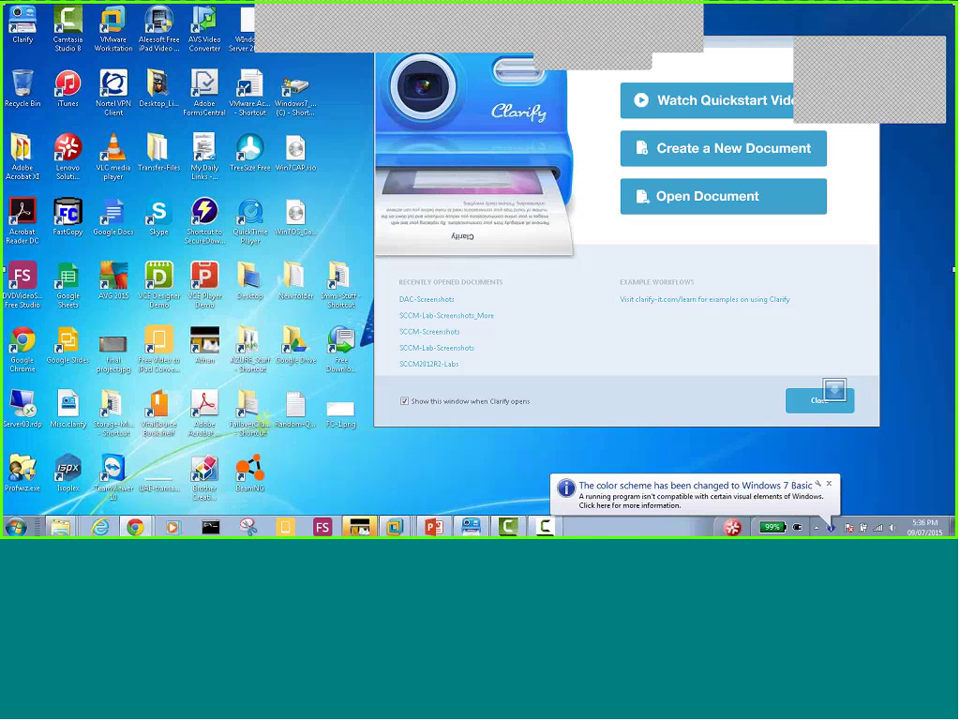
On the Tes-SCCM-Server02 VM, quit the Office Customization Tool and close the Command Prompt window
mouse_move(395, 527)
left_click(392, 418)
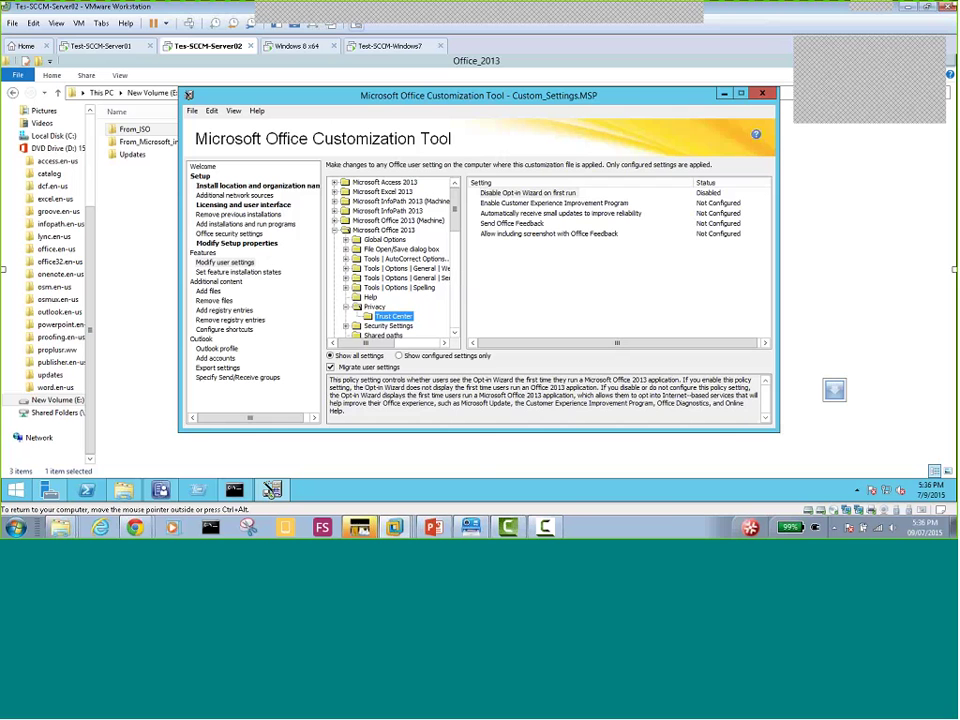
left_click(765, 95)
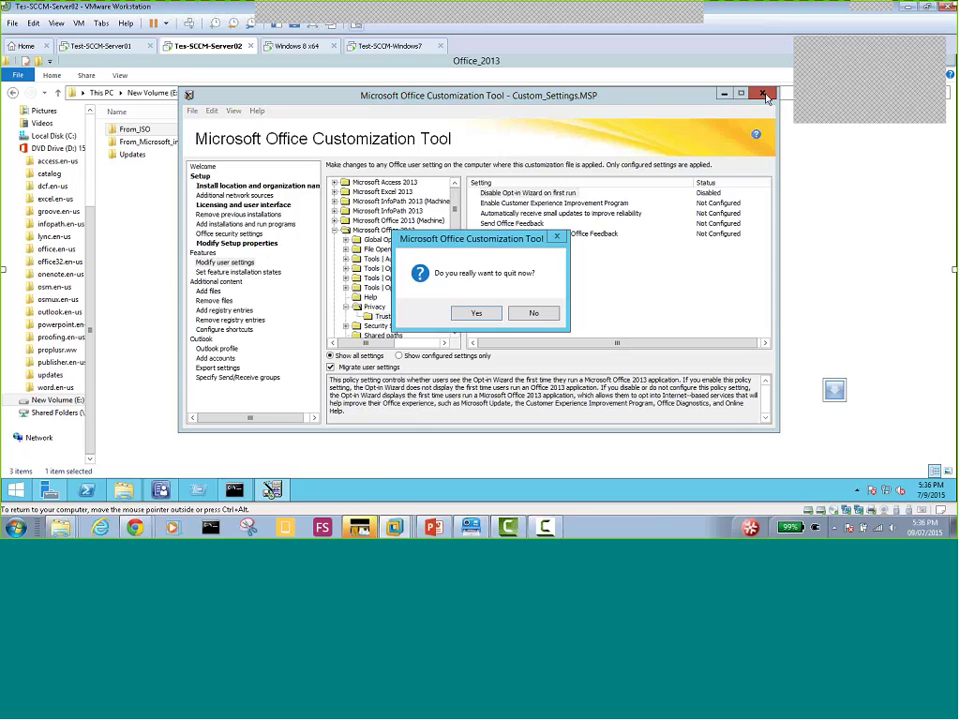
left_click(477, 314)
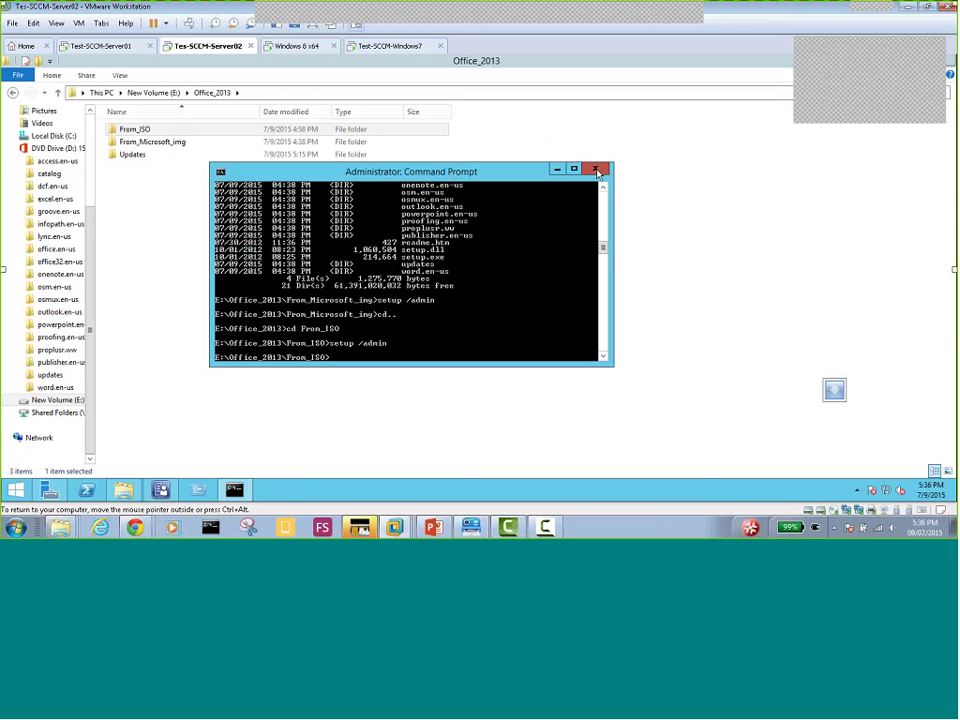
left_click(597, 170)
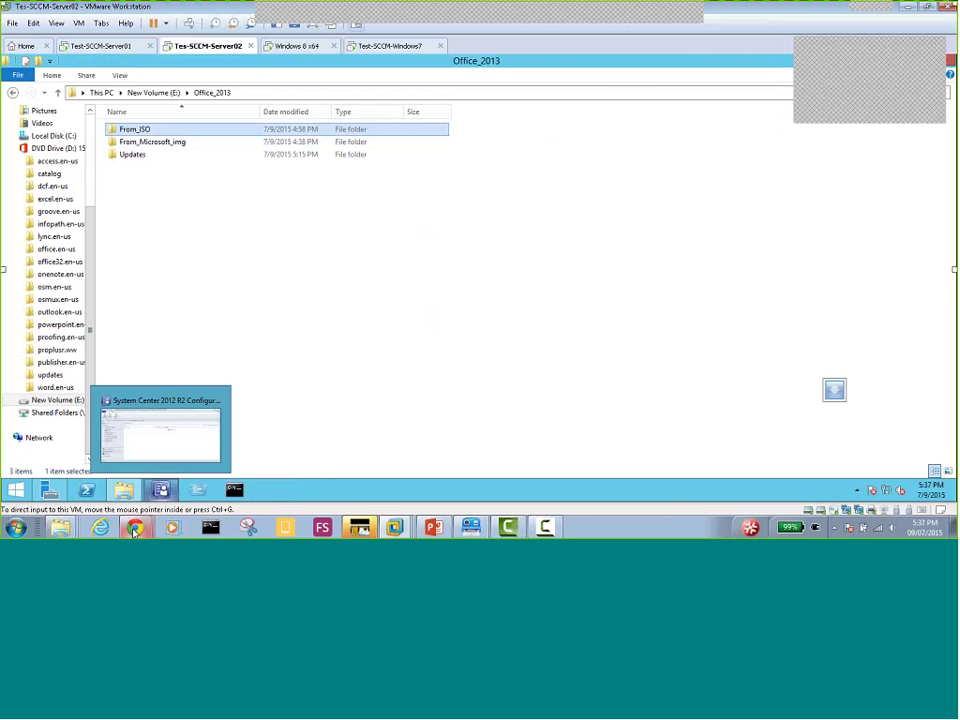
mouse_move(138, 525)
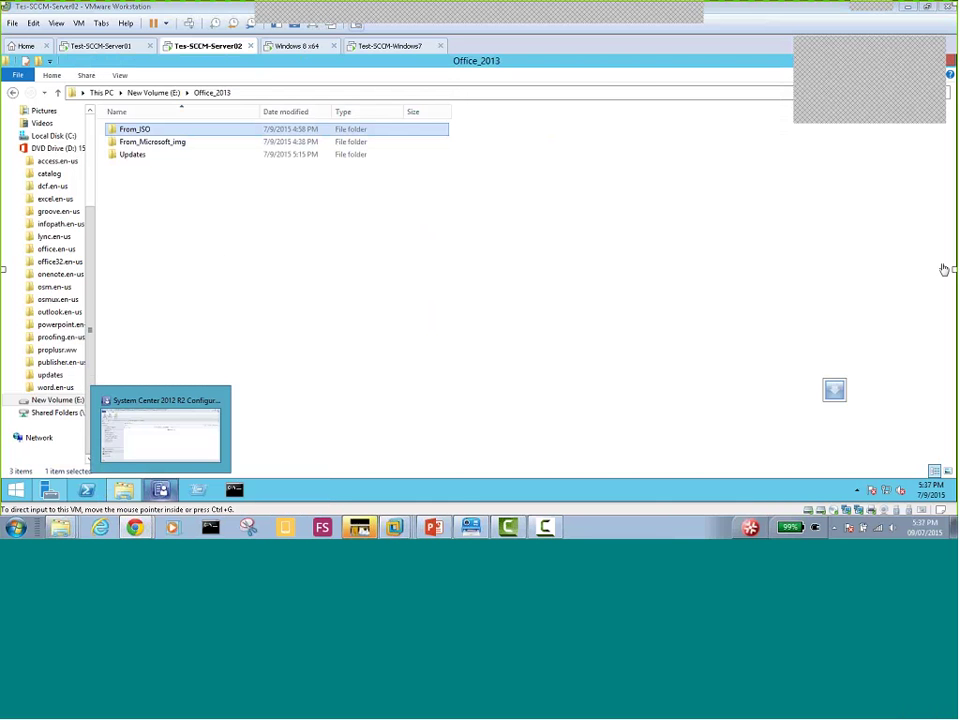
Bring up the getintopc Office 2013 Professional Plus page and scroll through its features, requirements and download links
key("alt+Tab")
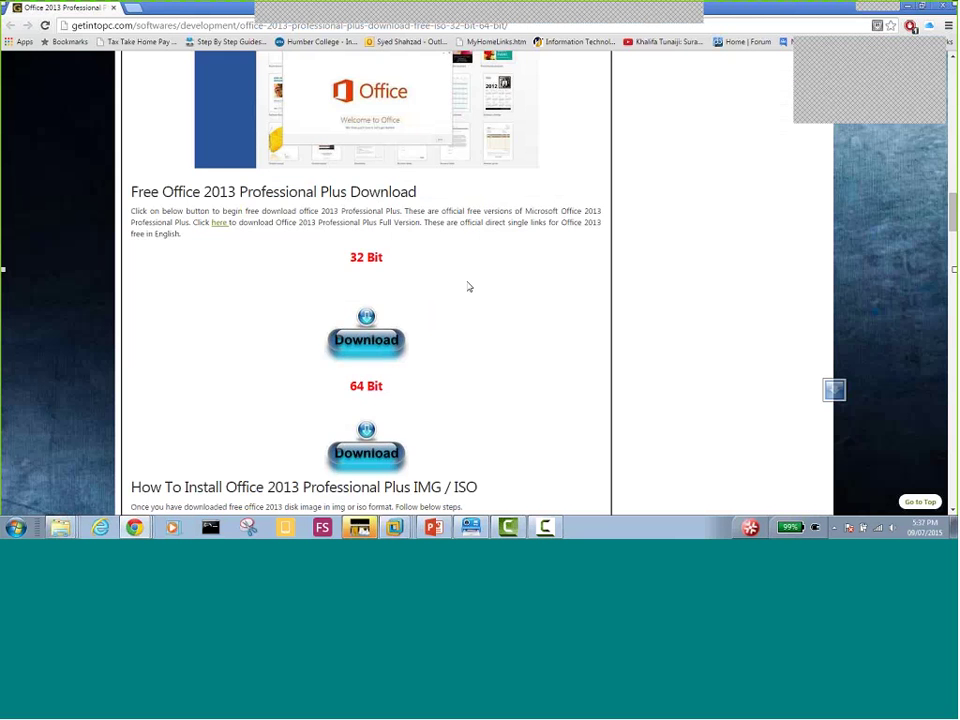
scroll(469, 285, "up", 5)
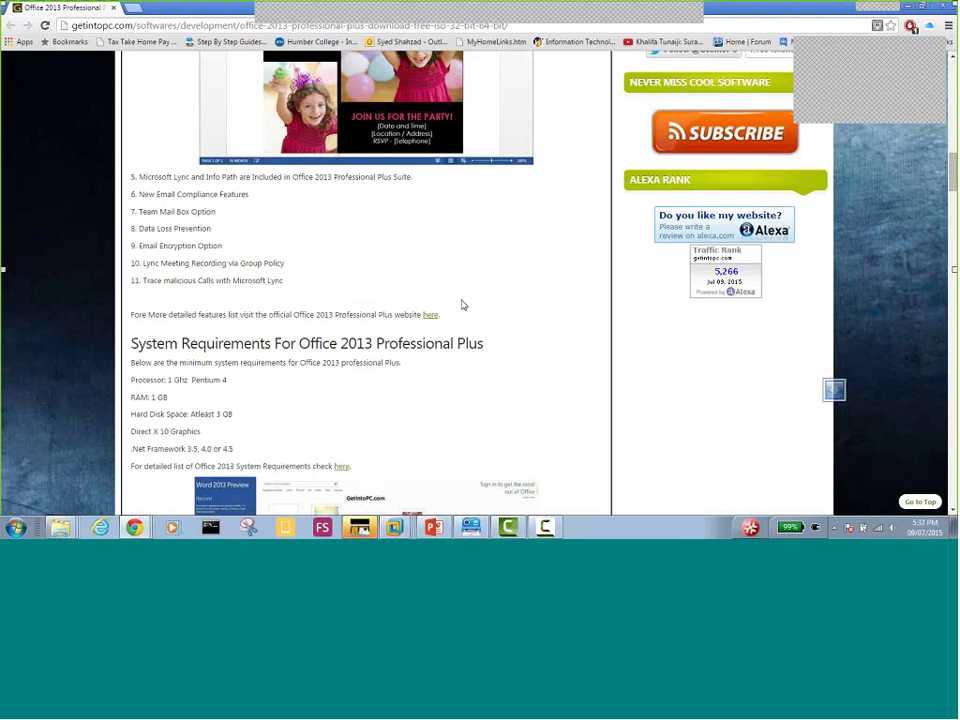
scroll(463, 304, "down", 4)
scroll(463, 305, "up", 15)
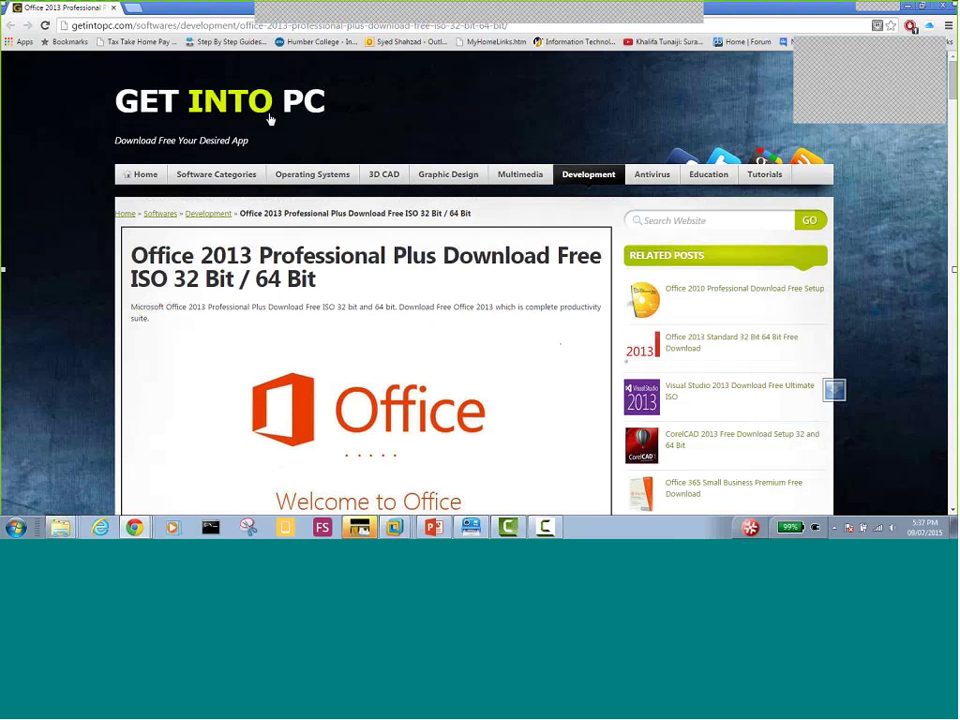
scroll(430, 297, "down", 3)
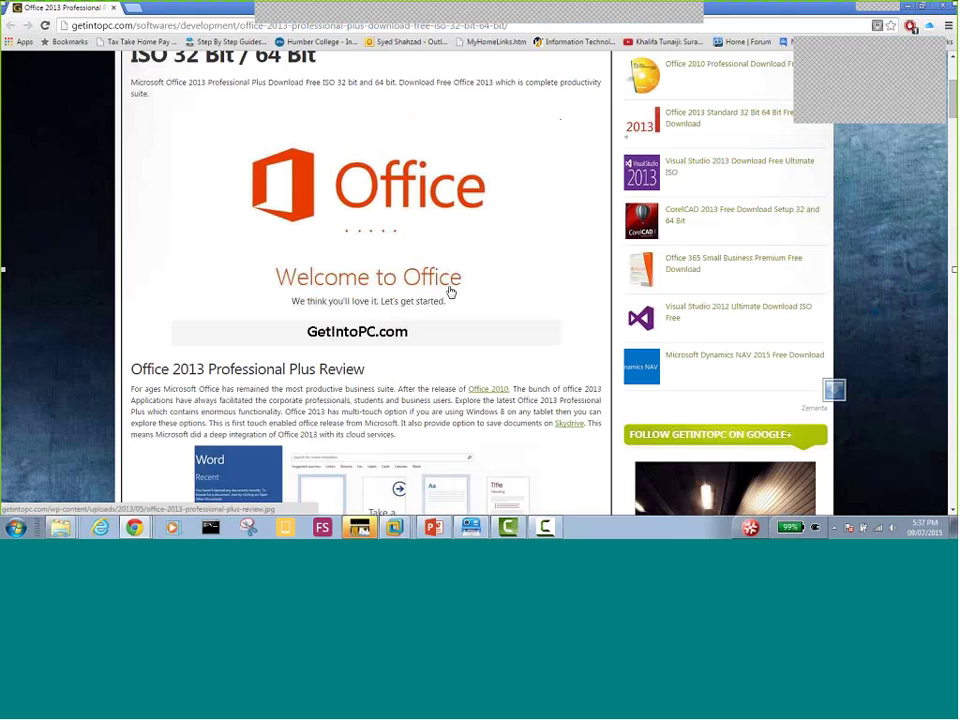
scroll(436, 297, "down", 7)
scroll(450, 290, "down", 6)
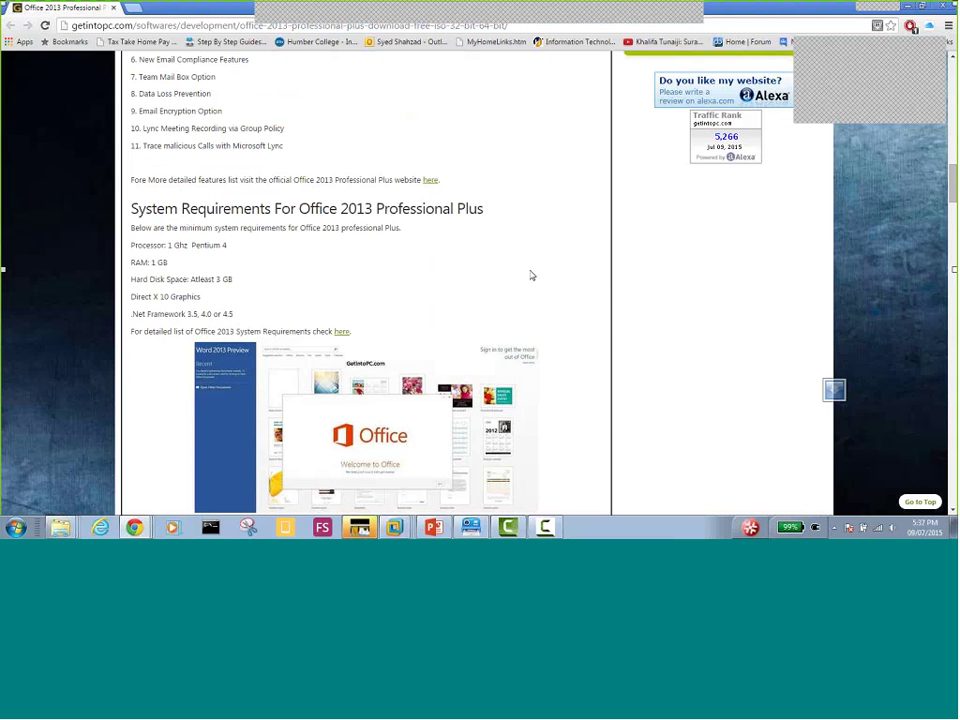
scroll(531, 275, "down", 5)
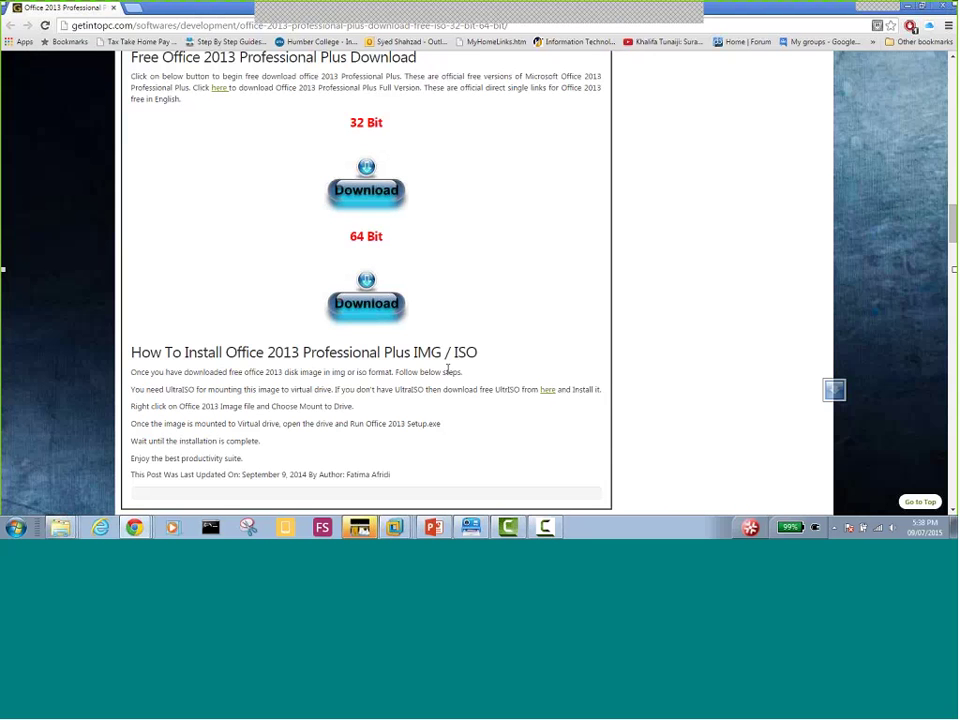
Scroll through the How To Install steps and reader comments below the Office 2013 download links
scroll(495, 291, "up", 2)
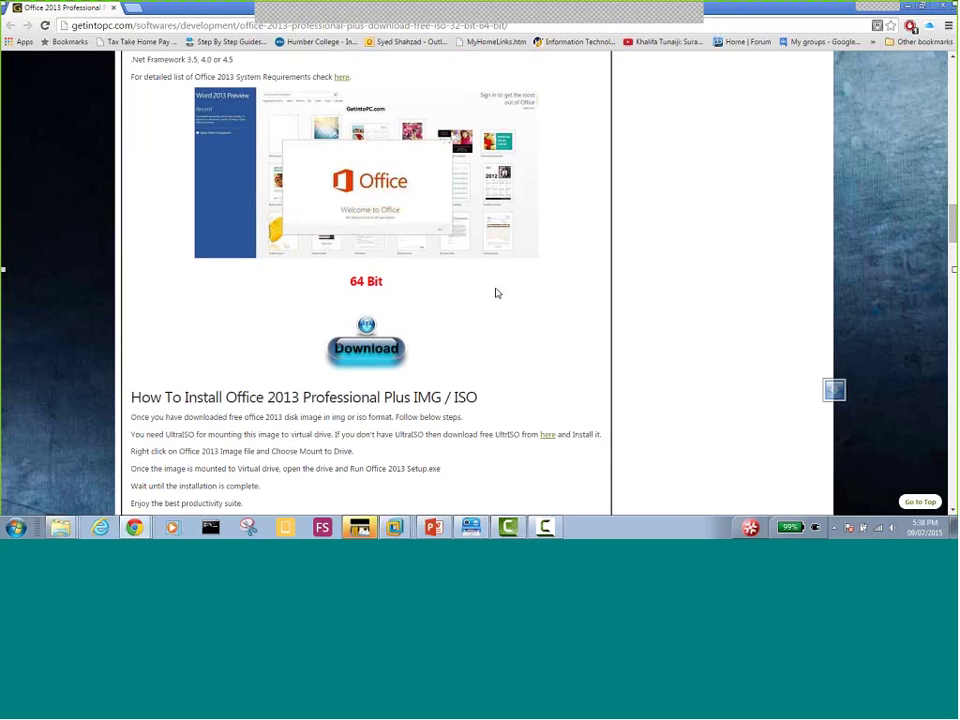
scroll(495, 293, "down", 4)
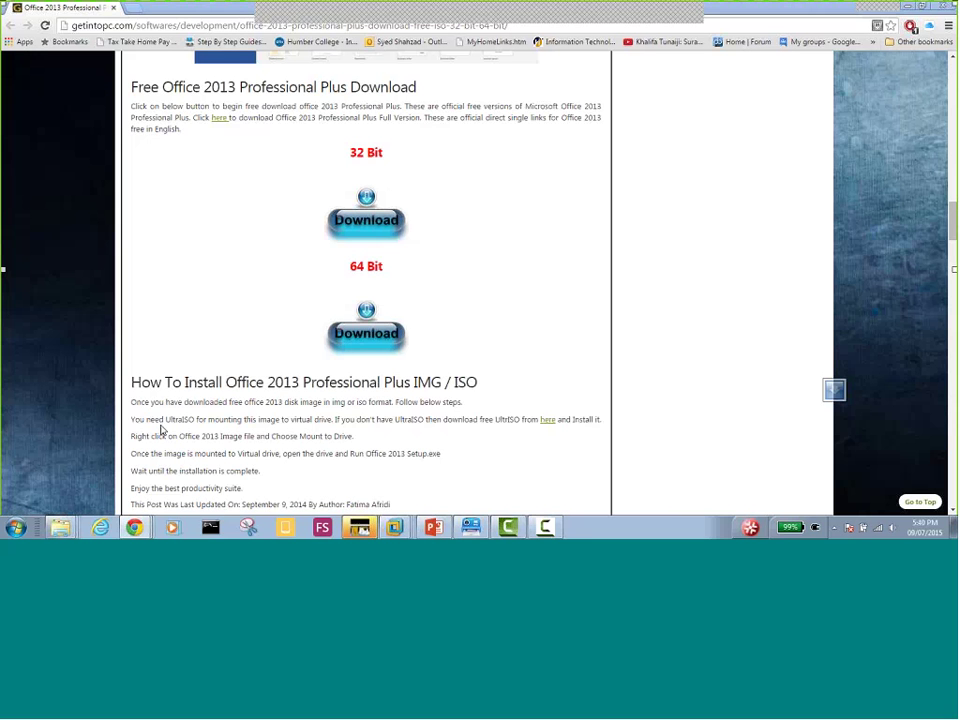
scroll(231, 395, "down", 1)
scroll(231, 395, "down", 2)
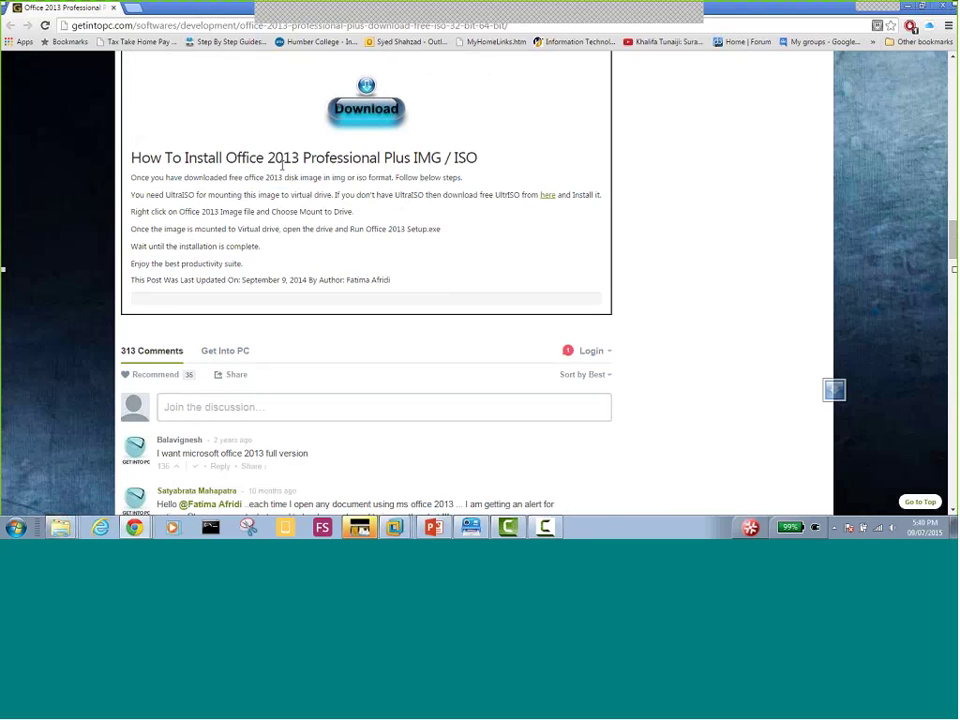
scroll(284, 166, "up", 1)
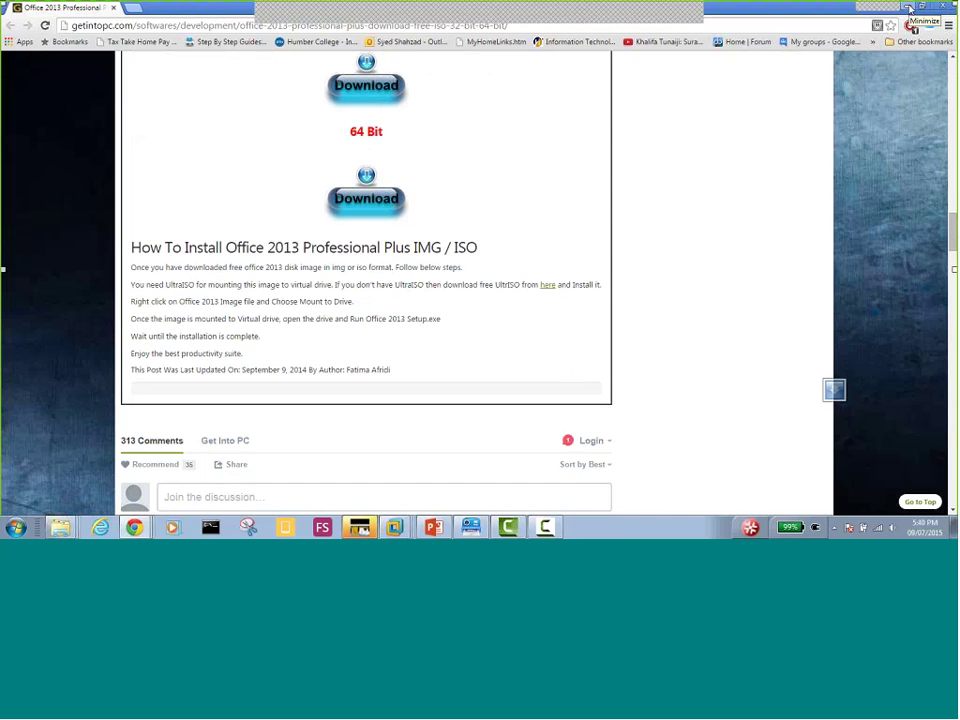
Minimize Chrome and start the SCCM presentation's slide show from slide 2, 'How was the SCCM Client Deployment?'
left_click(908, 8)
mouse_move(432, 531)
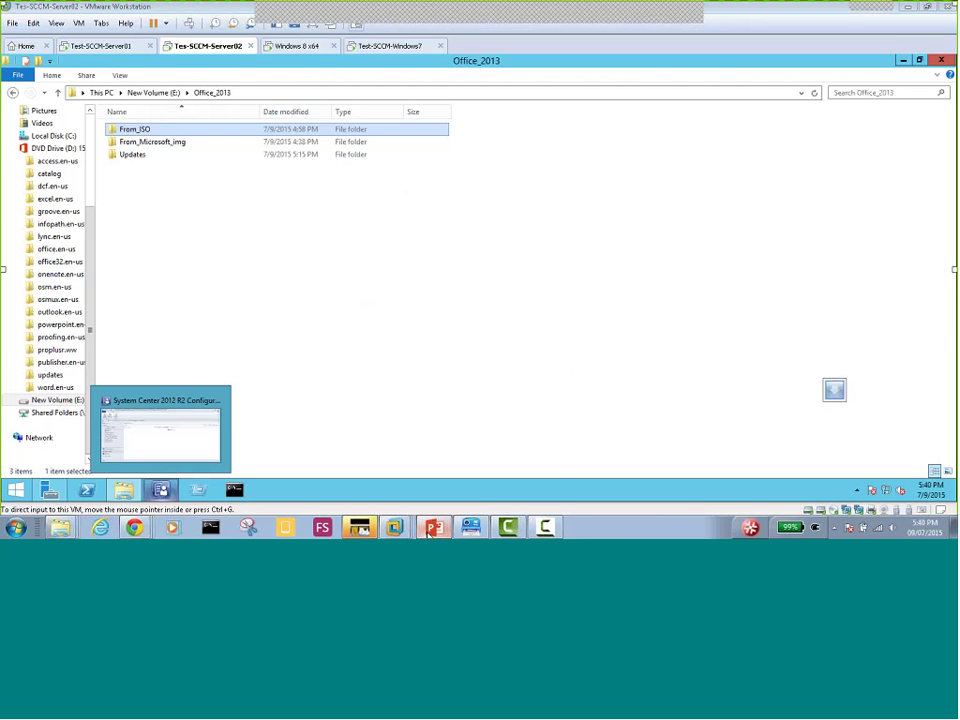
left_click(432, 531)
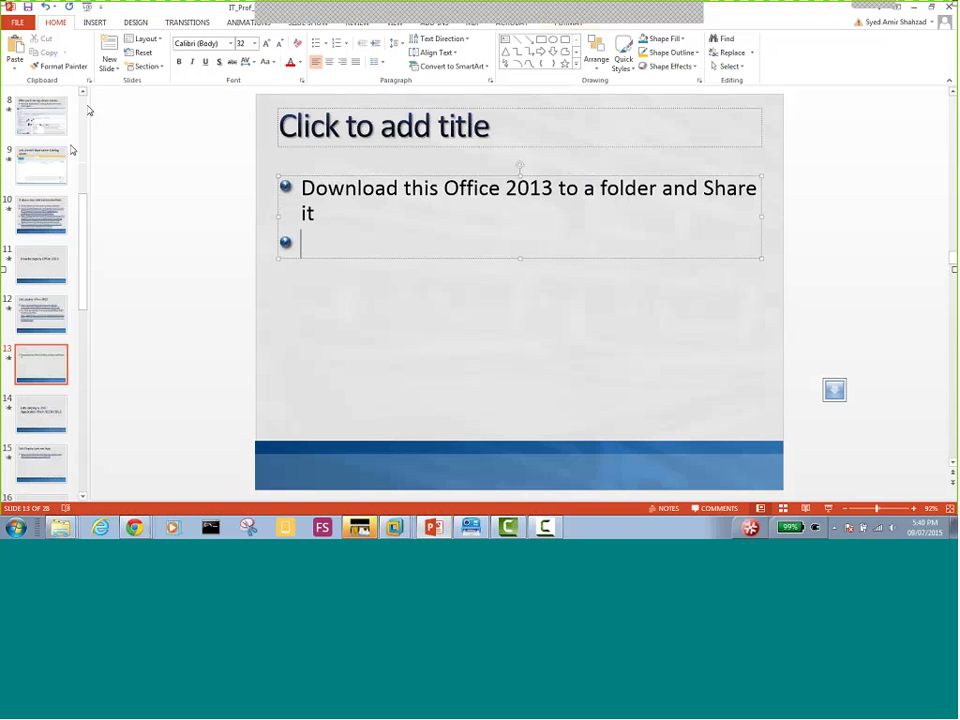
left_click_drag(84, 205, 85, 100)
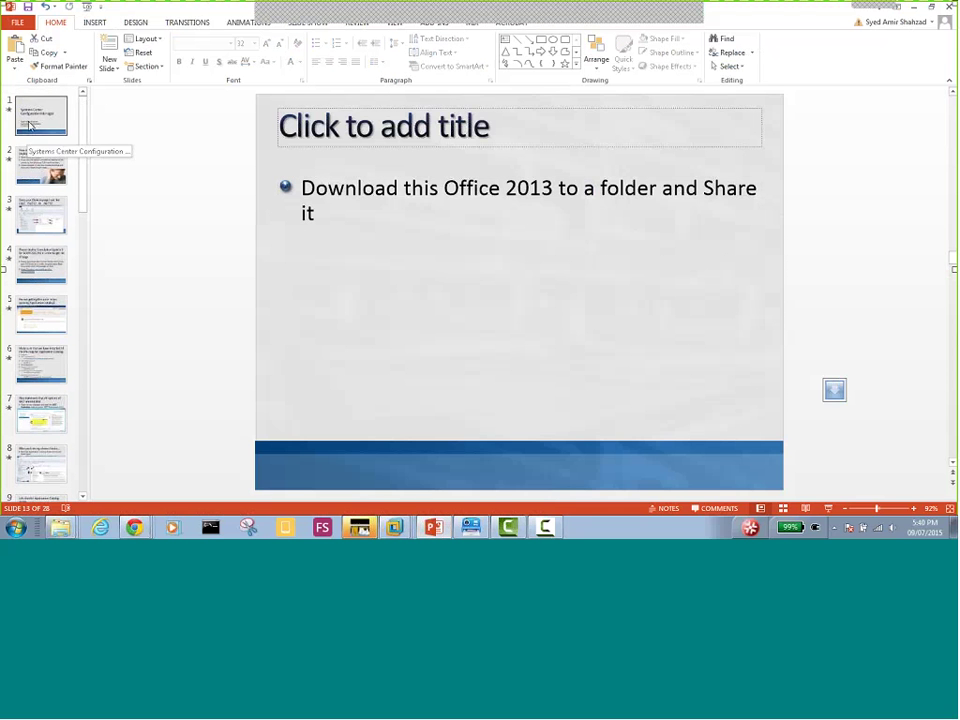
left_click(35, 157)
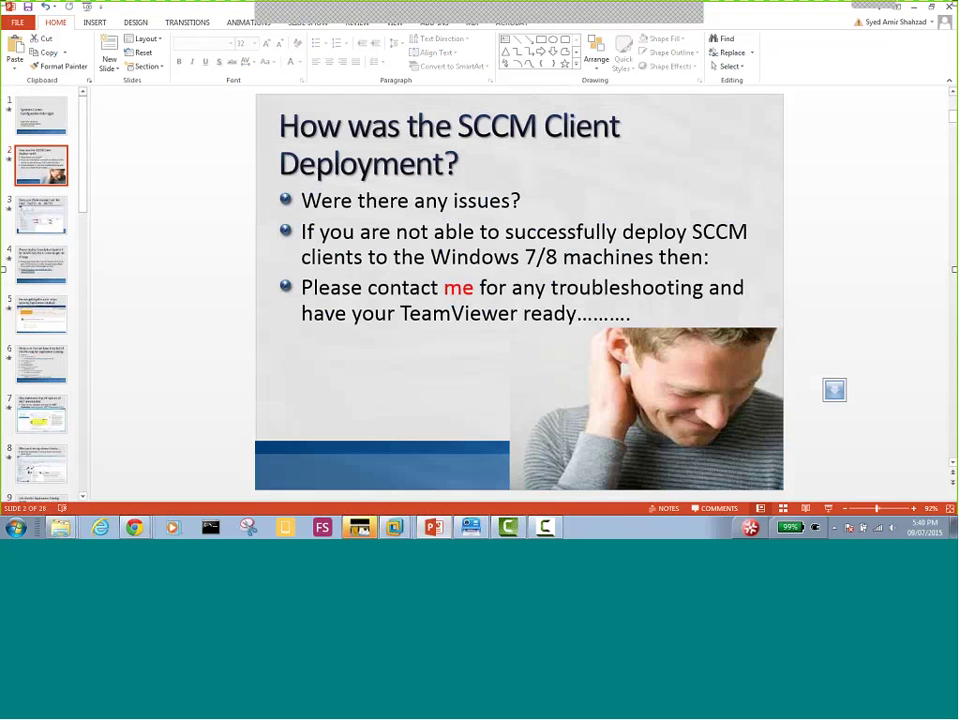
left_click(828, 509)
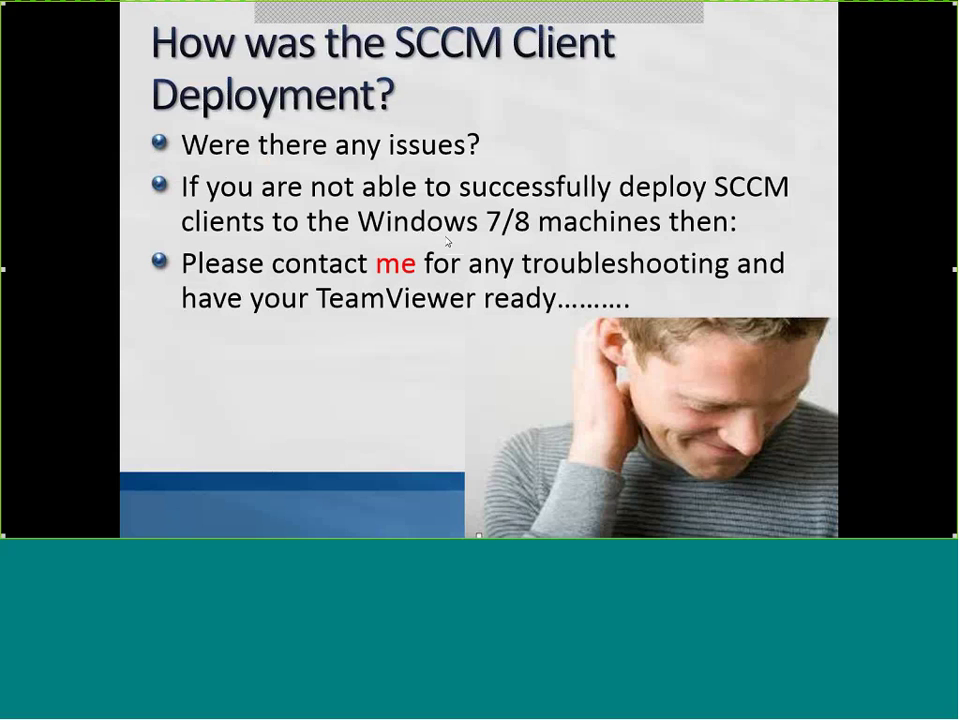
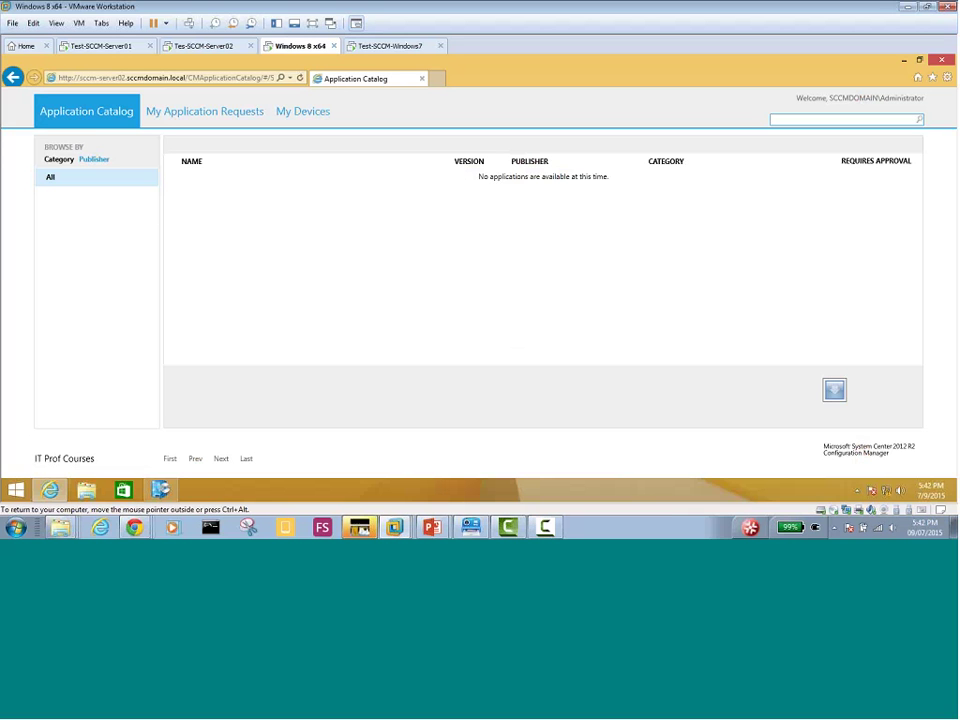
Close the Application Catalog and Software Center on the Windows 8 client and open Start search
left_click(942, 60)
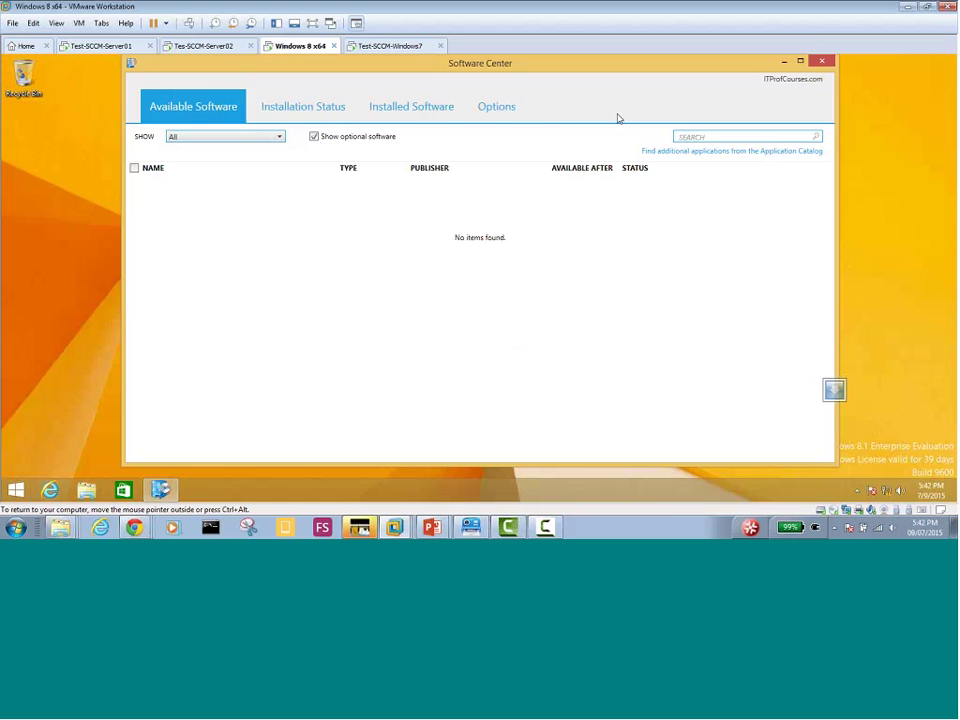
left_click(820, 64)
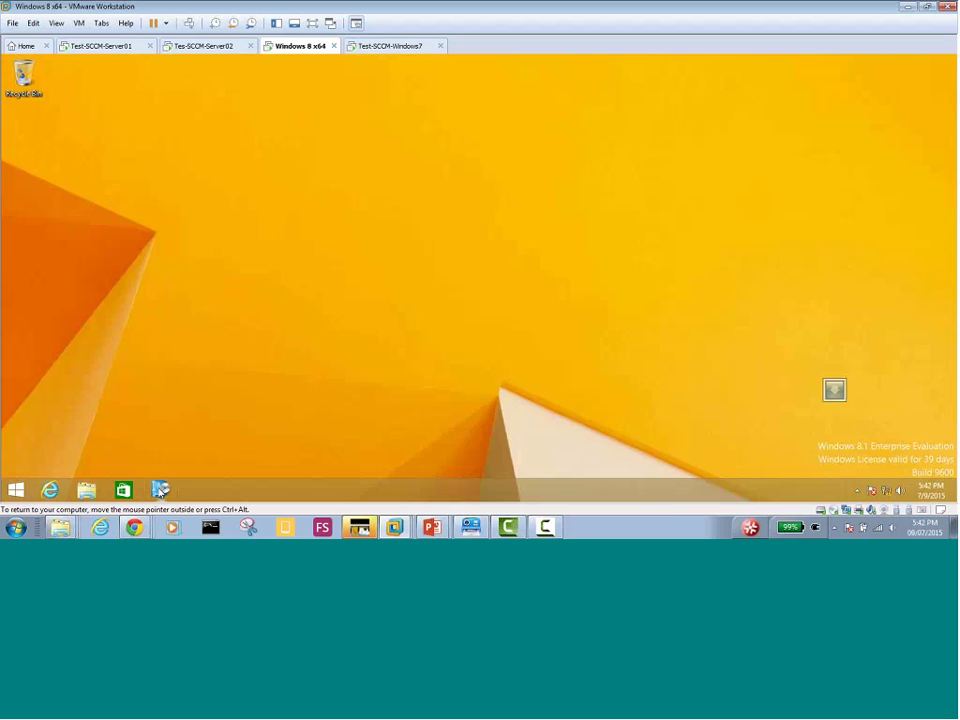
left_click(16, 489)
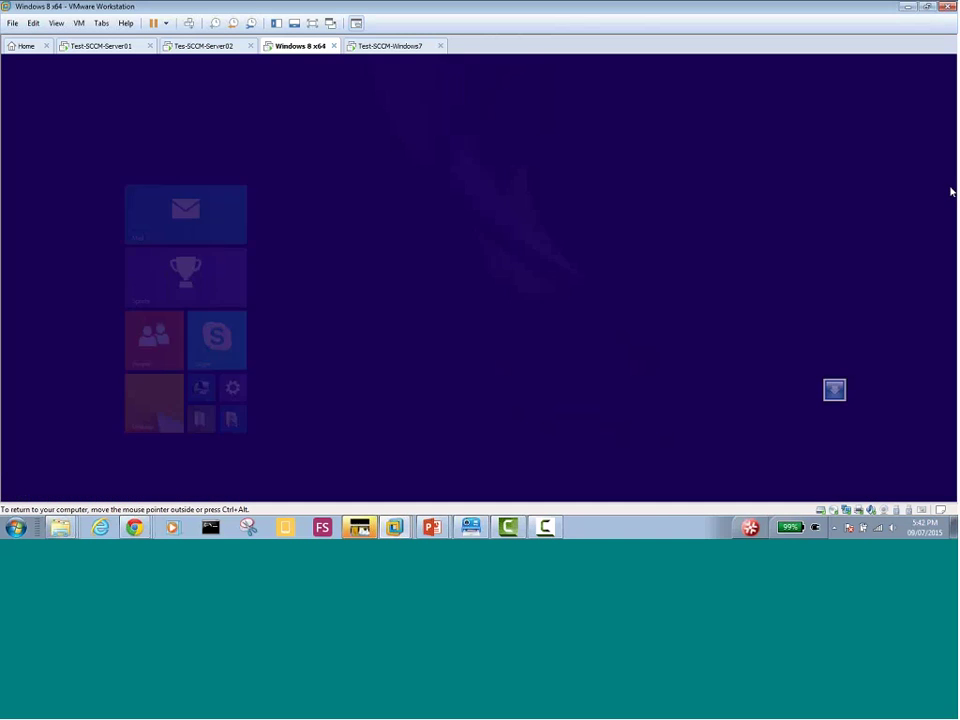
left_click(918, 104)
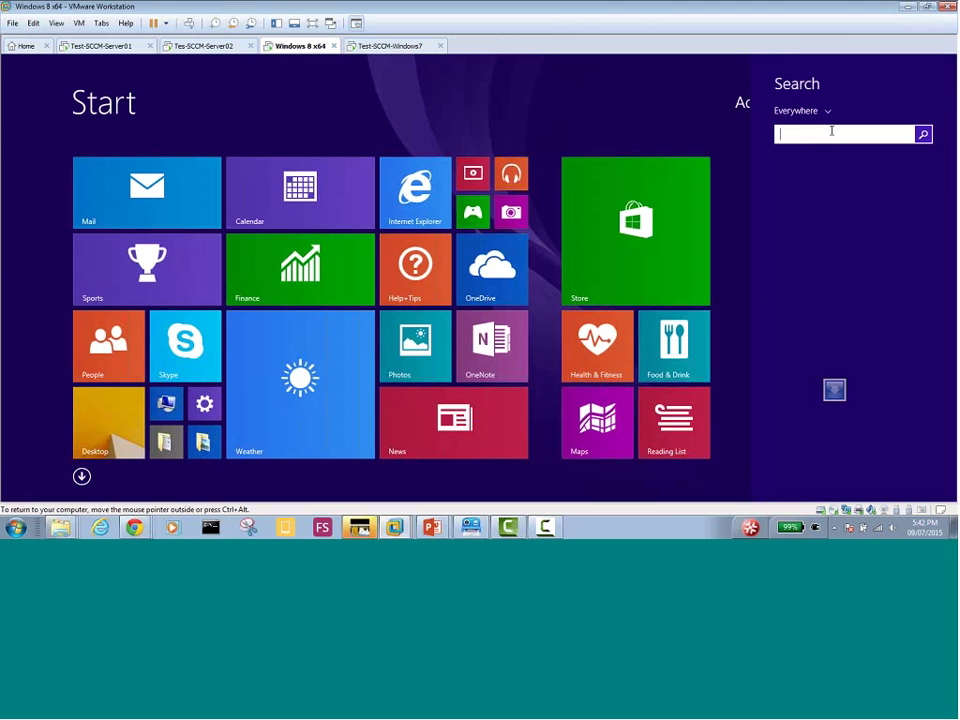
Search 'softwa' to relaunch Software Center, then show and dismiss its taskbar jump list
type("software Center")
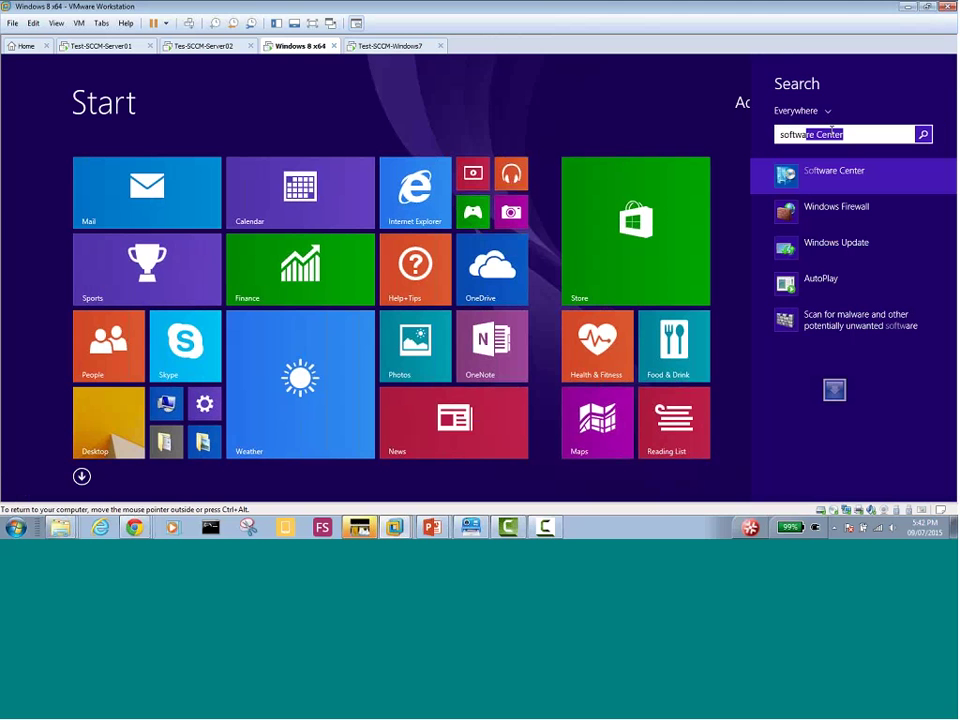
left_click(848, 179)
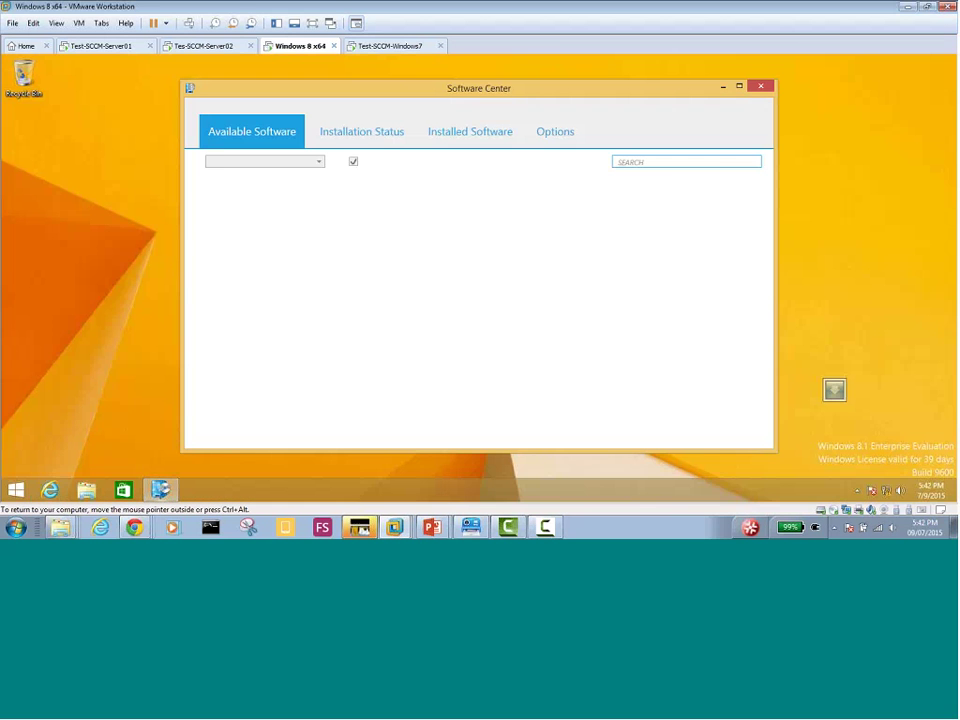
right_click(160, 488)
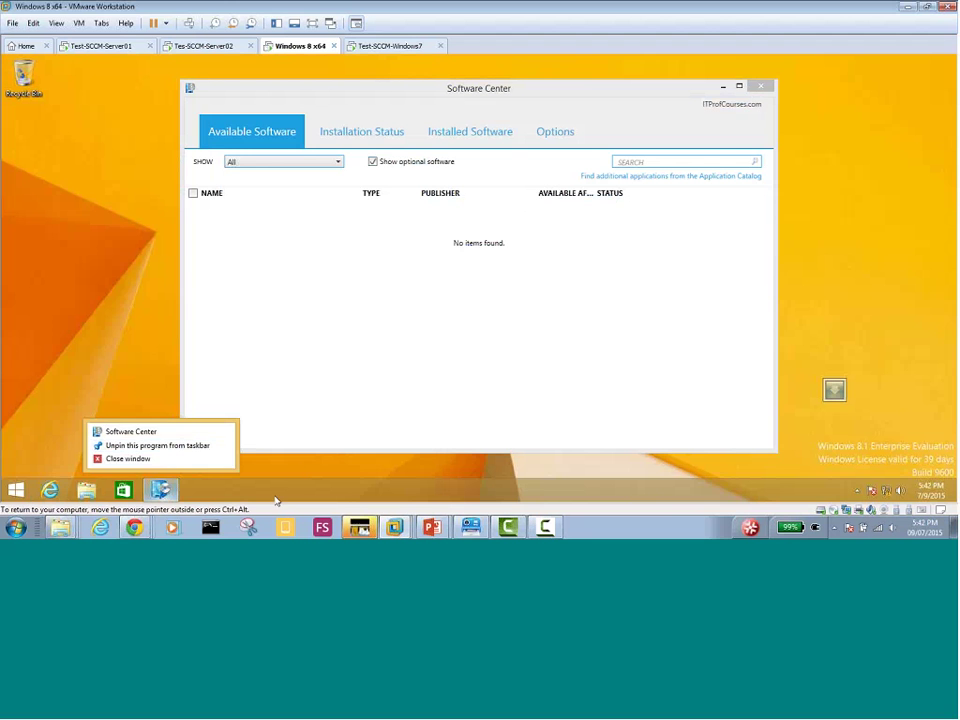
left_click(207, 363)
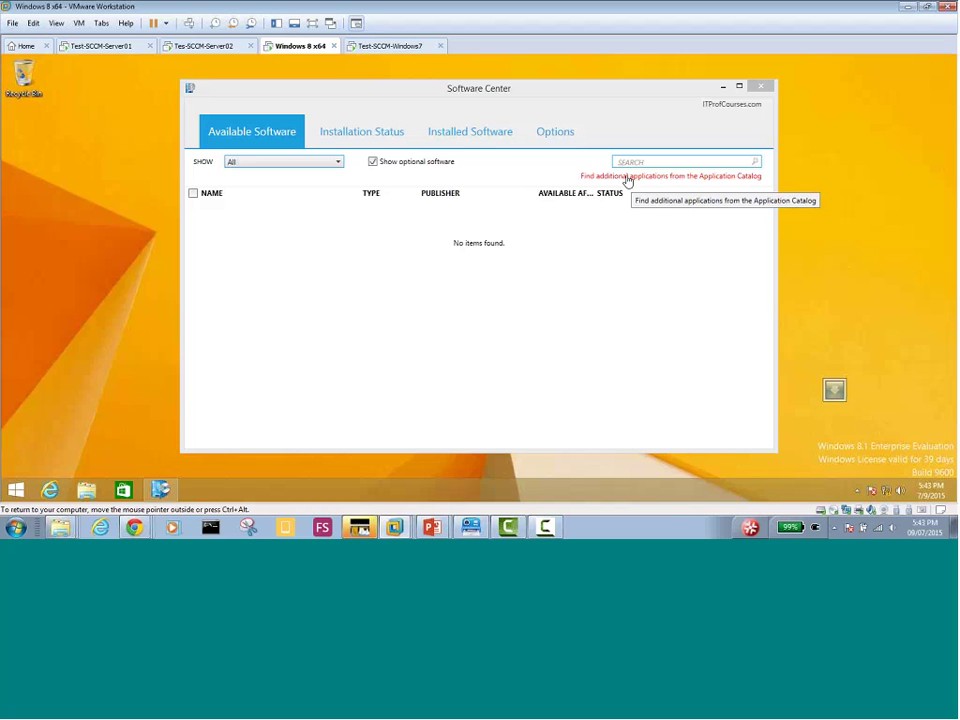
Open the Application Catalog and sign in as administrator with the account password
left_click(631, 178)
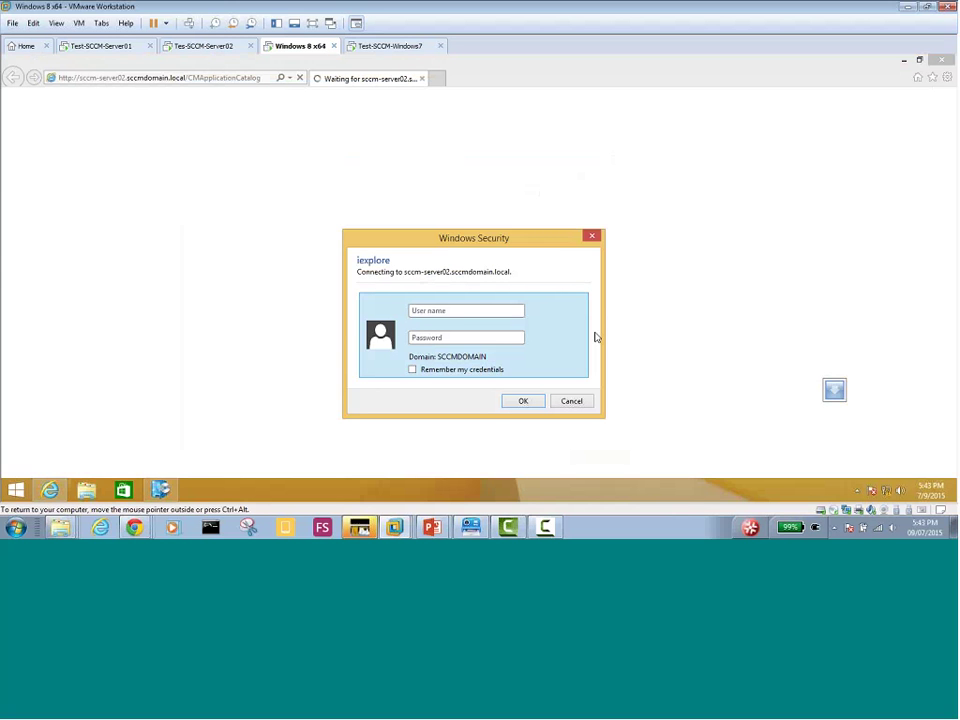
type("administrator")
left_click(513, 338)
type("•••••••••")
left_click(522, 402)
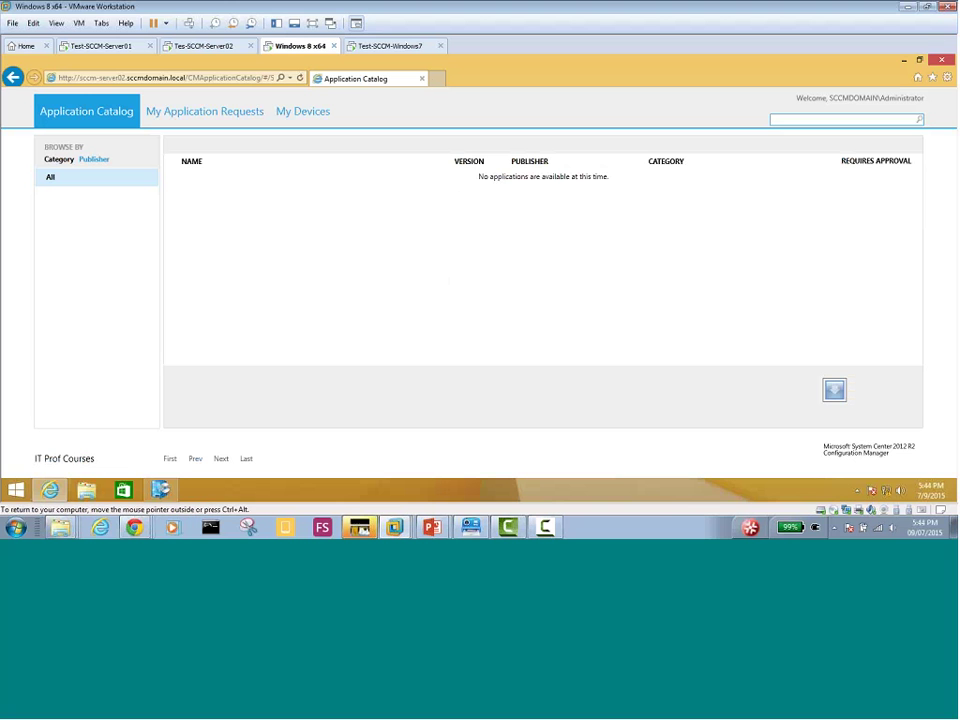
Go back in the catalog, then close the Application Catalog browser and Software Center
left_click(11, 76)
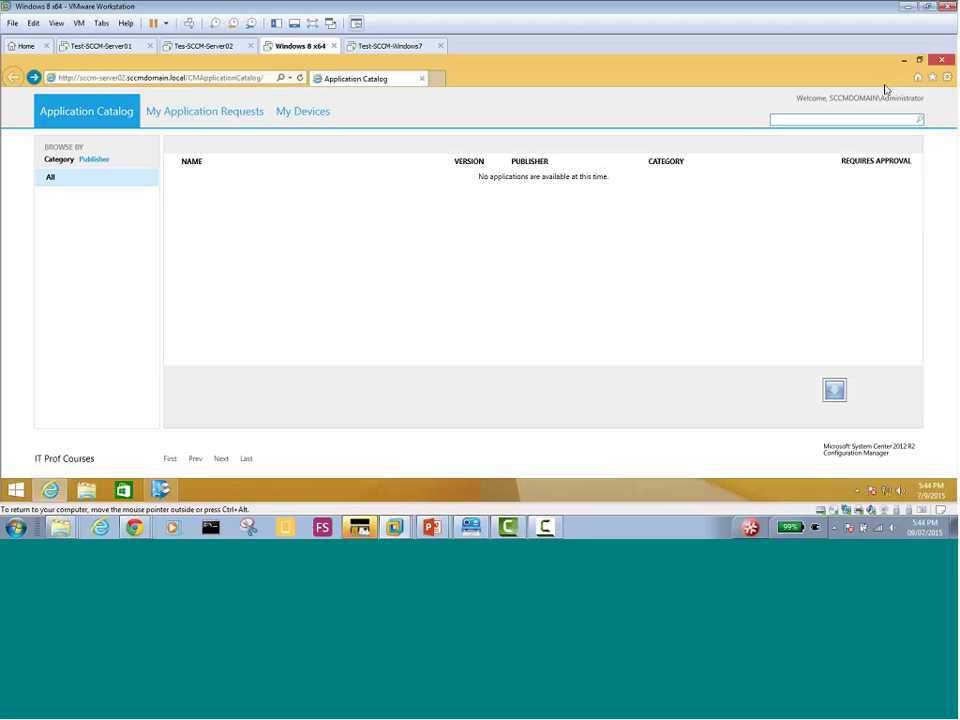
left_click(944, 62)
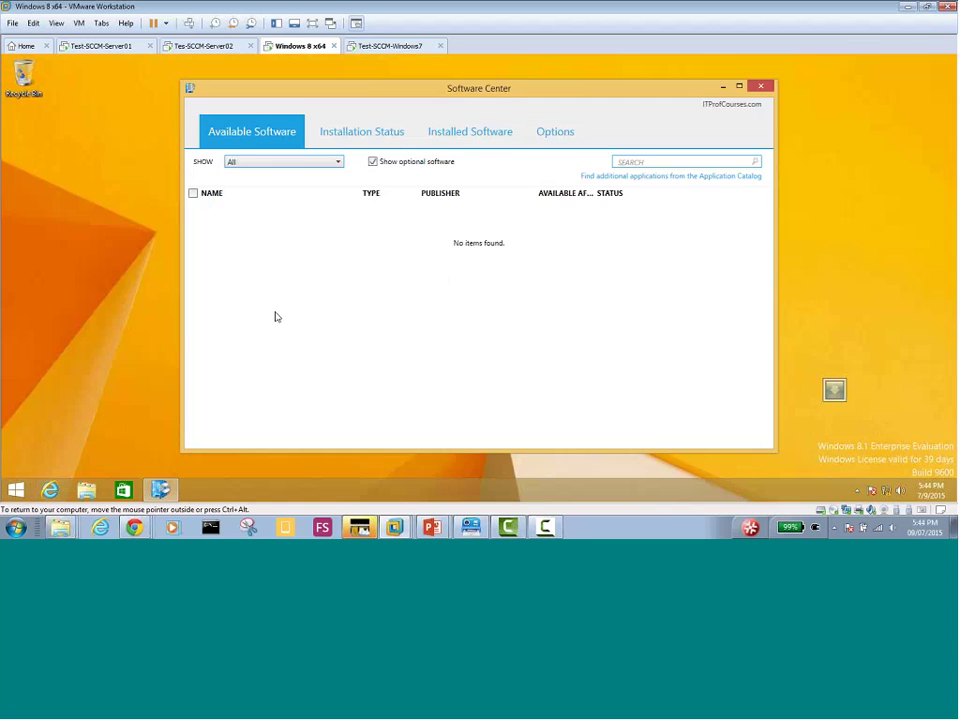
left_click(761, 88)
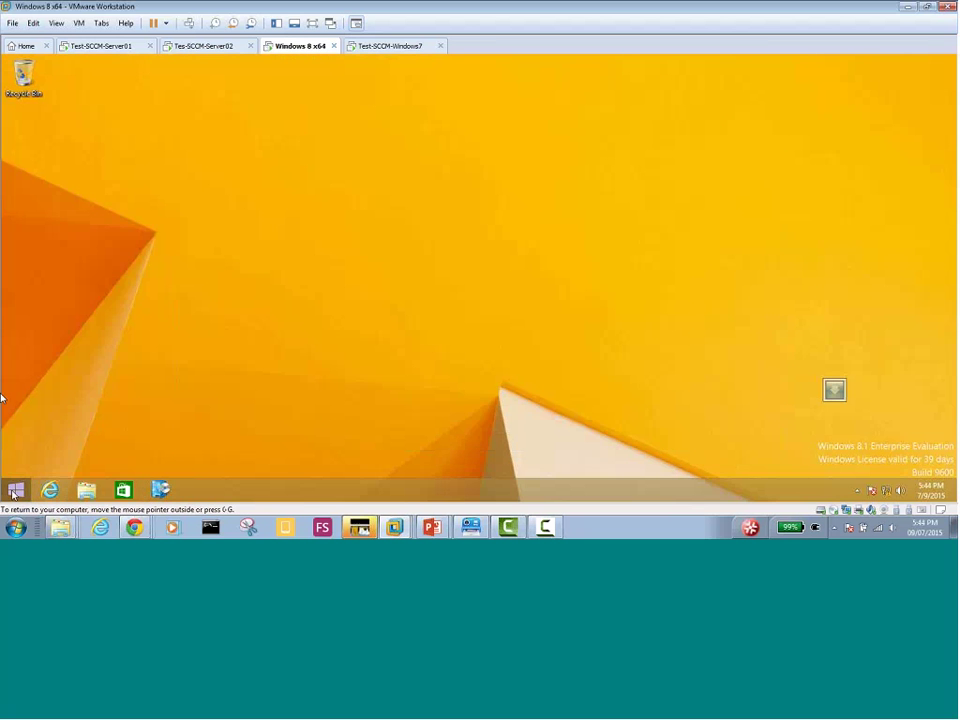
Search the Start screen for 'so' and relaunch Software Center from the results
left_click(15, 489)
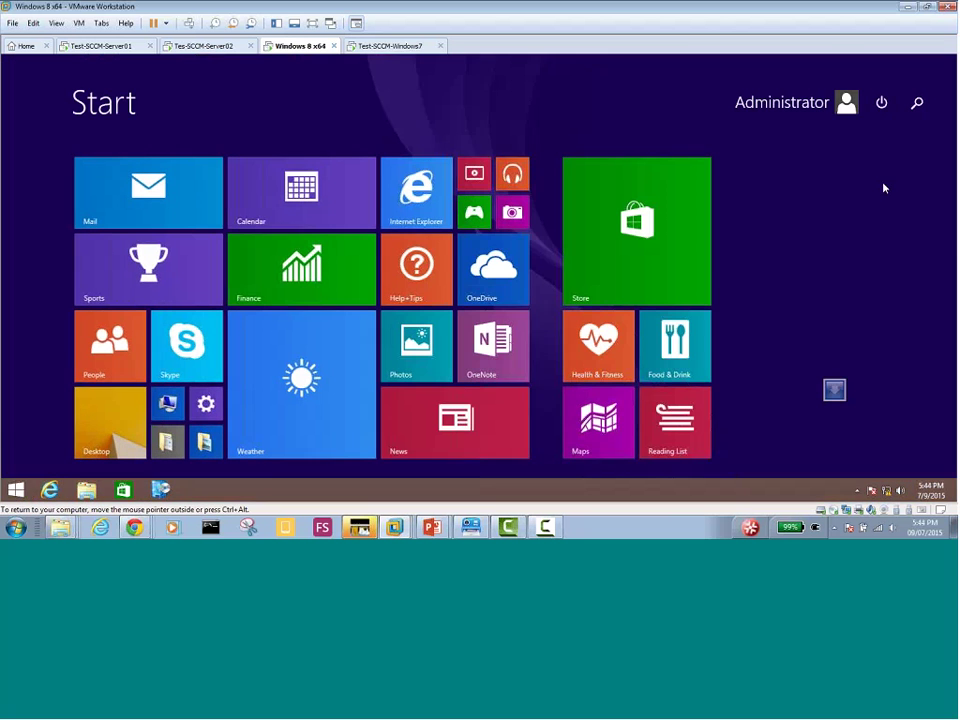
left_click(917, 102)
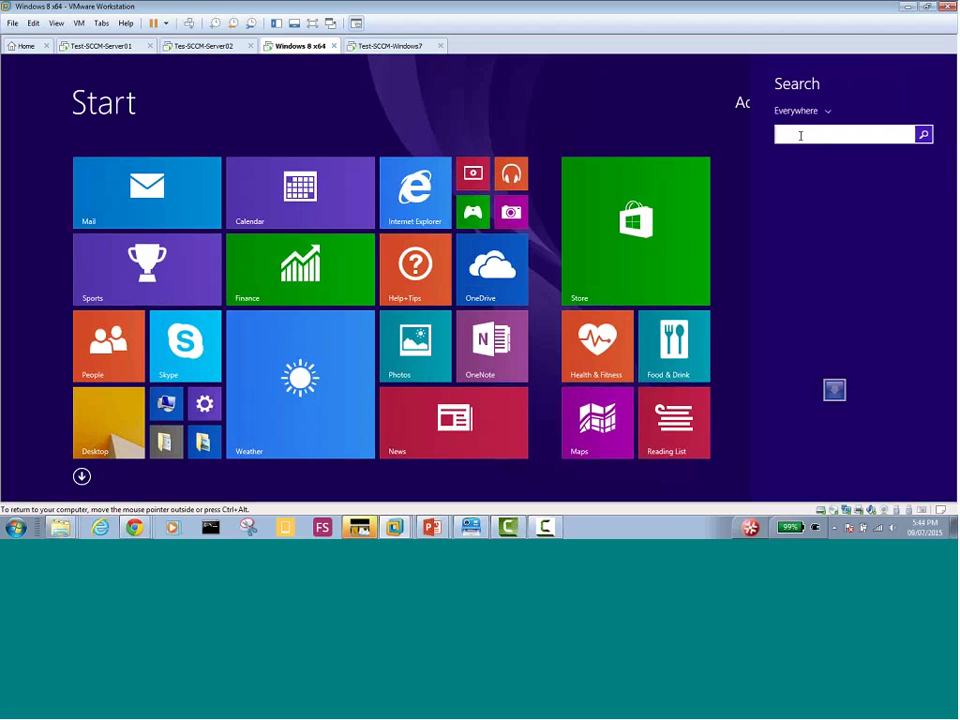
type("software Center")
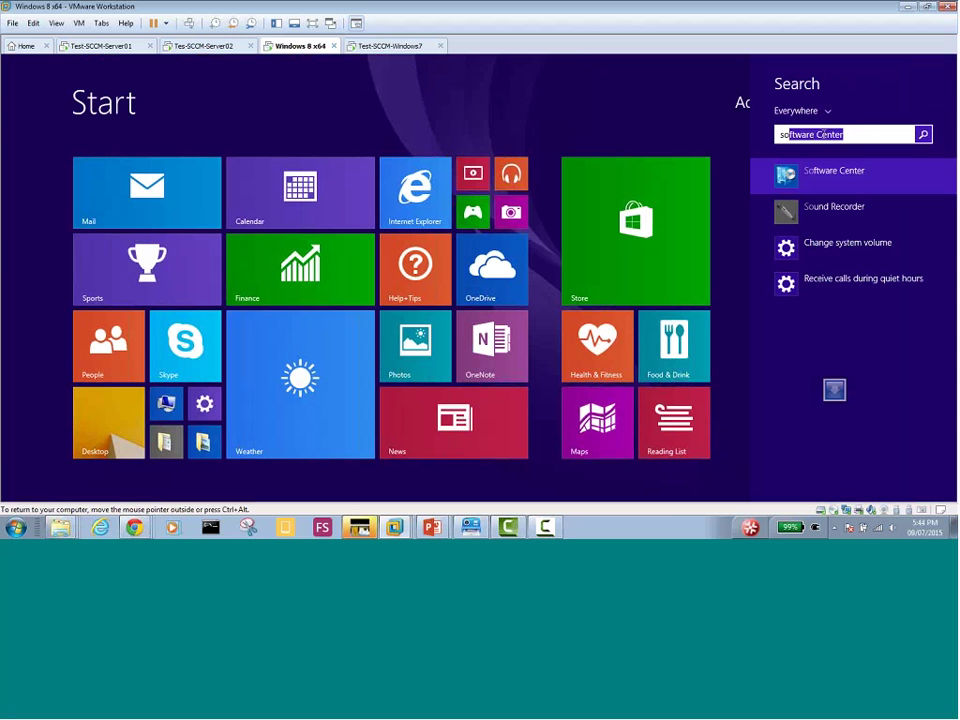
left_click(815, 135)
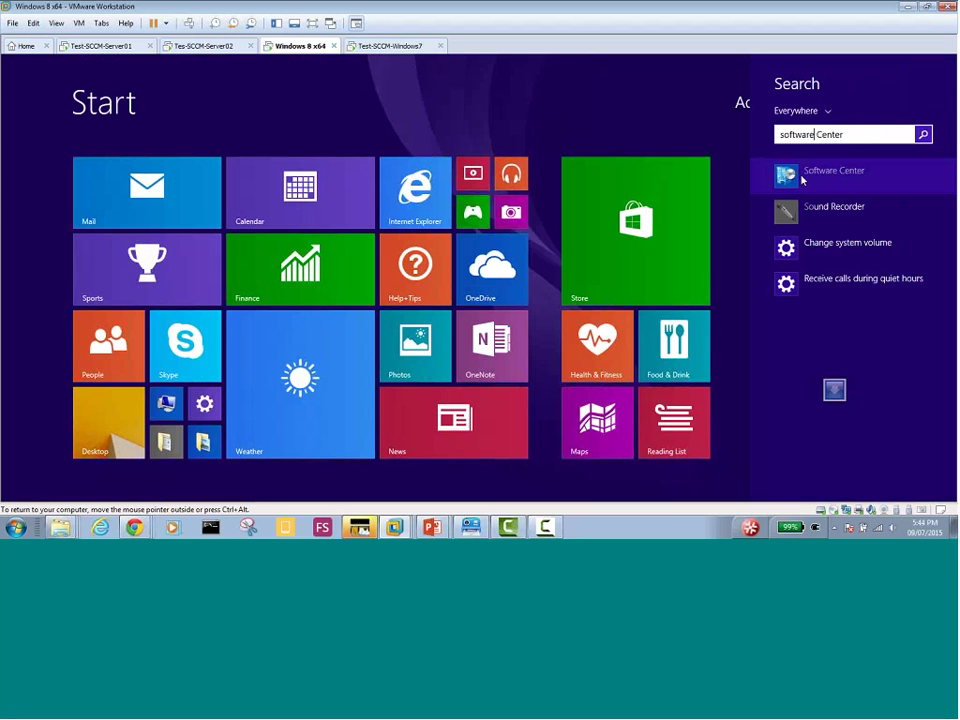
left_click(802, 178)
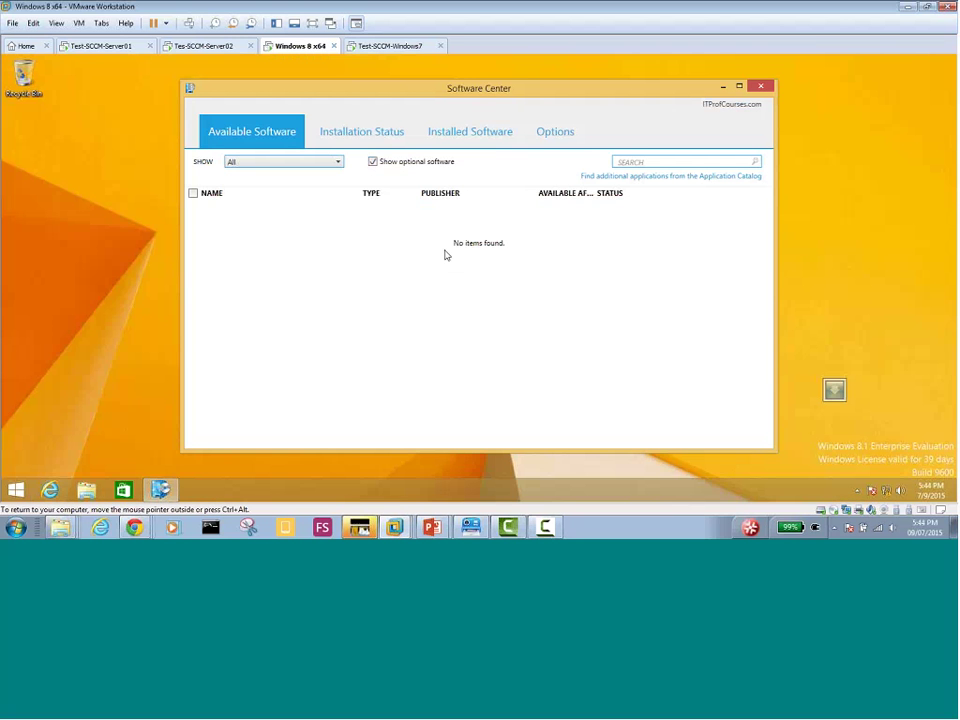
On SCCM Server02, show the Assets and Compliance Devices list with all 6 devices, then return to Windows 8
left_click(195, 45)
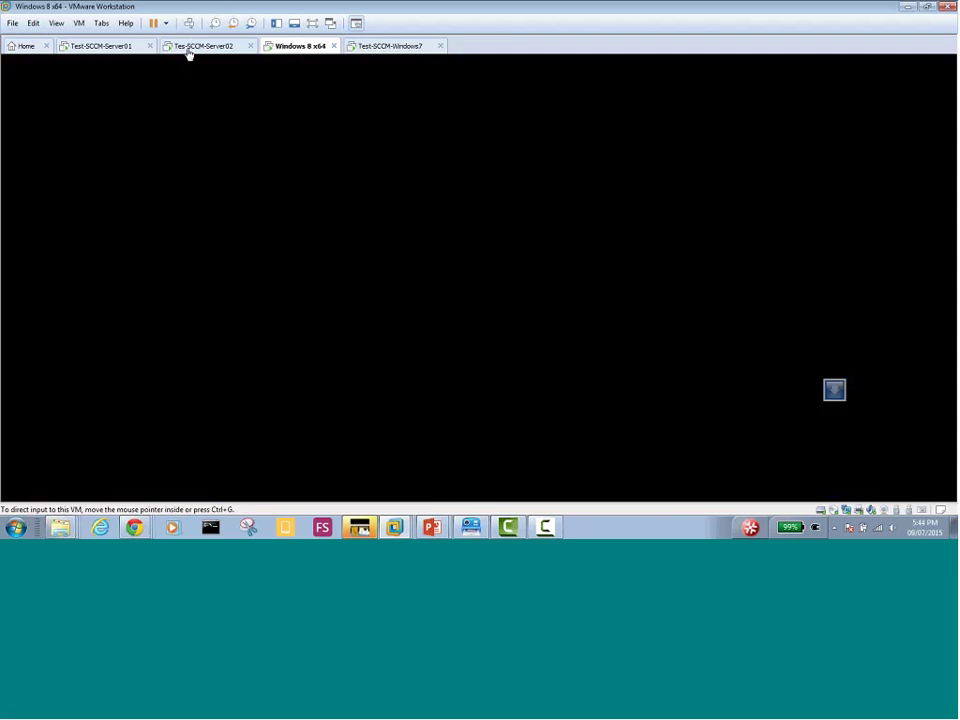
mouse_move(160, 489)
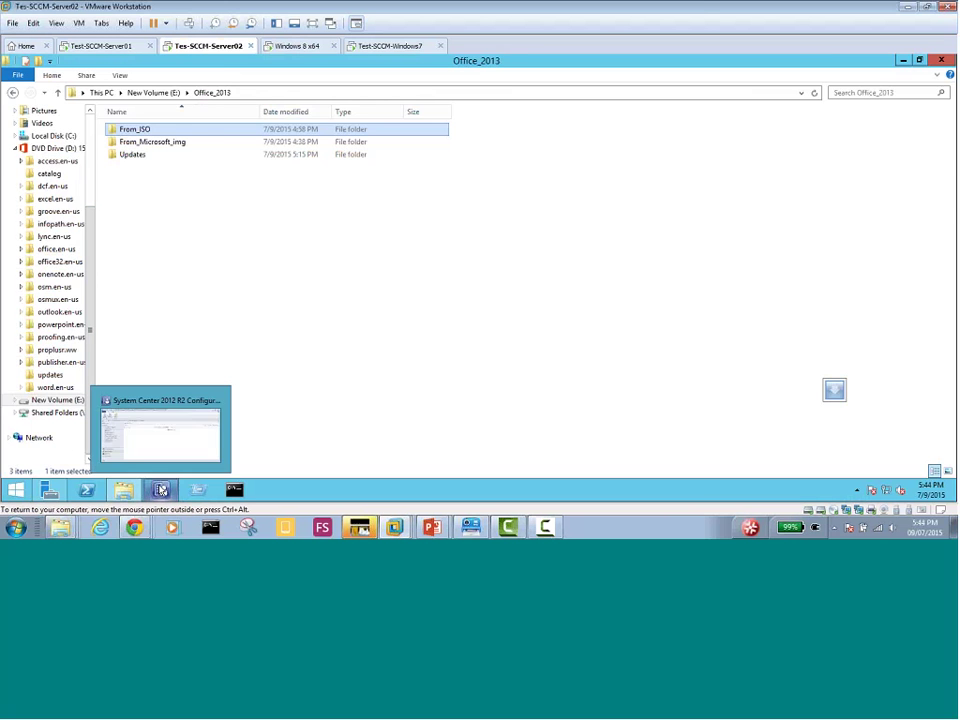
left_click(180, 441)
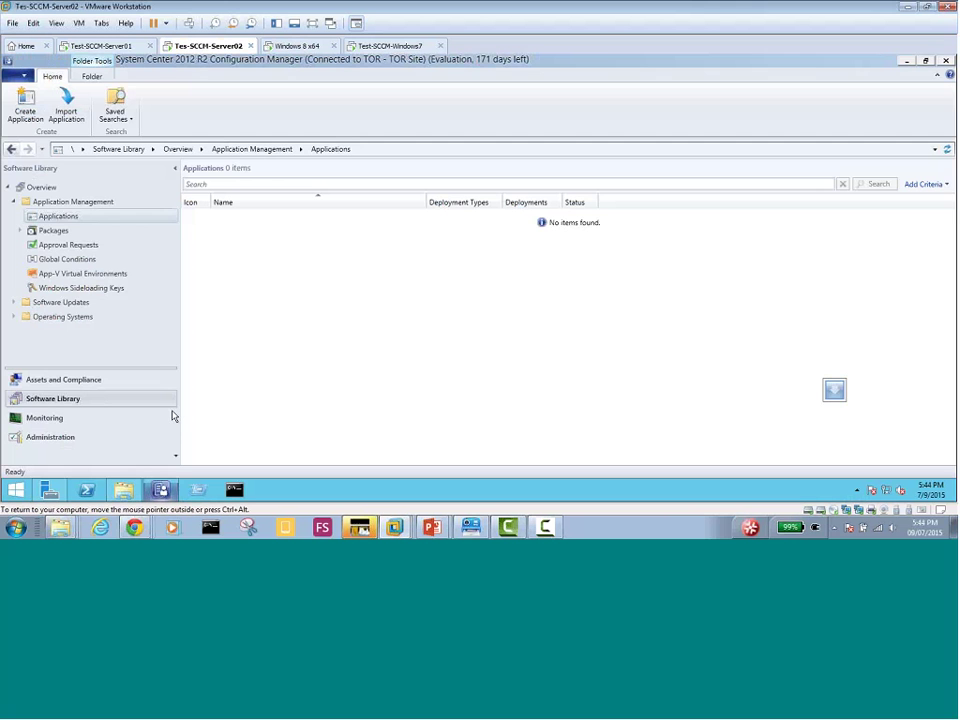
left_click(58, 437)
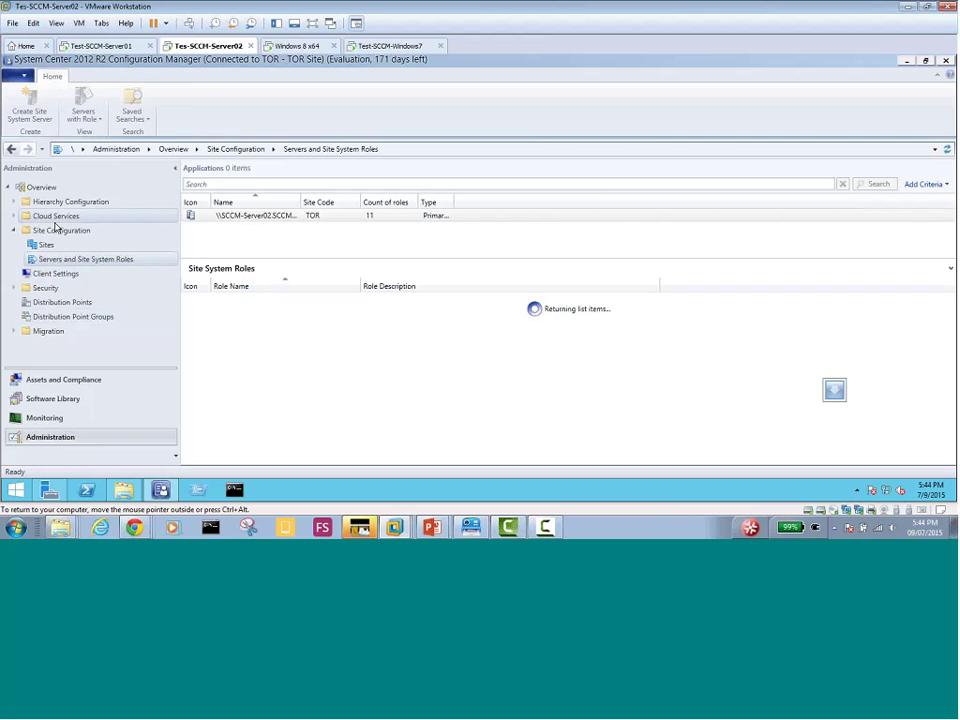
left_click(66, 384)
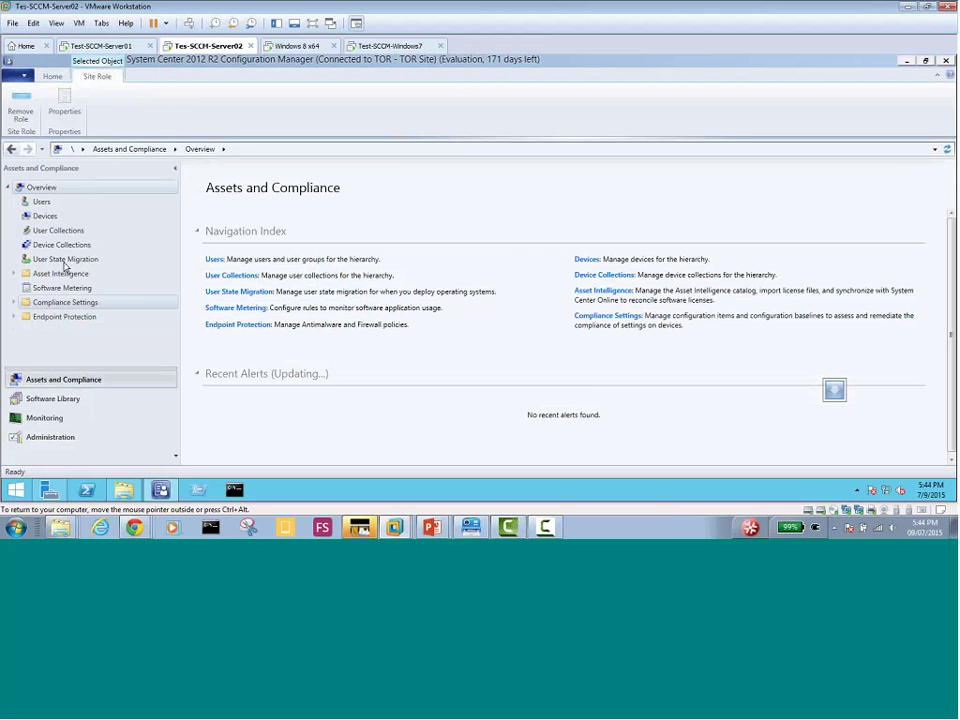
left_click(46, 216)
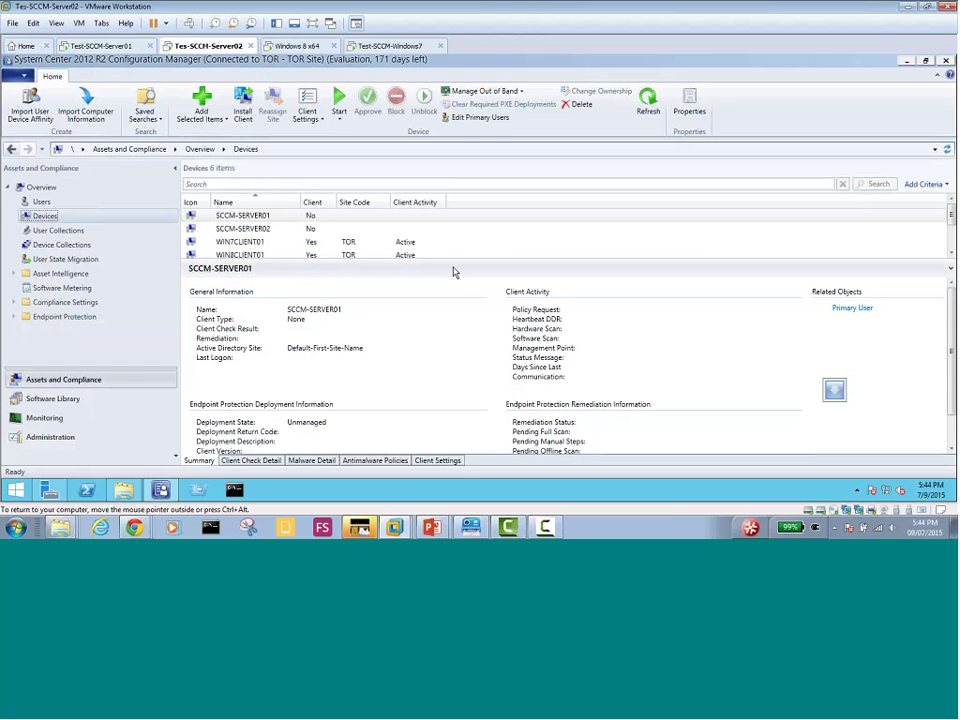
left_click_drag(453, 271, 446, 314)
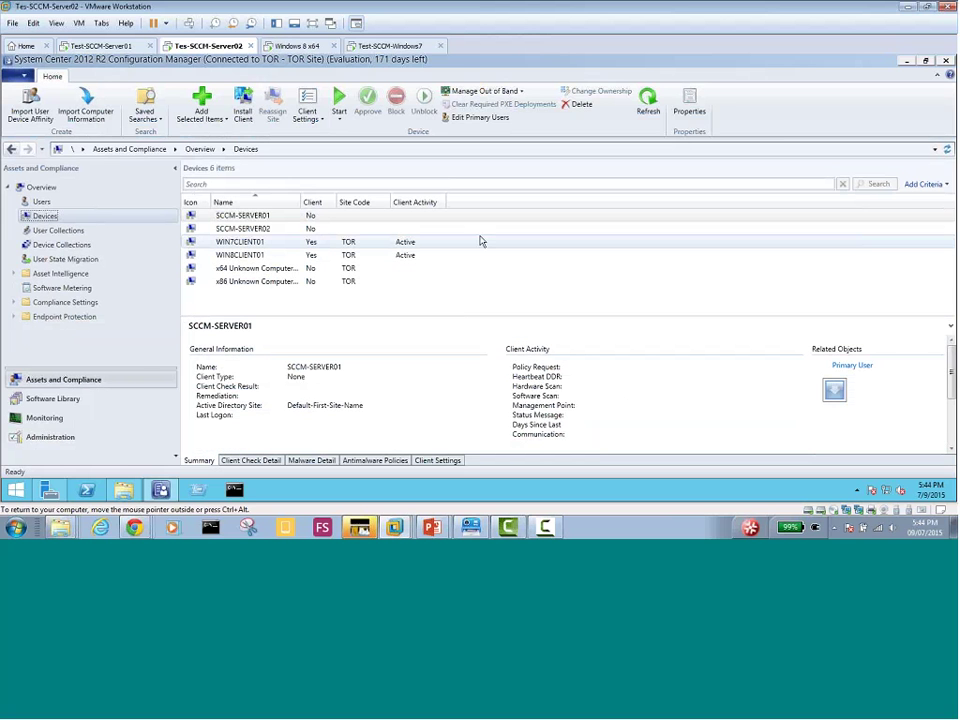
left_click(297, 46)
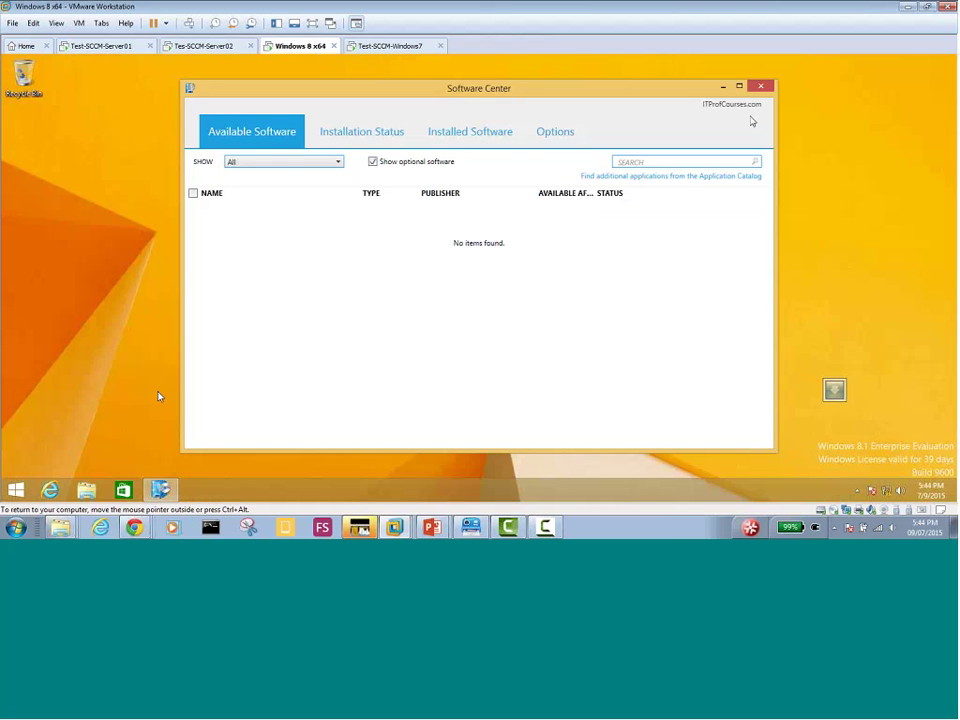
Close Windows 8 Software Center and the Windows 7 Application Catalog browser, closing all its tabs
left_click(761, 87)
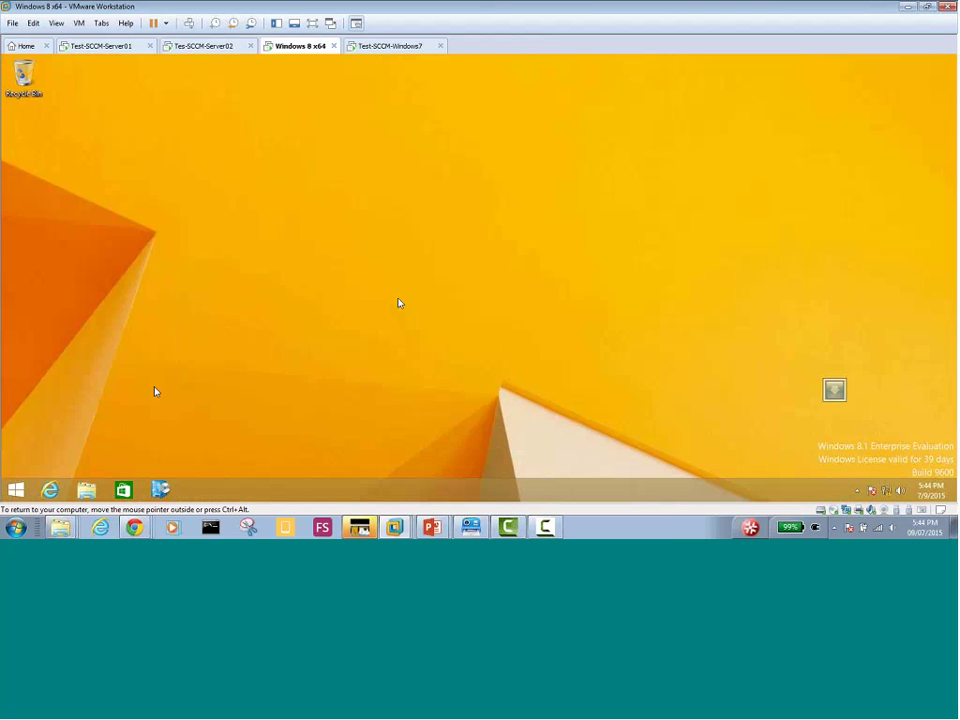
left_click(13, 487)
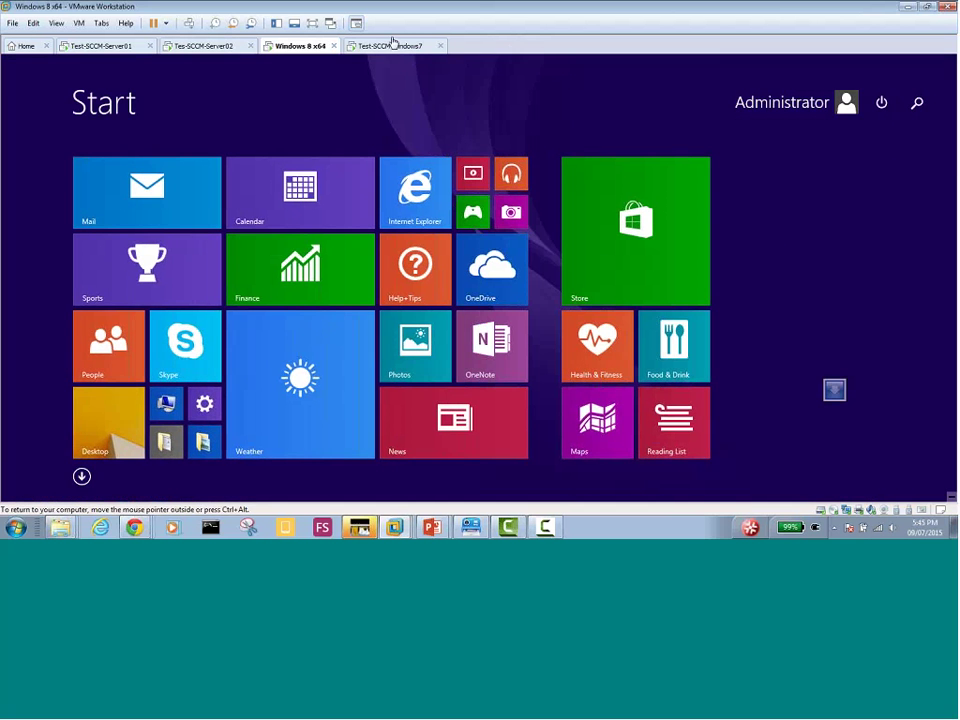
left_click(390, 46)
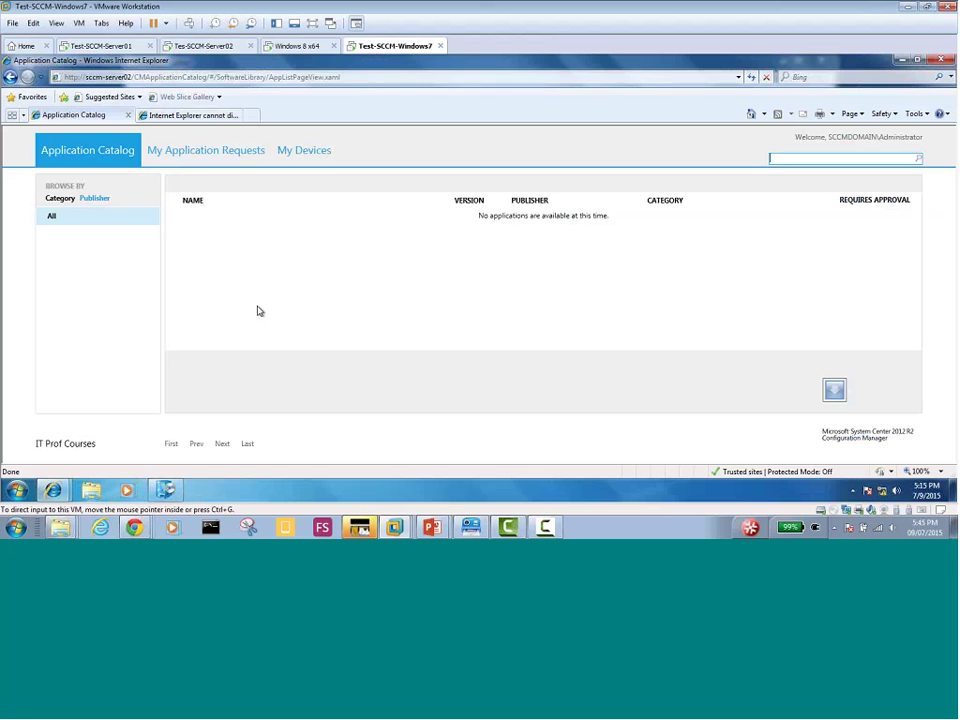
left_click(941, 60)
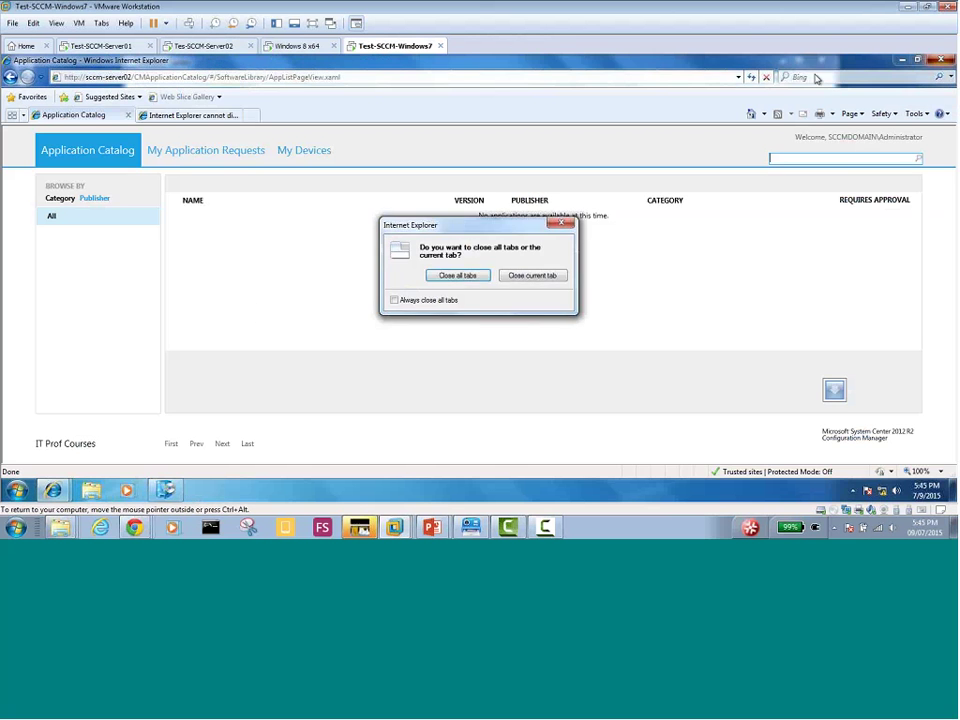
left_click(458, 276)
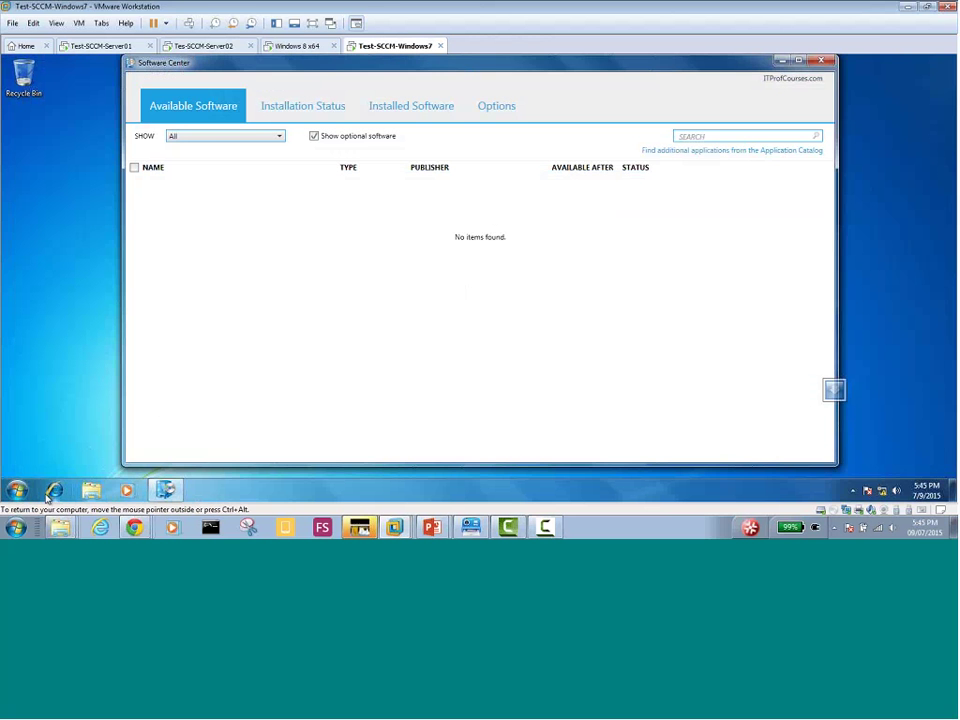
left_click(18, 491)
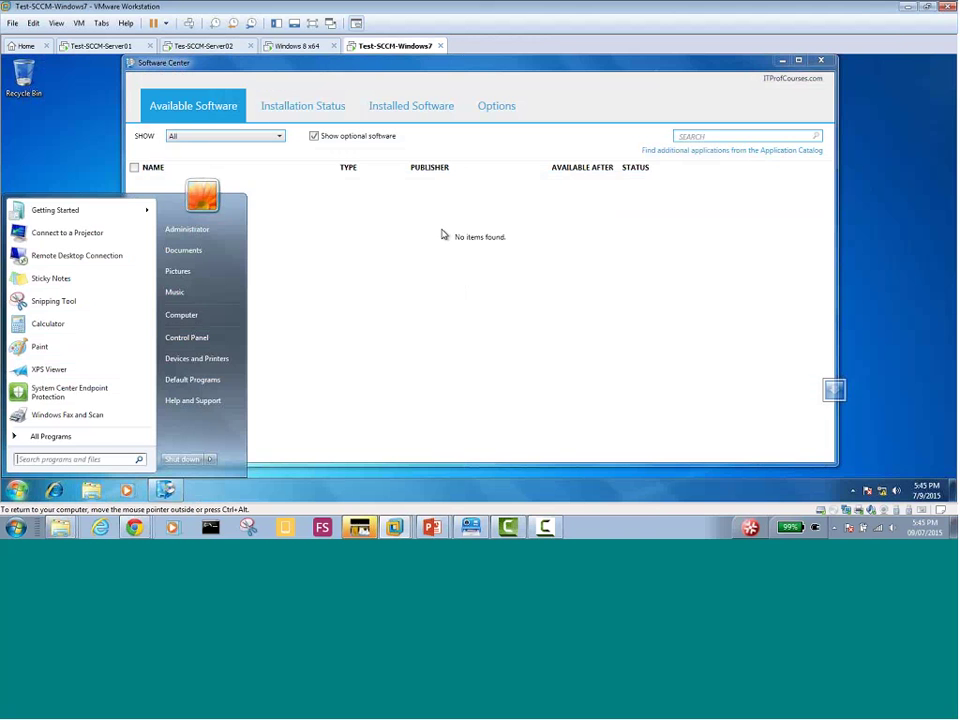
left_click(200, 46)
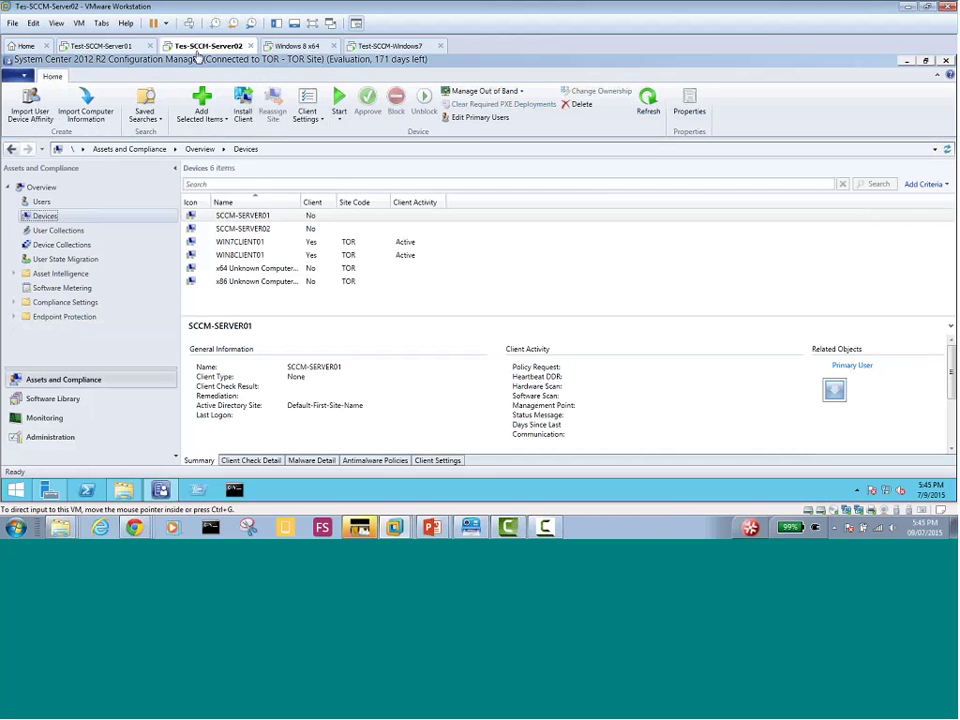
Compare the WIN7CLIENT01 and WIN8CLIENT01 client details in Devices, then go to Test-SCCM-Server01
left_click(259, 247)
left_click(253, 256)
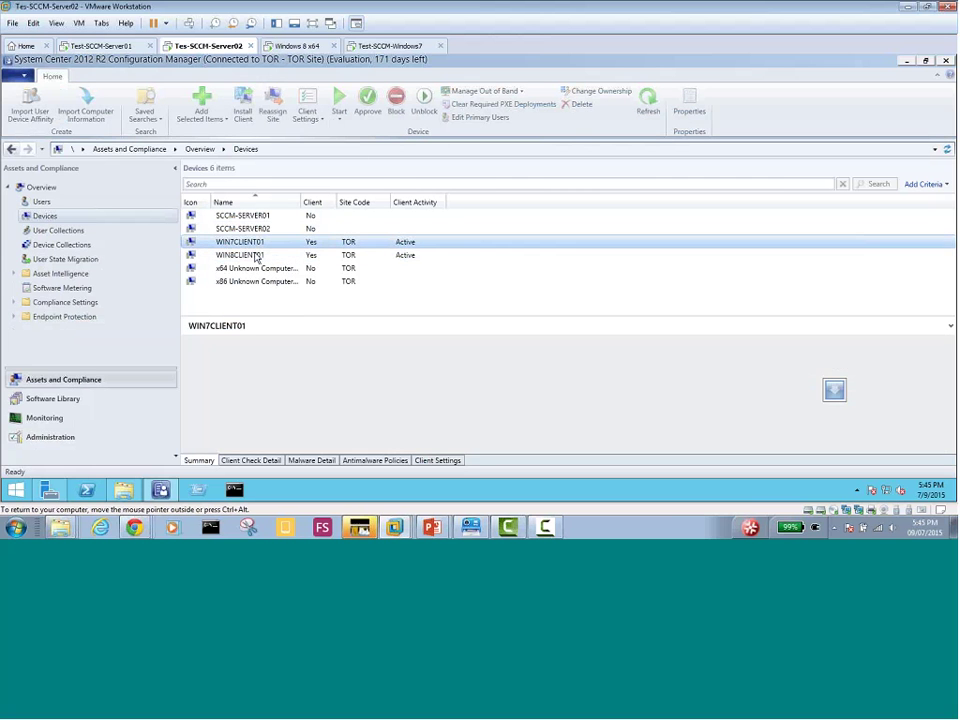
left_click(257, 244)
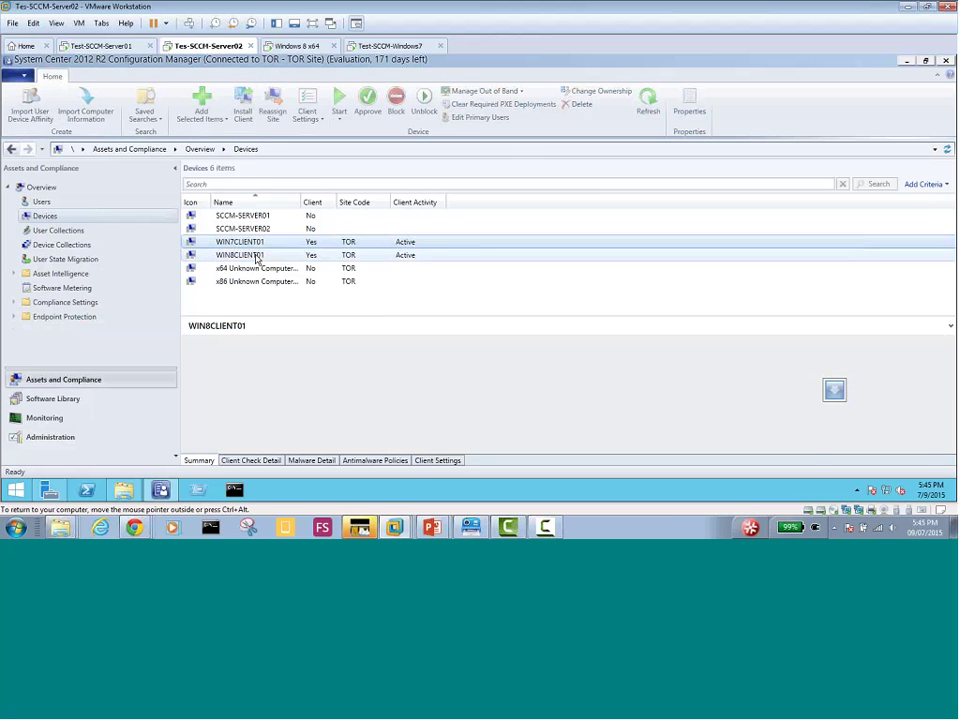
left_click(256, 257)
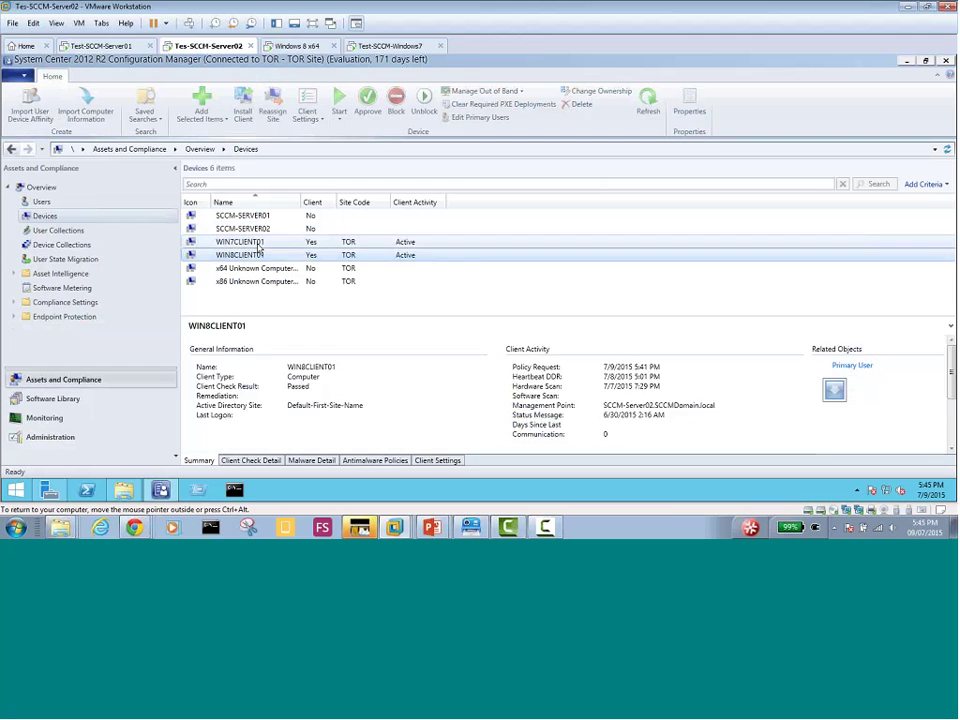
left_click(255, 243)
left_click(258, 256)
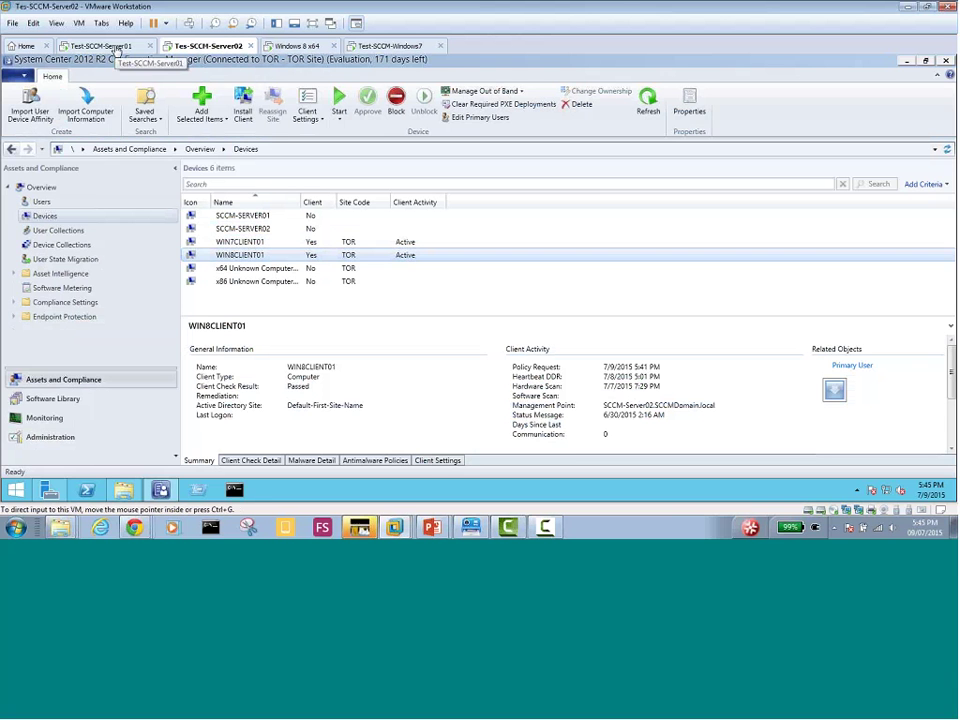
left_click(117, 50)
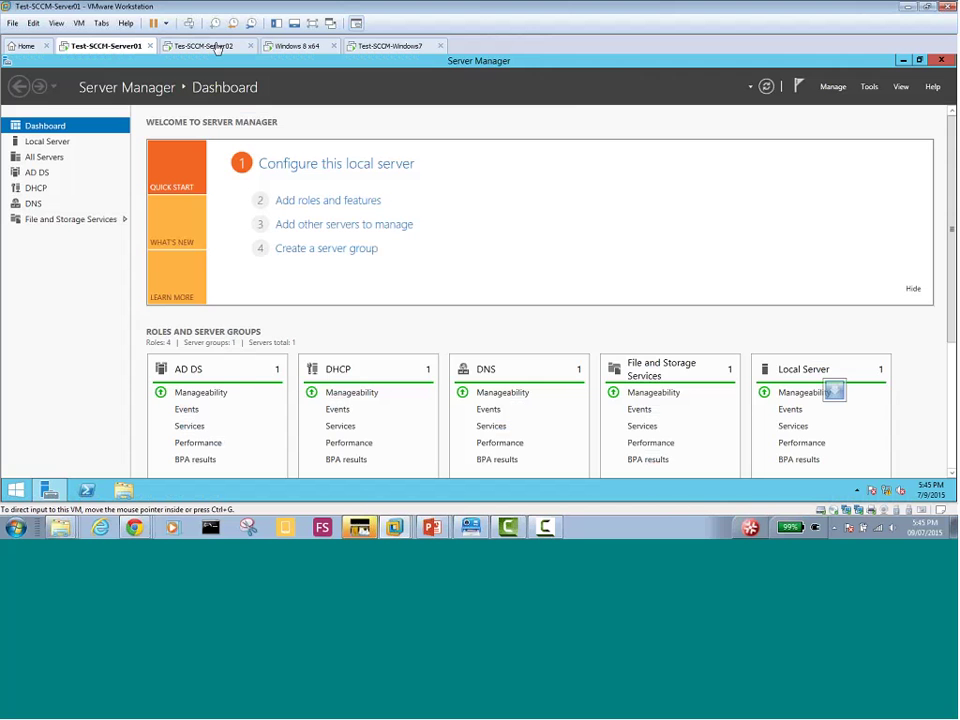
Present the Application Catalog connection-error slide and advance to the prerequisites slide
mouse_move(431, 526)
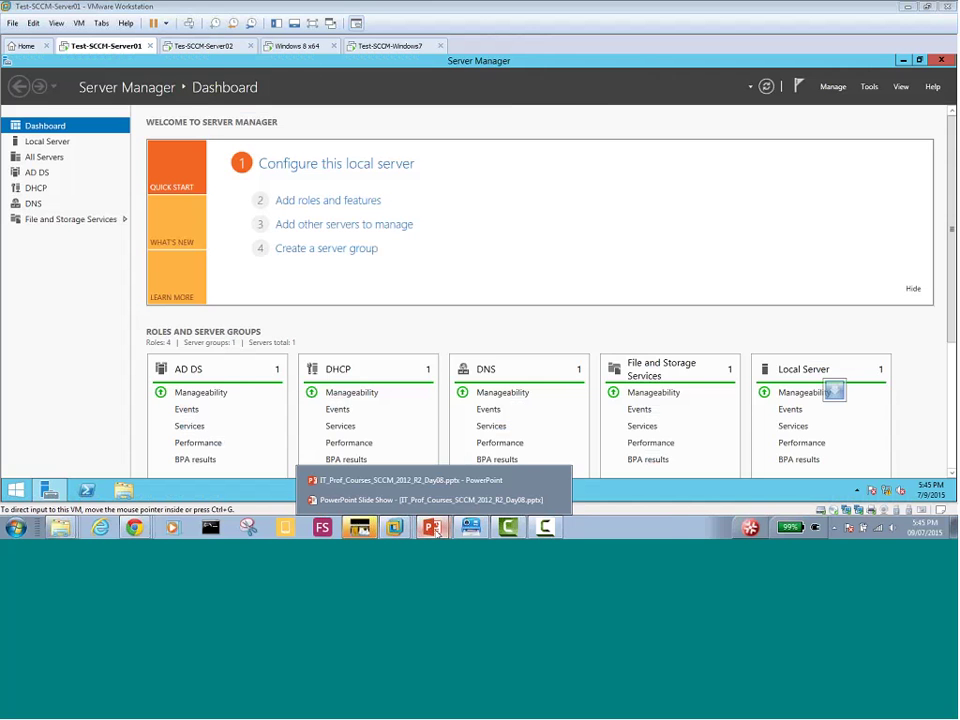
left_click(431, 500)
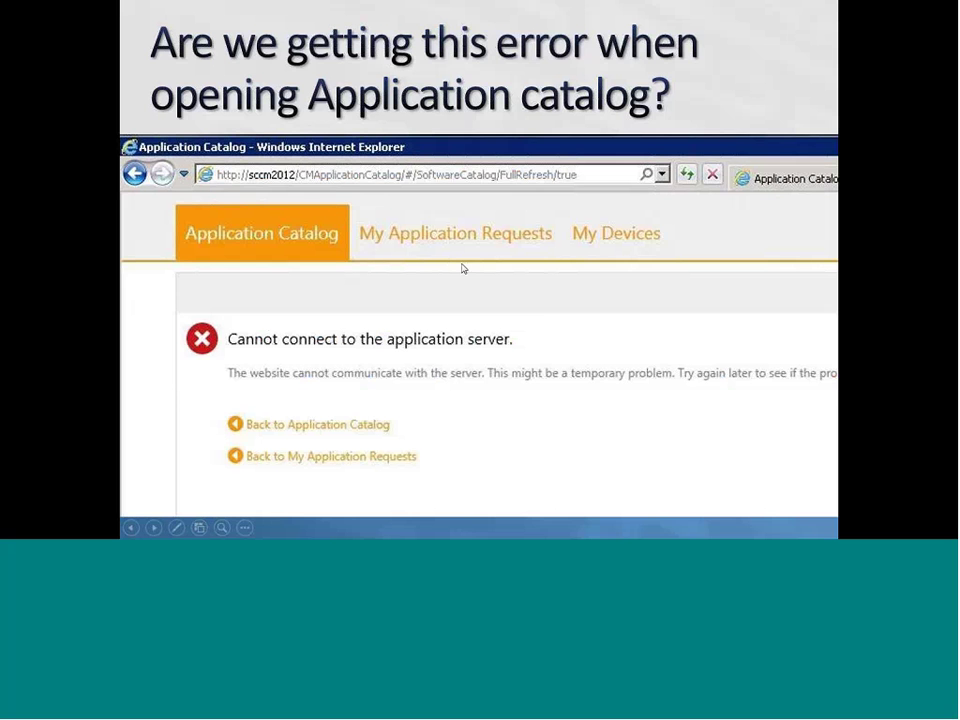
left_click(537, 310)
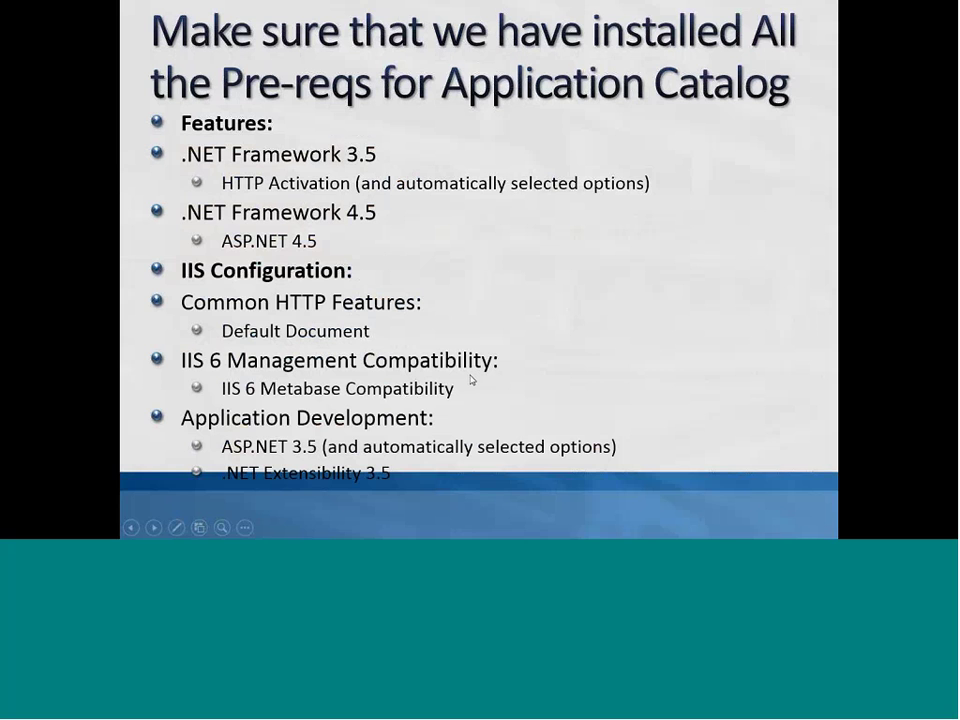
Return to the Tes-SCCM-Server02 VMware window from the host taskbar
key("super")
left_click(395, 529)
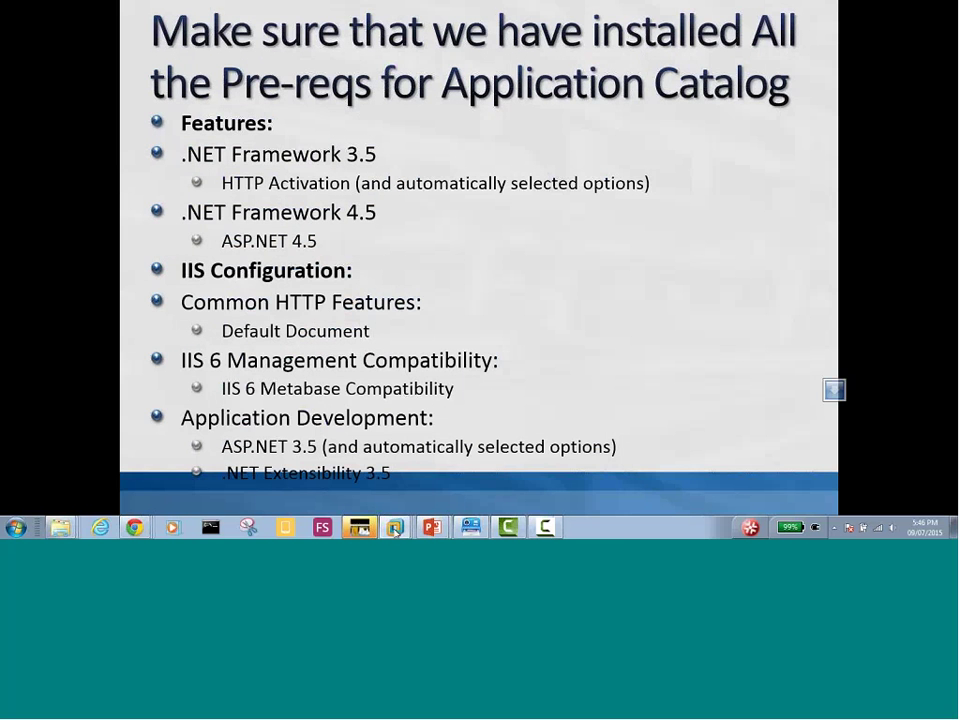
left_click(390, 418)
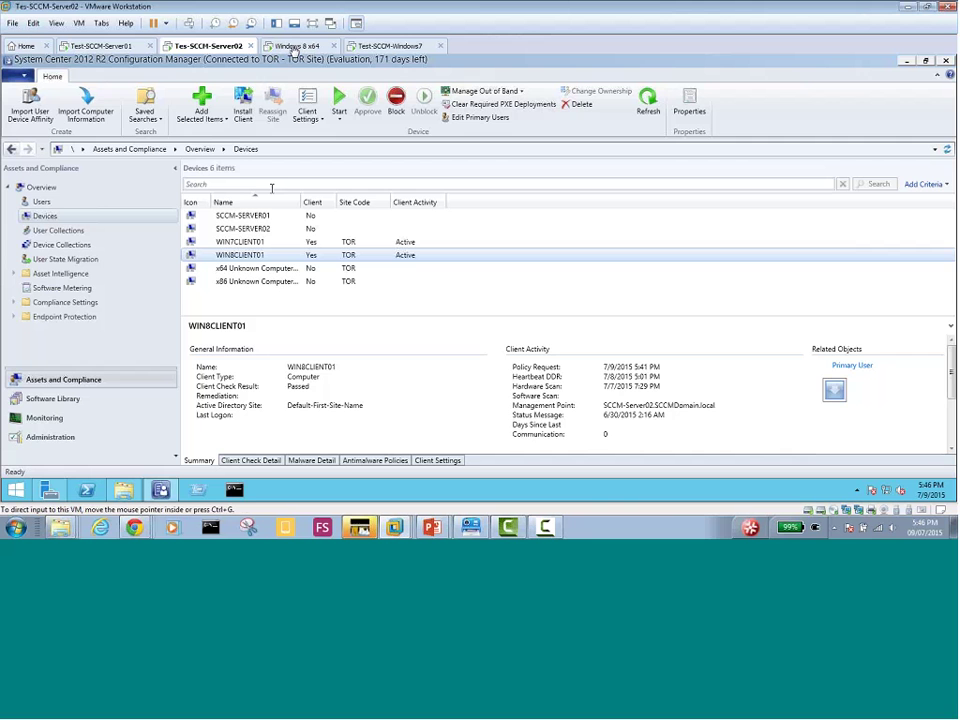
Review WIN7CLIENT01 and WIN8CLIENT01 details, reselect WIN7CLIENT01, then switch to the Windows 7 VM
left_click(249, 246)
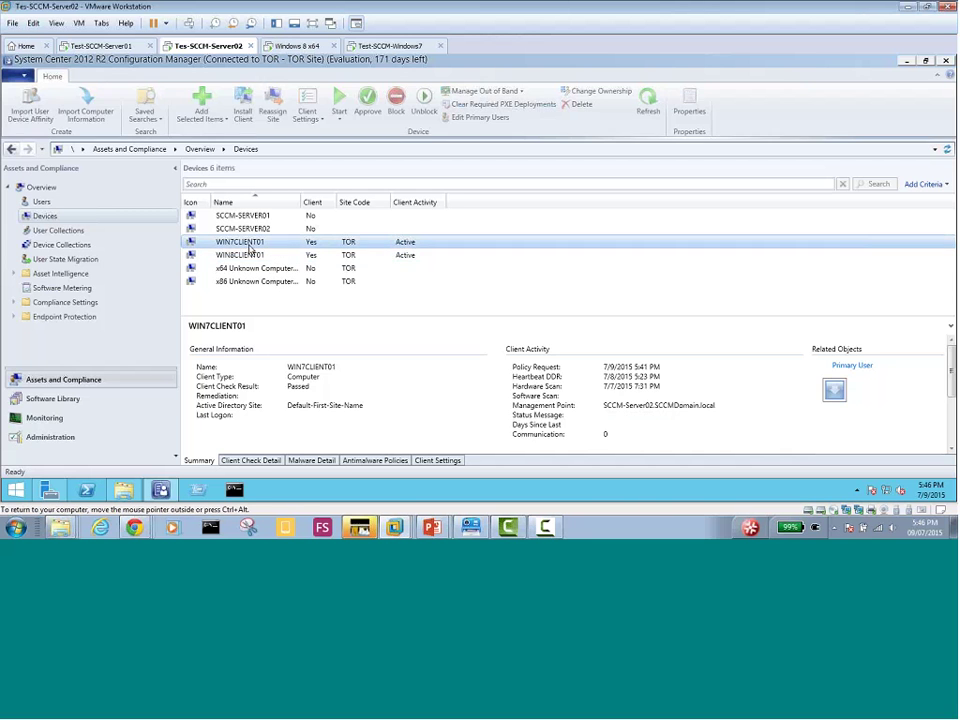
left_click(252, 254)
left_click(252, 244)
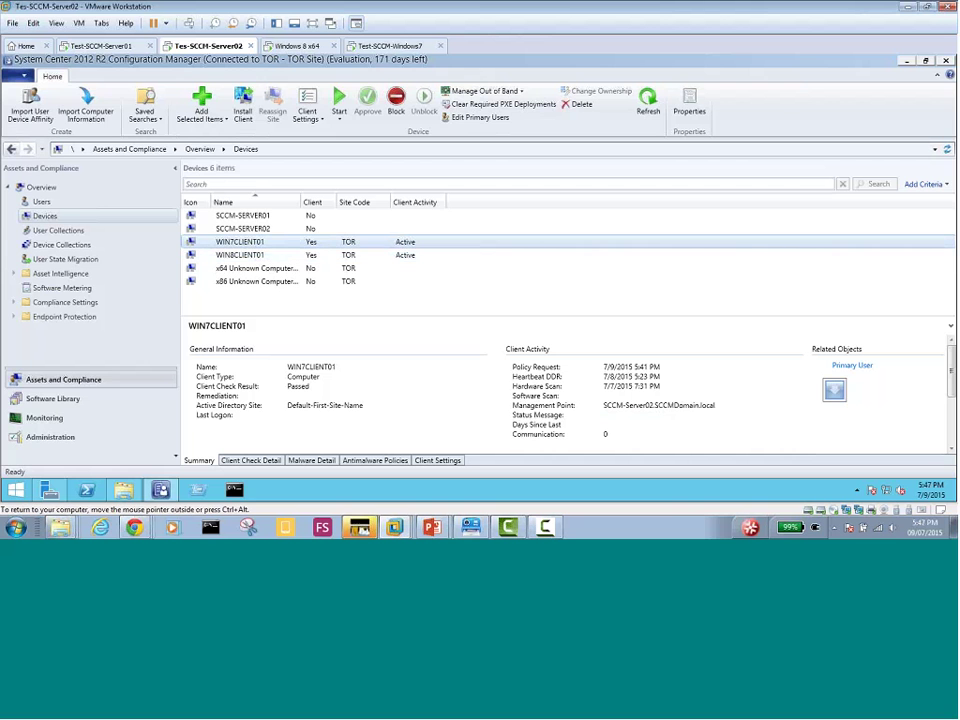
left_click(380, 45)
Dismiss the Windows 7 Start menu covering Software Center
left_click(360, 249)
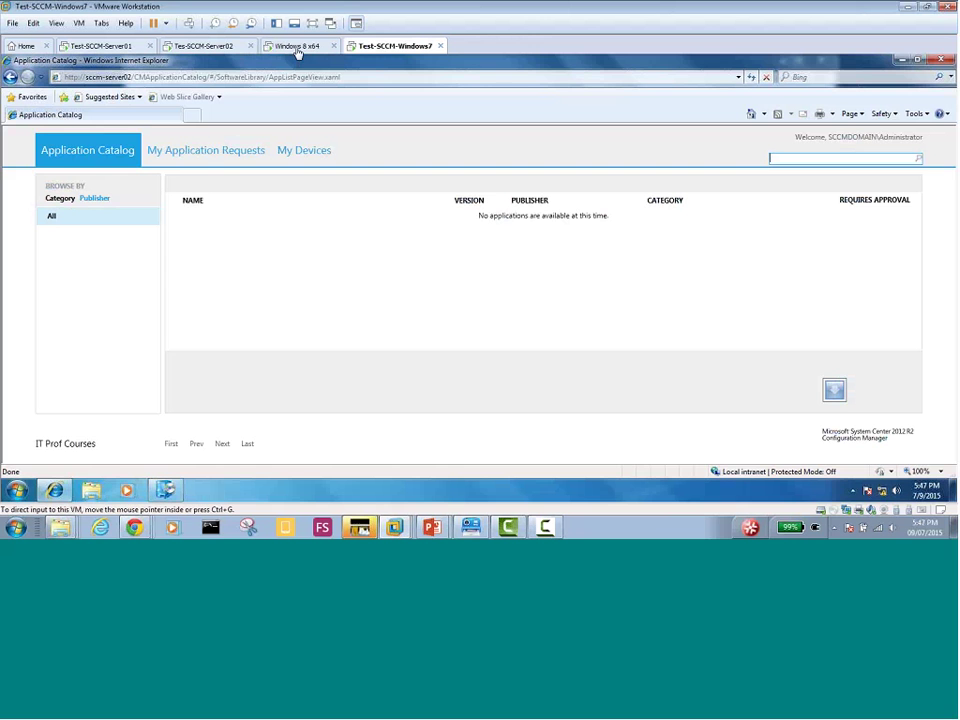
On the Configuration Manager server, compare the WIN7CLIENT01 and WIN8CLIENT01 client details, then select WIN8CLIENT01
left_click(208, 47)
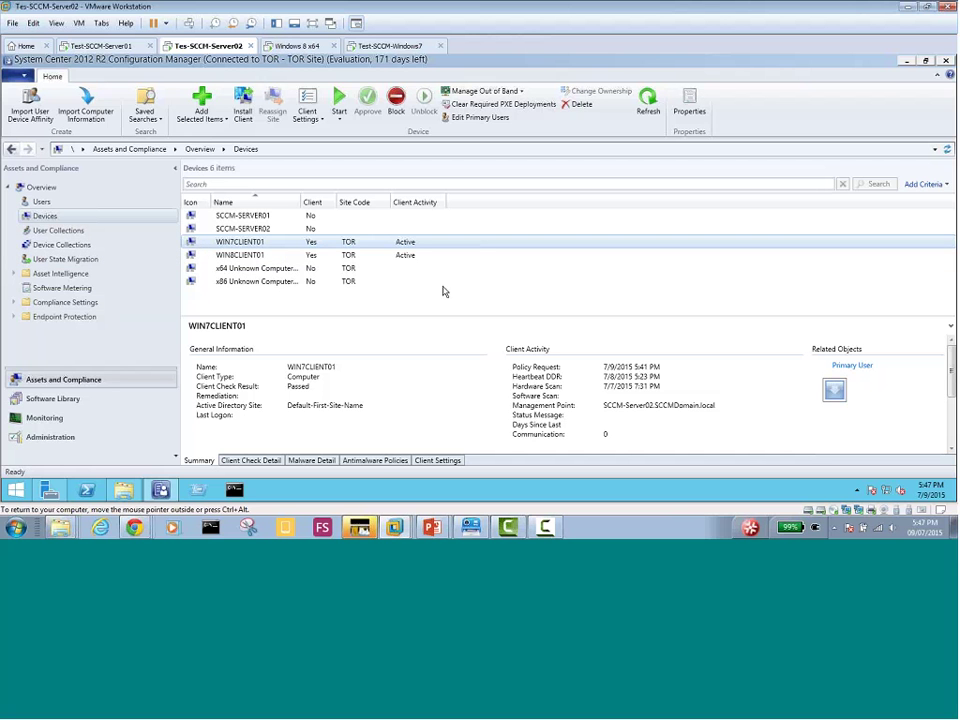
left_click(385, 256)
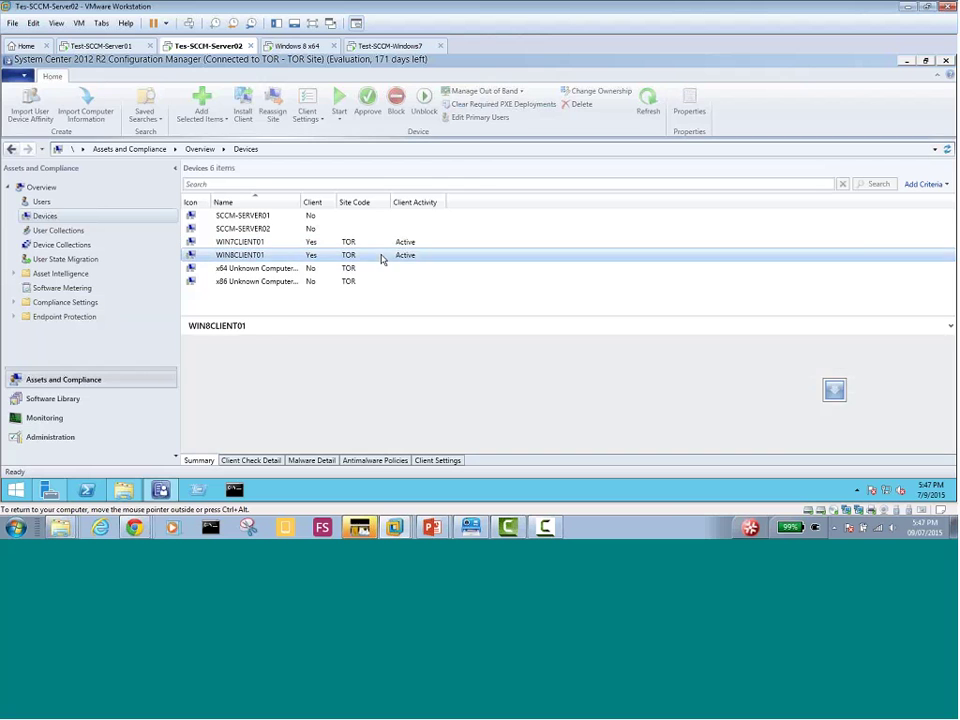
left_click(367, 245)
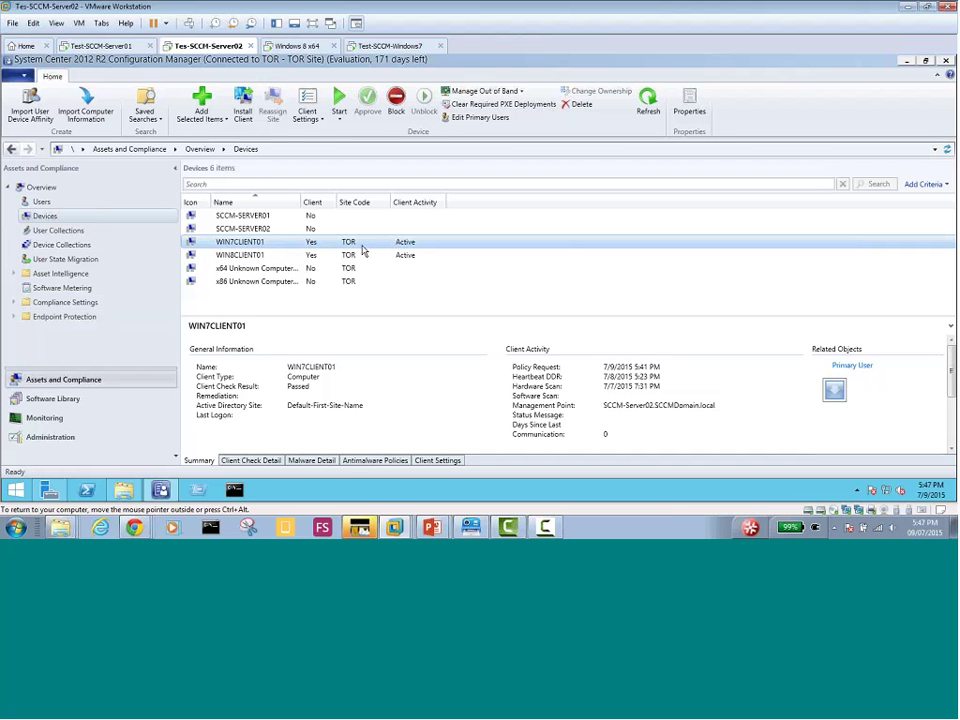
left_click(352, 256)
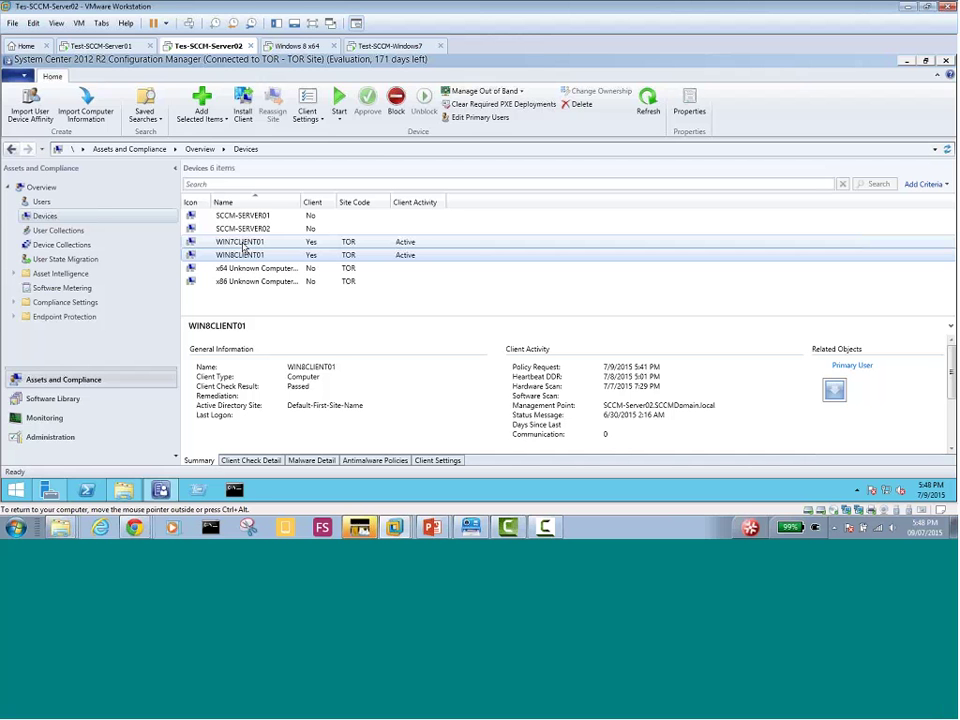
left_click(279, 257)
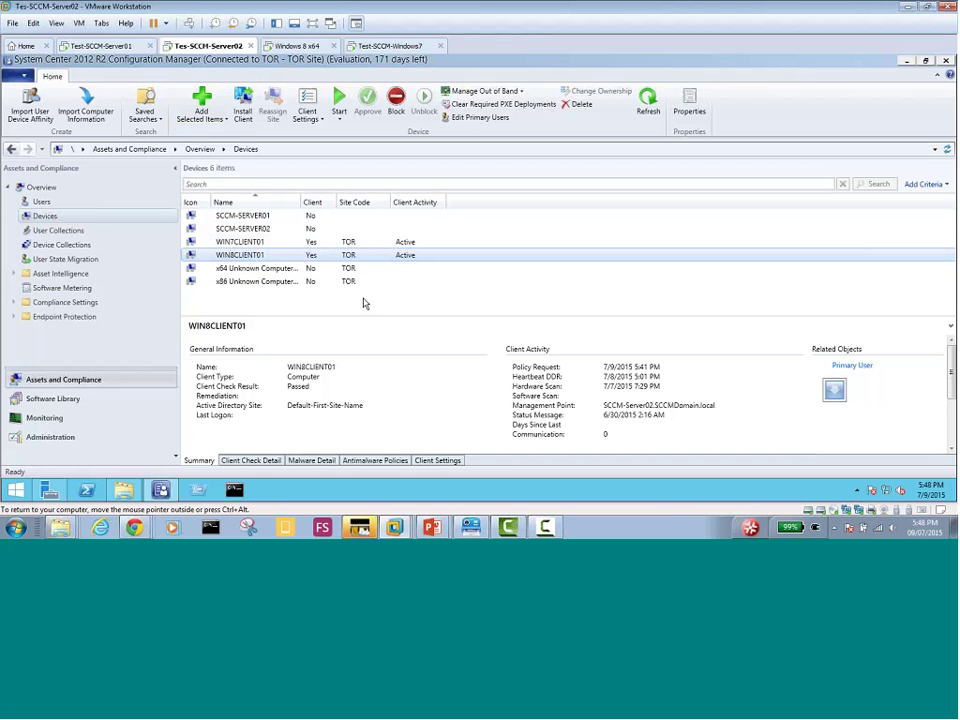
Review WIN8CLIENT01's Antimalware Policies, then return to its Summary details
left_click(364, 461)
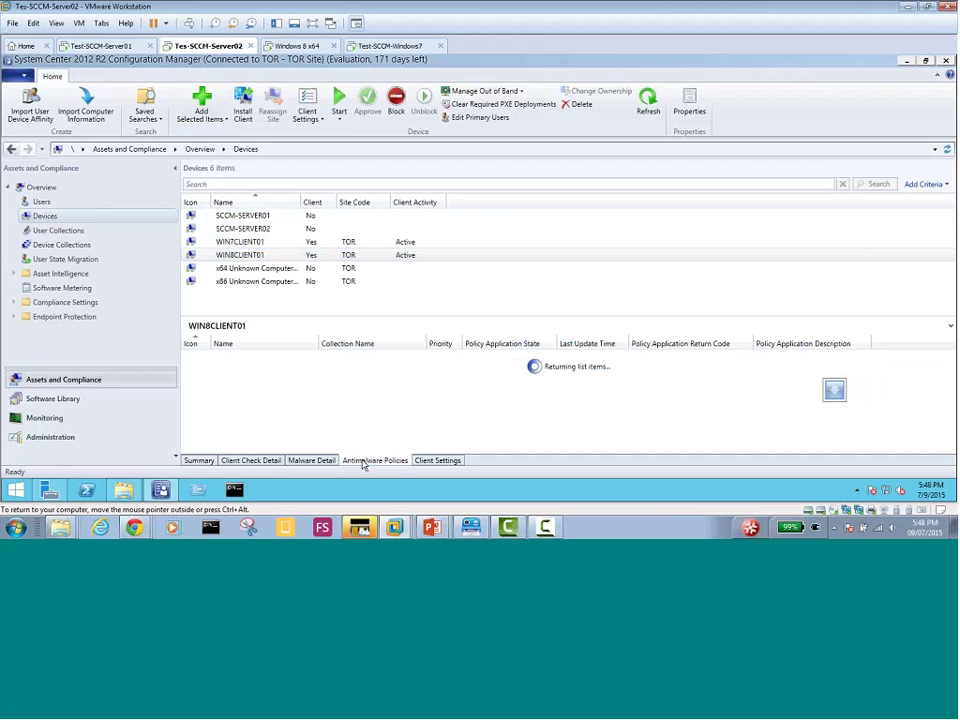
left_click(264, 461)
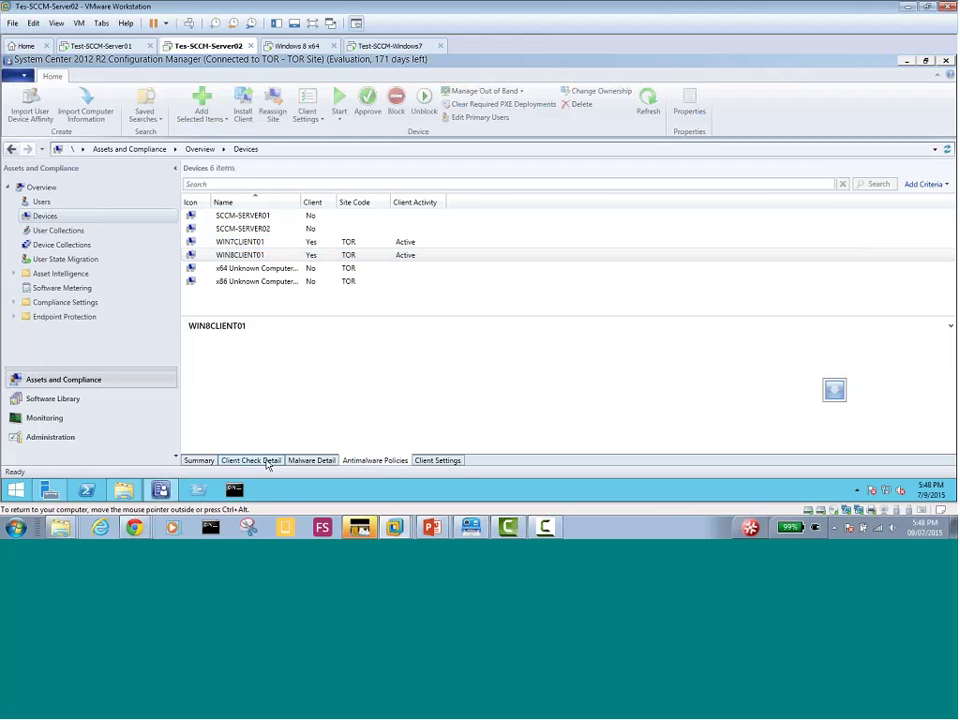
left_click(197, 461)
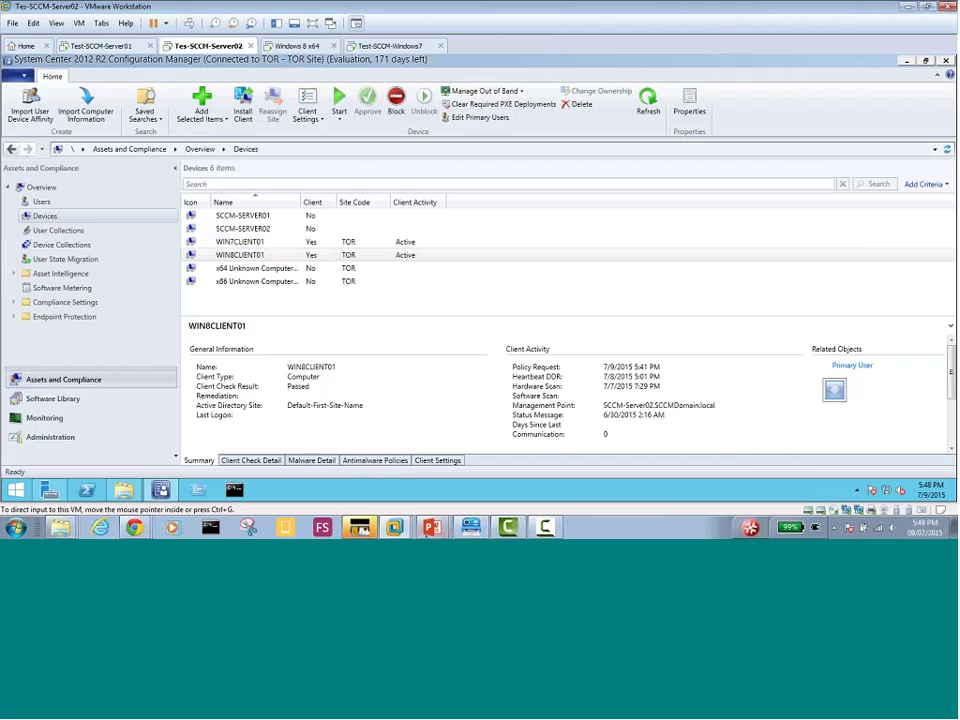
mouse_move(431, 527)
left_click(360, 500)
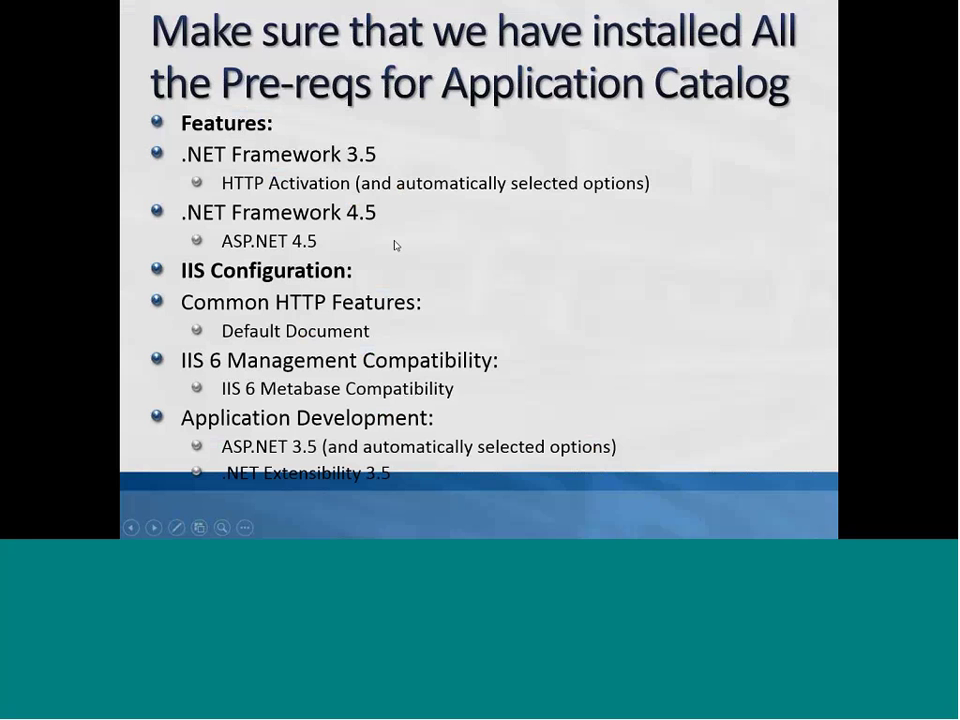
left_click(395, 245)
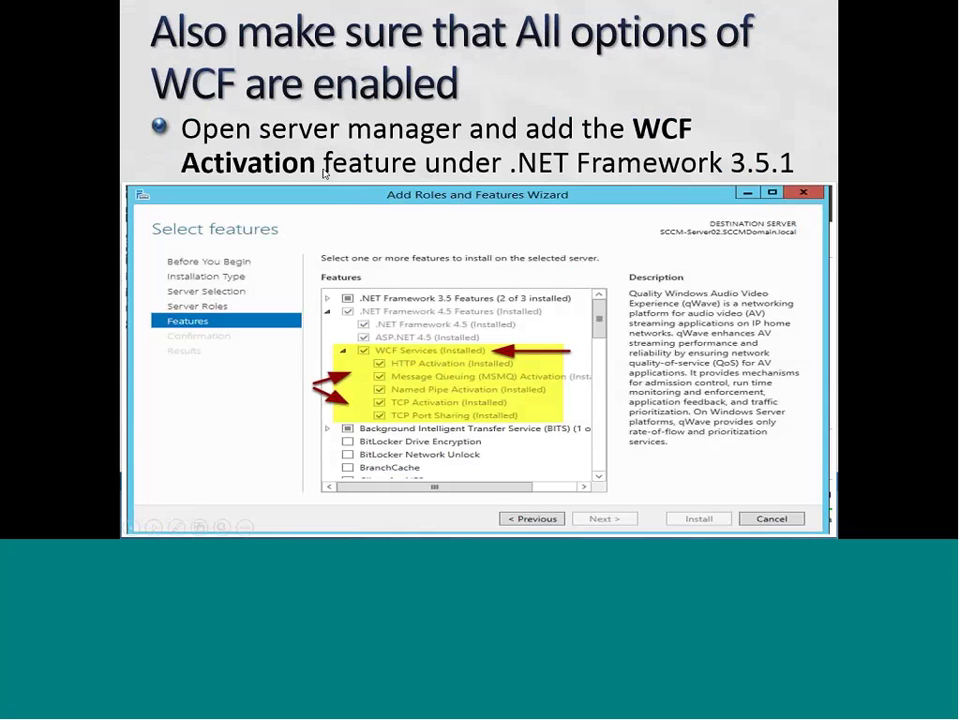
key("Right")
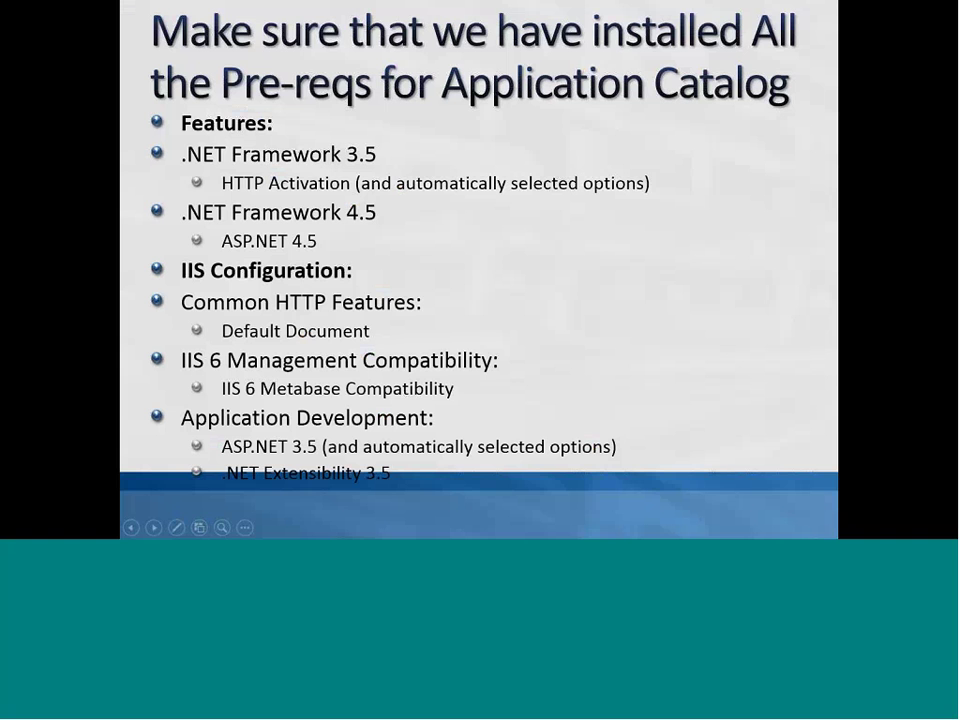
left_click(380, 217)
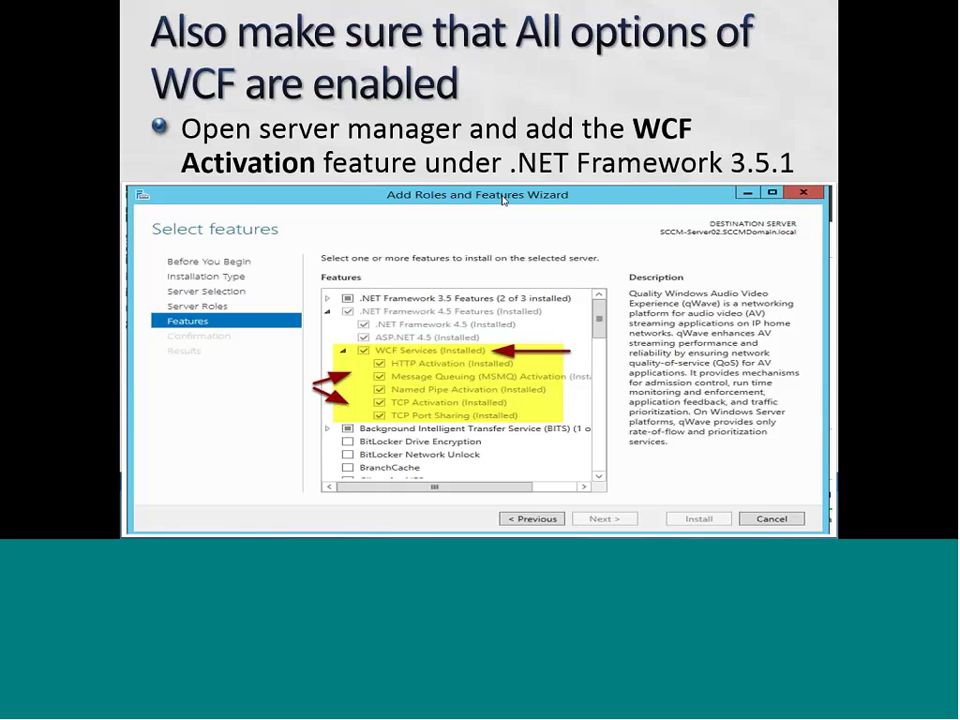
key("super")
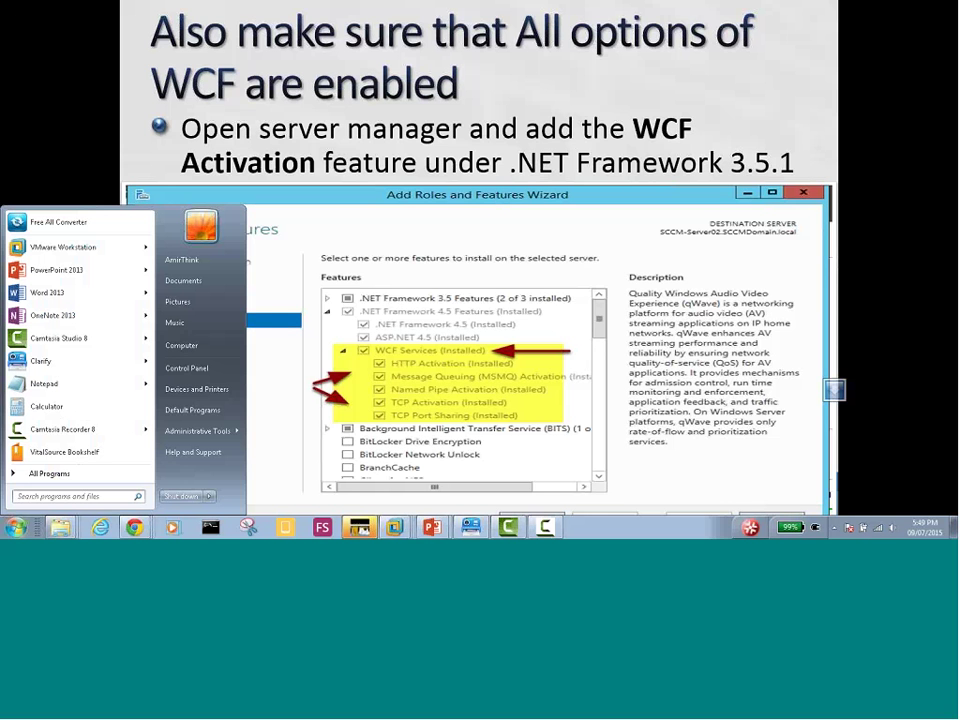
left_click(395, 527)
left_click(355, 419)
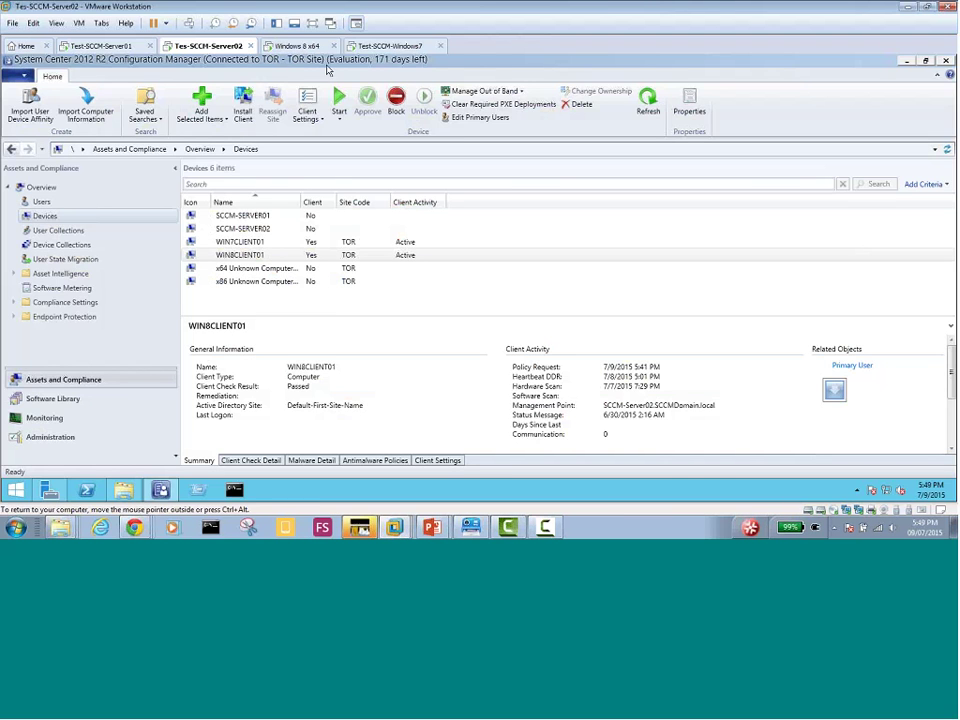
On the Windows 8 x64 client, confirm Software Center's Installation Status is empty, then return to Start
left_click(298, 45)
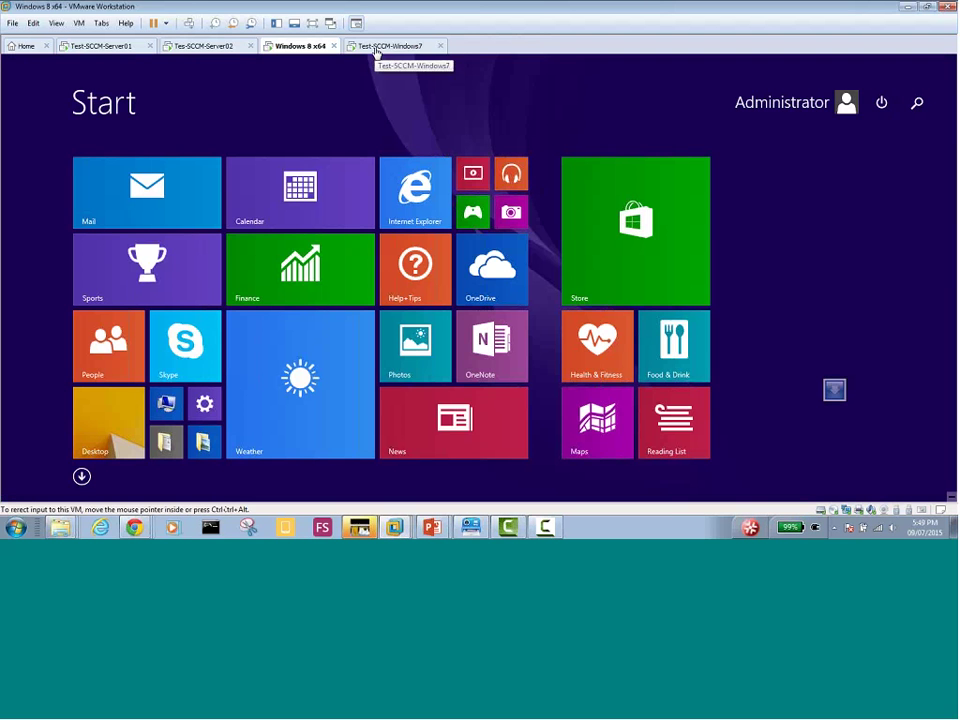
left_click(88, 452)
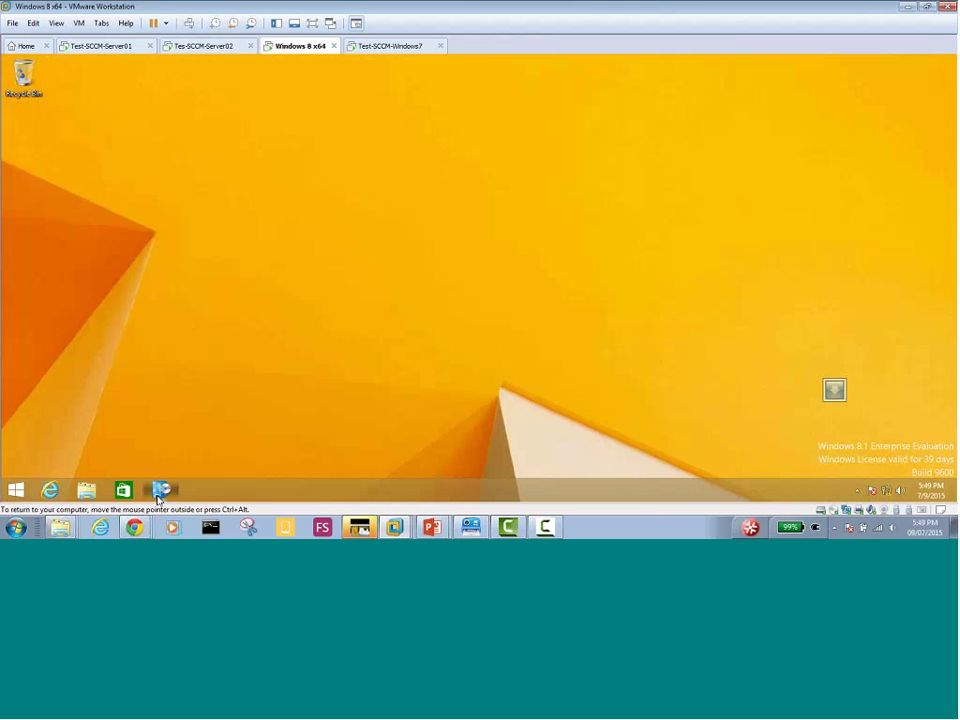
left_click(159, 490)
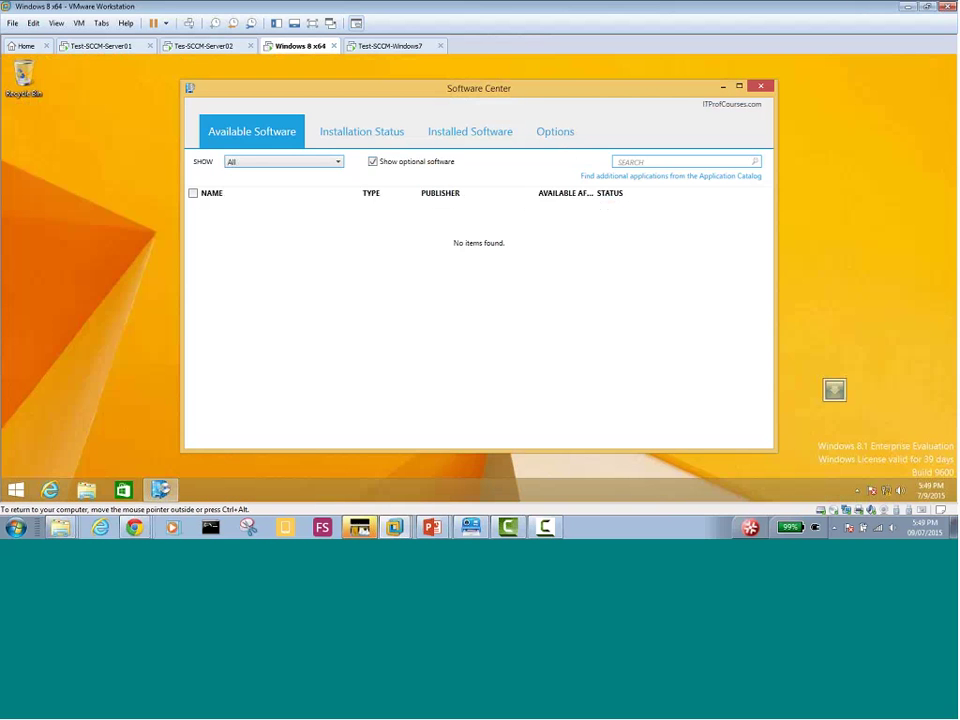
left_click(373, 134)
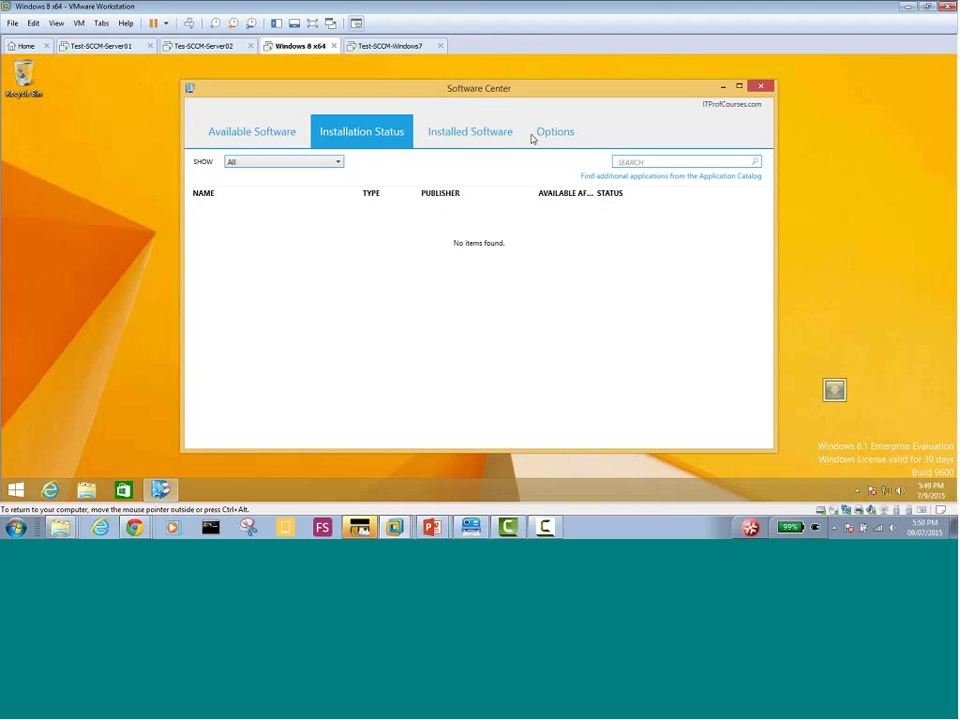
left_click(16, 490)
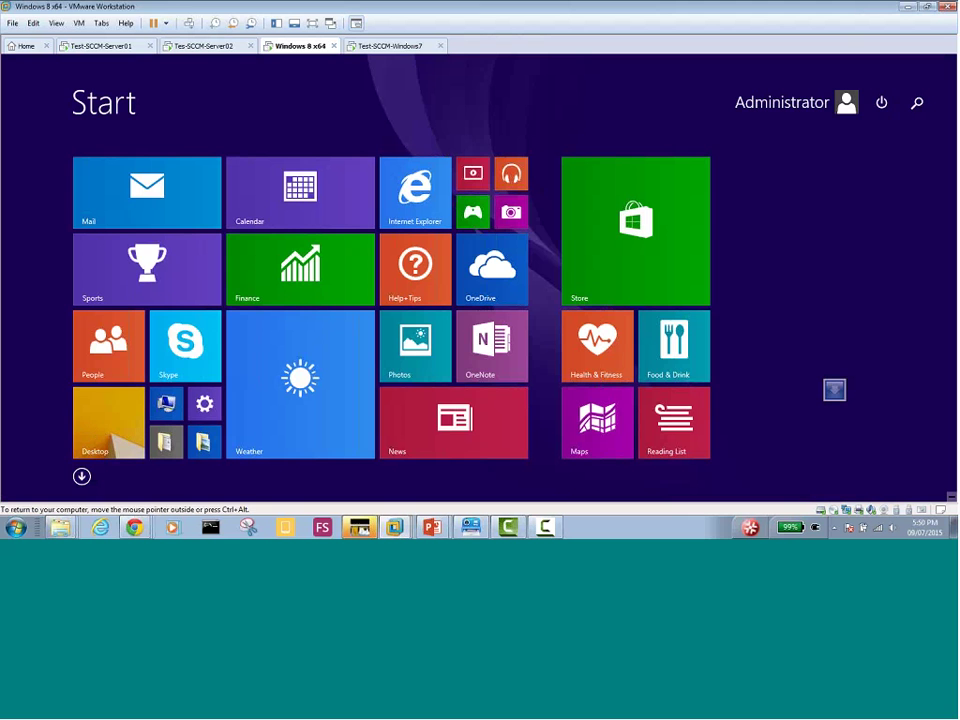
Scroll through the Windows 8 Apps by name list, including System Center Endpoint Protection, then go to Tes-SCCM-Server02
left_click(81, 476)
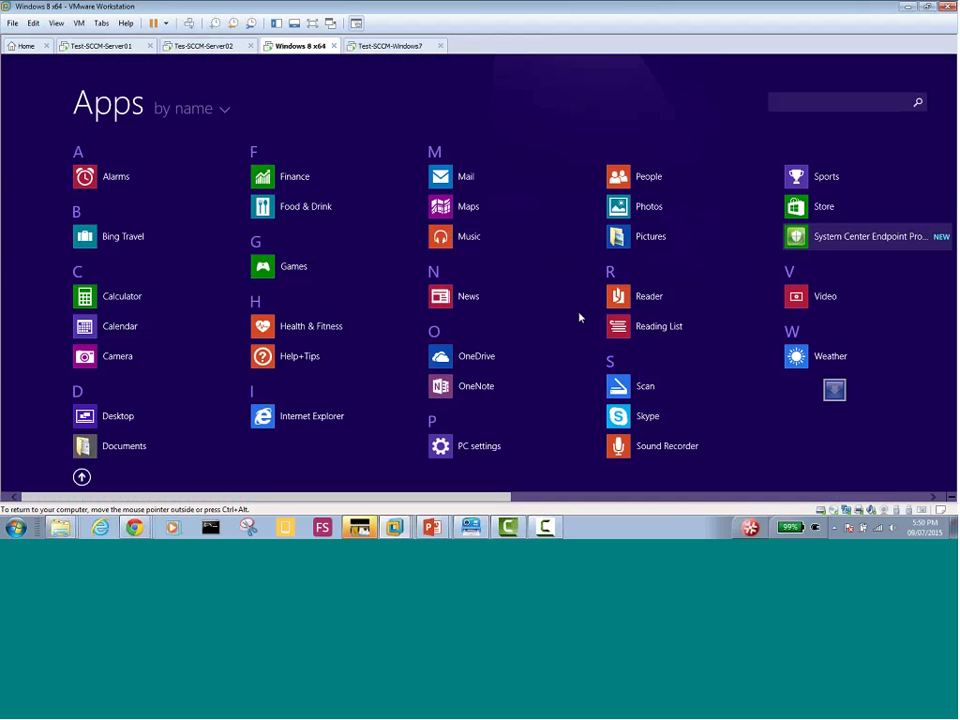
scroll(707, 501, "down", 3)
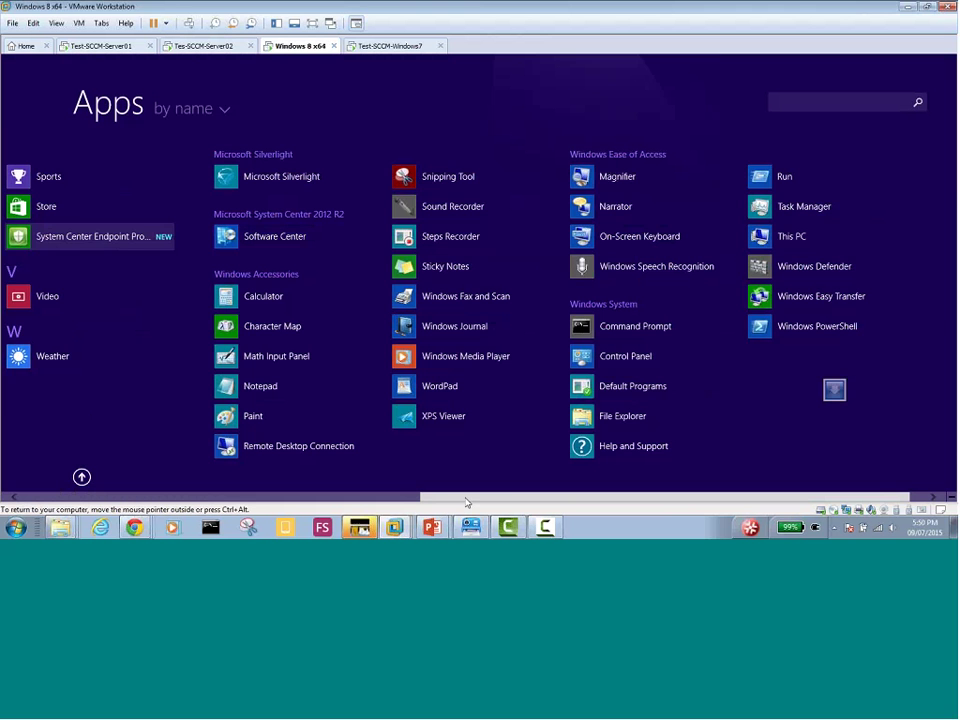
scroll(466, 502, "up", 5)
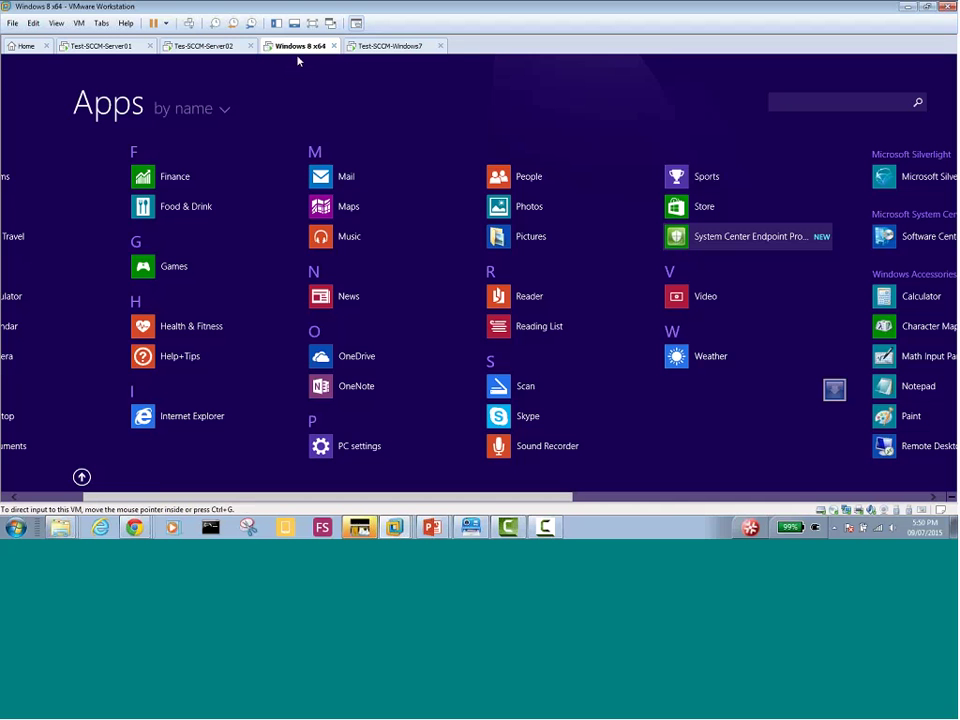
left_click(203, 46)
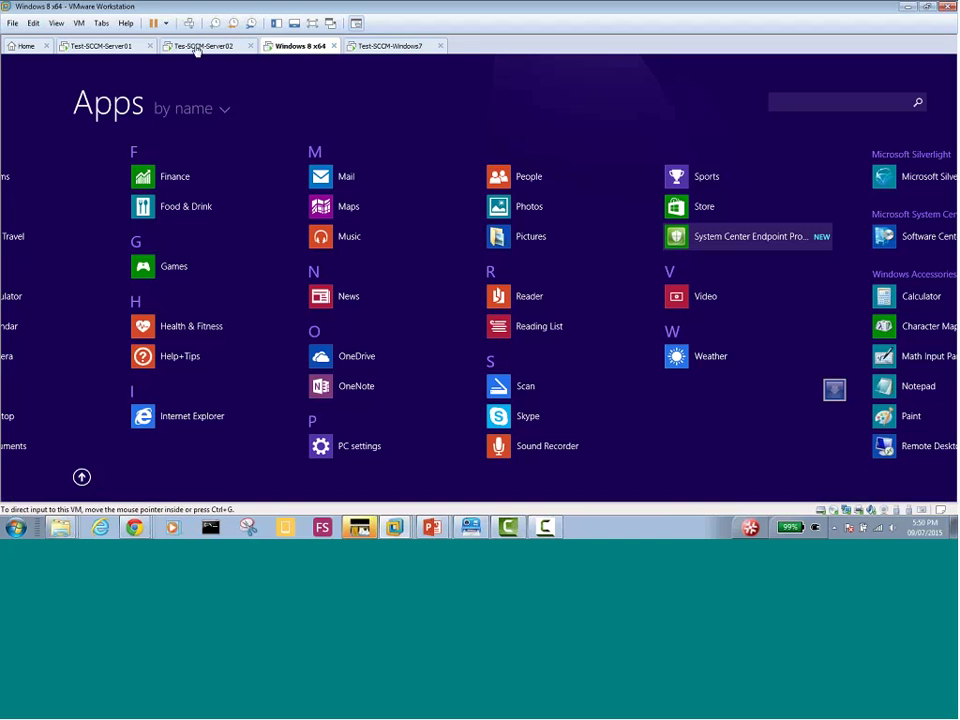
Select WIN8CLIENT01 in Tes-SCCM-Server02's Devices list, briefly checking the Test-SCCM-Server01 and Windows 8 machines
left_click(98, 46)
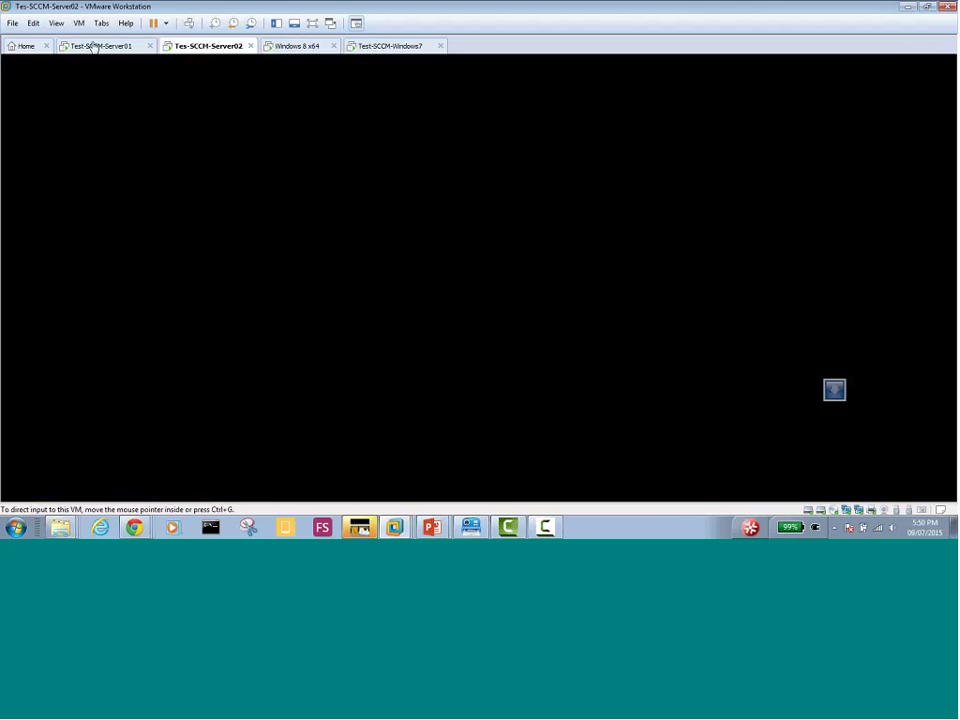
left_click(192, 47)
left_click(313, 258)
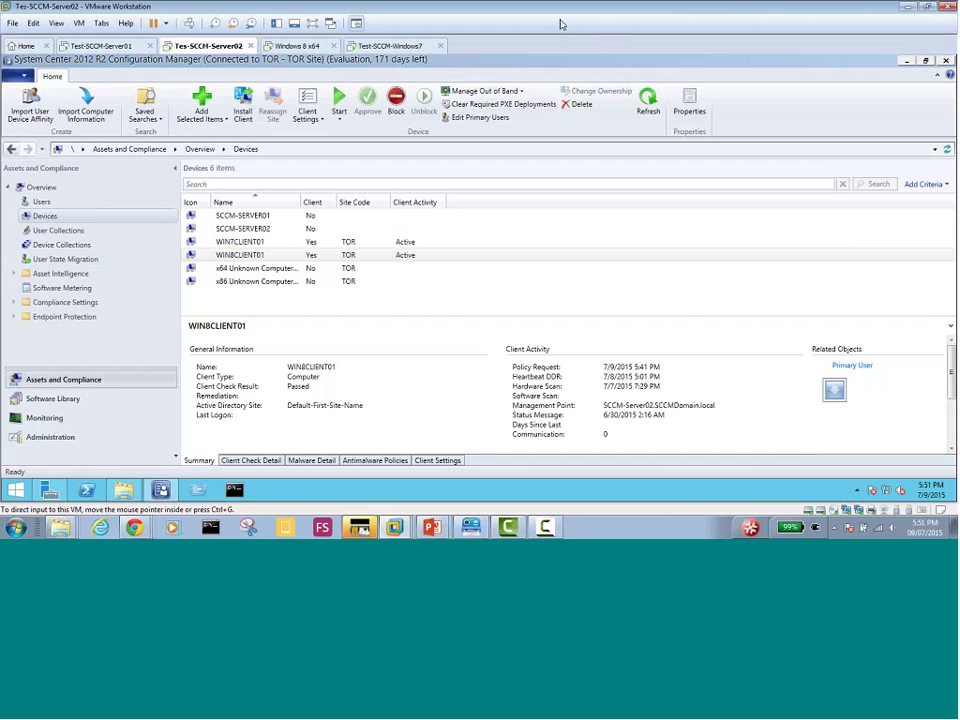
left_click(298, 48)
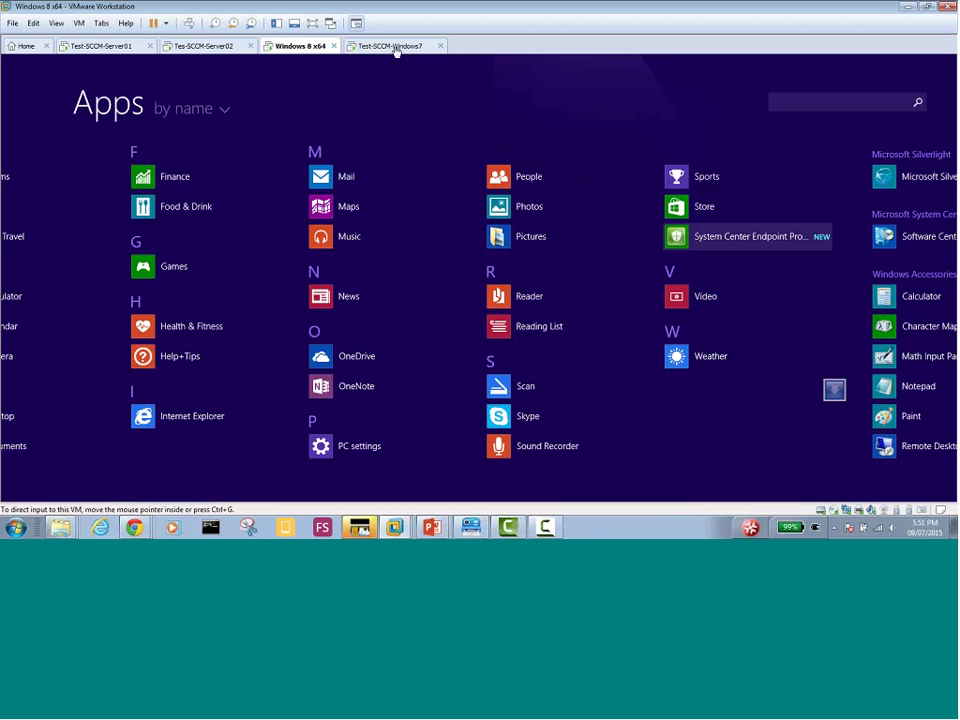
left_click(197, 50)
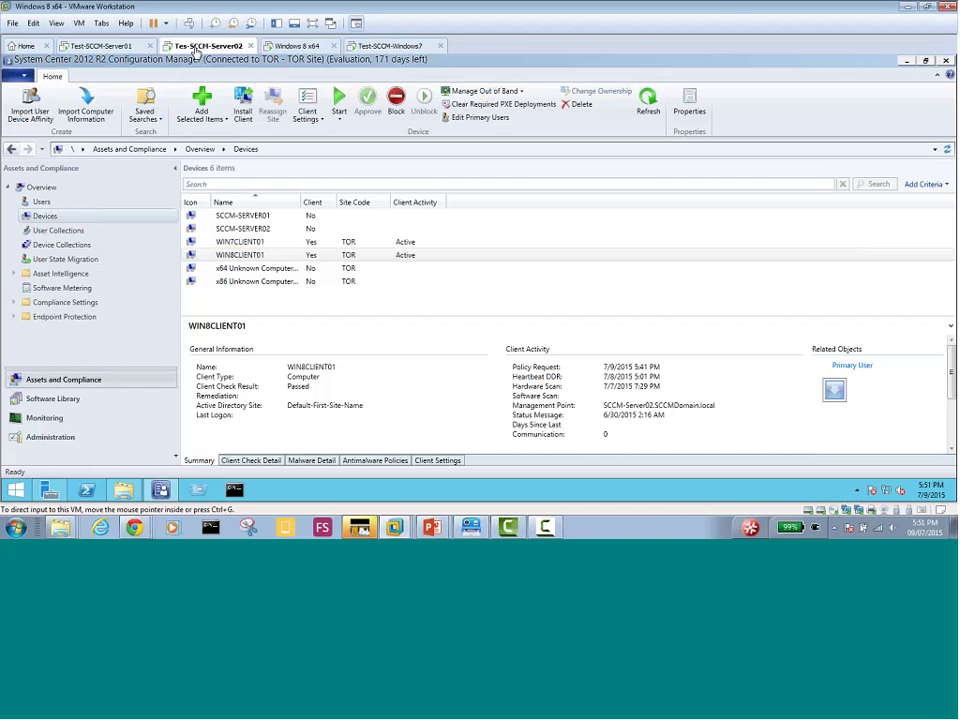
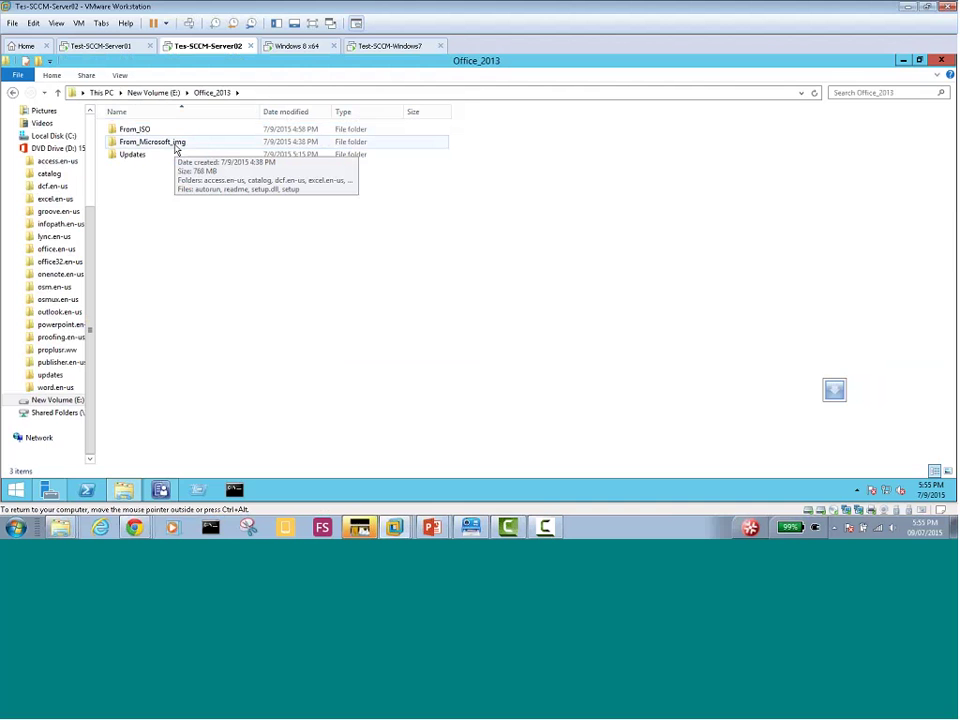
Open From_Microsoft_img to view its contents, then go back to Office_2013
left_click(175, 142)
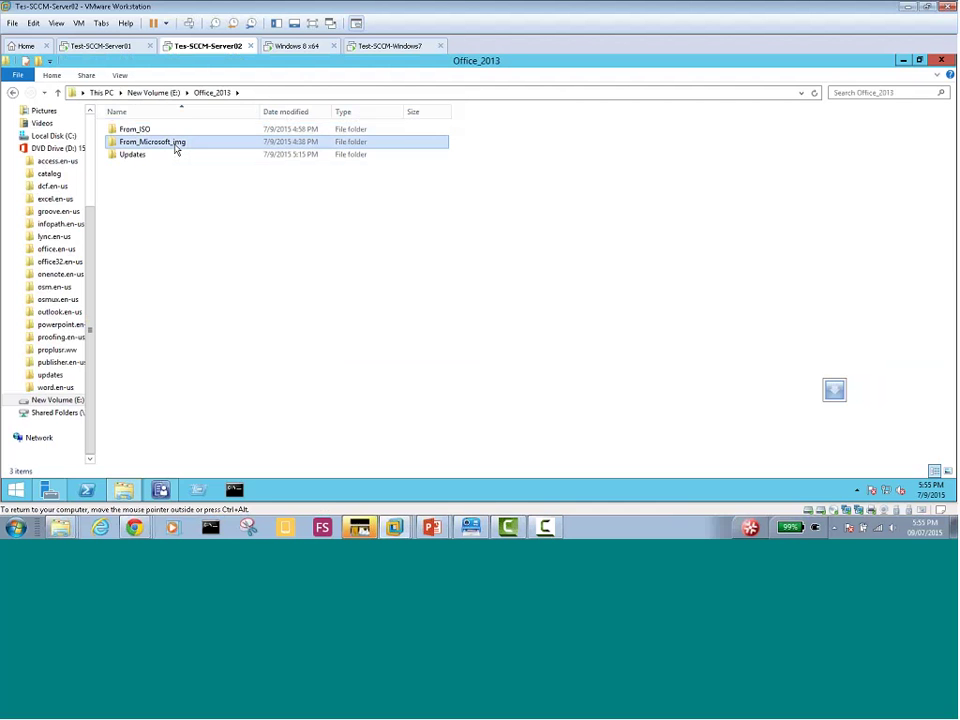
double_click(175, 146)
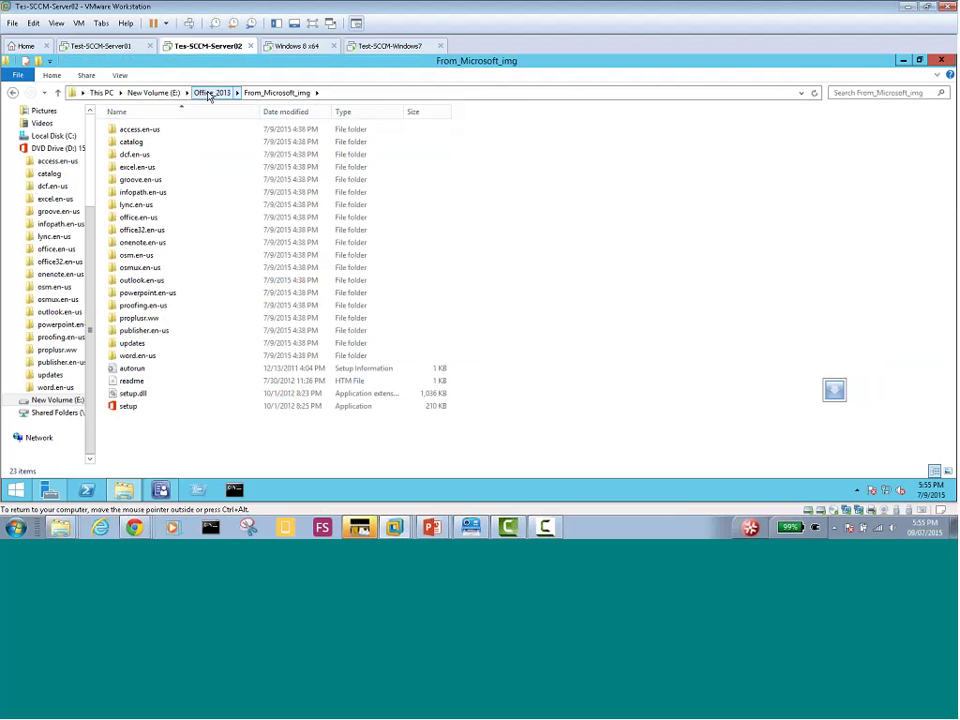
left_click(209, 93)
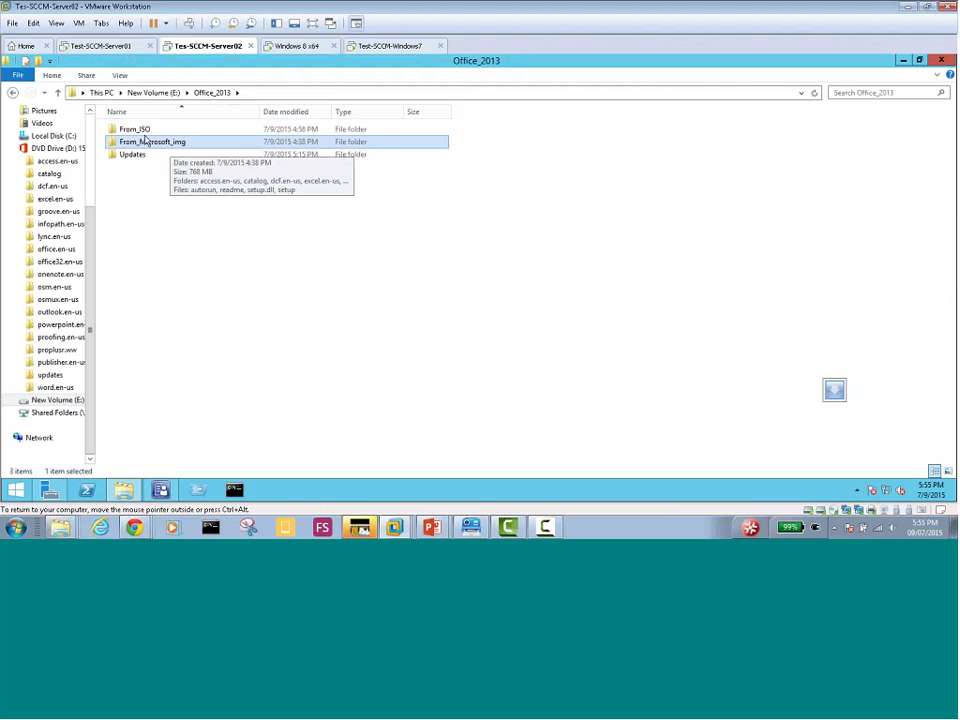
Open From_ISO to view its files, then return to the top of New Volume (E:)
left_click(137, 132)
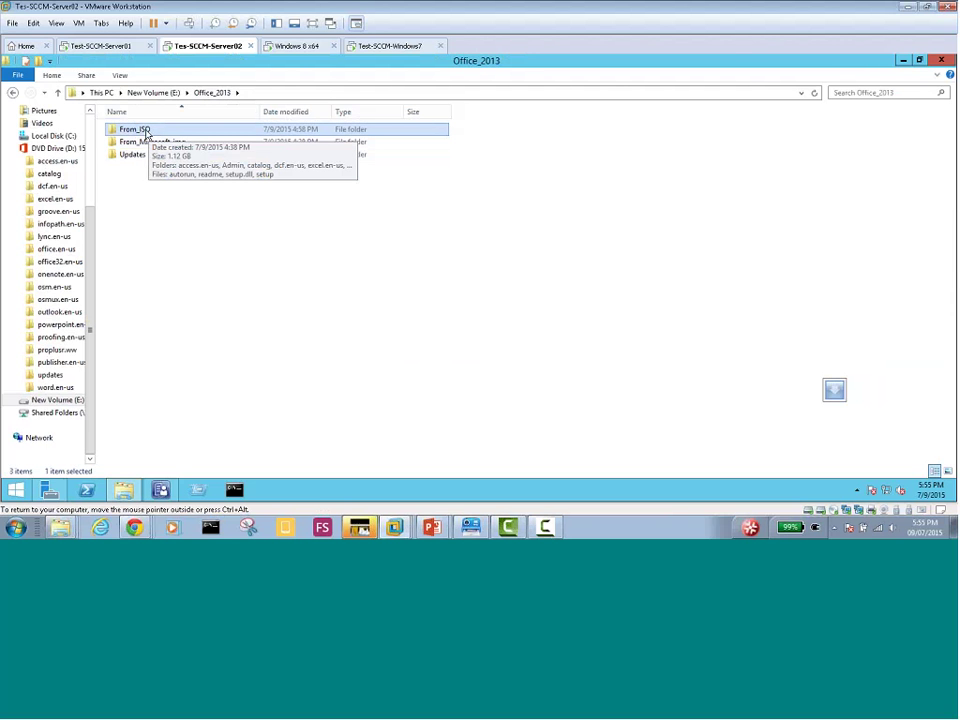
double_click(146, 132)
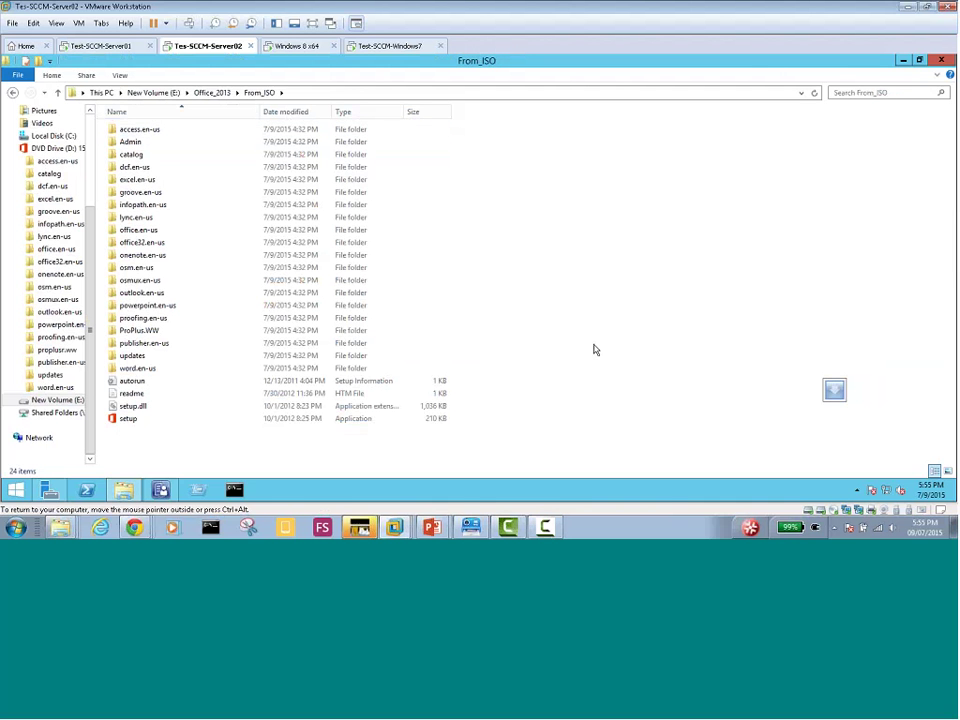
key("p")
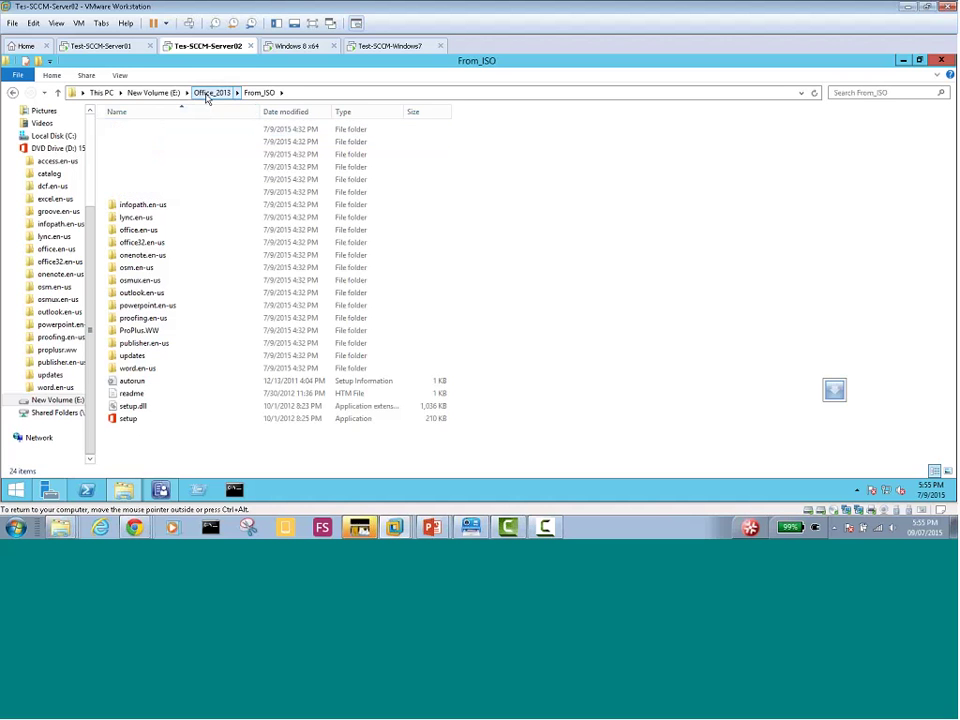
left_click(205, 95)
left_click(163, 94)
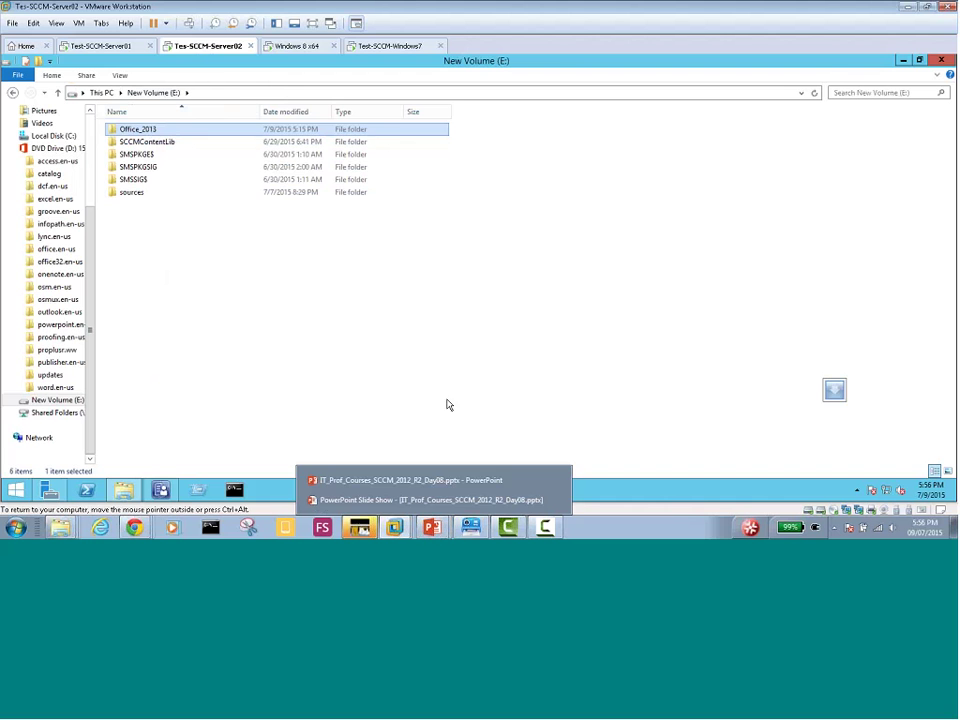
Add Everyone to Office_2013's sharing list with Read/Write permission and apply the share
right_click(142, 136)
mouse_move(251, 189)
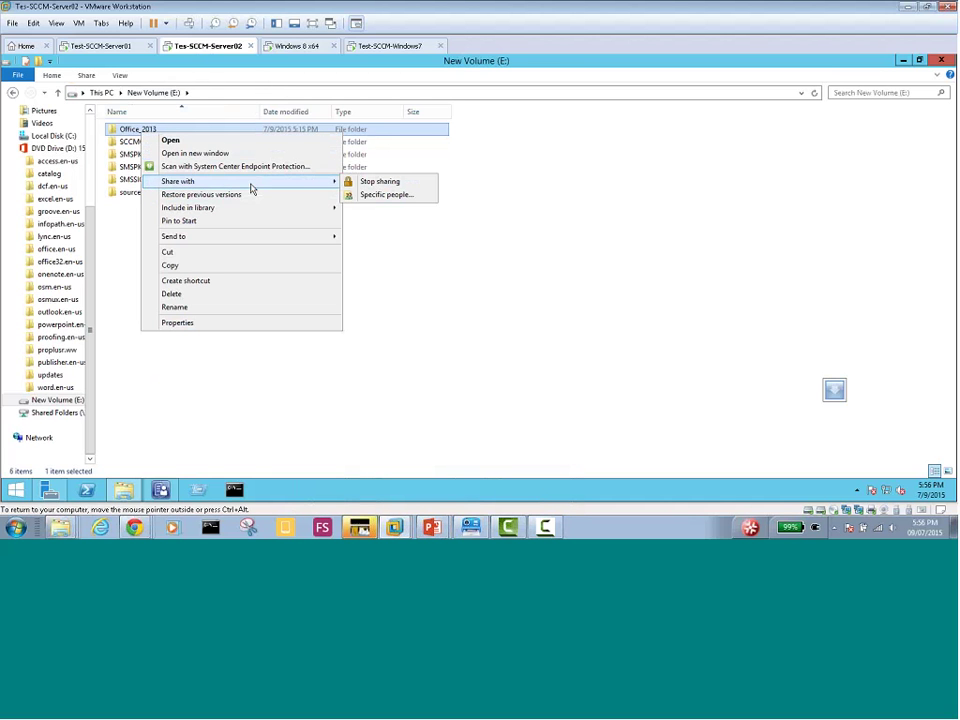
left_click(377, 196)
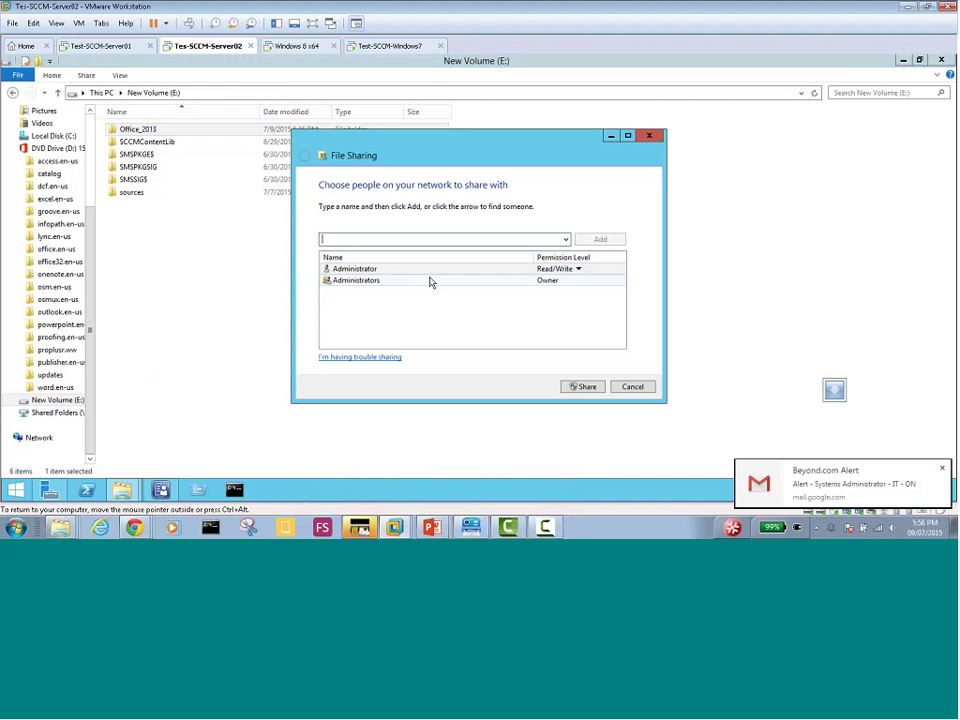
left_click(566, 240)
left_click(523, 252)
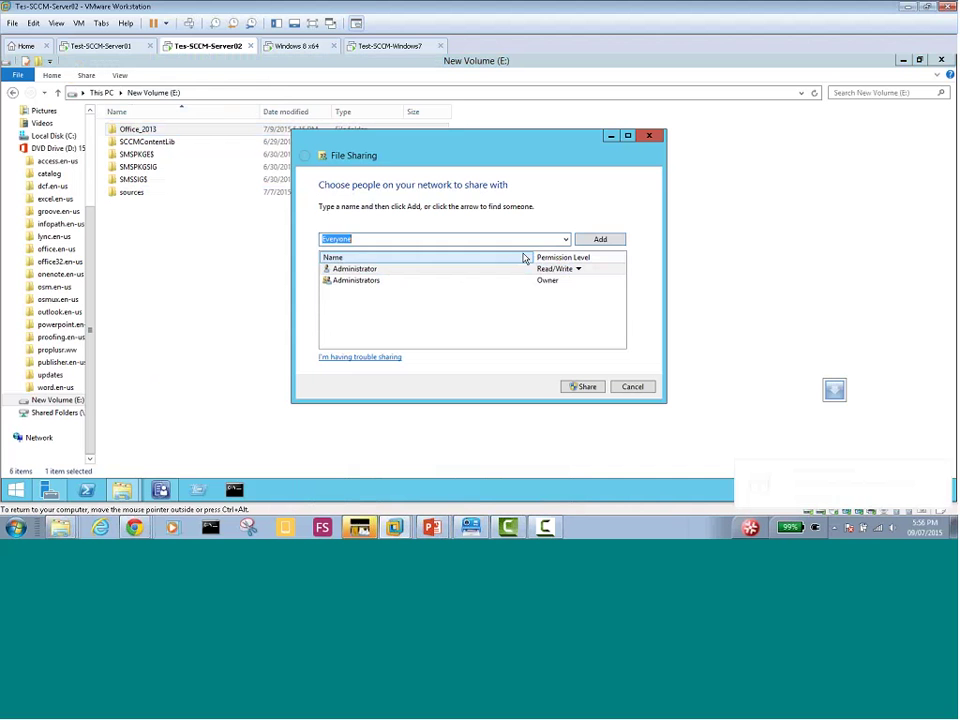
left_click(604, 241)
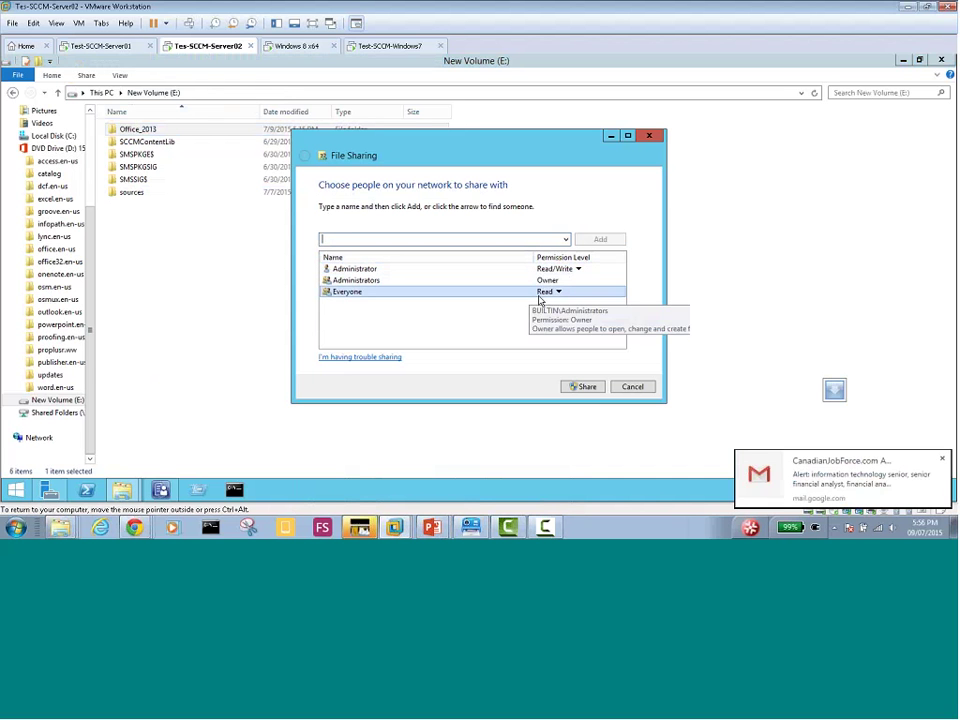
left_click(557, 292)
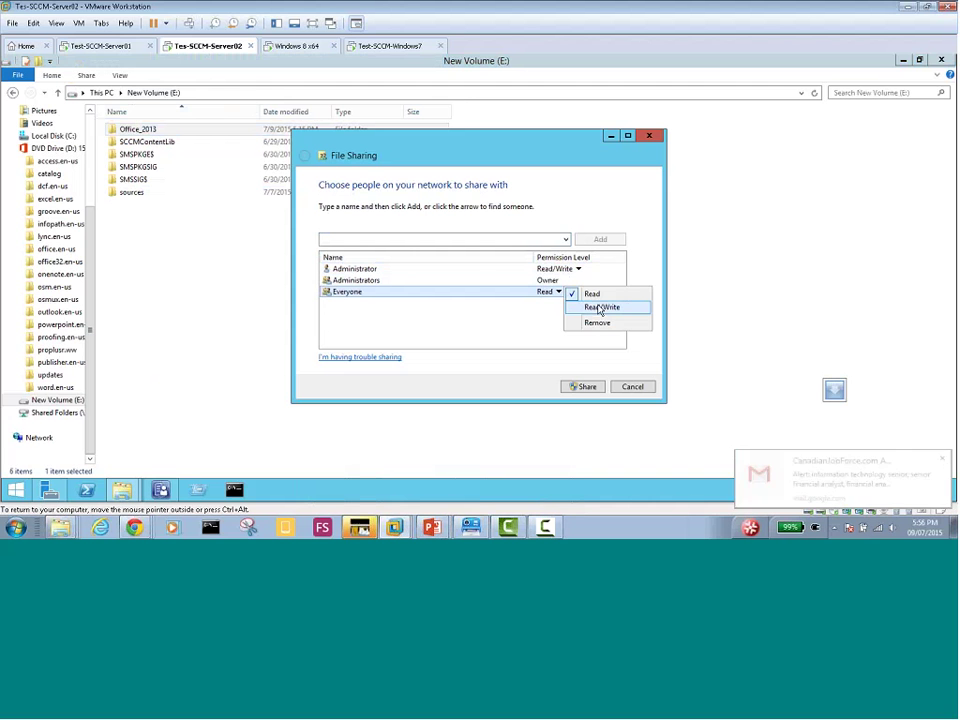
left_click(600, 310)
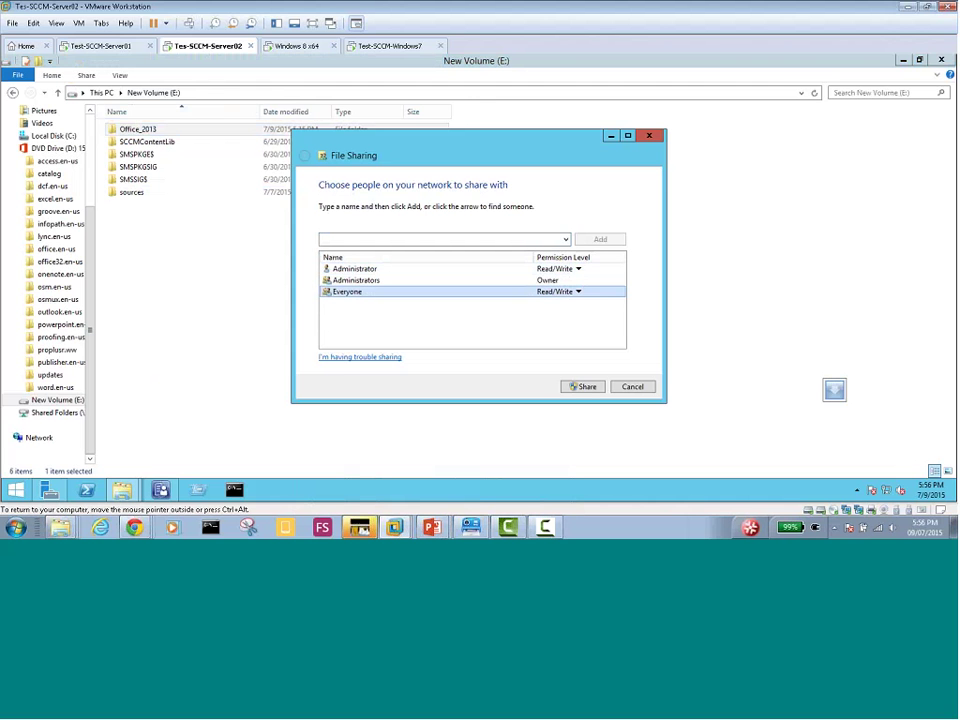
left_click(585, 389)
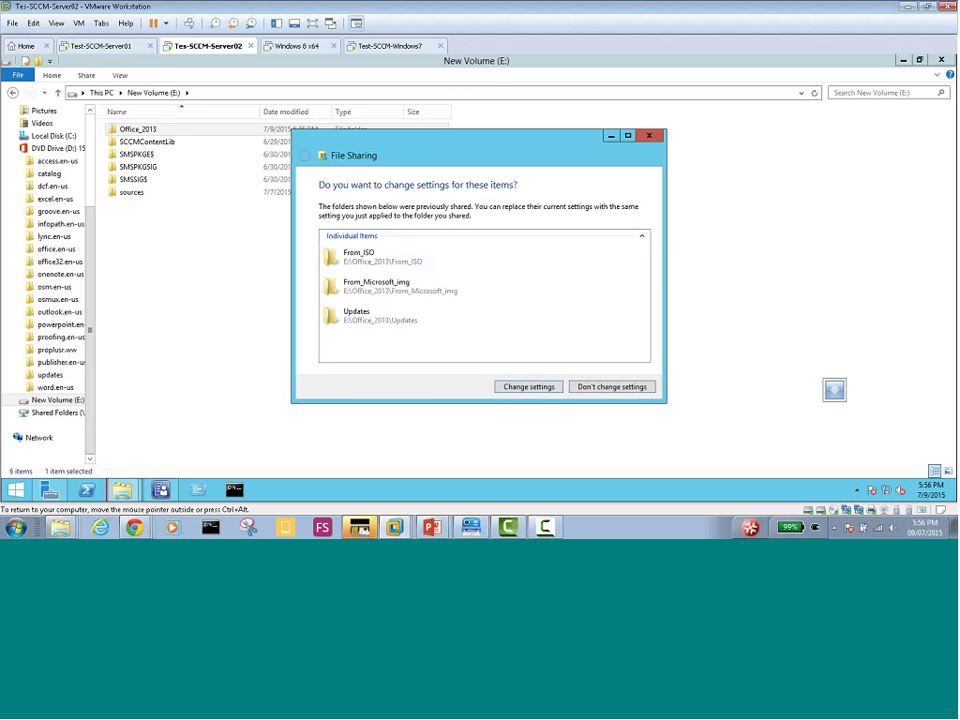
Extend sharing to the subfolders, verify \\SCCM-SERVER02\Office_2013 opens, and close the sharing dialog
left_click(528, 386)
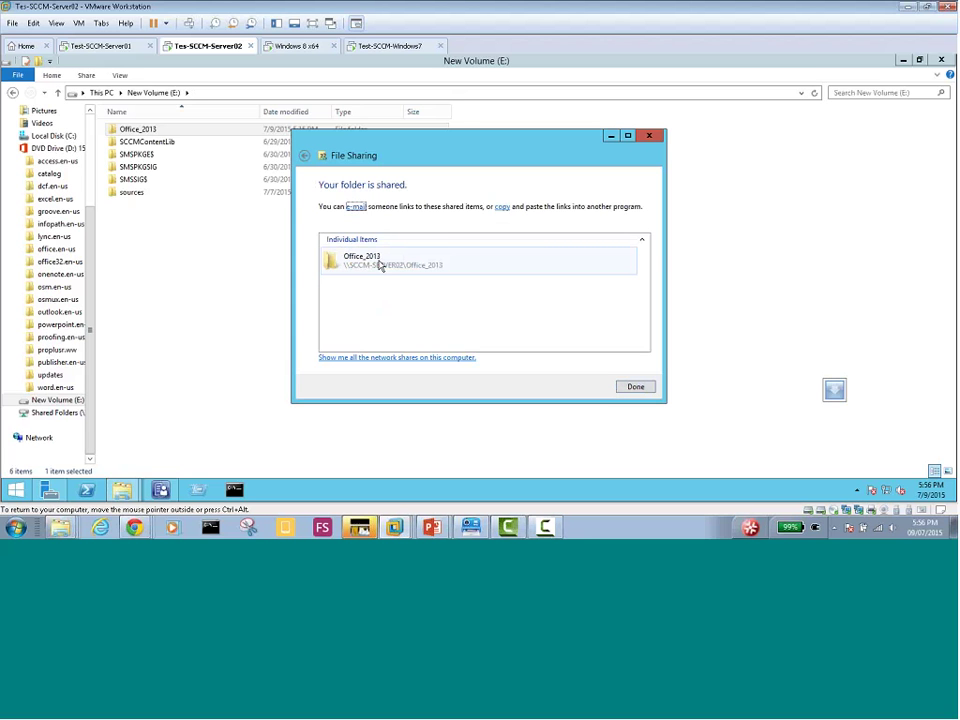
left_click(370, 264)
double_click(370, 262)
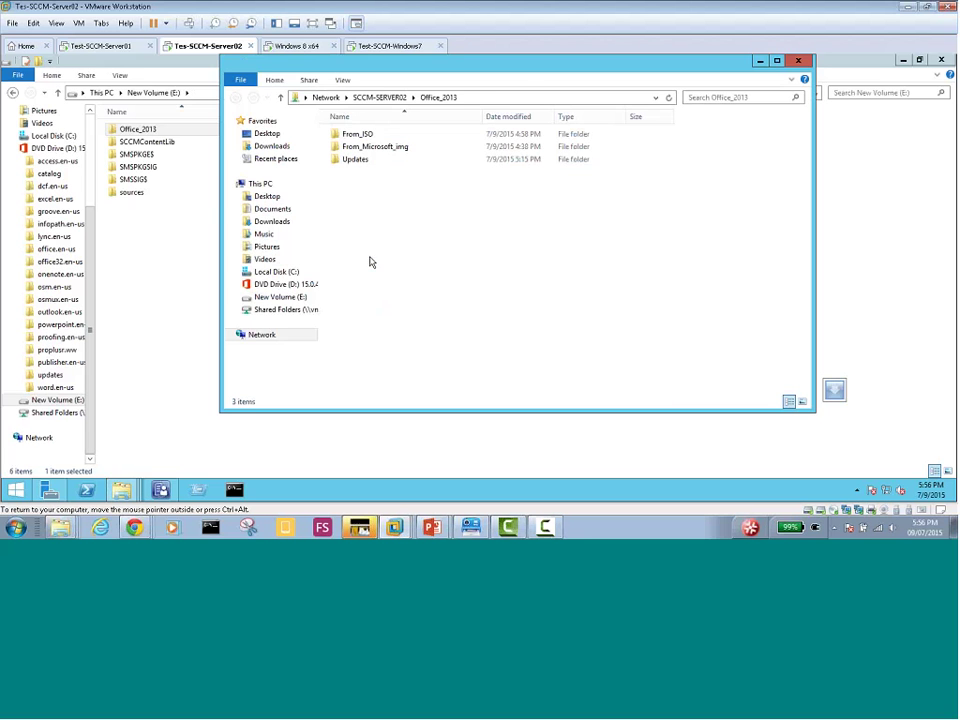
left_click(493, 100)
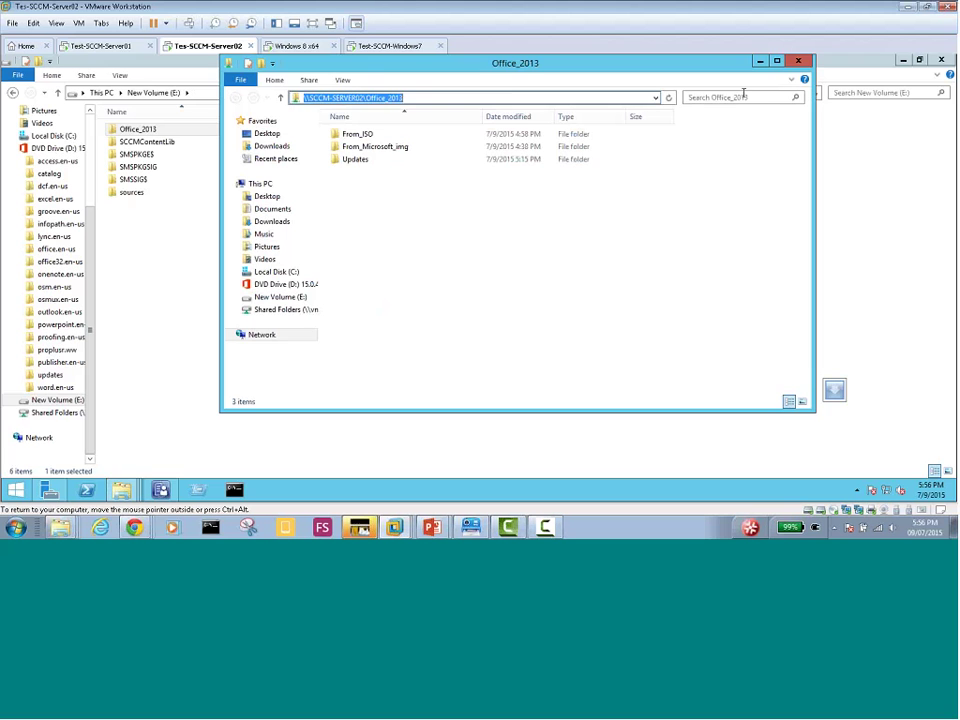
left_click(798, 61)
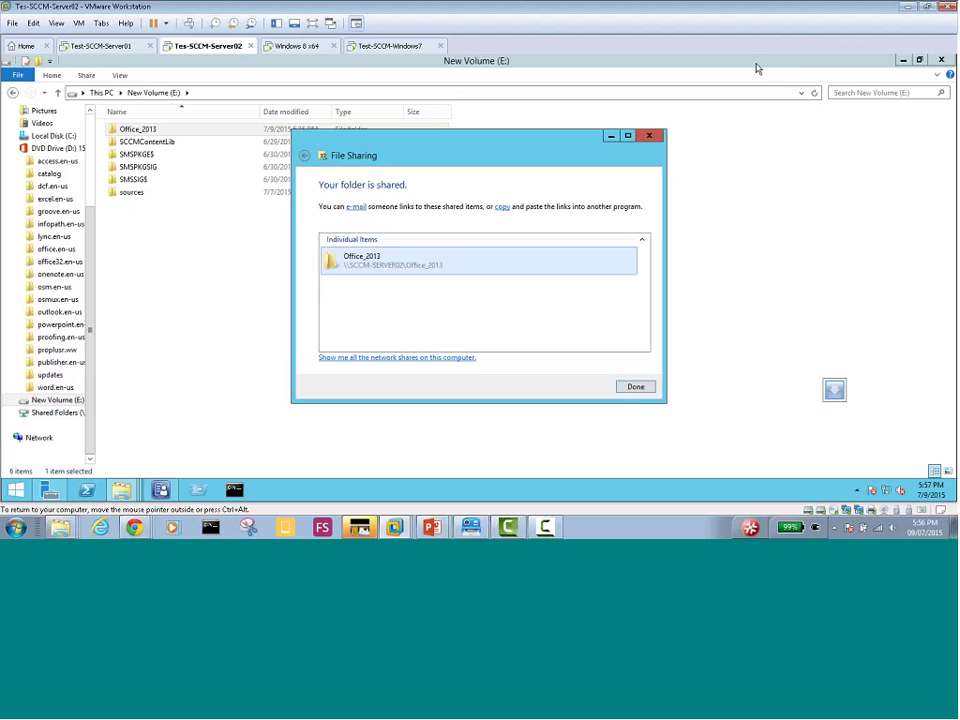
left_click(636, 387)
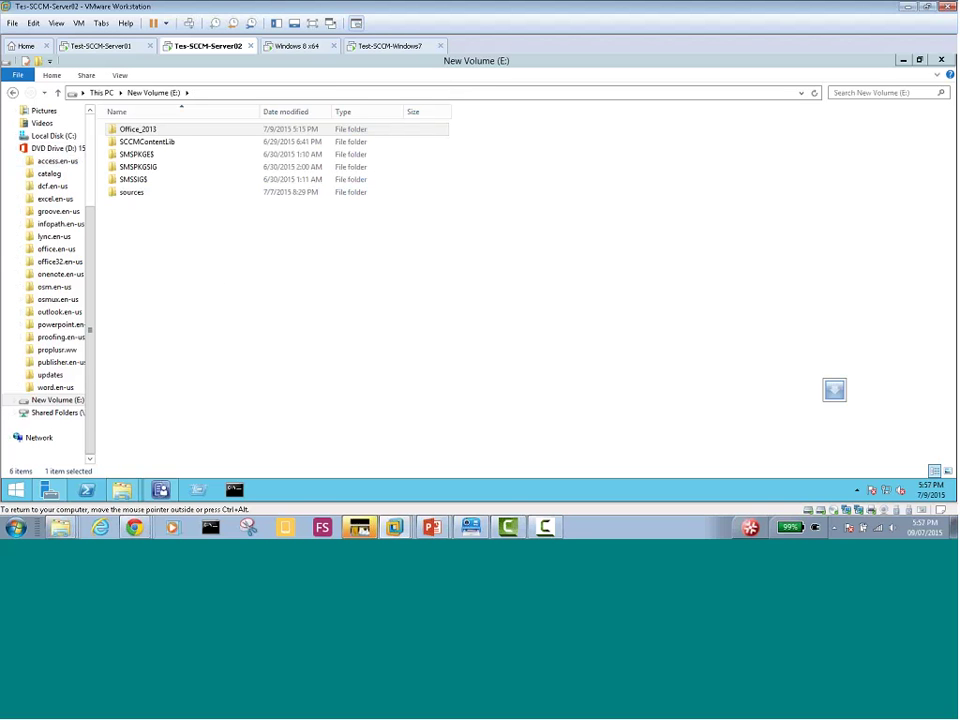
Bring up Command Prompt's Run as administrator option from its taskbar jump list
key("ctrl+alt")
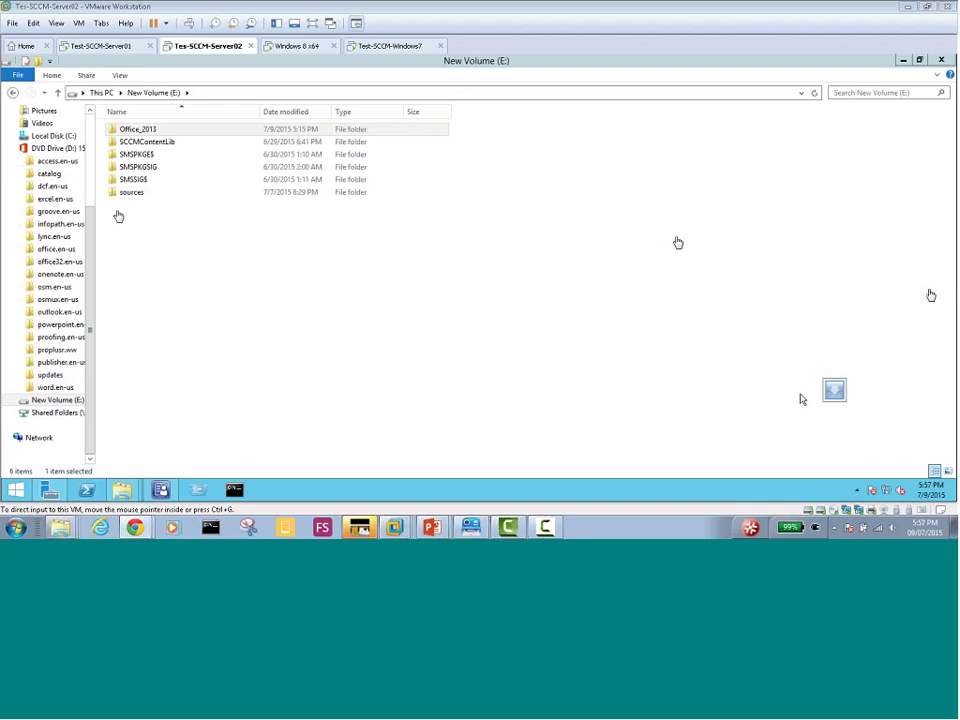
left_click(220, 270)
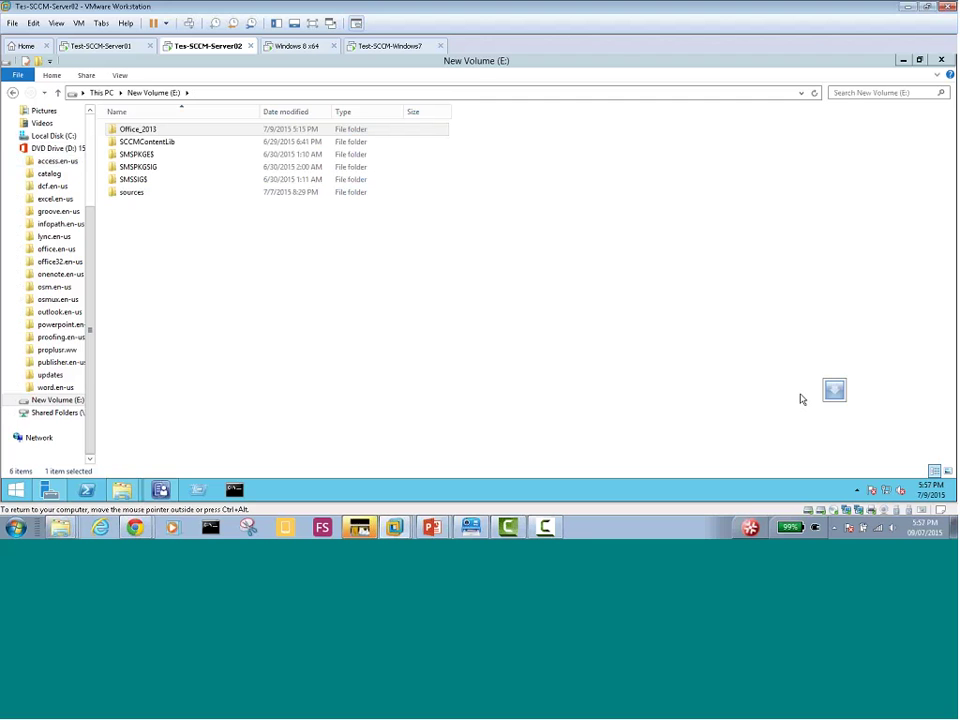
key("ctrl+alt")
right_click(238, 491)
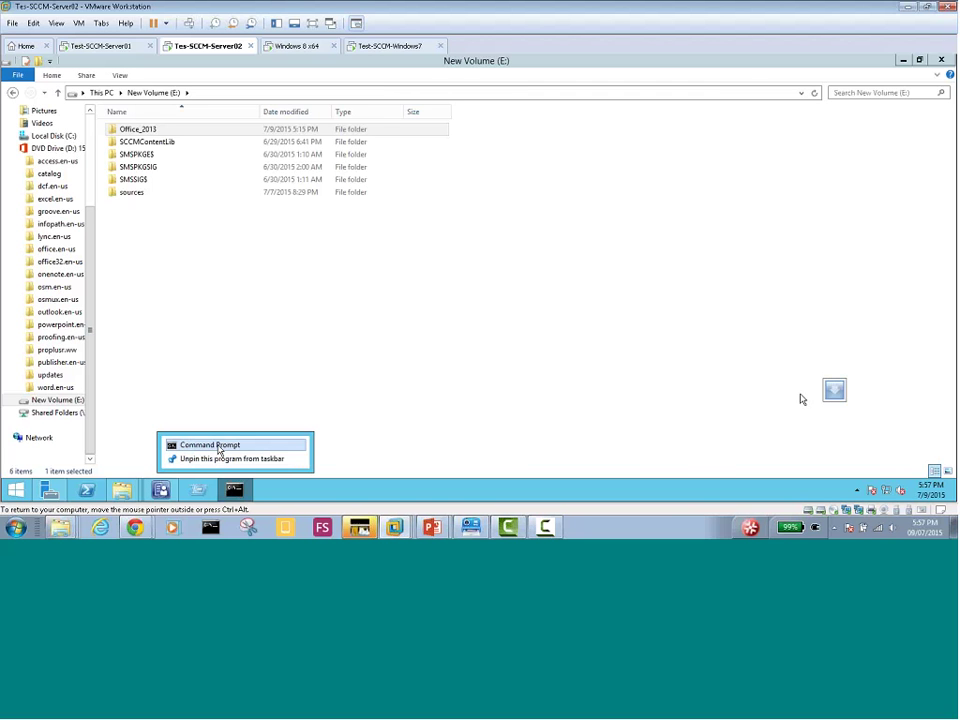
right_click(219, 450)
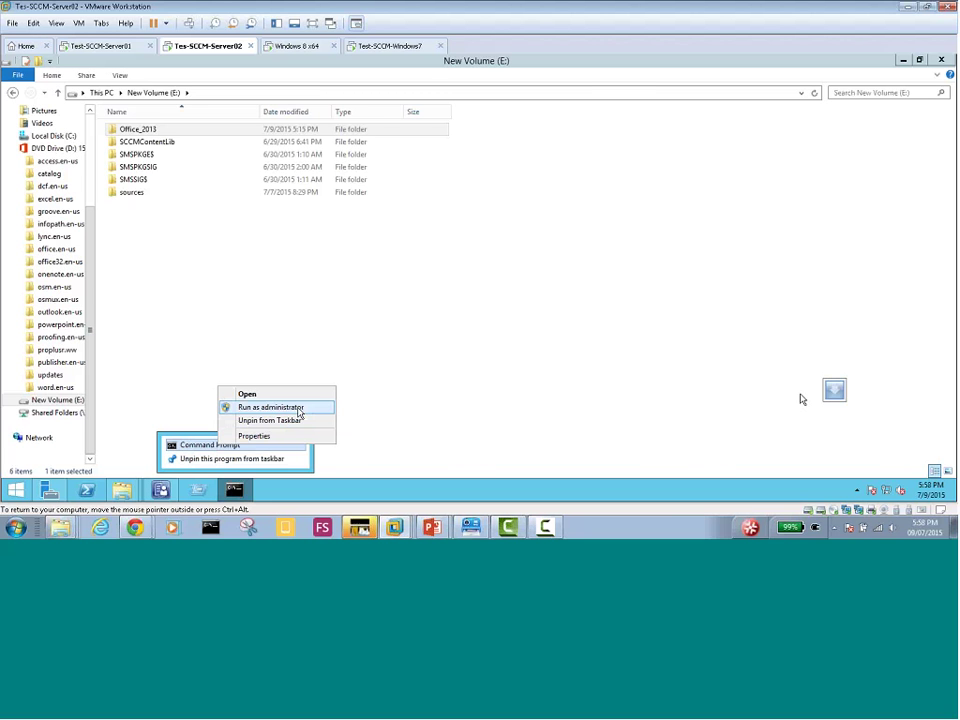
Launch an elevated Command Prompt, run cd\ to reach the root, and open Office_2013 in Explorer
left_click(298, 412)
left_click_drag(261, 114, 524, 169)
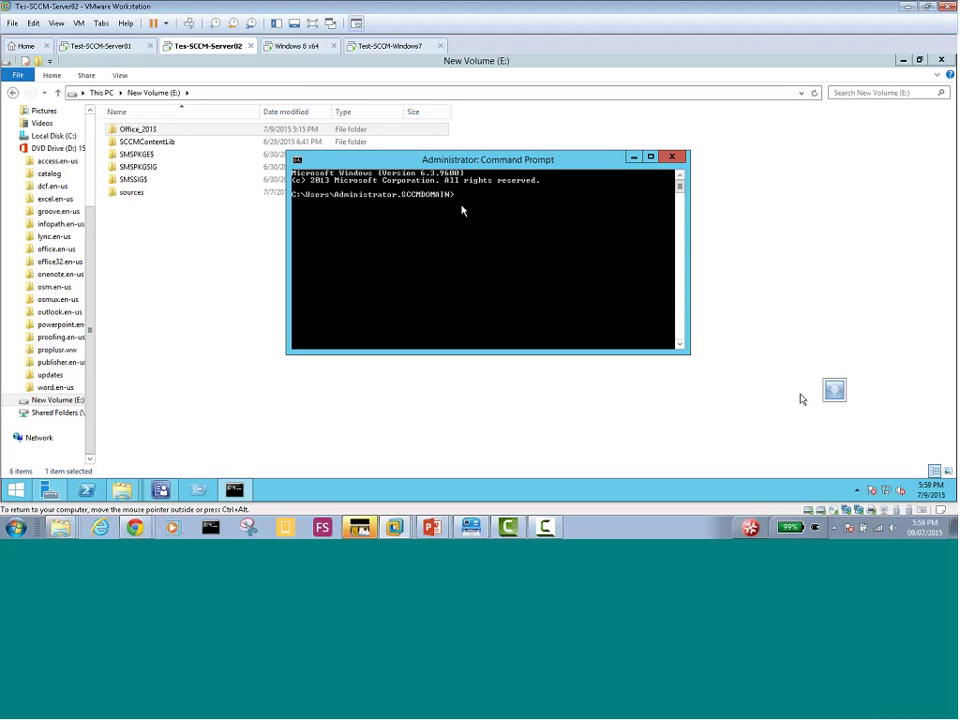
type("cd")
type("\\")
key("Return")
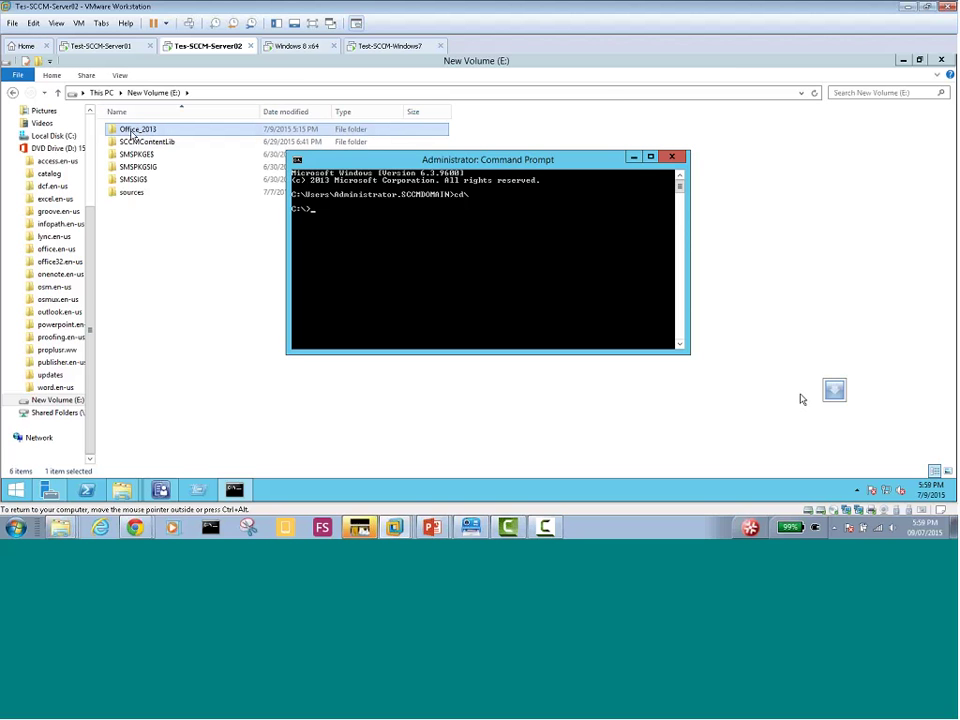
double_click(133, 132)
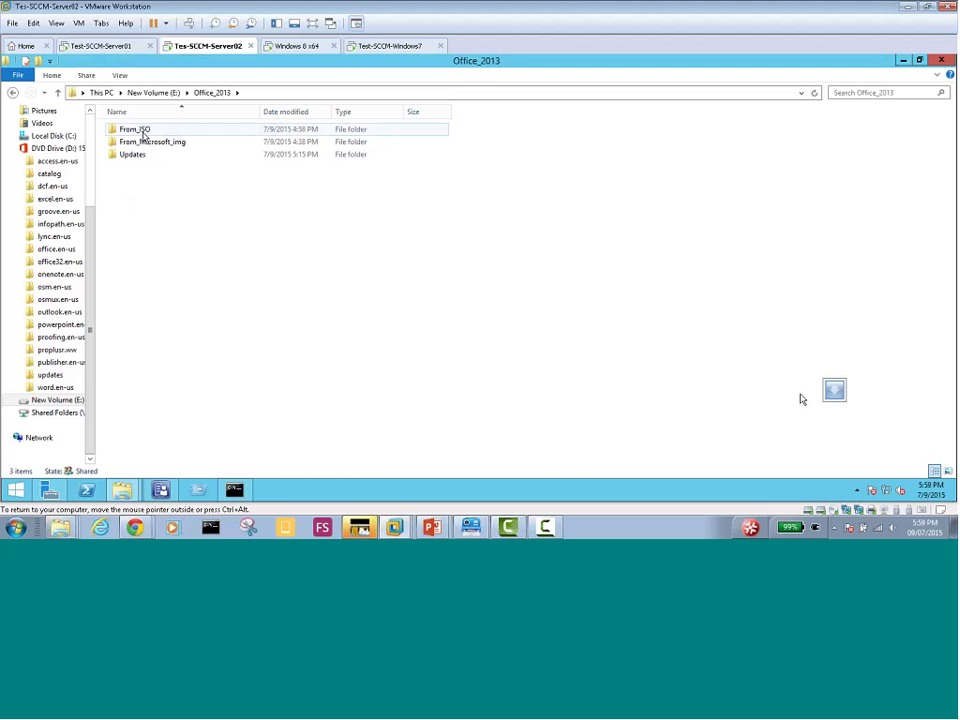
Open From_ISO in Explorer, then switch the admin prompt to drive E: and list it
left_click(143, 134)
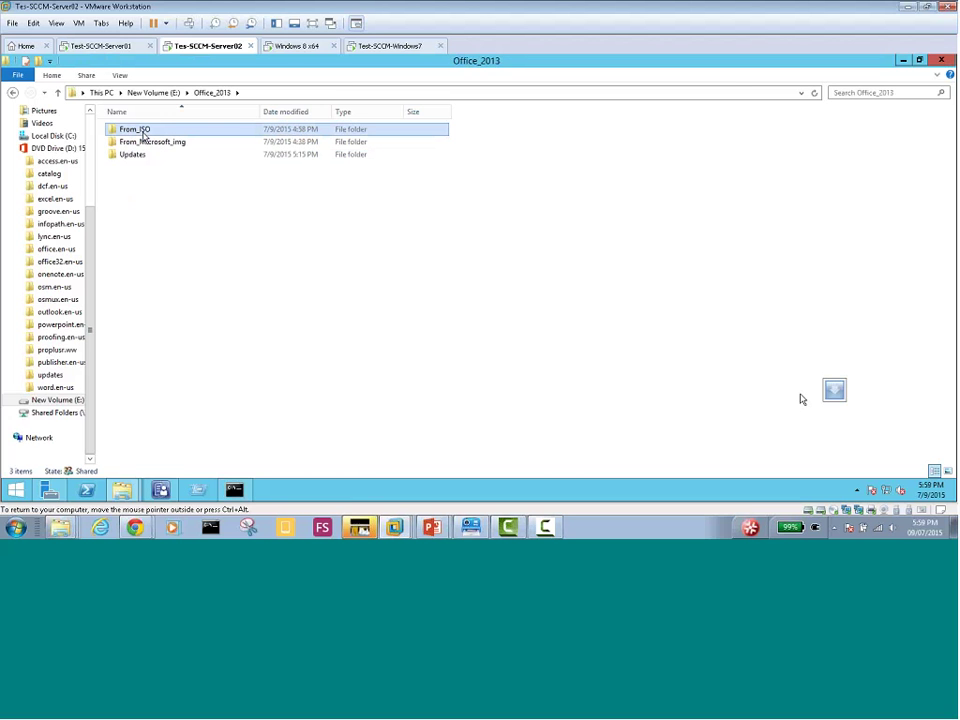
double_click(143, 134)
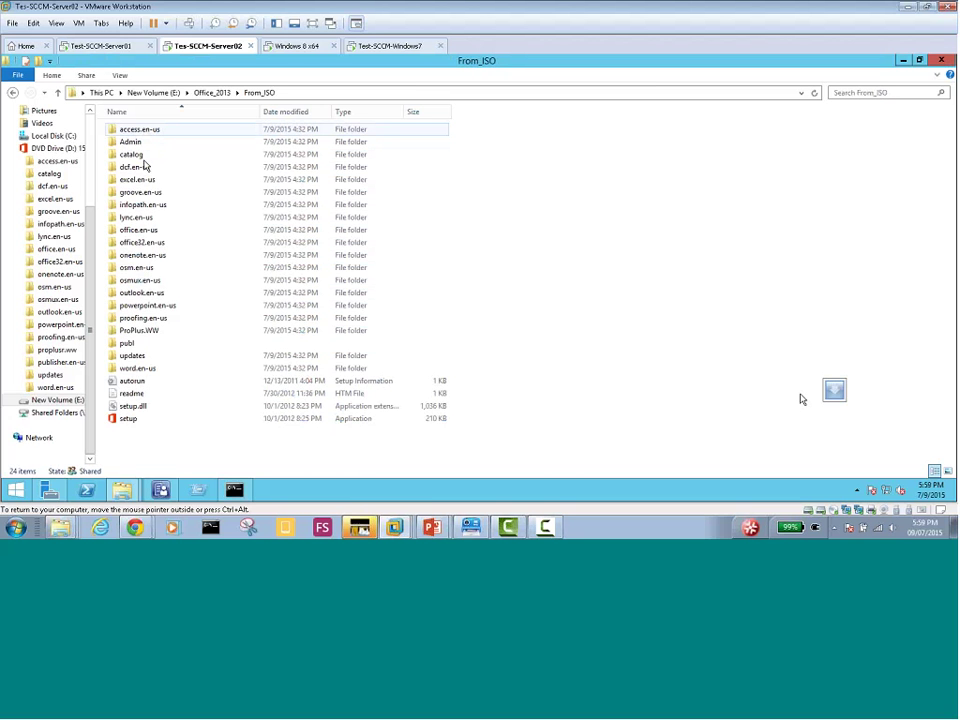
left_click(235, 492)
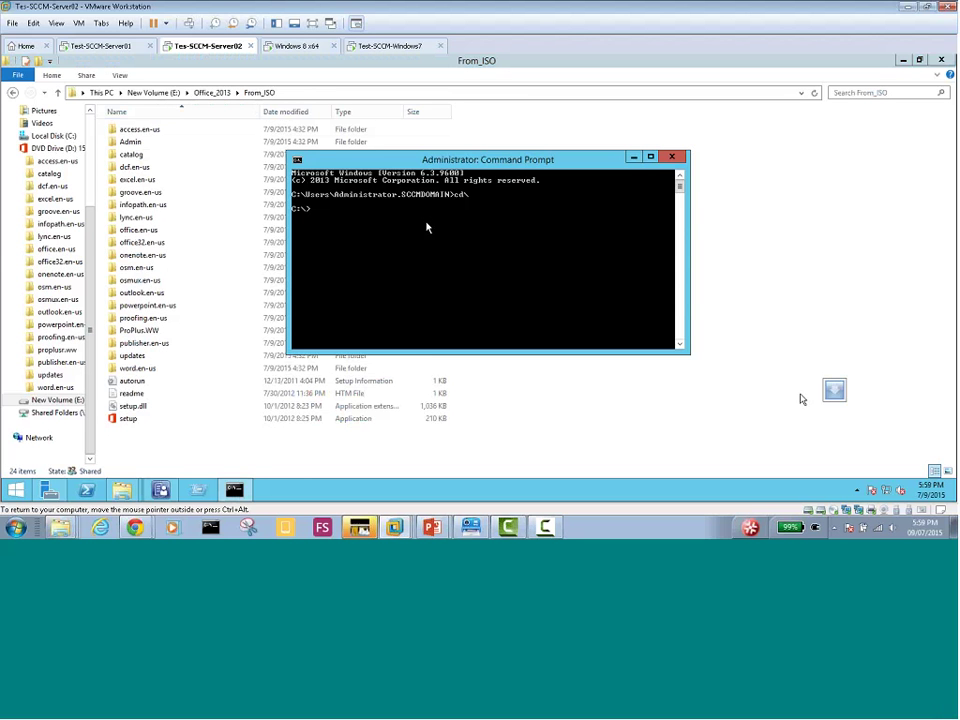
type("e:")
key("Return")
type("dir")
key("Return")
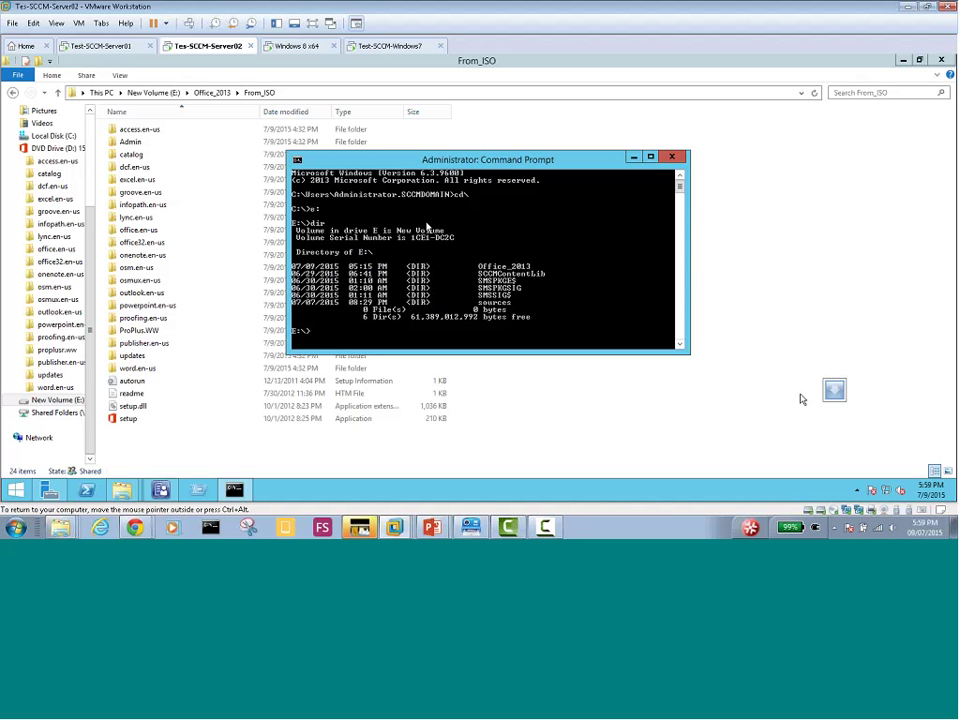
Change into Office_2013\From_ISO, listing each folder, and enter setup /admin
type("cd")
type("of")
key("Tab")
key("Return")
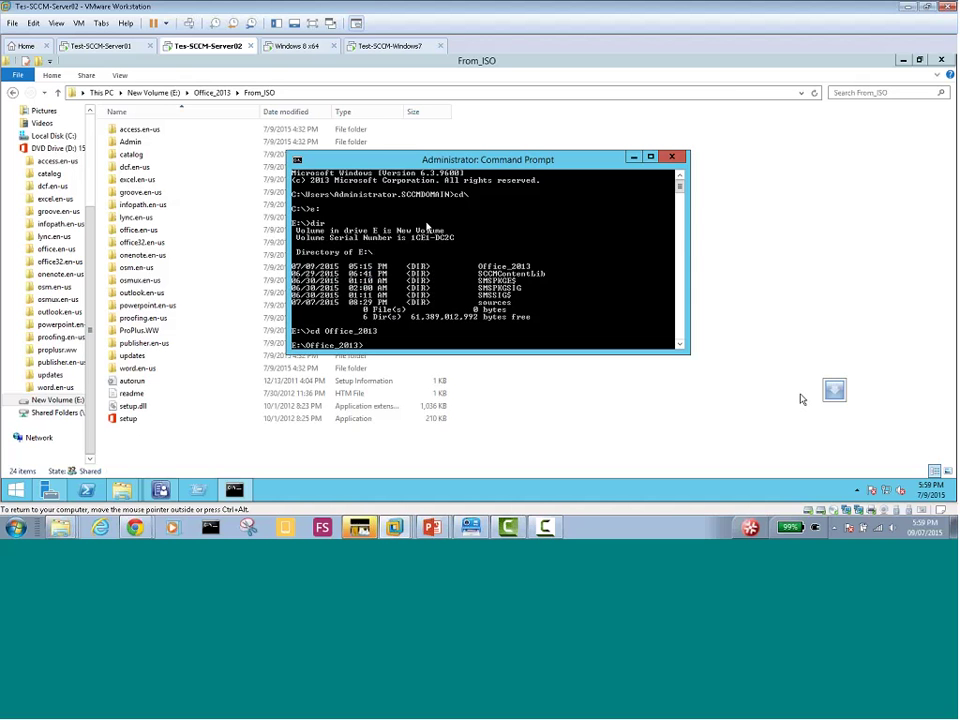
type("dir")
key("Return")
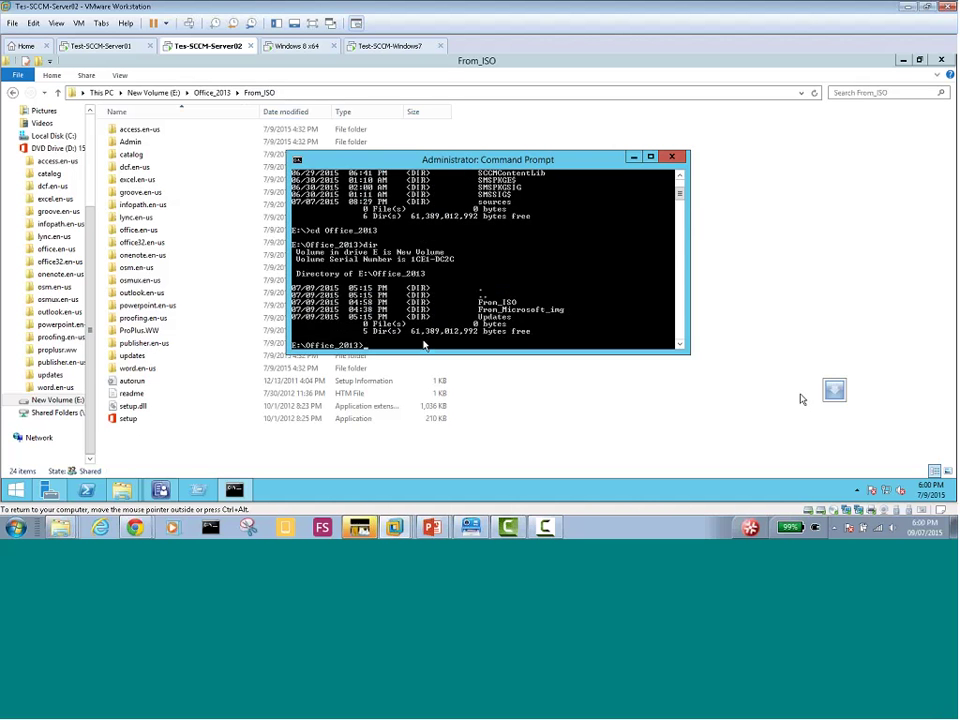
type("cd fr")
key("Tab")
key("Return")
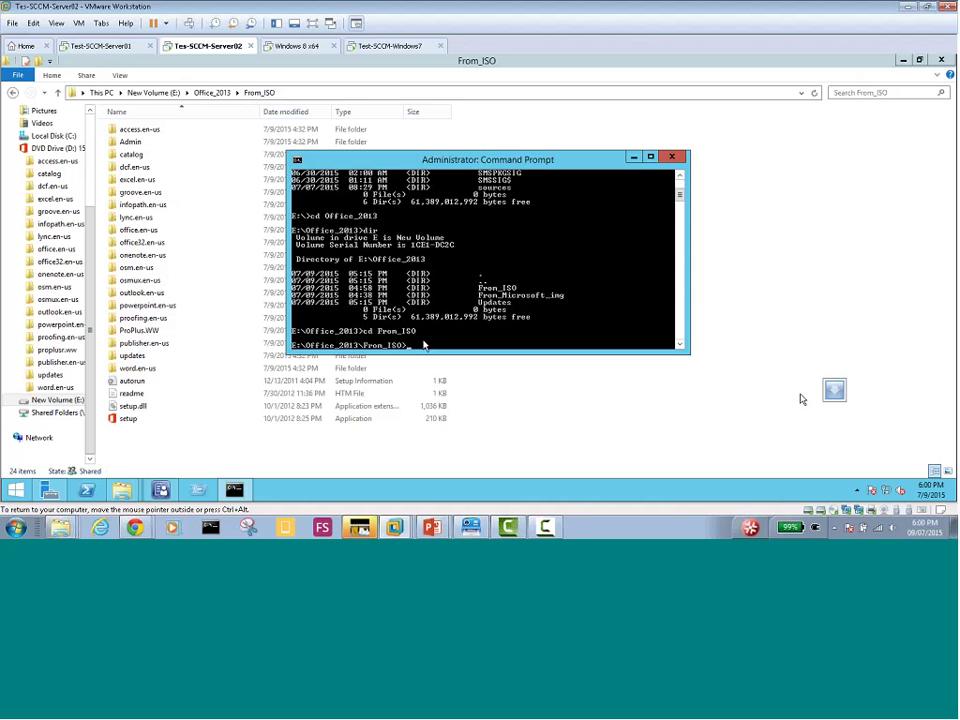
type("dir")
key("Return")
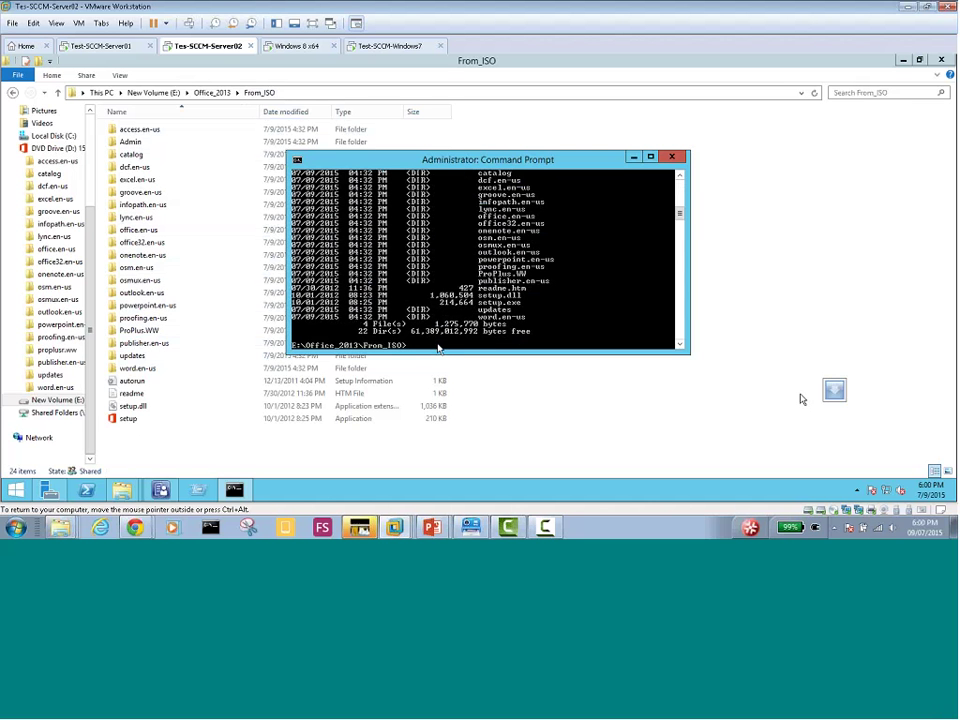
type("setup /admin")
Run setup /admin to launch the Office Customization Tool, then bring Command Prompt forward
key("Return")
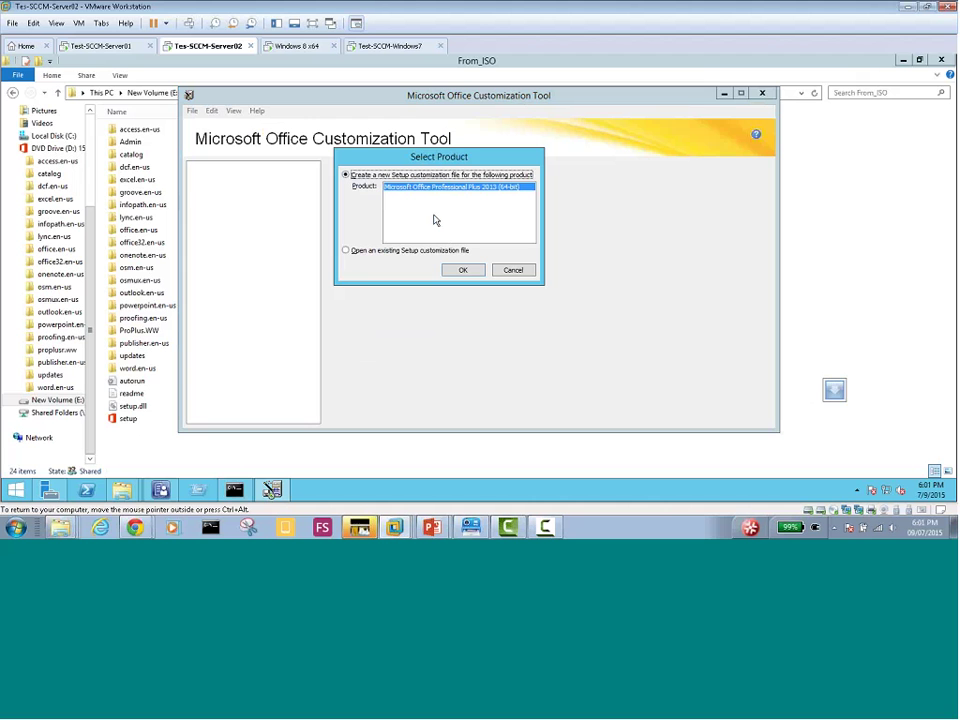
left_click(233, 490)
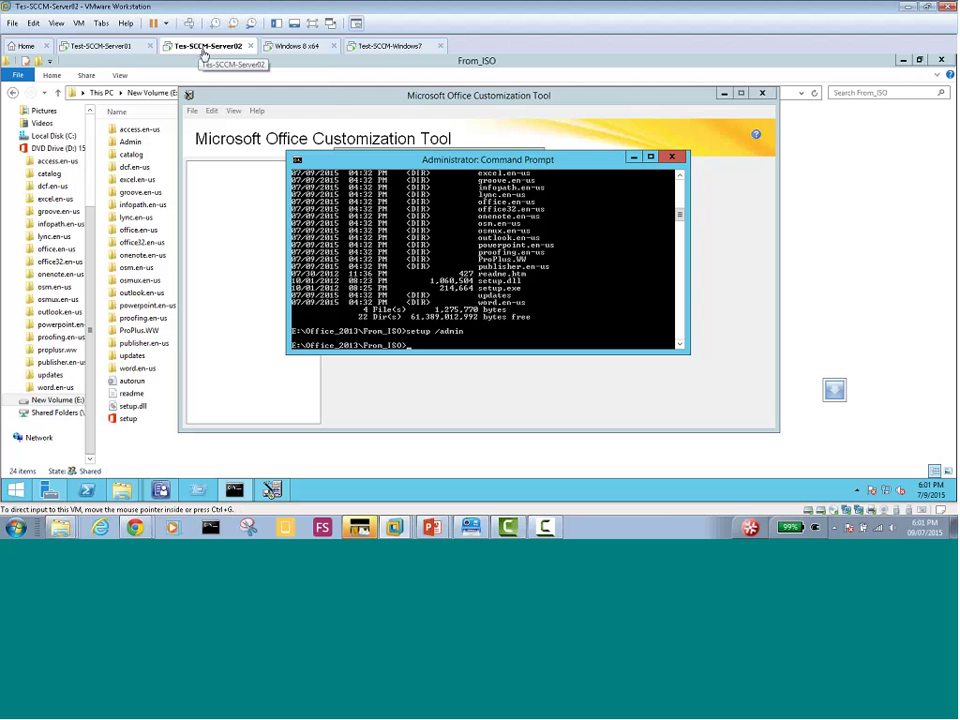
right_click(199, 51)
left_click(240, 210)
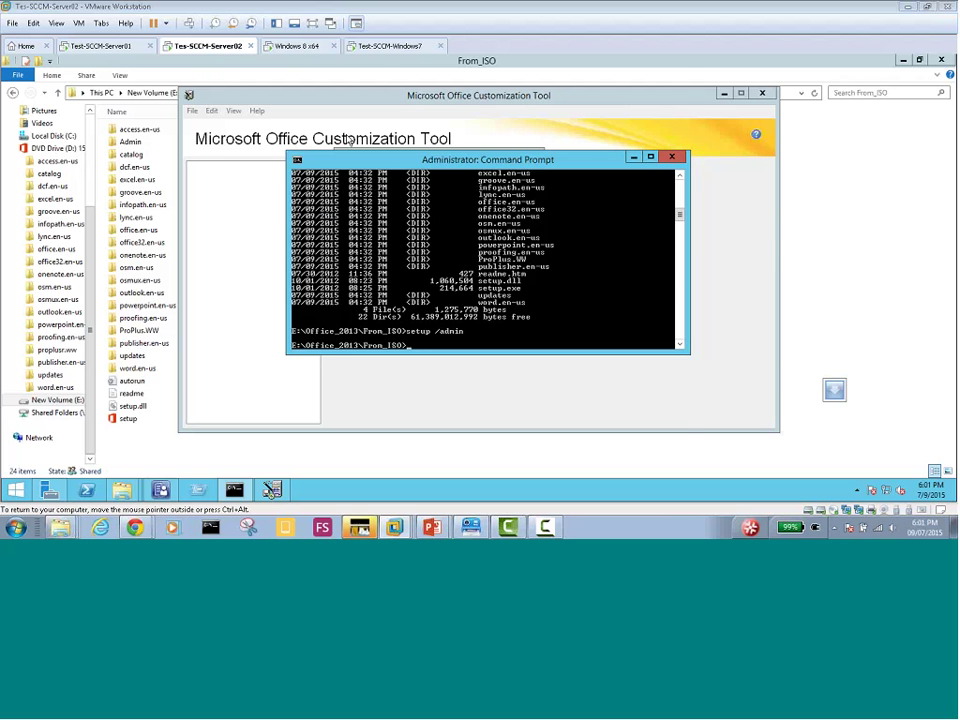
left_click(323, 172)
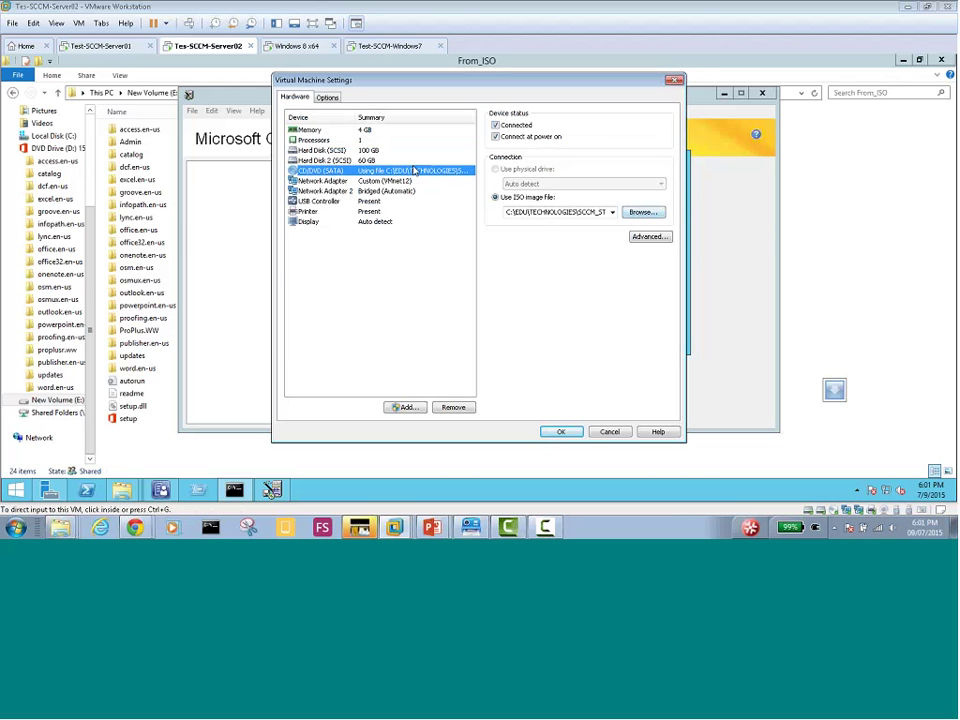
left_click(609, 432)
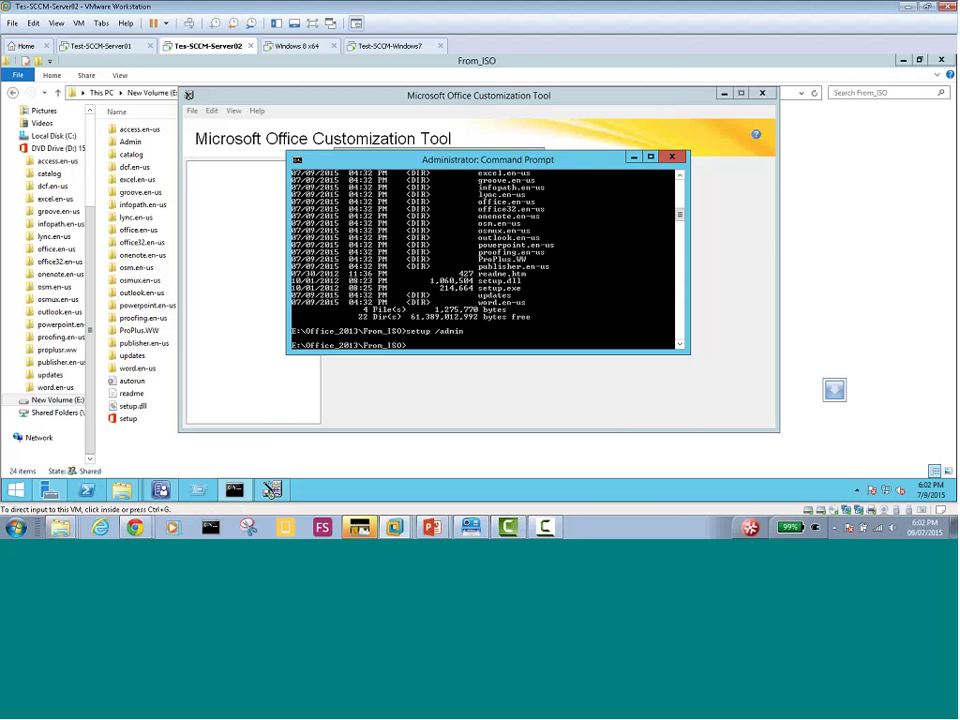
mouse_move(121, 489)
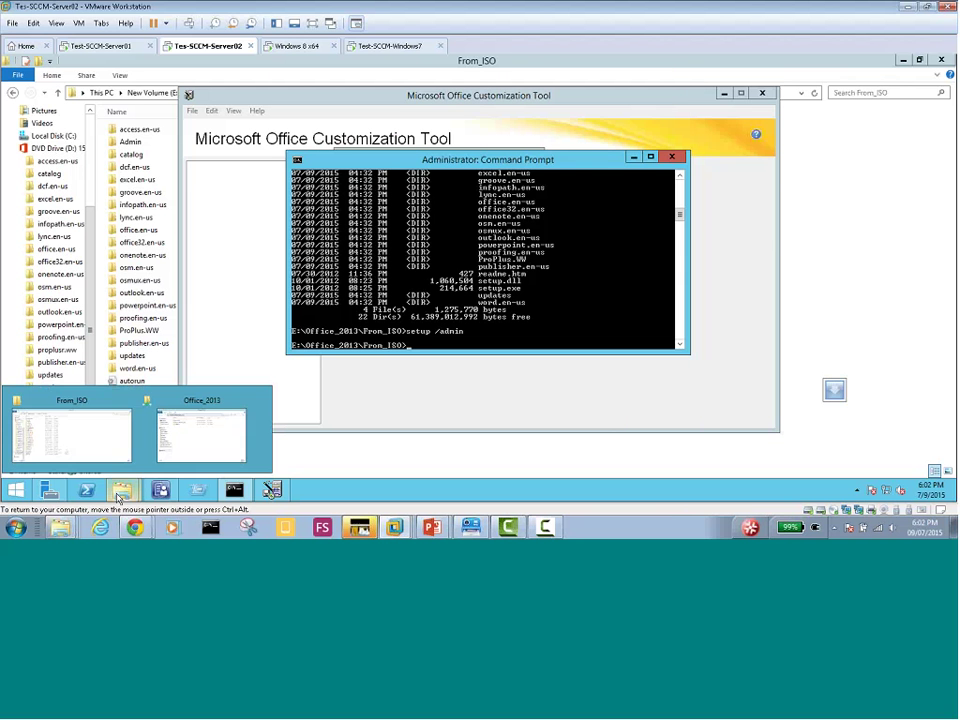
Check the DVD drive's folders in the Office_2013 Explorer window, then minimize it
left_click(191, 427)
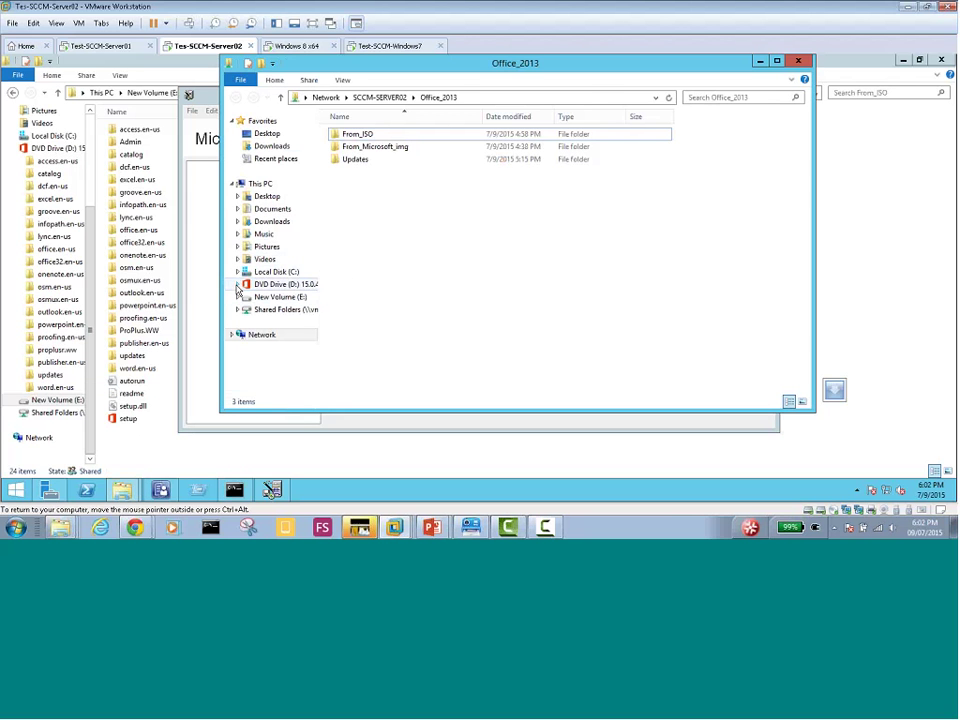
left_click(237, 285)
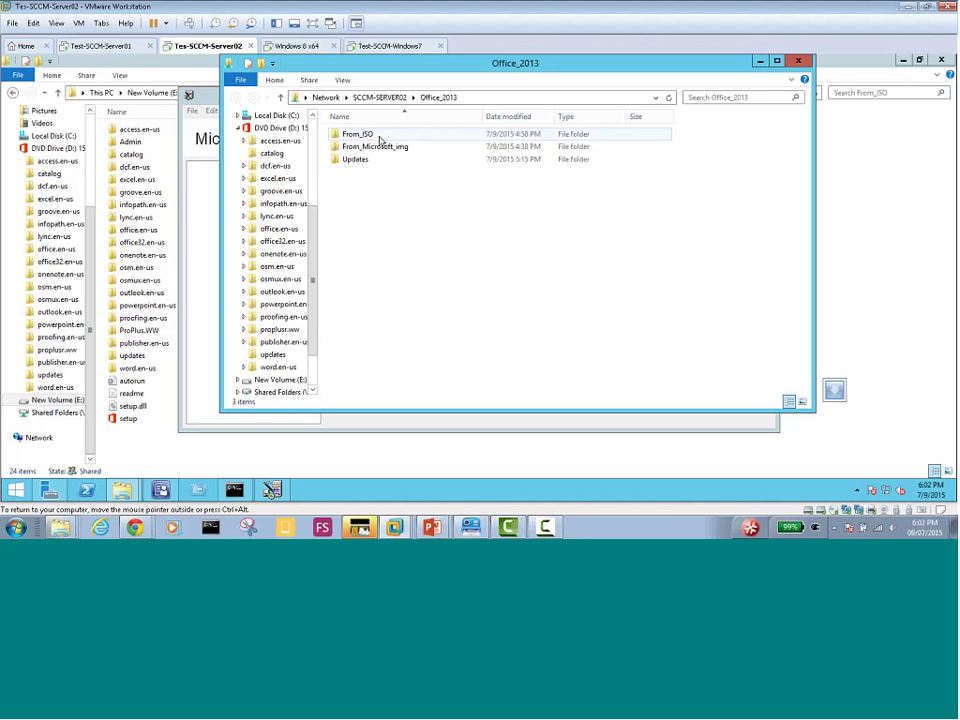
left_click(759, 63)
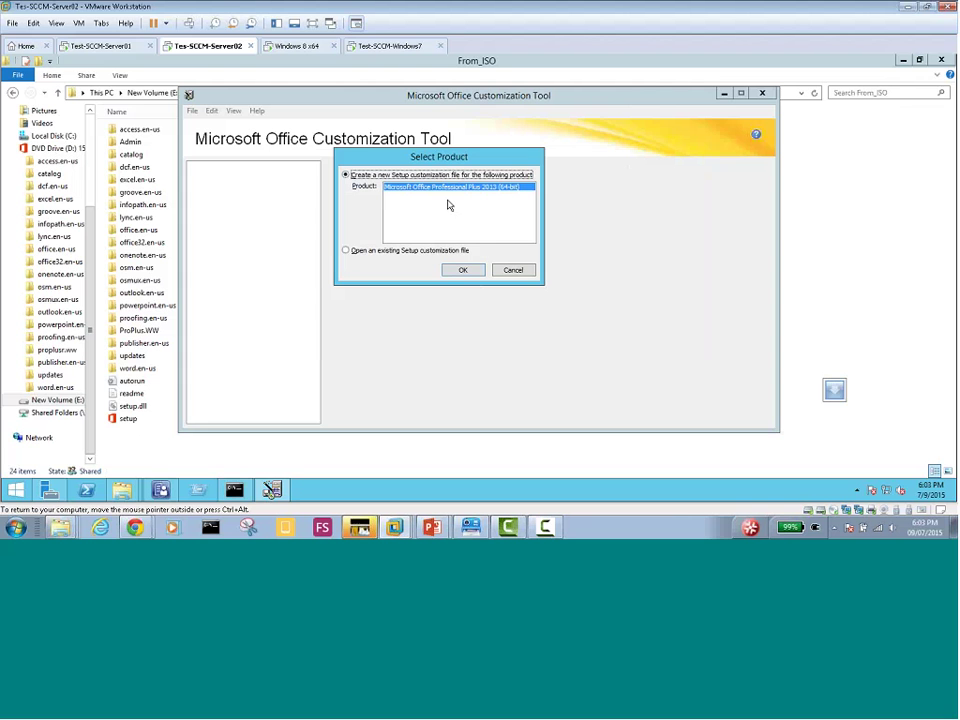
Create a new Setup customization file for Office Professional Plus 2013 (64-bit)
left_click(463, 272)
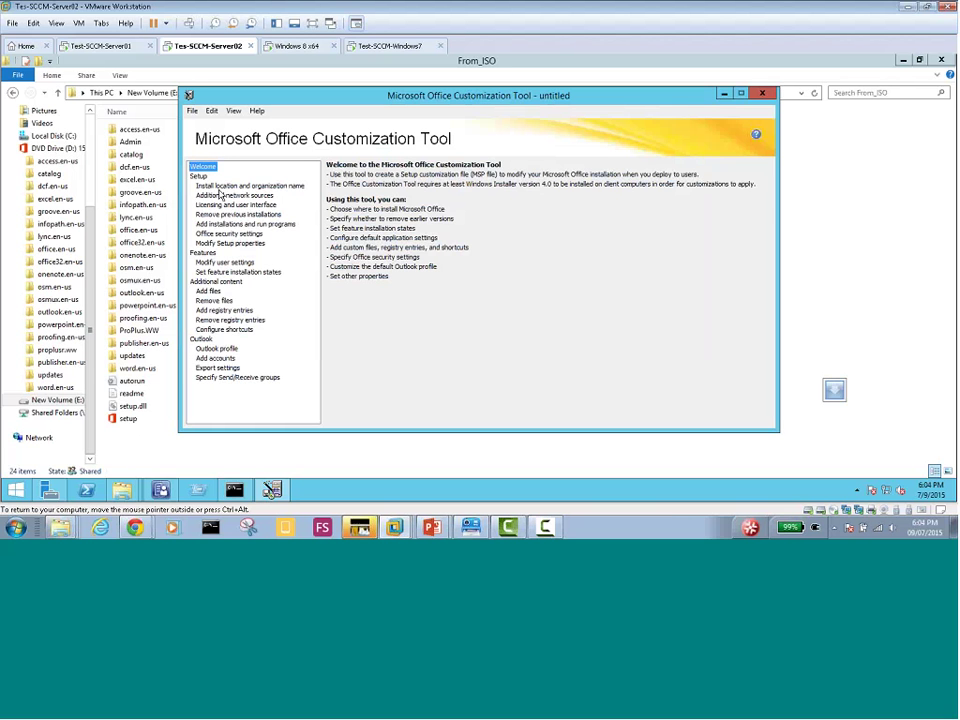
Browse the install location, licensing, previous installations, security, Setup properties, user settings and feature pages
left_click(228, 188)
left_click(228, 205)
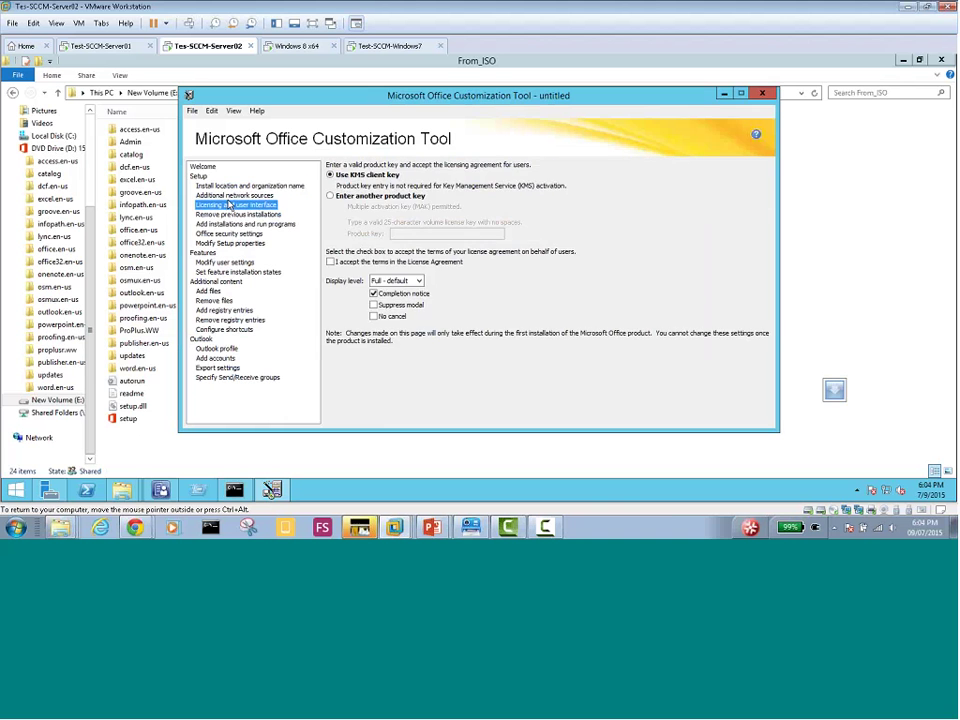
left_click(229, 214)
left_click(225, 224)
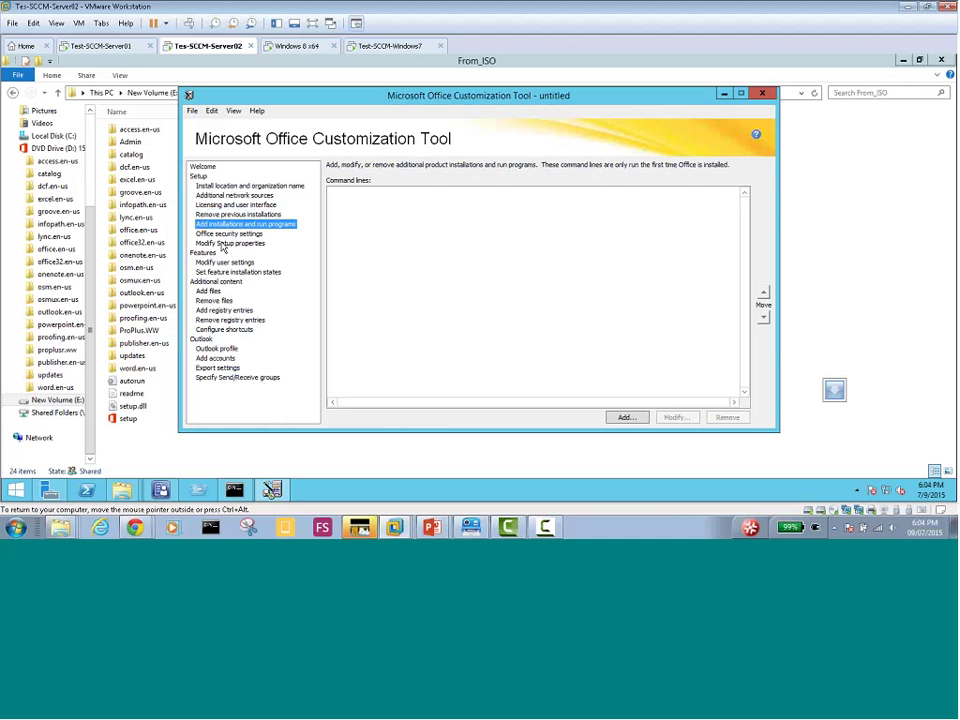
left_click(226, 233)
left_click(224, 243)
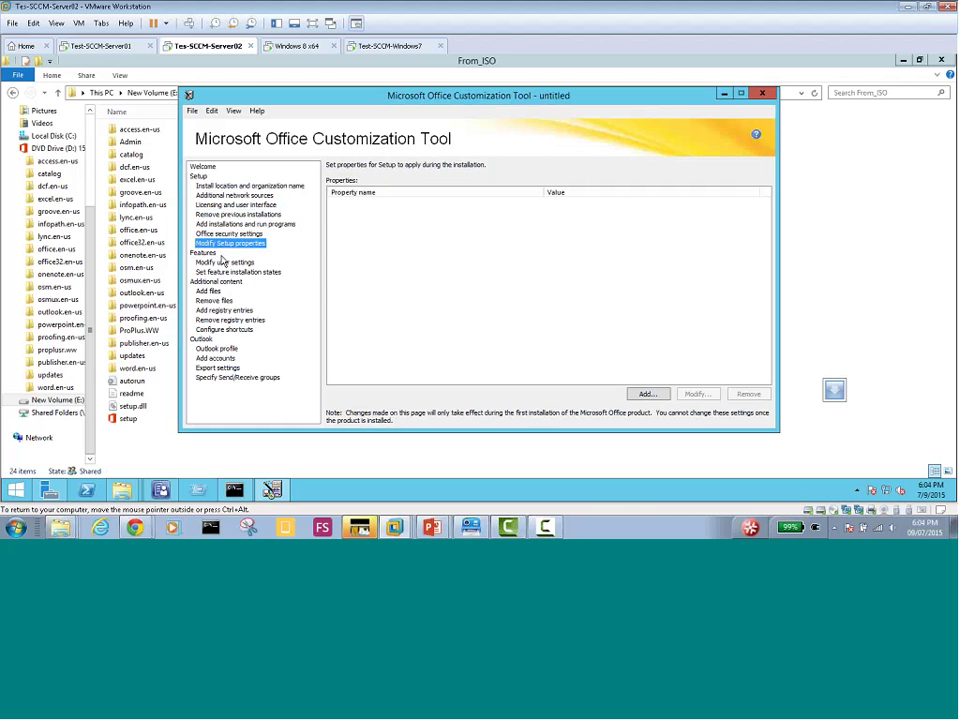
left_click(224, 262)
left_click(222, 272)
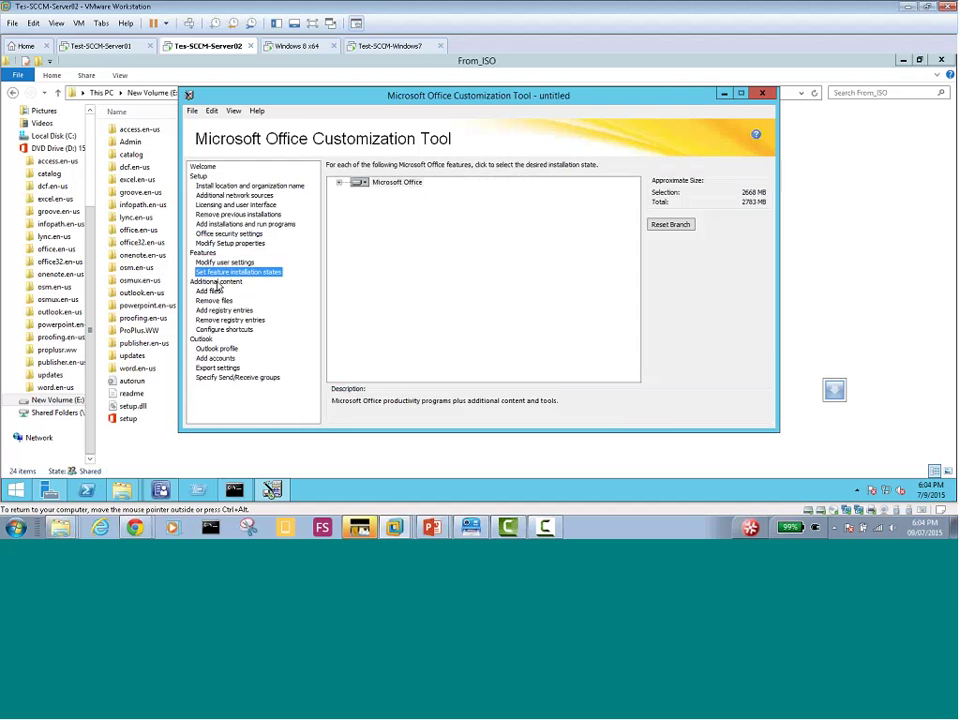
Review the add/remove files, Outlook profile and accounts, and shortcuts pages, ending on install location
left_click(210, 291)
left_click(215, 301)
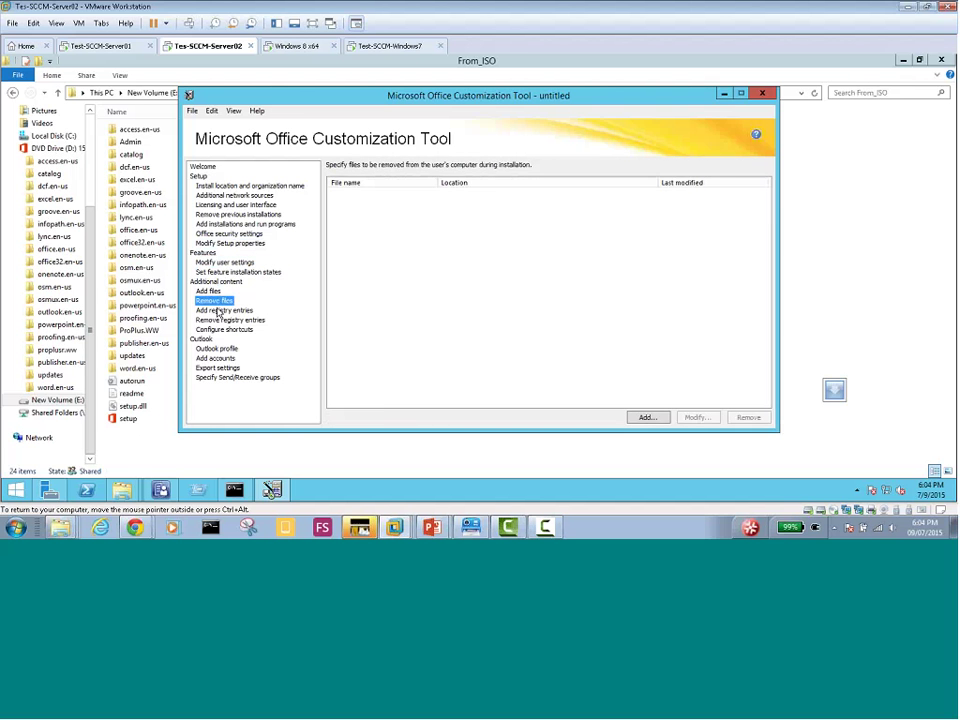
left_click(216, 348)
left_click(218, 358)
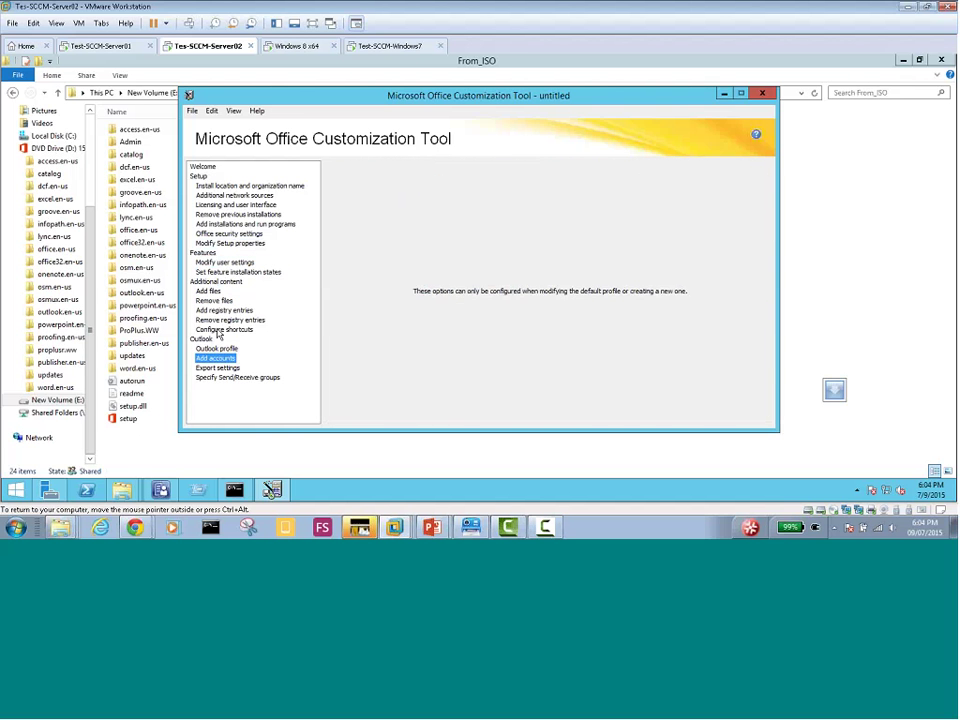
left_click(222, 329)
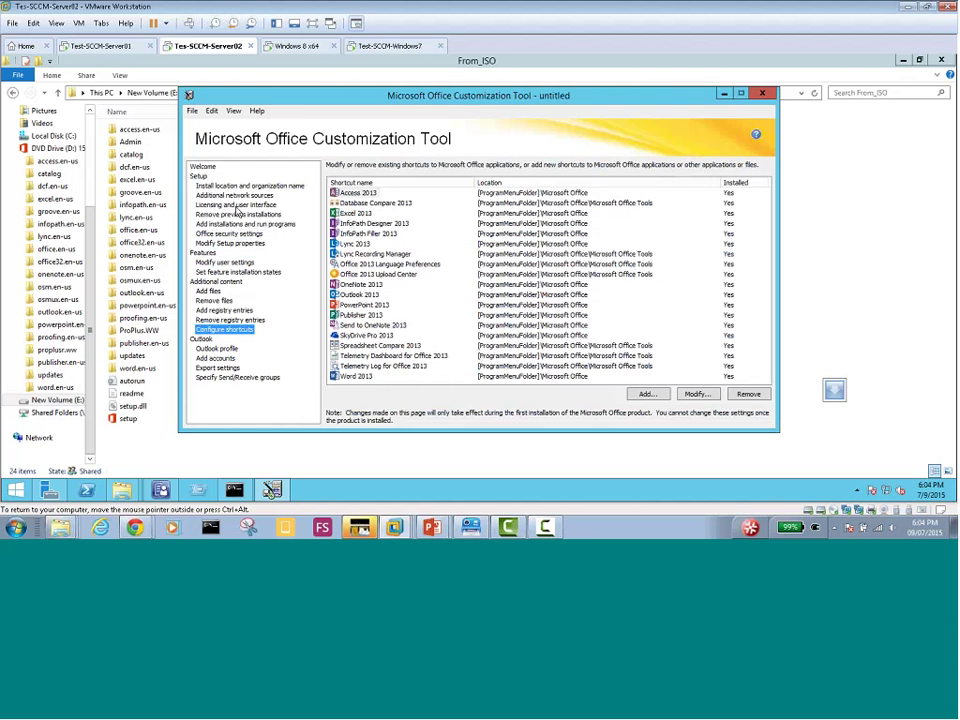
left_click(226, 187)
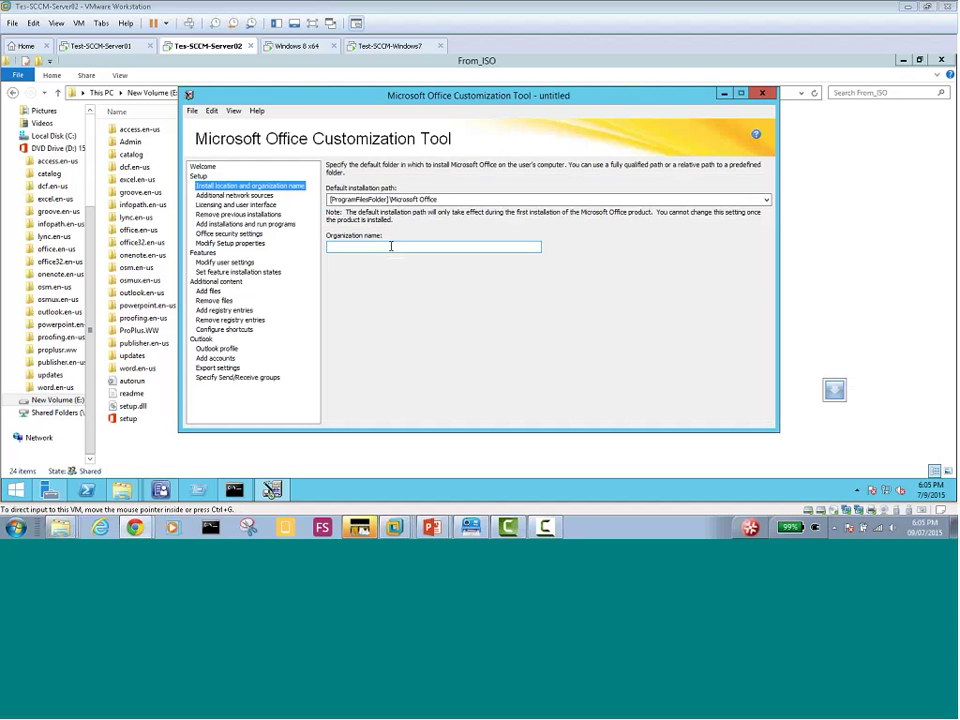
Enter MyDomain as the organization name and go to the Licensing and user interface page
left_click(391, 246)
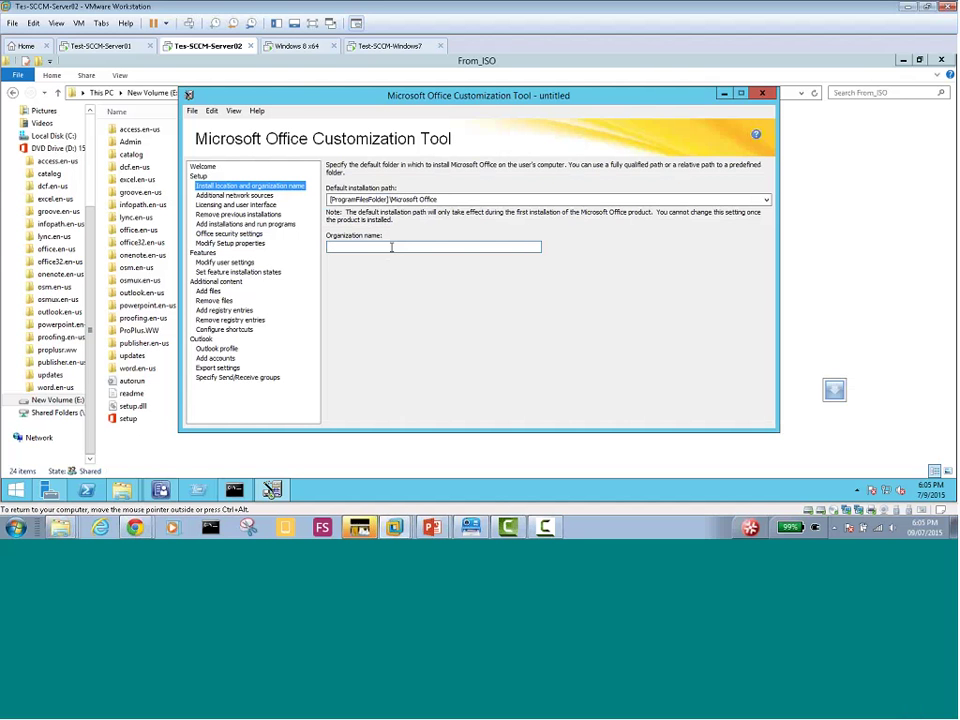
type("M")
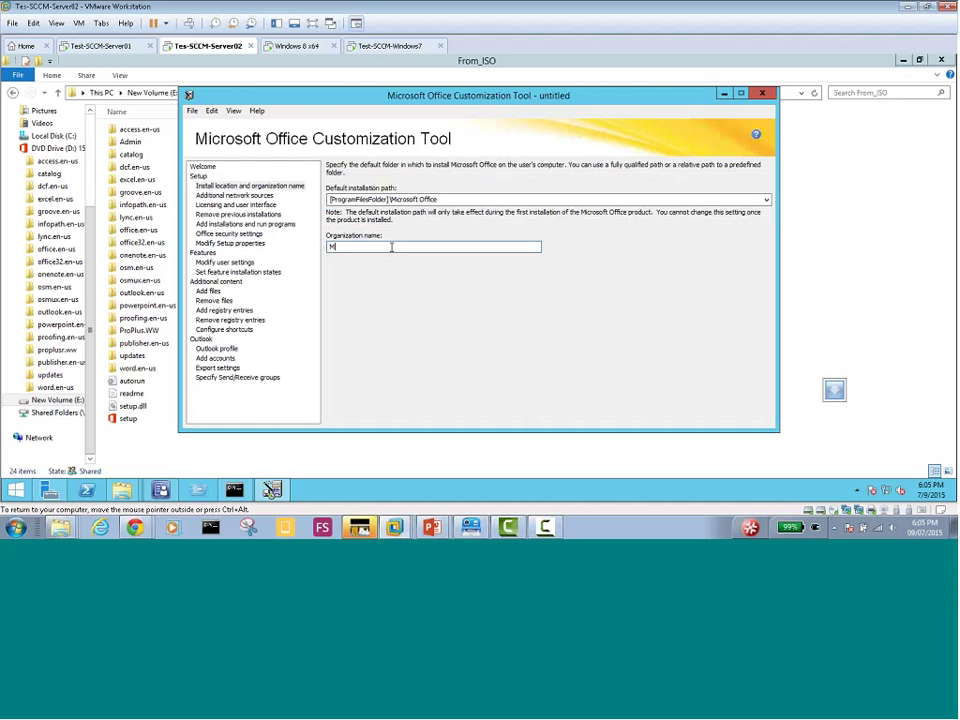
type("yDomain")
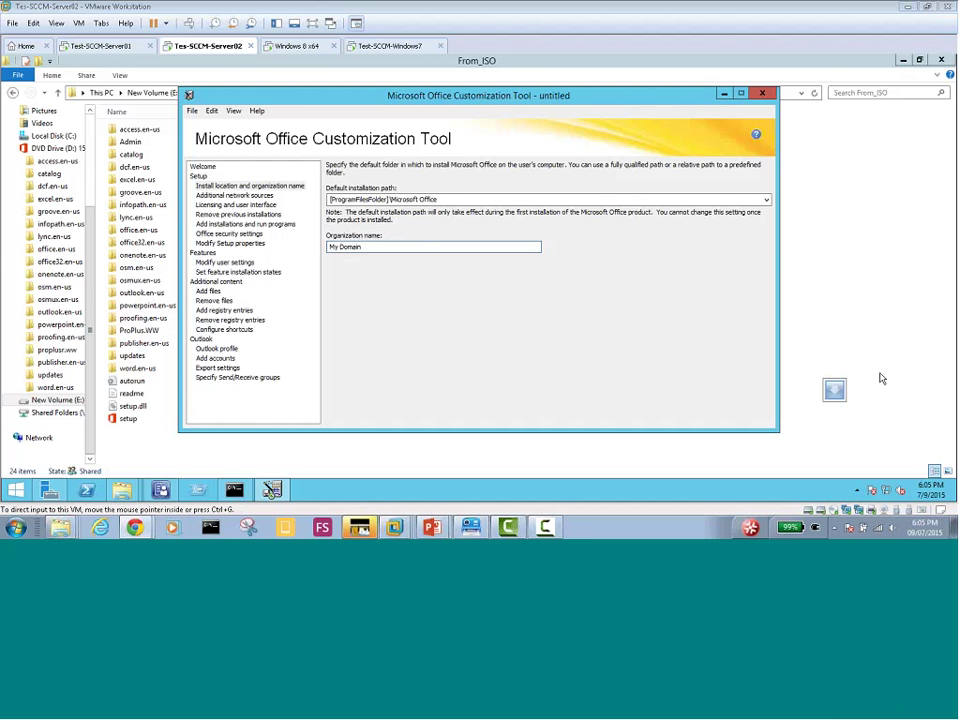
left_click(231, 205)
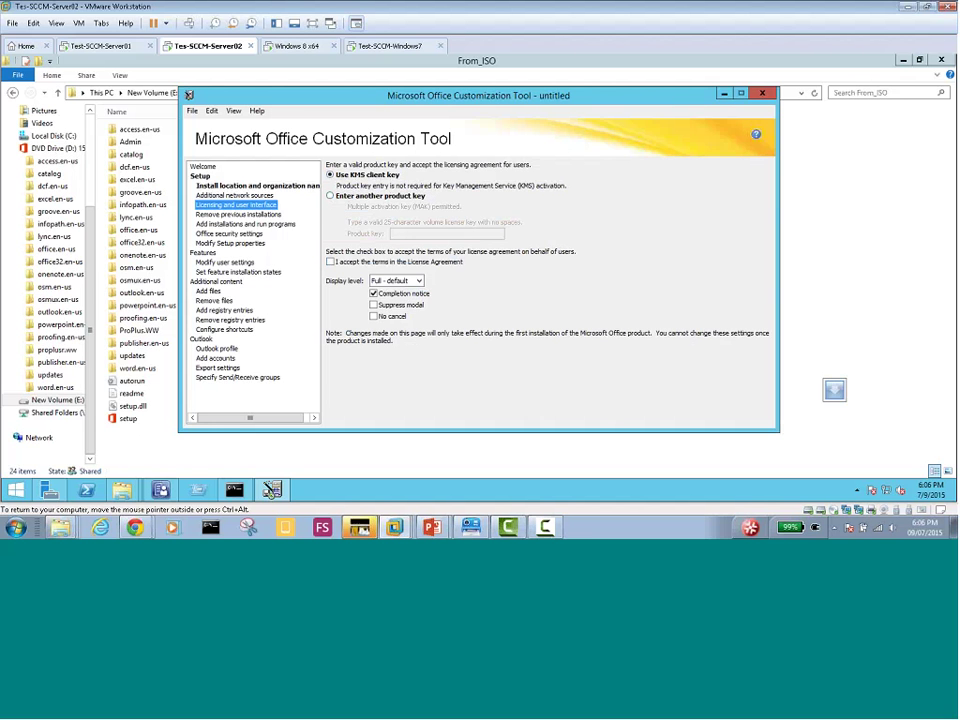
Choose 'Enter another product key' and type a placeholder key into the Product key field, then select it
left_click(330, 196)
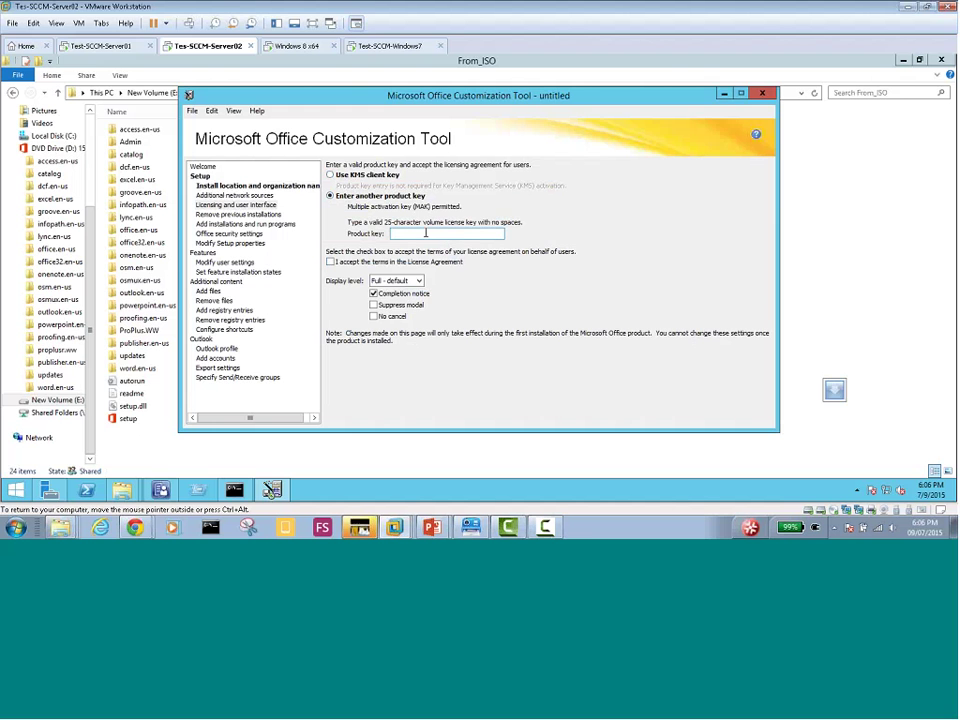
left_click(421, 233)
type("sa")
type("dasdad")
type("sdwefewcevcervrvce")
type("rvrevev")
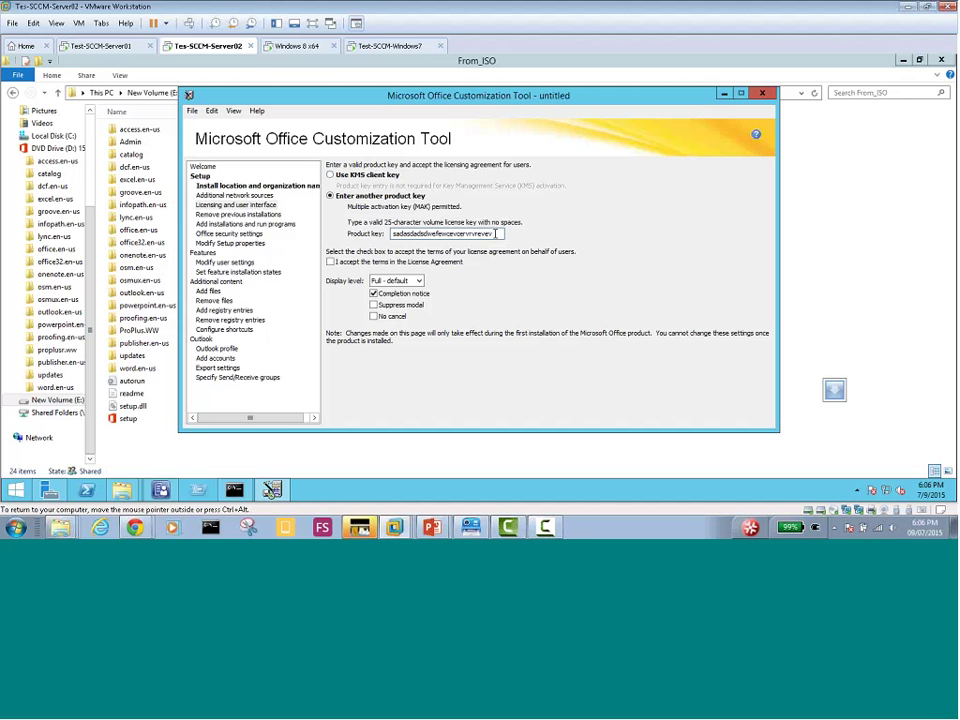
left_click_drag(496, 233, 405, 229)
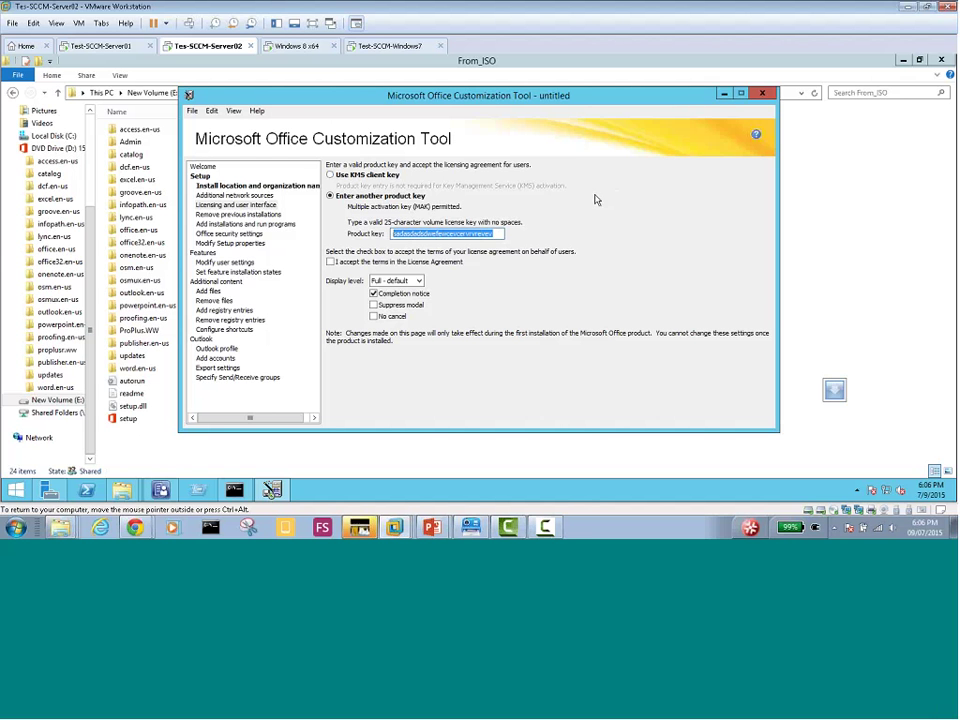
left_click(242, 216)
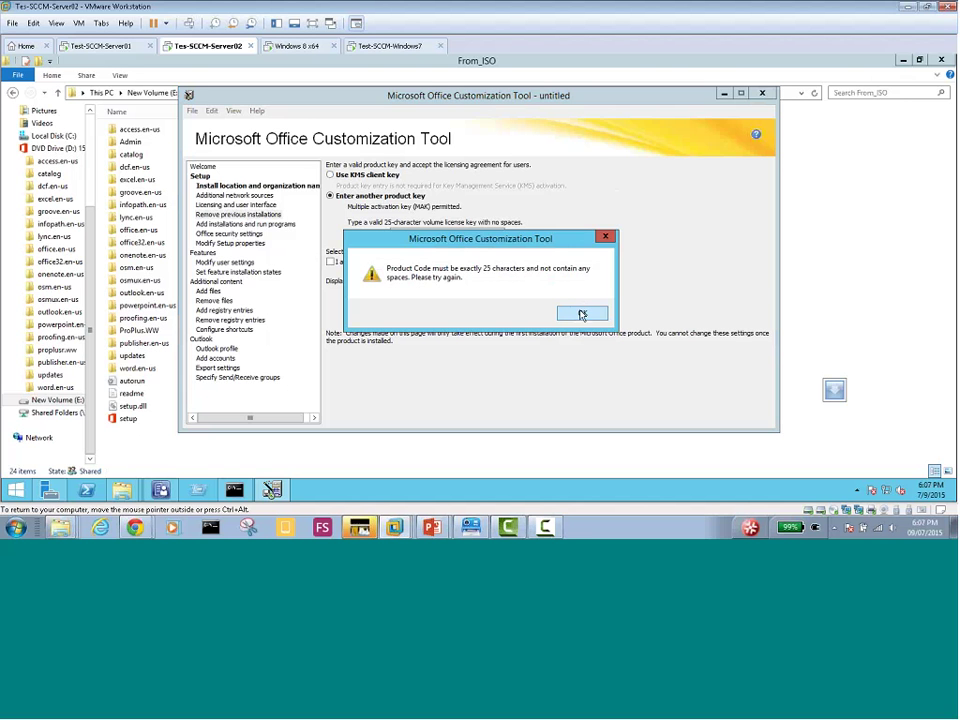
left_click(605, 237)
left_click_drag(495, 234, 441, 234)
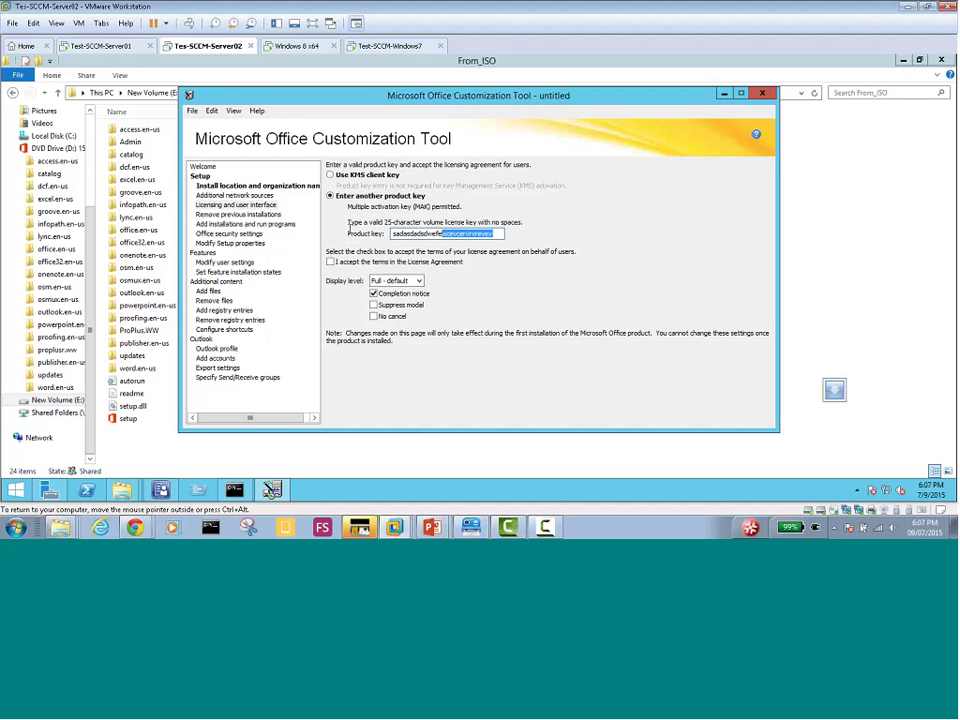
left_click_drag(349, 225, 350, 229)
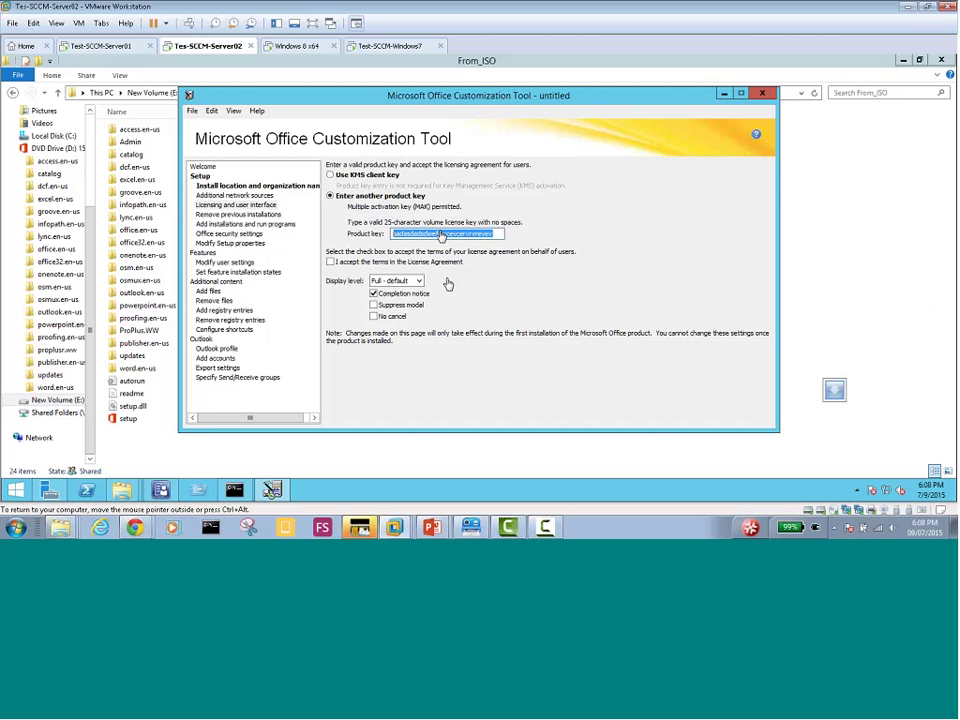
Paste the real product key over the placeholder and accept the license terms
right_click(441, 237)
left_click(490, 283)
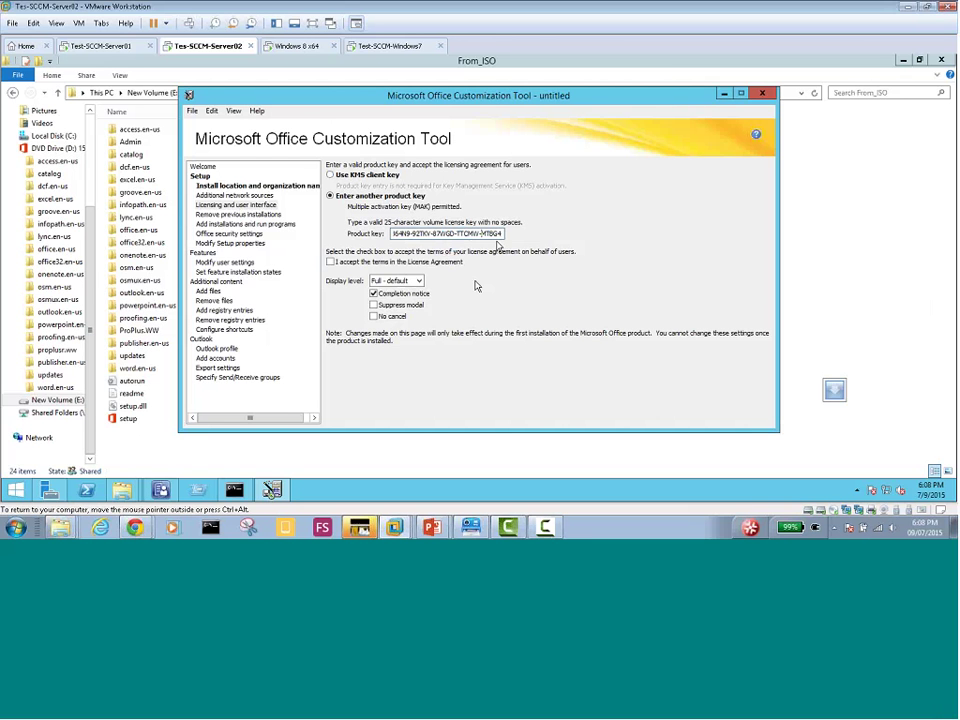
left_click(330, 262)
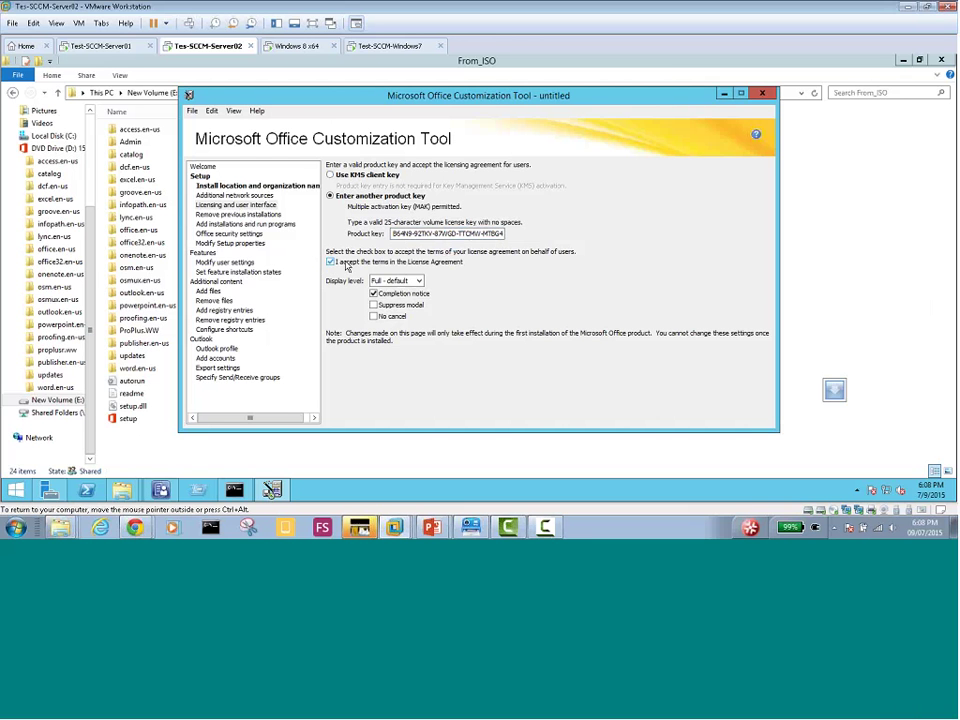
Set the display level to Basic with Suppress modal and No cancel turned on
left_click(417, 281)
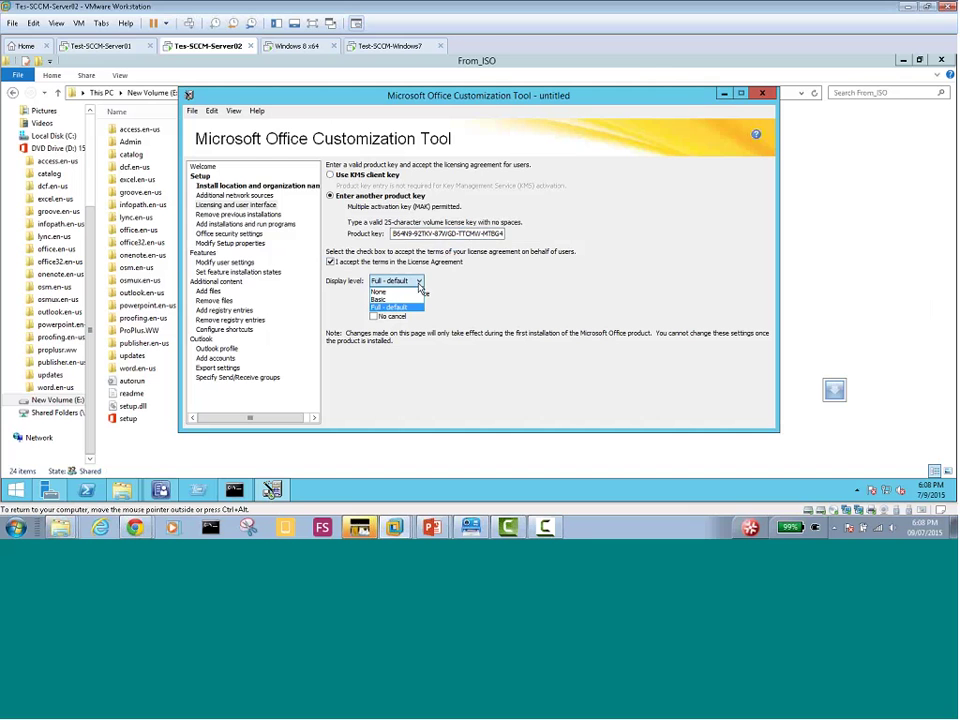
left_click(404, 300)
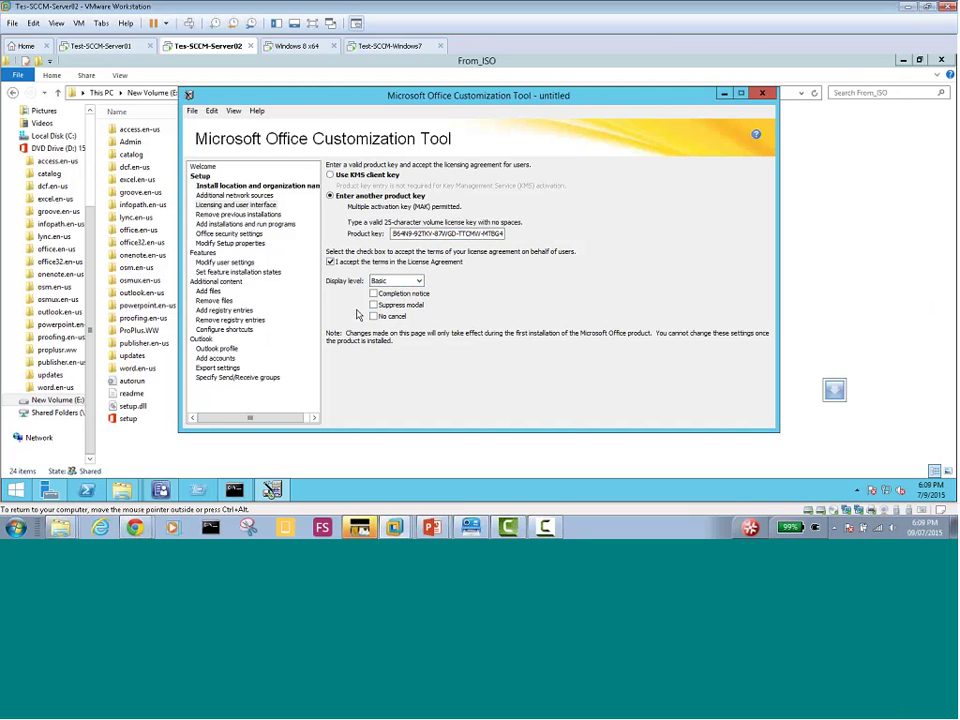
left_click(373, 305)
left_click(374, 317)
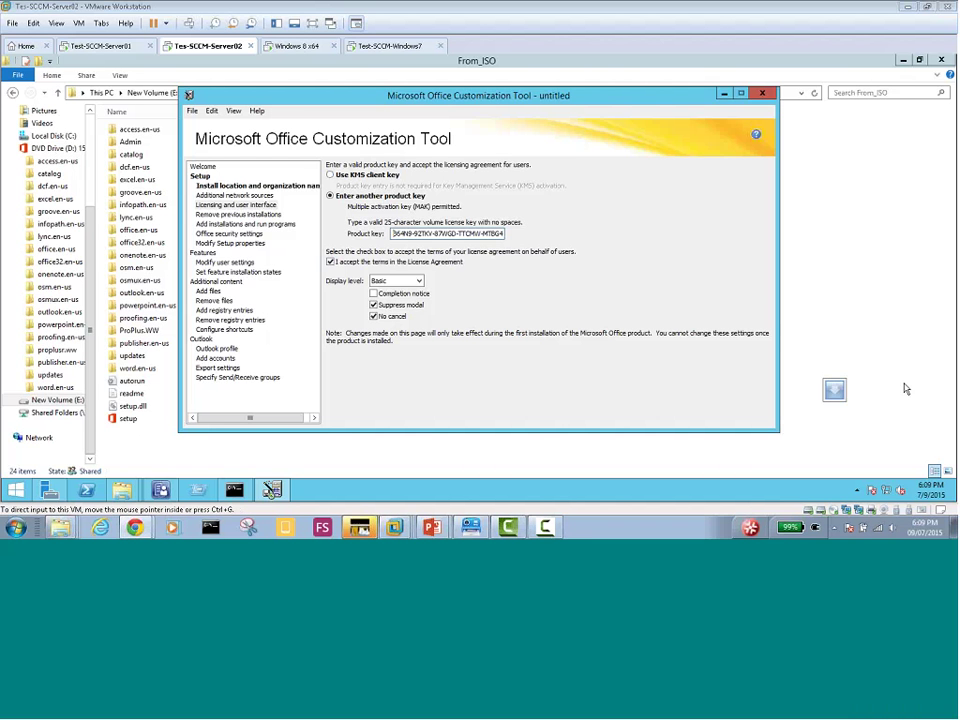
Confirm Basic display level and re-enable Suppress modal, then go to Modify Setup properties
left_click(231, 243)
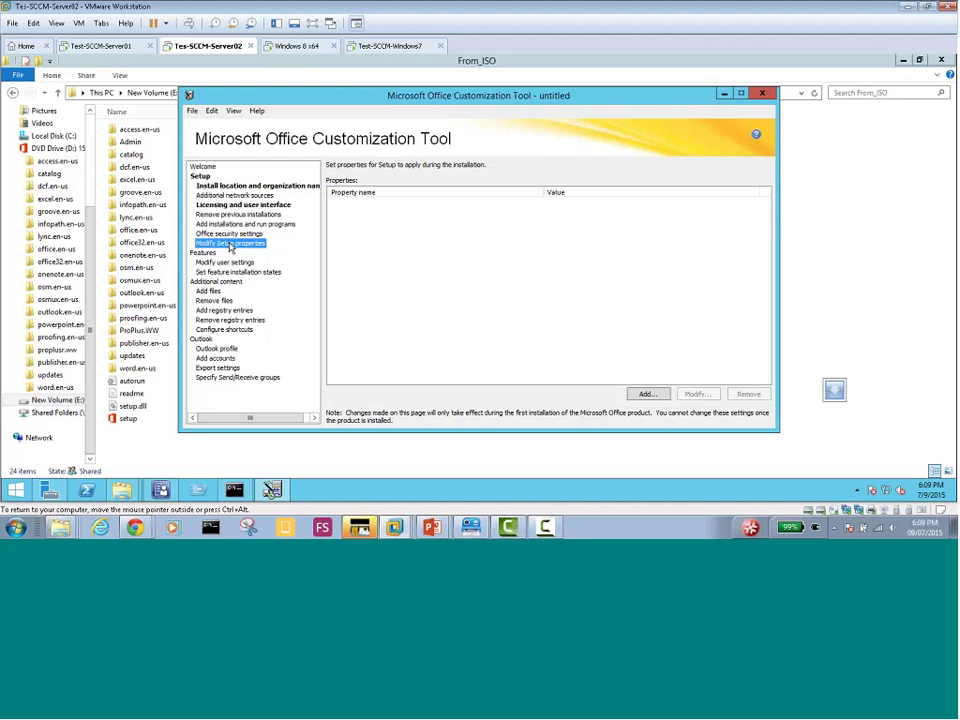
left_click(222, 205)
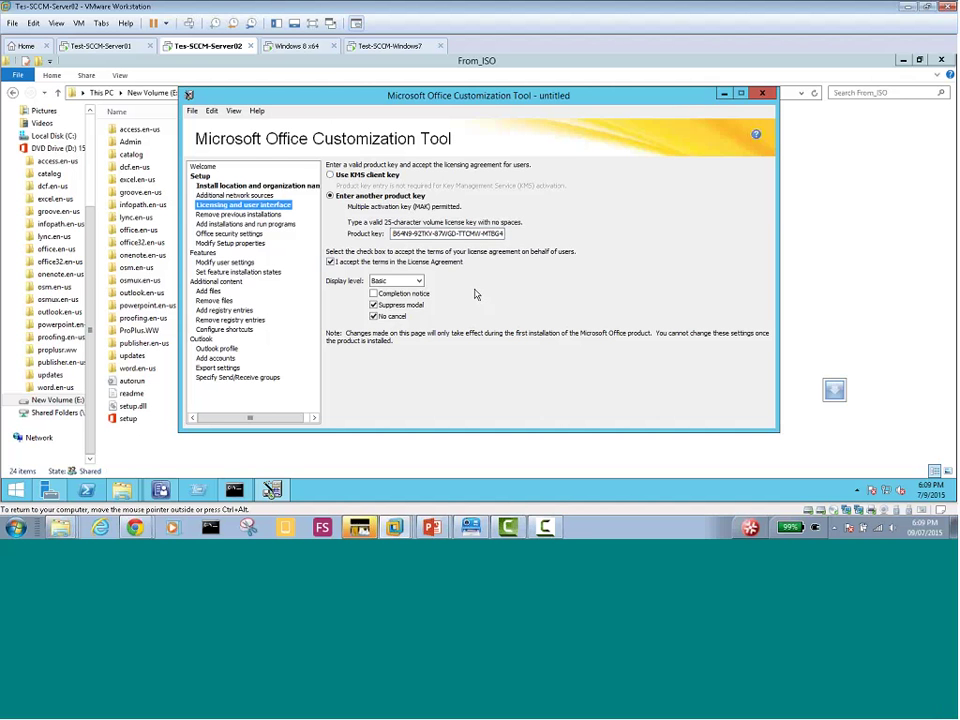
left_click(419, 281)
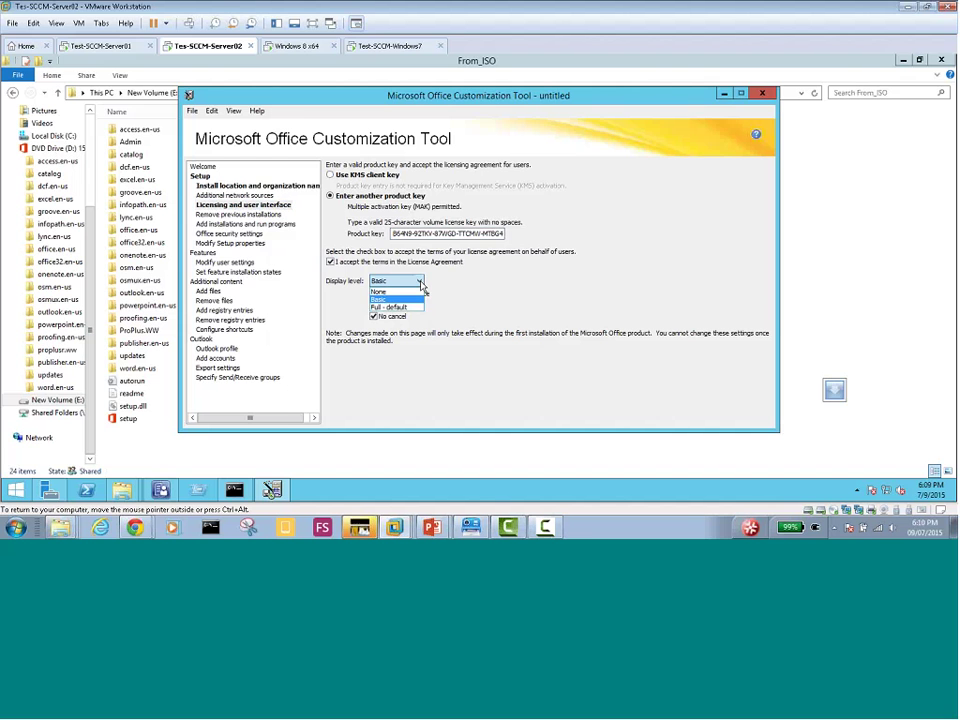
left_click(380, 299)
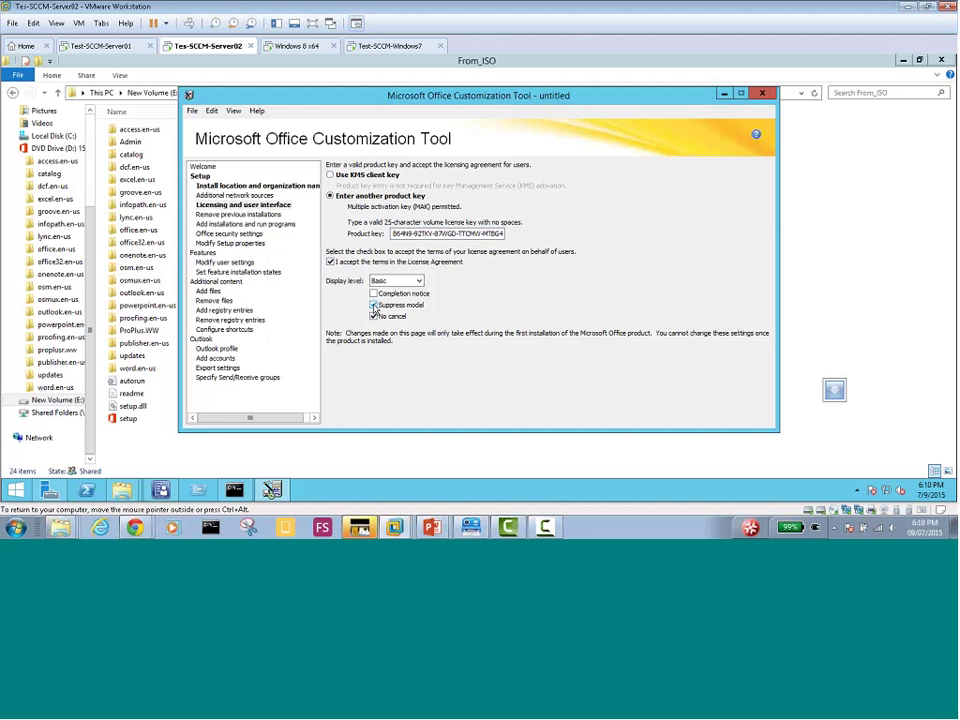
left_click(373, 304)
left_click(225, 243)
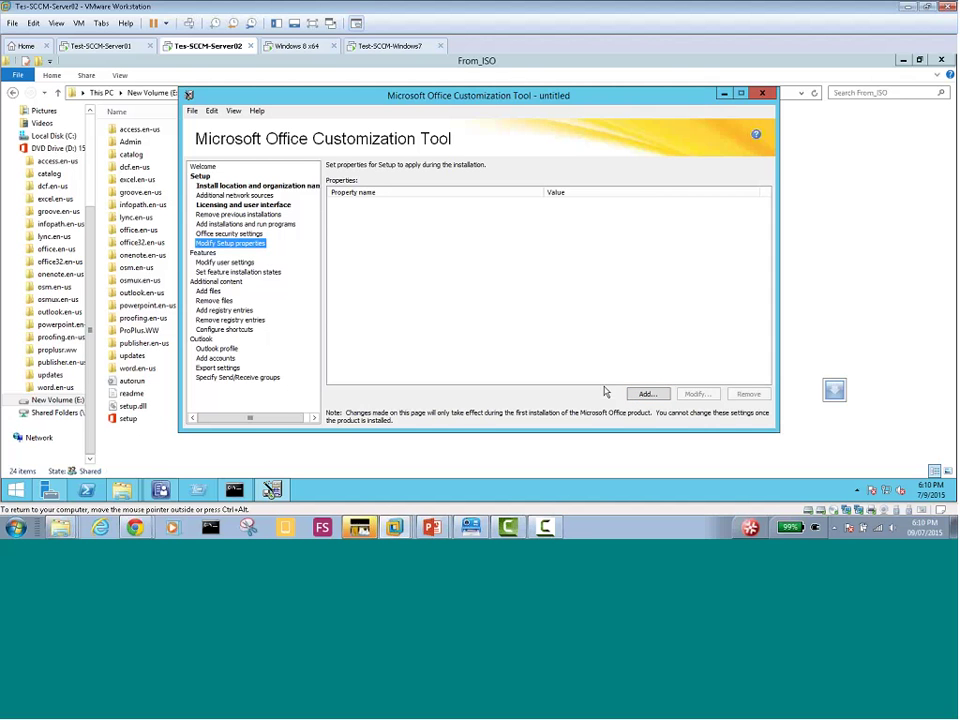
Start a new Setup property, retyping its name in capitals as SETUP_REBOOT, with value Never
left_click(645, 394)
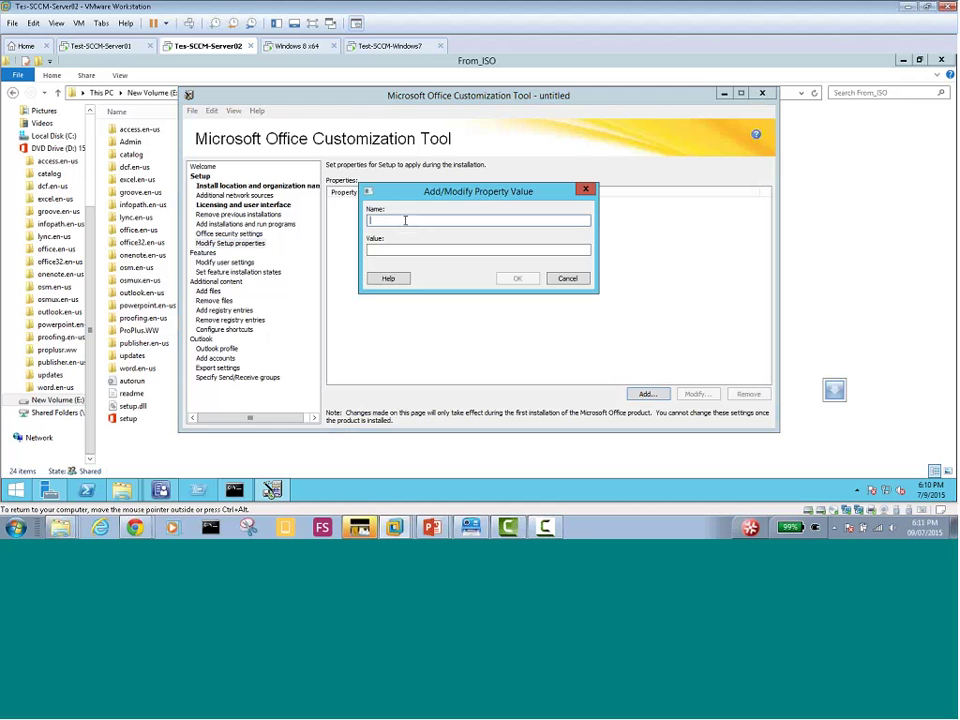
type("Setu")
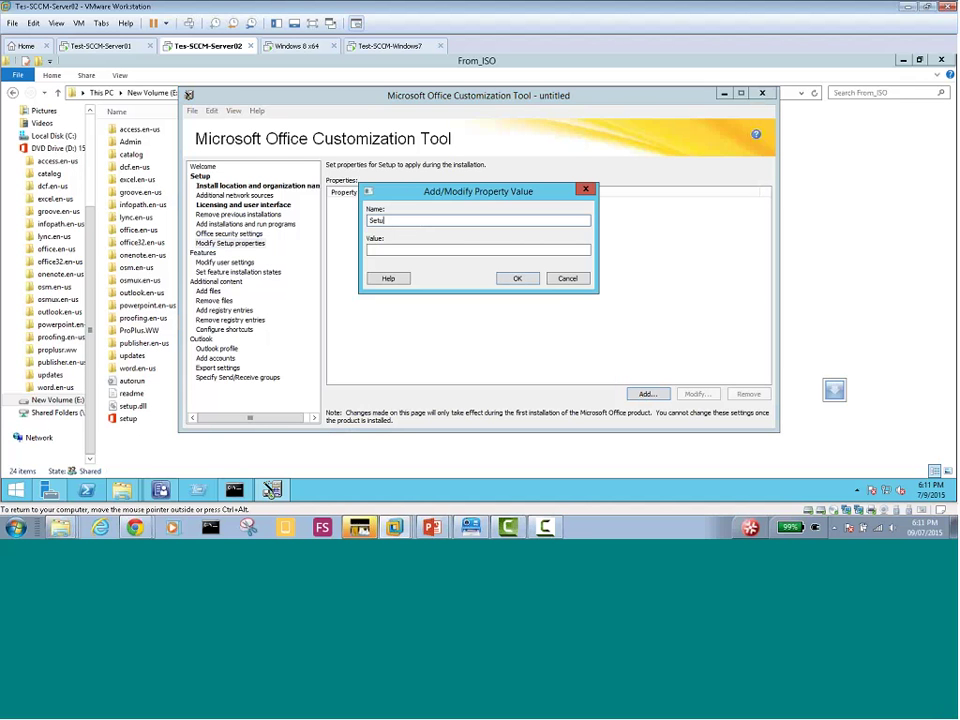
type("p_Reboot")
left_click_drag(408, 224, 331, 229)
type("SETUP_REBOOT")
left_click(398, 251)
type("Never")
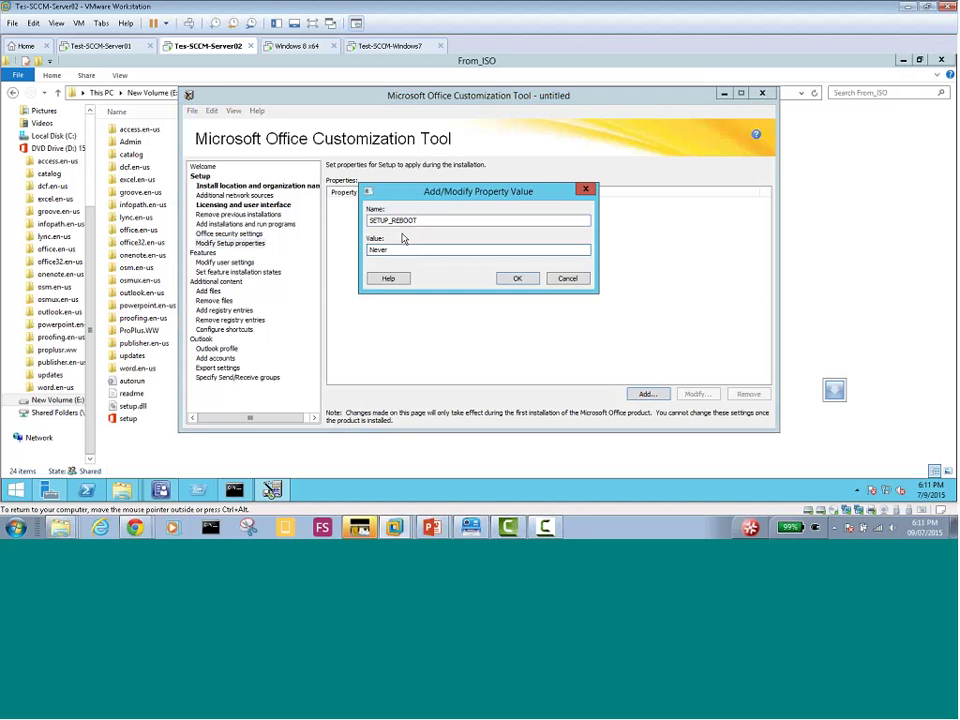
left_click_drag(420, 194, 426, 220)
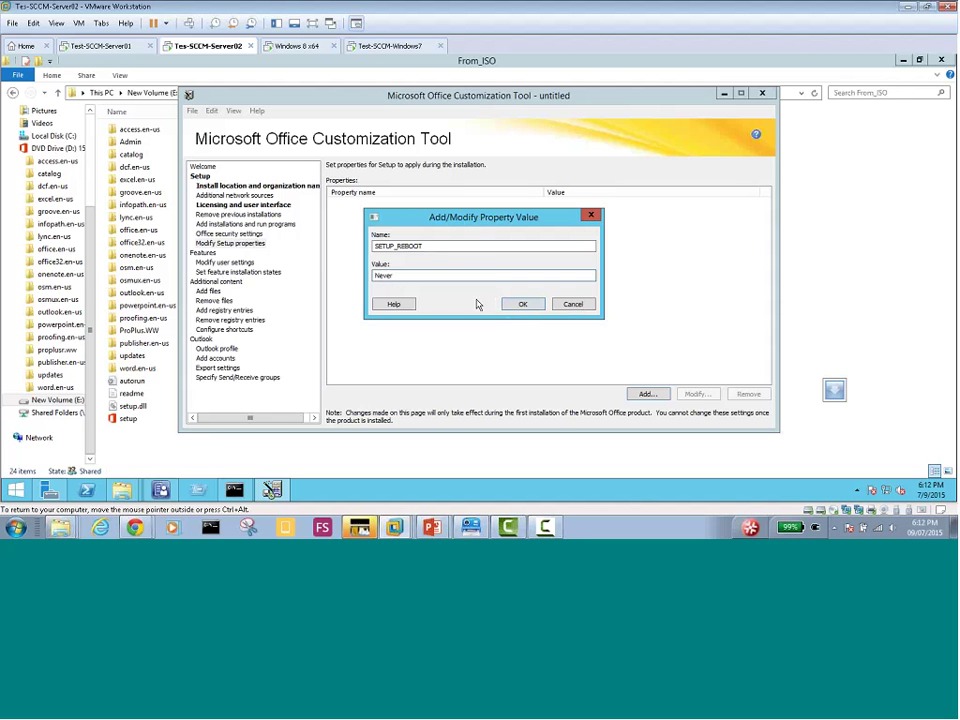
Confirm the property dialog so SETUP_REBOOT = Never joins the Setup properties list
left_click(521, 309)
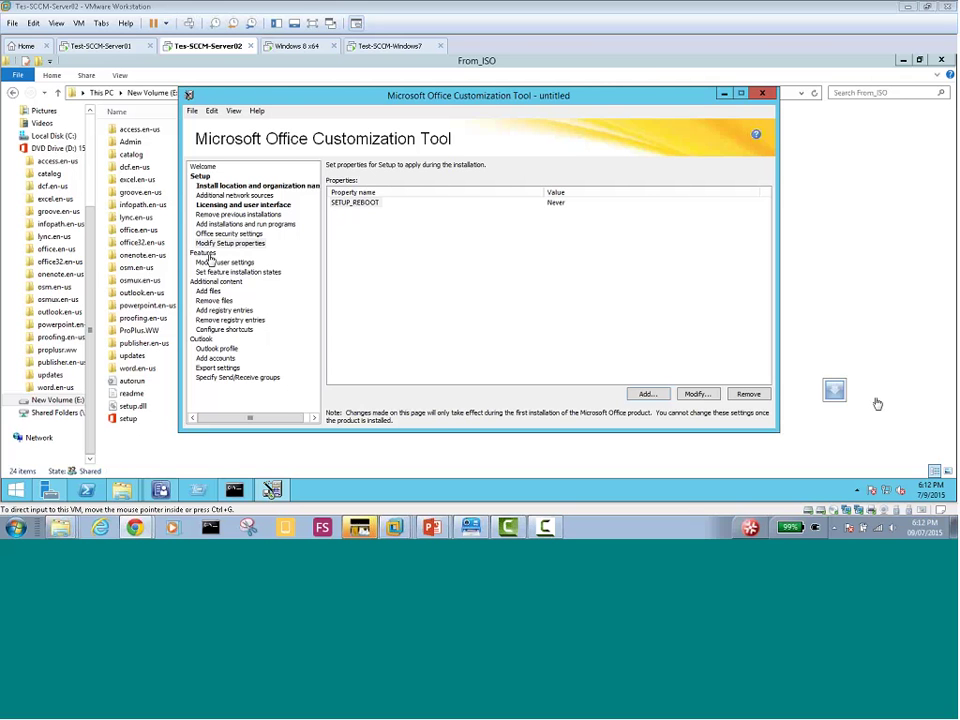
Under Modify user settings, expand Microsoft Office 2013 > Privacy and list the Trust Center settings
left_click(218, 264)
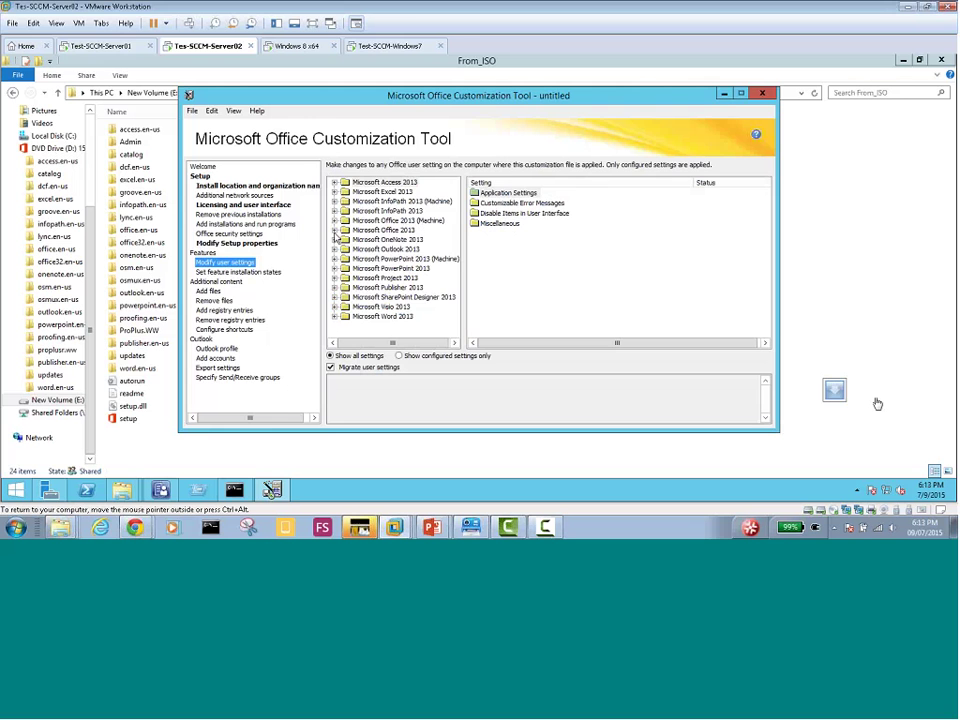
left_click(336, 232)
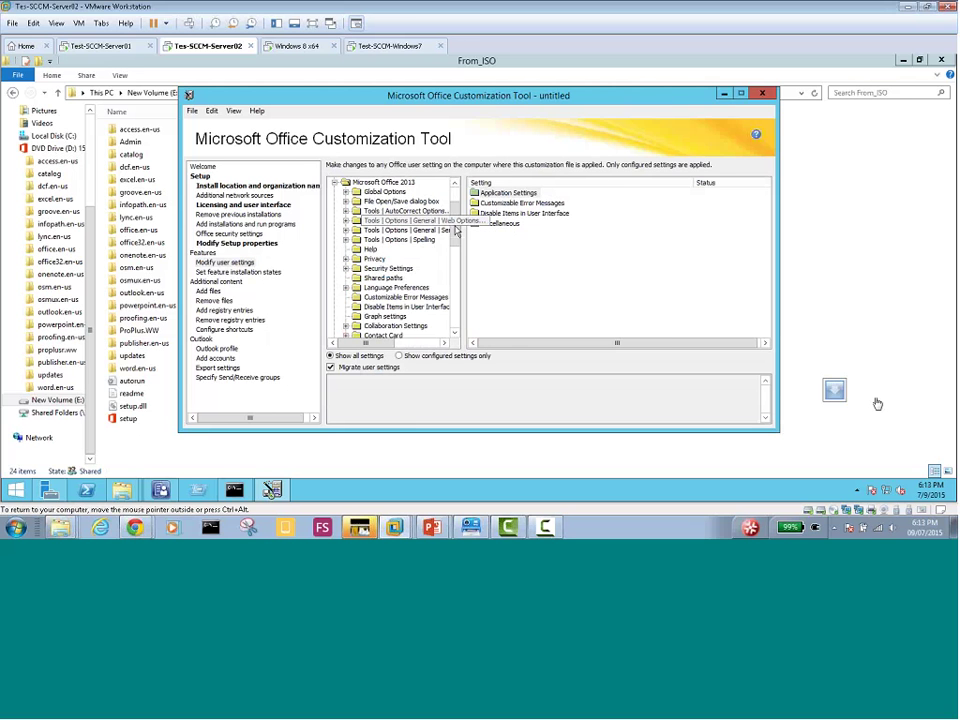
scroll(455, 215, "up", 1)
scroll(428, 228, "up", 1)
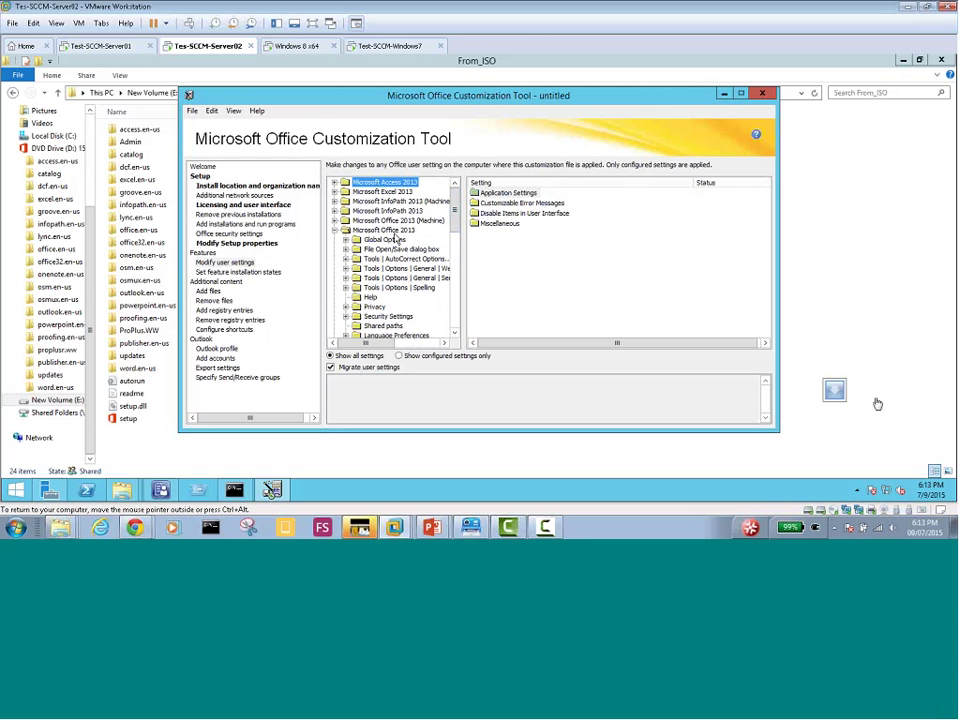
double_click(374, 307)
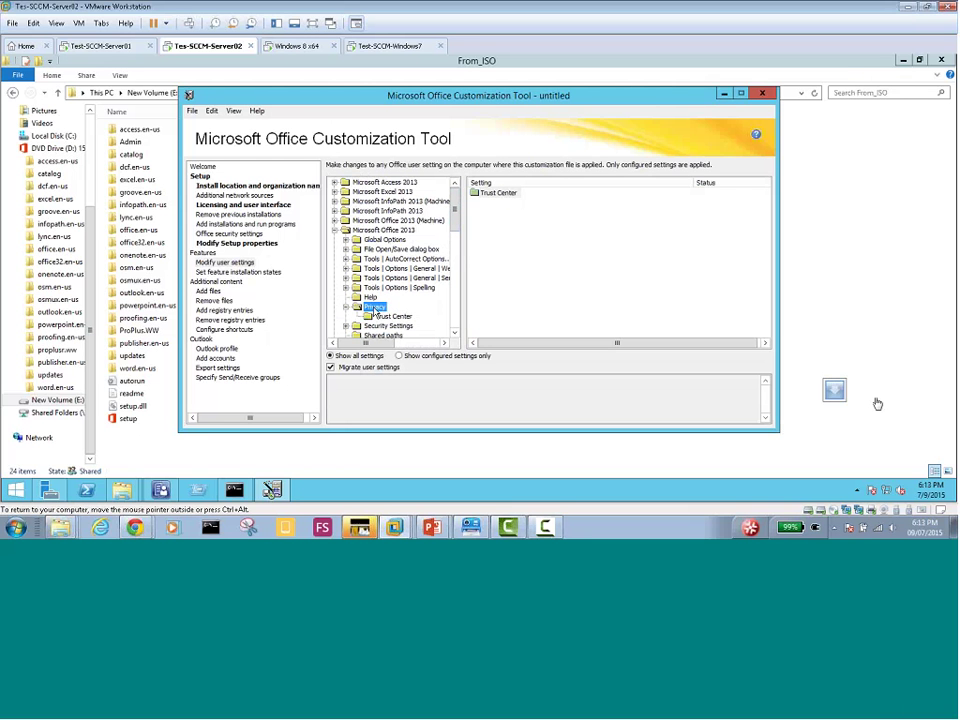
left_click(394, 318)
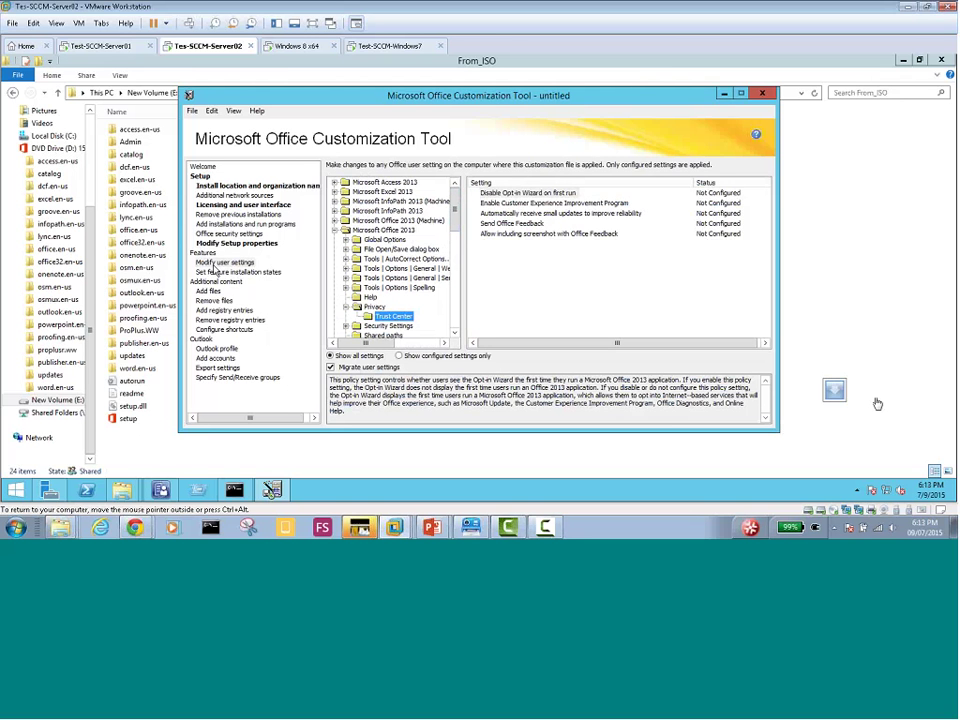
left_click(222, 263)
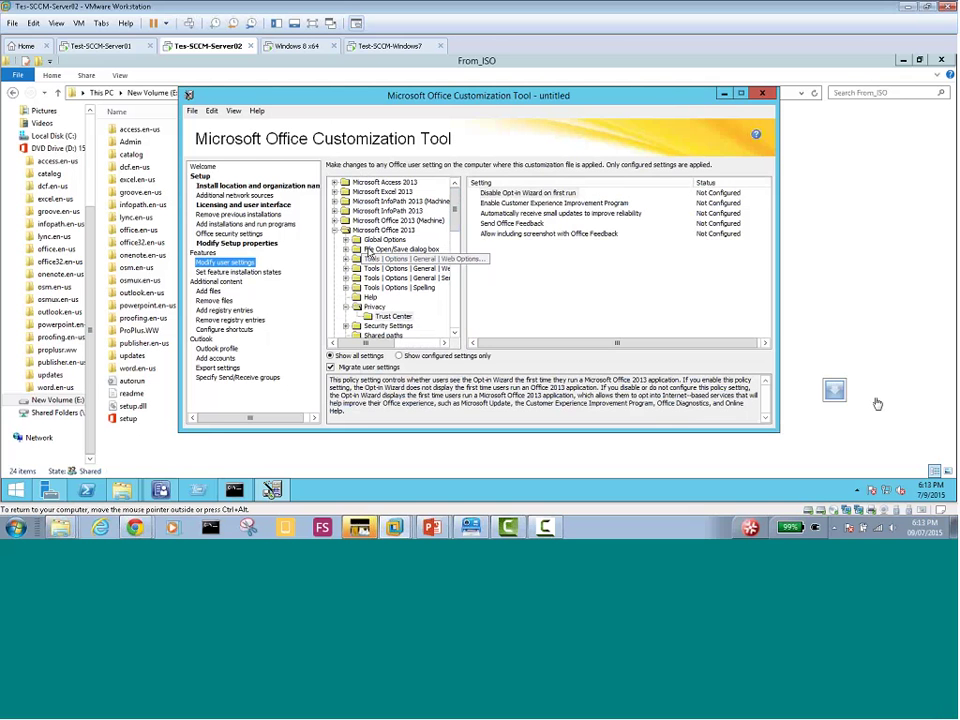
left_click(373, 306)
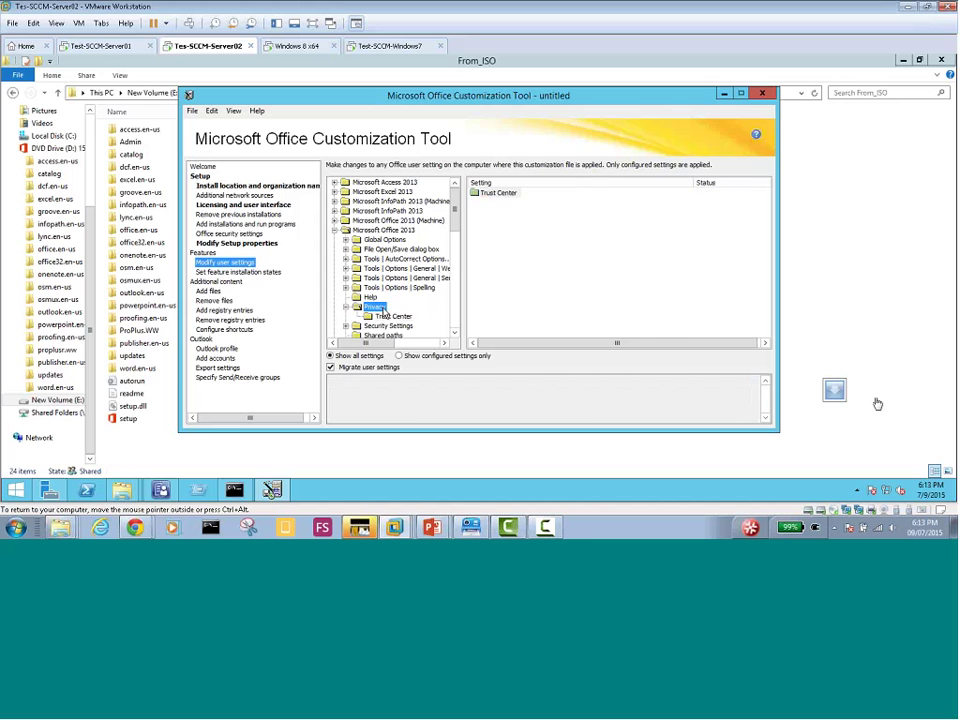
left_click(393, 317)
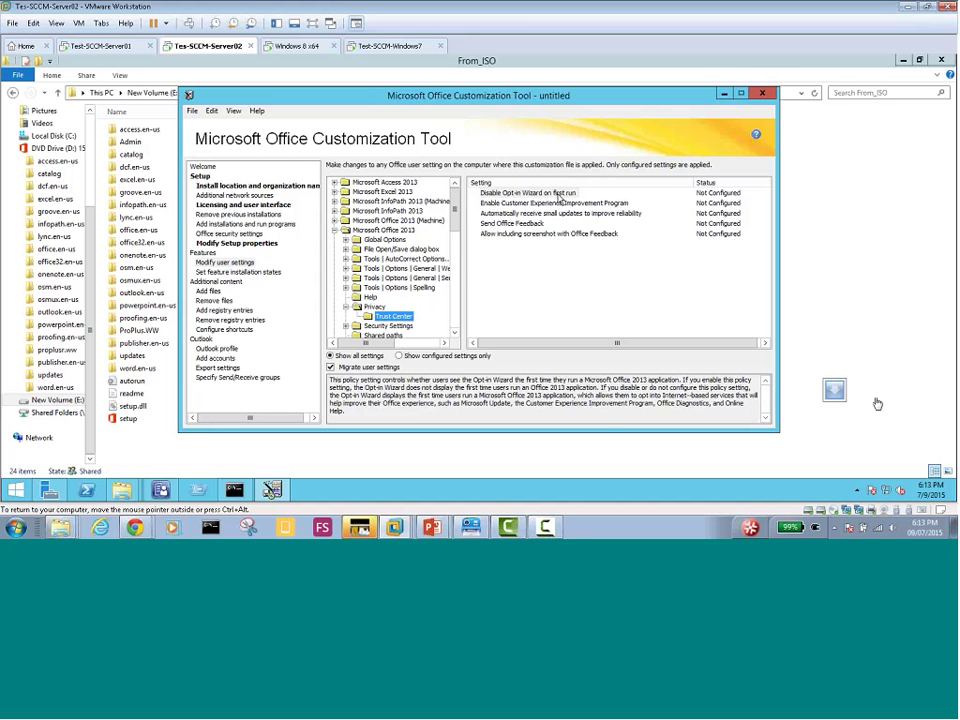
Change 'Disable Opt-in Wizard on first run' from Not Configured to Disabled and confirm it
double_click(558, 194)
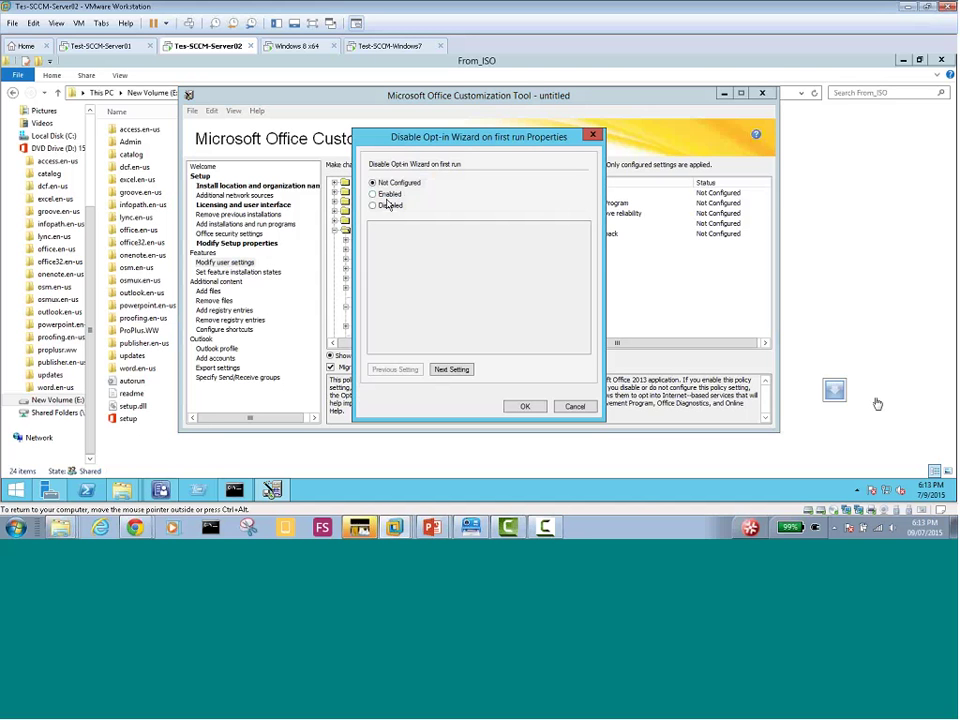
left_click(389, 207)
left_click(522, 405)
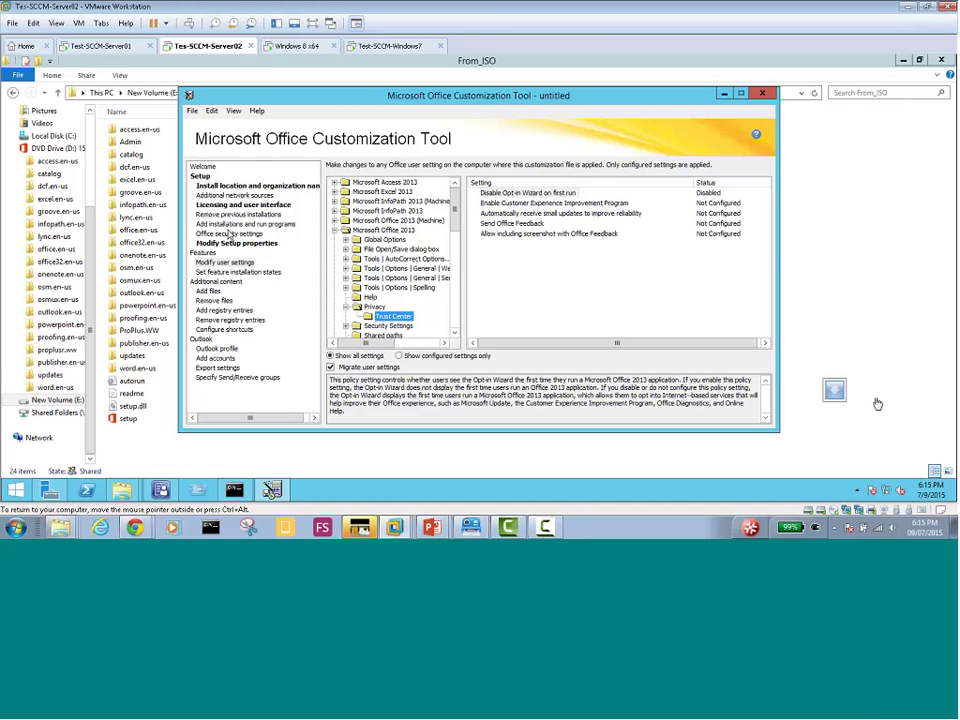
left_click(191, 111)
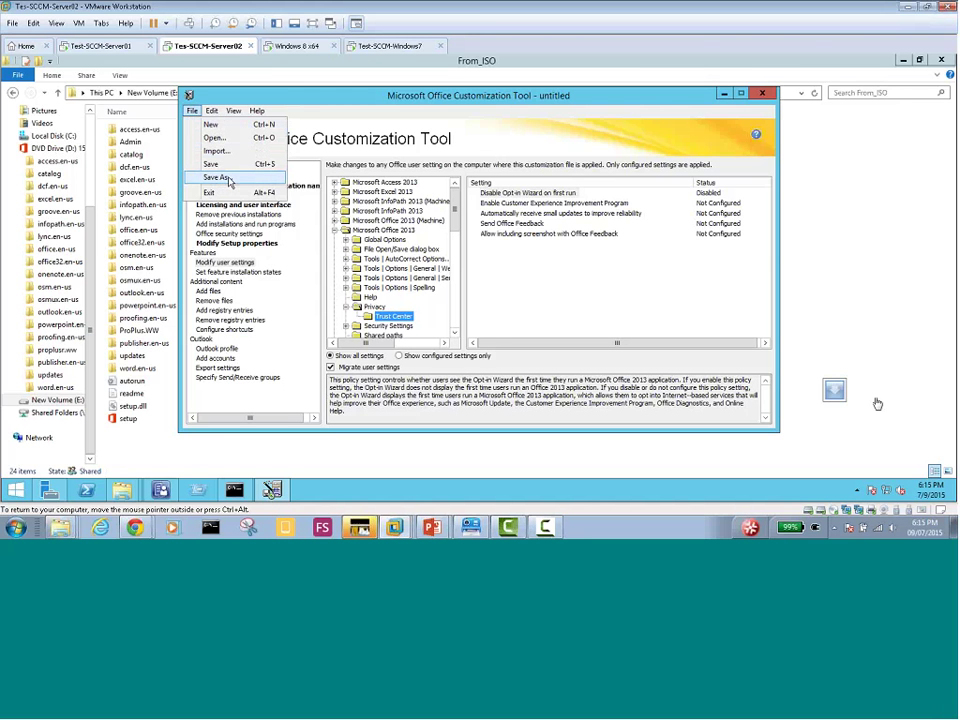
Save As an MSP file named Custom_Settings_MyDomain, browsing to E:\Office_2013
left_click(224, 179)
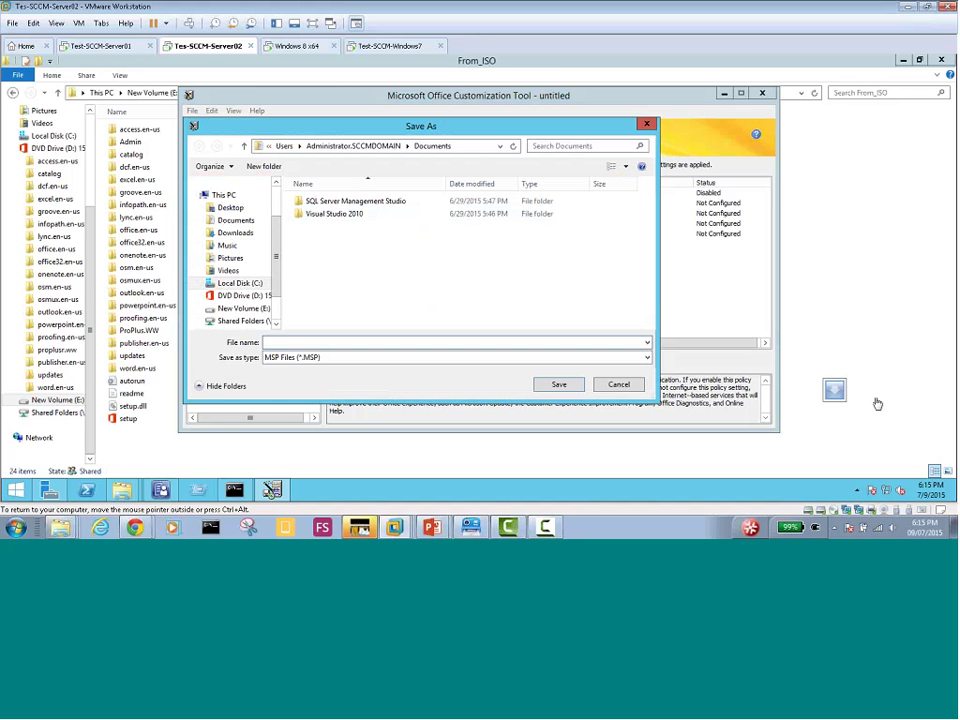
left_click(324, 359)
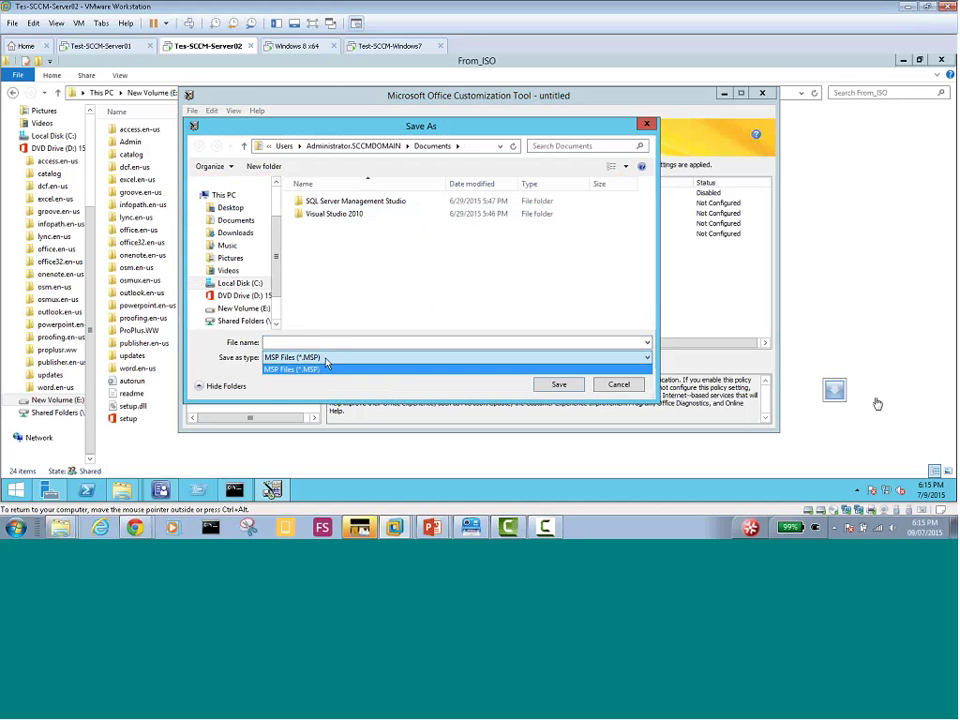
left_click(325, 365)
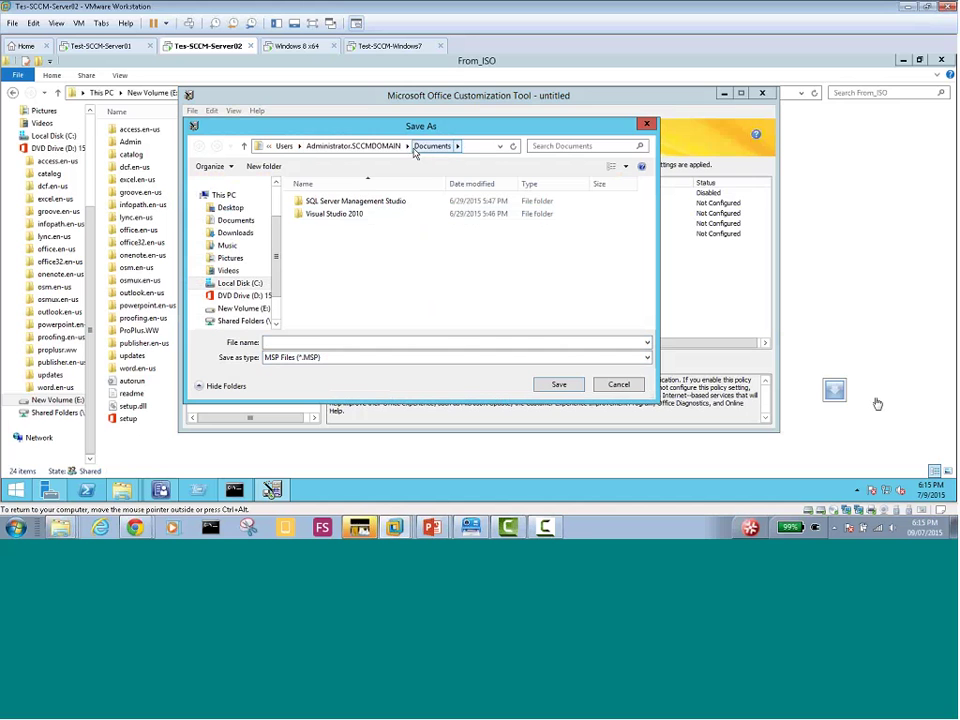
left_click(230, 308)
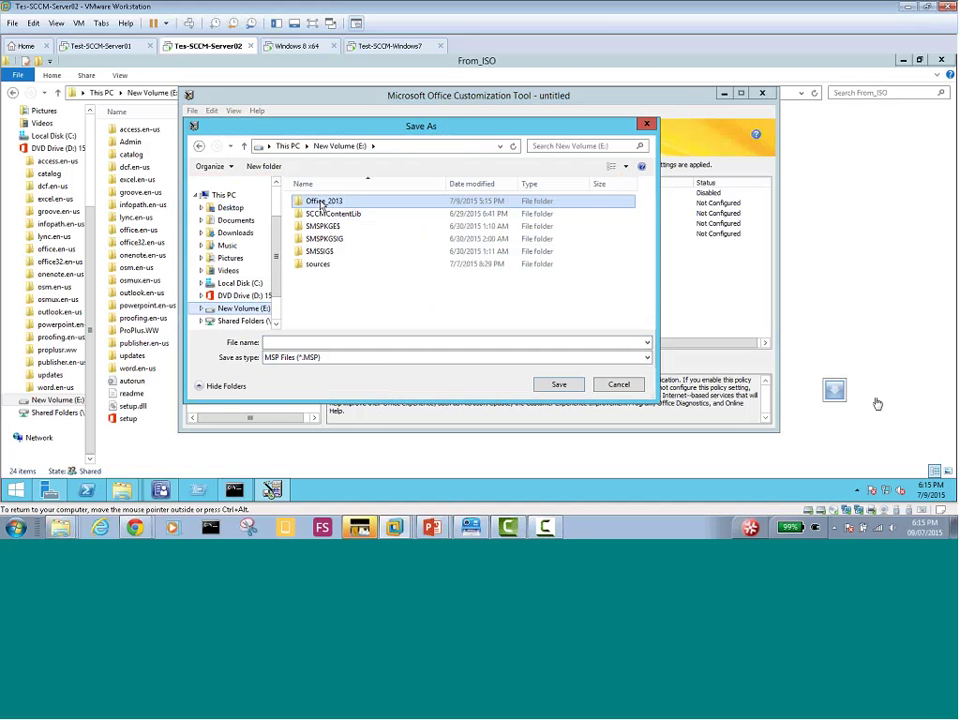
double_click(321, 202)
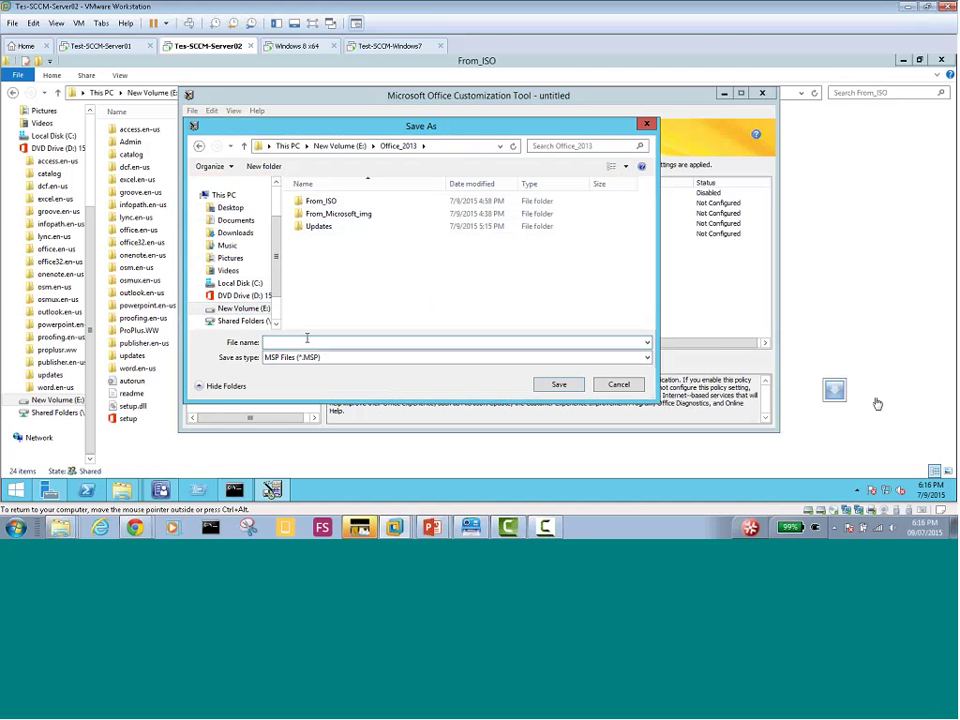
type("Custom_Settings_MyDomain")
Open the From_ISO folder in the Save As dialog and scroll through its contents
left_click(327, 208)
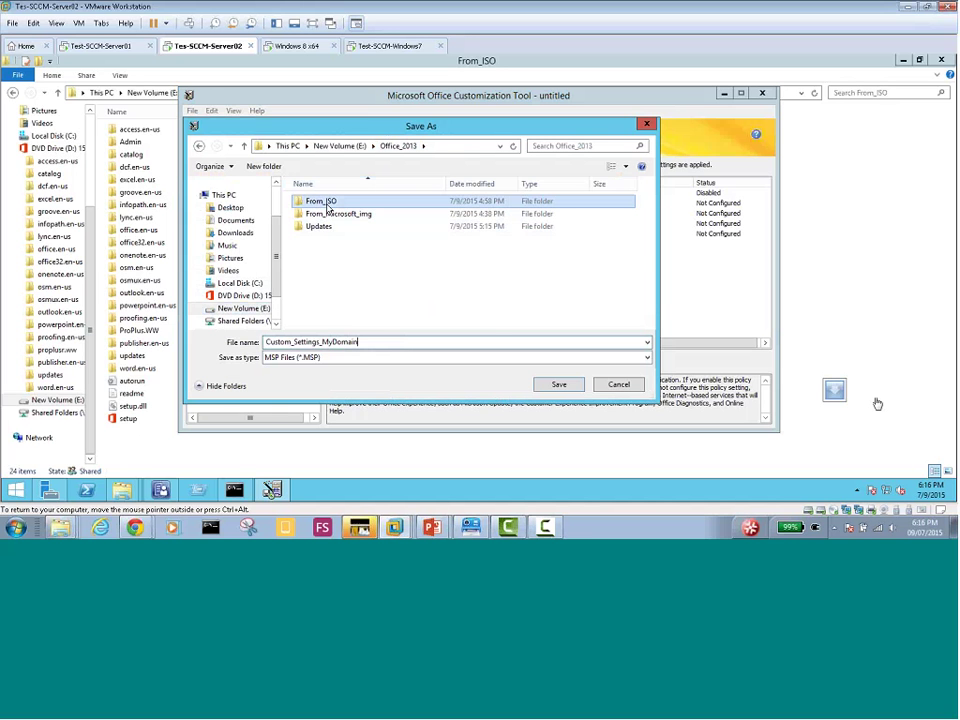
double_click(327, 206)
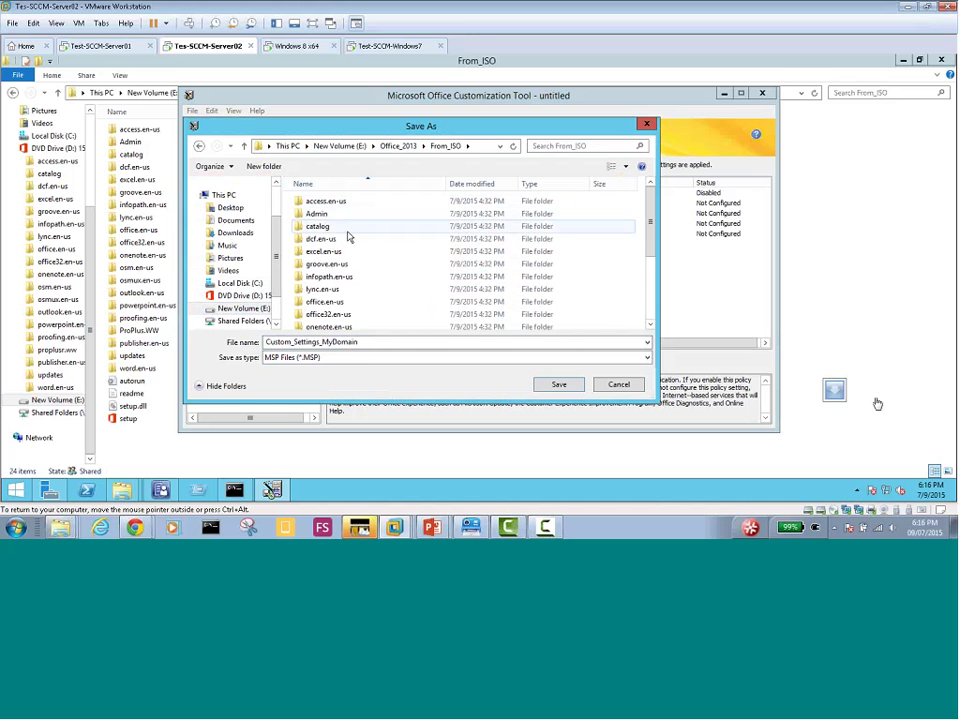
scroll(348, 237, "down", 3)
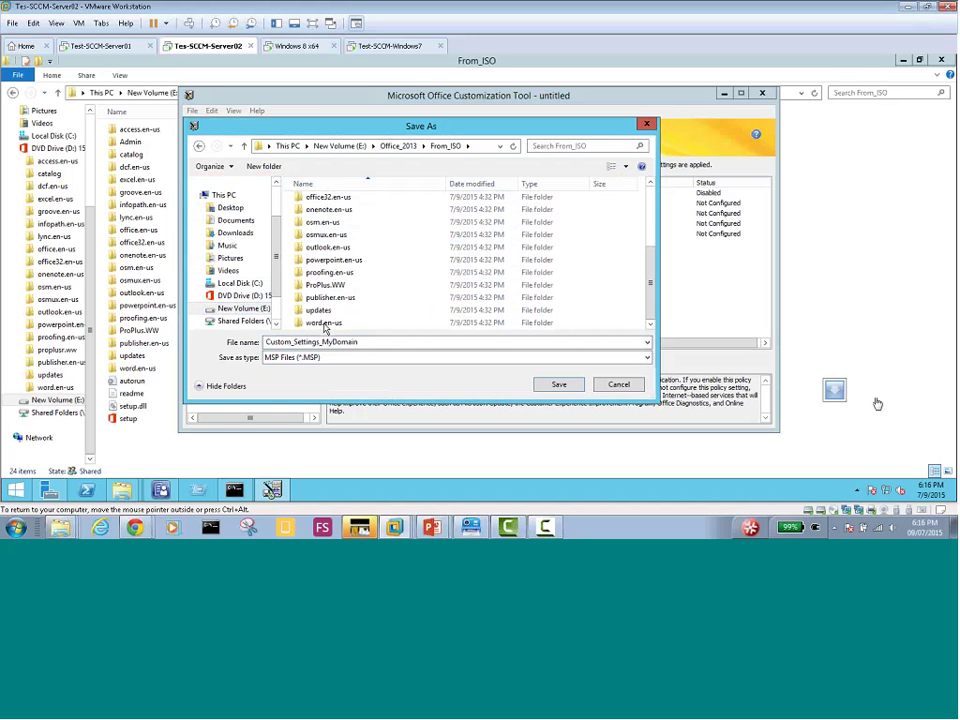
scroll(323, 316, "down", 3)
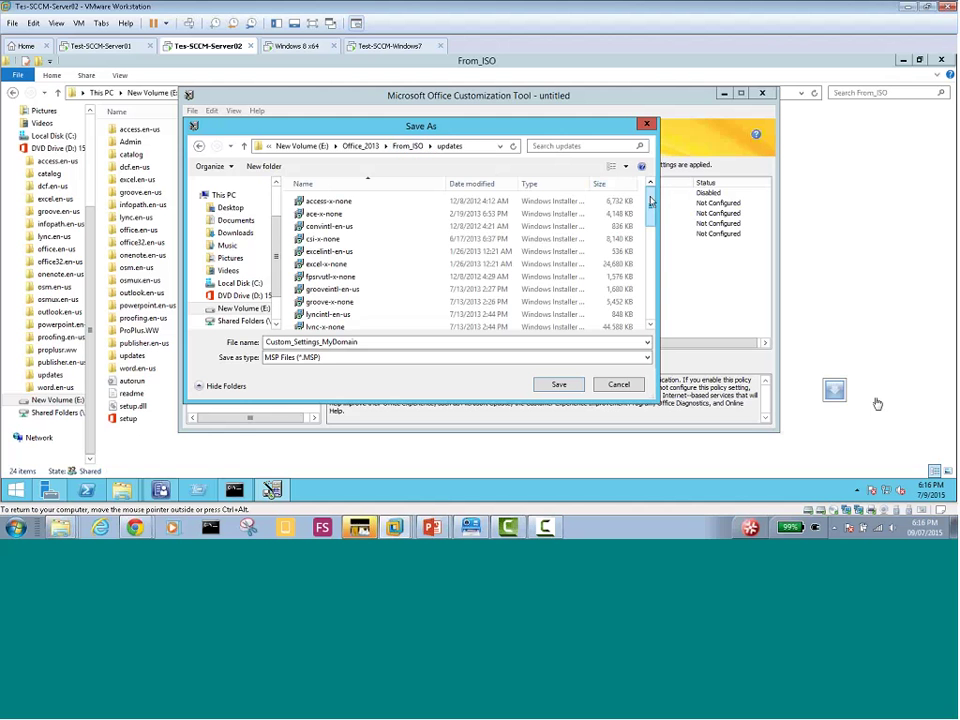
scroll(649, 240, "down", 3)
left_click_drag(649, 240, 650, 197)
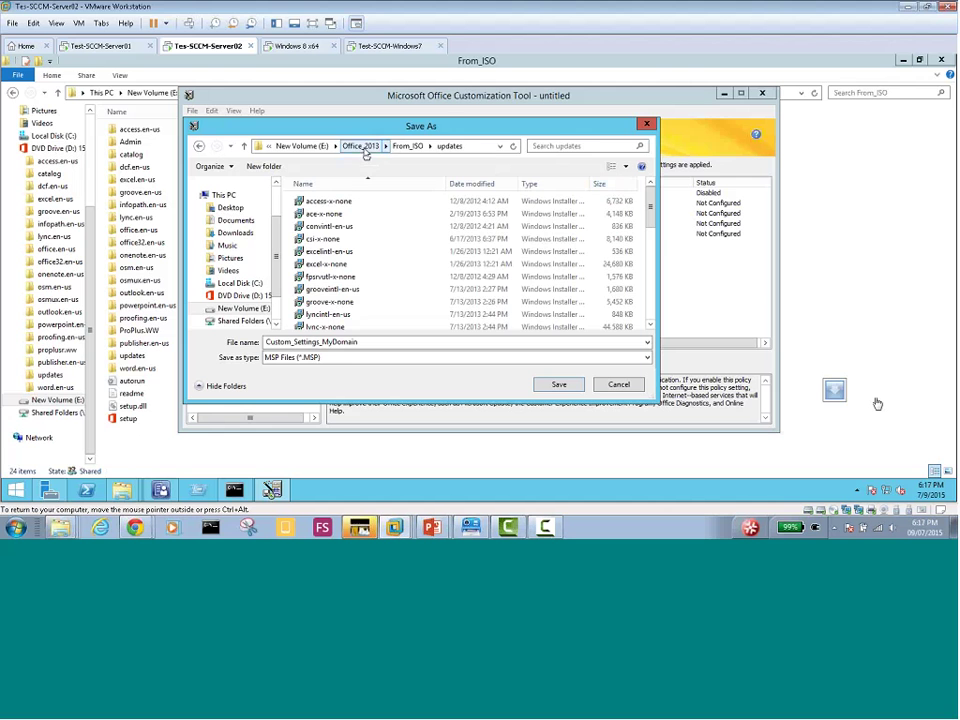
Return to Office_2013, reopen From_ISO as the save location, and bring up the Chrome deployment guide
left_click(362, 147)
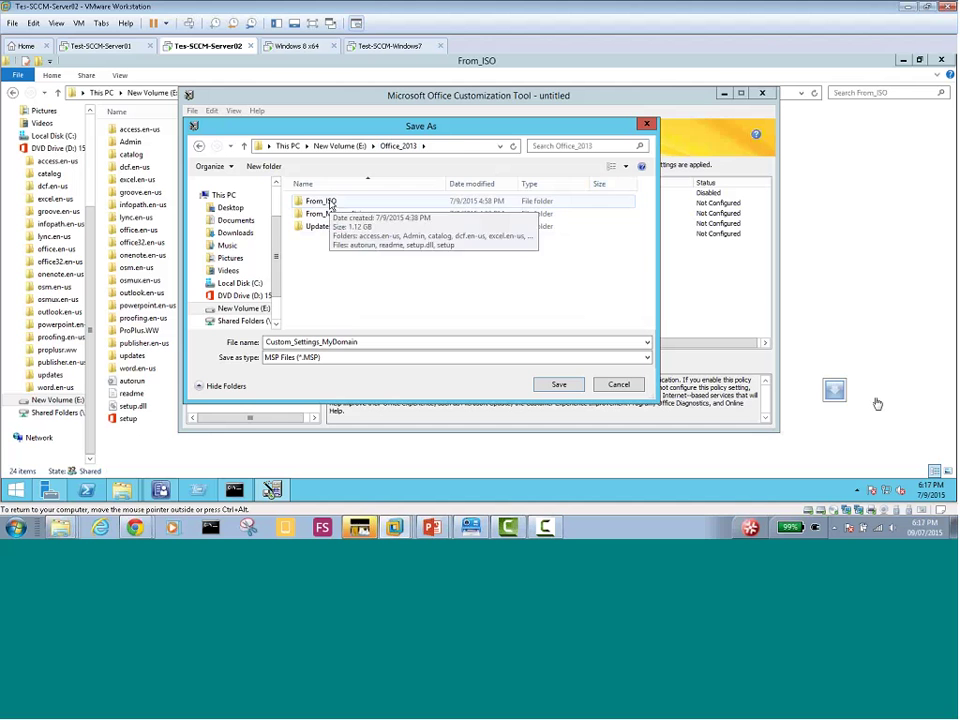
left_click(331, 203)
double_click(331, 203)
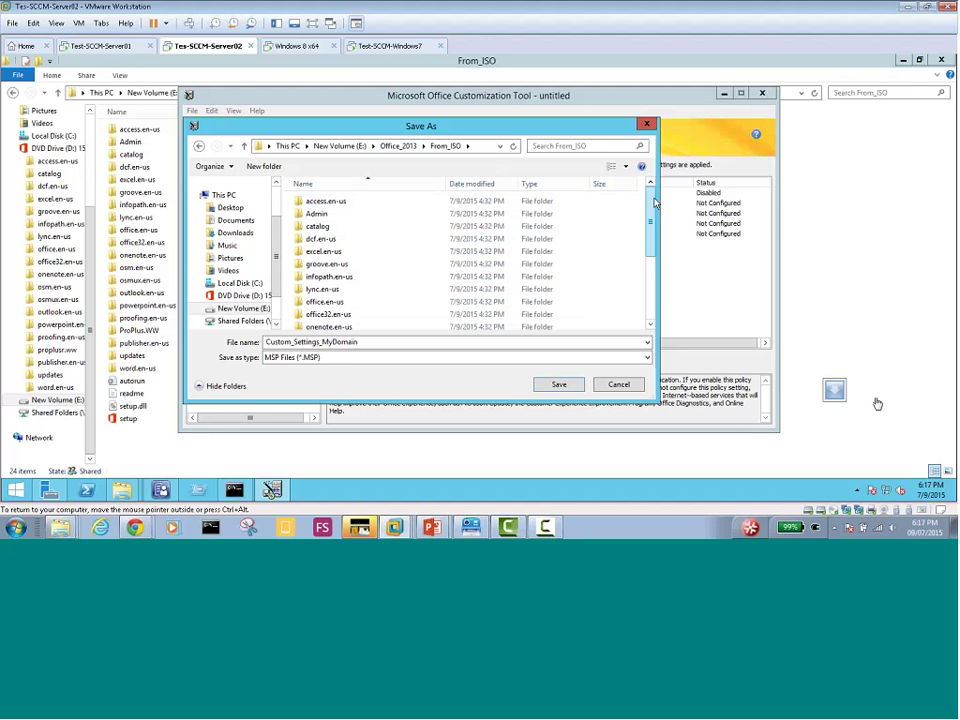
left_click_drag(650, 222, 645, 281)
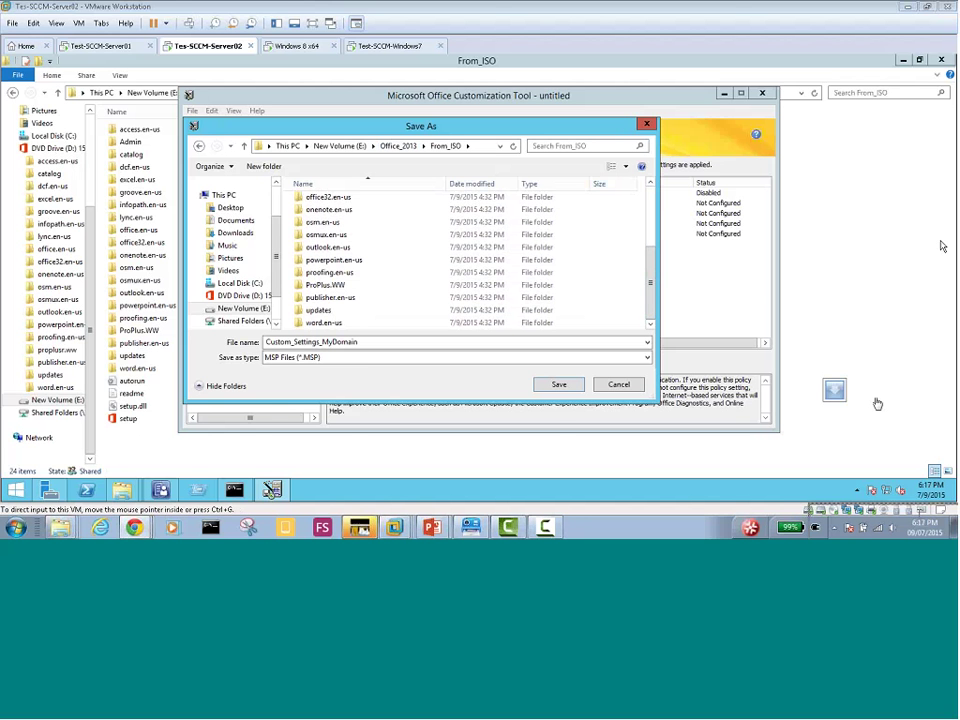
left_click_drag(878, 404, 360, 4)
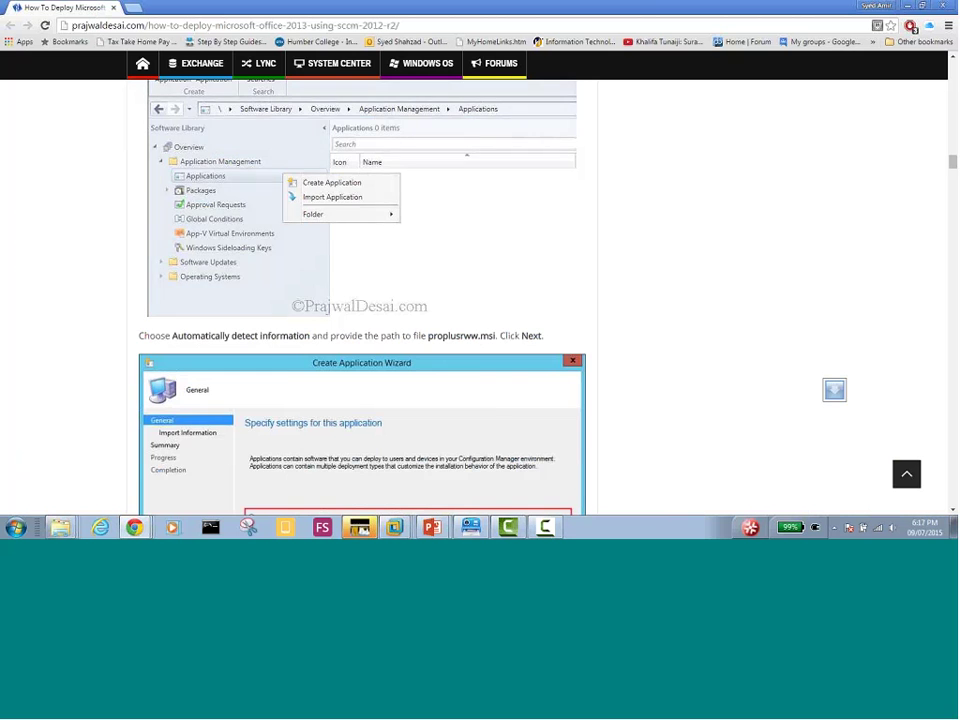
Move the Chrome deployment guide aside to reveal the VM's Save As dialog again
scroll(29, 266, "up", 1)
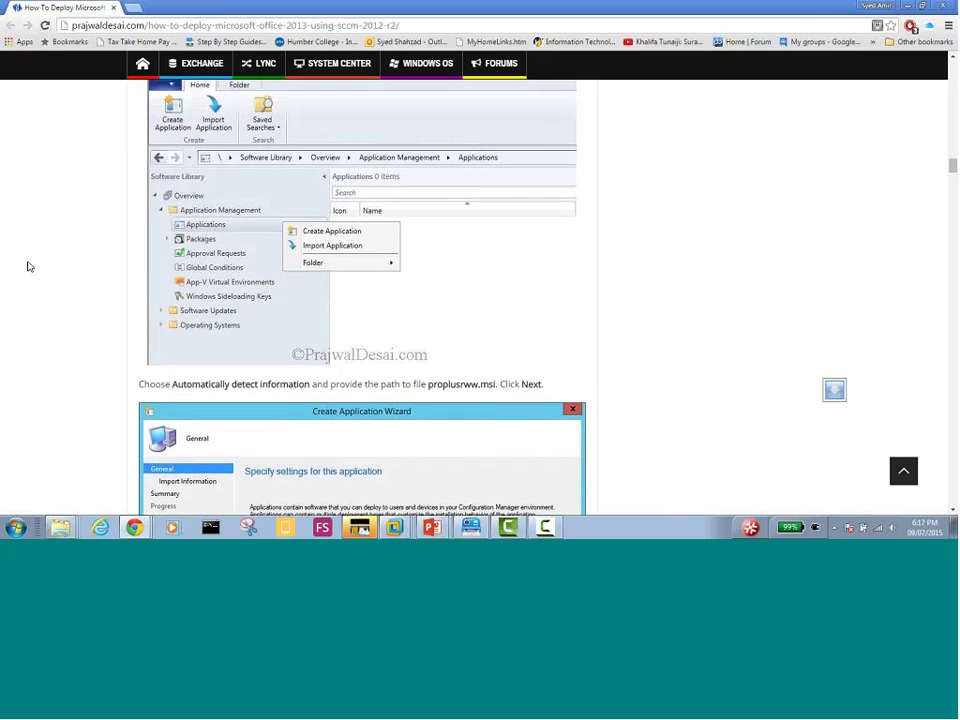
scroll(29, 266, "up", 8)
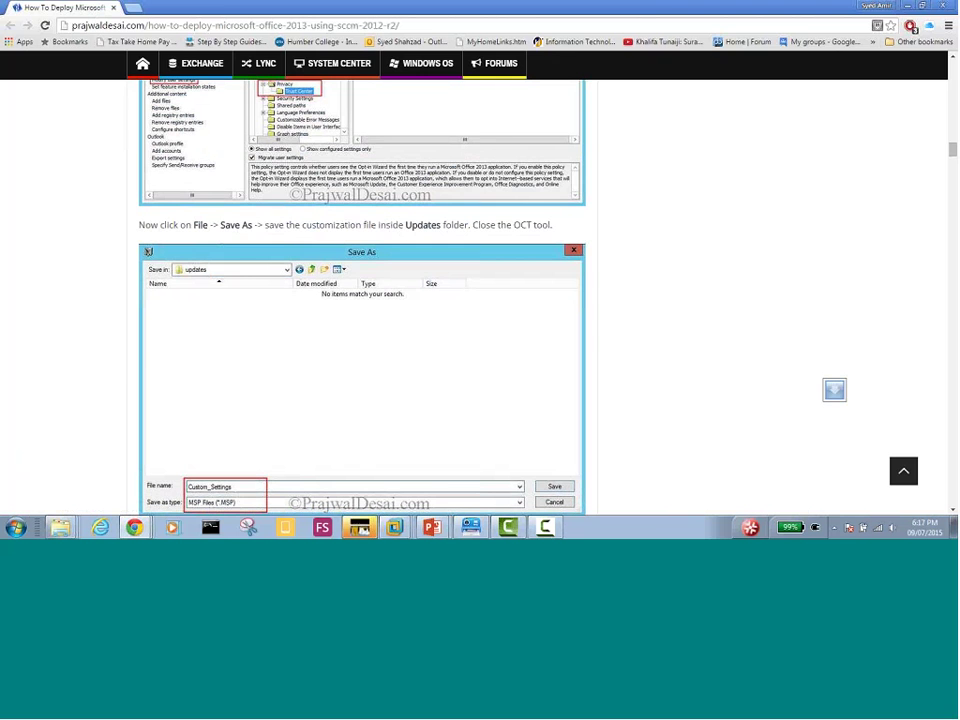
left_click_drag(37, 5, 0, 8)
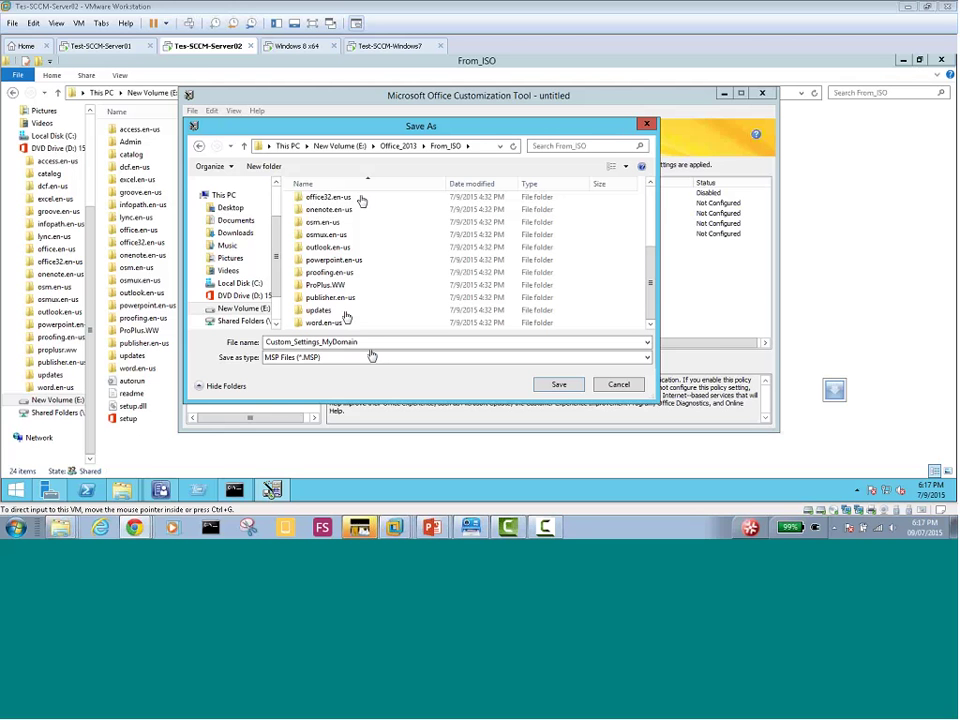
Point the Save As dialog at From_ISO\updates, keeping Custom_Settings_MyDomain as an MSP file
left_click(447, 150)
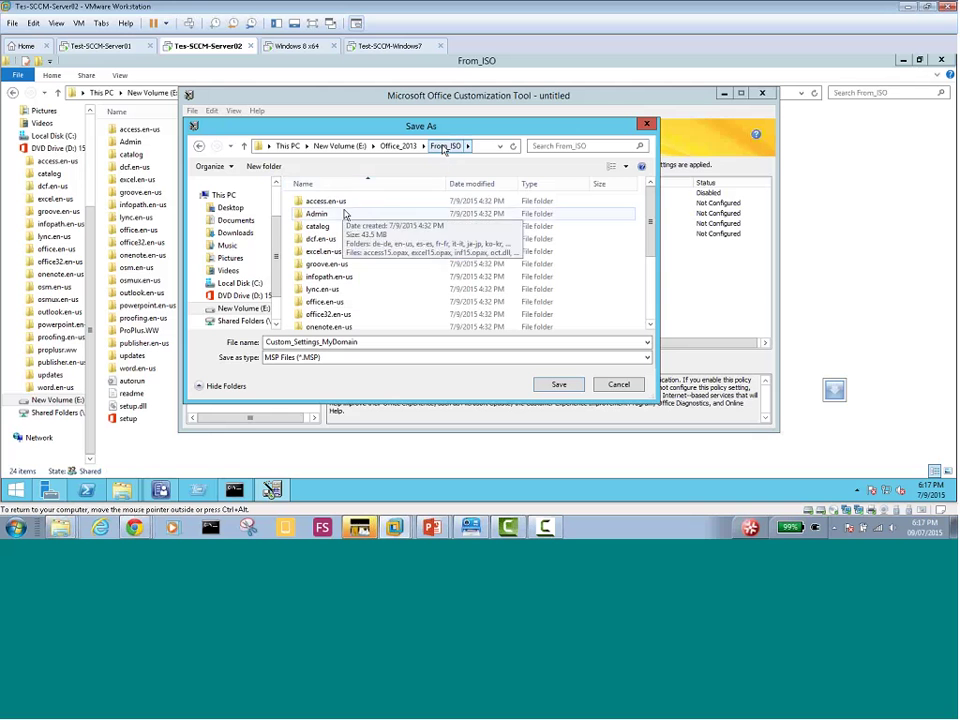
scroll(480, 210, "down", 3)
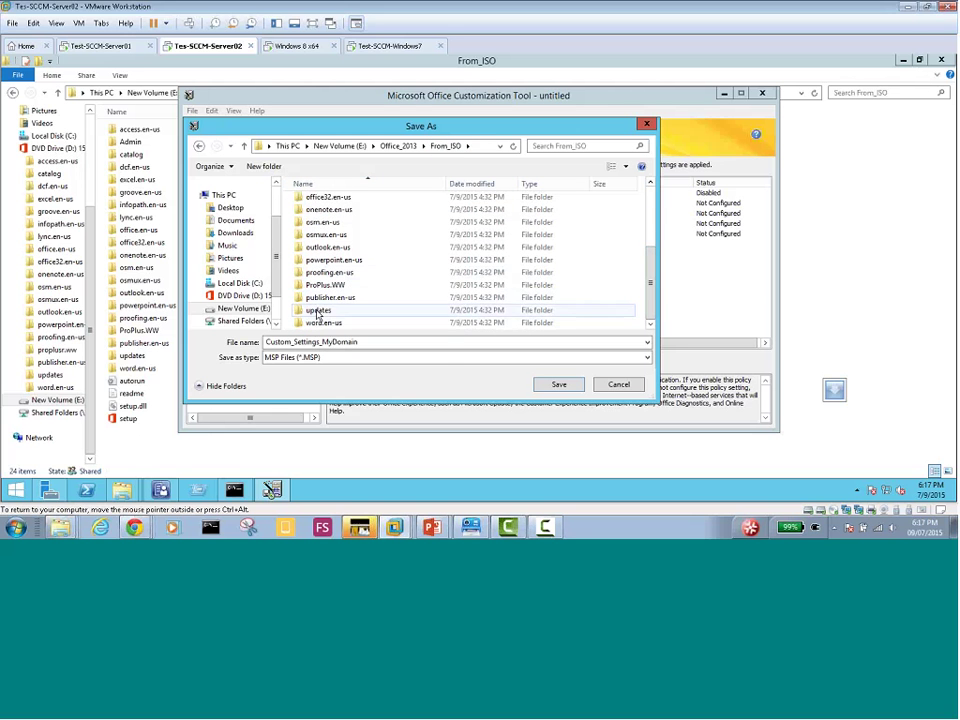
double_click(318, 310)
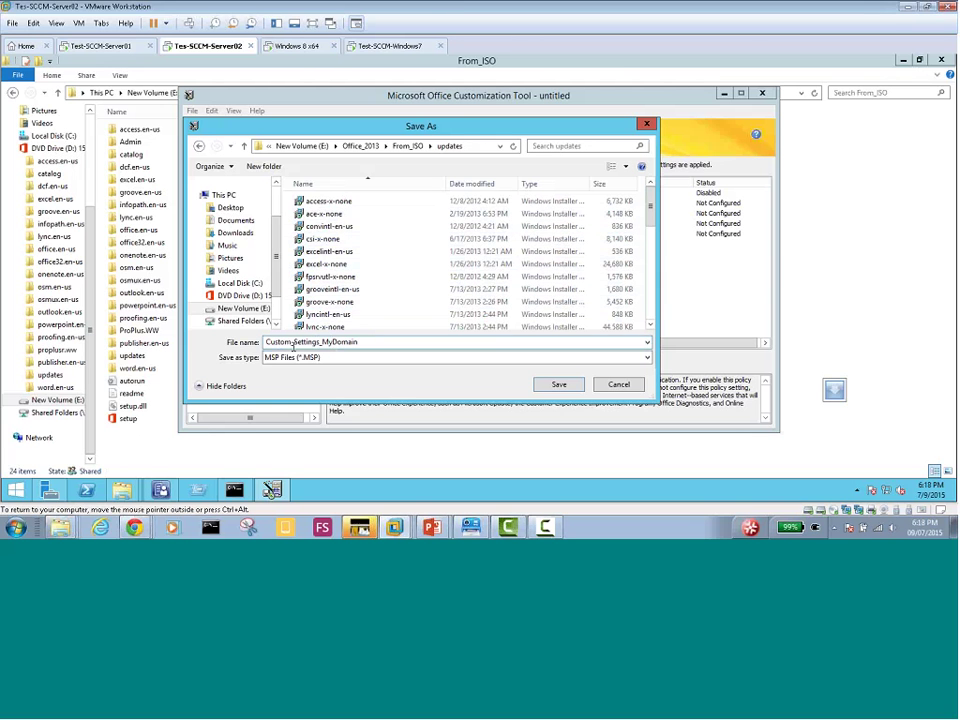
left_click(322, 356)
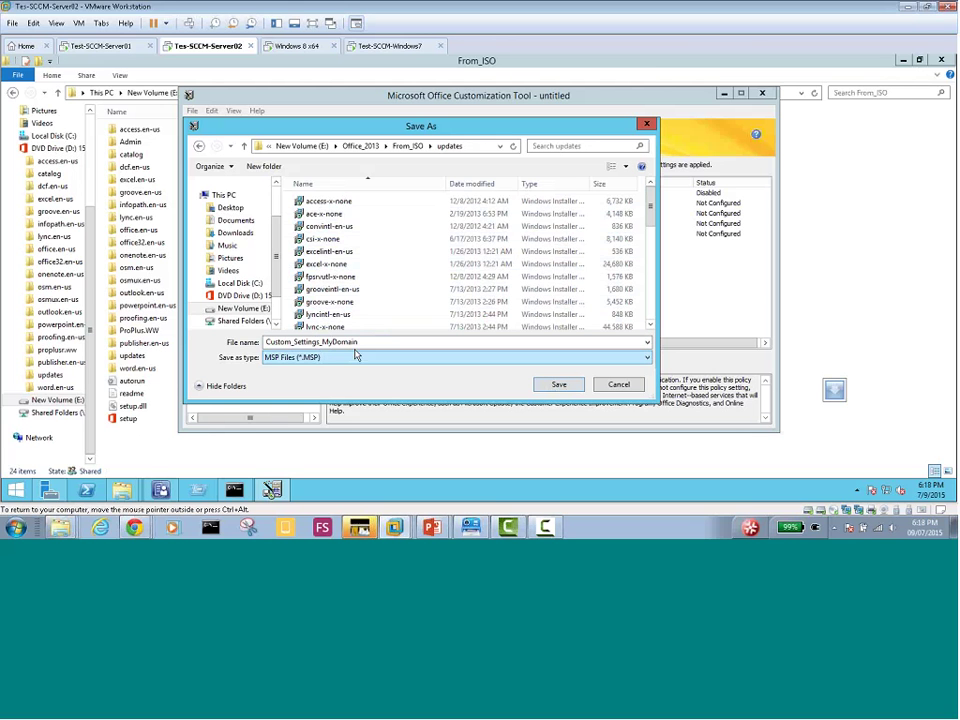
left_click(650, 258)
left_click_drag(650, 258, 650, 192)
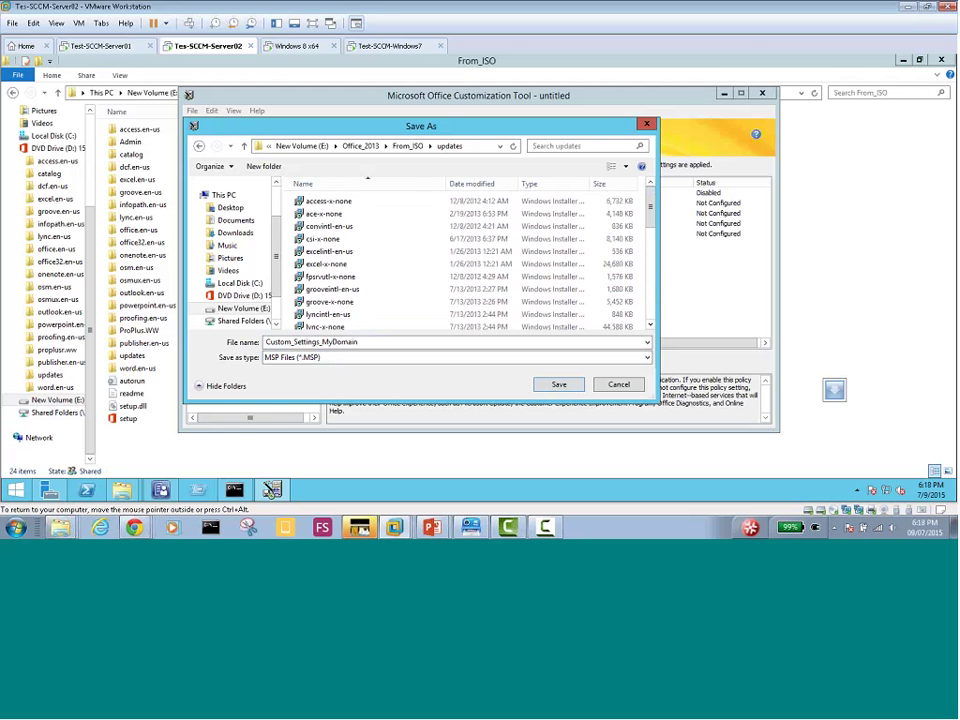
Save Custom_Settings_MyDomain, then open From_ISO\updates in Explorer with the Type column widened
left_click(559, 384)
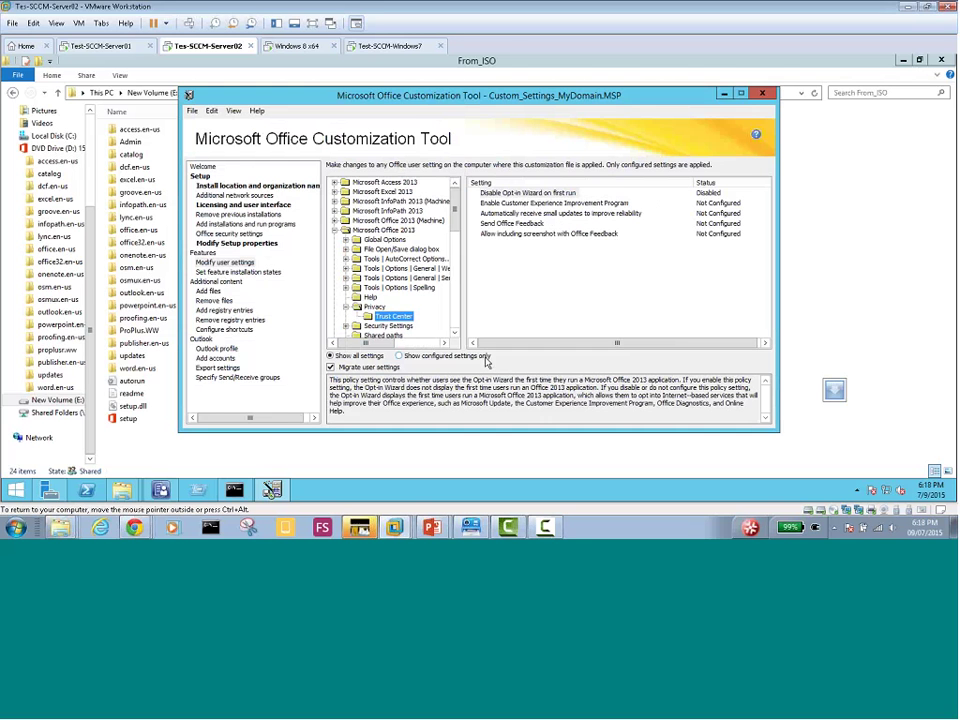
mouse_move(130, 495)
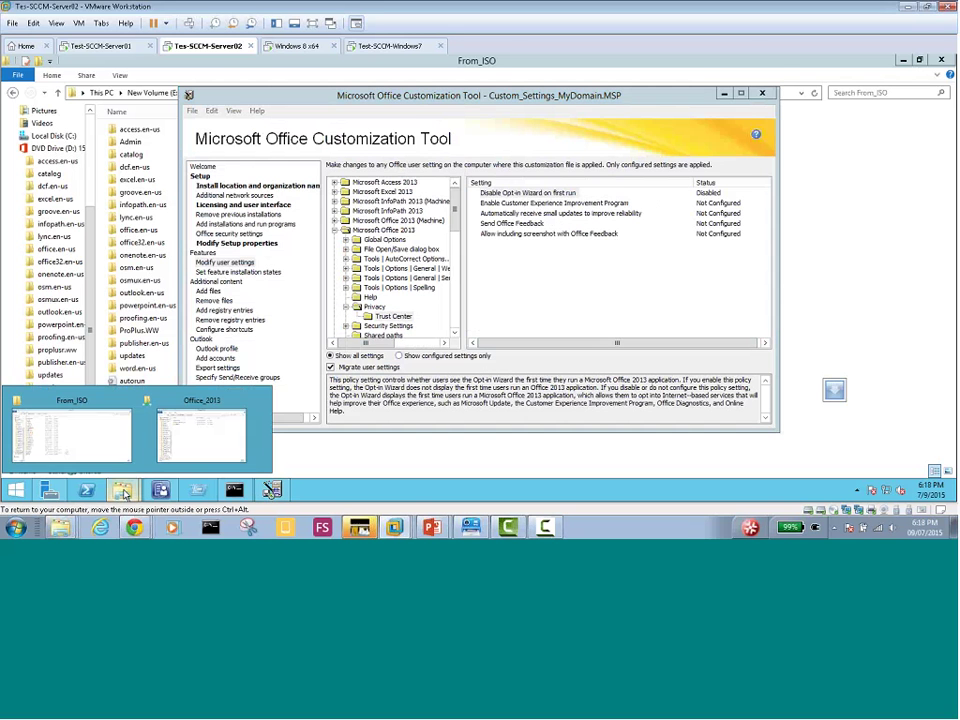
left_click(90, 404)
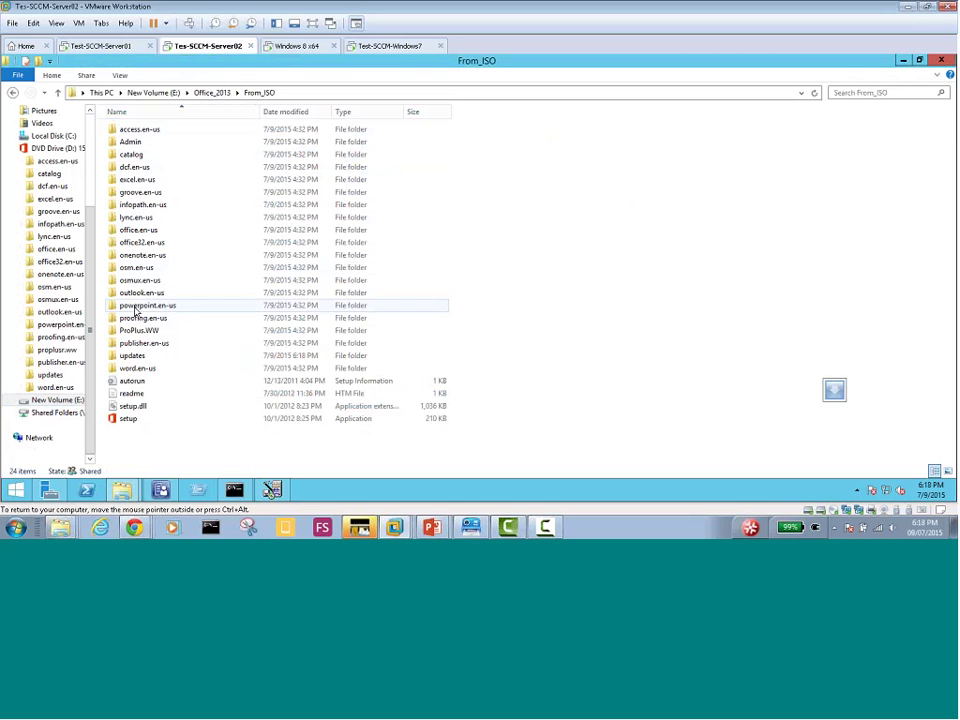
double_click(135, 357)
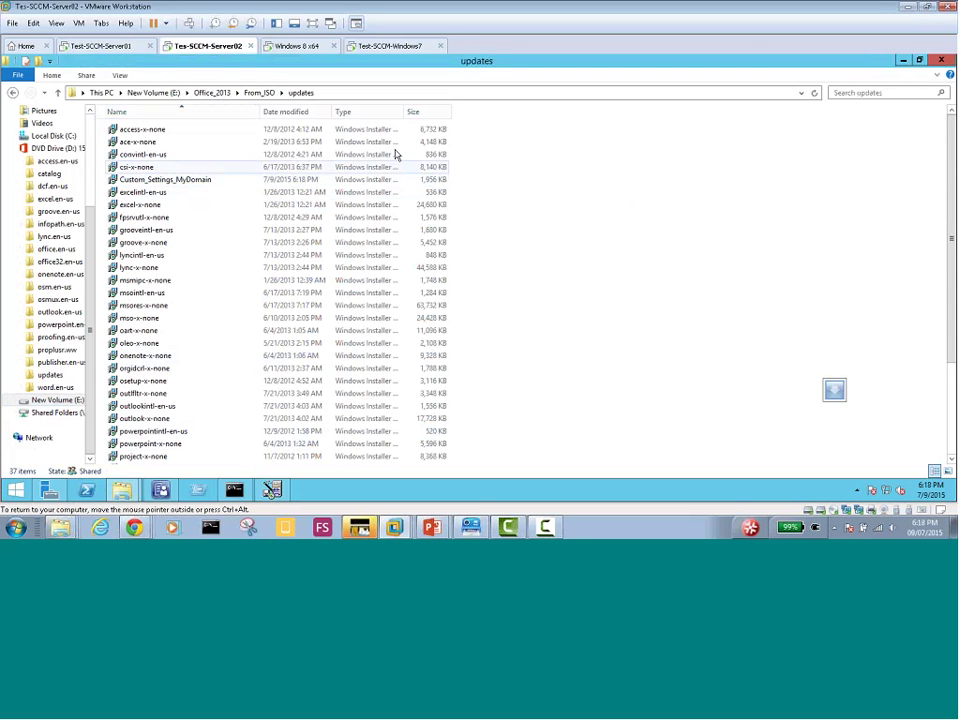
double_click(406, 111)
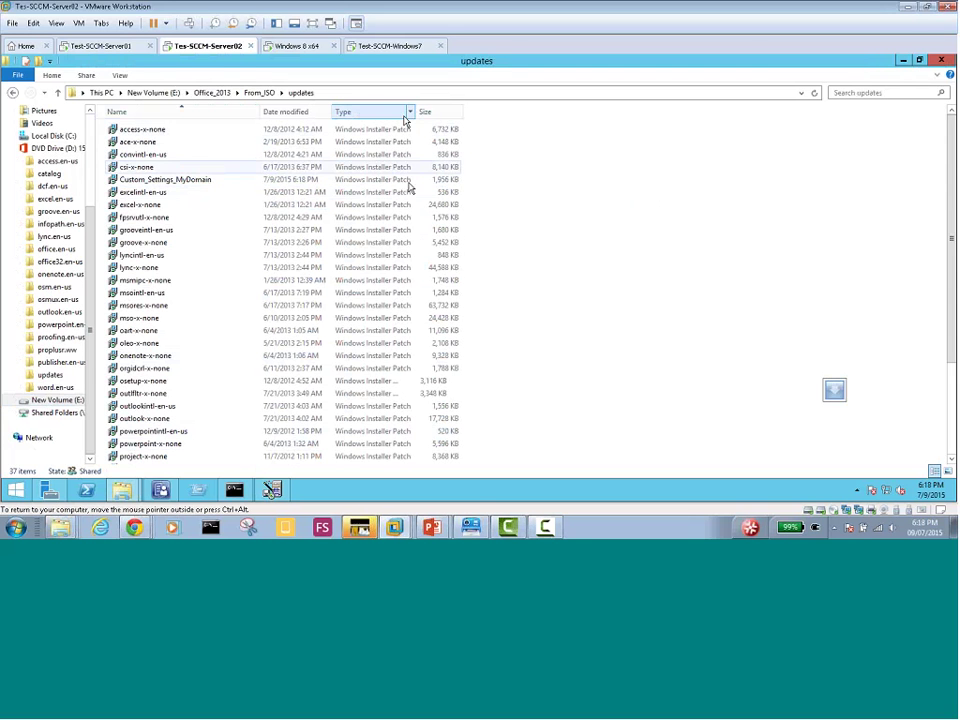
left_click(150, 181)
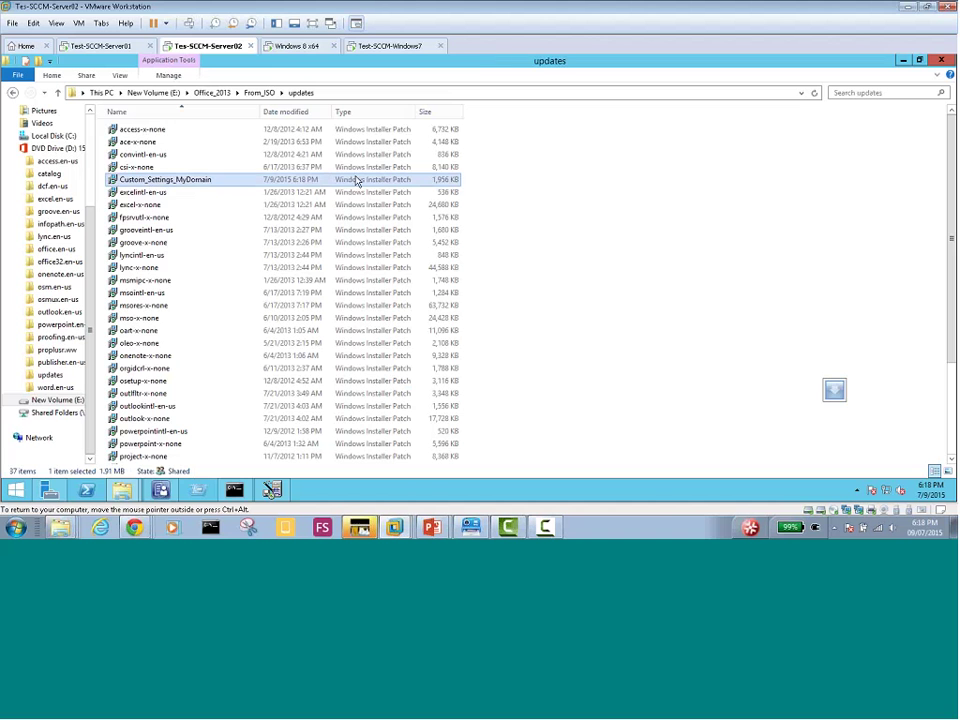
Check the access-x-none patch's properties, then reselect the Custom_Settings_MyDomain patch file
right_click(138, 130)
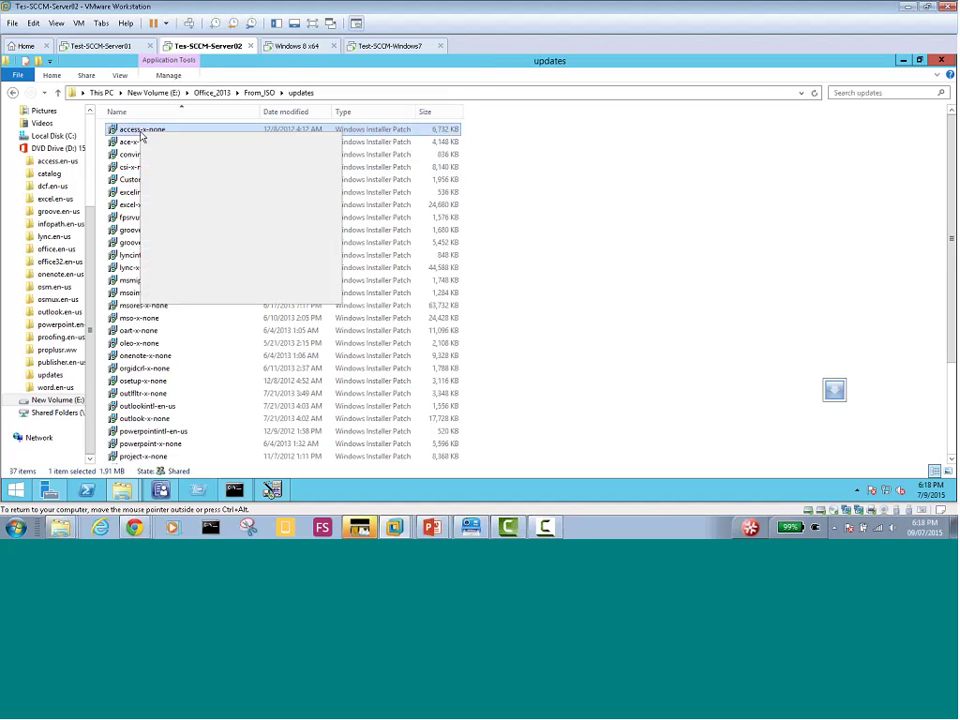
left_click(185, 295)
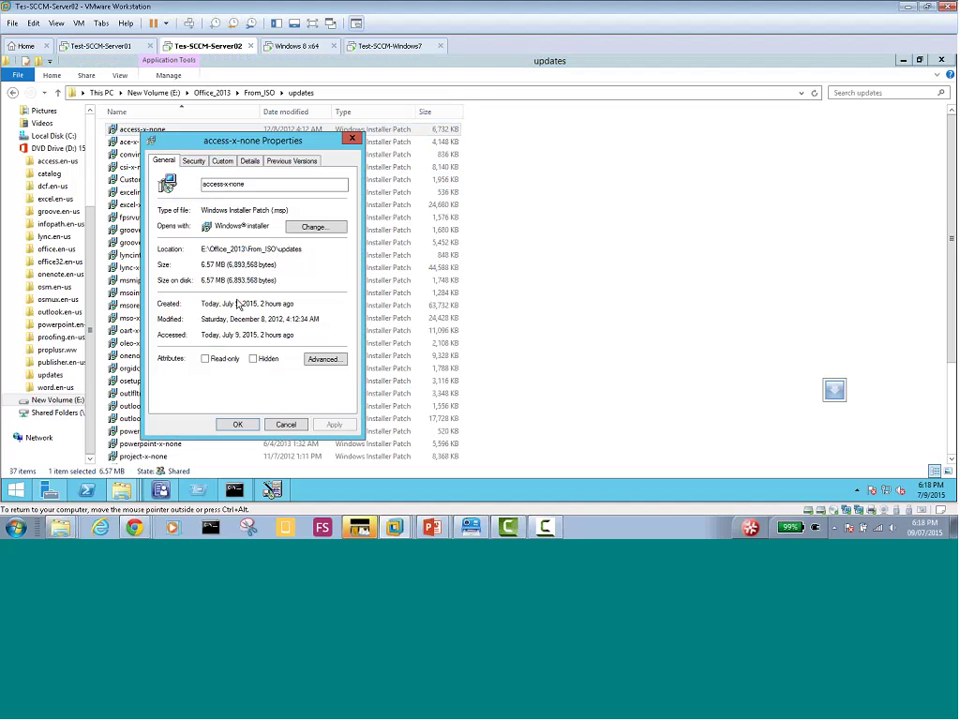
double_click(281, 211)
left_click(284, 425)
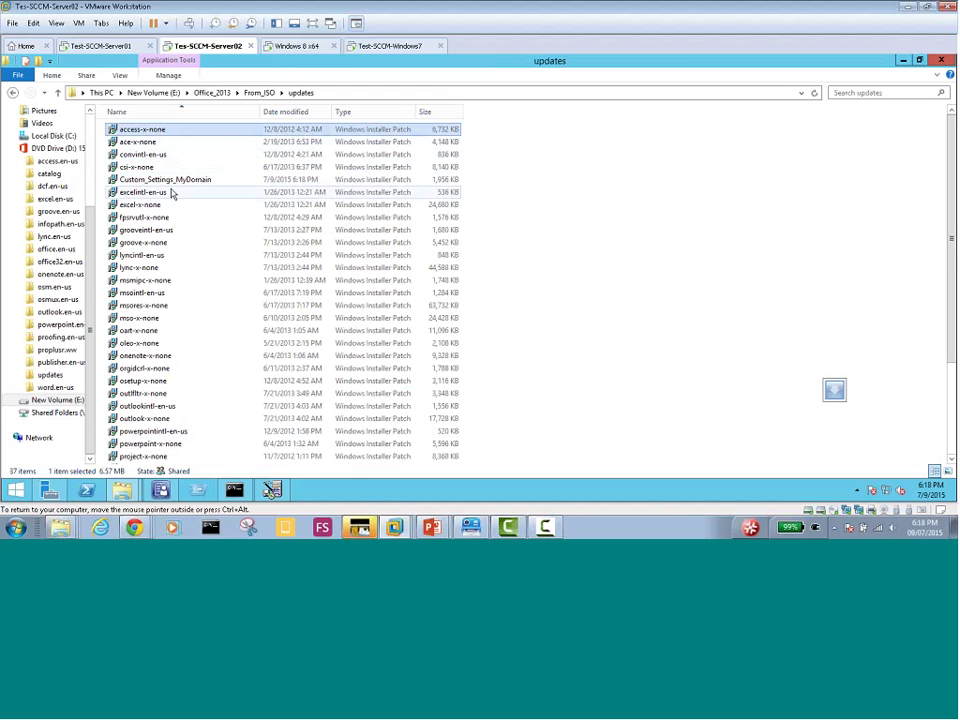
left_click(186, 182)
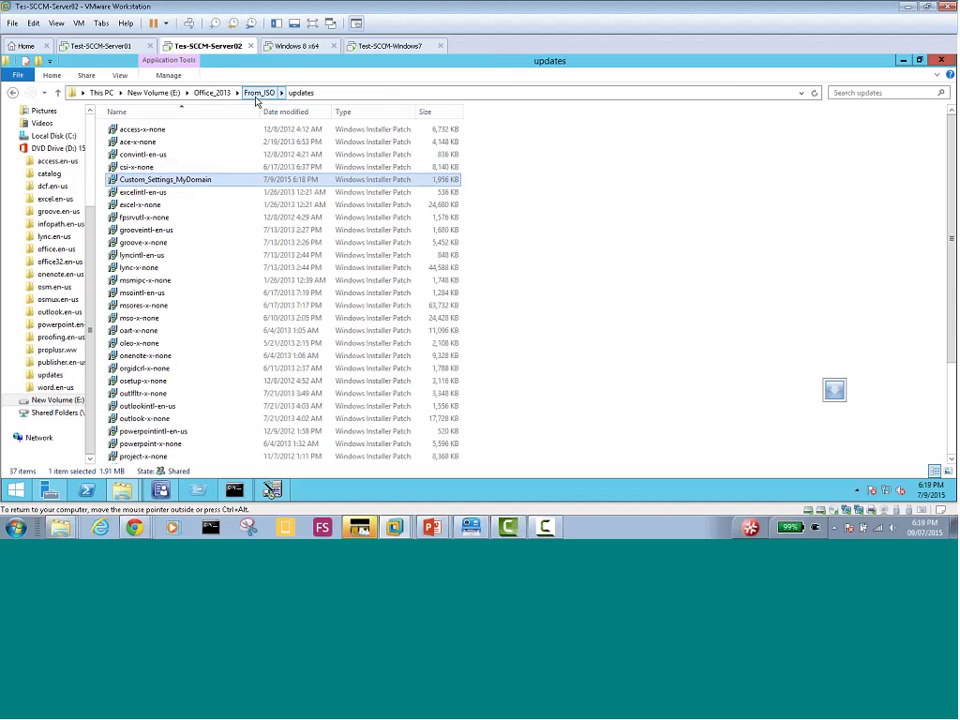
Return Explorer to From_ISO and quit the Office Customization Tool, confirming Yes
left_click(259, 92)
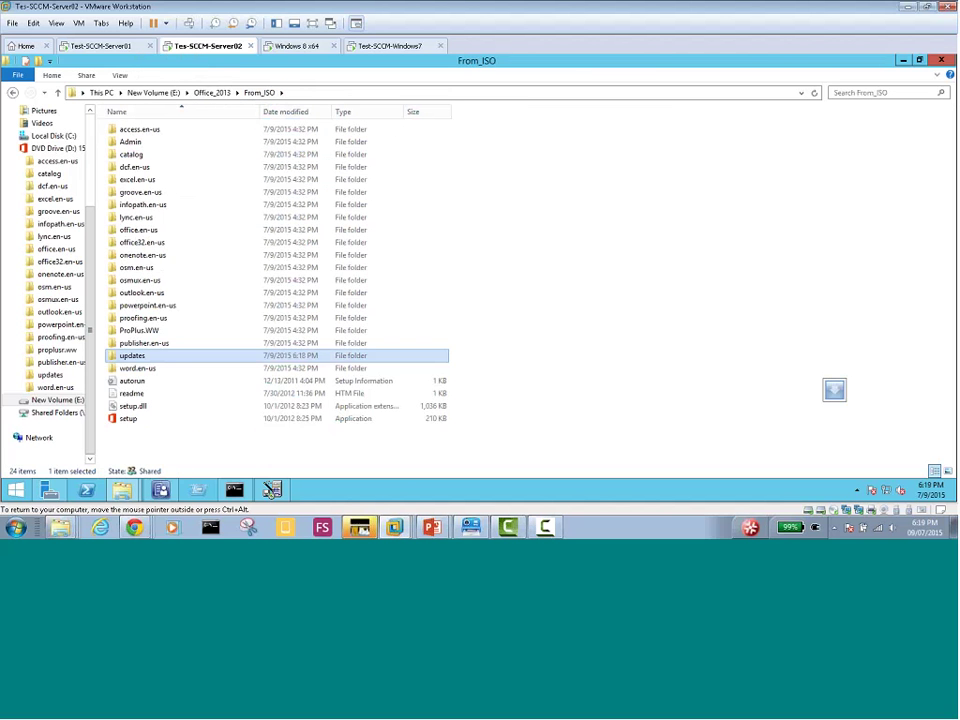
left_click(272, 489)
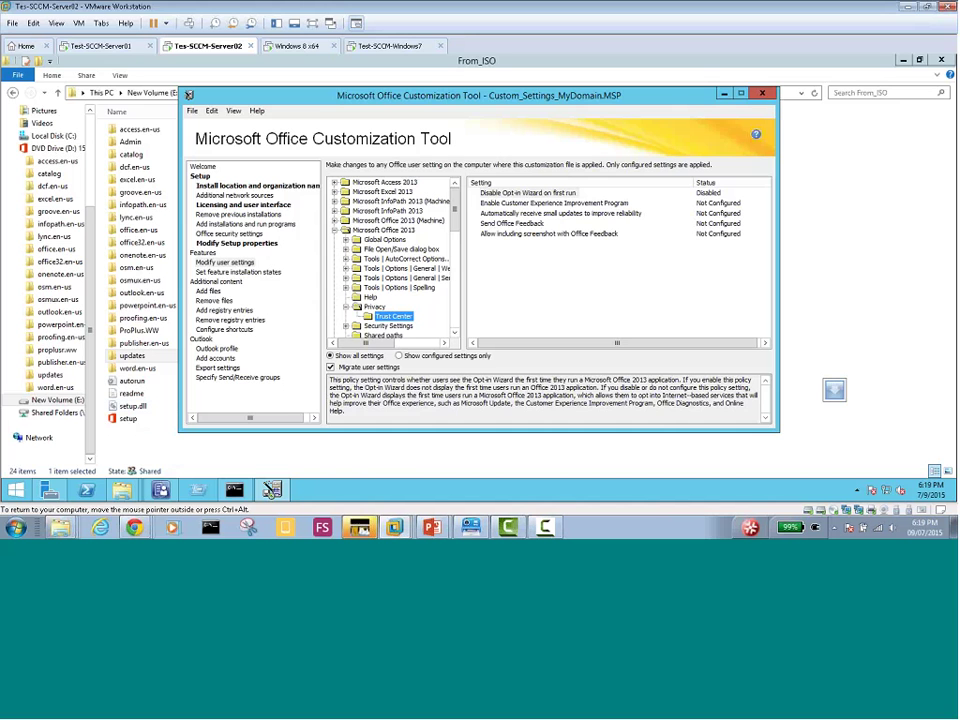
left_click(763, 95)
left_click(476, 313)
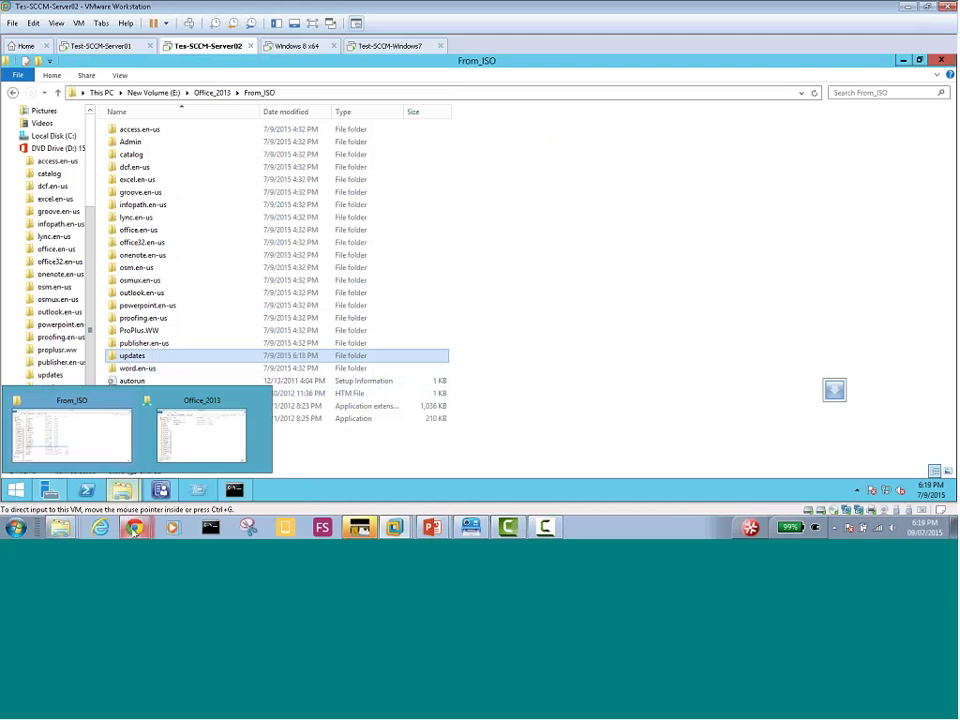
Bring up the getintopc Office 2013 Professional Plus page in Chrome and copy its URL
mouse_move(133, 526)
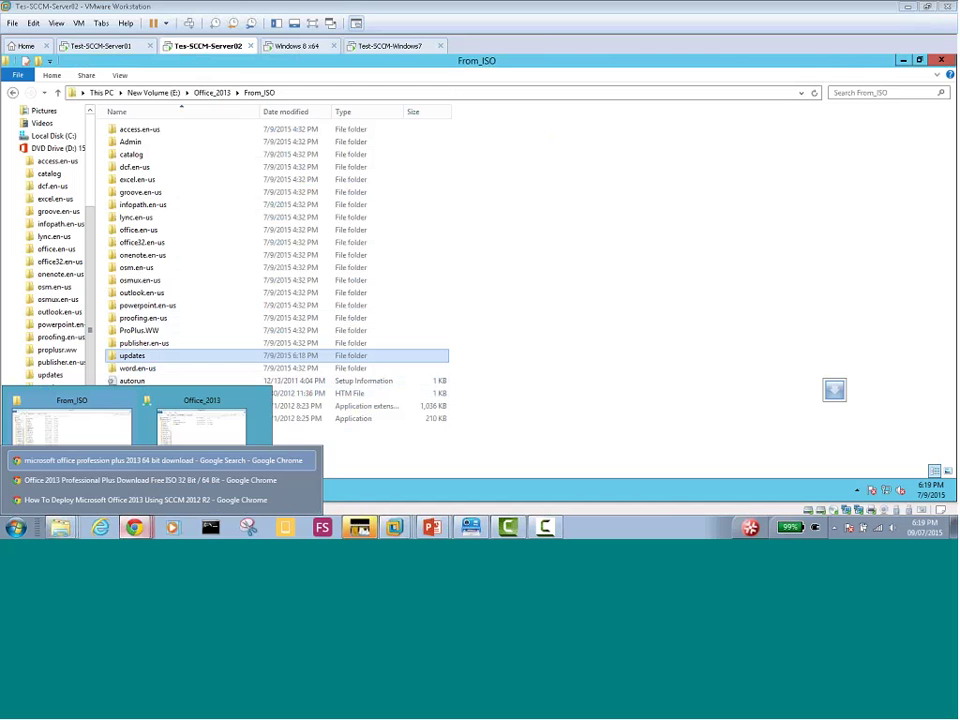
left_click(116, 487)
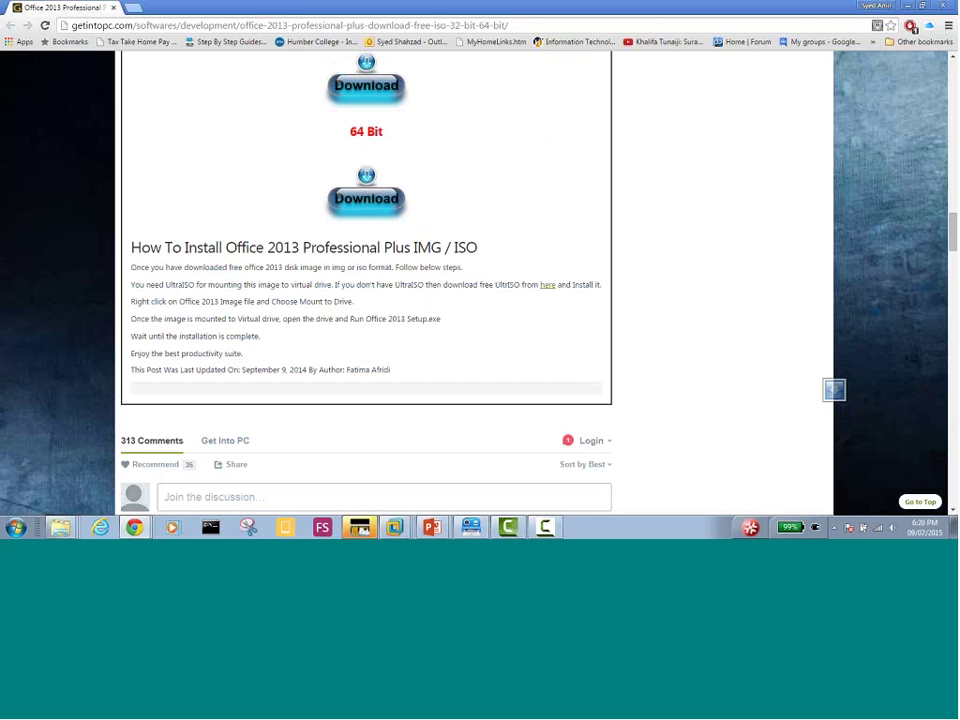
key("ctrl+l")
right_click(497, 26)
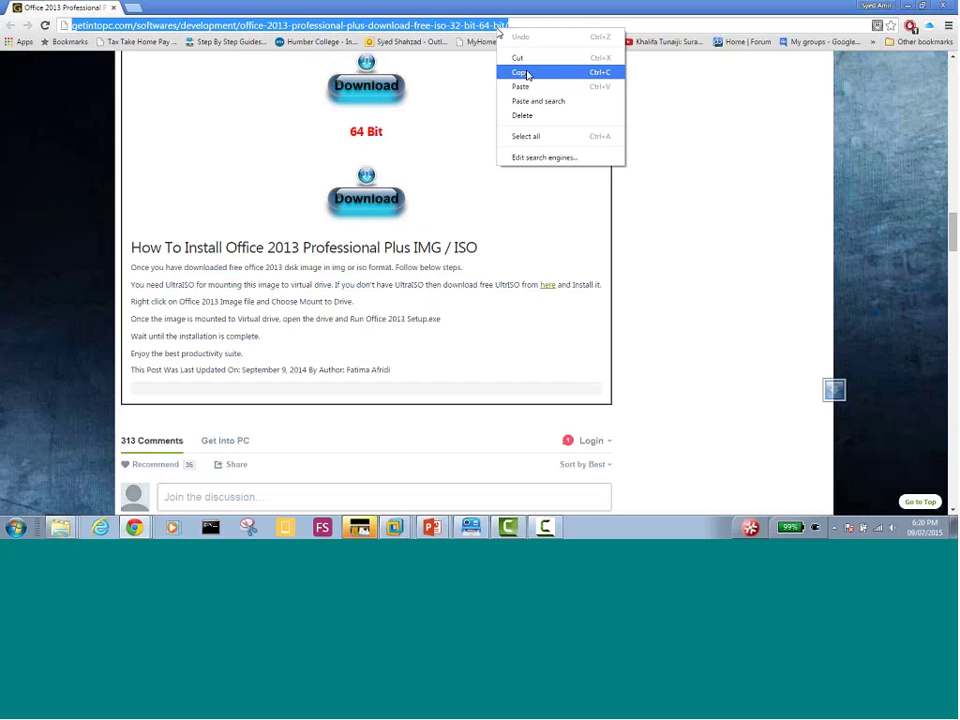
left_click(519, 72)
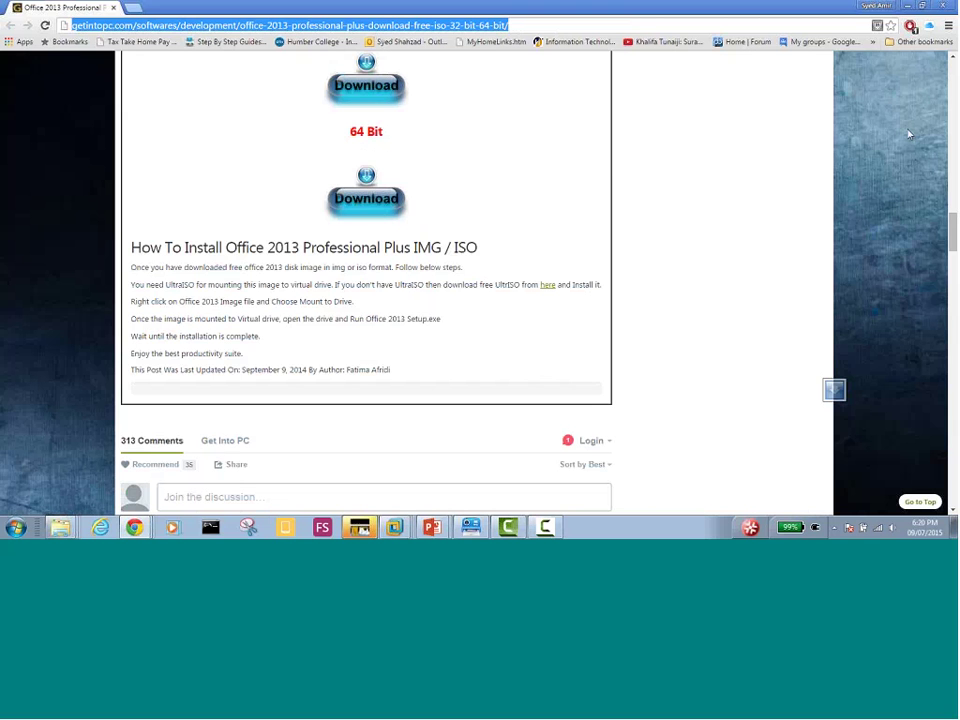
key("alt+Tab")
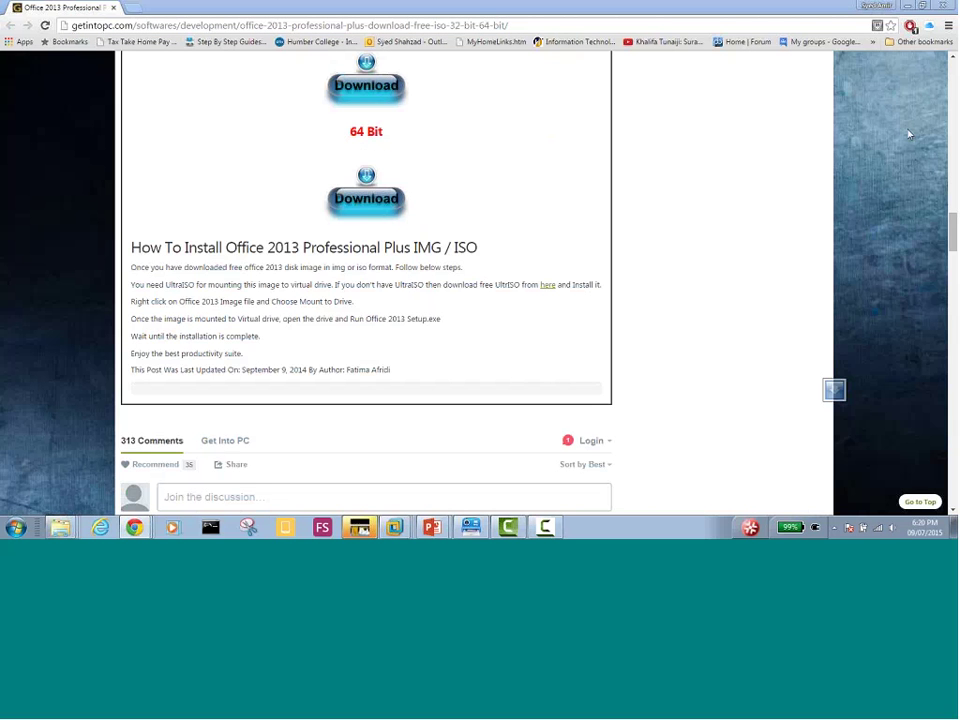
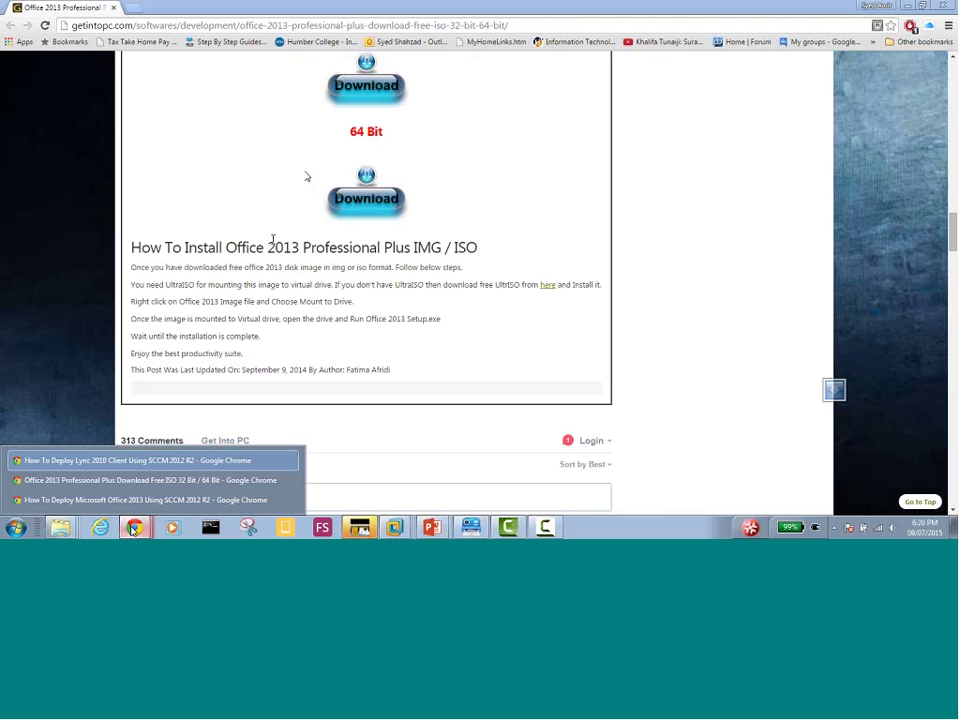
Leave Chrome's Office 2013 download page and return to the virtual machine's From_ISO folder
key("ctrl+l")
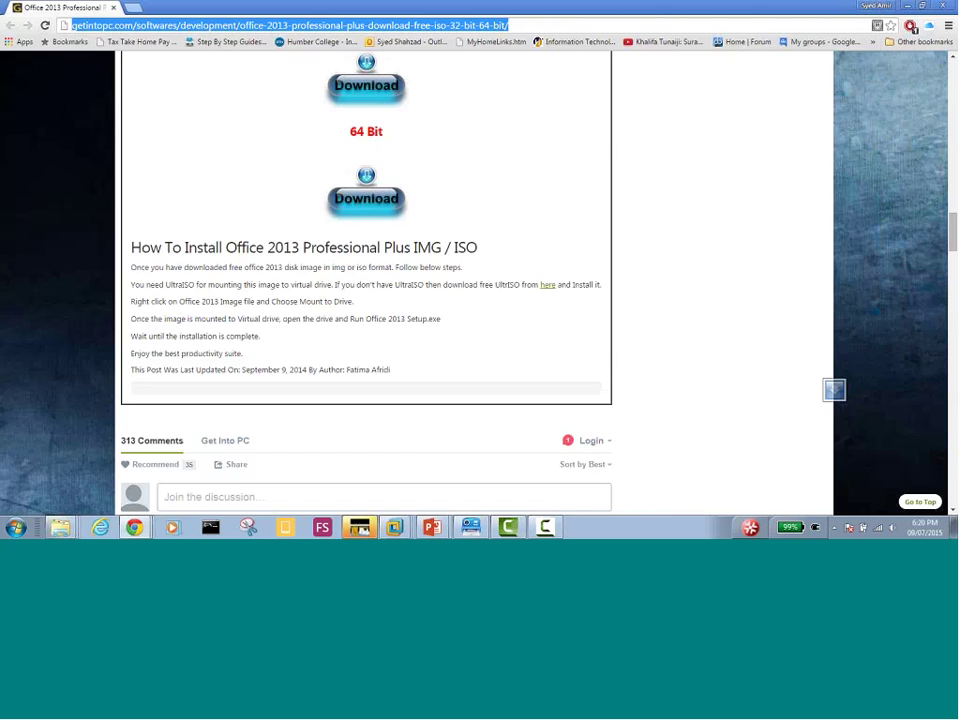
key("alt+Tab")
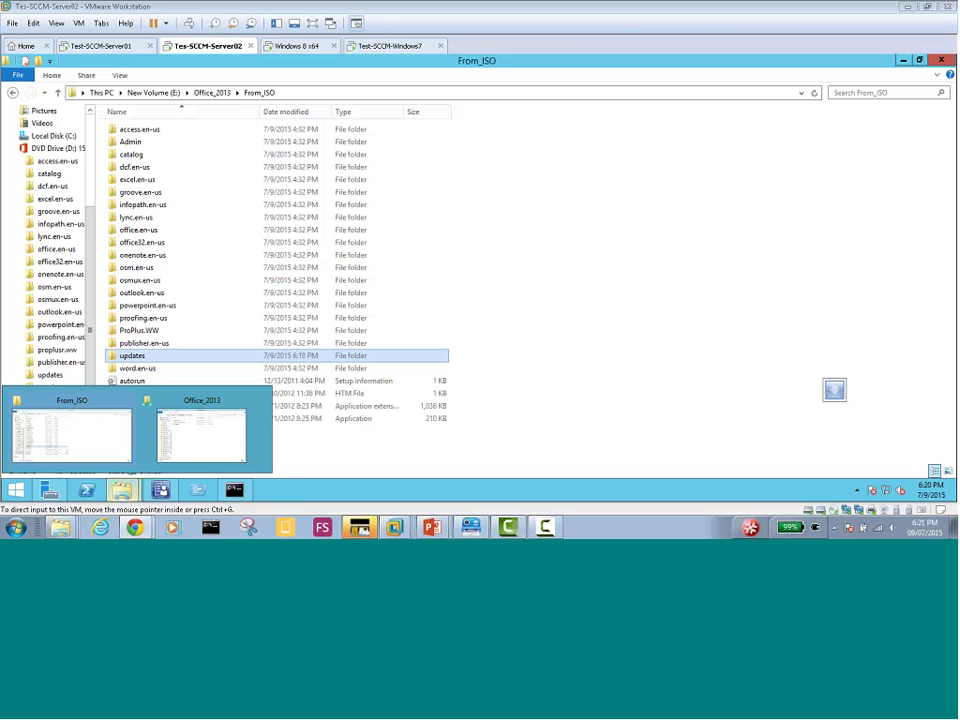
Open the From_ISO updates folder to list its 37 Office patch files, including Custom_Settings_MyDomain
mouse_move(134, 526)
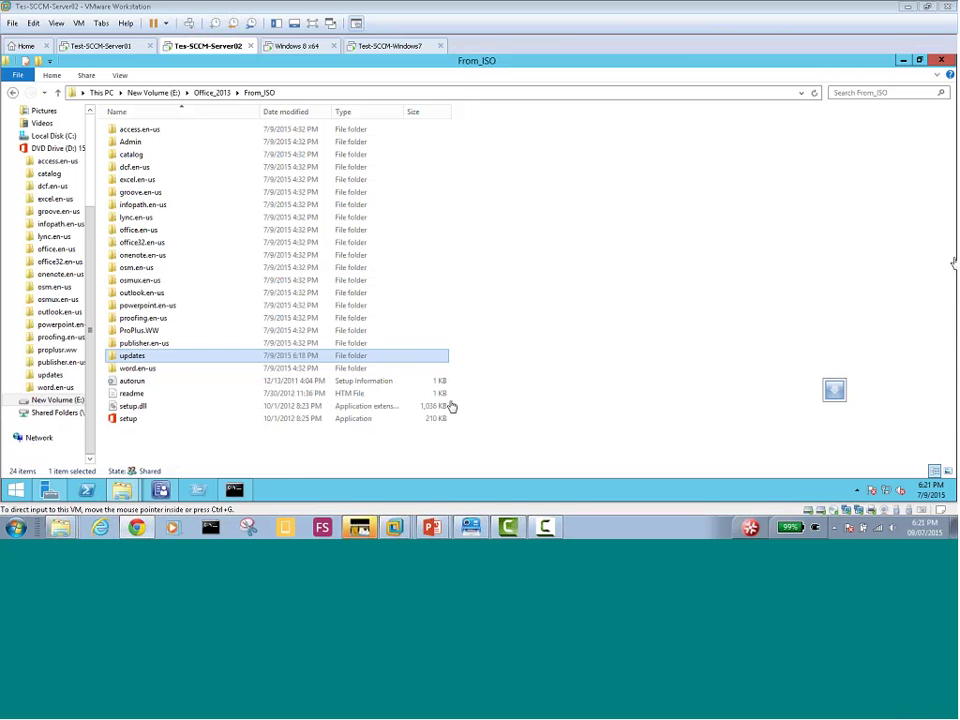
left_click(131, 360)
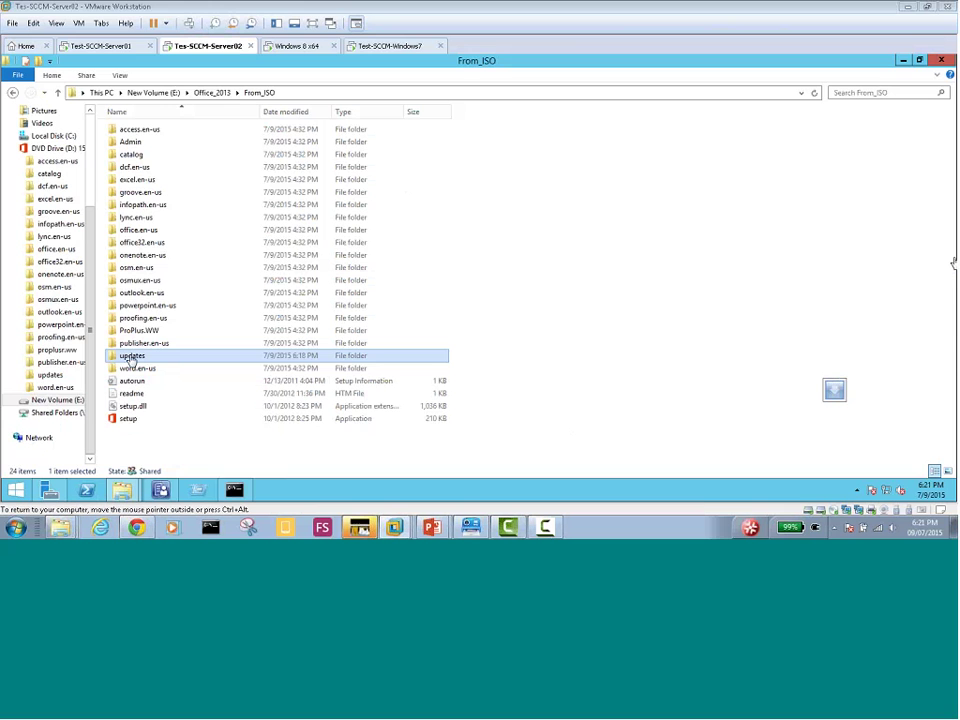
double_click(131, 360)
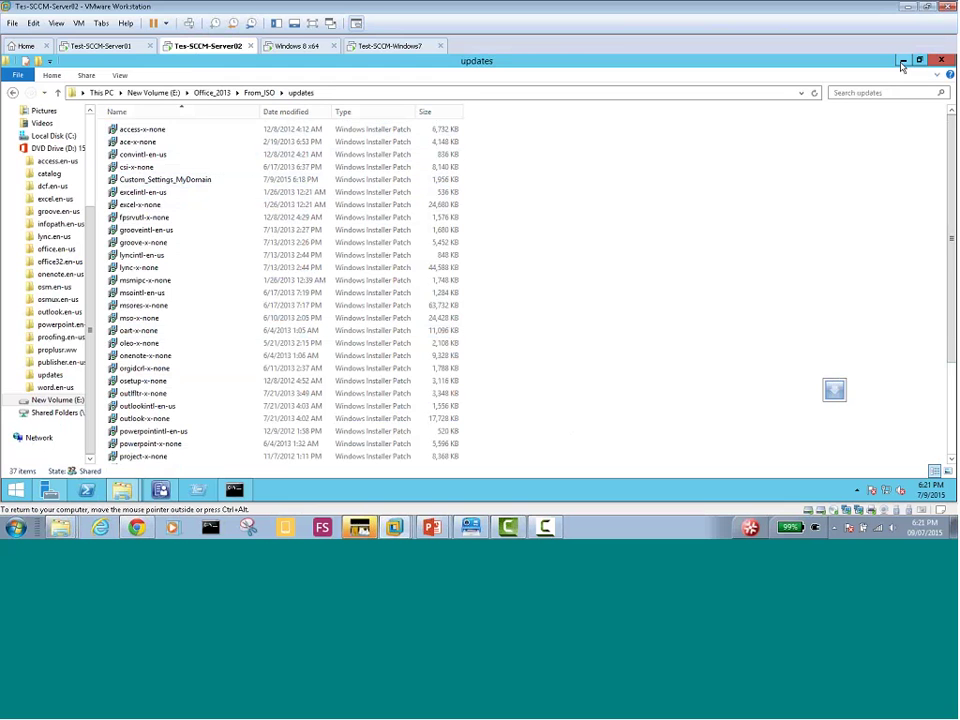
Minimize Explorer and switch Configuration Manager to the Software Library, showing the empty Applications node
left_click(902, 62)
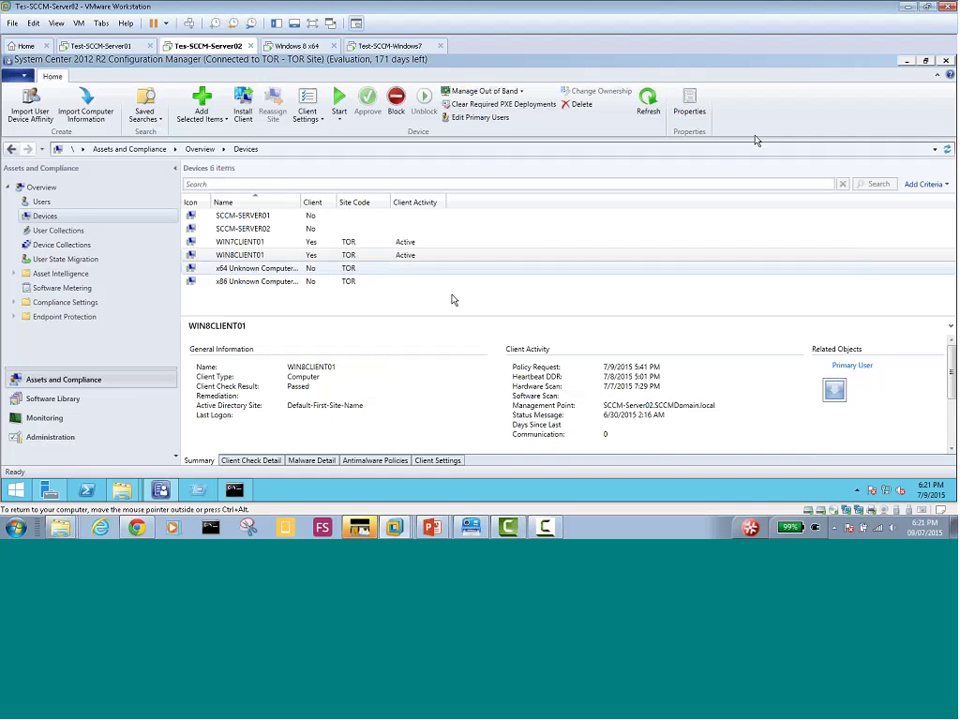
left_click(59, 443)
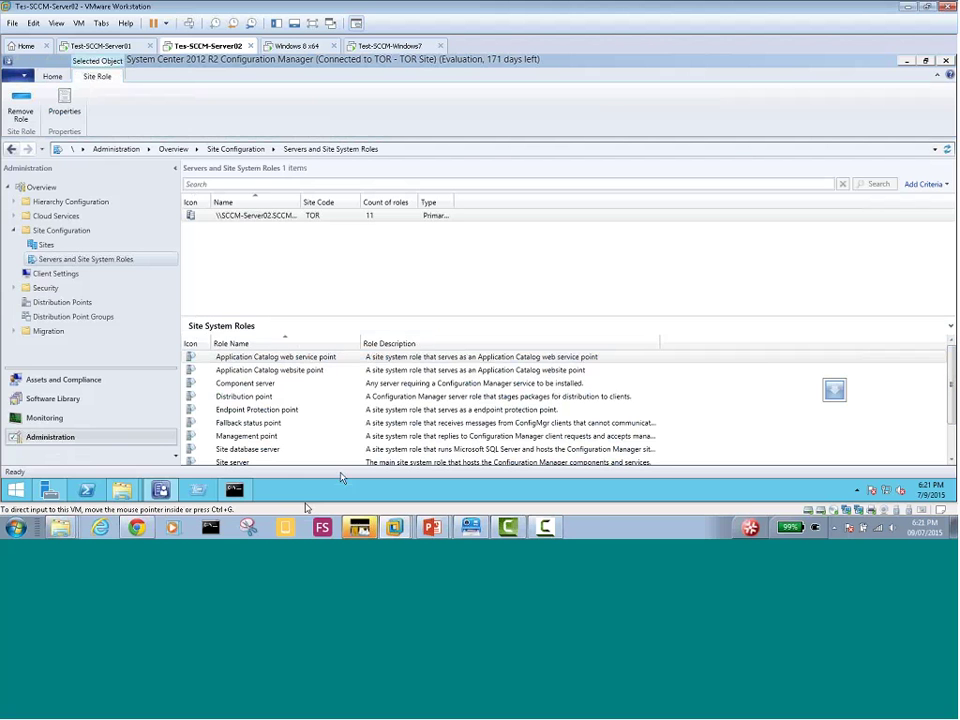
left_click(76, 401)
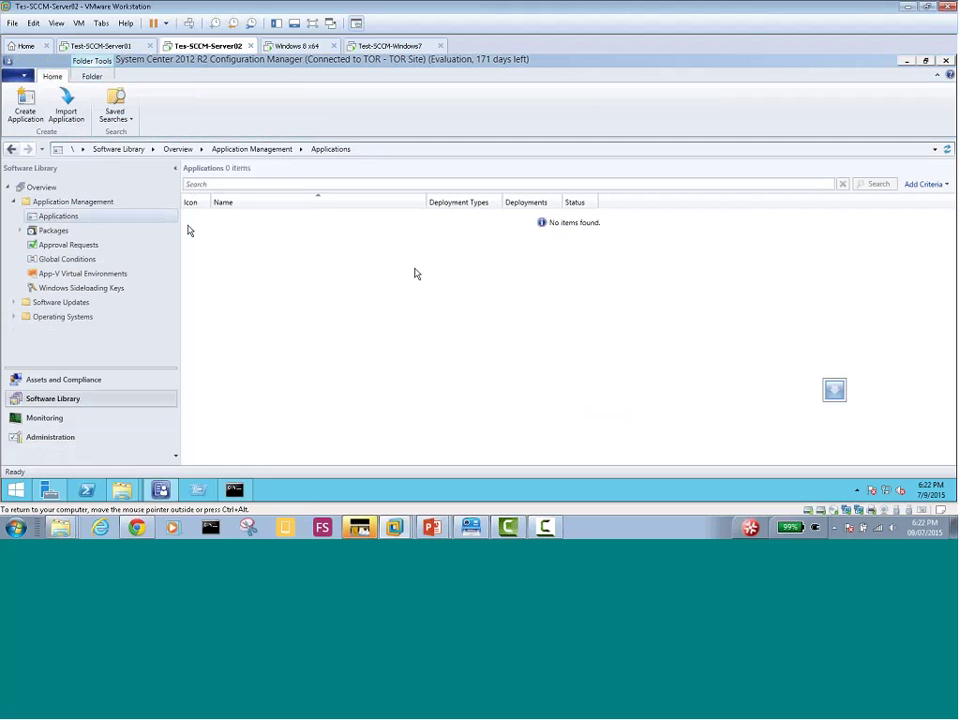
key("ctrl+alt")
Start Create Application from the Applications node and bring the Create Application Wizard to the front
right_click(70, 222)
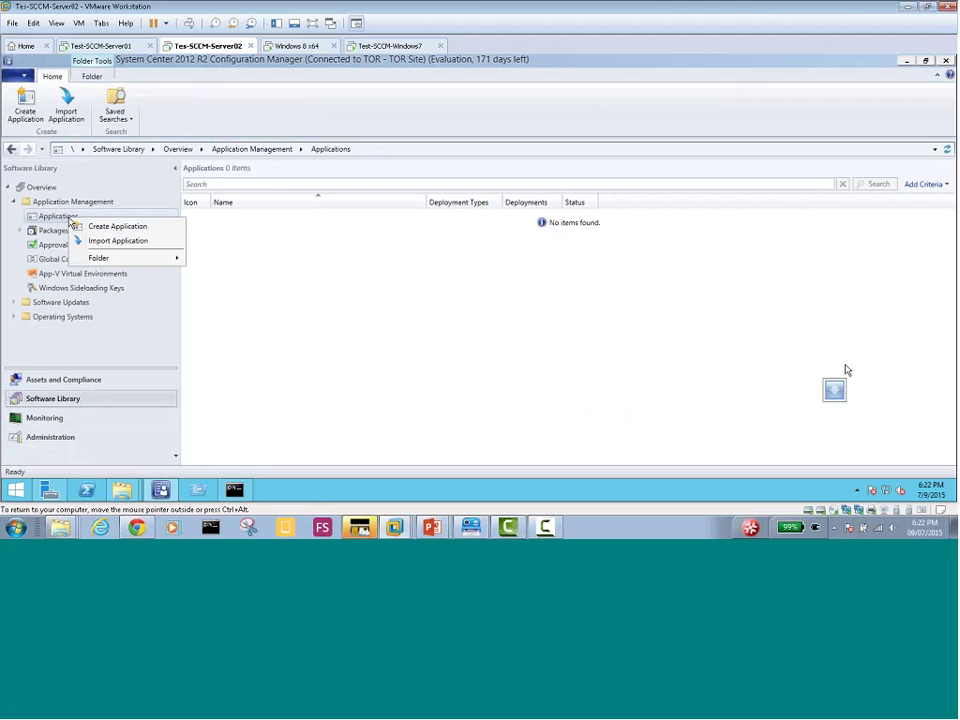
left_click(138, 230)
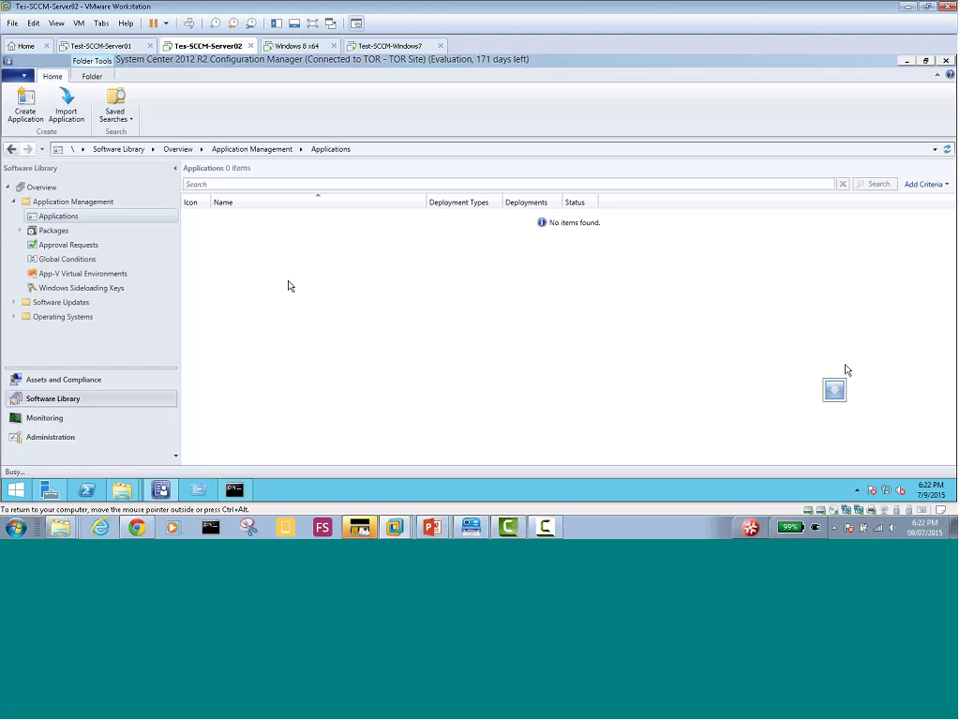
right_click(70, 220)
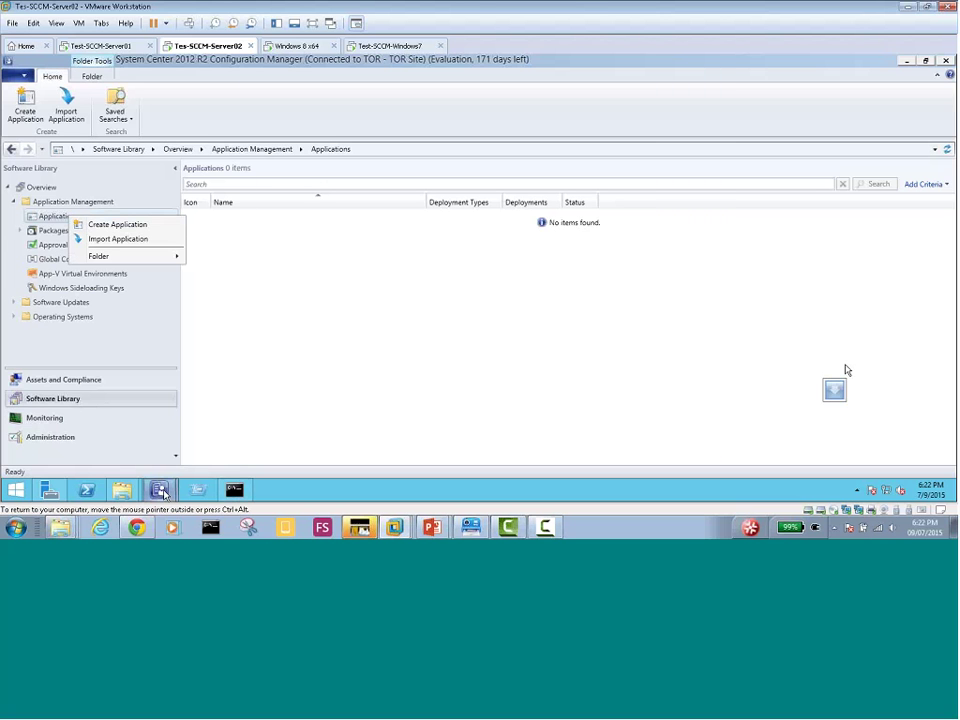
mouse_move(163, 492)
left_click(199, 447)
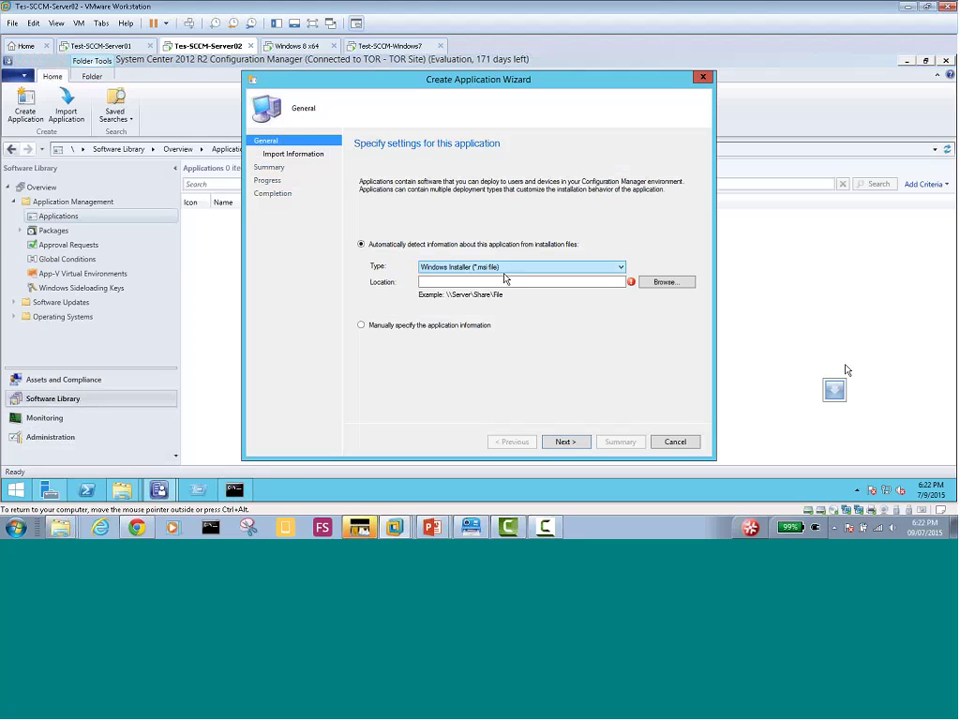
Open the Browse file dialog for the wizard's Windows Installer location field
left_click(555, 282)
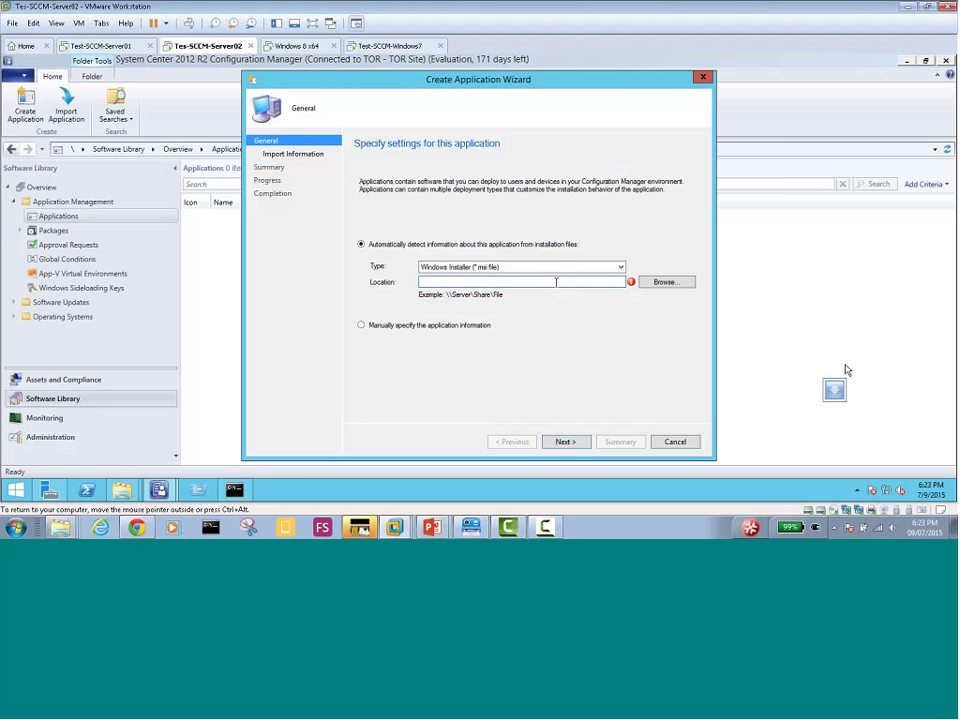
left_click(665, 283)
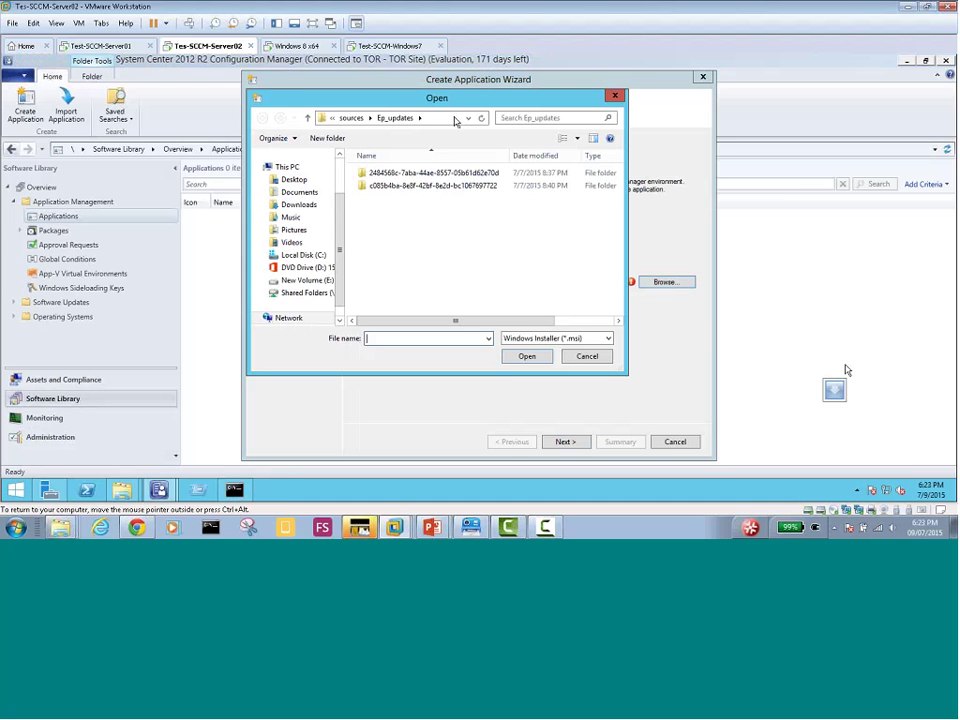
Point the Open dialog at SCCM-SERVER02 and enter its Office_2013\From_ISO folder
left_click(455, 120)
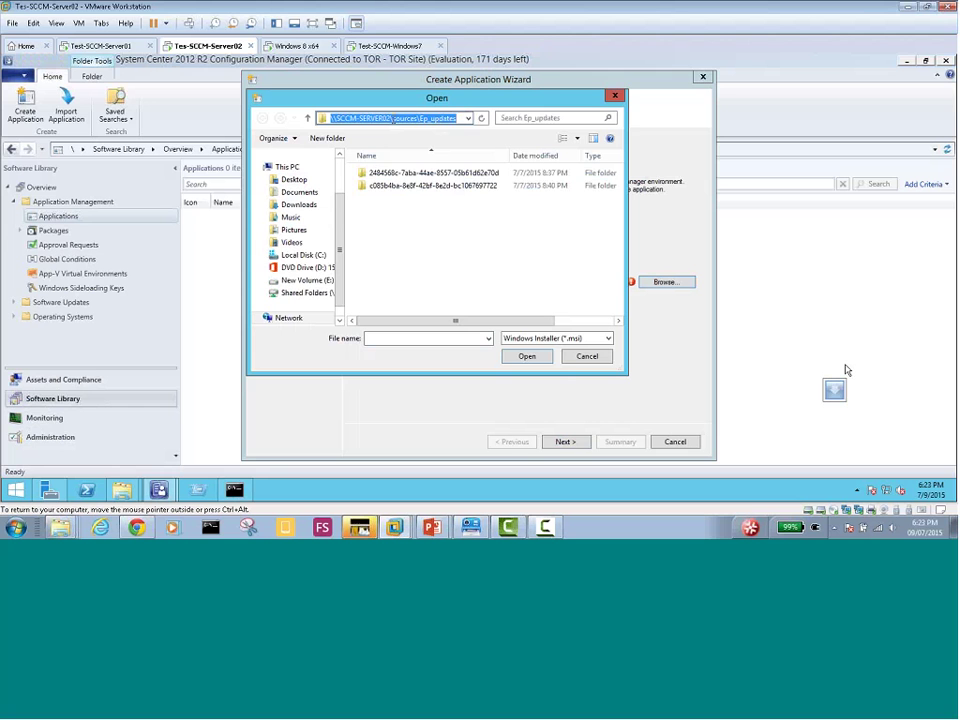
left_click(393, 118)
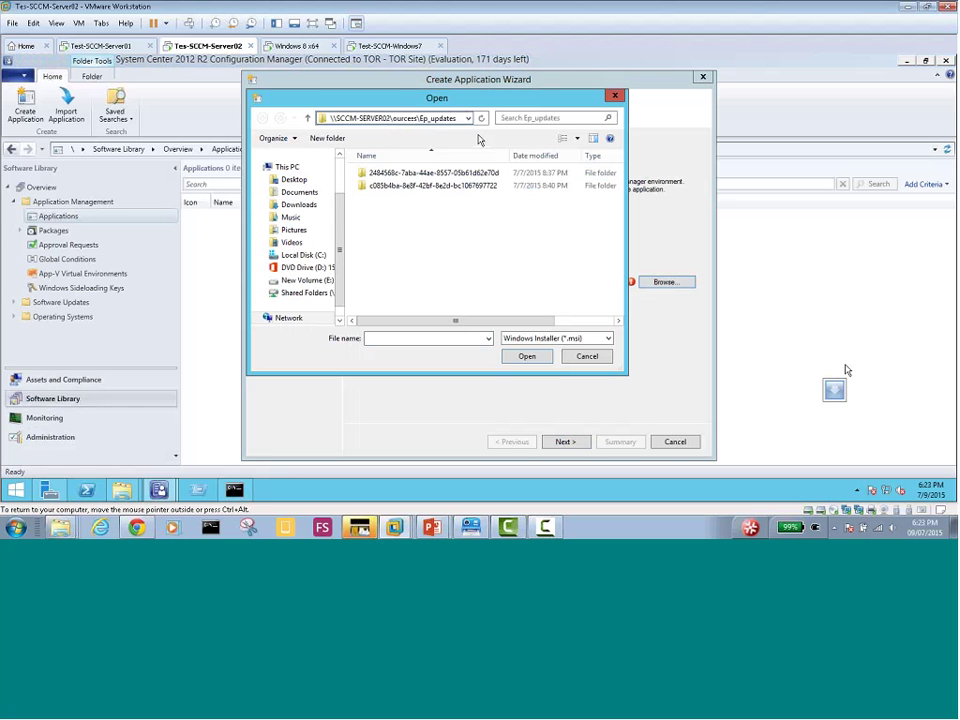
key("shift+End")
key("Delete")
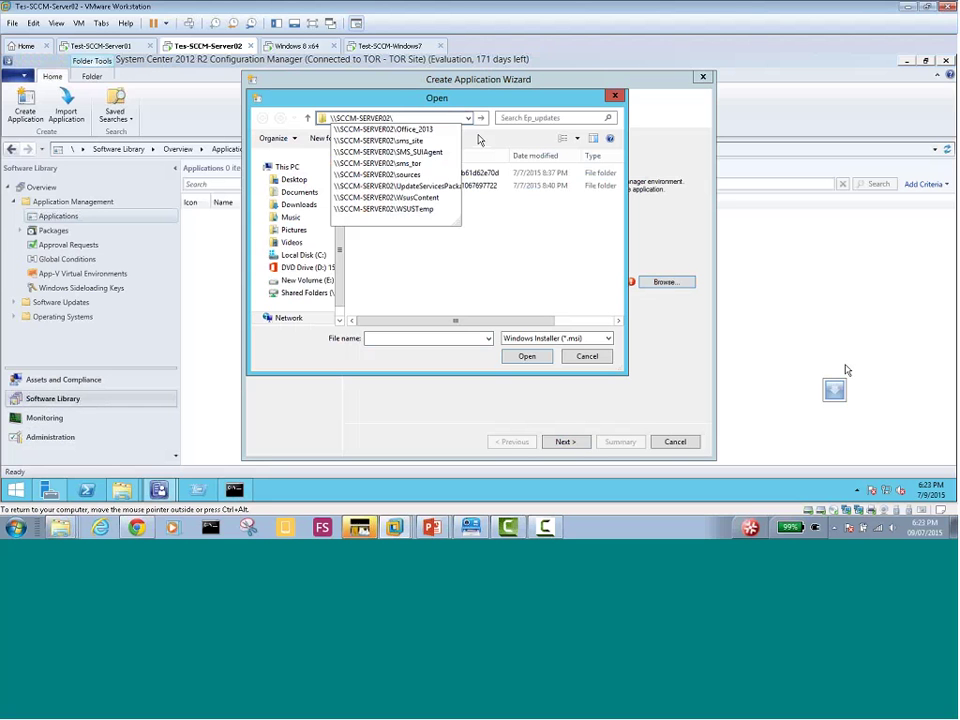
key("BackSpace")
key("Return")
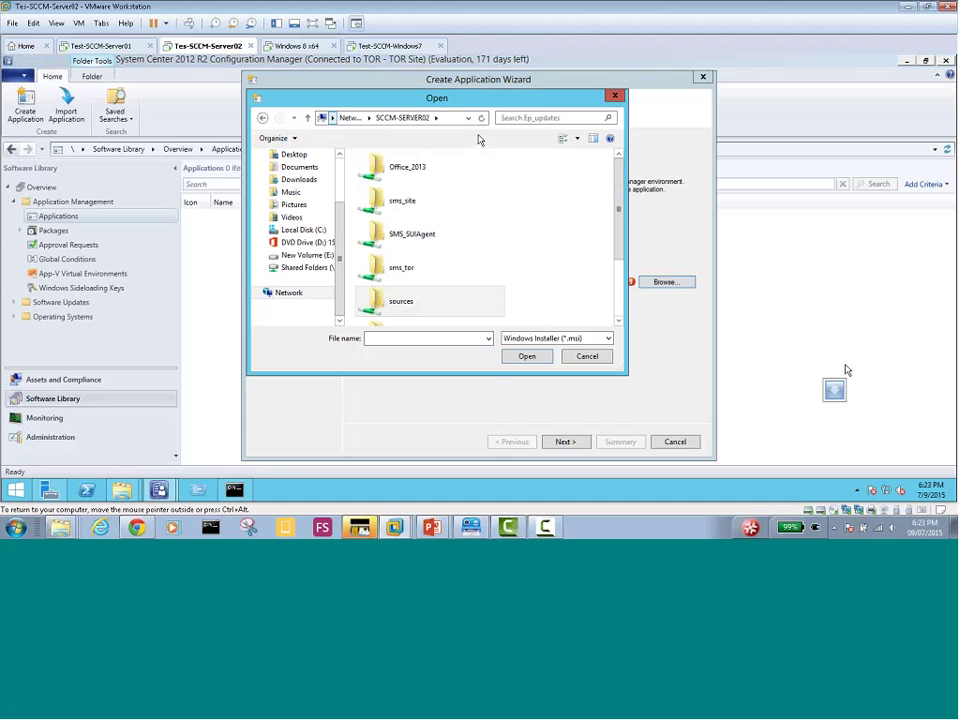
double_click(388, 169)
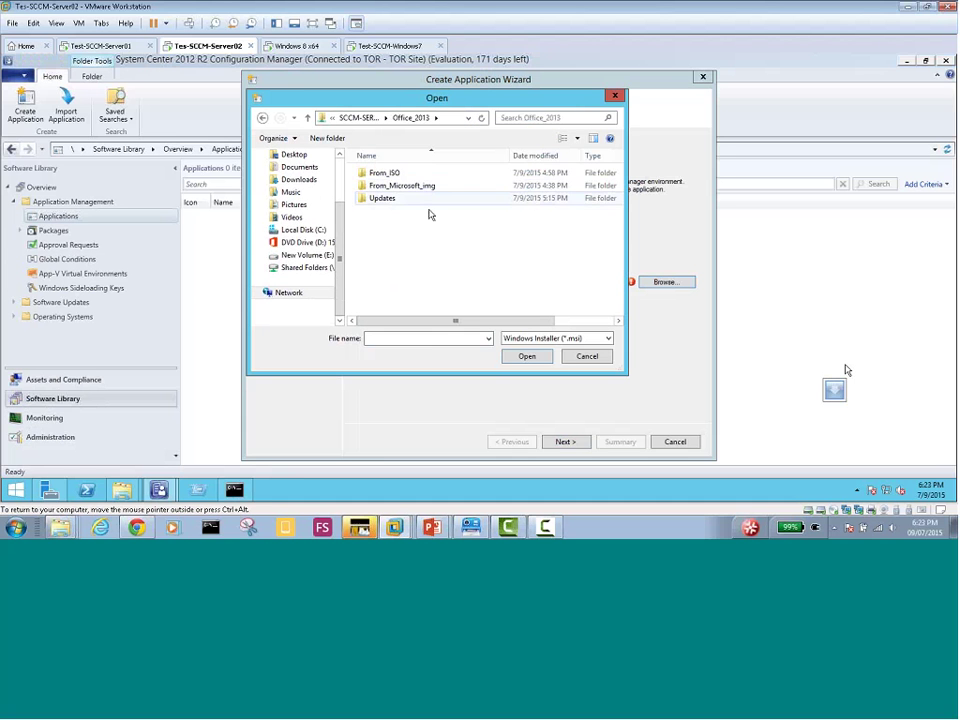
double_click(390, 176)
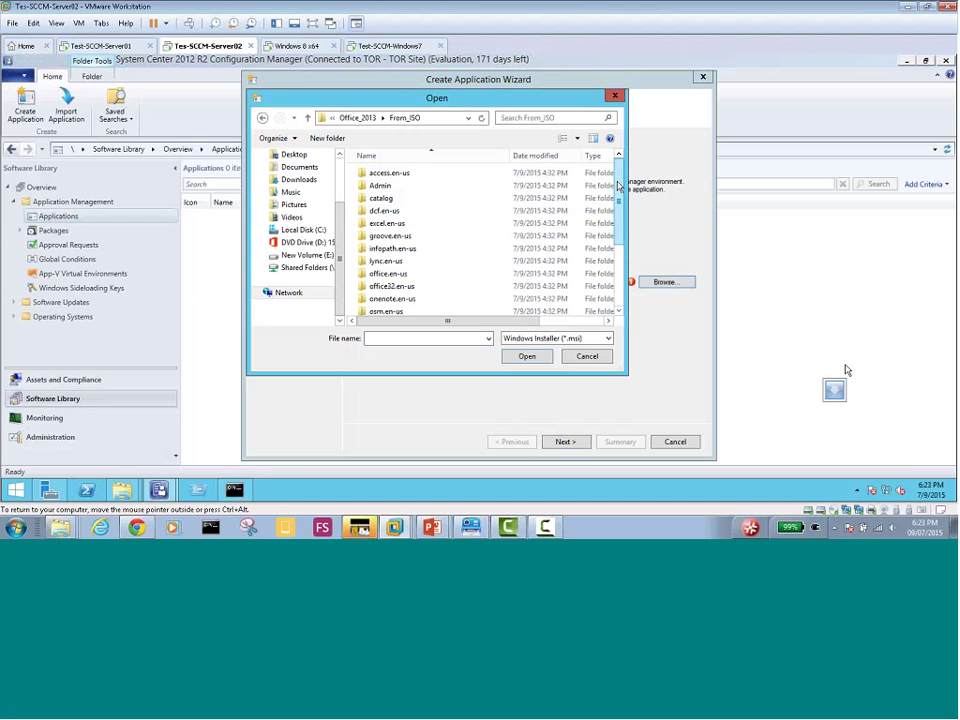
Look into Admin, then office.en-us, widen the Type column and select the officemui installer
mouse_move(618, 186)
left_mouse_down()
mouse_move(621, 290)
mouse_move(620, 180)
left_mouse_up()
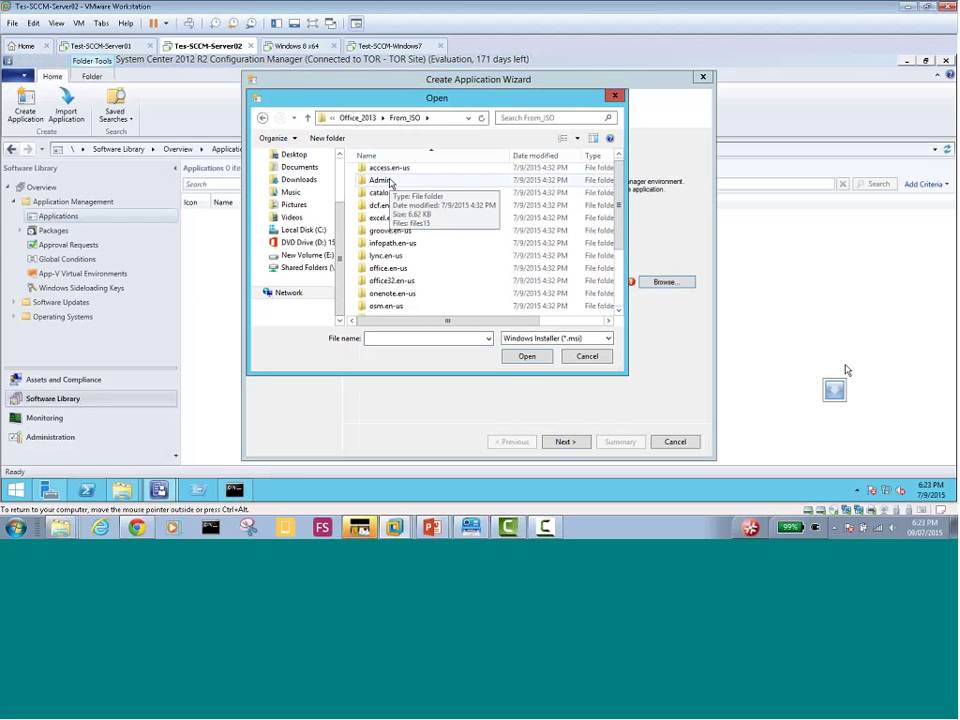
double_click(393, 182)
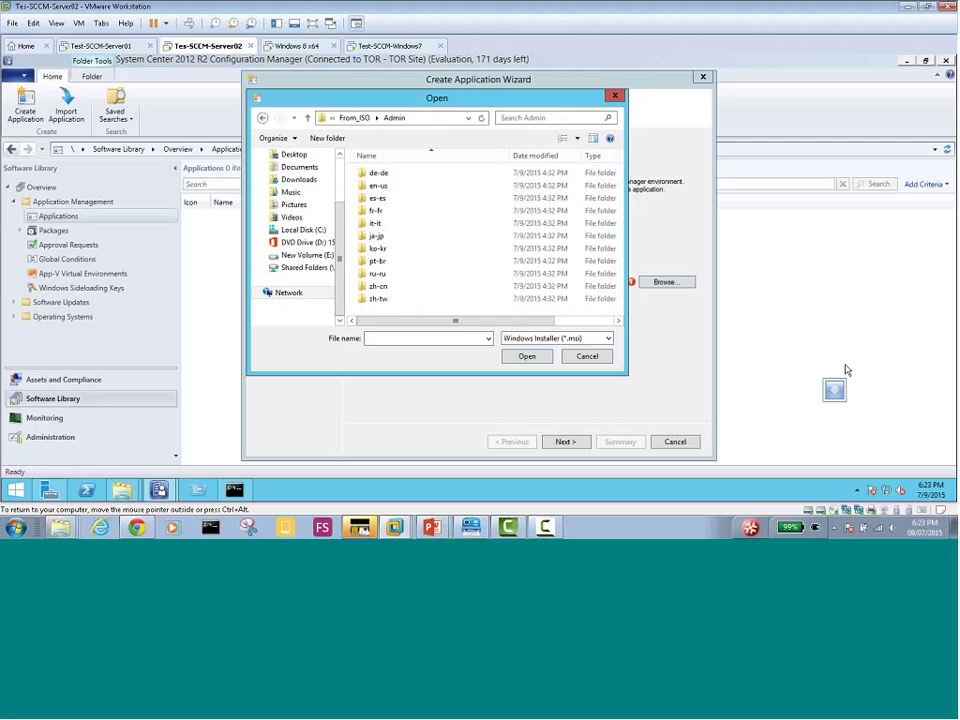
left_click(262, 117)
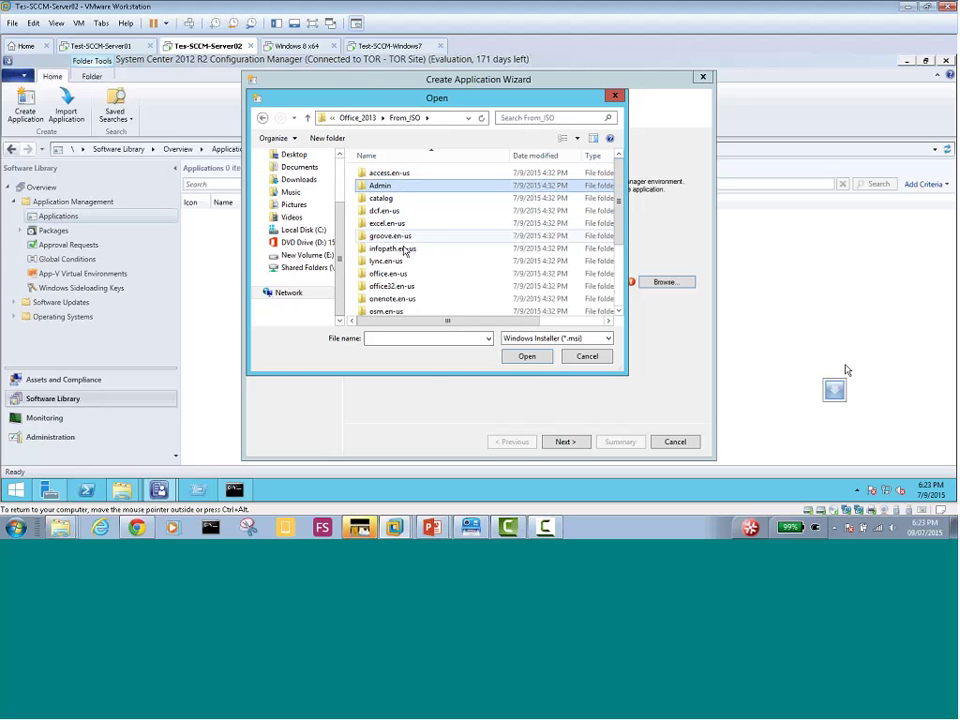
double_click(383, 274)
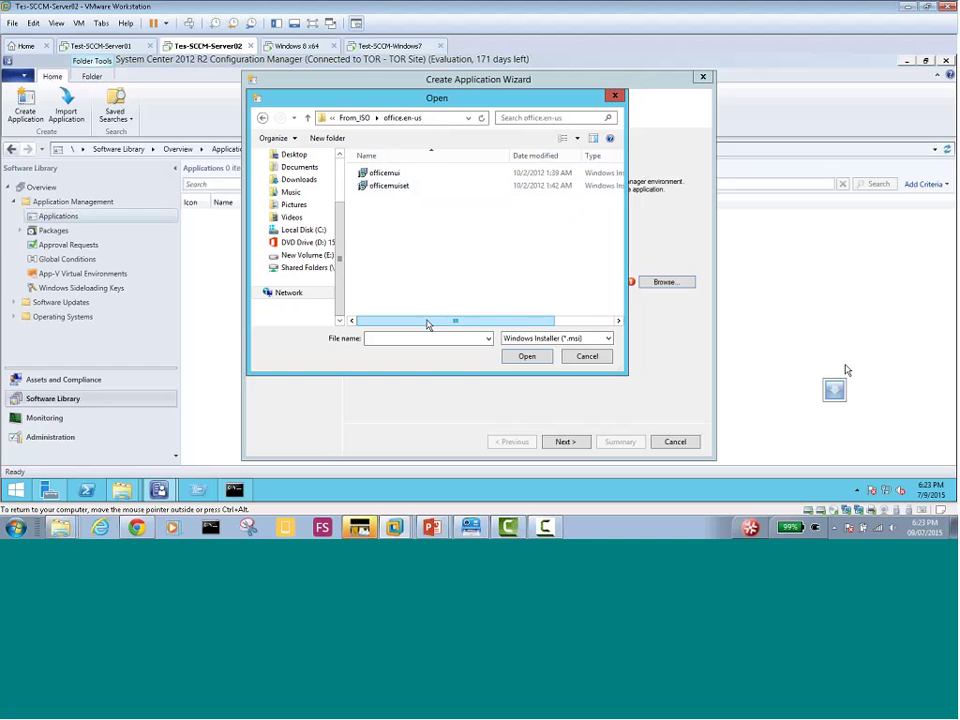
left_click_drag(426, 321, 478, 334)
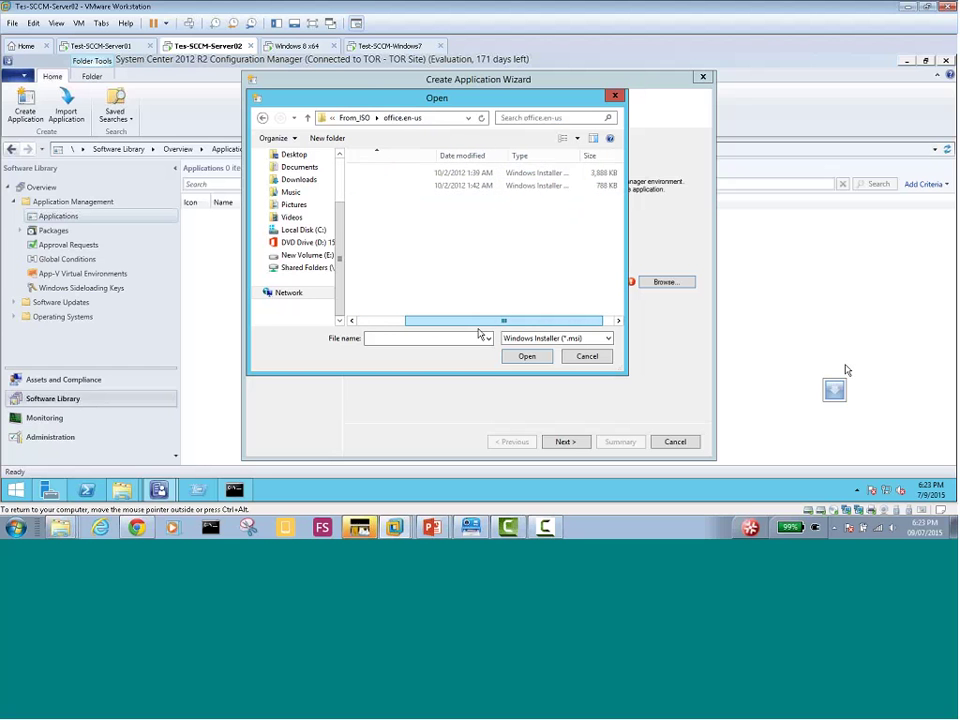
double_click(576, 156)
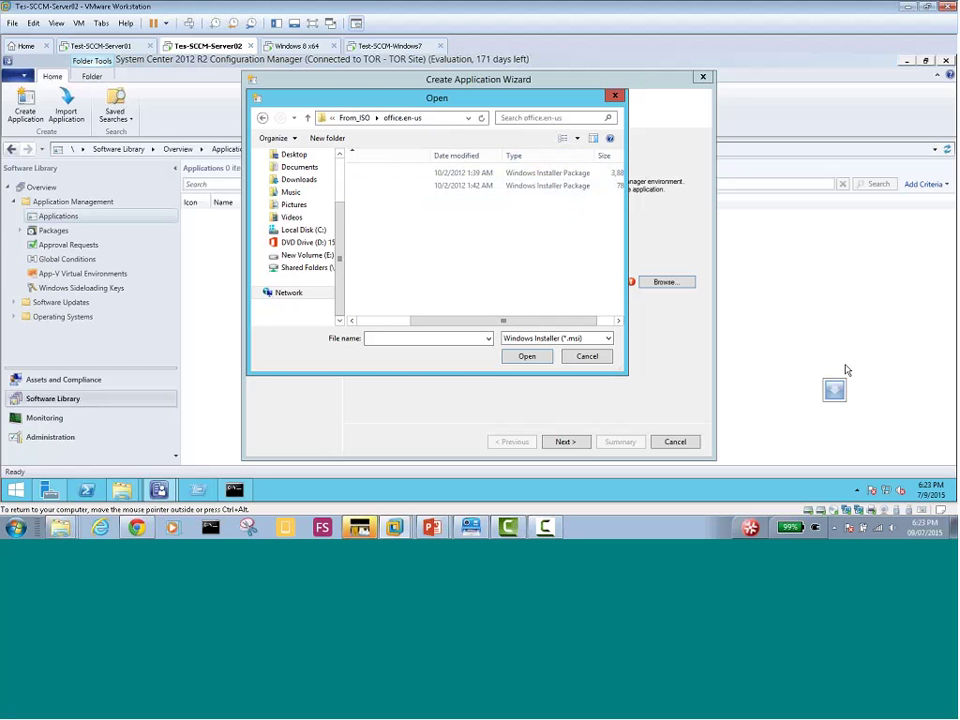
left_click_drag(474, 326, 381, 324)
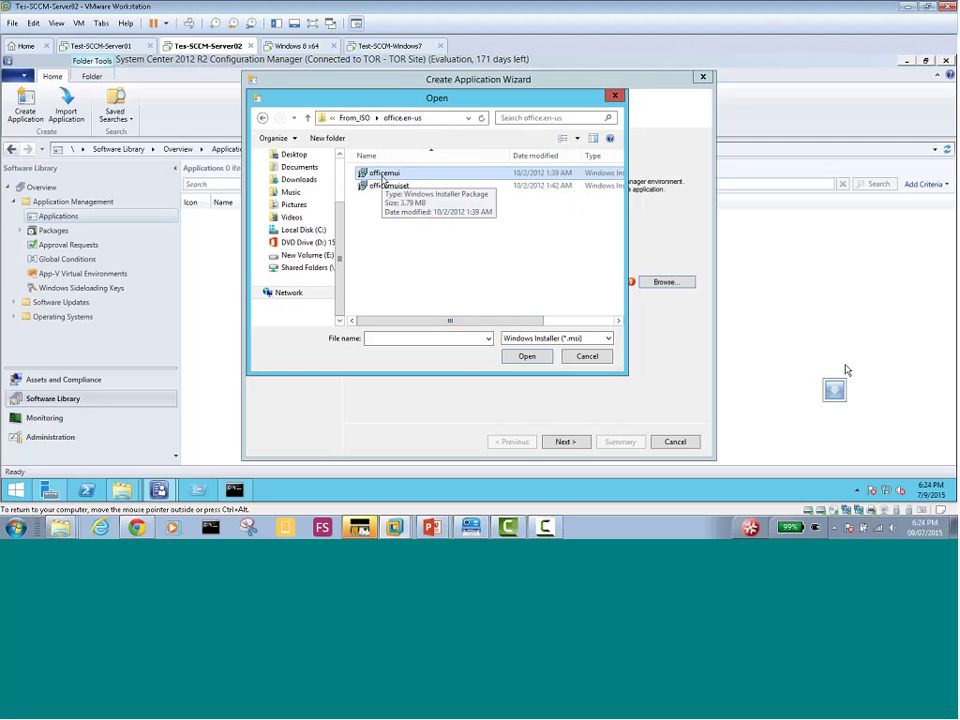
left_click(382, 178)
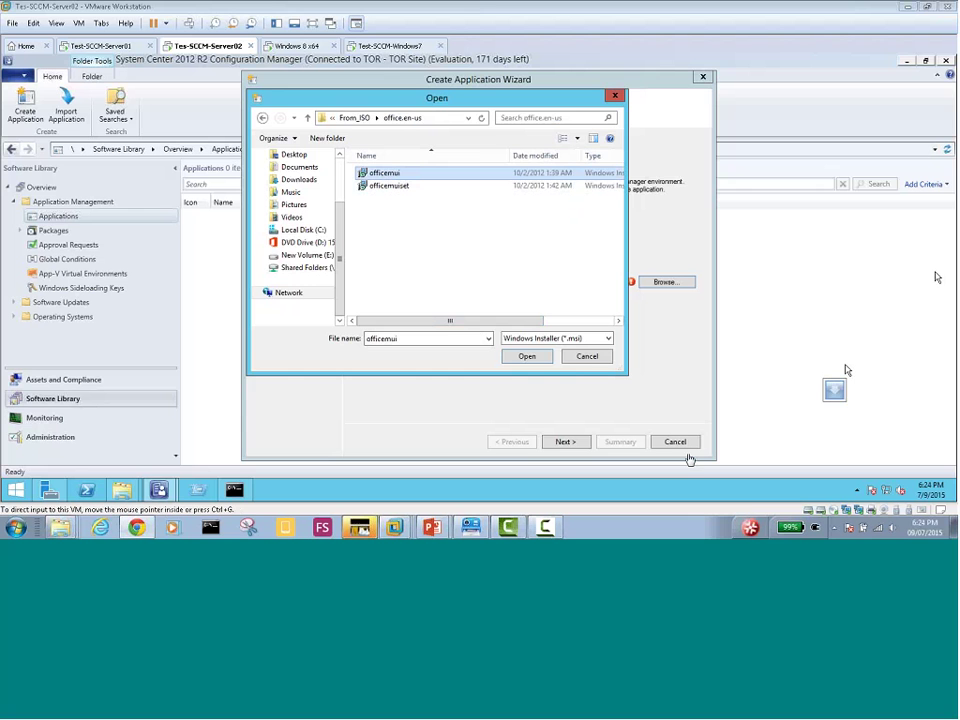
left_click(587, 357)
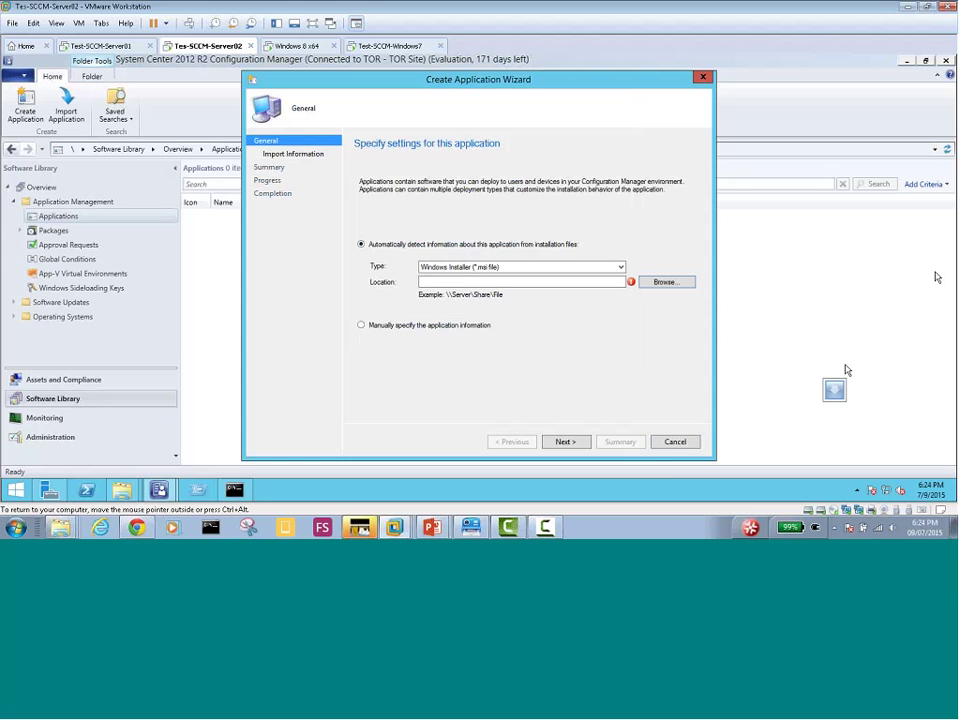
left_click(673, 442)
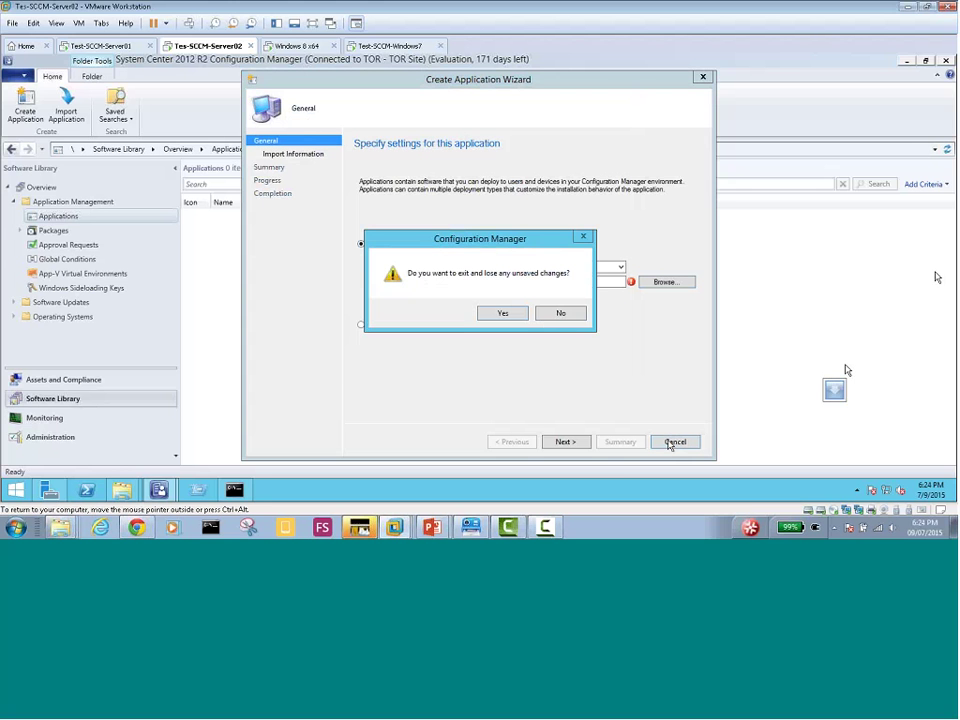
left_click(562, 316)
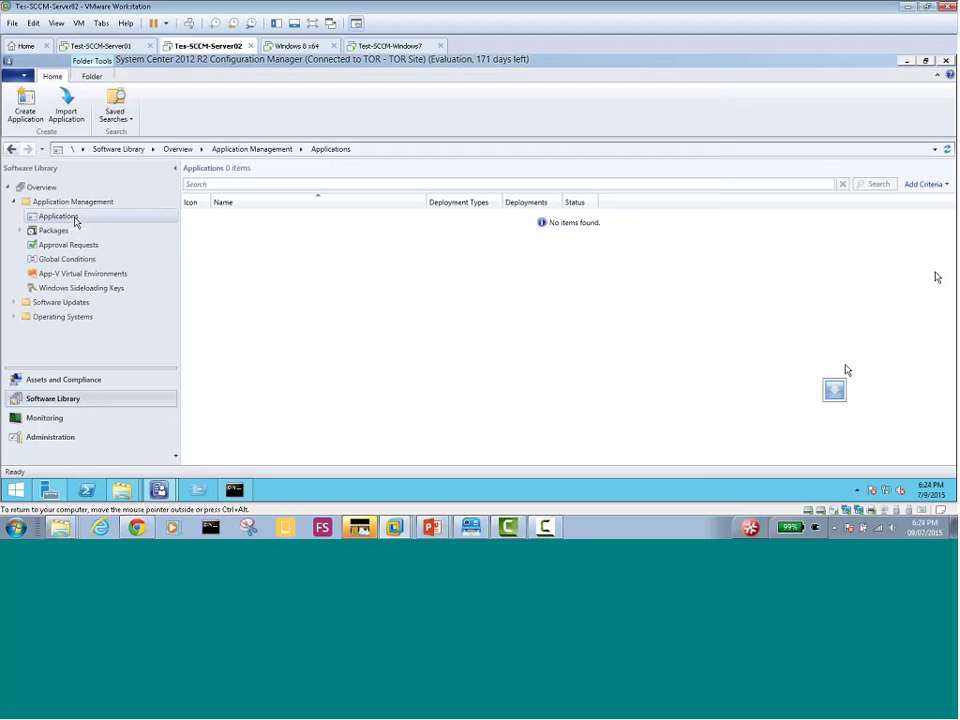
right_click(75, 219)
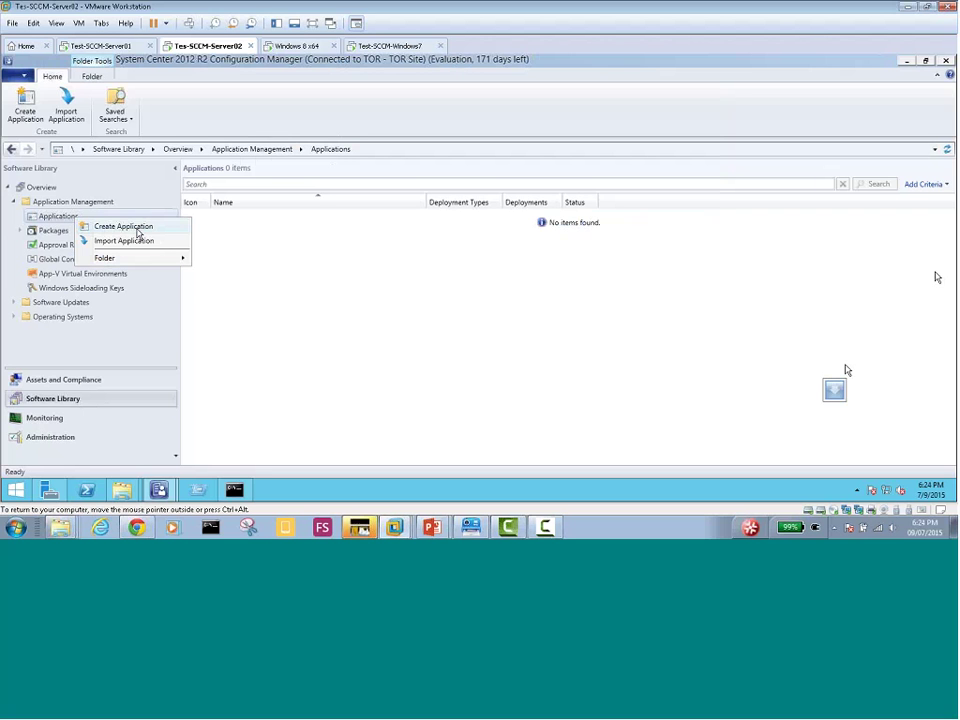
left_click(138, 233)
mouse_move(158, 489)
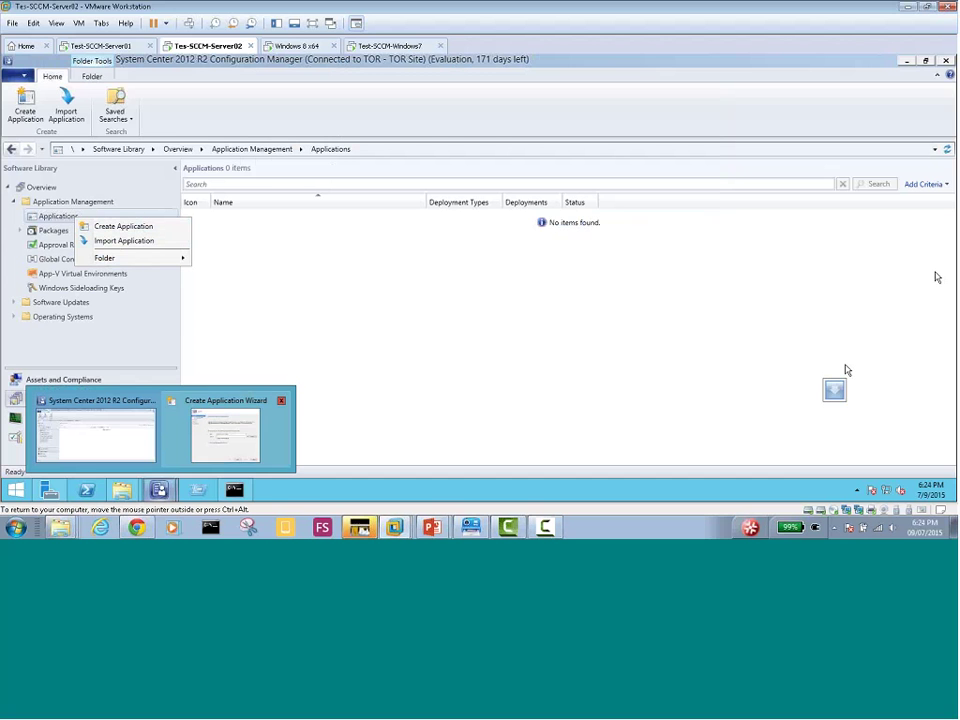
left_click(221, 403)
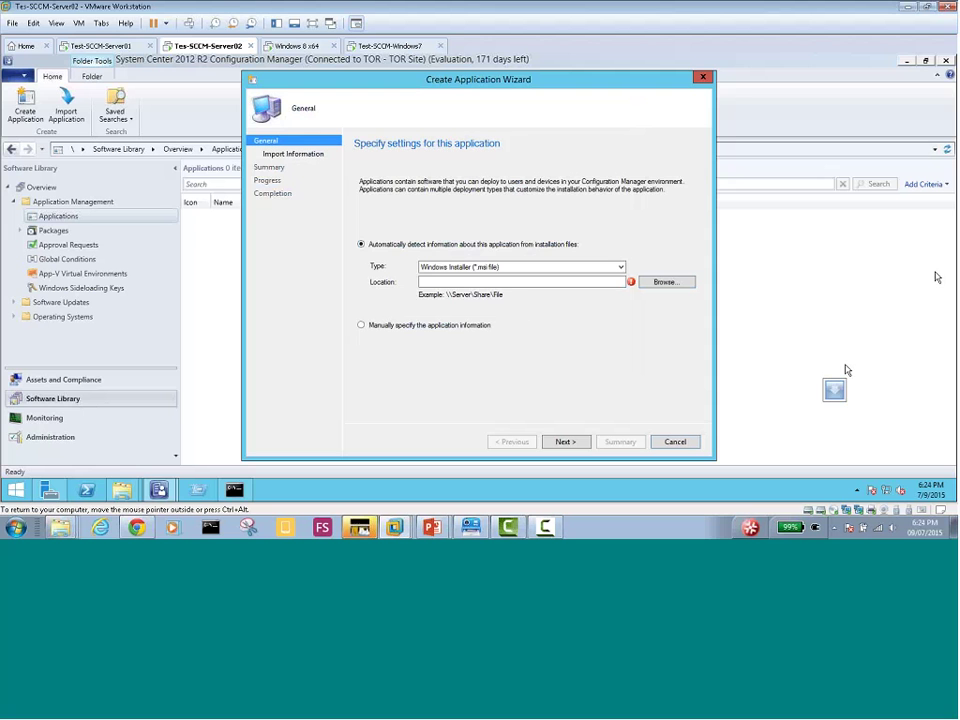
Open the installer file picker and navigate to \\SCCM-SERVER02\Office_2013\From_ISO
left_click(503, 282)
left_click(667, 286)
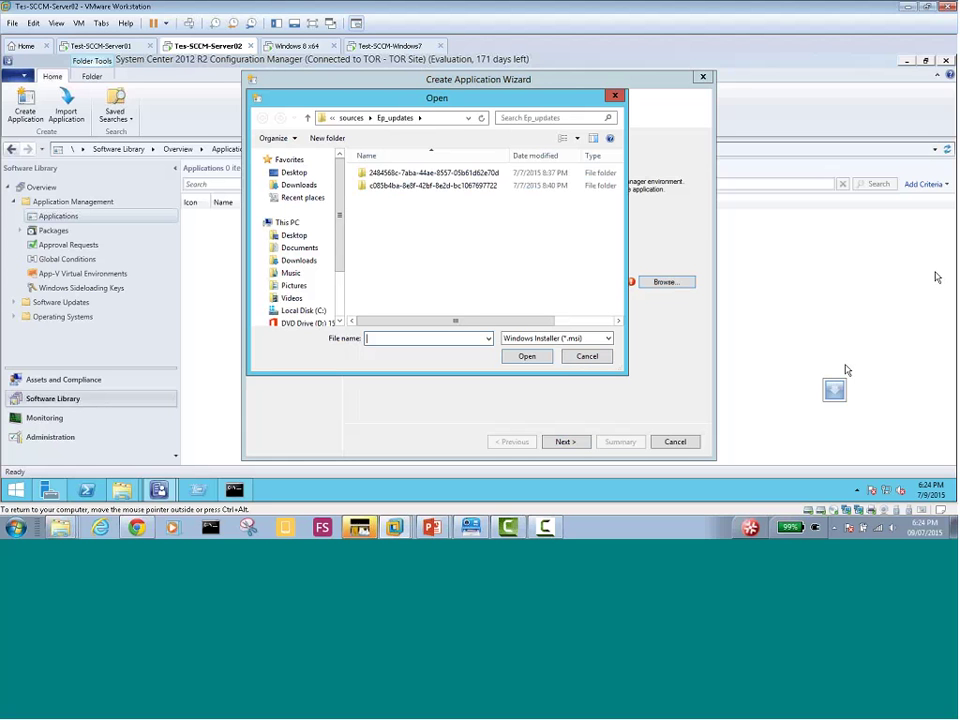
left_click(467, 118)
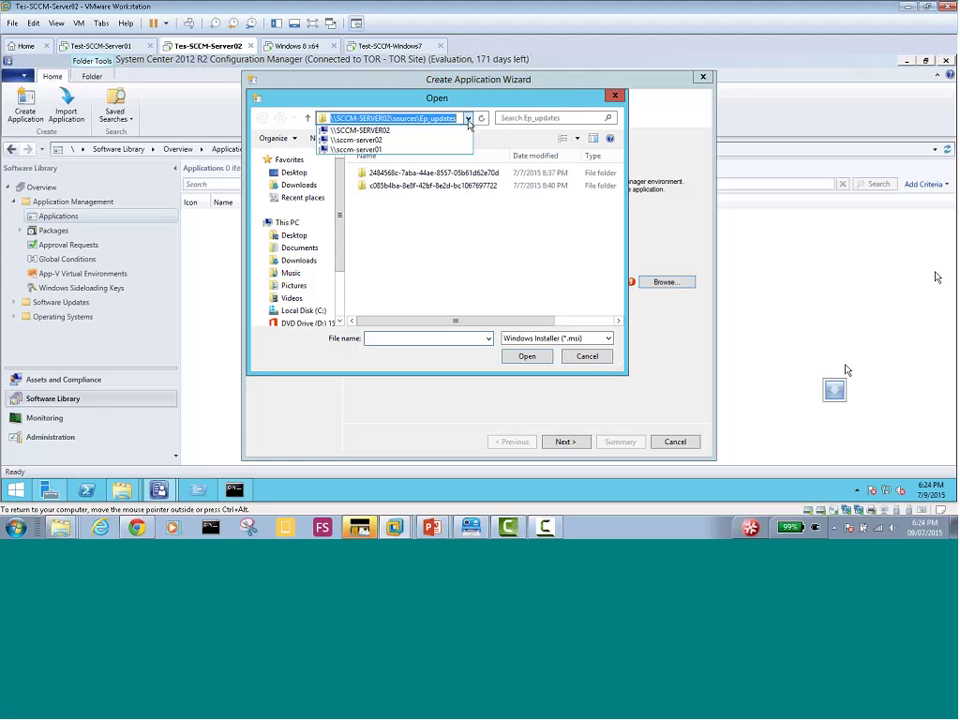
left_click(405, 135)
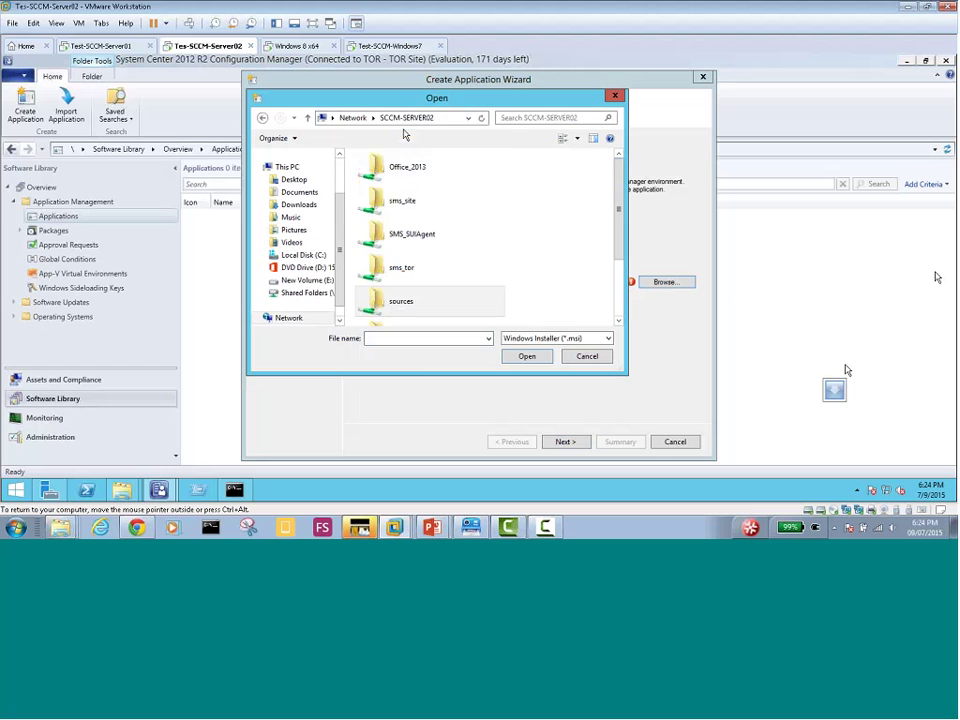
double_click(424, 176)
double_click(405, 177)
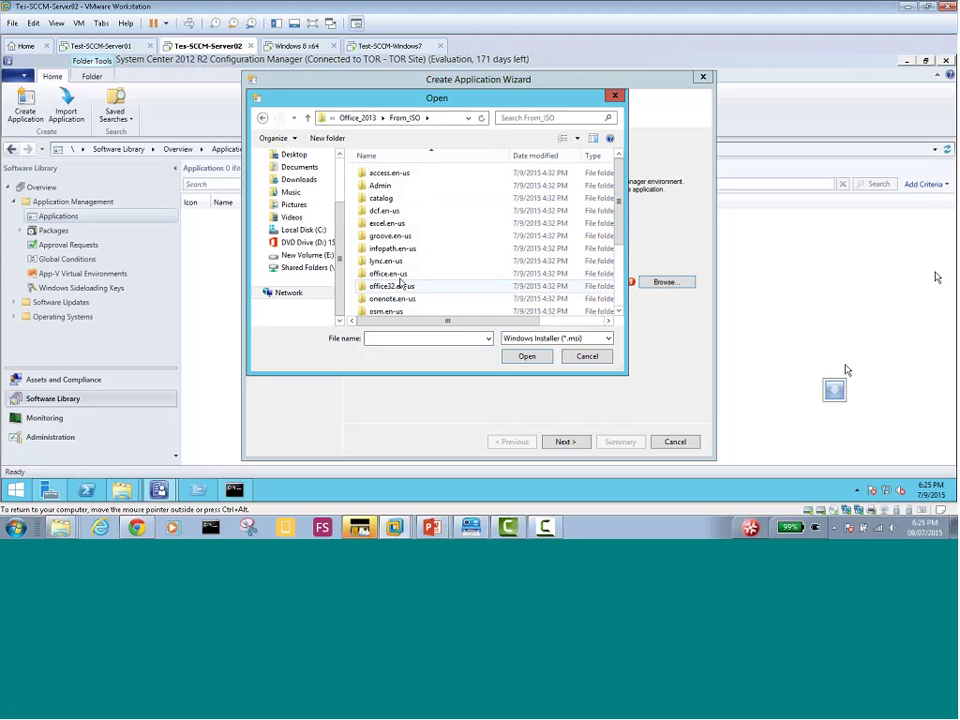
Check the office32.en-us and office.en-us folders, then choose proplusww.msi from ProPlus.WW
double_click(398, 286)
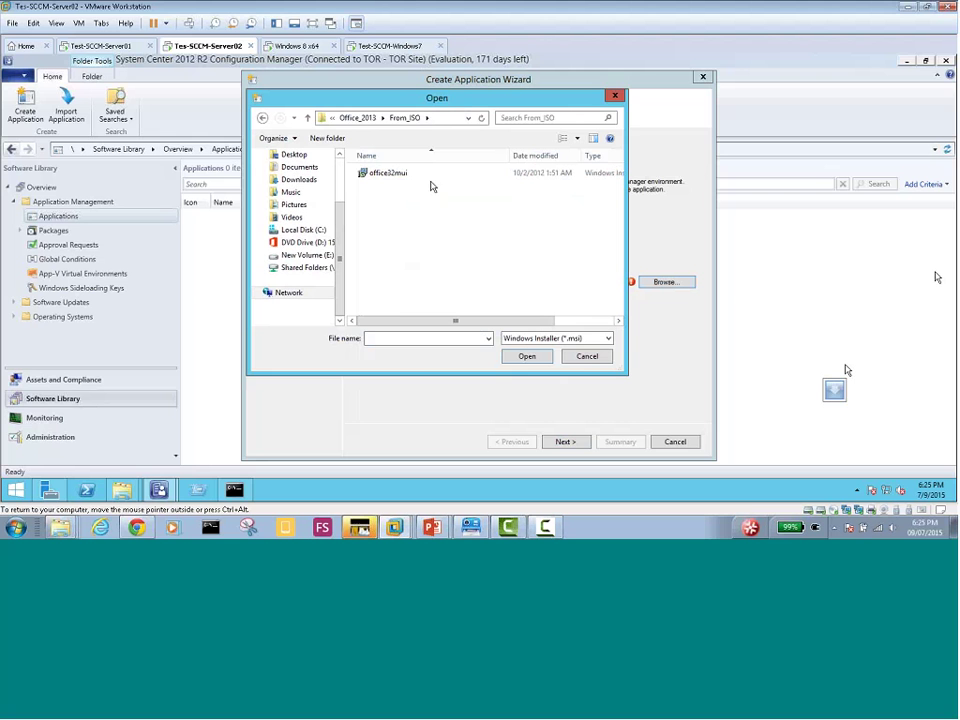
left_click(355, 117)
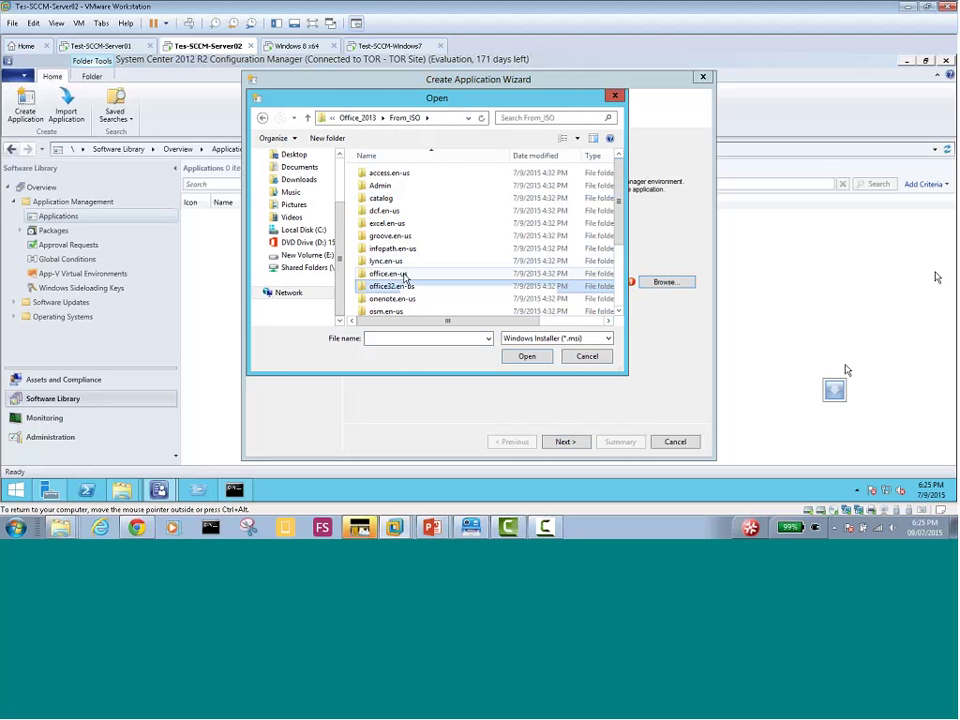
left_click(404, 274)
double_click(404, 274)
left_click(358, 118)
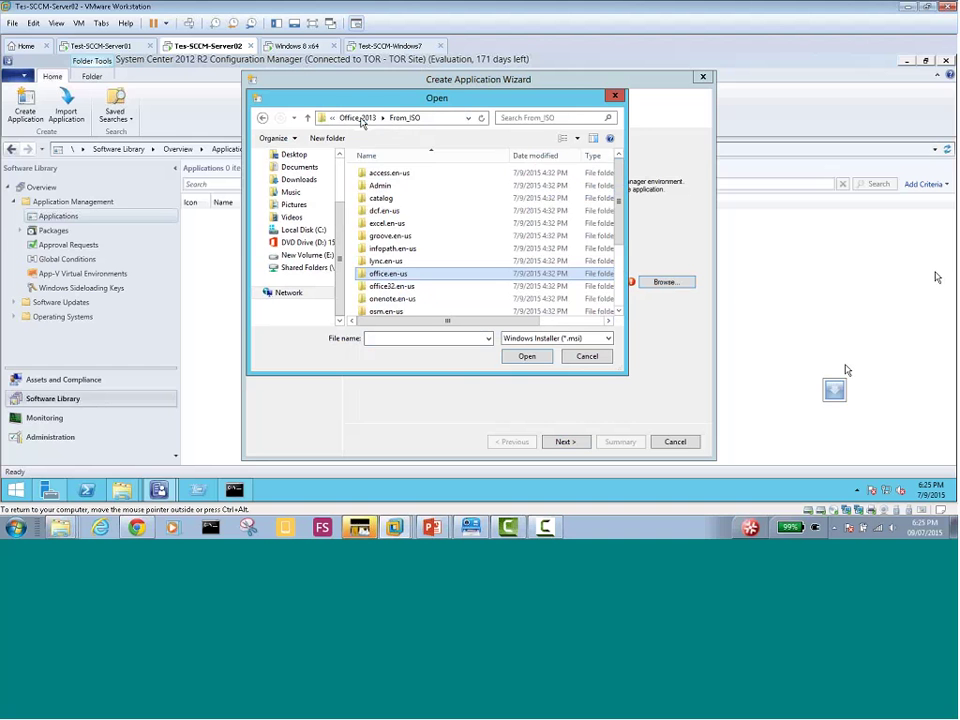
left_click_drag(619, 178, 630, 246)
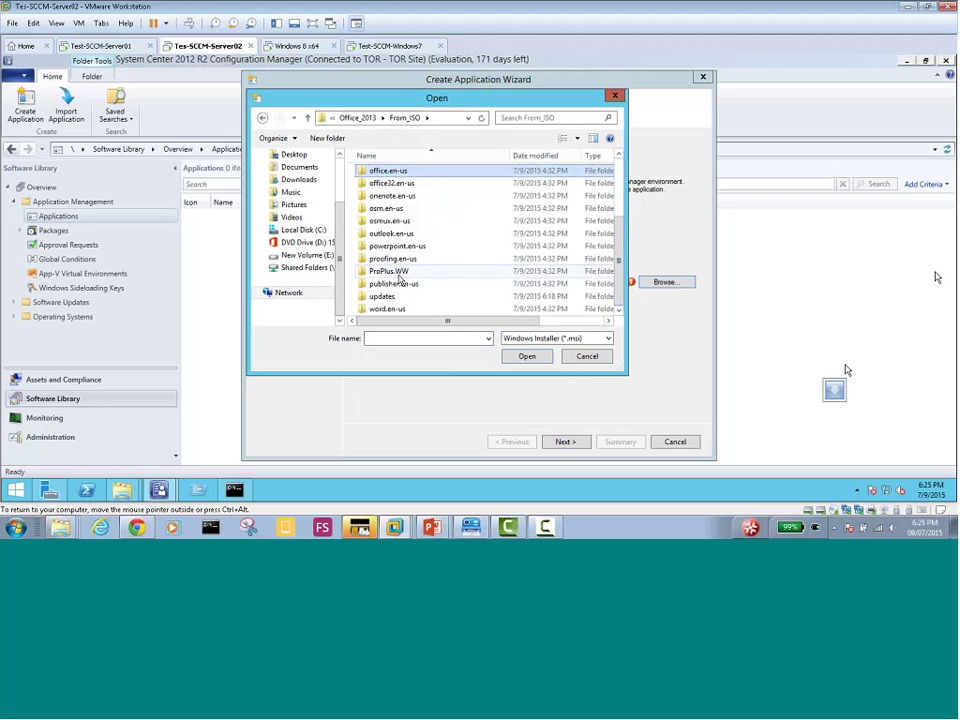
double_click(390, 271)
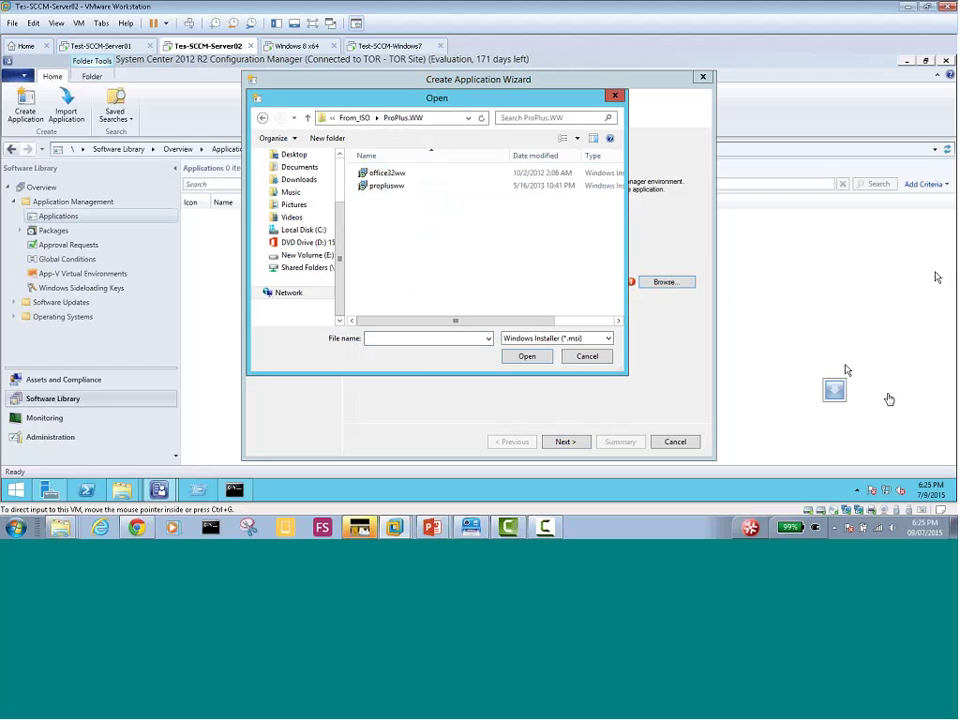
left_click(354, 118)
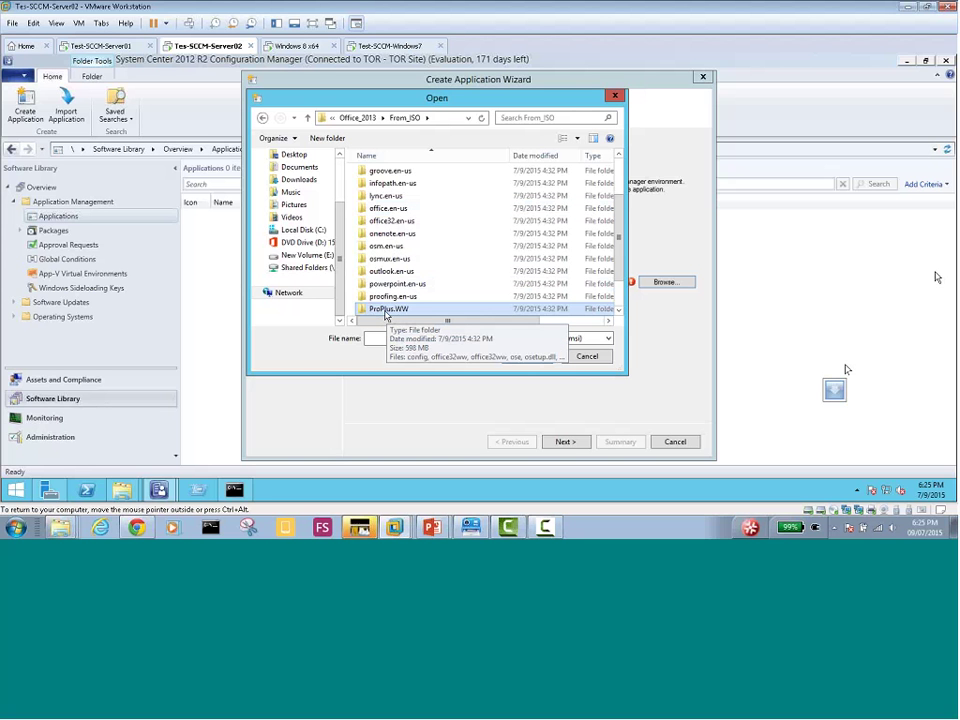
double_click(387, 311)
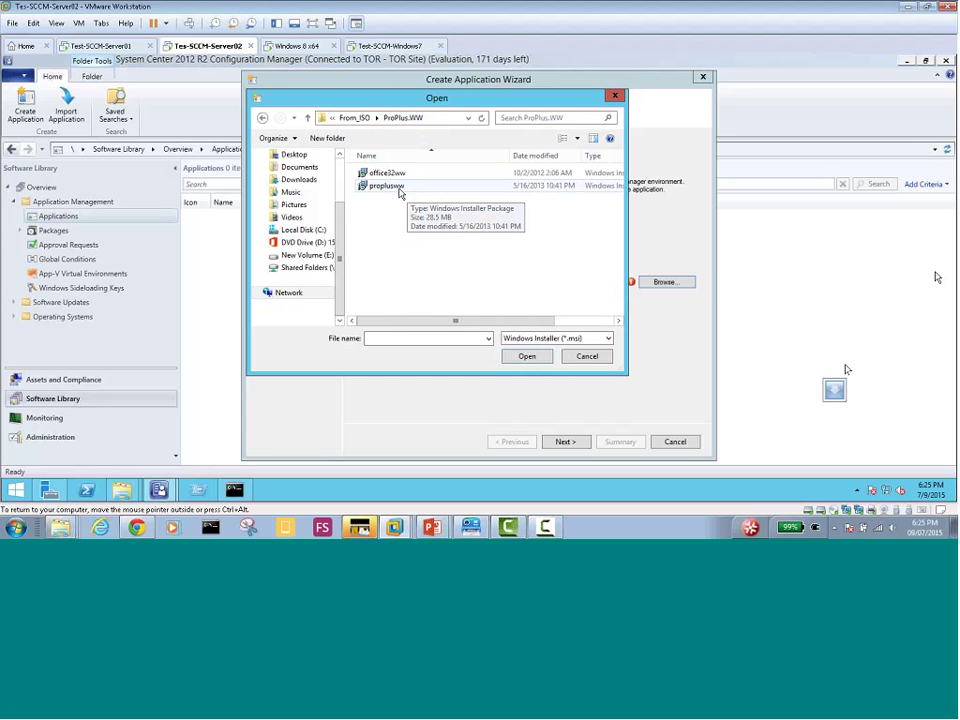
double_click(400, 192)
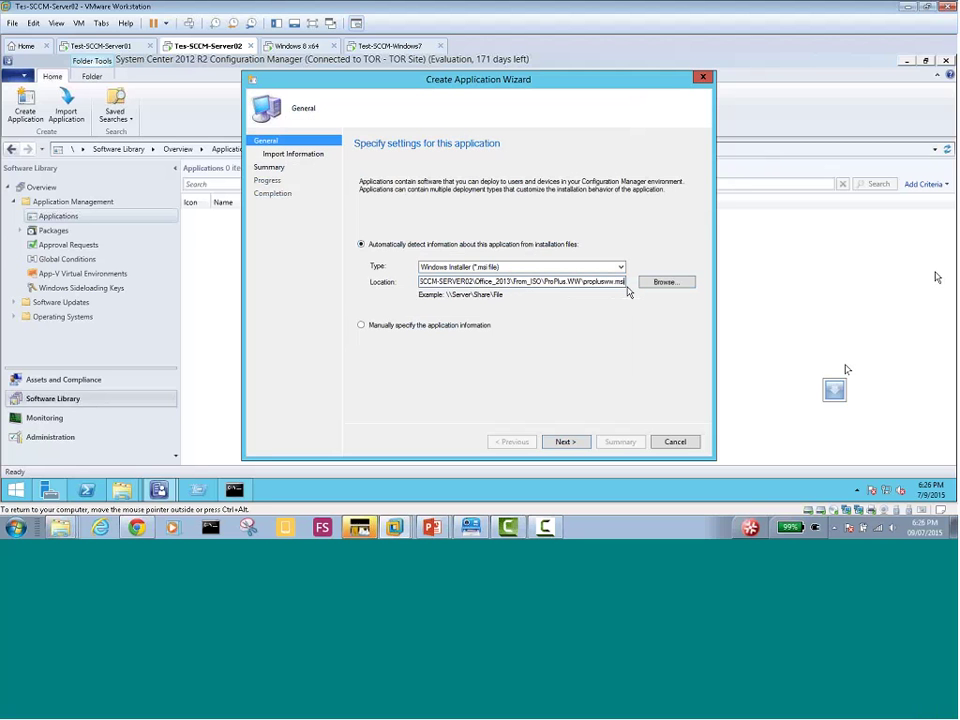
left_click(664, 285)
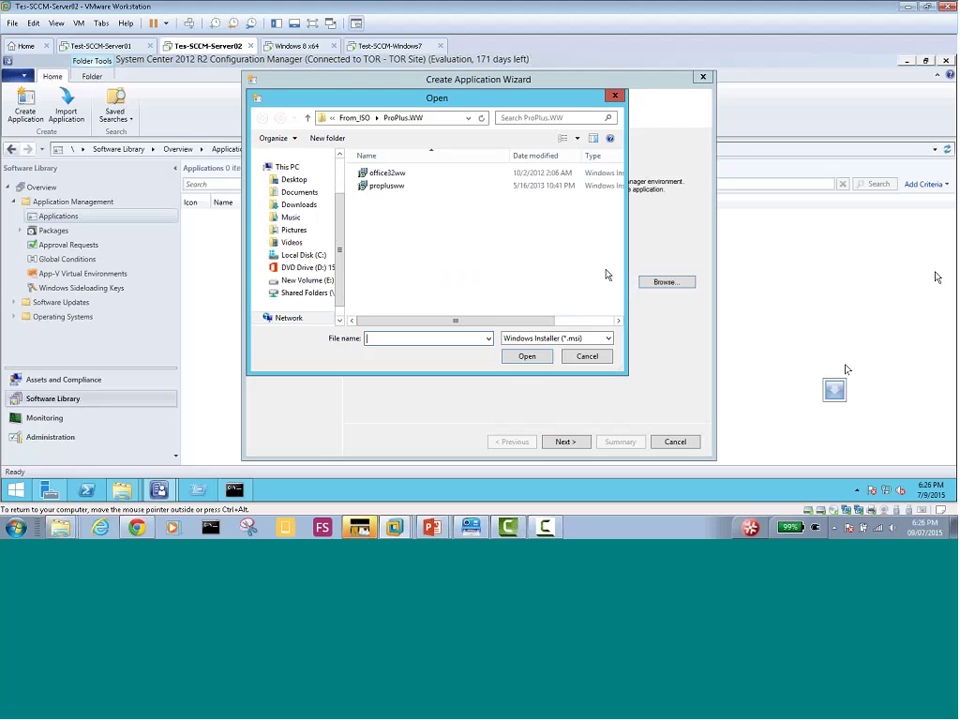
left_click(348, 118)
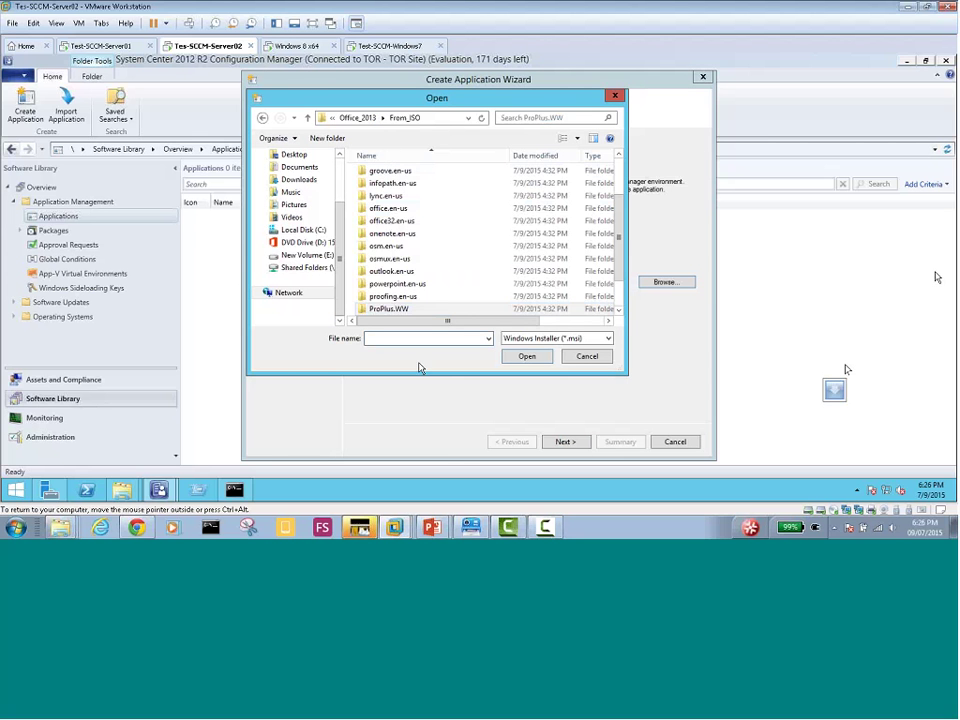
double_click(391, 311)
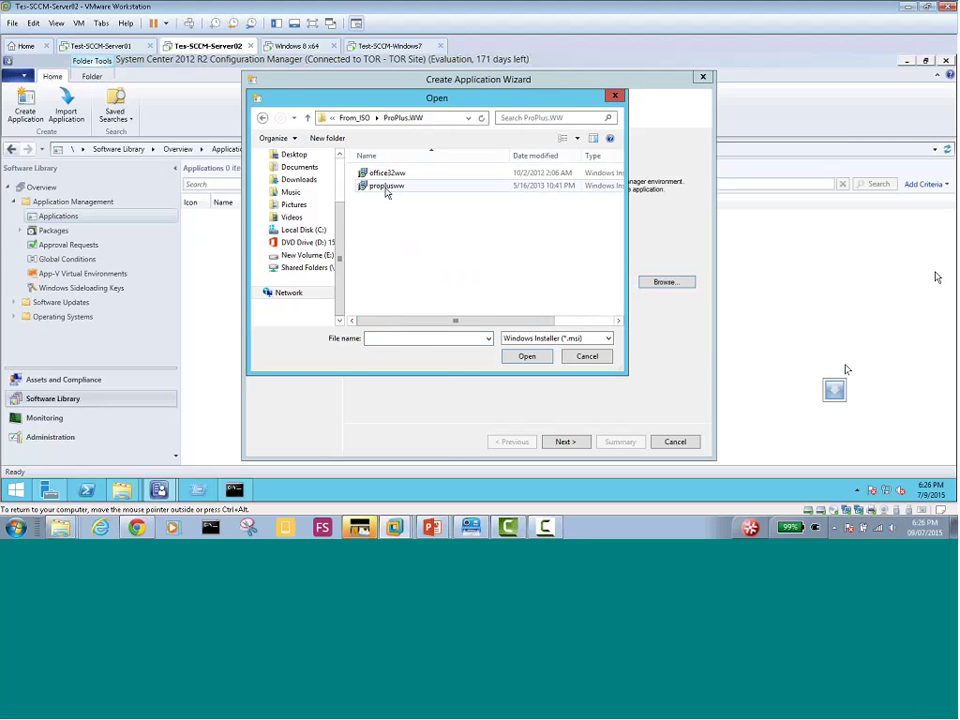
left_click(395, 187)
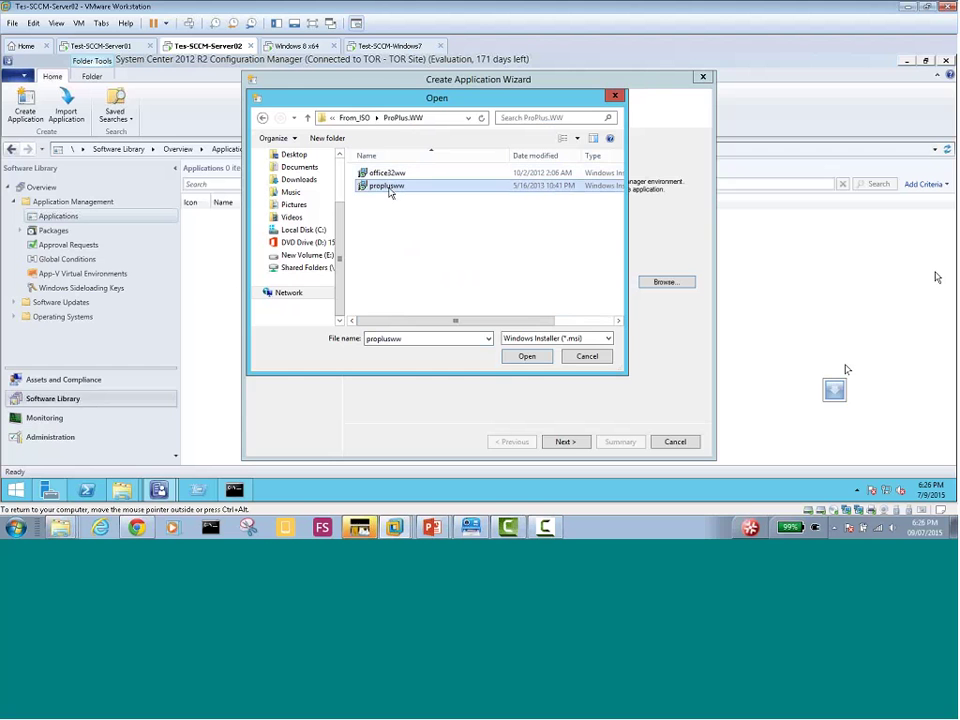
double_click(389, 188)
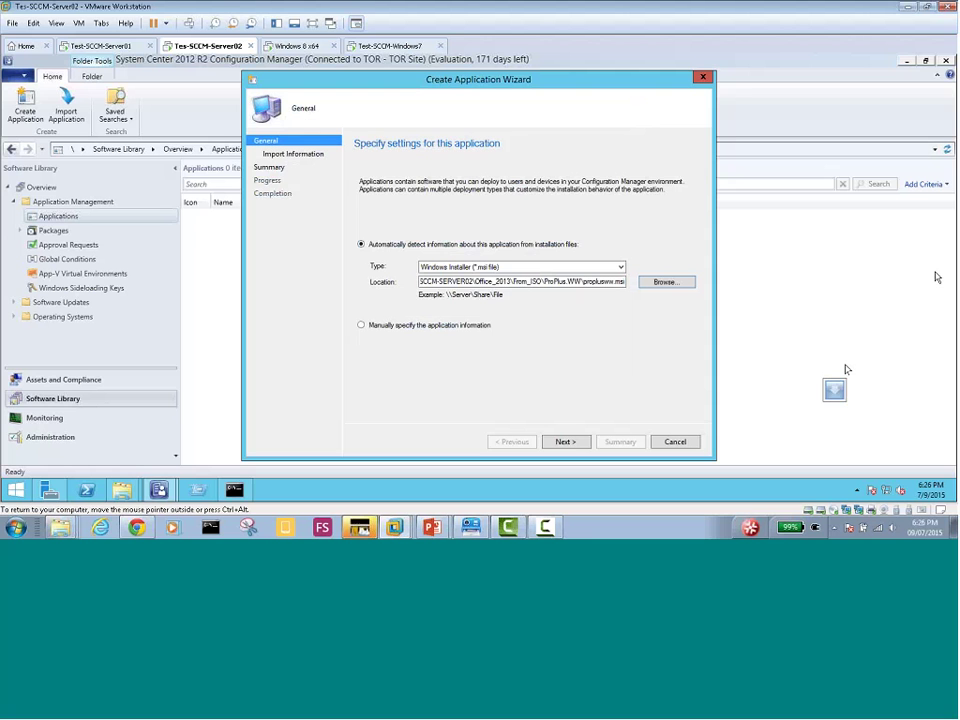
Import the proplusww.msi details, look over the imported file information, and continue to General Information
left_click(558, 445)
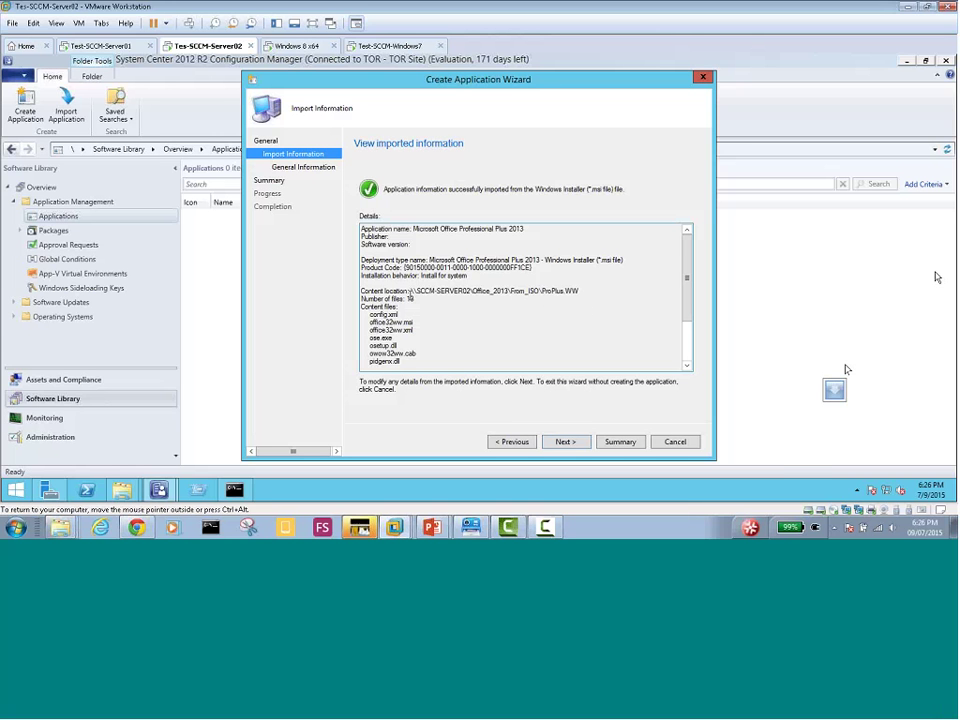
left_click_drag(414, 298, 361, 299)
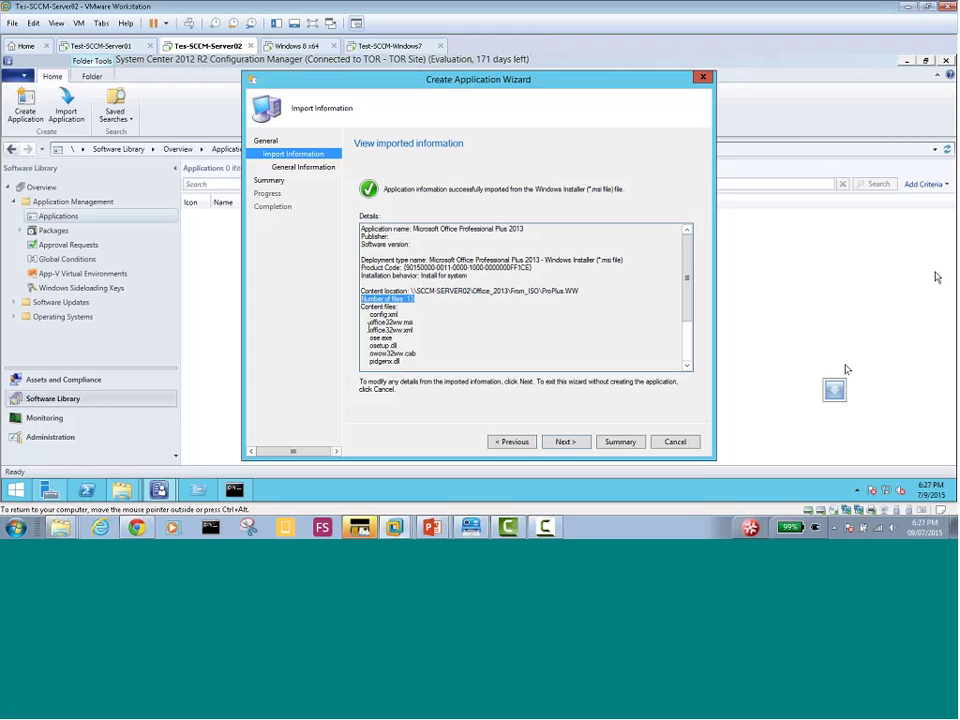
left_click_drag(684, 300, 677, 336)
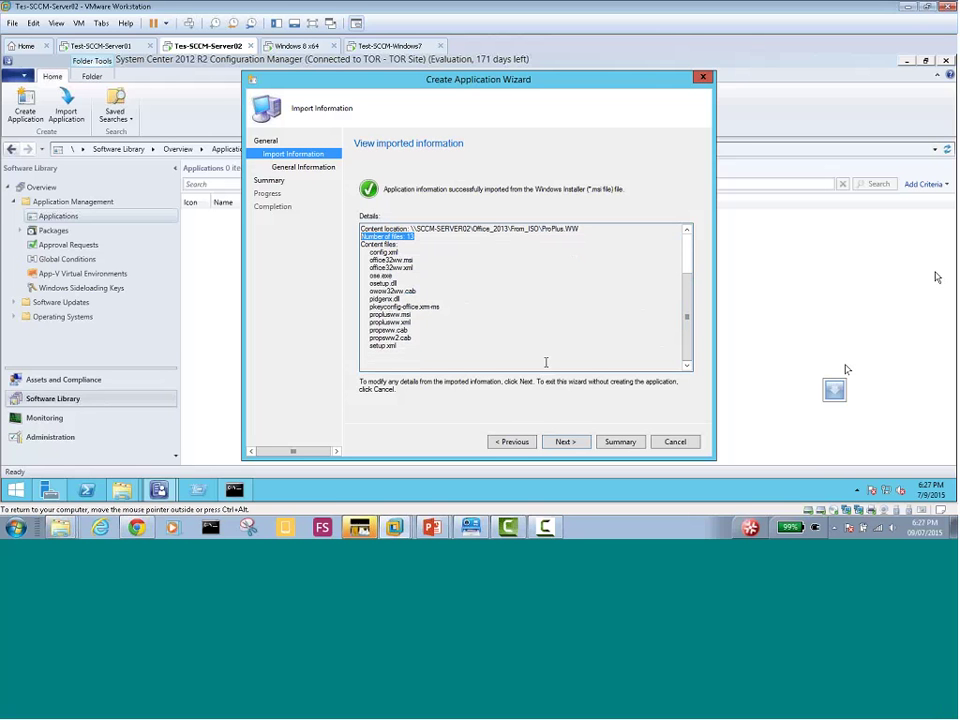
scroll(690, 318, "up", 2)
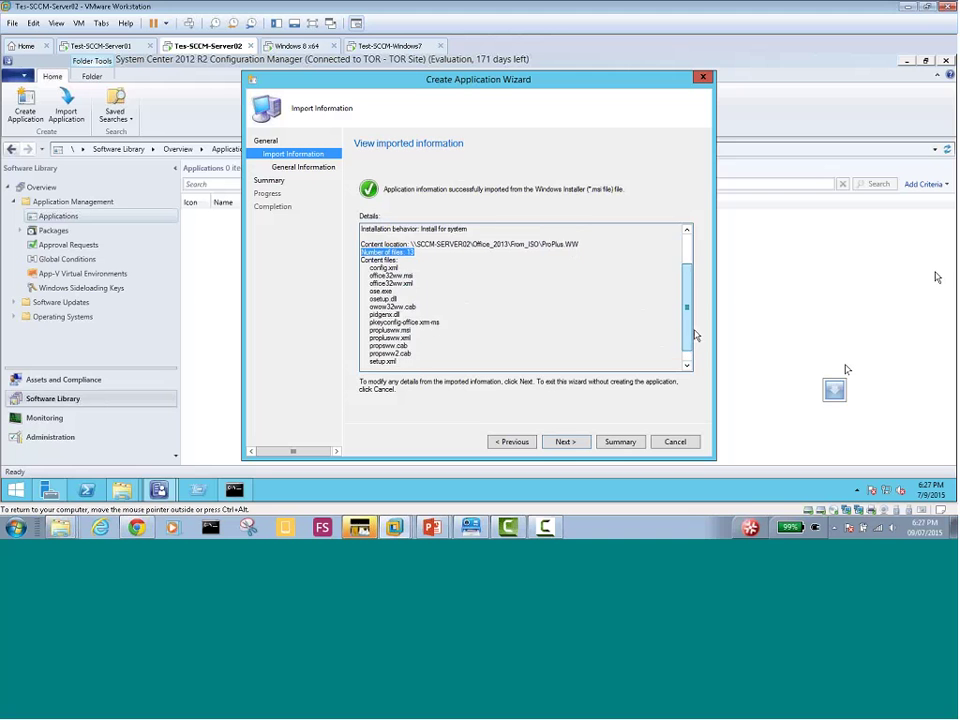
mouse_move(693, 308)
left_mouse_down()
mouse_move(692, 276)
mouse_move(692, 292)
left_mouse_up()
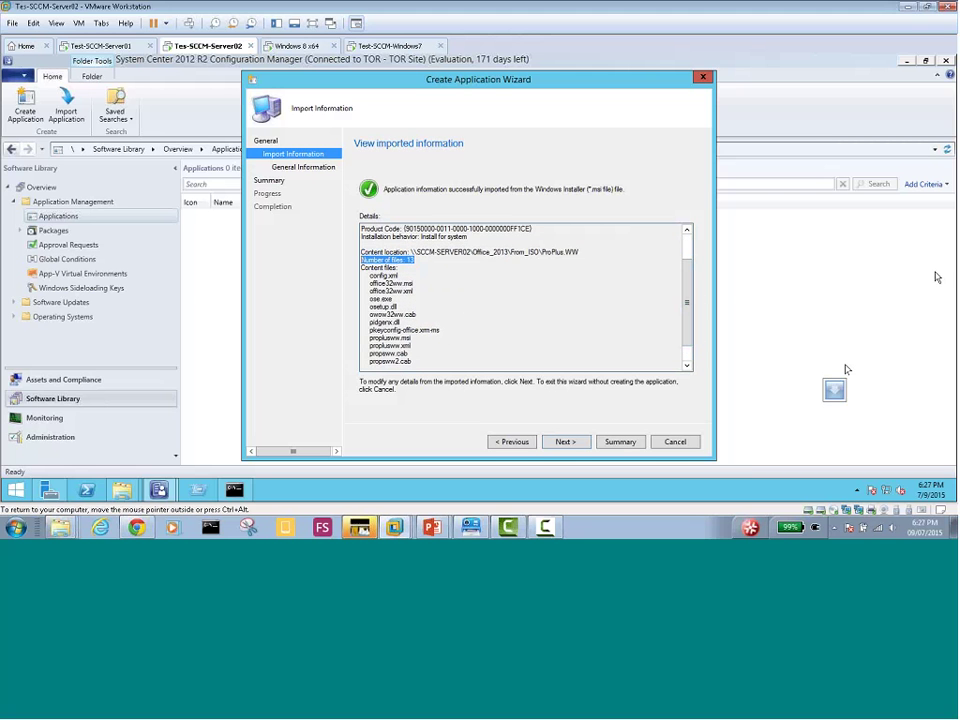
left_click(563, 443)
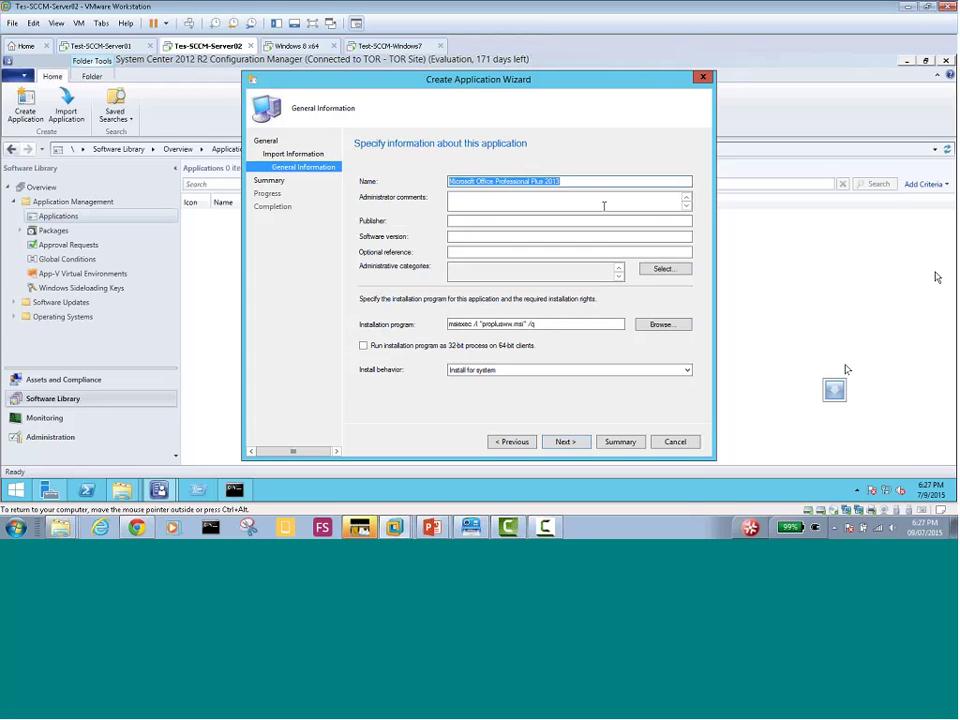
Enter comment 'to be deployed to Toronto Office', publisher Microsoft and software version x64
left_click(489, 203)
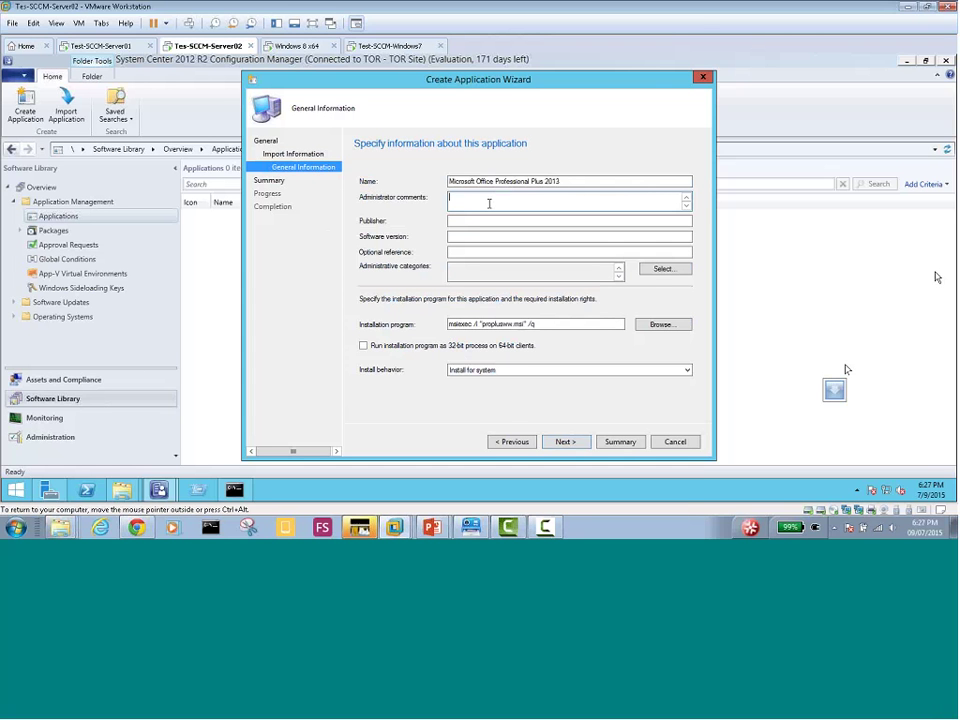
type("to be deployed to Toronto Office")
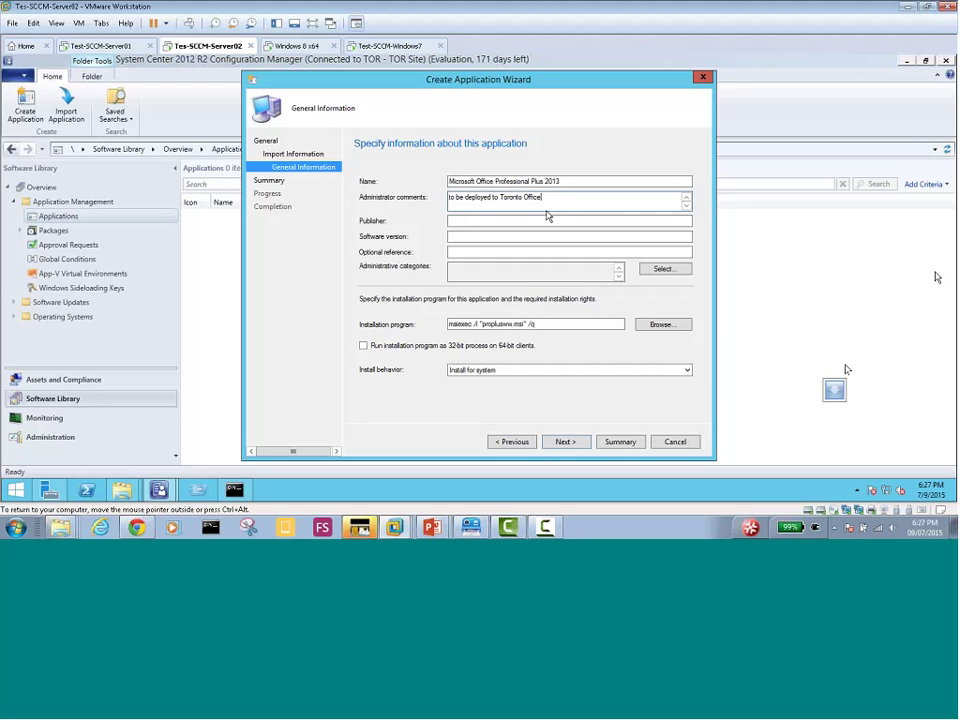
left_click(469, 221)
type("M")
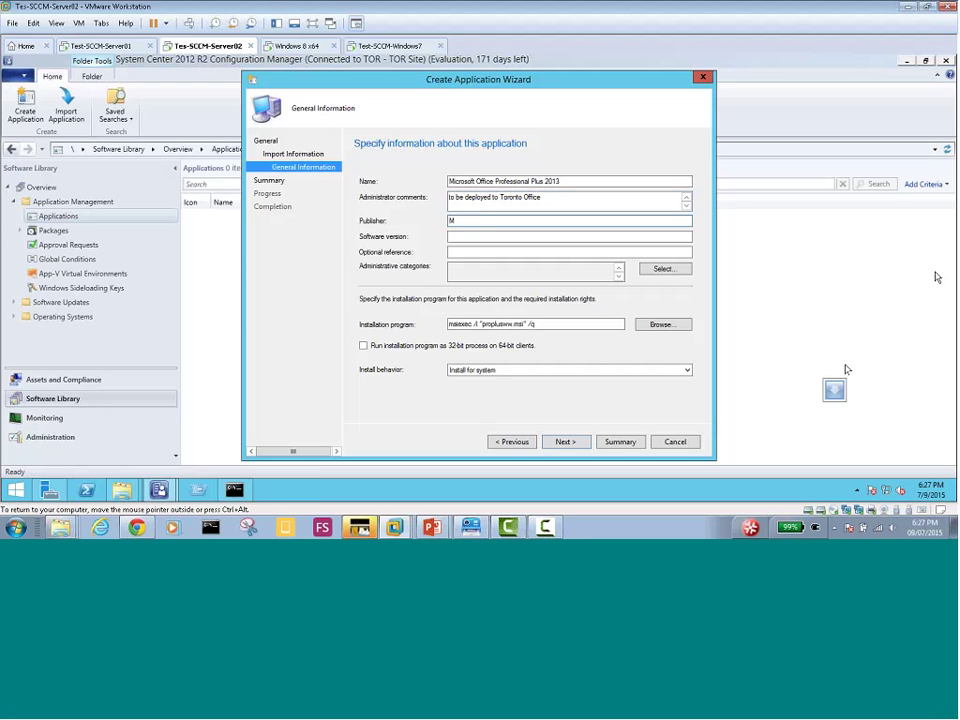
type("icrosoft")
left_click(450, 236)
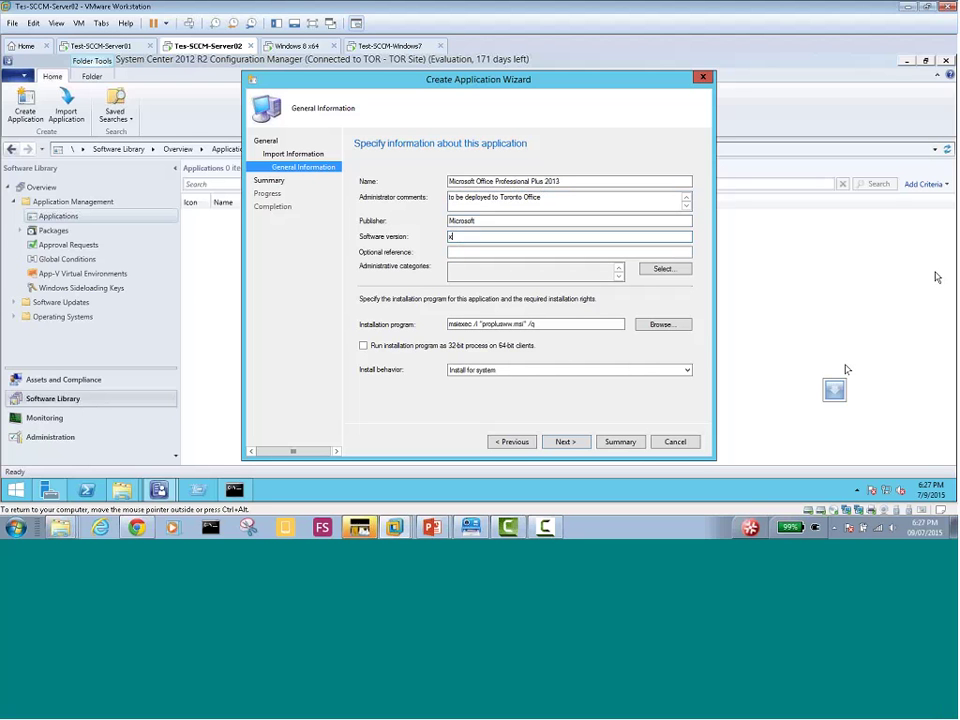
type("x64")
Create the 'Essential Software' administrative category and apply it to the Office application
left_click(668, 270)
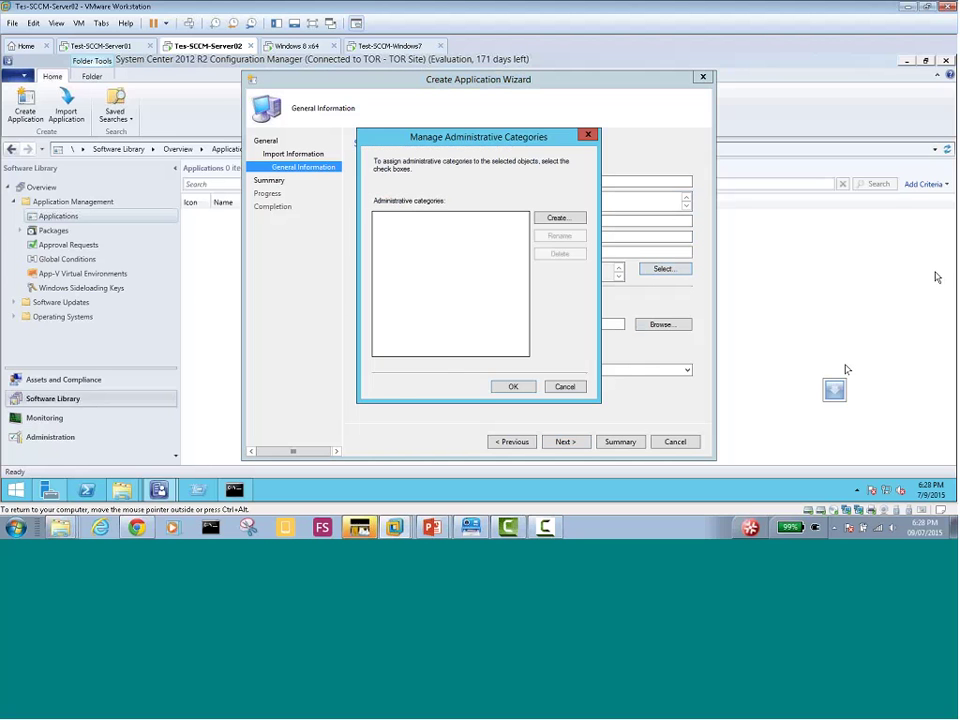
key("Escape")
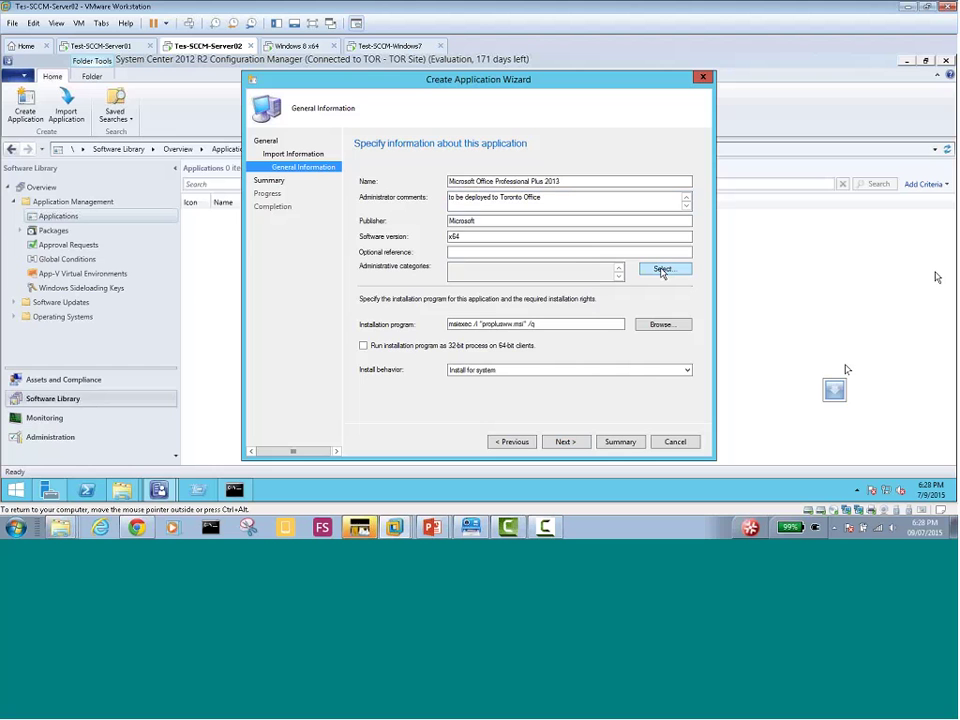
left_click(662, 271)
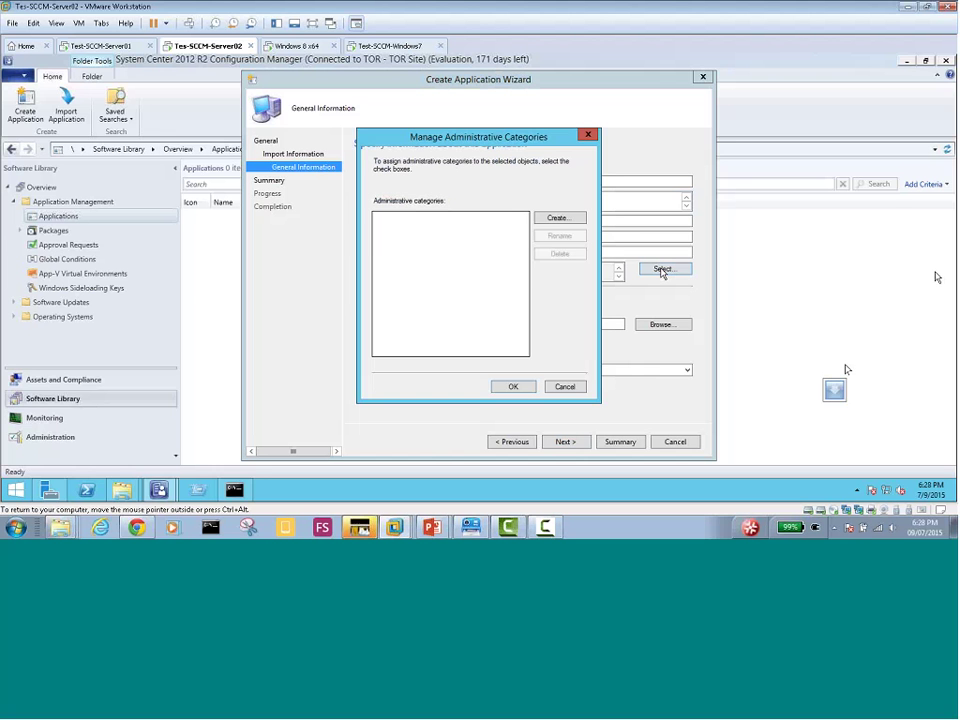
left_click(558, 218)
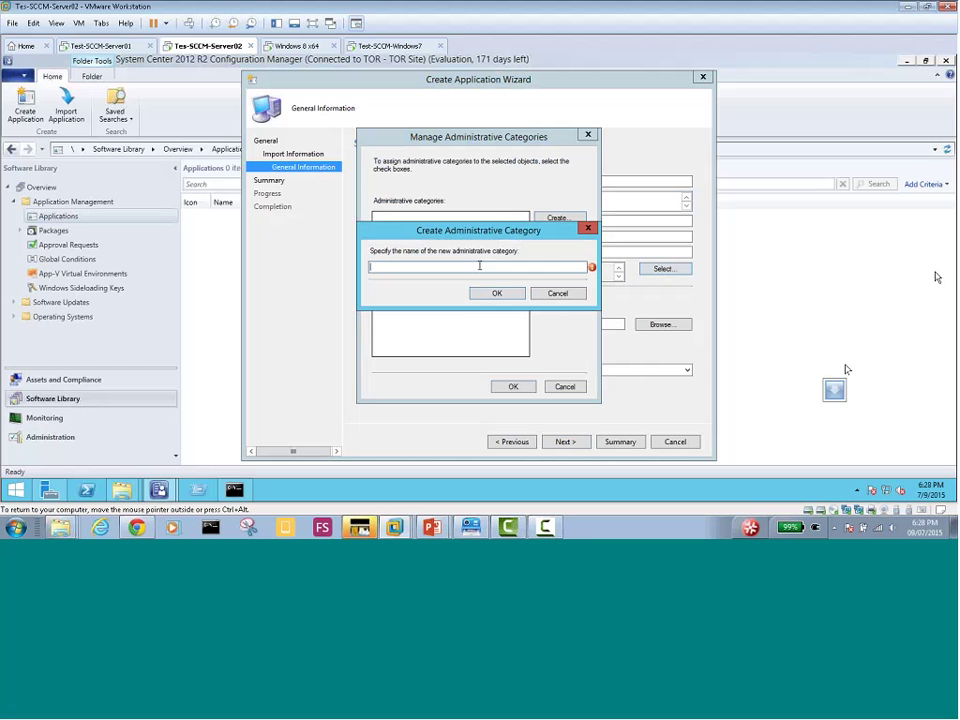
type("Essen")
type("tial Software")
left_click(497, 293)
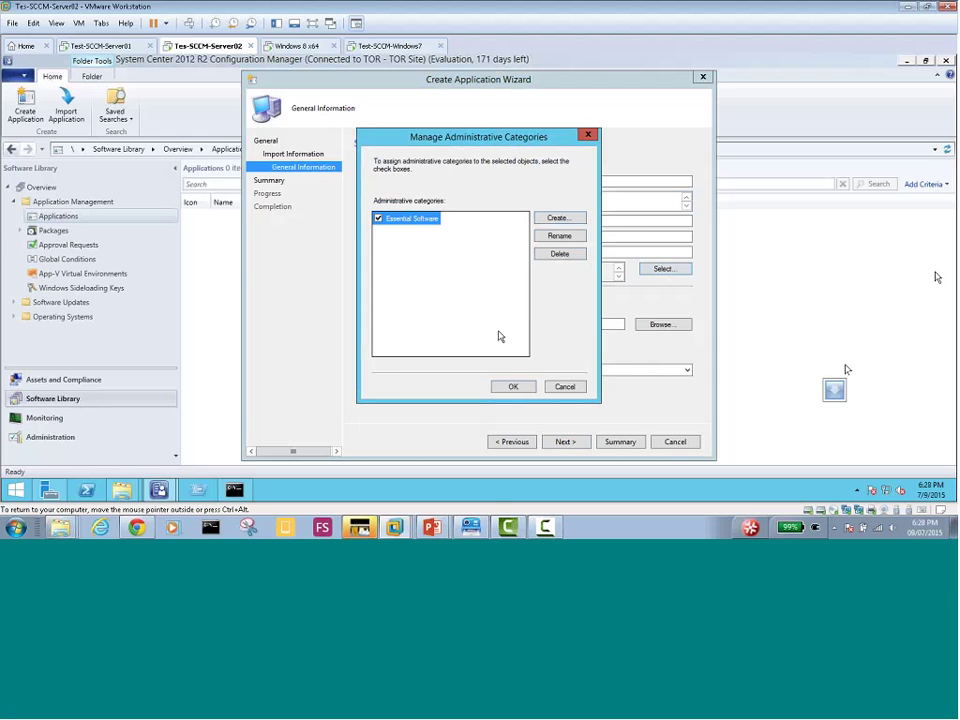
left_click(512, 387)
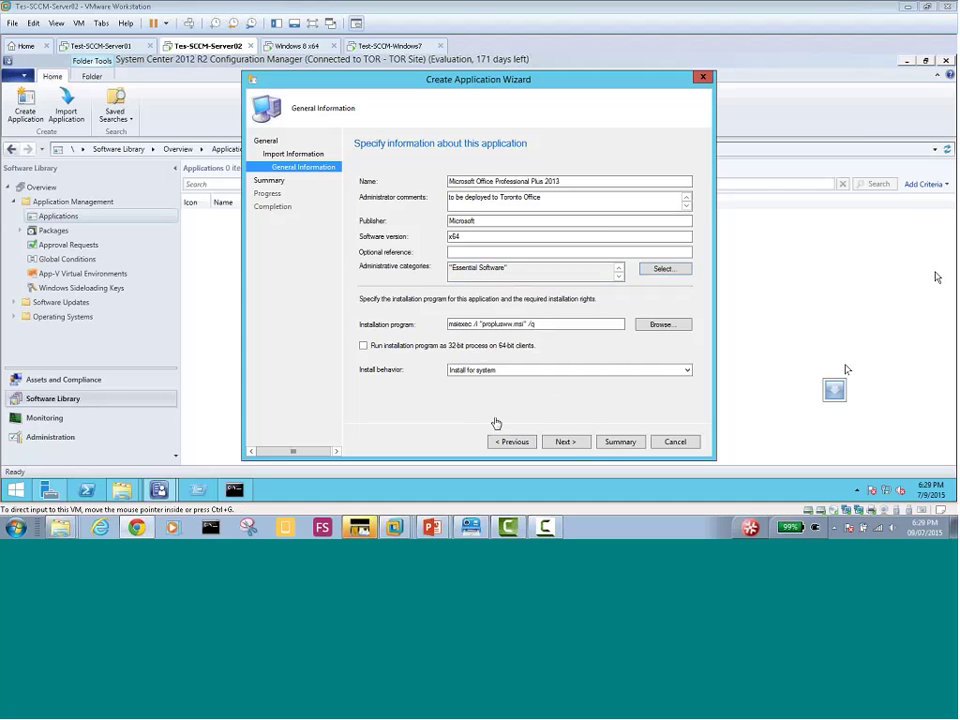
Advance through the Summary and create the Microsoft Office Professional Plus 2013 application
left_click(458, 432)
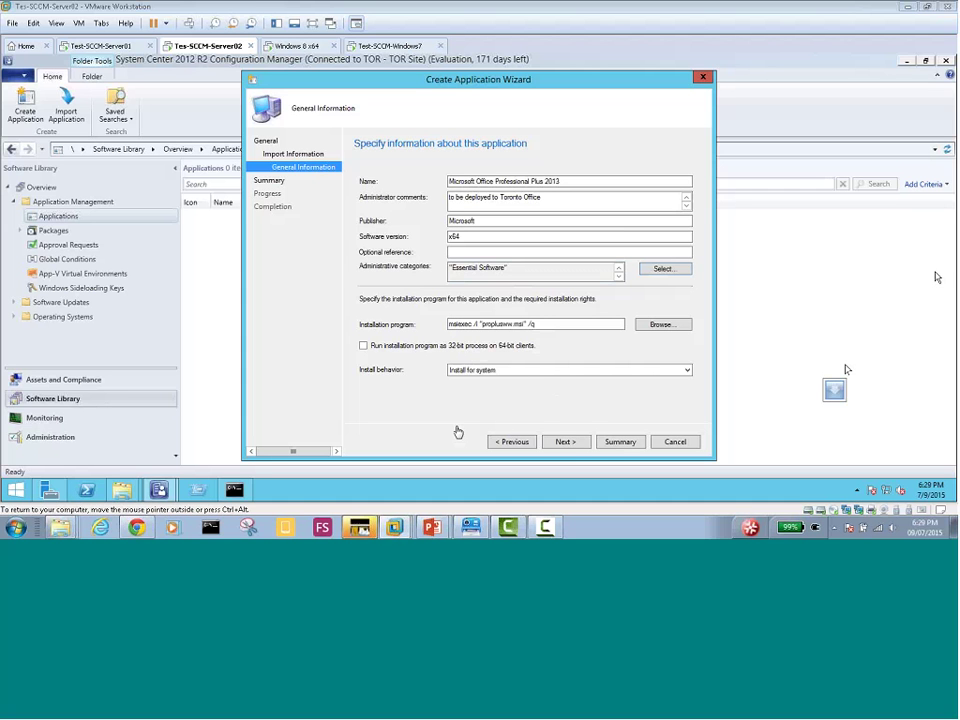
left_click(566, 442)
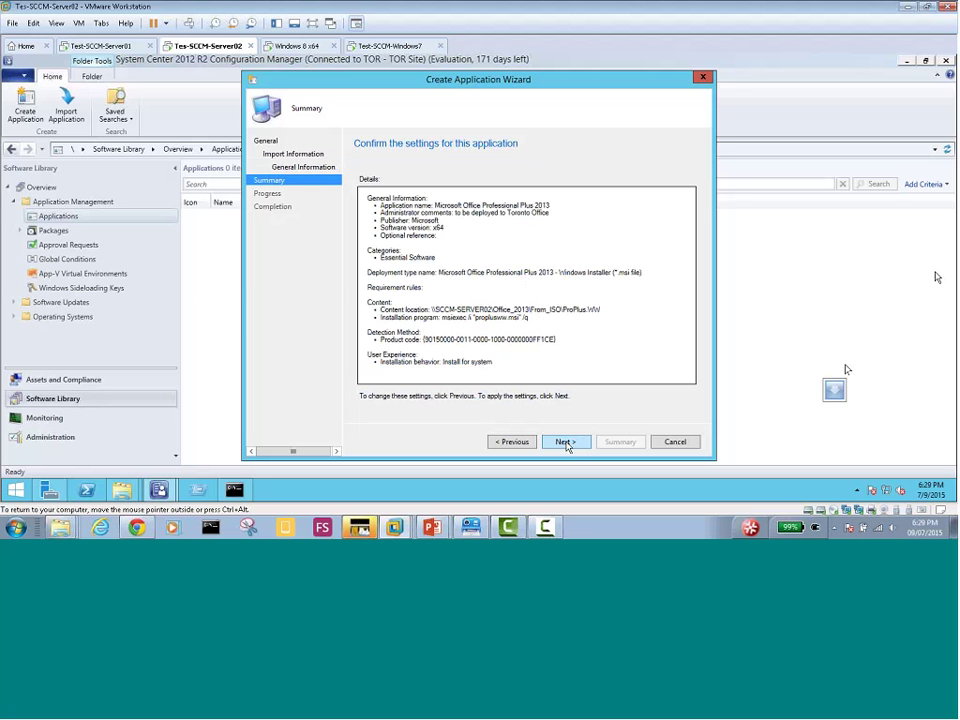
left_click(566, 442)
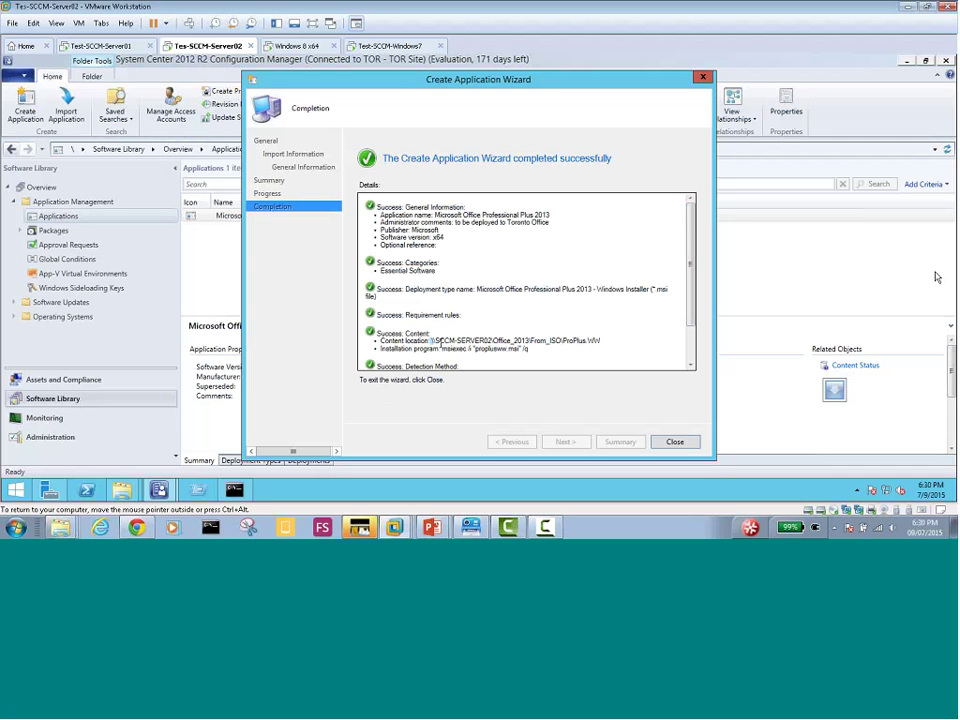
left_click_drag(433, 340, 637, 341)
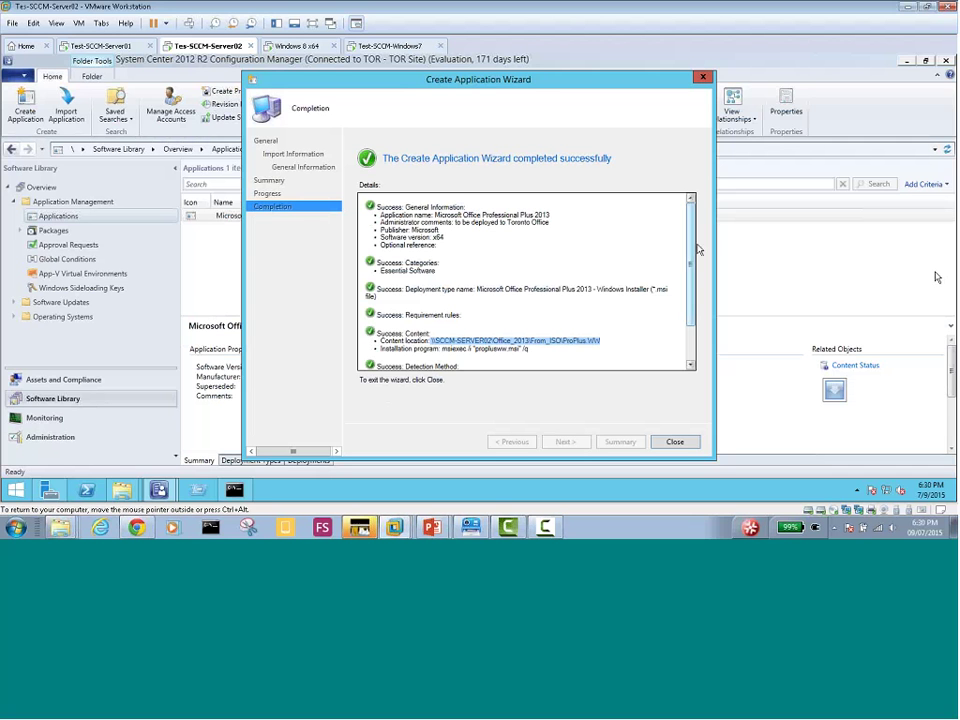
scroll(637, 300, "down", 2)
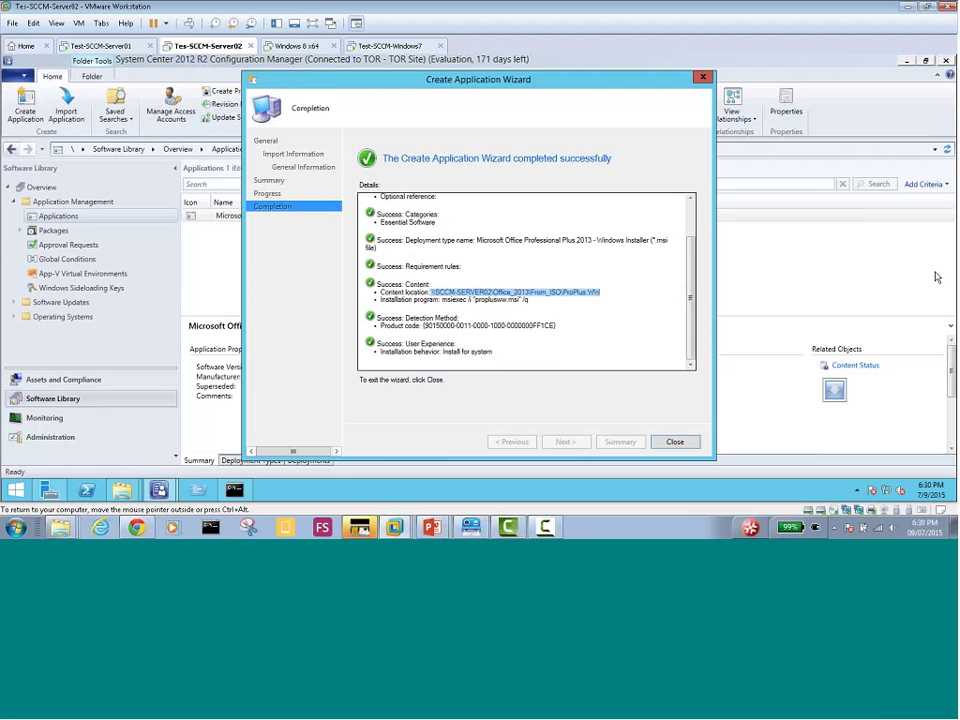
Close the completed Create Application Wizard to return to the Applications list
left_click(679, 442)
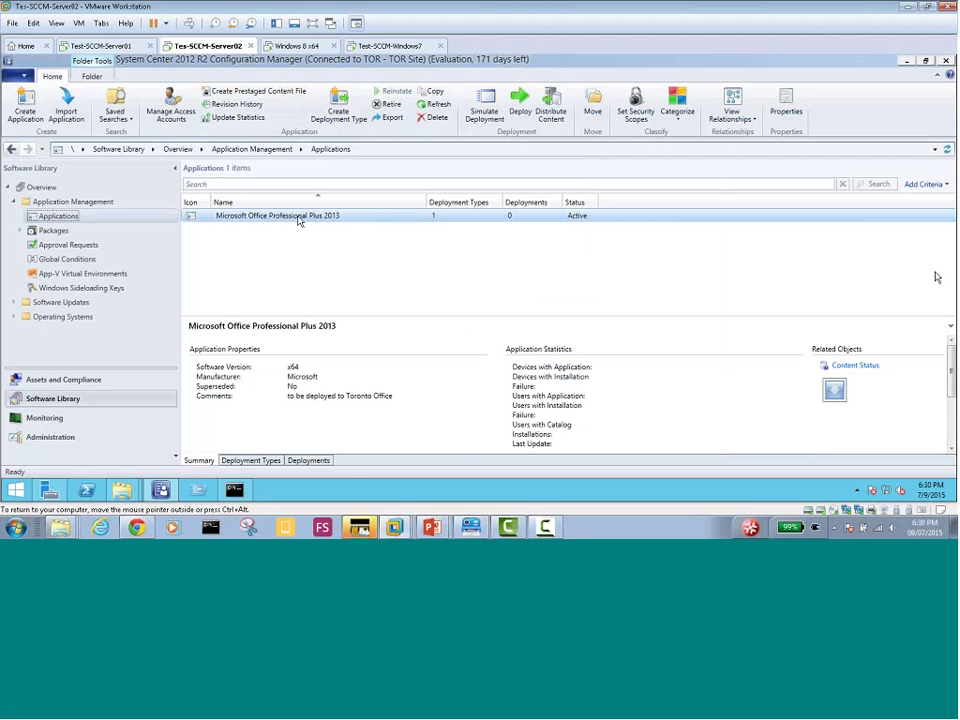
Open the Office application's Properties at Deployment Types and select the Windows Installer deployment type
right_click(298, 219)
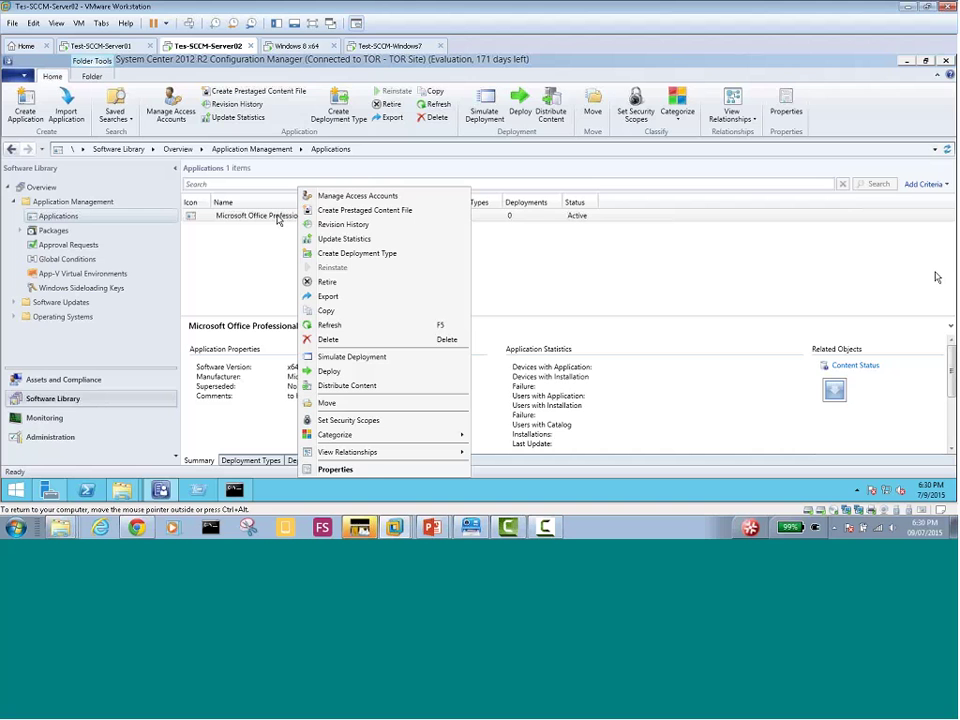
left_click(283, 240)
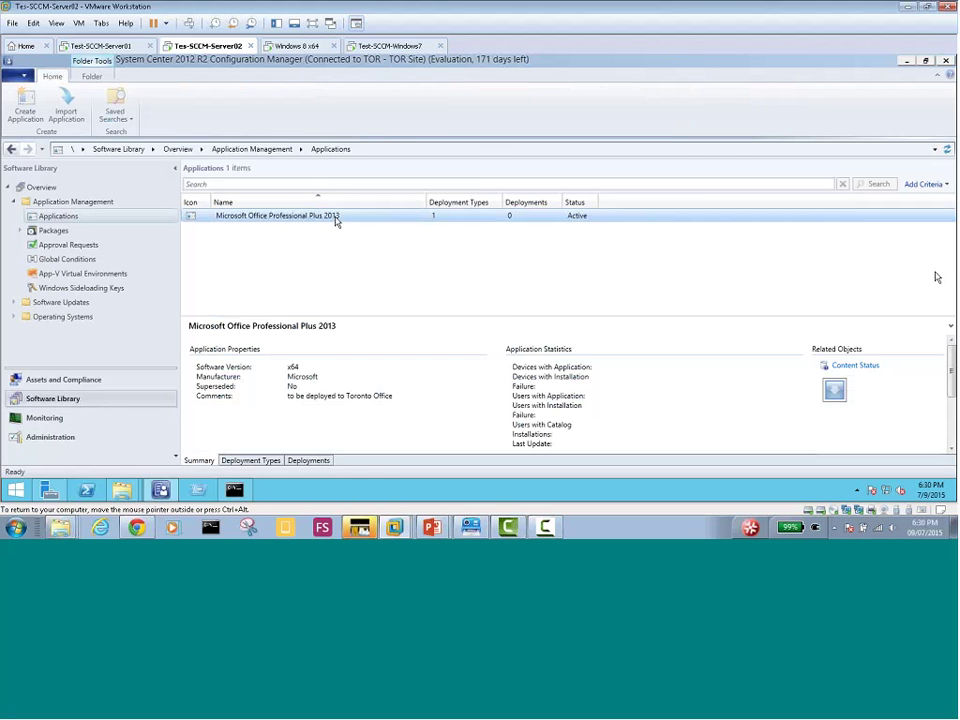
right_click(335, 221)
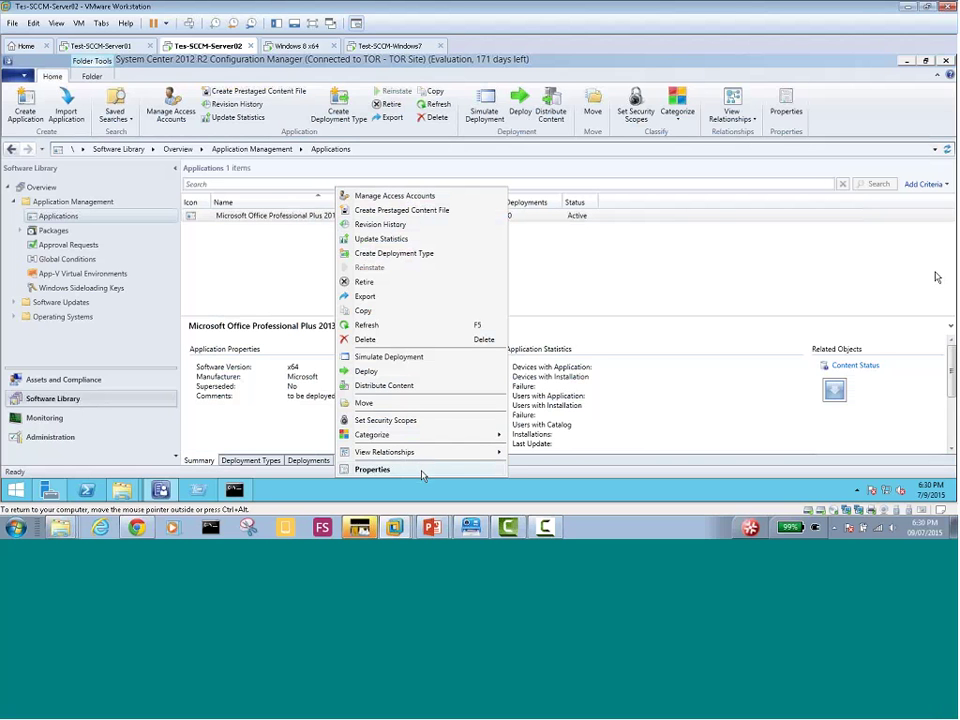
left_click(418, 470)
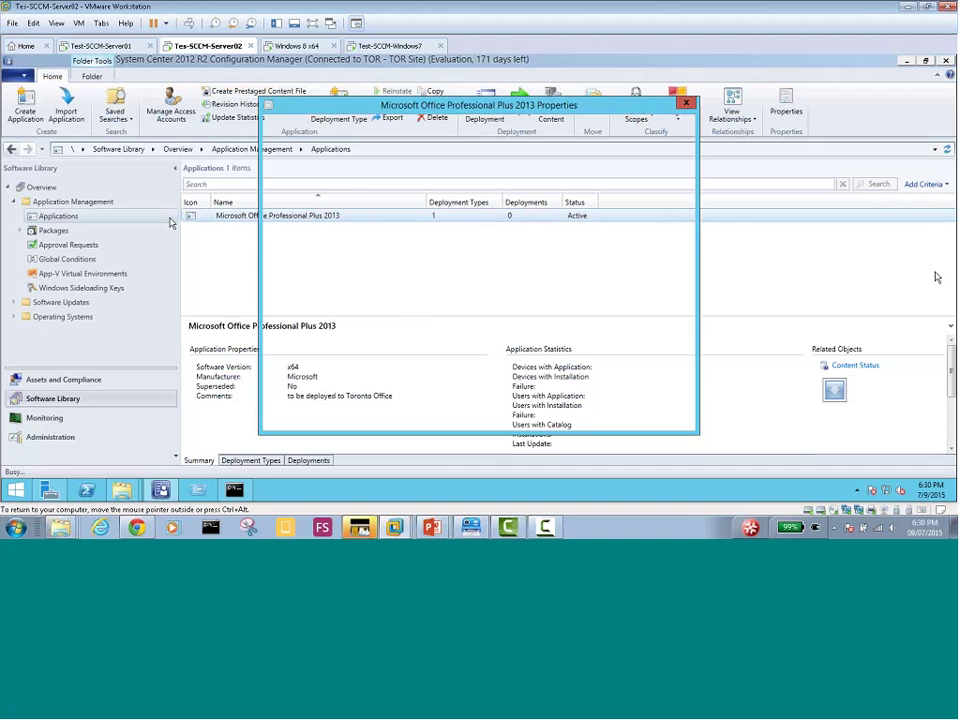
left_click_drag(350, 113, 476, 122)
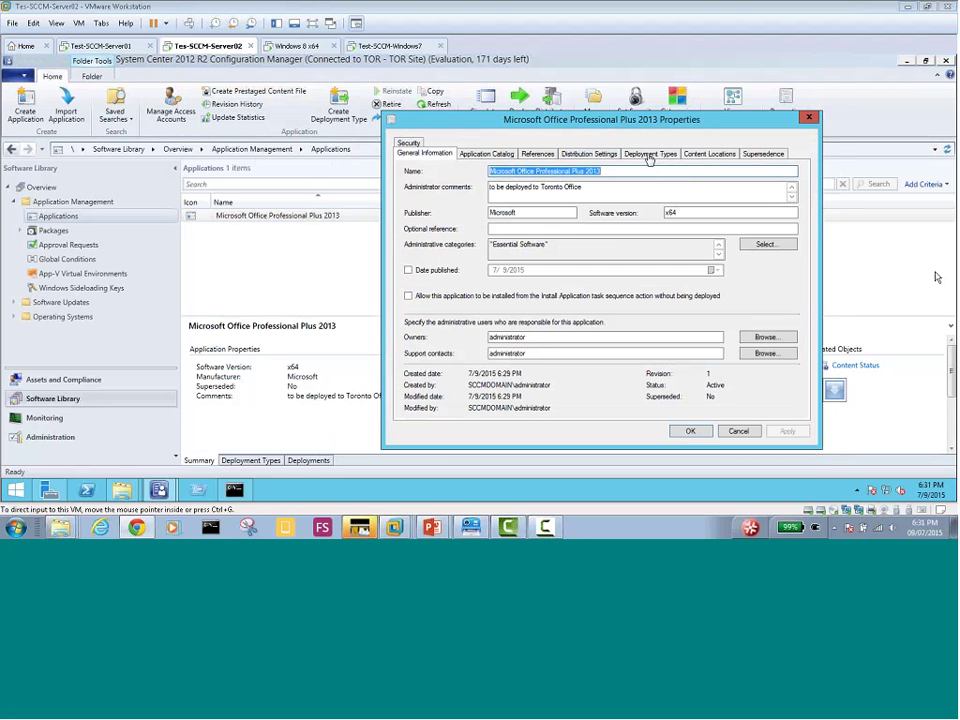
left_click(644, 158)
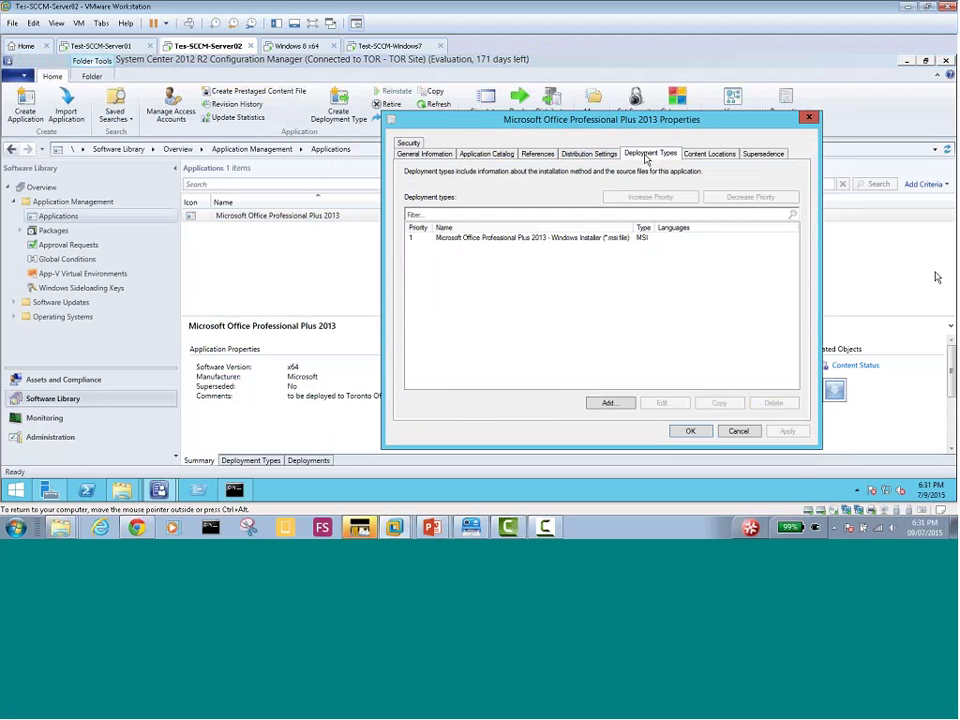
left_click(575, 240)
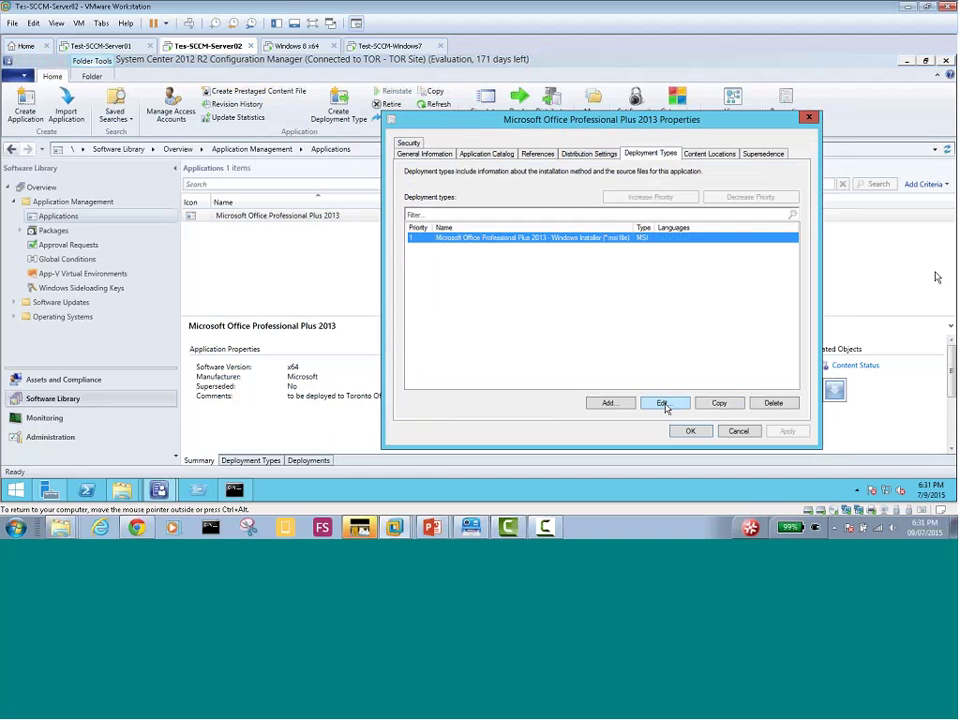
Open the Windows Installer deployment type for editing and reposition its properties window
left_click(666, 406)
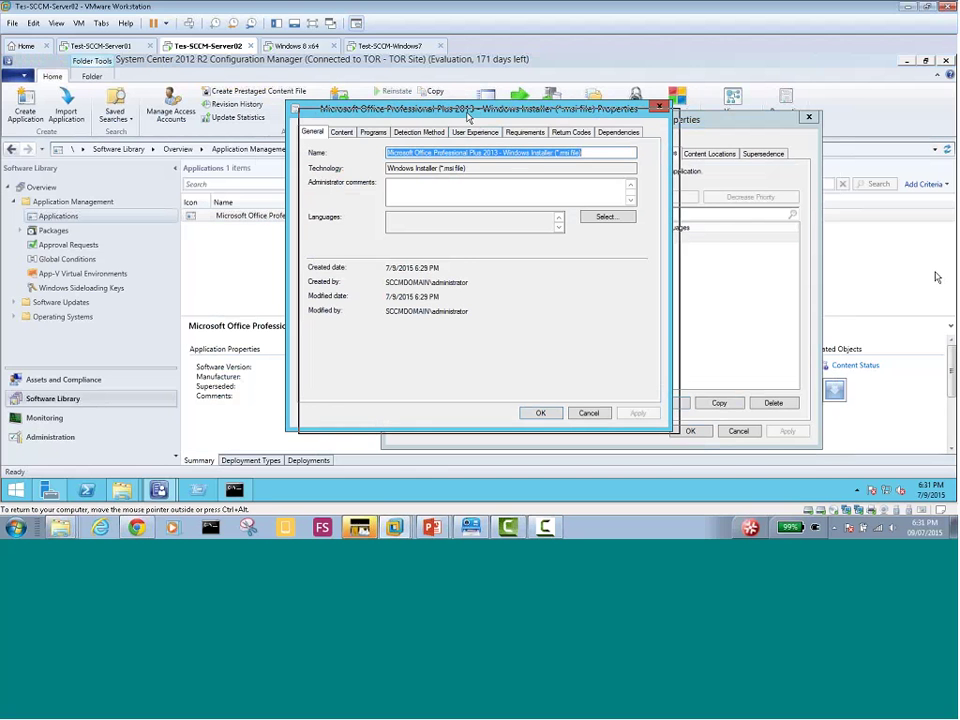
left_click_drag(458, 115, 549, 203)
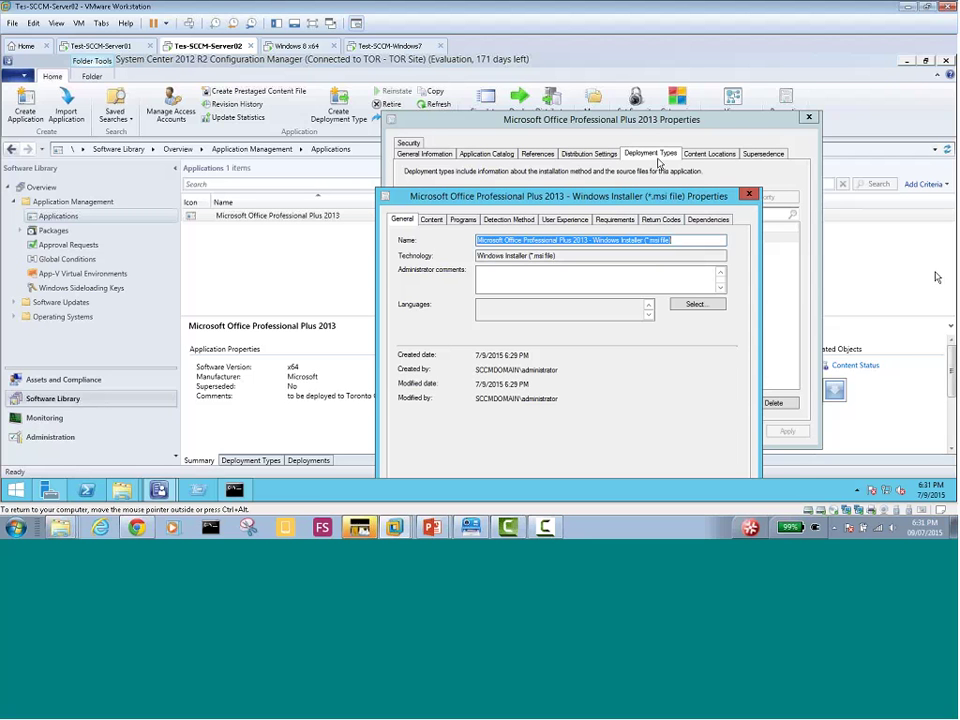
left_click_drag(630, 203, 456, 112)
Capture a screen region, then show the Content tab with the ProPlus.WW content location
key("ctrl+alt")
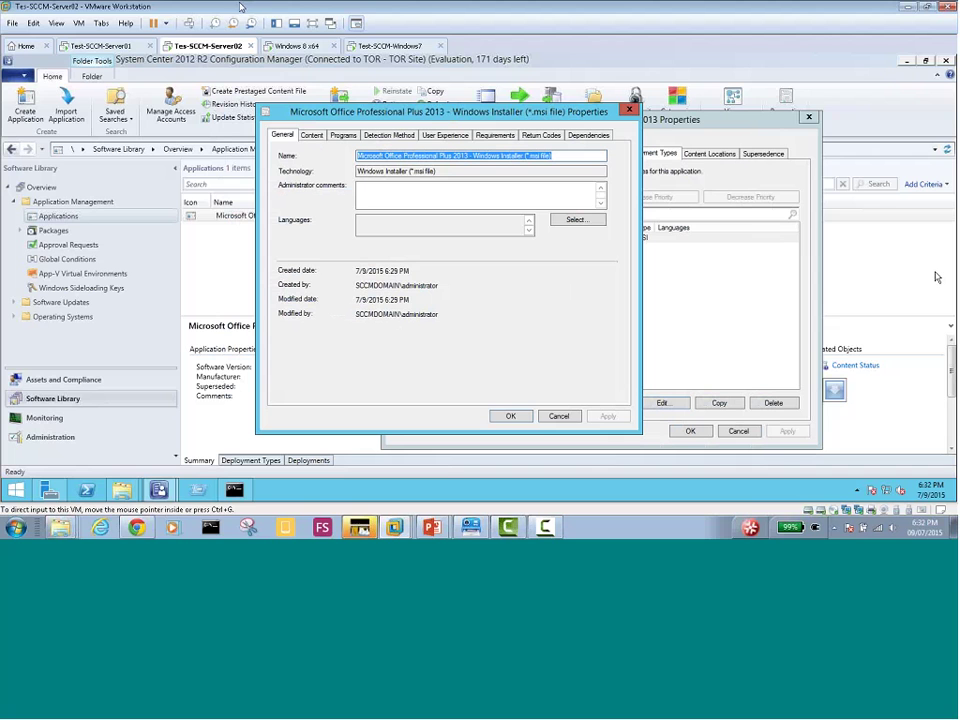
key("Print")
left_click_drag(318, 132, 808, 473)
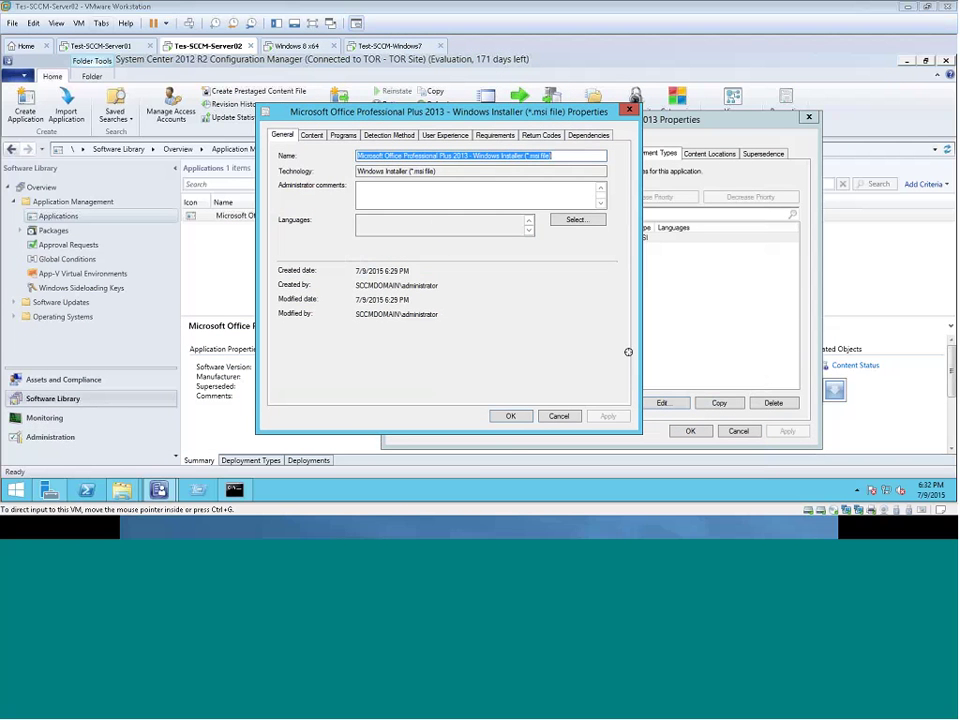
left_click(313, 137)
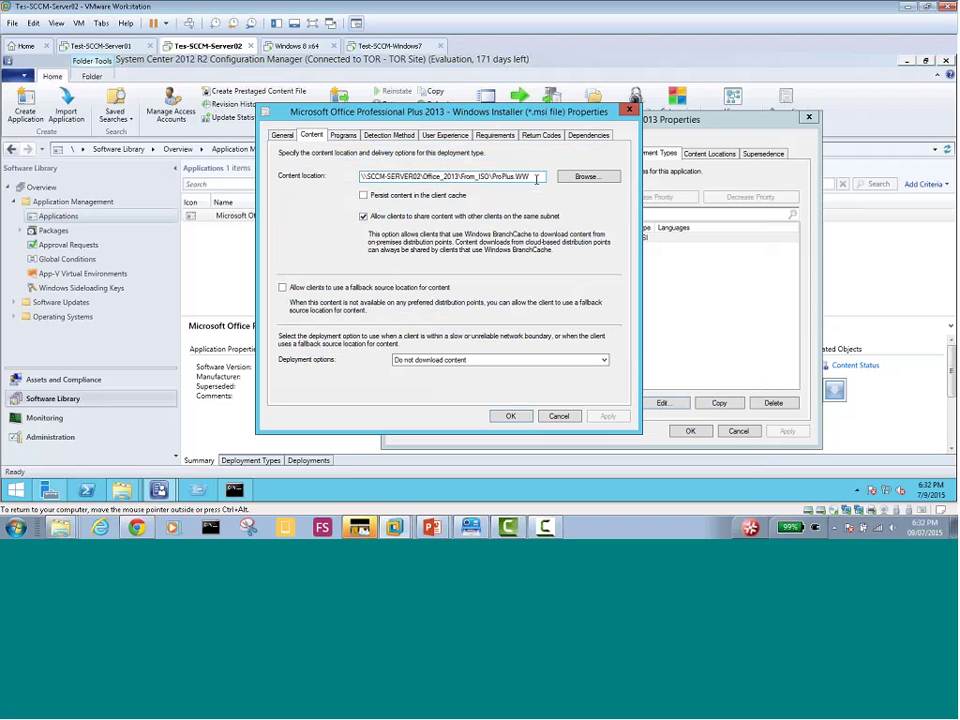
Trim the content location to \\SCCM-SERVER02\Office_2013\From_ISO\ and capture a screenshot of the console
left_click(535, 178)
key("BackSpace")
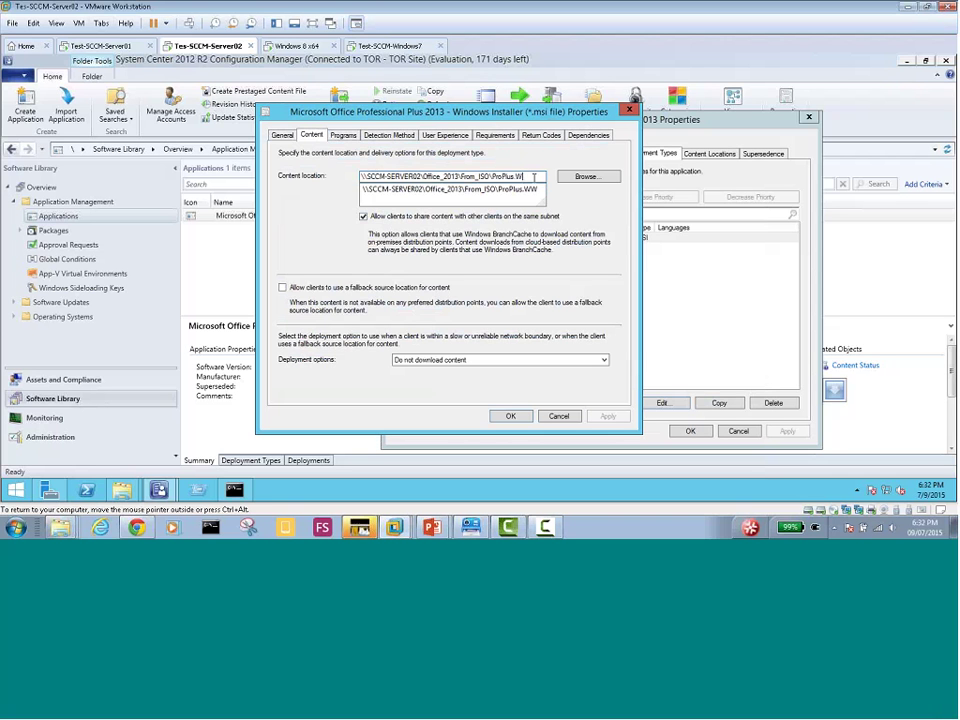
key("BackSpace")
key("BackSpace")
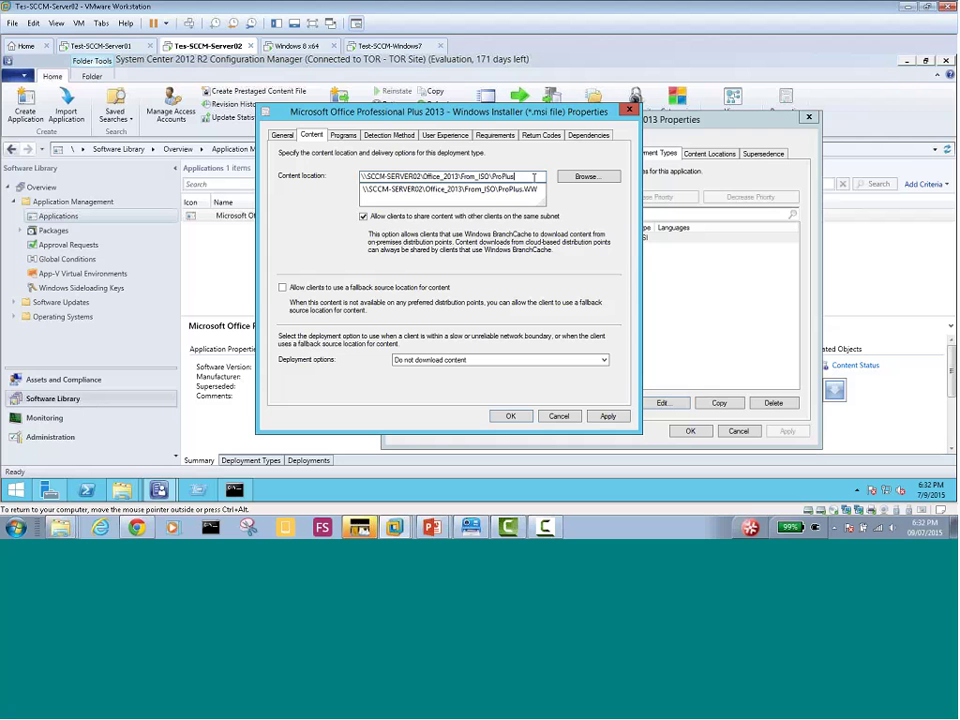
key("BackSpace")
key("BackSpace")
key("BackSpace")
key("BackSpace")
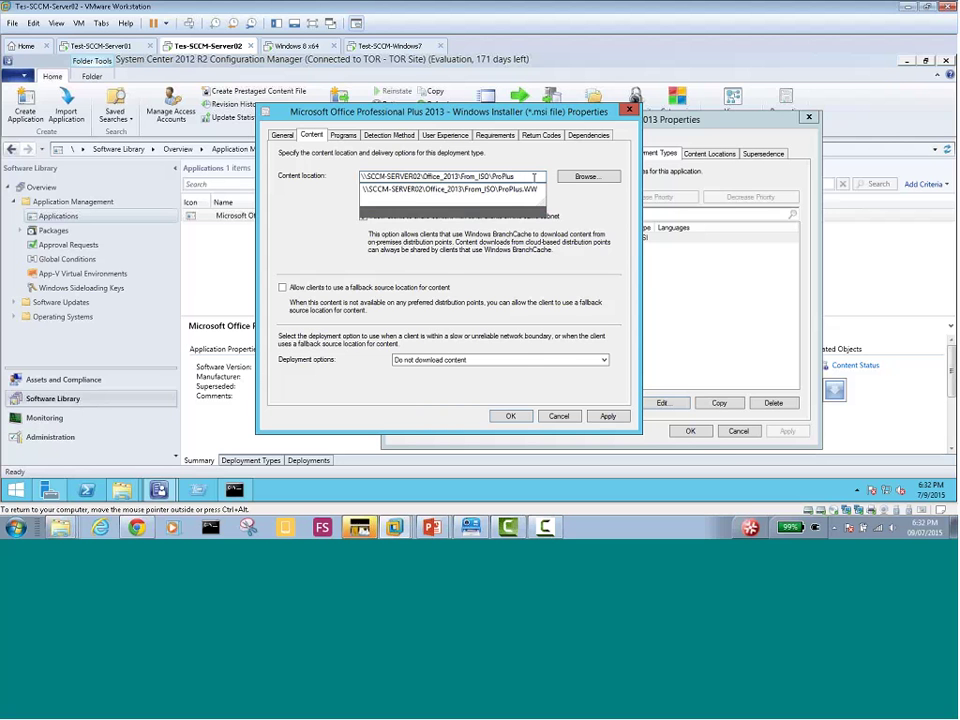
key("BackSpace")
key("BackSpace")
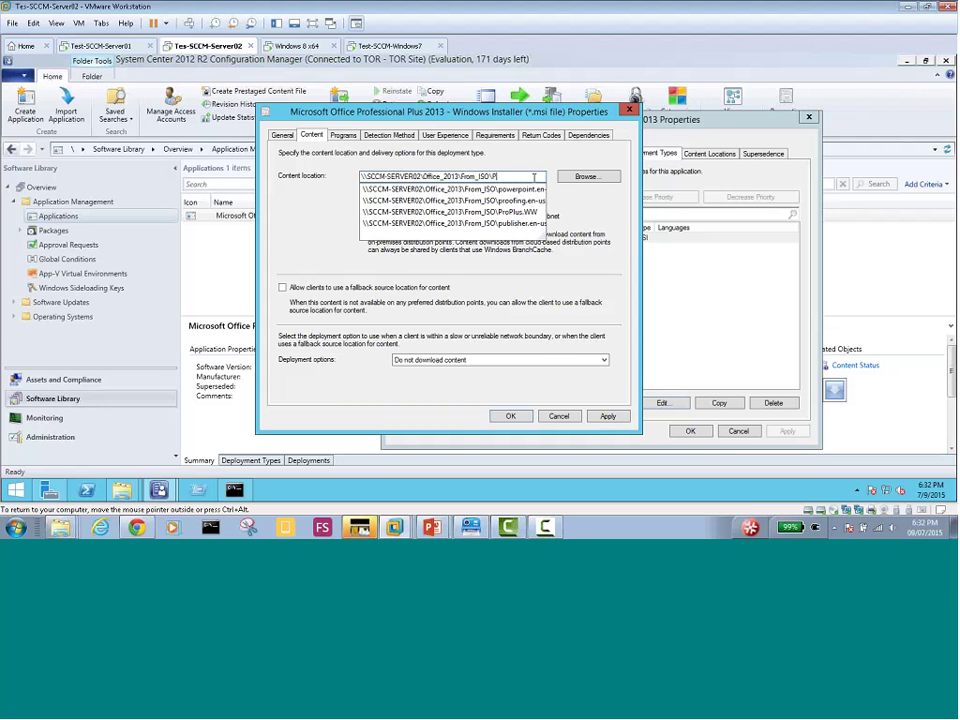
key("BackSpace")
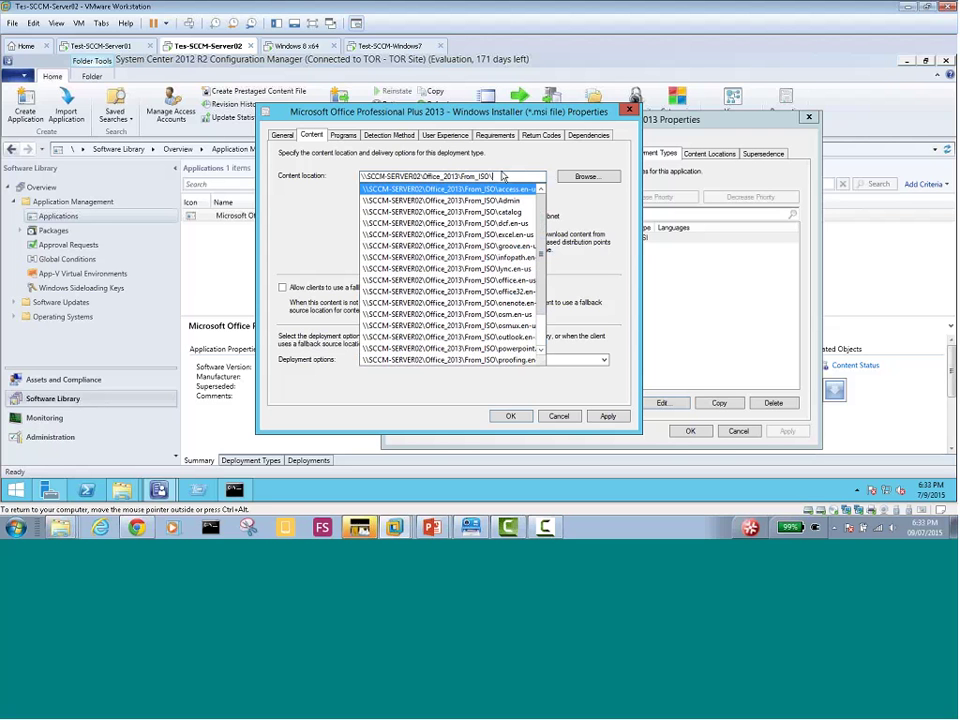
left_click(513, 162)
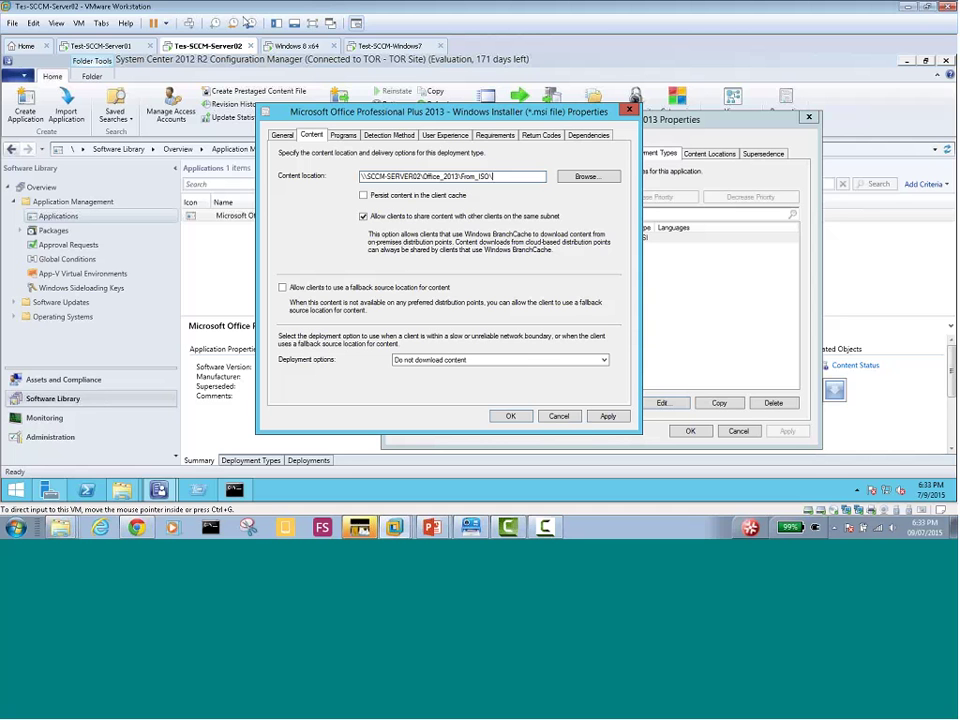
left_click_drag(162, 79, 855, 473)
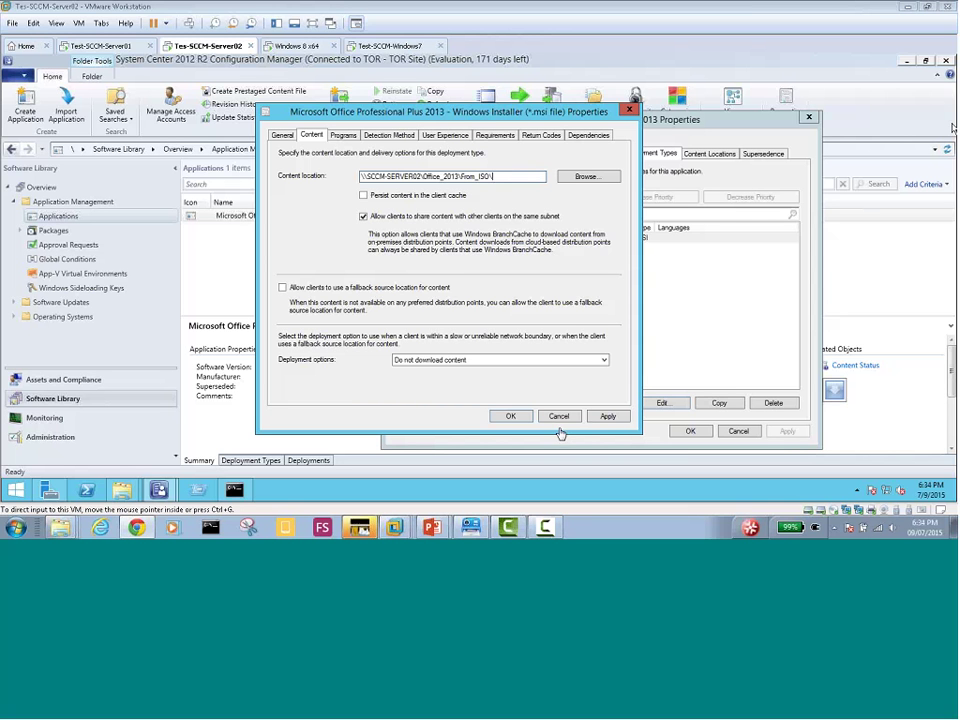
Apply and confirm the deployment type and application properties, then select the Office 2013 application
left_click(608, 416)
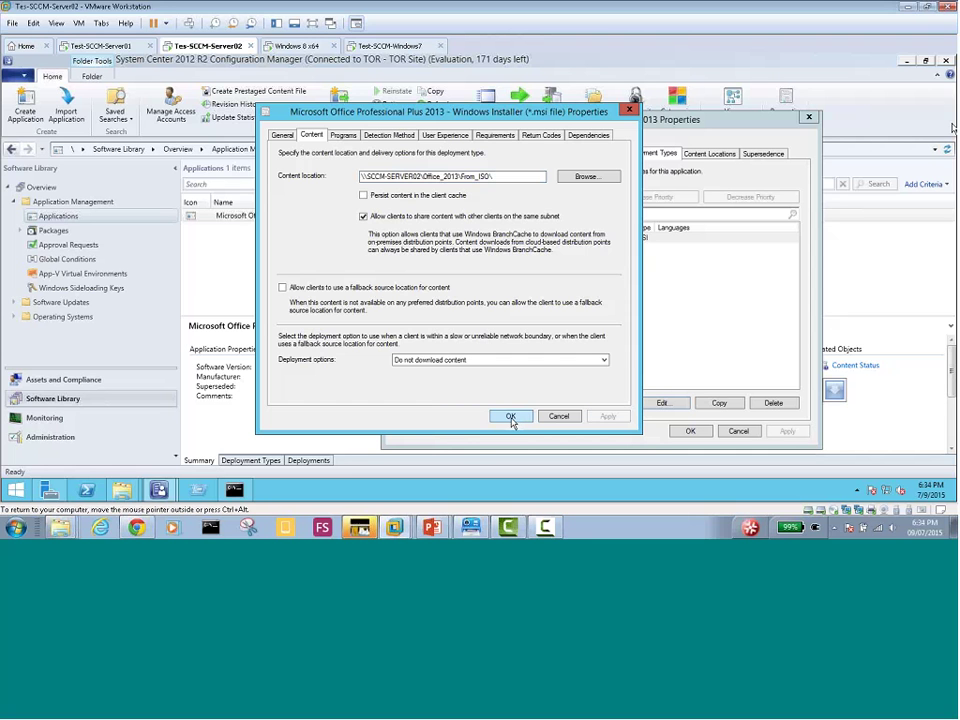
left_click(511, 417)
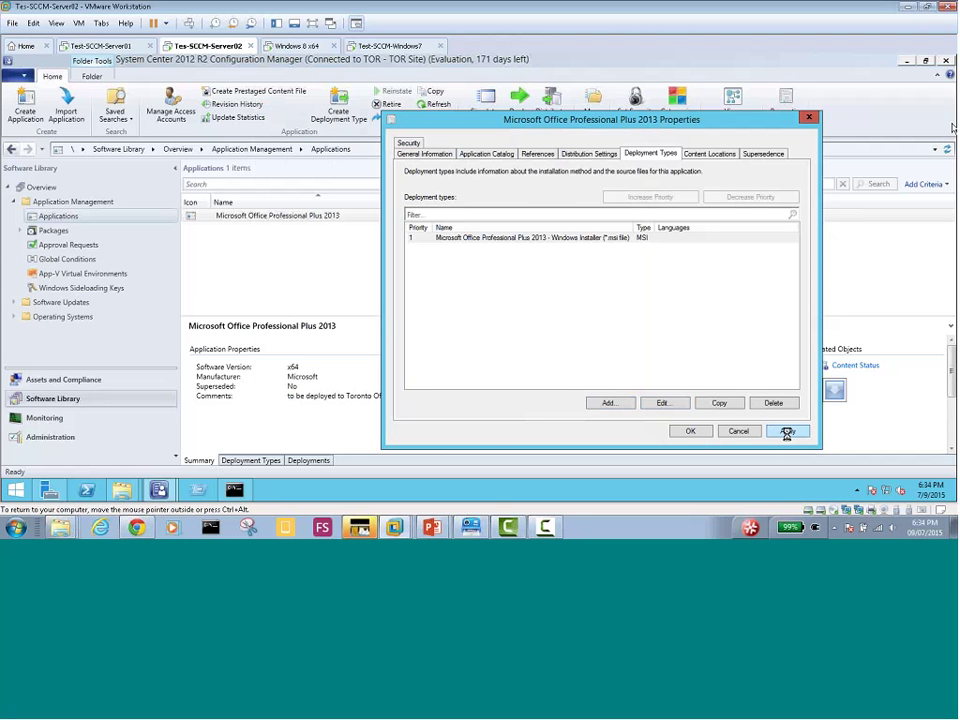
left_click(690, 431)
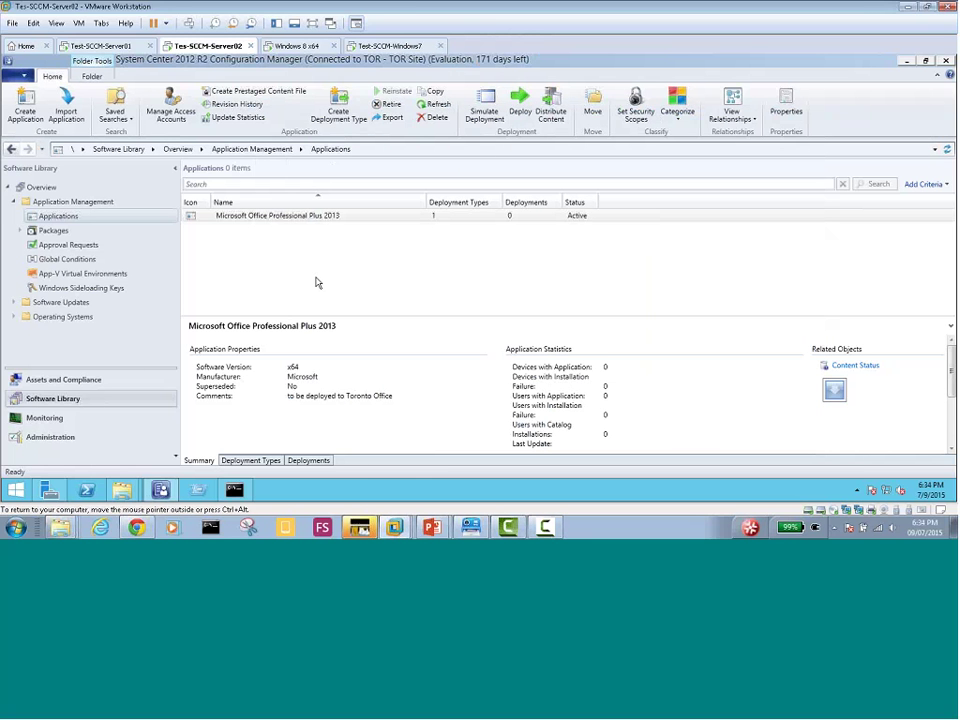
left_click(317, 217)
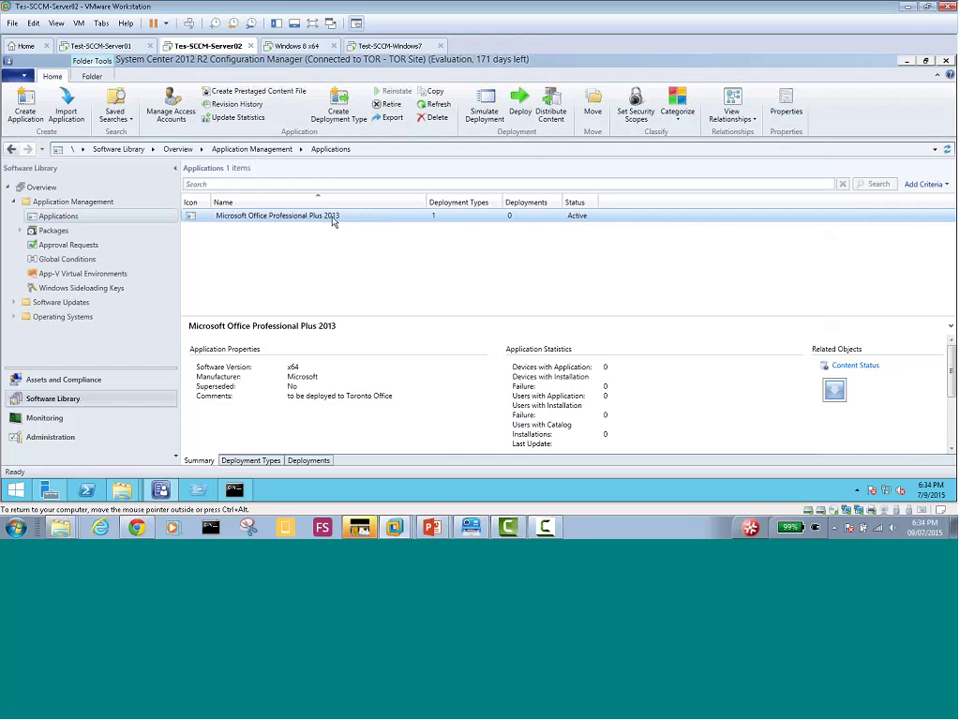
key("ctrl+alt")
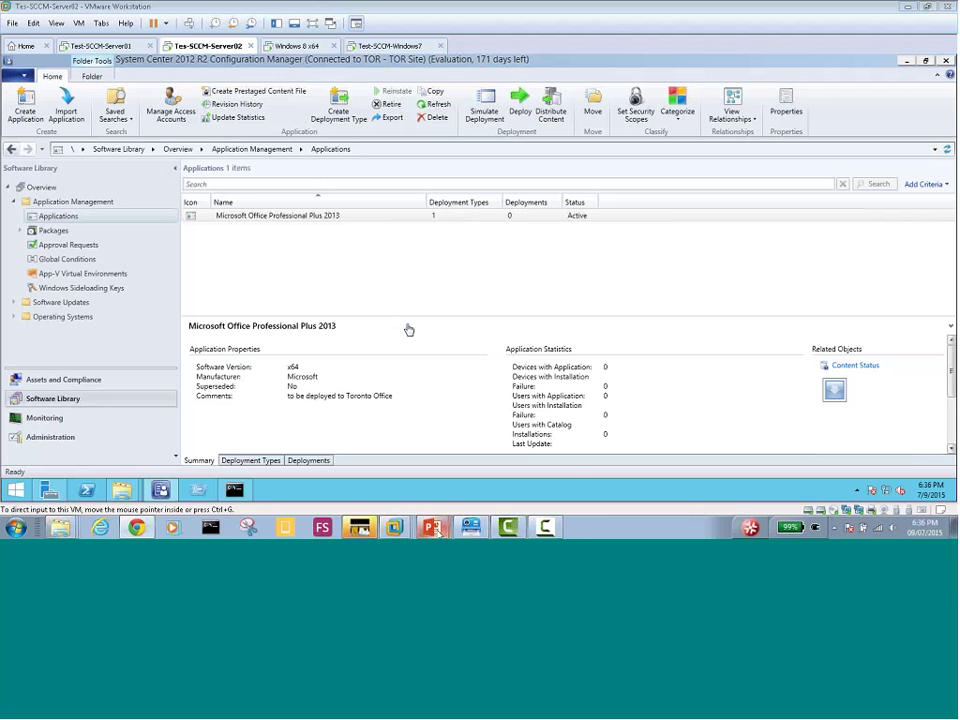
Bring PowerPoint to the front and end the running slide show
mouse_move(436, 532)
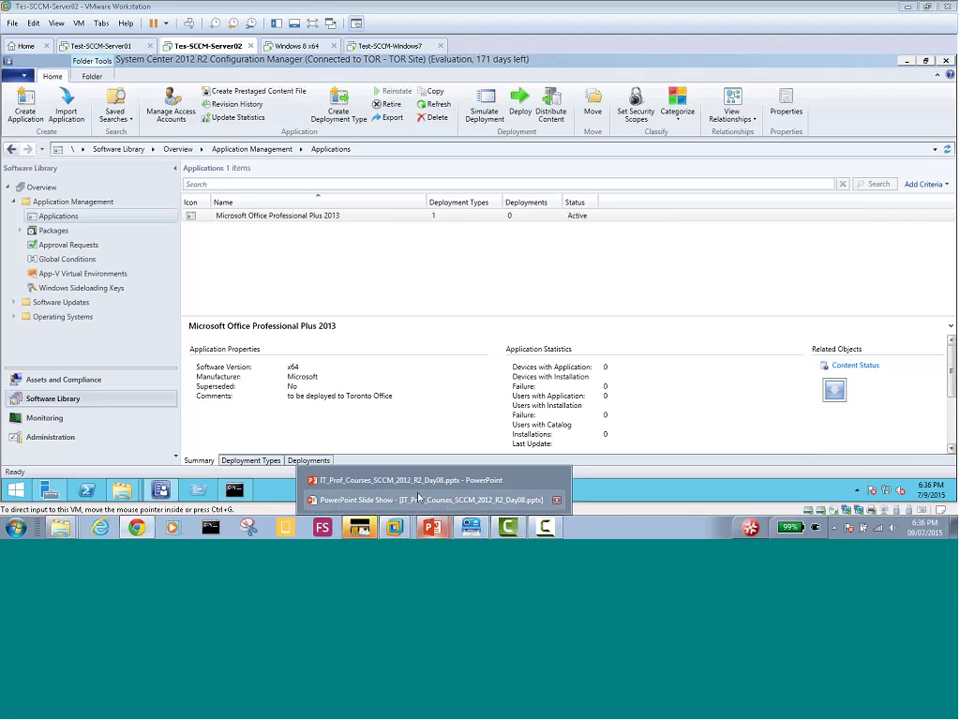
left_click(430, 499)
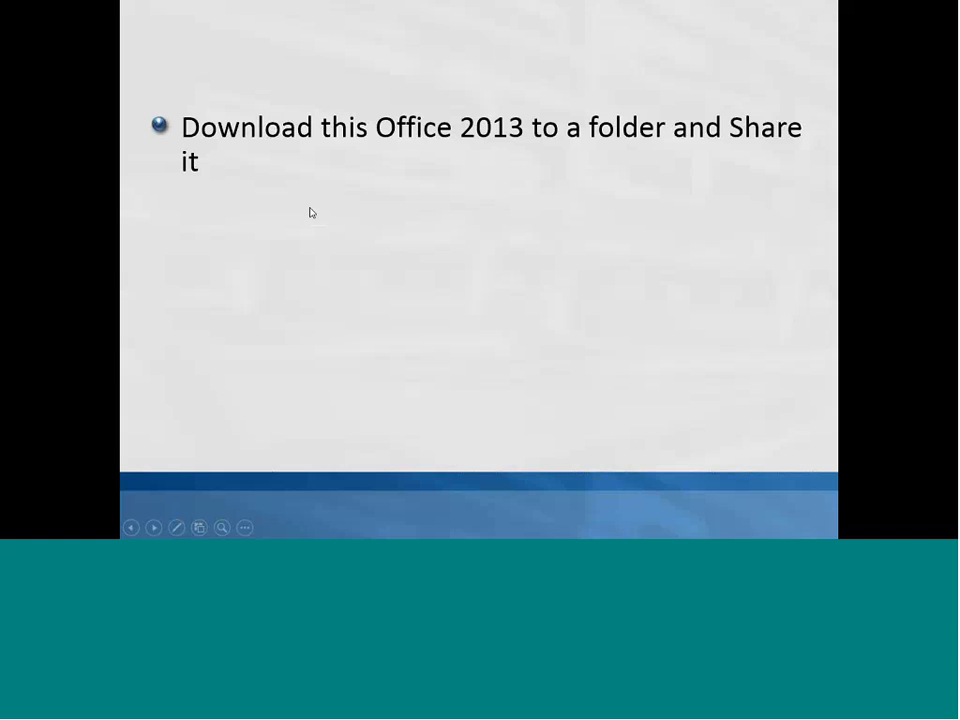
key("Escape")
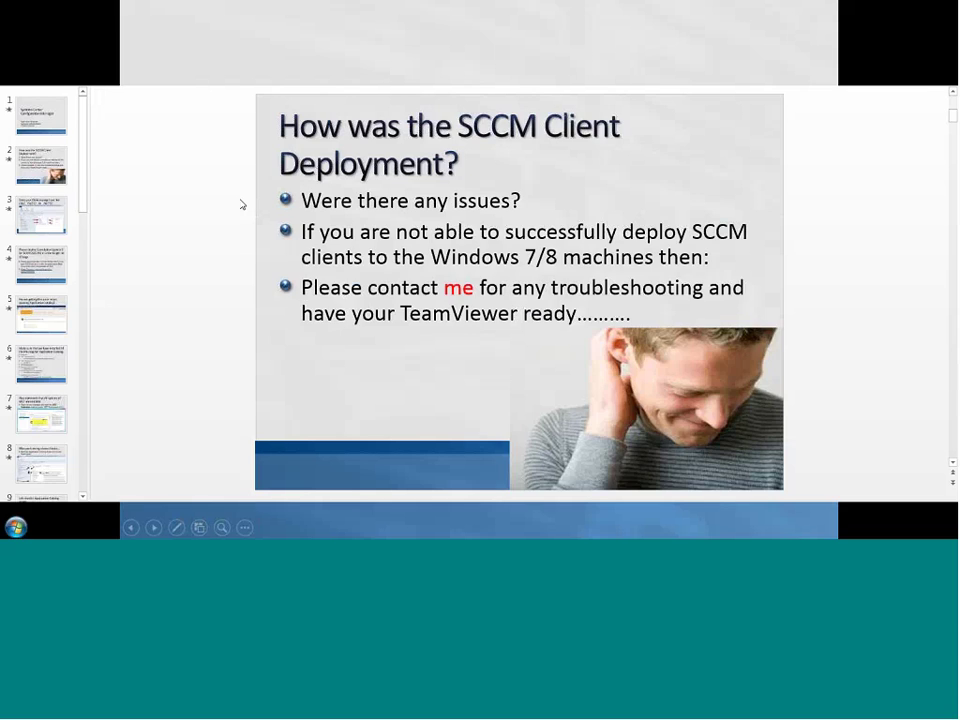
Go to blank slide 16 and type the title 'The code for XML File for Uninstalla'
left_click(40, 462)
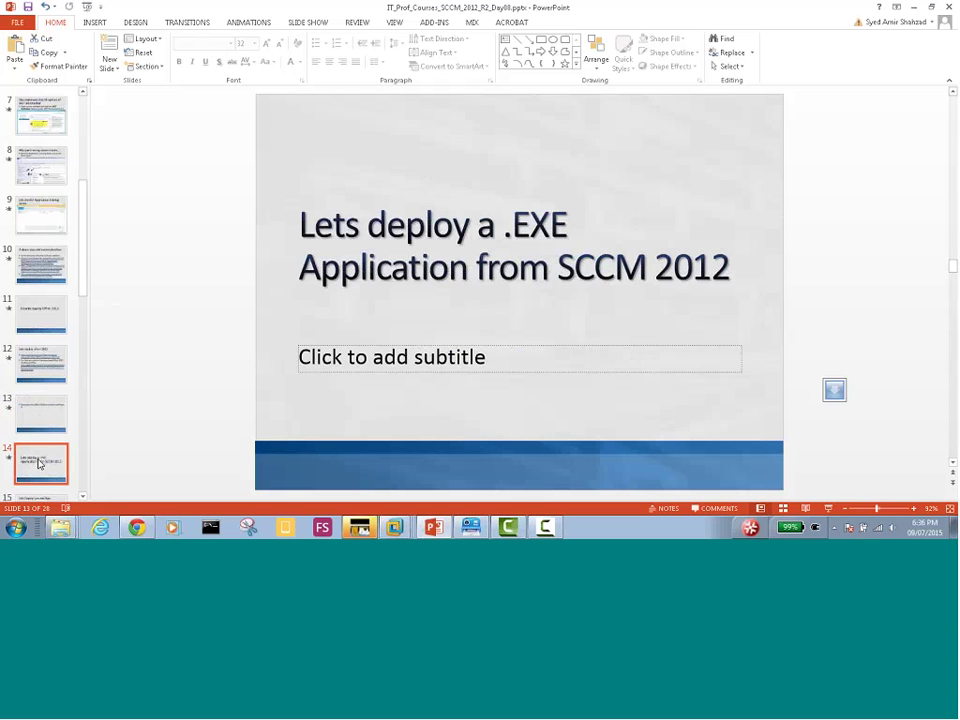
scroll(40, 440, "down", 2)
left_click(42, 437)
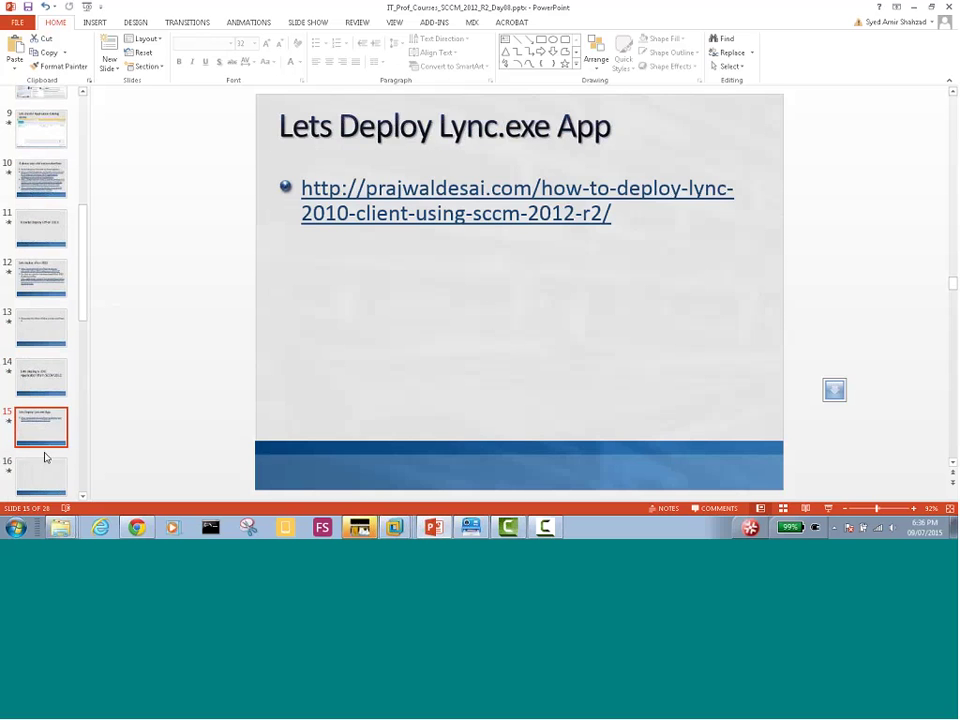
left_click(40, 472)
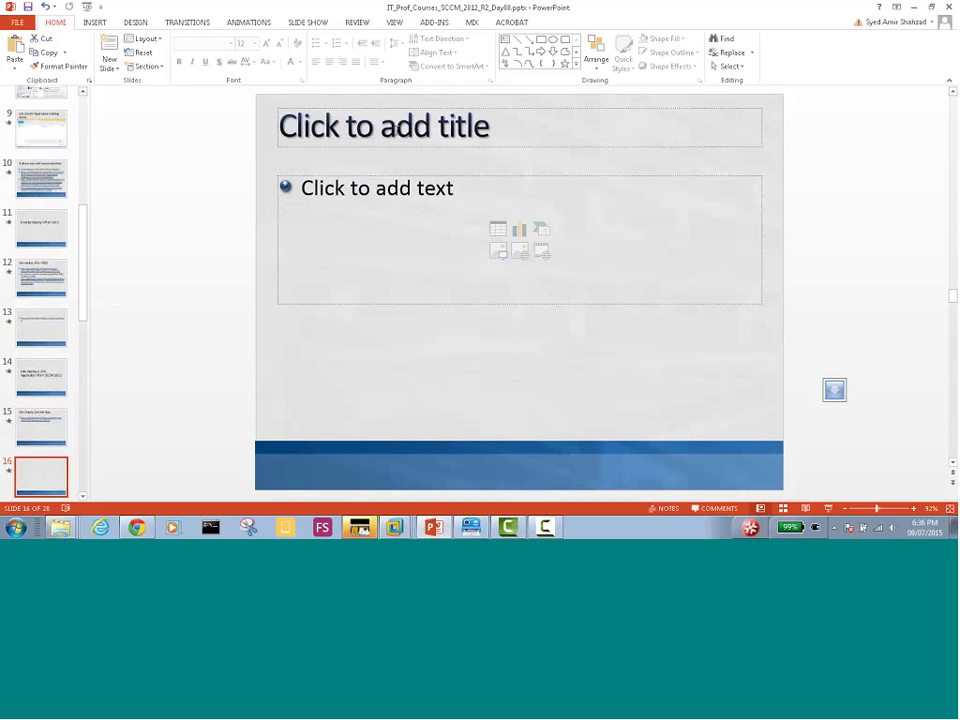
left_click(396, 130)
type("The")
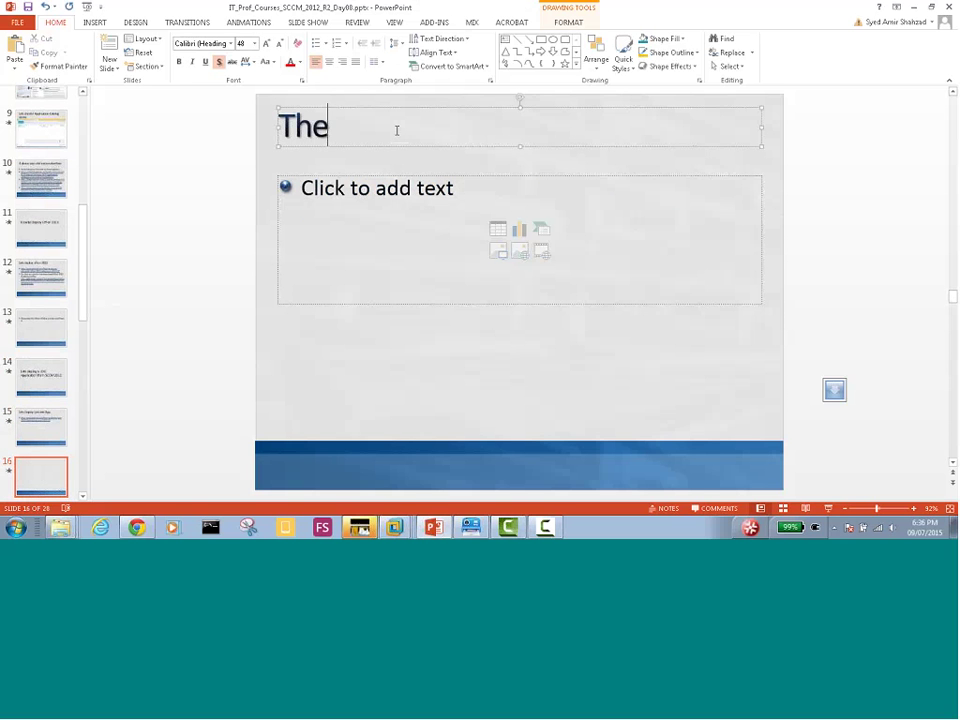
type(" code for ")
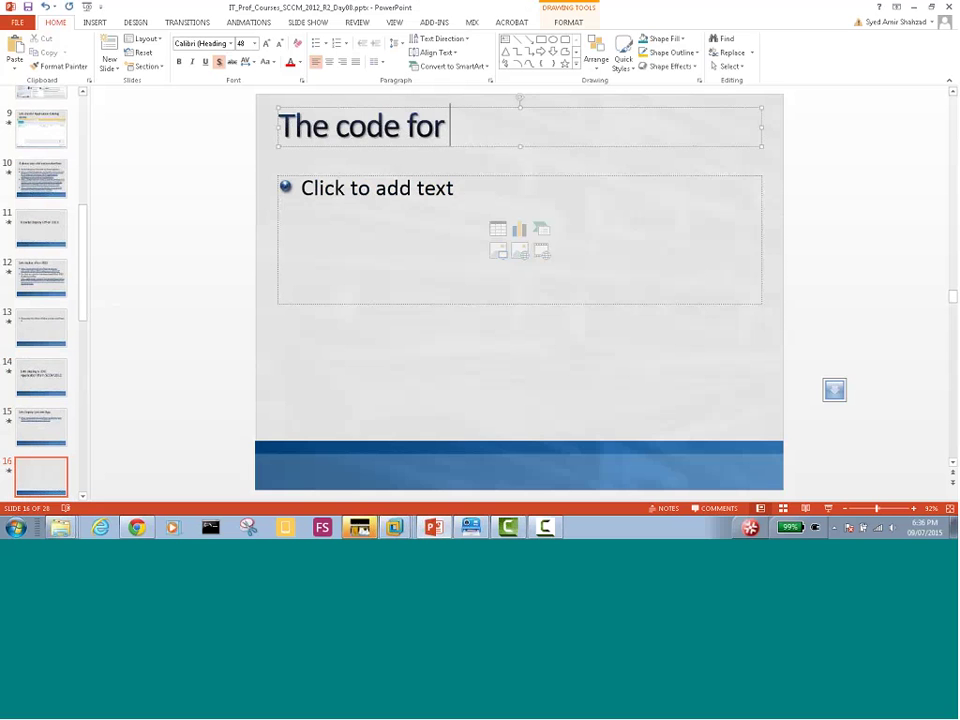
type("XML F")
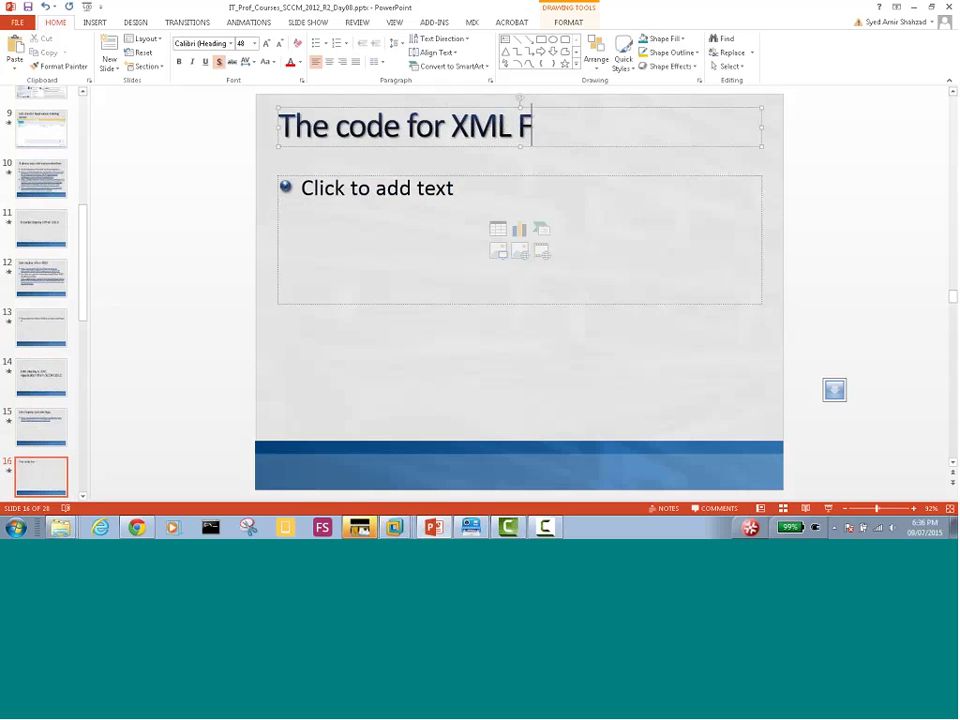
type("ile for Uninstalla")
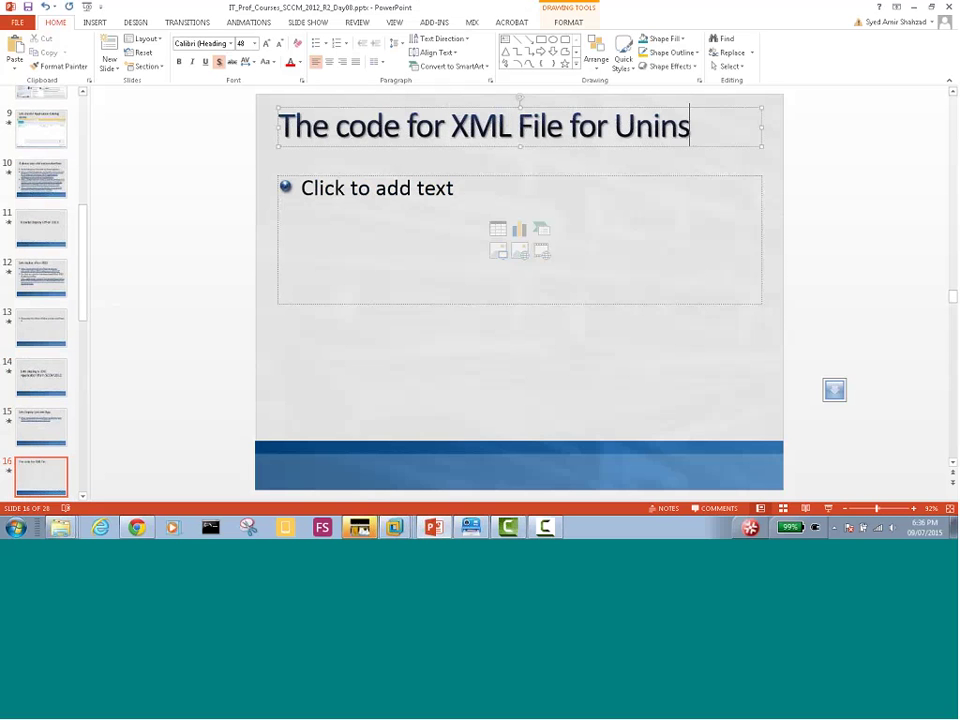
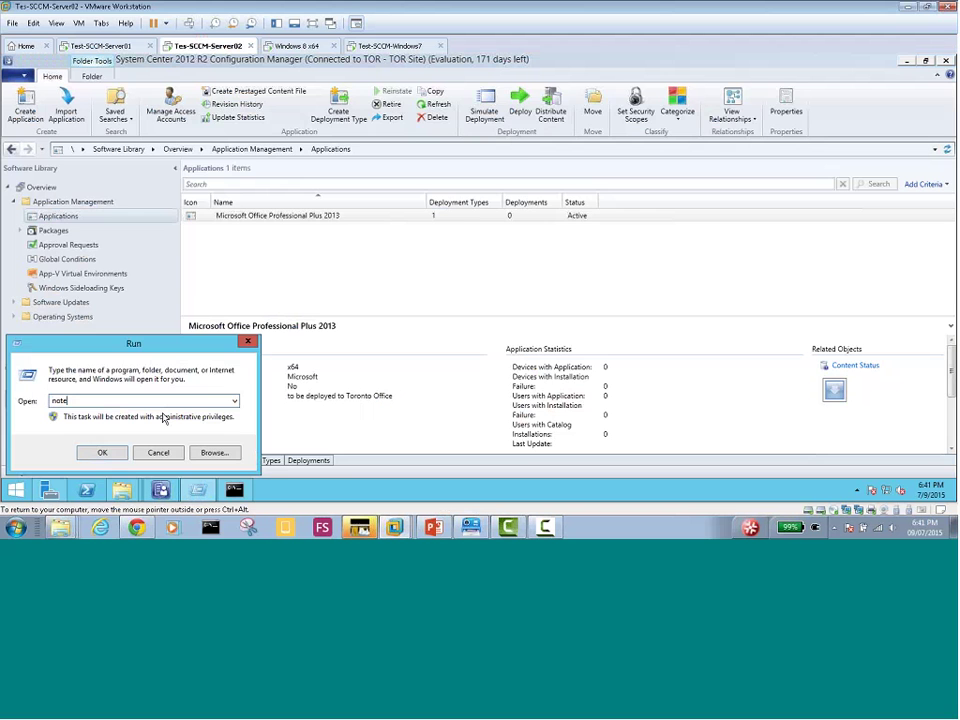
Launch Notepad and paste the Office configuration XML with basic display, suppressed modals and accepted EULA
type("pad")
key("Return")
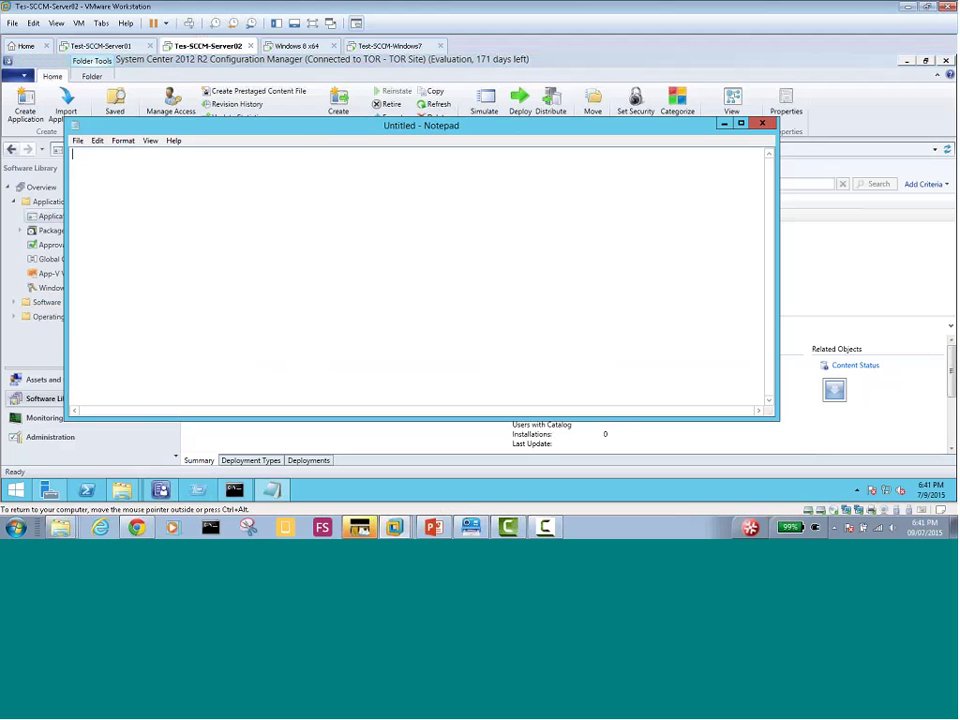
right_click(147, 194)
left_click(175, 238)
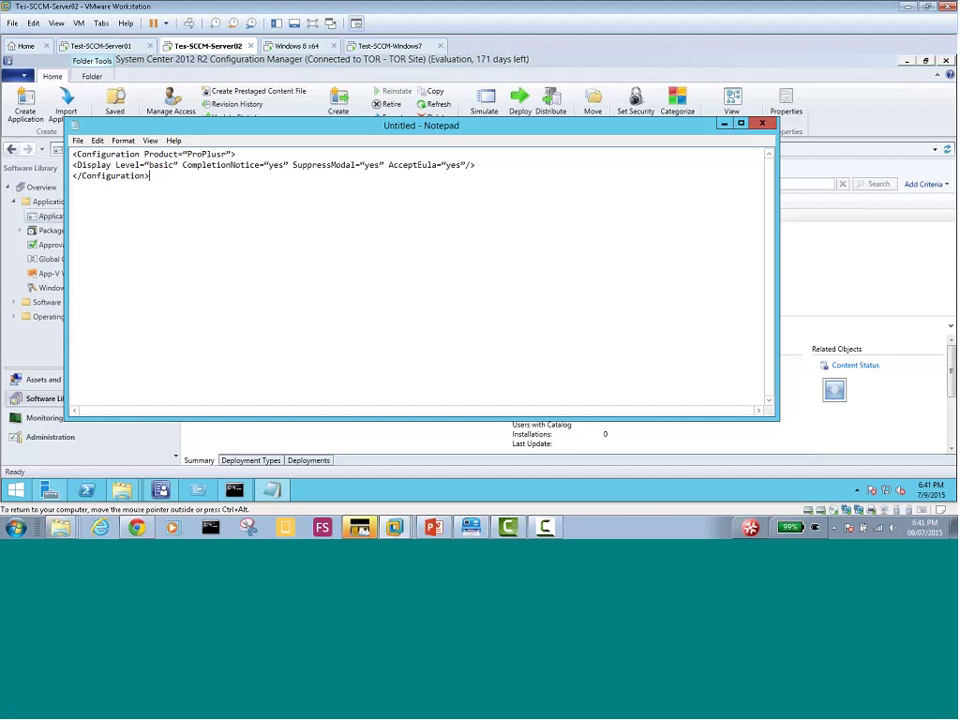
left_click(78, 141)
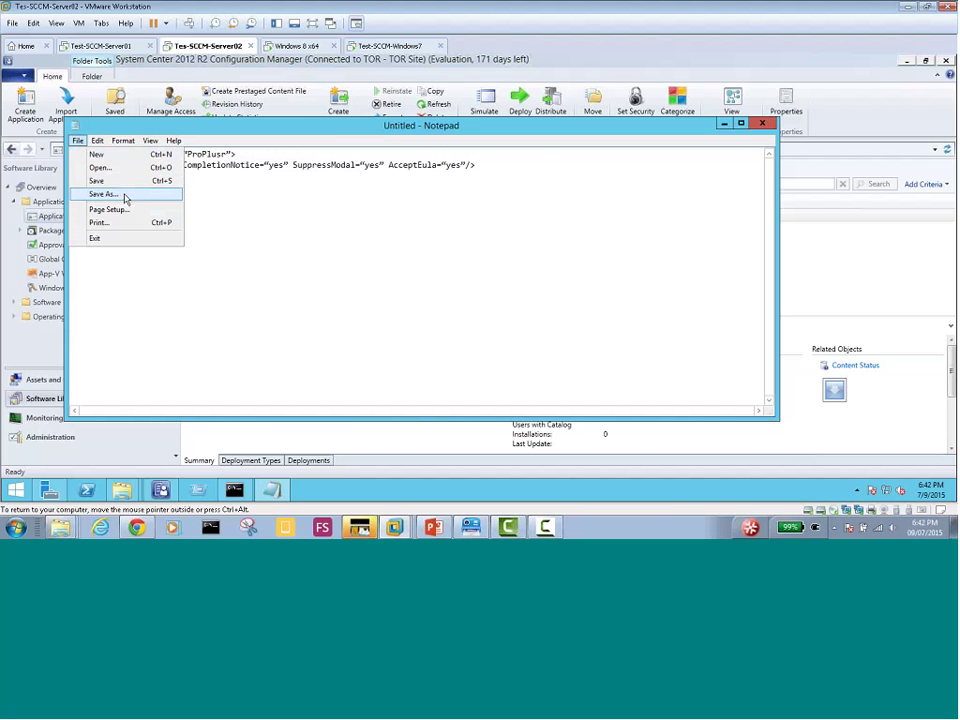
Start Save As with the file type set to All Files and file name Uninstall.xml
left_click(125, 196)
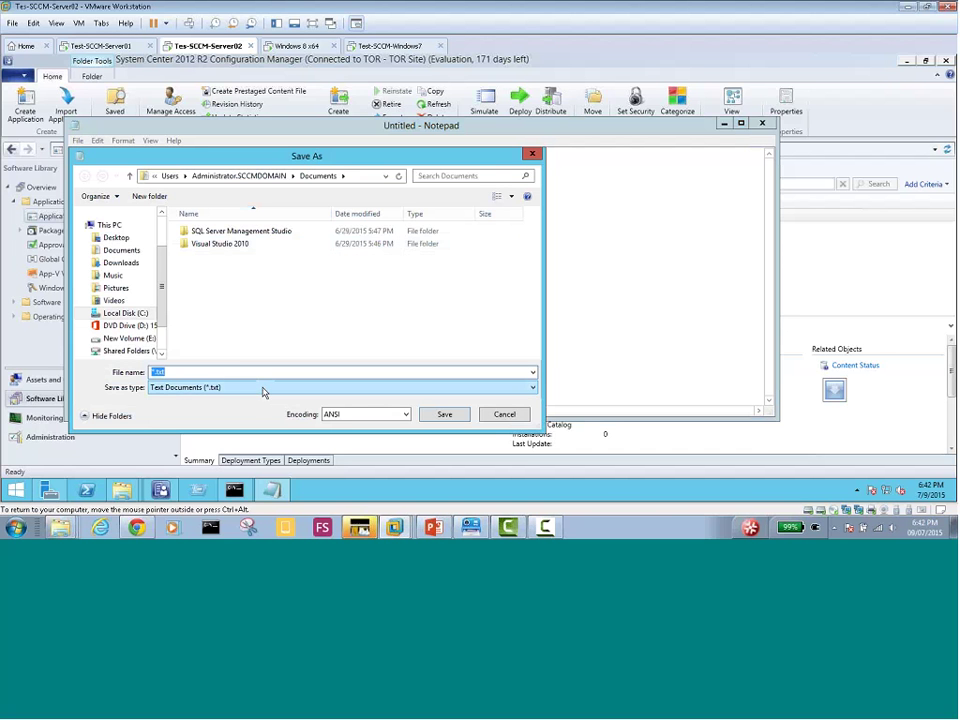
left_click(263, 391)
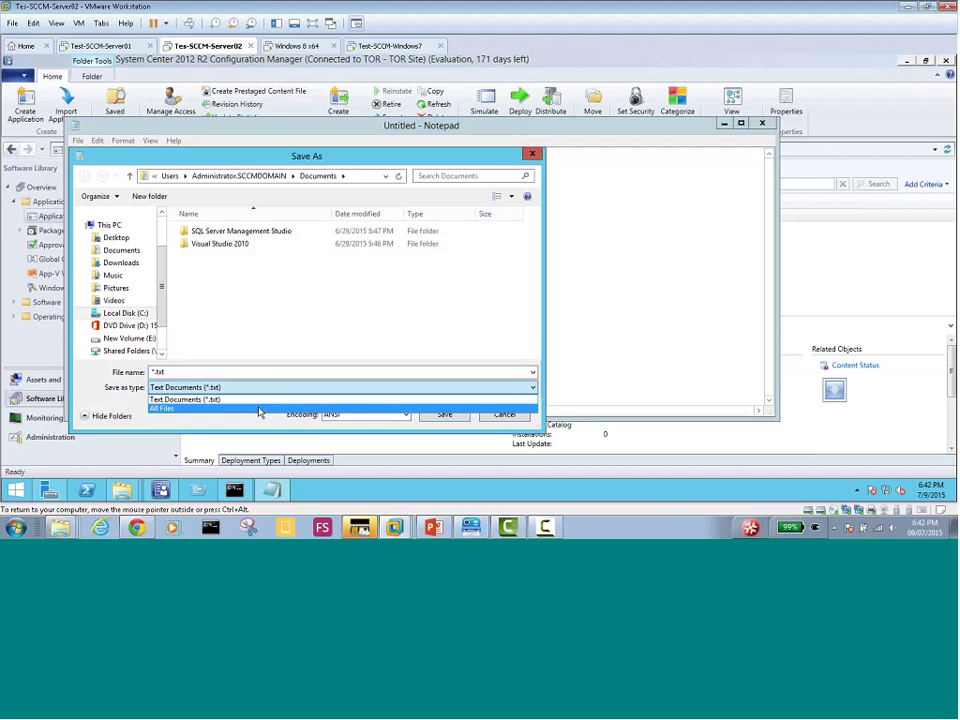
left_click(259, 409)
left_click(230, 370)
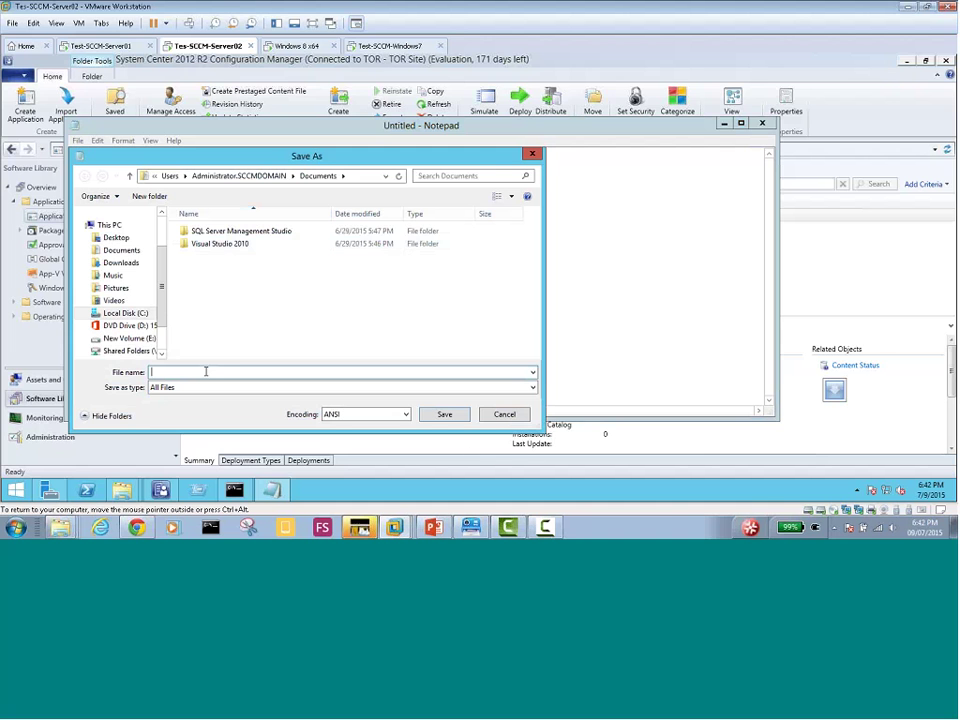
type("Uninstall.xml")
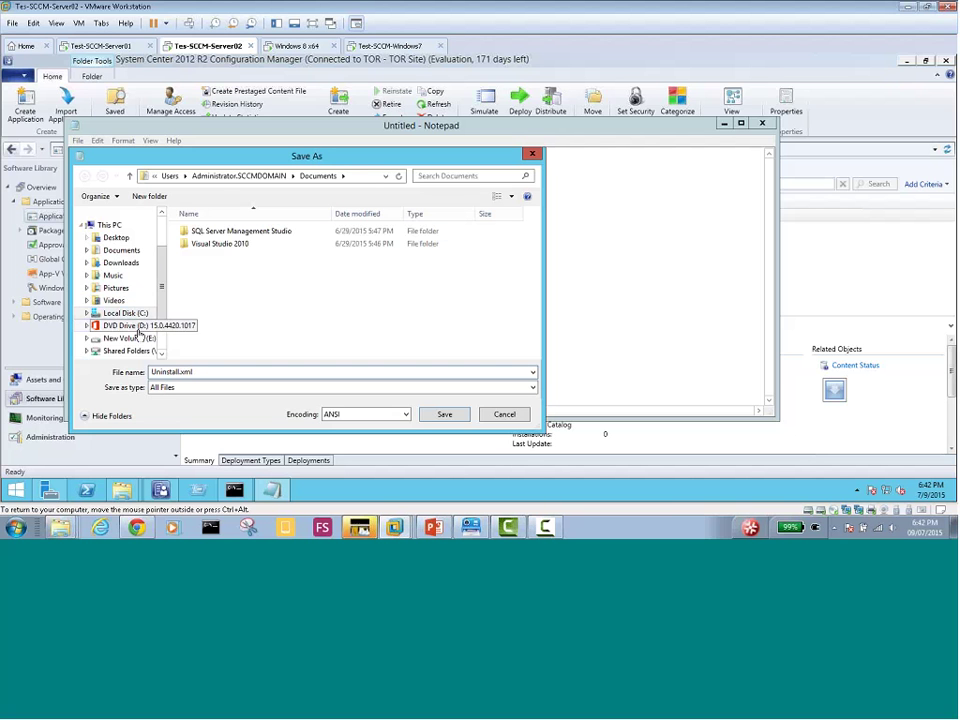
Browse to E:\Office_2013\From_ISO and select the ProPlus.WW folder
left_click(140, 338)
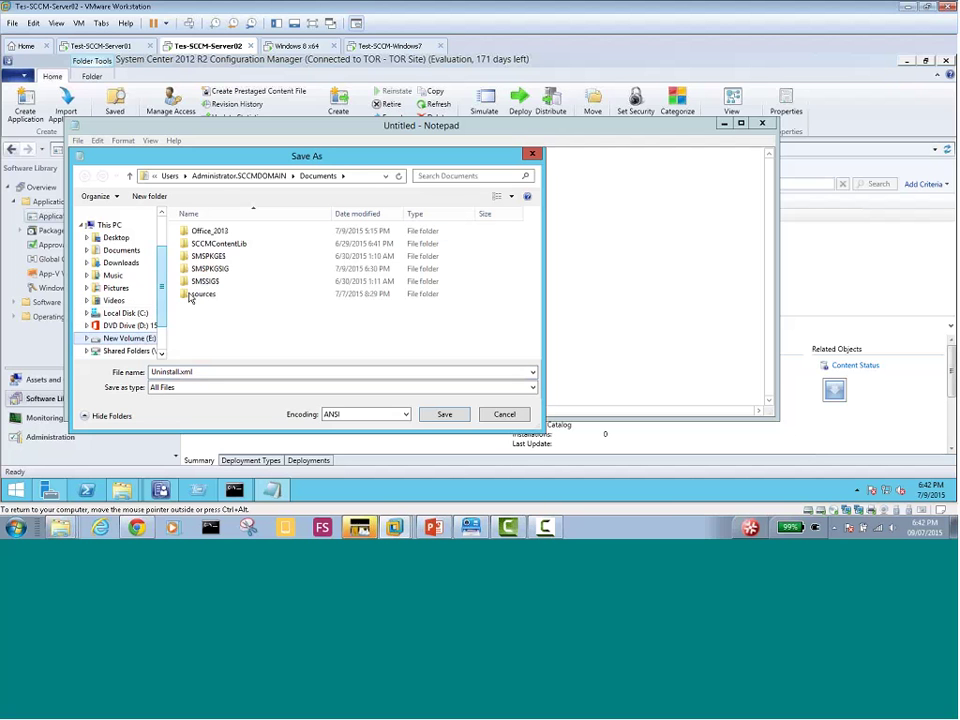
double_click(210, 232)
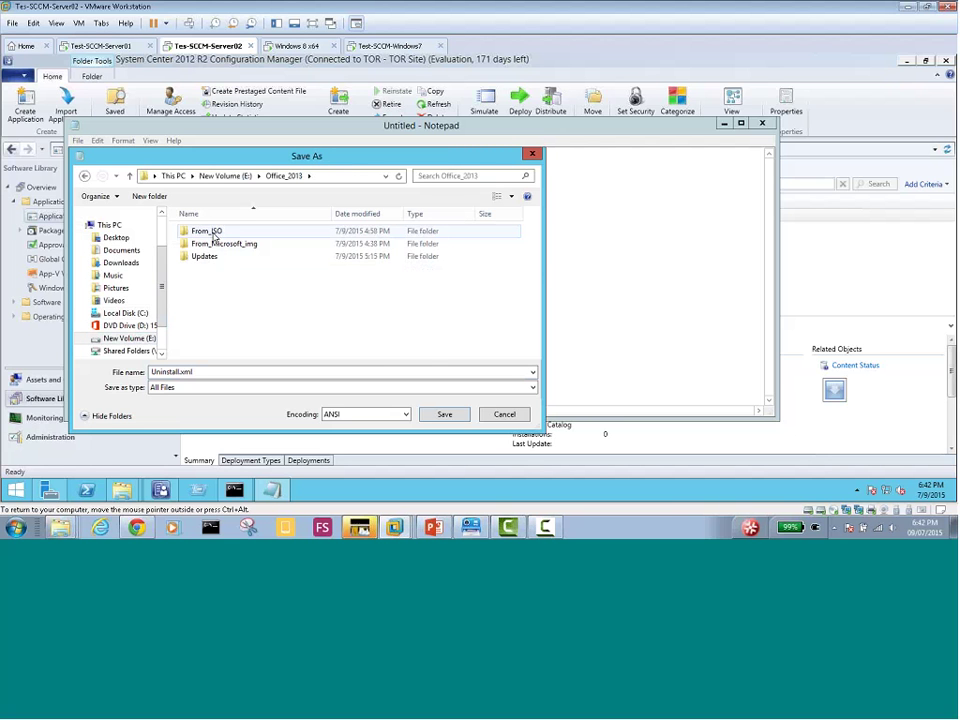
double_click(207, 232)
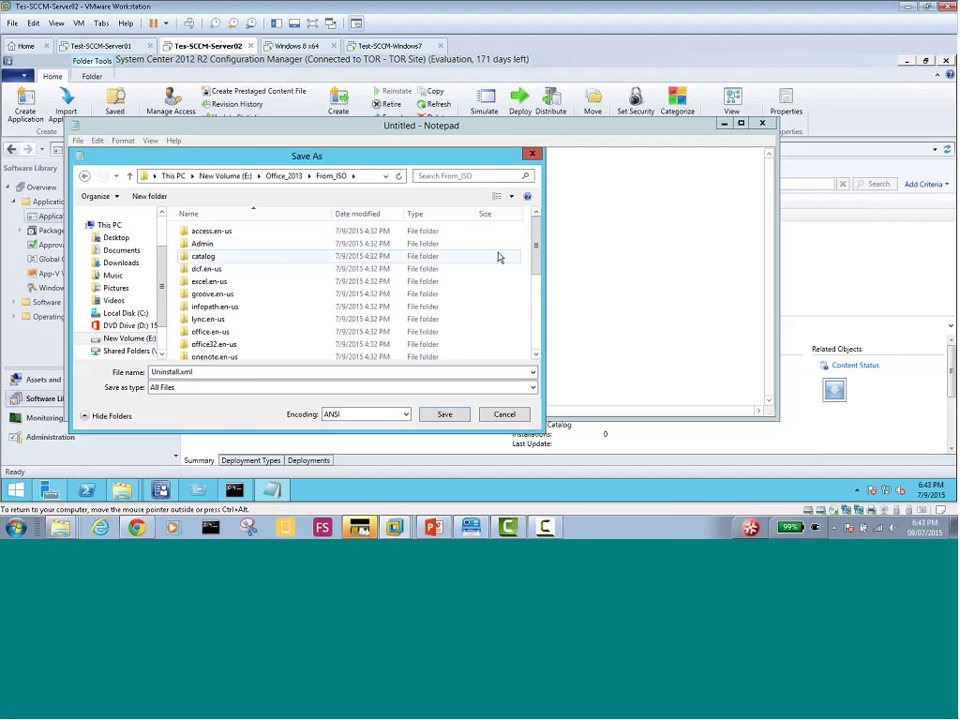
scroll(536, 249, "down", 1)
left_click_drag(536, 249, 537, 300)
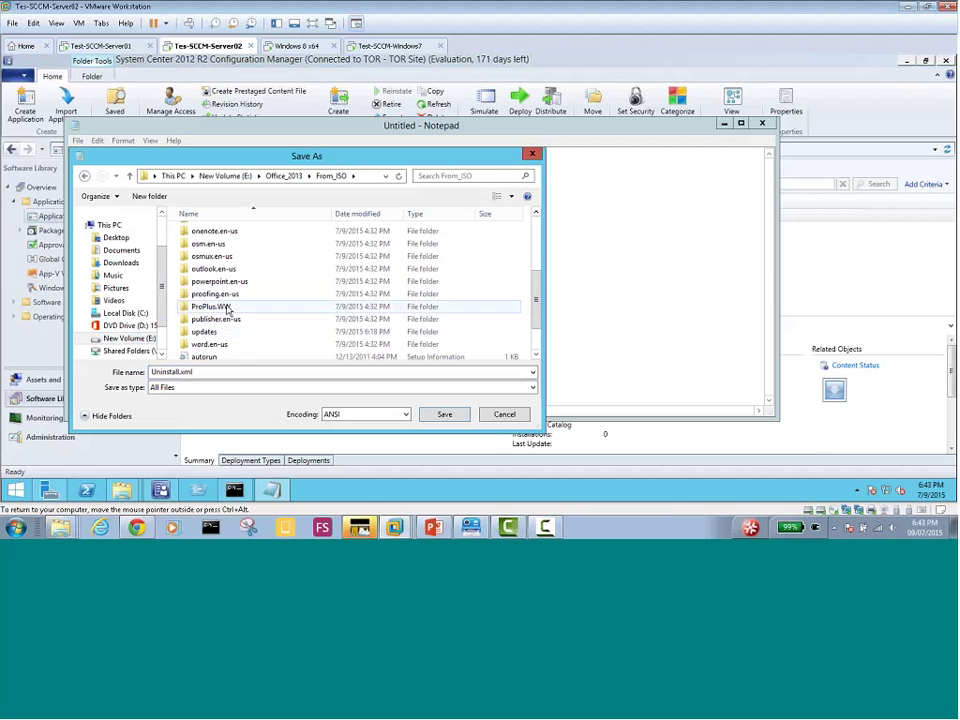
left_click(229, 308)
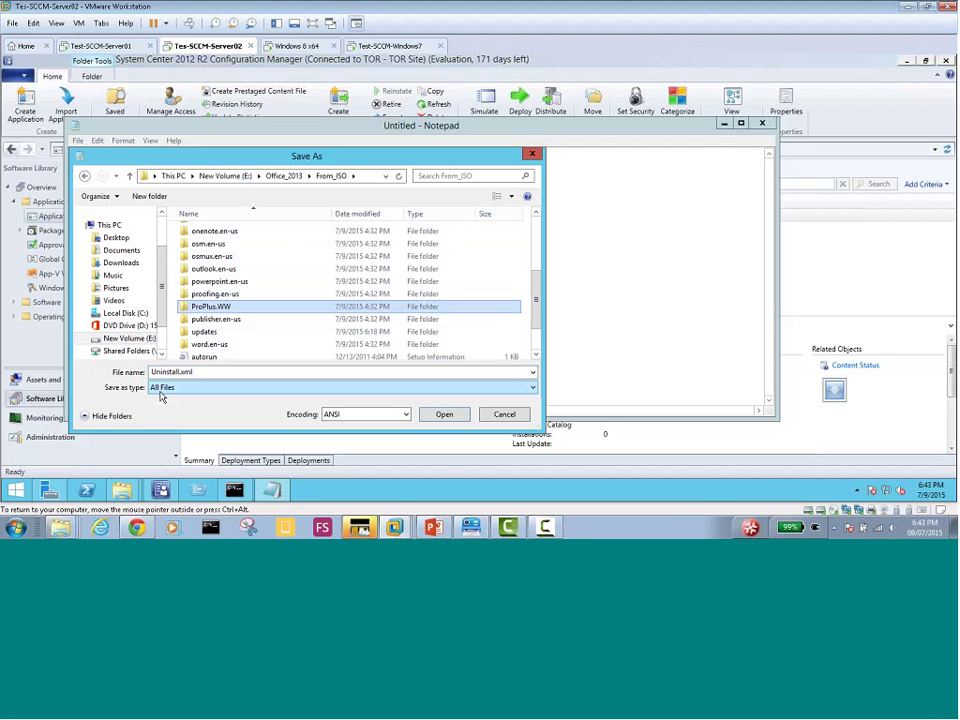
Keep All Files as the type and save Uninstall.xml inside ProPlus.WW
left_click(178, 388)
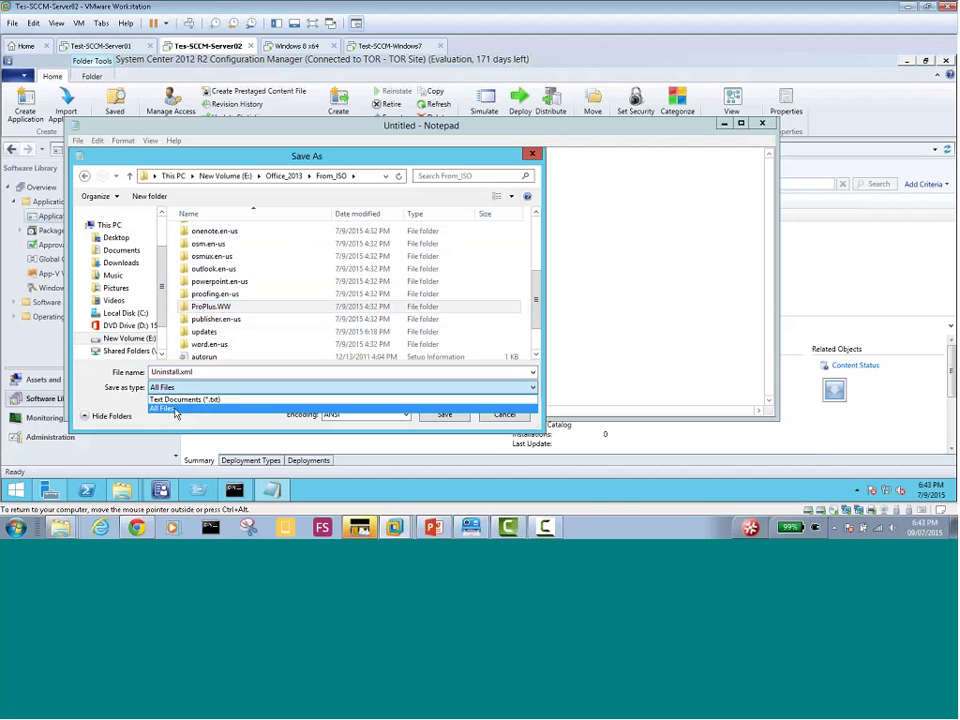
left_click(188, 407)
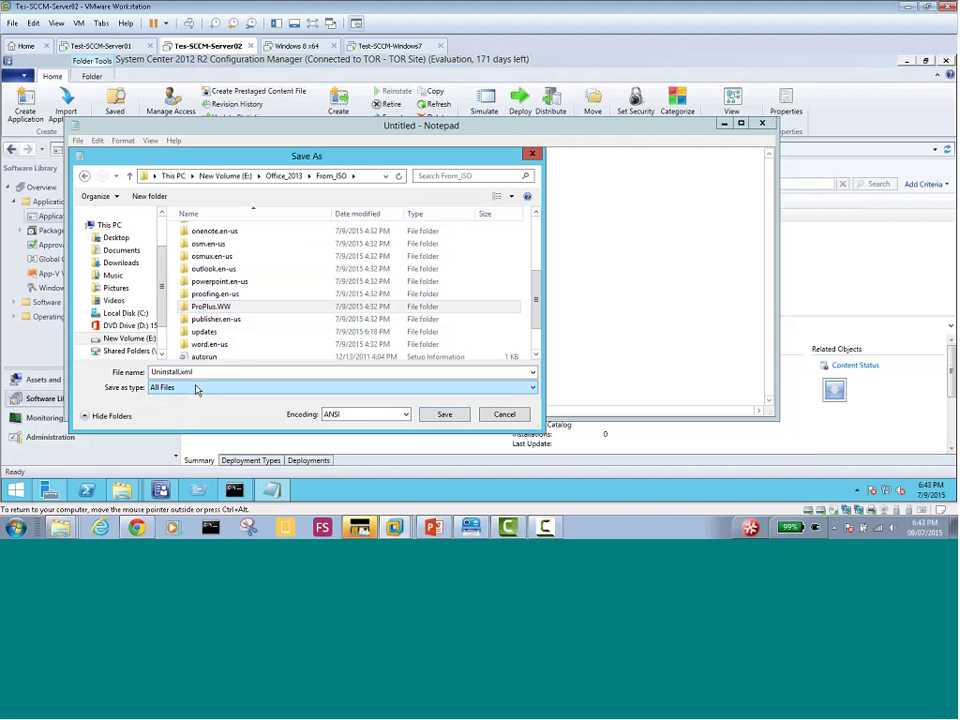
left_click(200, 372)
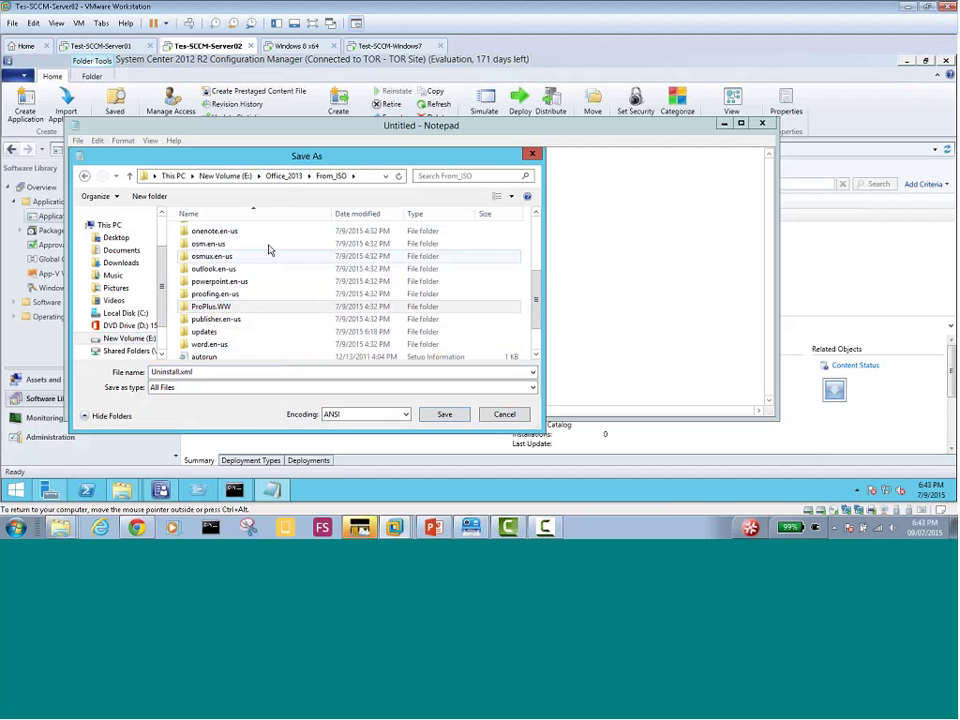
double_click(197, 311)
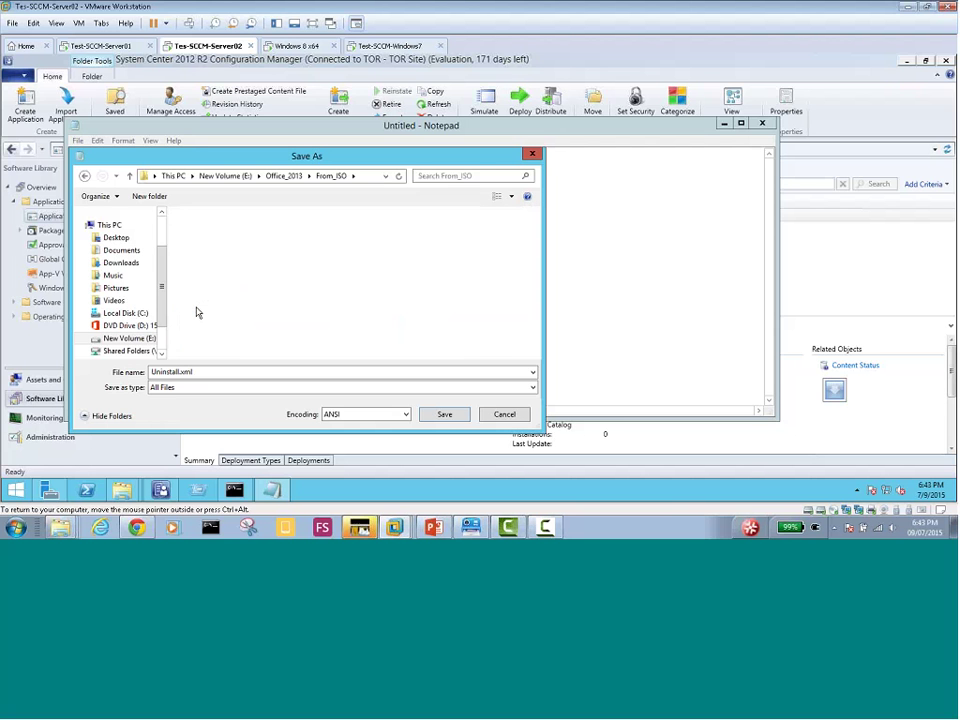
left_click_drag(536, 232, 540, 253)
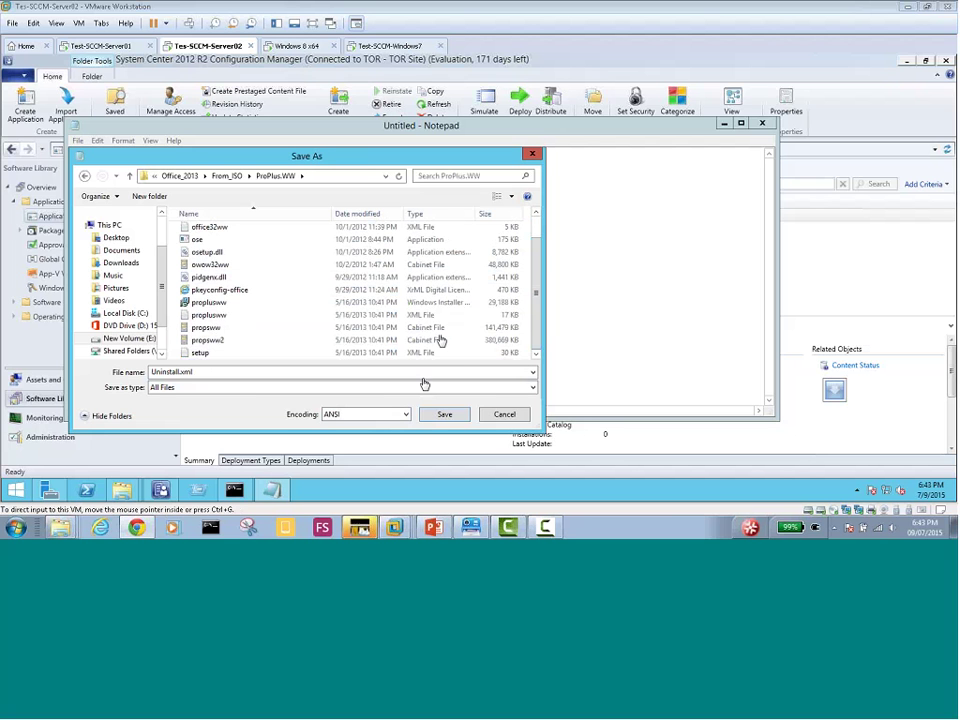
left_click(445, 416)
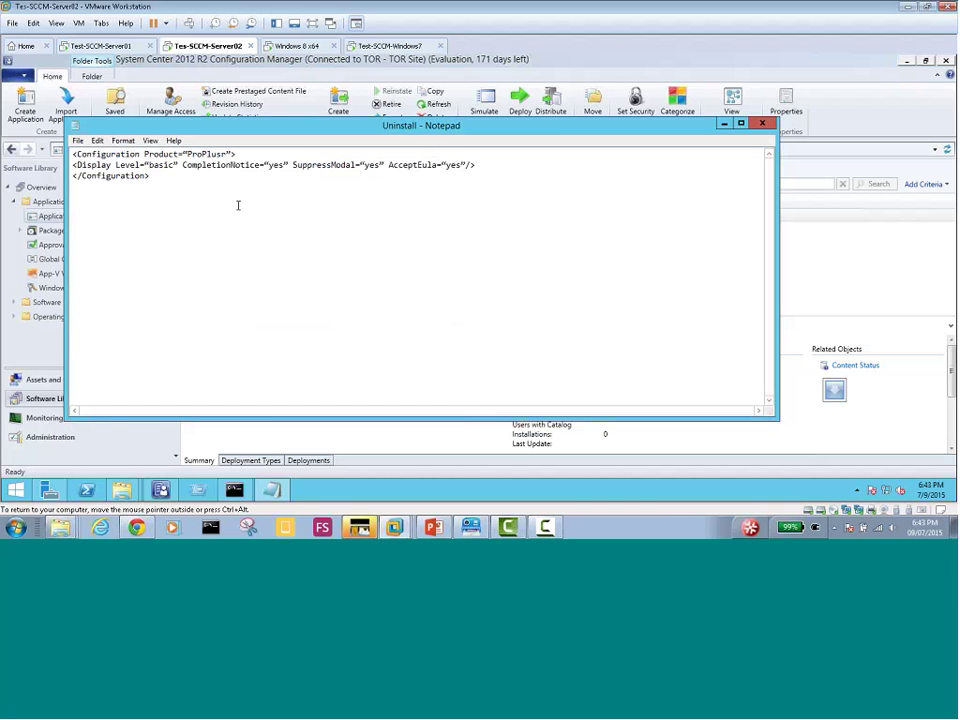
mouse_move(122, 493)
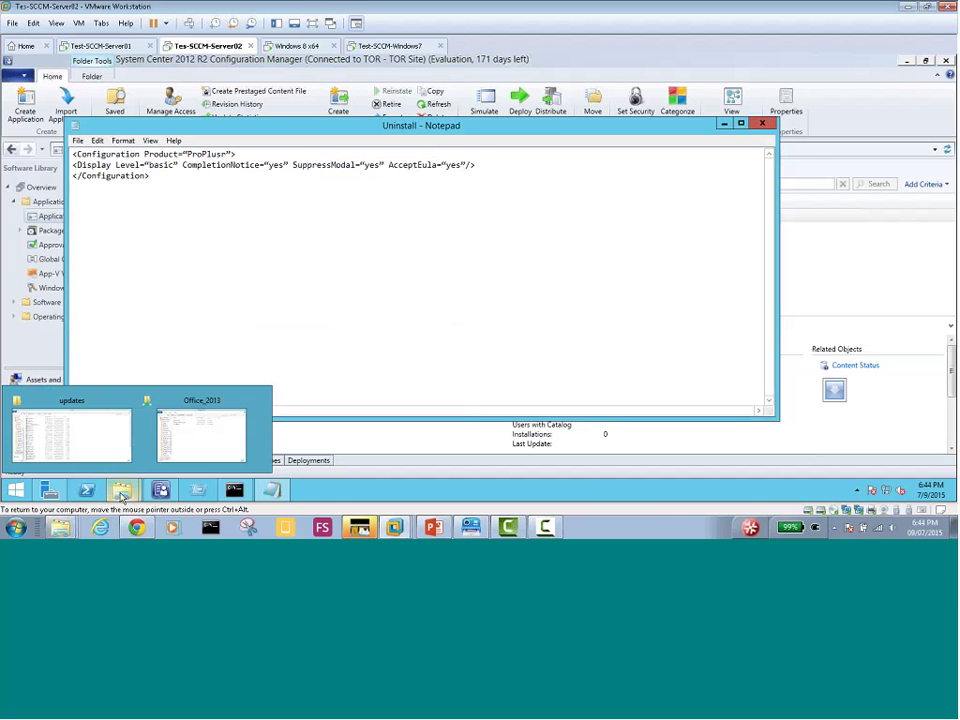
Open the ProPlus.WW share folder to confirm Uninstall.xml is listed, then close Notepad
left_click(198, 429)
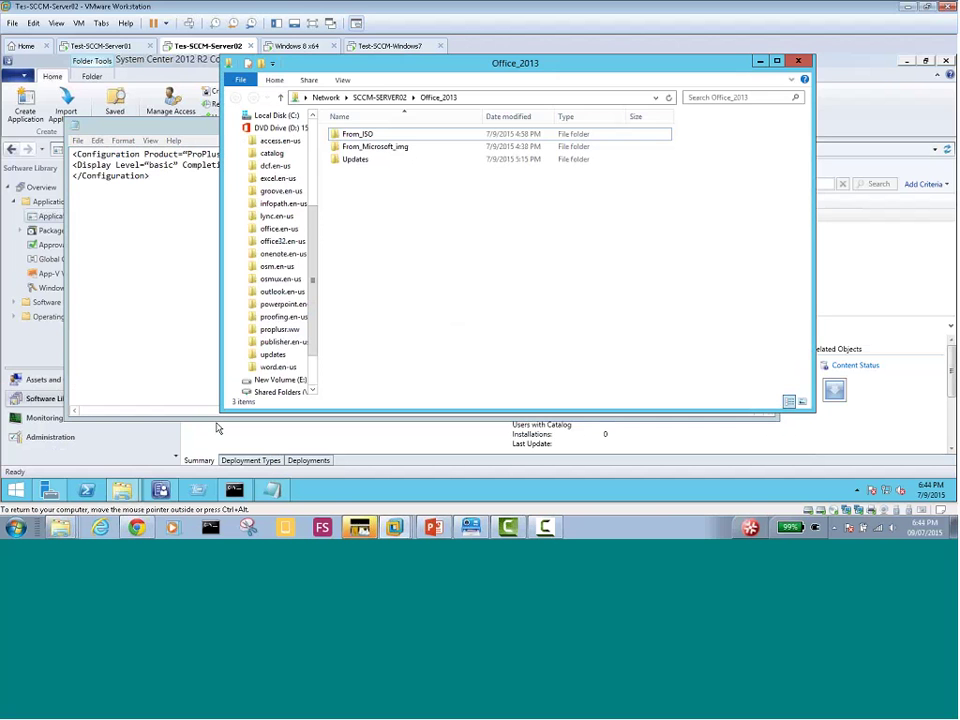
double_click(358, 134)
double_click(360, 335)
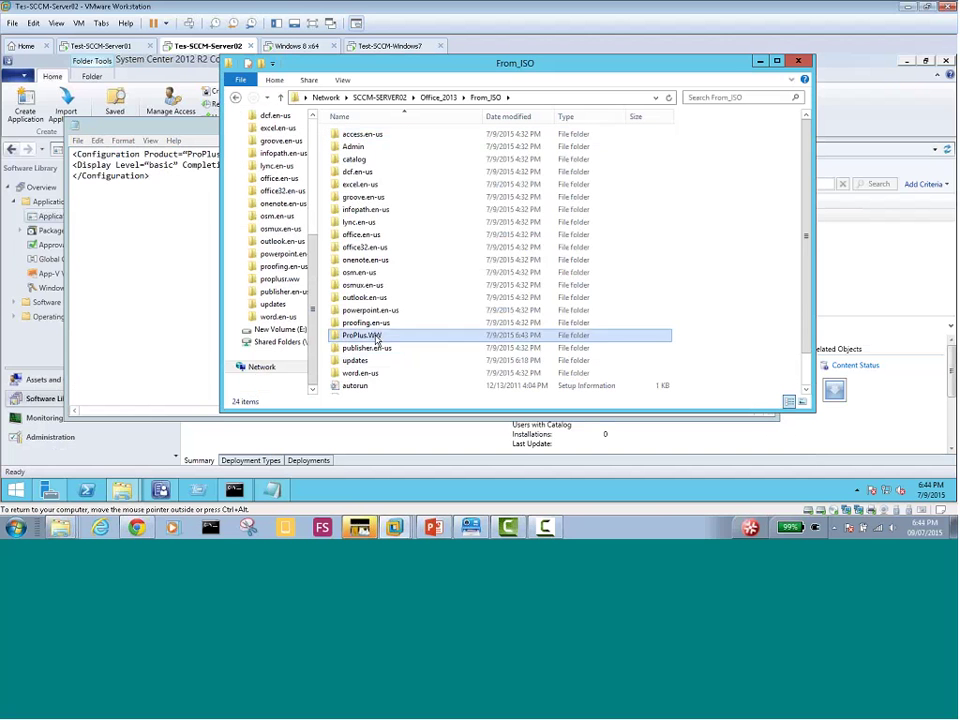
left_click(370, 298)
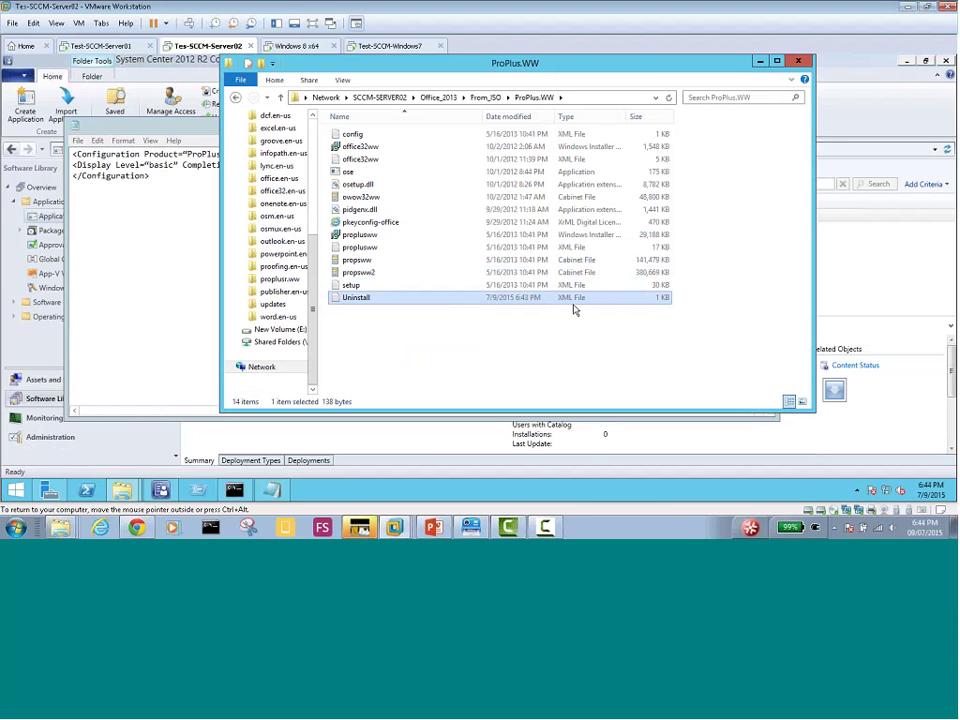
left_click(161, 217)
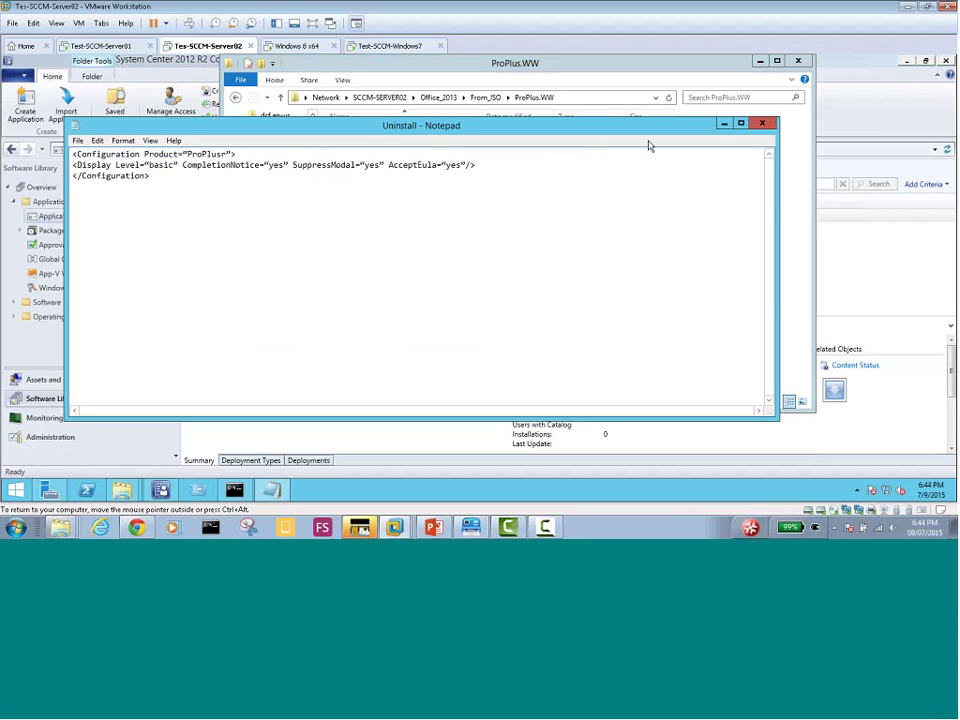
left_click(767, 125)
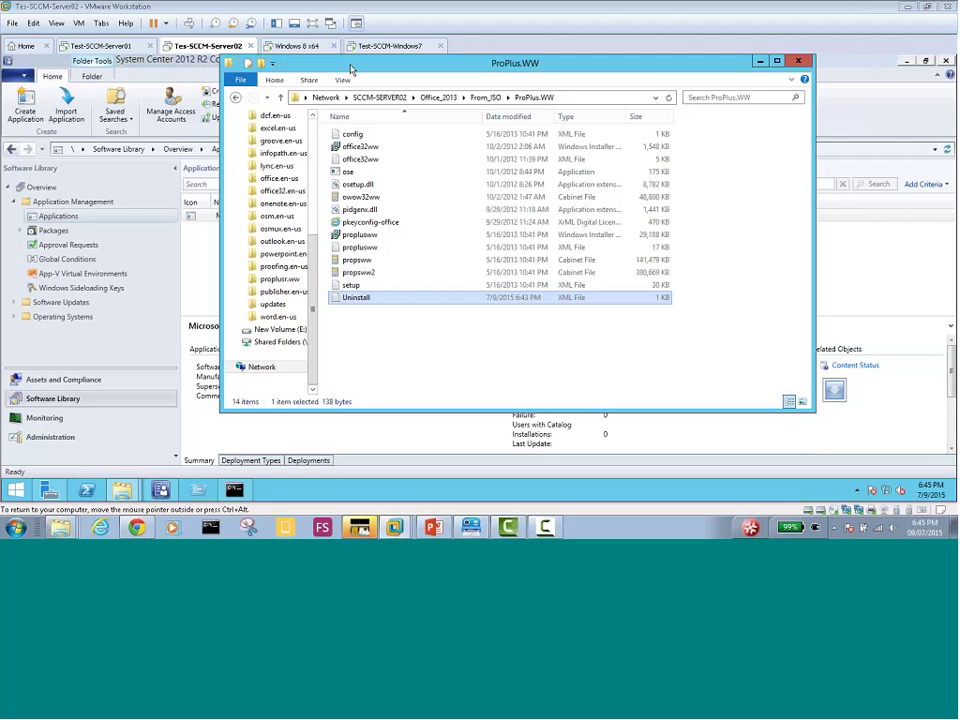
Open the Office Professional Plus 2013 application properties and edit its Windows Installer deployment type
left_click_drag(341, 63, 555, 451)
left_click(284, 217)
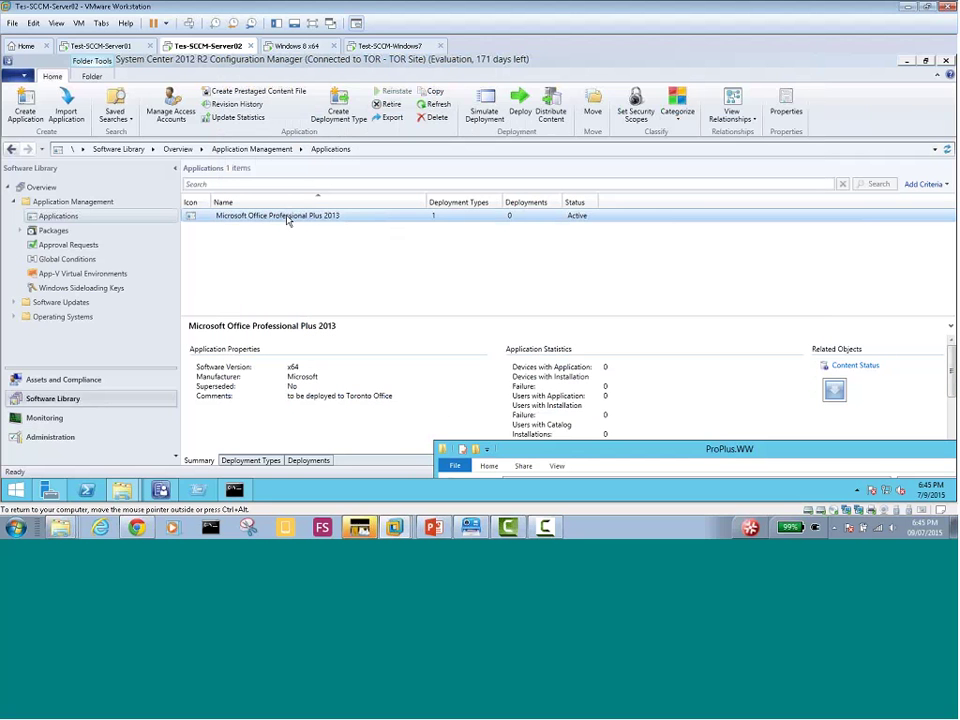
right_click(286, 220)
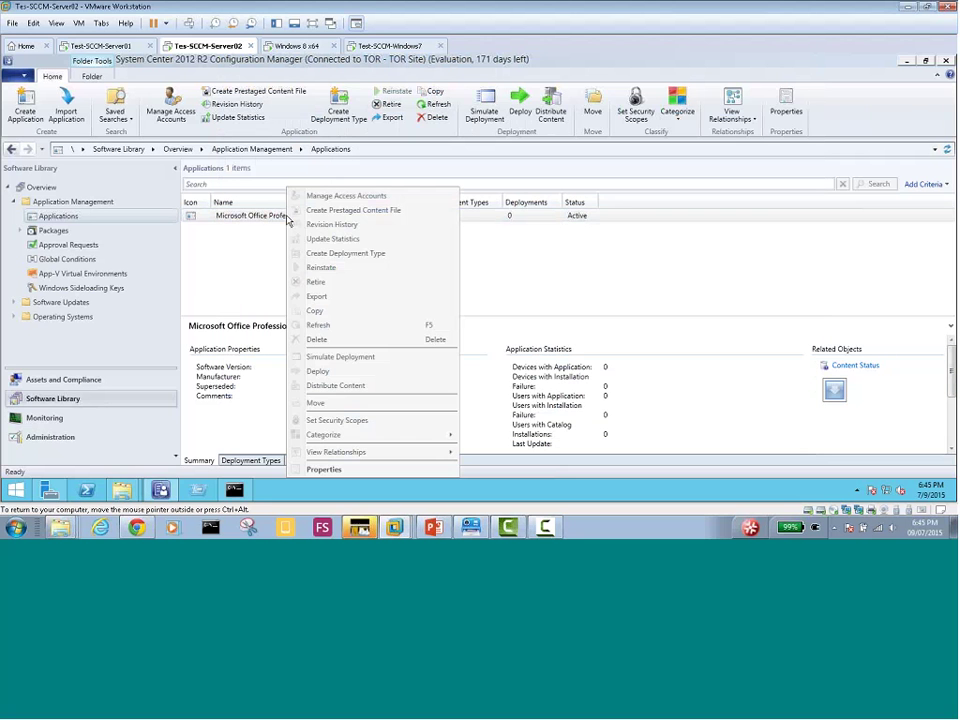
left_click(256, 240)
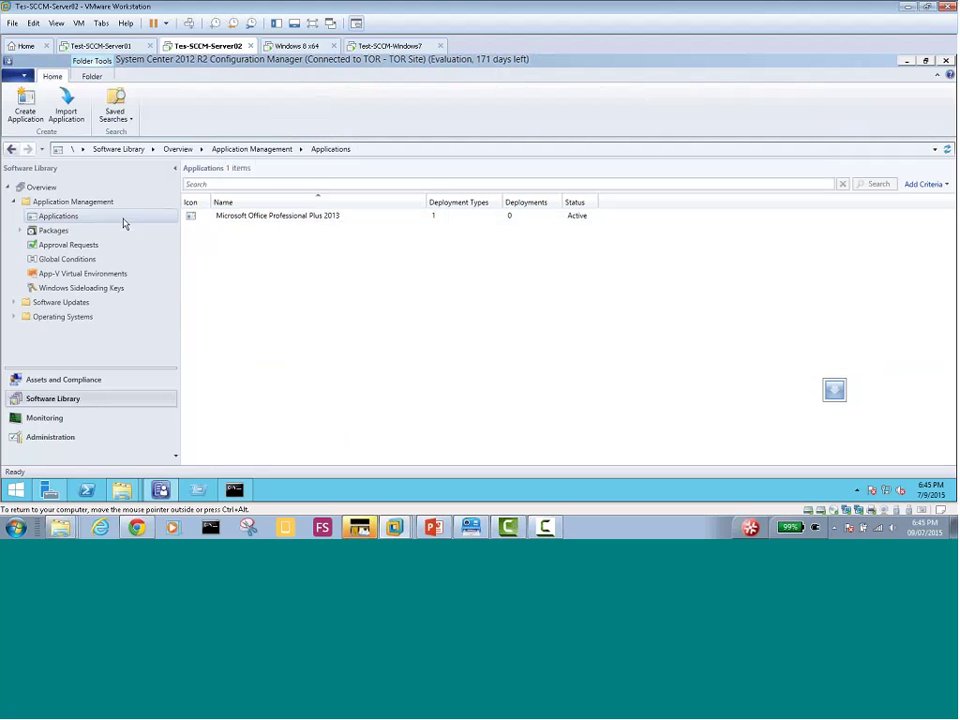
left_click(308, 222)
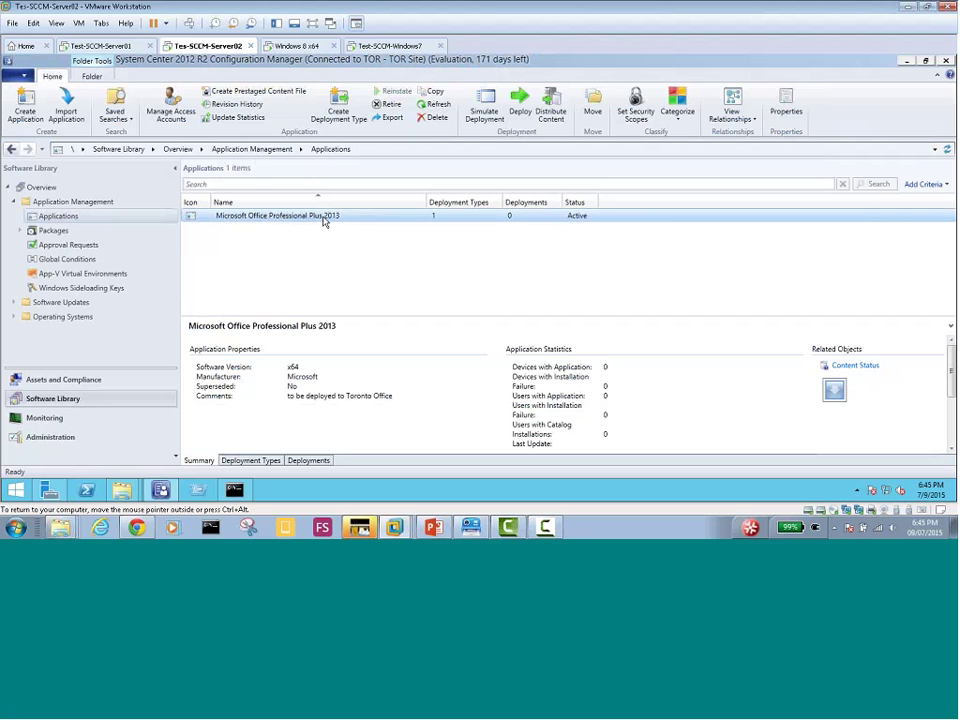
right_click(334, 222)
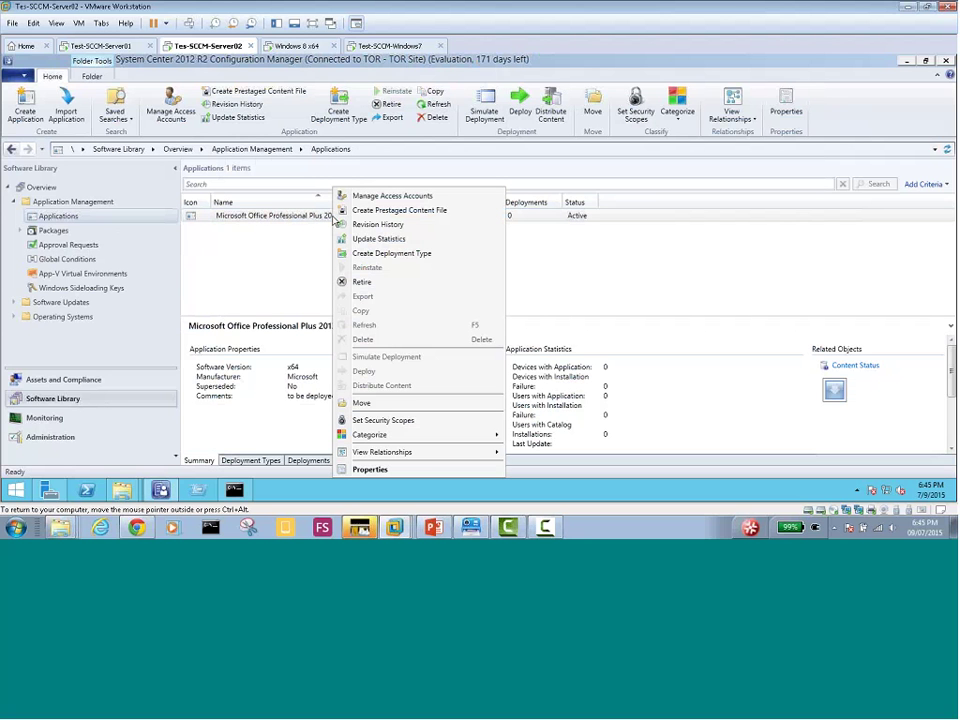
left_click(427, 470)
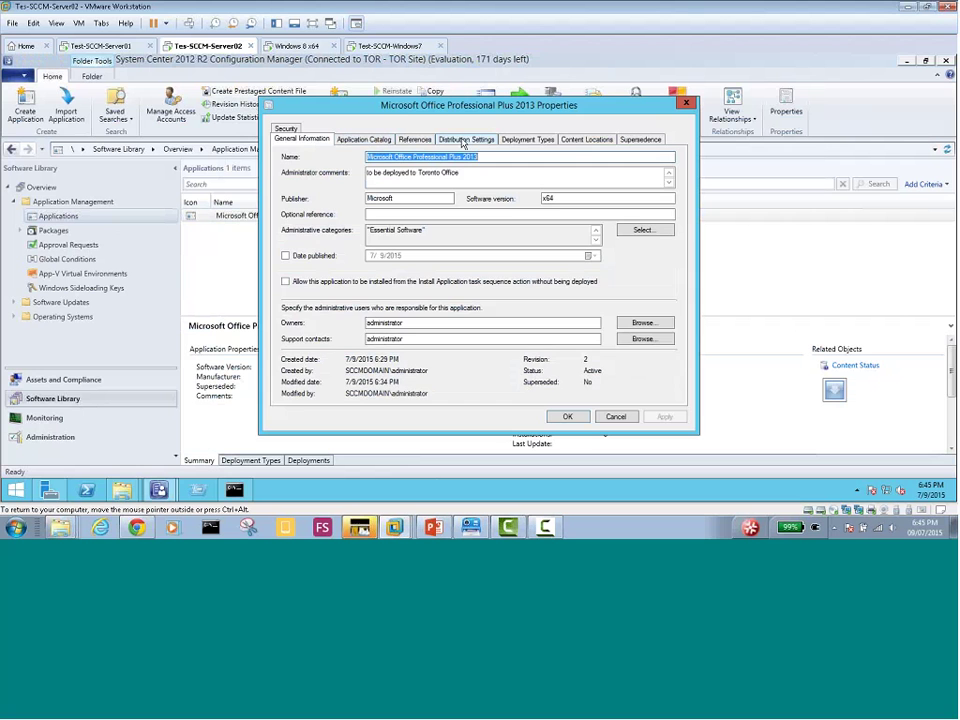
left_click(527, 139)
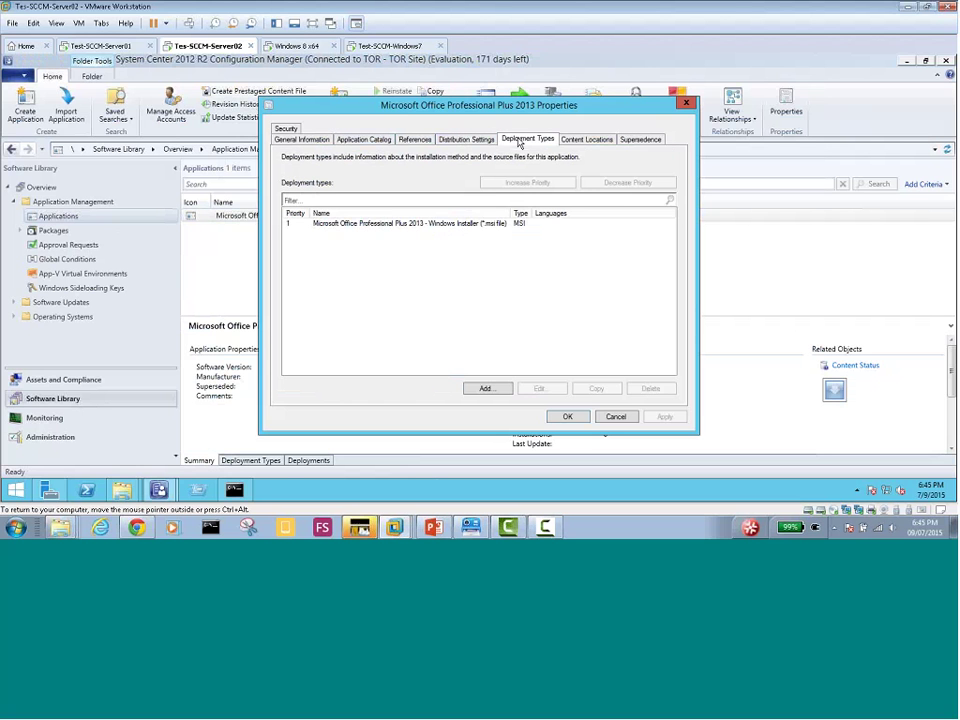
left_click(488, 225)
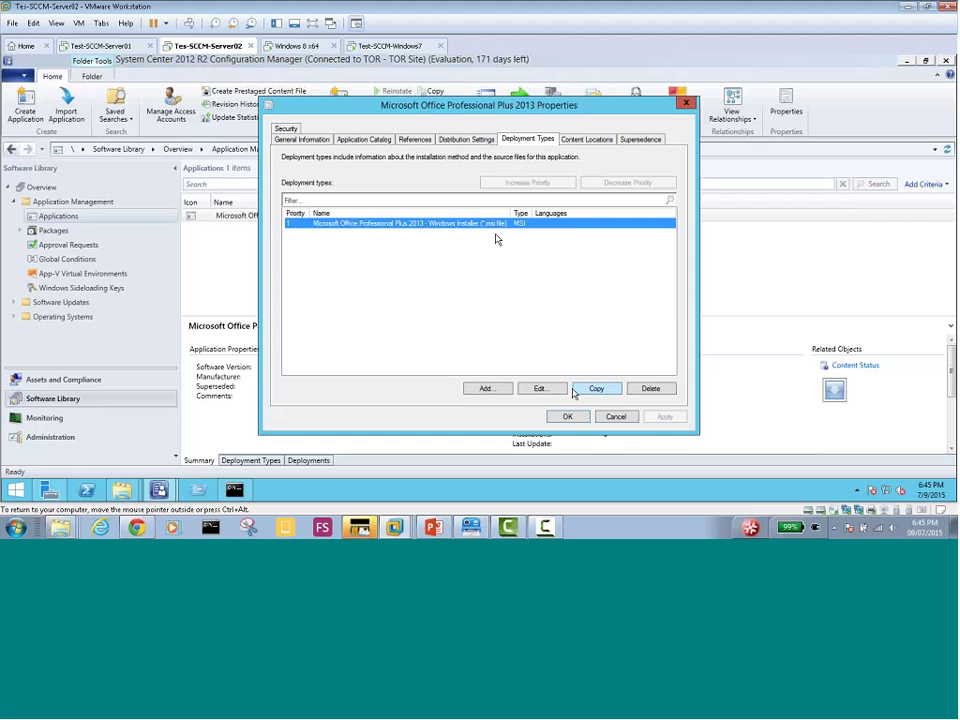
left_click(539, 389)
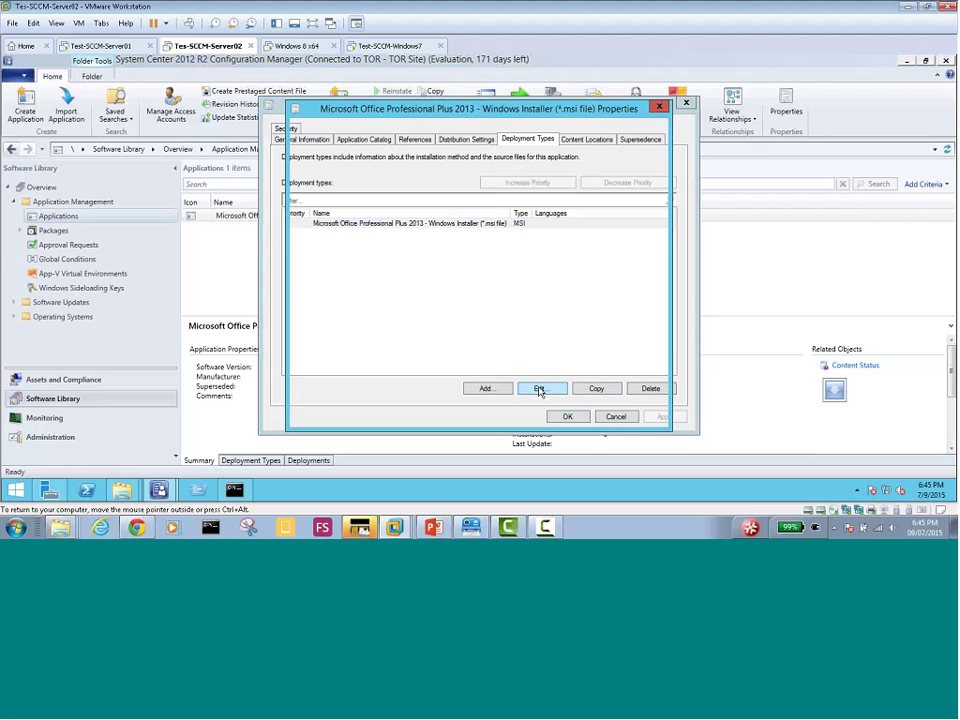
On the Programs tab, replace the msiexec installation program command with Setup.exe
left_click_drag(400, 108, 473, 150)
left_click_drag(401, 155, 369, 146)
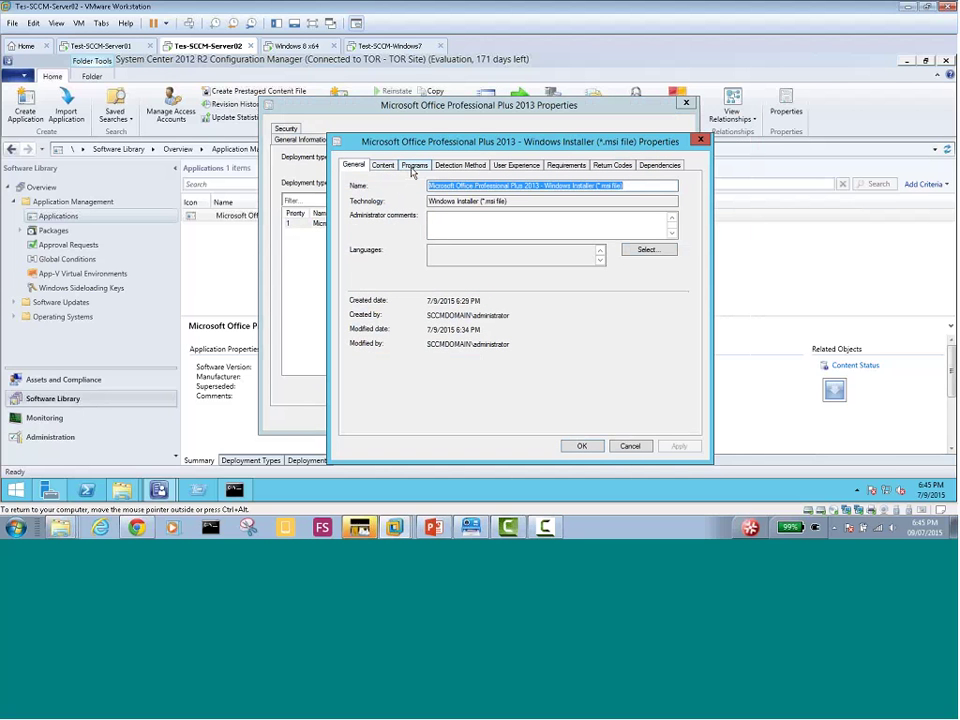
left_click(412, 168)
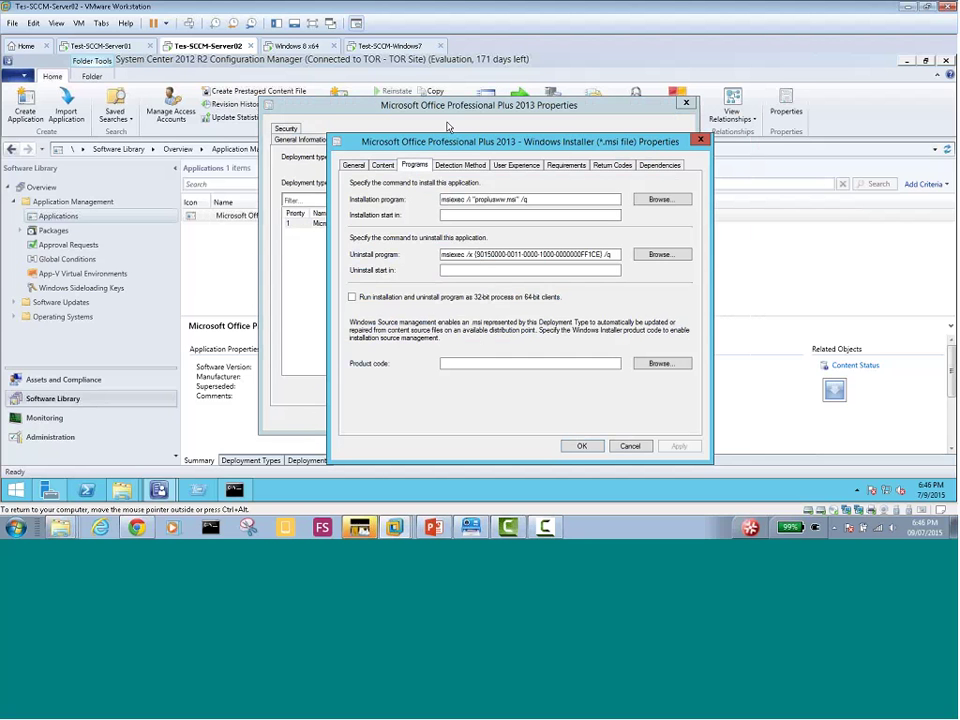
left_click_drag(450, 141, 255, 189)
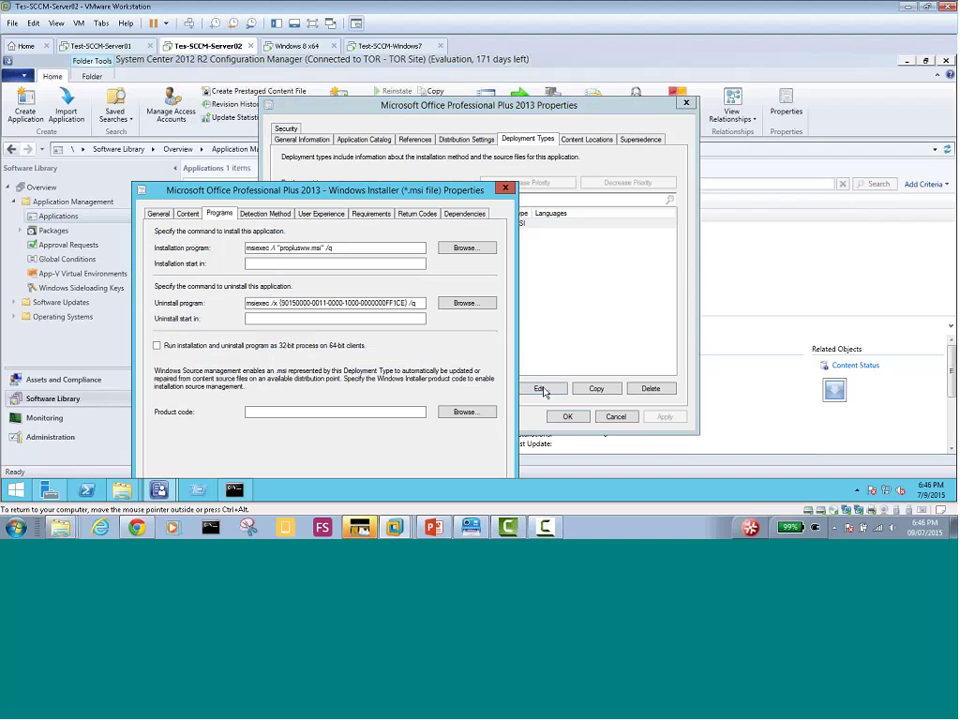
left_click_drag(522, 104, 563, 117)
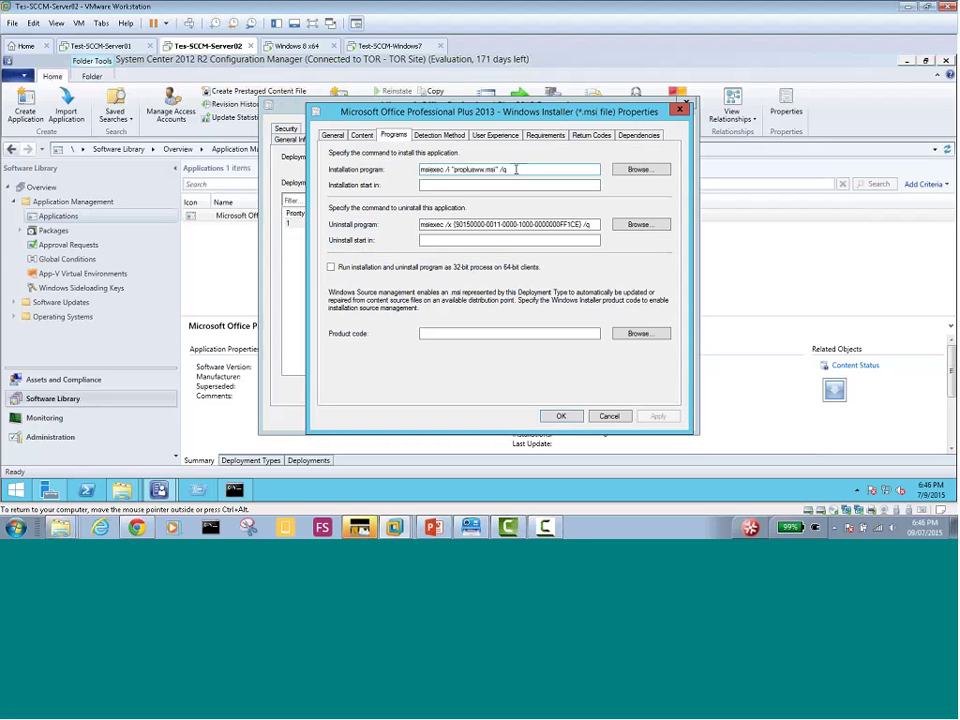
left_click(516, 169)
left_click_drag(516, 169, 372, 170)
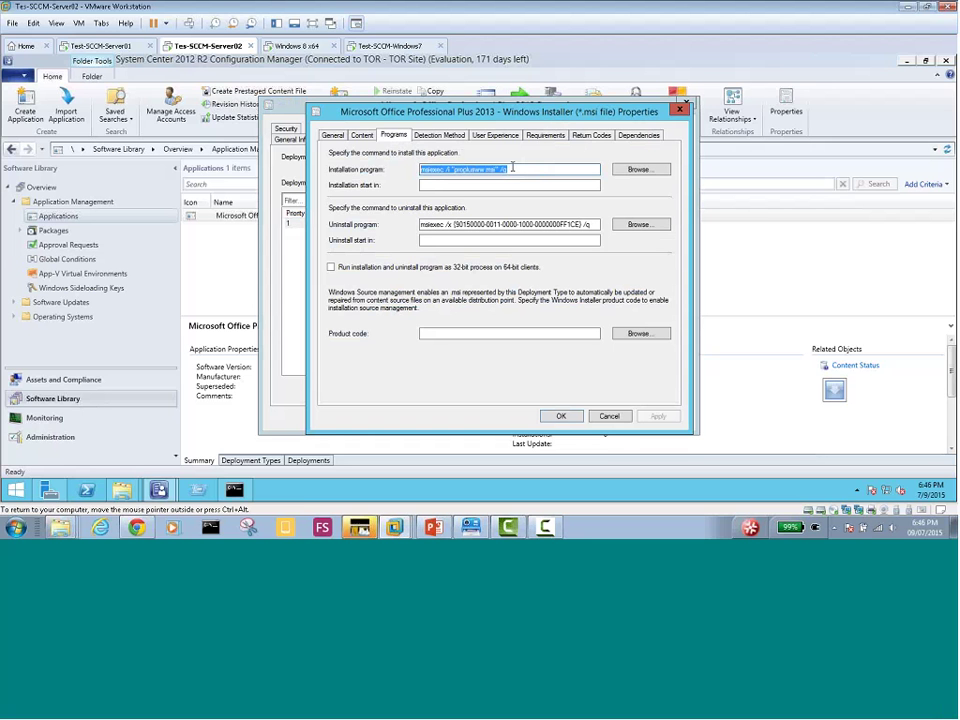
type("Setu")
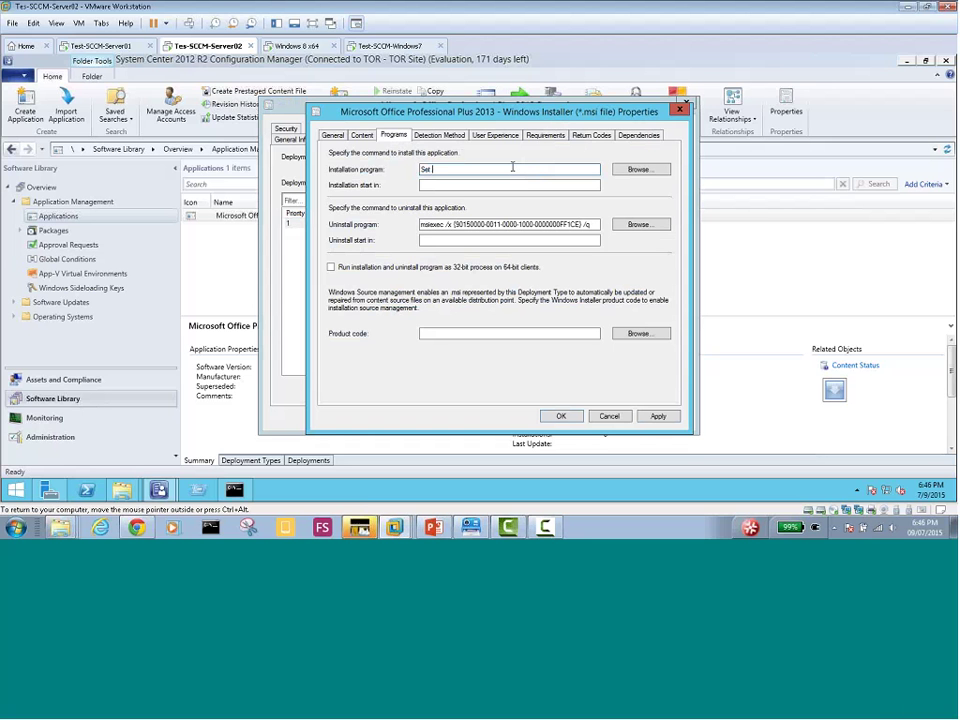
type("p.exe")
key("BackSpace")
type("up")
left_click(638, 170)
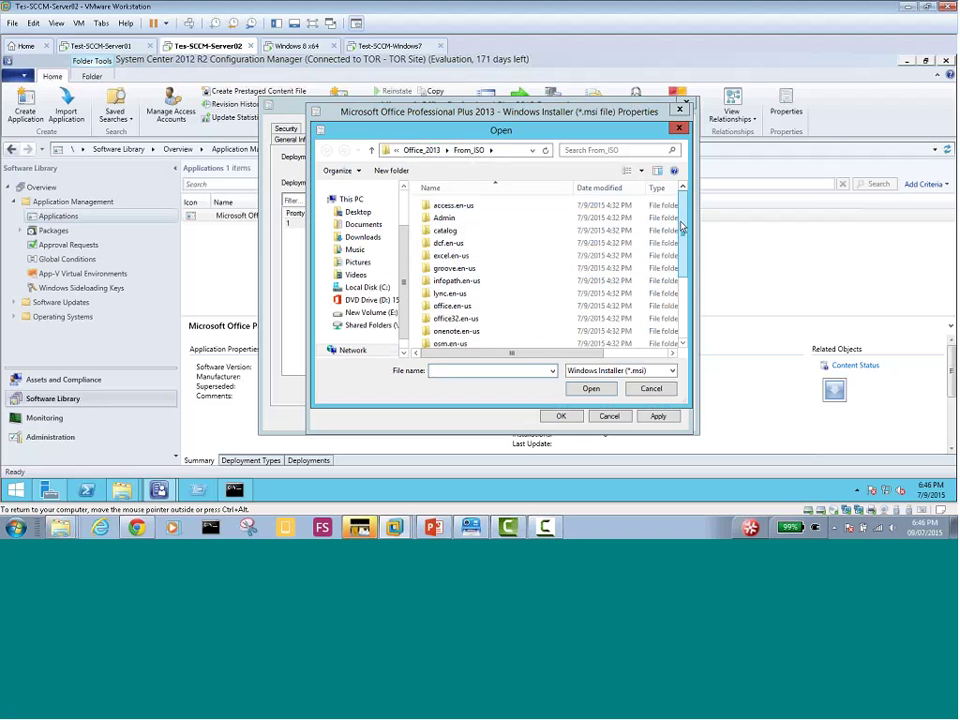
scroll(681, 228, "down", 3)
scroll(681, 228, "up", 3)
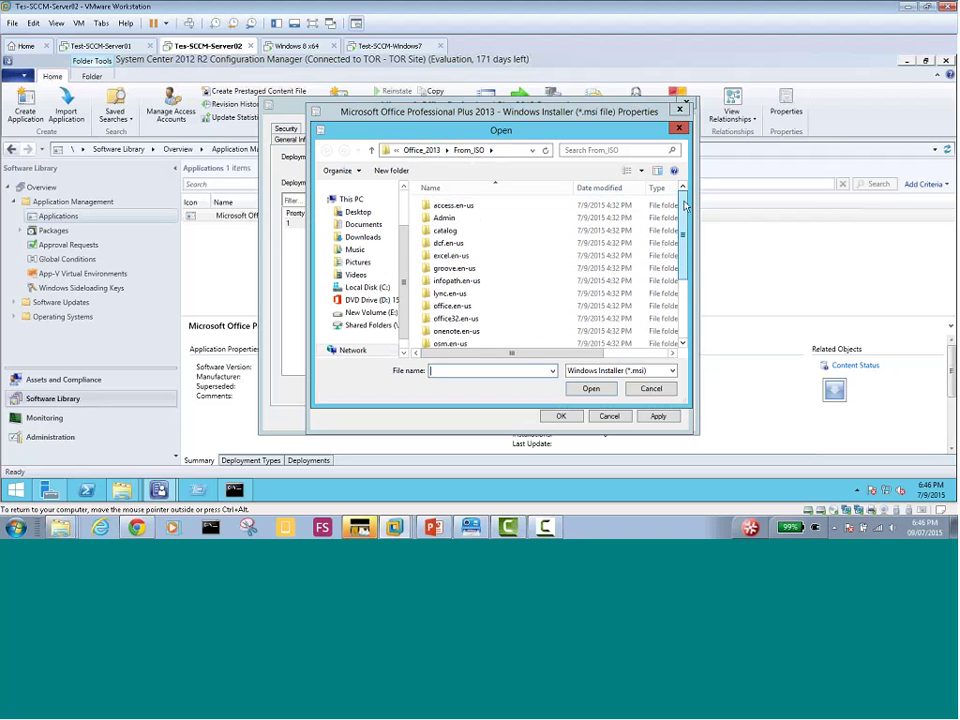
left_click(651, 390)
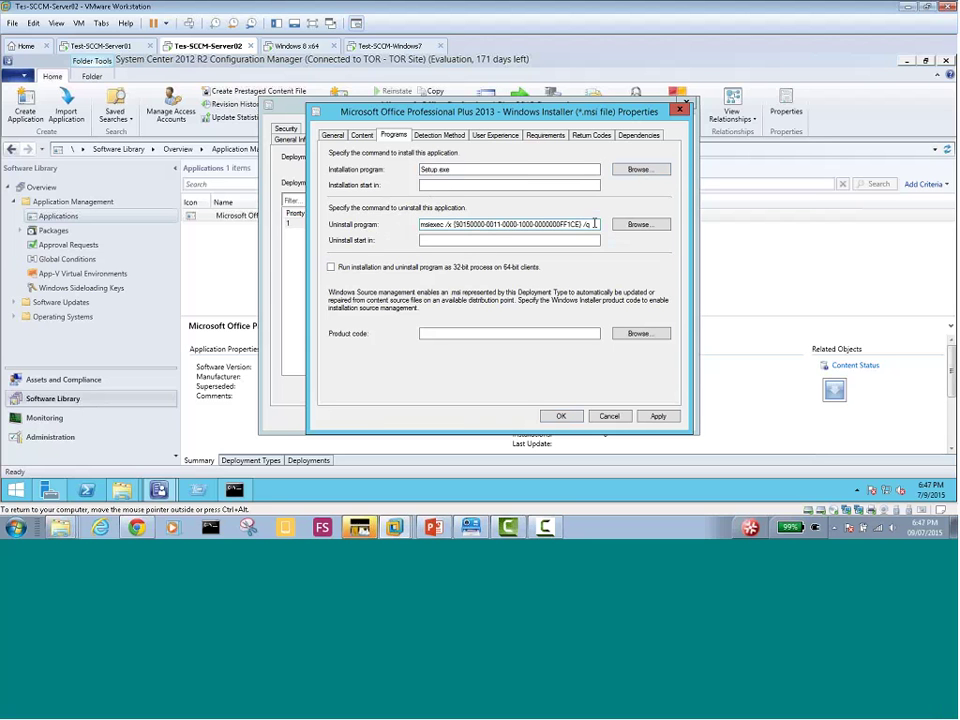
Select the uninstall program command and browse the Office_2013 From_ISO folder for the installer
left_click_drag(594, 224, 375, 222)
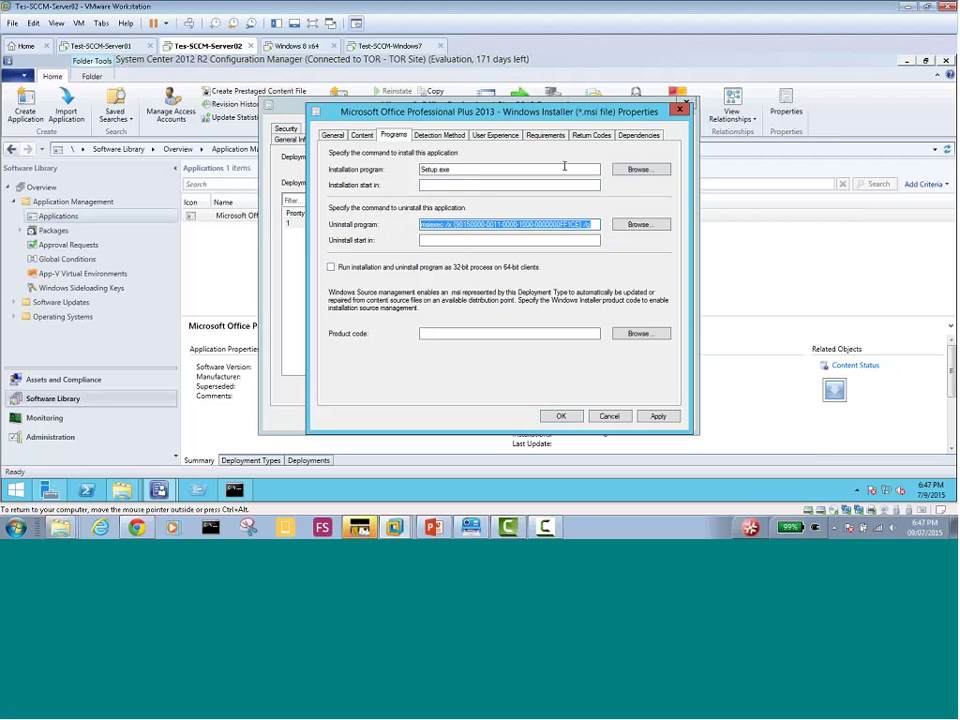
left_click(643, 172)
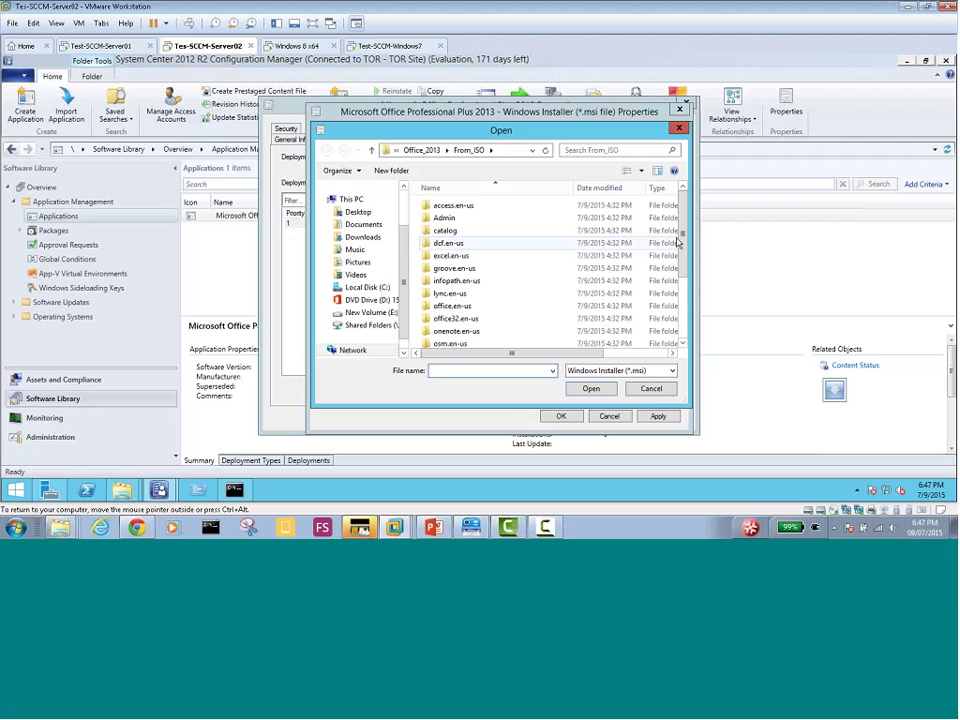
left_click_drag(685, 231, 683, 303)
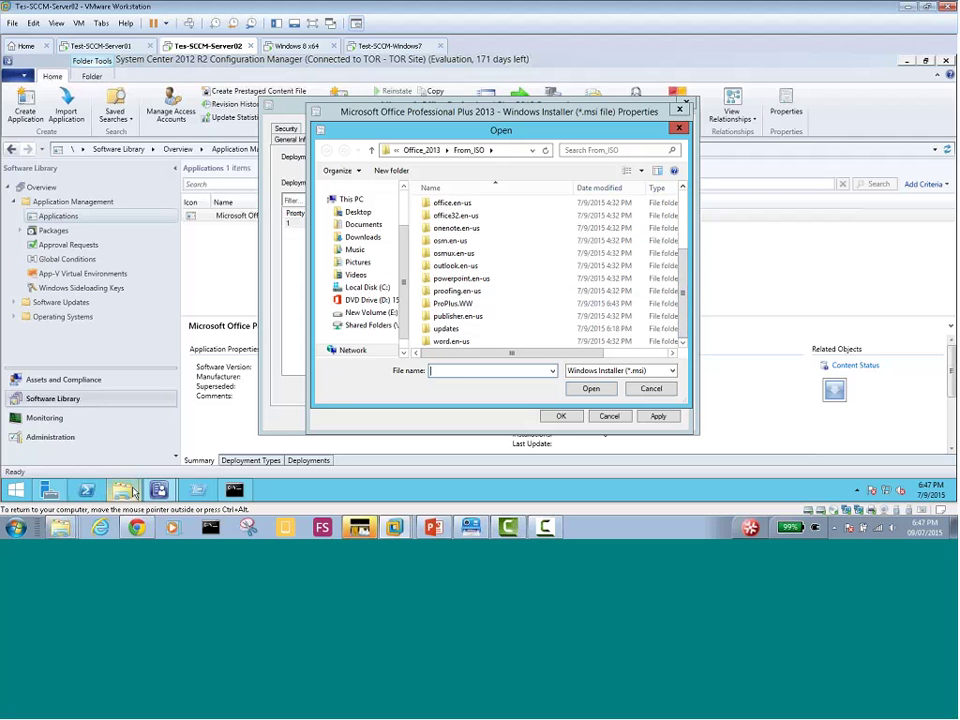
mouse_move(118, 489)
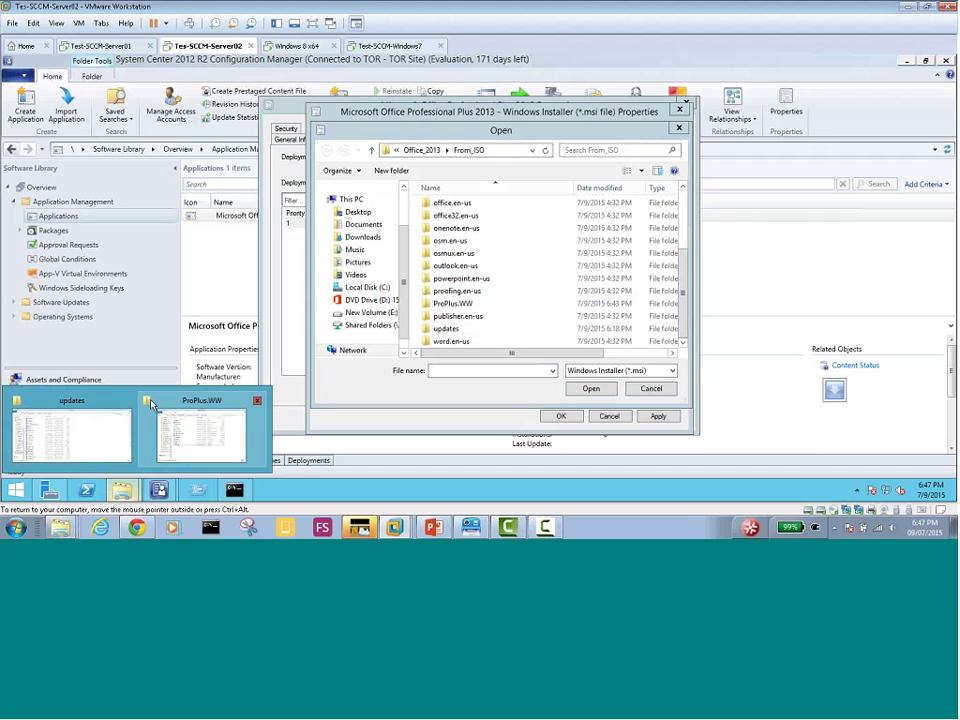
left_click(174, 405)
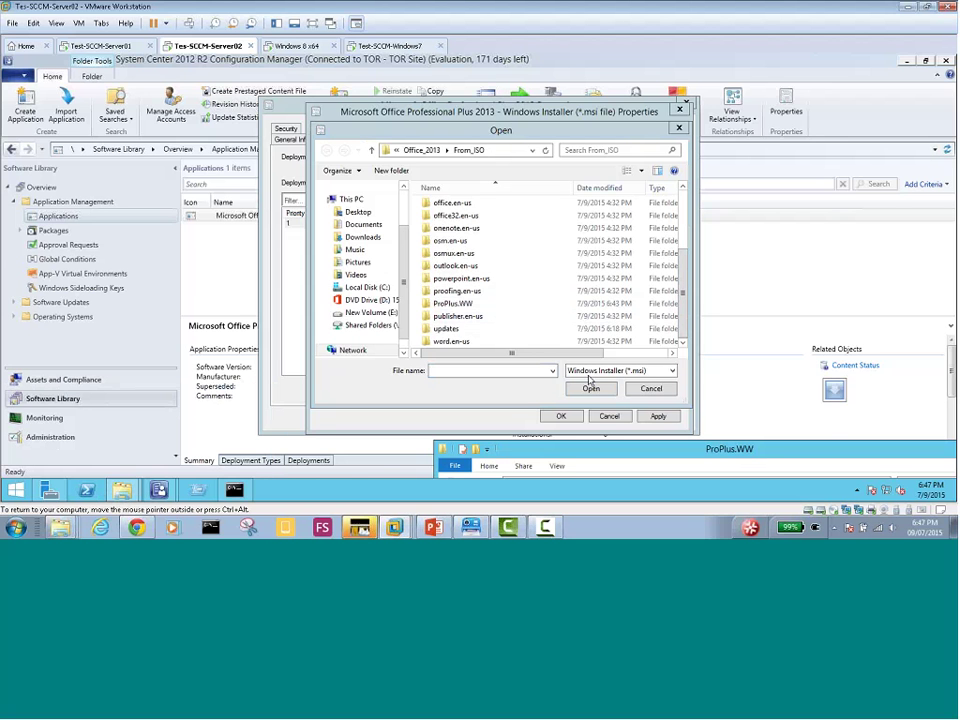
left_click_drag(639, 344, 429, 109)
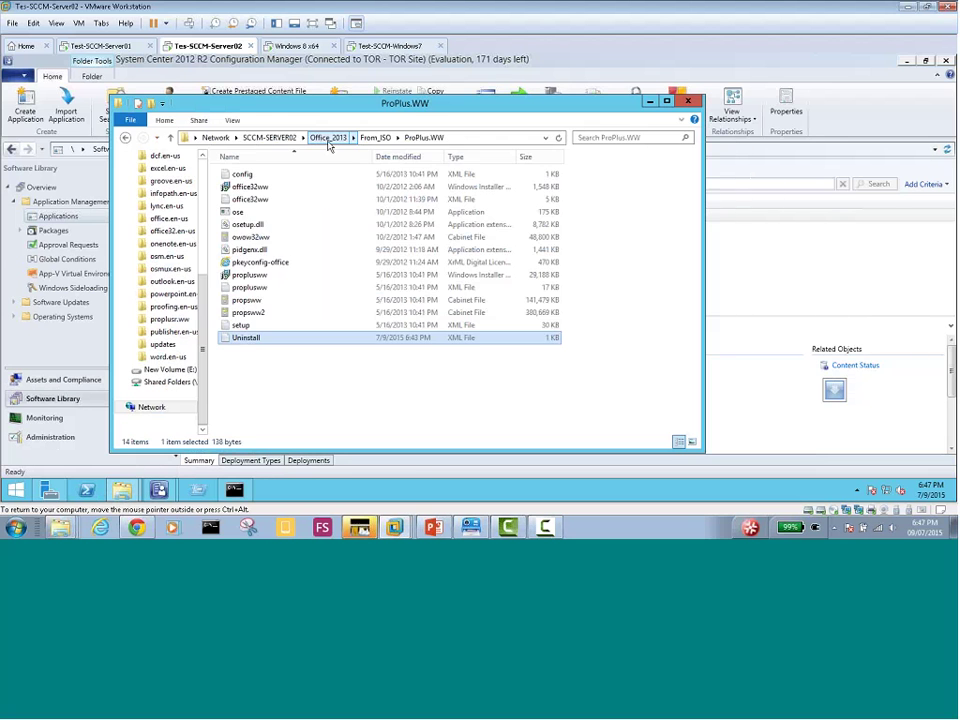
left_click(330, 137)
double_click(252, 174)
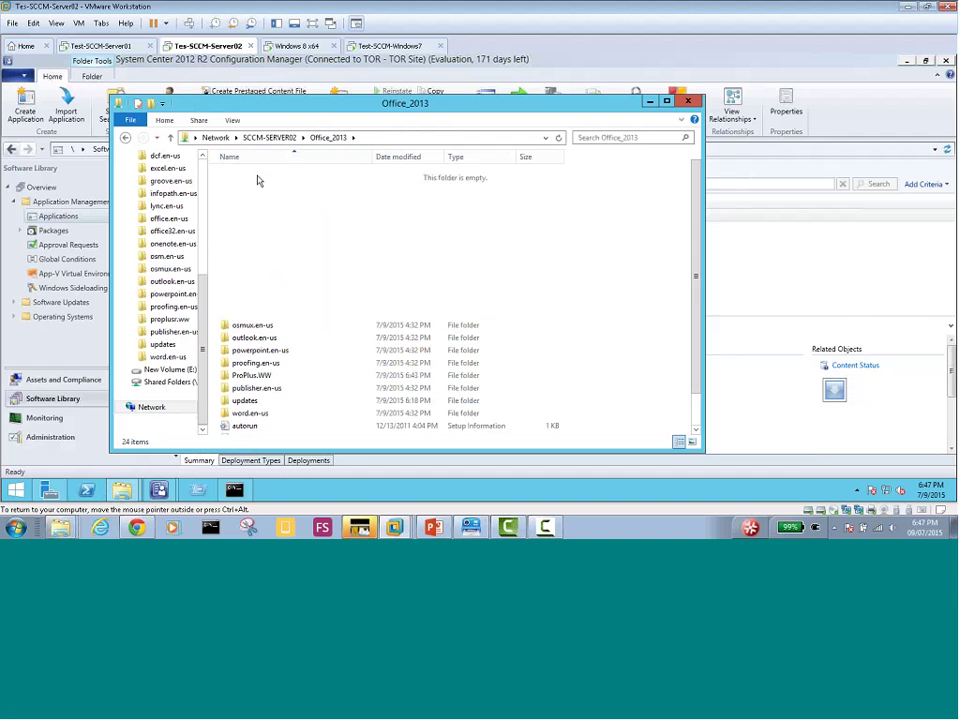
scroll(255, 425, "down", 1)
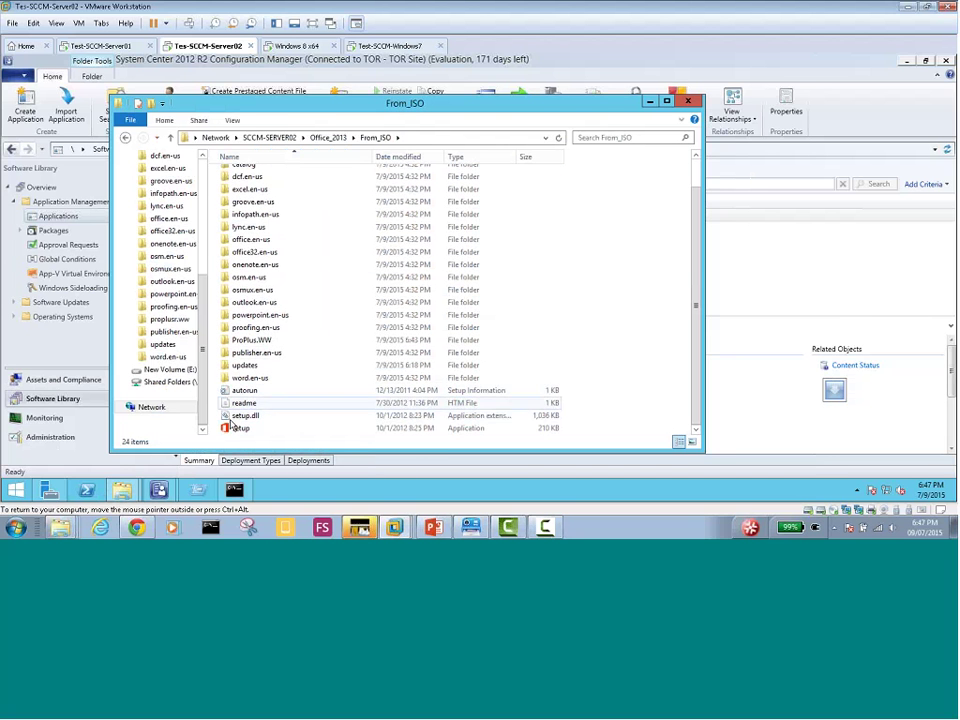
left_click(236, 431)
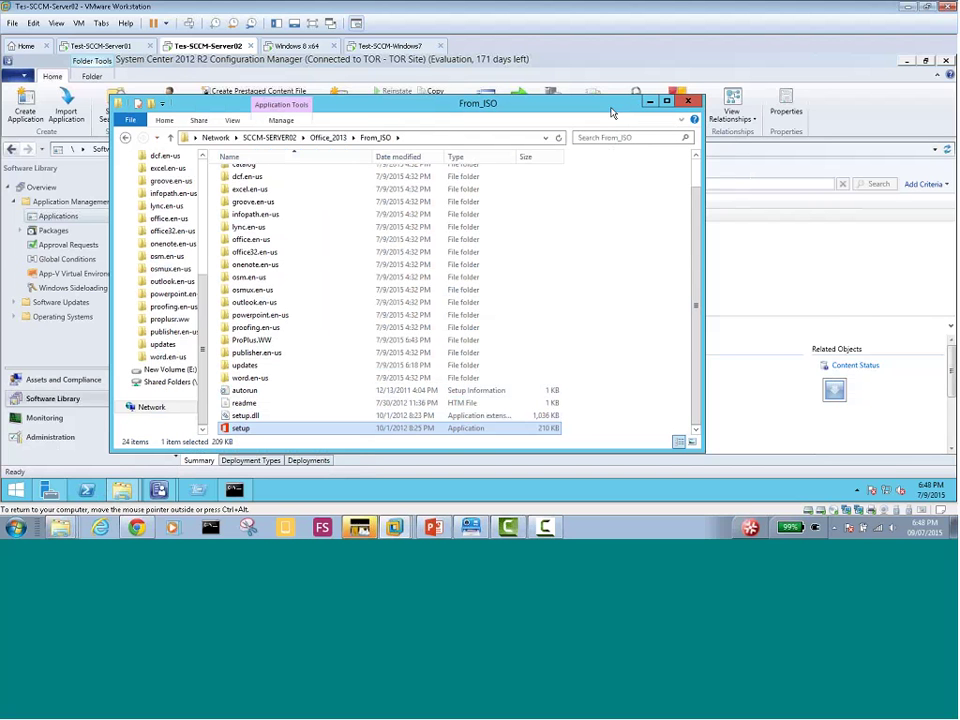
left_click(648, 104)
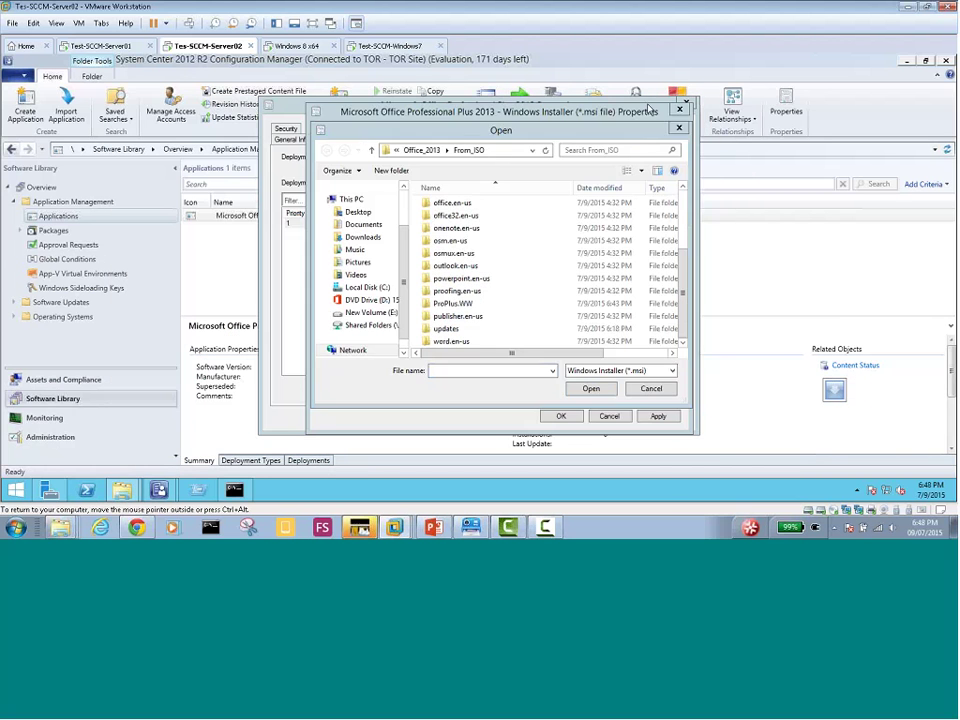
Cancel the file browser and replace the uninstall command with 'setup.exe /uninstall'
left_click(651, 390)
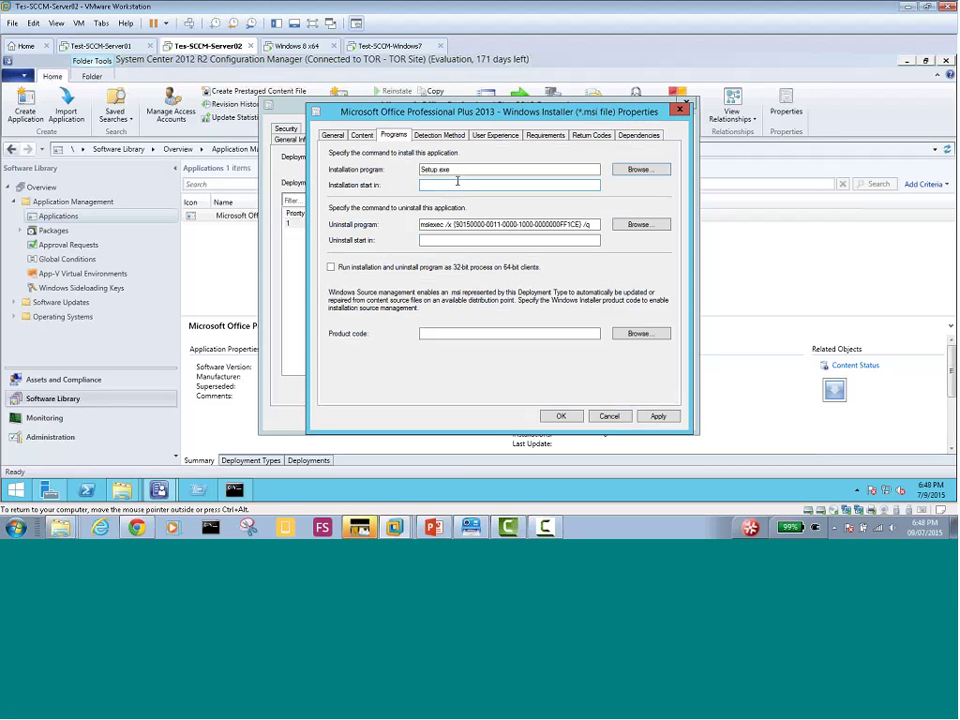
left_click_drag(597, 225, 420, 225)
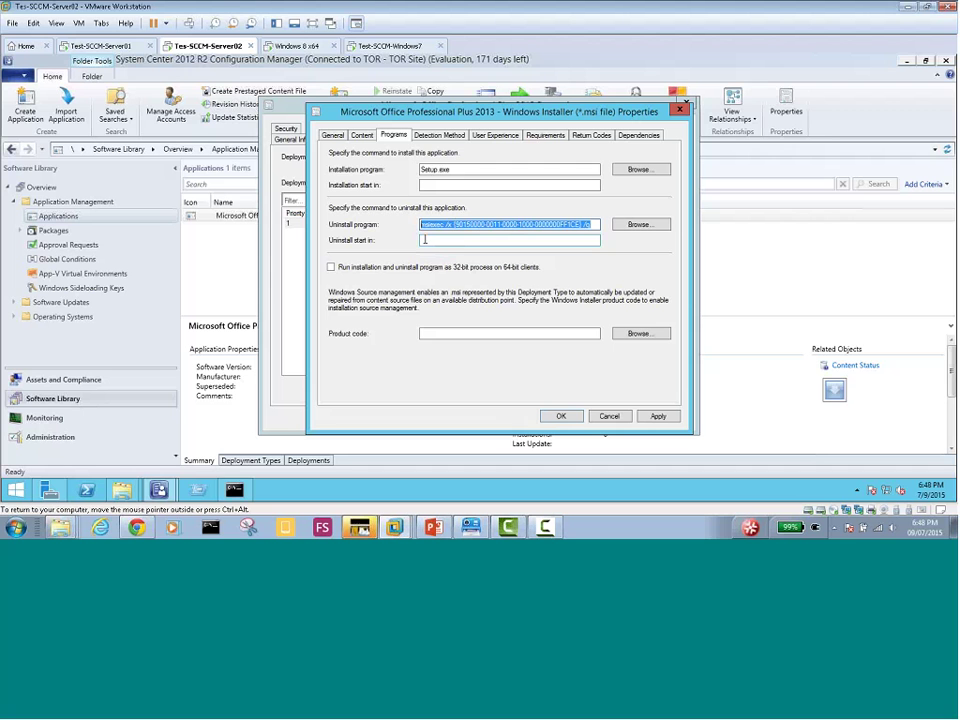
type("se")
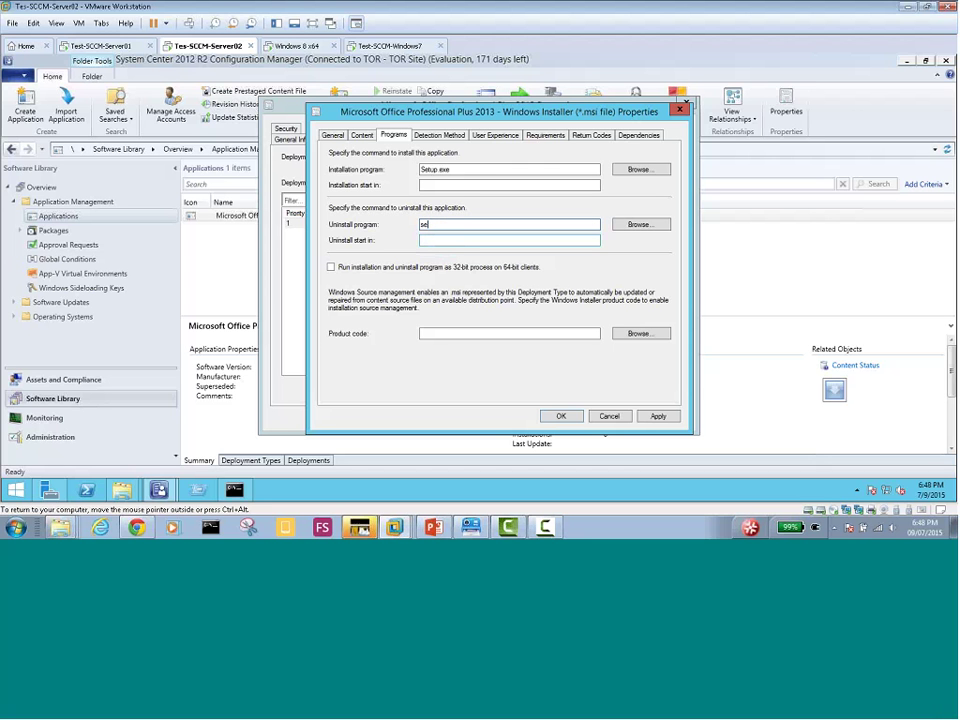
type("tup.exe /uninstall")
Reopen Uninstall.xml from ProPlus.WW in Notepad to check its contents, then close it
mouse_move(122, 489)
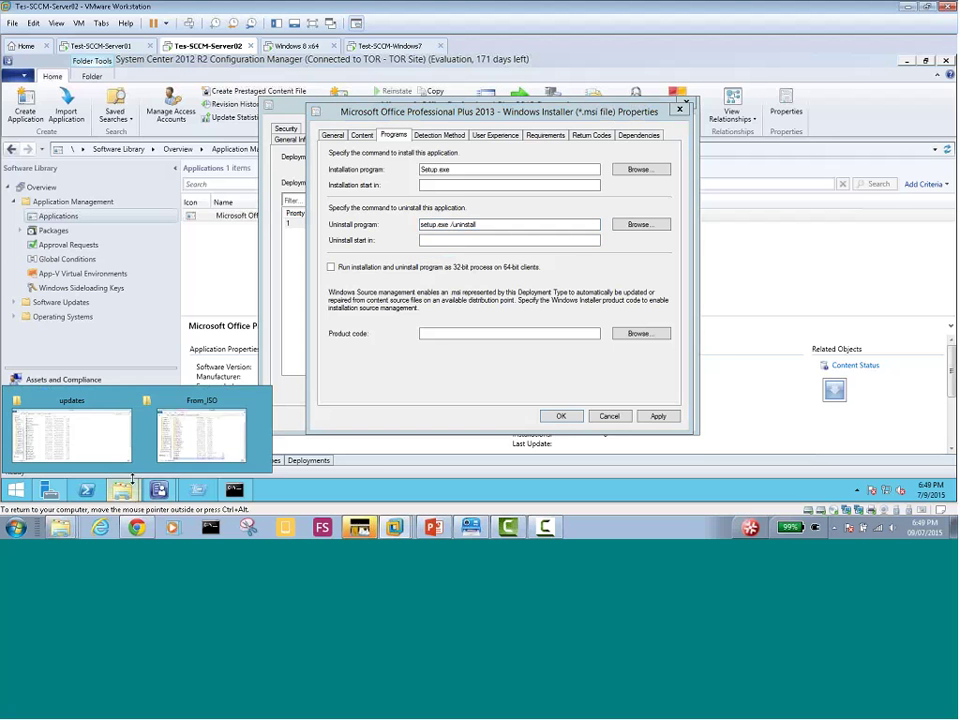
left_click(189, 437)
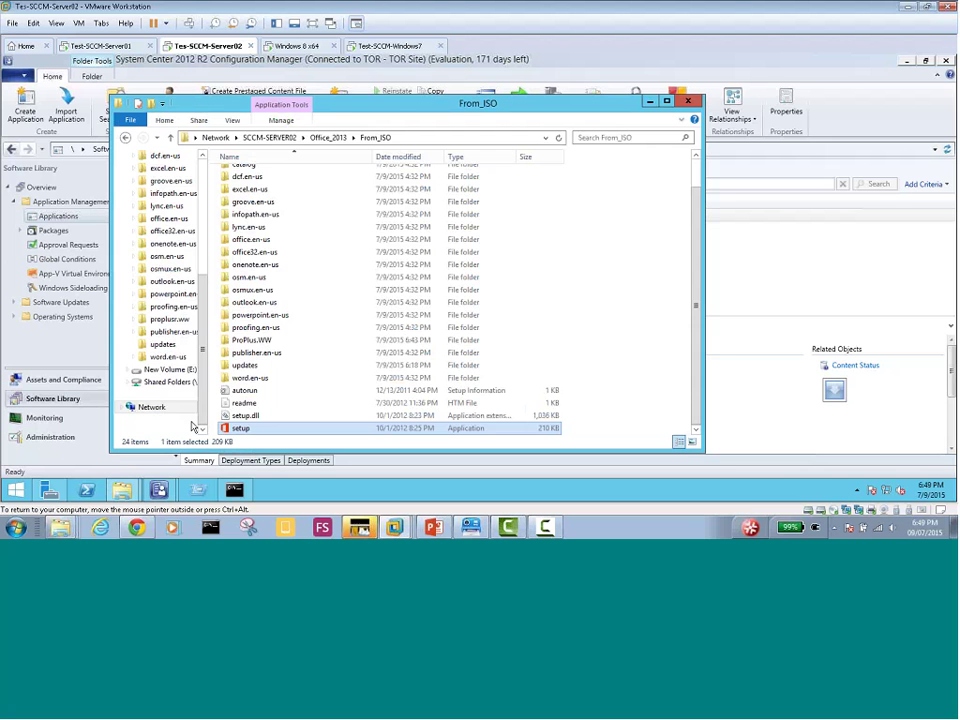
double_click(262, 341)
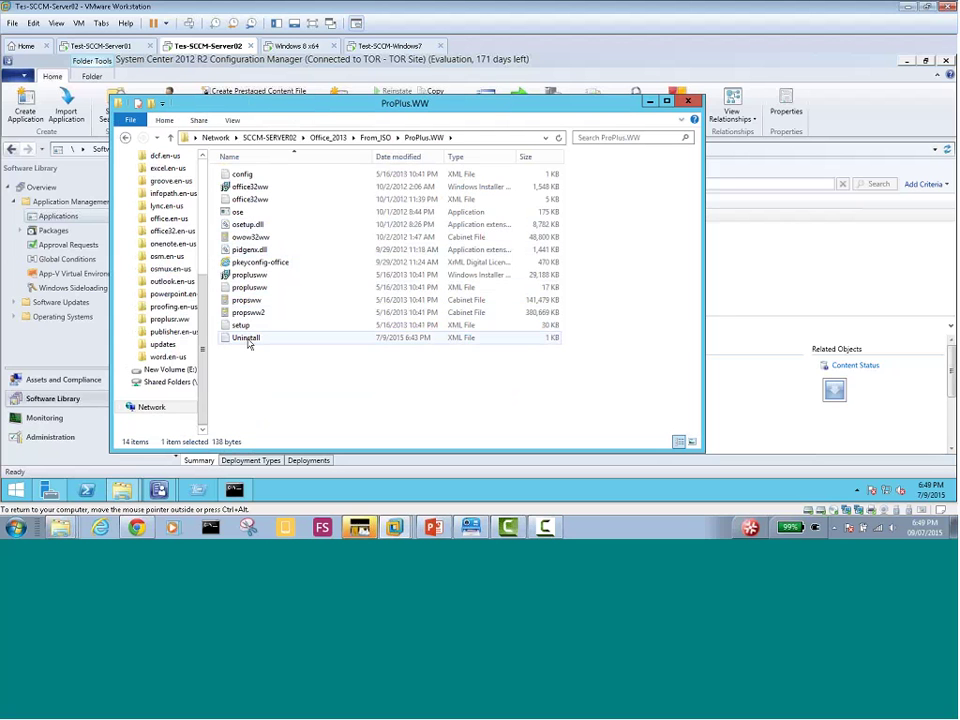
double_click(248, 339)
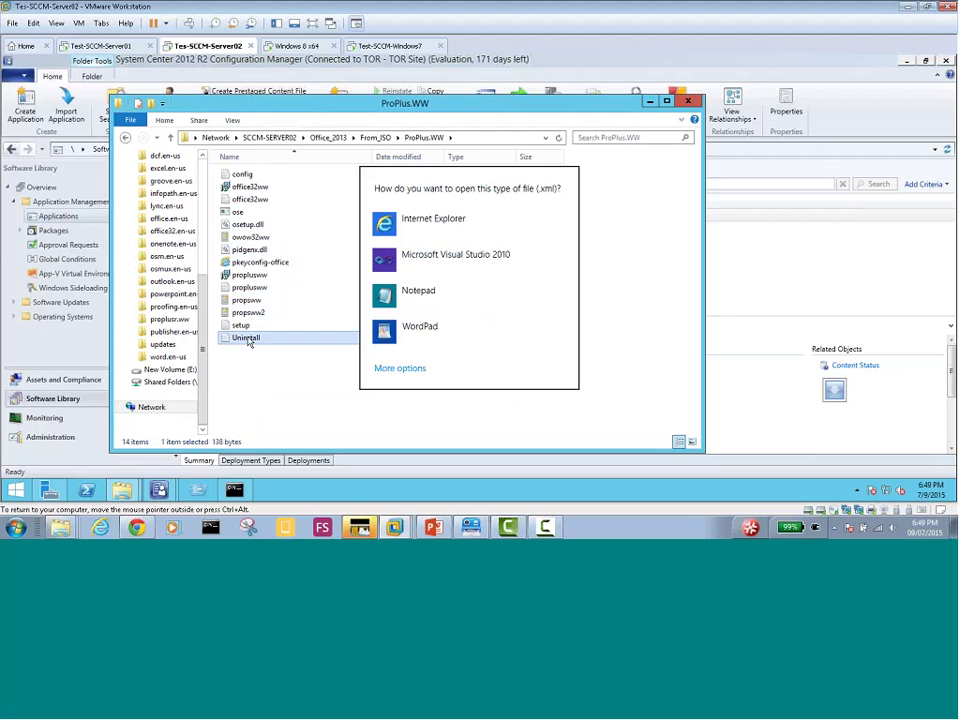
left_click(390, 296)
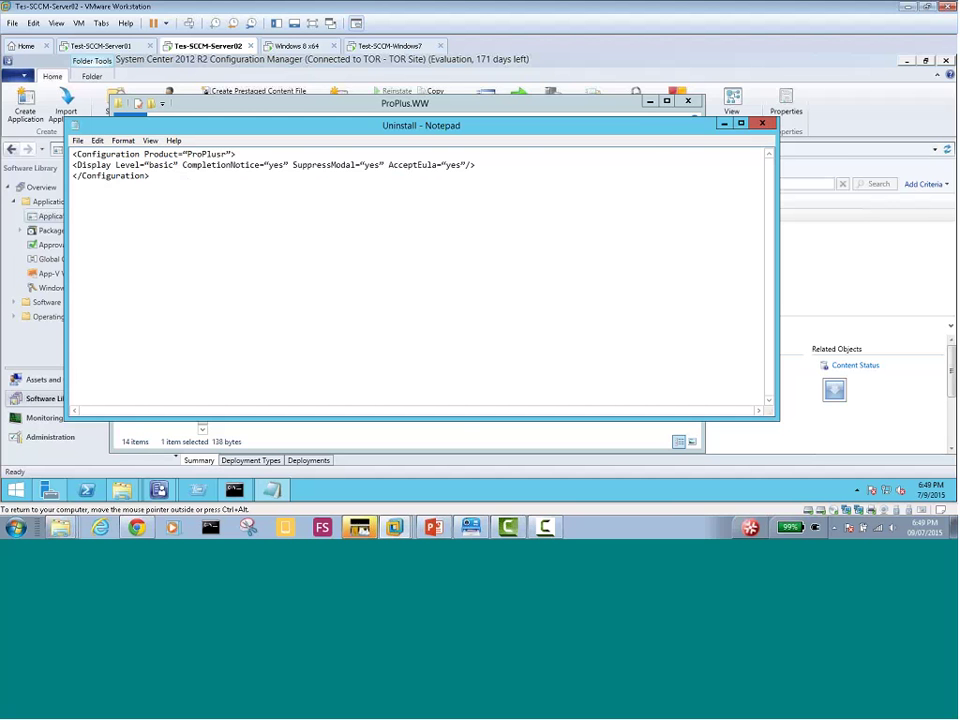
left_click(765, 124)
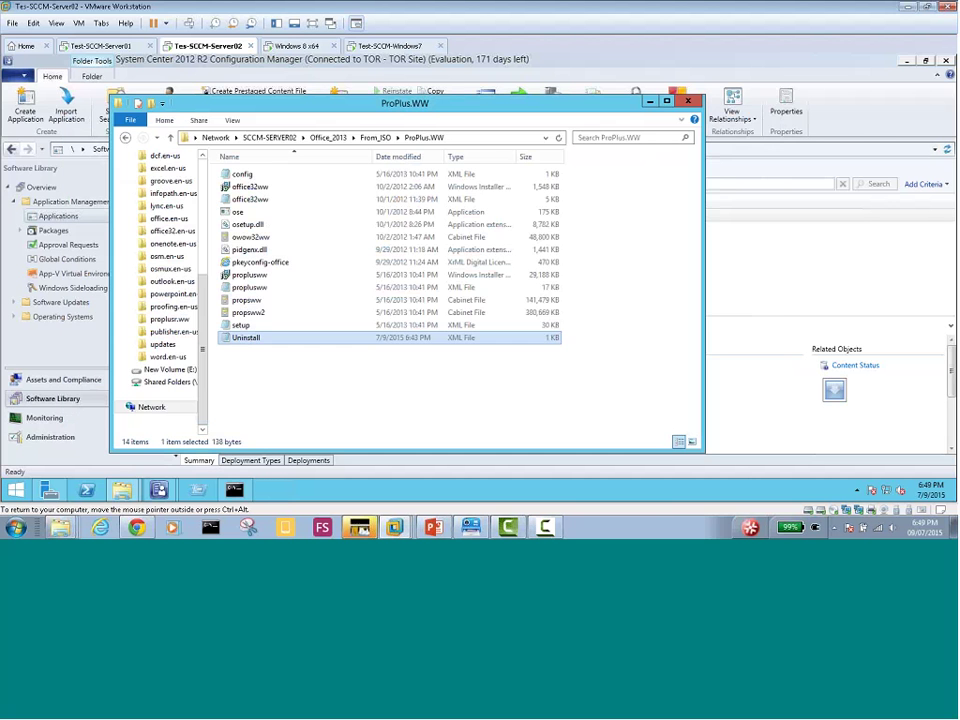
Enter the uninstall command 'Proplusr /config .\Proplusr.ww\uninstall.xml', select it all, and return to PowerPoint
left_click(688, 101)
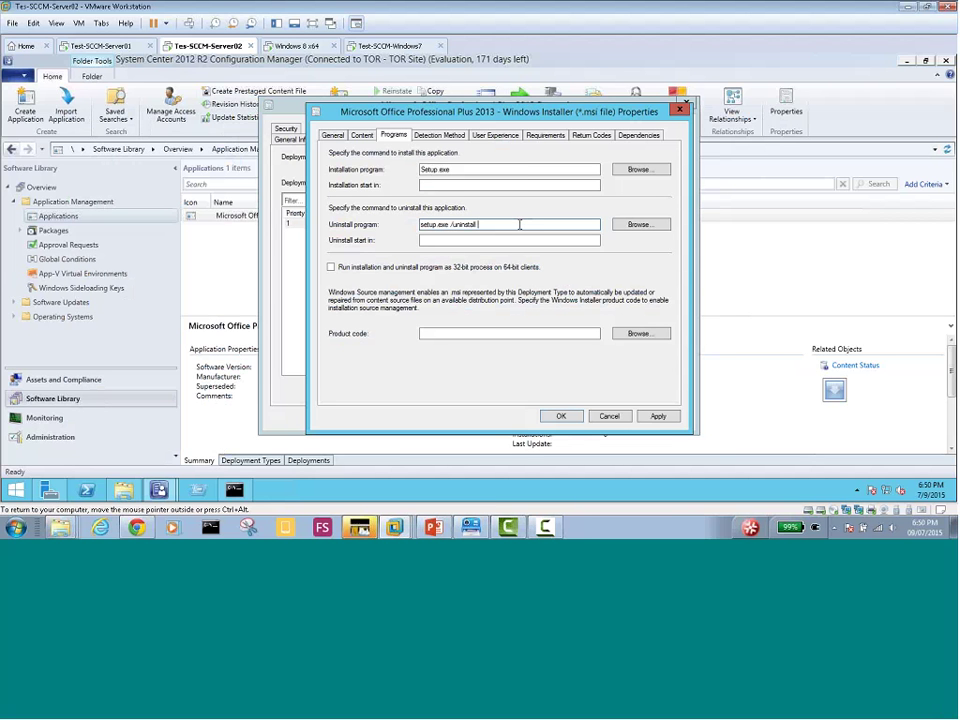
type("Proplusr /config .\\Proplusr.ww")
type("\\uninstal")
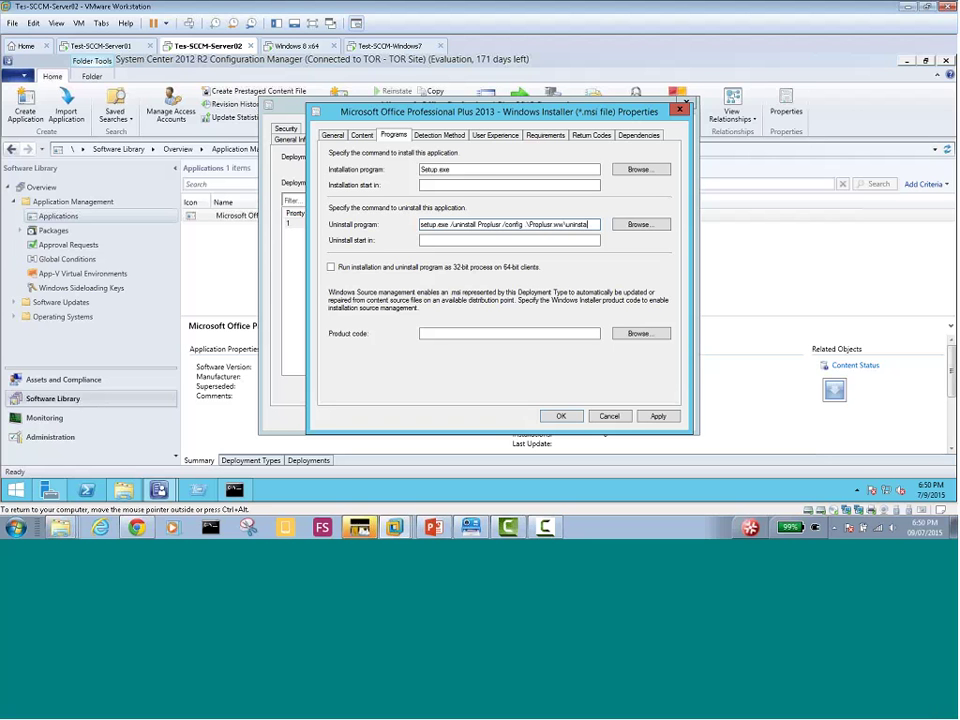
type("l.xml")
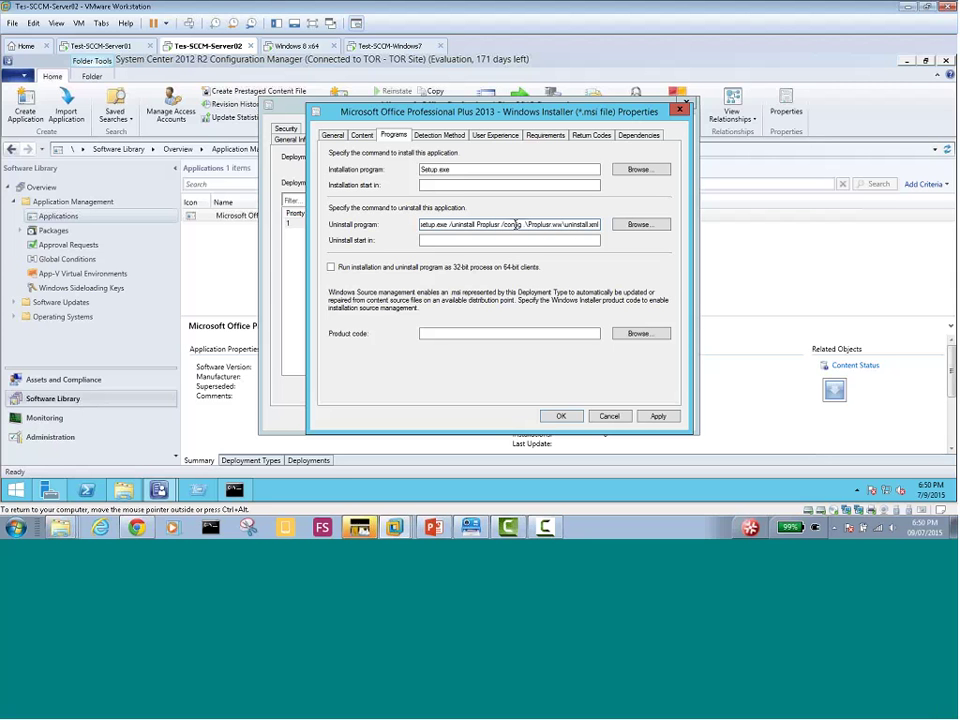
key("ctrl+a")
key("ctrl+c")
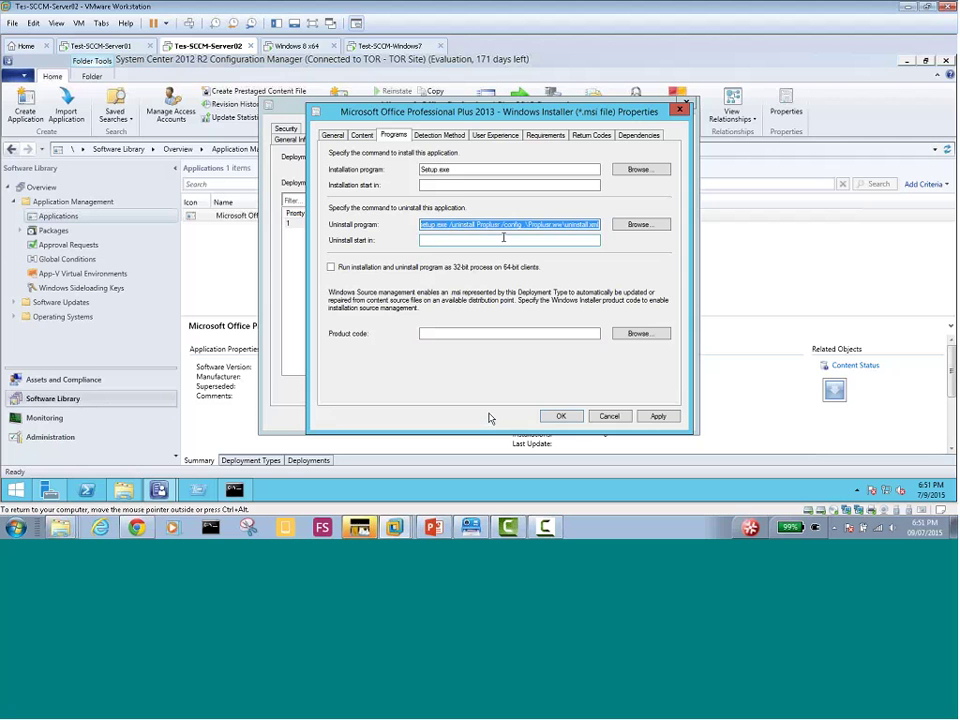
key("alt+Tab")
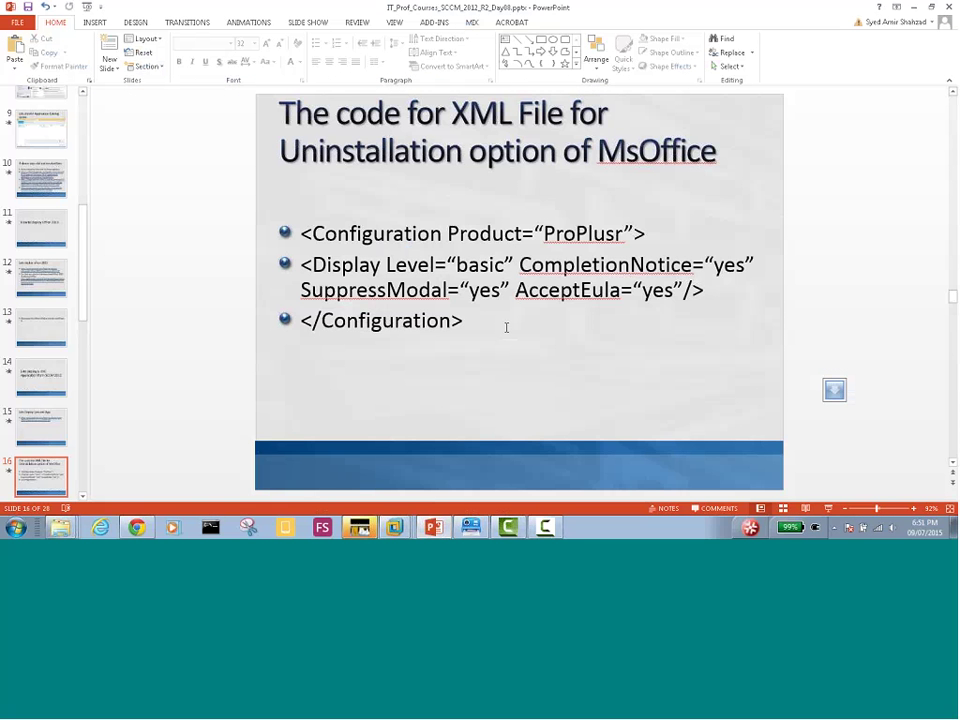
On slide 17, paste the uninstall command into the body text
left_click(82, 497)
left_click(82, 497)
left_click(82, 497)
left_click(51, 495)
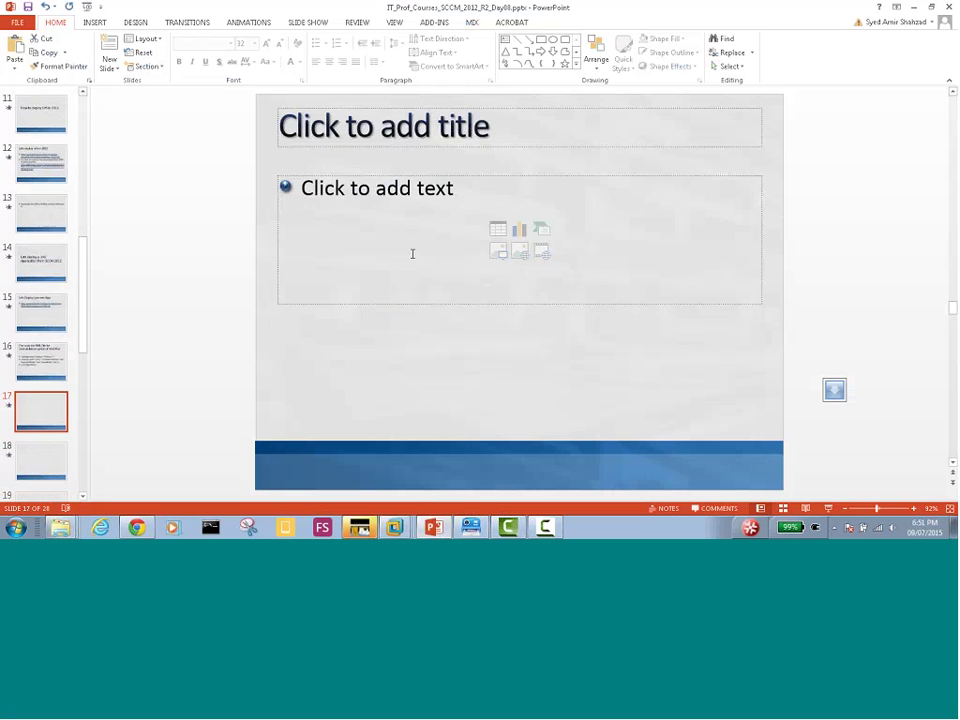
left_click(414, 196)
key("ctrl+v")
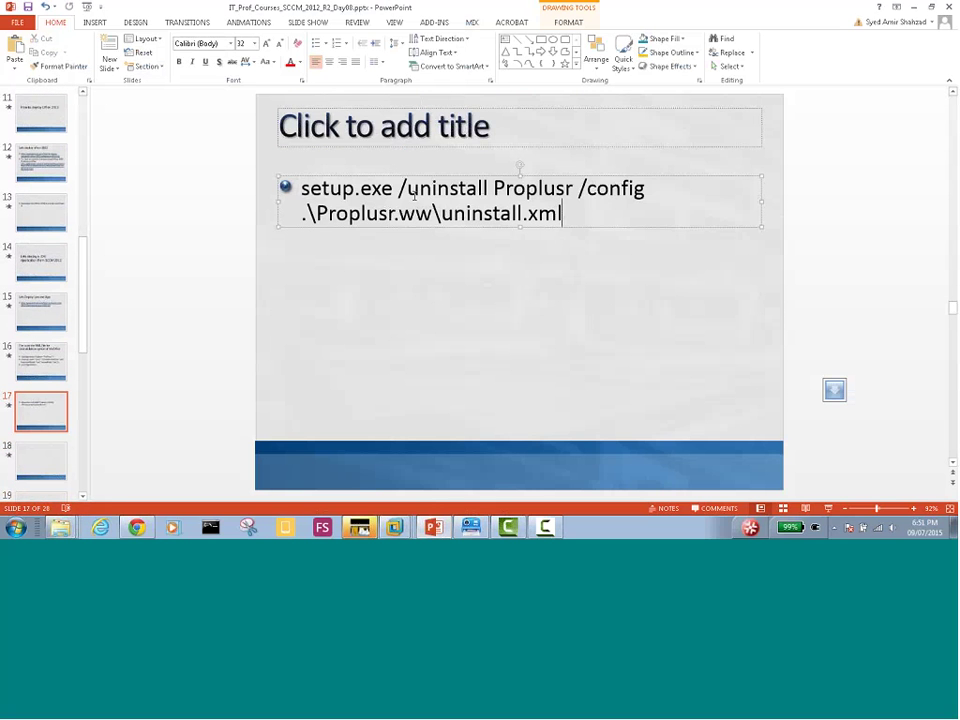
Title slide 17 'Inside properties of SCCM for uninstallation this is the code' and move the command text below it
left_click(451, 129)
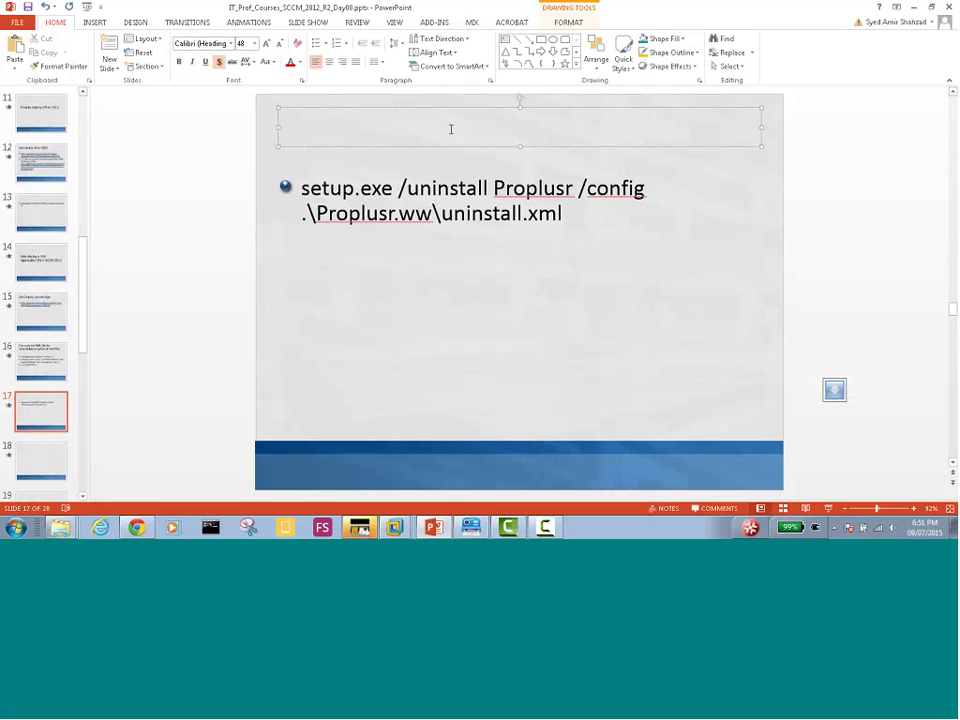
type("T")
key("BackSpace")
type("Inside ")
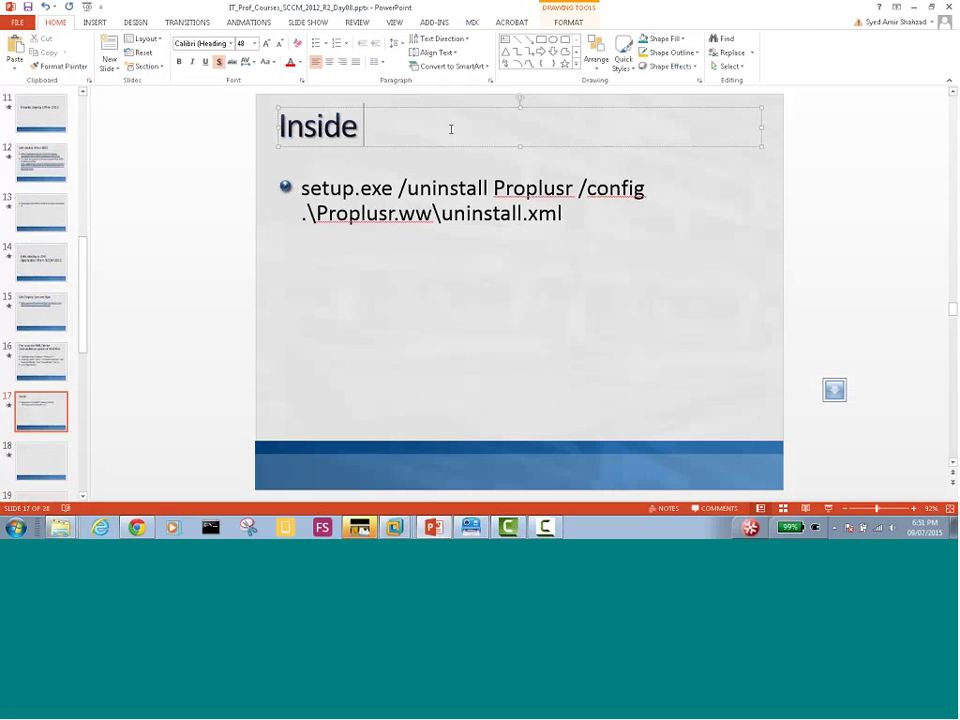
type("propertie")
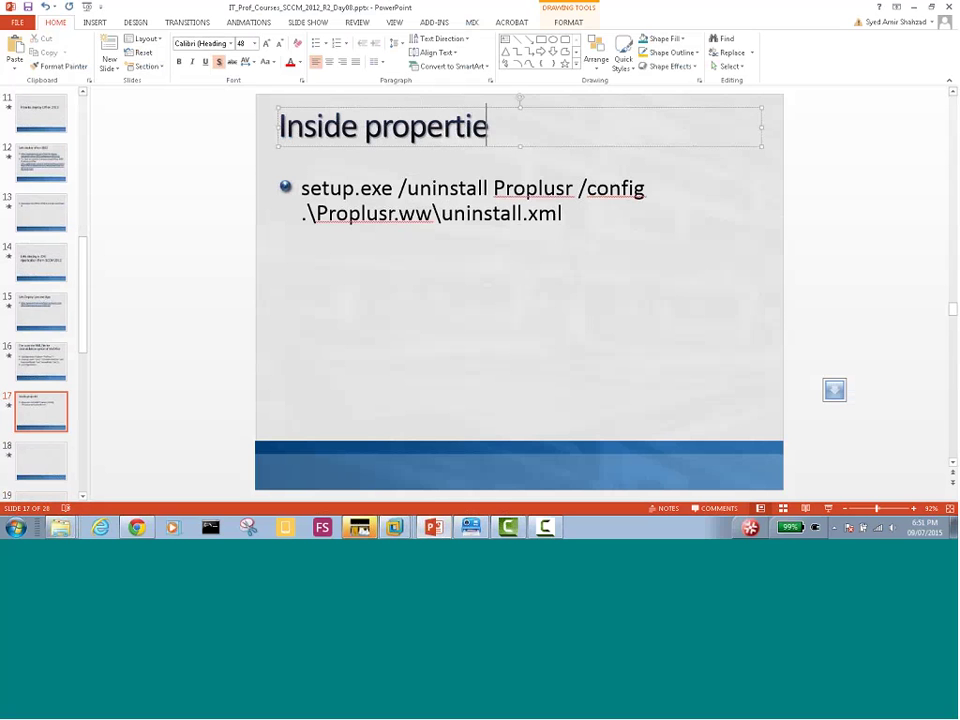
type("s of SCC")
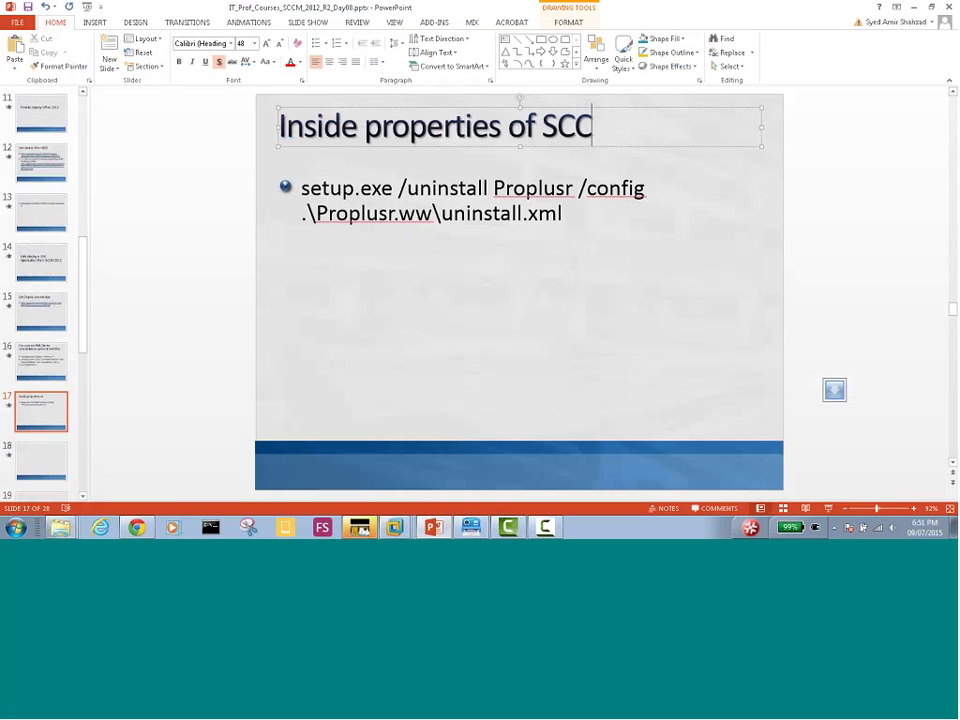
type("M f")
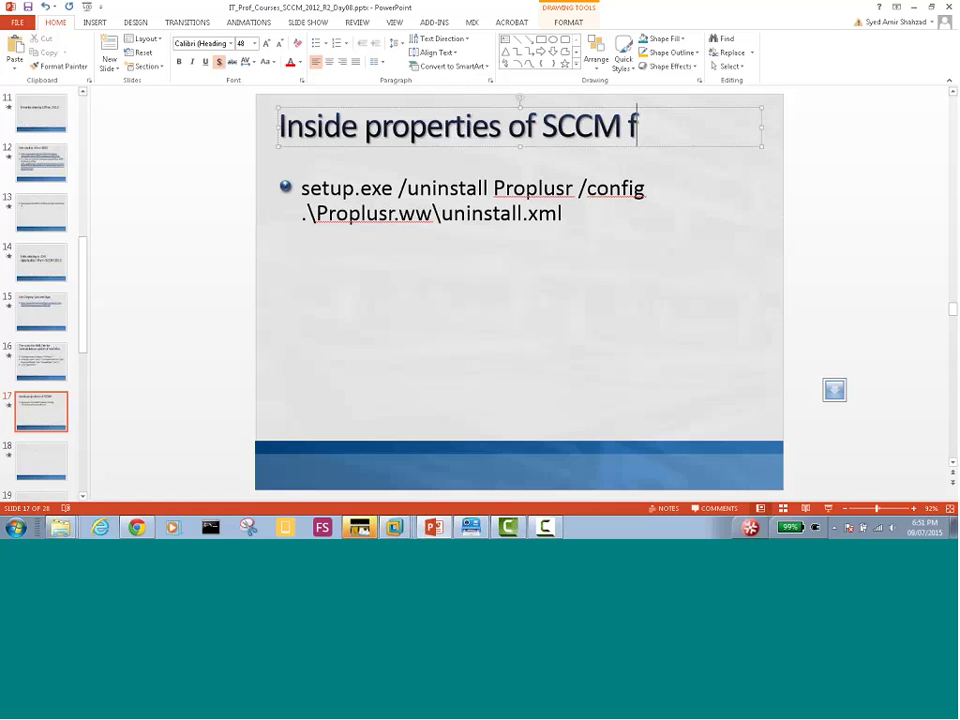
type("or uninstallati")
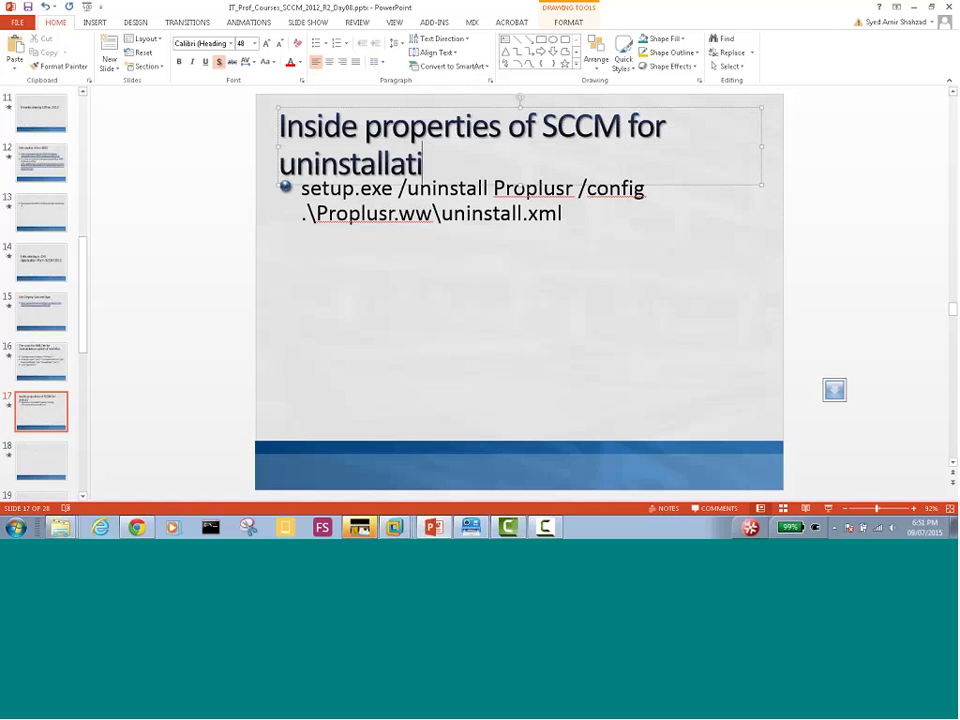
type("on this is the code")
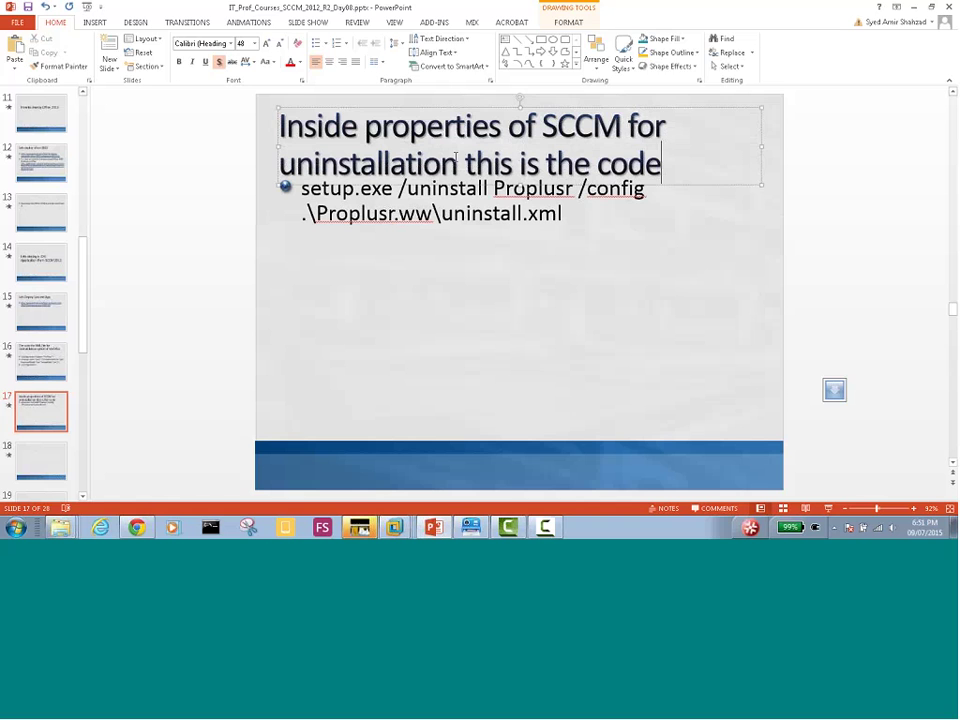
left_click(457, 262)
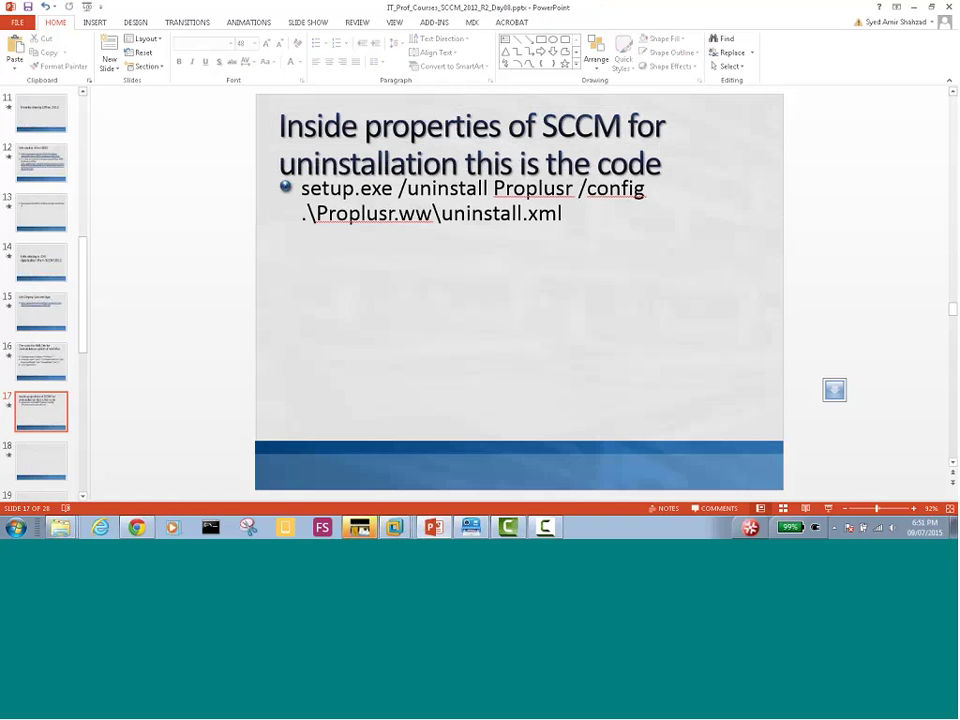
left_click(455, 217)
left_click_drag(457, 229, 455, 272)
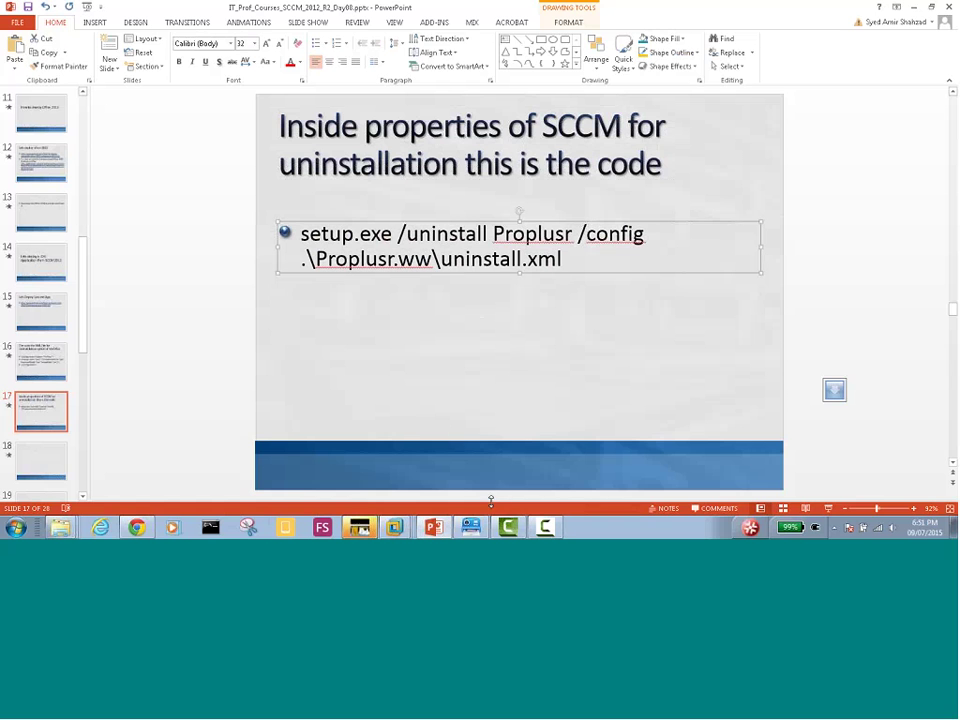
Capture the SCCM uninstall settings dialog with Snagit and copy the screenshot
left_click(395, 527)
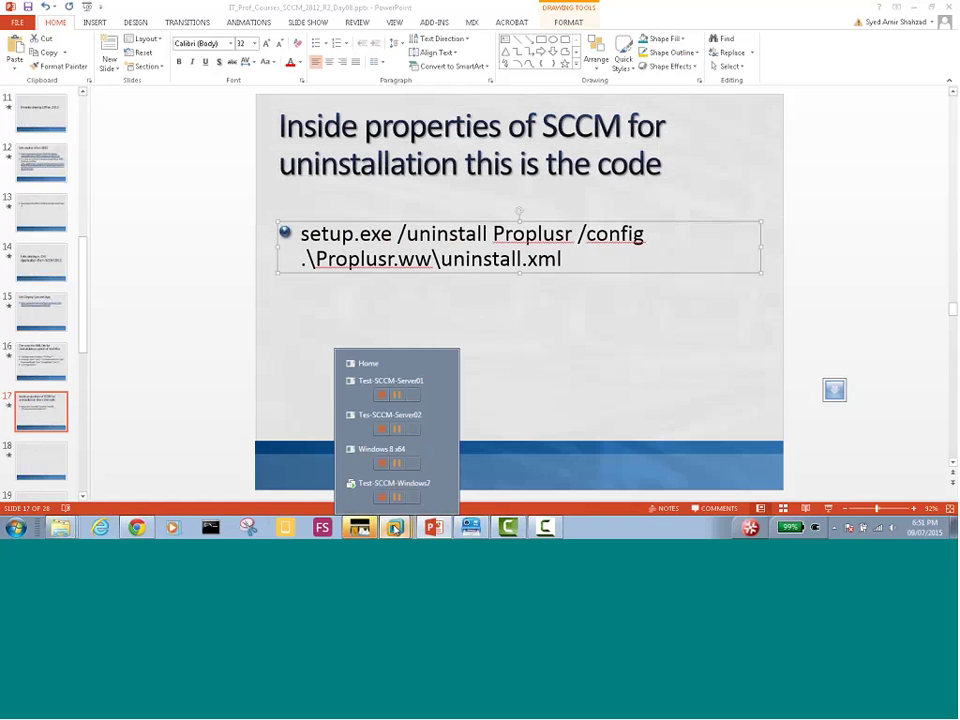
left_click(365, 420)
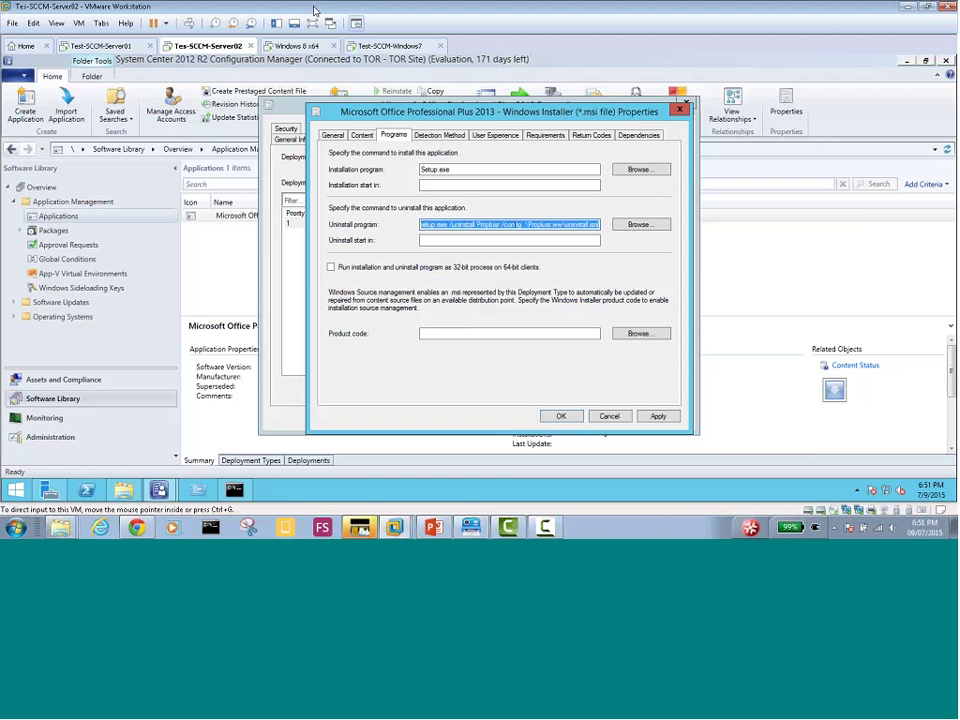
key("Print")
left_click_drag(268, 90, 678, 447)
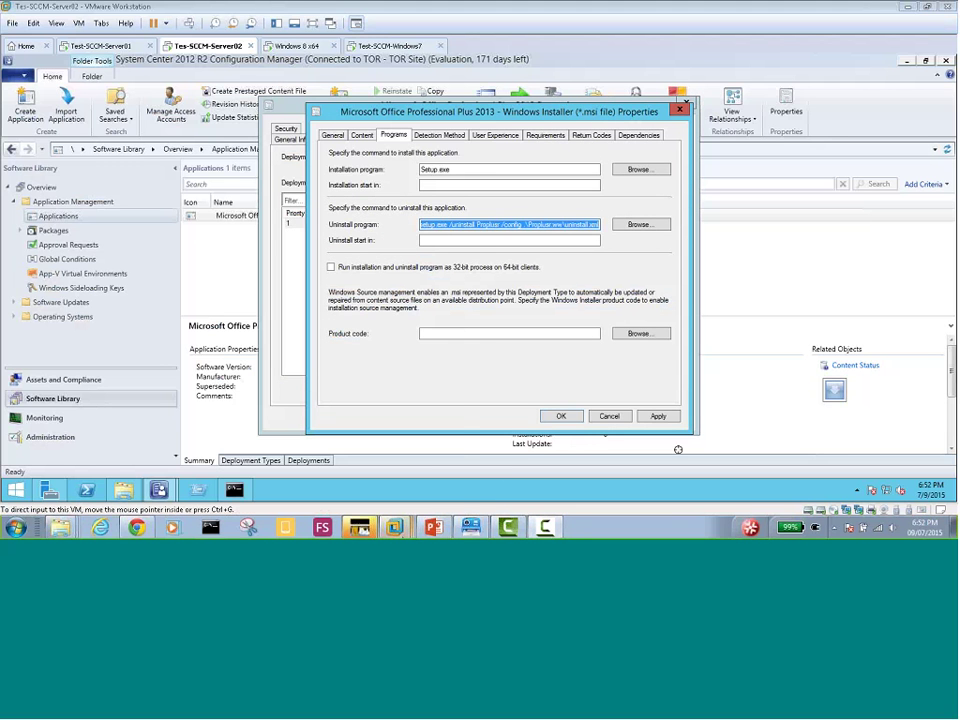
left_click(433, 527)
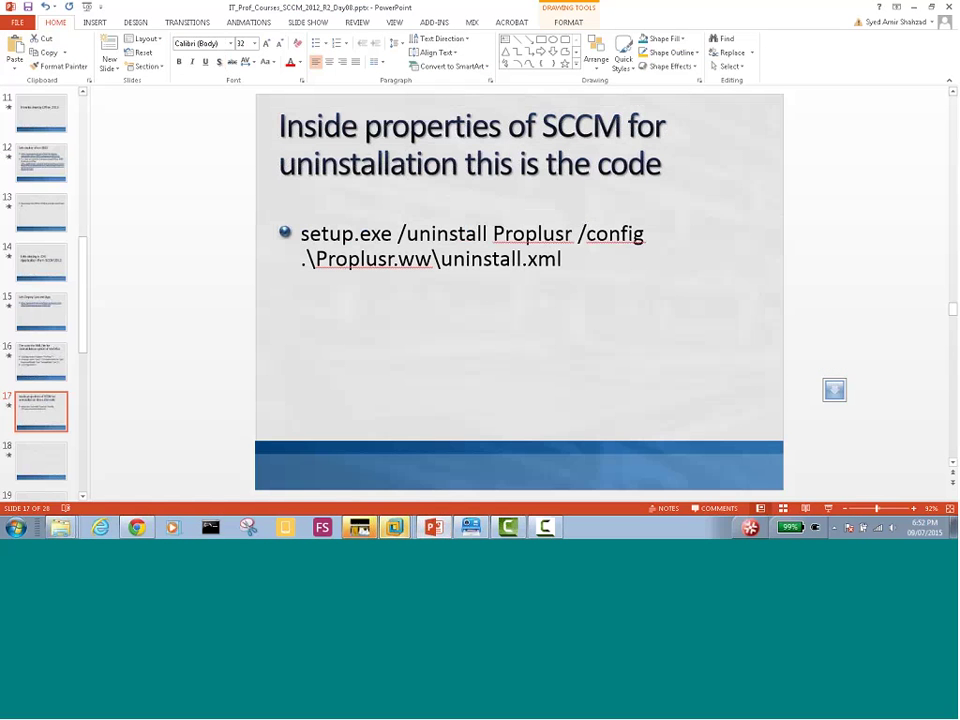
right_click(302, 368)
left_click(336, 330)
right_click(326, 307)
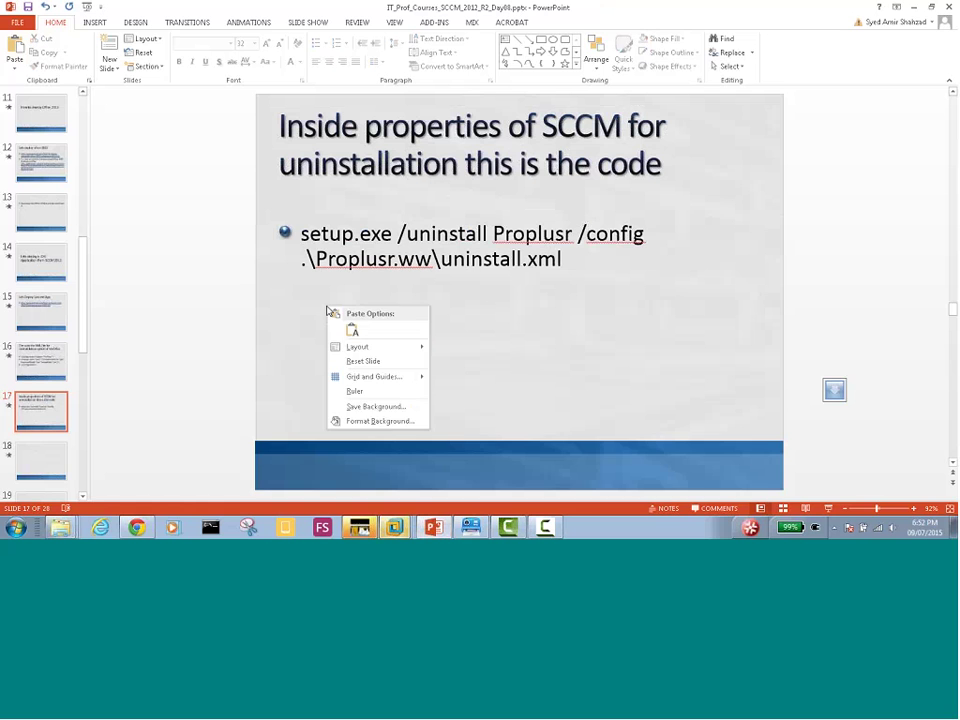
left_click(471, 527)
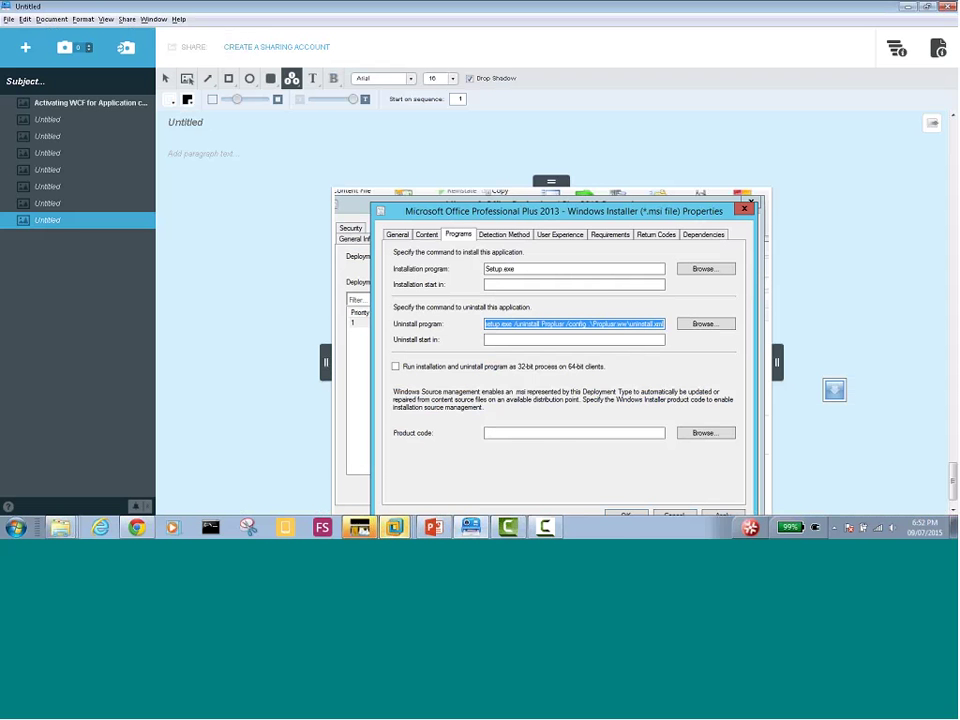
right_click(483, 300)
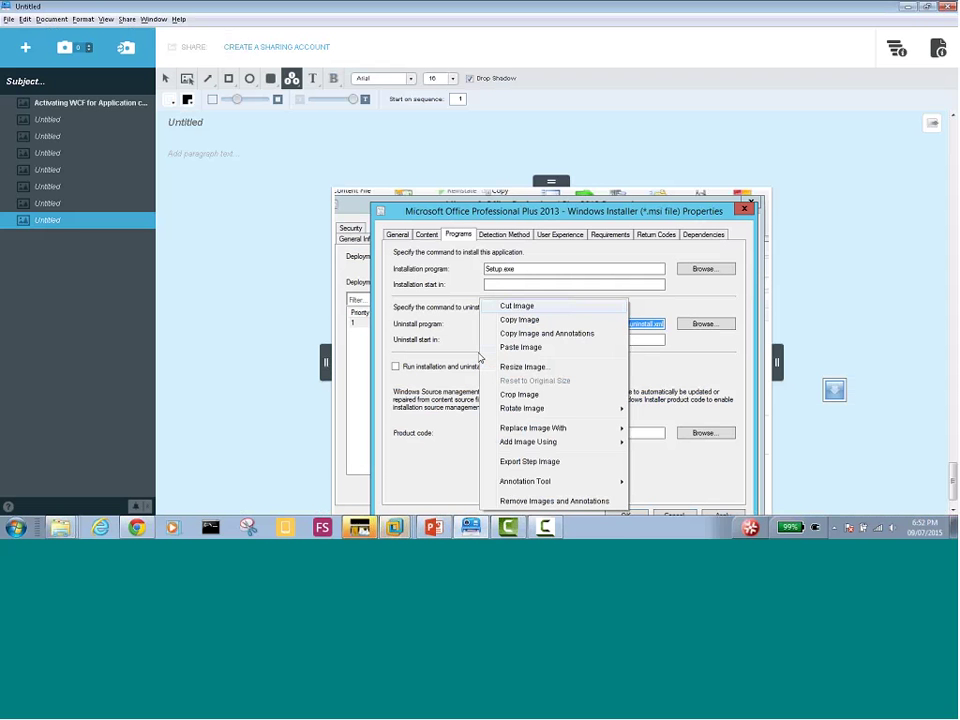
left_click(525, 320)
Paste the screenshot onto slide 17, resize it below the command, and return to the SCCM VM
left_click(907, 8)
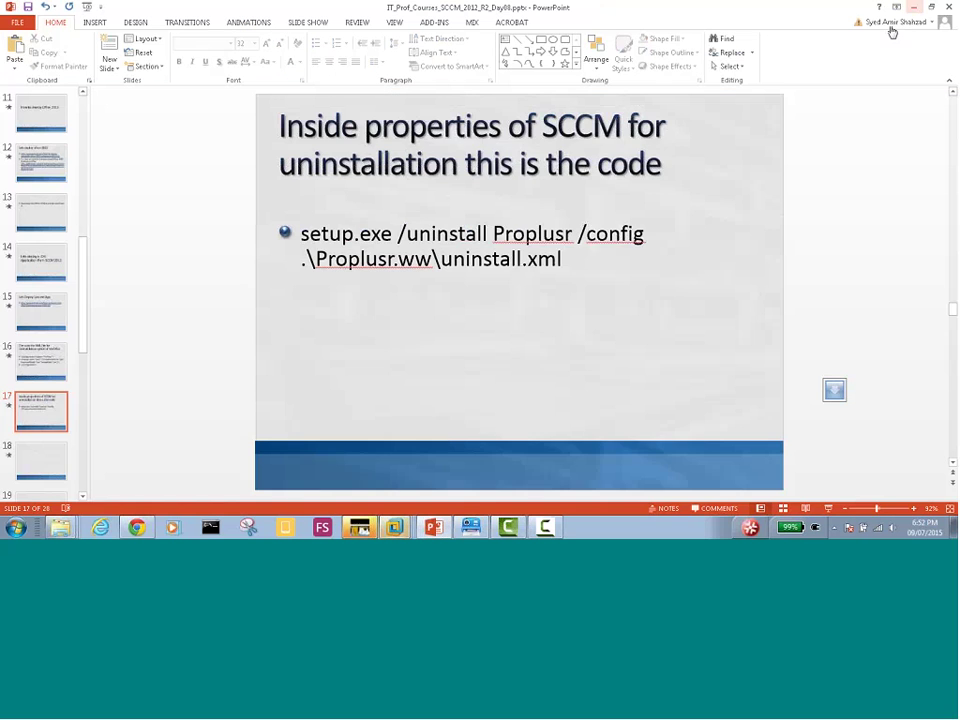
right_click(349, 326)
key("Escape")
key("ctrl+v")
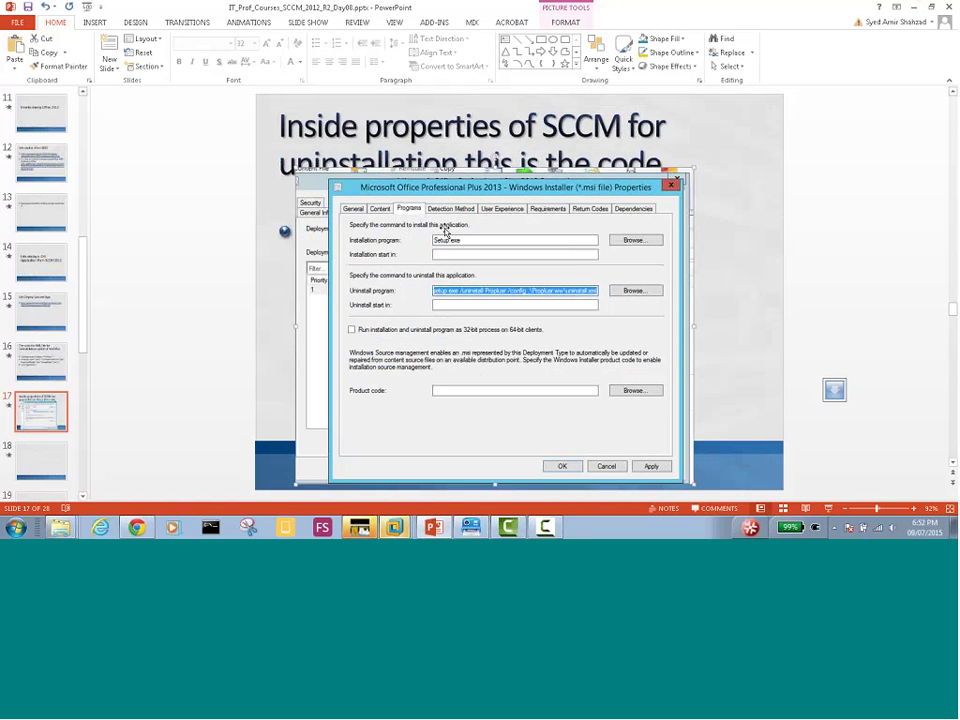
left_click_drag(494, 170, 486, 286)
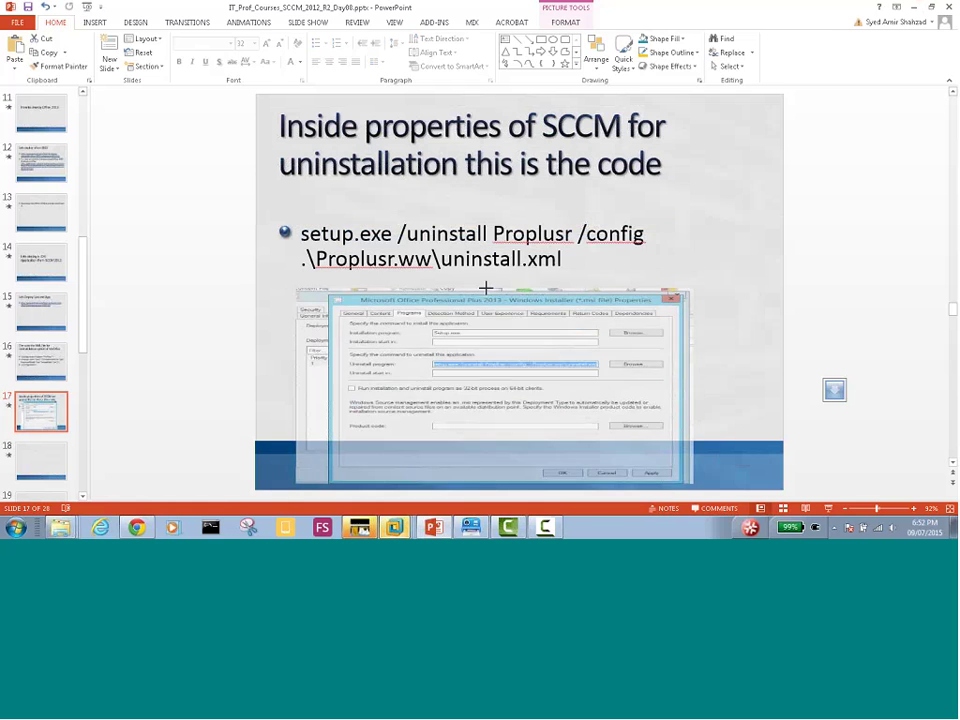
key("alt+Tab")
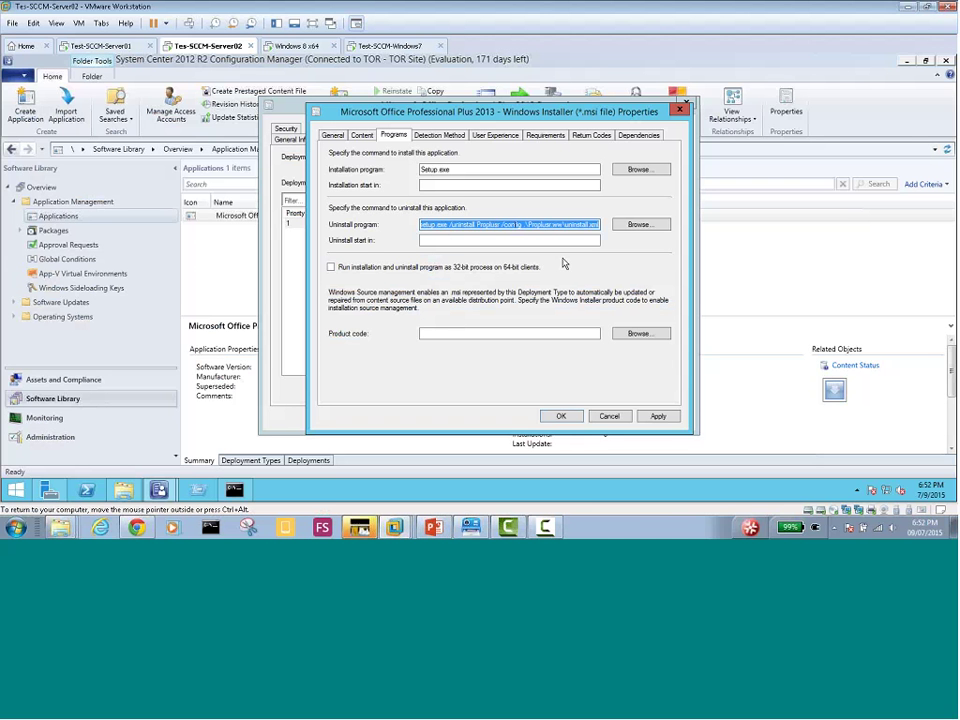
key("ctrl+alt")
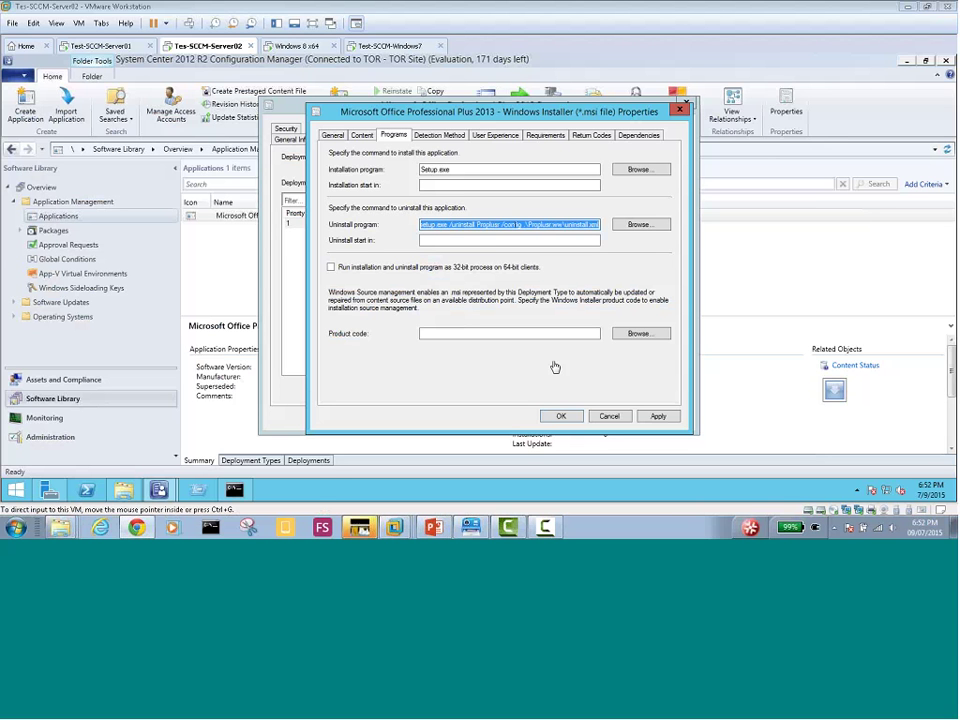
Apply and OK the deployment type settings, then the Office 2013 application Properties
left_click(659, 417)
left_click(562, 416)
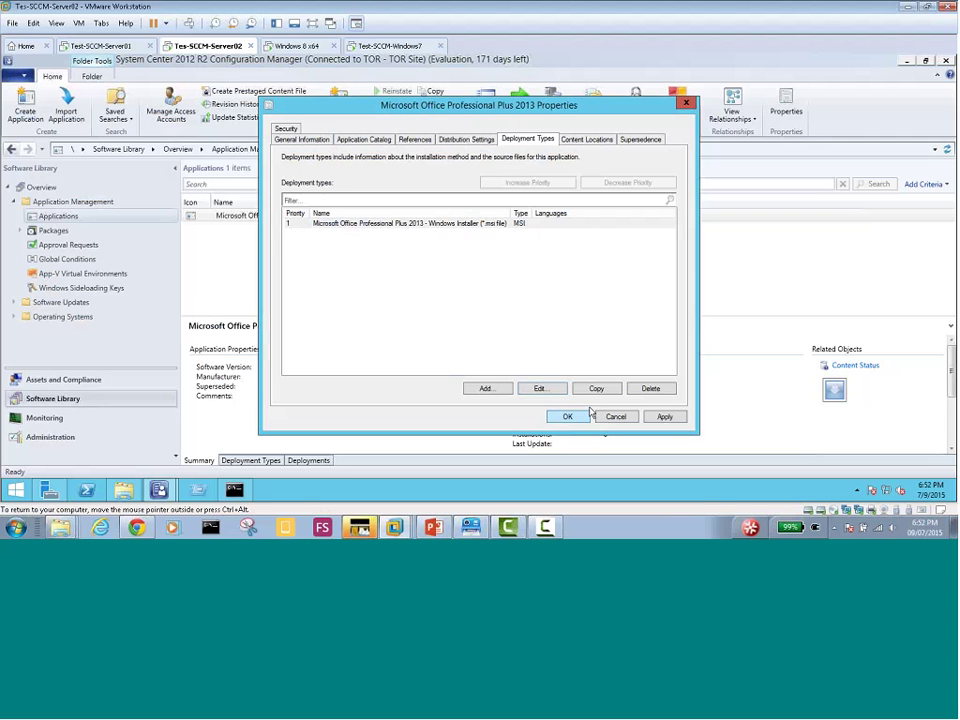
left_click(665, 416)
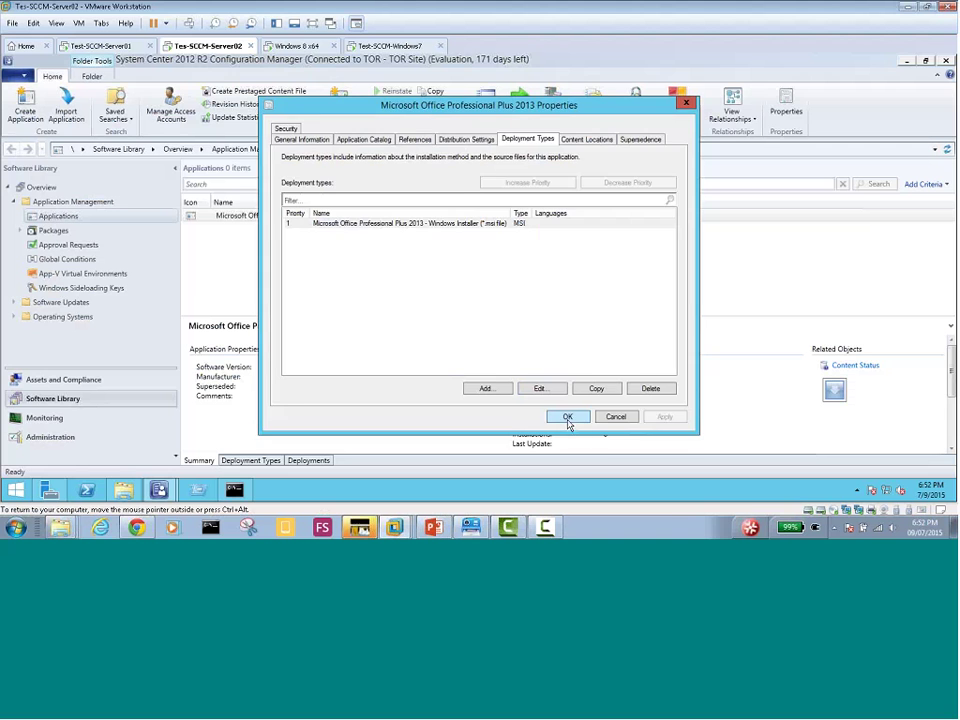
left_click(567, 418)
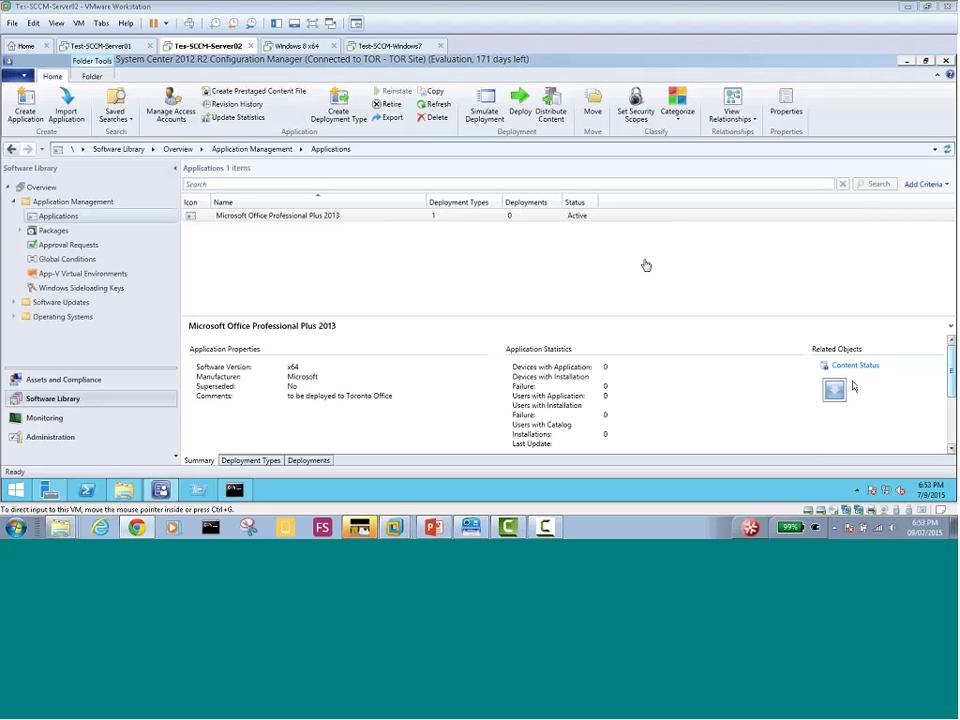
Open the context menu of the Office Professional Plus 2013 application row
right_click(288, 221)
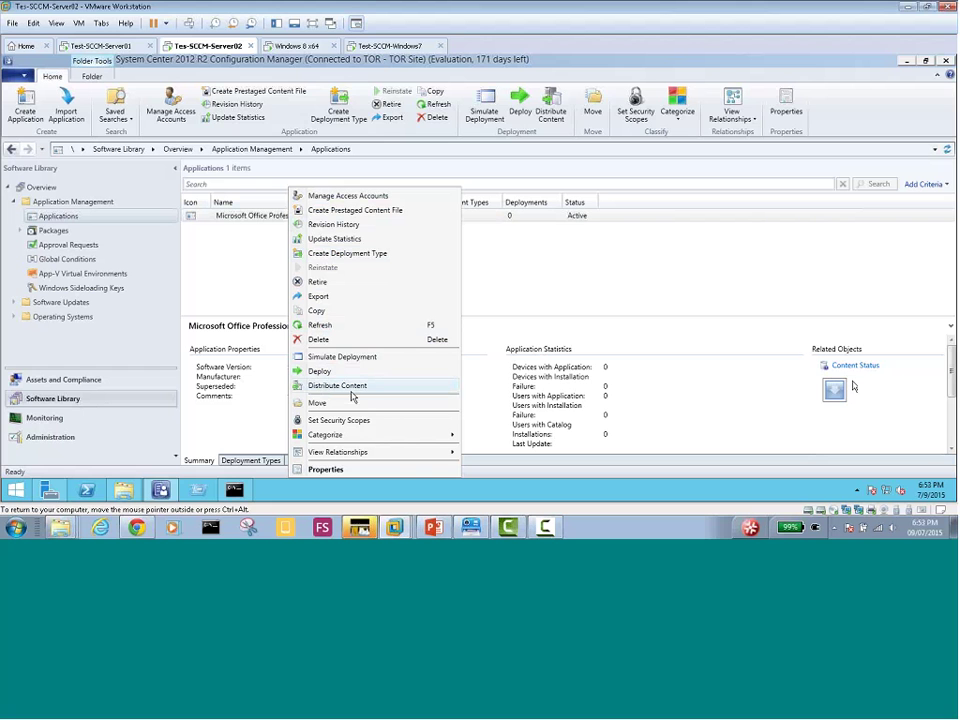
key("ctrl+alt")
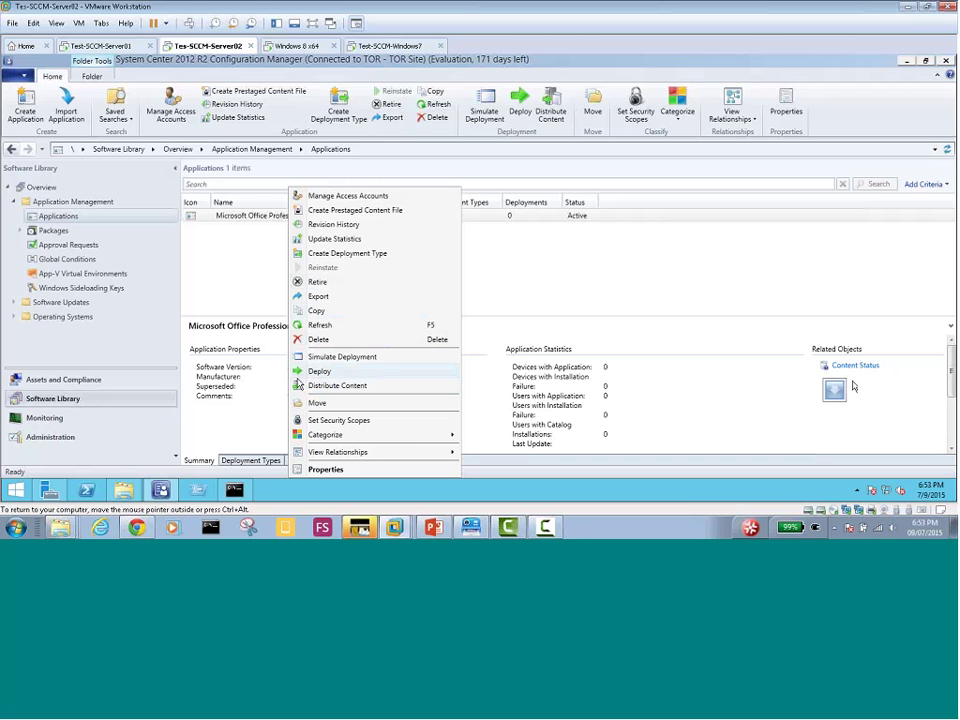
right_click(269, 220)
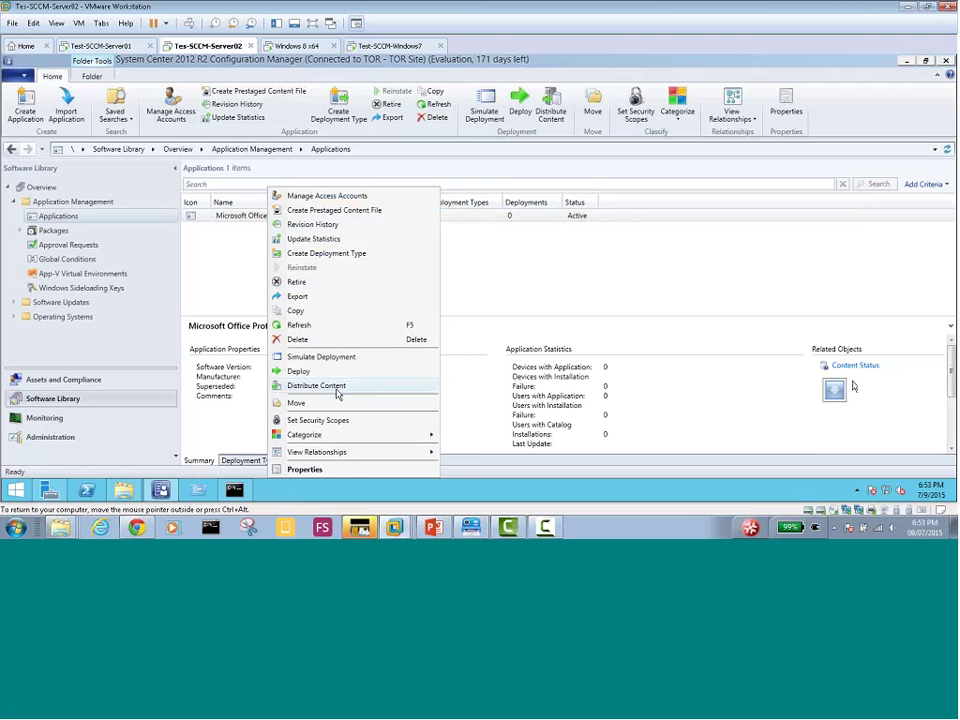
Run Distribute Content for Office 2013, adding distribution point SCCM-SERVER02, and close the finished wizard
left_click(337, 390)
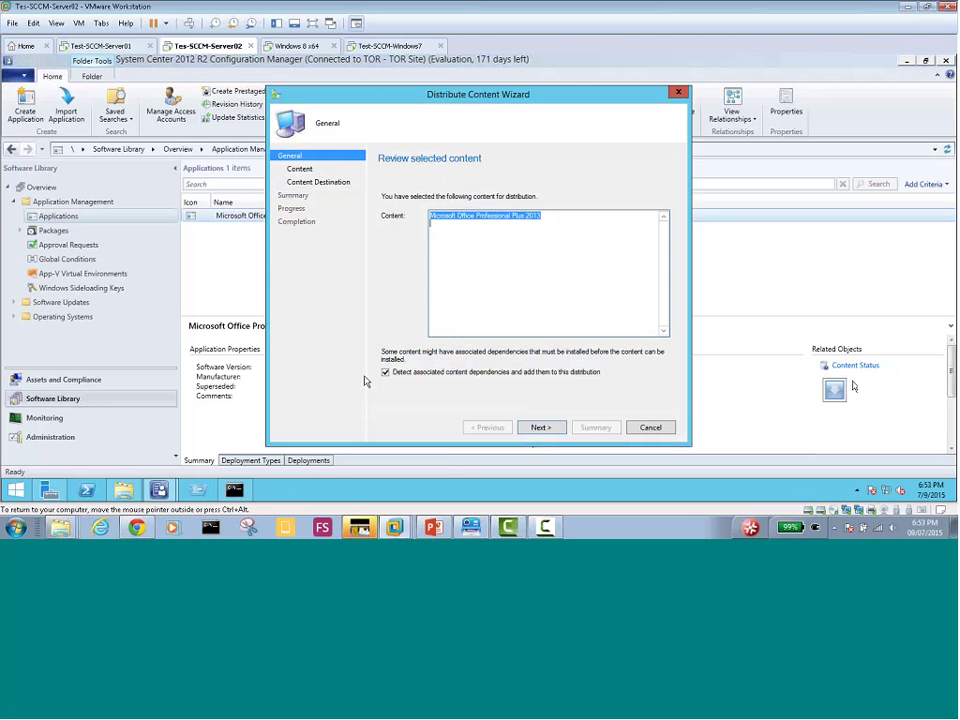
left_click(547, 431)
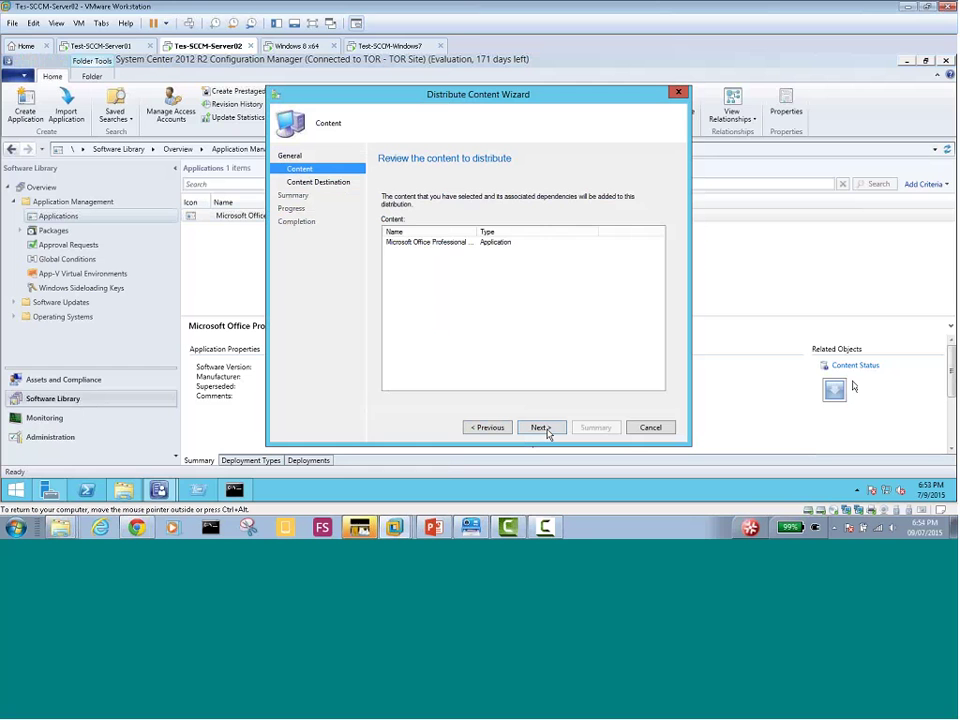
left_click(547, 431)
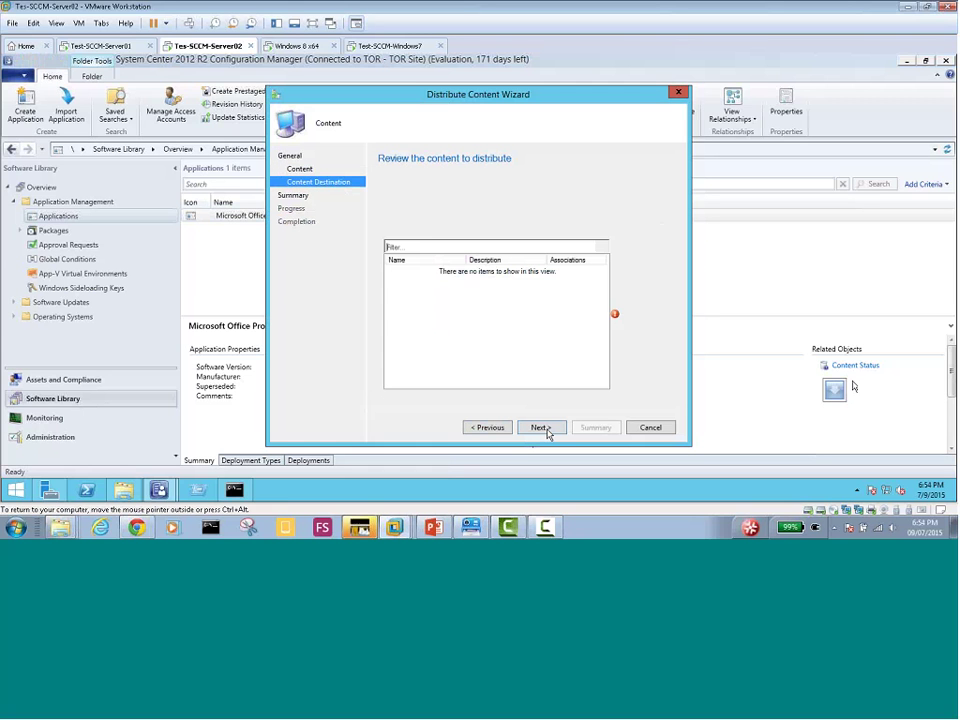
left_click(649, 251)
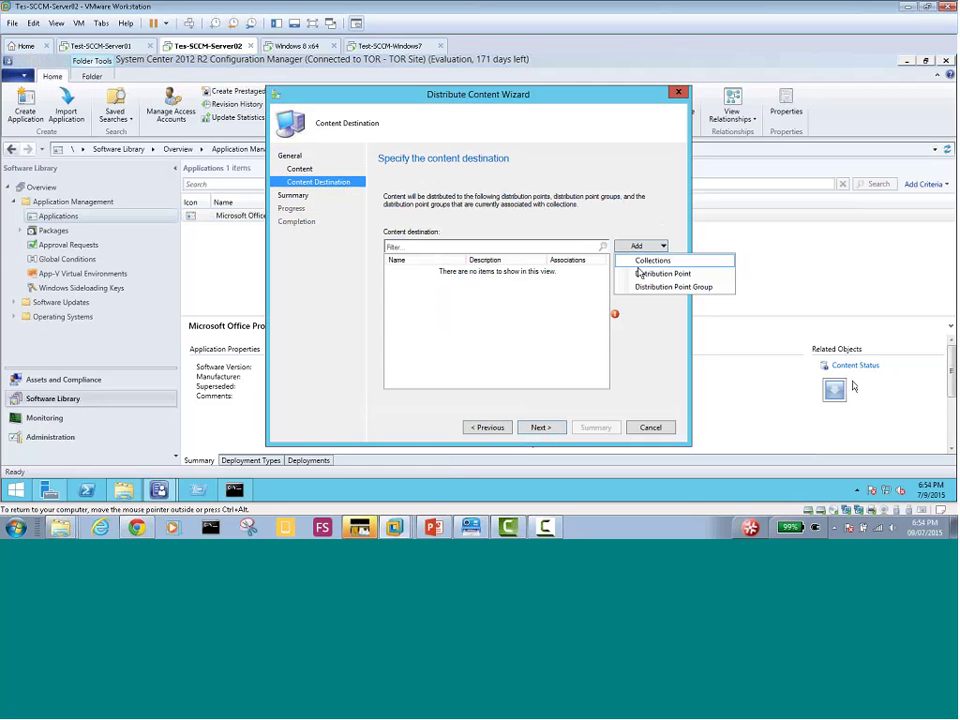
left_click(641, 273)
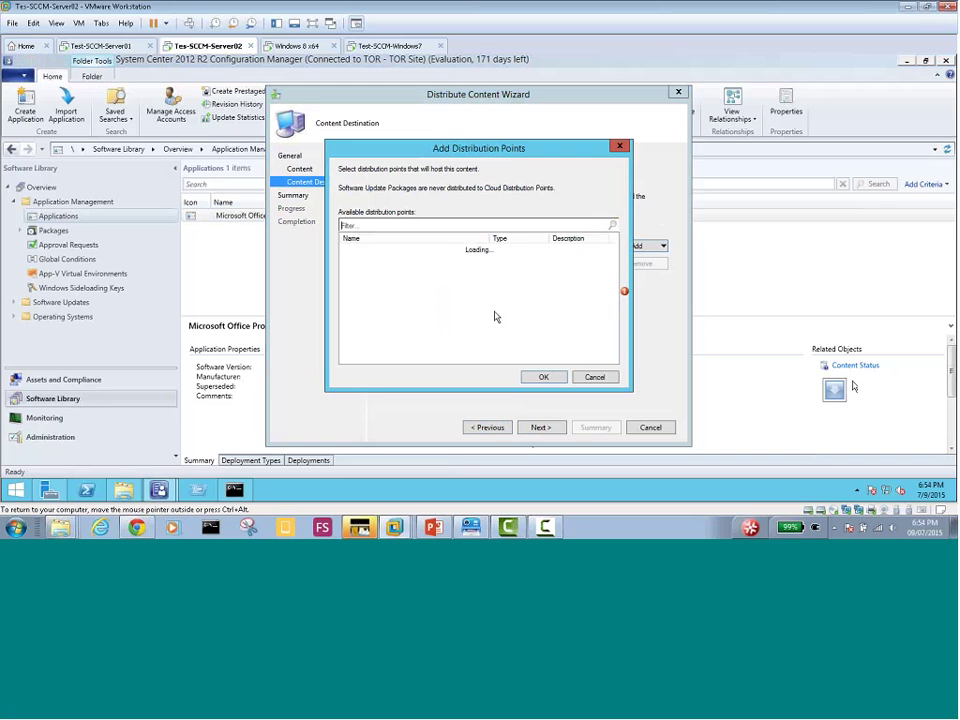
left_click(346, 248)
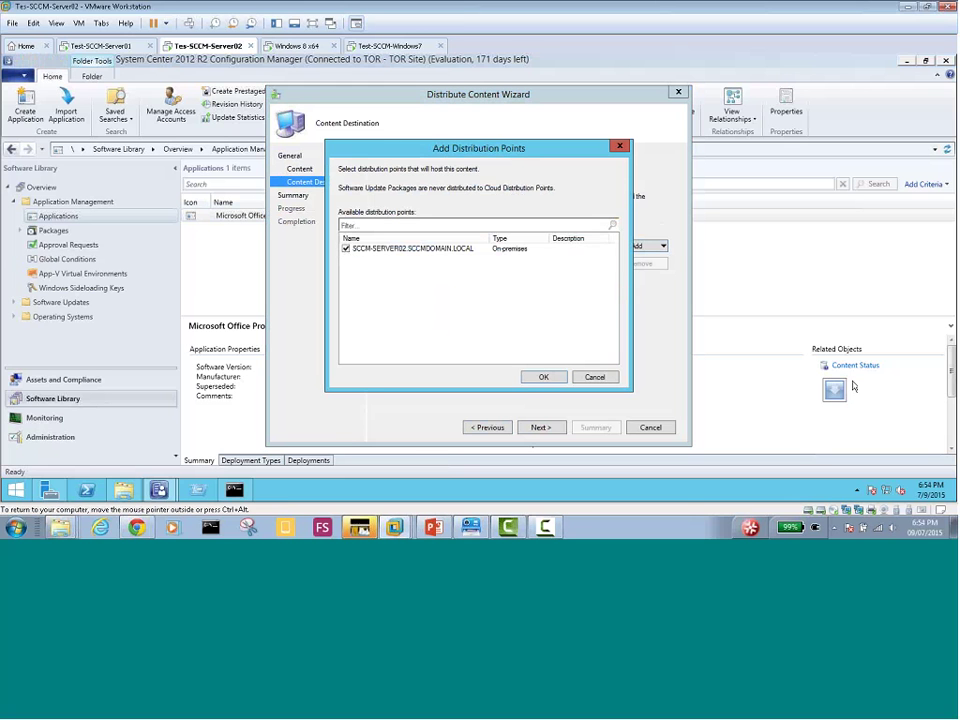
left_click(543, 378)
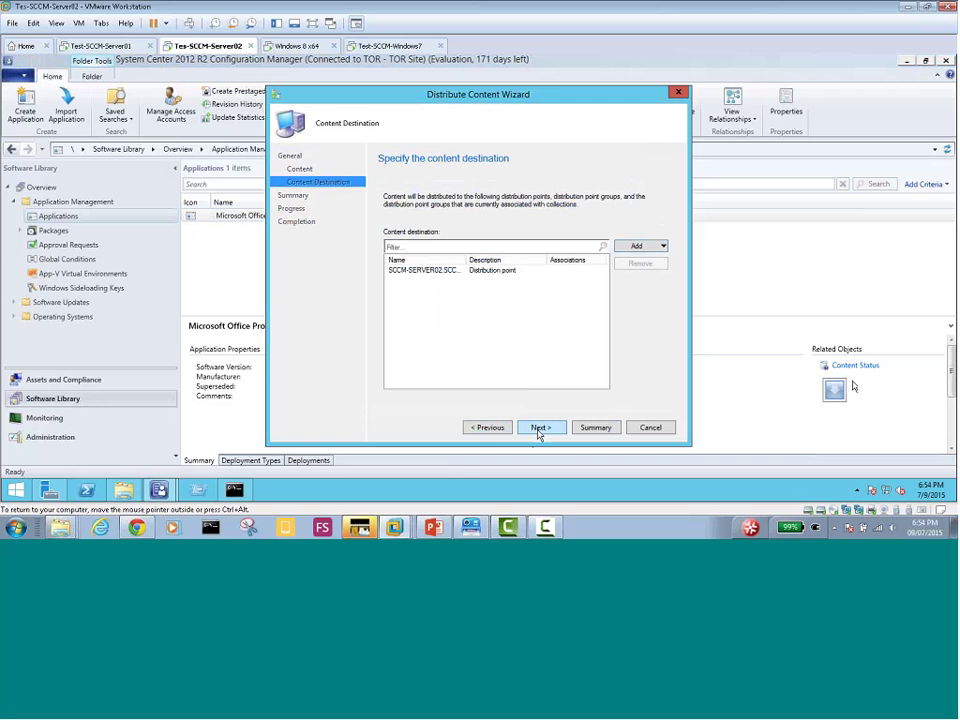
left_click(539, 427)
left_click(539, 427)
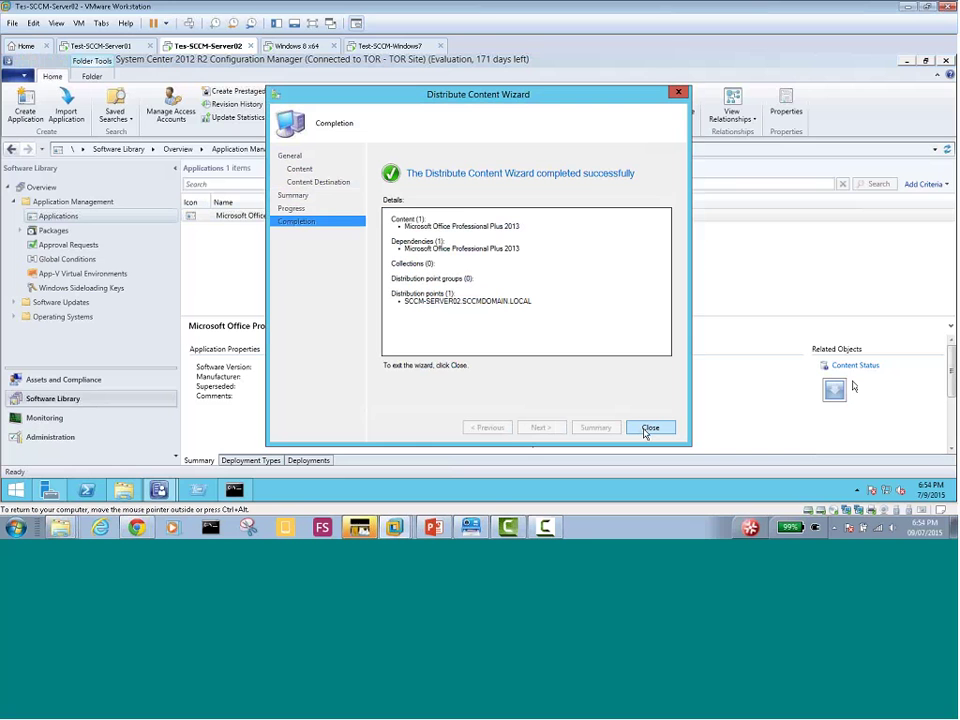
left_click(645, 432)
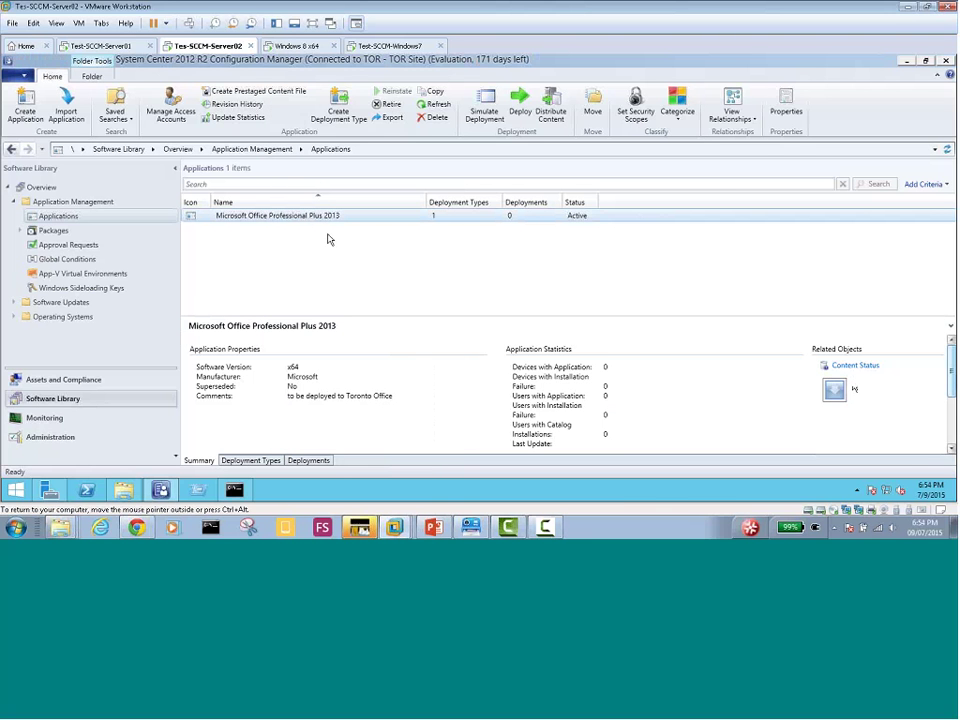
Select Office 2013 and scroll its details to confirm content status: 1 targeted, 1 success
left_click_drag(951, 358, 952, 408)
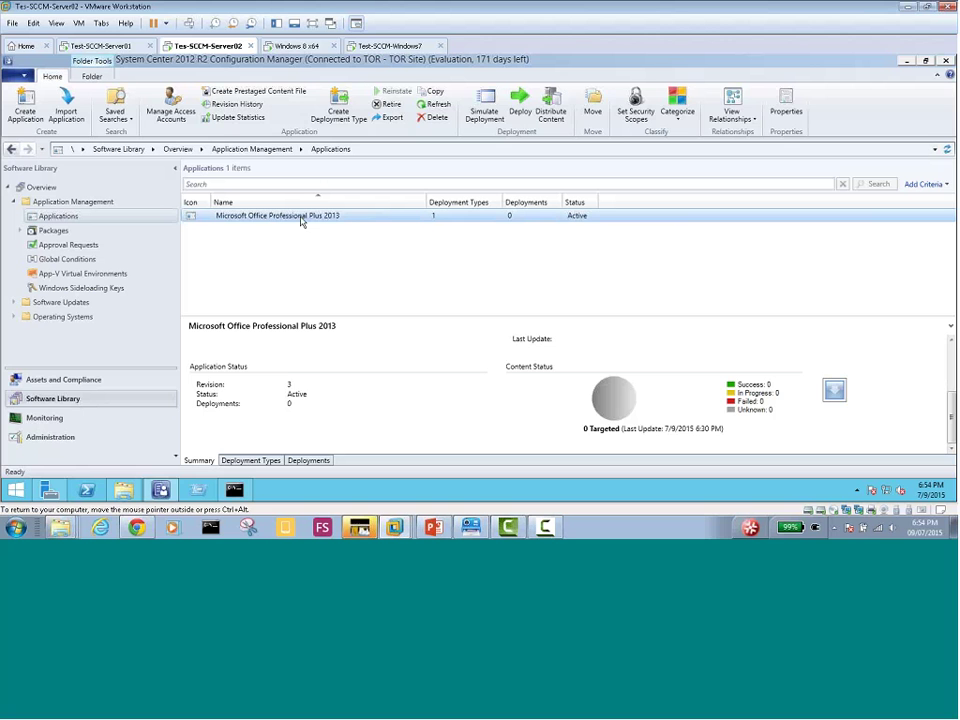
left_click(231, 238)
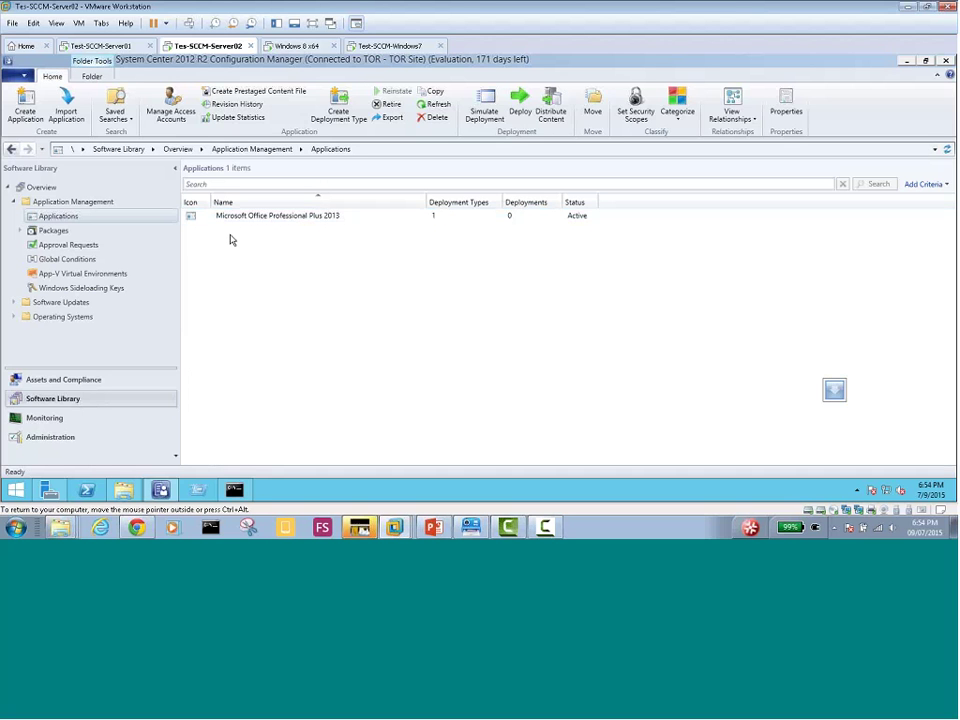
left_click(245, 219)
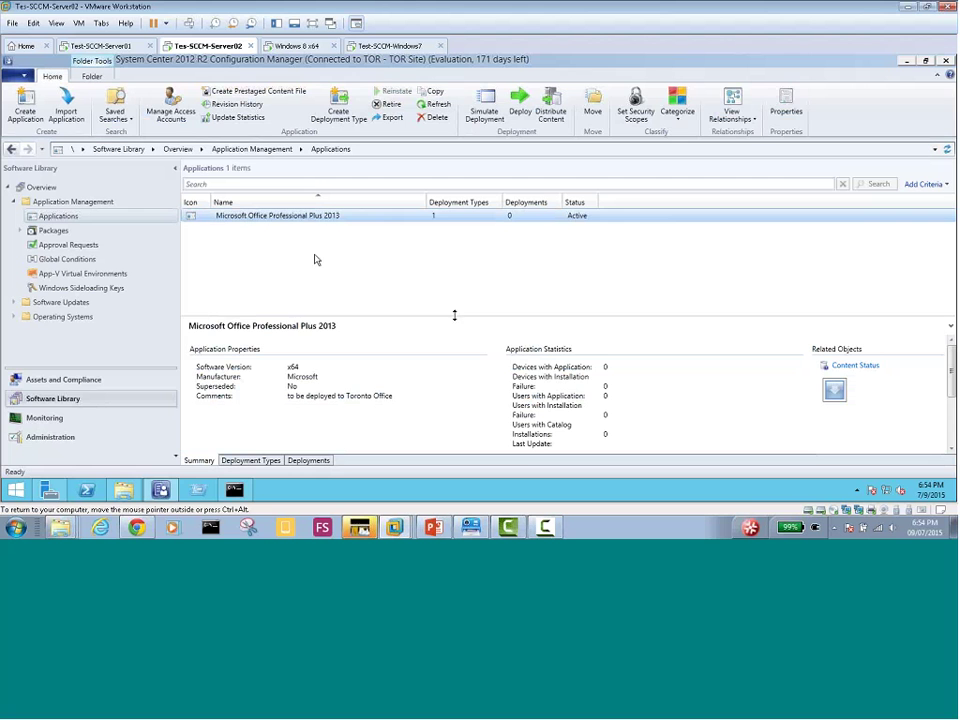
left_click_drag(952, 366, 944, 420)
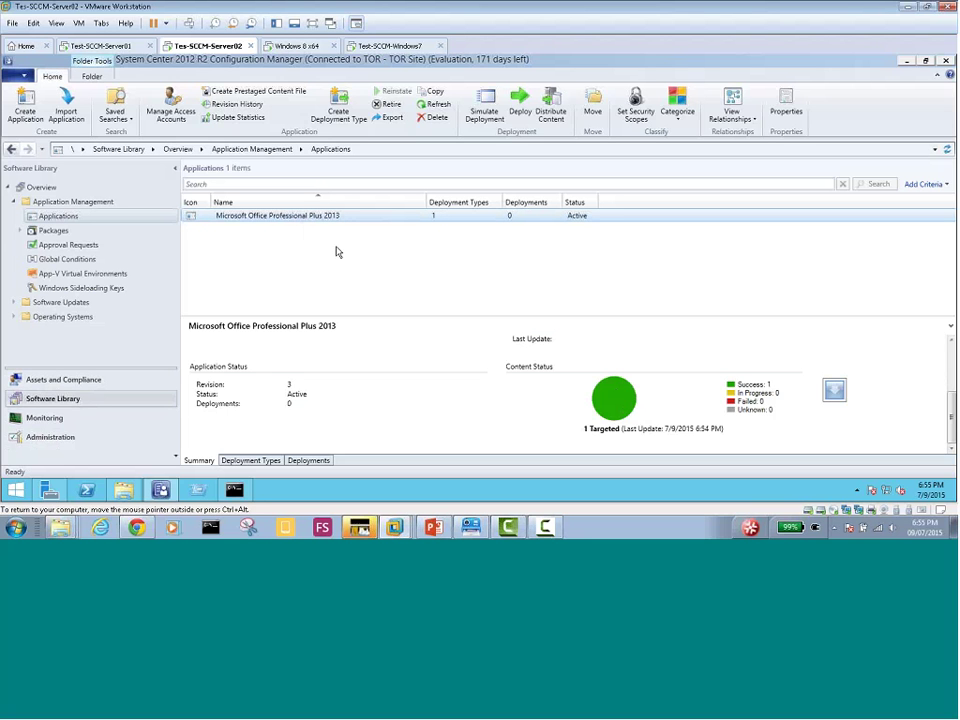
Open Assets and Compliance > Device Collections and view the All Systems and Win7-Win8-Machines summaries
left_click(63, 380)
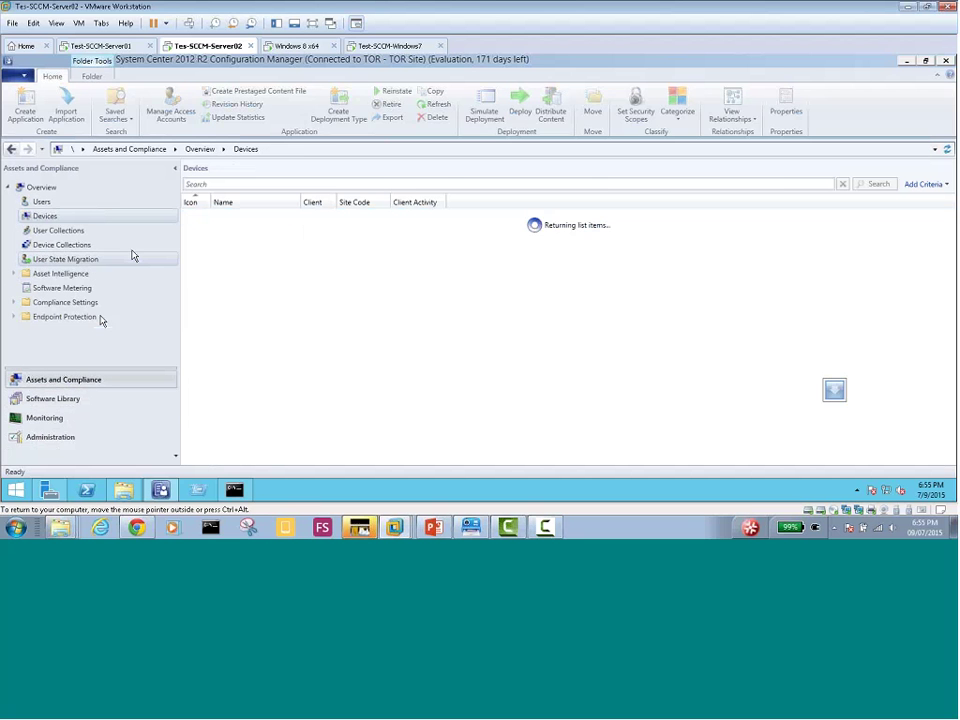
left_click(66, 247)
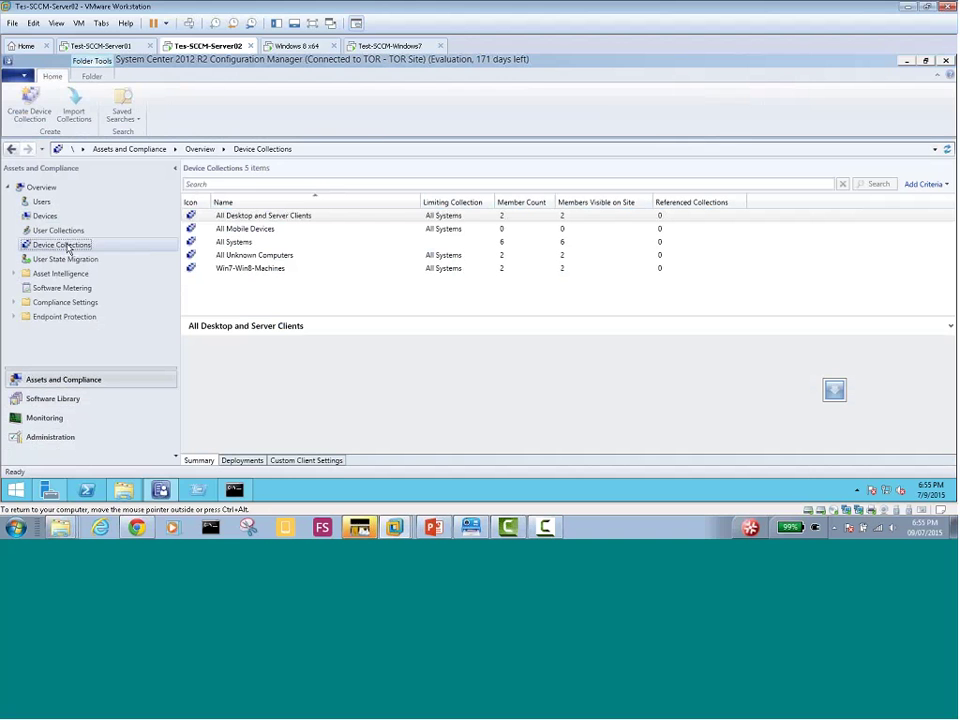
left_click(247, 247)
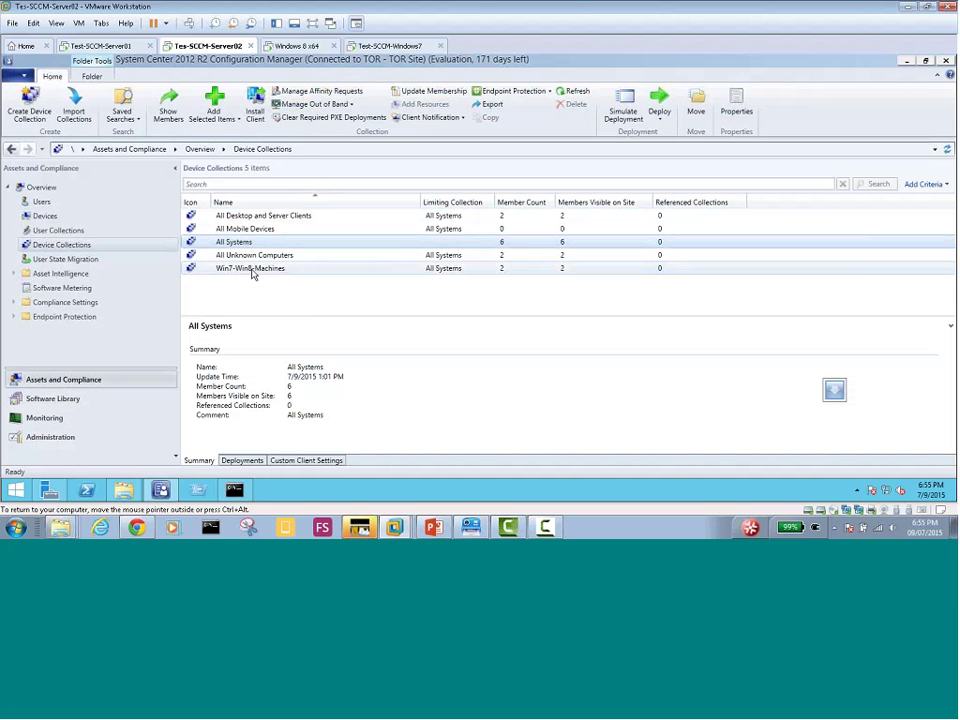
left_click(252, 270)
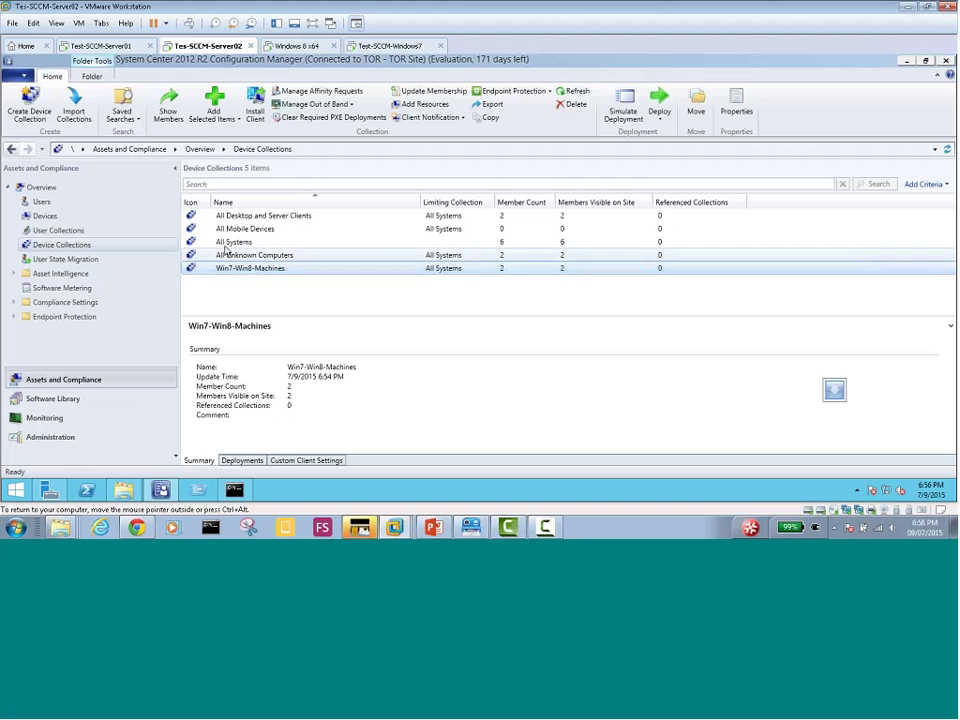
left_click(228, 244)
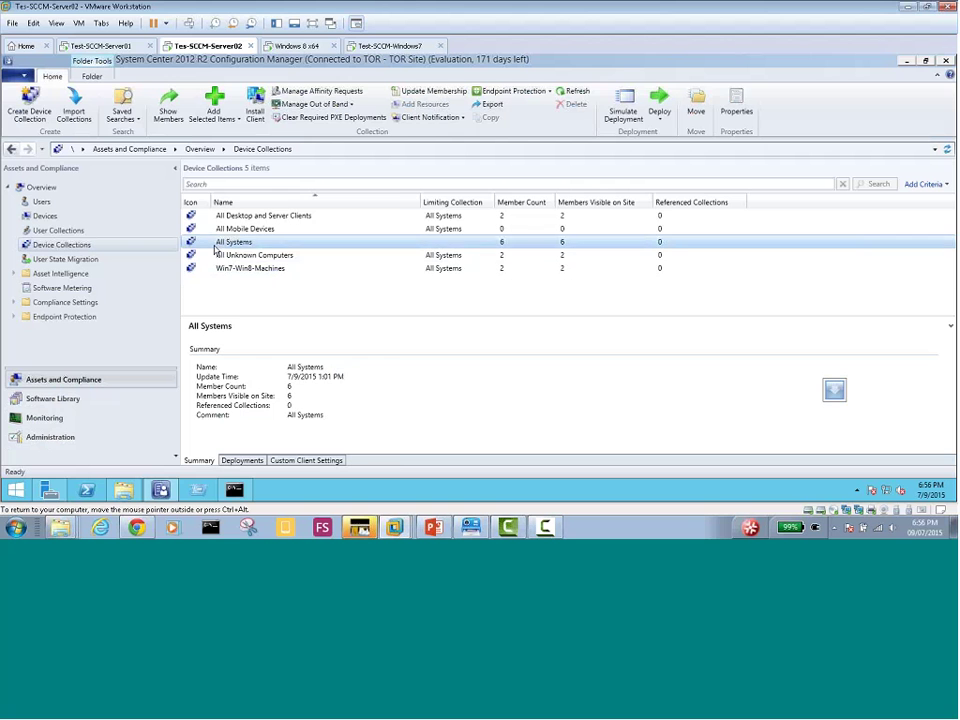
Show the members of All Systems and look over the User Collections list
right_click(221, 210)
left_click(247, 219)
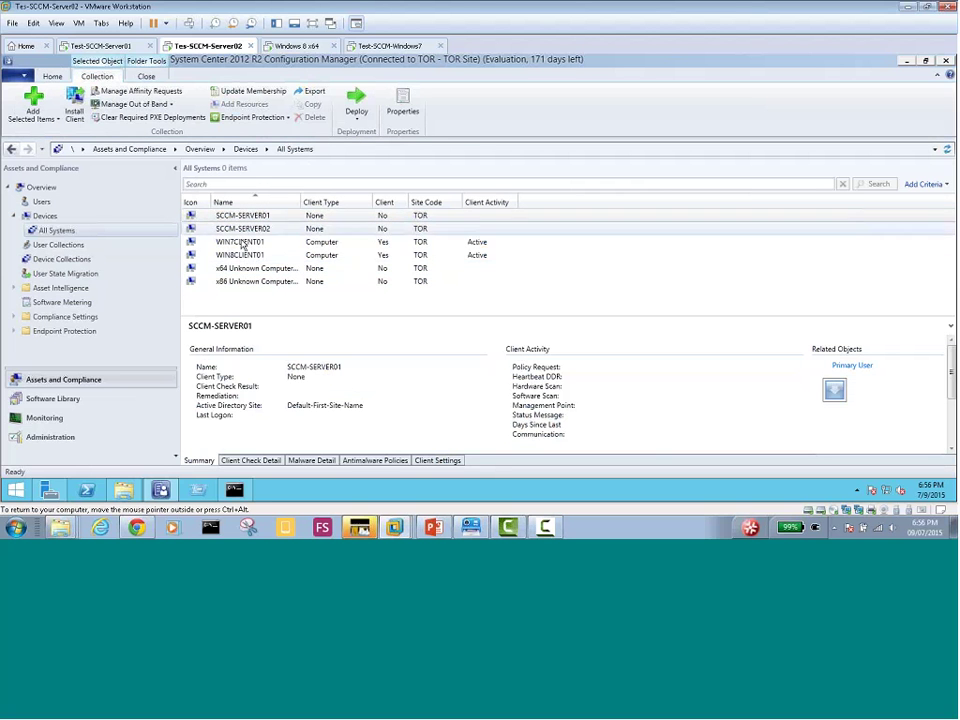
left_click(78, 249)
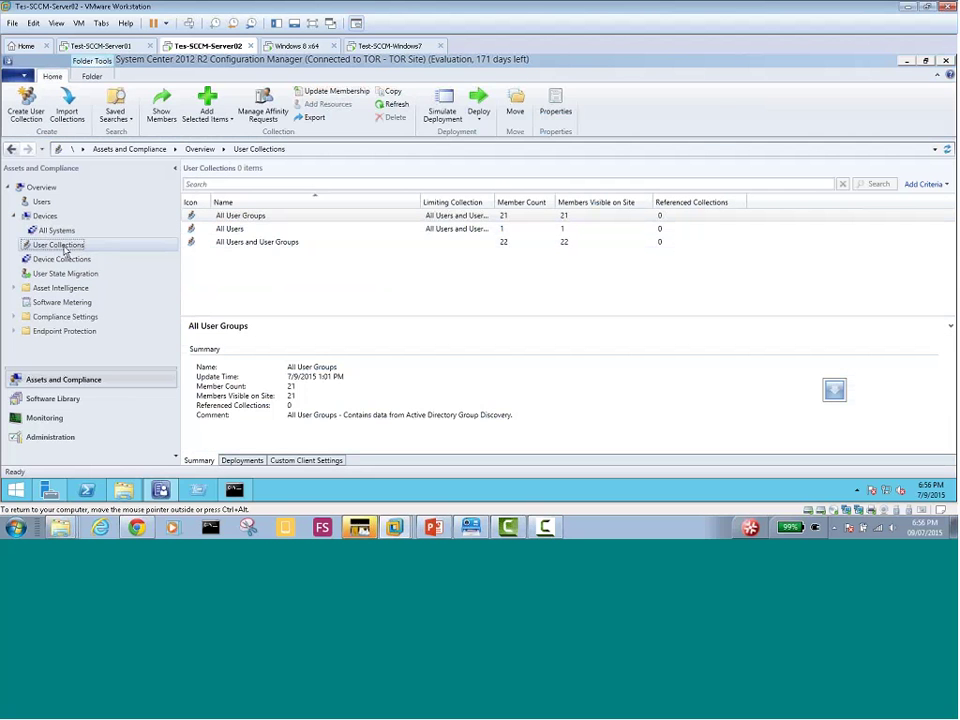
left_click(60, 259)
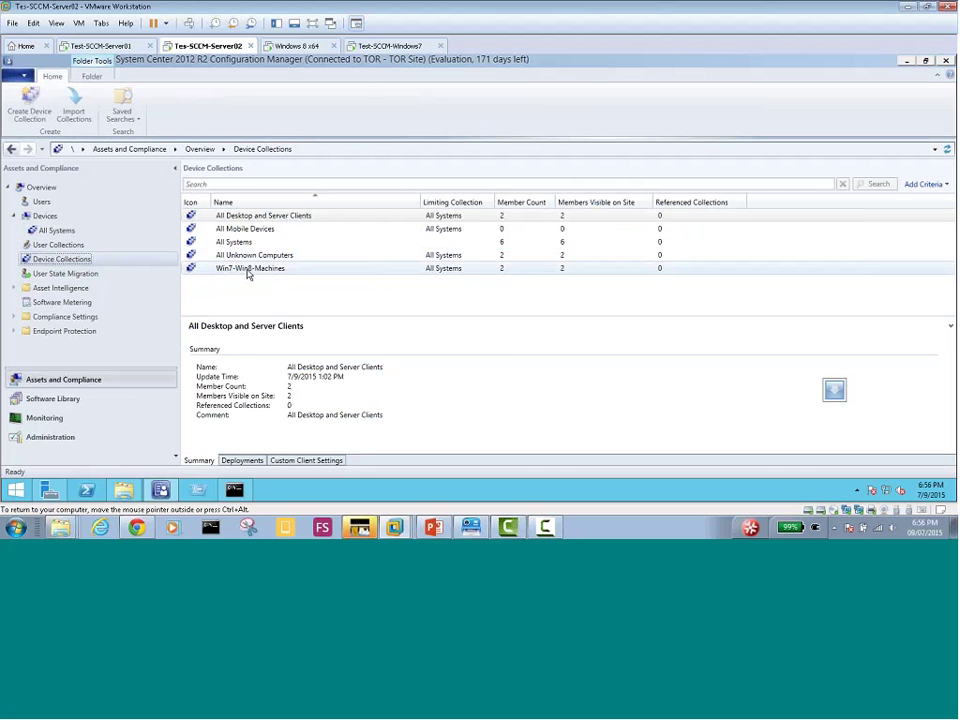
Review the Win7-Win8-Machines and All Systems collections, then return to the Software Library
left_click(247, 271)
right_click(248, 275)
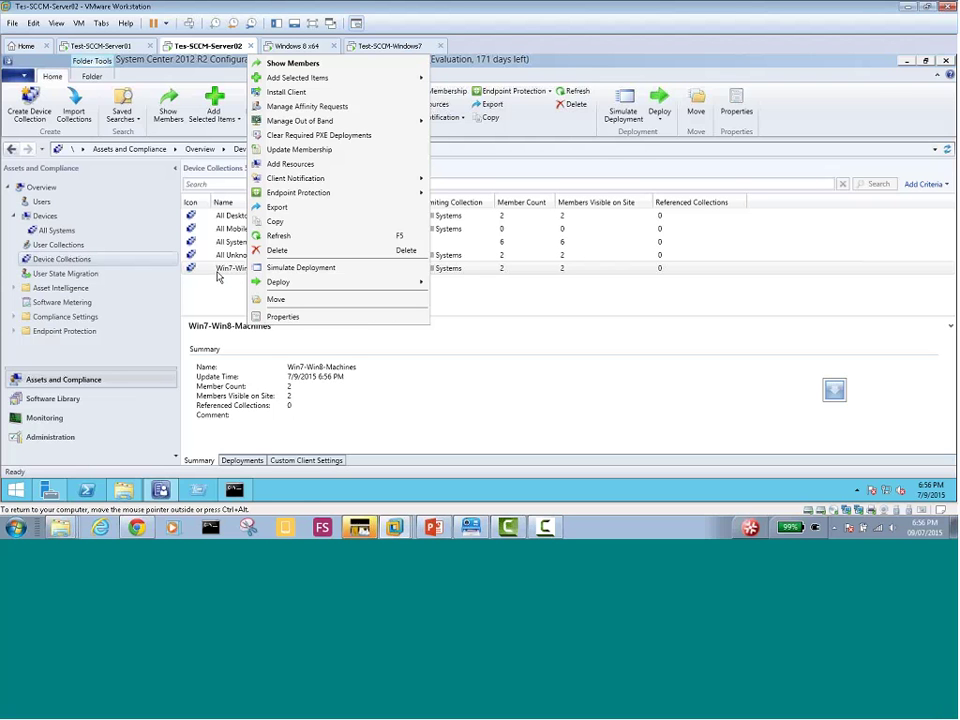
mouse_move(305, 80)
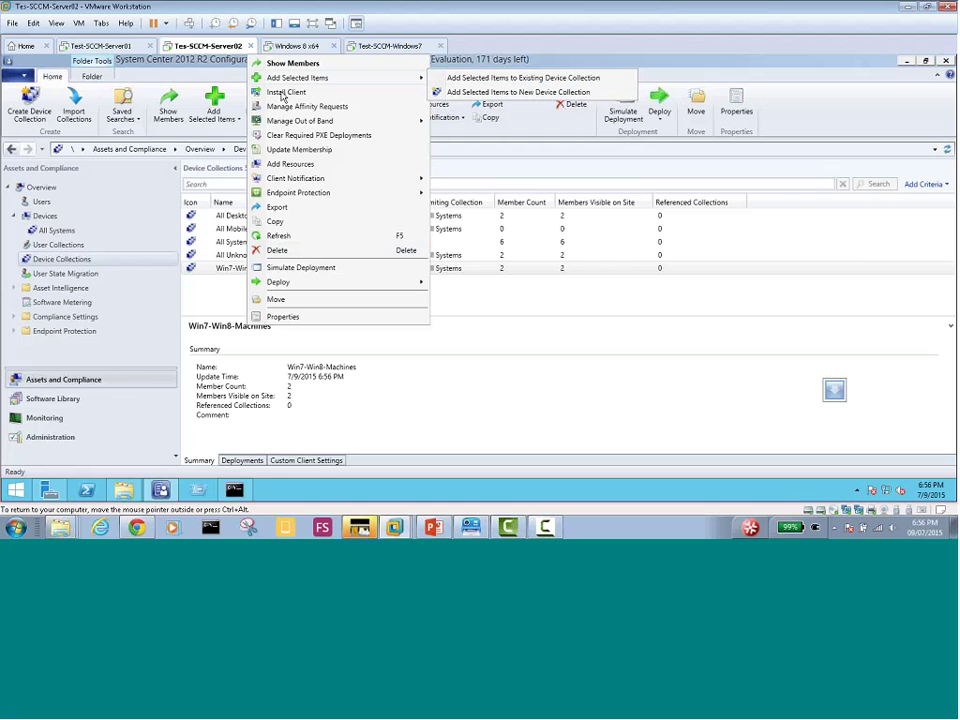
left_click(211, 291)
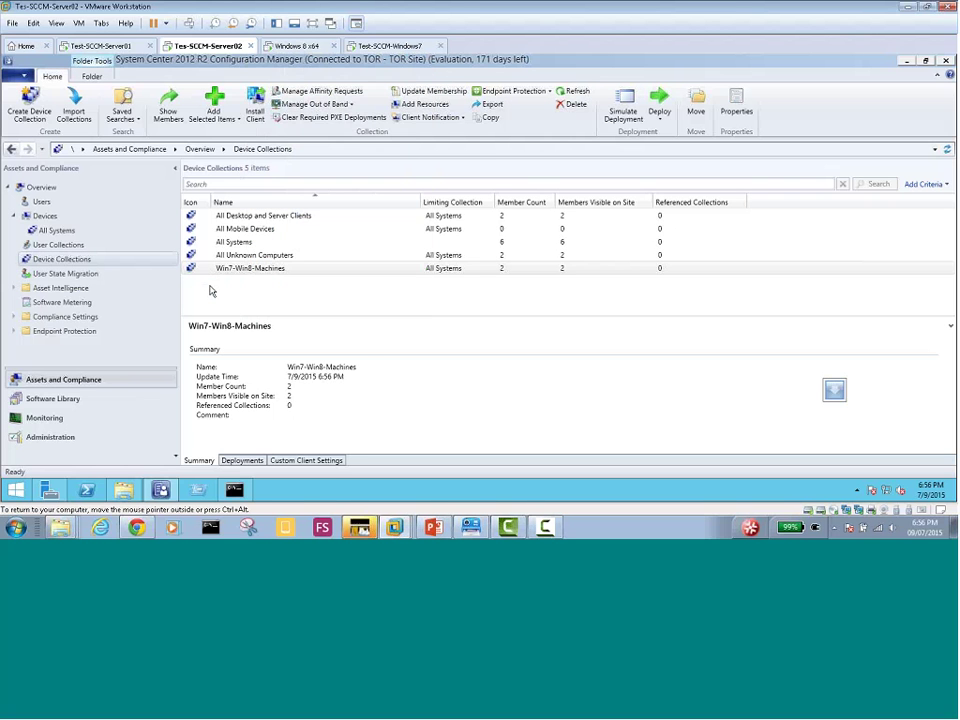
left_click(211, 291)
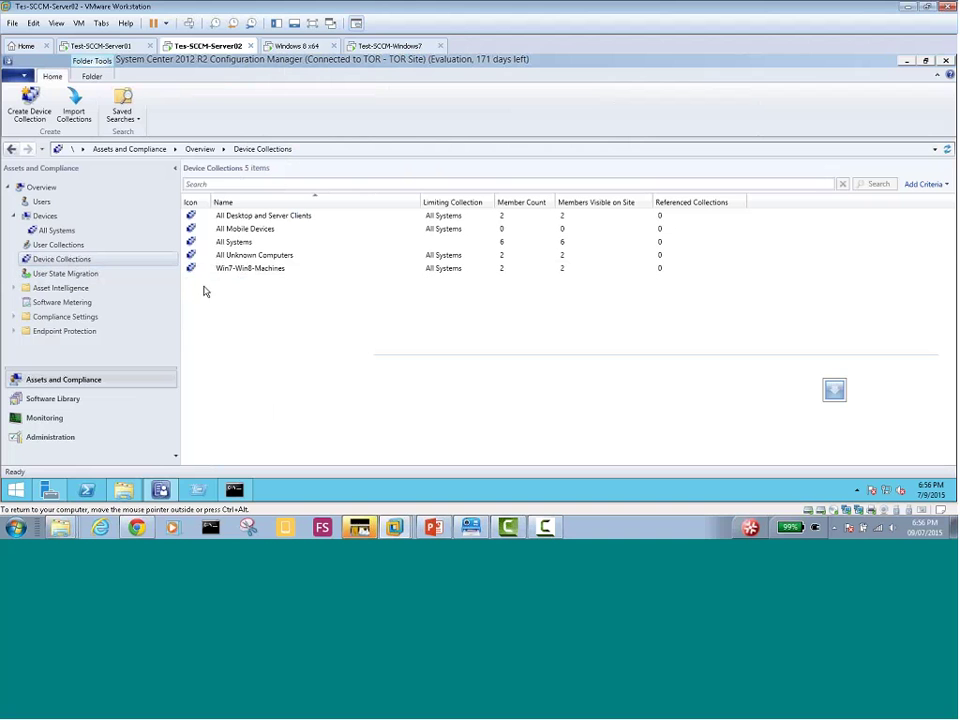
left_click(233, 243)
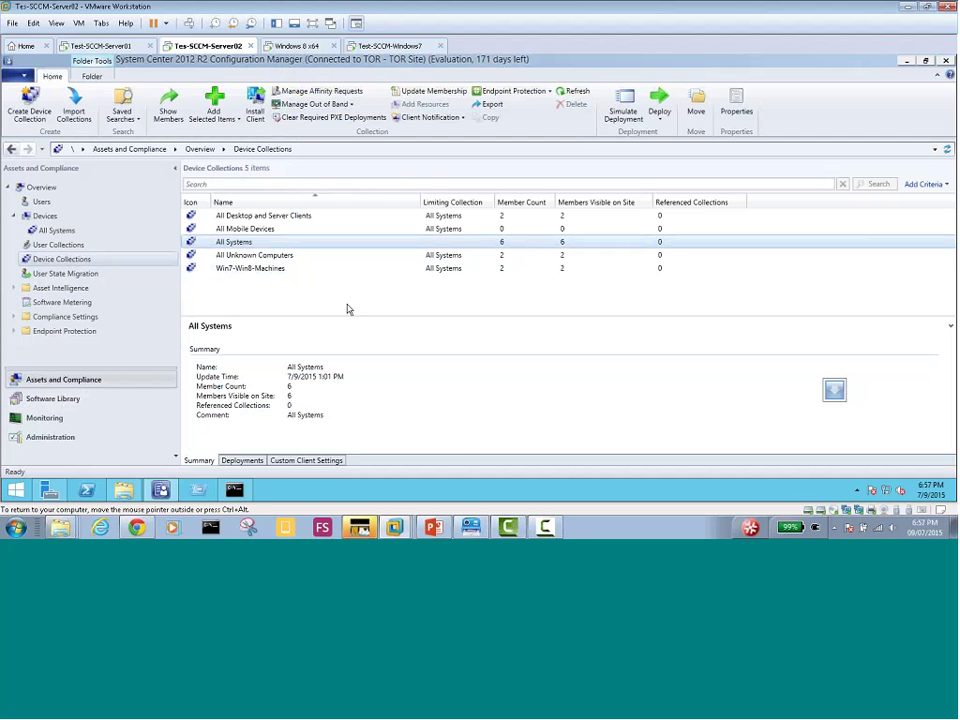
mouse_move(395, 527)
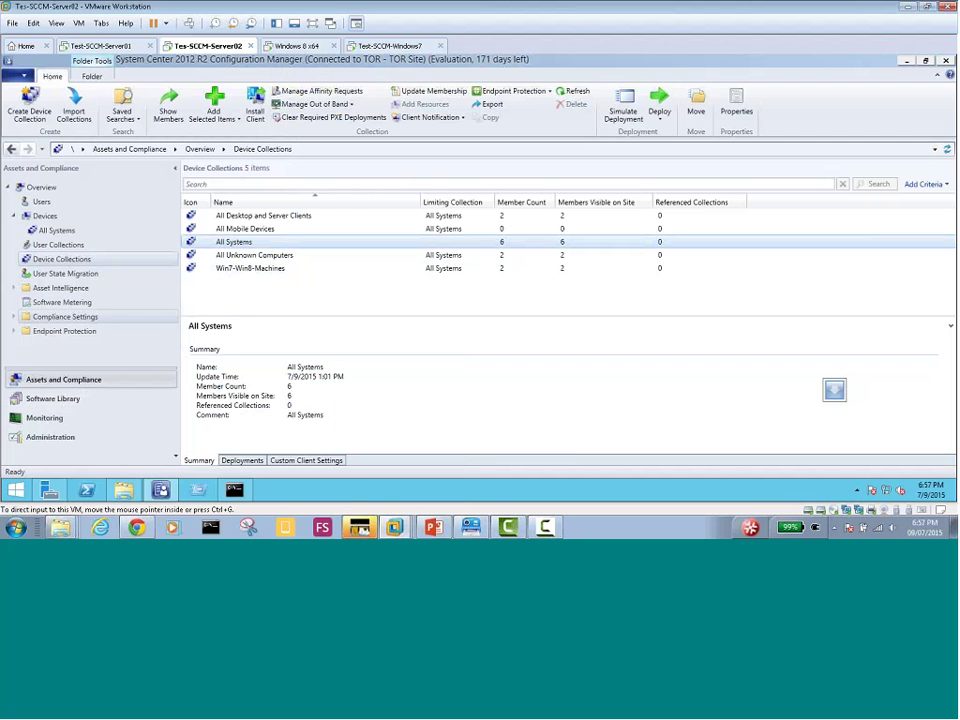
left_click(55, 399)
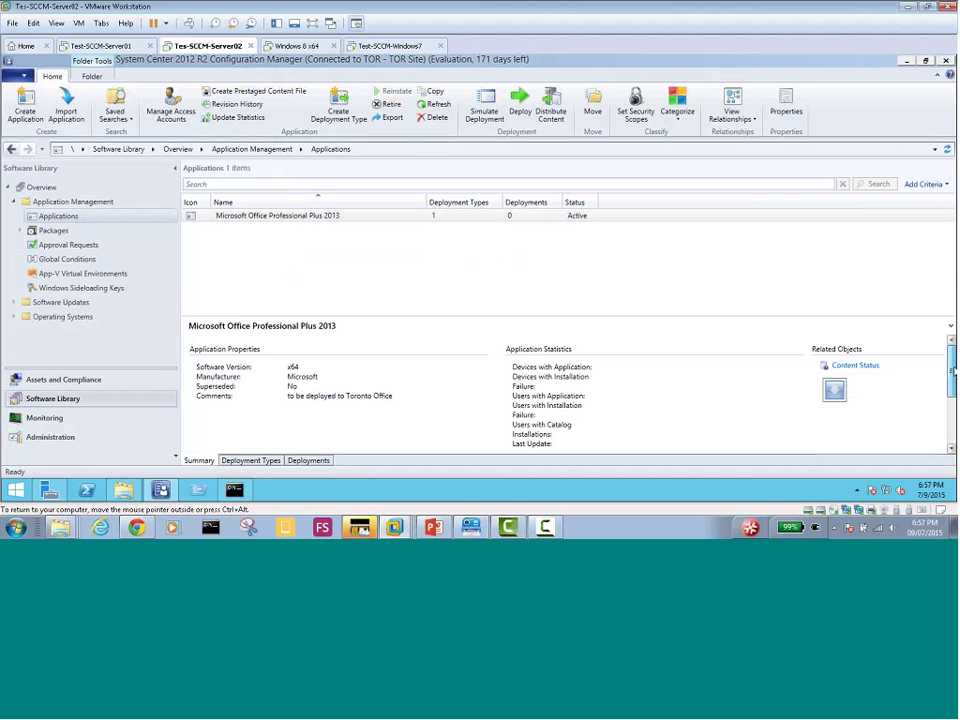
Start deploying Office 2013 and choose the All Systems device collection as the target
mouse_move(952, 372)
left_mouse_down()
mouse_move(952, 410)
mouse_move(952, 352)
left_mouse_up()
left_click(276, 219)
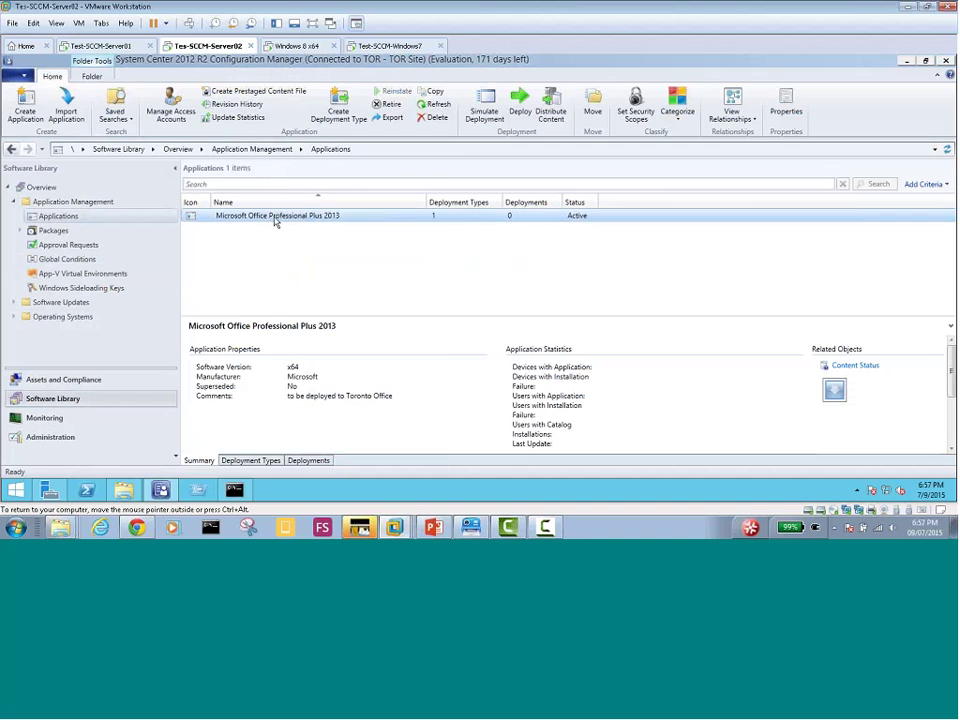
right_click(276, 222)
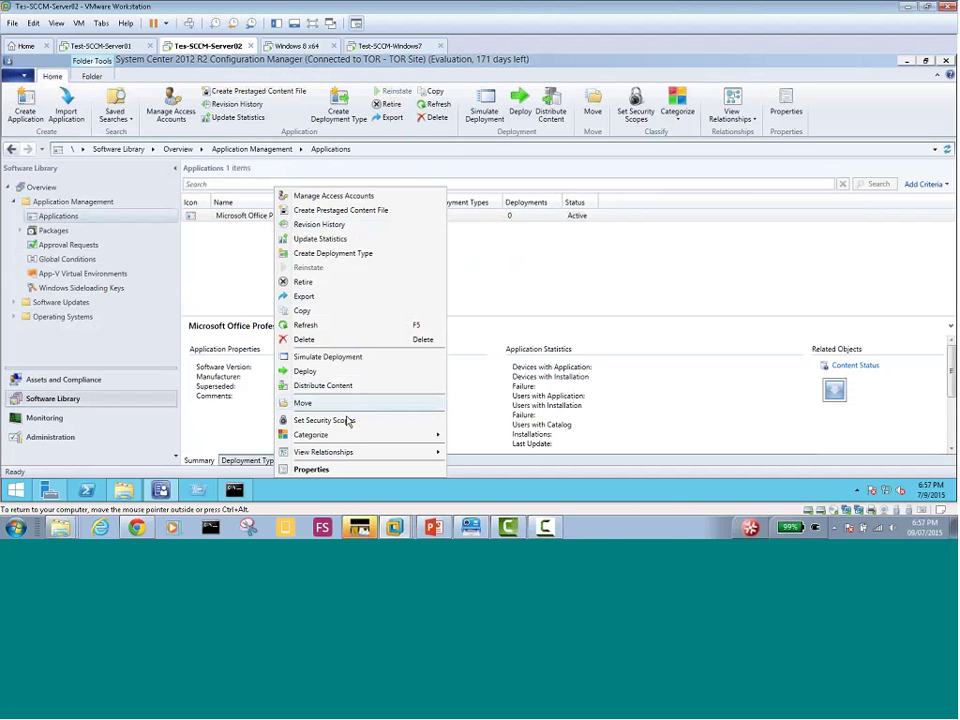
left_click(314, 375)
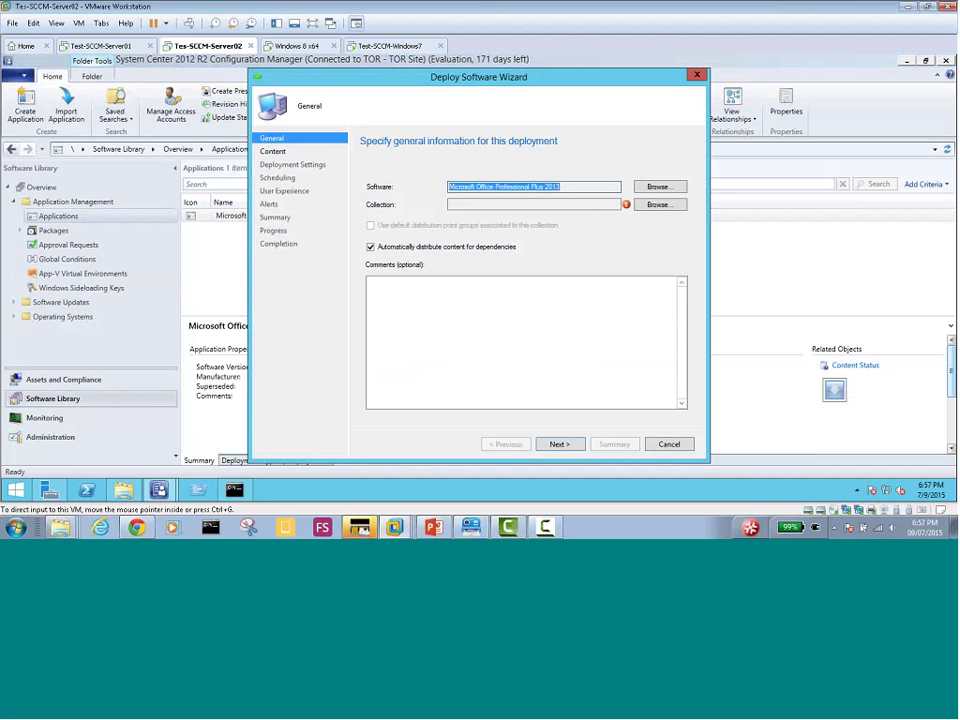
left_click(658, 206)
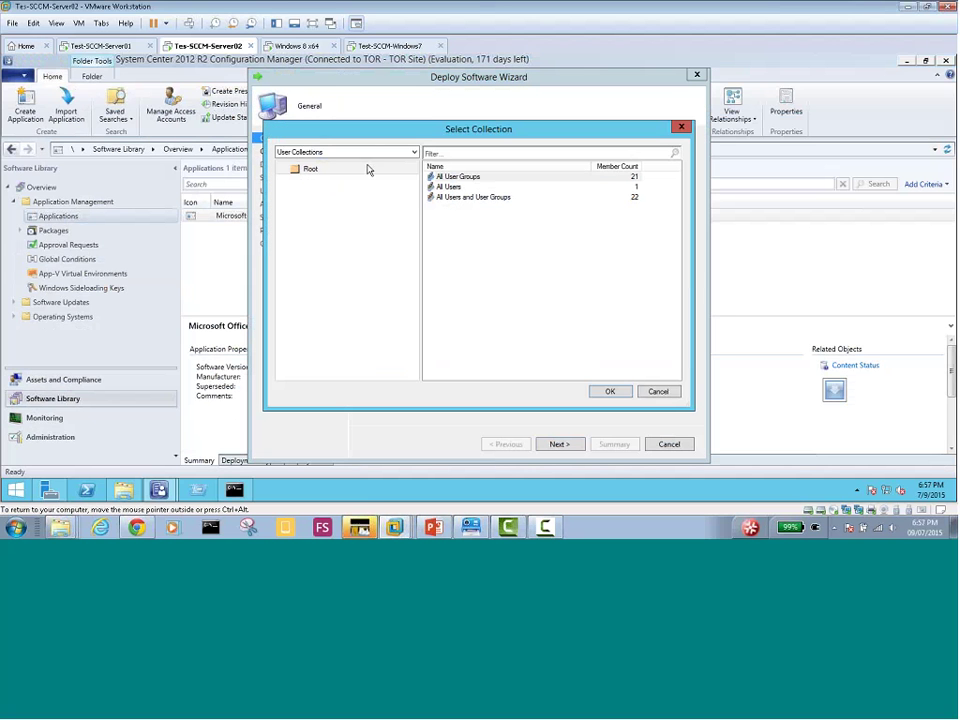
left_click(350, 153)
left_click(352, 171)
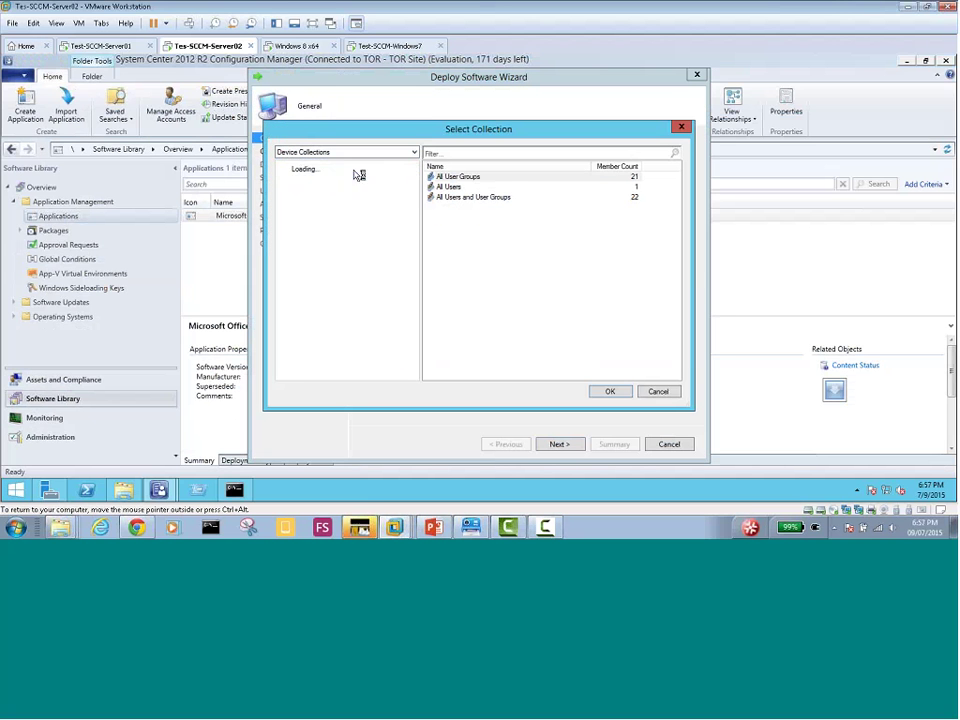
left_click(457, 198)
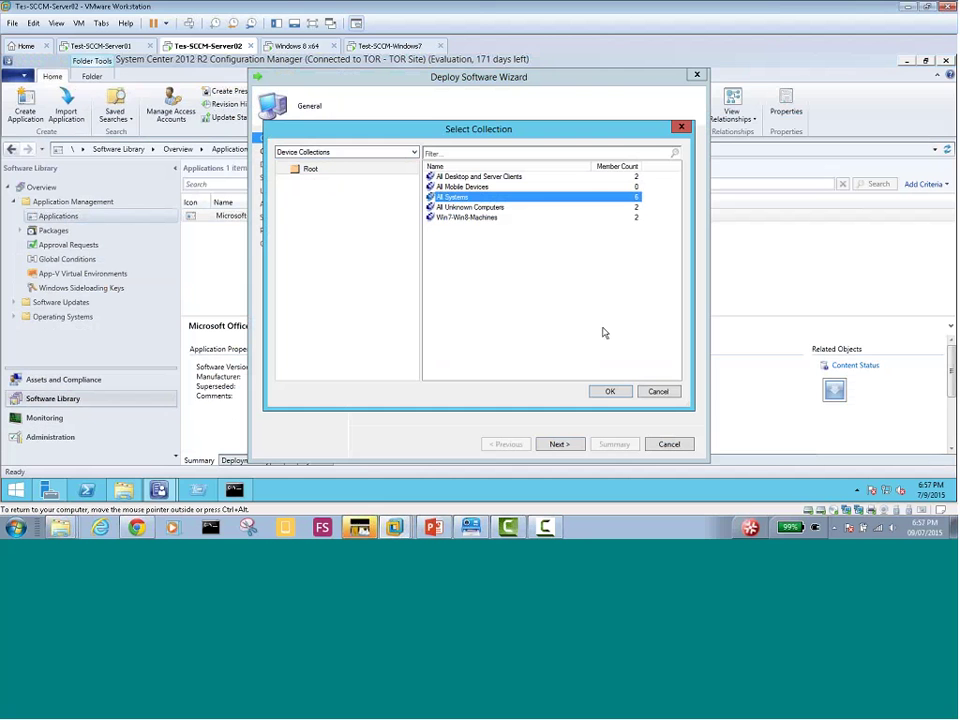
left_click(610, 391)
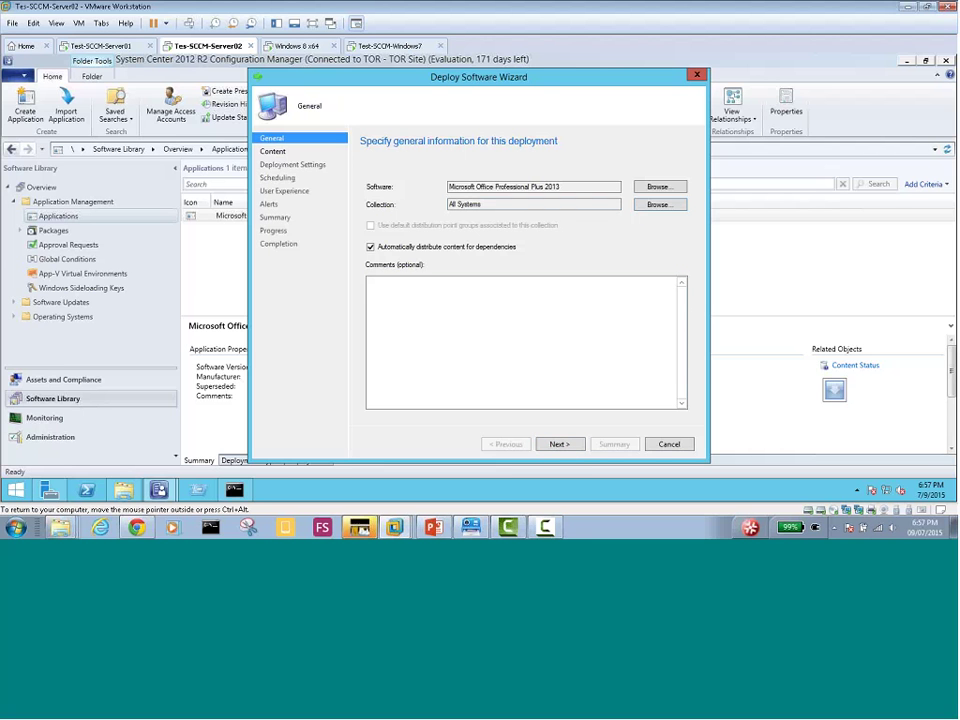
Step past Content, checking its distribution point, and keep the deployment purpose Available
left_click(559, 443)
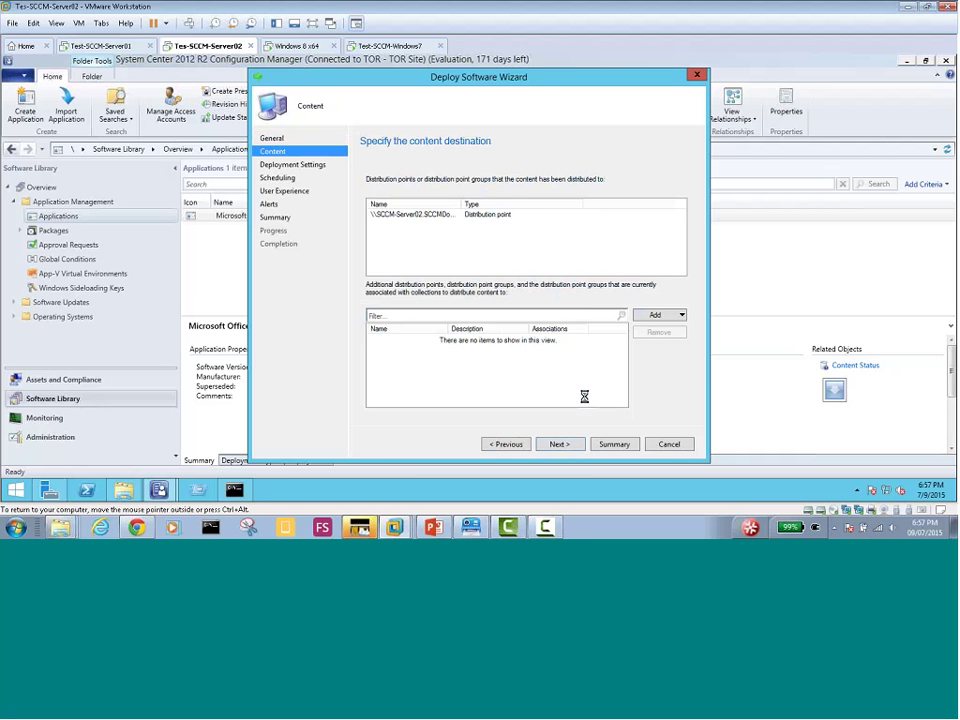
left_click(421, 220)
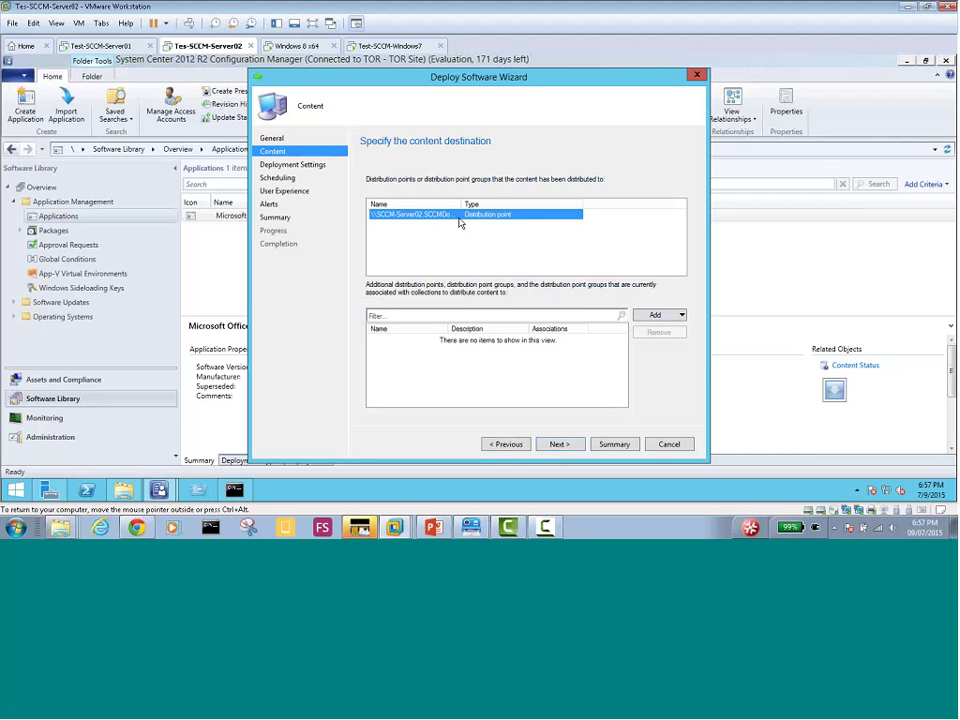
left_click(559, 445)
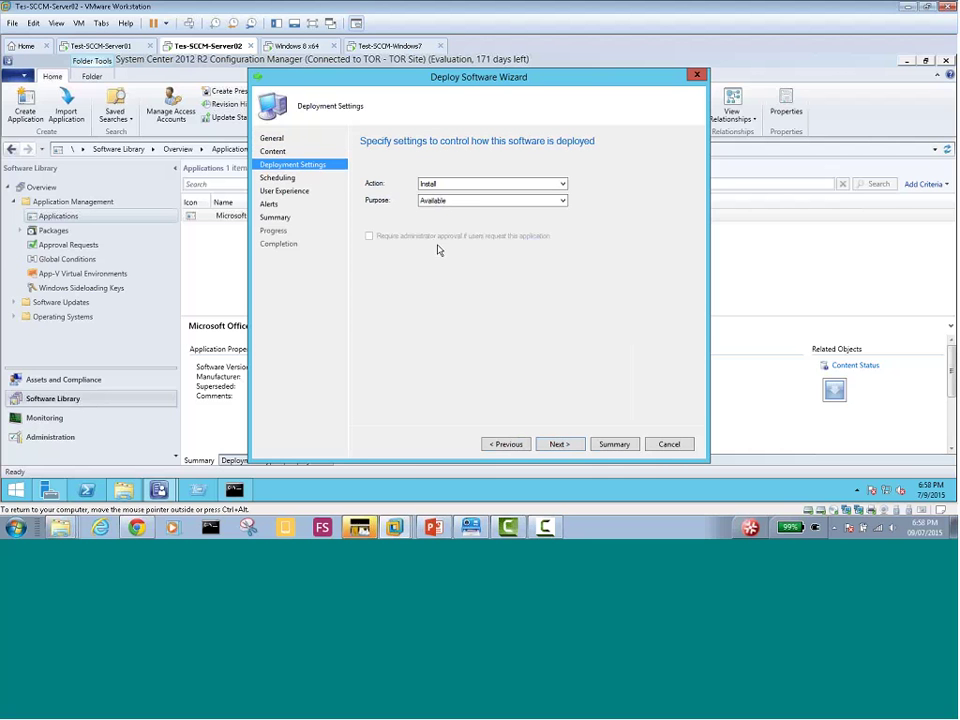
left_click(442, 201)
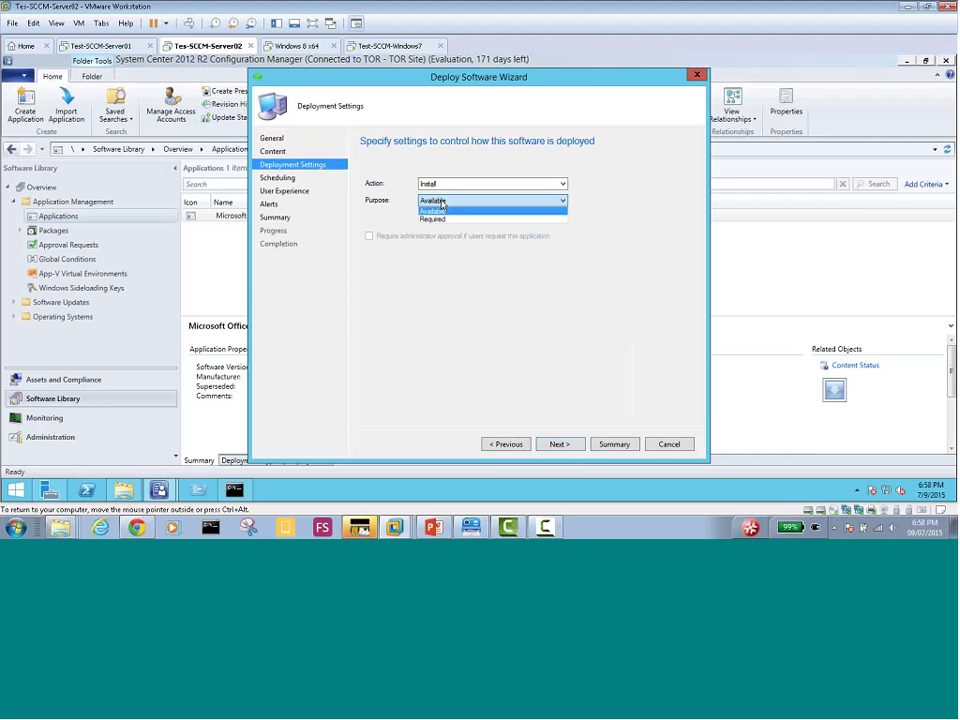
left_click(438, 210)
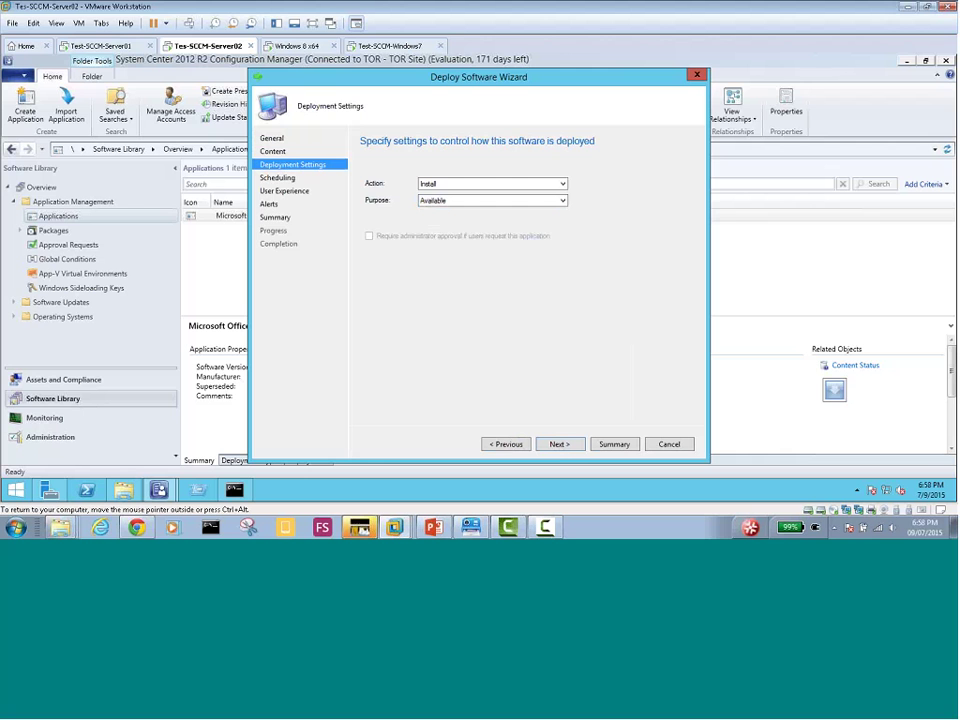
left_click(559, 444)
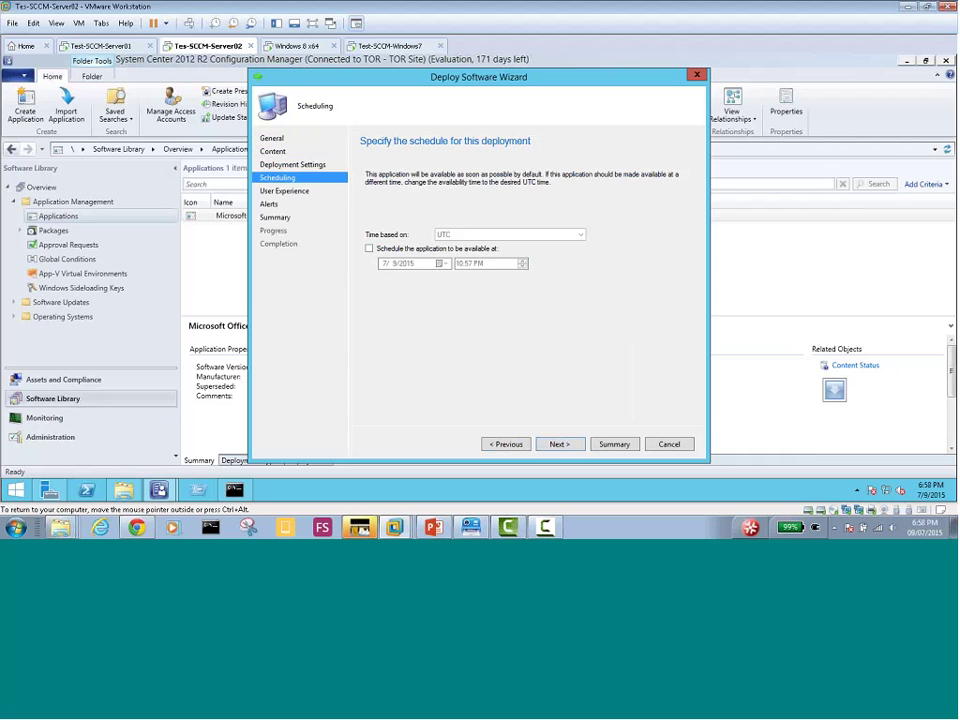
Try purpose Required, revert to Available, and advance past default Scheduling
left_click(506, 444)
left_click(450, 200)
left_click(432, 220)
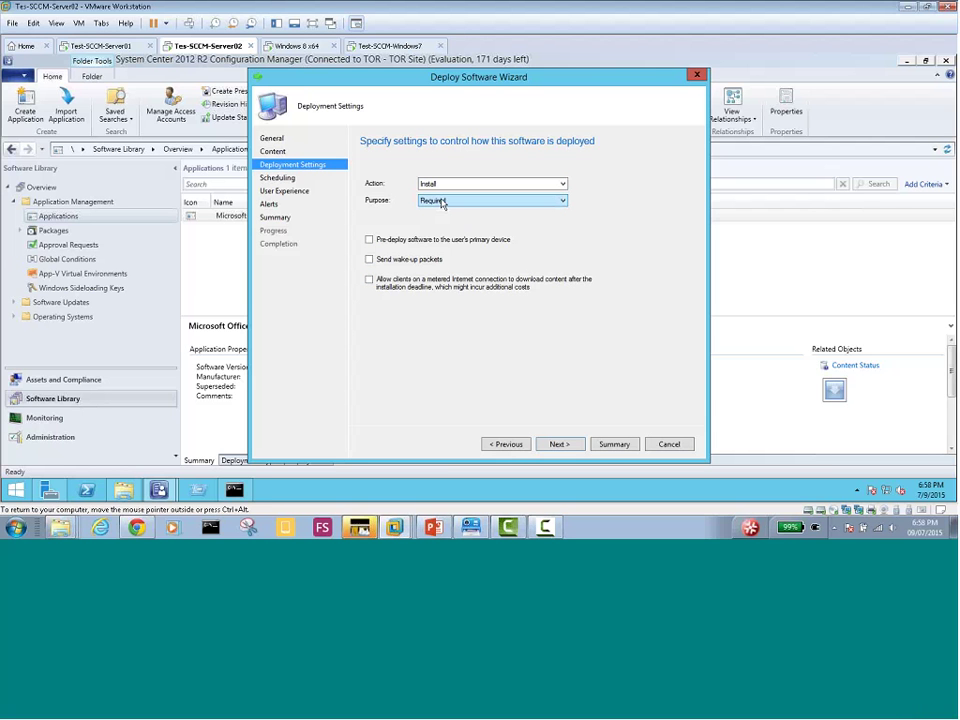
left_click(435, 201)
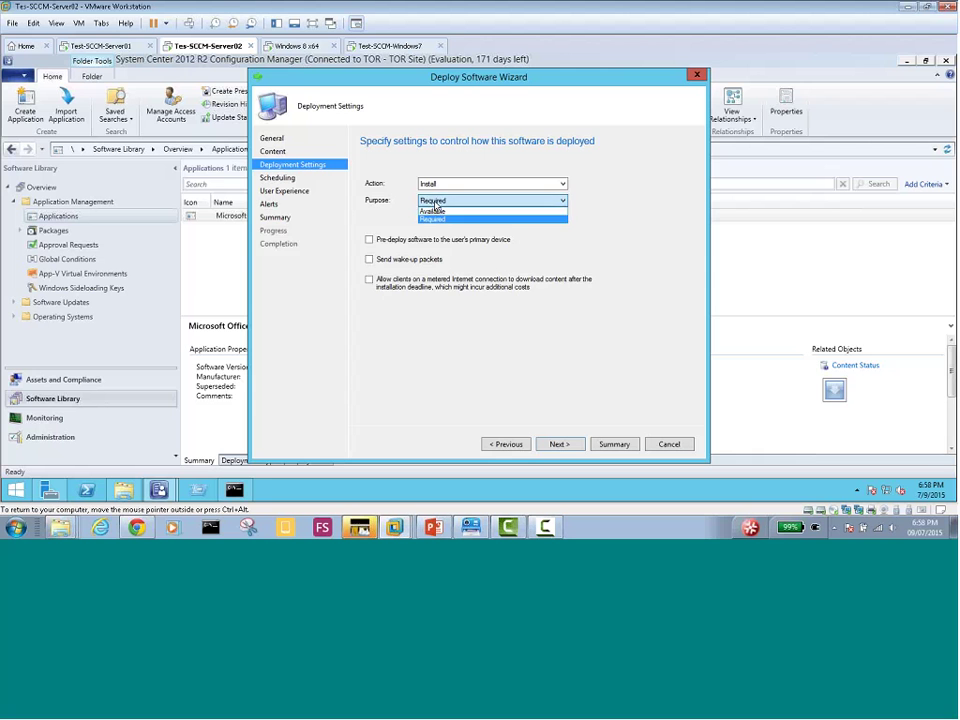
left_click(434, 210)
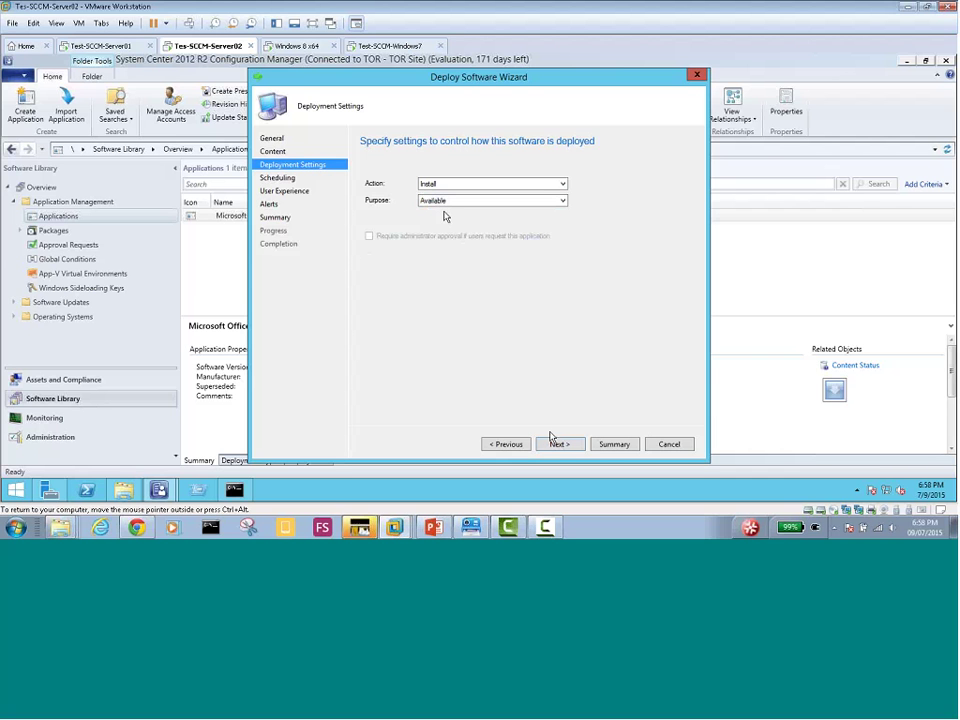
left_click(557, 446)
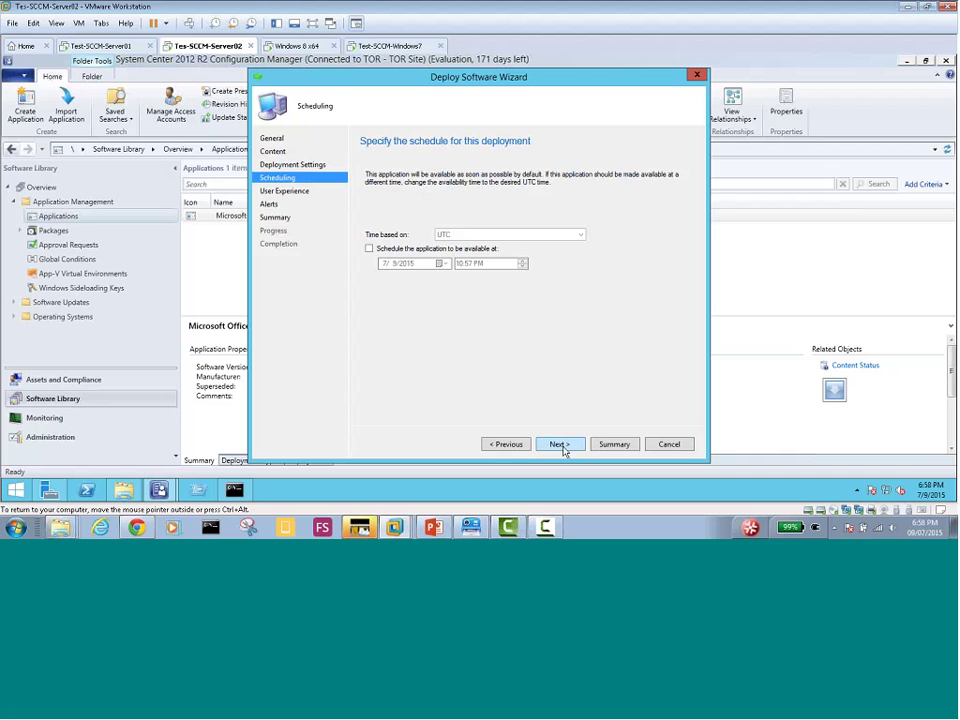
left_click(562, 448)
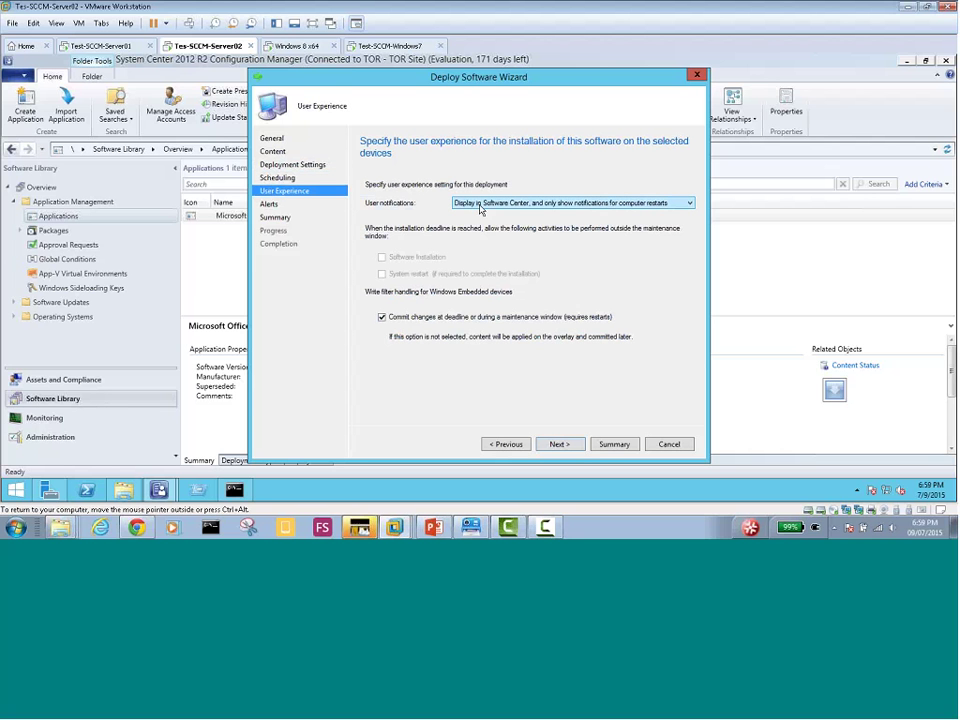
Show all notifications in Software Center, enable the failure-threshold alert, create the deployment, and close
left_click(598, 206)
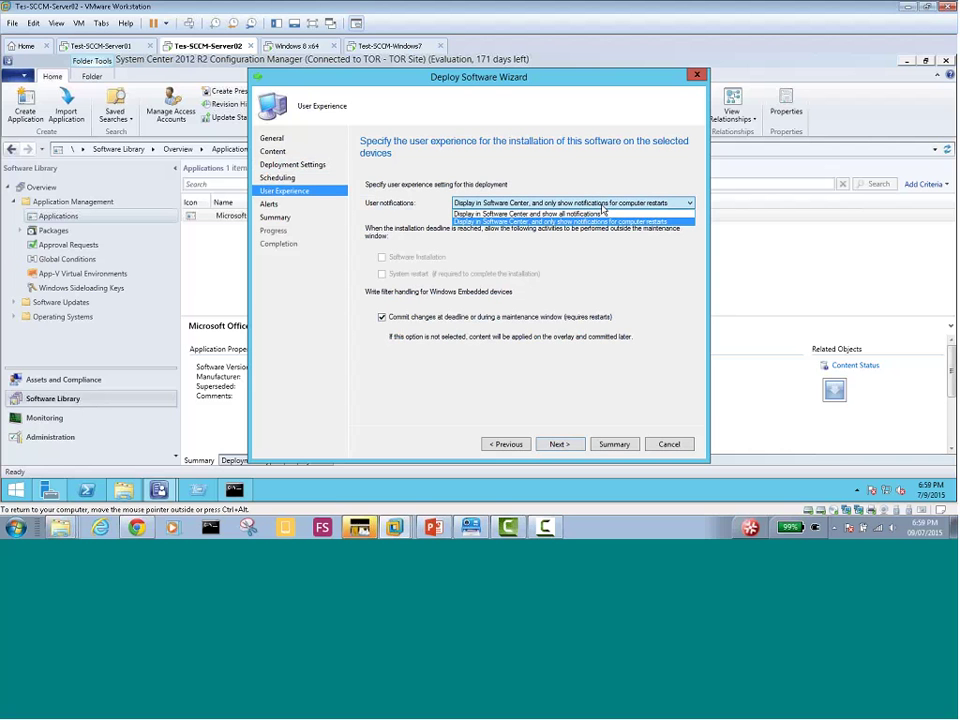
left_click(606, 216)
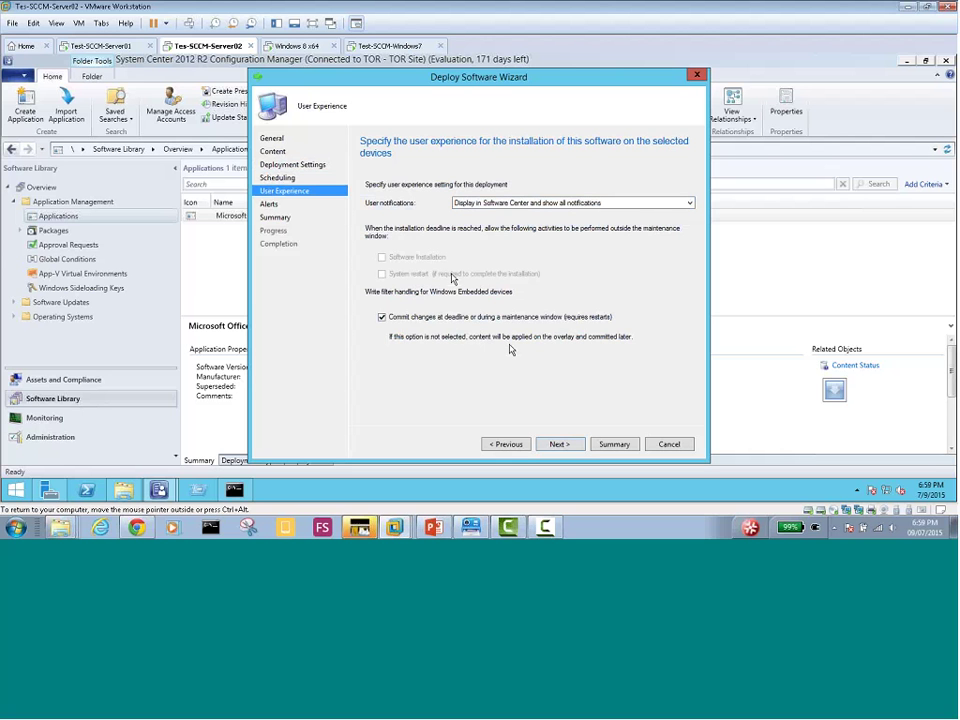
left_click(564, 444)
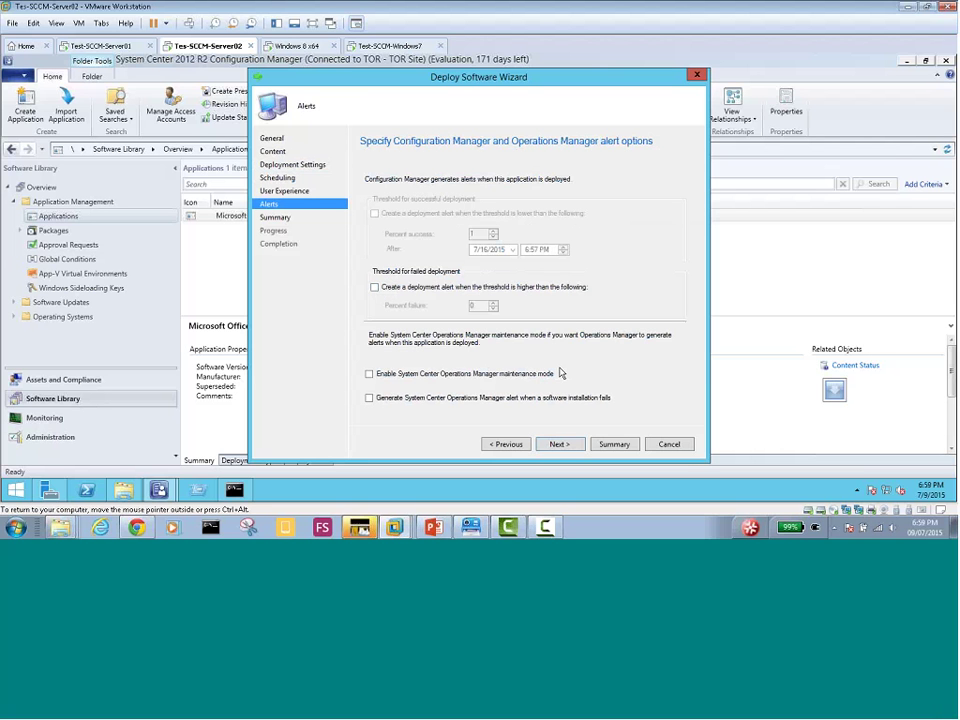
left_click(375, 287)
left_click(560, 446)
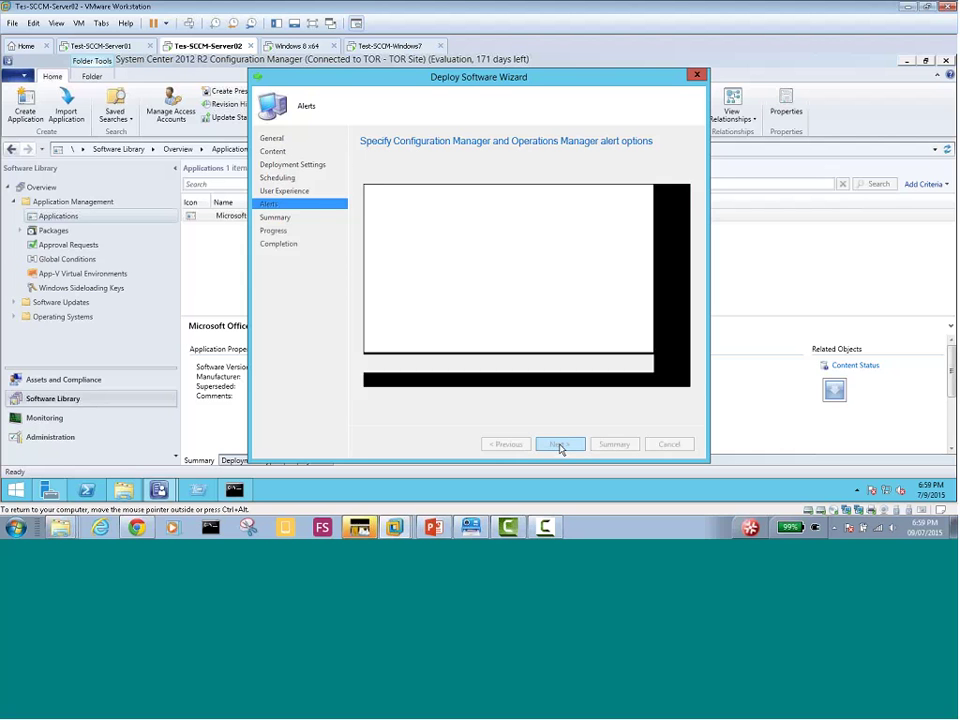
left_click(560, 446)
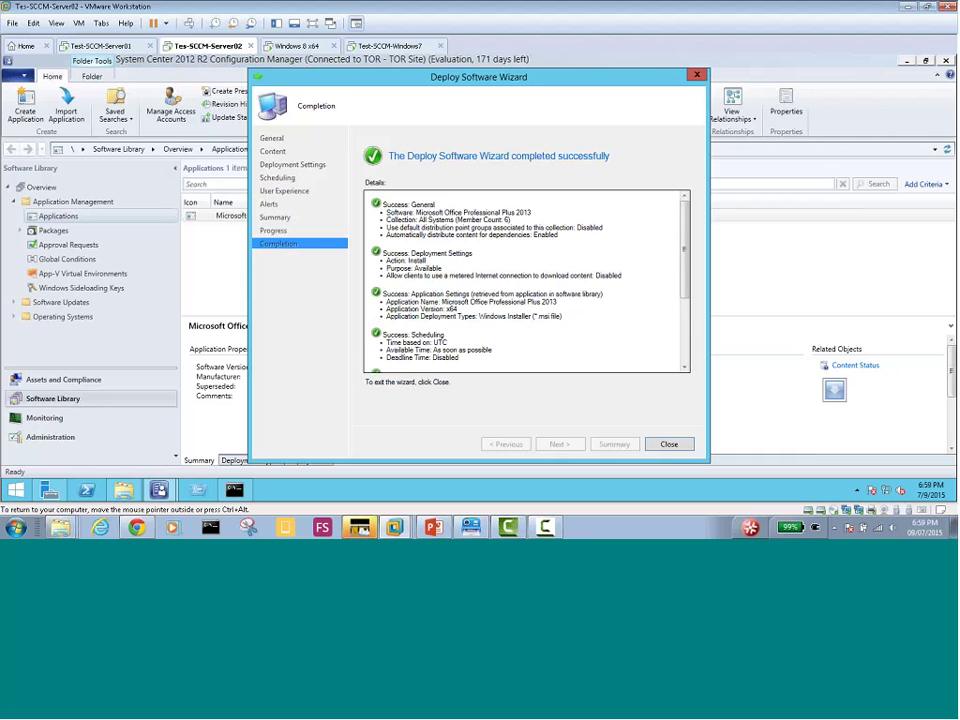
left_click(670, 445)
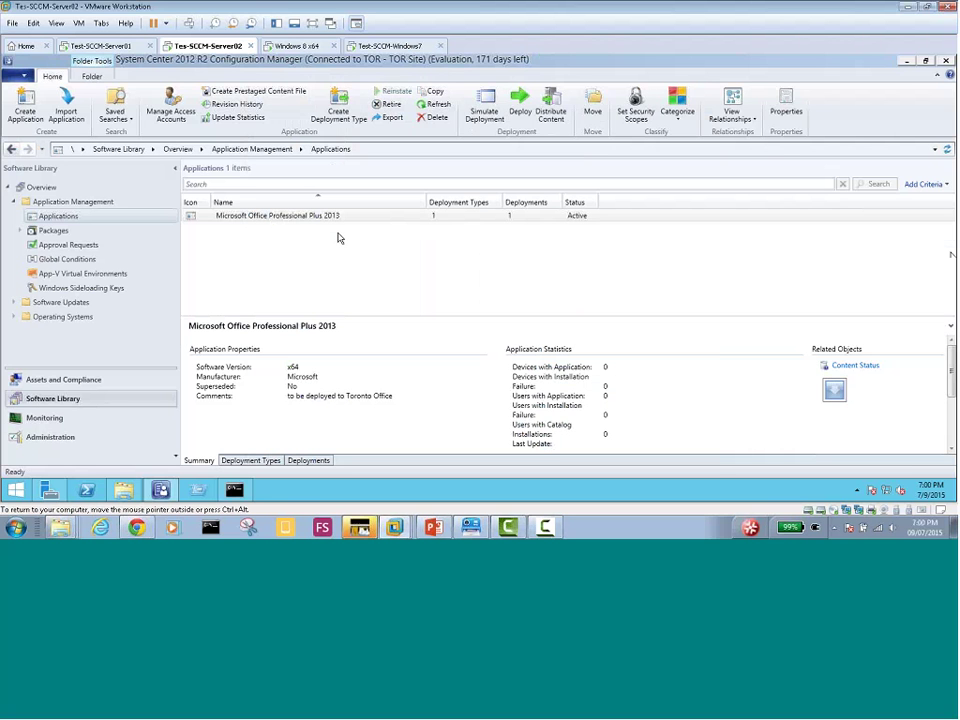
On the Windows 7 VM, review Software Center's Installation Status, Installed Software and Options tabs, then close it
left_click(295, 46)
left_click(373, 48)
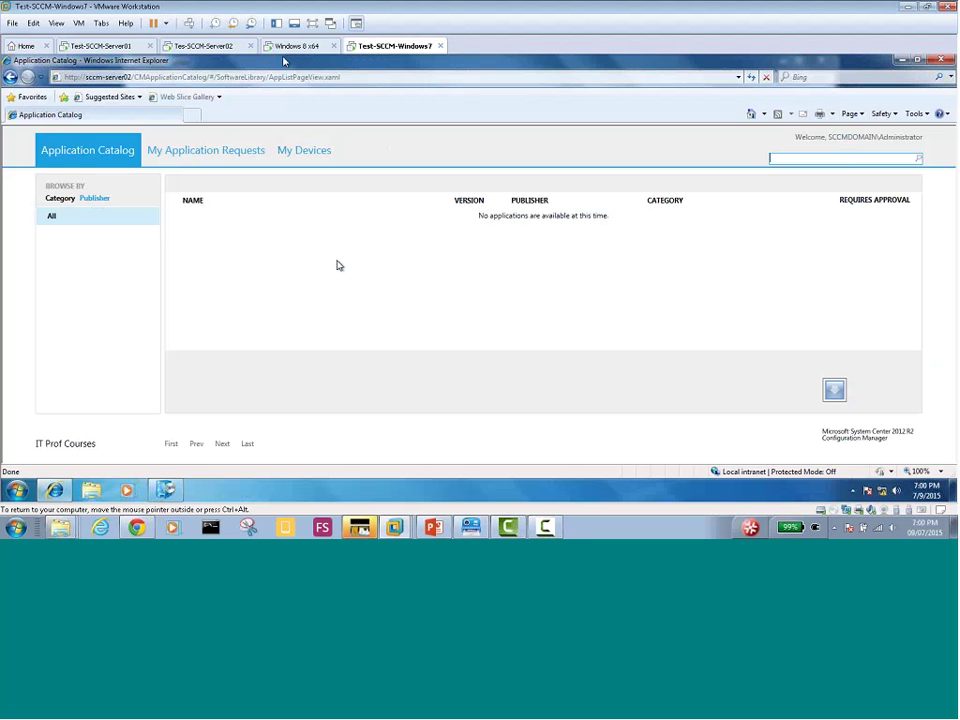
left_click(167, 492)
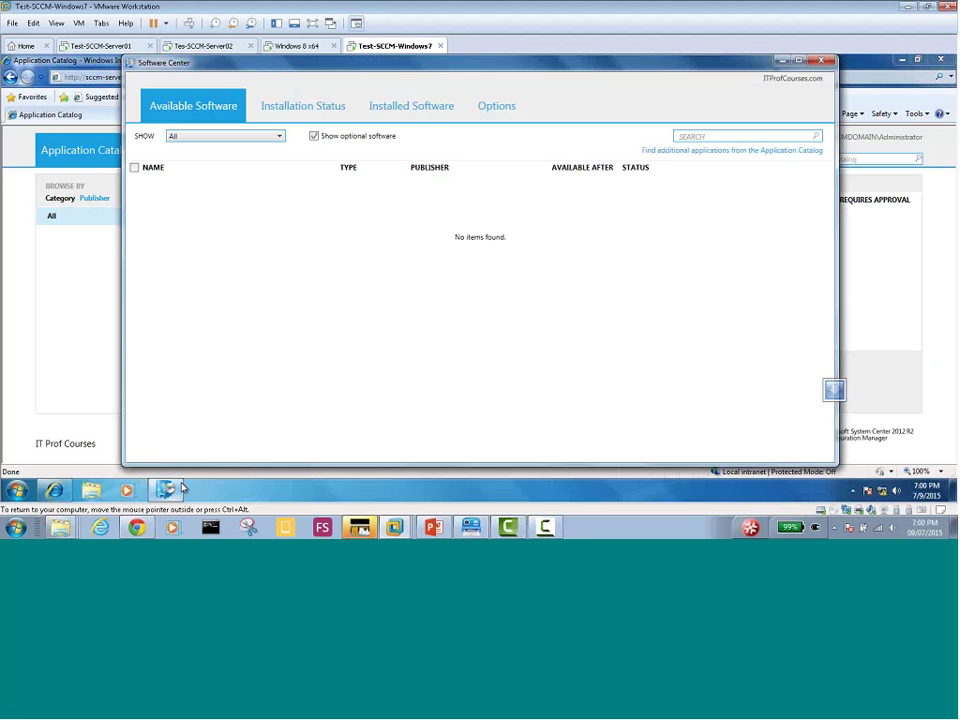
left_click_drag(439, 125, 452, 90)
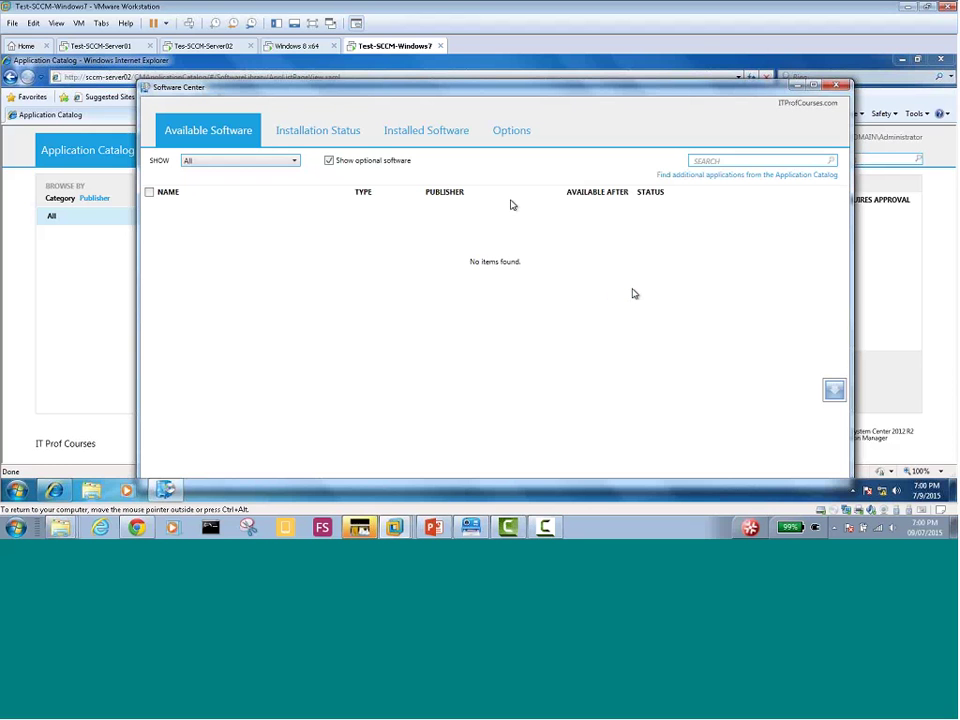
left_click(335, 137)
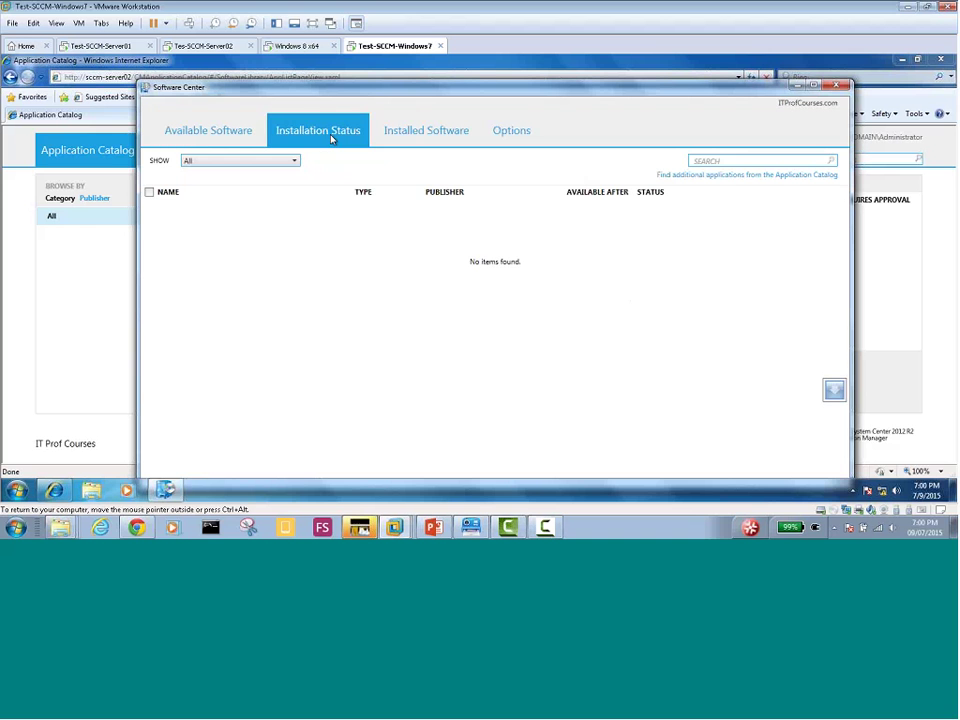
left_click(441, 135)
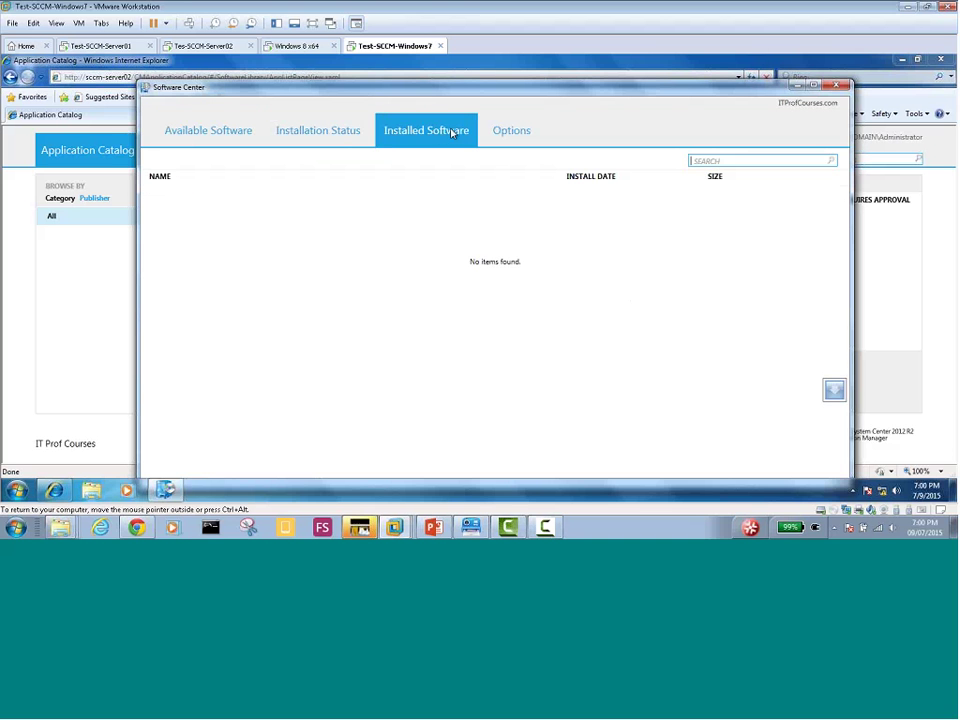
left_click(512, 131)
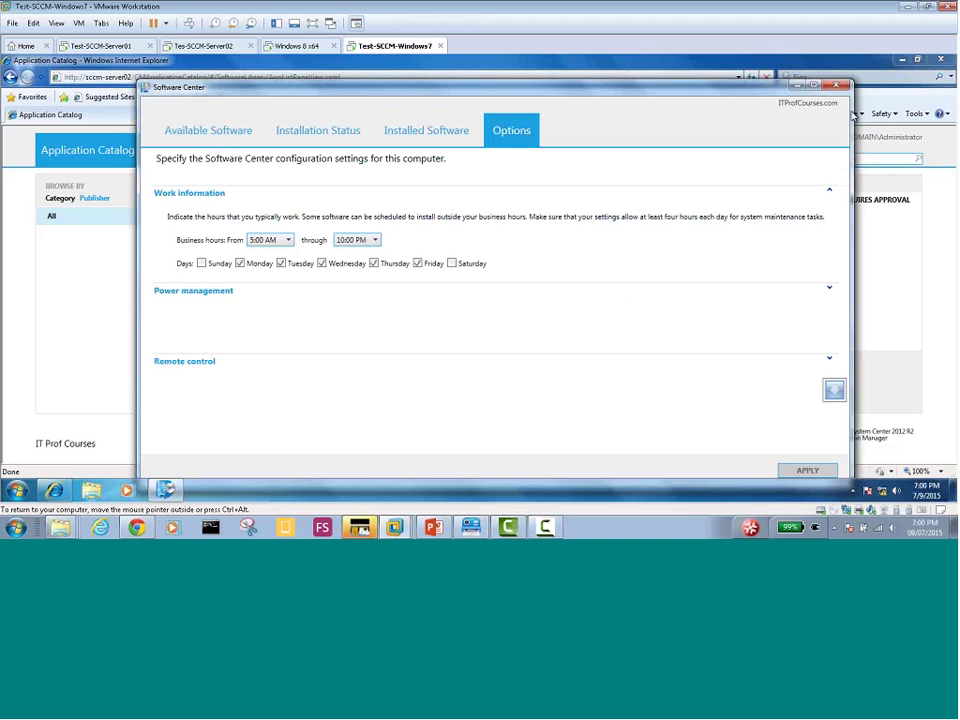
left_click(830, 86)
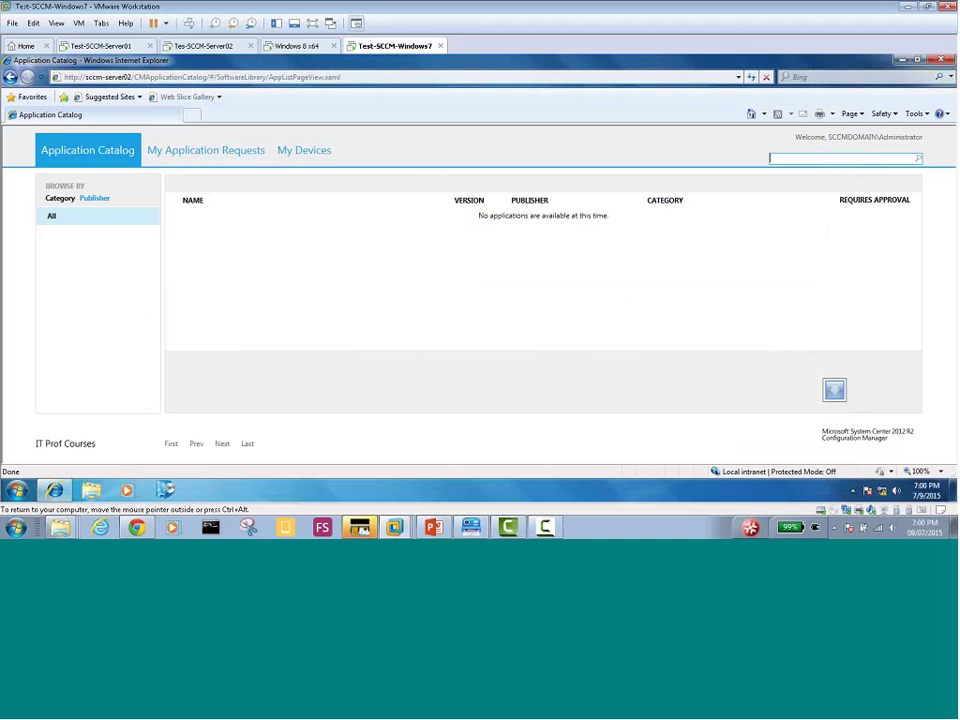
Close Software Center on the Windows 8 desktop, then reload the Windows 7 Application Catalog with F5
left_click(298, 46)
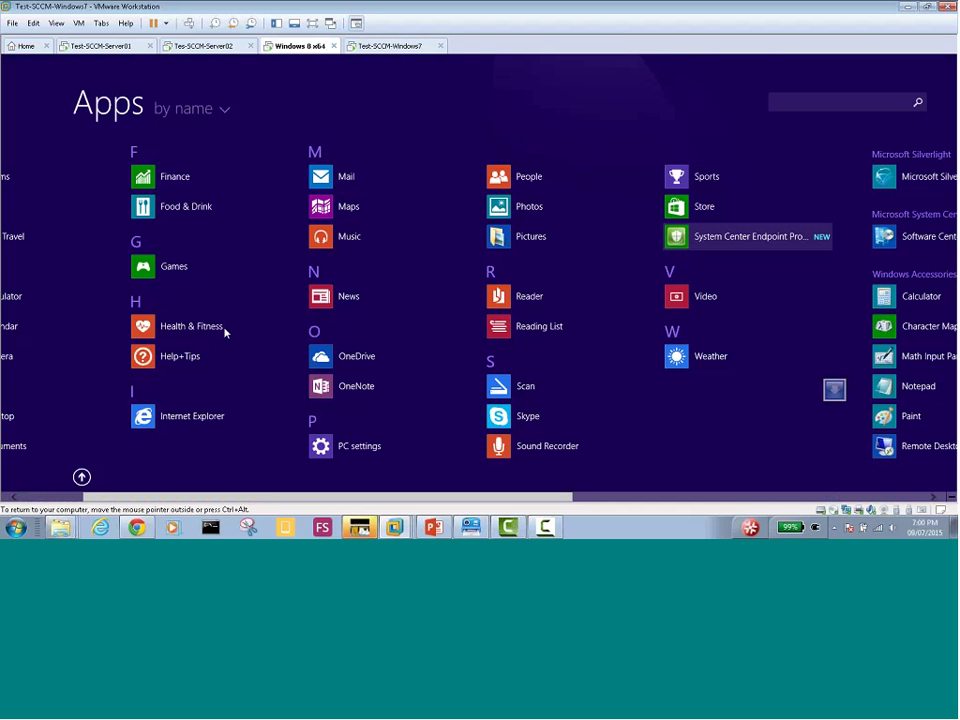
scroll(73, 499, "up", 2)
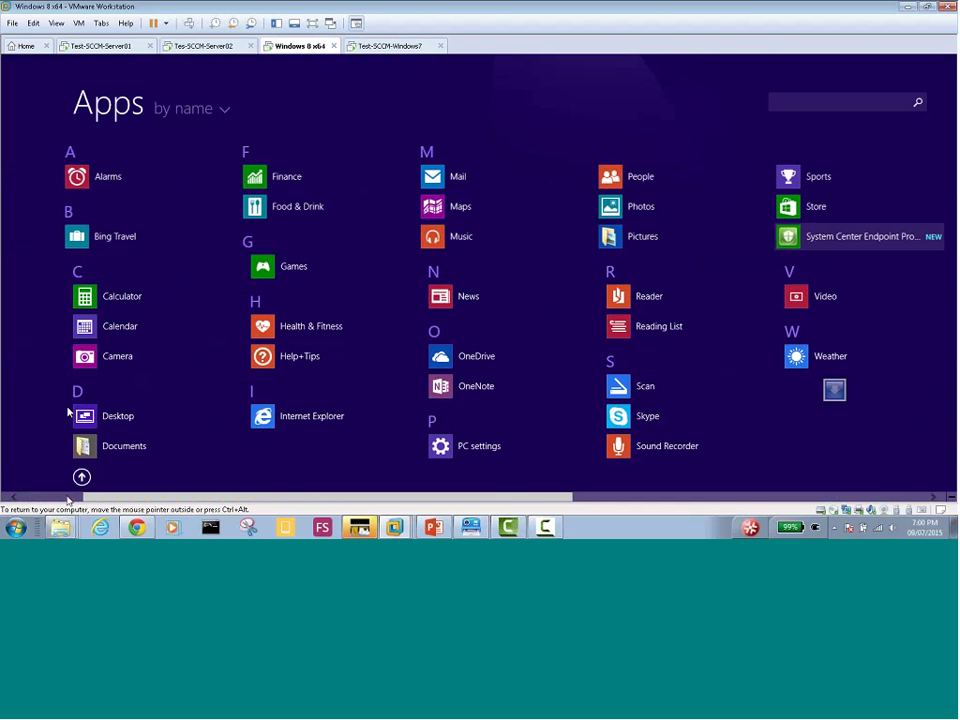
left_click(82, 477)
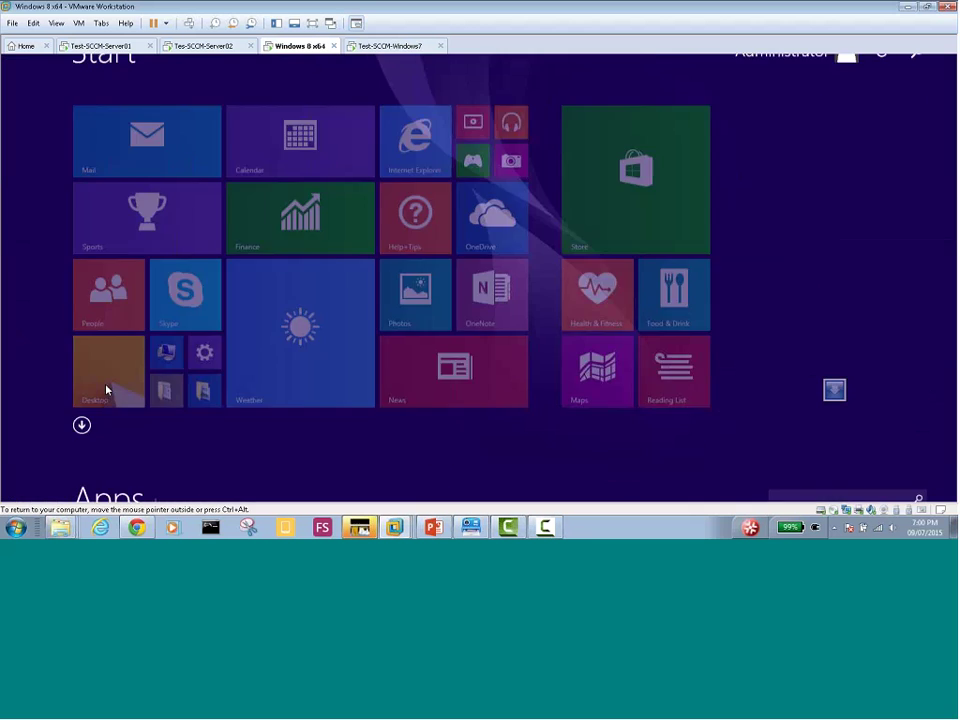
left_click(109, 433)
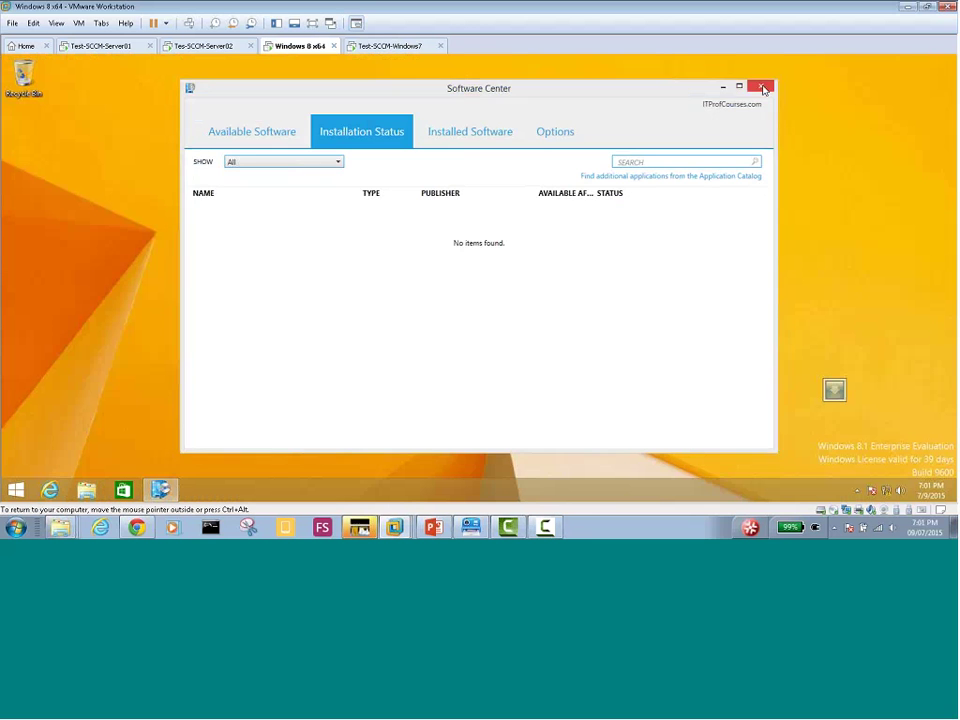
left_click(760, 87)
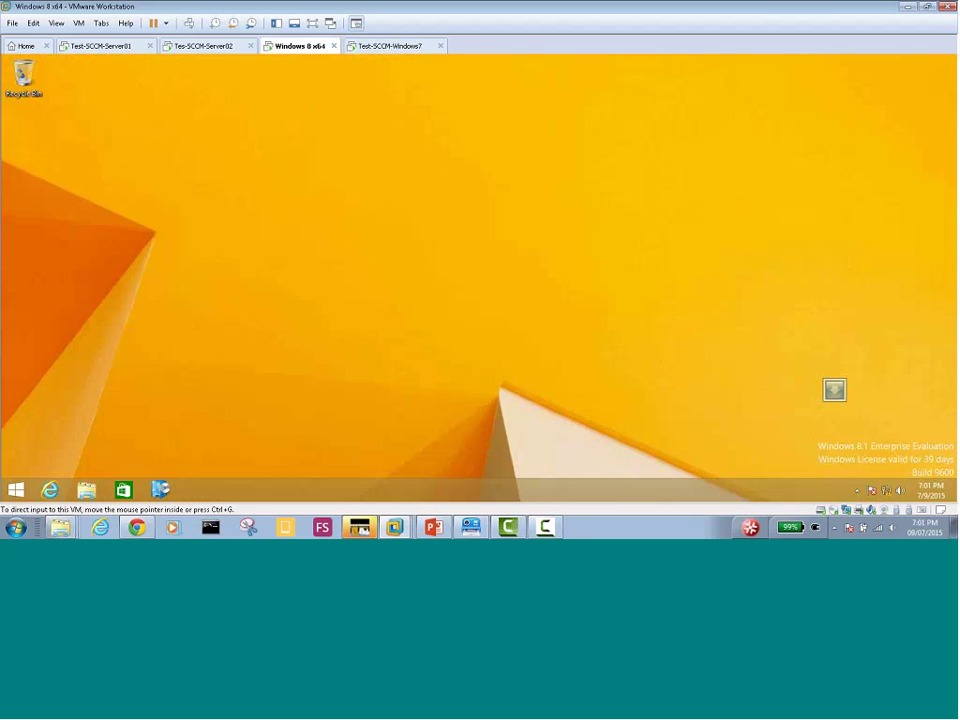
left_click(388, 46)
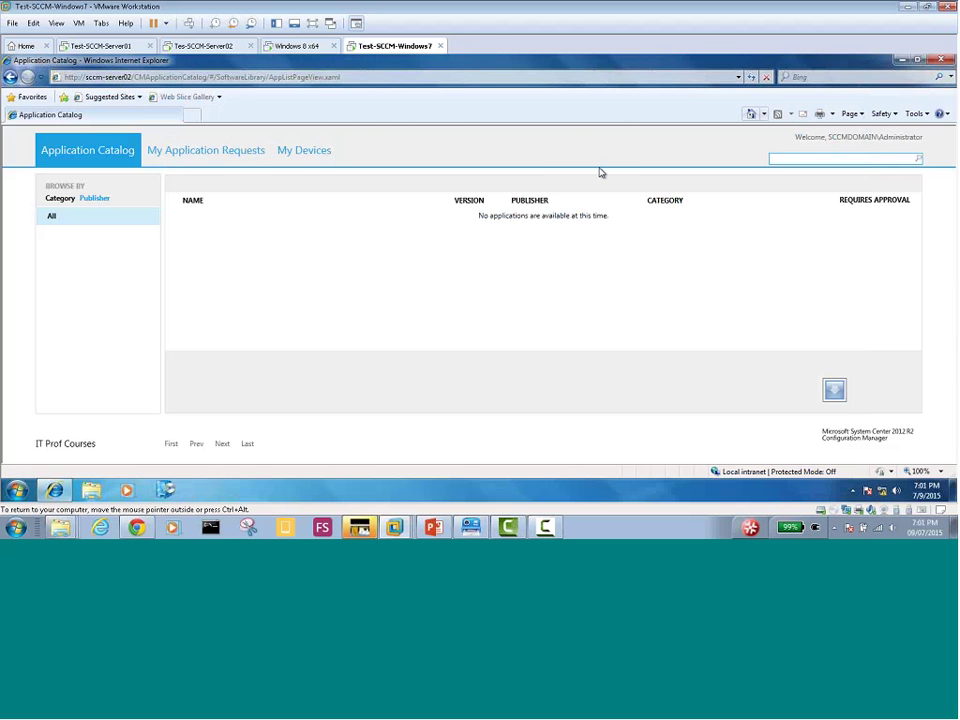
key("F5")
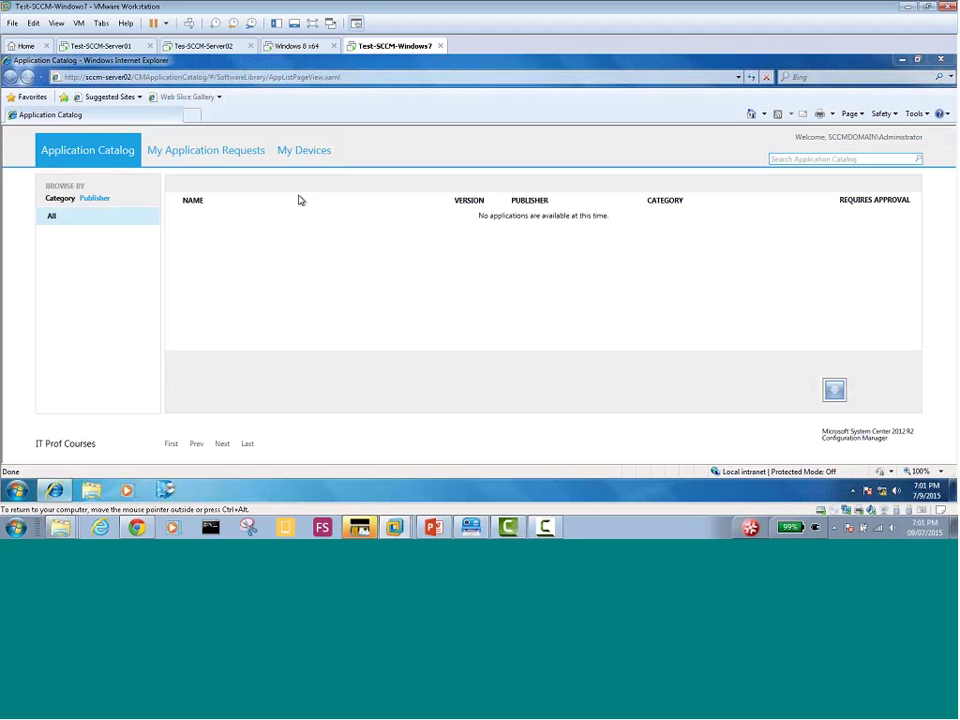
Confirm Office Professional Plus 2013 is Available in Windows 8's Software Center, then return to the Windows 7 Application Catalog
left_click(289, 48)
left_click(160, 489)
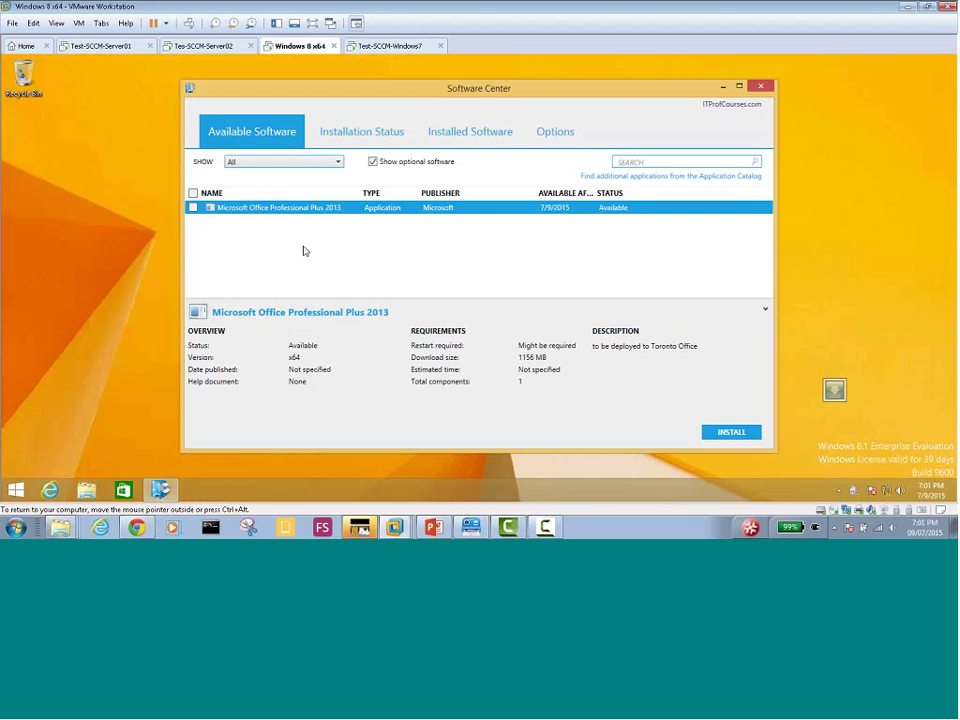
left_click(376, 47)
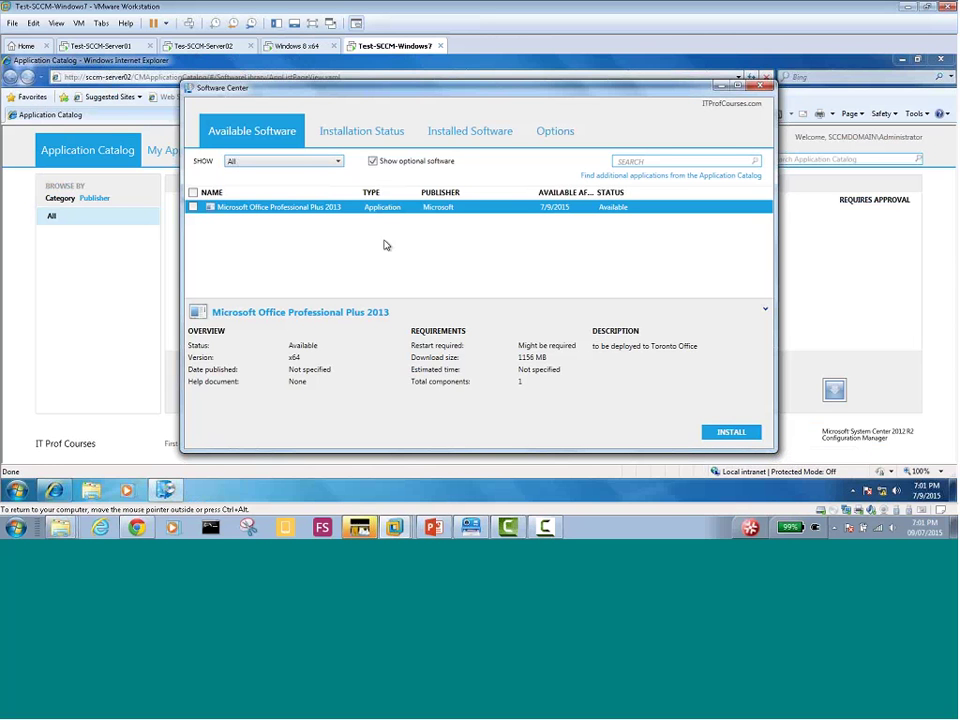
left_click(101, 289)
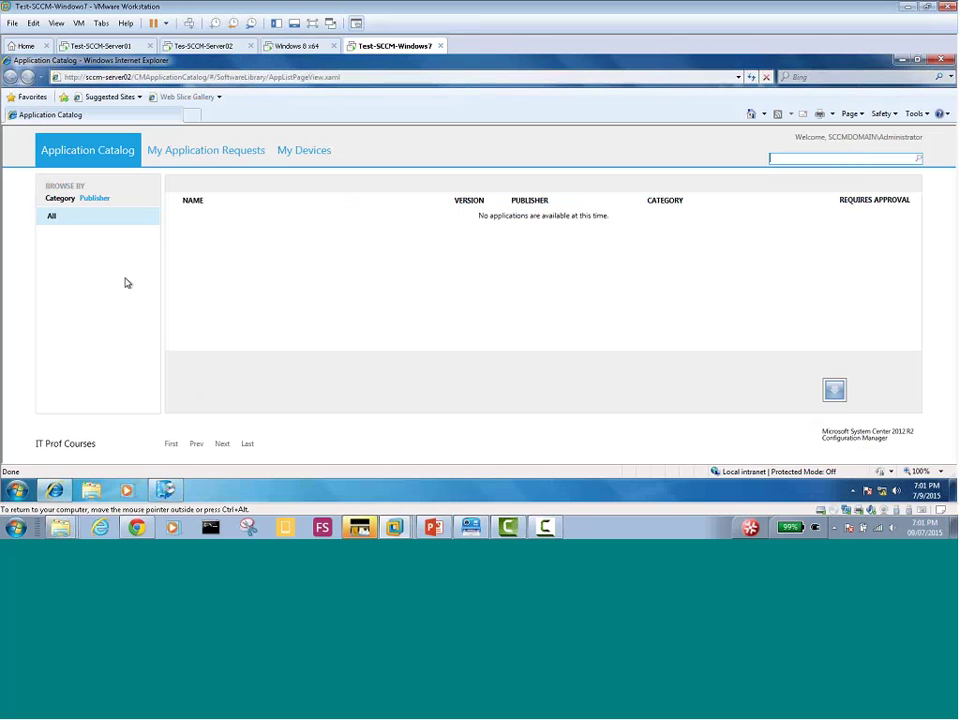
left_click(94, 199)
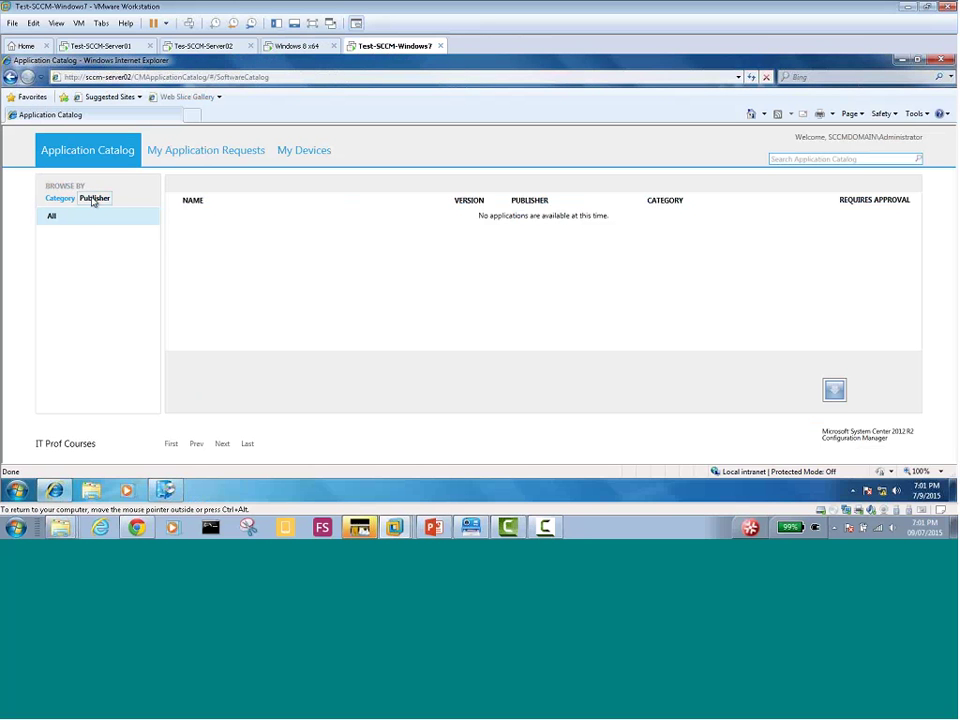
left_click(60, 199)
left_click(188, 155)
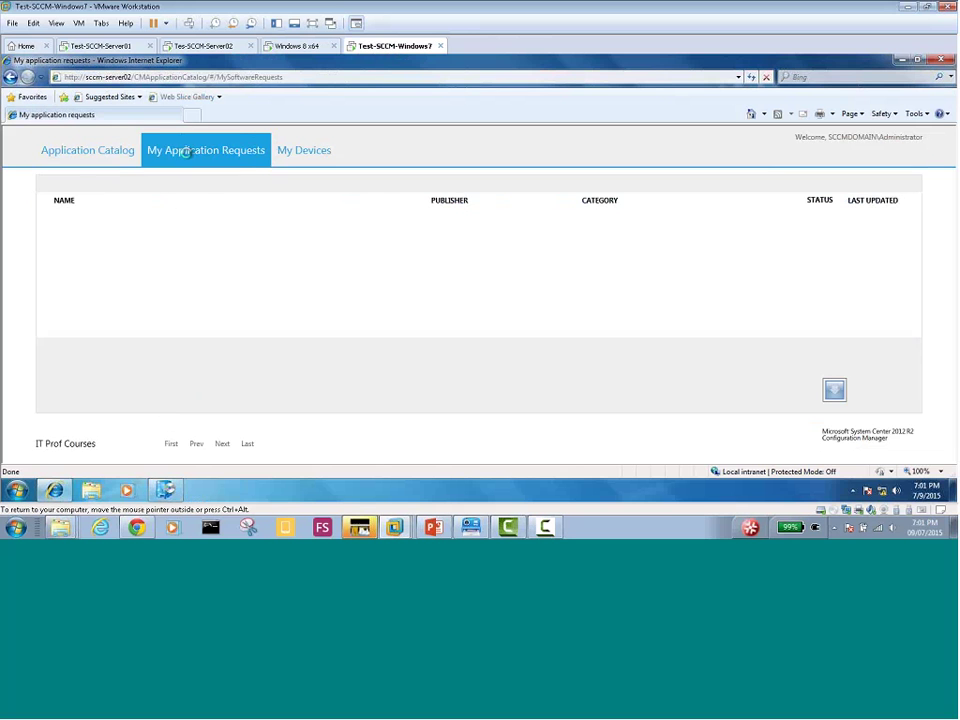
left_click(285, 155)
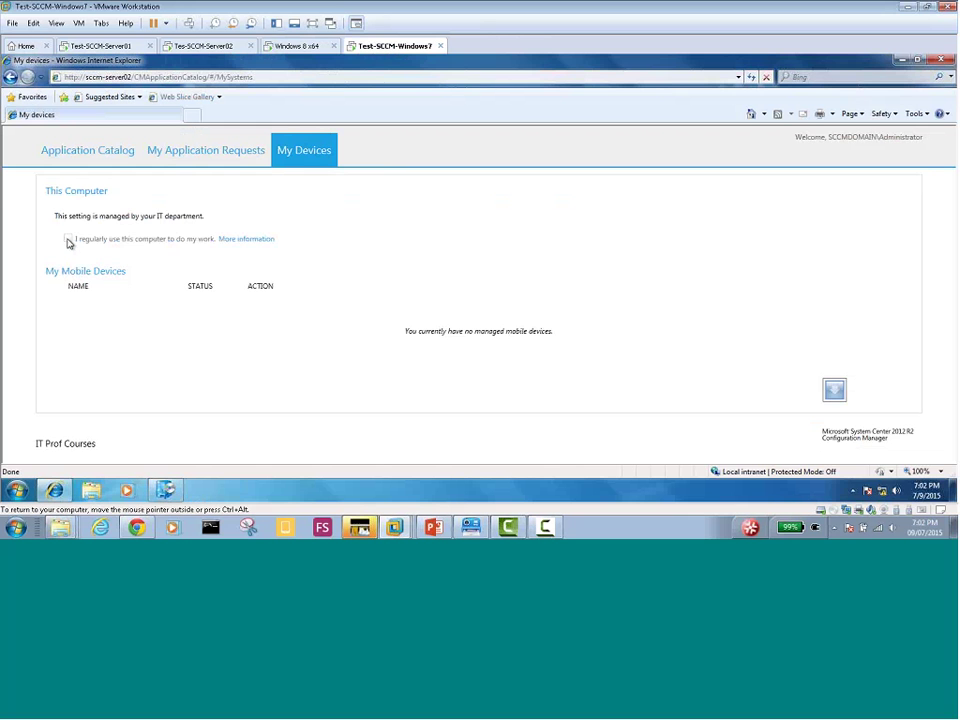
left_click(150, 151)
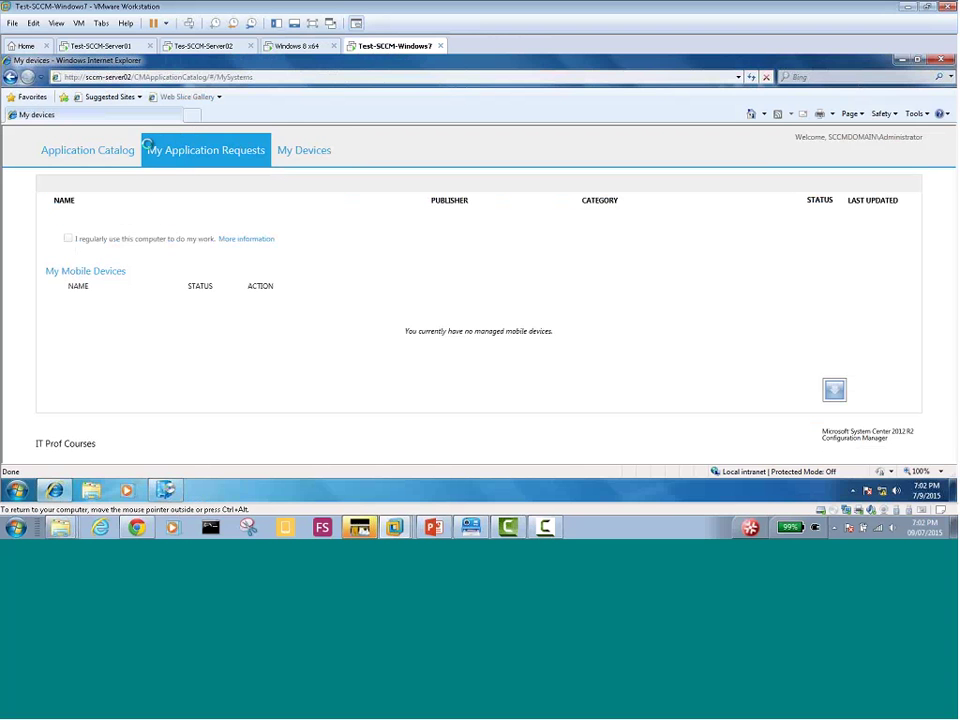
left_click(101, 151)
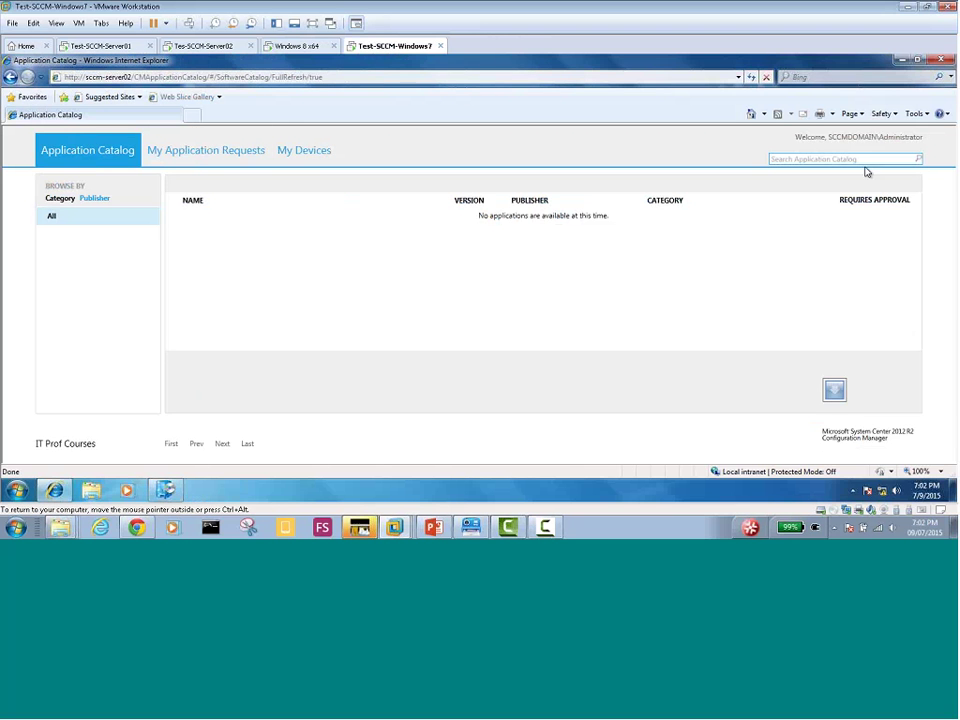
Minimize the browser and start installing Microsoft Office Professional Plus 2013 from the Windows 7 Software Center
left_click(899, 60)
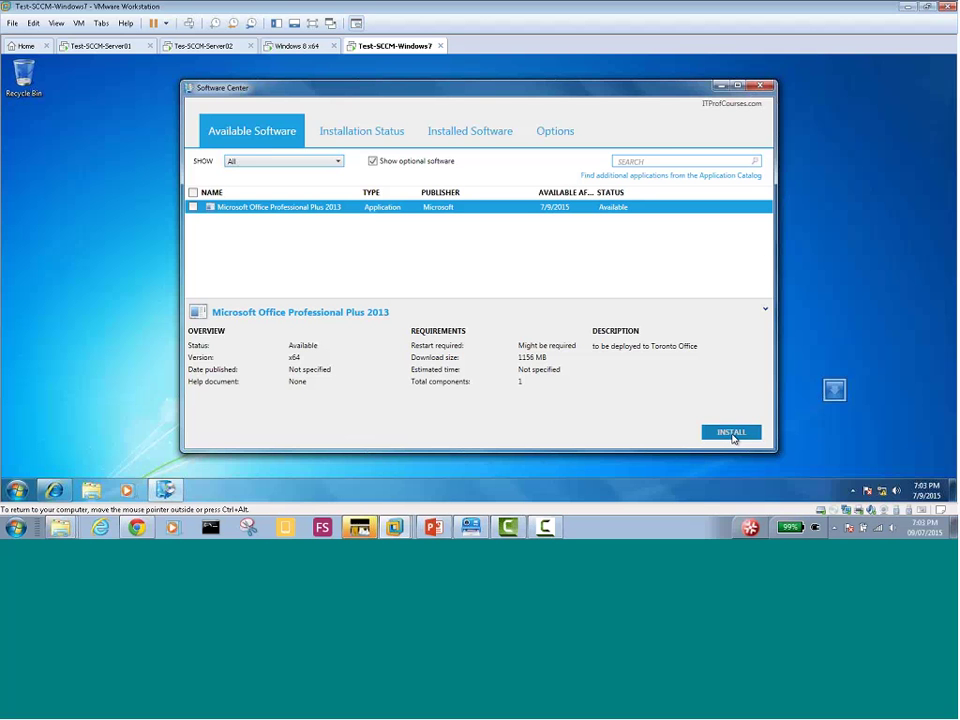
left_click(731, 433)
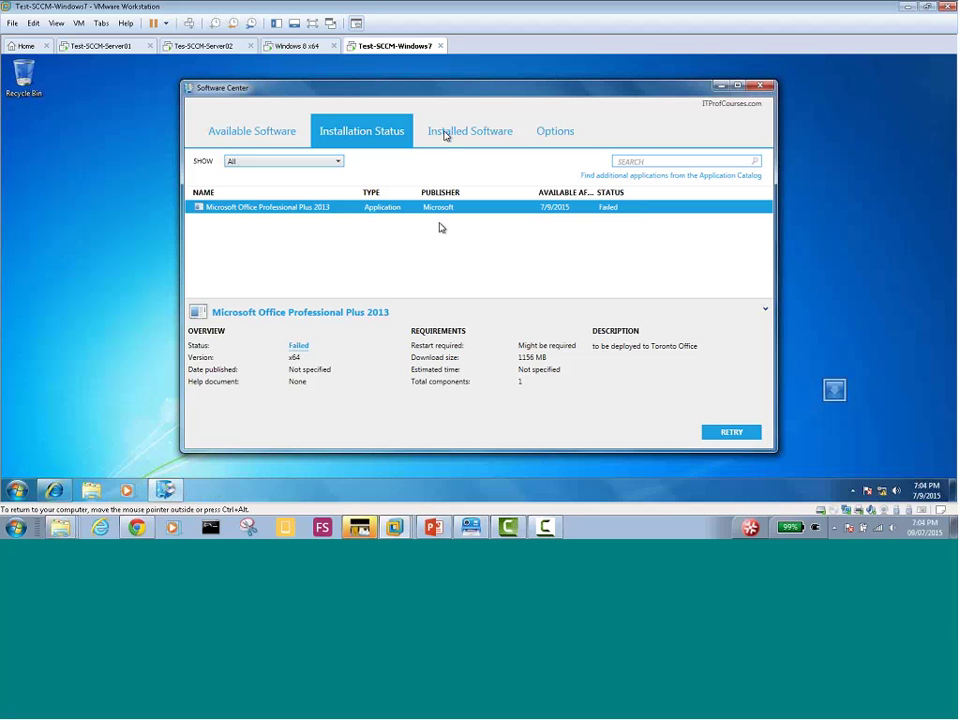
Start the Office Professional Plus 2013 install on the Windows 8 VM, then check the Windows 7 status
left_click(298, 46)
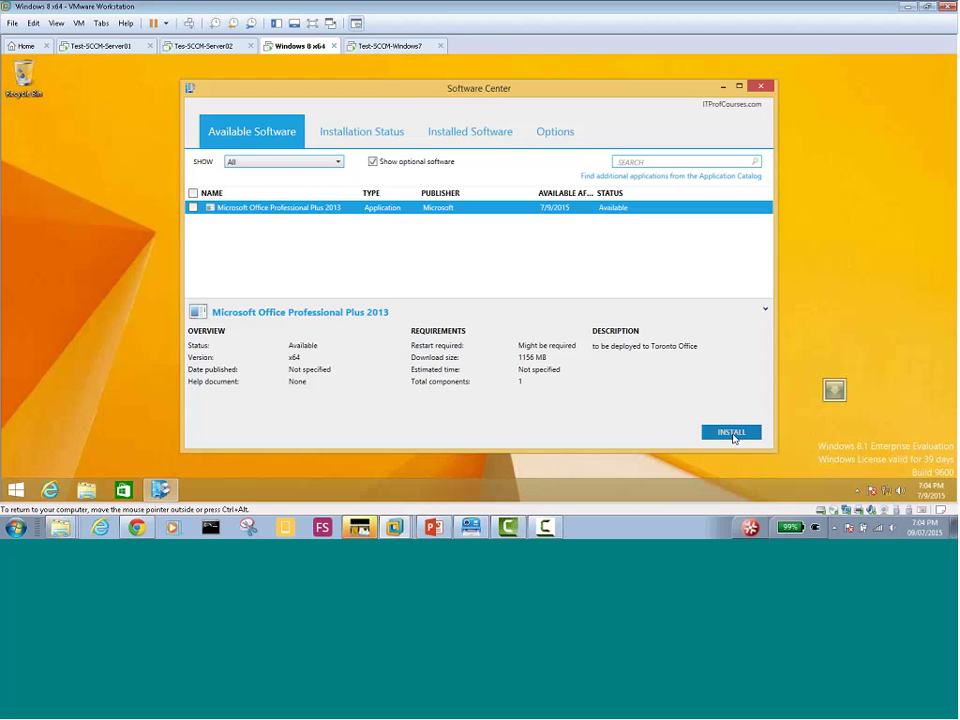
left_click(733, 433)
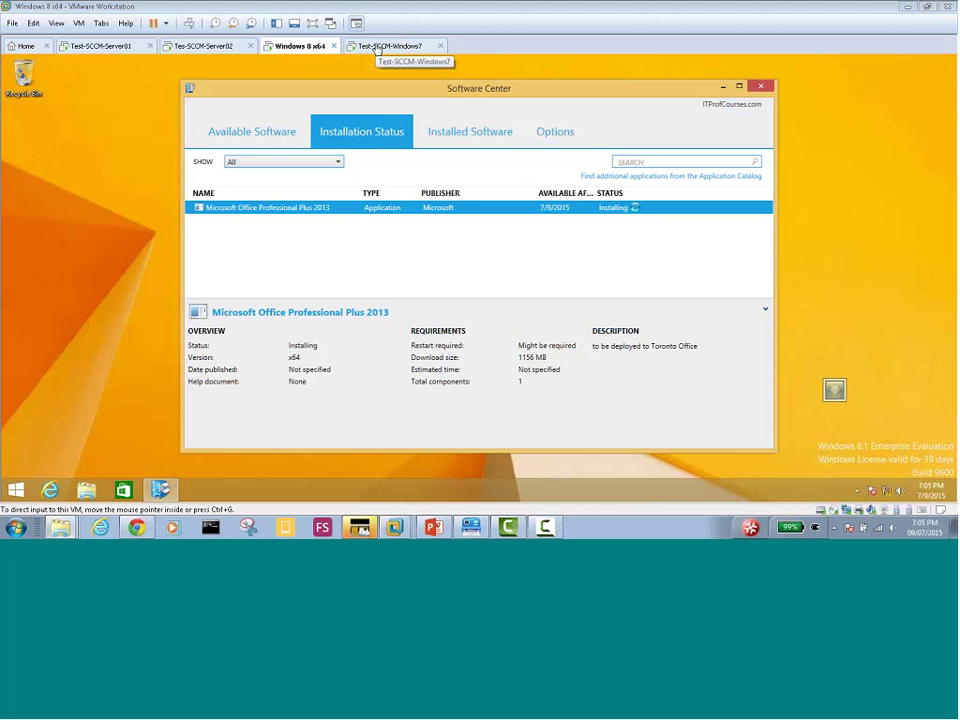
left_click(377, 47)
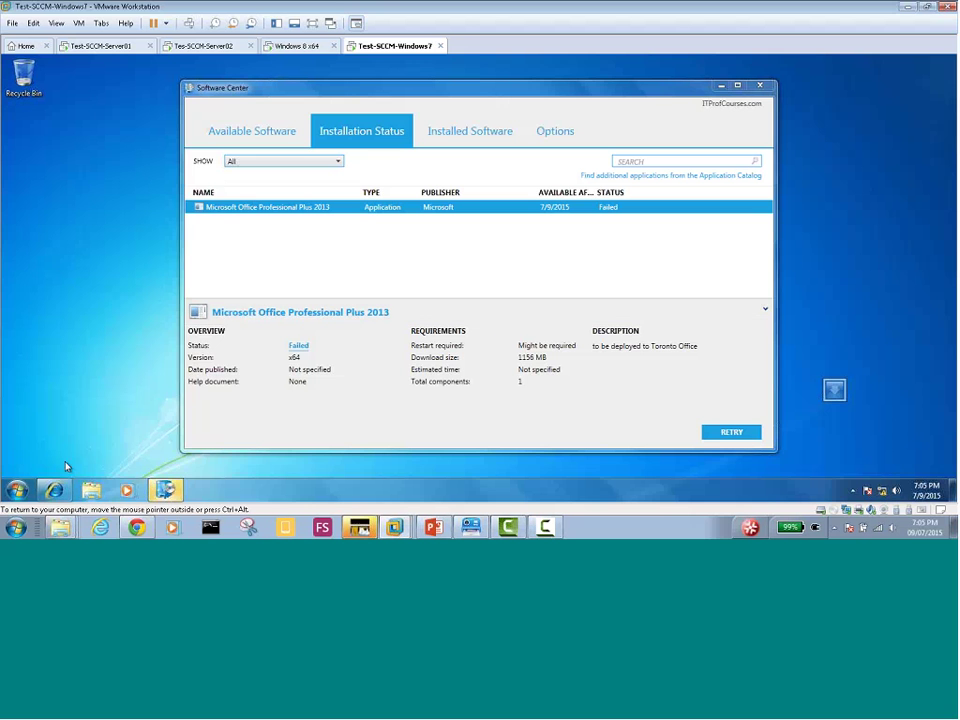
Open the Run box on Windows 7, then dismiss the Windows 8 VM's installation-failed notification
left_click(16, 490)
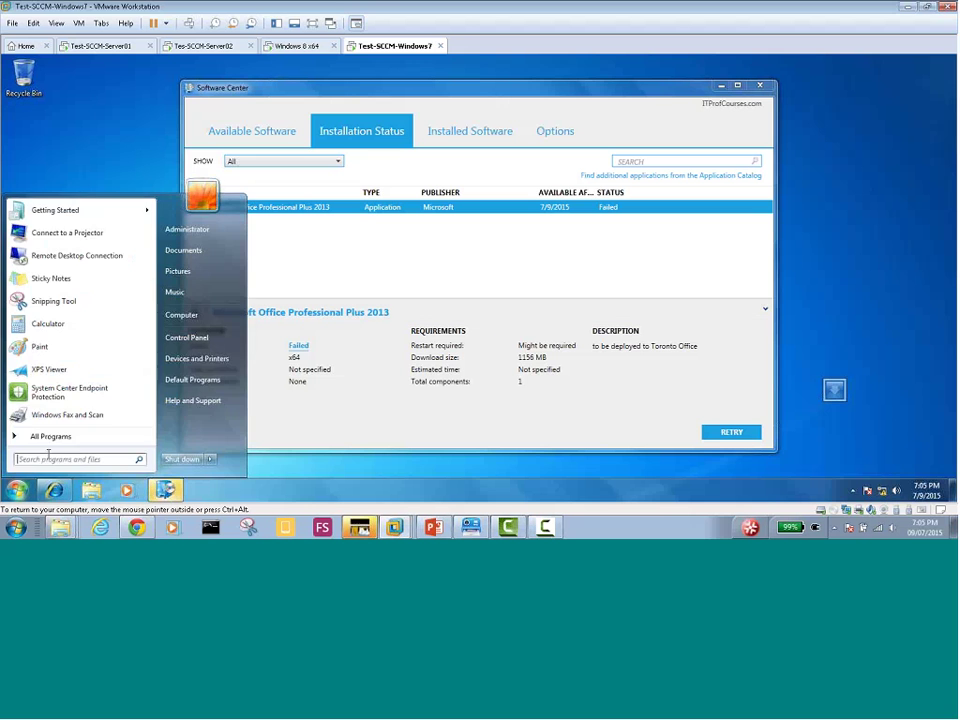
left_click(352, 424)
key("super+r")
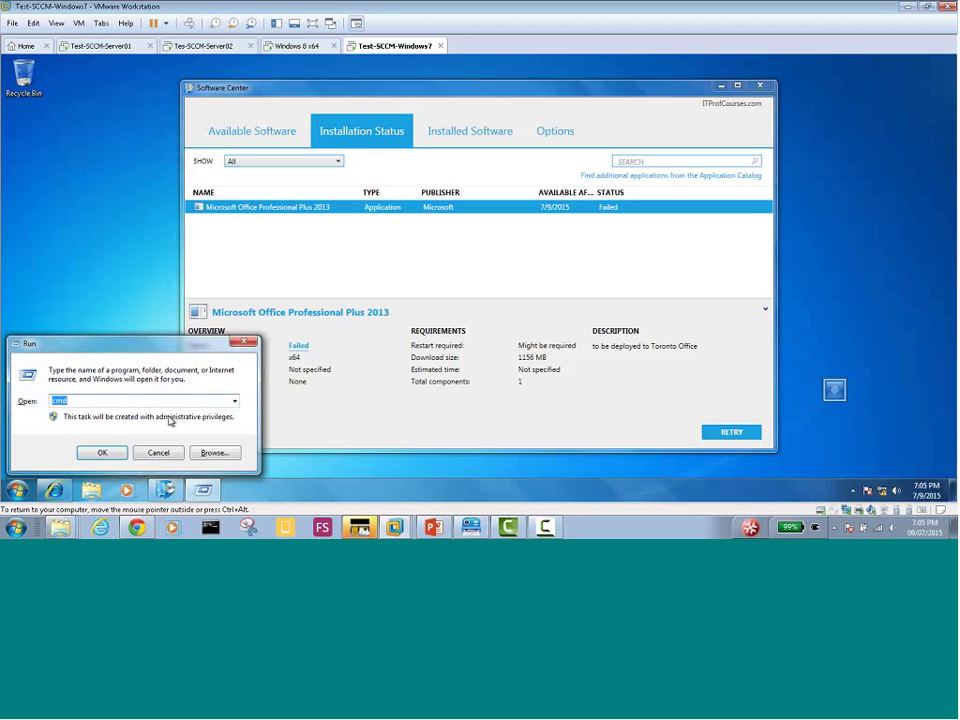
left_click(293, 46)
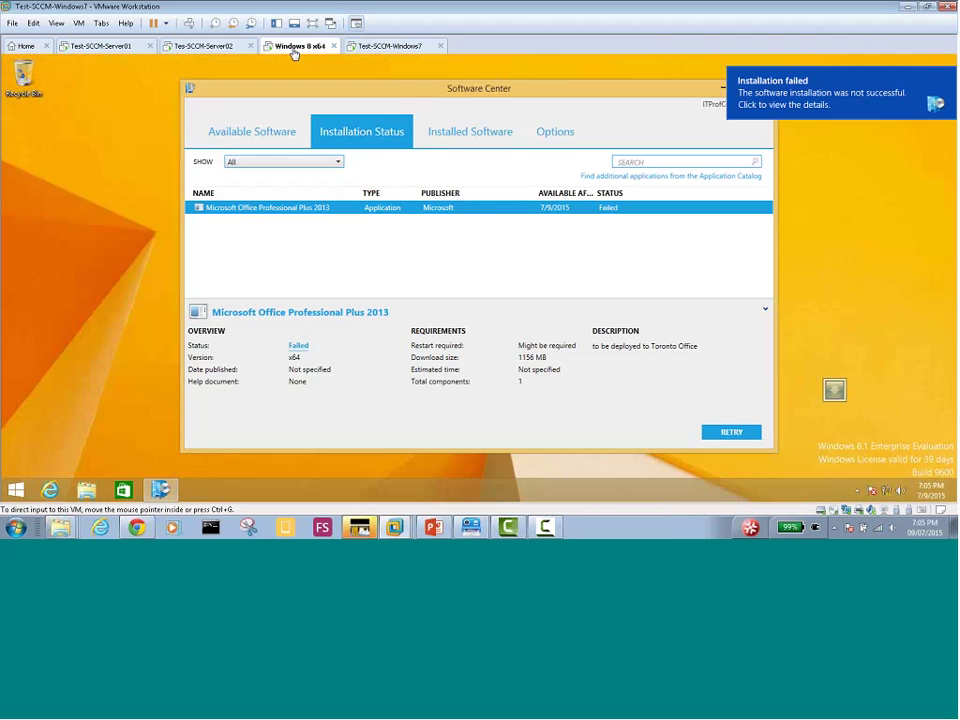
left_click(818, 99)
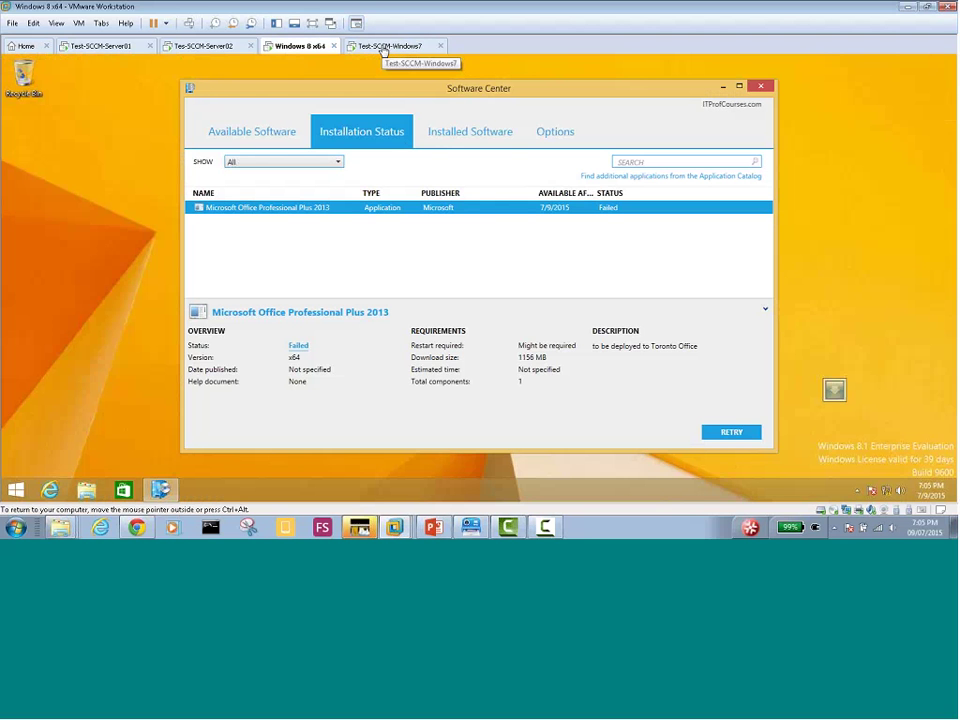
left_click(122, 293)
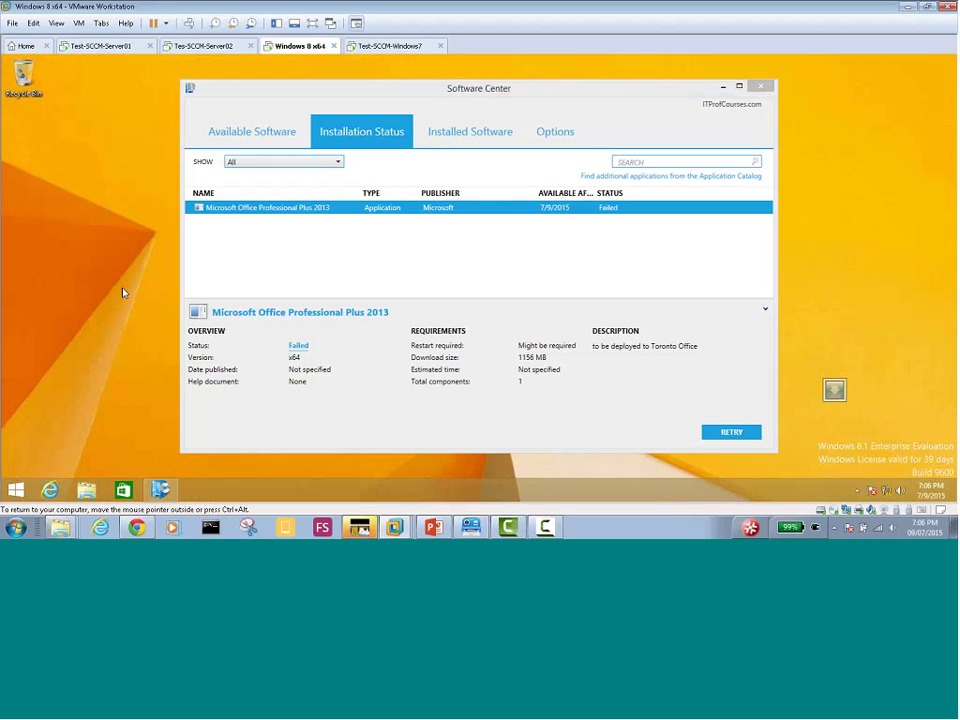
On Windows 8, browse \\SCCM-SERVER02 to Office_2013\From_ISO and run setup manually
key("super+r")
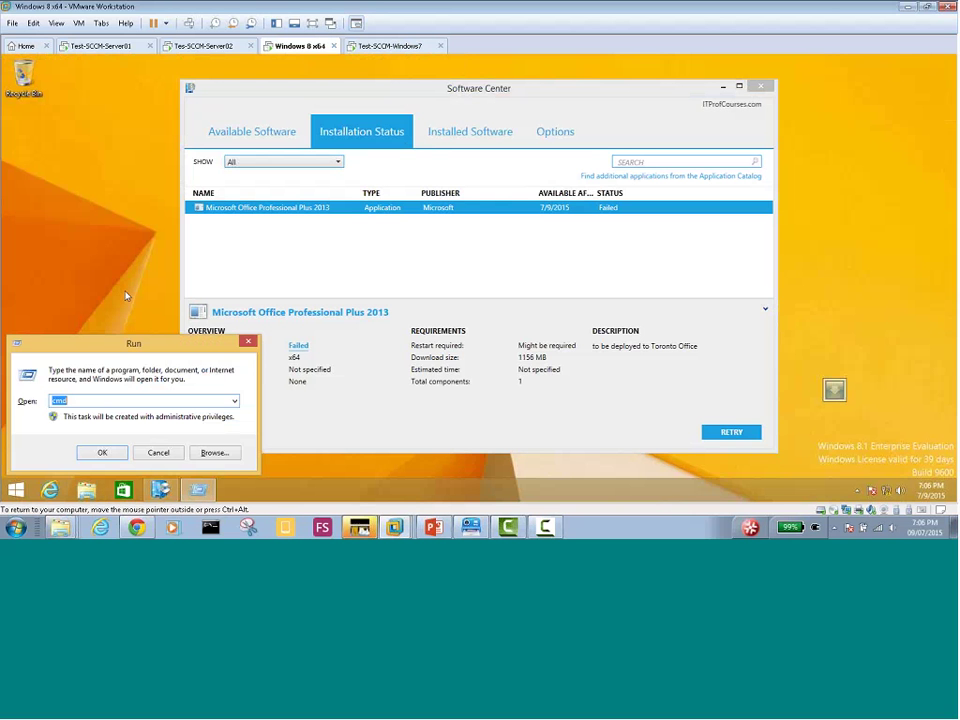
type("\\\\")
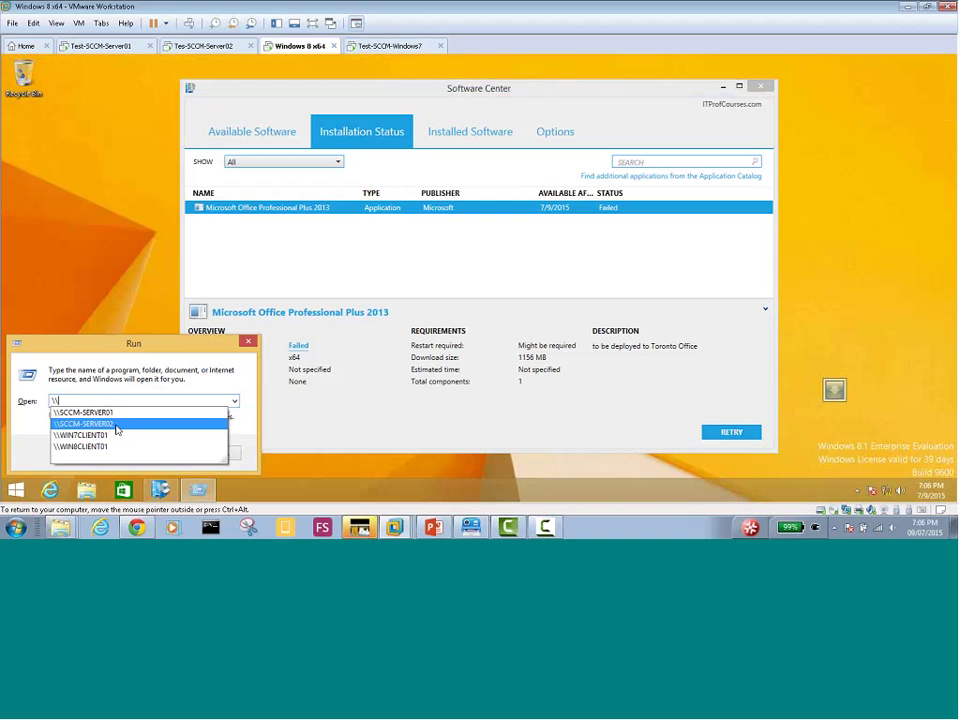
left_click(118, 426)
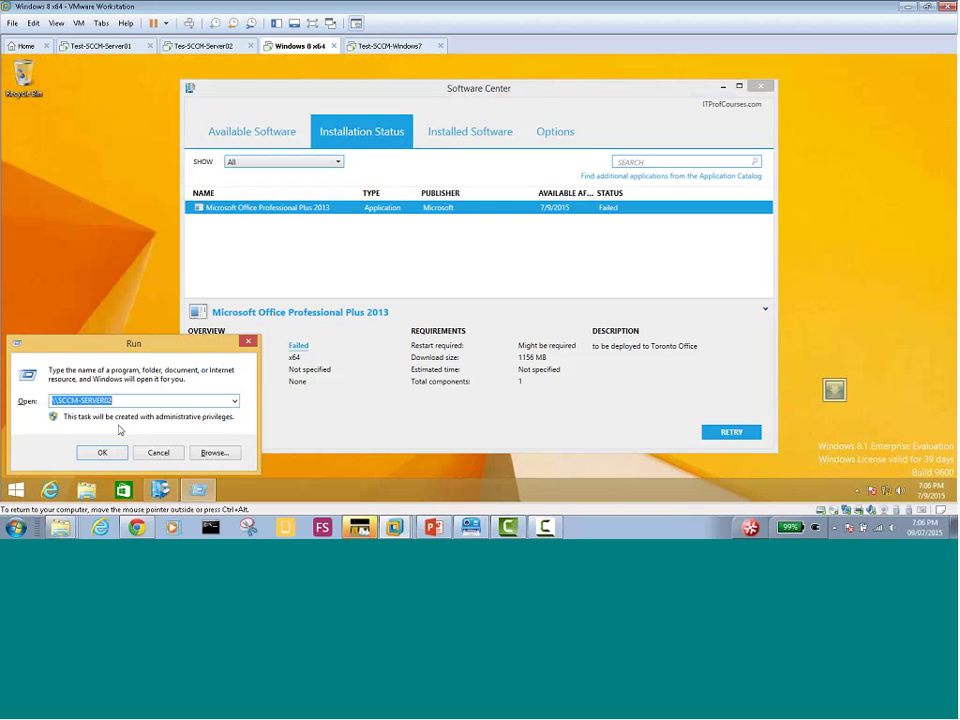
left_click(105, 453)
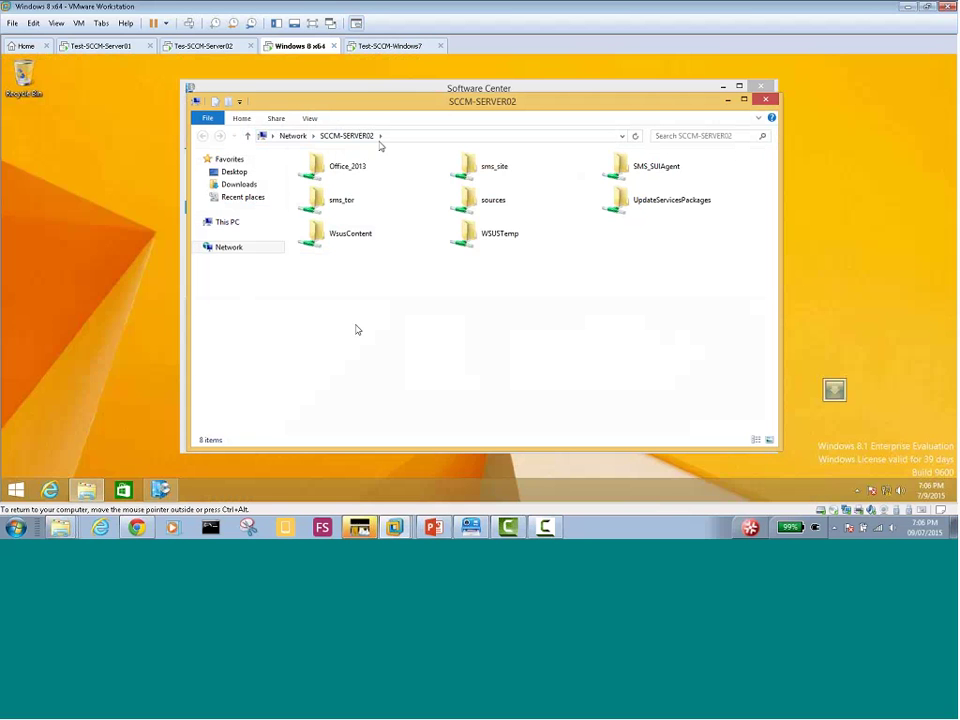
double_click(346, 170)
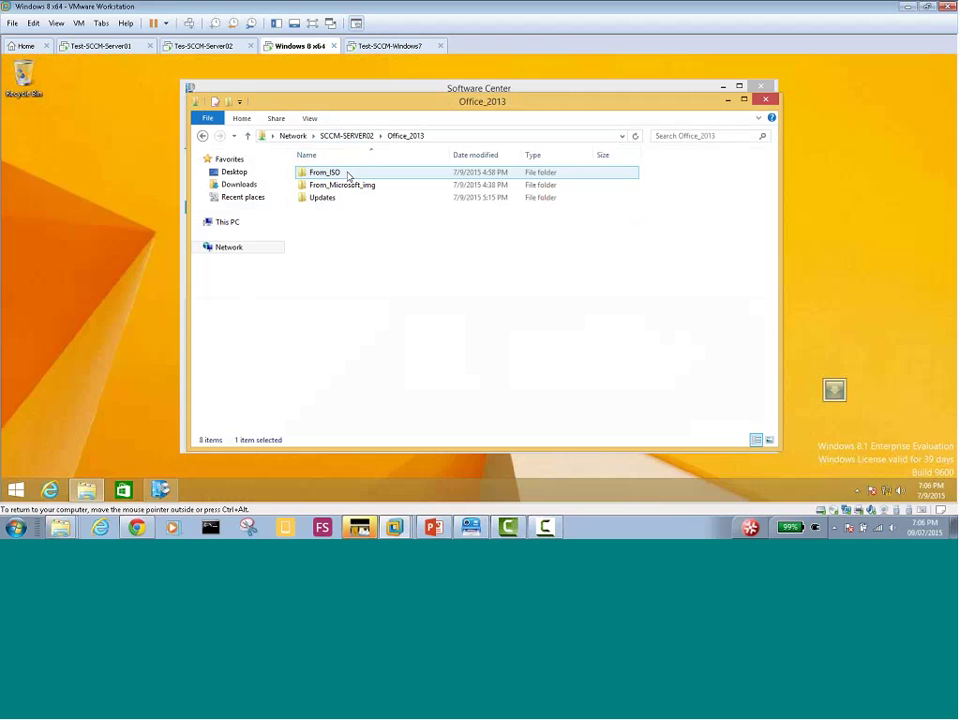
double_click(346, 173)
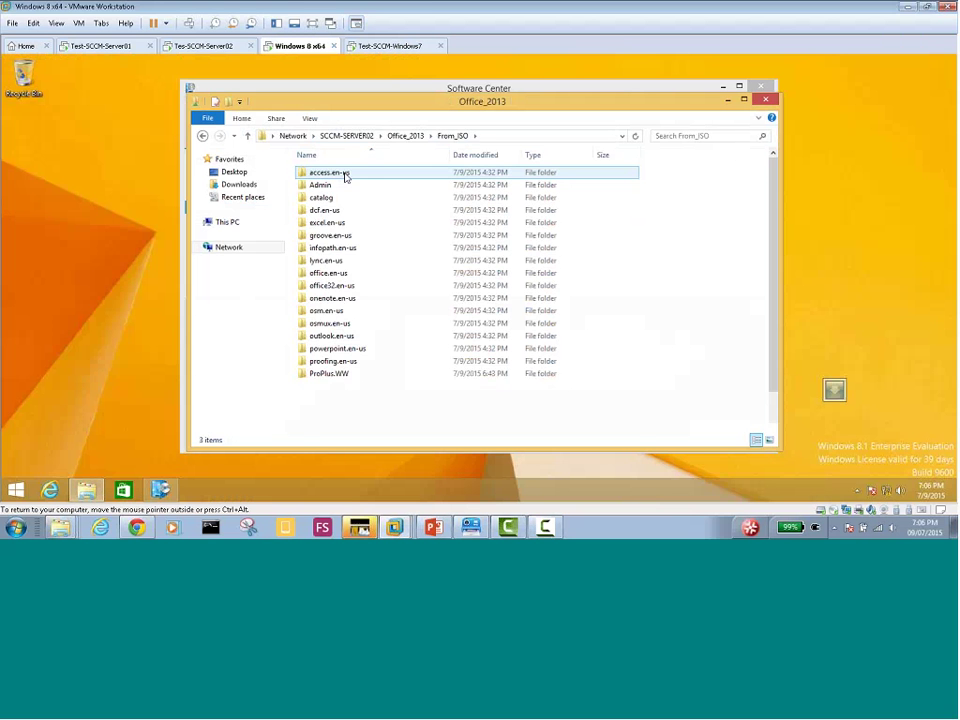
scroll(425, 287, "down", 2)
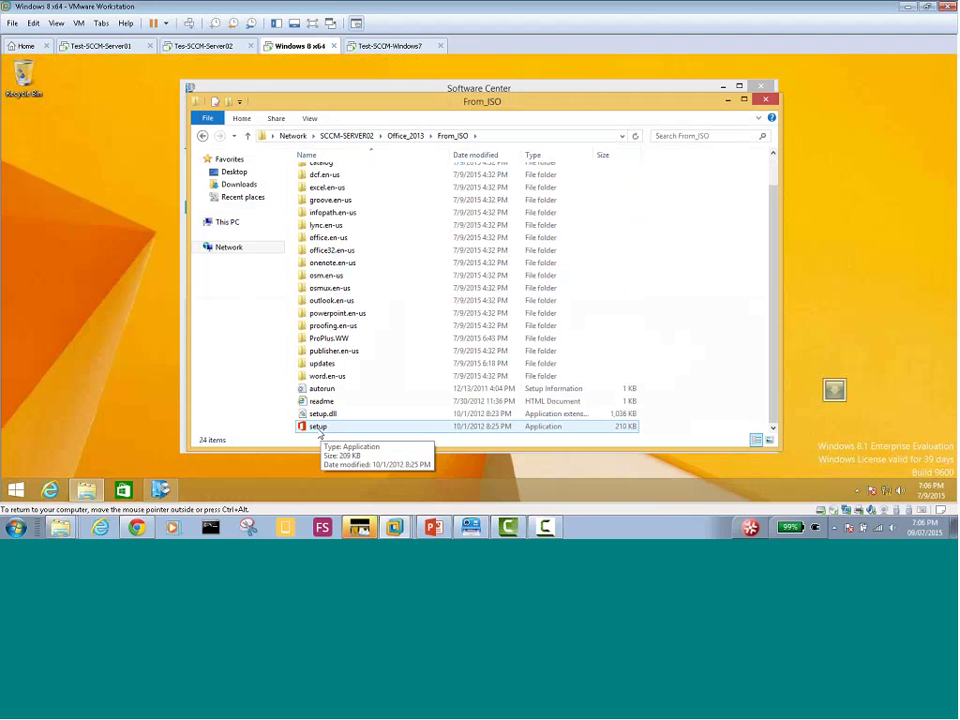
double_click(318, 427)
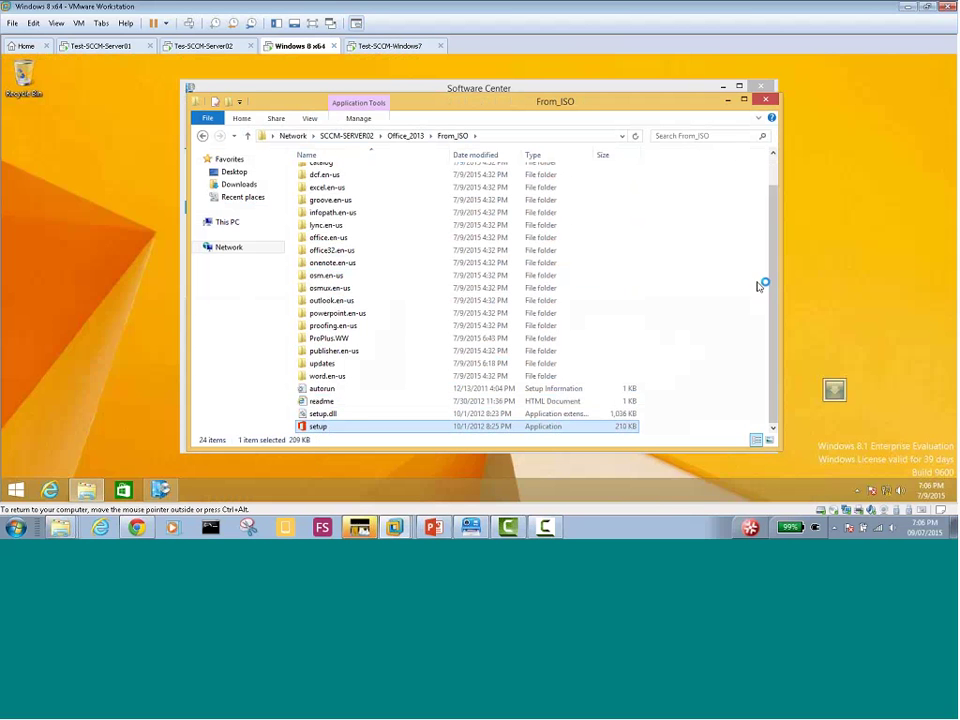
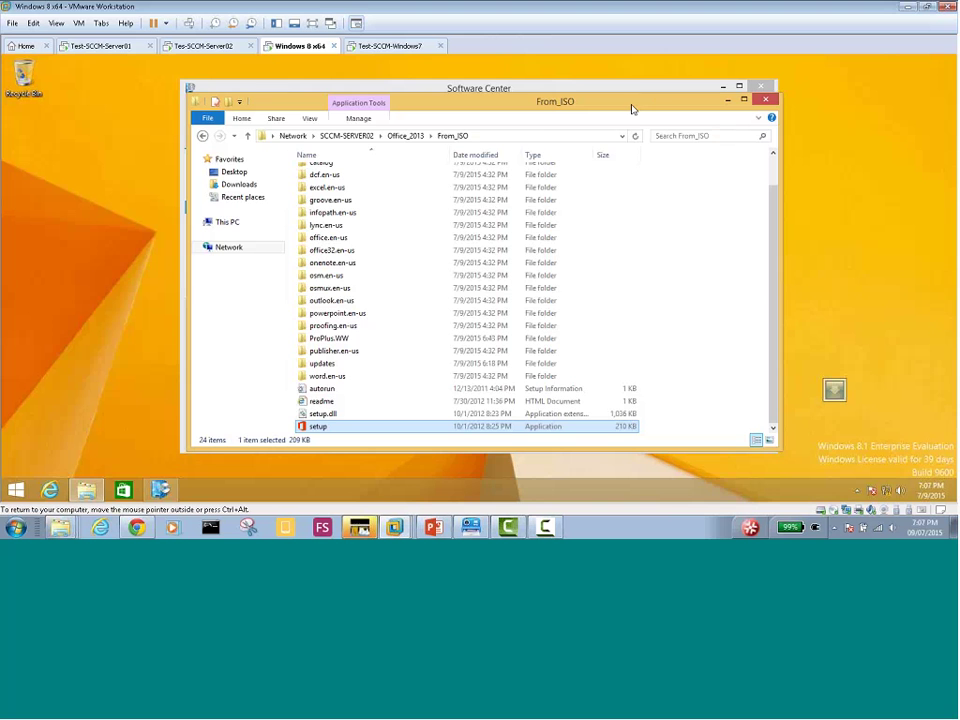
On the Windows 7 VM, open SCCM-SERVER02's shared folders via \\scc in the Run box
left_click_drag(632, 103, 628, 72)
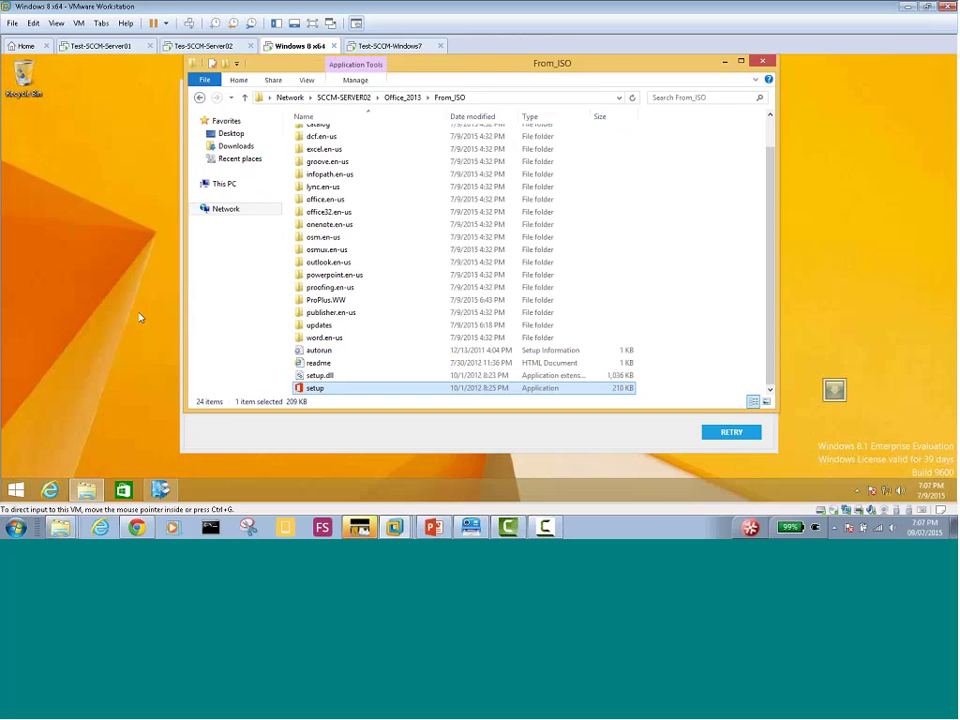
left_click(396, 46)
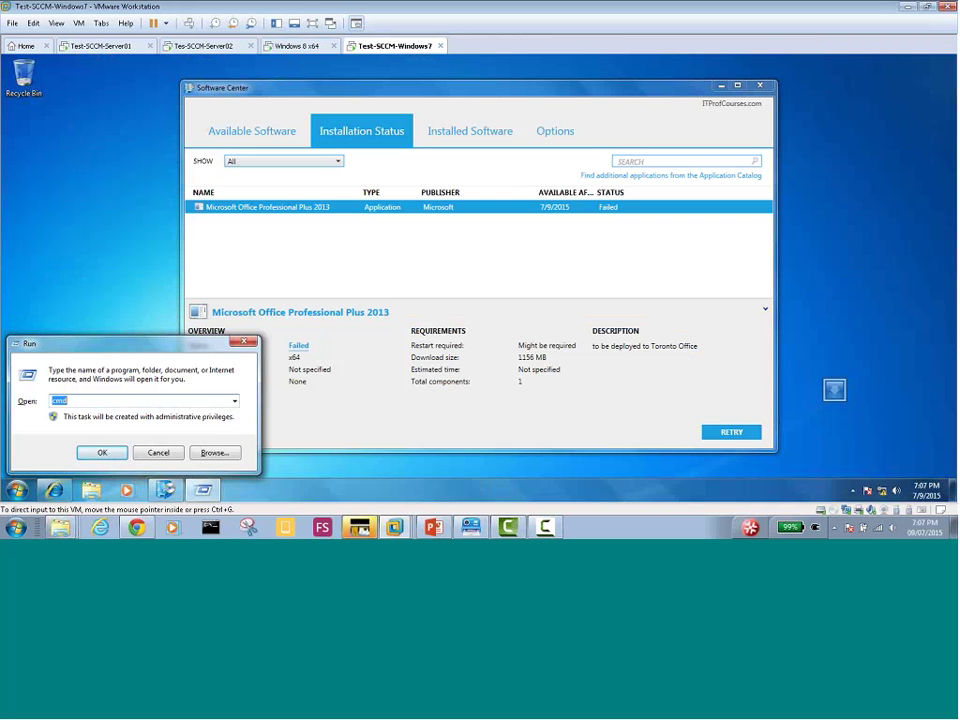
type("\\\\")
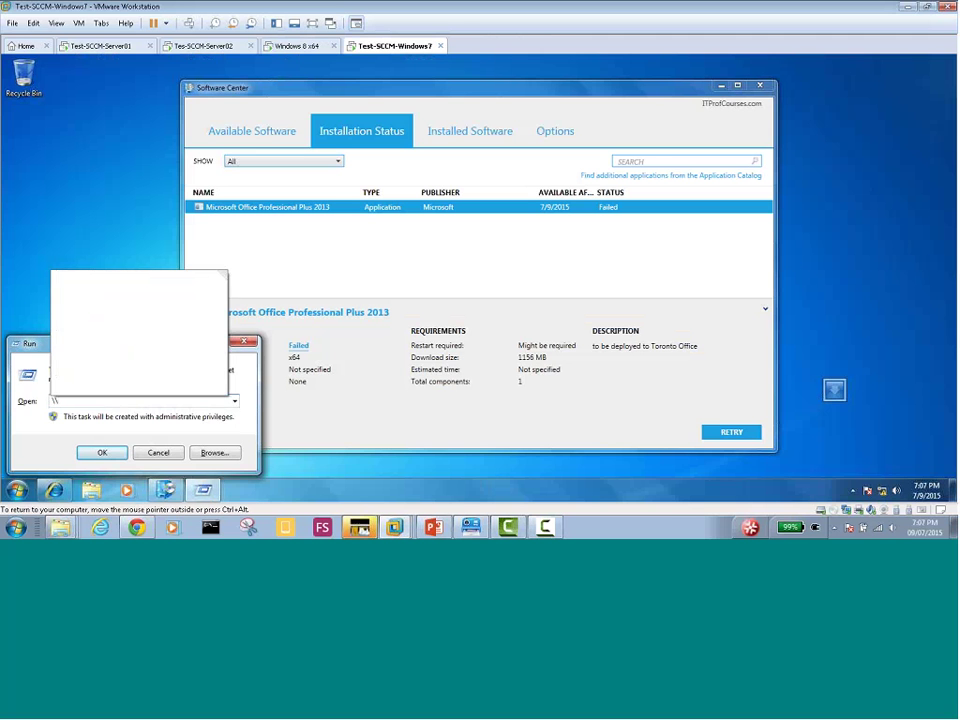
type("scc")
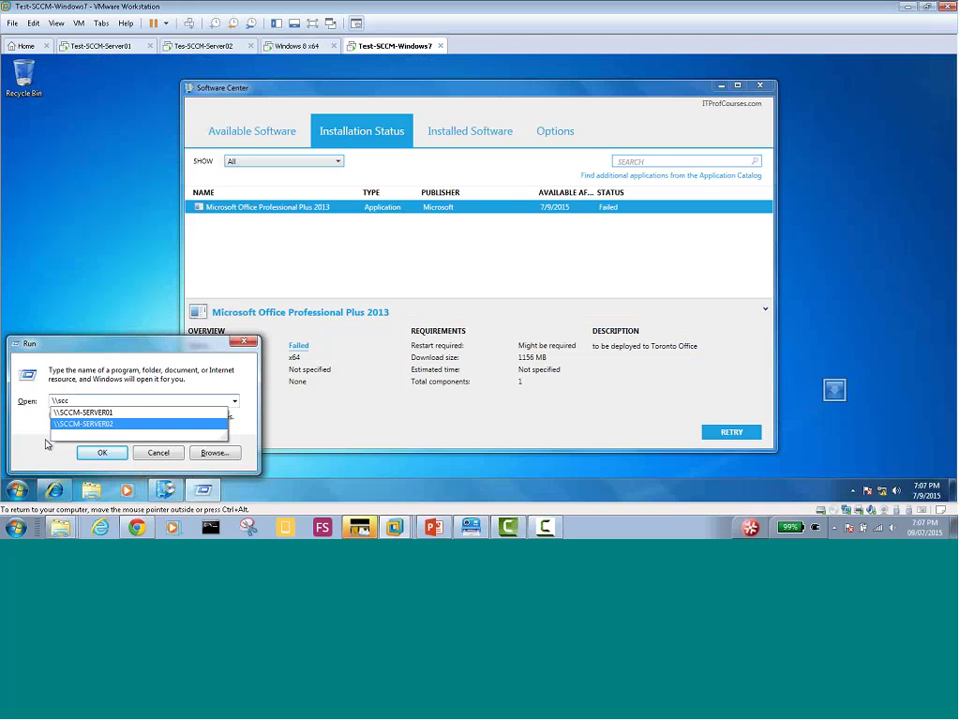
left_click(80, 424)
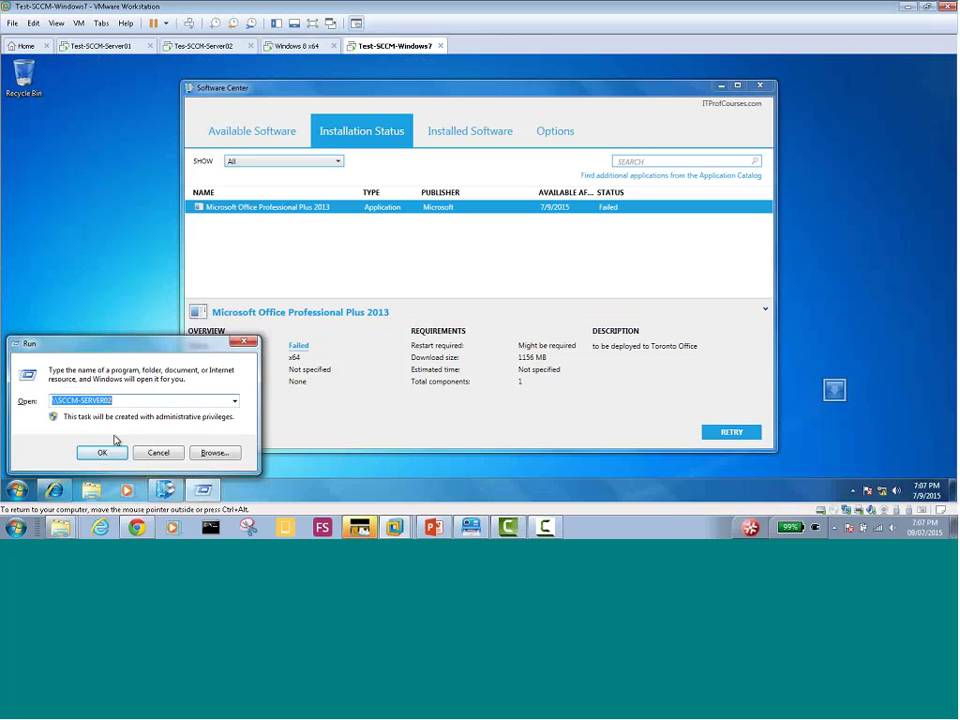
left_click(101, 455)
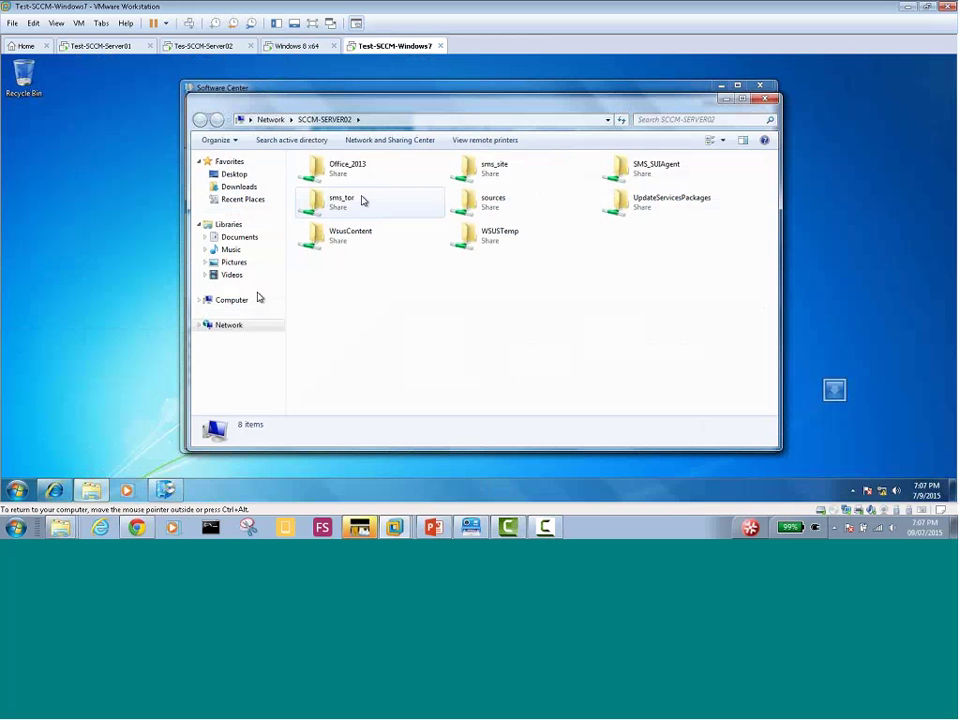
Launch setup from Office_2013\From_ISO, then return to Windows 8 and open its taskbar menu
double_click(352, 172)
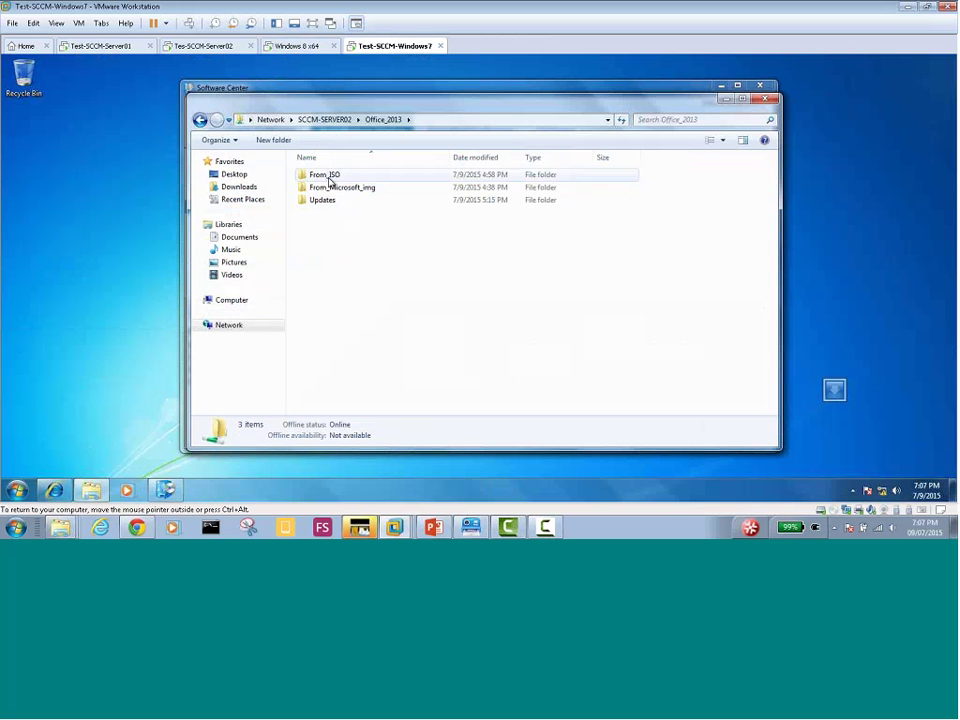
double_click(329, 182)
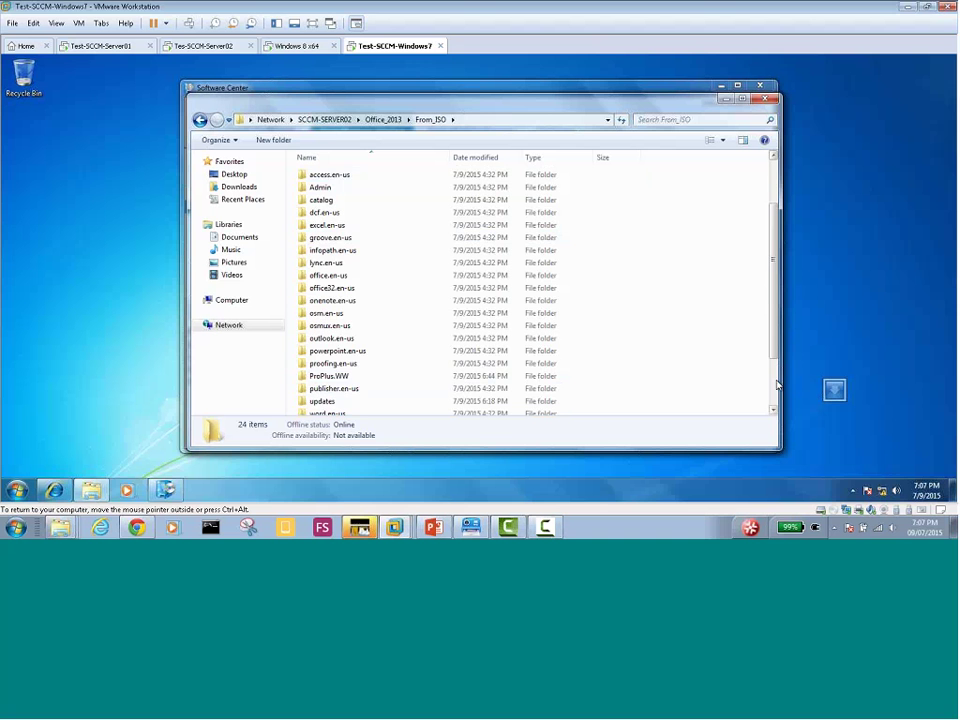
scroll(744, 404, "down", 2)
double_click(316, 408)
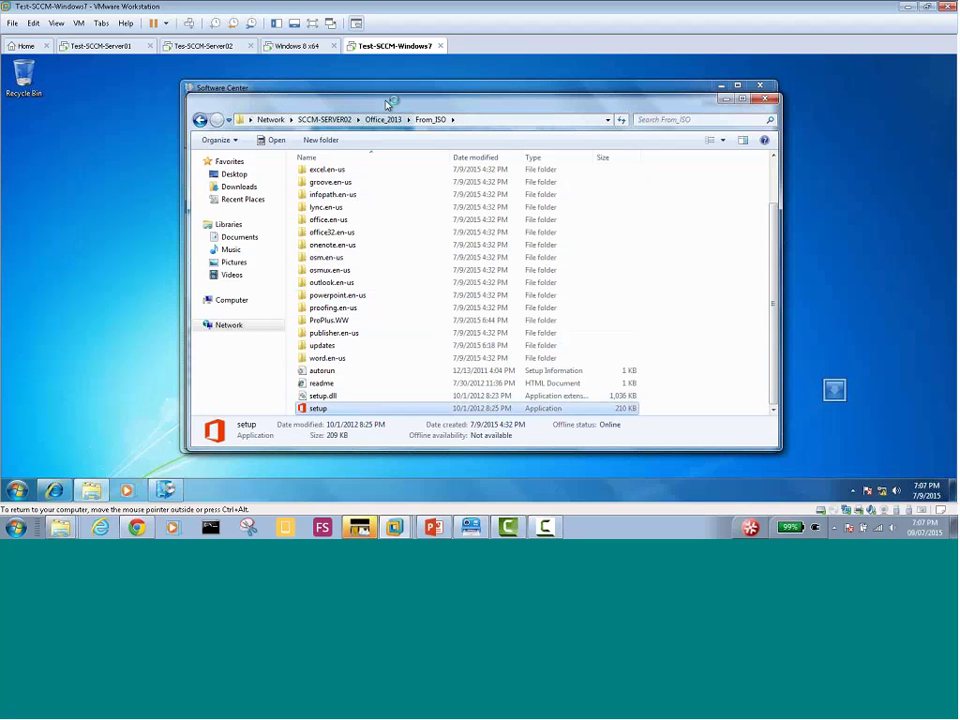
left_click(298, 46)
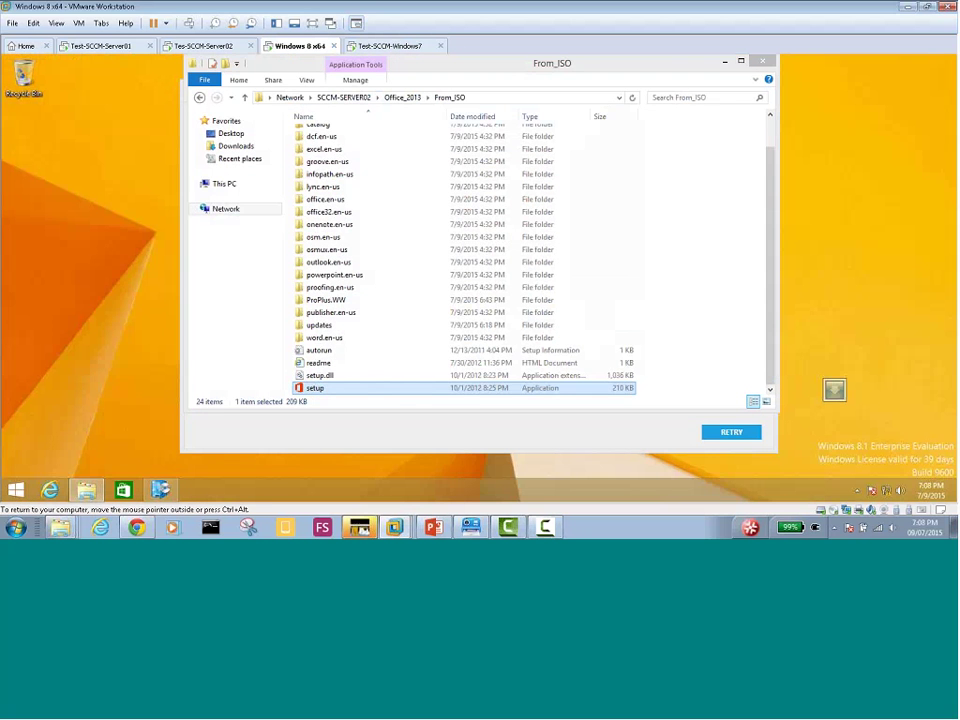
right_click(342, 490)
Open Task Manager on Windows 8 and check Performance, App history and Startup, widening the Name column
left_click(366, 445)
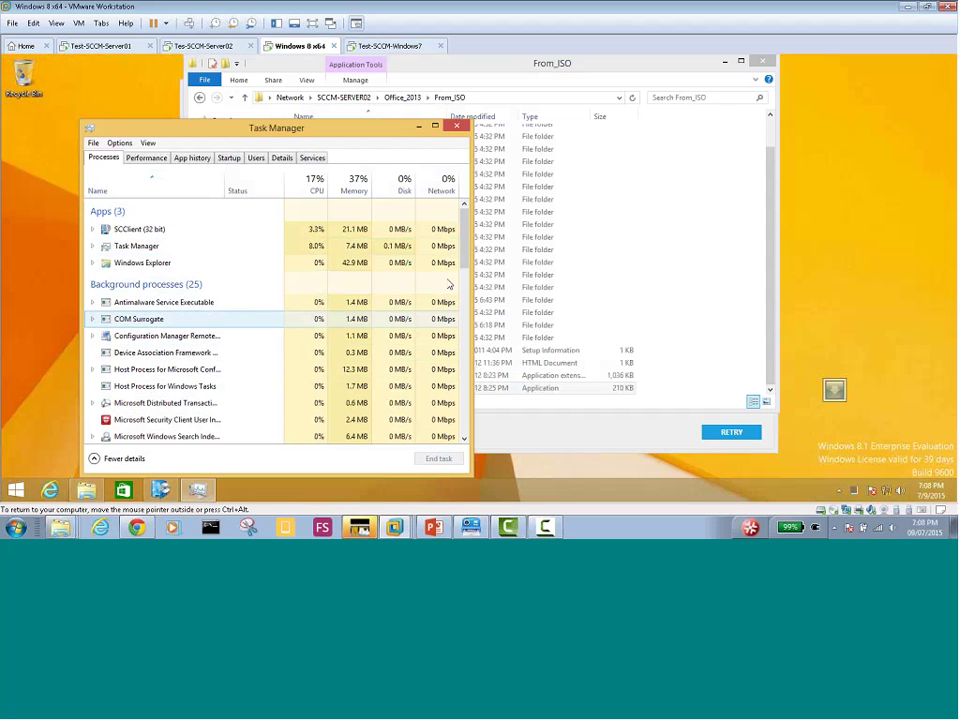
left_click_drag(465, 246, 467, 324)
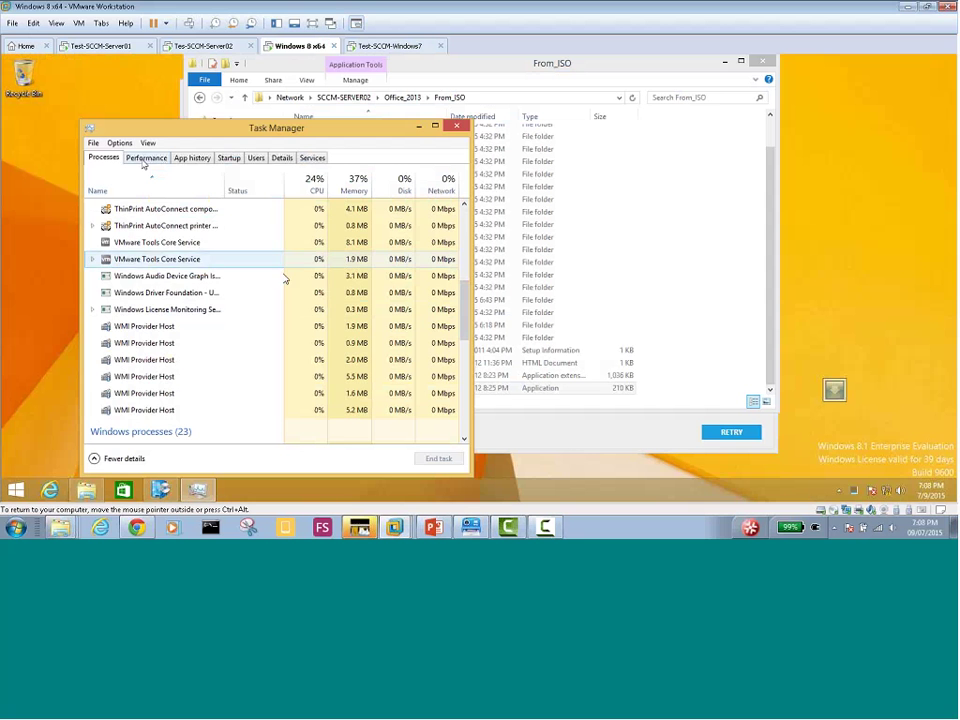
left_click_drag(467, 290, 466, 395)
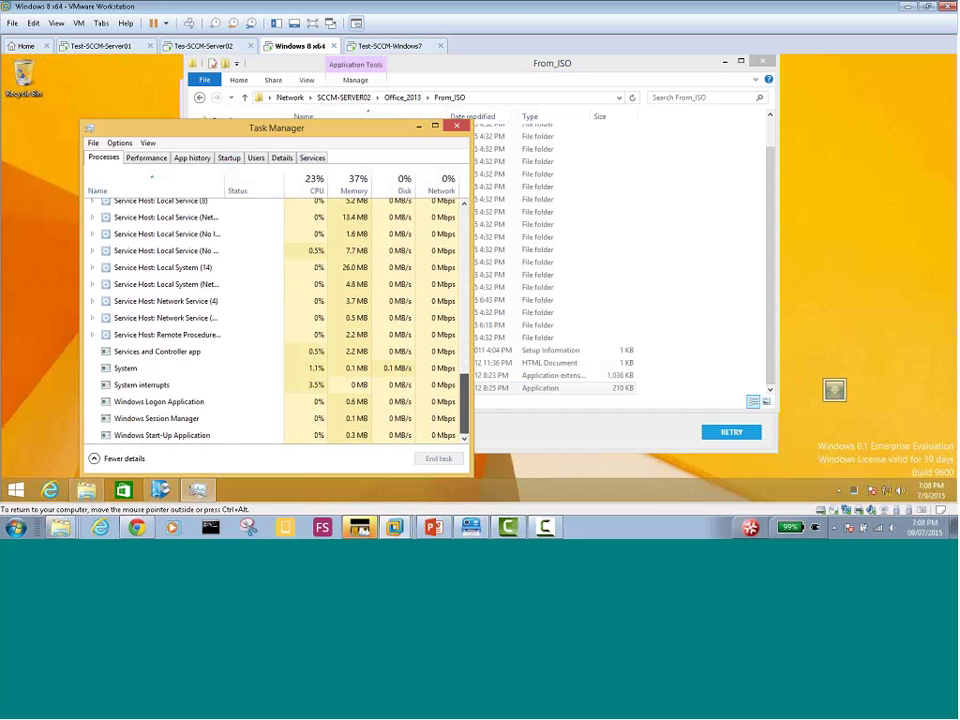
left_click(146, 157)
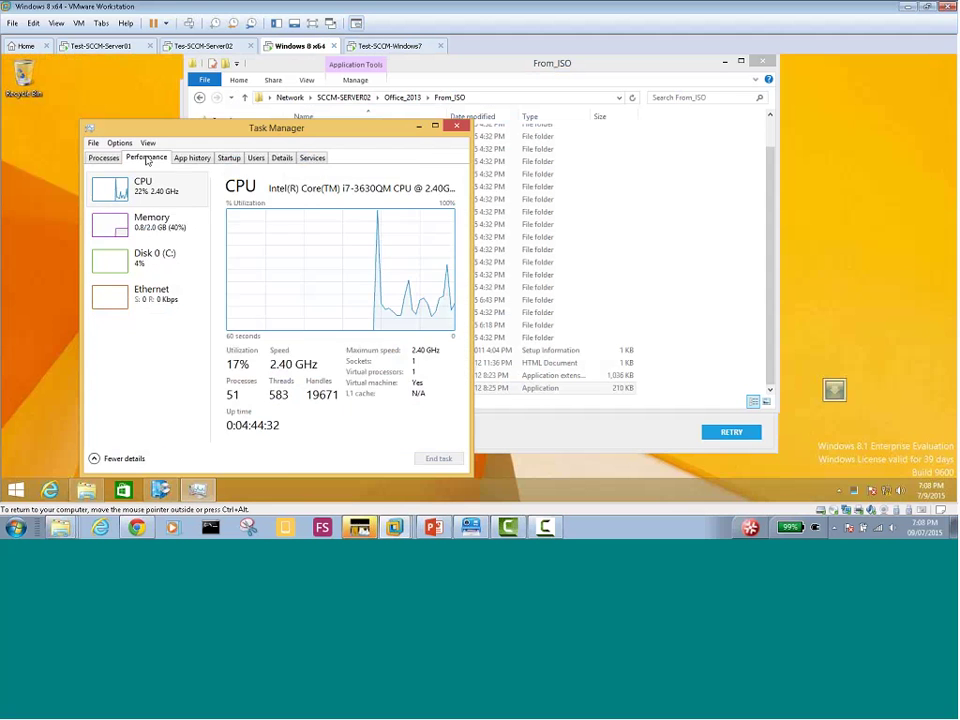
left_click(188, 159)
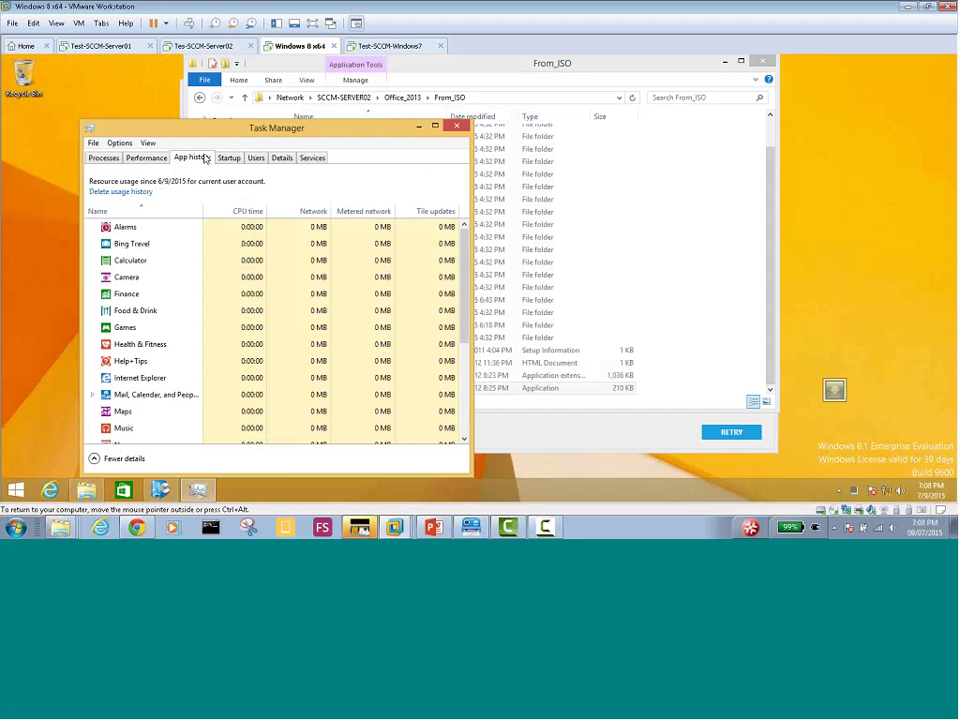
left_click(228, 157)
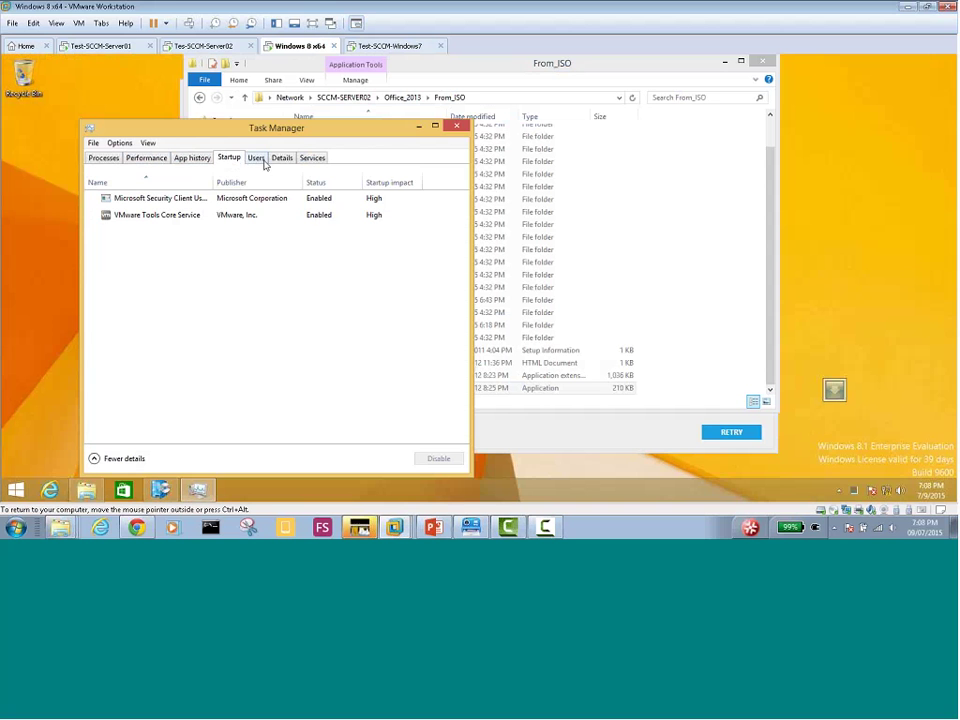
double_click(212, 181)
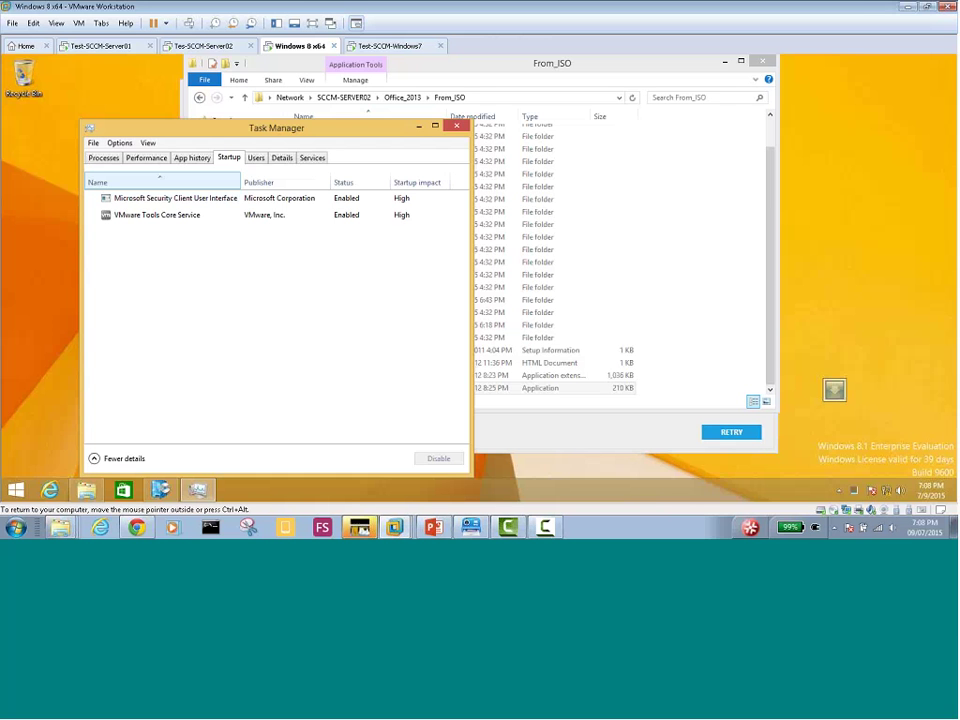
Reach Windows 8's Control Panel, switch it to Small icons, and launch Event Viewer from Administrative Tools
left_click(16, 490)
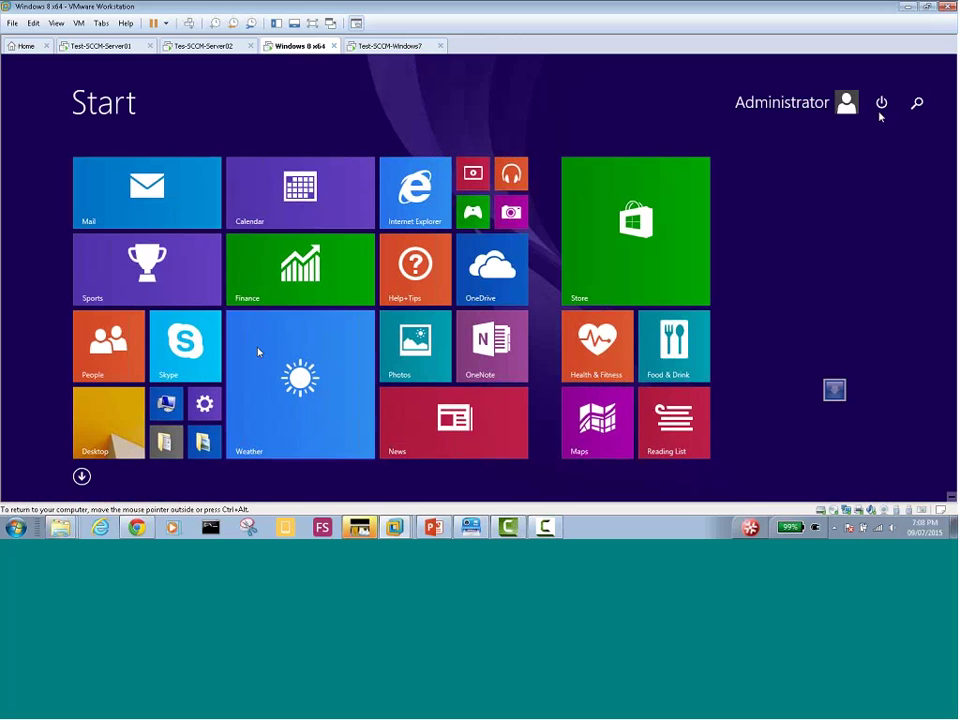
left_click(204, 403)
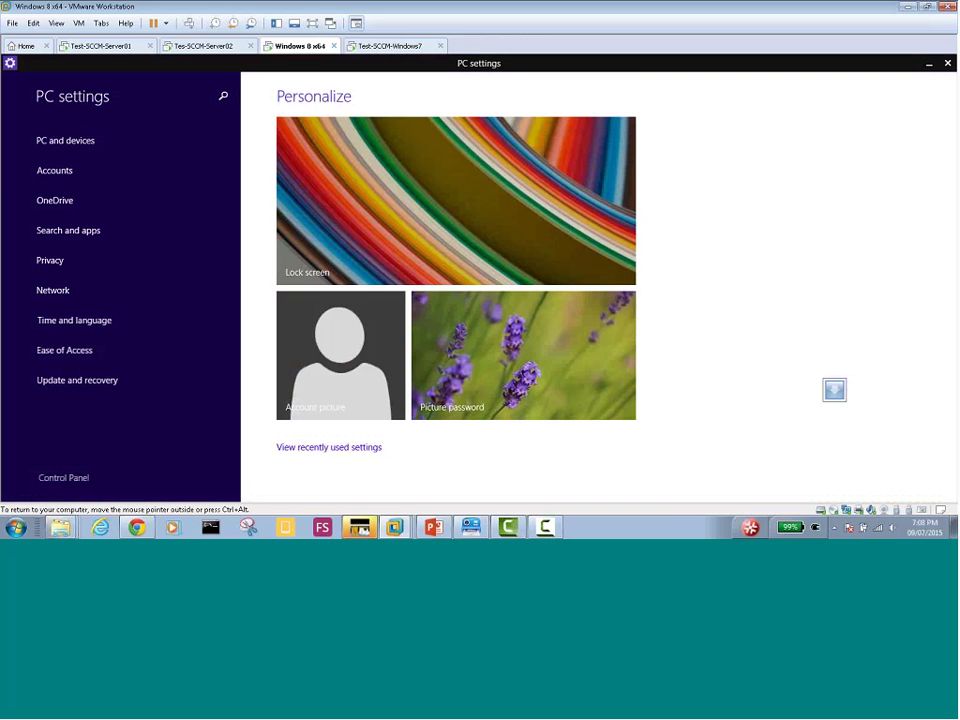
left_click(61, 477)
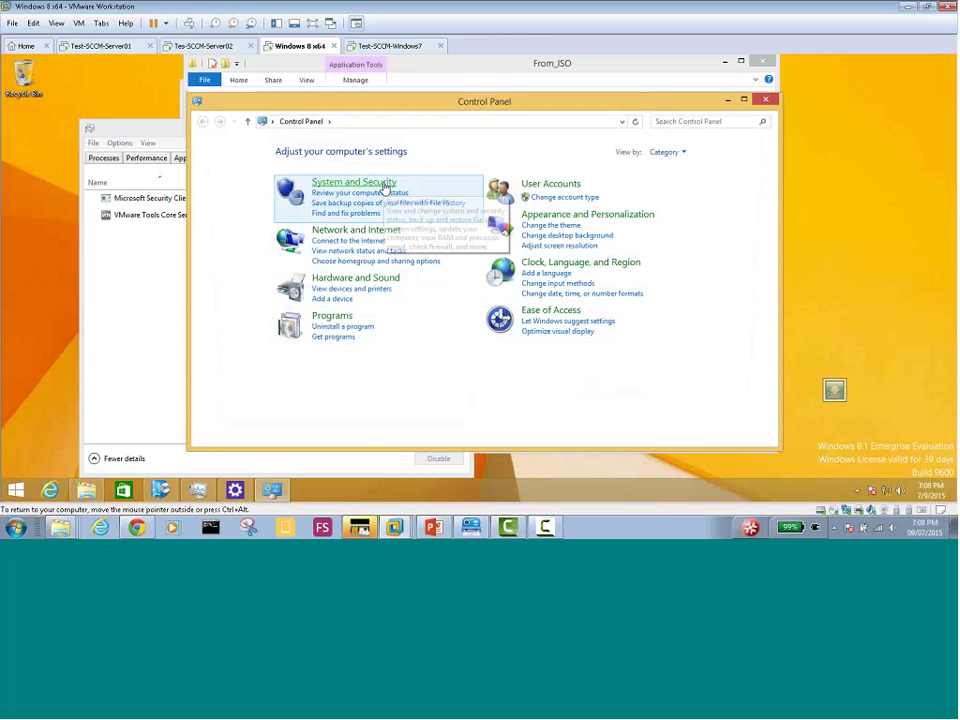
left_click(378, 184)
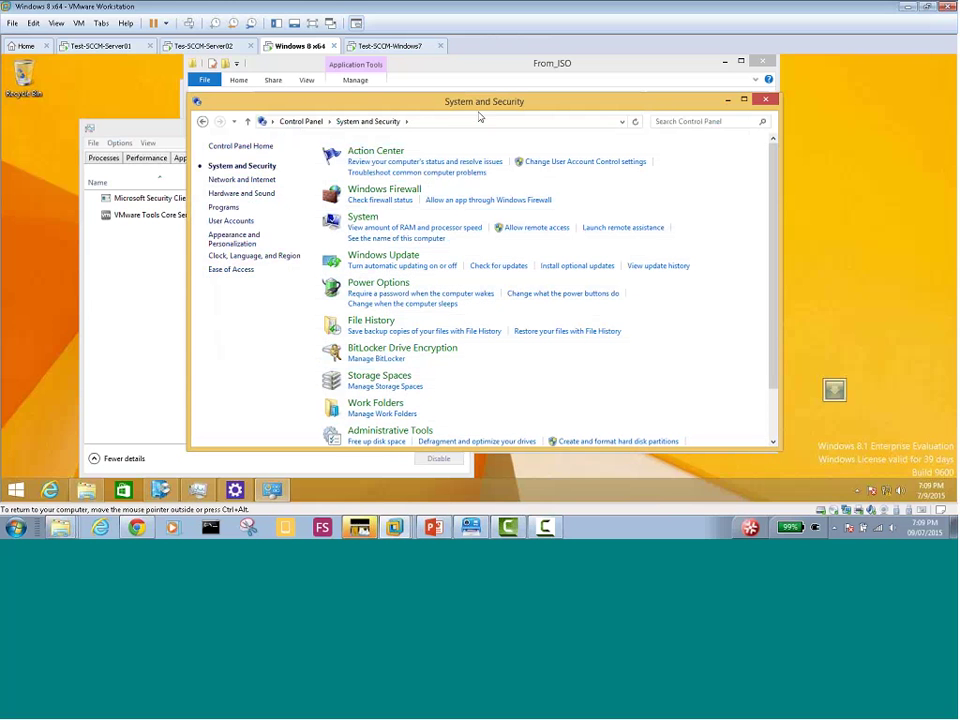
left_click(300, 121)
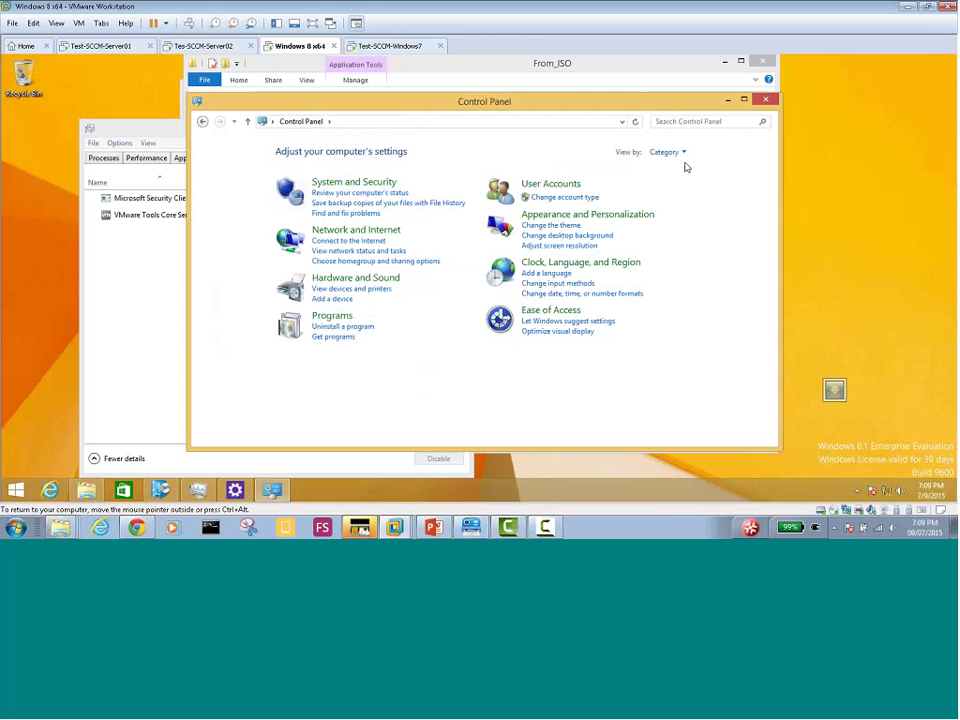
left_click(683, 152)
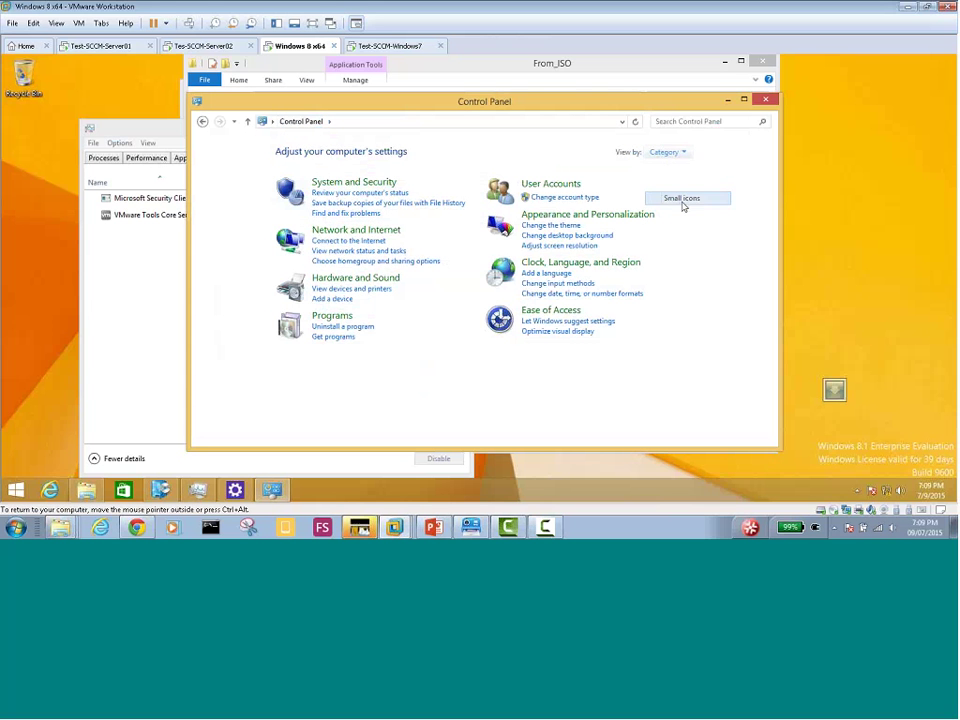
left_click(682, 198)
left_click(389, 193)
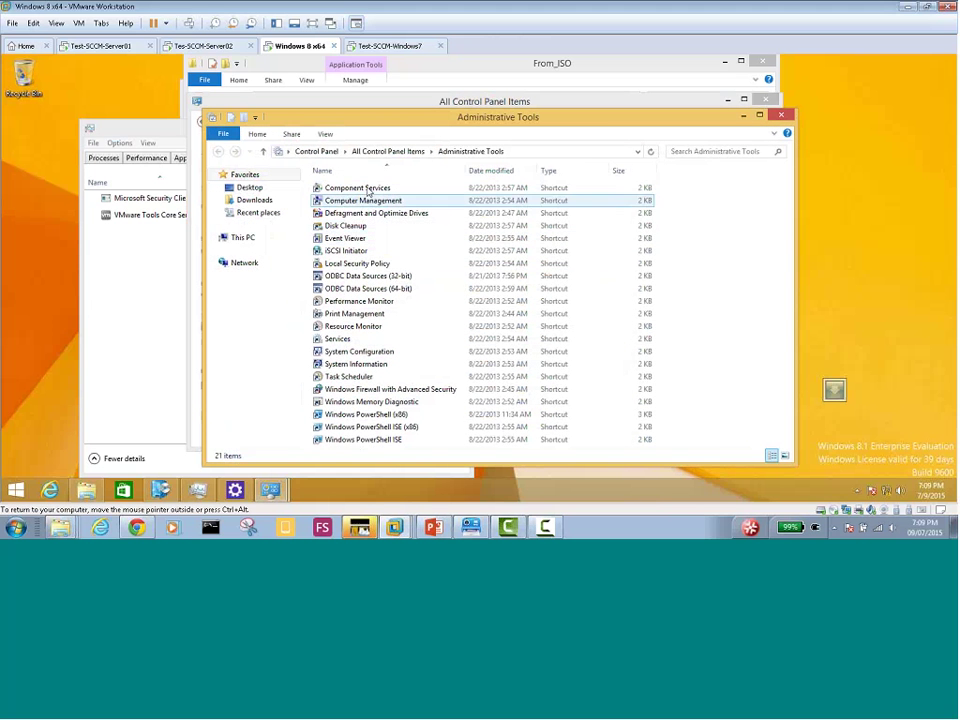
left_click(362, 240)
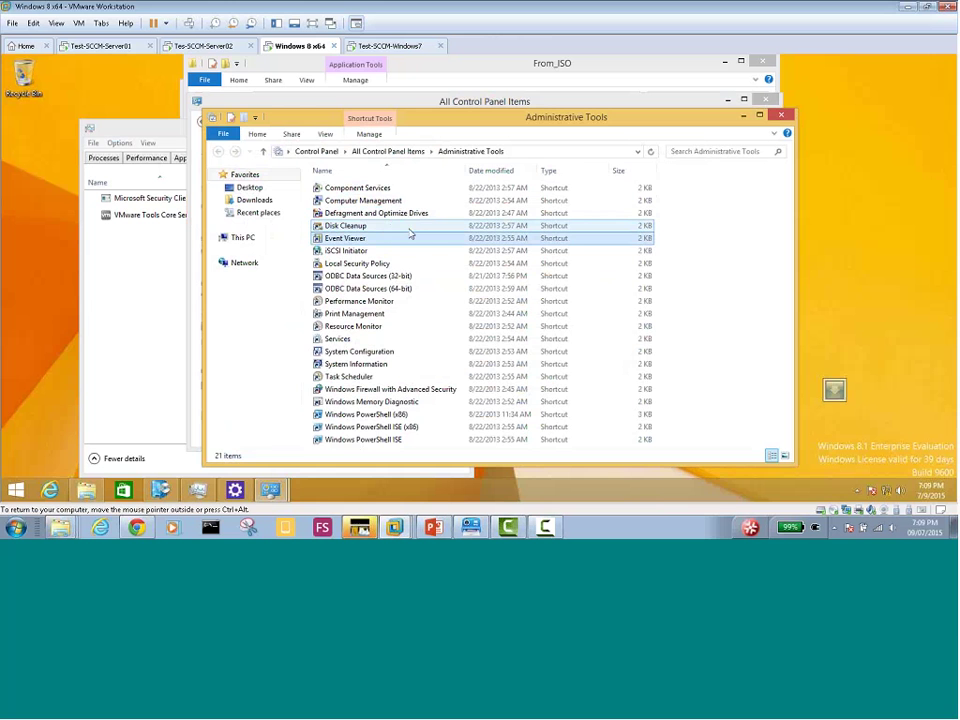
double_click(350, 238)
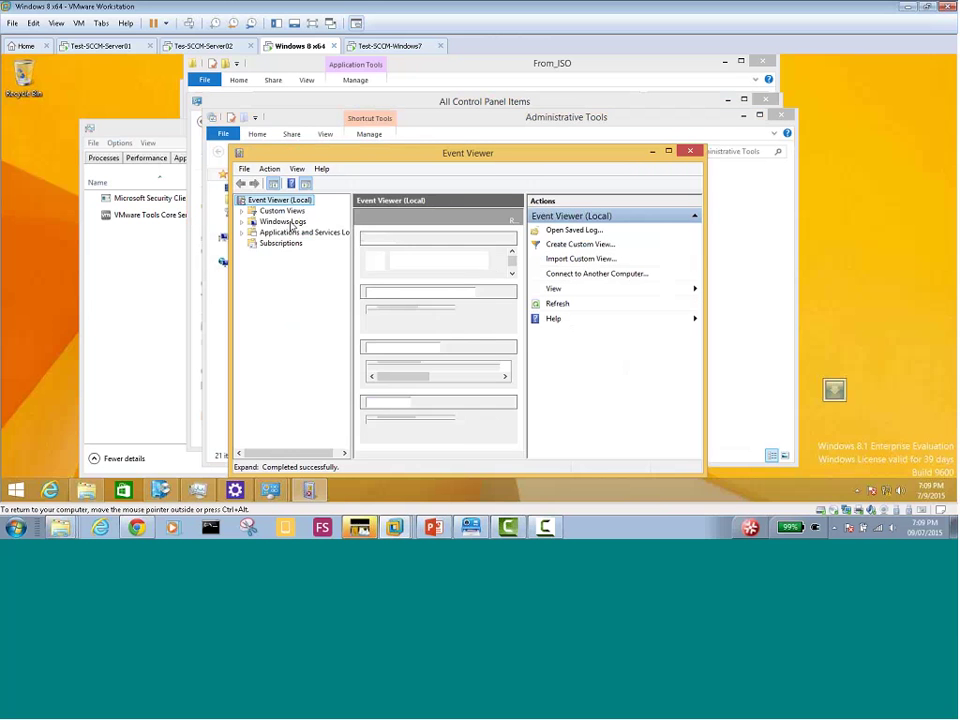
Show the maximized Application log on Windows 8 and select the HHCTRL 1903 event
double_click(281, 222)
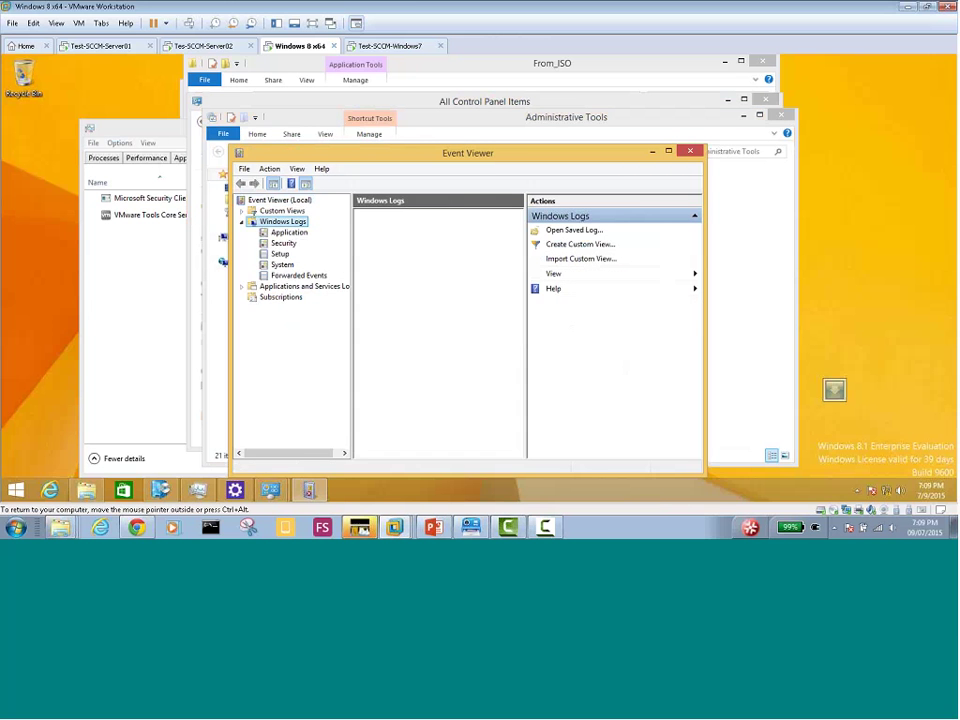
left_click(289, 232)
double_click(277, 155)
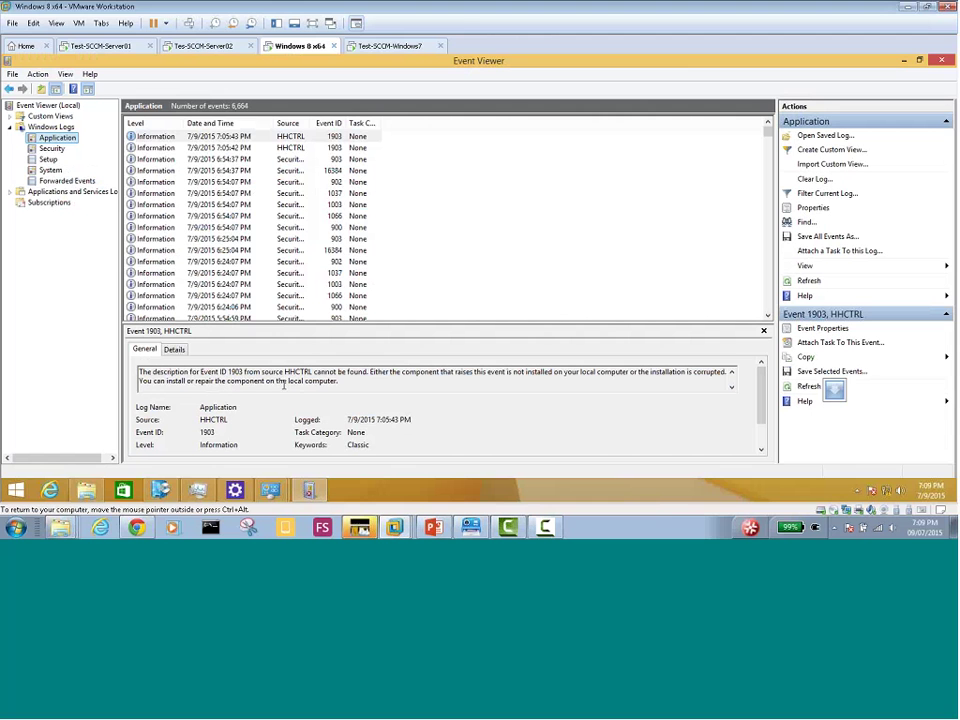
double_click(311, 121)
left_click(199, 137)
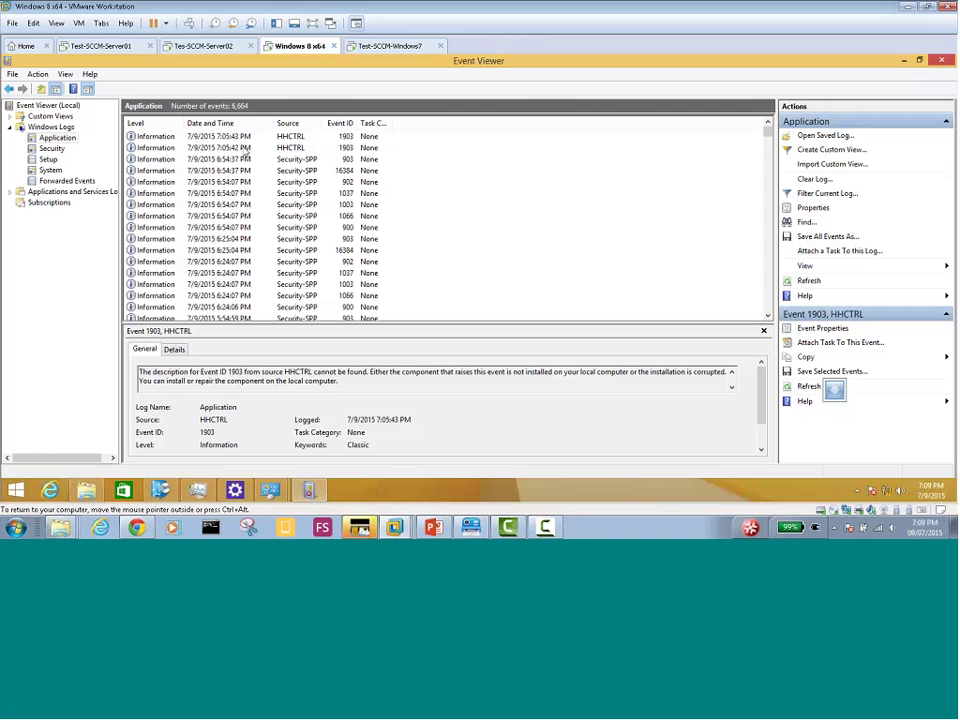
left_click(243, 149)
left_click(240, 160)
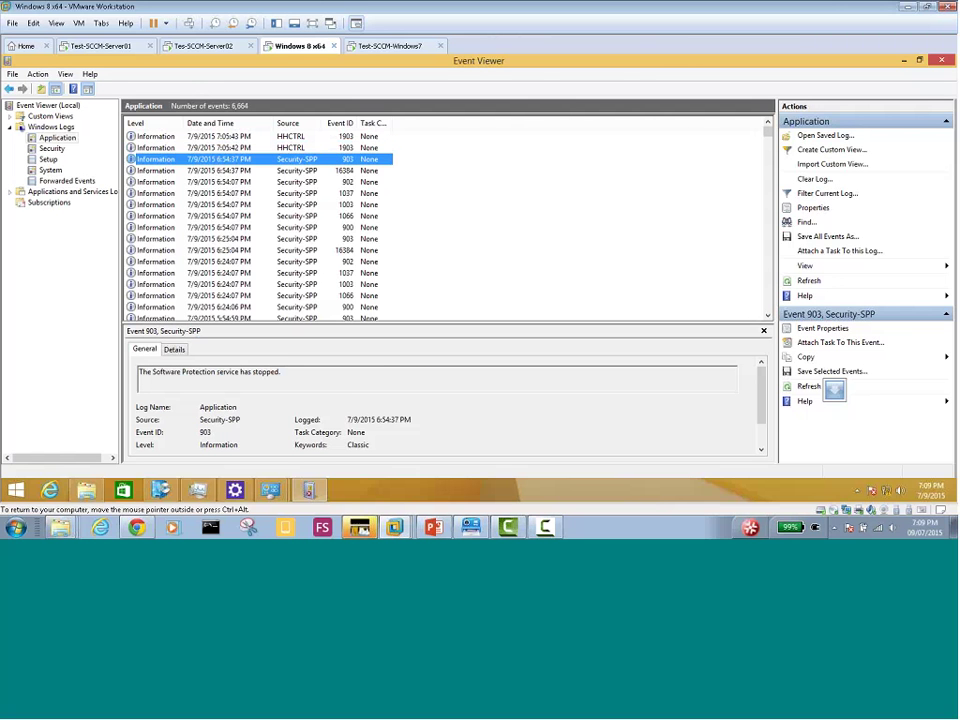
key("Up")
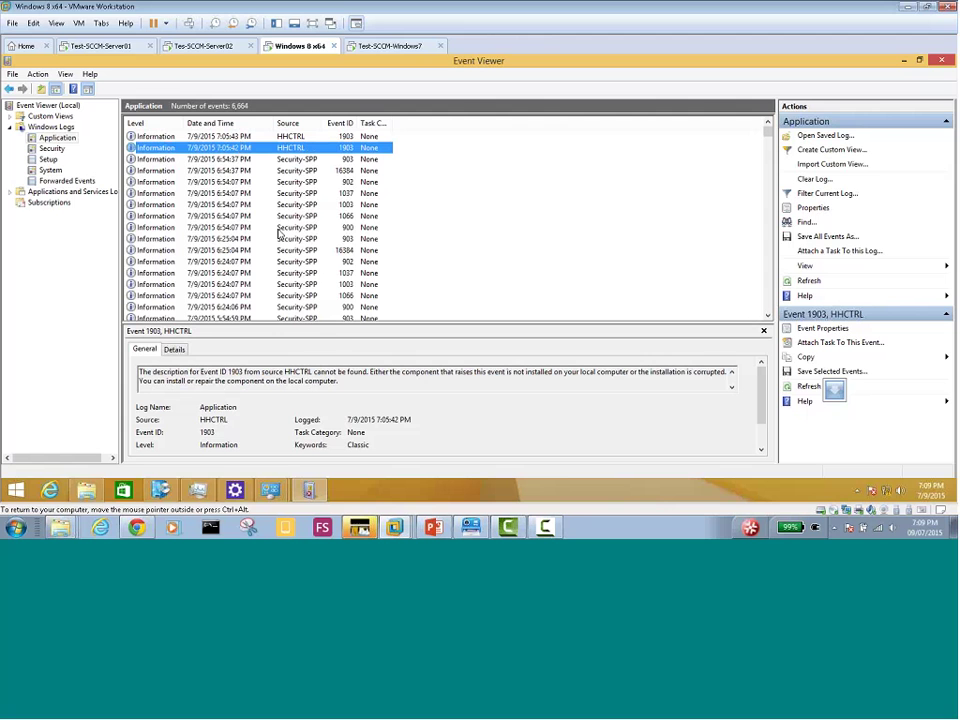
Read through the 1903 description, highlight the corrupted-installation sentence, then move to Windows 7
left_click(732, 388)
left_click(732, 388)
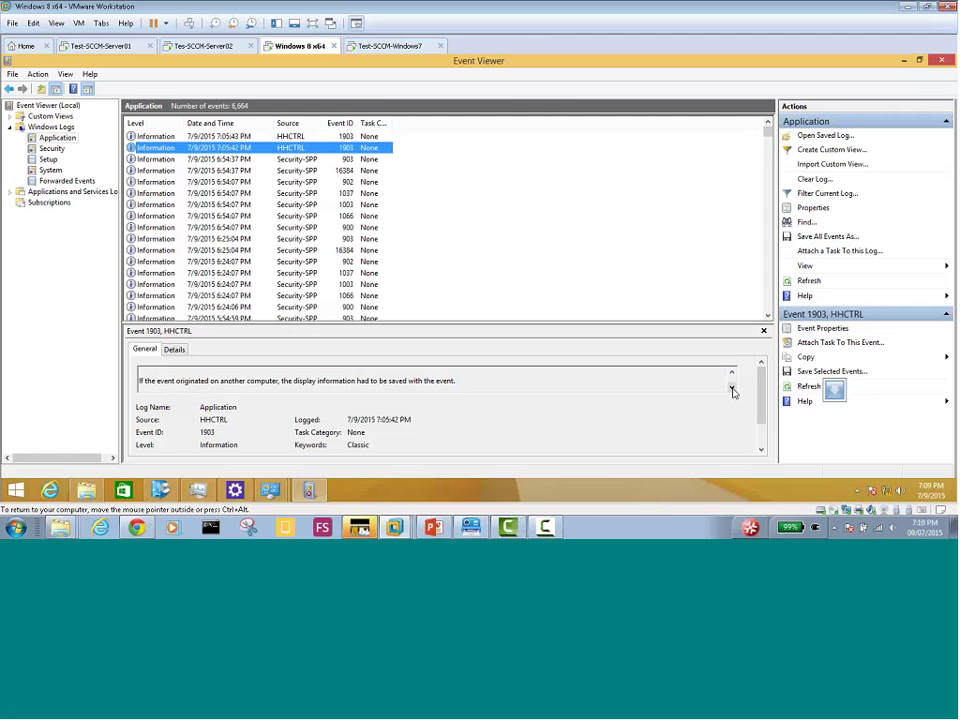
left_click(732, 388)
left_click(732, 388)
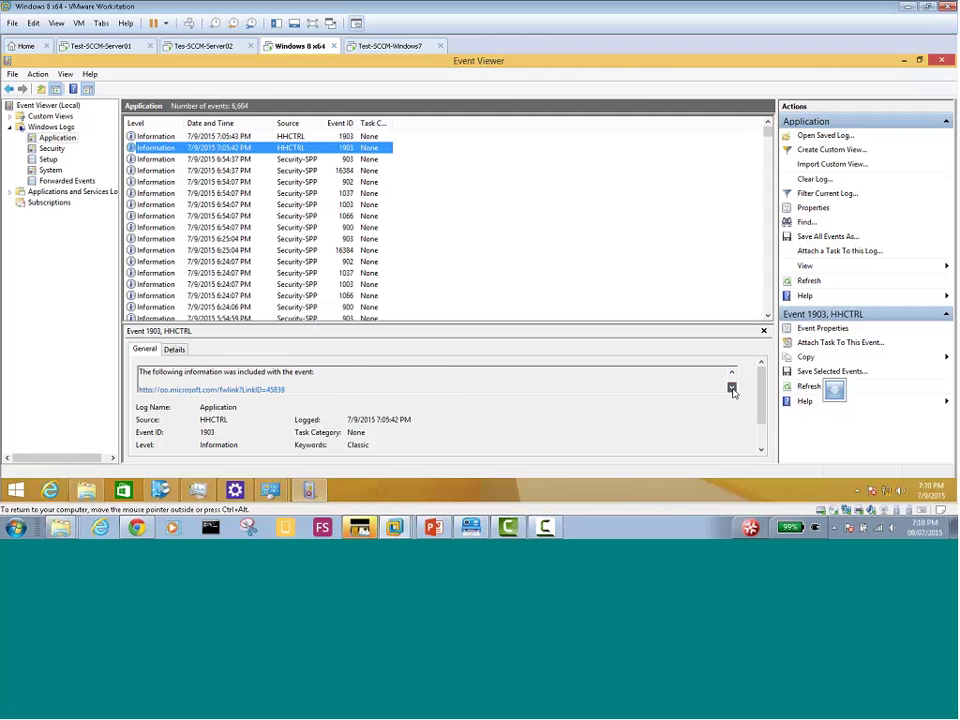
left_click(732, 388)
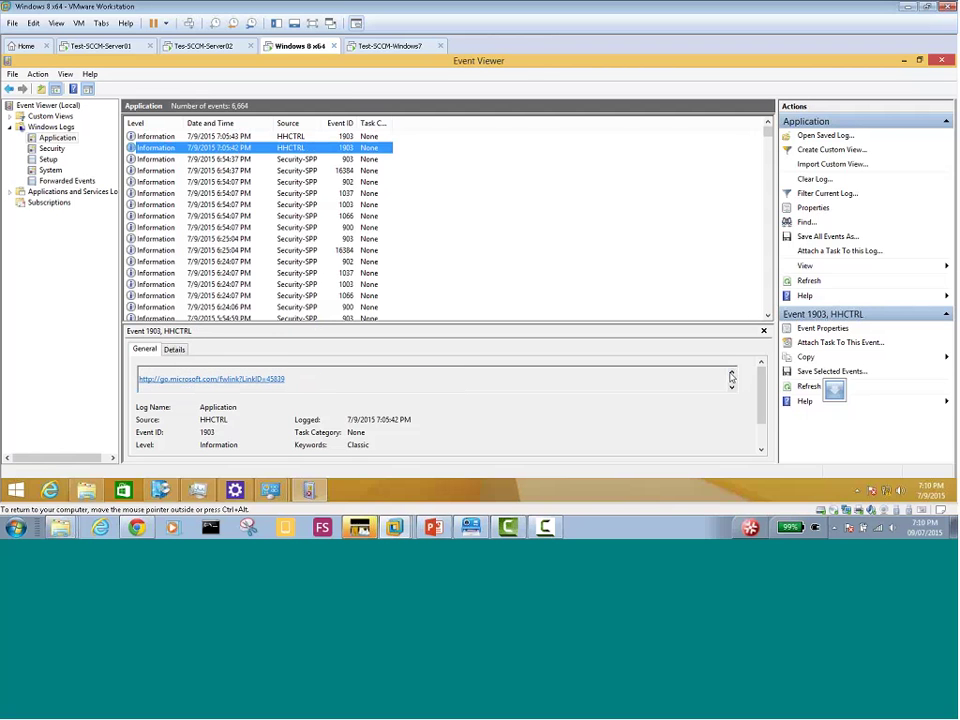
left_click(732, 373)
left_click(732, 373)
left_click(732, 373)
left_click(732, 373)
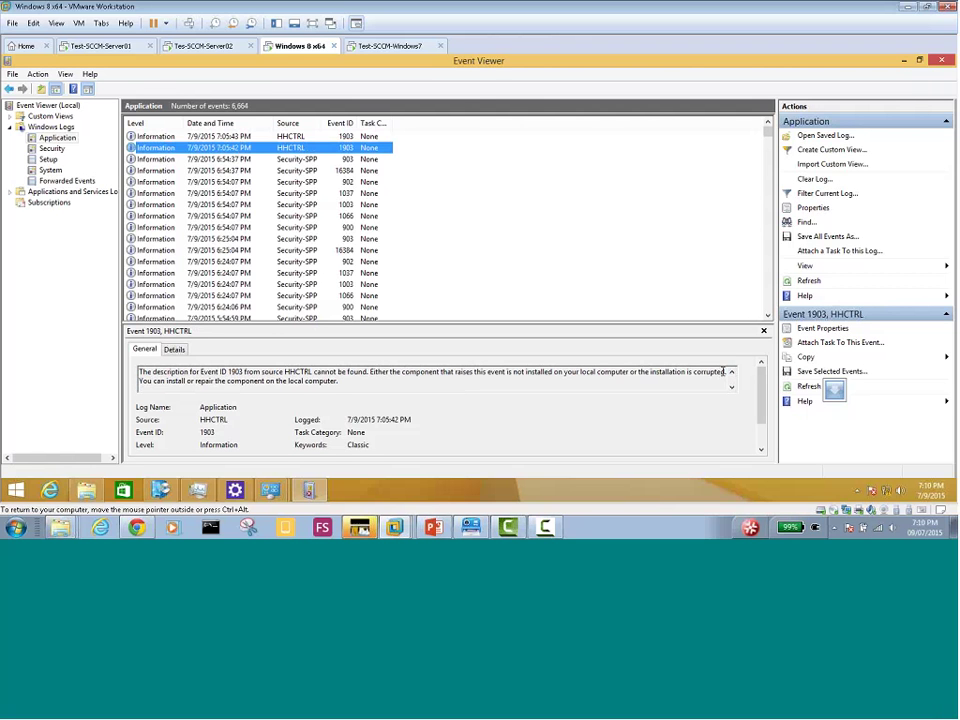
left_click_drag(725, 371, 386, 376)
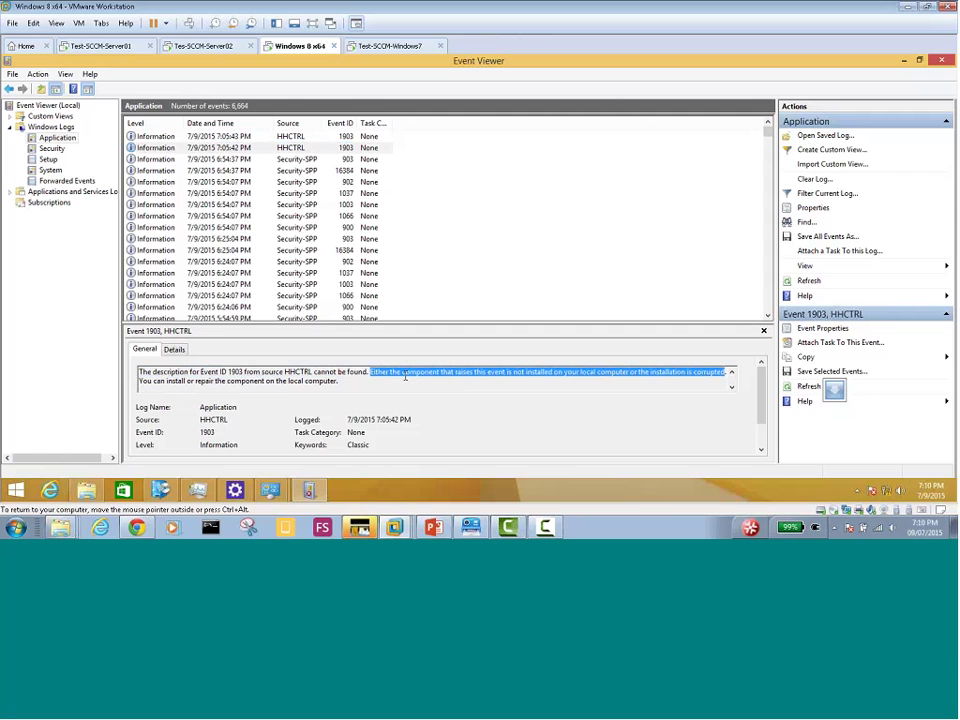
left_click(385, 46)
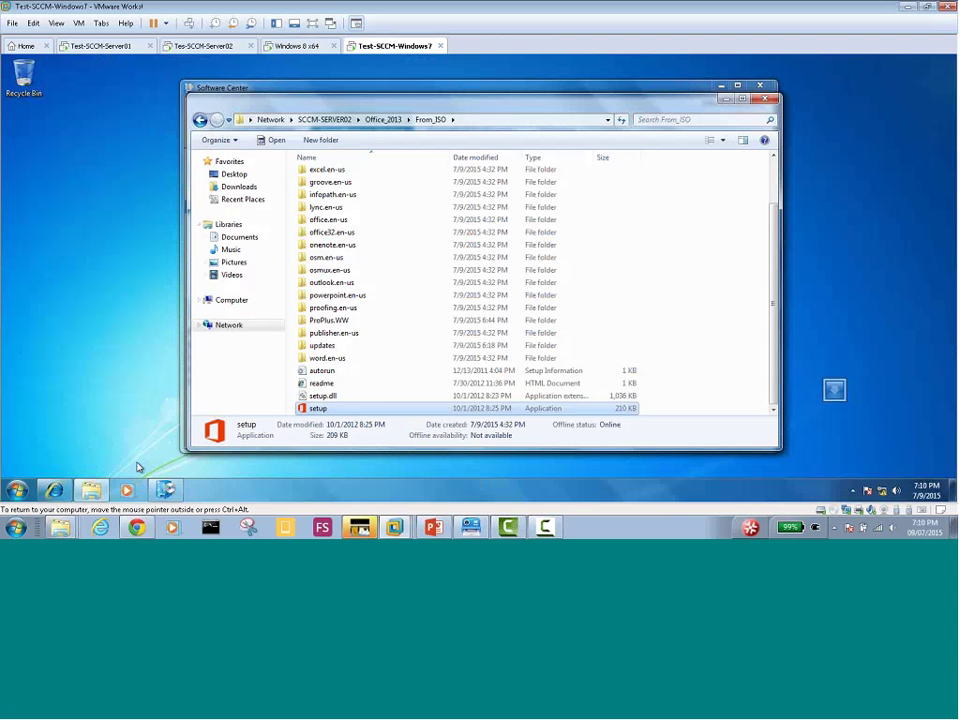
Show Windows 7's All Programs list, refresh Windows 8's Application log with F5, and reselect HHCTRL
left_click(18, 492)
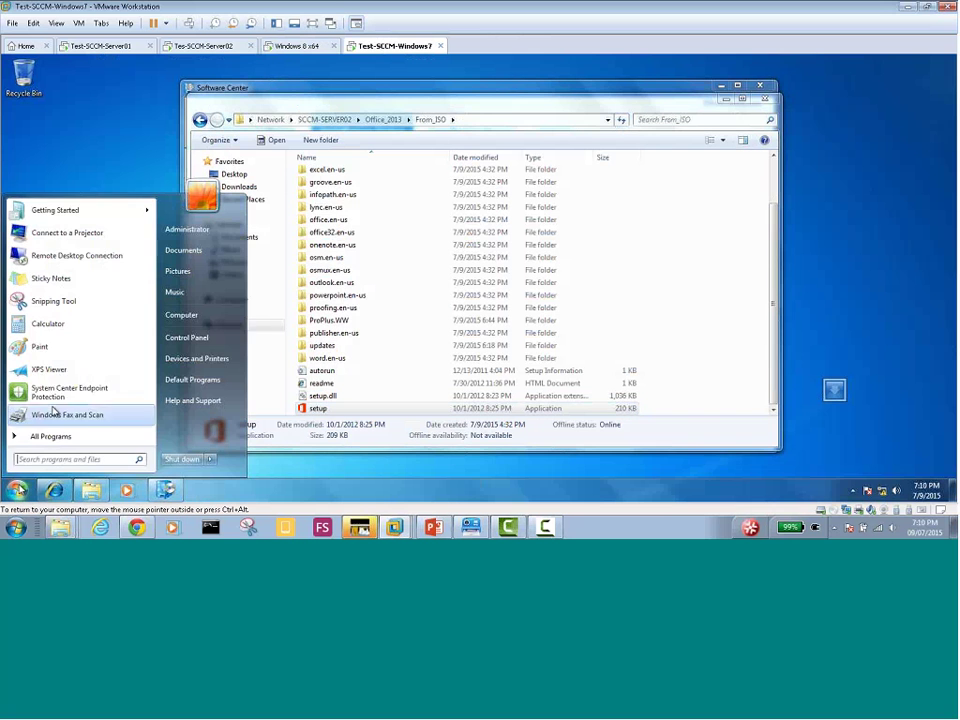
left_click(106, 438)
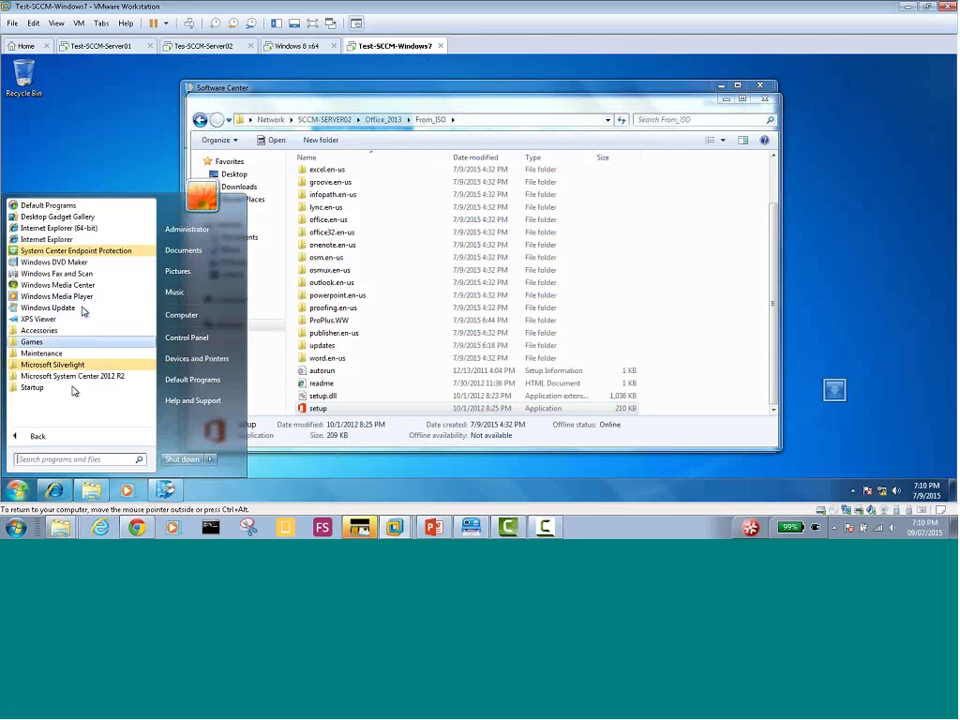
left_click(297, 46)
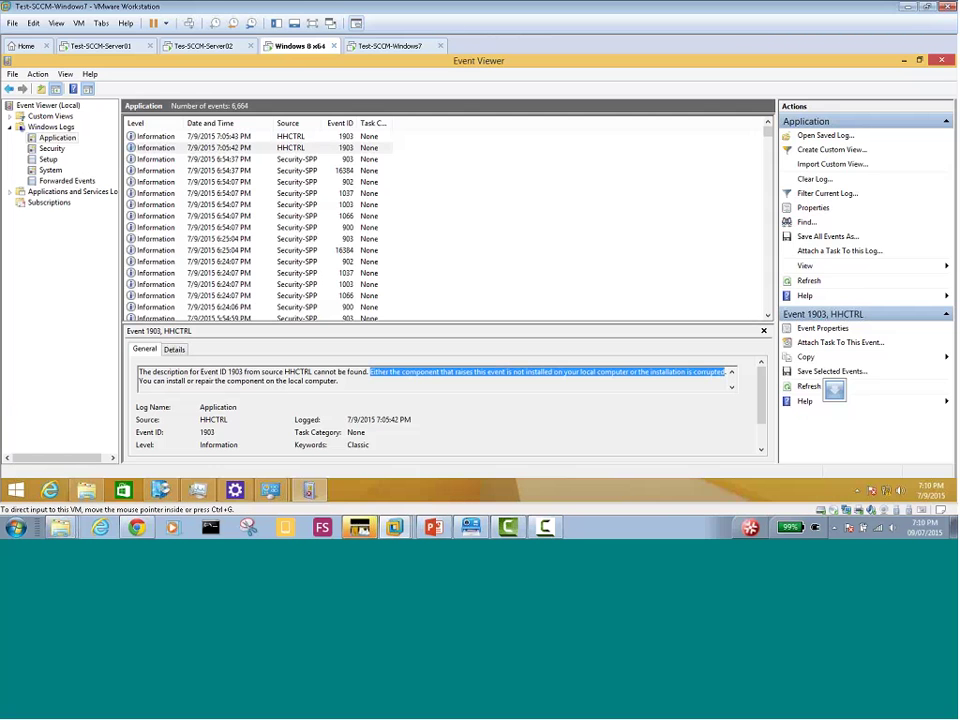
left_click(58, 141)
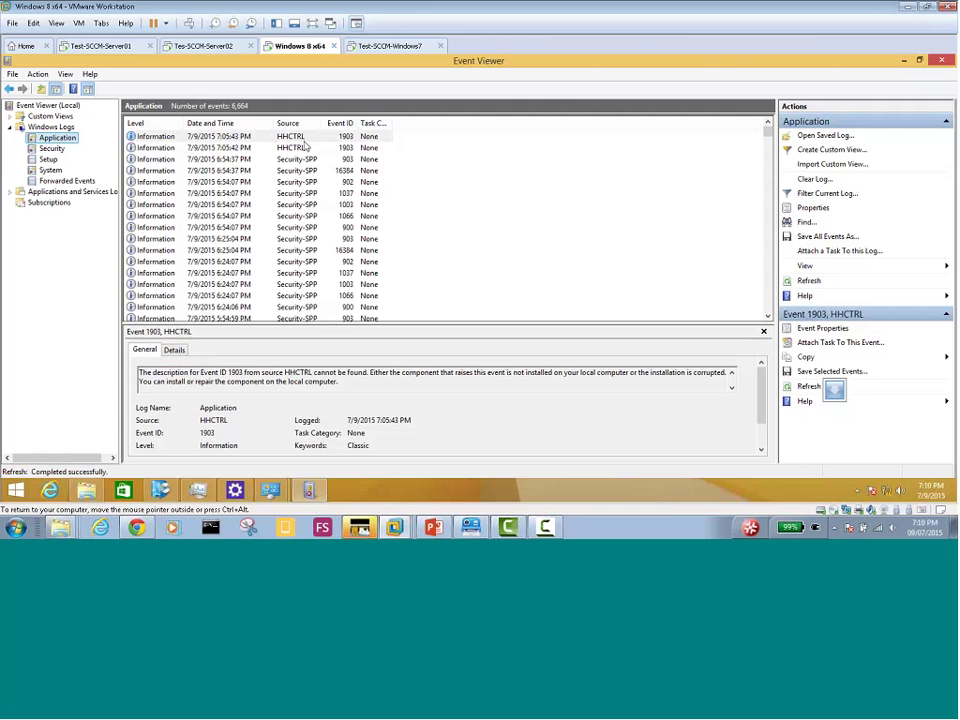
key("F5")
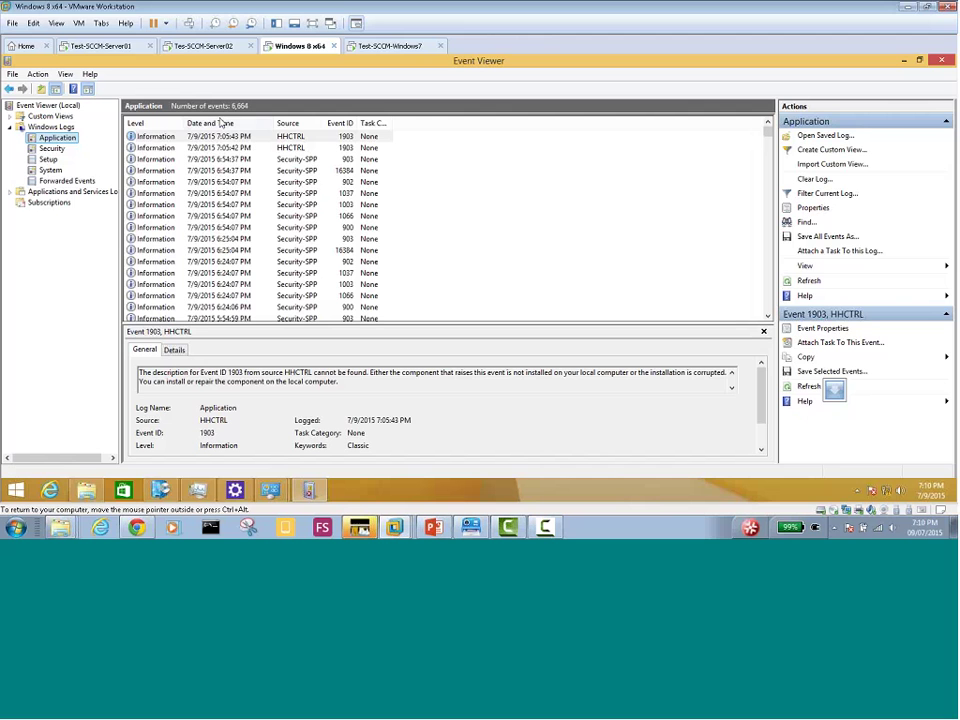
left_click(298, 148)
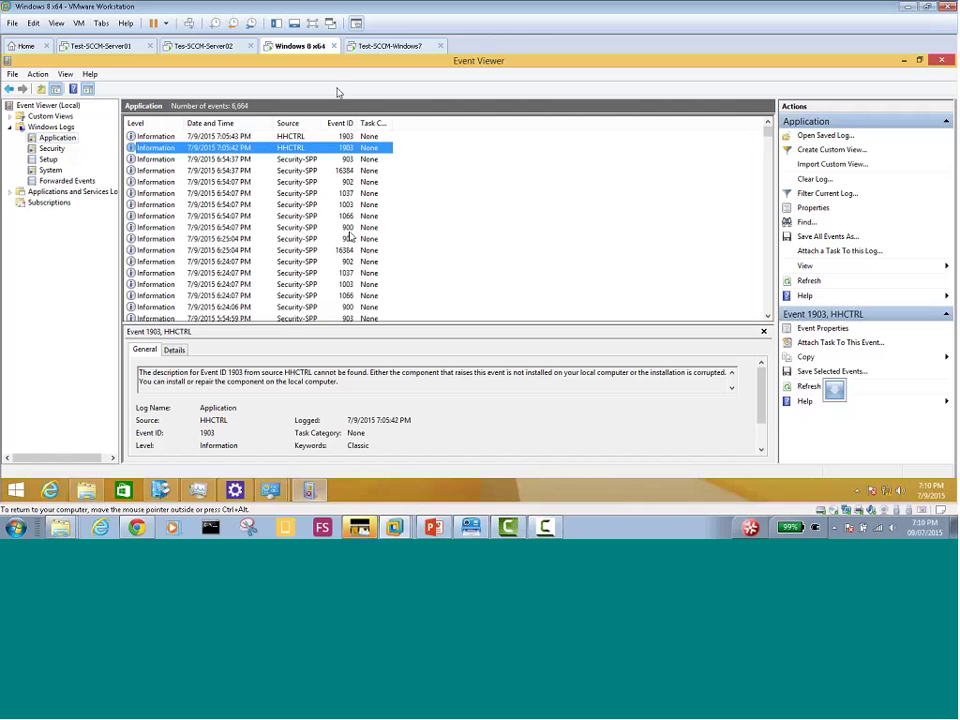
left_click(375, 47)
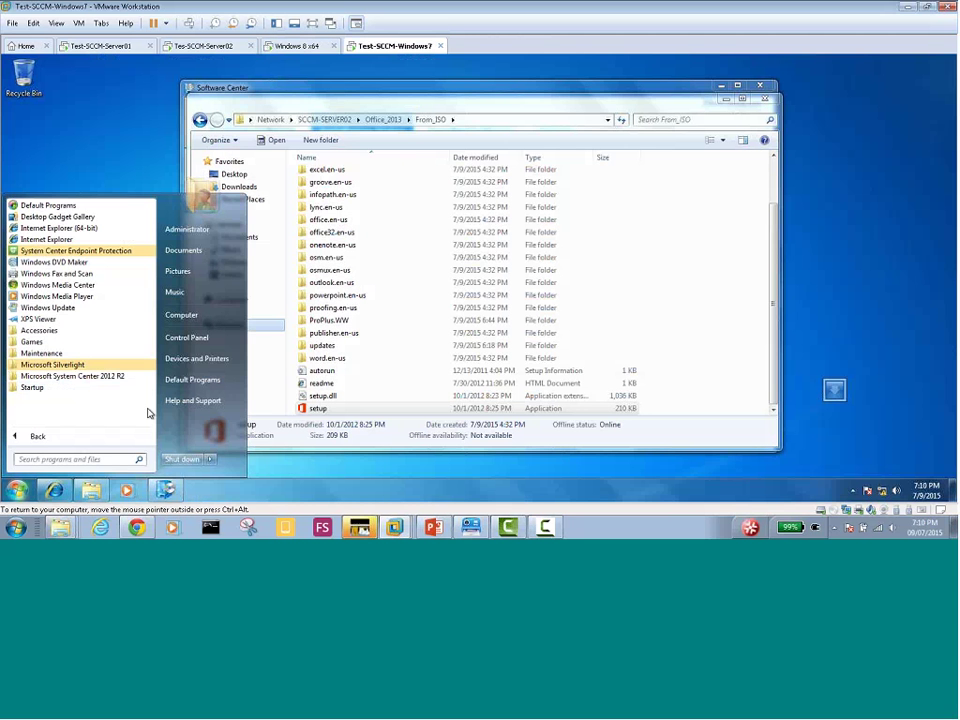
Launch Event Viewer from Windows 7's Administrative Tools and show the Application log maximized
left_click(194, 336)
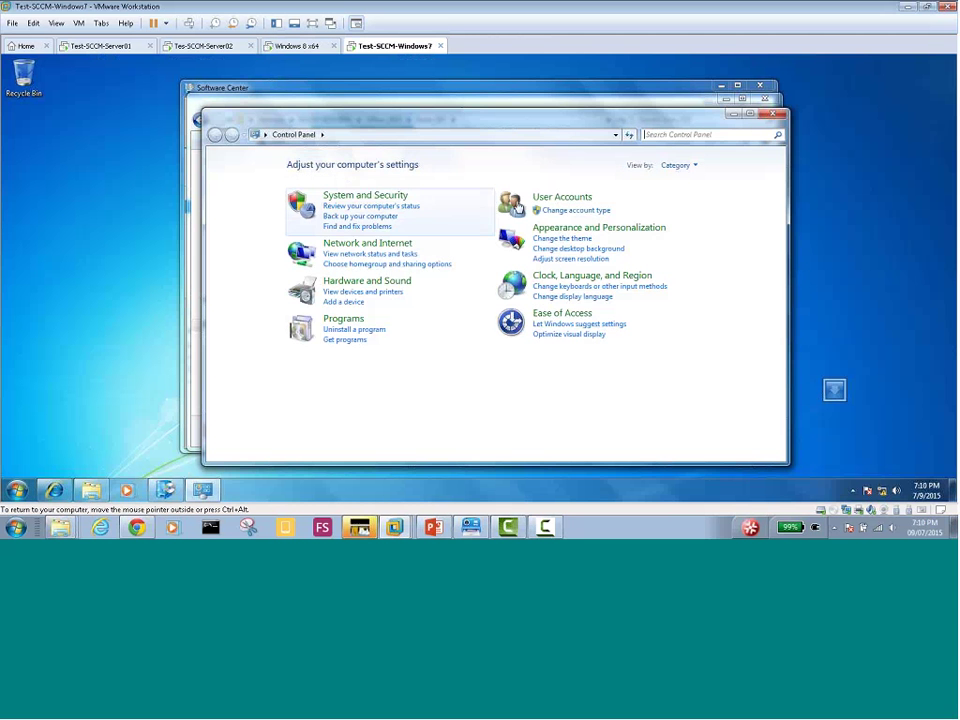
left_click(393, 198)
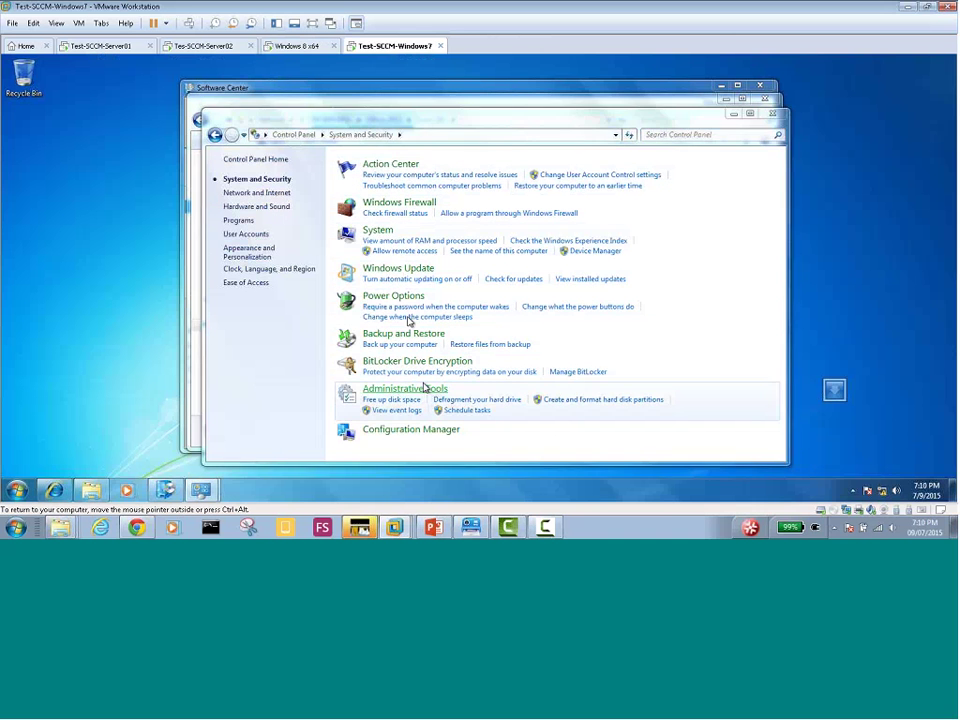
left_click(424, 390)
double_click(345, 229)
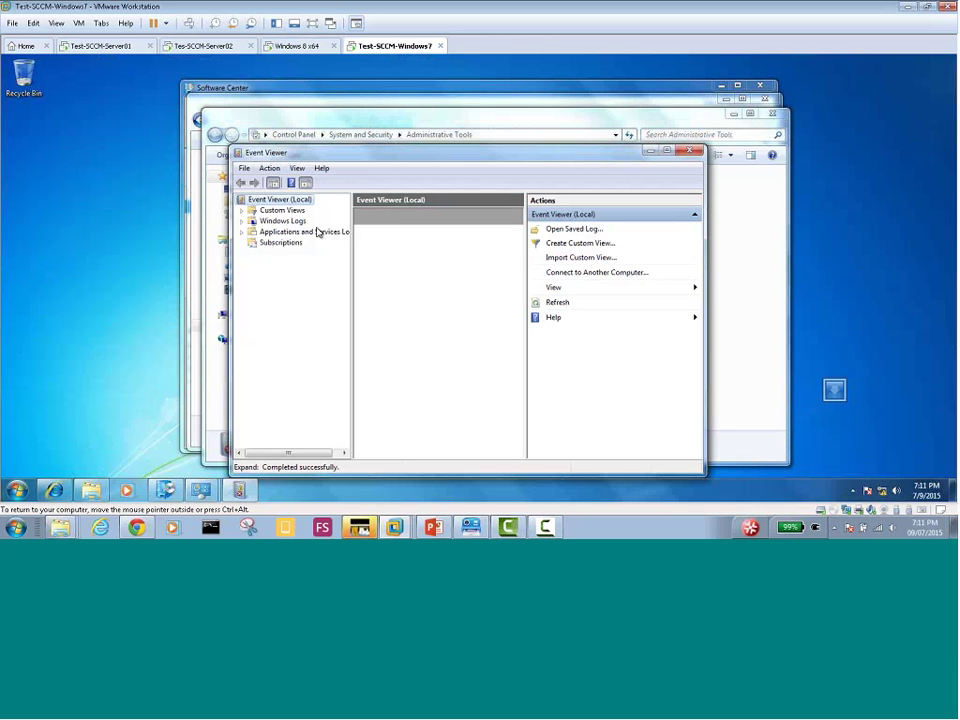
double_click(282, 221)
left_click(296, 233)
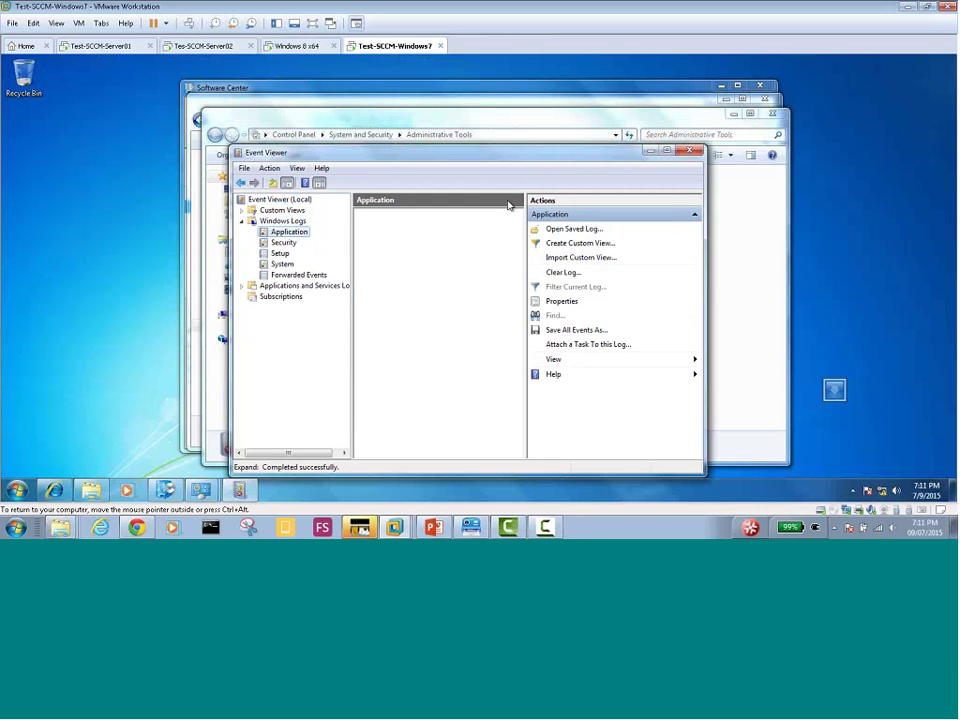
double_click(527, 157)
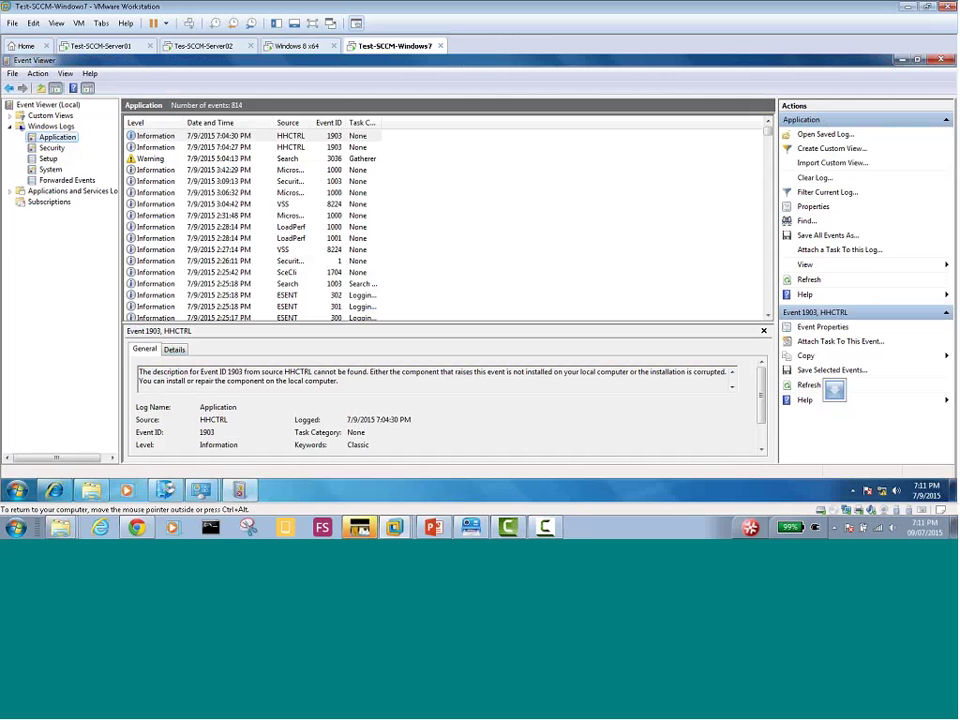
Read the HHCTRL 1903 and Search 3036 events, then close Windows 7's Event Viewer
left_click(203, 148)
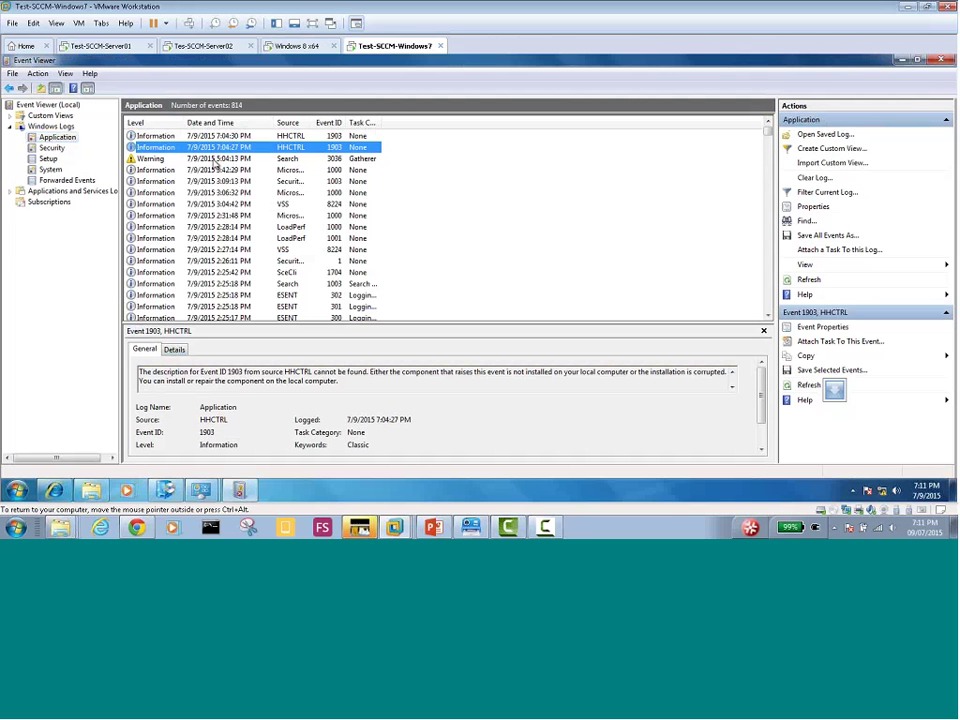
left_click(214, 160)
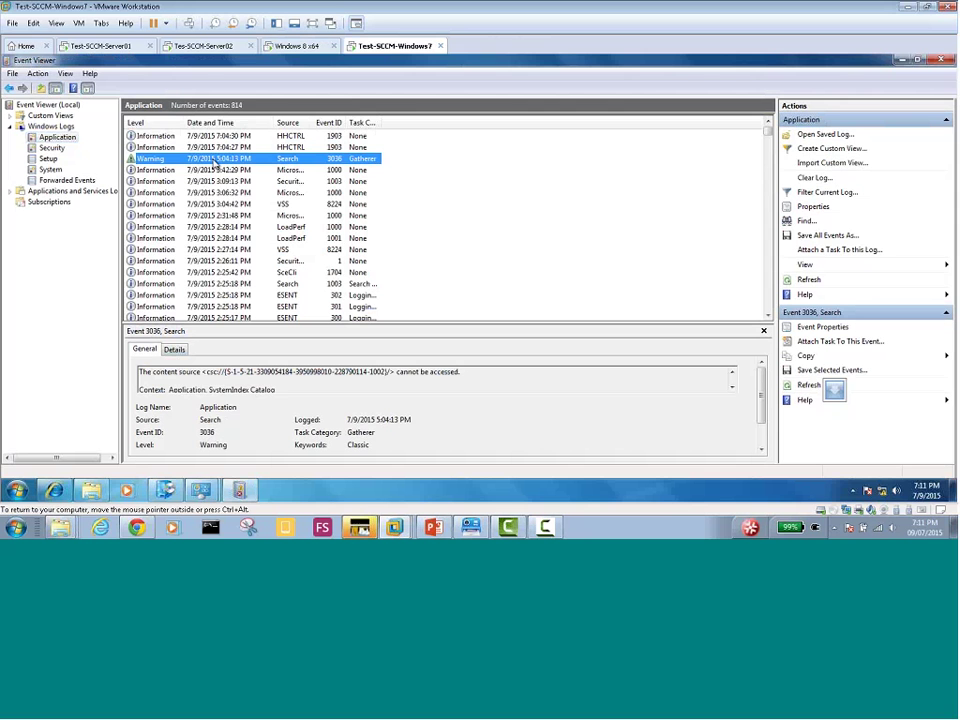
left_click(214, 136)
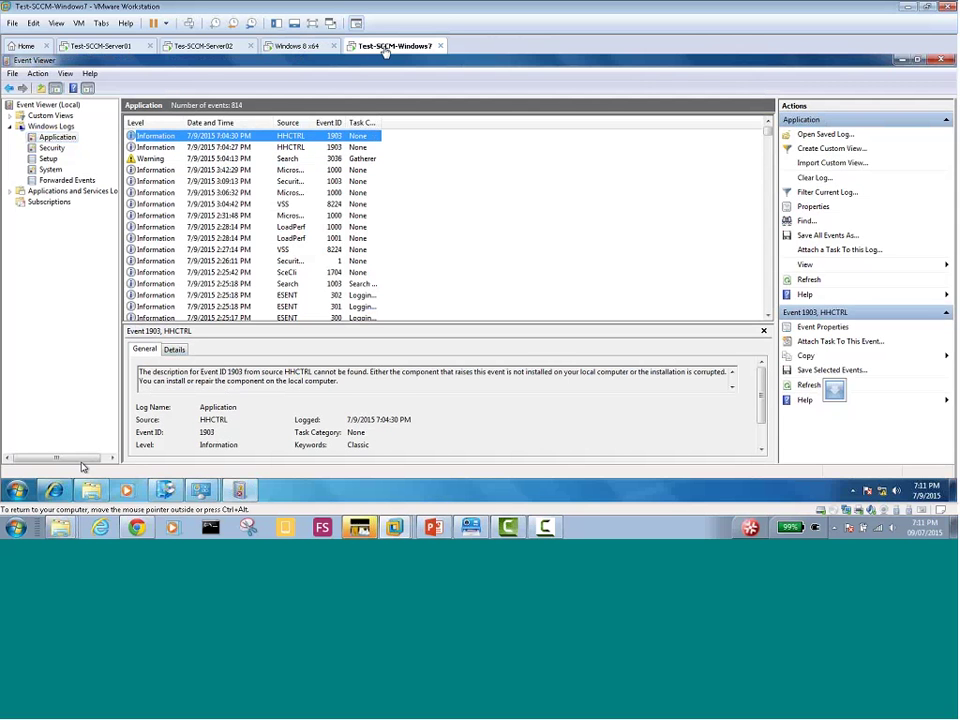
left_click(17, 489)
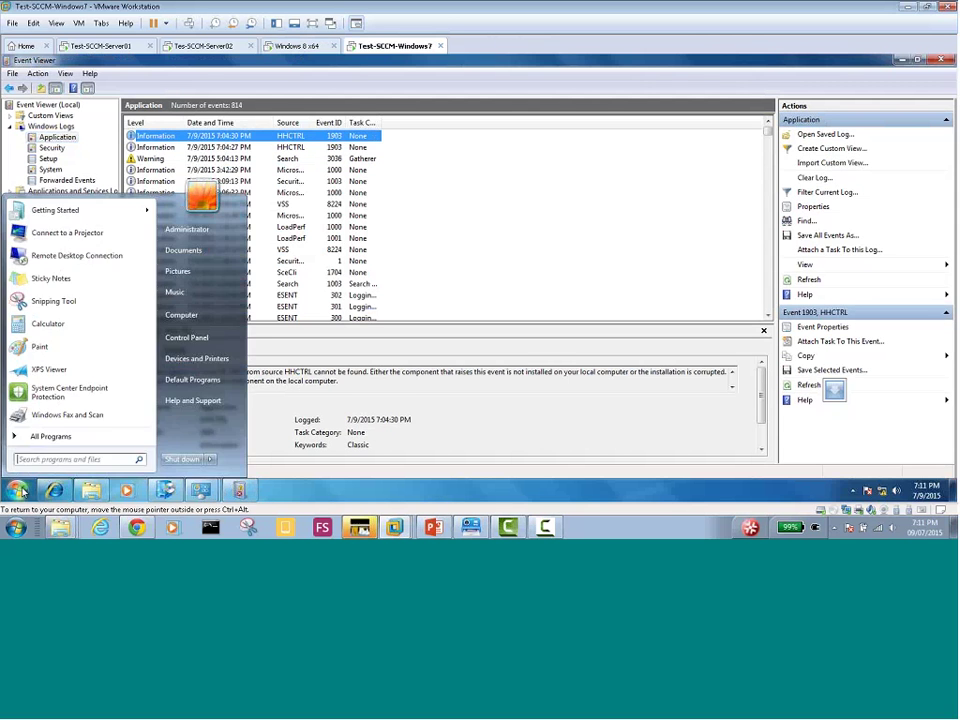
left_click(50, 434)
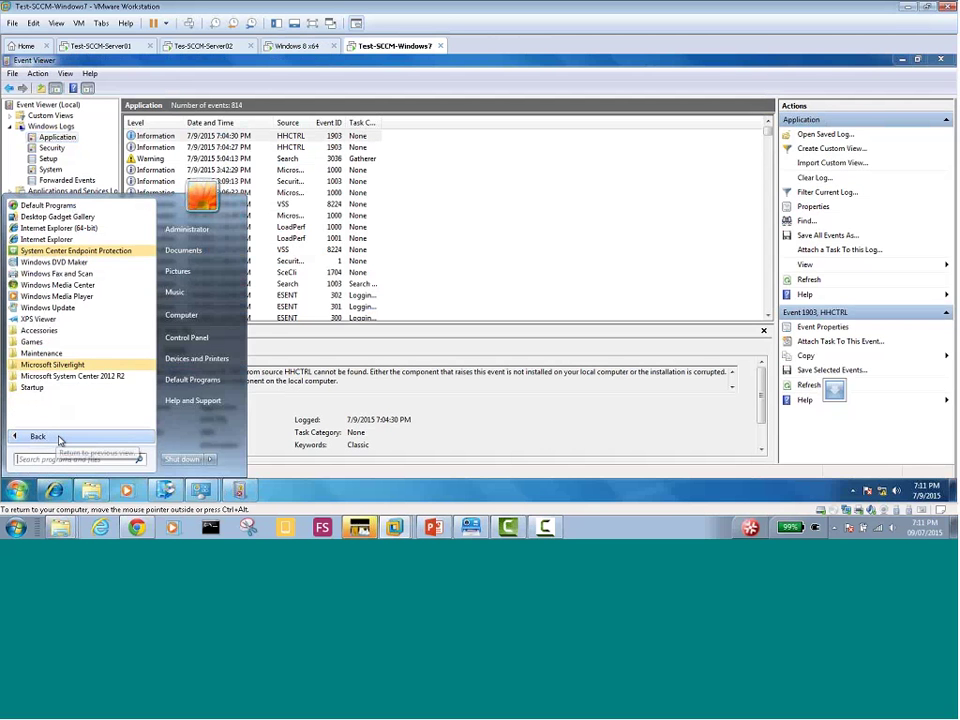
left_click(497, 435)
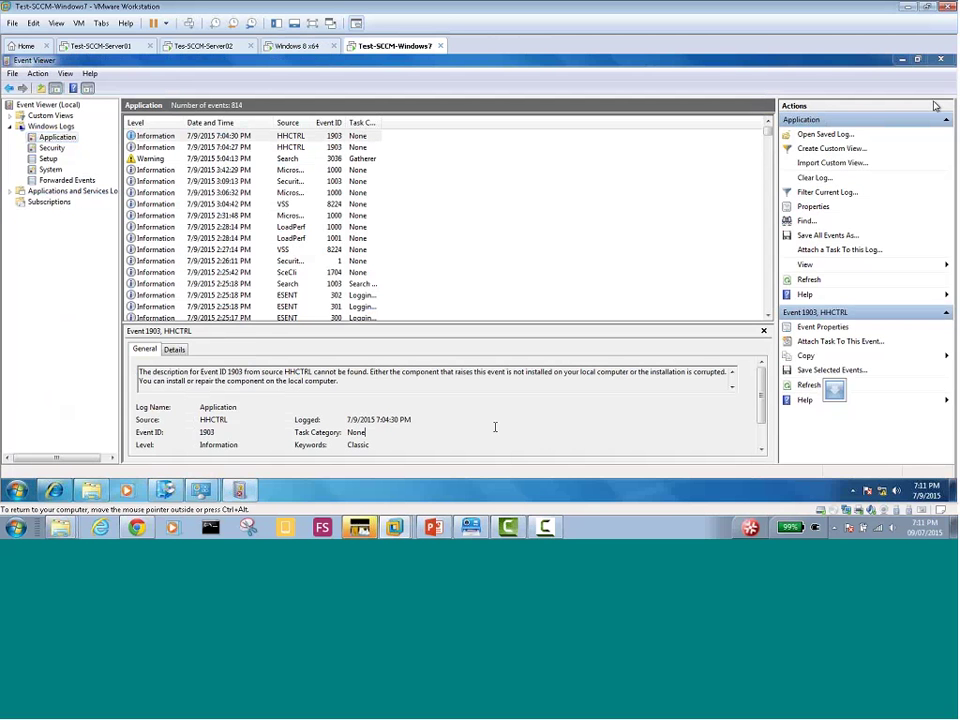
left_click(901, 62)
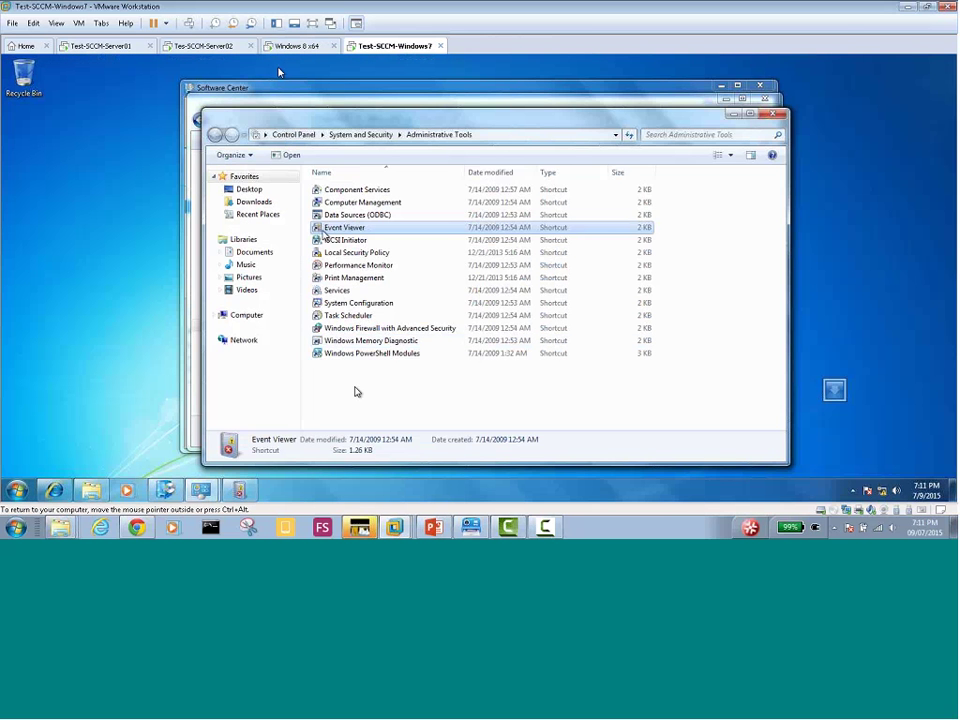
On Tes-SCCM-Server02, launch Event Viewer from Control Panel's Administrative Tools and maximize it
left_click(210, 48)
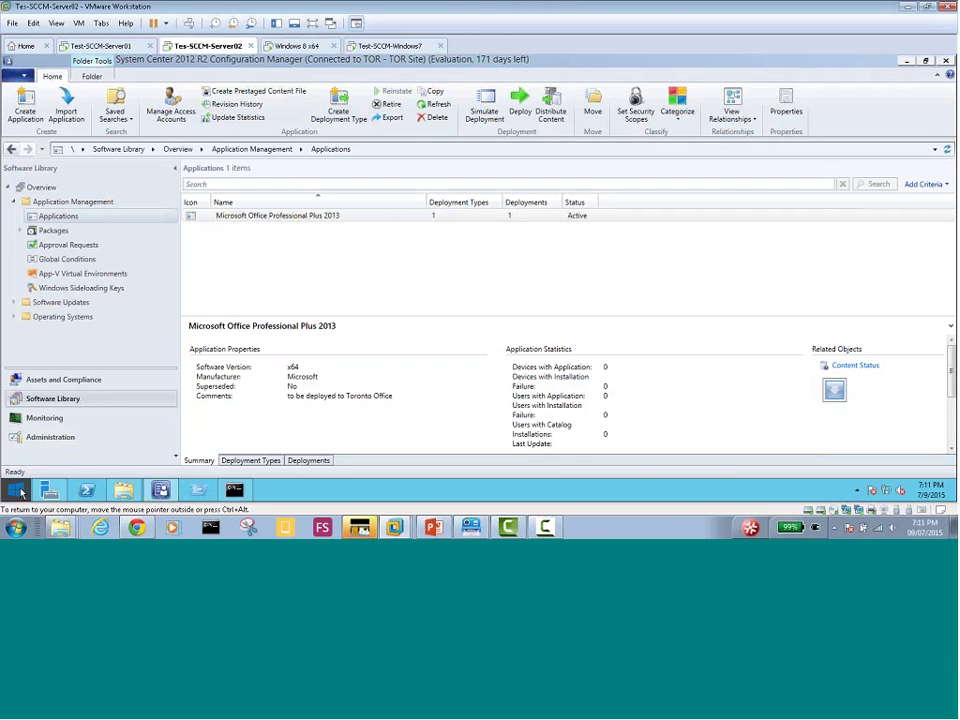
left_click(16, 489)
left_click(107, 364)
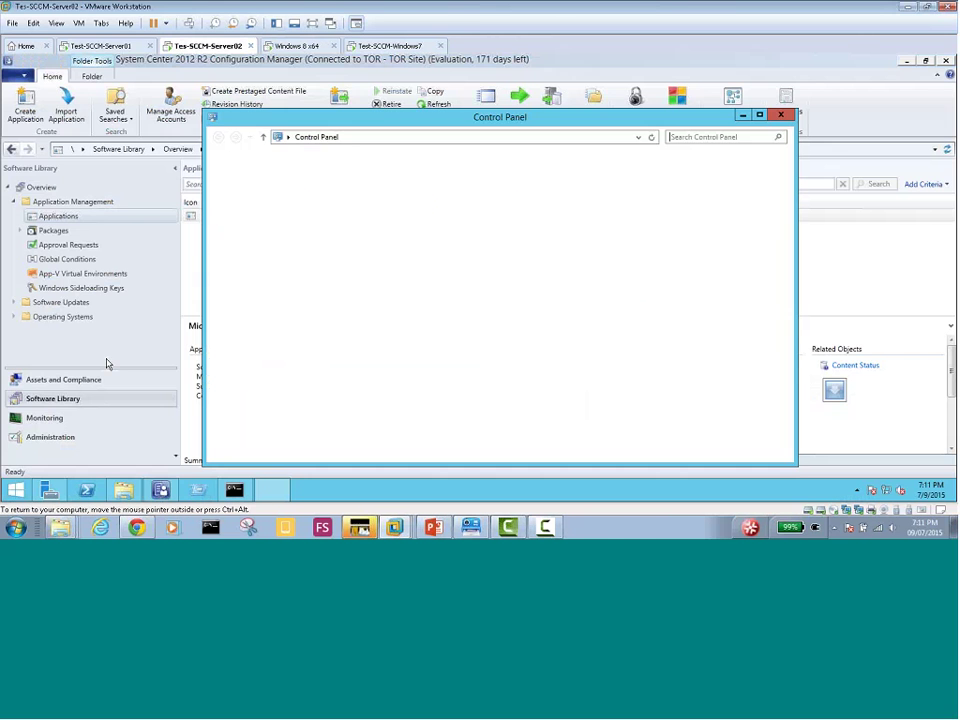
left_click(369, 202)
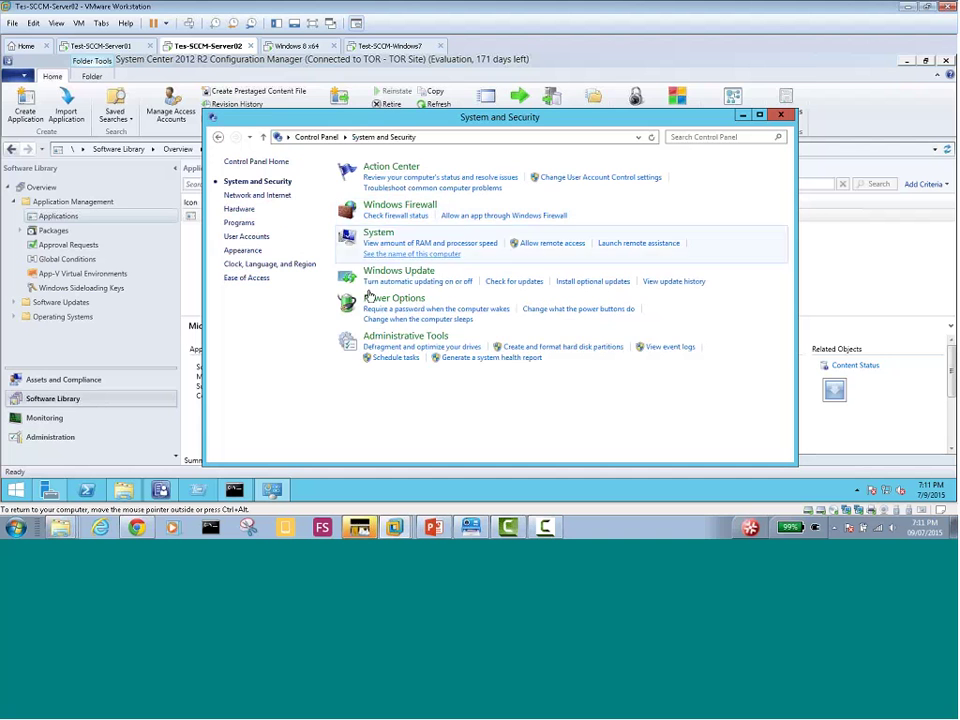
left_click(398, 336)
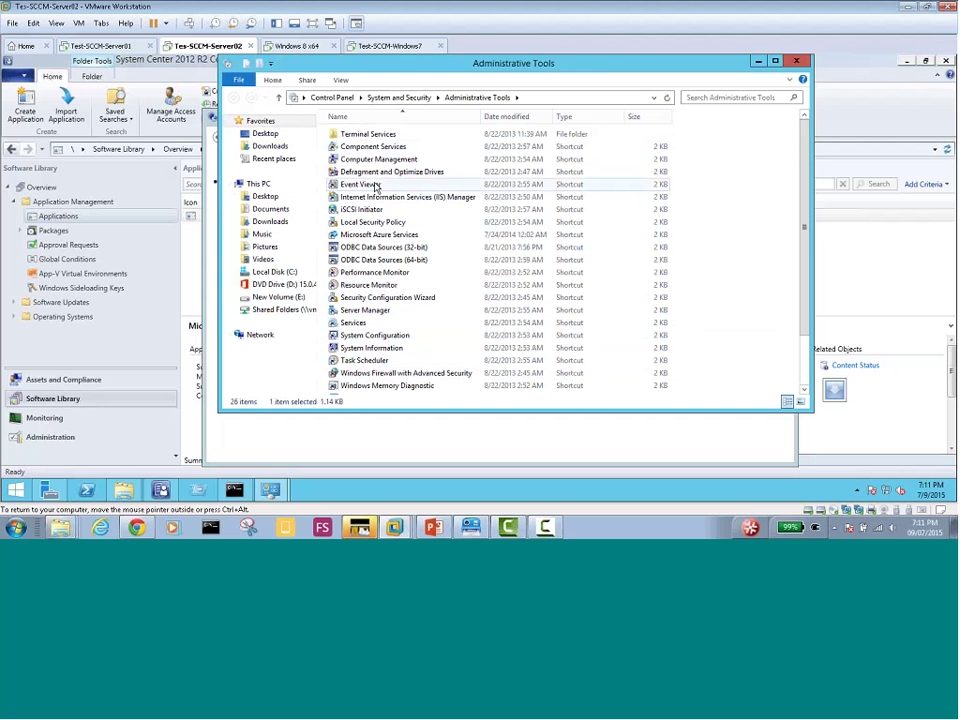
double_click(376, 187)
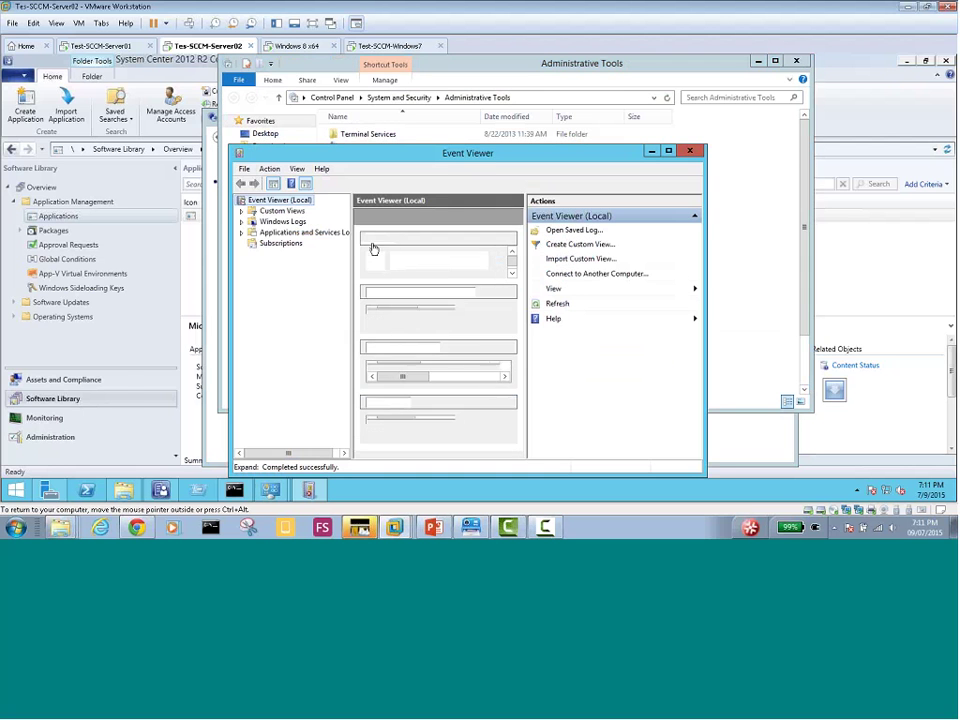
double_click(446, 155)
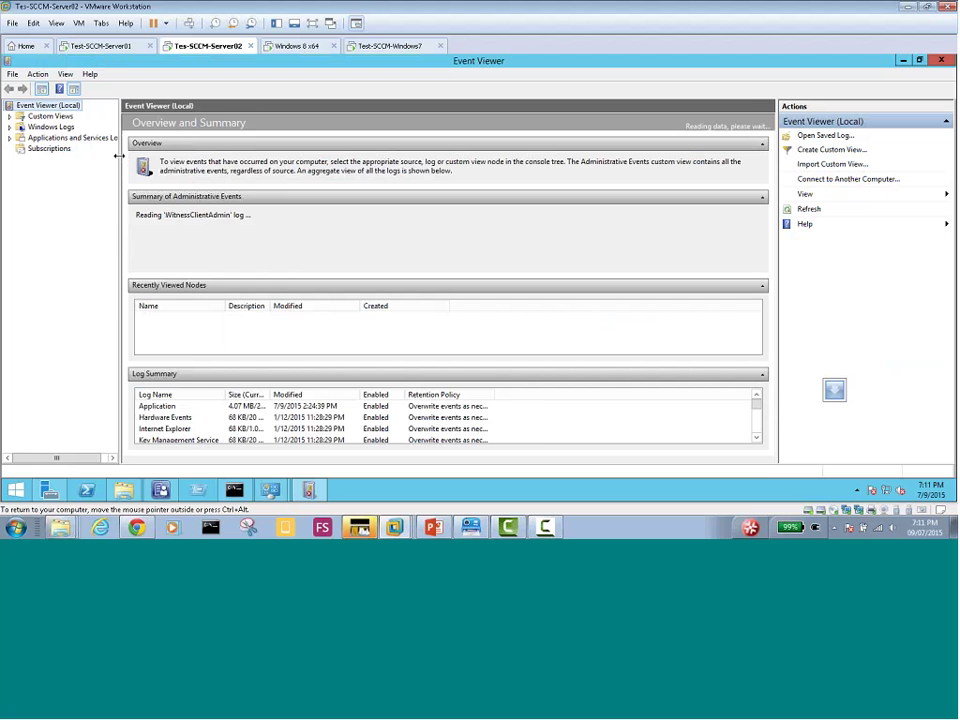
Open the server's Application log and inspect events 6704 and the WSUS sync Error 6703
left_click_drag(121, 212, 181, 170)
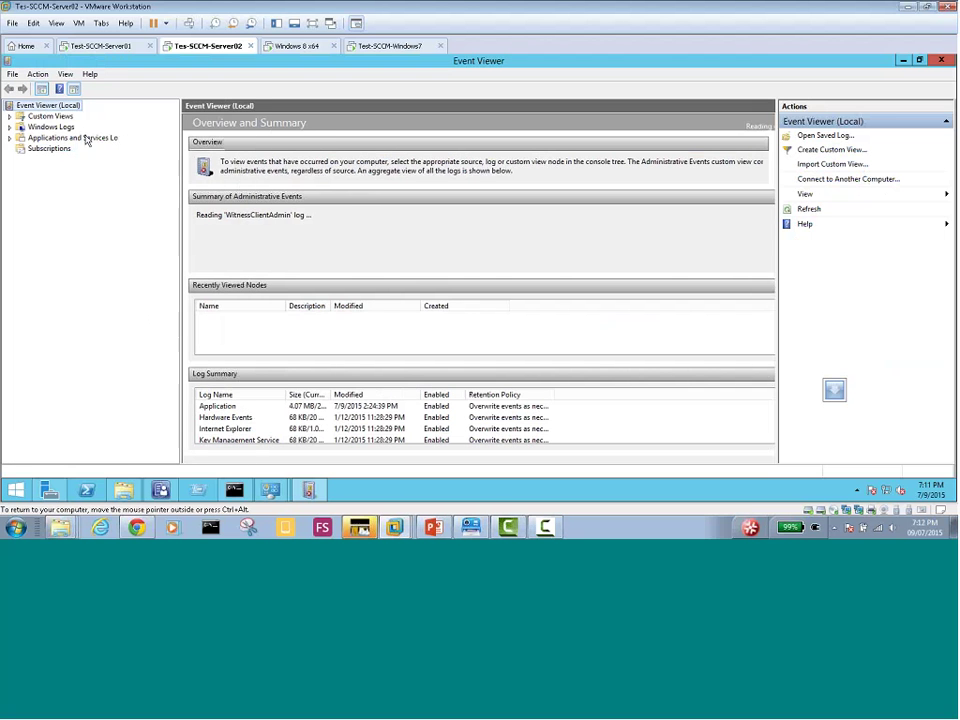
left_click(10, 127)
left_click(56, 138)
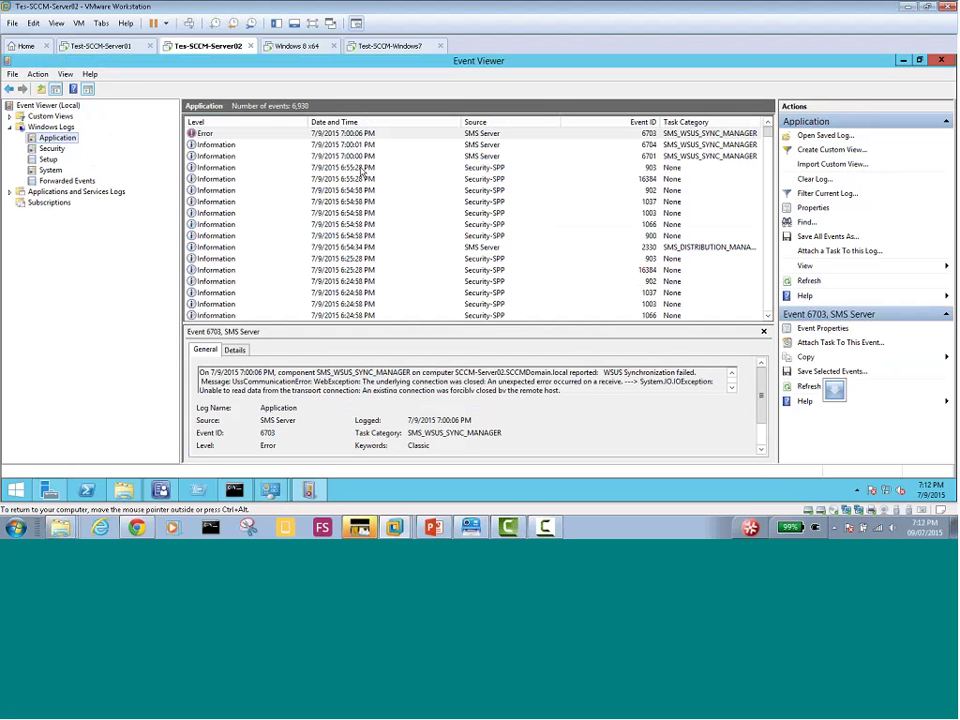
left_click(362, 170)
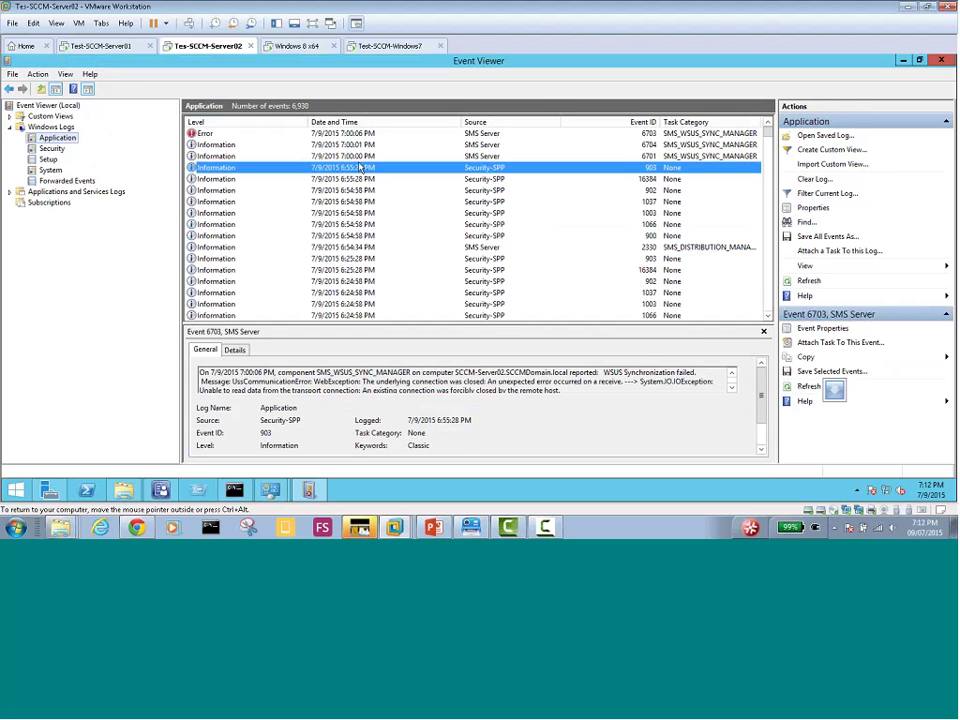
left_click(361, 156)
left_click(360, 144)
left_click(360, 134)
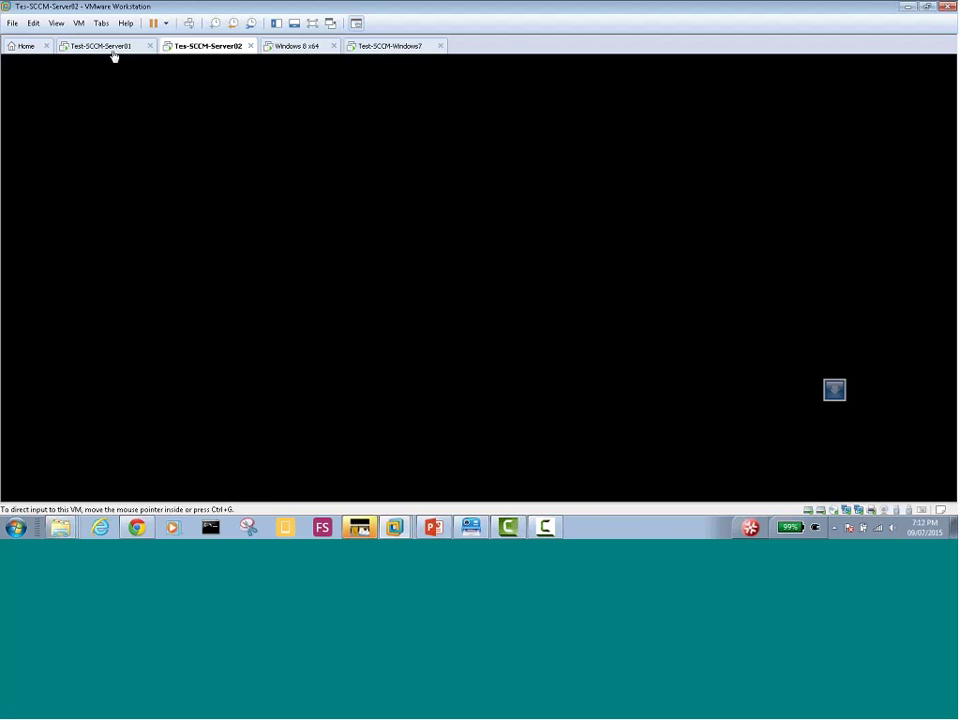
left_click(102, 46)
left_click(203, 47)
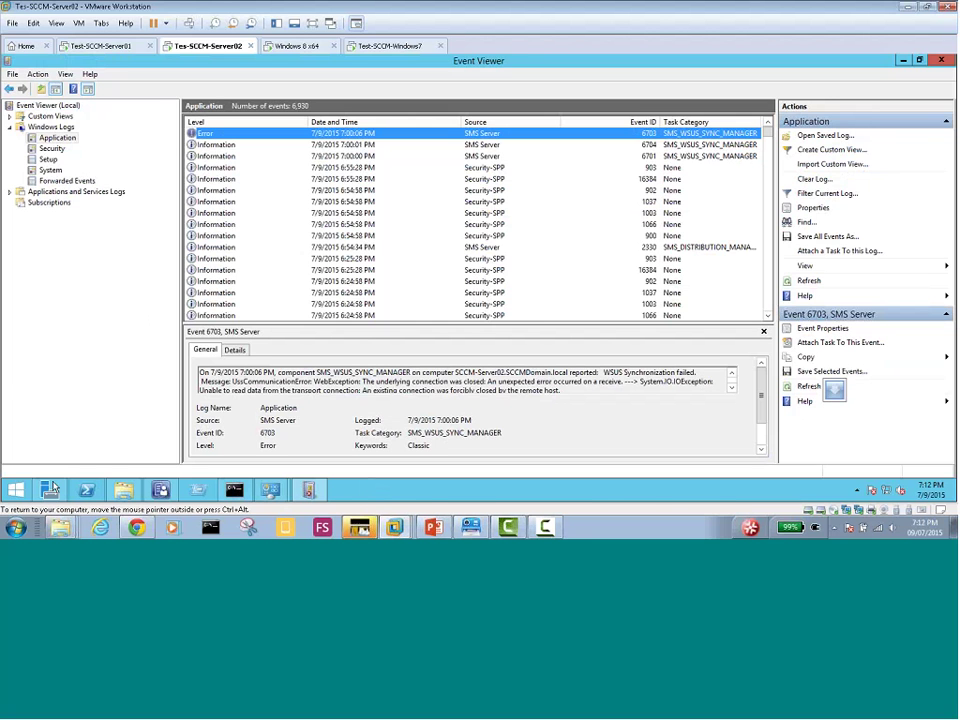
Search the server's installed apps for 'office', then switch to the Windows 8 x64 VM
left_click(15, 490)
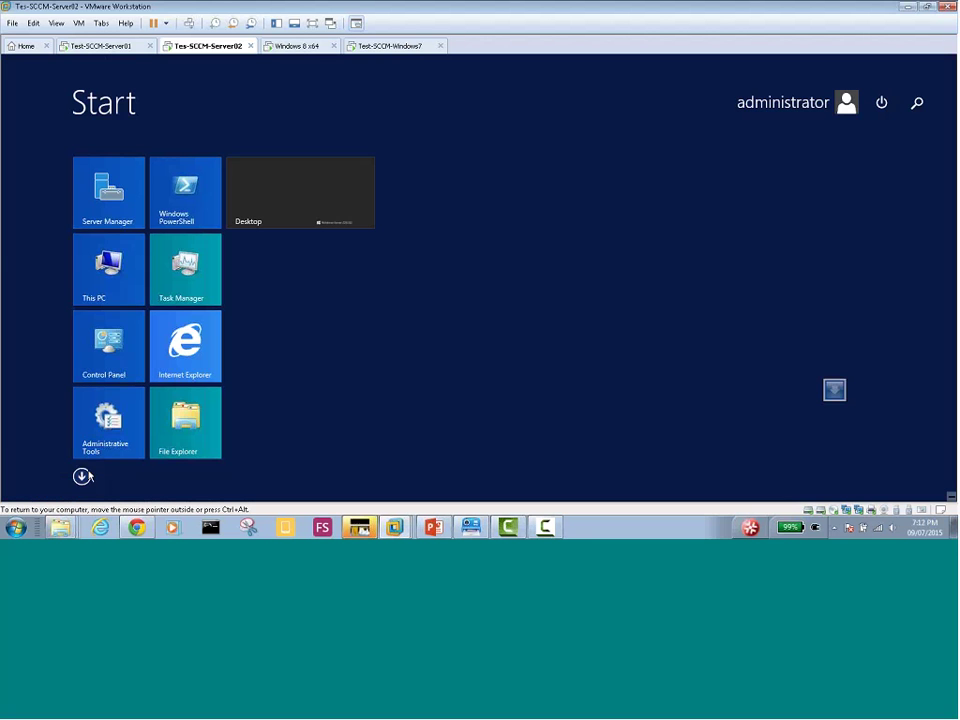
left_click(81, 477)
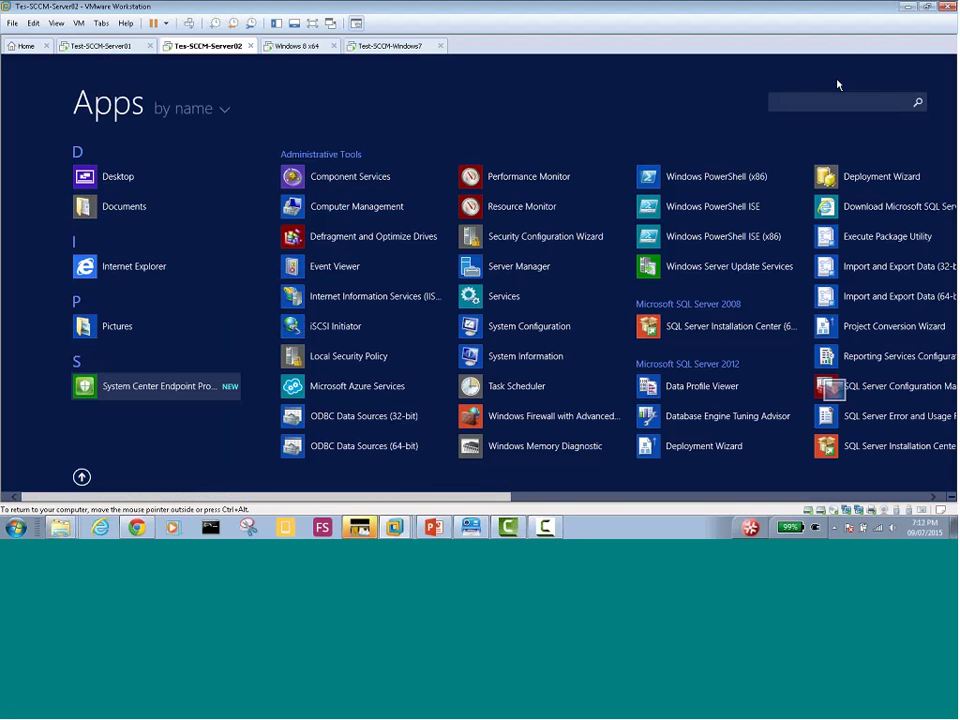
left_click(832, 102)
type("office")
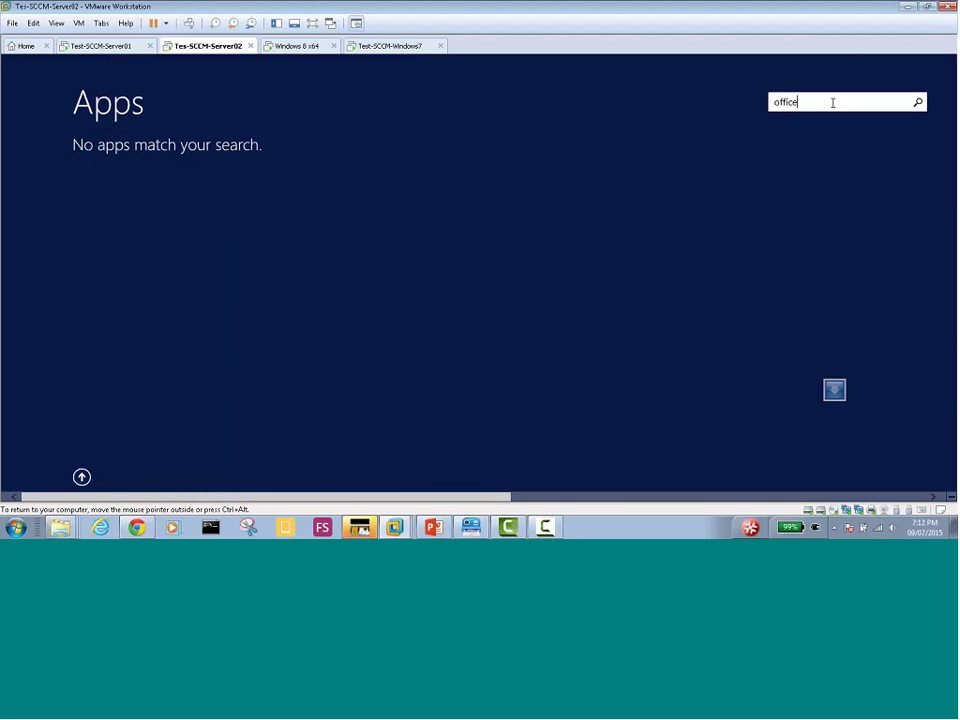
left_click(296, 46)
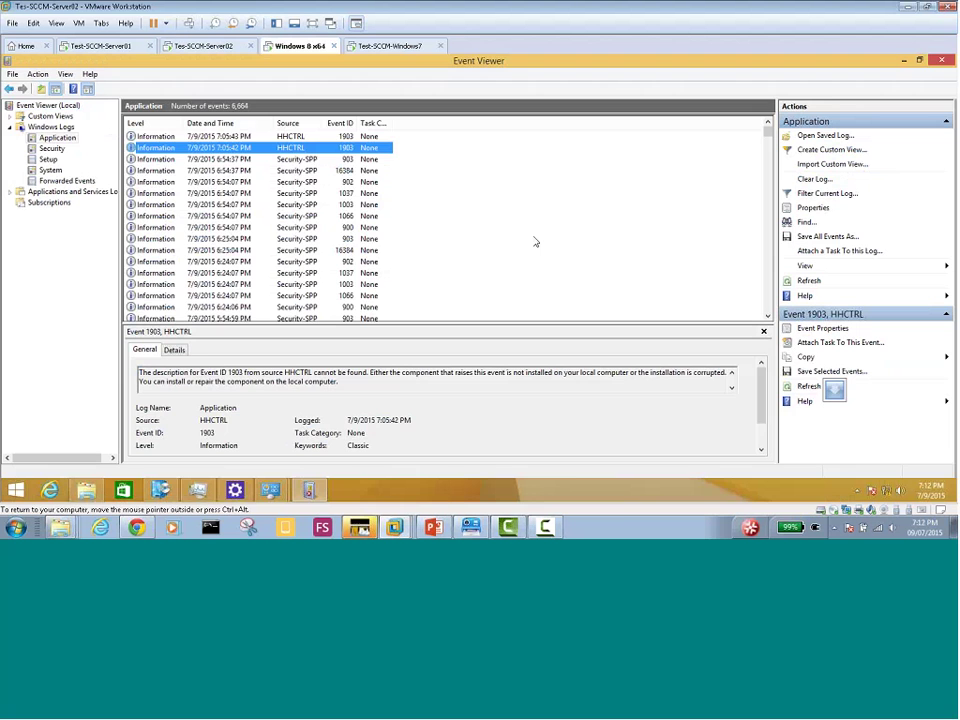
In the Windows 8 client's Software Center, reveal the Office 2013 failure error 0x754E(30030)
left_click(234, 489)
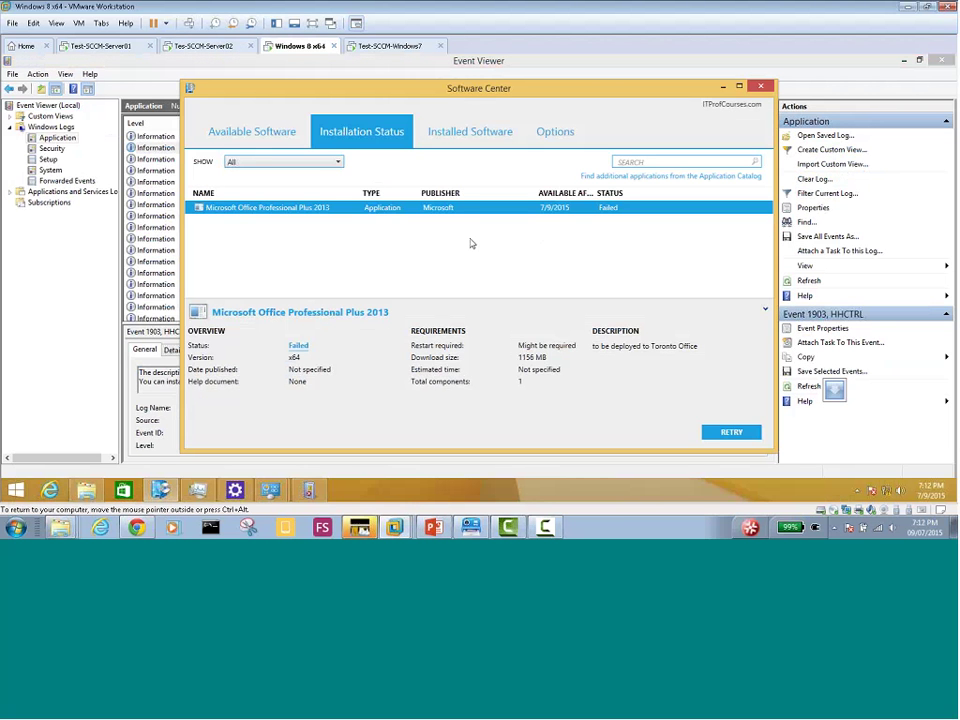
left_click(470, 131)
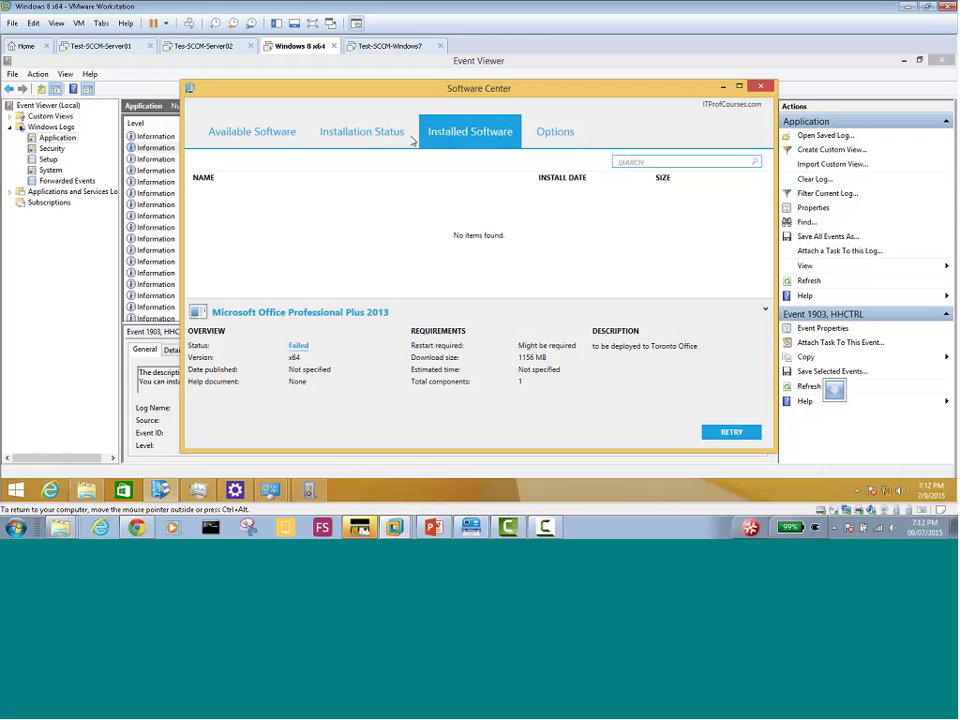
left_click(361, 131)
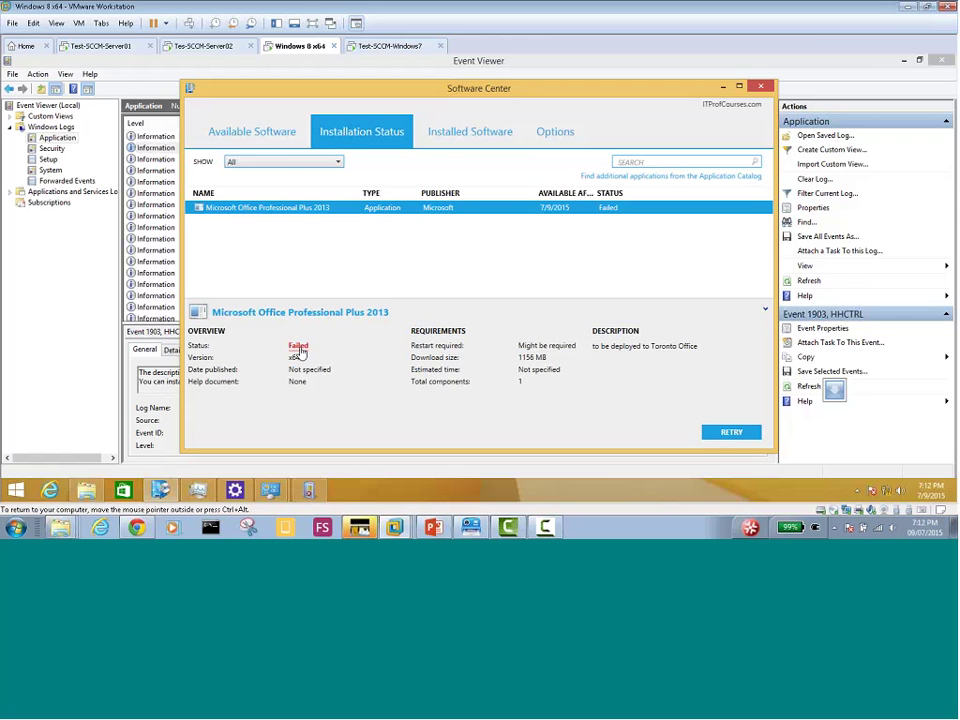
left_click(299, 347)
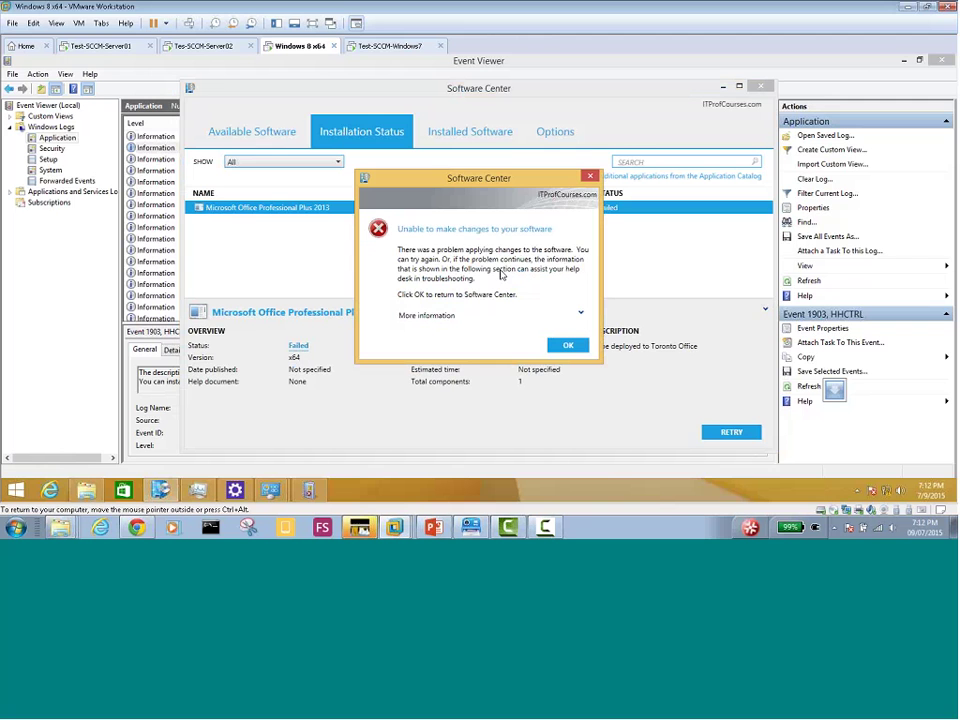
left_click(581, 315)
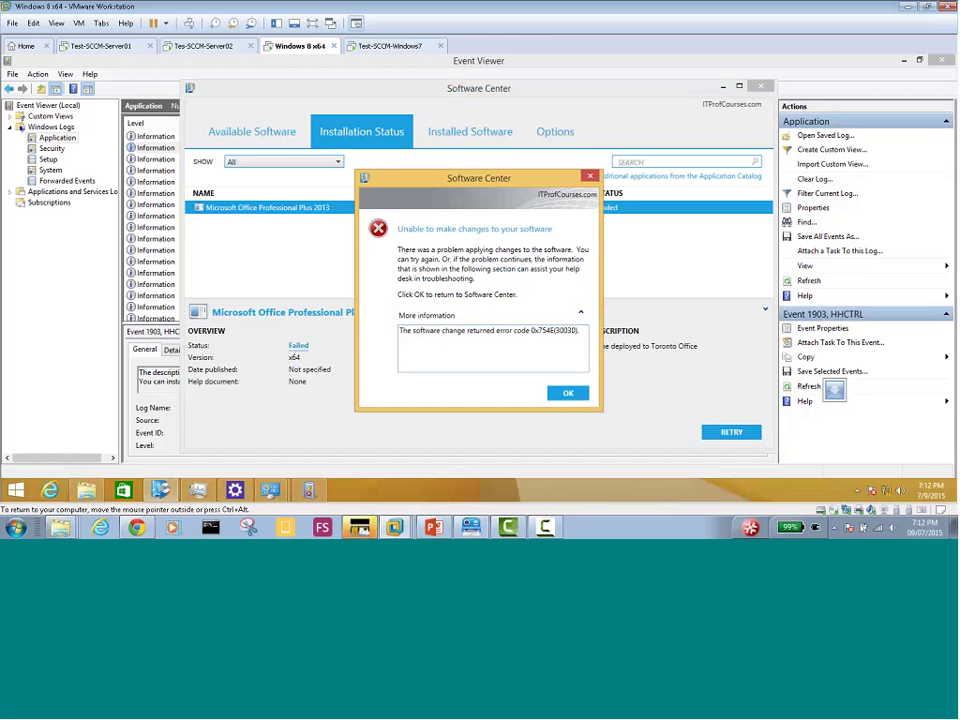
left_click(395, 46)
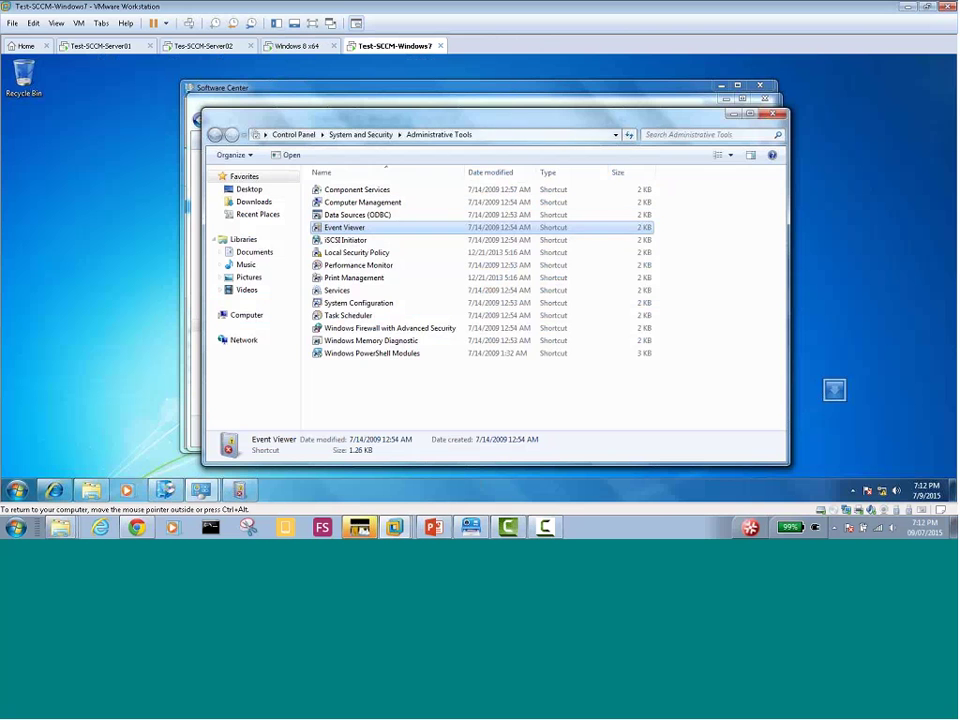
Copy the Windows 7 client's Office 2013 failure message, error 0x754E(30030), from Software Center
left_click(165, 490)
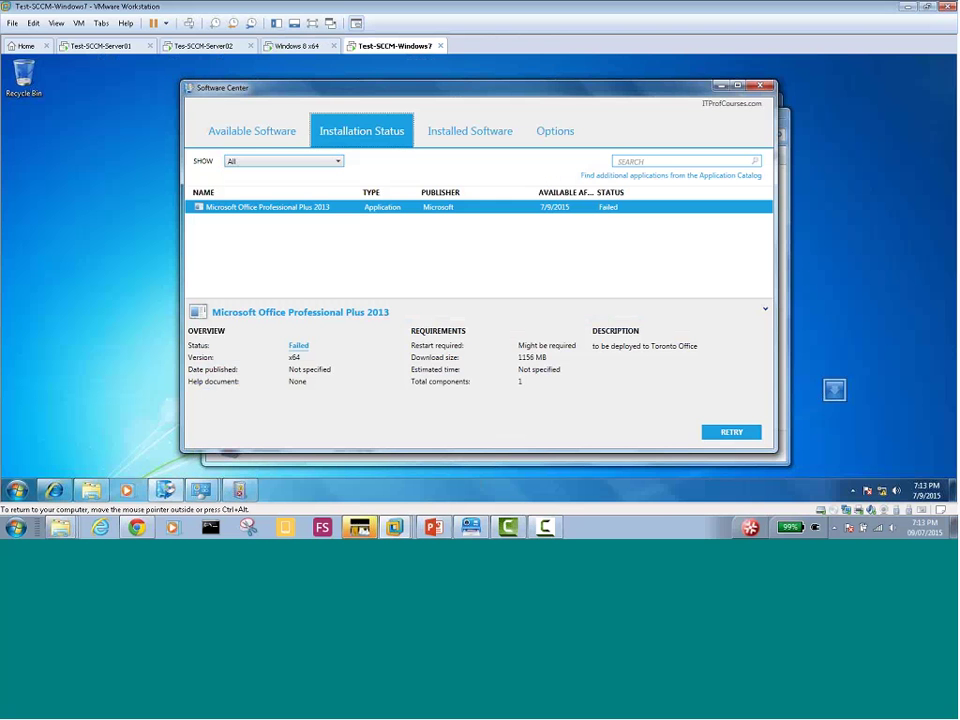
left_click(298, 345)
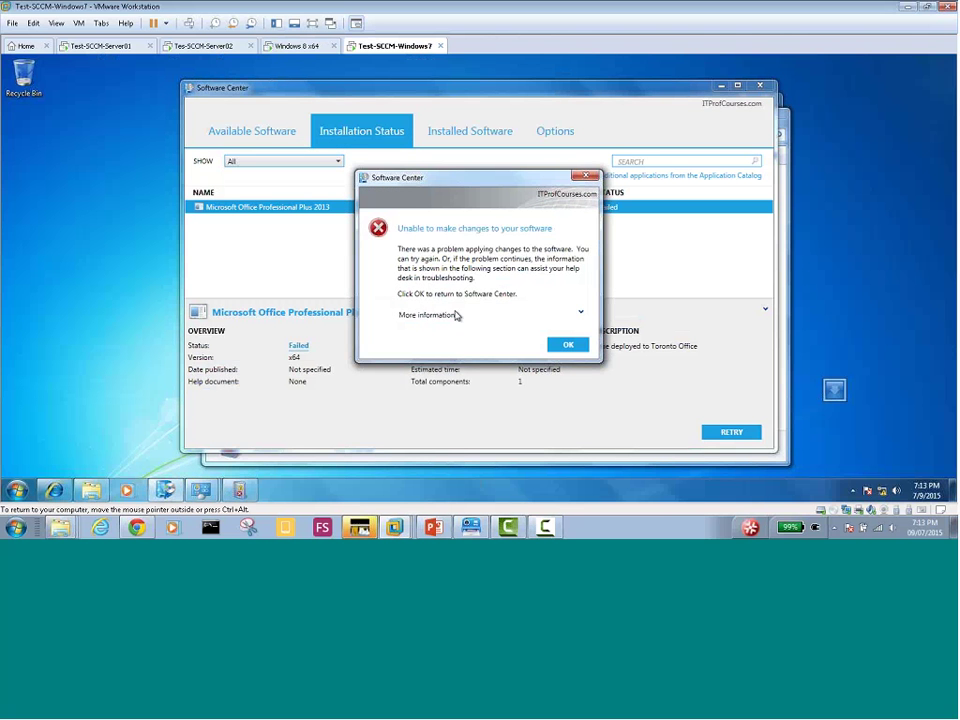
left_click(455, 315)
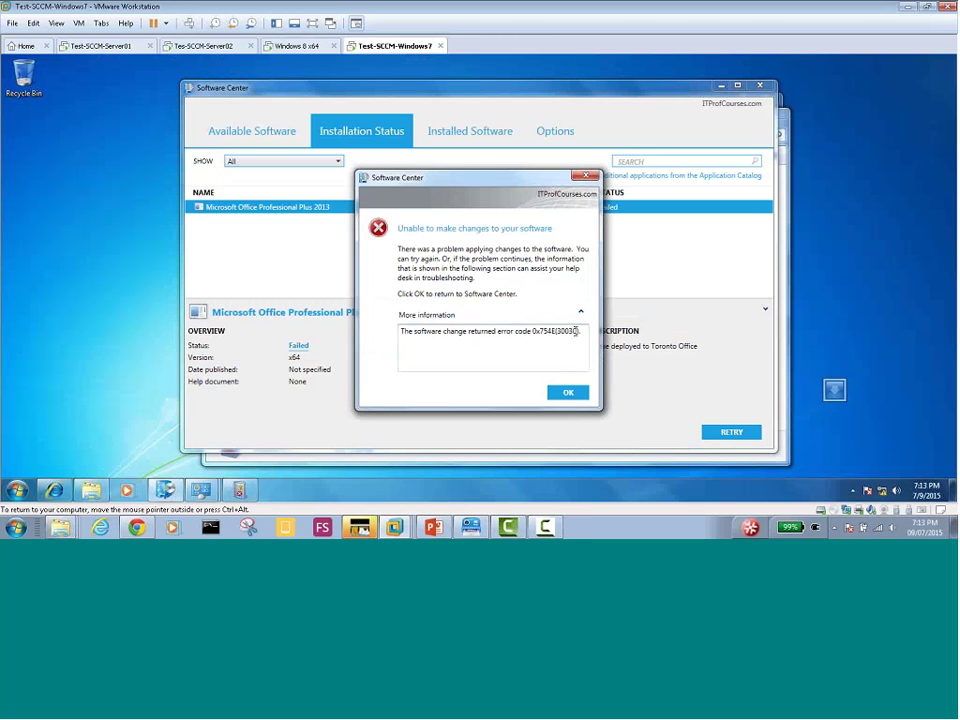
left_click_drag(576, 331, 412, 340)
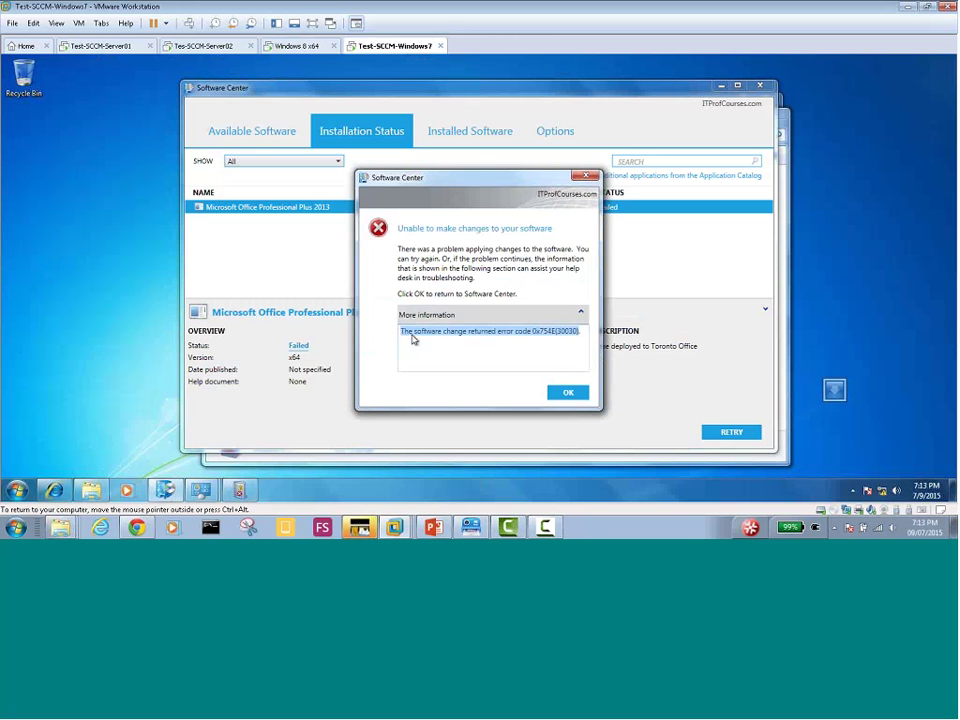
right_click(446, 336)
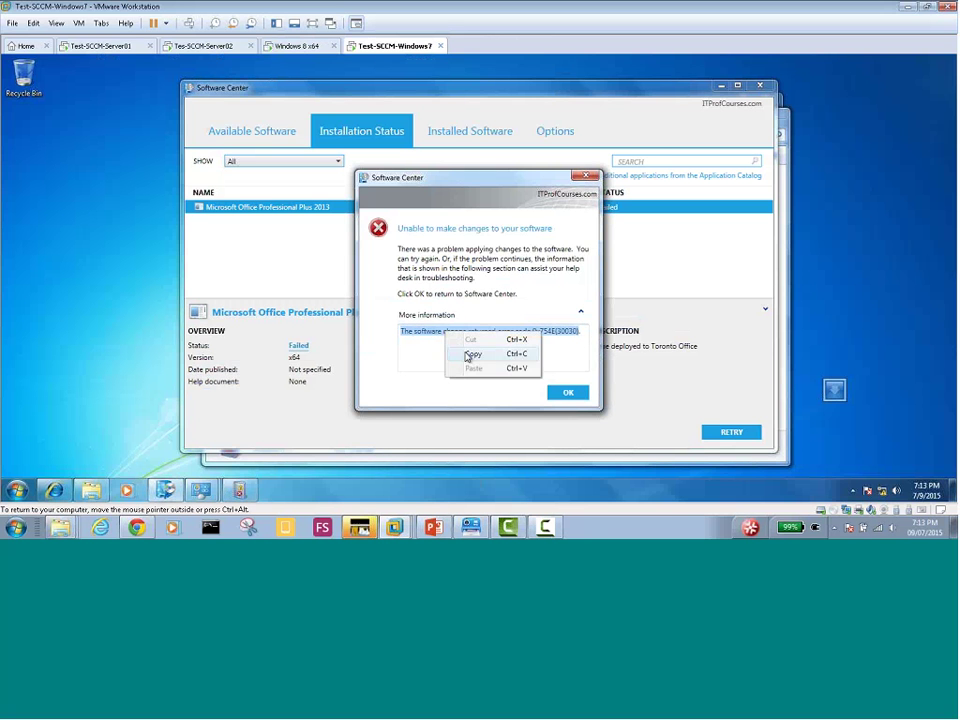
left_click(473, 353)
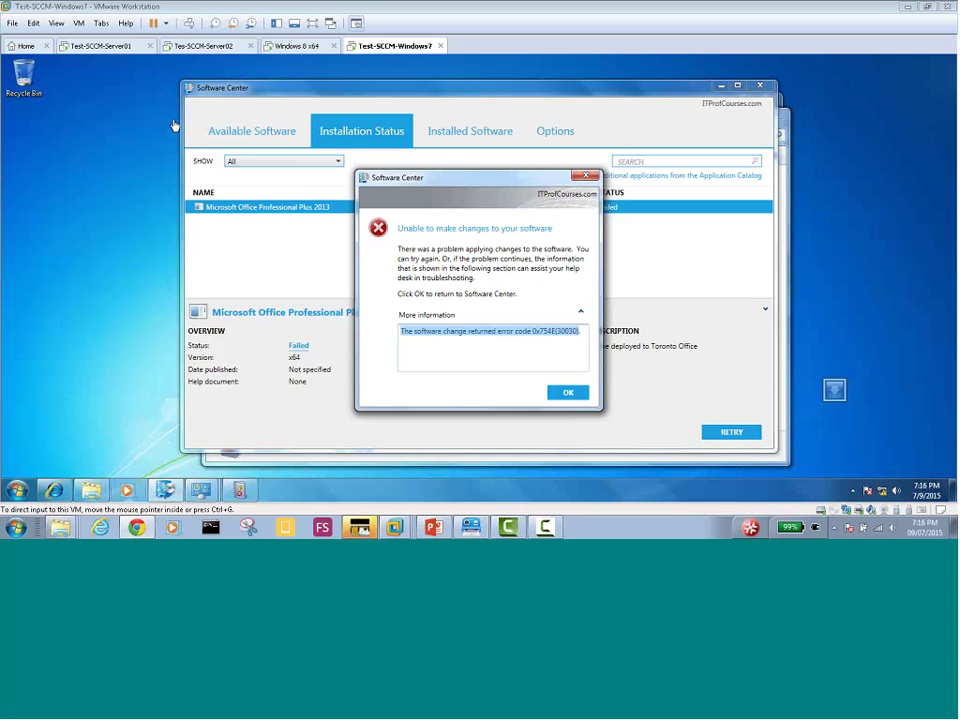
Dismiss the Windows 7 error and return the Tes-SCCM-Server02 VM to its Start screen tiles
left_click(568, 394)
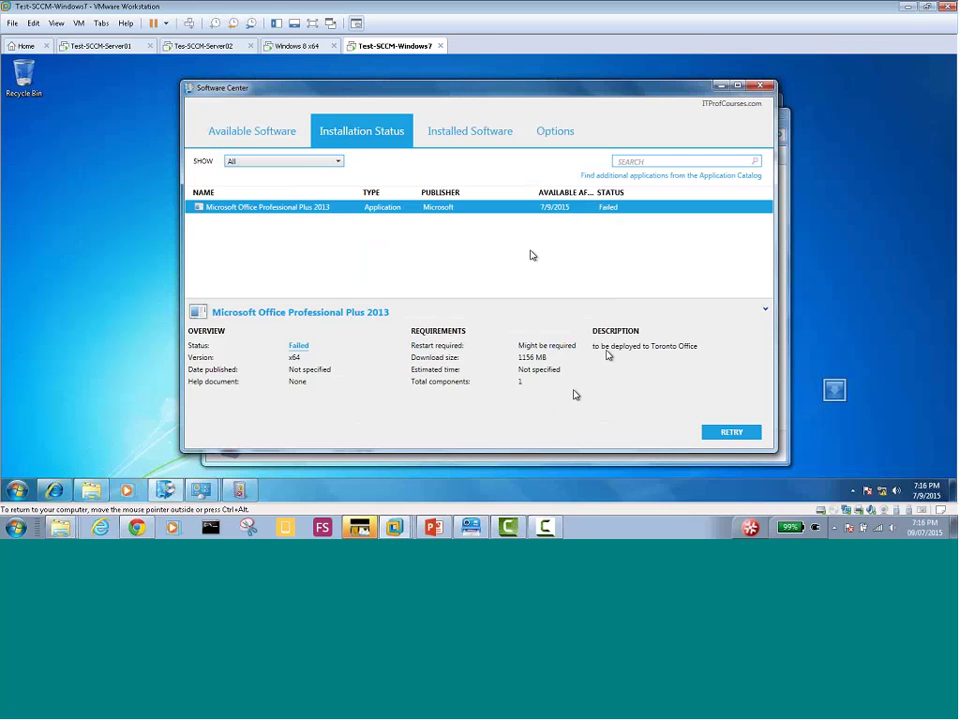
left_click(187, 49)
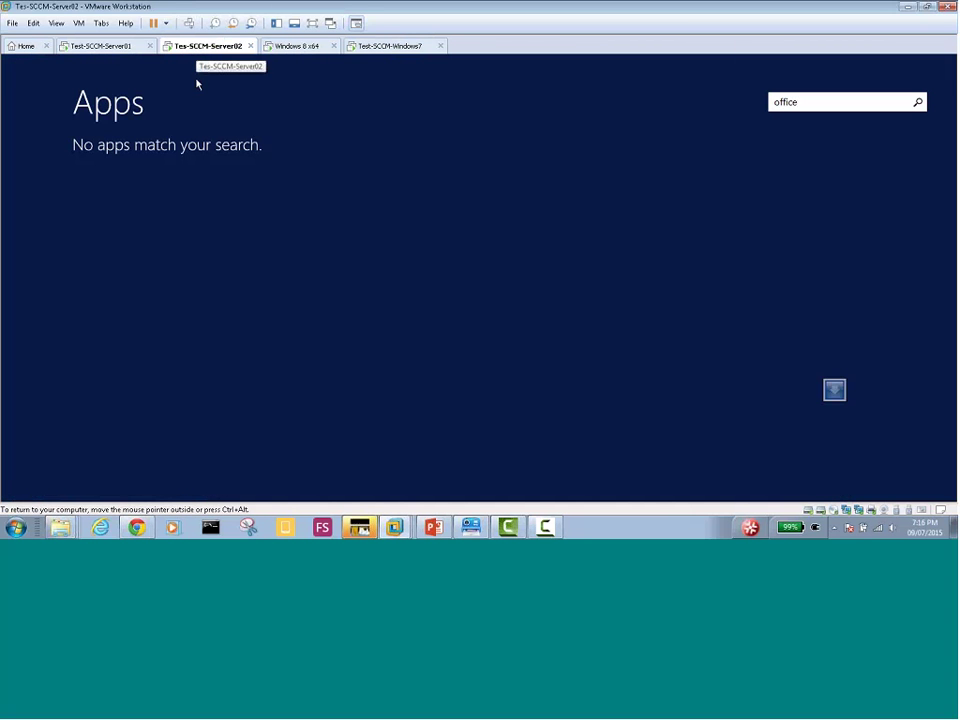
left_click(215, 132)
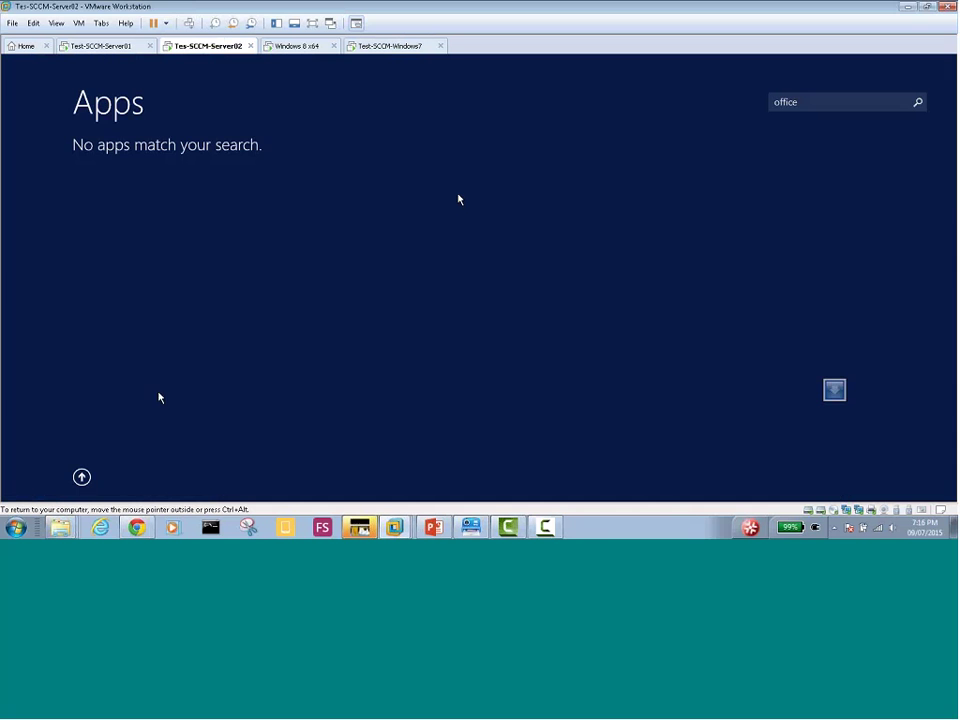
left_click(83, 477)
left_click(81, 477)
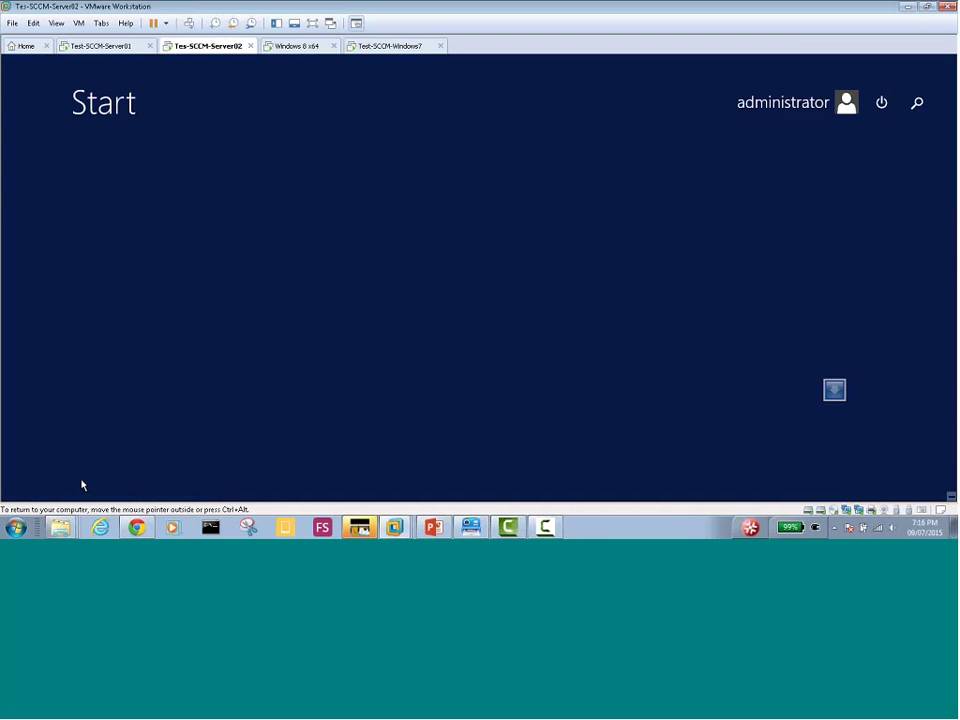
left_click(82, 478)
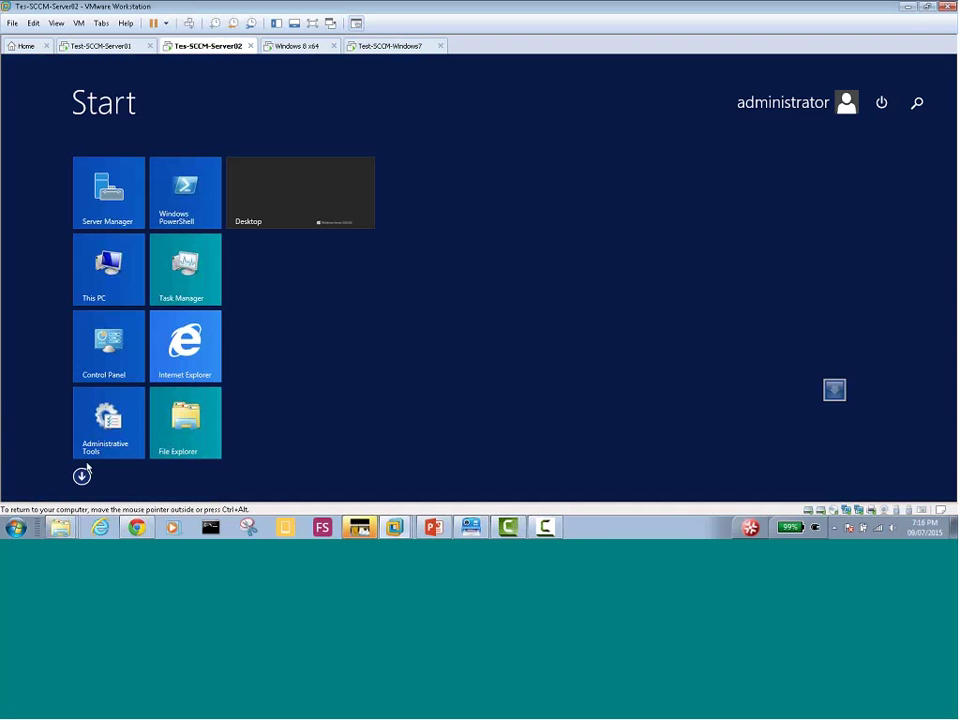
On the server desktop, bring up Configuration Manager's Applications list showing Office Professional Plus 2013
left_click(269, 208)
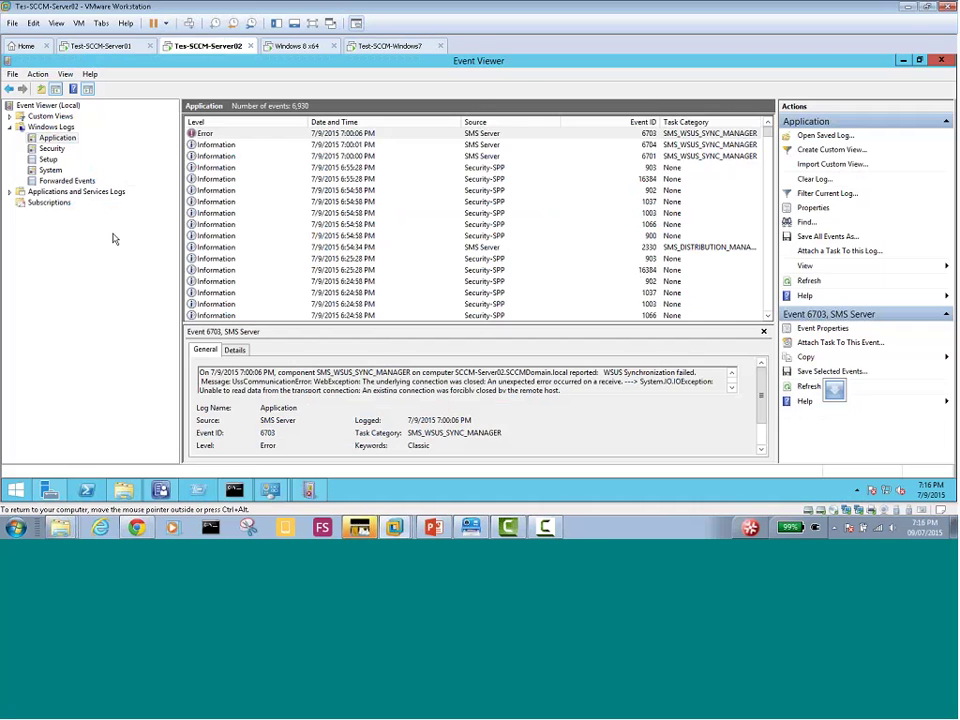
left_click(162, 490)
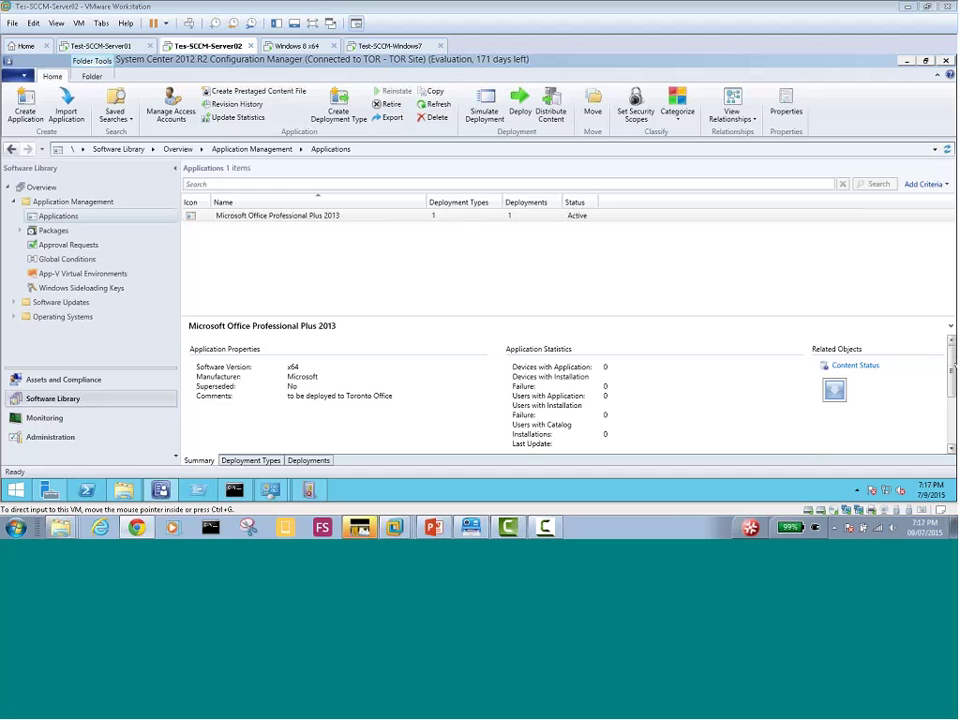
Try running the Custom_Settings_MyDomain patch from the updates folder and dismiss the installer error
left_click(126, 493)
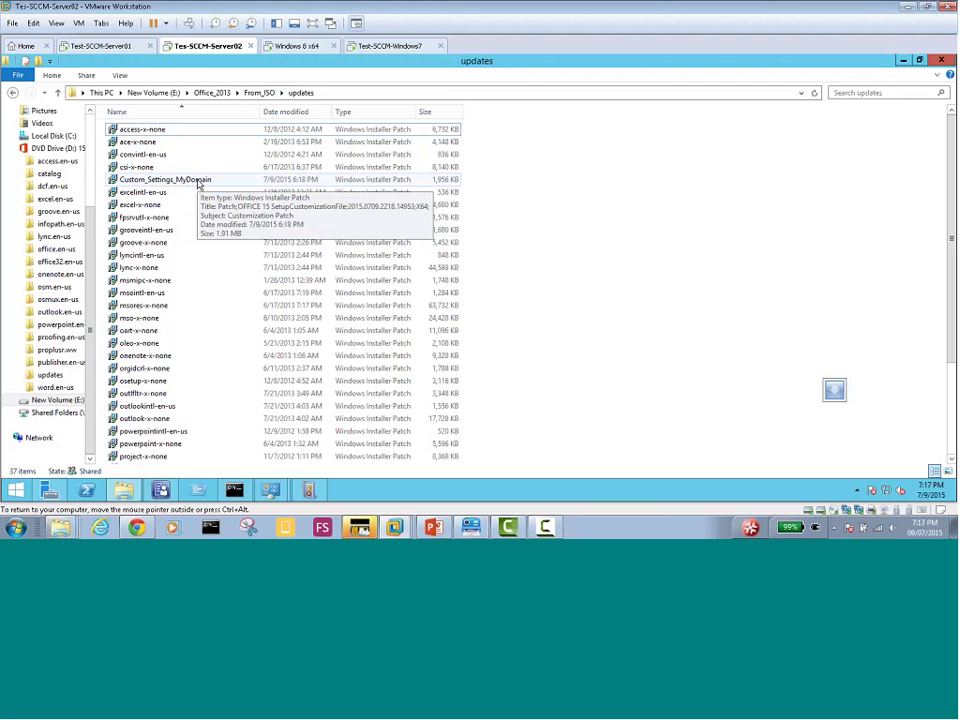
double_click(198, 181)
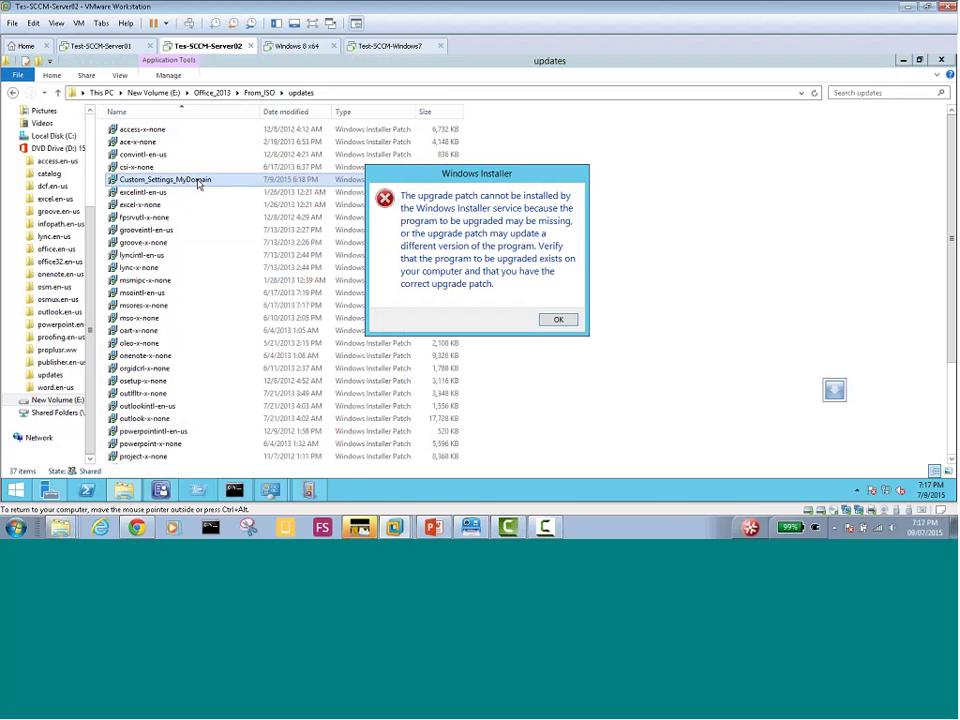
left_click(561, 322)
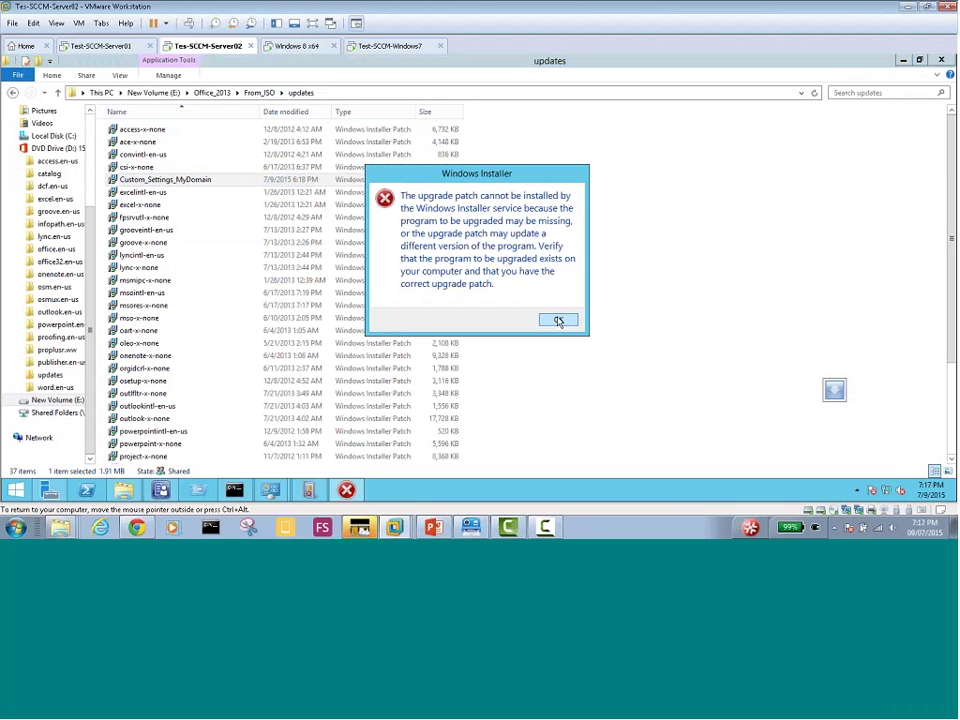
left_click(560, 322)
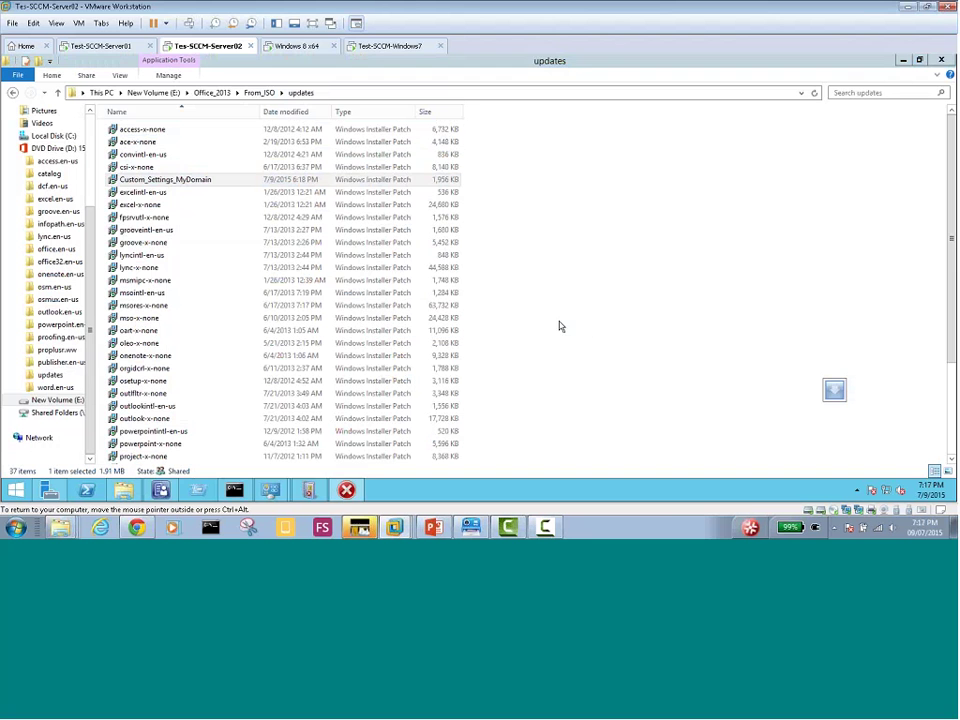
Move Custom_Settings_MyDomain from From_ISO\updates into the Office_2013 folder
right_click(168, 182)
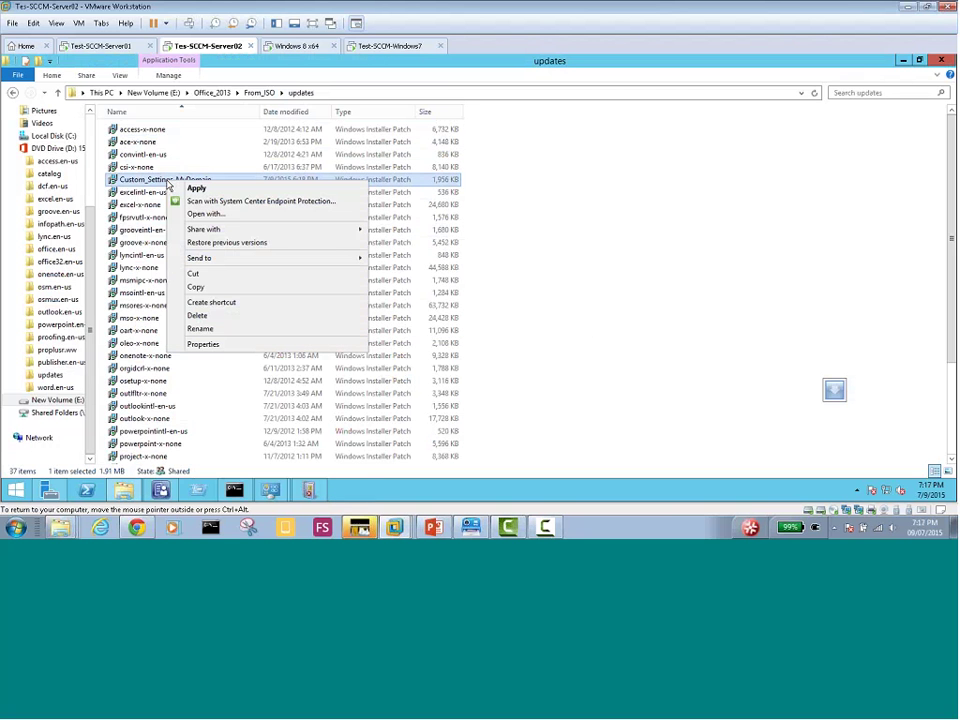
left_click(206, 284)
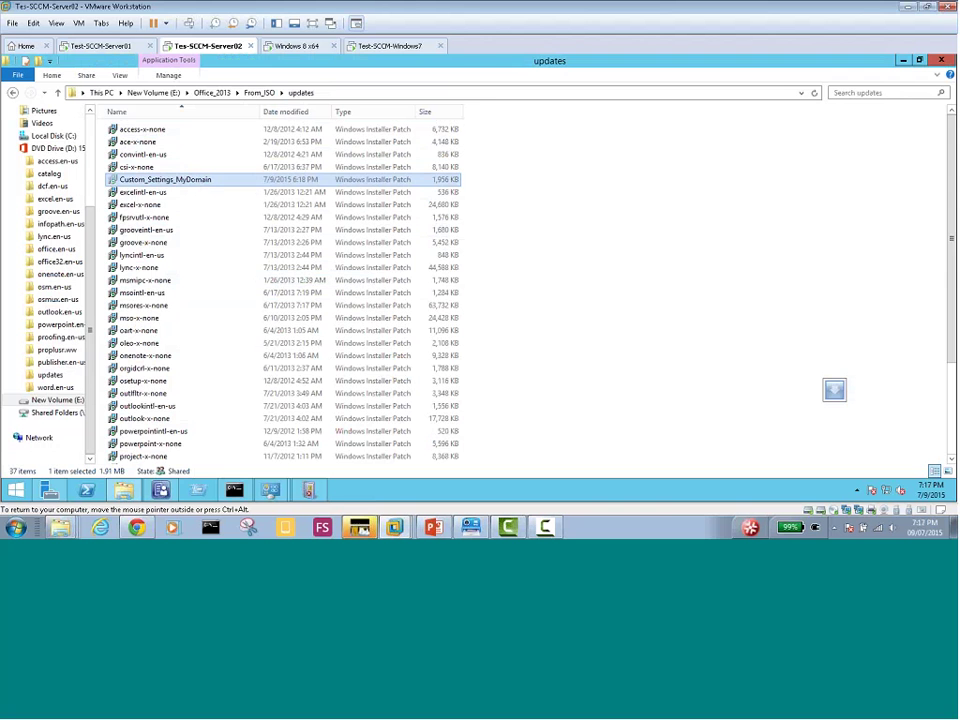
left_click(251, 93)
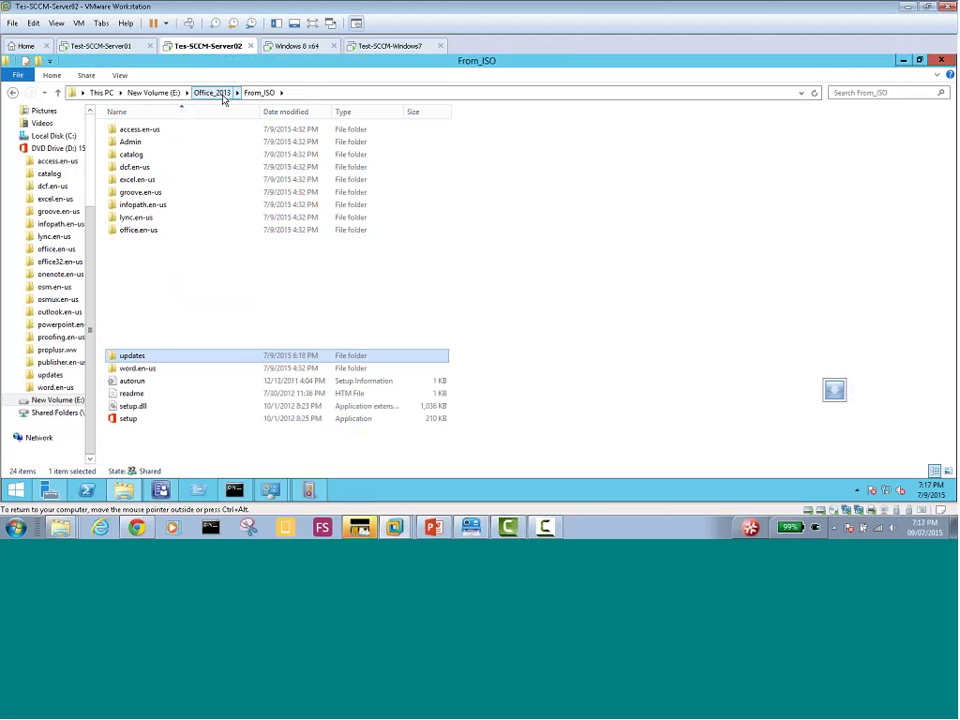
left_click(223, 95)
right_click(150, 190)
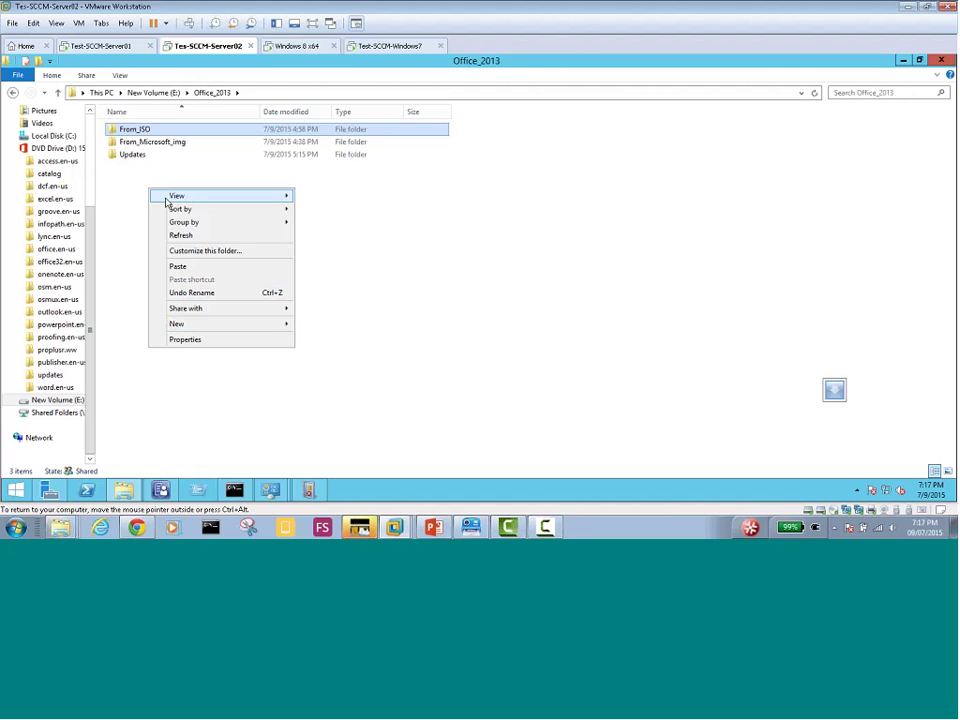
left_click(178, 266)
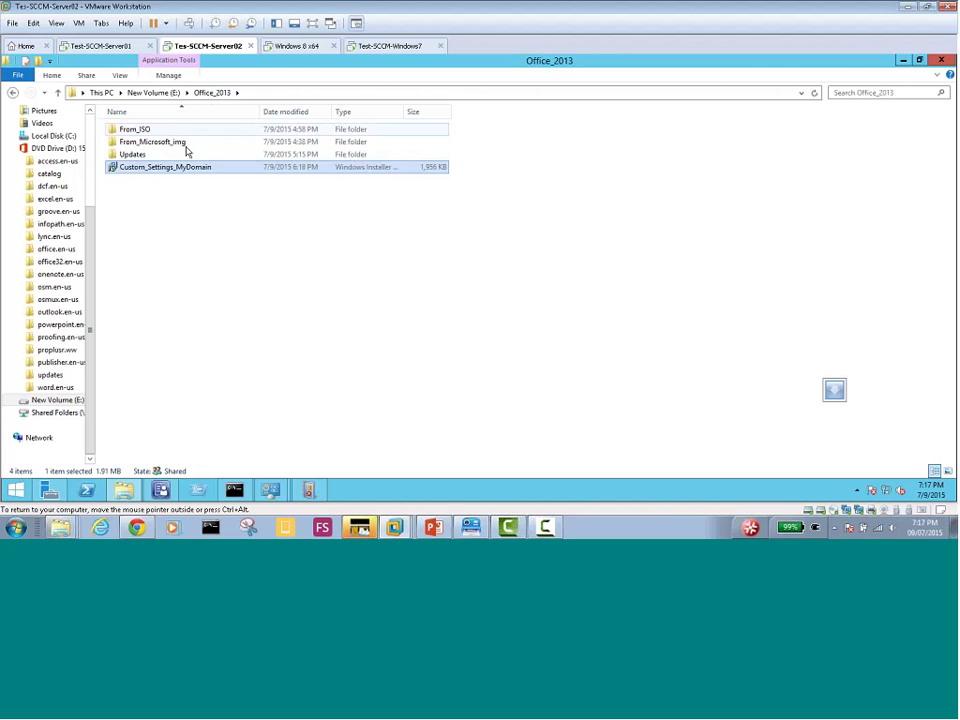
Rerun setup /admin, confirm the Office product, and set the organization name to 'My Domain'
left_click(234, 489)
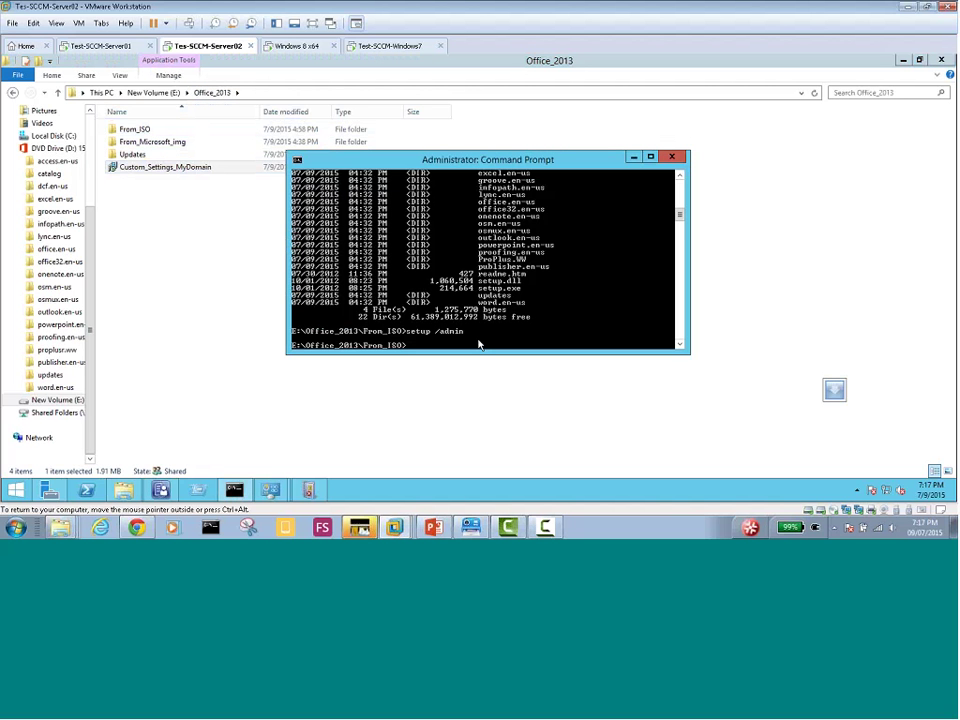
key("Up")
key("Return")
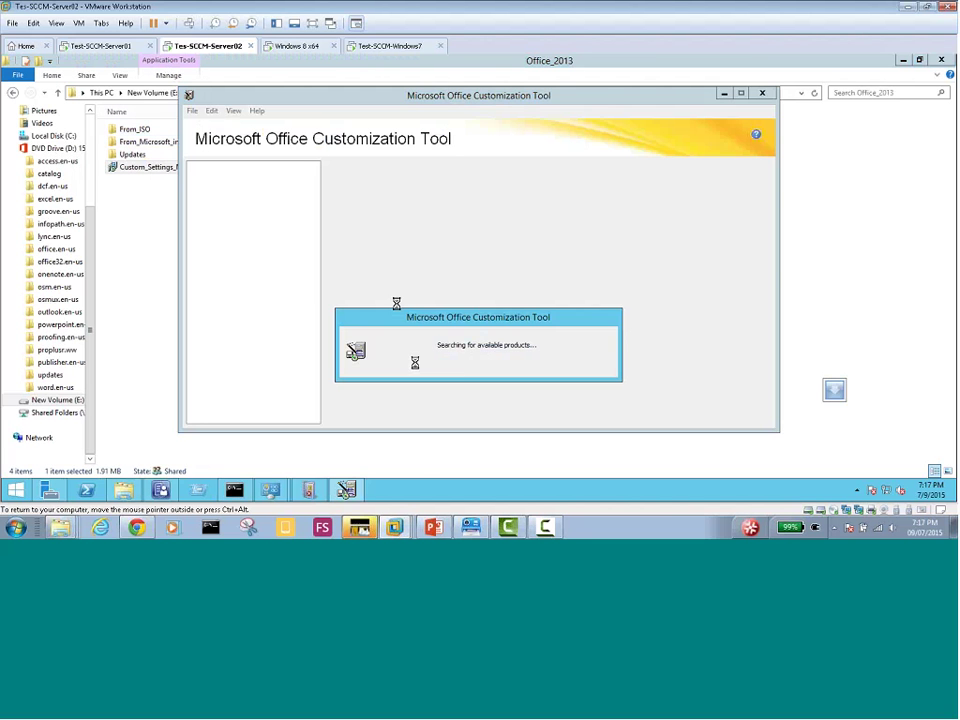
left_click(460, 270)
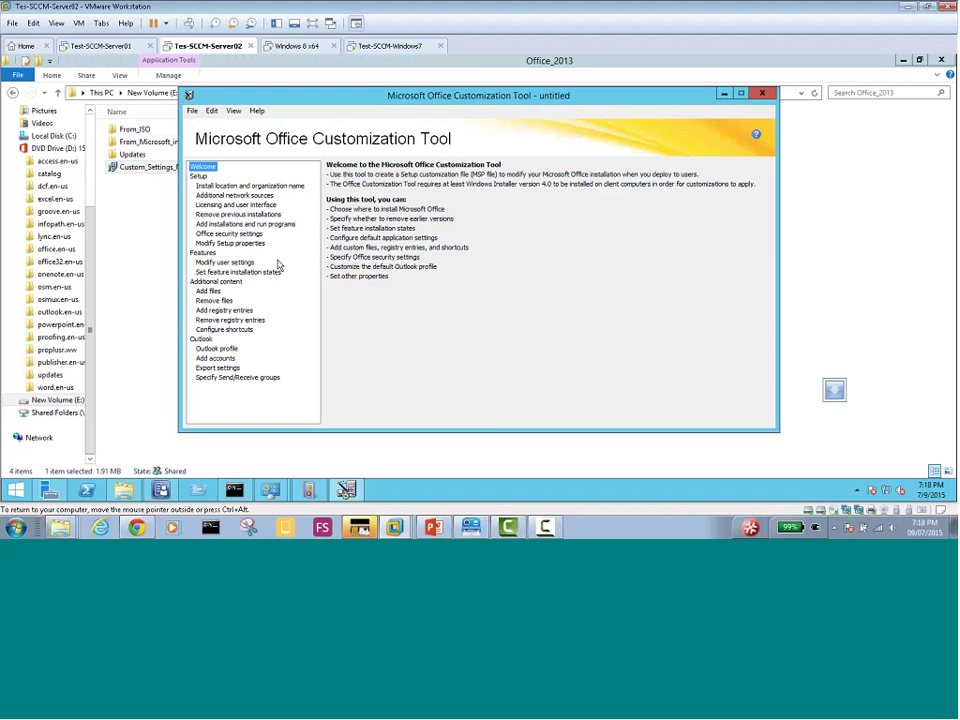
left_click(227, 188)
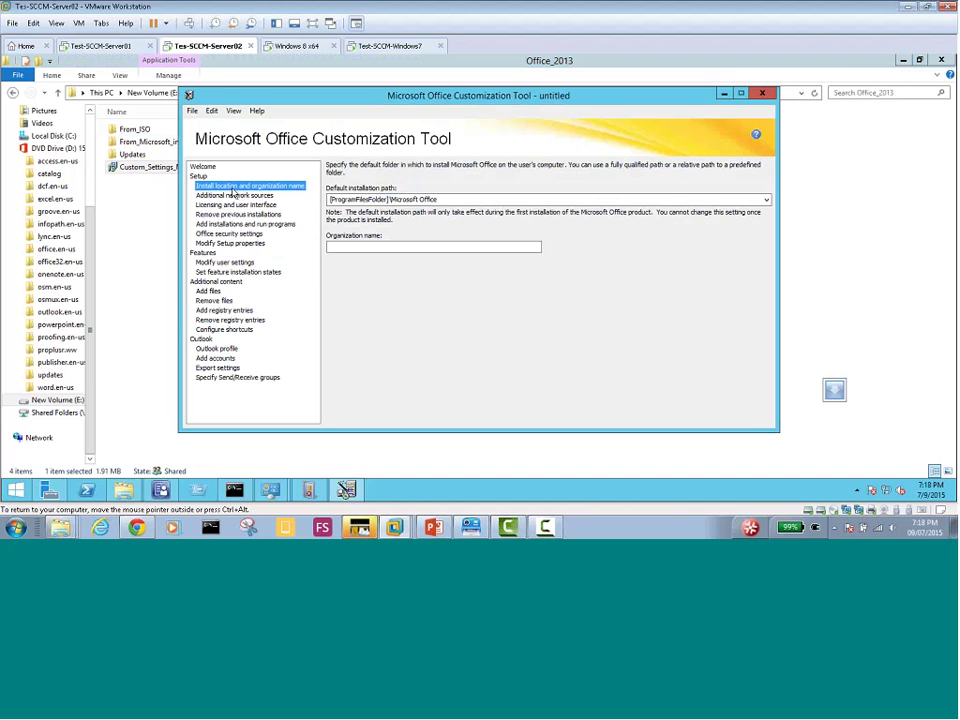
left_click(356, 246)
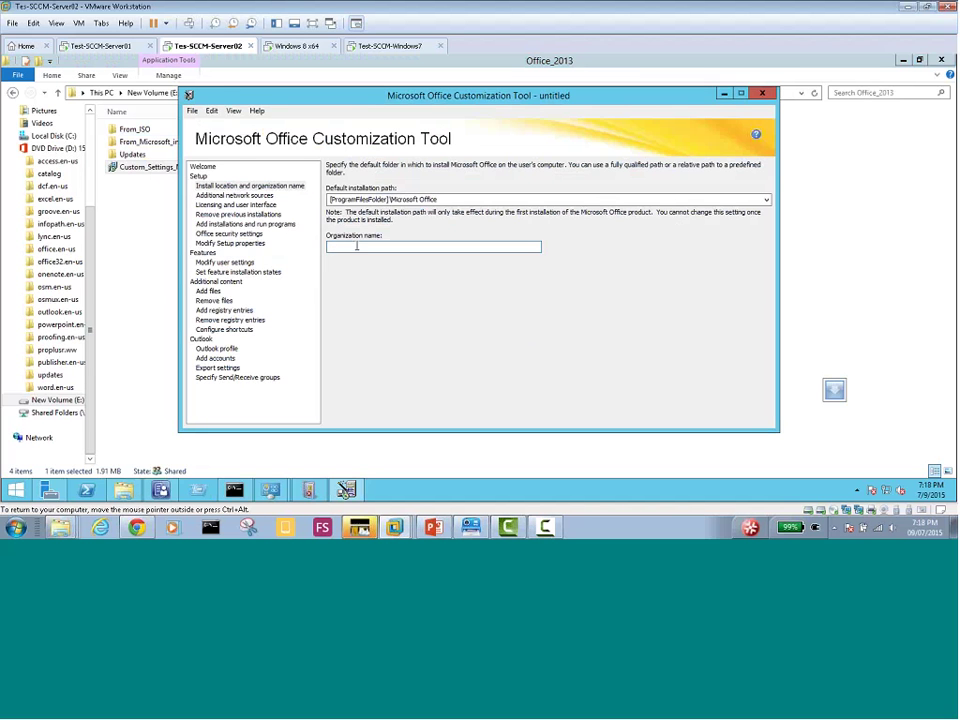
type("My Dom")
type("ain")
Review the Licensing and Setup properties pages, then close the Customization Tool without saving
left_click(225, 204)
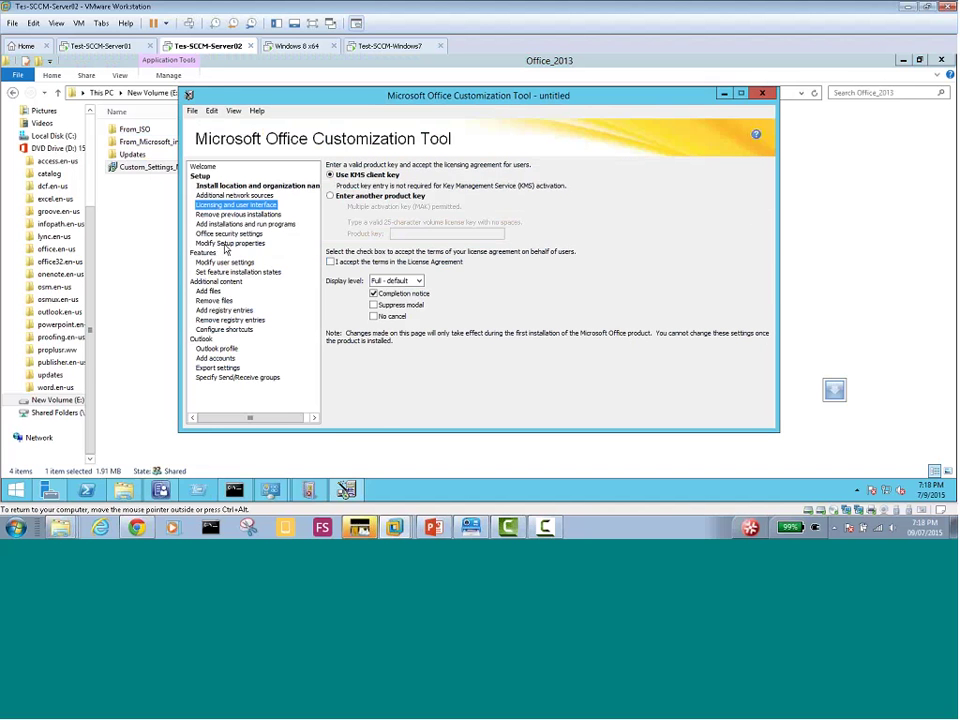
left_click(227, 244)
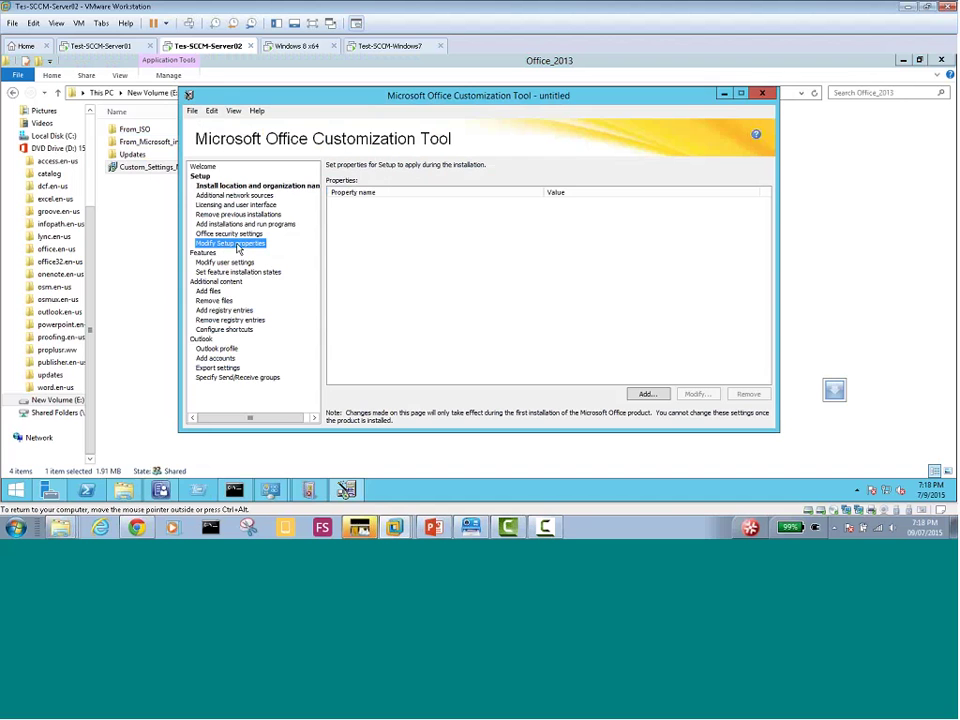
left_click(644, 396)
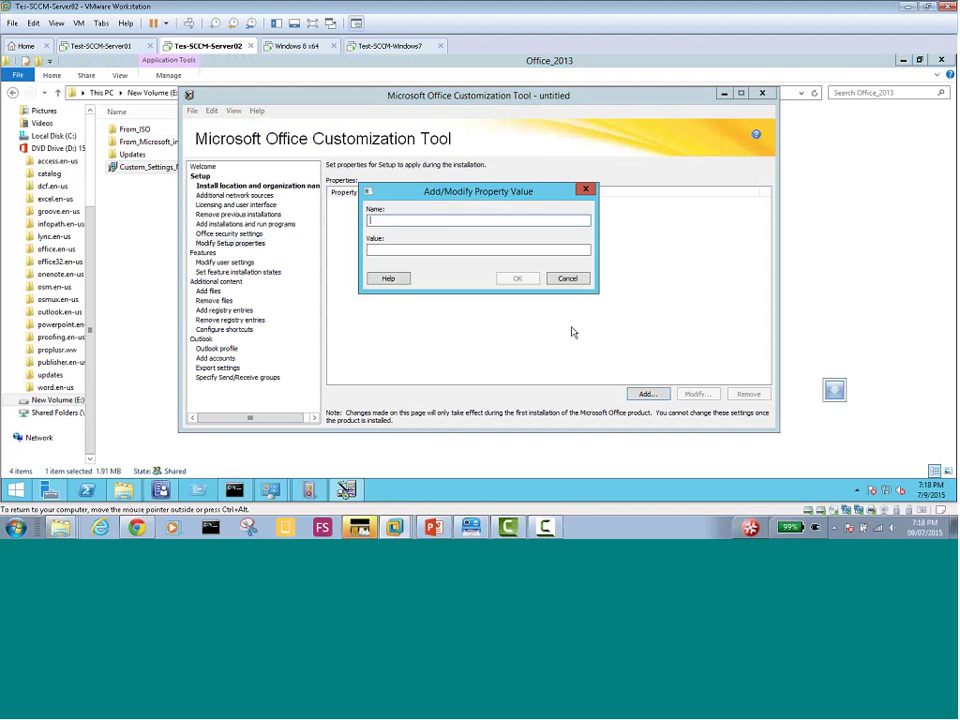
left_click(558, 280)
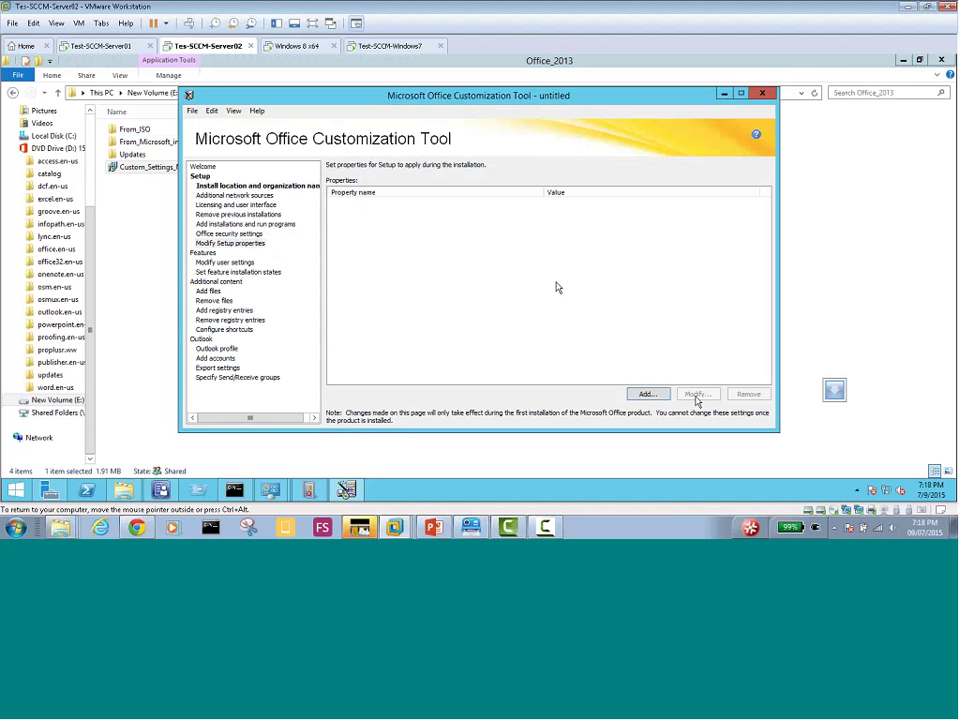
left_click(762, 95)
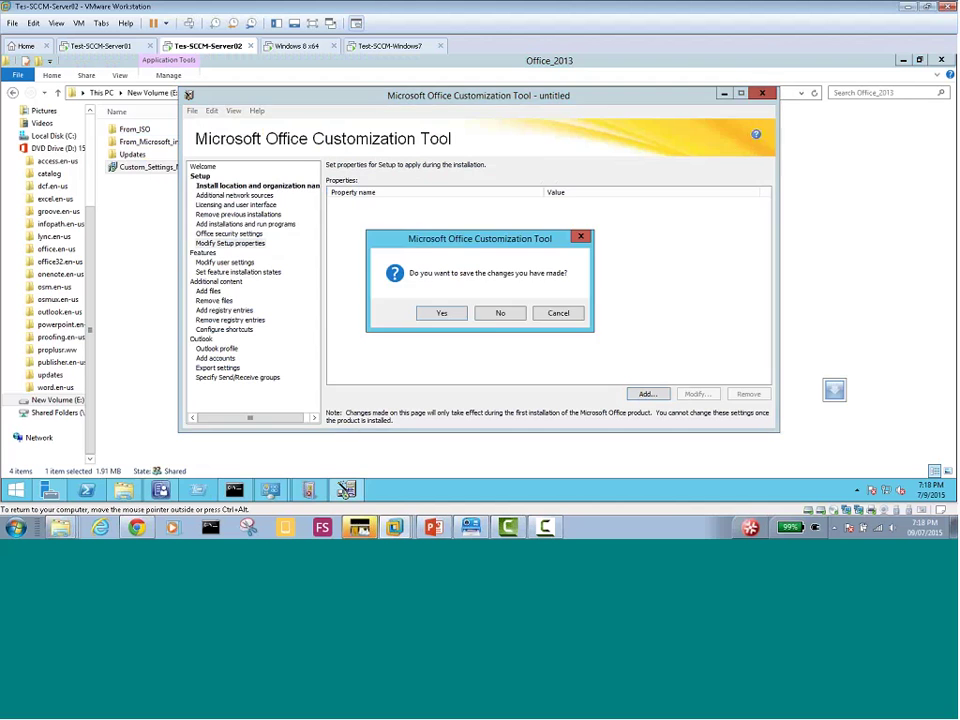
left_click(494, 314)
left_click(172, 172)
Relaunch setup /admin, accept the Office product, and choose File > Open for an existing customization
right_click(170, 172)
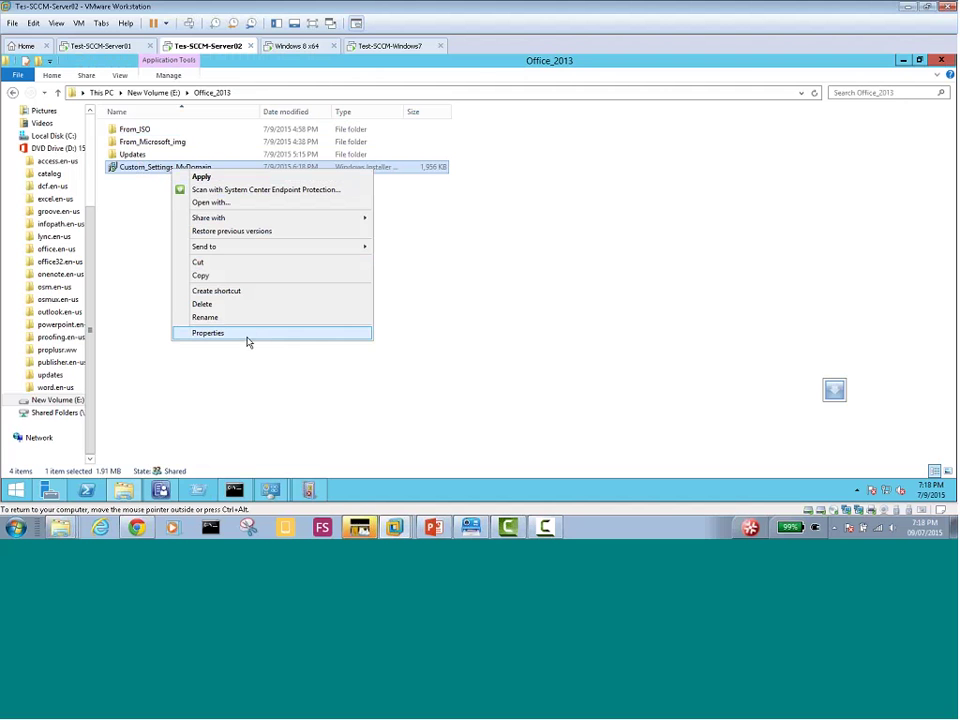
left_click(429, 324)
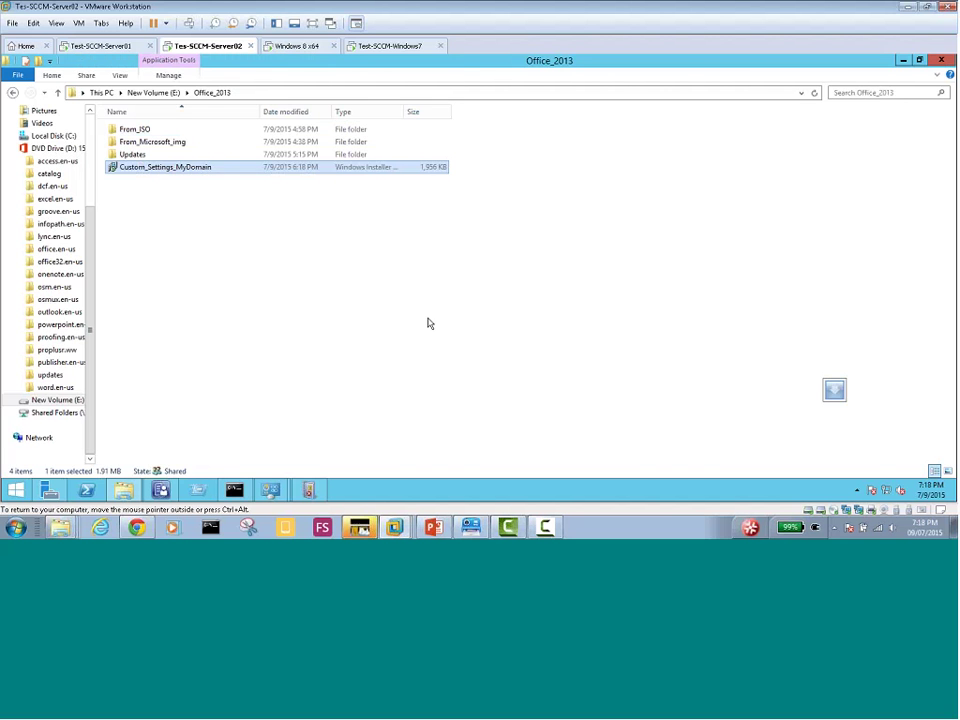
left_click(429, 323)
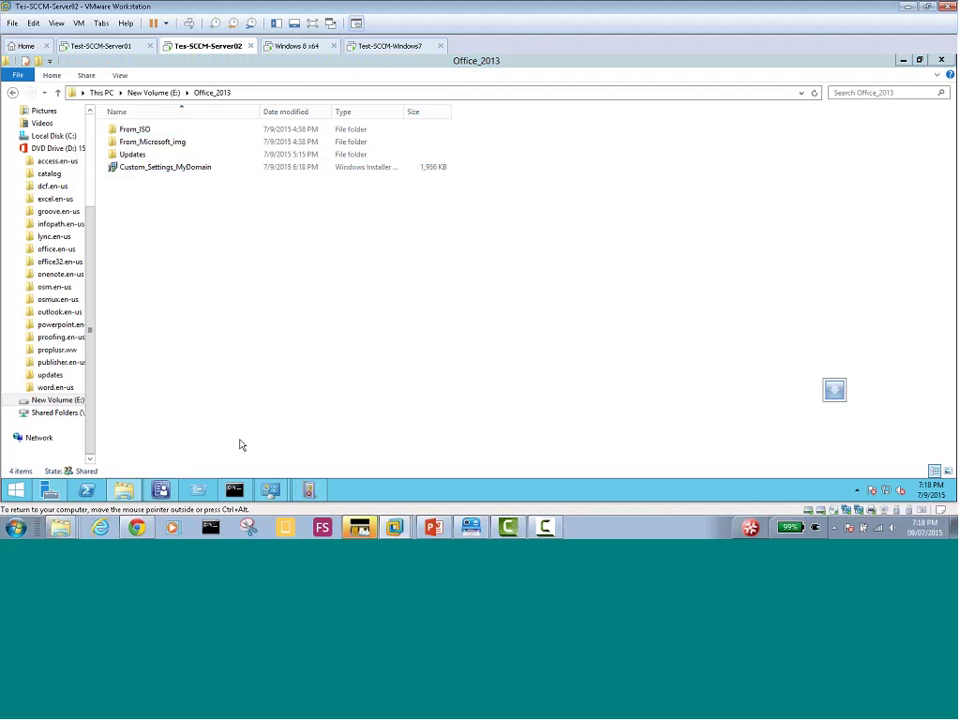
left_click(234, 489)
key("Up")
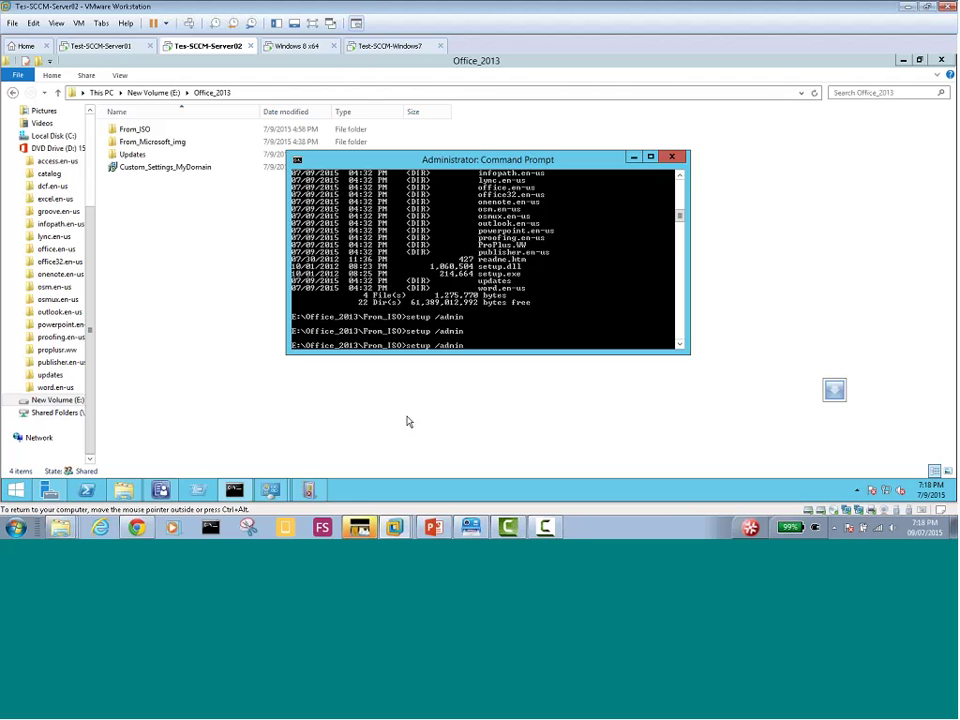
key("Return")
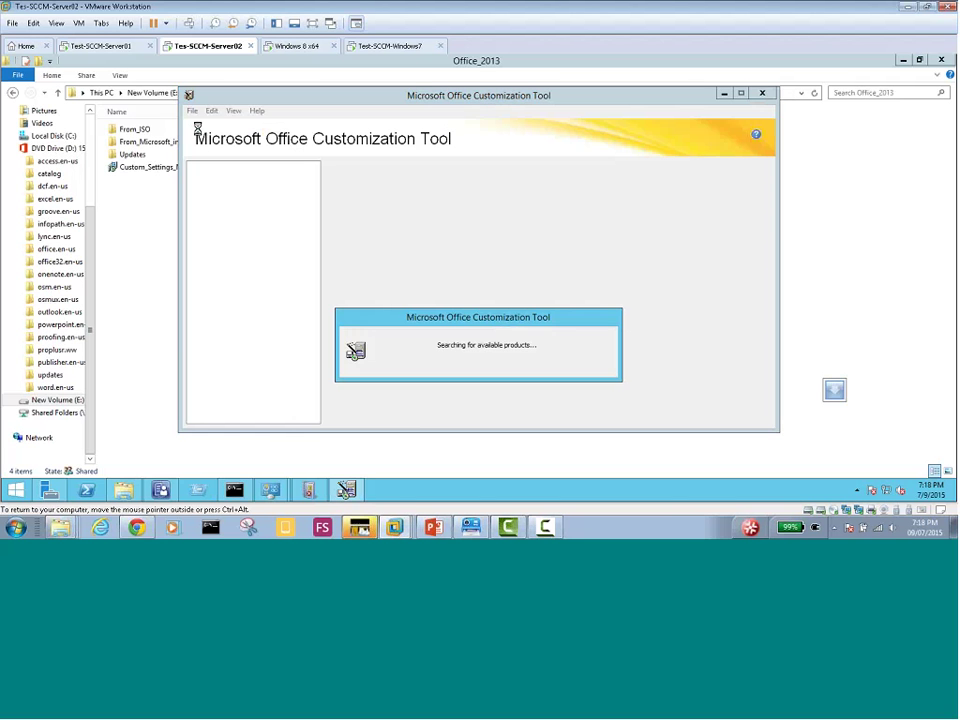
key("Return")
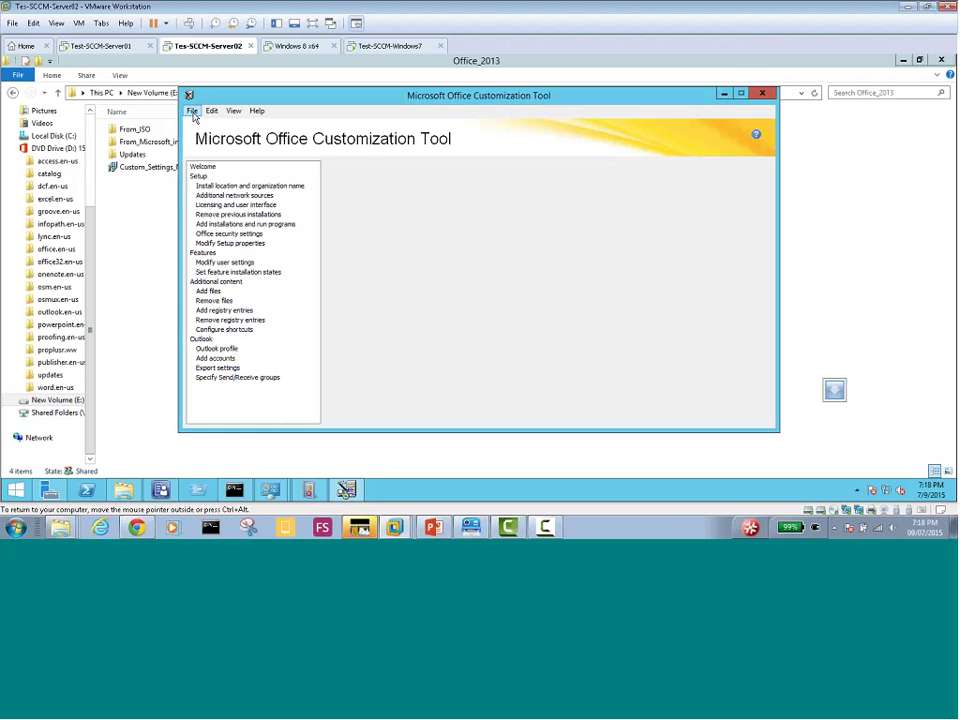
left_click(192, 110)
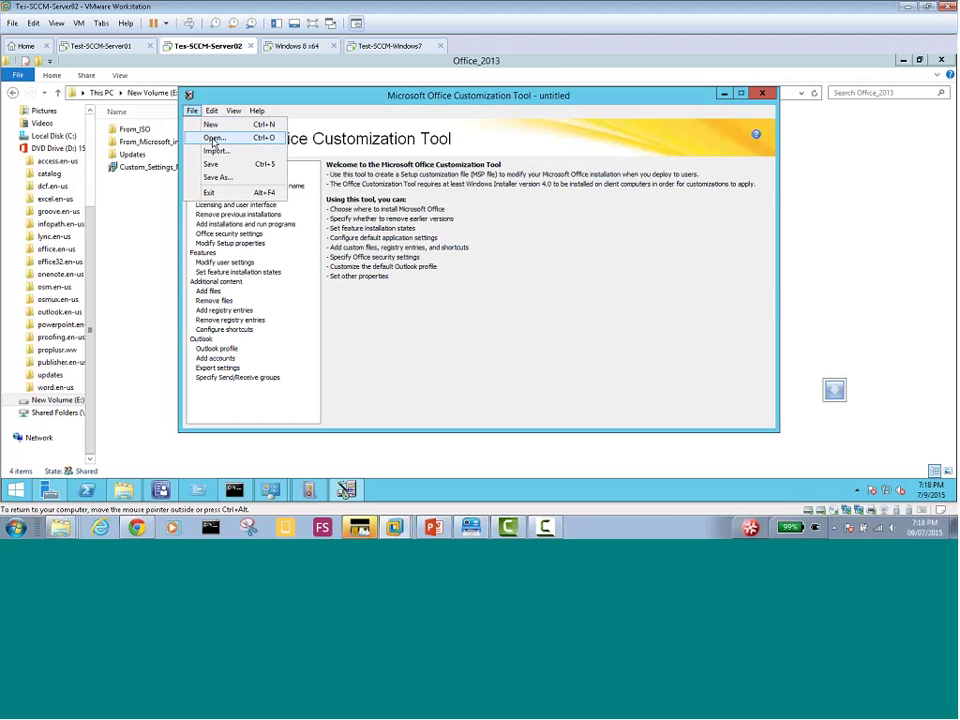
left_click(214, 137)
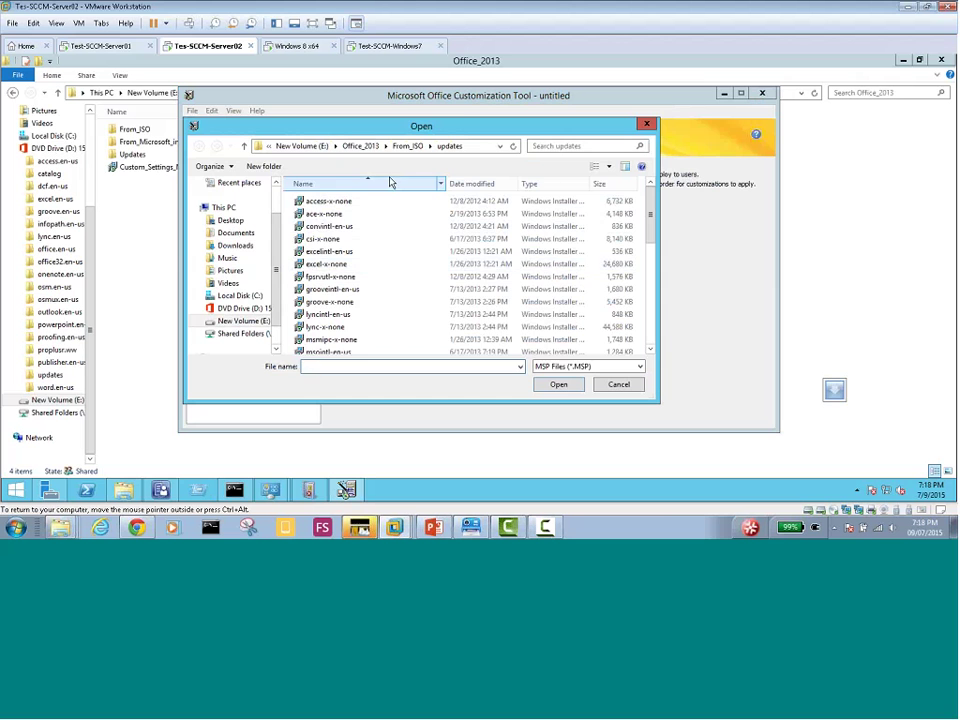
Open Custom_Settings_MyDomain.MSP from Office_2013 and set its licensing to Use KMS client key
left_click(360, 146)
double_click(345, 243)
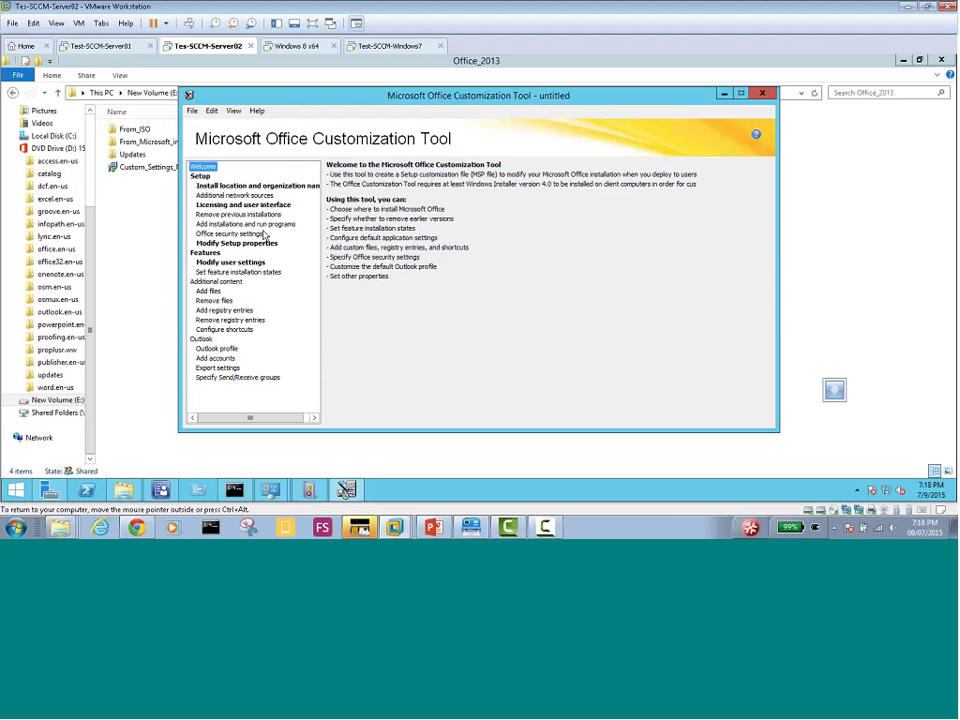
left_click(236, 205)
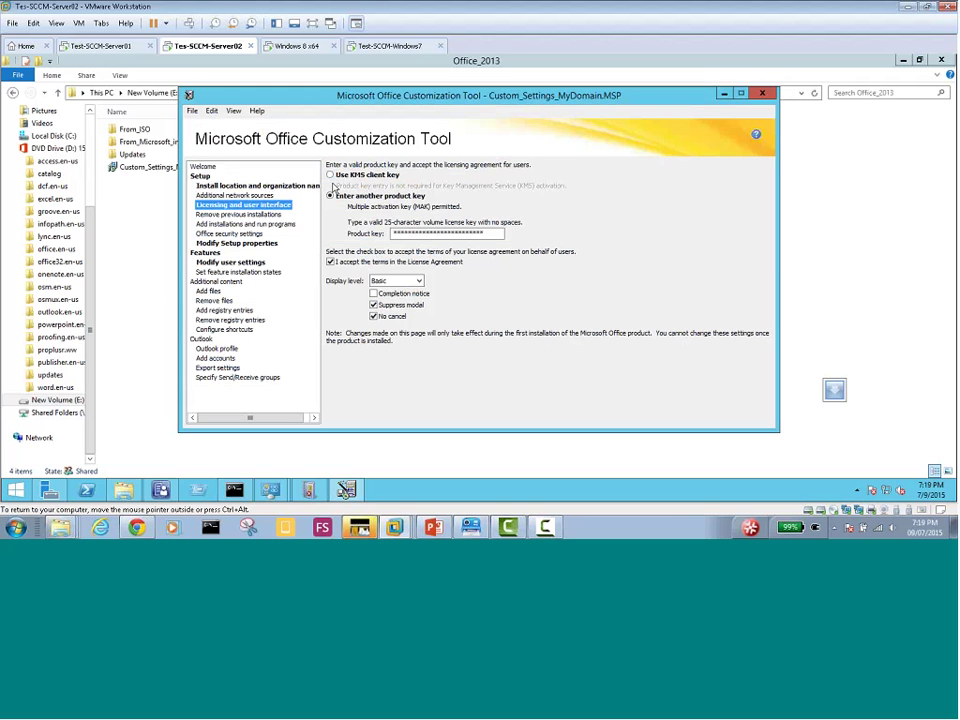
left_click(342, 177)
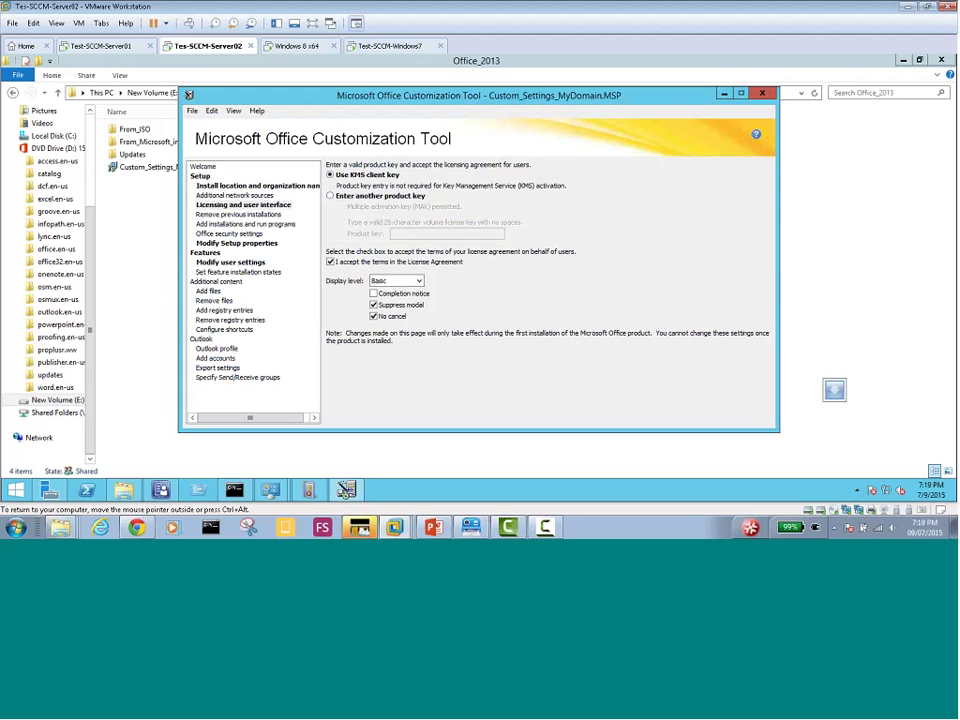
left_click(235, 195)
left_click(244, 204)
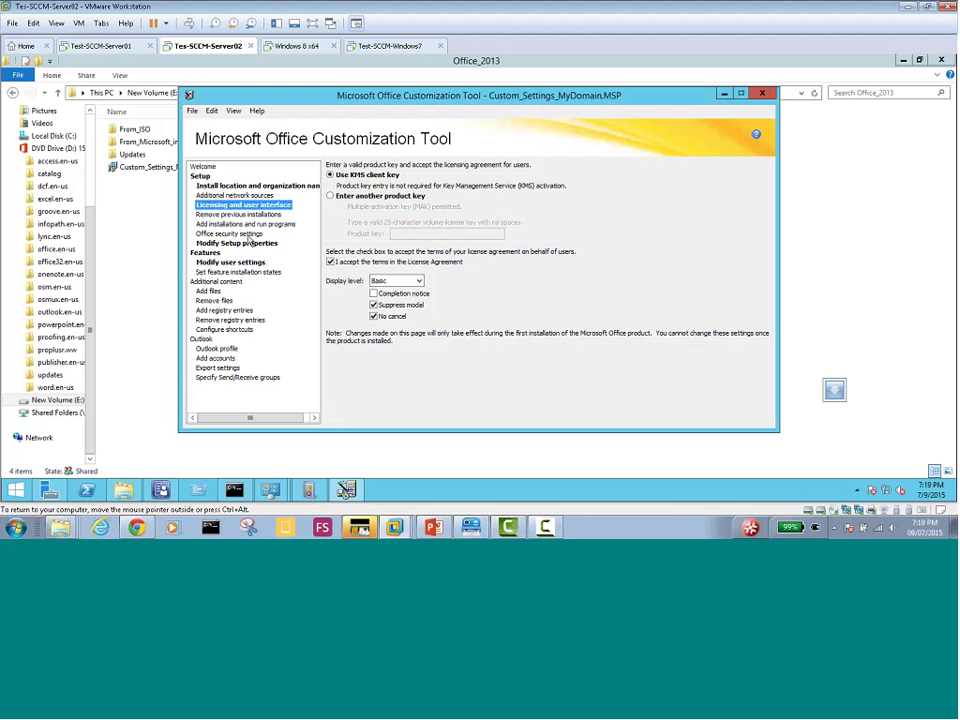
left_click(211, 111)
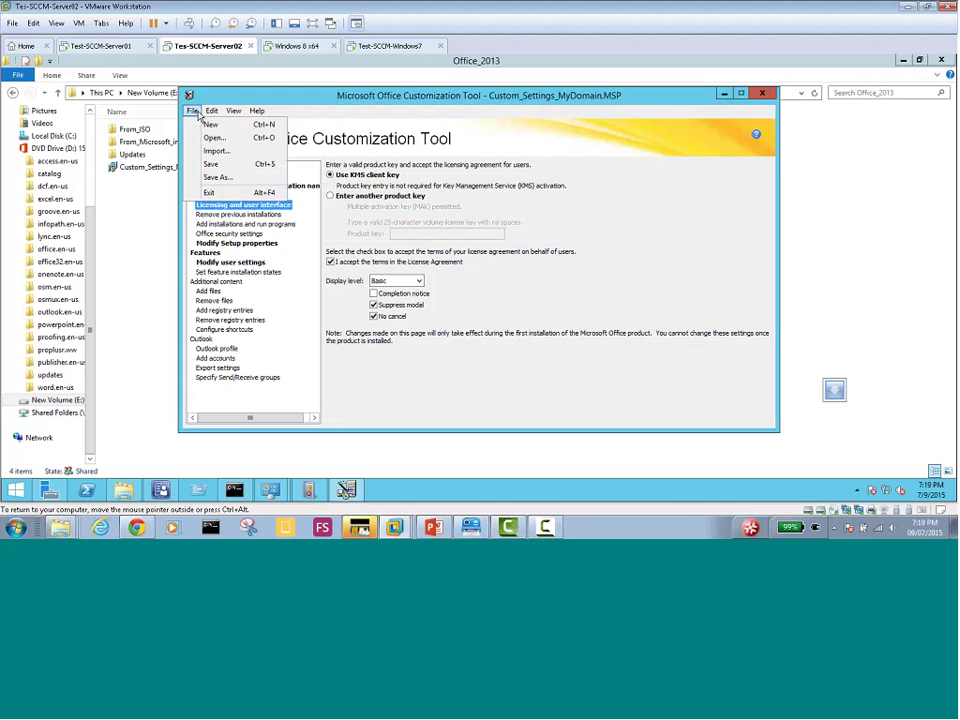
mouse_move(231, 116)
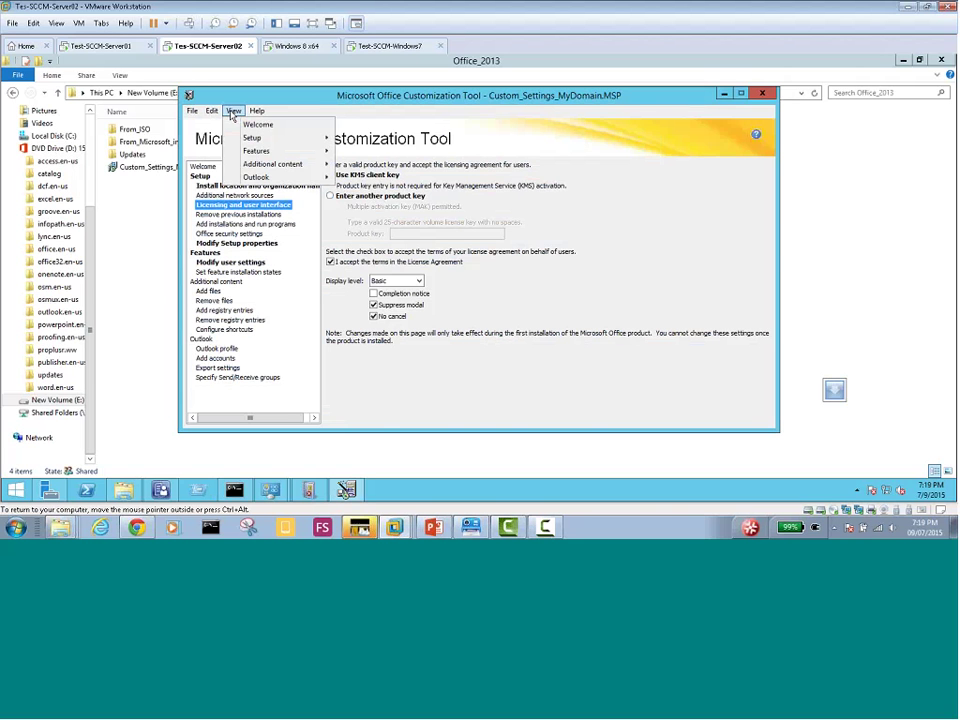
left_click(241, 213)
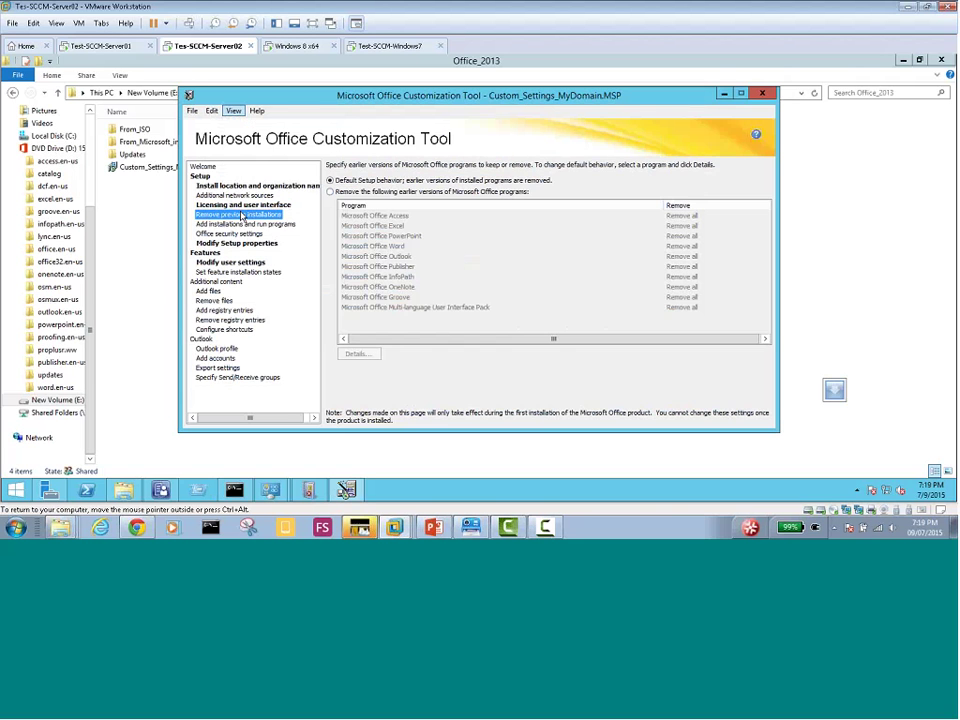
left_click(244, 205)
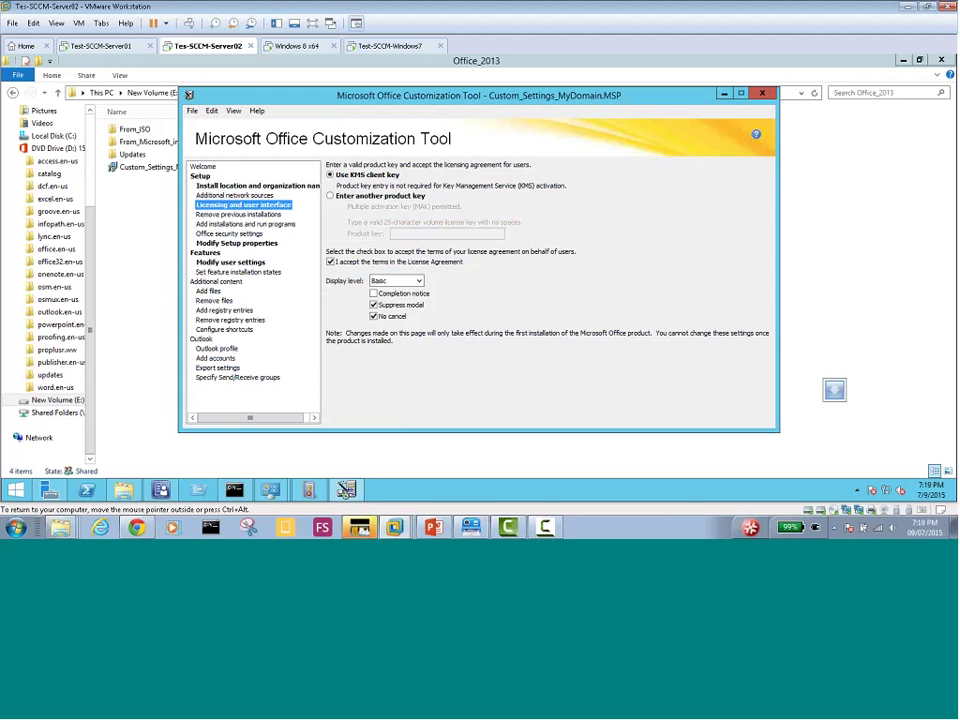
Untick acceptance of the license terms and set the display level to Full - default
left_click(212, 111)
mouse_move(234, 111)
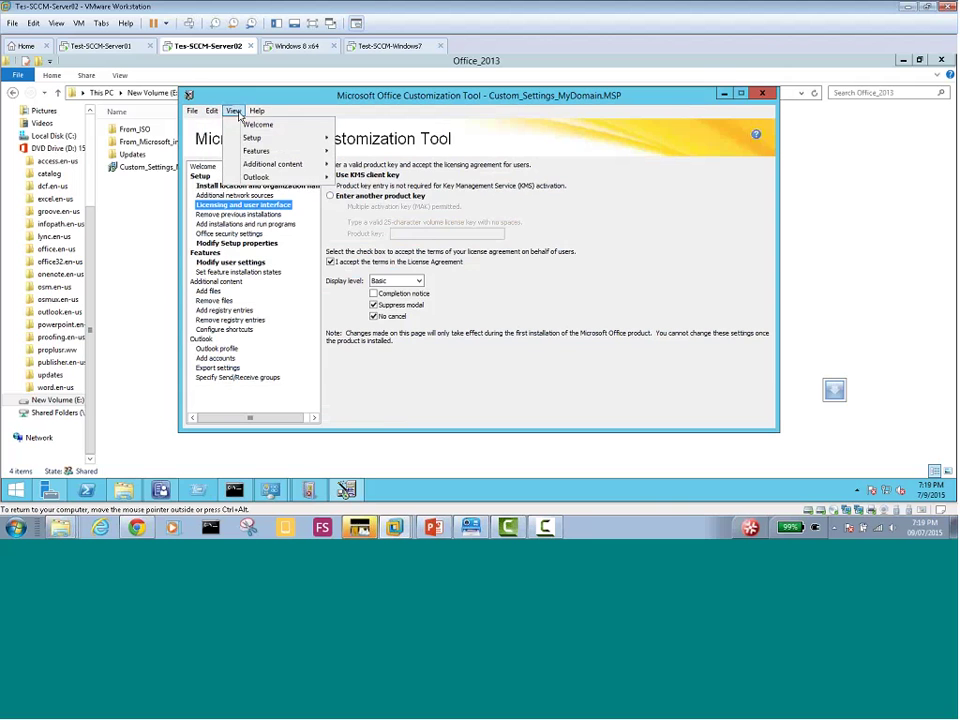
left_click(230, 242)
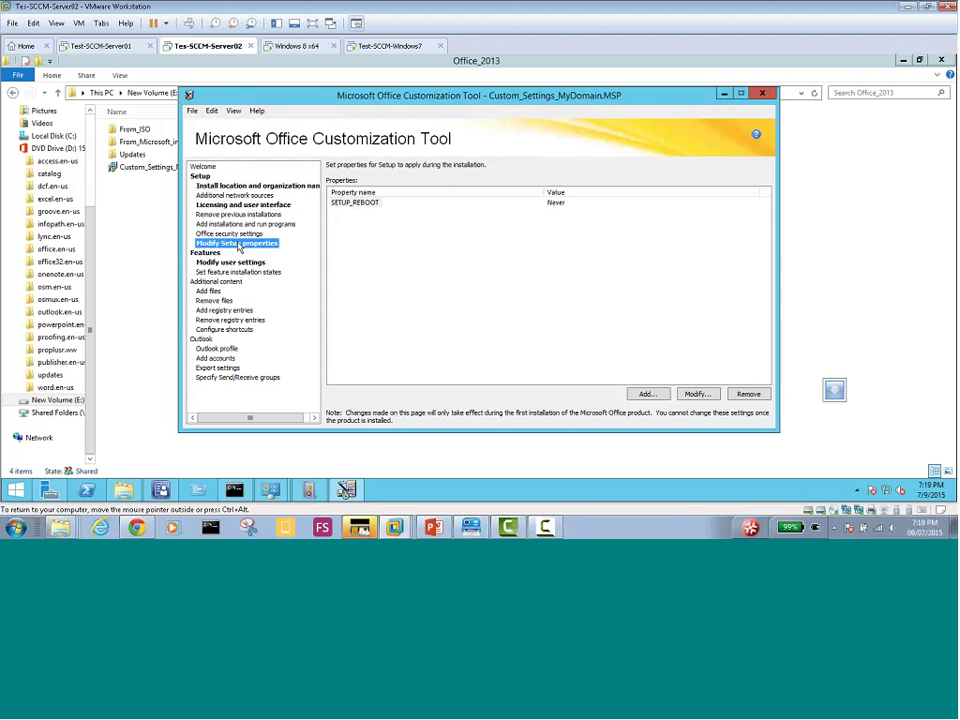
left_click(222, 205)
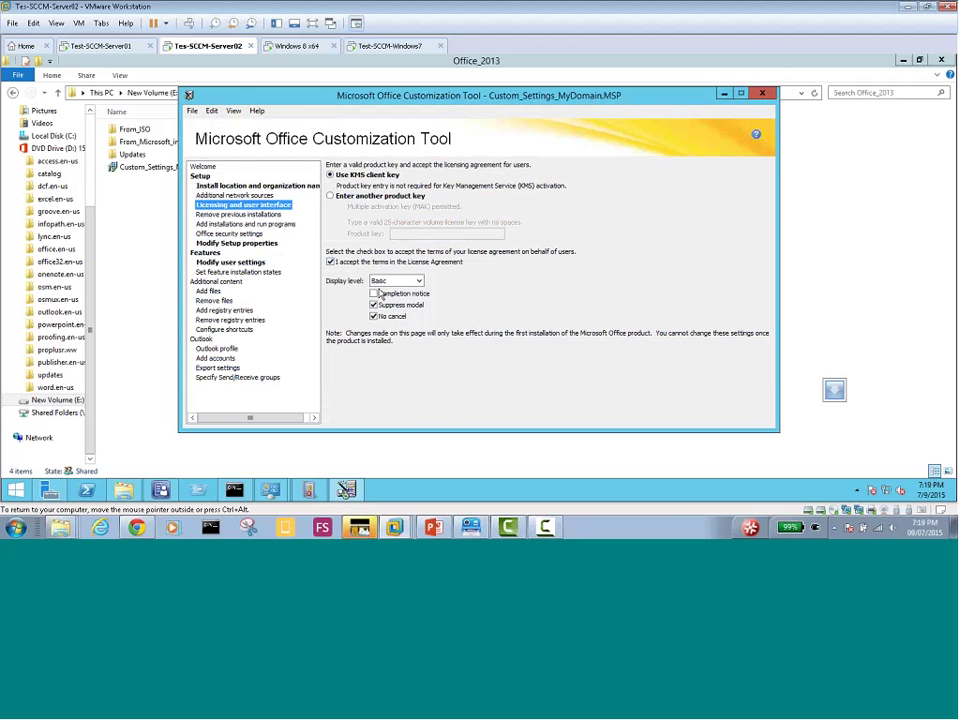
left_click(331, 262)
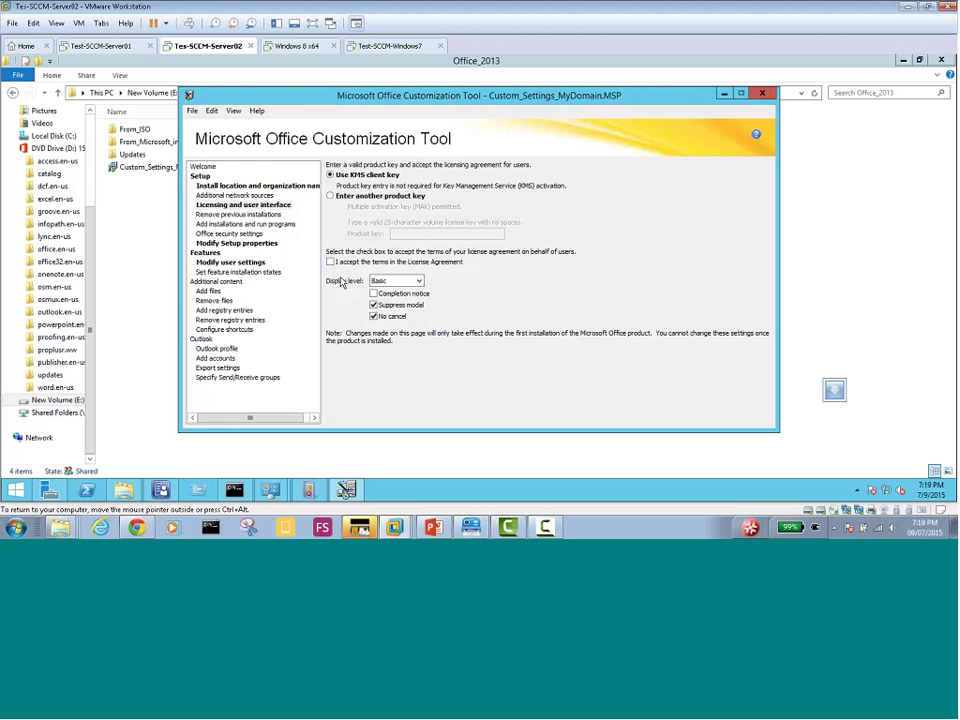
left_click(404, 281)
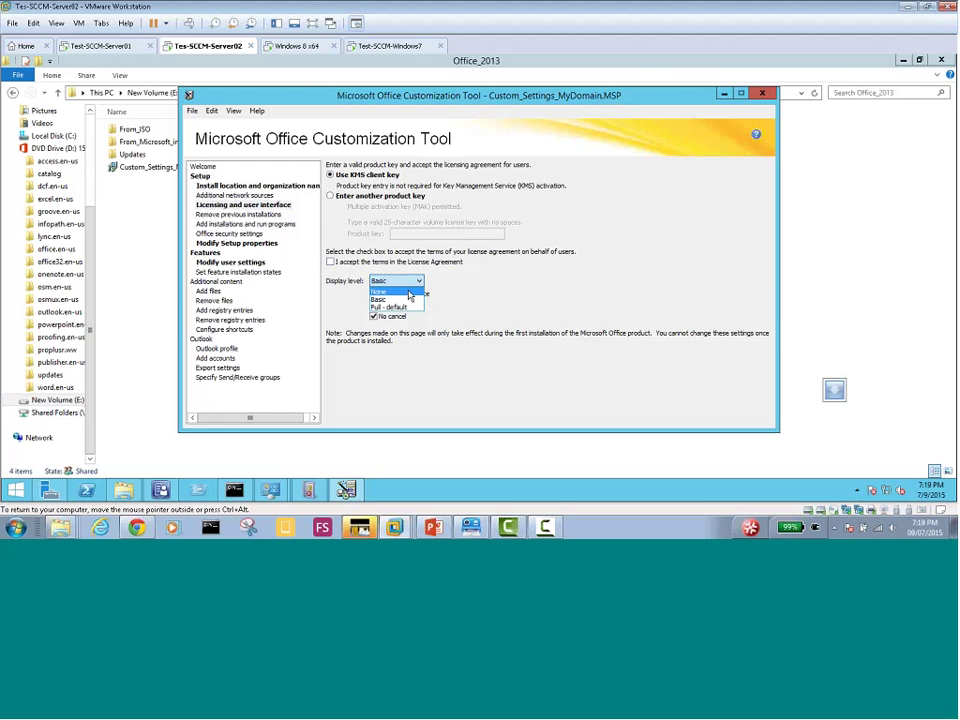
left_click(379, 299)
key("Down")
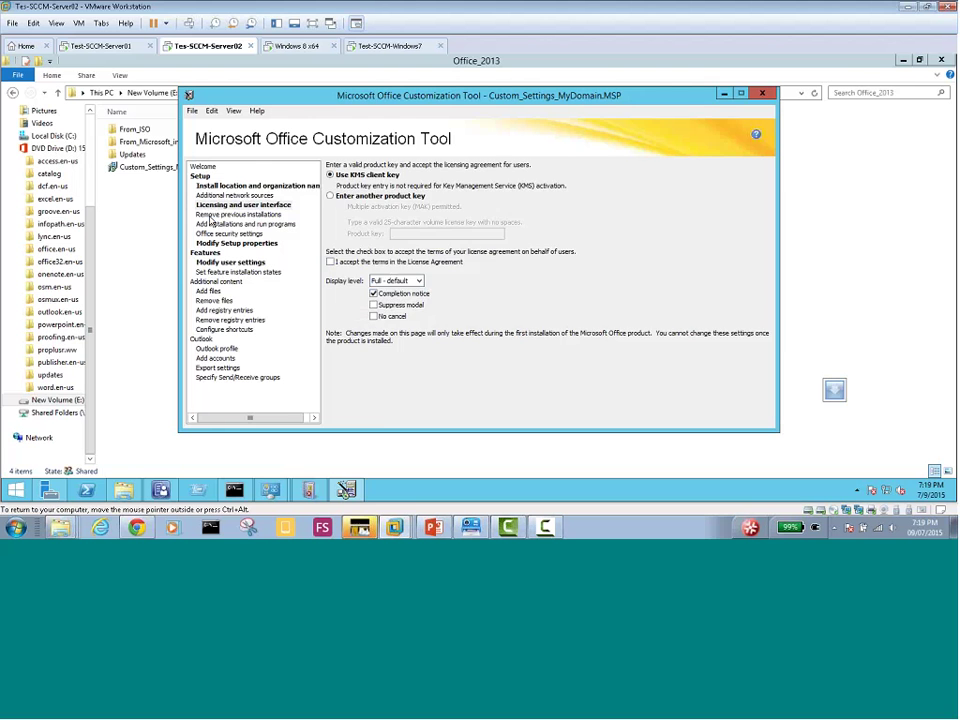
left_click(224, 213)
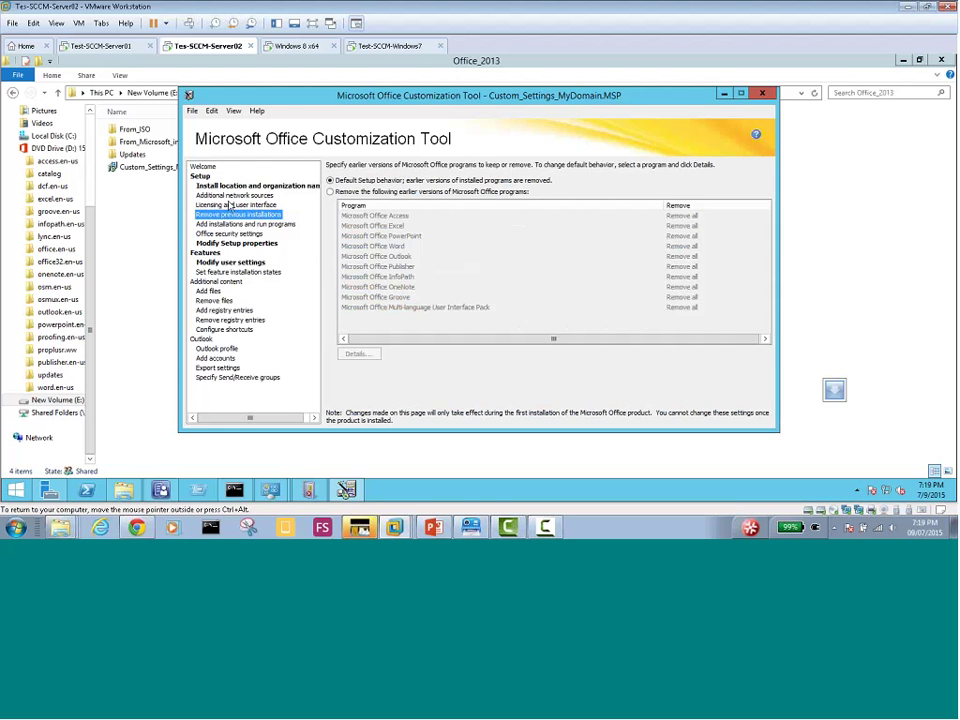
left_click(232, 204)
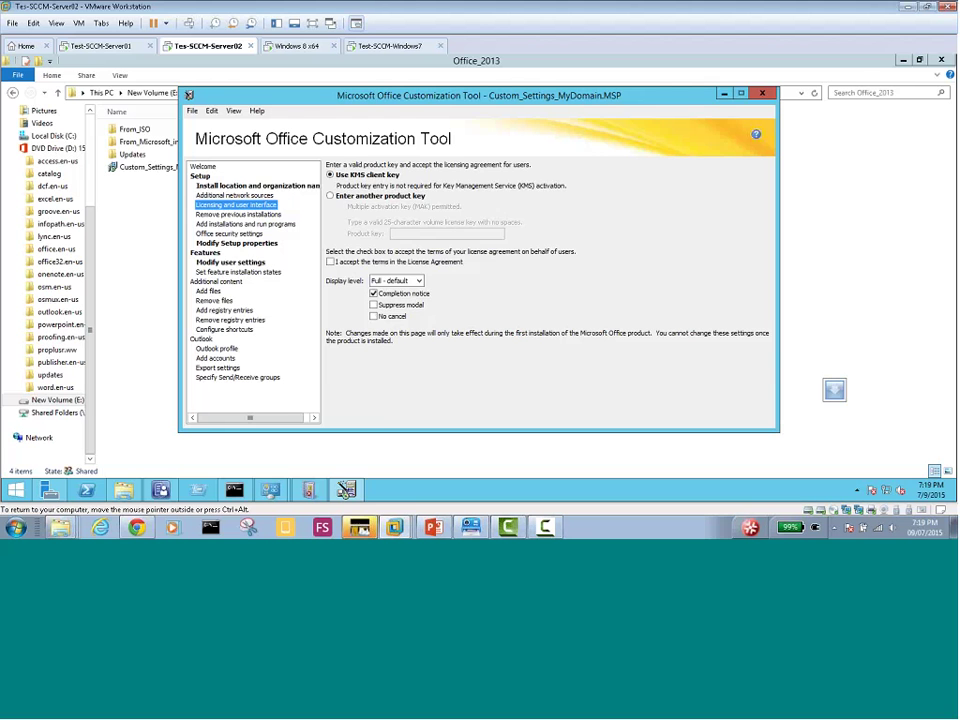
left_click(233, 246)
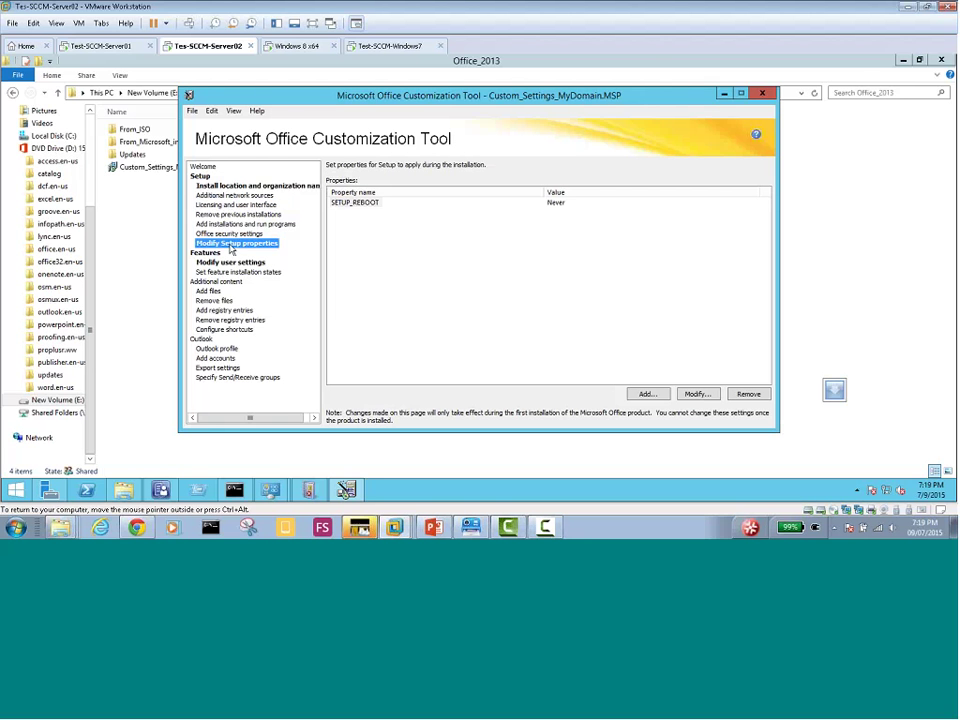
Save Custom_Settings_MyDomain.MSP with File > Save and close the Customization Tool
left_click(232, 262)
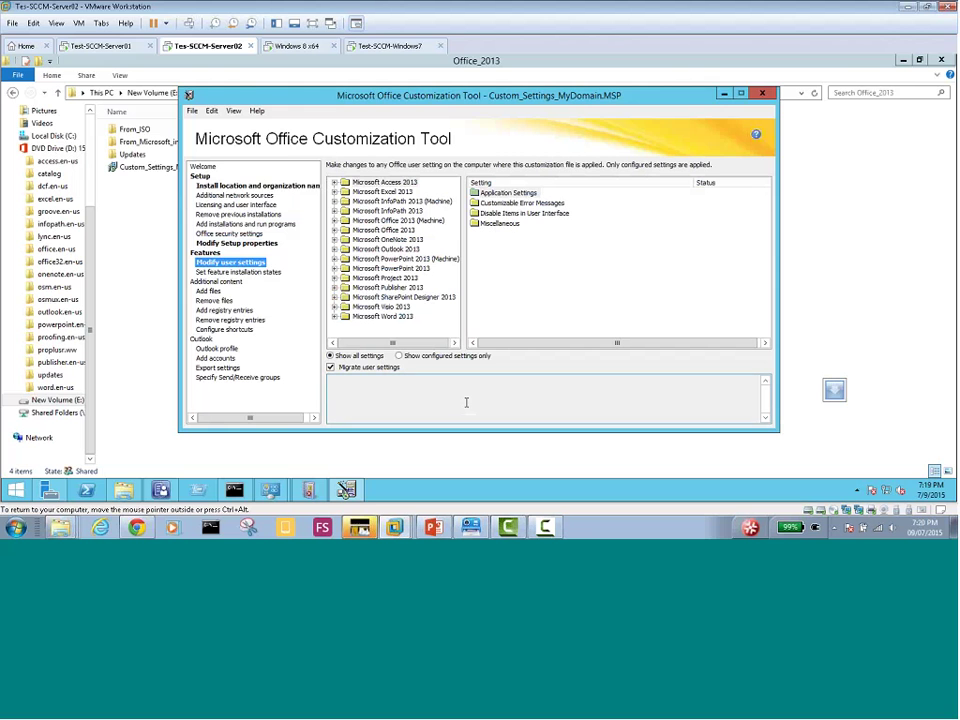
left_click(192, 111)
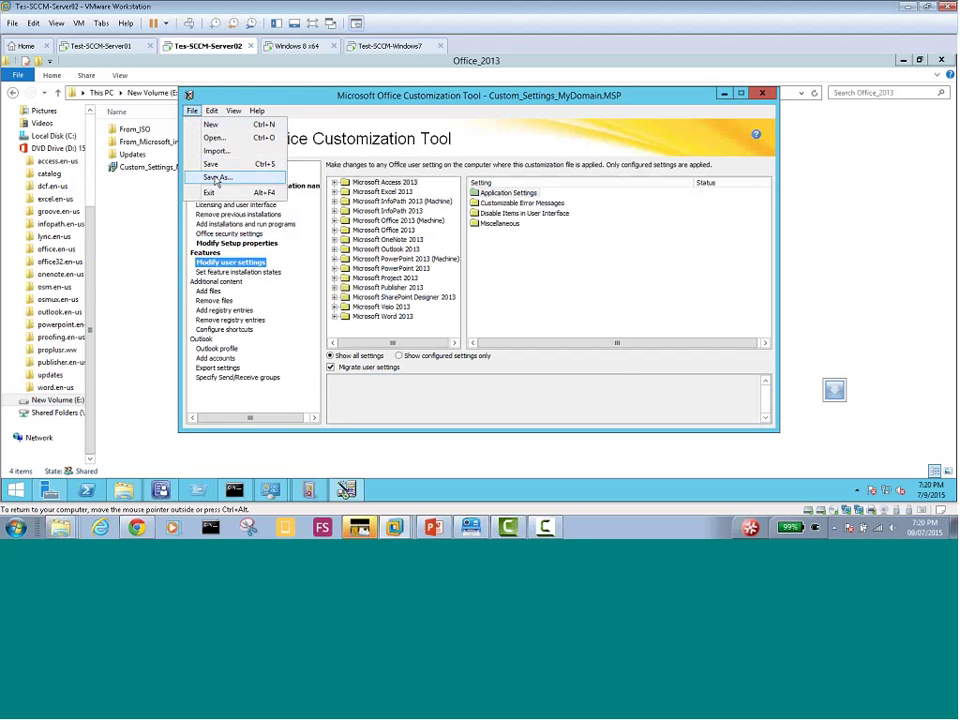
left_click(211, 164)
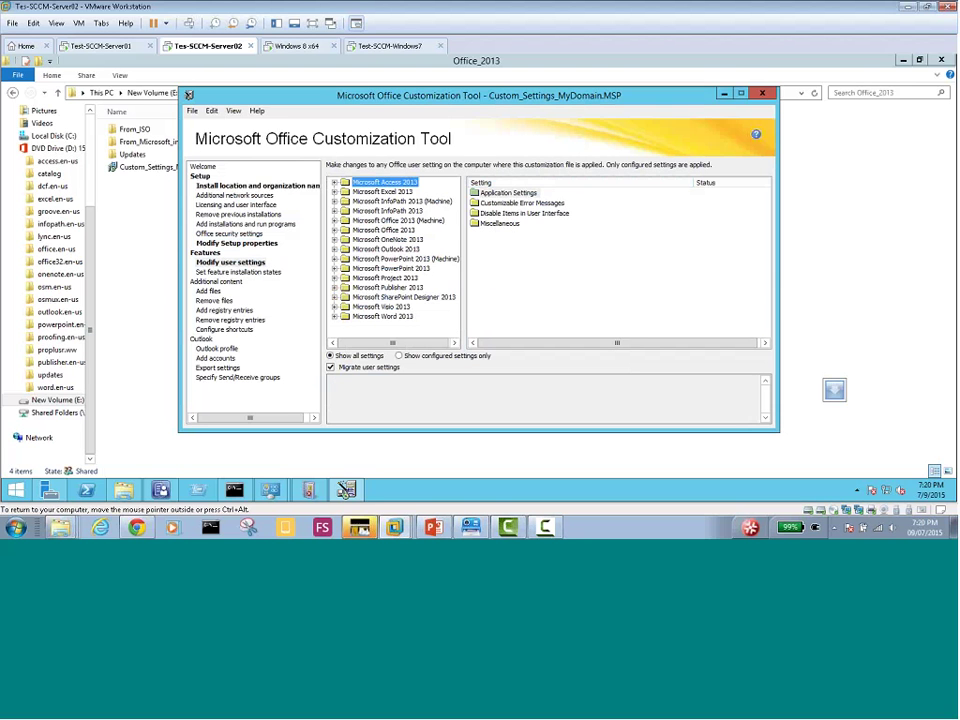
left_click(765, 96)
Quit the Customization Tool and copy the Custom_Settings_MyDomain file in Explorer
left_click(476, 312)
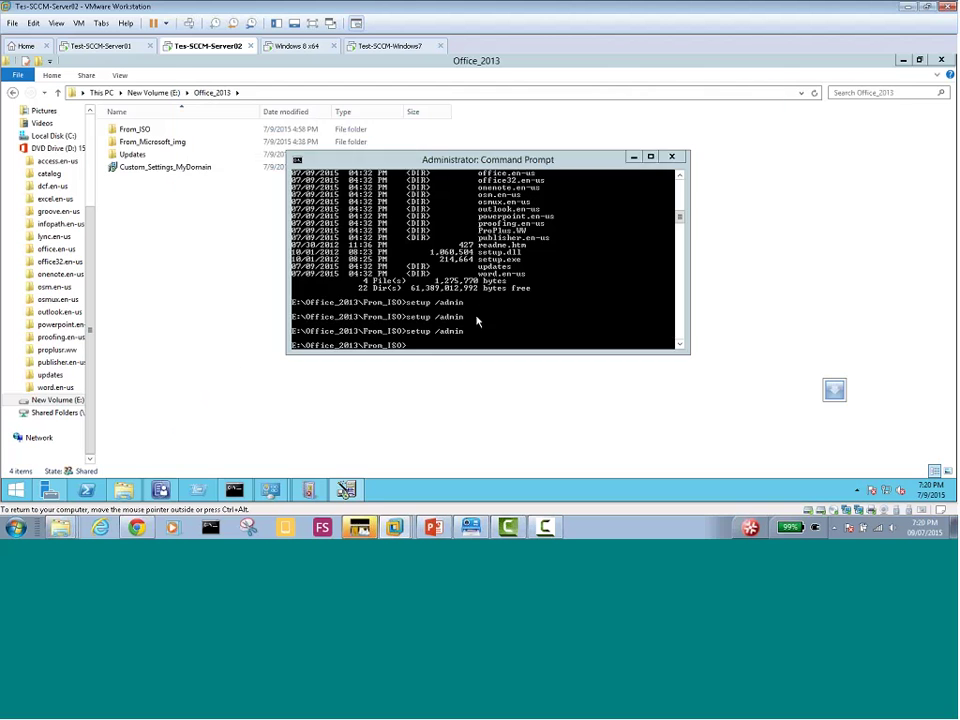
left_click(142, 171)
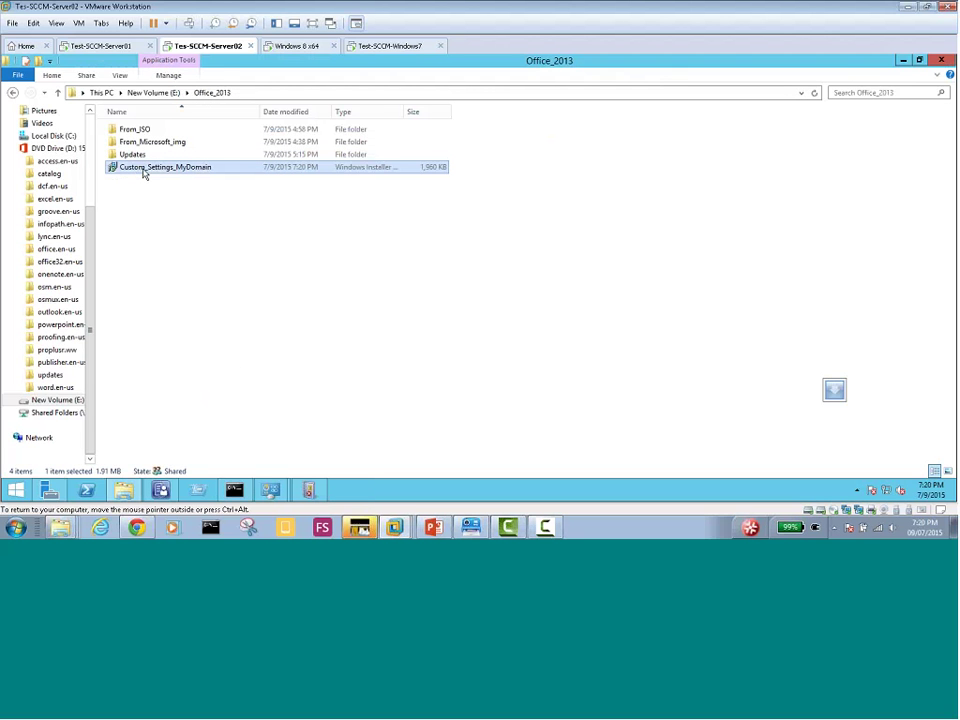
right_click(144, 166)
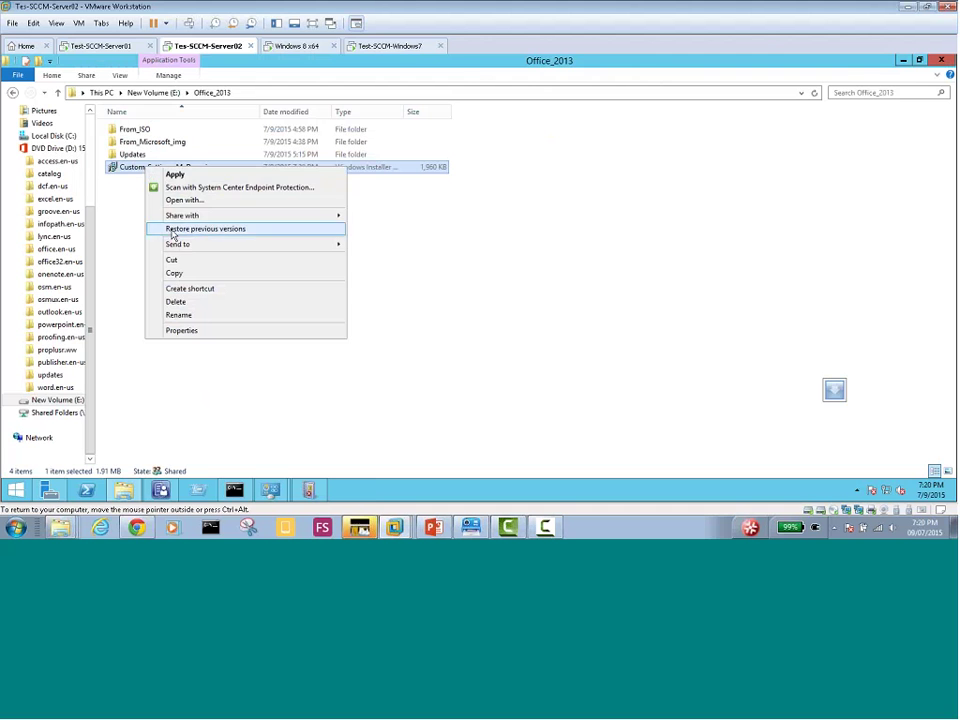
left_click(180, 273)
Paste Custom_Settings_MyDomain into From_ISO\updates, check it arrived, then minimize Explorer
left_click(135, 132)
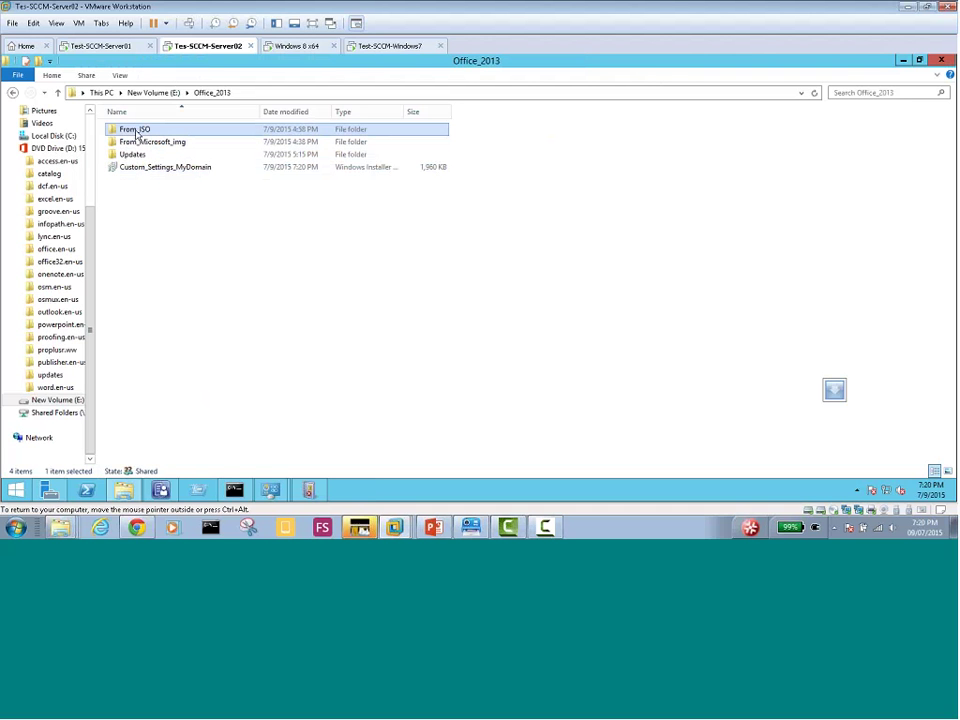
double_click(137, 133)
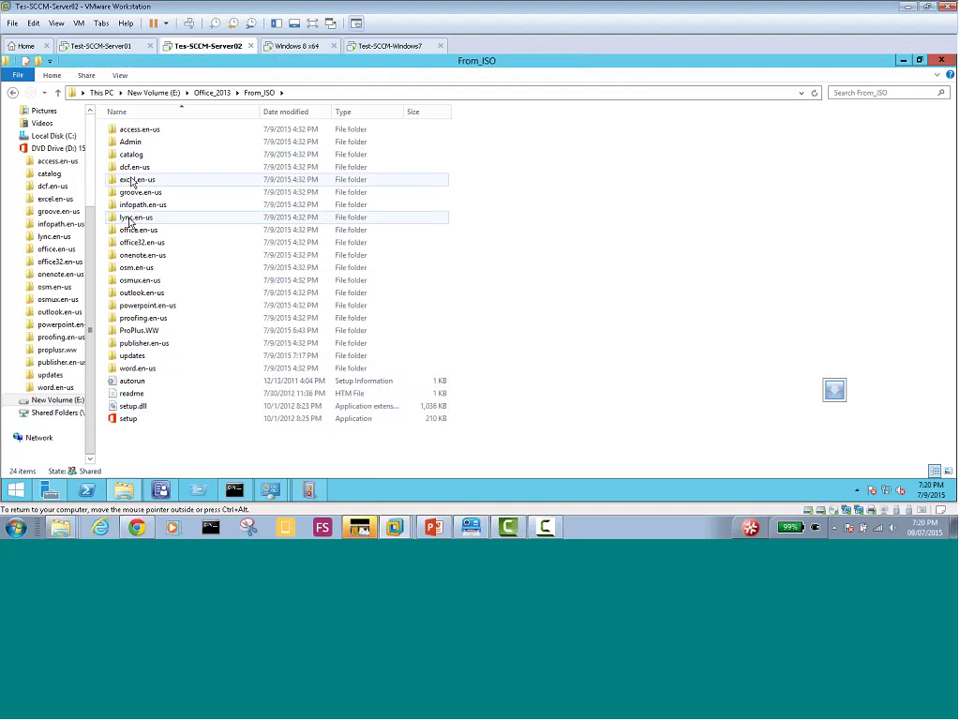
right_click(139, 360)
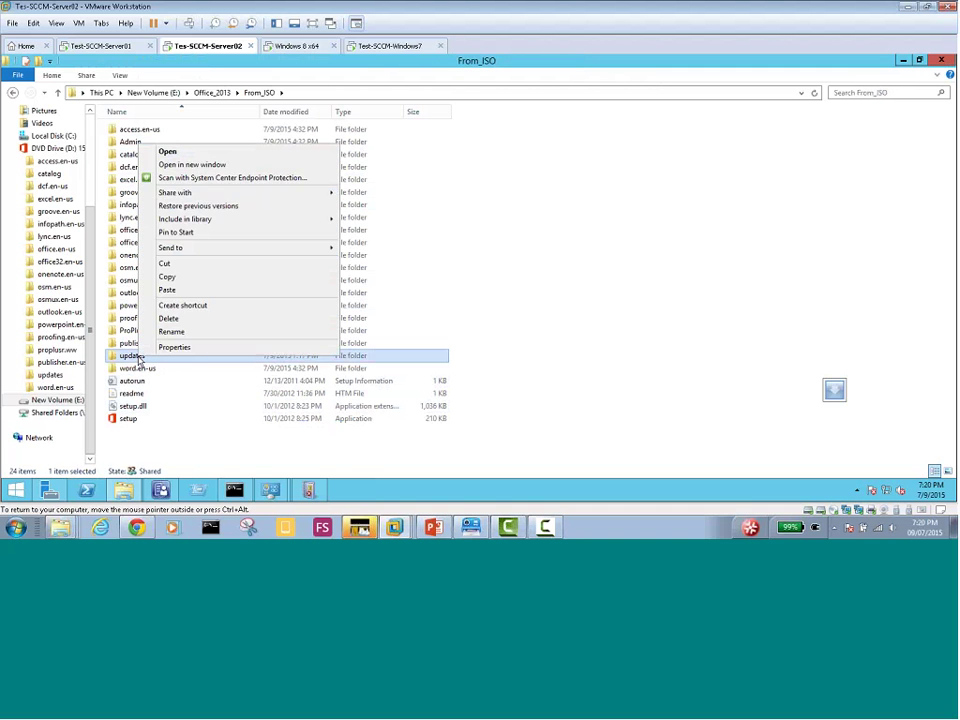
key("Escape")
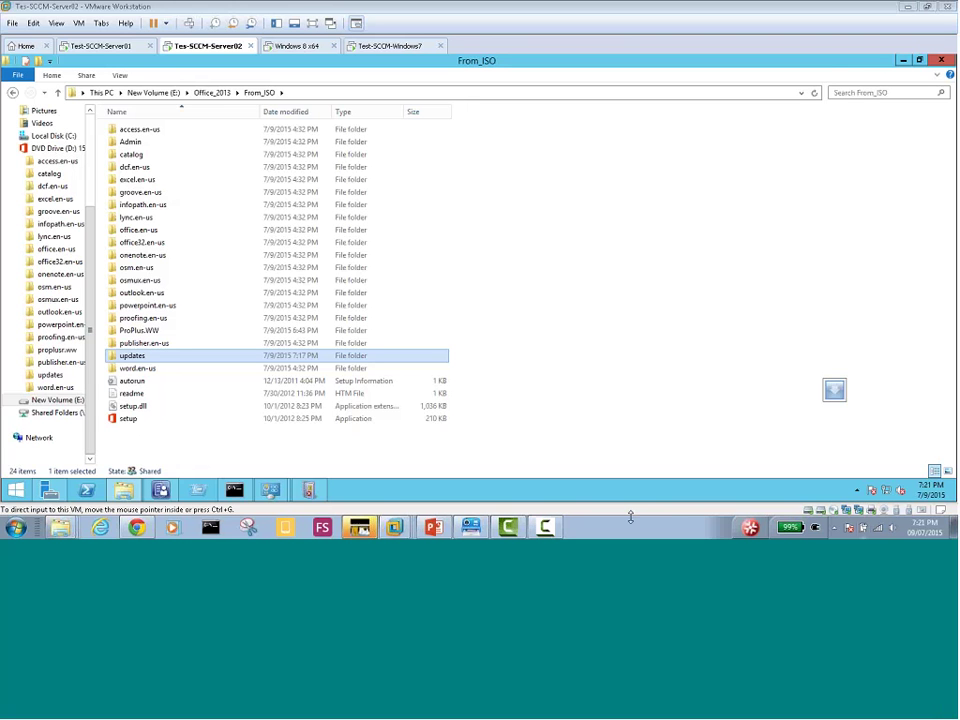
left_click(130, 362)
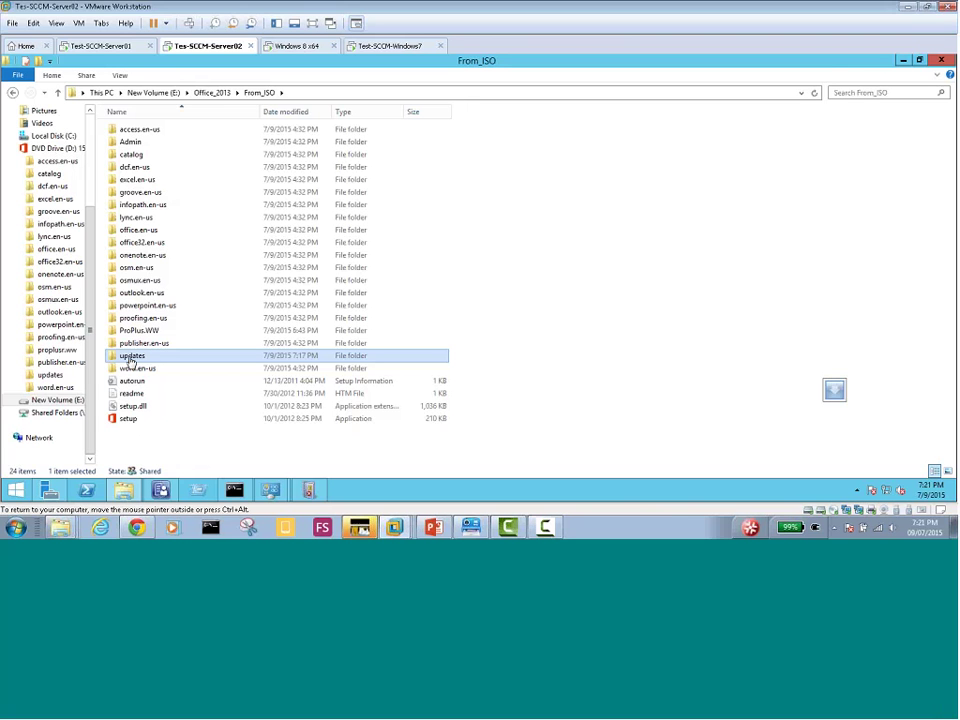
double_click(113, 357)
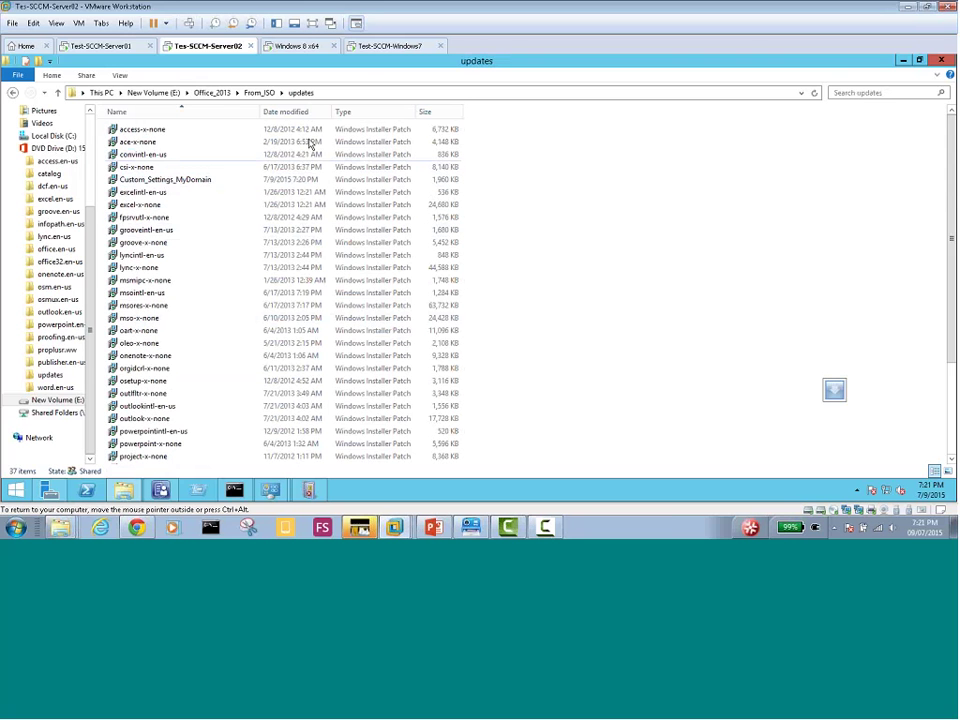
left_click(900, 61)
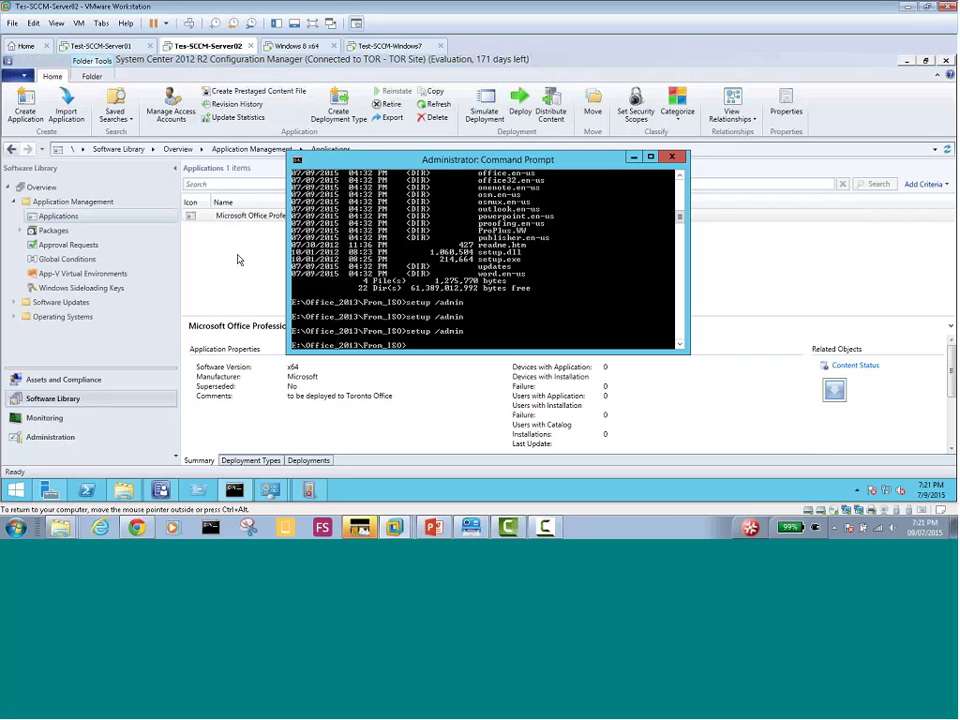
On the Windows 7 VM, browse \\SCCM-SERVER02\Office_2013\From_ISO and run setup
left_click(392, 50)
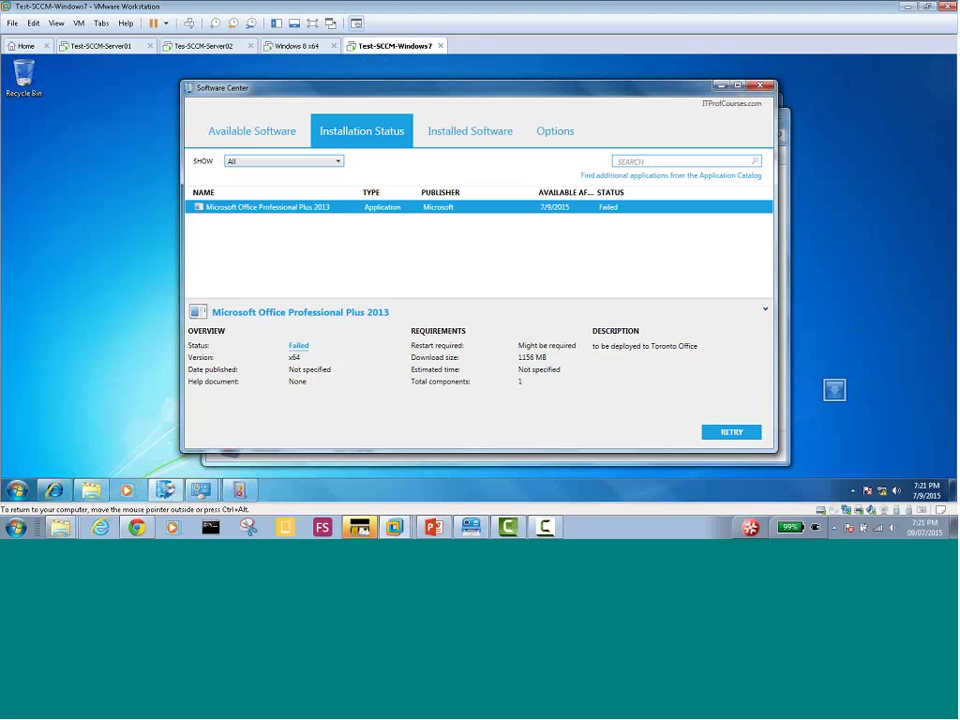
left_click(17, 490)
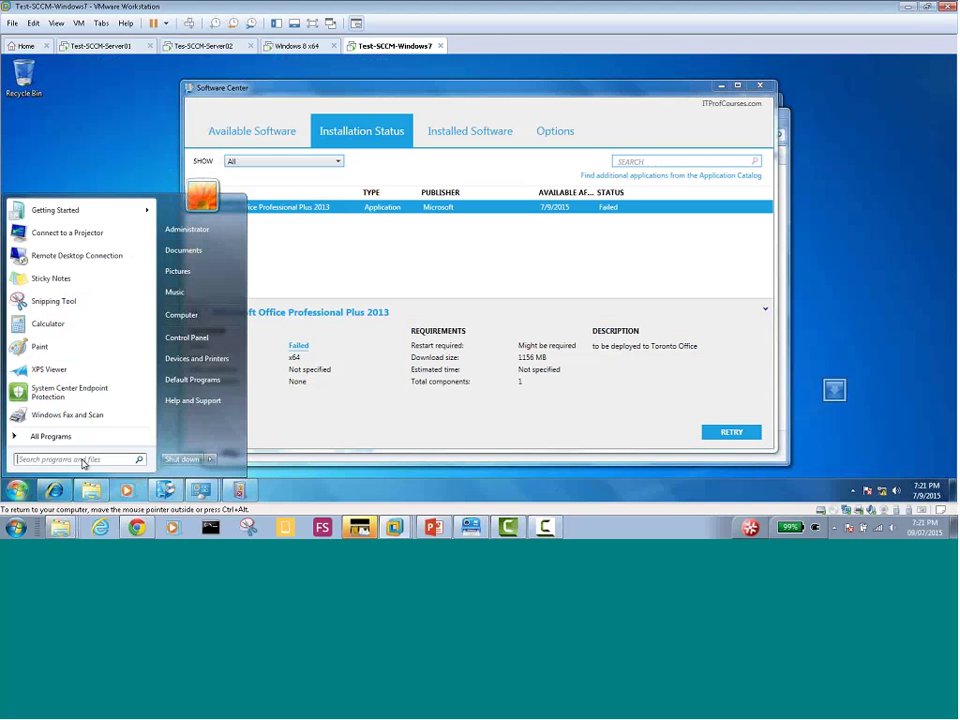
left_click(362, 477)
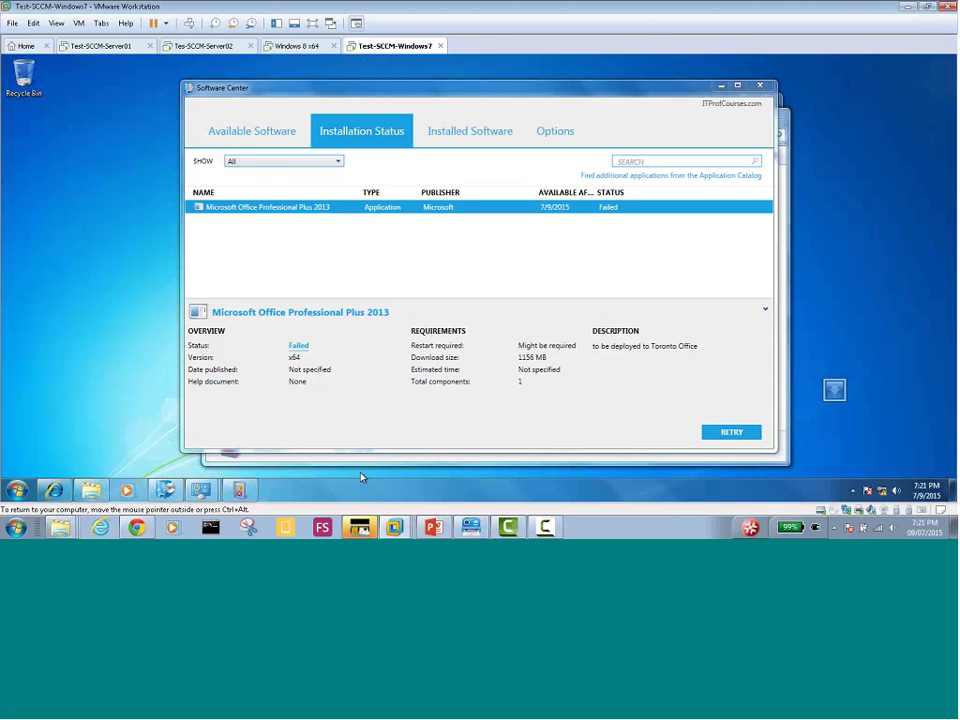
key("super+r")
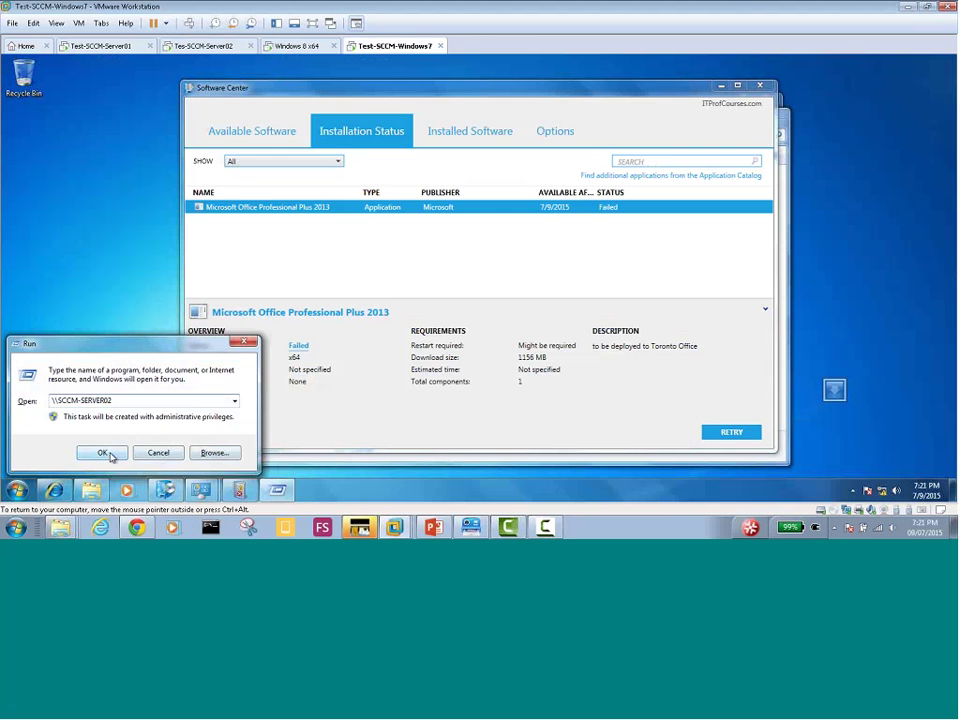
left_click(114, 452)
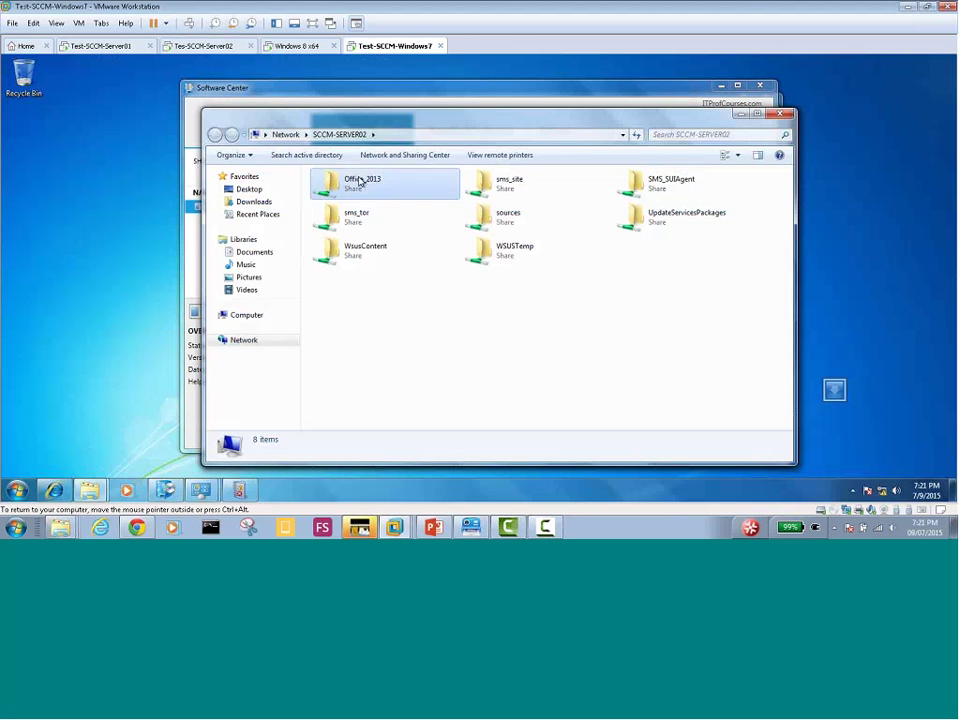
double_click(360, 182)
double_click(340, 189)
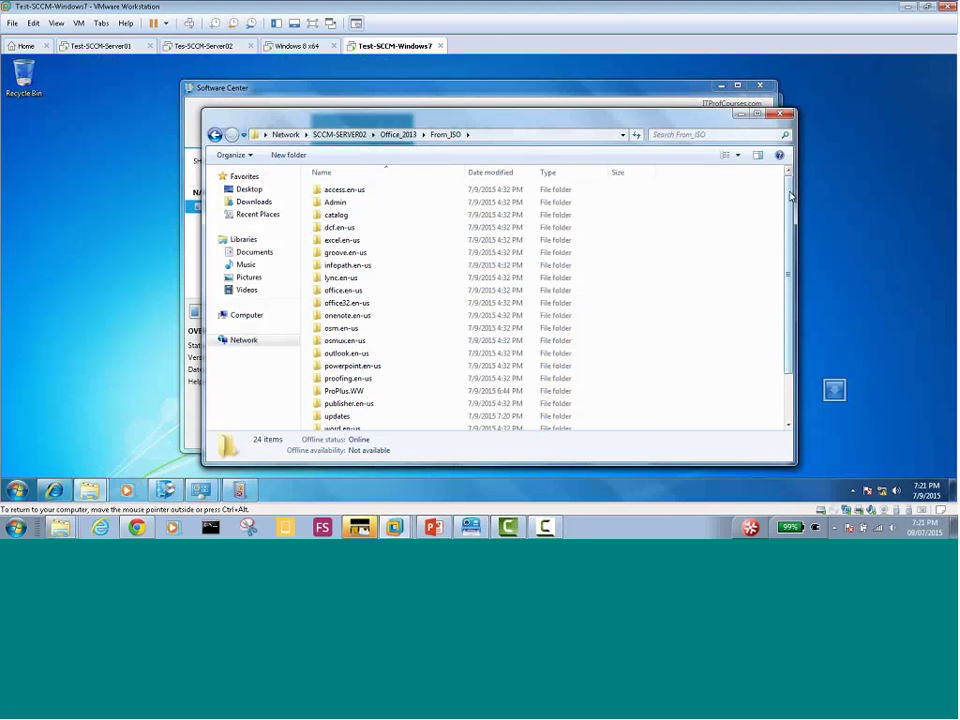
left_click_drag(793, 197, 793, 276)
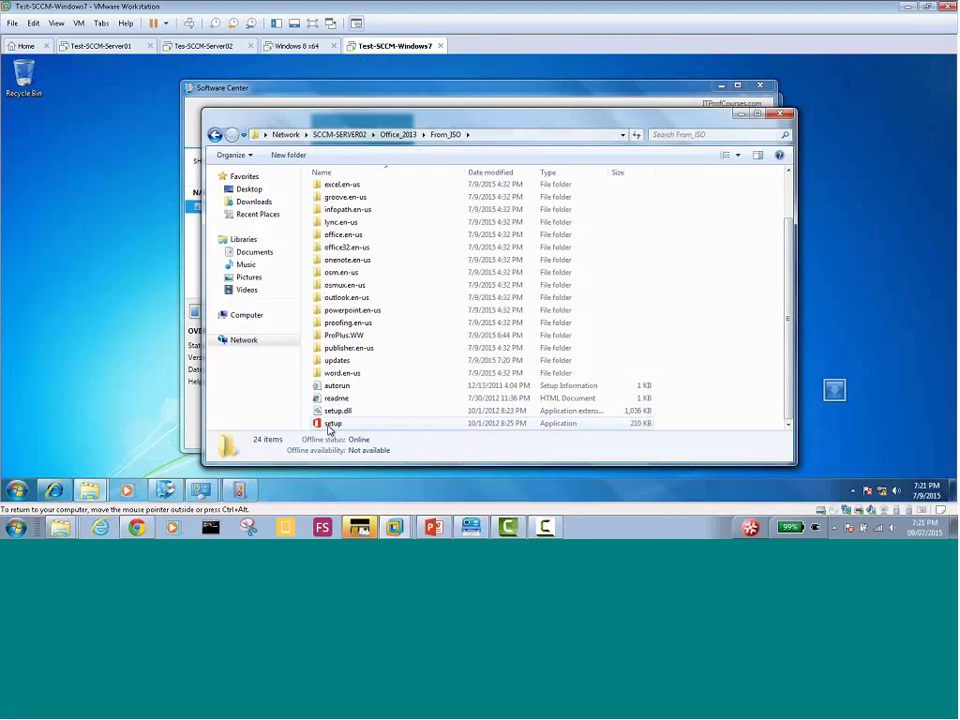
double_click(350, 424)
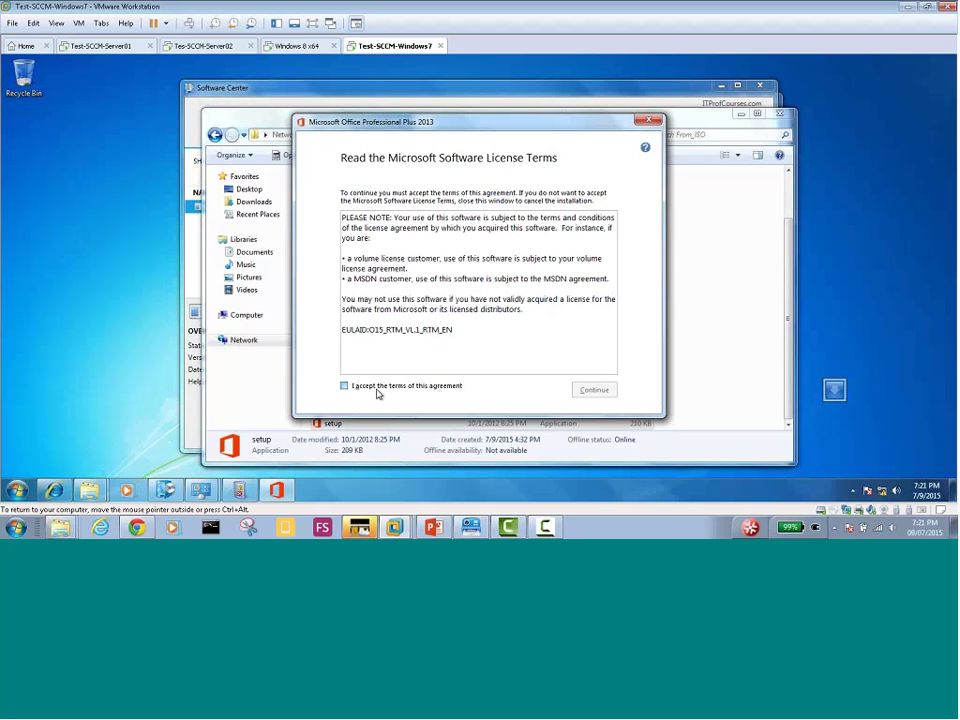
Accept the Office 2013 licence terms, then cancel the installation and close setup
left_click(378, 387)
left_click(593, 391)
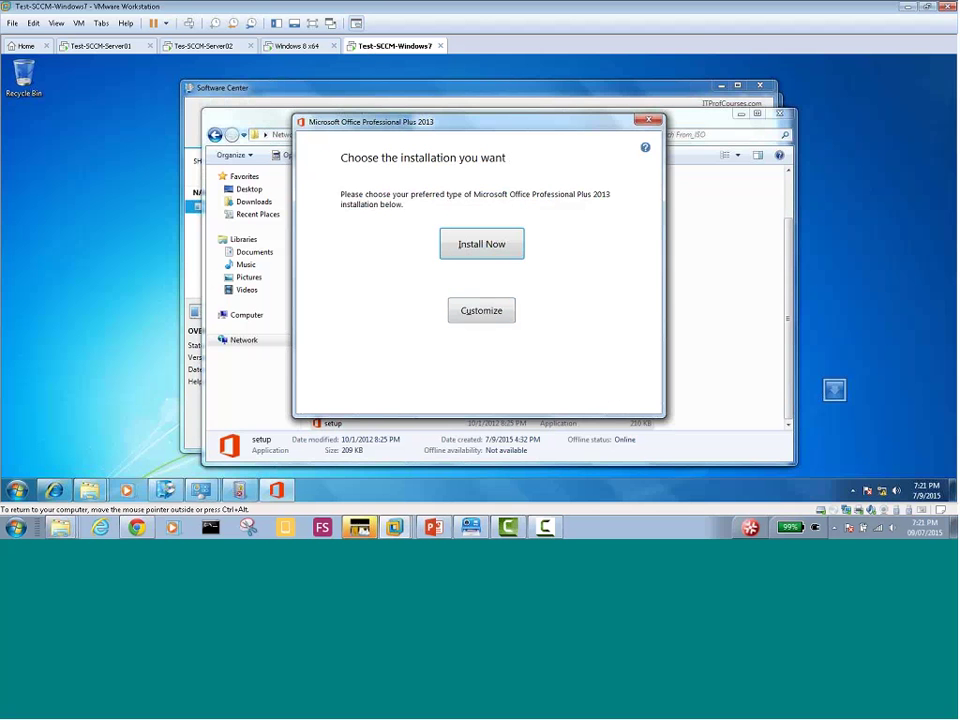
left_click(648, 120)
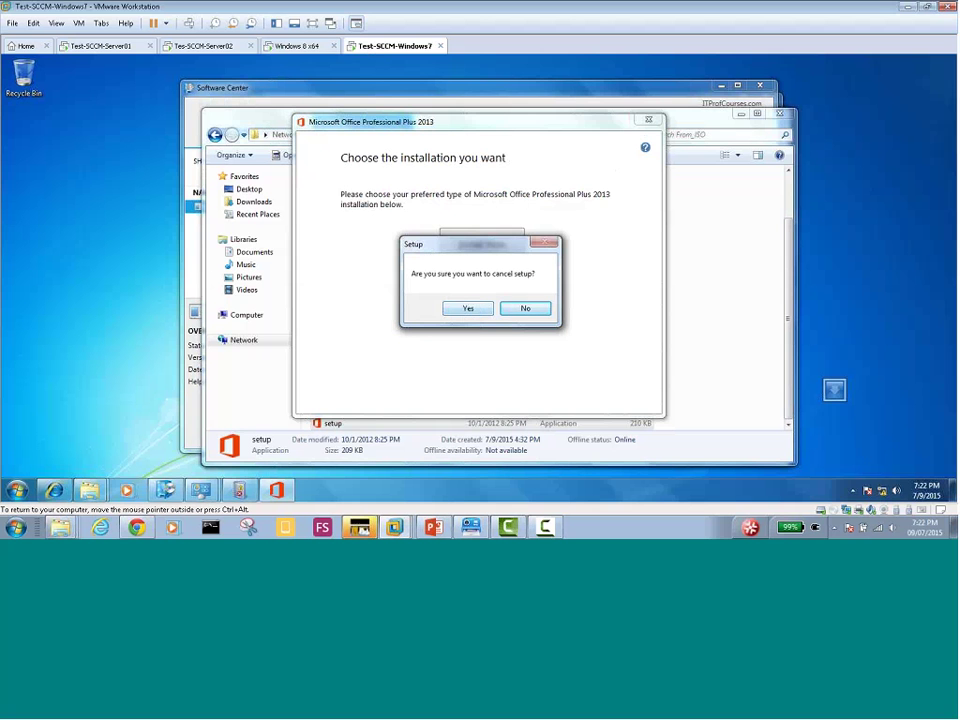
left_click(465, 313)
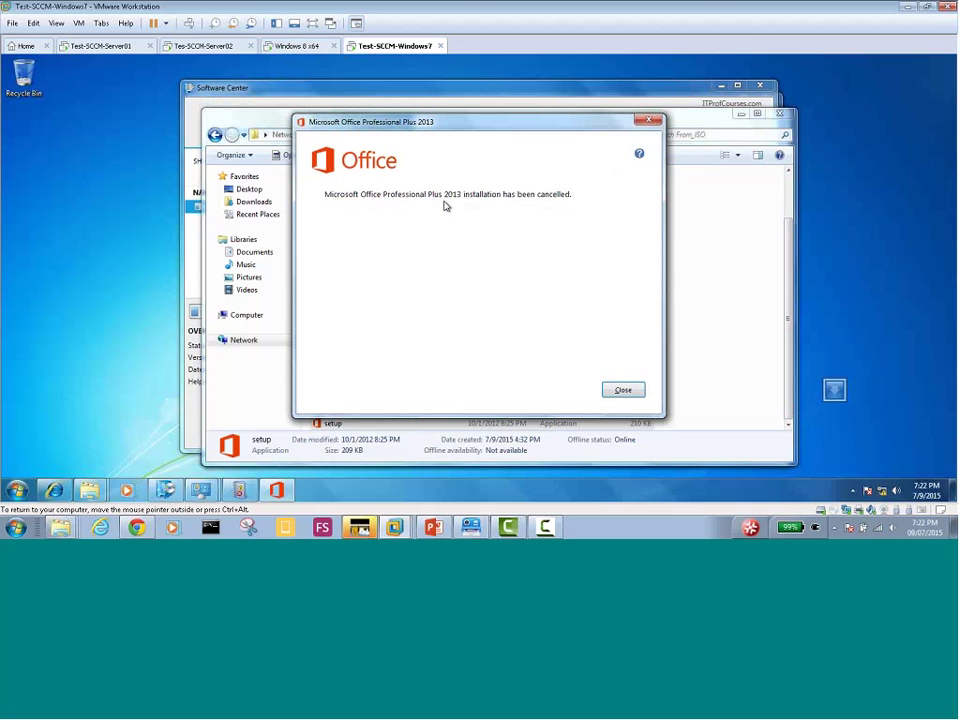
left_click(622, 391)
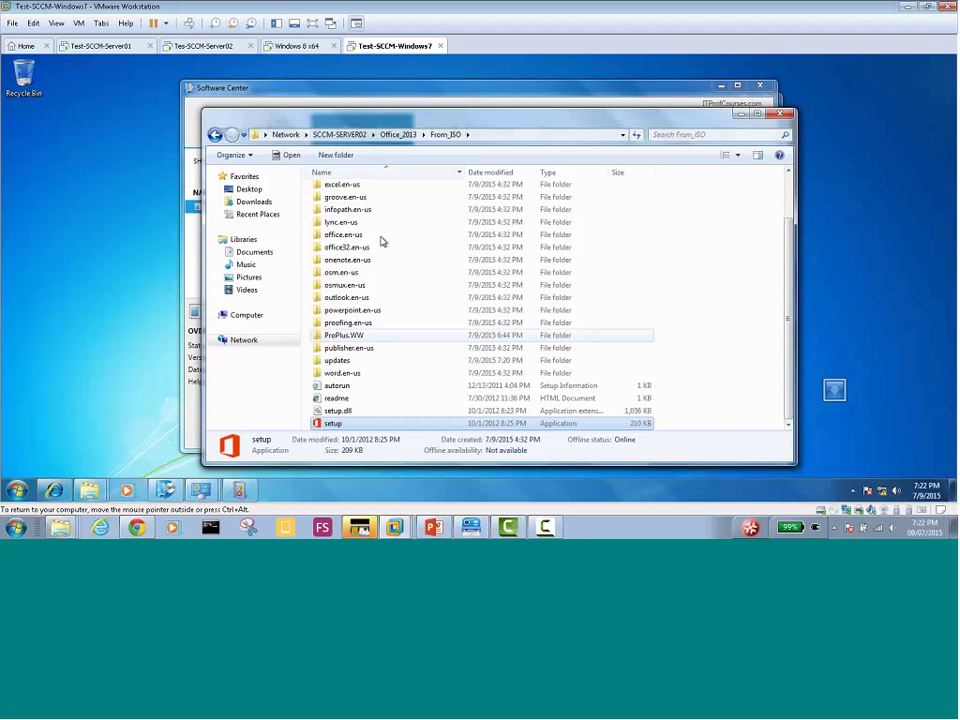
Relaunch setup, dismiss the Windows 8 Software Center error, and return to the server VM
double_click(330, 423)
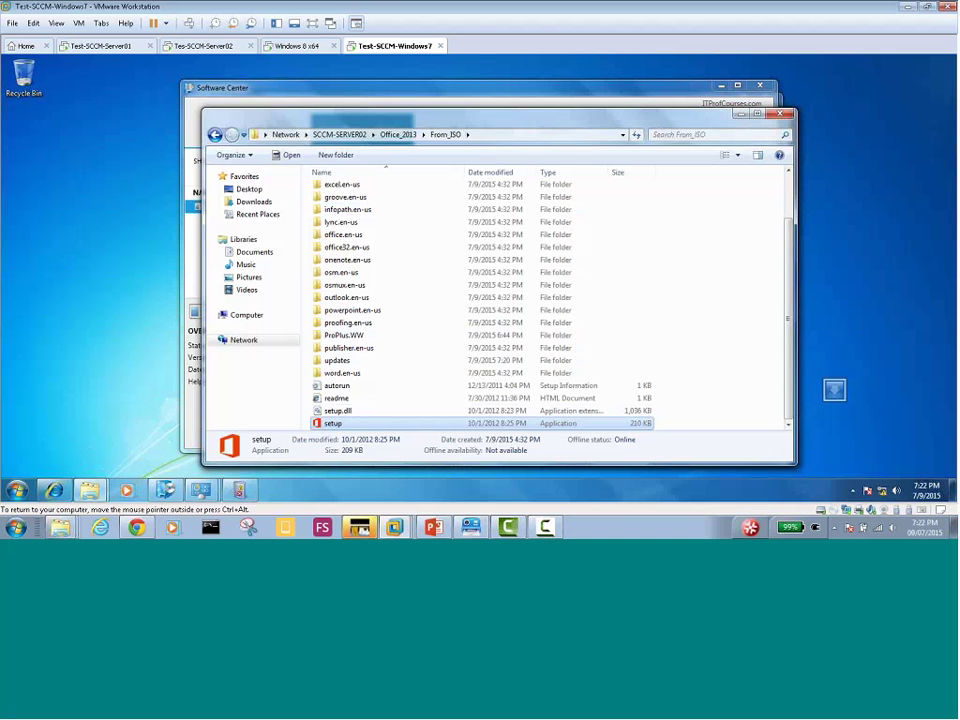
left_click(292, 47)
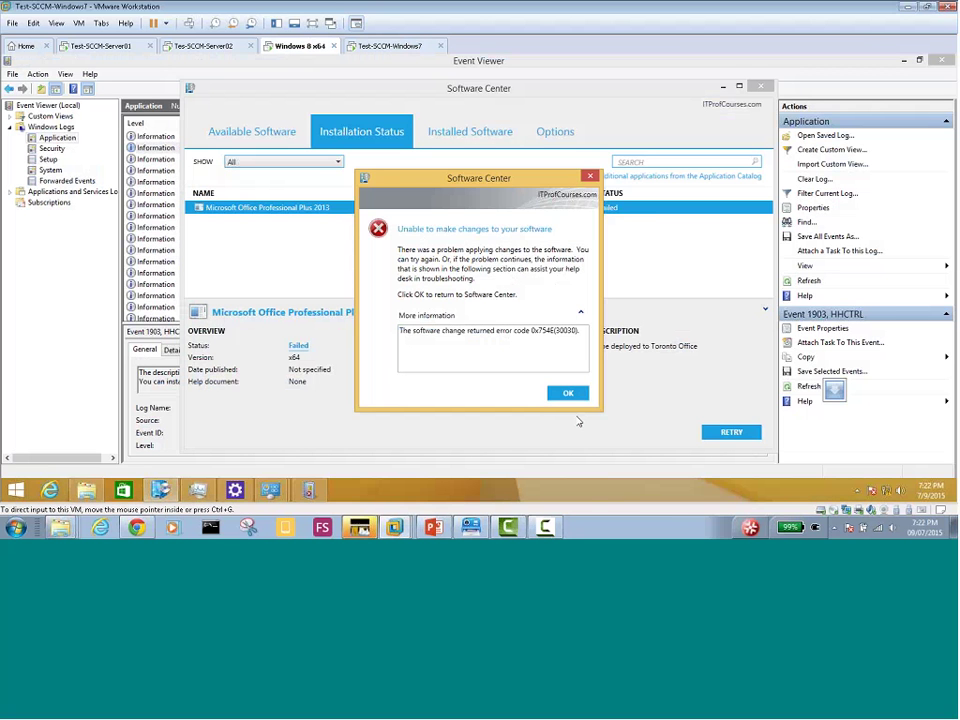
left_click(567, 392)
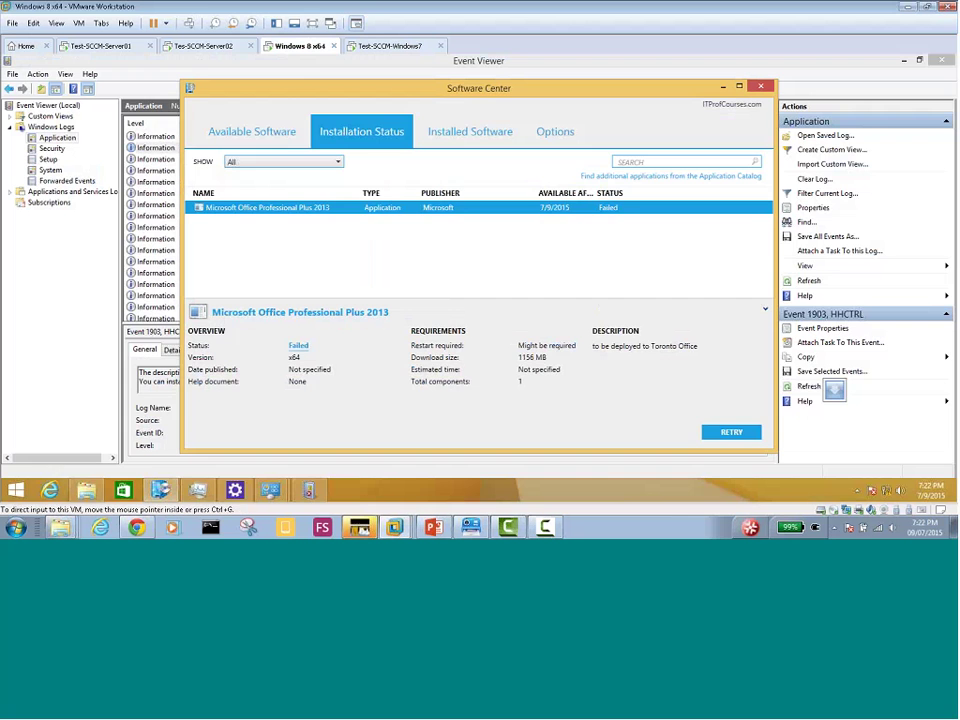
left_click(203, 46)
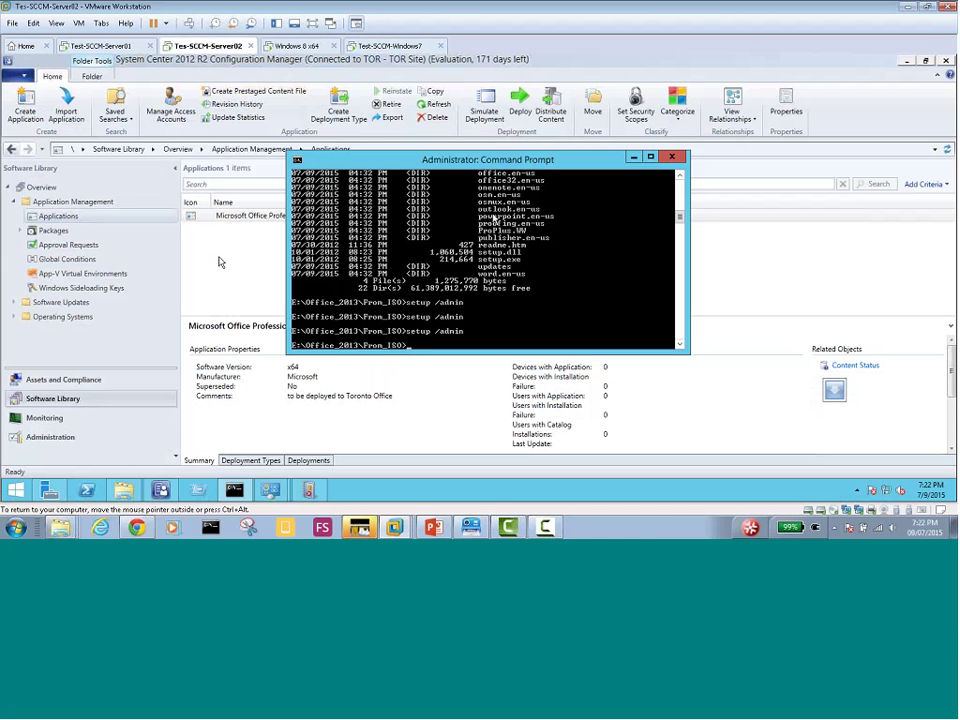
Minimize the Command Prompt and open Microsoft Office Professional Plus 2013's properties
left_click(633, 158)
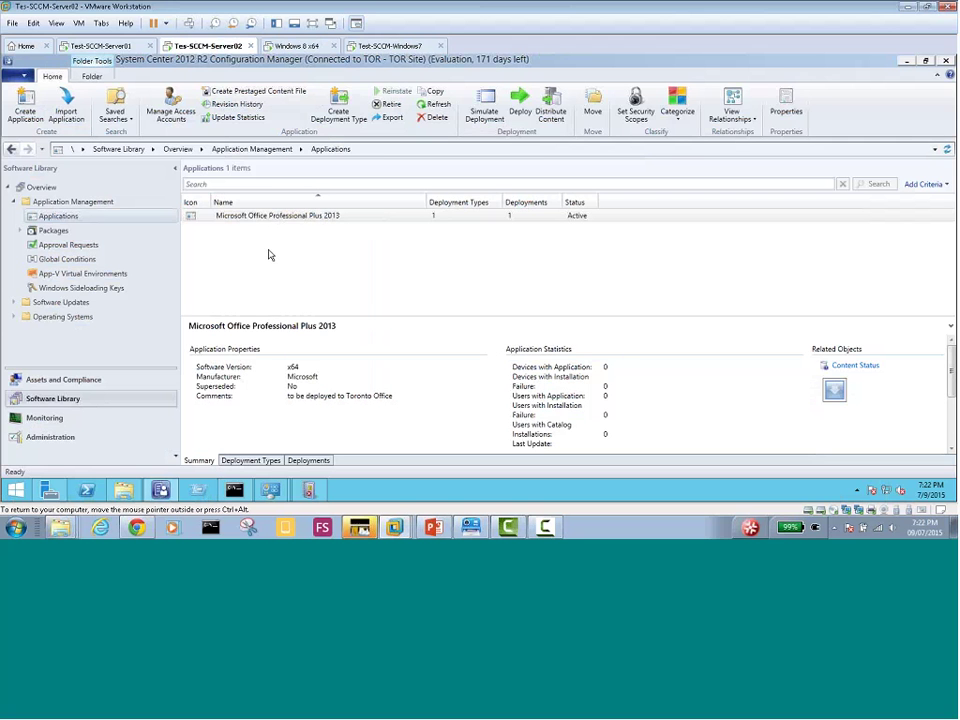
left_click(244, 218)
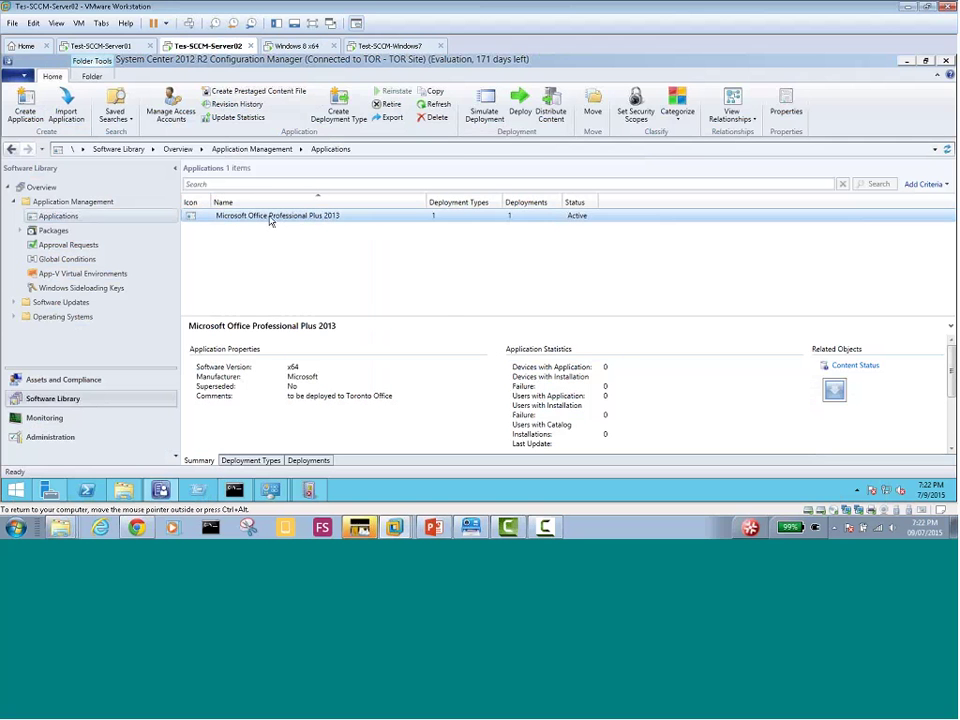
right_click(268, 220)
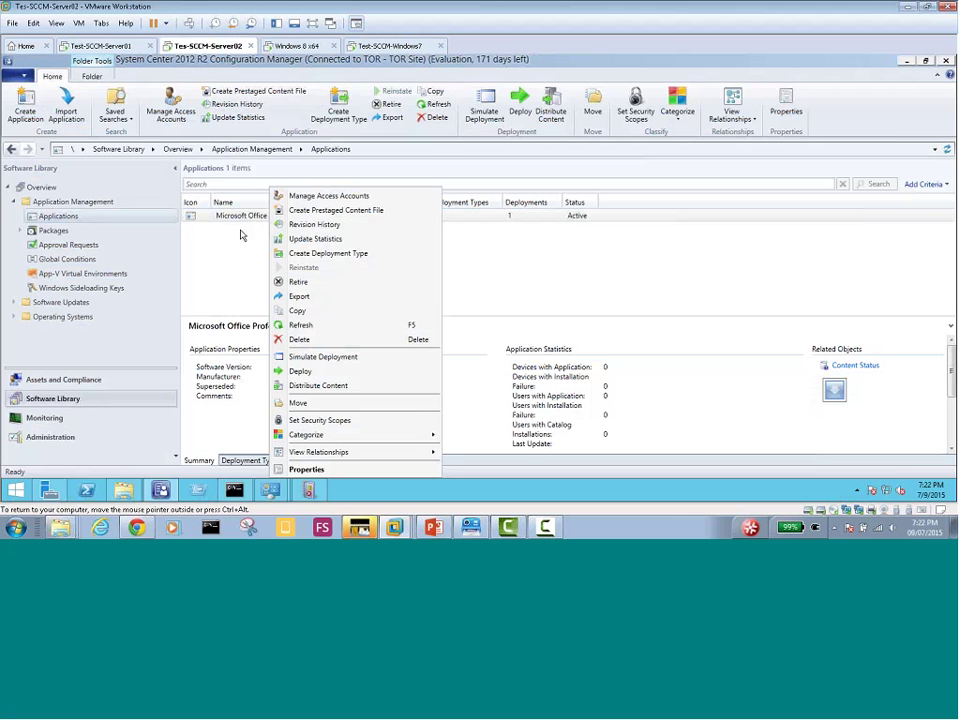
left_click(240, 235)
left_click(265, 221)
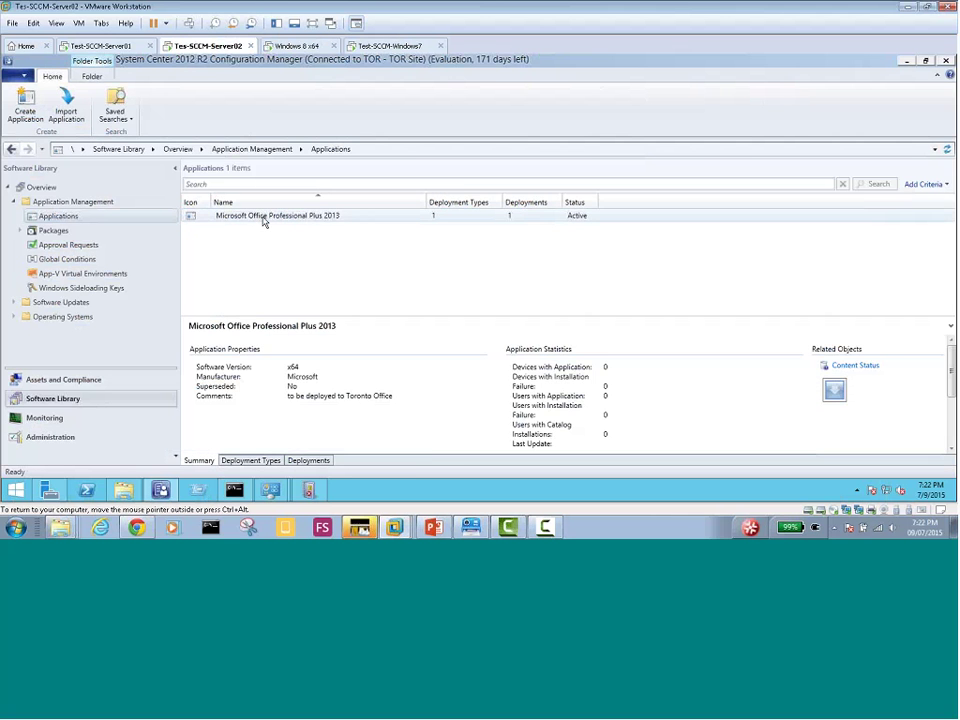
right_click(281, 229)
left_click(345, 529)
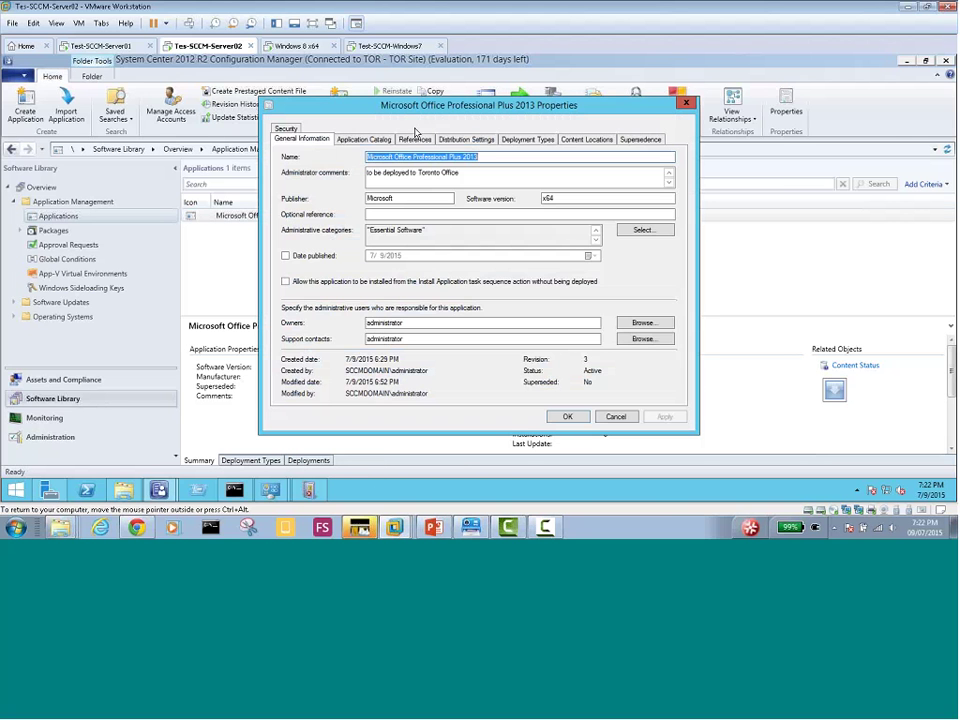
Review the deployment type's content location and Setup.exe install program, then close the properties
left_click(531, 142)
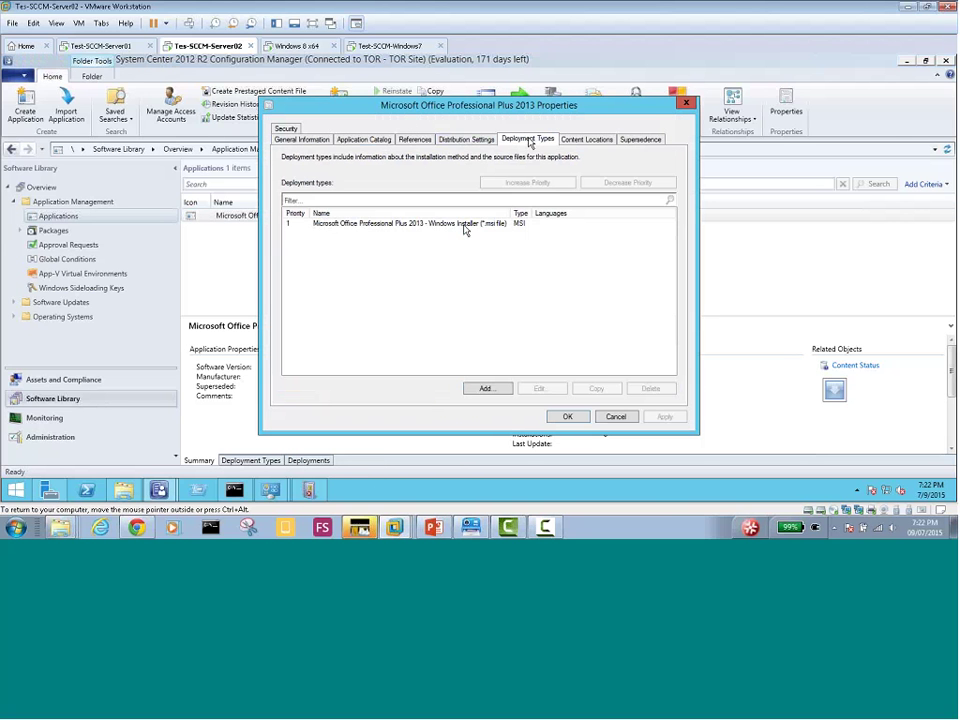
left_click(464, 224)
left_click(538, 388)
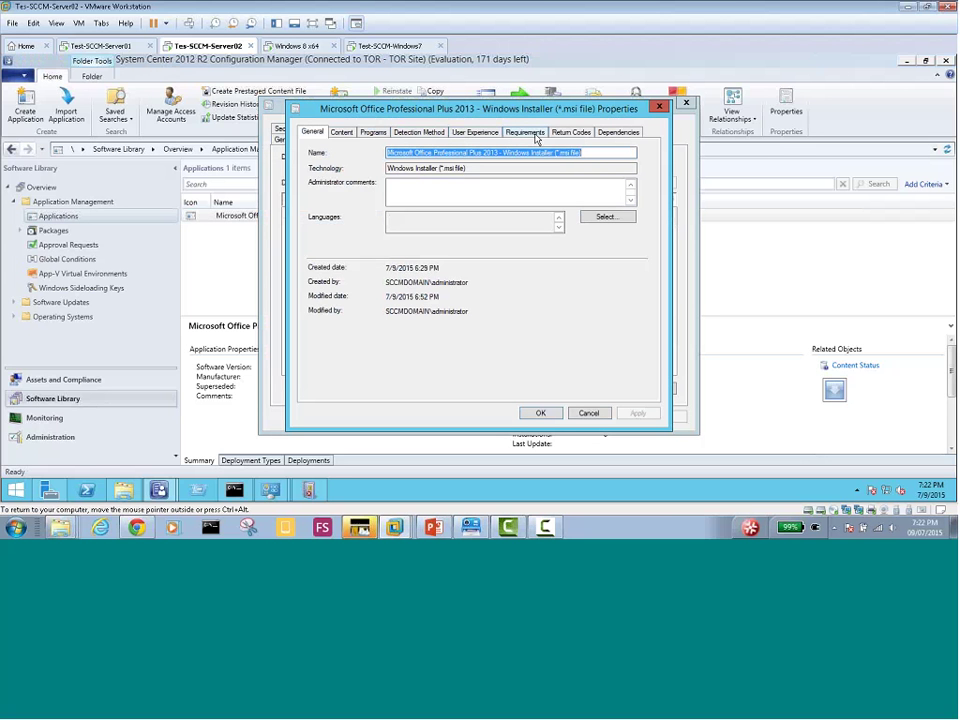
left_click(339, 134)
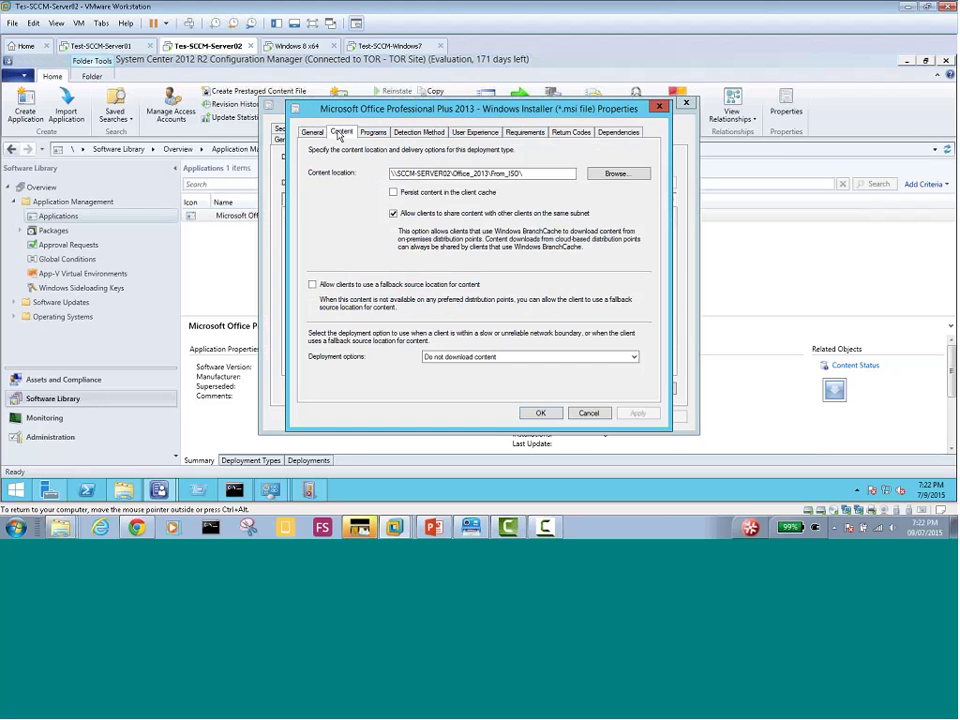
left_click(373, 135)
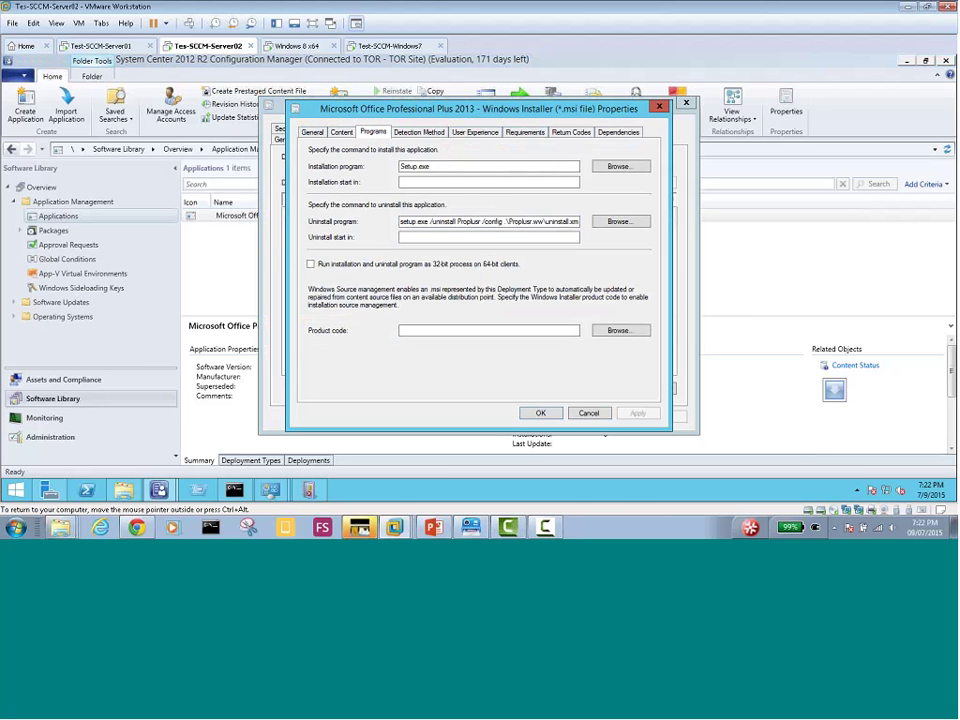
key("Return")
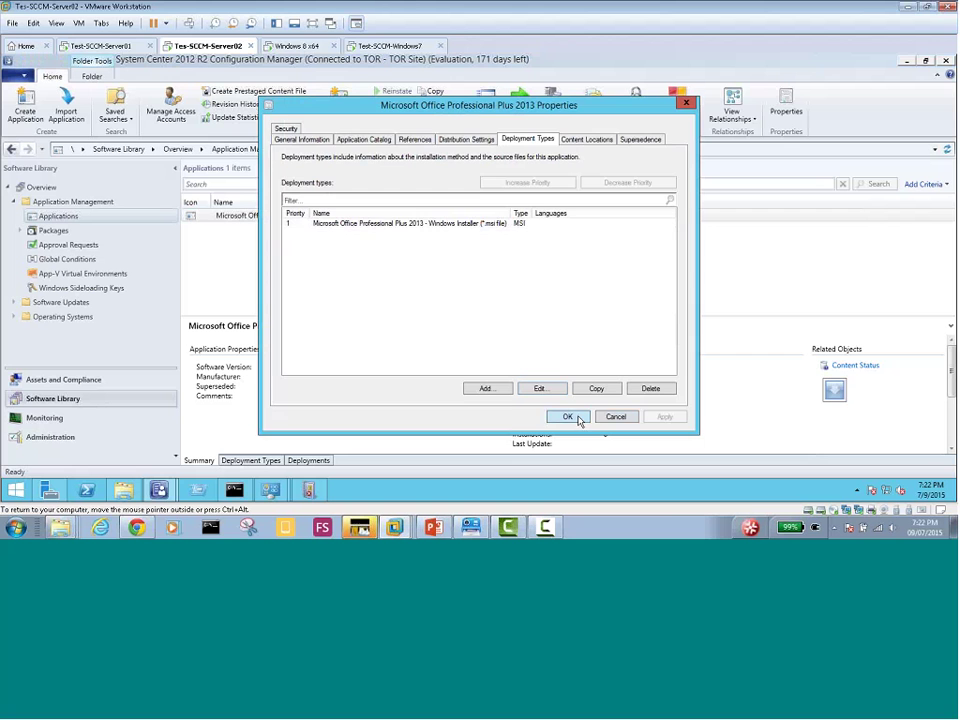
left_click(577, 418)
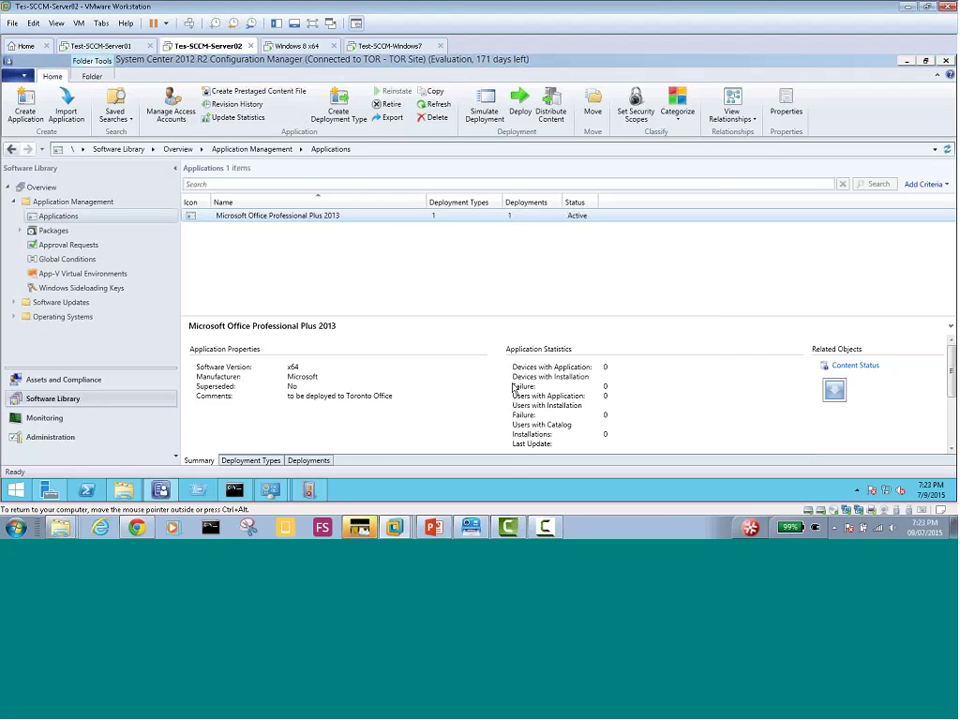
right_click(344, 217)
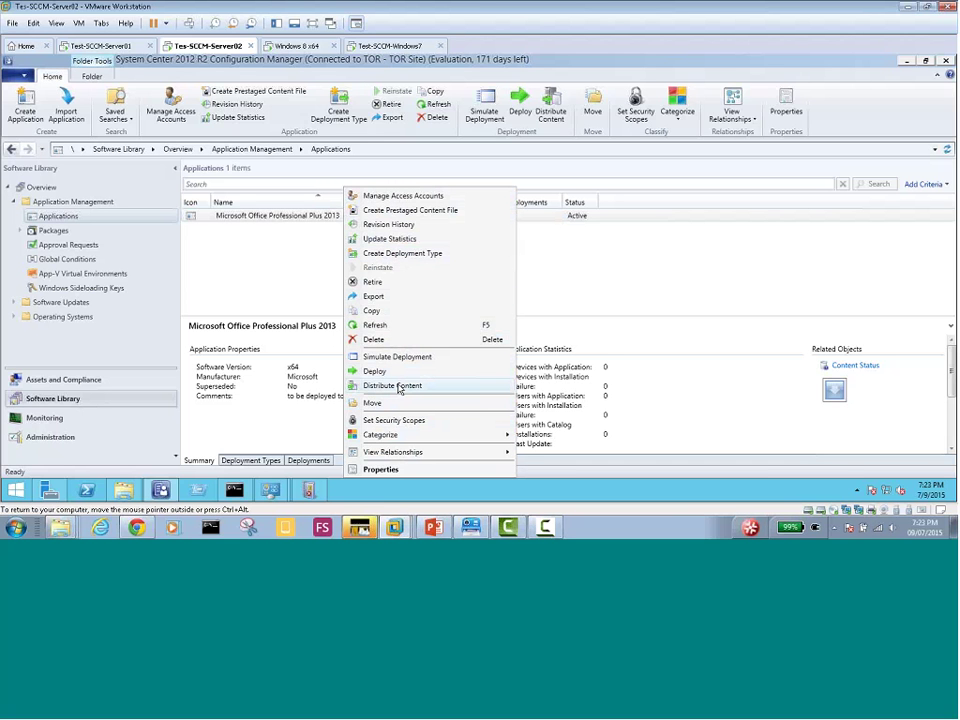
Start the Distribute Content wizard for Office 2013, then cancel without adding a distribution point
left_click(399, 387)
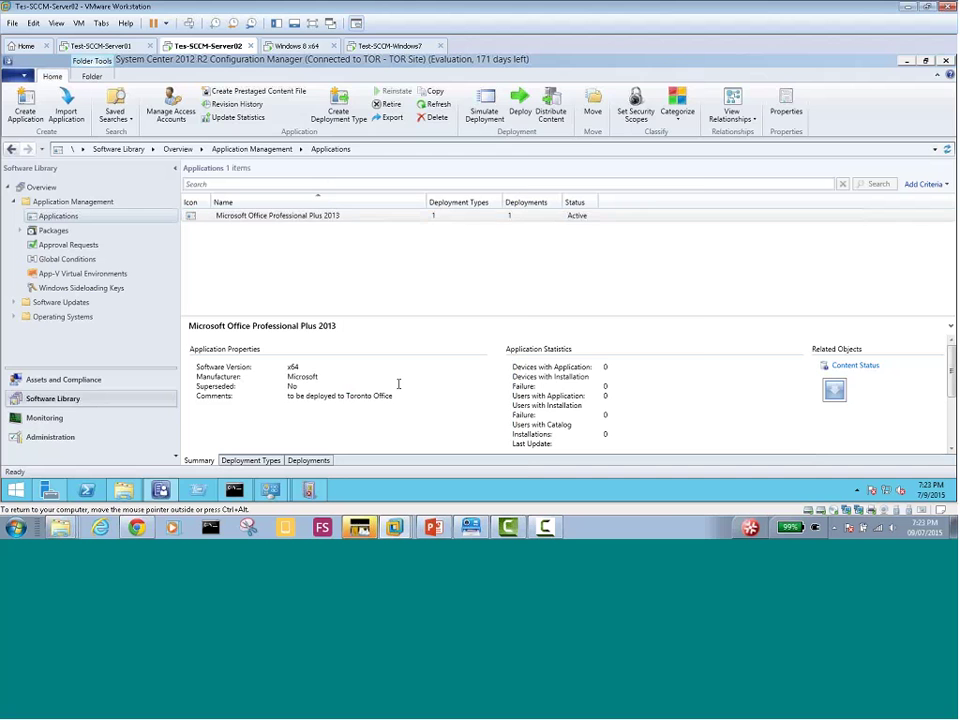
left_click(541, 428)
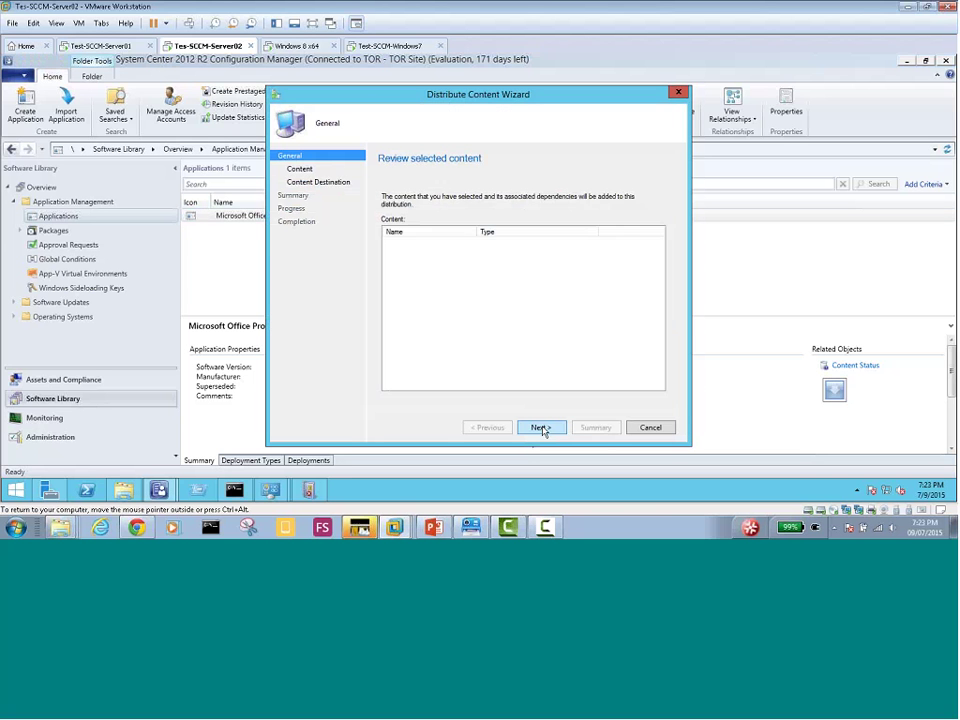
left_click(541, 428)
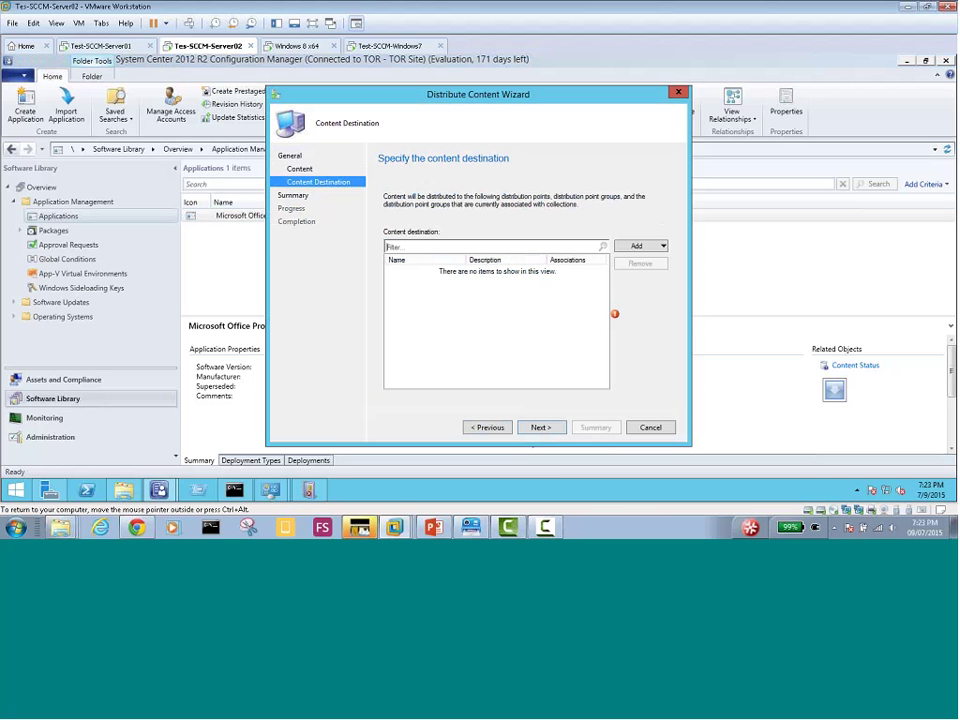
left_click(640, 245)
left_click(655, 272)
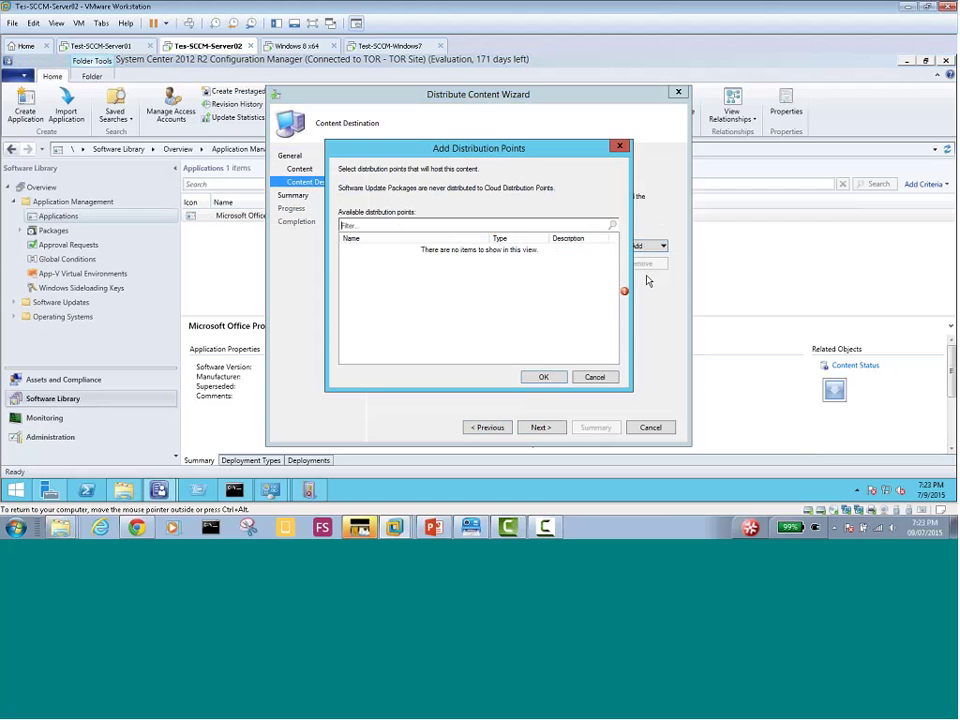
left_click(607, 377)
left_click(645, 429)
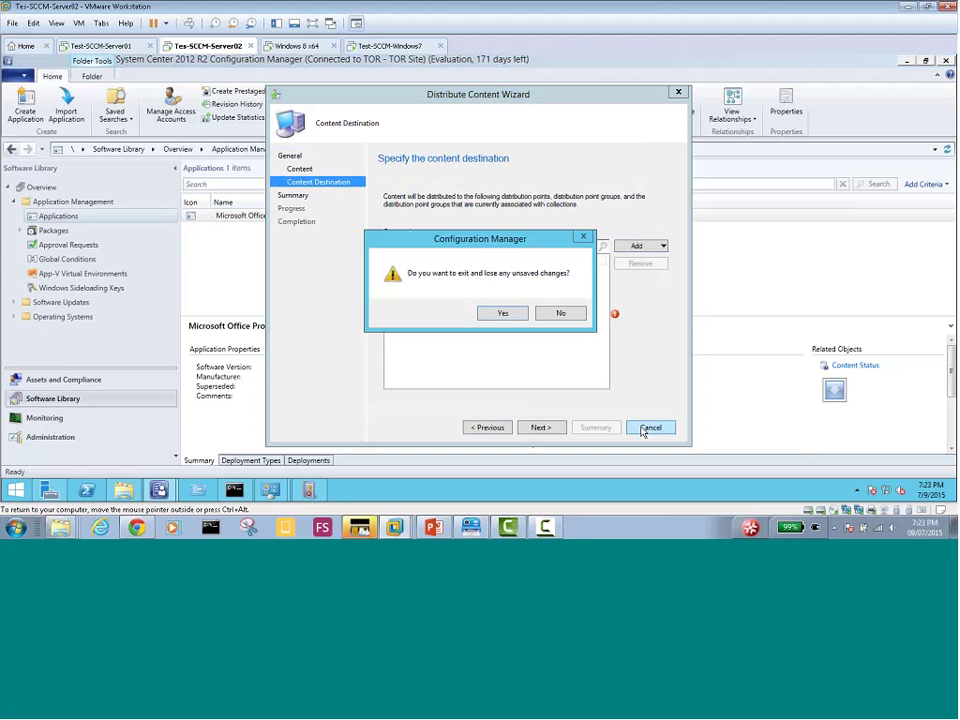
left_click(494, 316)
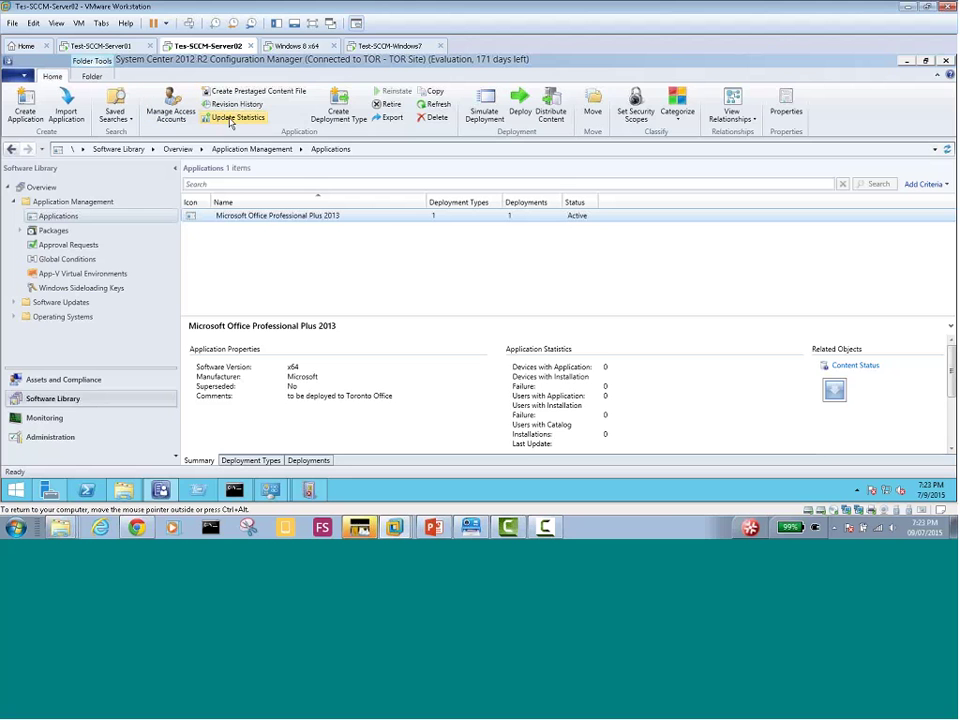
Refresh the Applications list and open Office 2013's Content Status
left_click(438, 106)
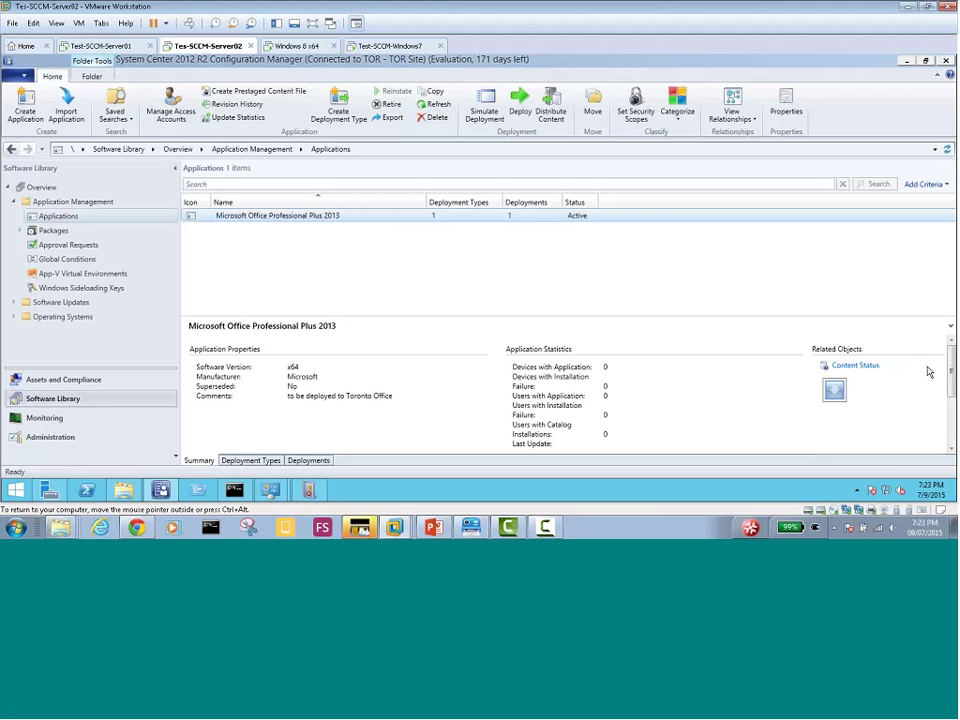
scroll(953, 385, "down", 3)
scroll(953, 375, "up", 3)
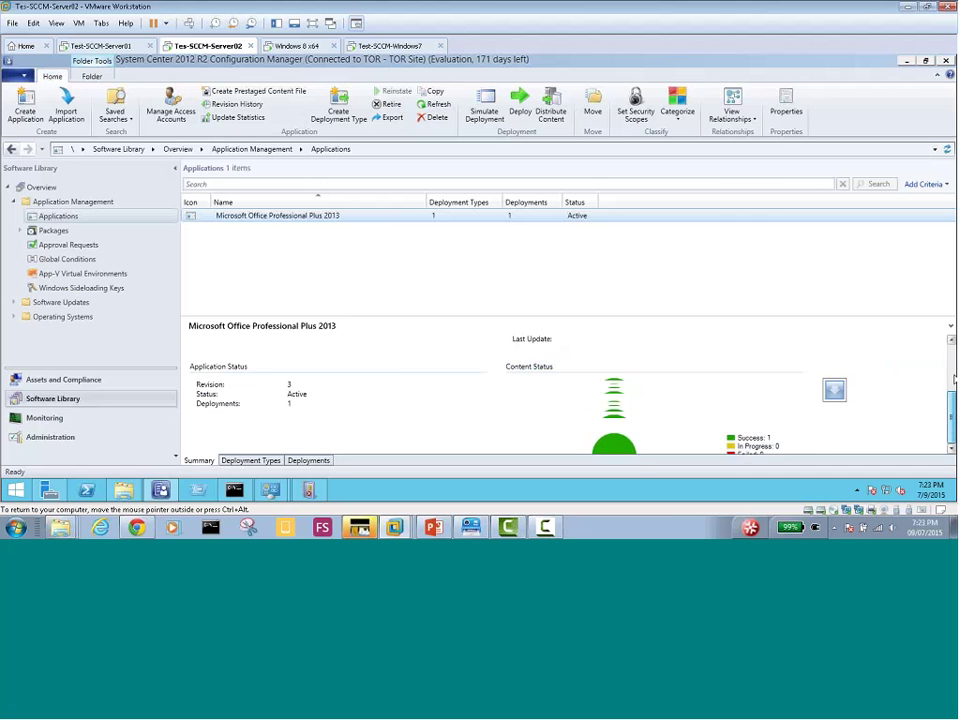
left_click(850, 358)
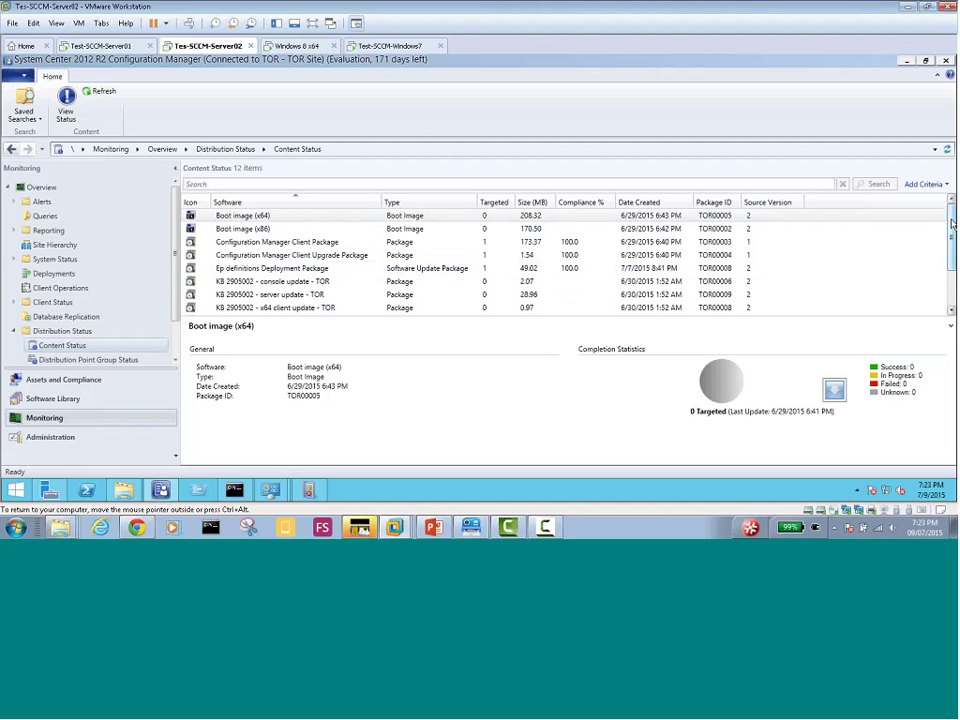
View Office 2013's distribution status, checking In Progress and Unknown, then go to Assets and Compliance
scroll(870, 250, "down", 2)
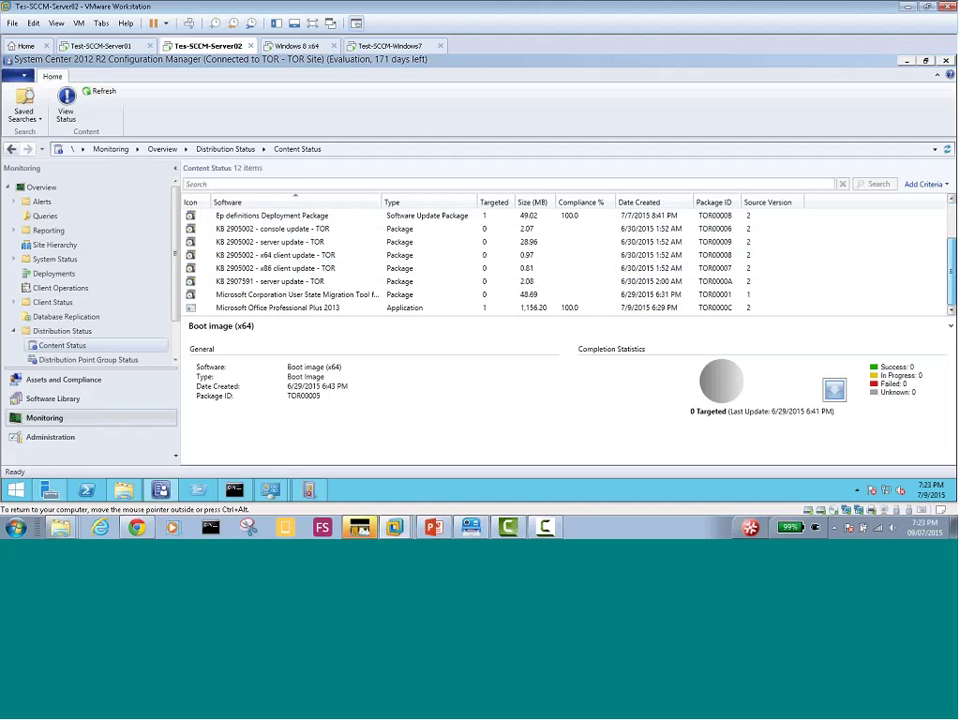
left_click(287, 312)
right_click(289, 311)
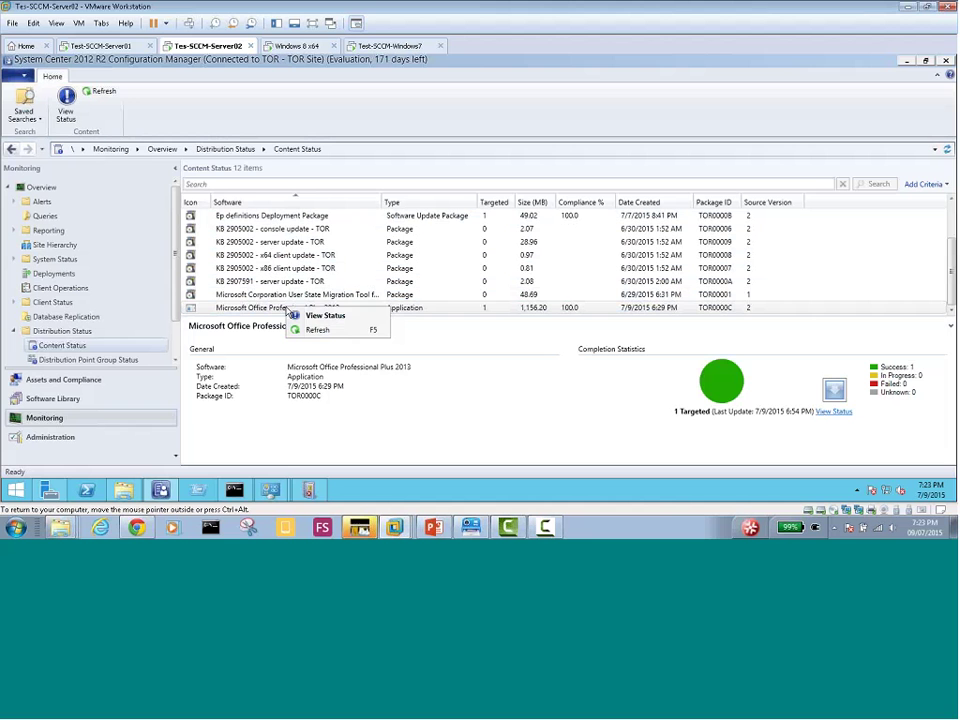
left_click(317, 330)
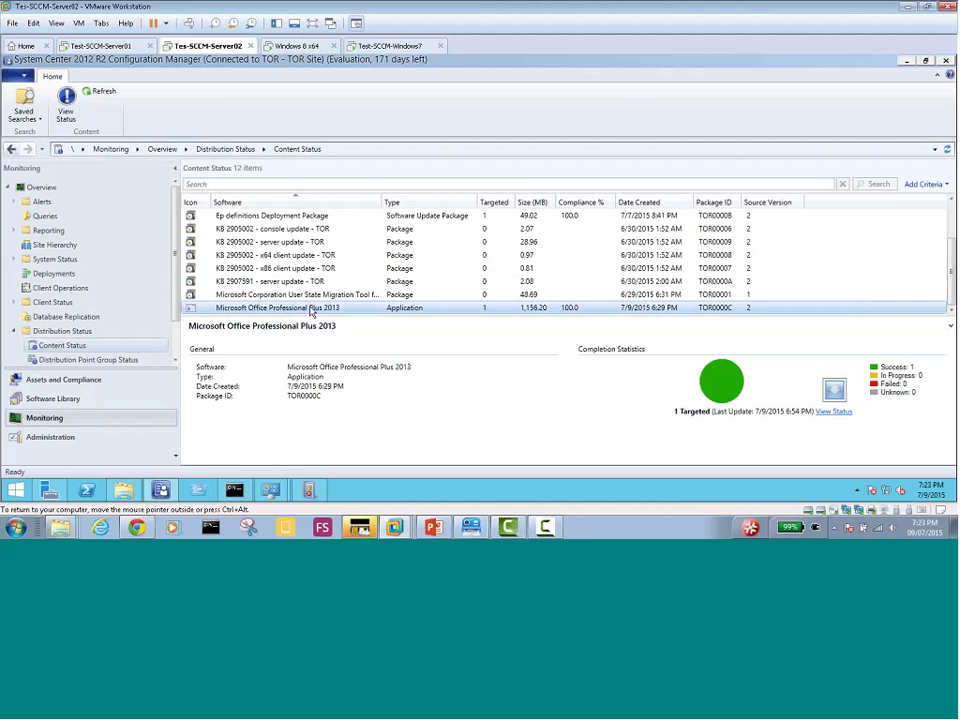
right_click(311, 311)
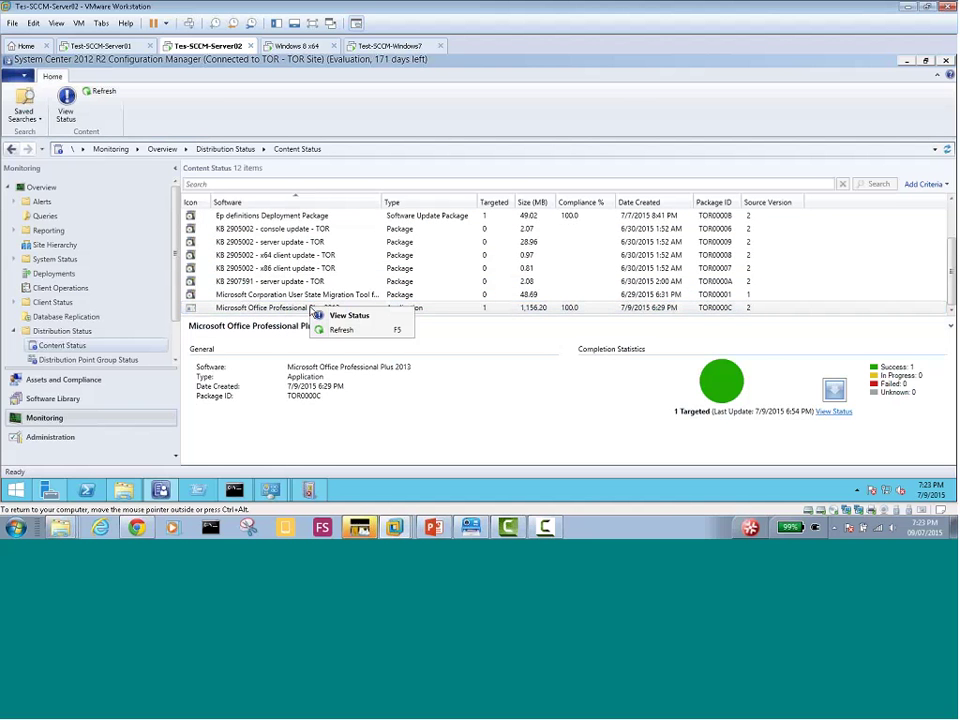
left_click(323, 316)
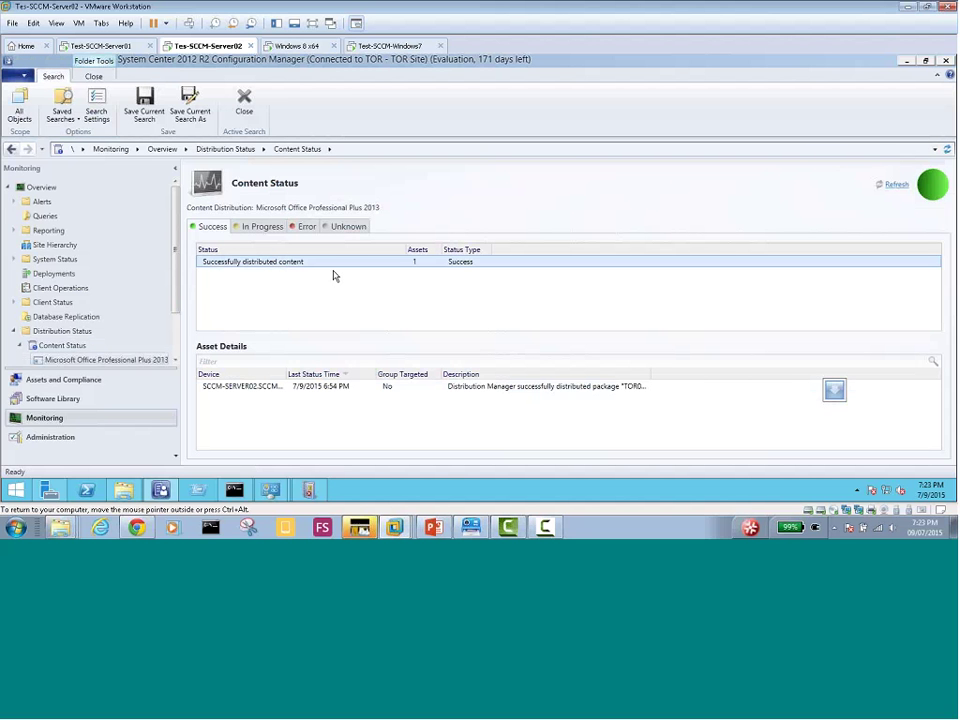
left_click(257, 227)
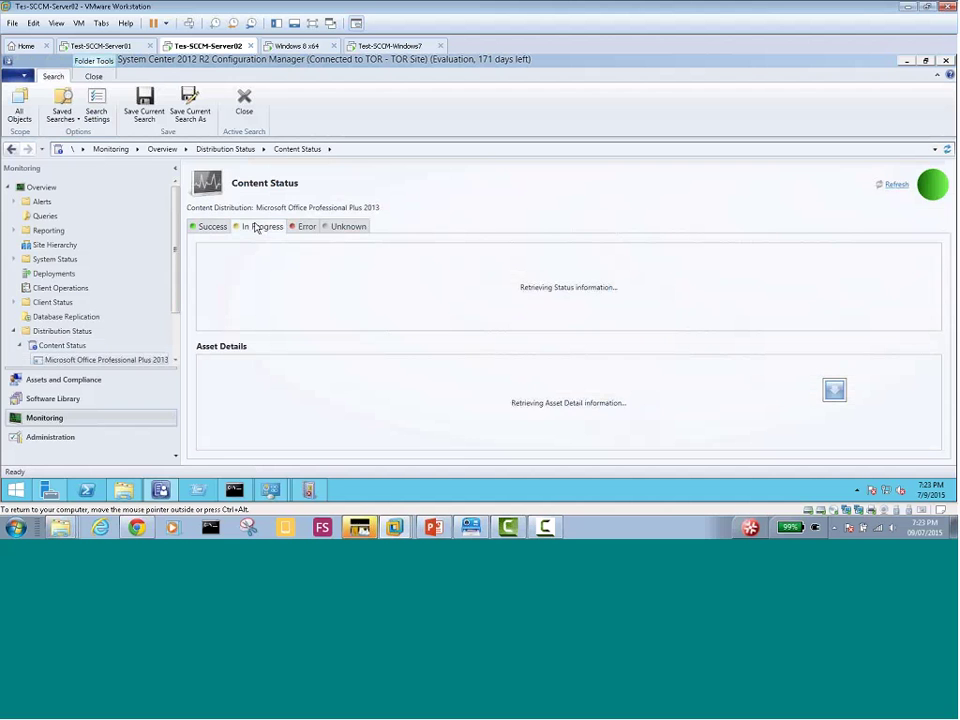
left_click(348, 227)
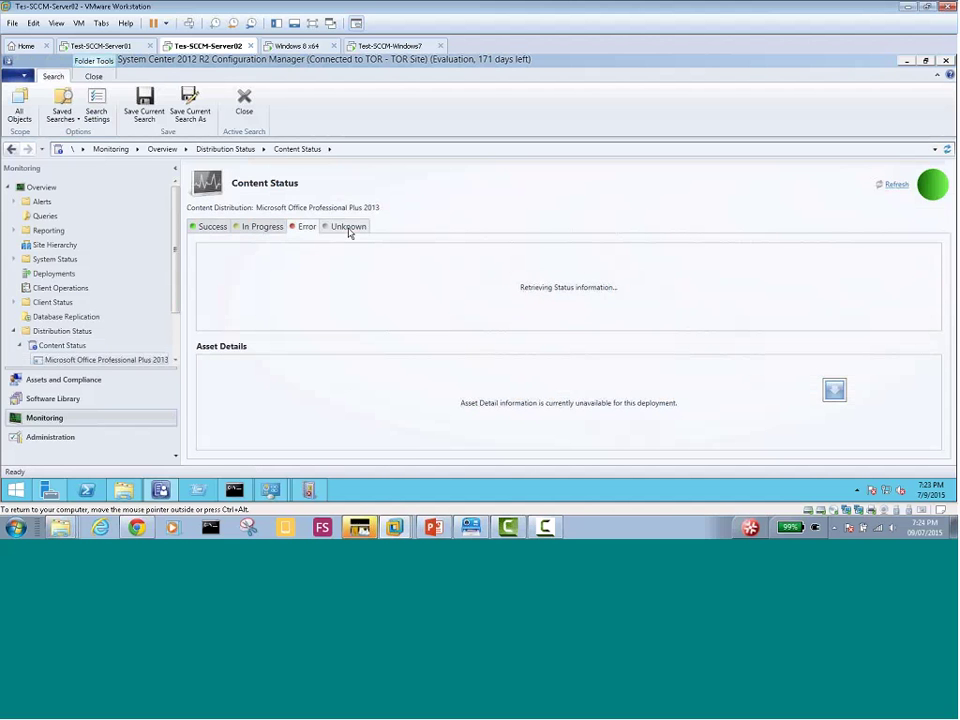
left_click(892, 185)
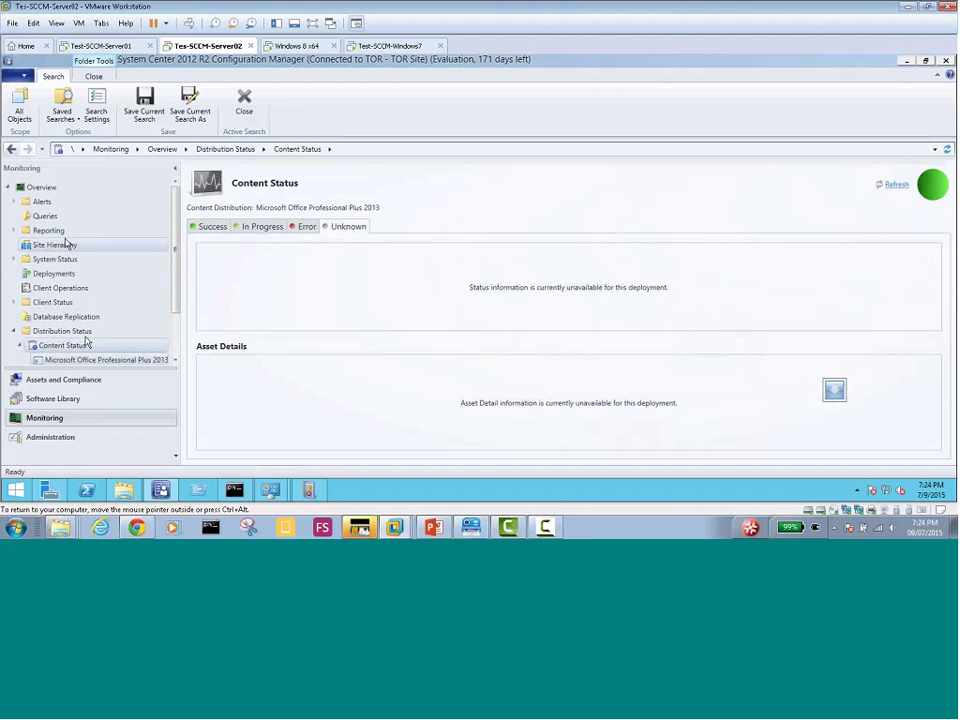
left_click(61, 381)
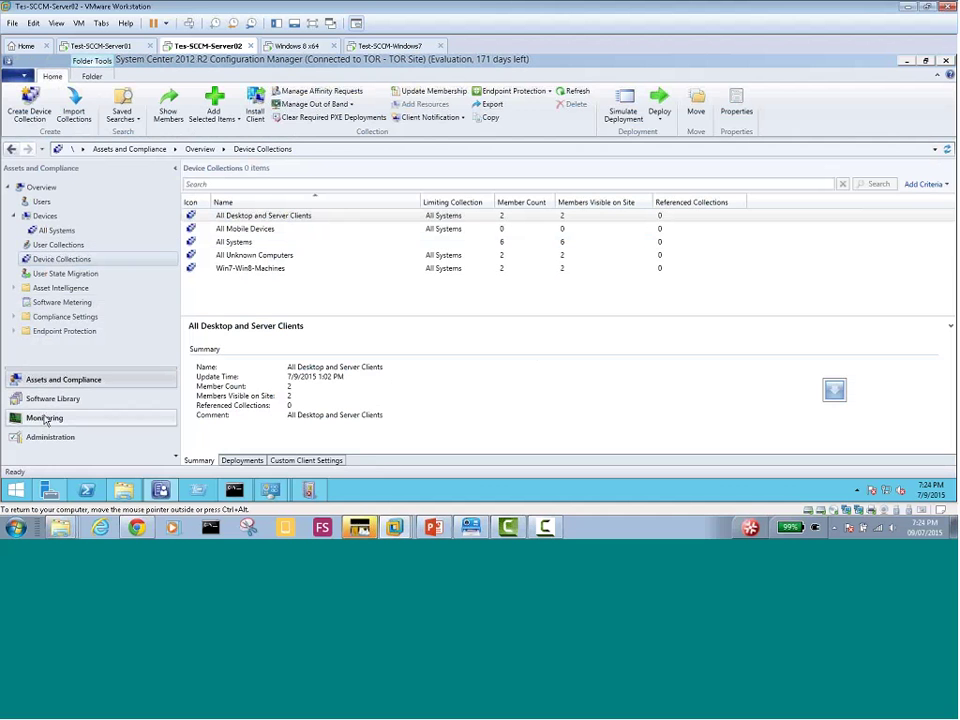
Return to Software Library and show the Office 2013 application's deployment types
left_click(45, 437)
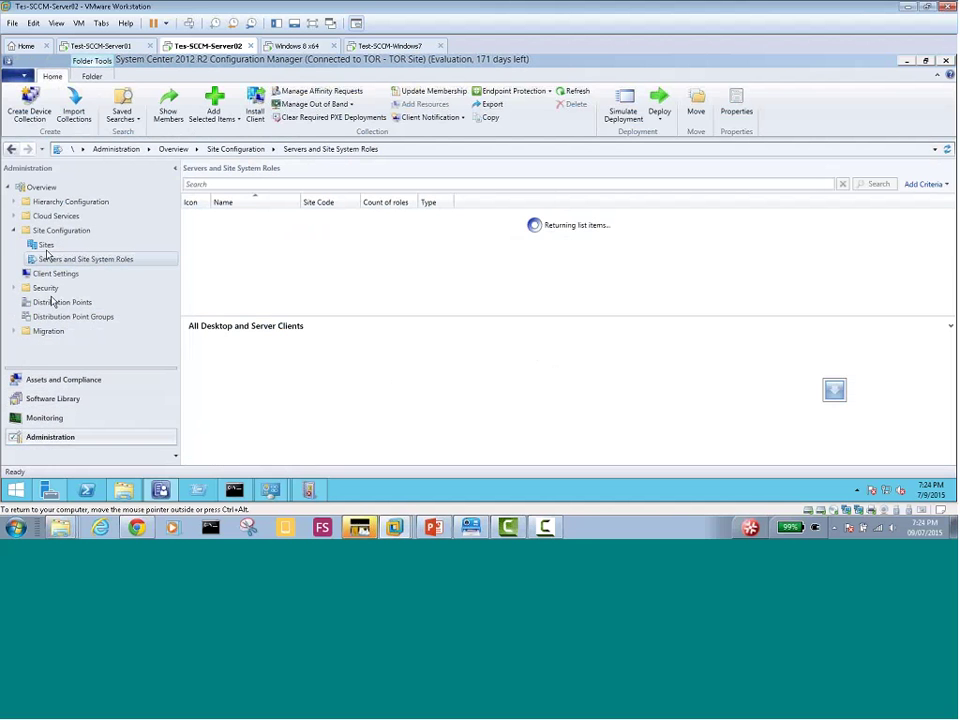
left_click(45, 400)
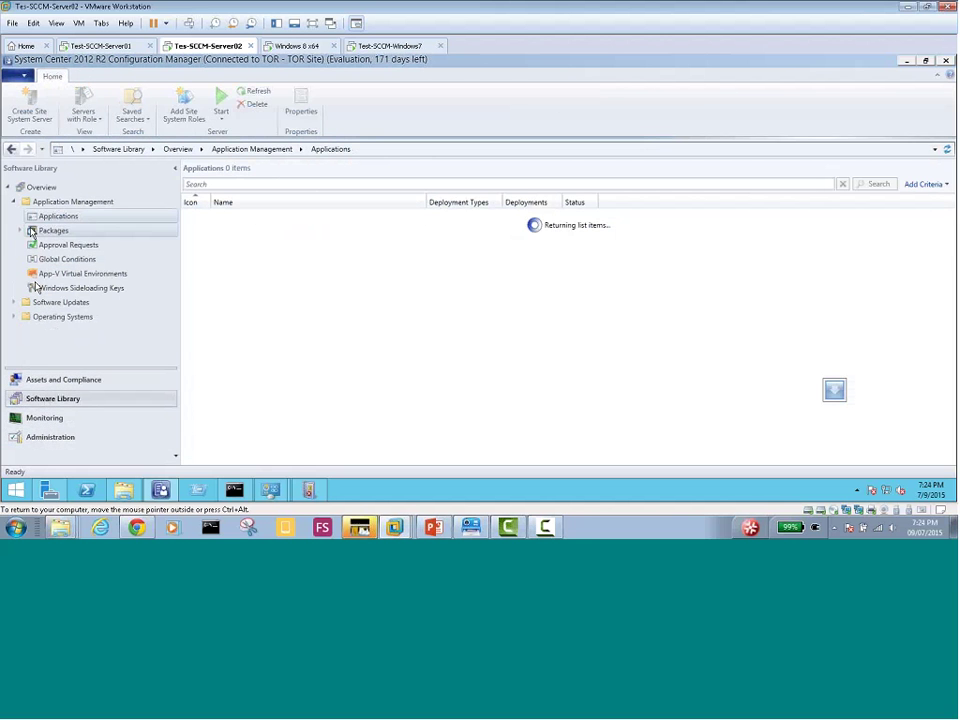
left_click(229, 218)
right_click(328, 222)
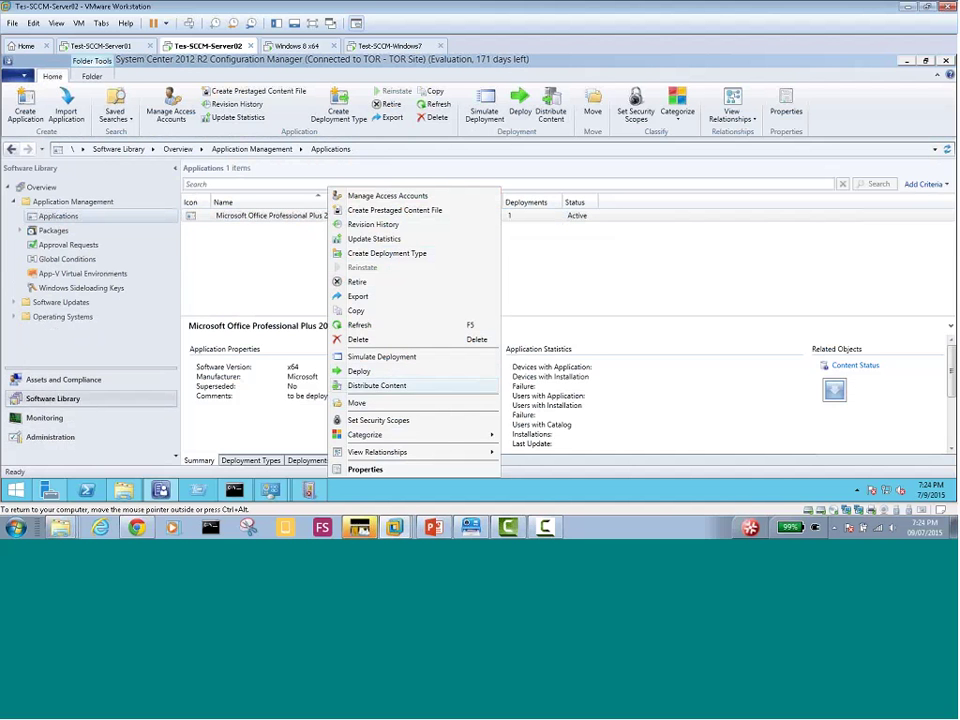
left_click(258, 462)
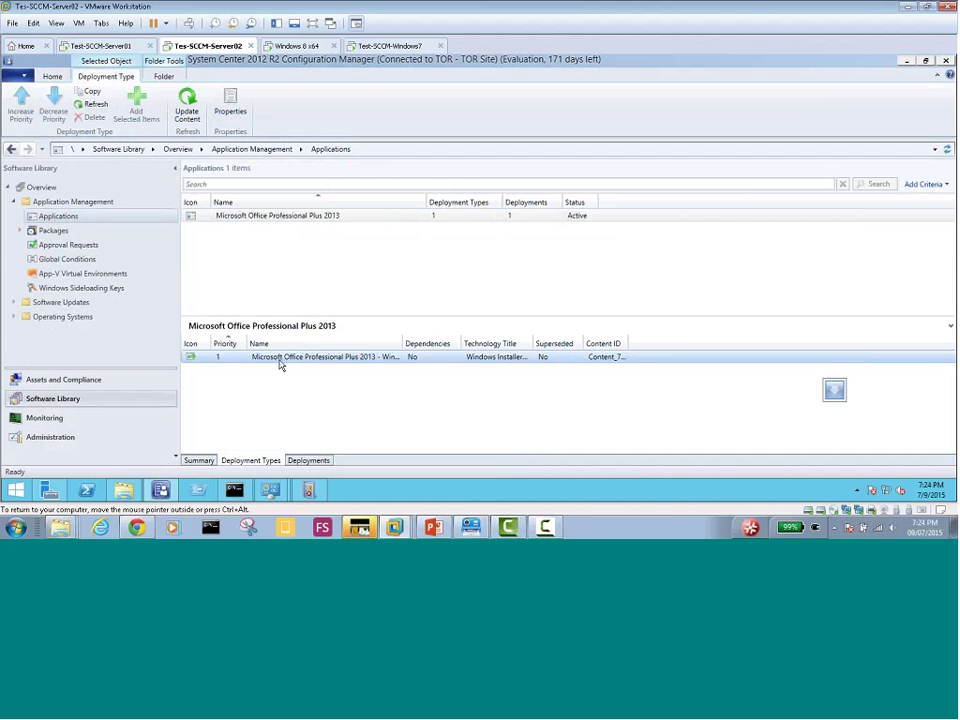
Run Update Content on the Office 2013 deployment type twice, then show its deployments
right_click(282, 358)
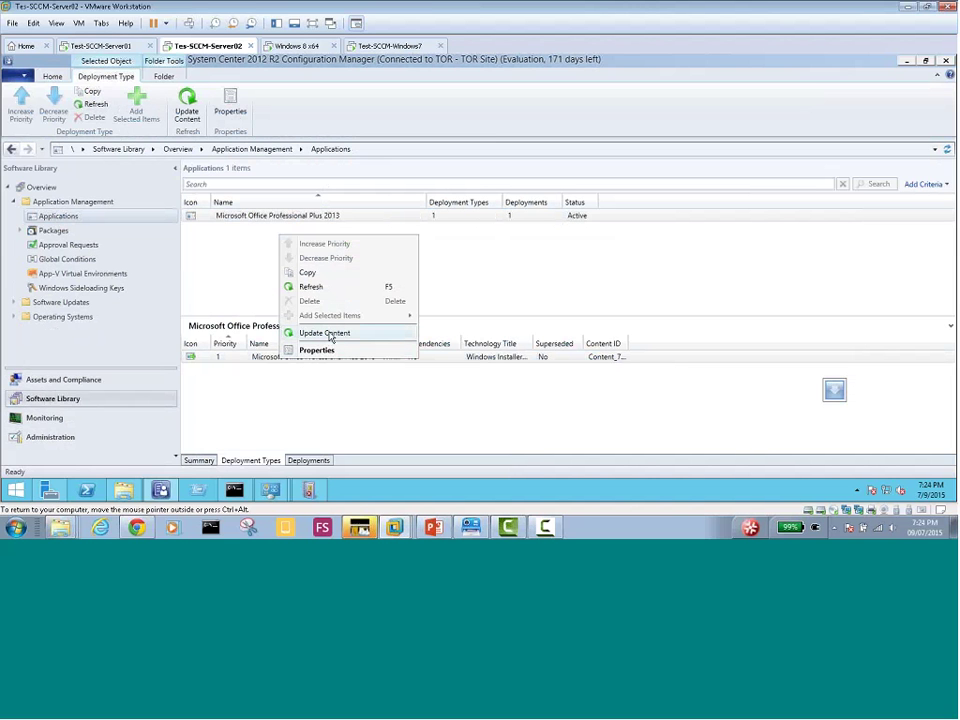
left_click(328, 333)
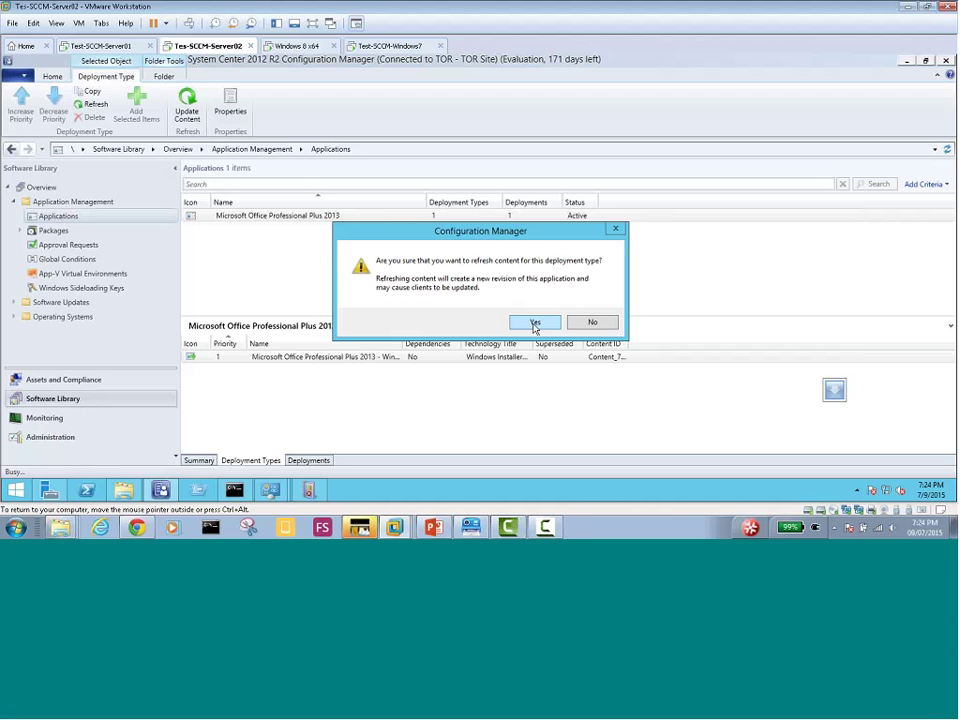
left_click(535, 323)
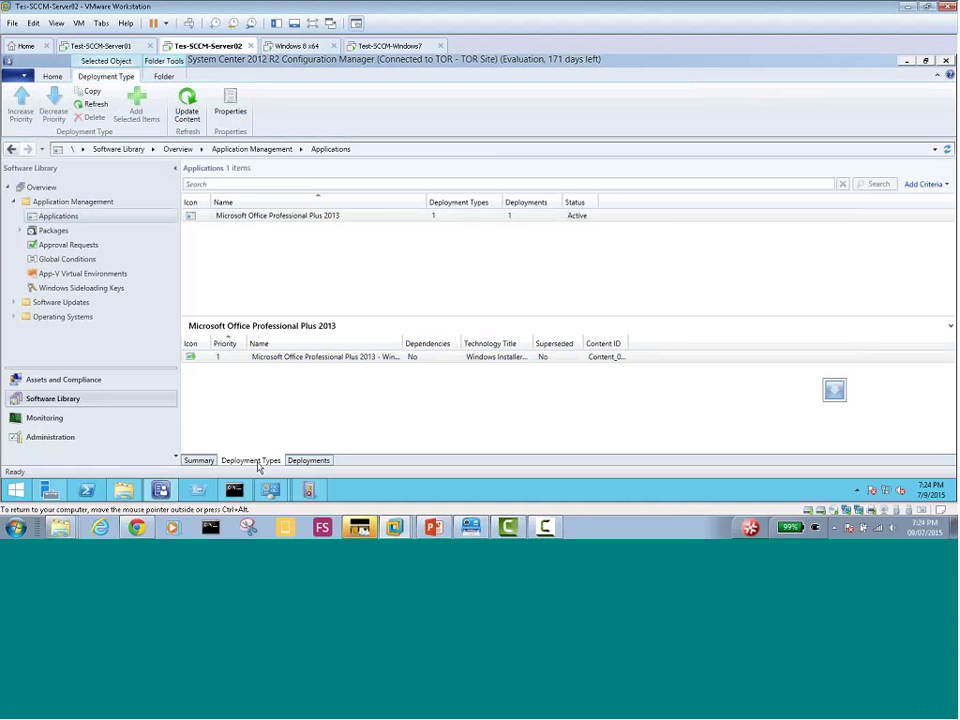
left_click(293, 360)
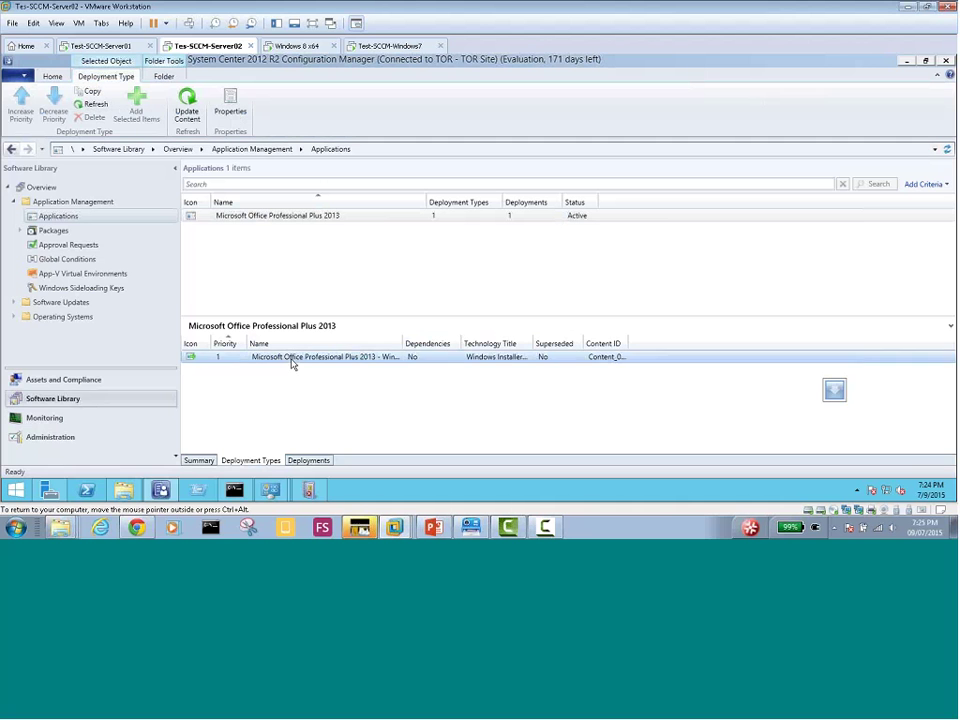
right_click(293, 362)
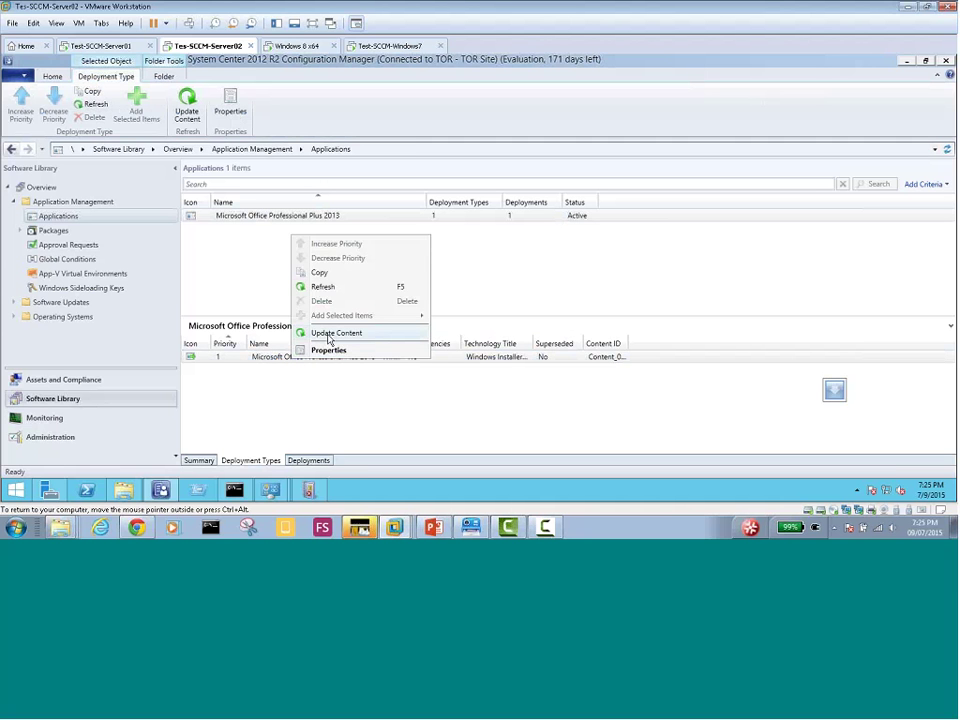
left_click(328, 337)
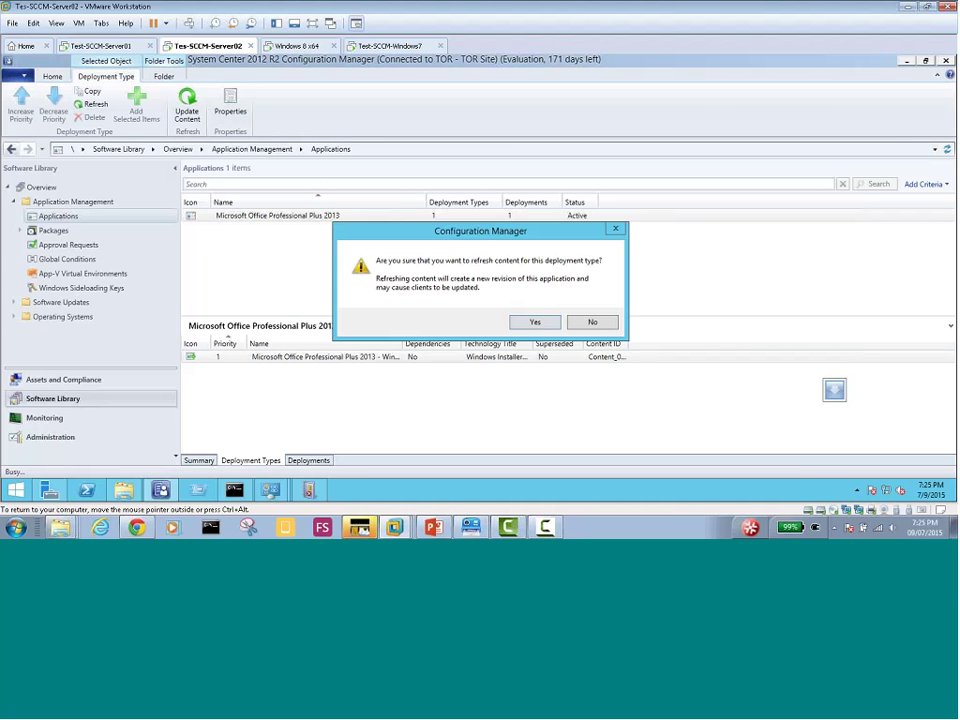
left_click(530, 325)
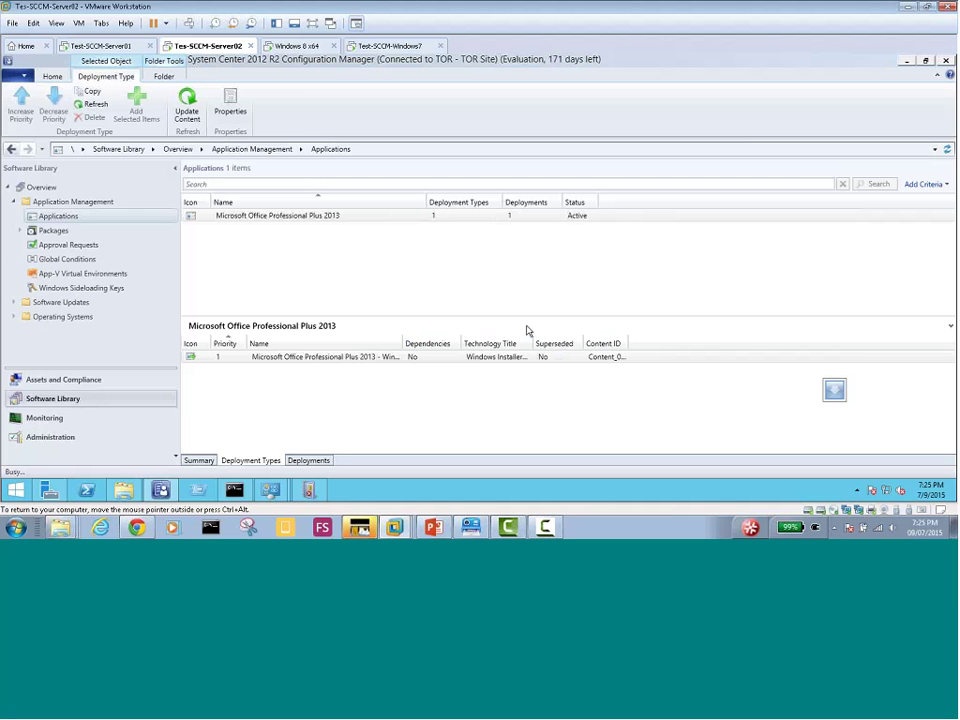
left_click(308, 461)
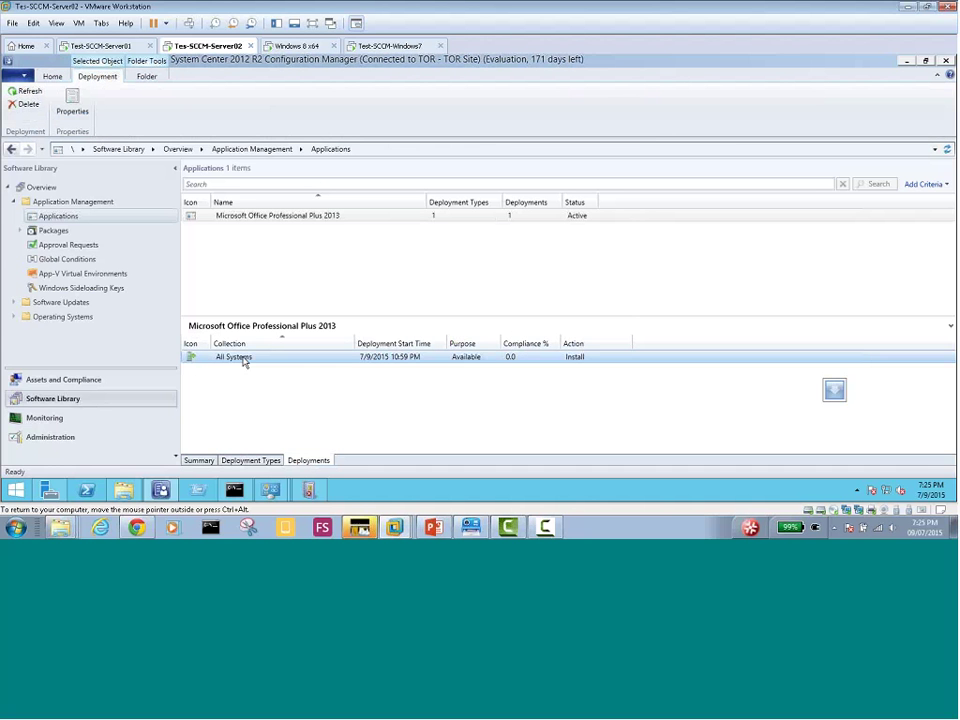
Delete the All Systems deployment and deploy Office 2013 to the Win7-Win8-Machines device collection
right_click(245, 362)
left_click(475, 385)
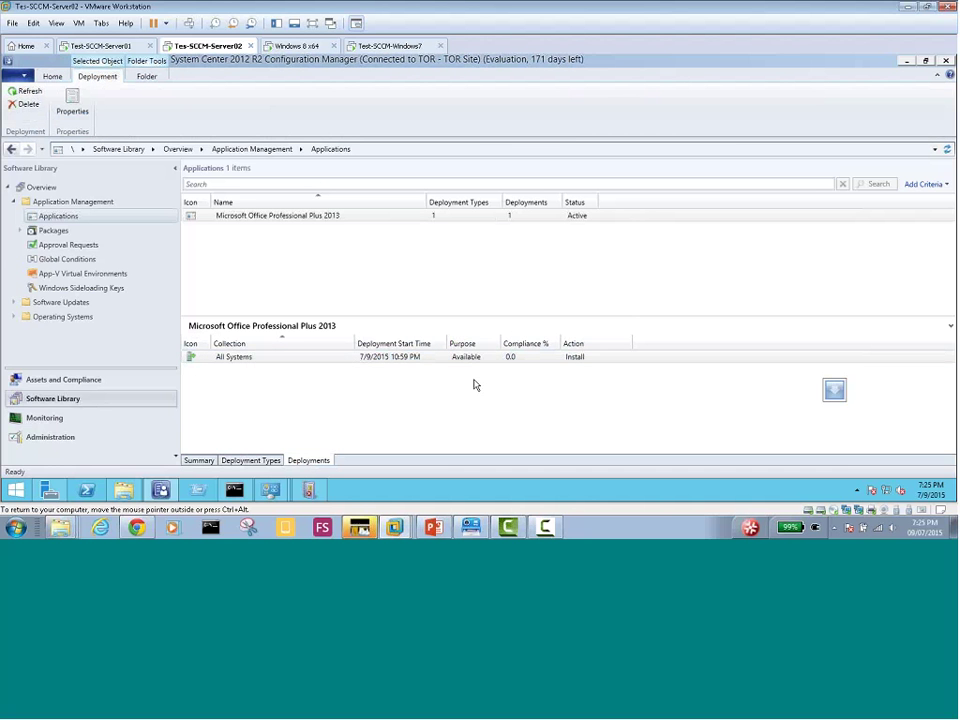
left_click(502, 318)
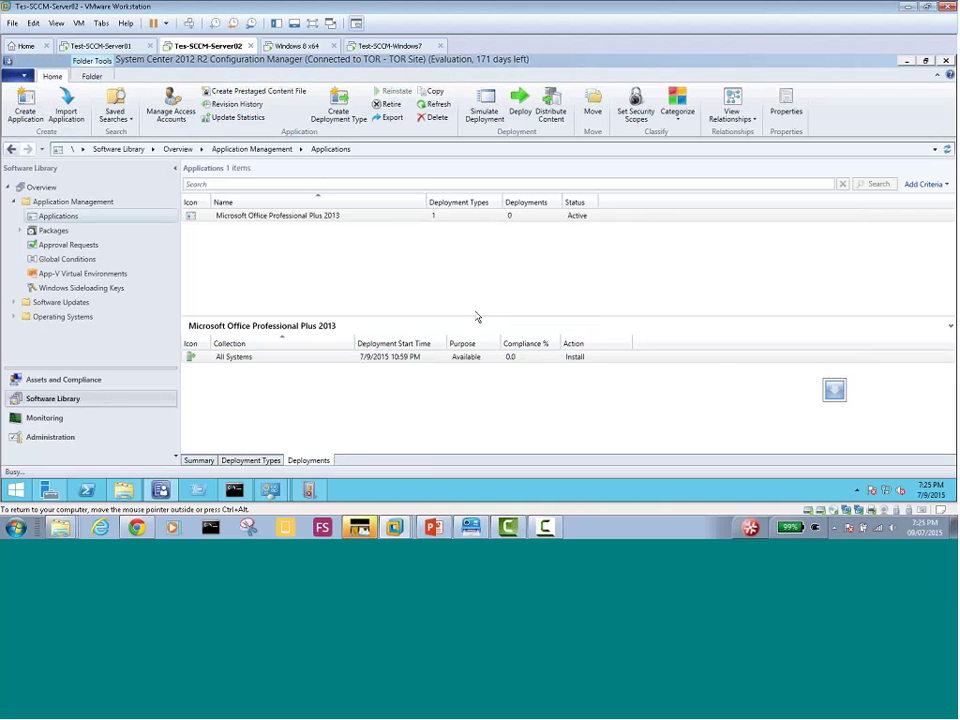
right_click(259, 220)
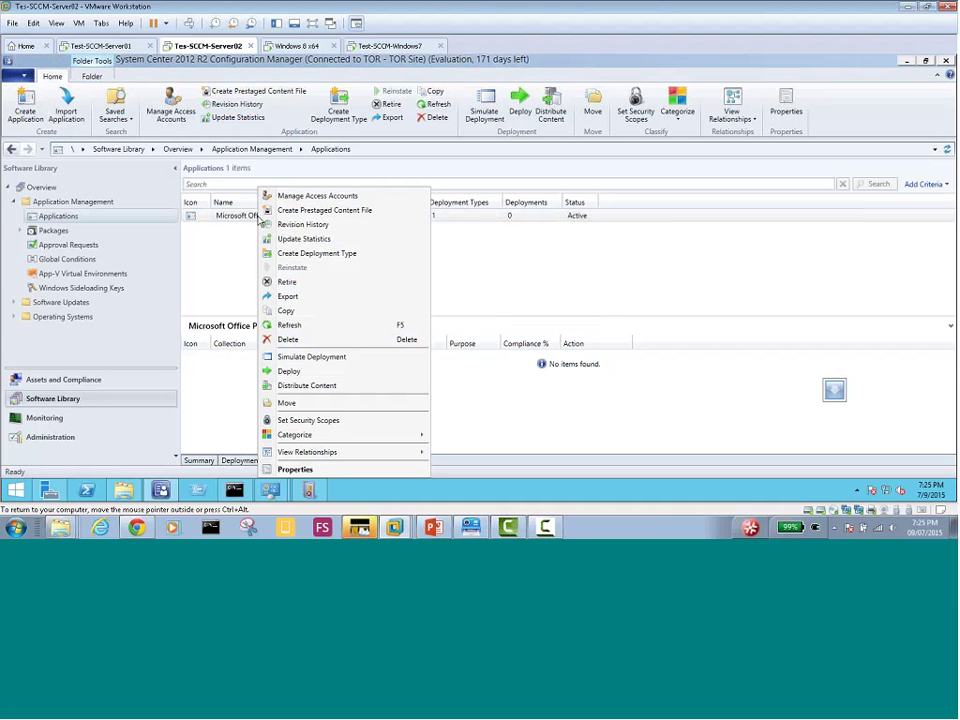
left_click(308, 374)
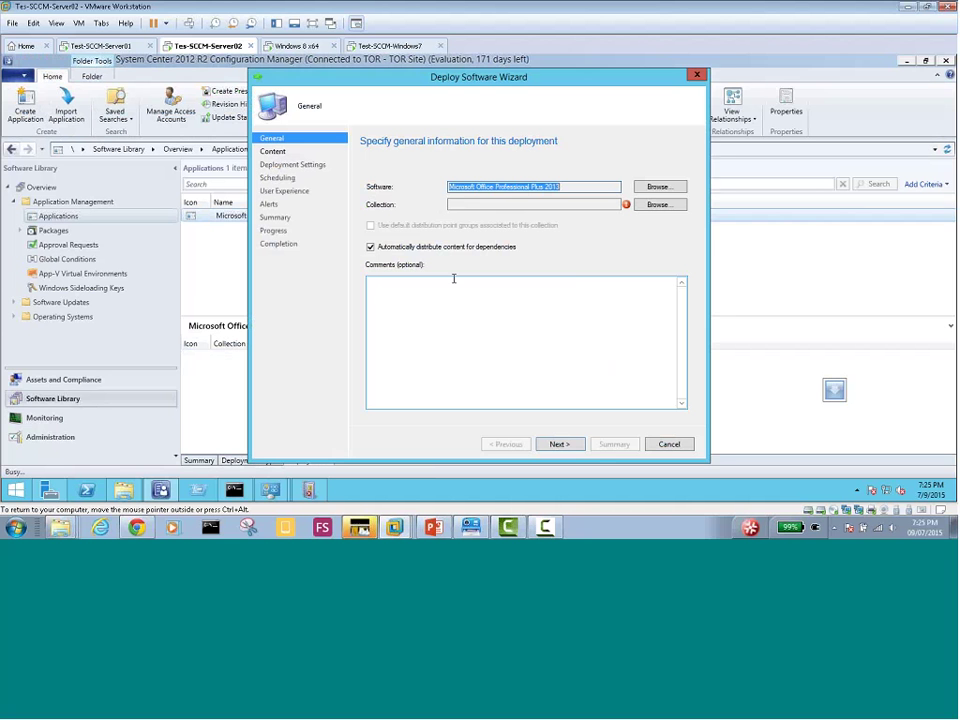
left_click(658, 206)
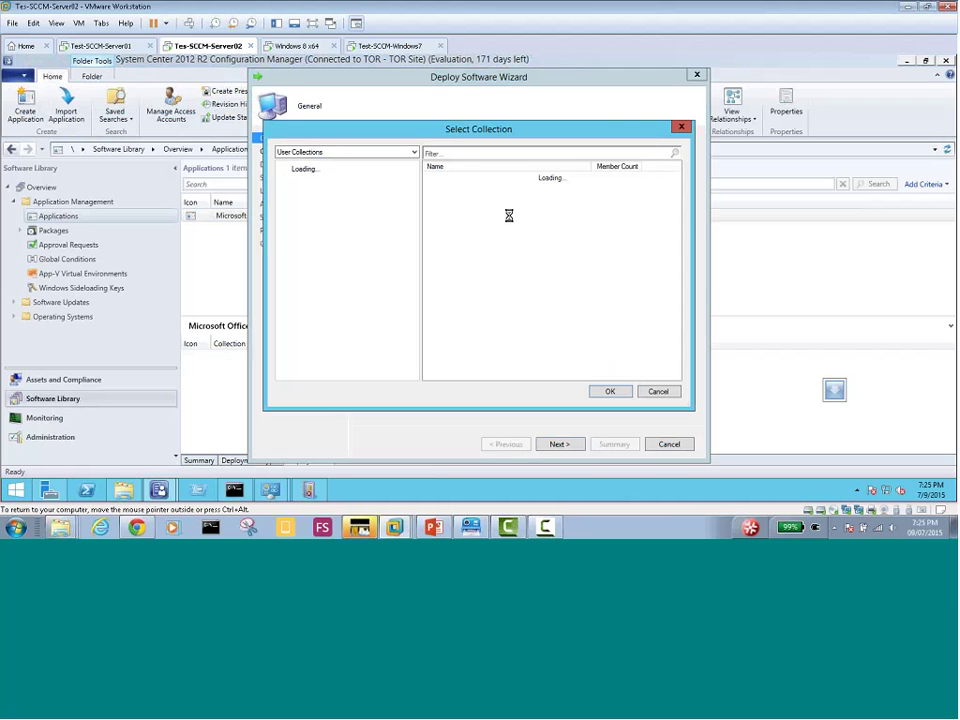
left_click(369, 153)
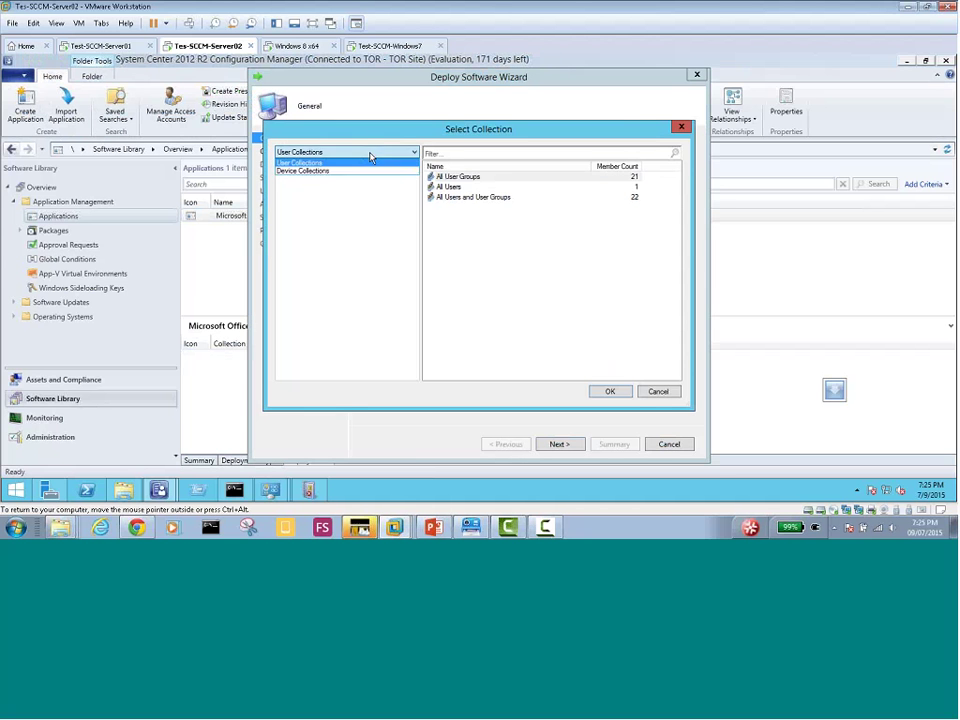
left_click(359, 171)
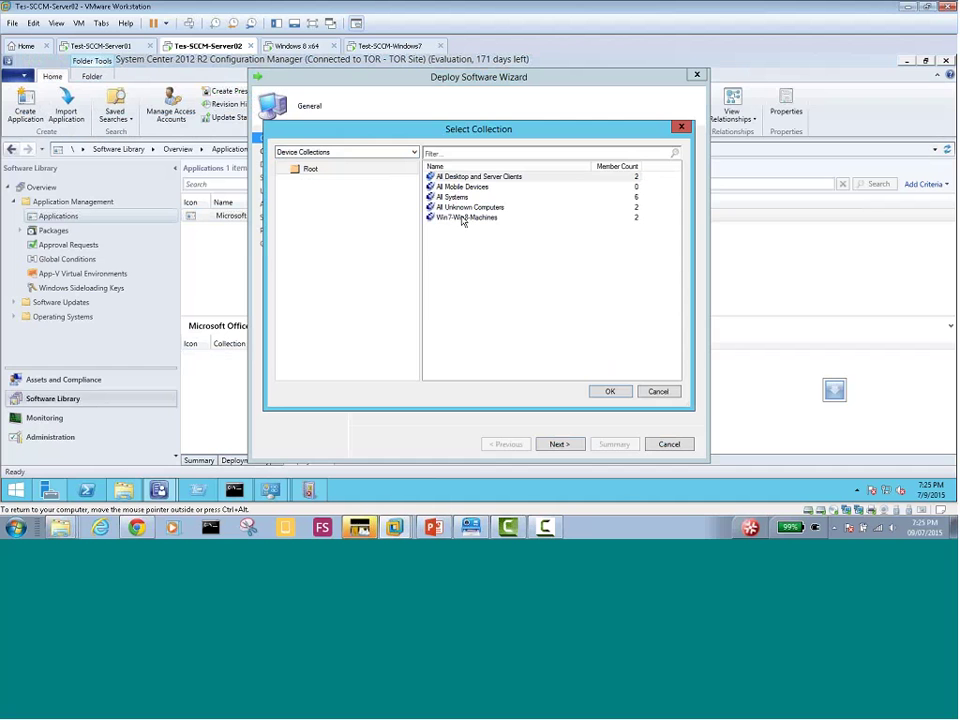
key("Escape")
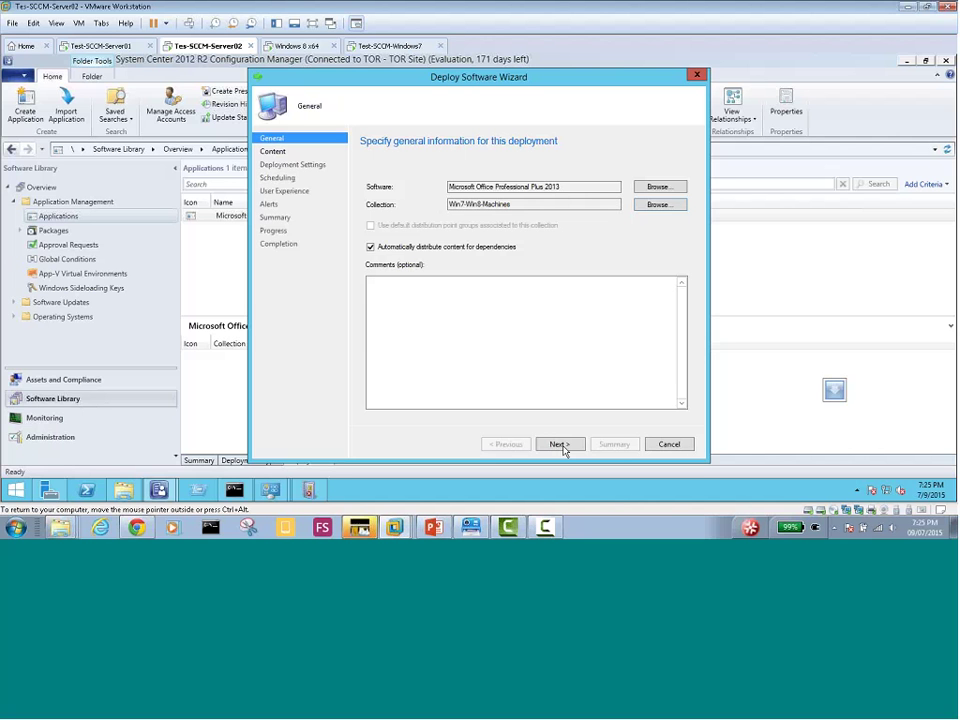
Finish the Deploy Software wizard with Install and Available settings, then close it
left_click(562, 447)
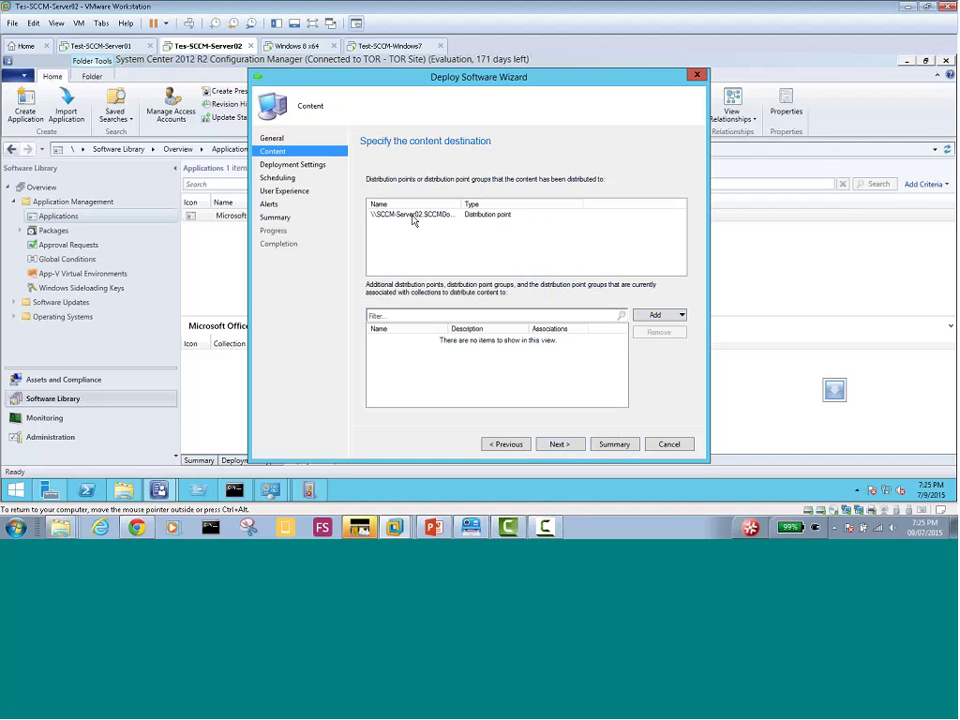
left_click(412, 216)
left_click(560, 446)
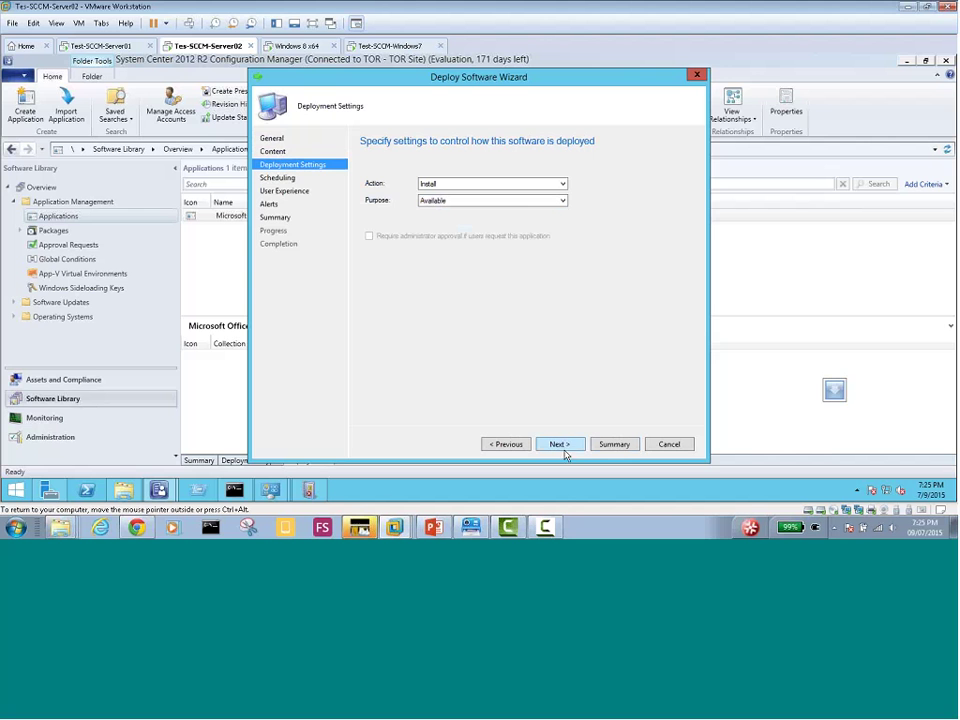
left_click(564, 448)
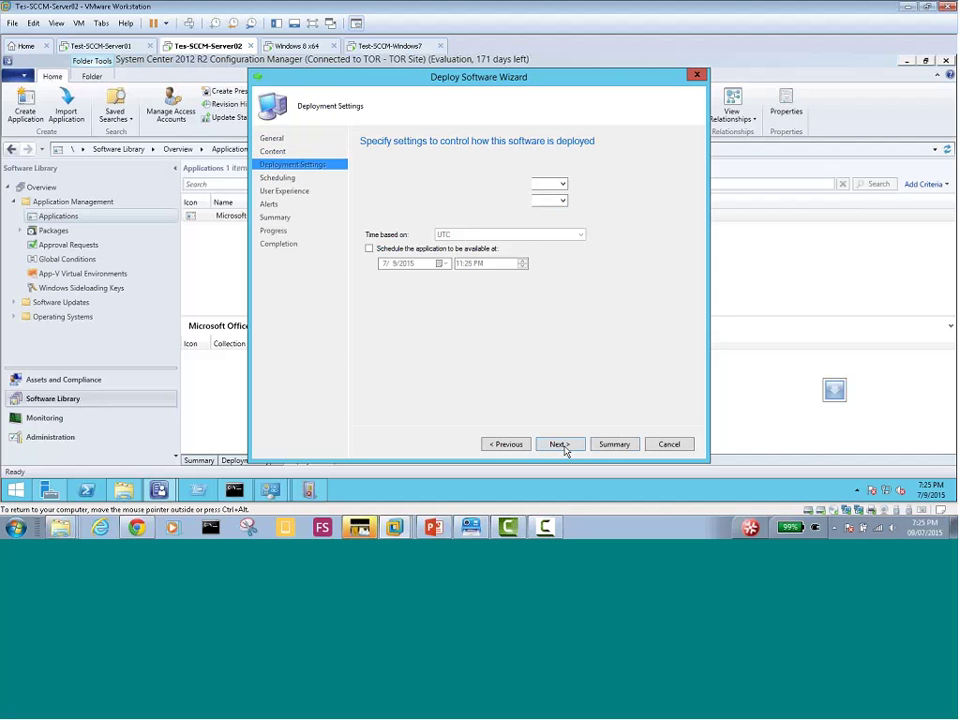
left_click(564, 448)
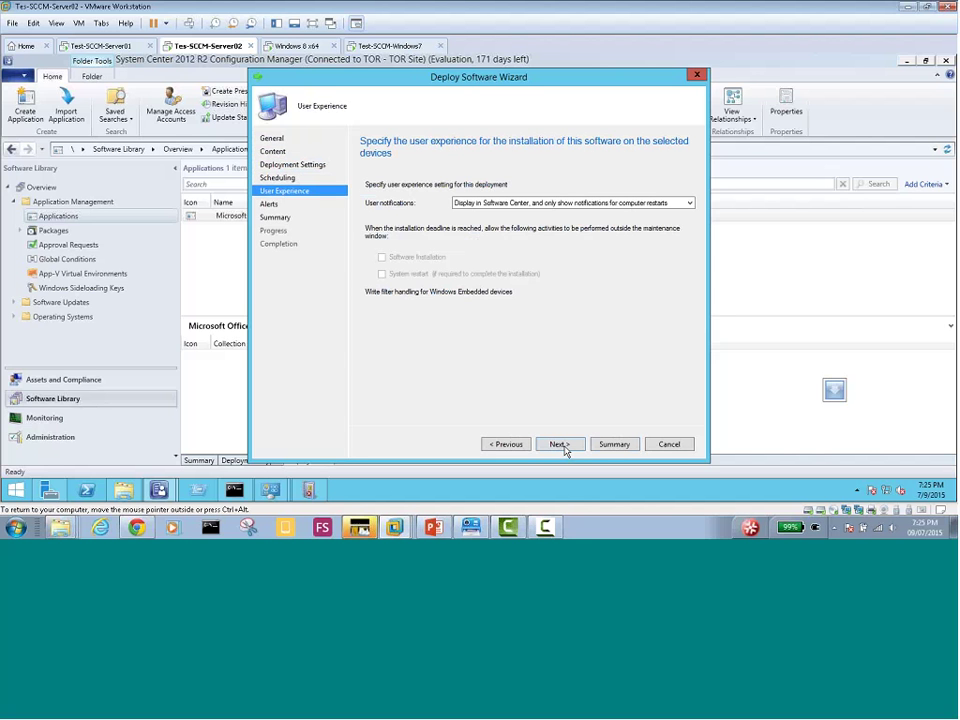
left_click(564, 448)
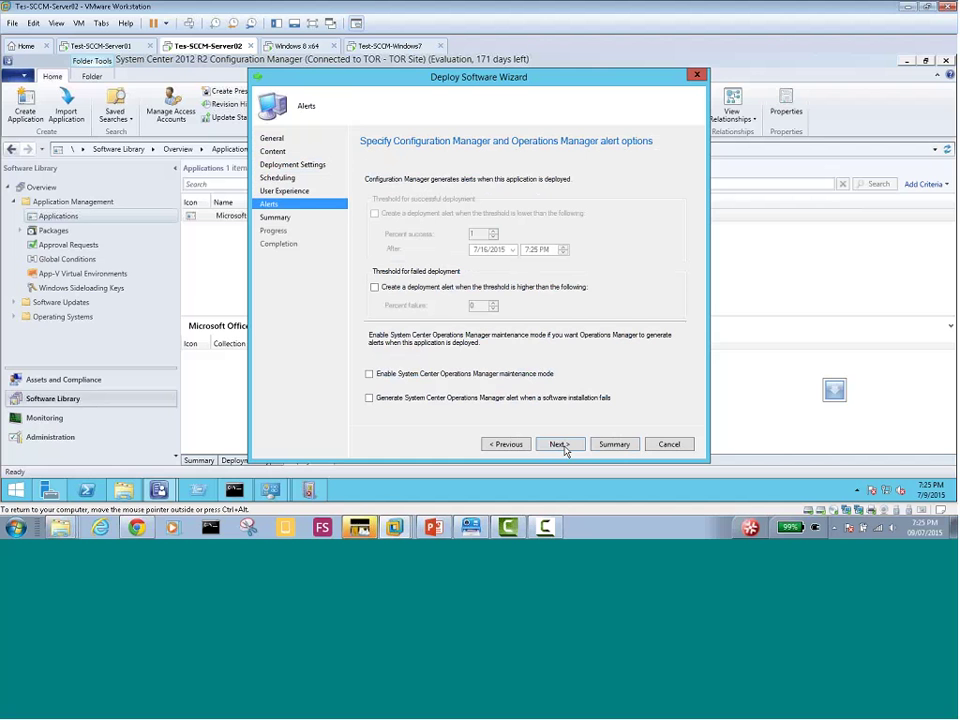
left_click(385, 291)
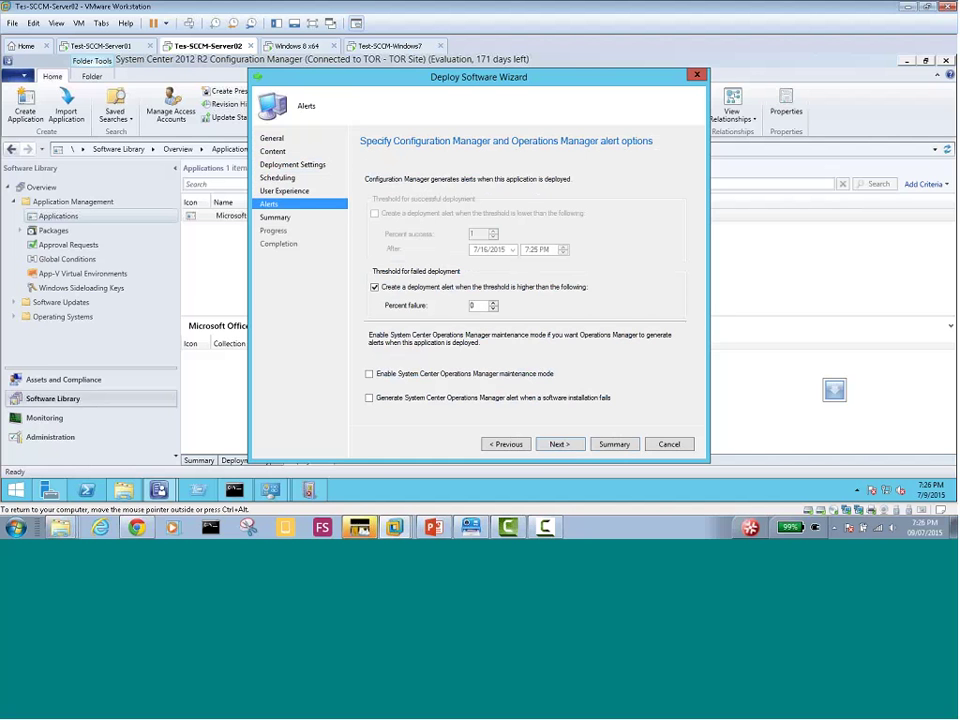
left_click(560, 446)
left_click(561, 446)
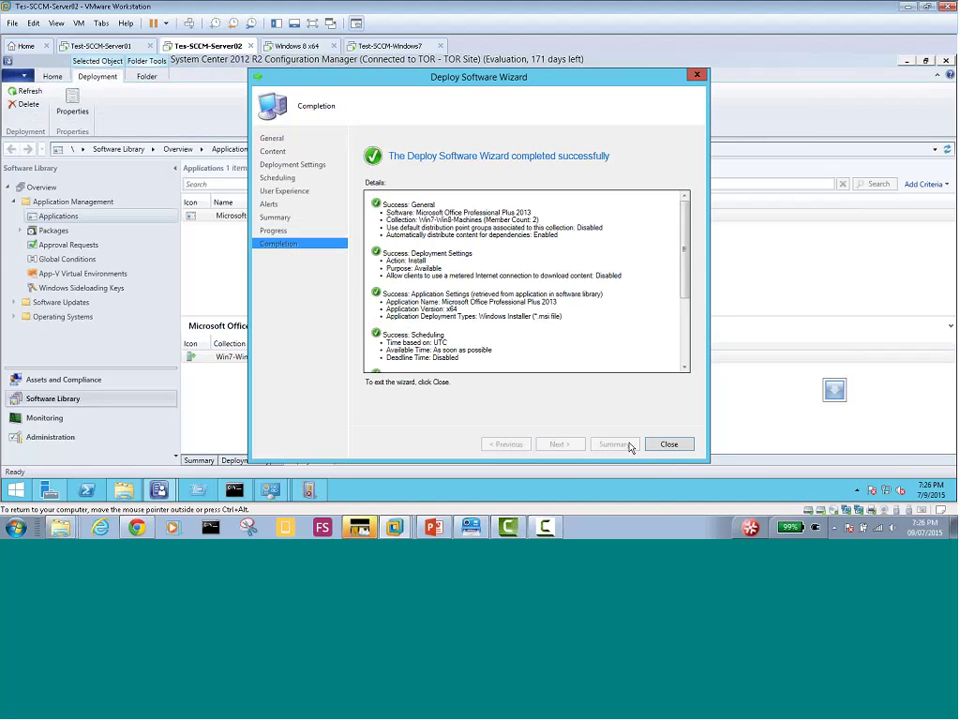
left_click(671, 448)
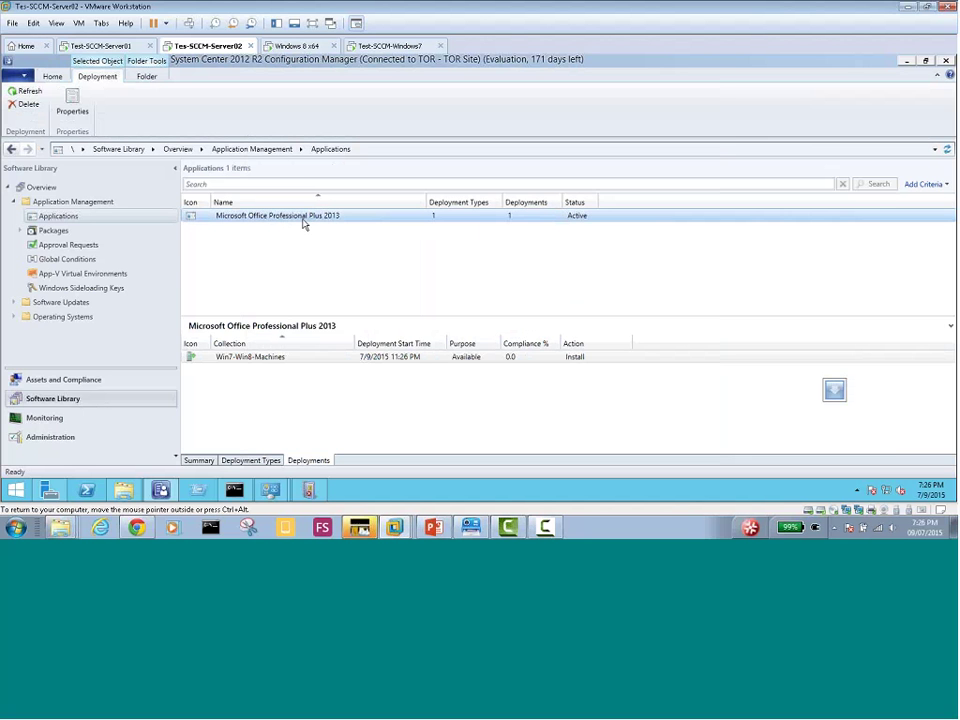
On the Windows 8 x64 VM, close Software Center, Event Viewer, Administrative Tools and Control Panel
left_click(297, 47)
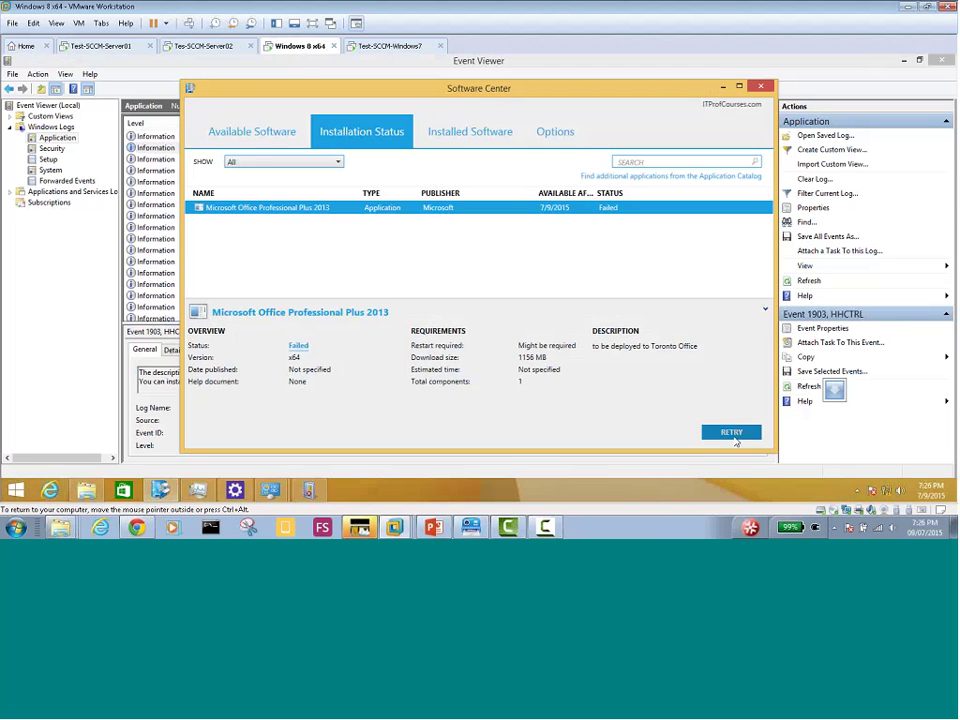
left_click(760, 87)
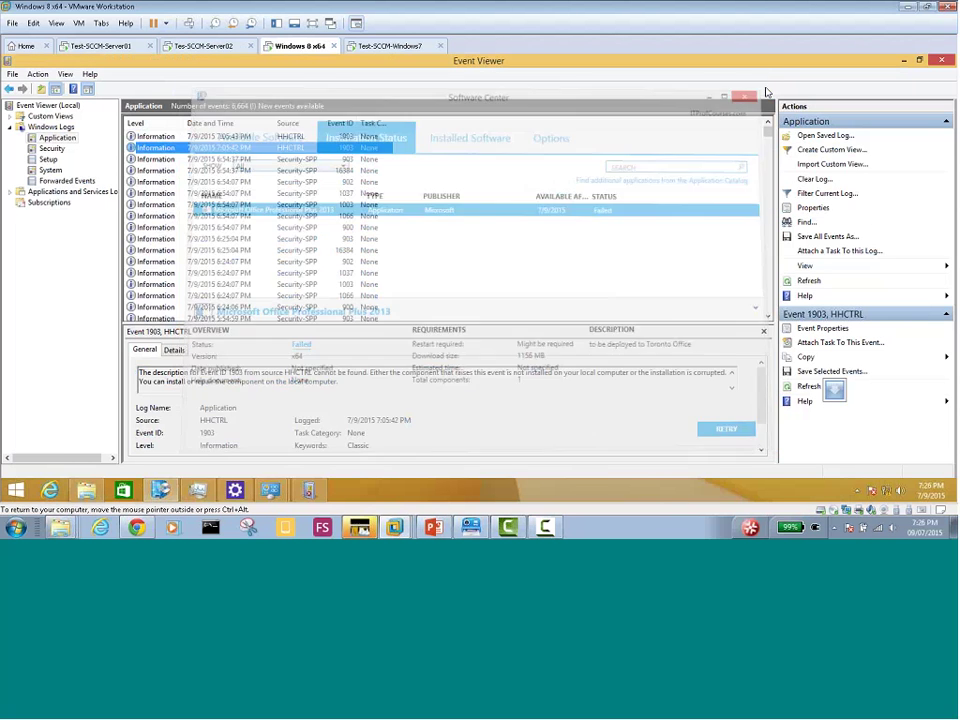
left_click(943, 63)
left_click(785, 122)
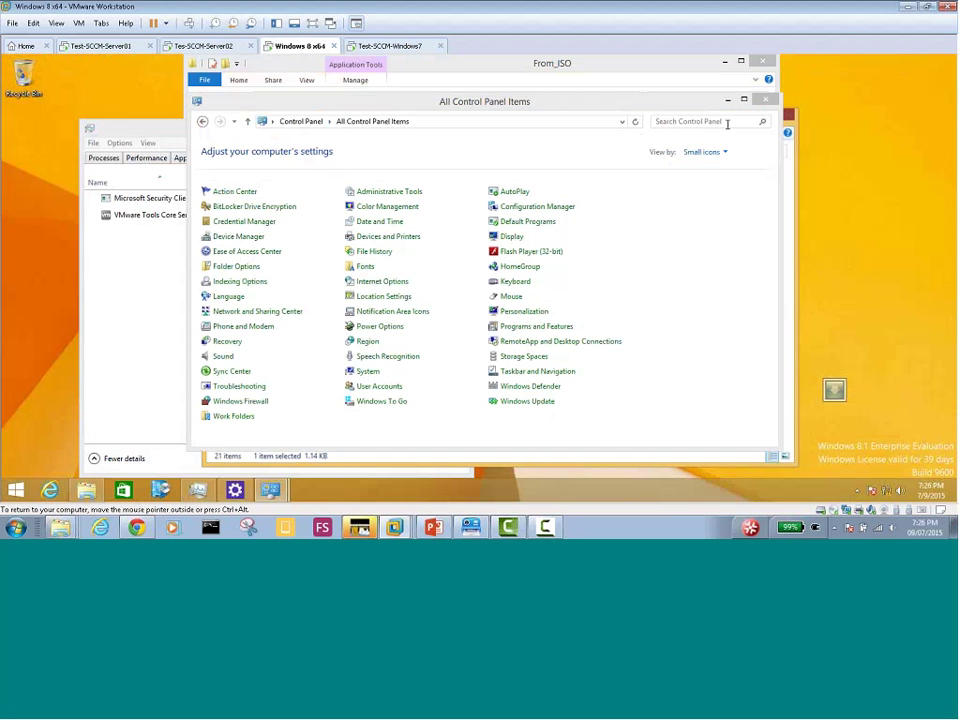
left_click(765, 99)
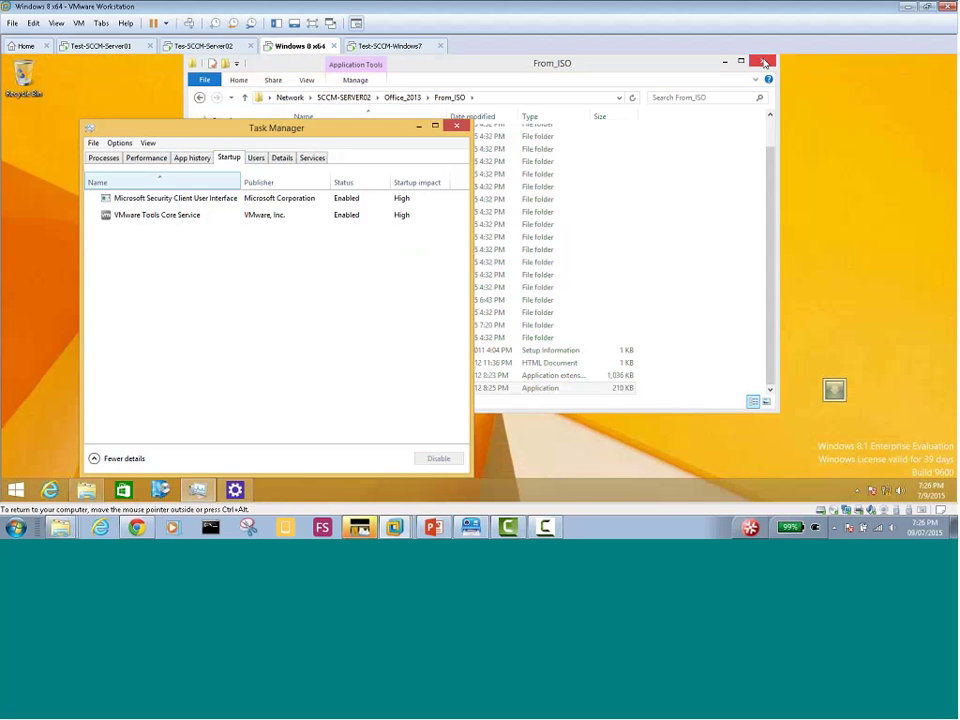
Close the From_ISO folder and Task Manager, then cancel the Office installation on Windows 7
left_click(765, 63)
left_click(457, 126)
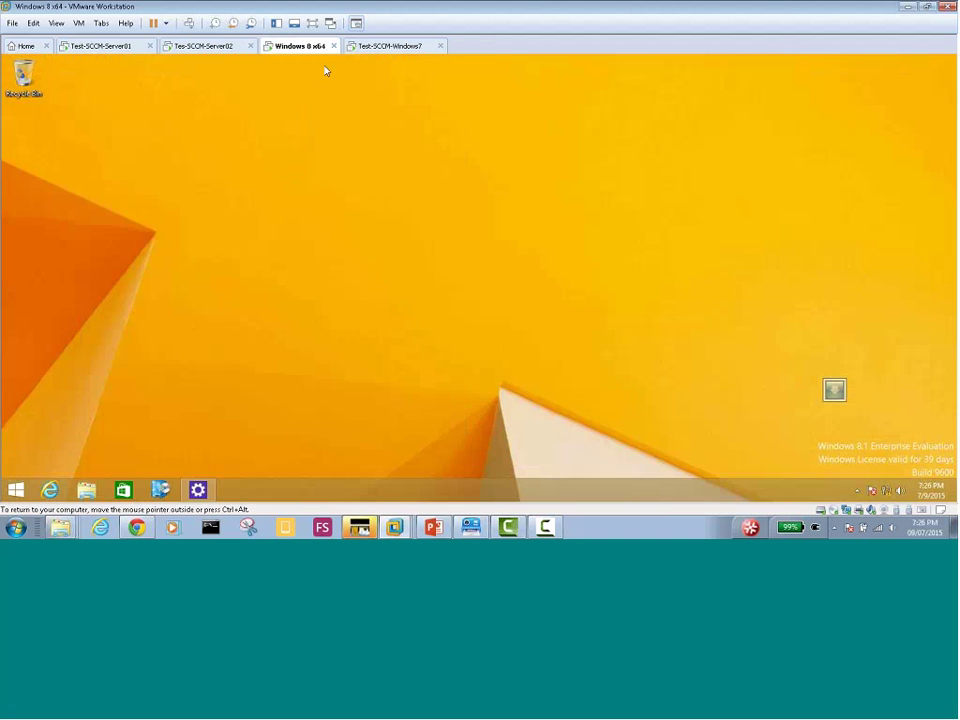
left_click(368, 45)
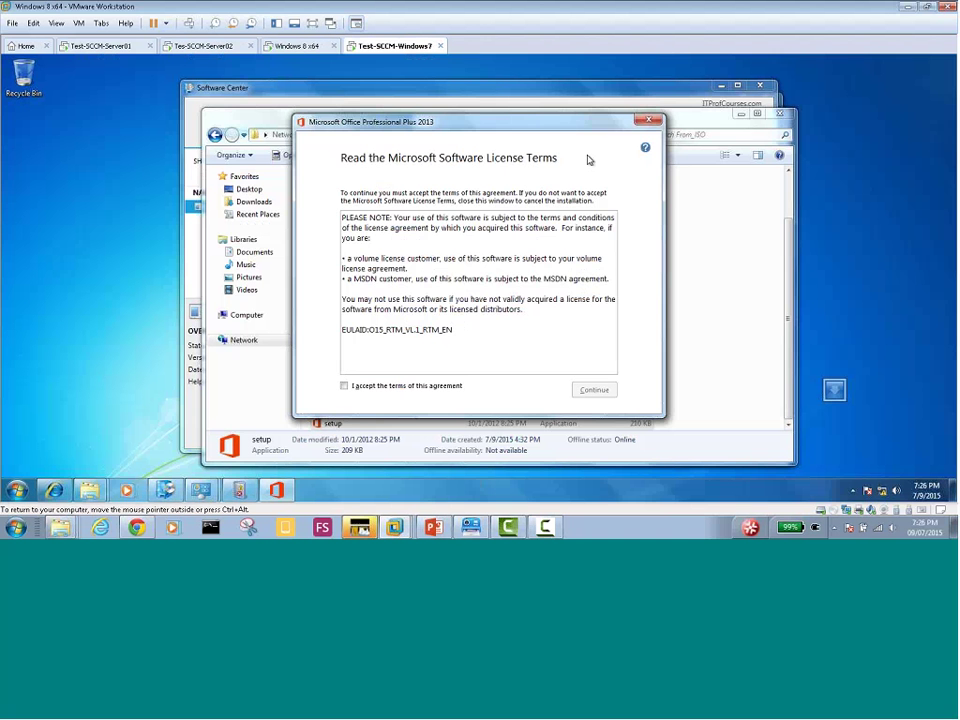
left_click(650, 121)
left_click(467, 309)
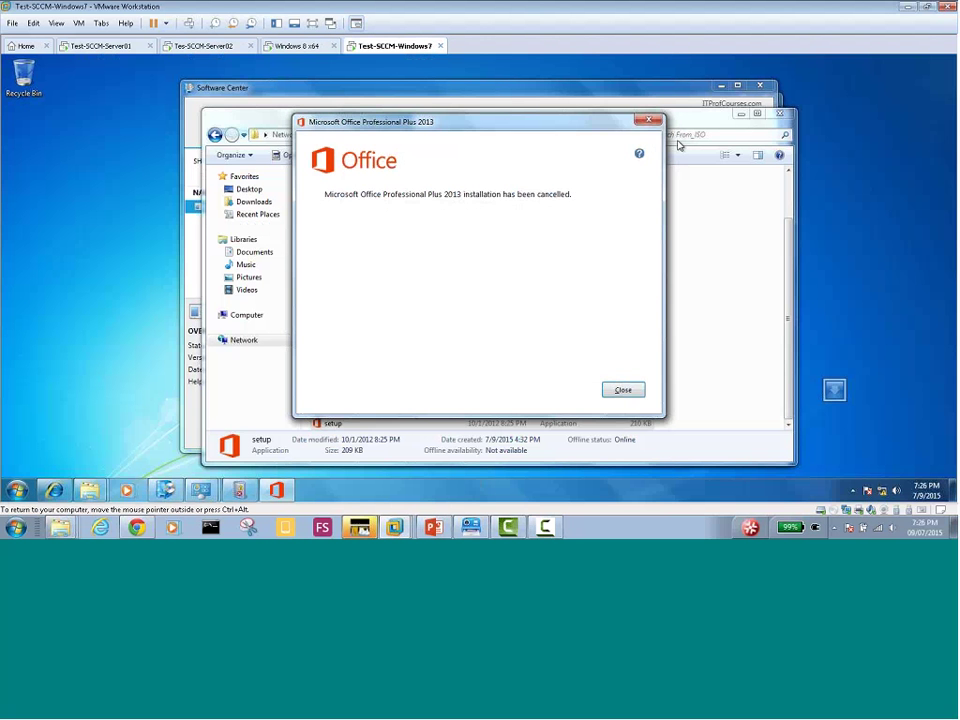
left_click(650, 121)
Close Software Center, Administrative Tools and Control Panel on the Windows 7 machine
left_click(763, 93)
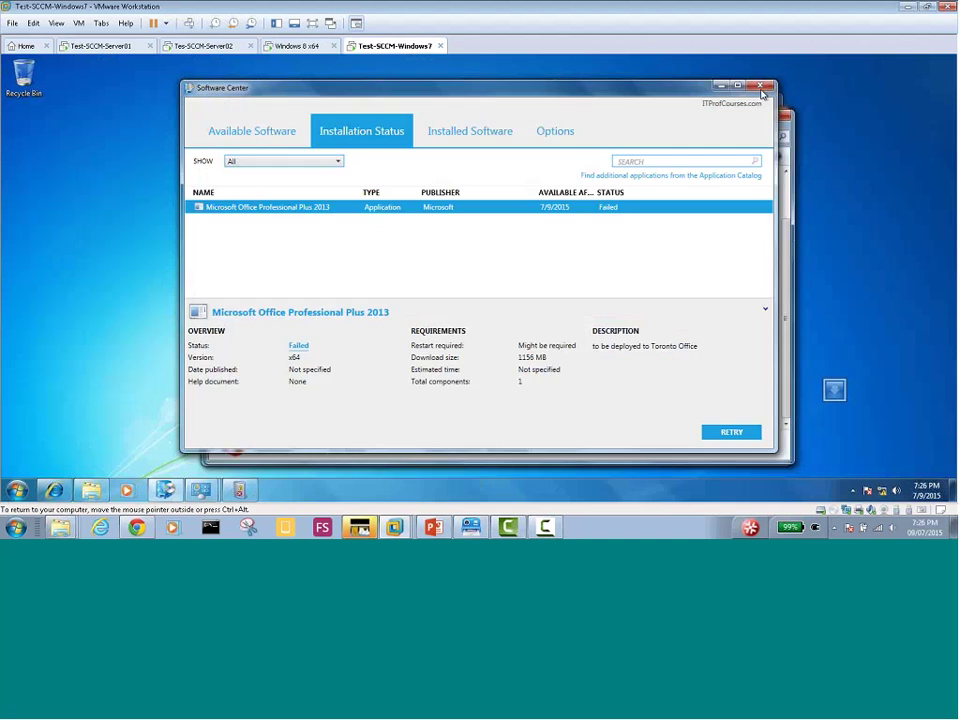
left_click(763, 93)
left_click(764, 94)
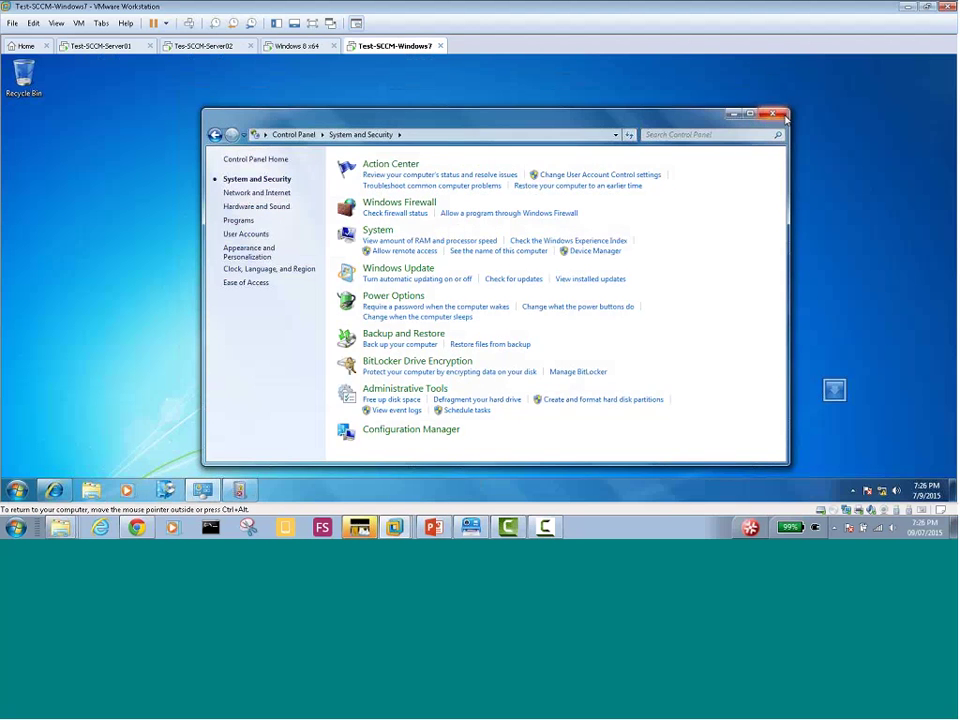
left_click(773, 114)
Open Software Center on Windows 8 x64 and check its Installation Status, Installed Software and Options tabs
left_click(302, 46)
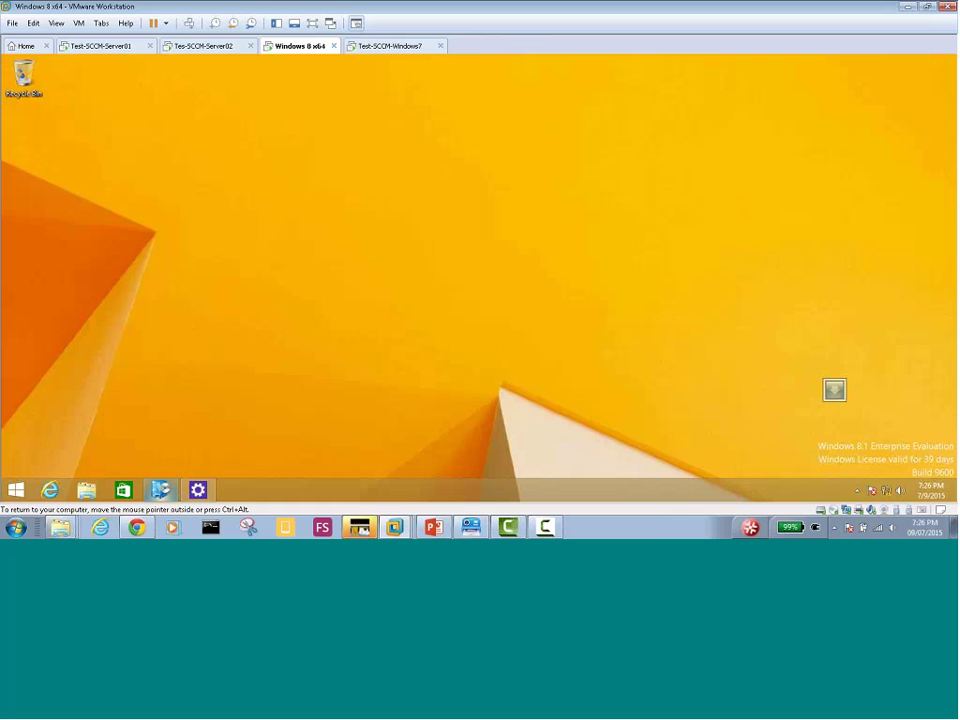
left_click(160, 489)
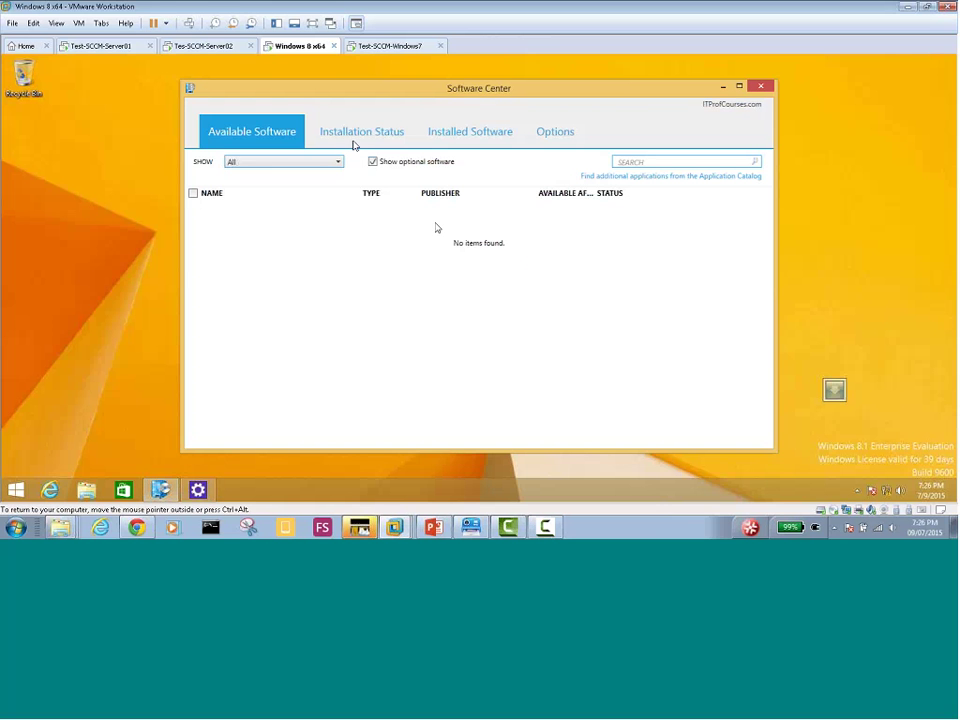
left_click(352, 138)
left_click(440, 133)
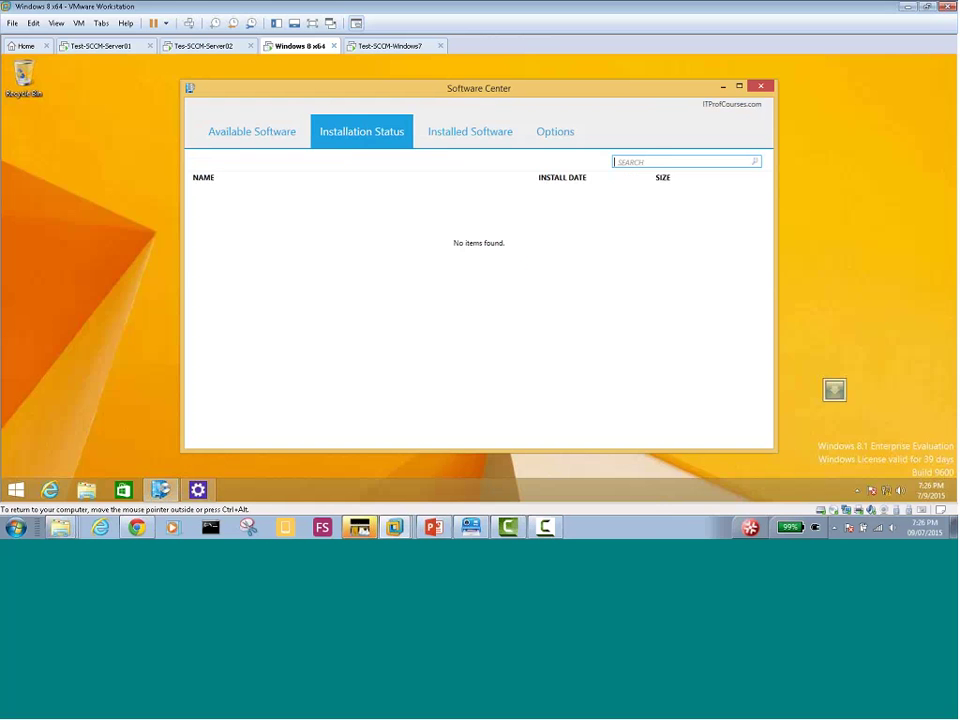
left_click(250, 137)
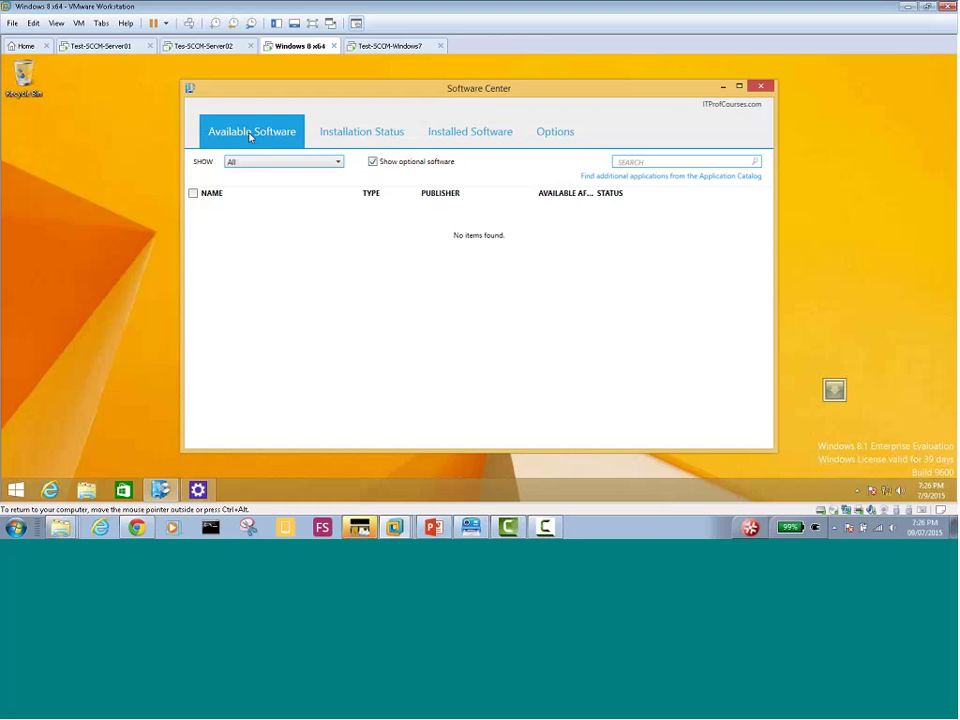
left_click(362, 139)
left_click(466, 139)
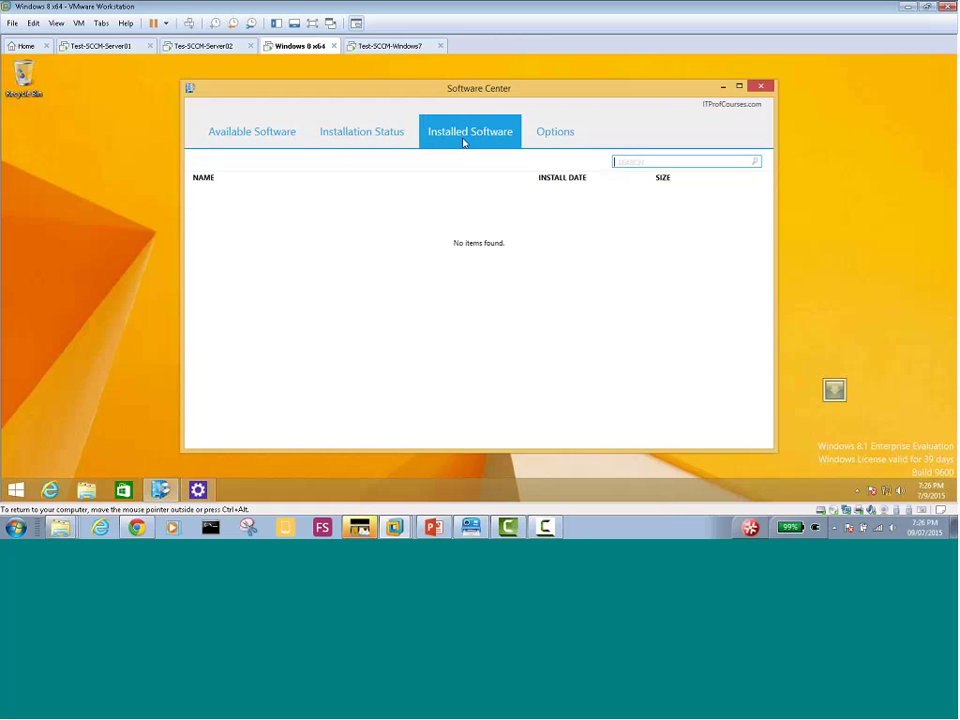
left_click(542, 140)
left_click(446, 133)
left_click(357, 134)
left_click(210, 137)
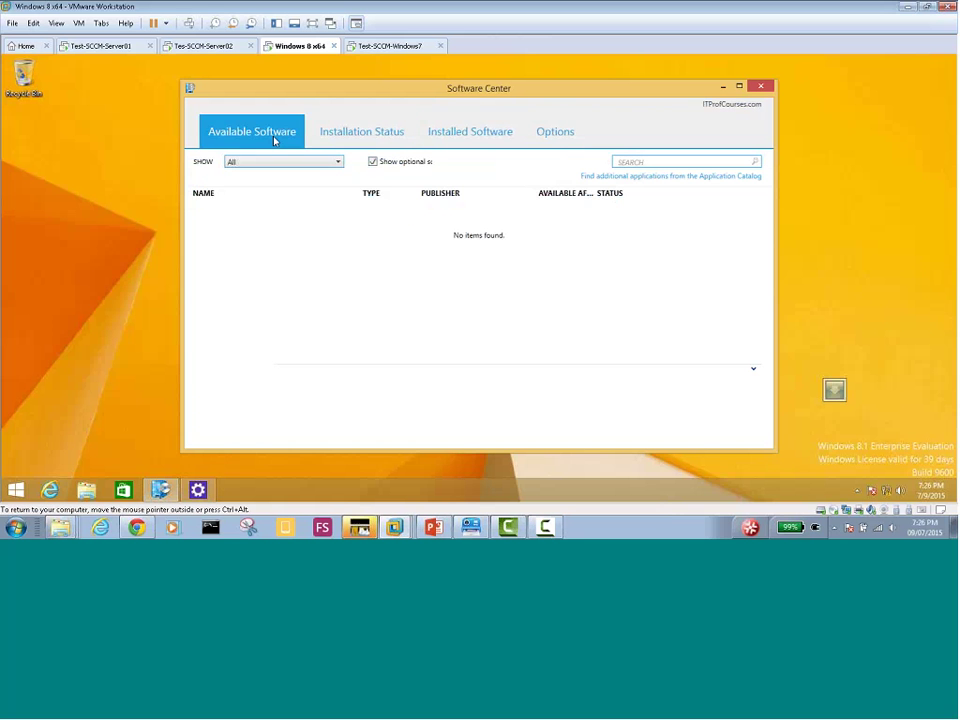
Recheck every Software Center tab on the Windows 7 machine for the Office deployment
left_click(392, 55)
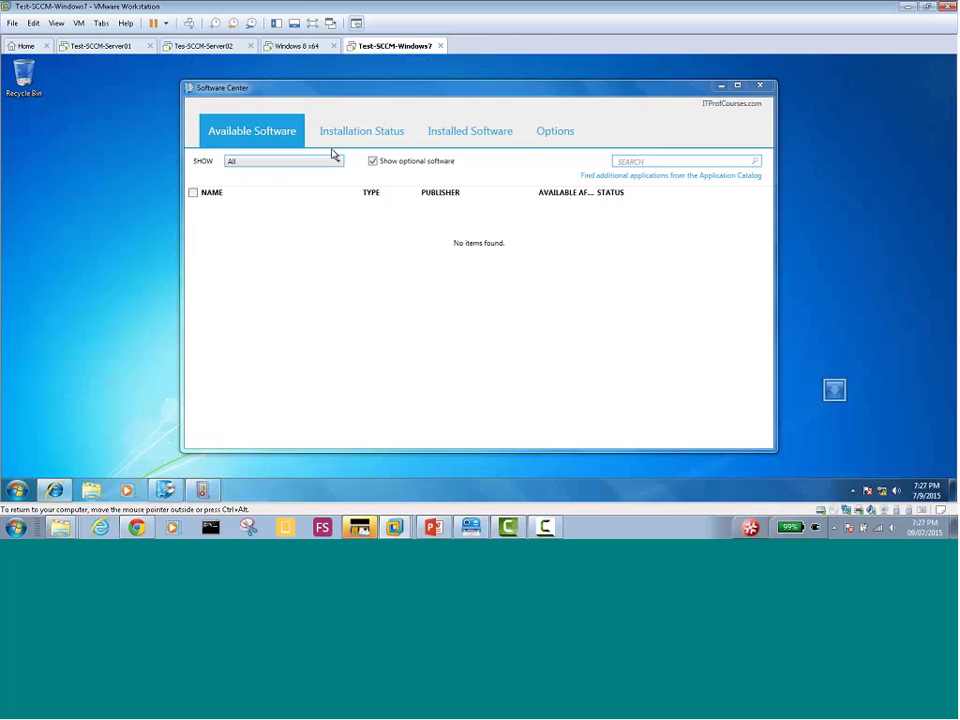
left_click(352, 130)
left_click(479, 137)
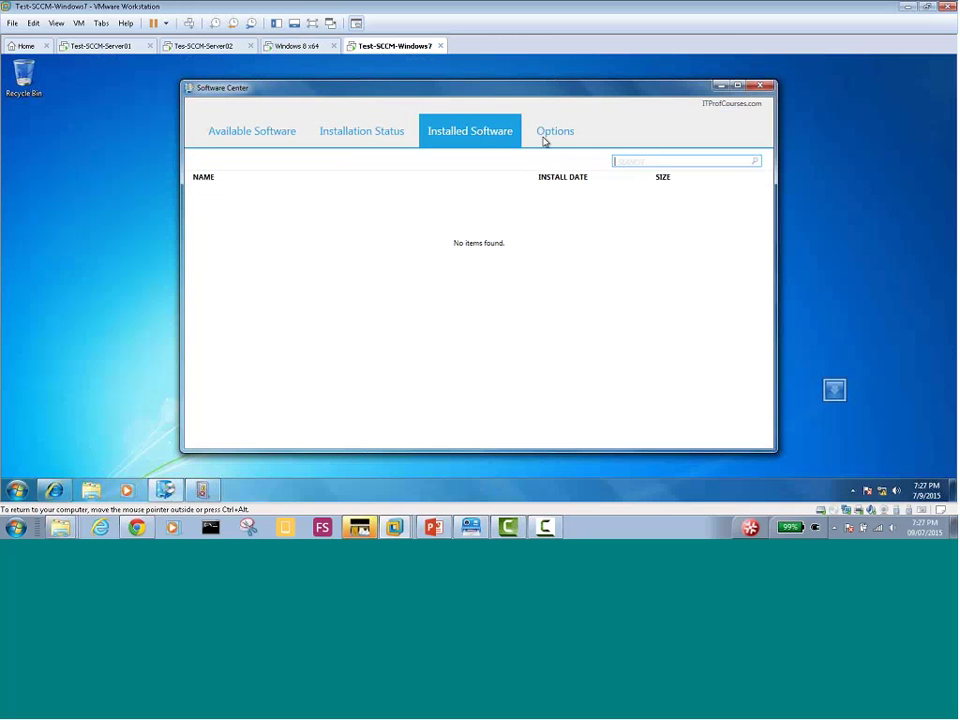
left_click(546, 137)
left_click(477, 144)
left_click(348, 139)
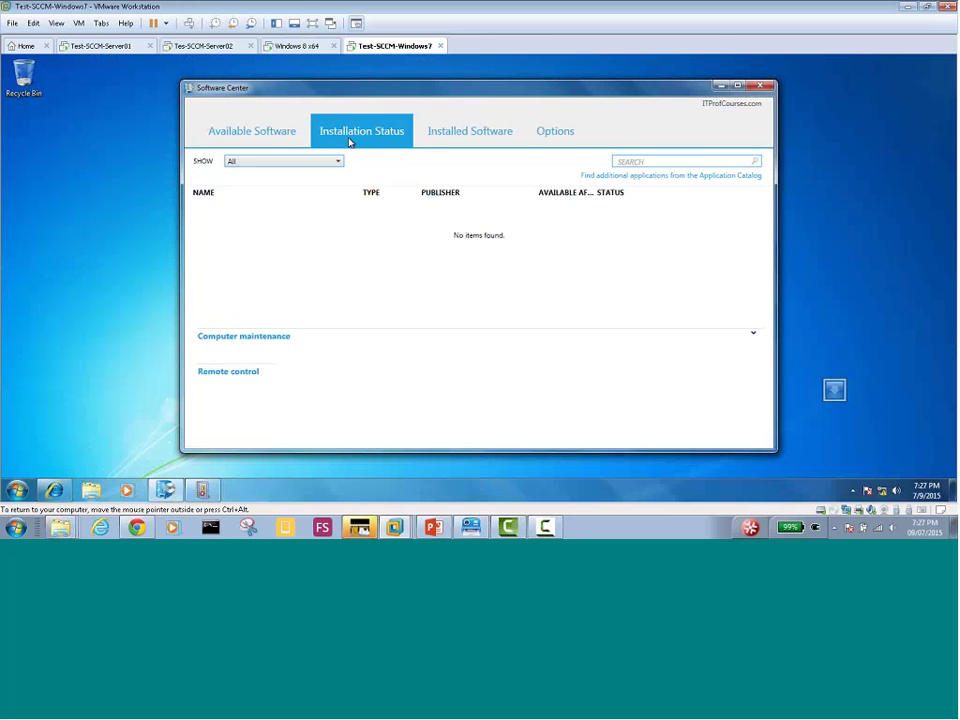
left_click(272, 139)
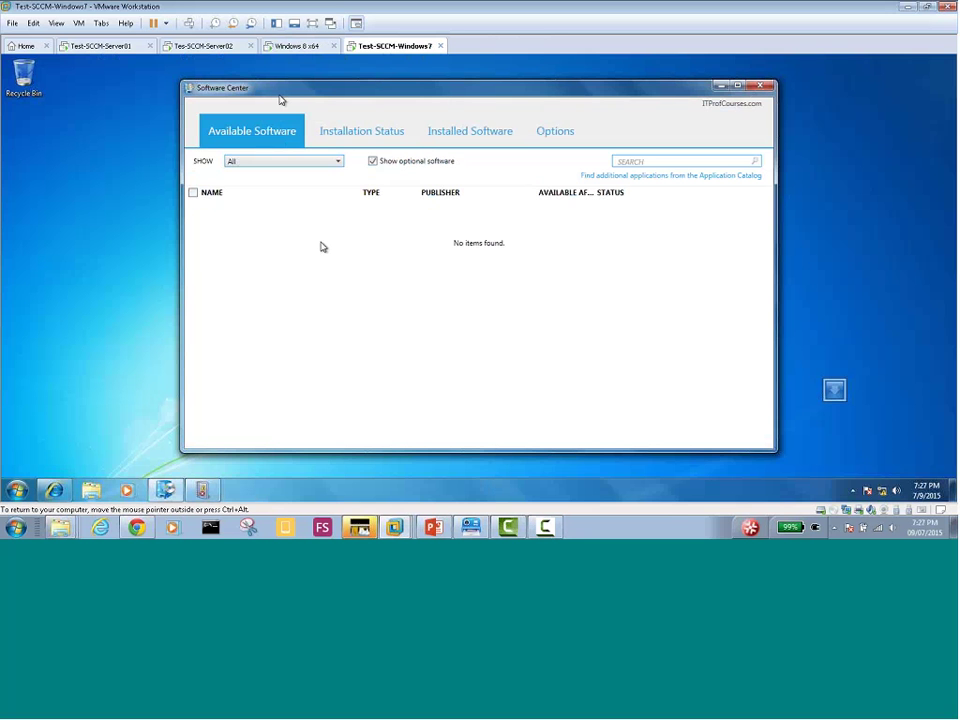
left_click(294, 46)
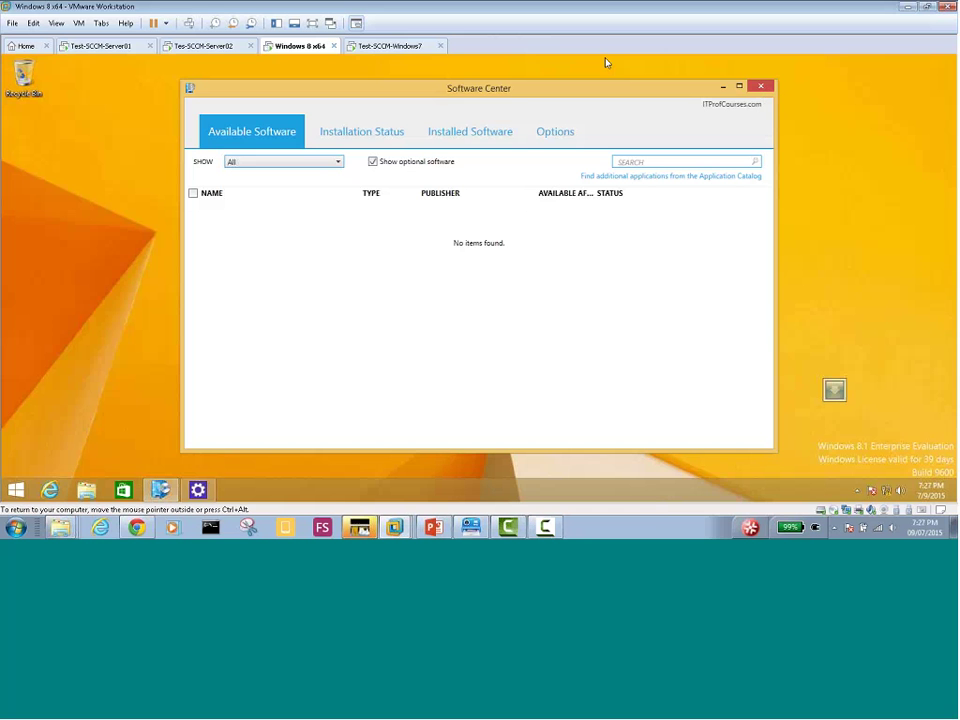
On the SCCM server, launch Office 2013 setup from the From_ISO folder
left_click(373, 47)
left_click(298, 48)
left_click(198, 46)
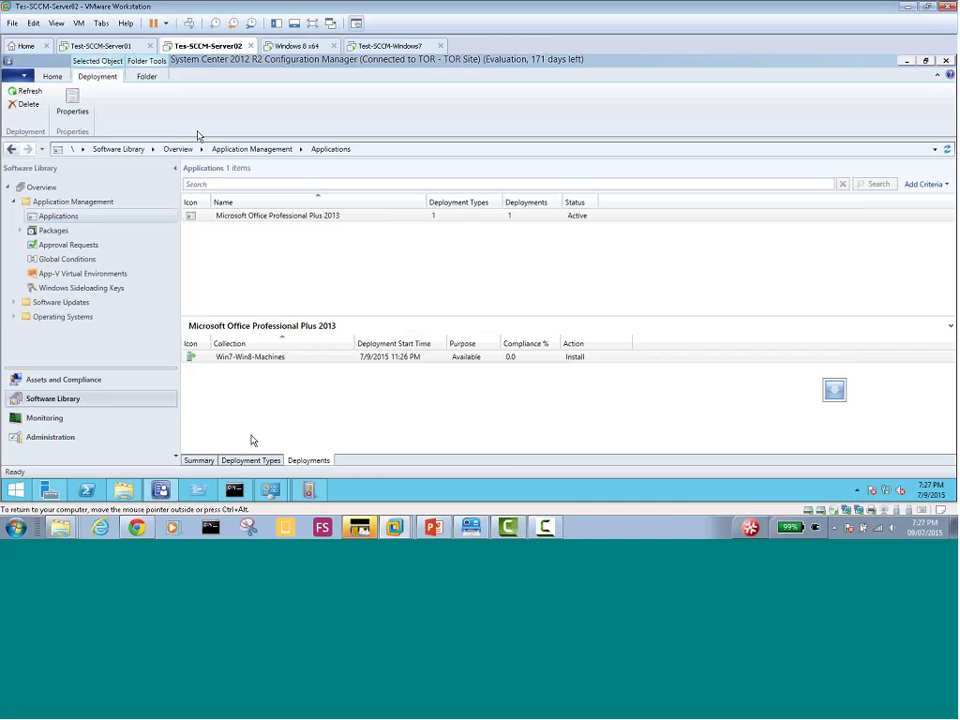
left_click(16, 490)
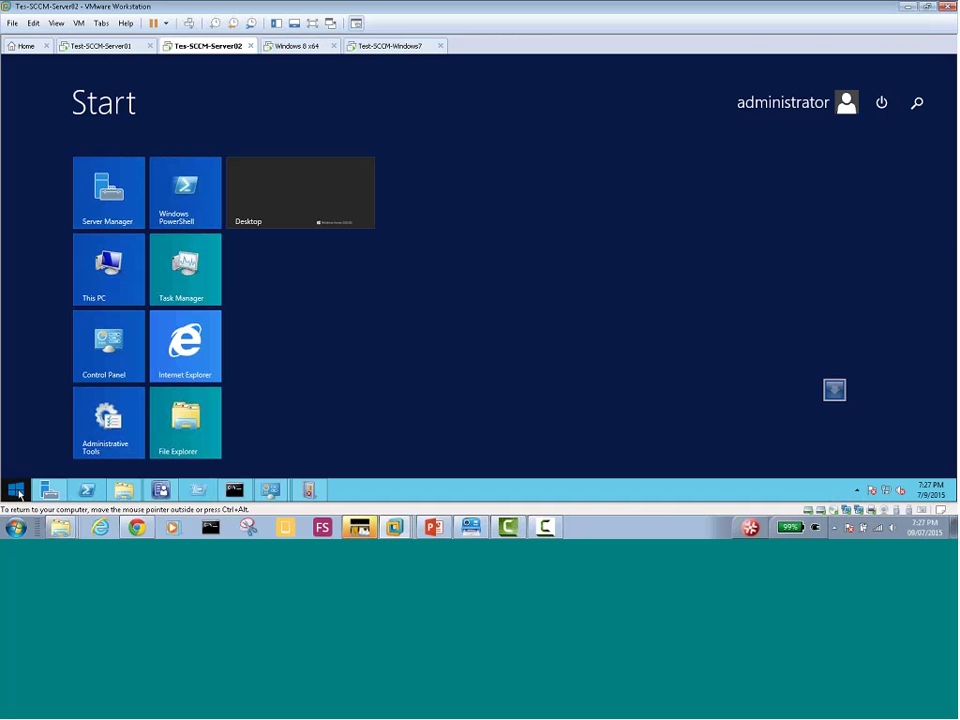
left_click(123, 490)
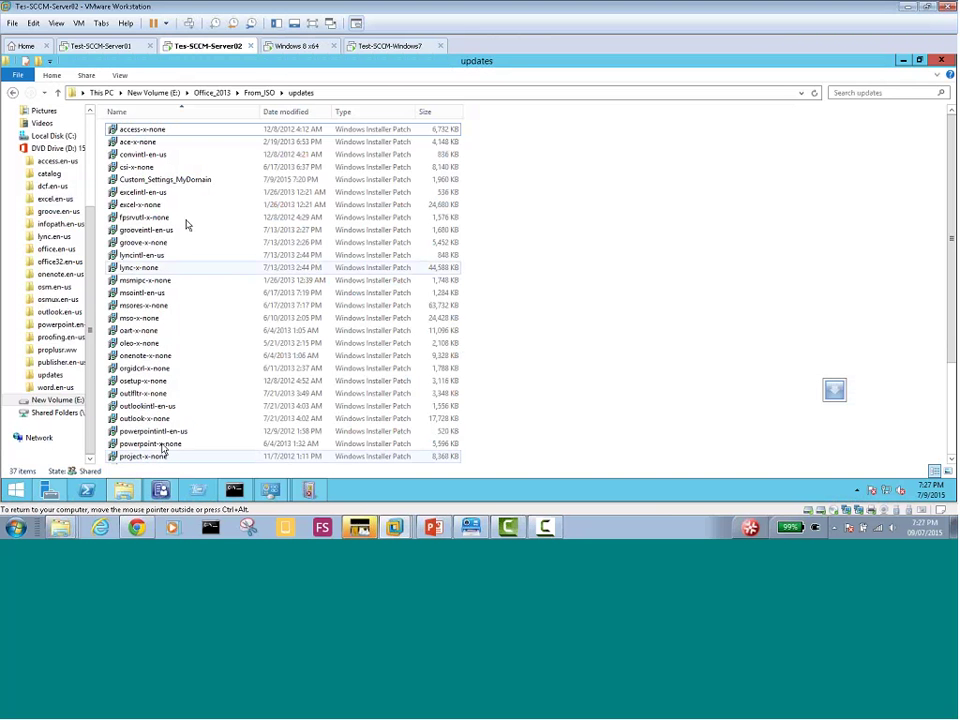
left_click(257, 94)
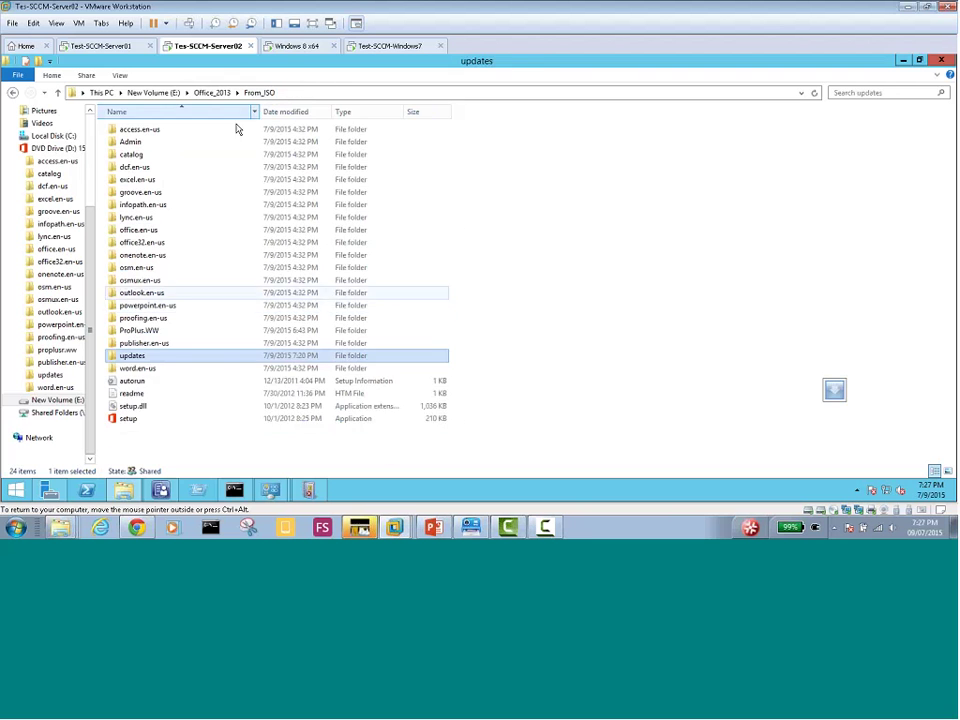
double_click(128, 418)
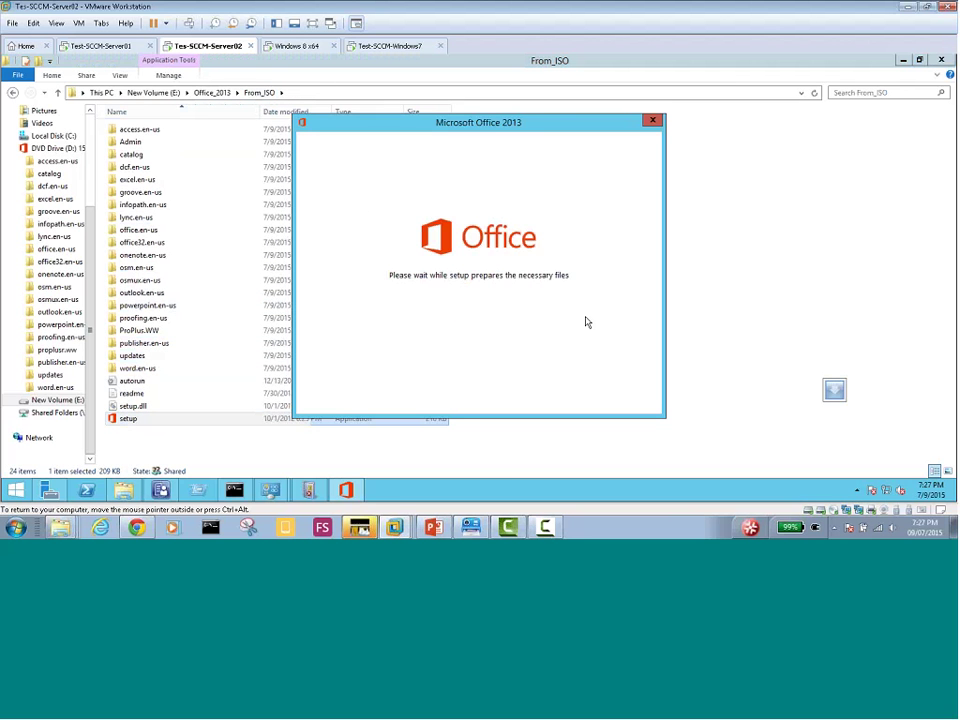
Accept the Office license terms and install with the default settings
left_click(345, 386)
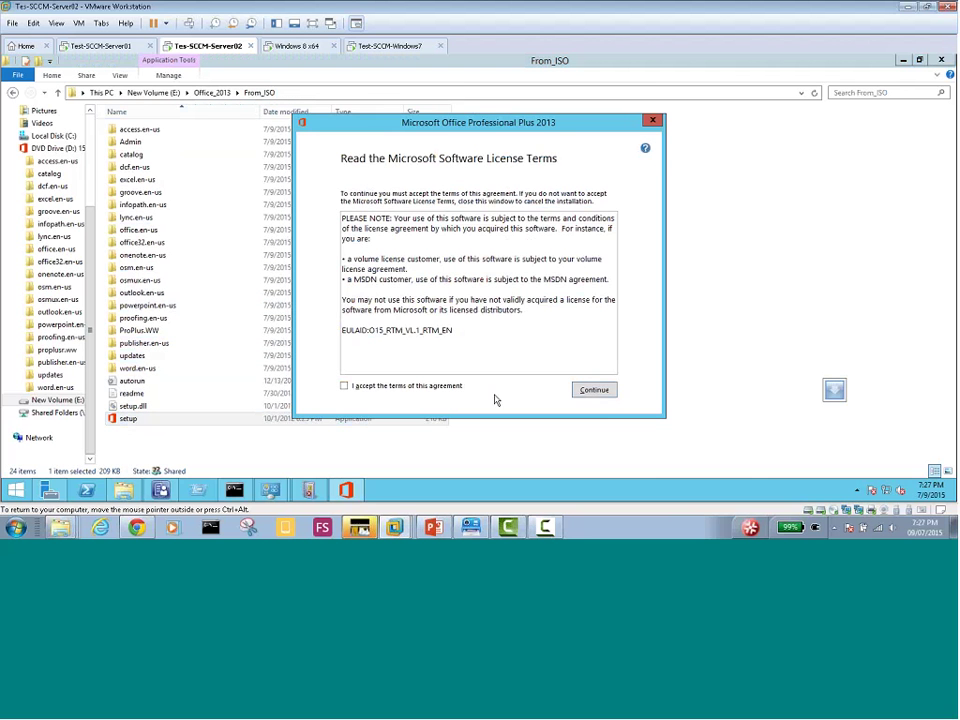
left_click(592, 393)
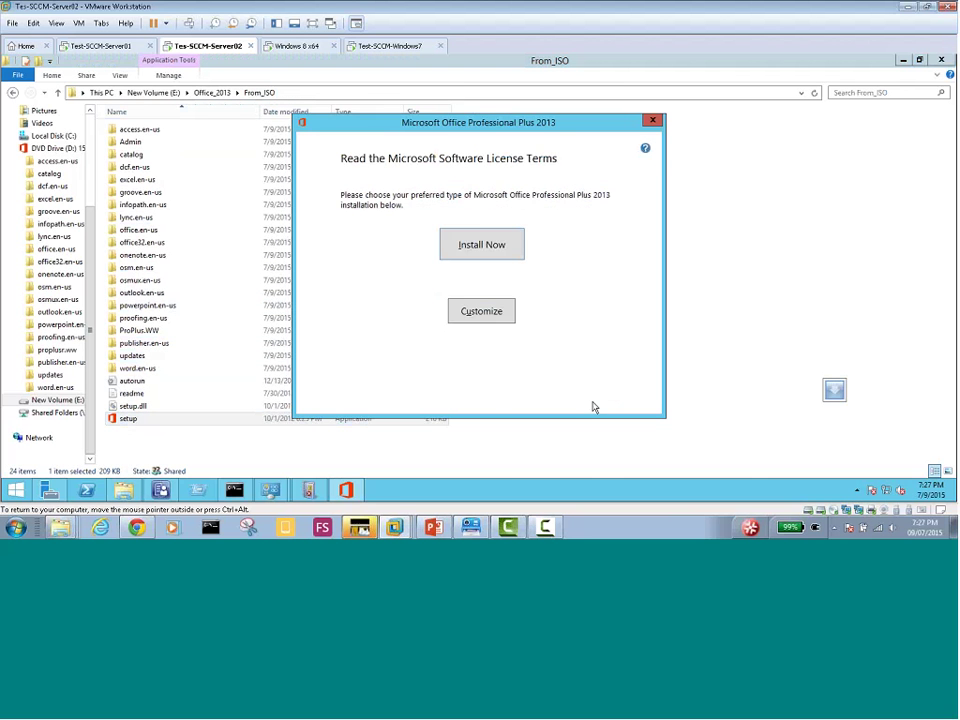
left_click(492, 251)
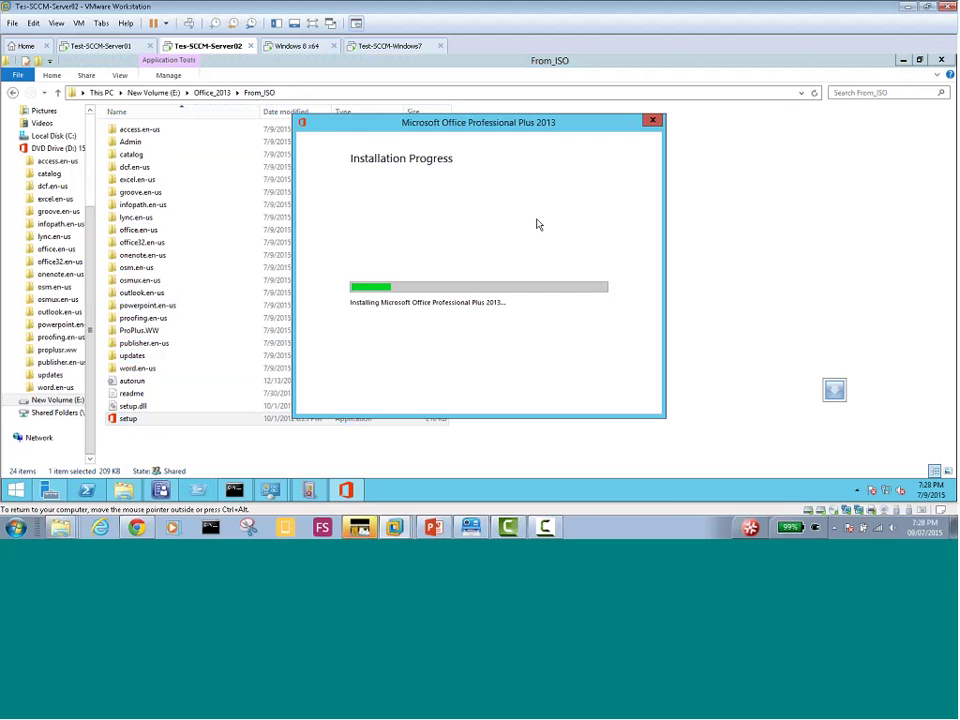
left_click(300, 46)
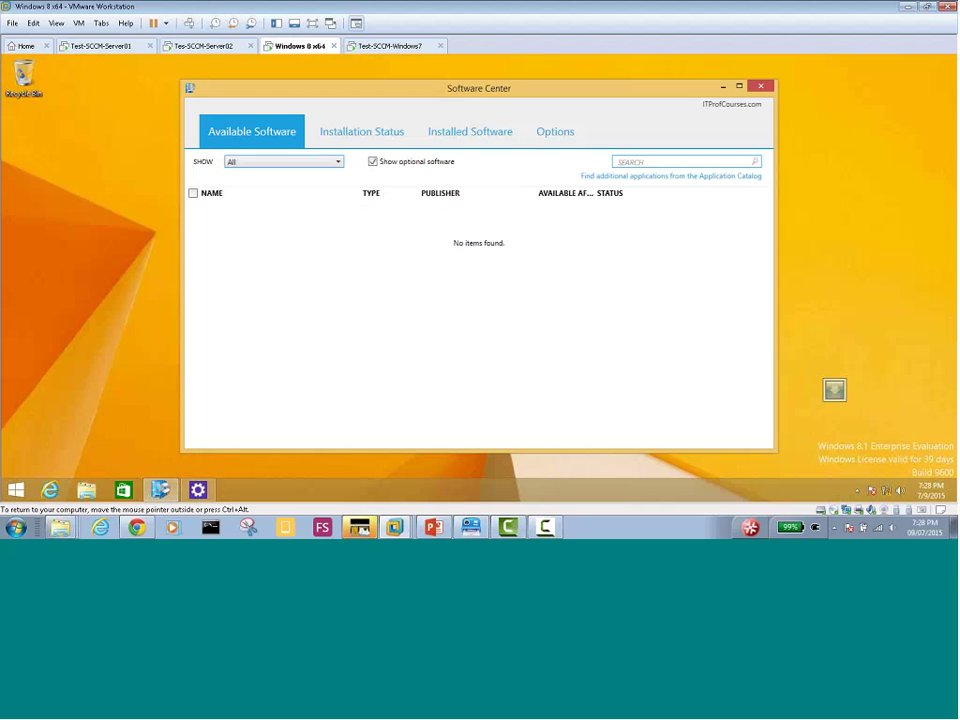
Recheck the Windows 8 Software Center tabs for the Office 2013 deployment
left_click(362, 132)
left_click(466, 143)
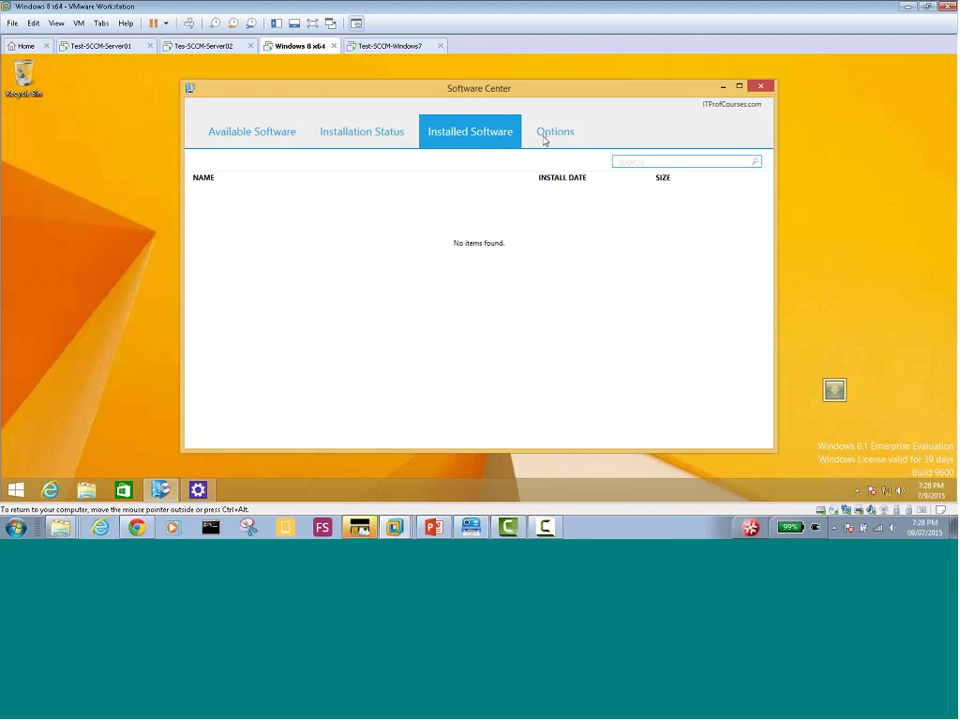
left_click(546, 141)
left_click(430, 139)
left_click(312, 139)
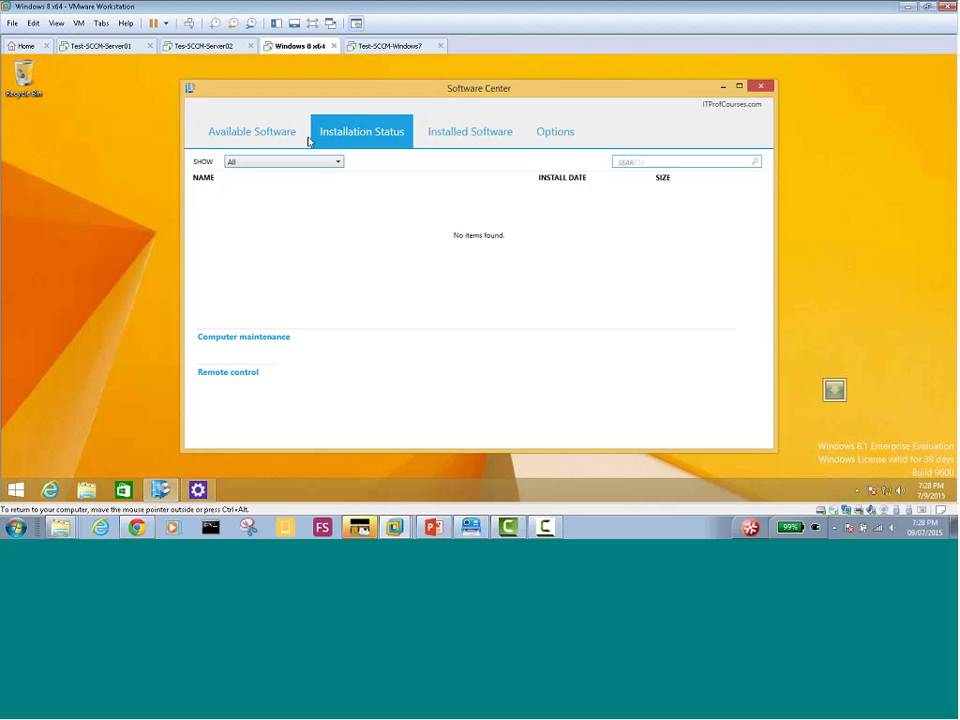
left_click(253, 133)
left_click(343, 139)
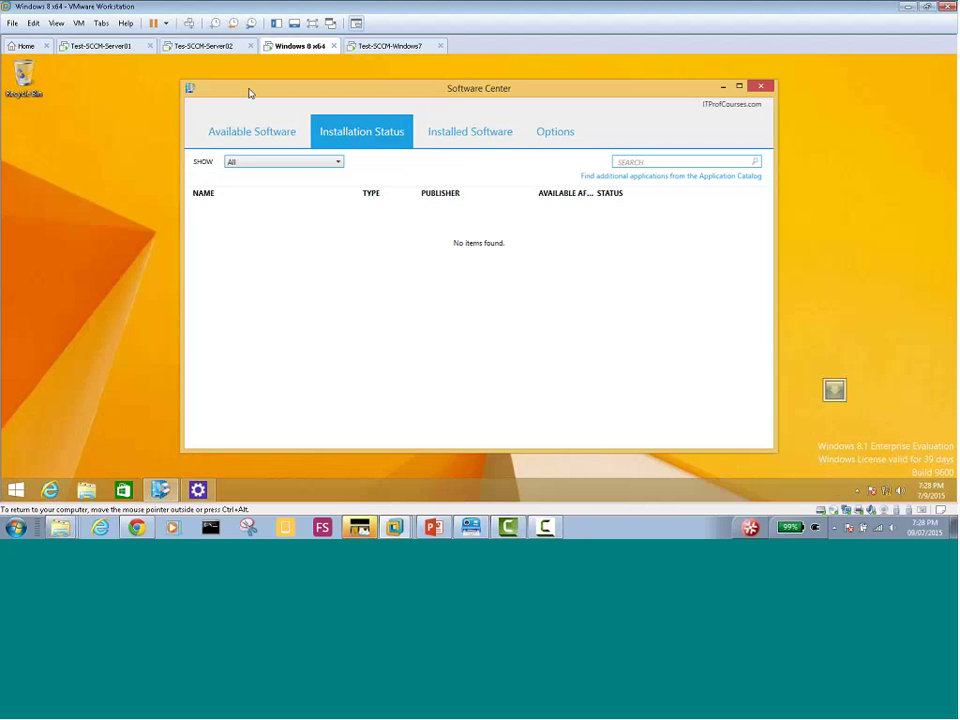
Check the server's Configuration Manager console, then close Software Center on Windows 8 and Windows 7
left_click(200, 46)
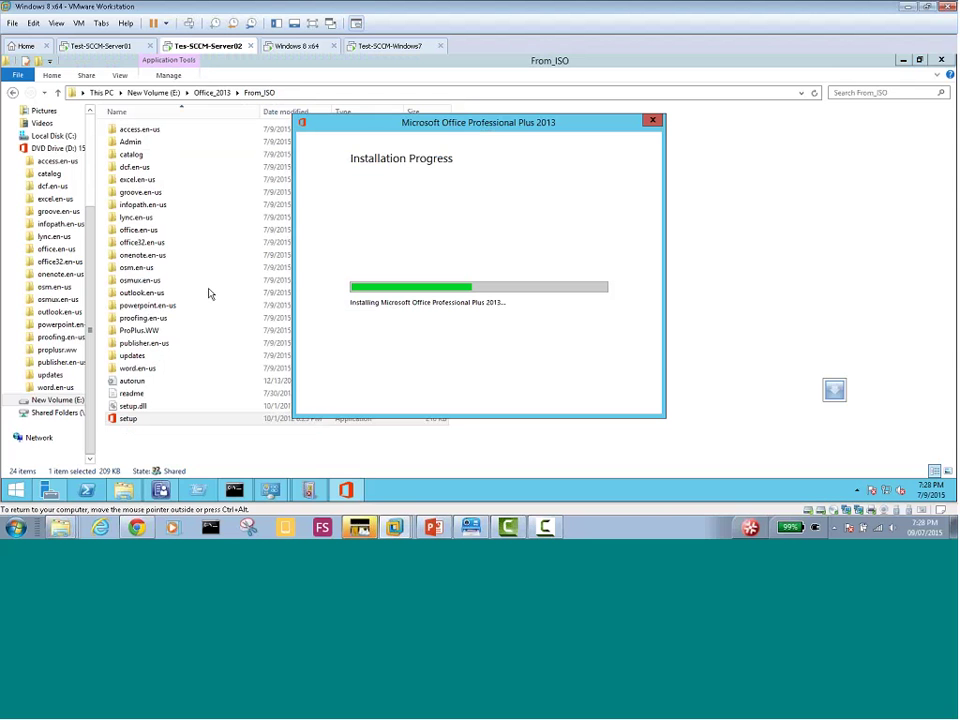
left_click(160, 489)
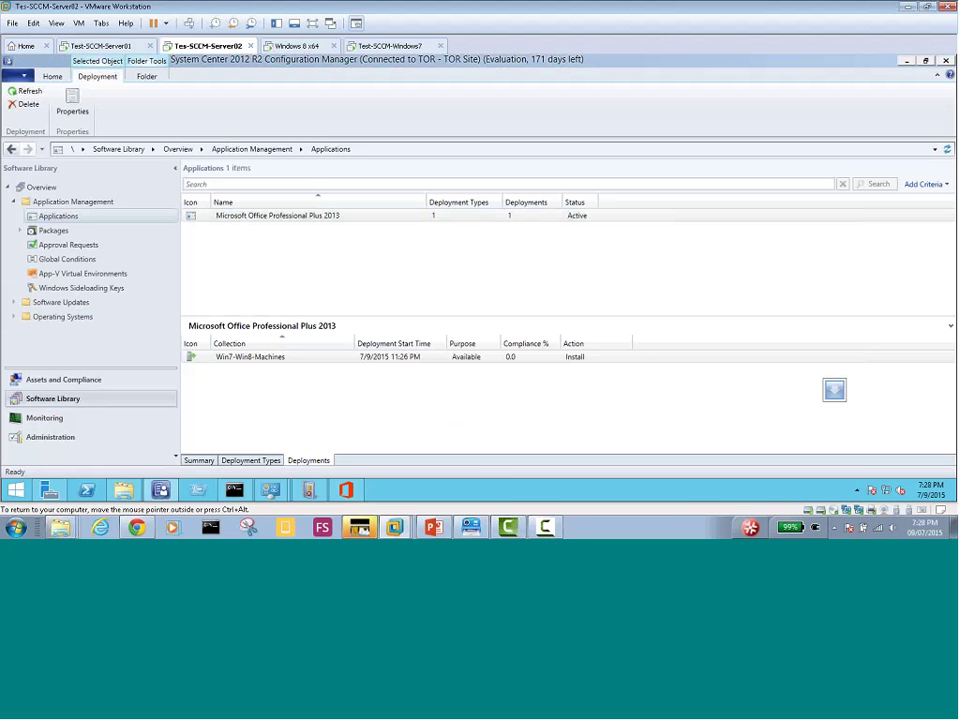
left_click(300, 46)
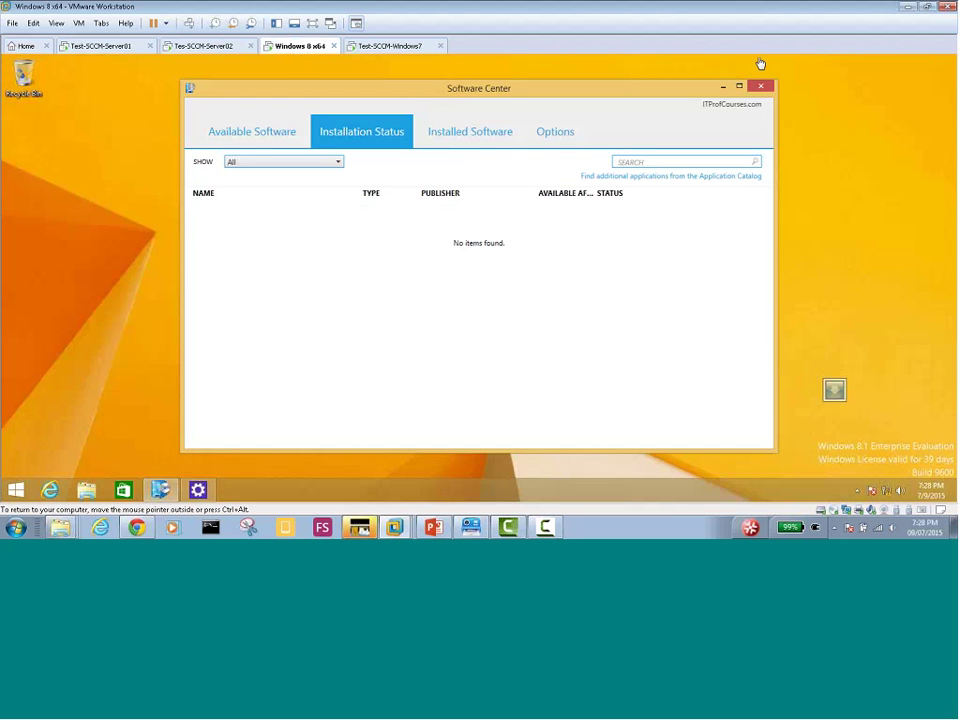
left_click(761, 86)
left_click(388, 46)
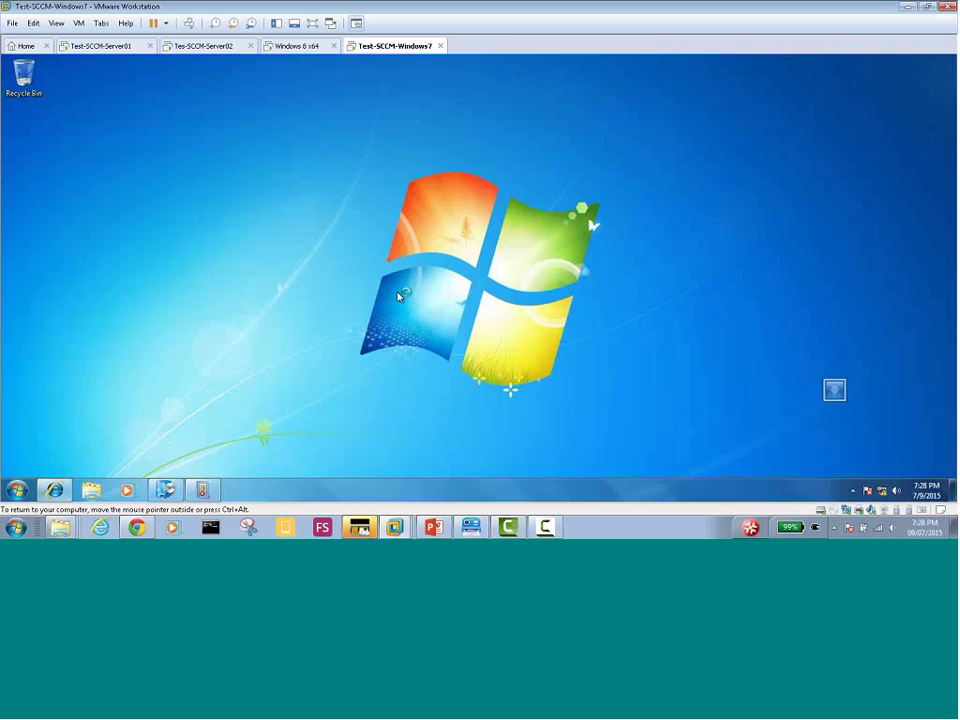
Reopen Software Center on Windows 8 and check each tab, including work-hours options
left_click(297, 47)
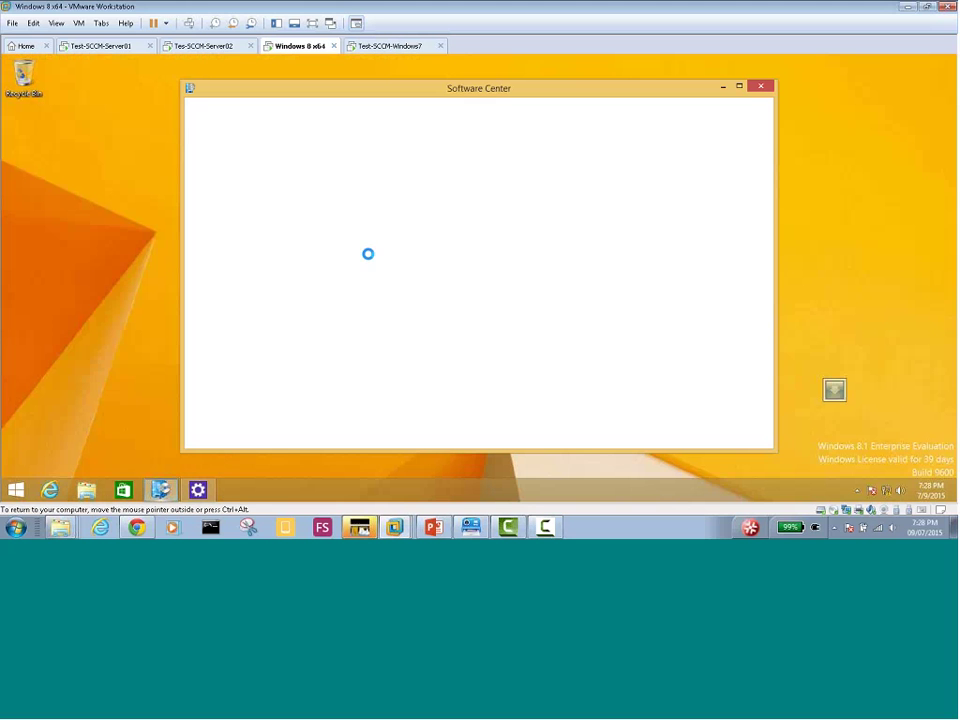
left_click(354, 135)
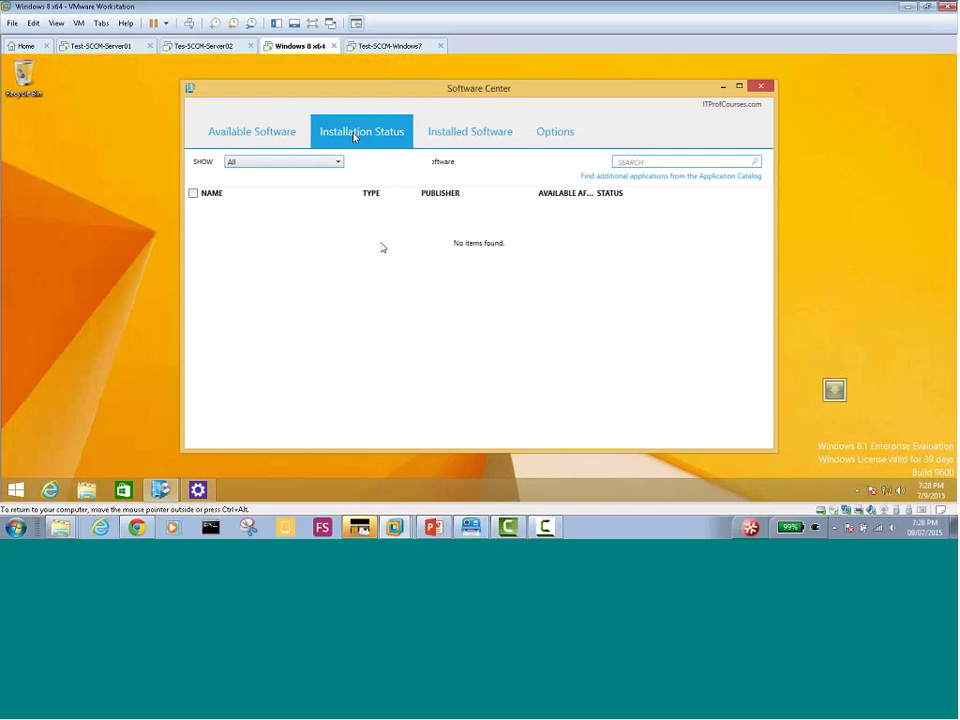
left_click(467, 130)
key("Right")
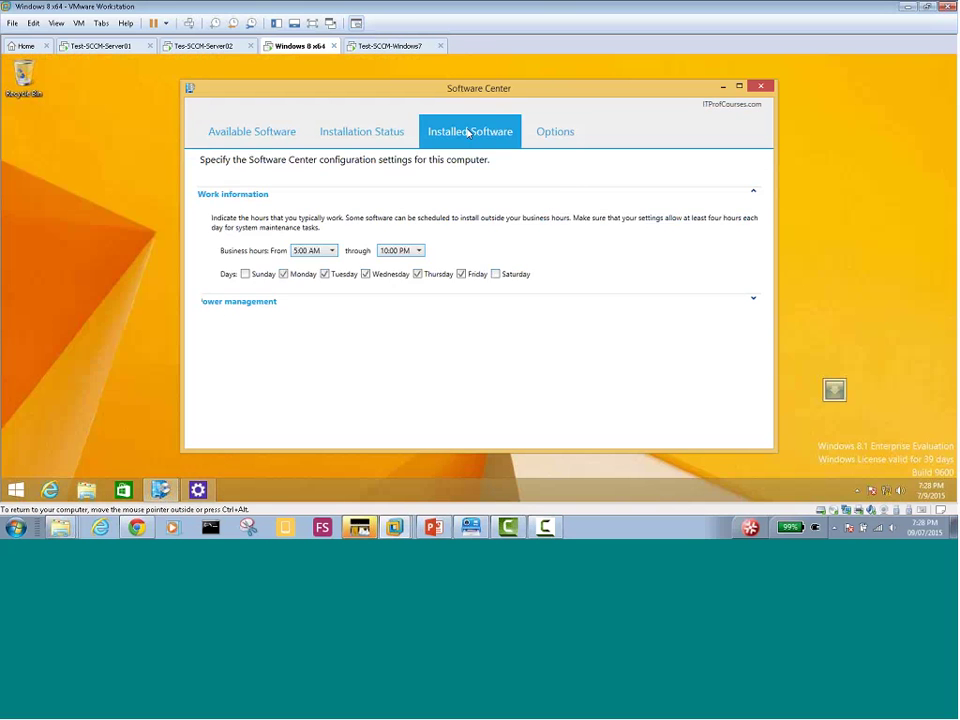
left_click(486, 140)
left_click(350, 140)
left_click(253, 144)
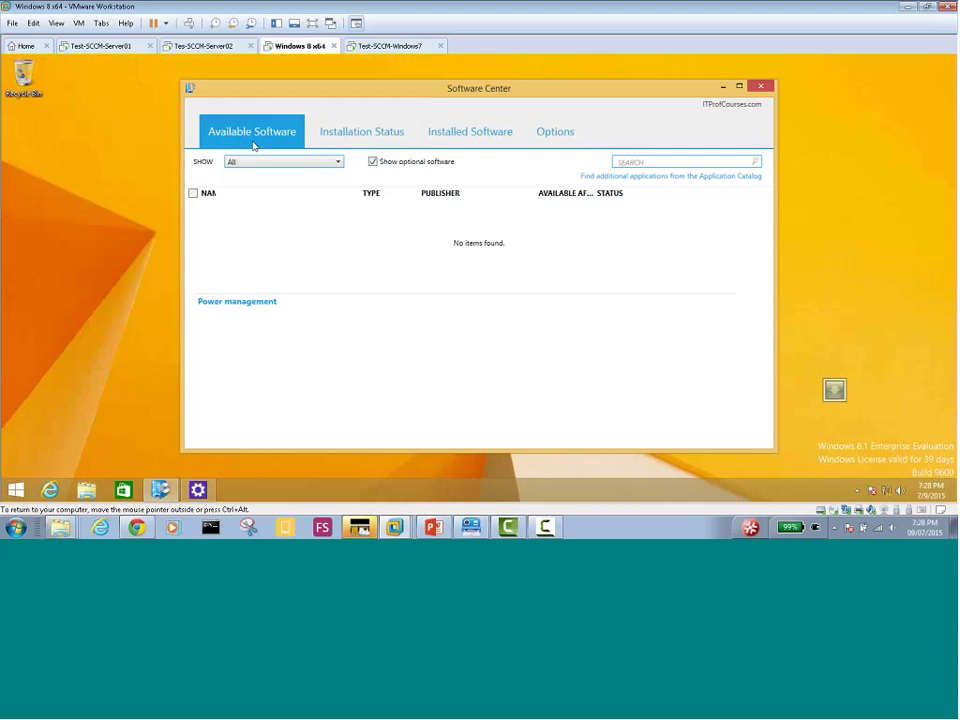
left_click(384, 142)
left_click(470, 138)
left_click(574, 142)
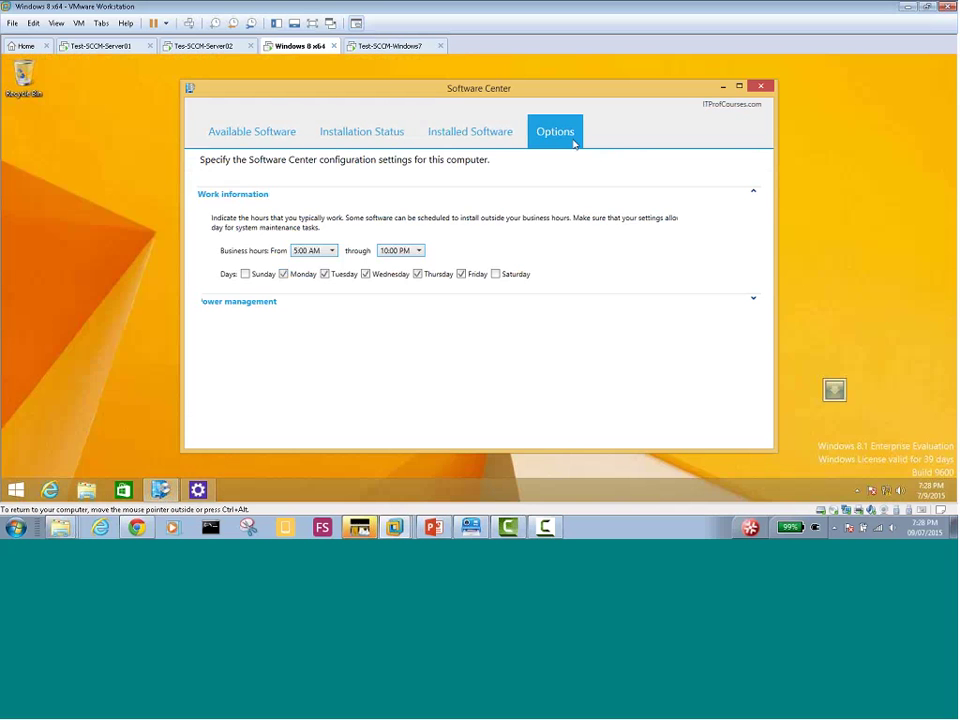
left_click(466, 136)
left_click(369, 139)
left_click(253, 137)
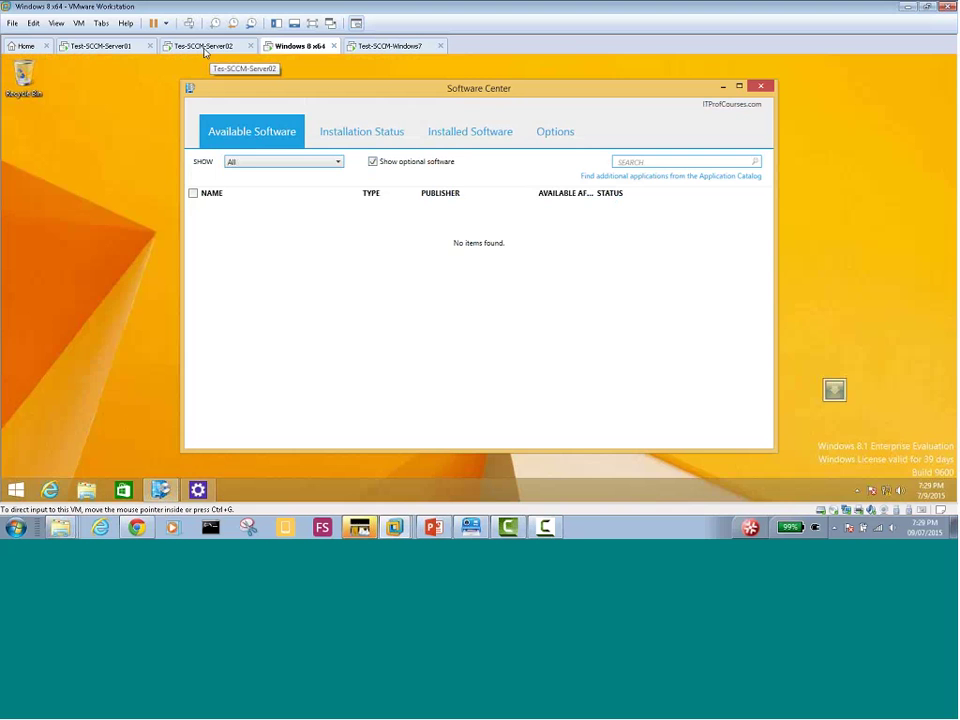
left_click(204, 47)
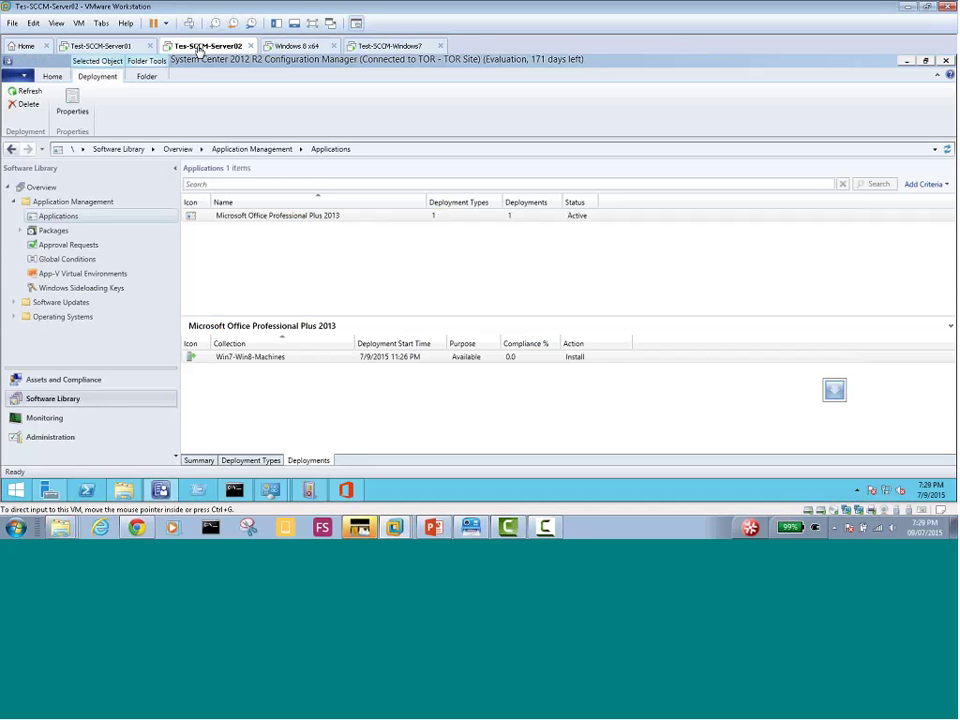
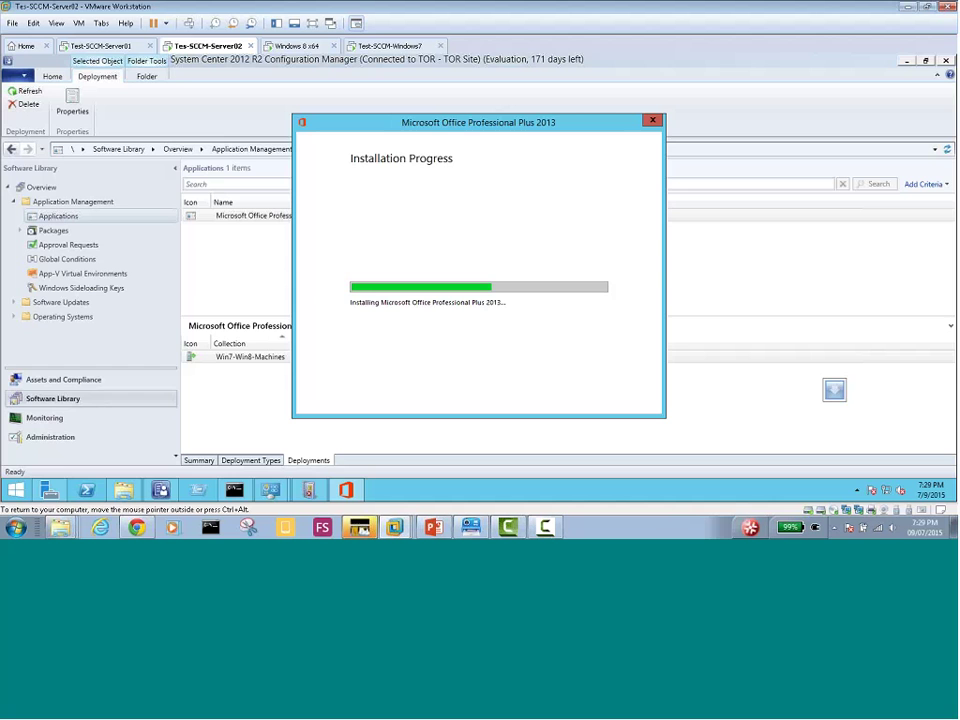
On Windows 7, check Software Center's installation status, installed software and options tabs
left_click(294, 45)
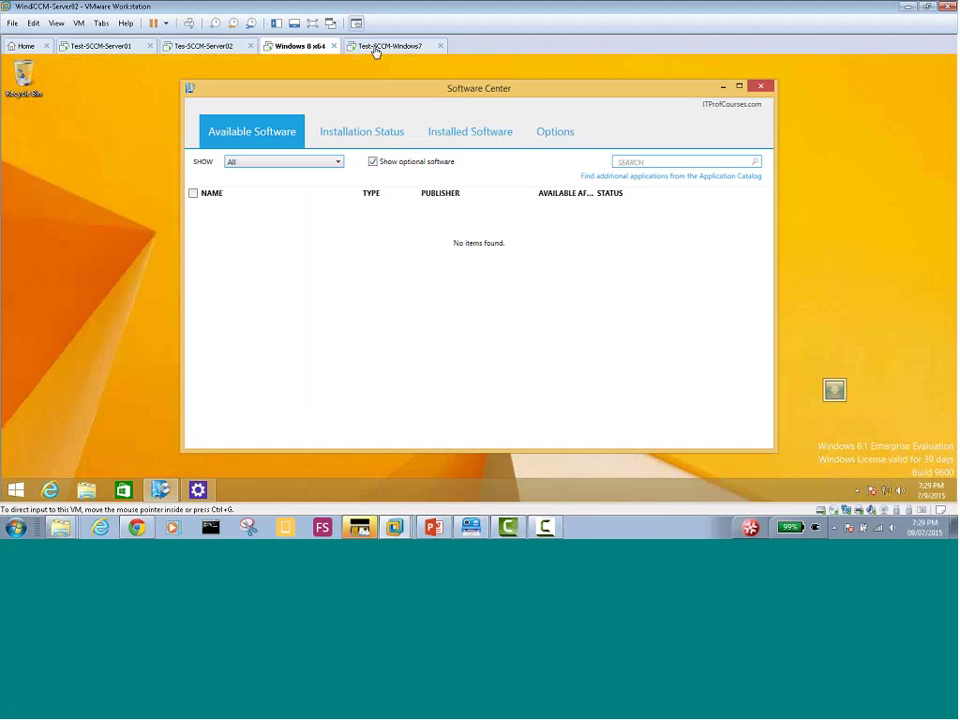
left_click(377, 47)
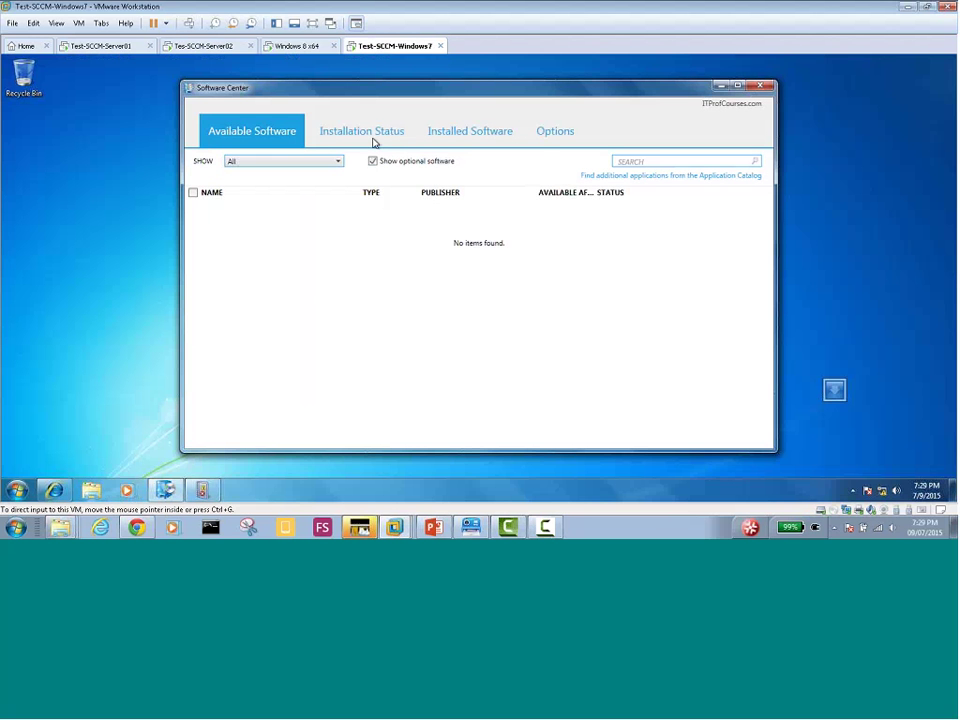
left_click(366, 135)
left_click(465, 143)
left_click(556, 140)
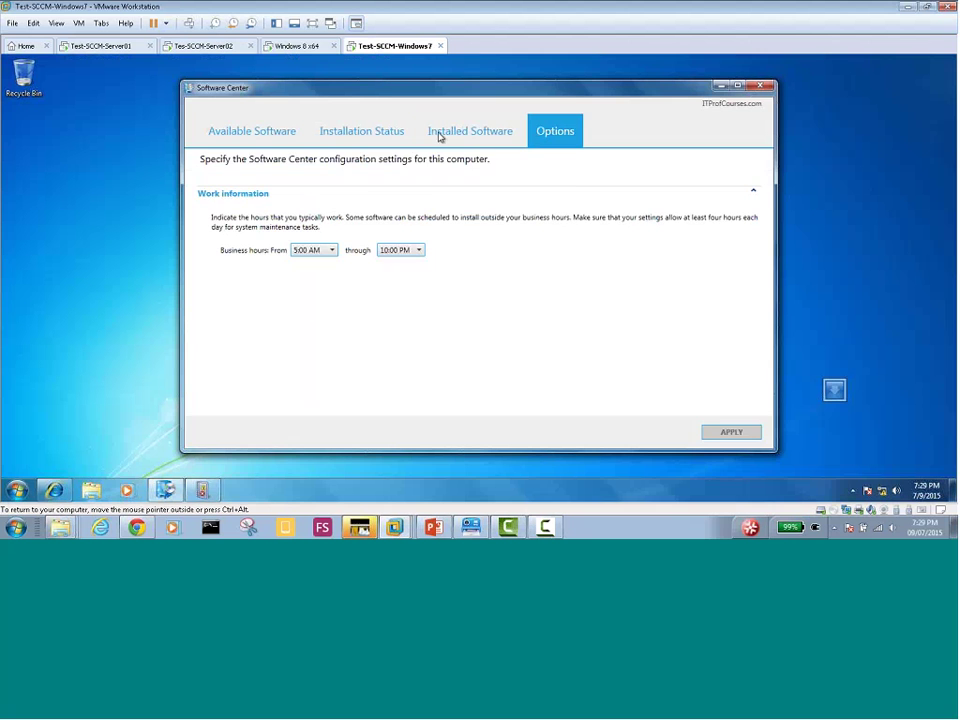
left_click(268, 134)
Check the same Software Center tabs on Windows 8, ending on available software
left_click(296, 47)
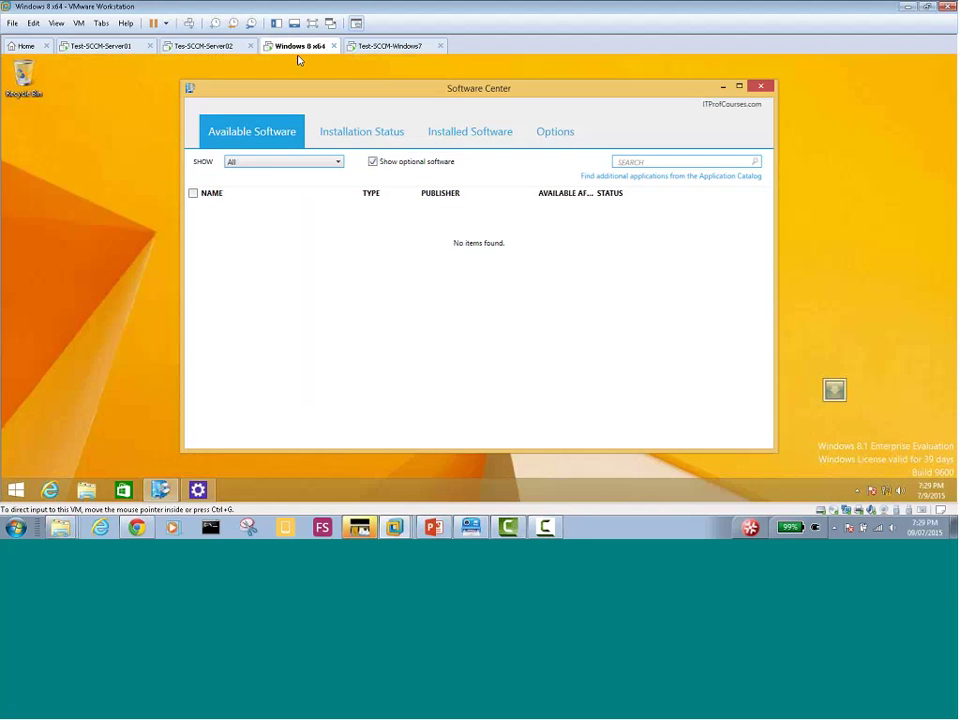
left_click(362, 135)
left_click(470, 135)
left_click(556, 140)
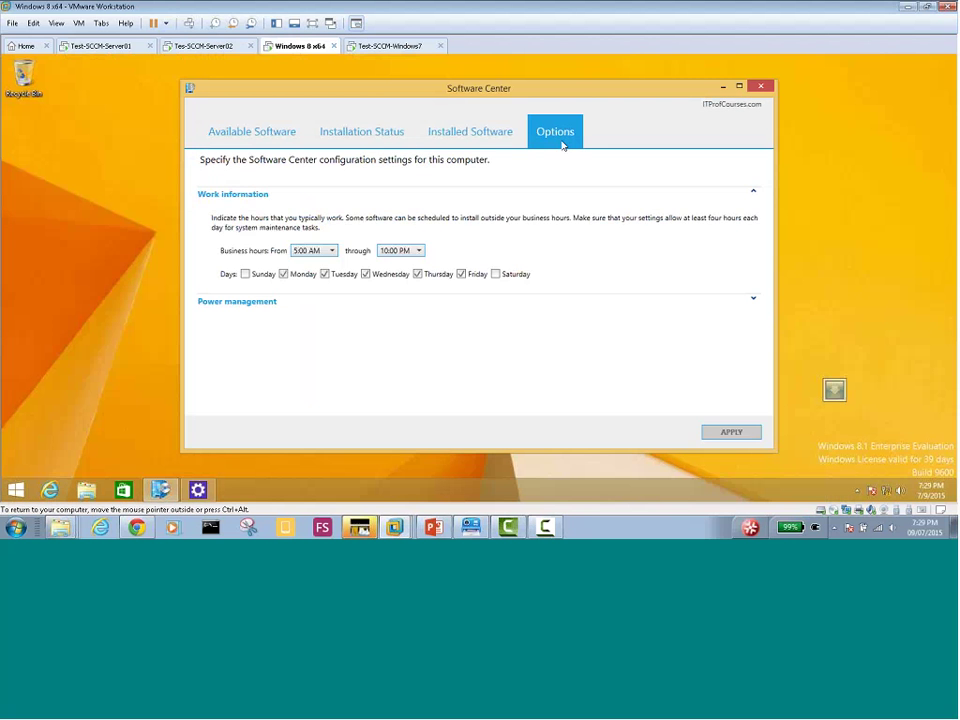
left_click(470, 133)
left_click(362, 133)
left_click(252, 133)
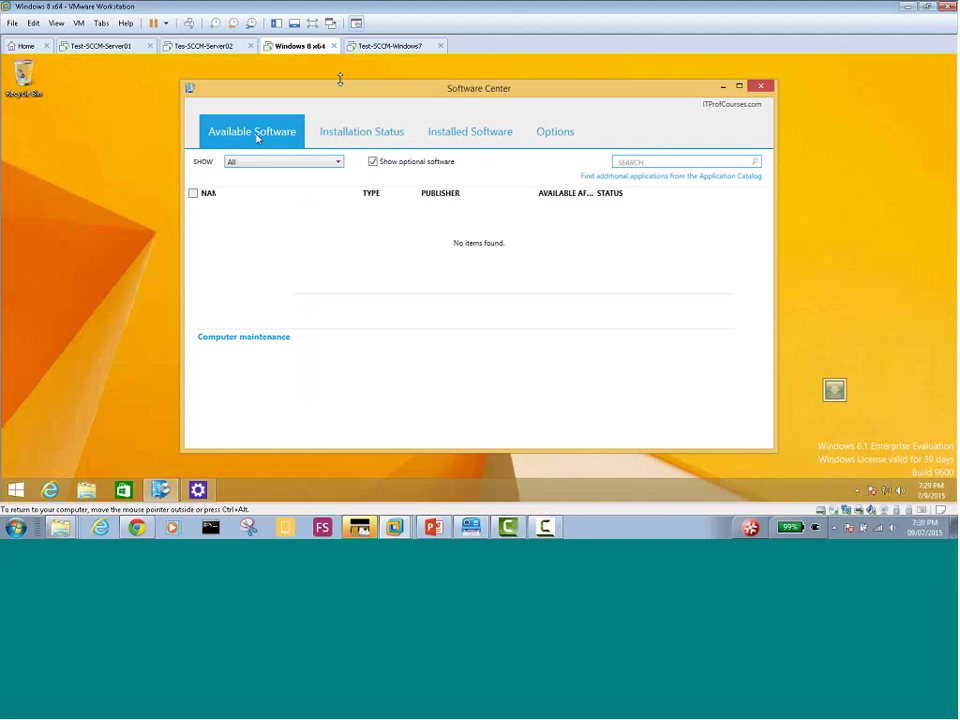
Close Software Center on the Windows 8 and Windows 7 VMs and glance at the server
left_click(381, 47)
left_click(300, 50)
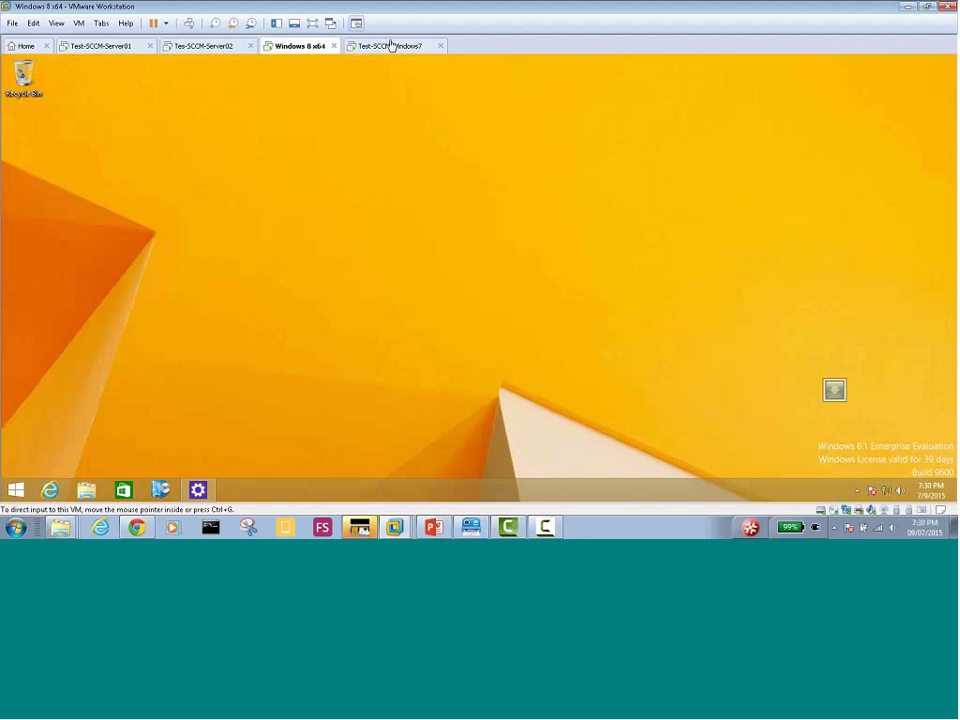
left_click(385, 47)
left_click(761, 86)
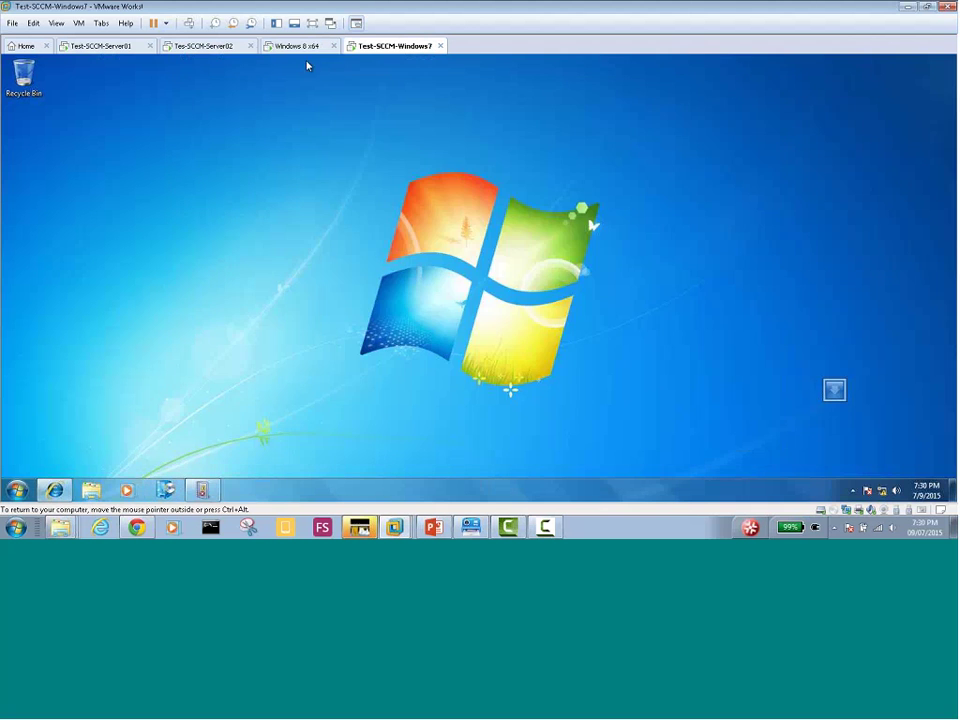
left_click(205, 46)
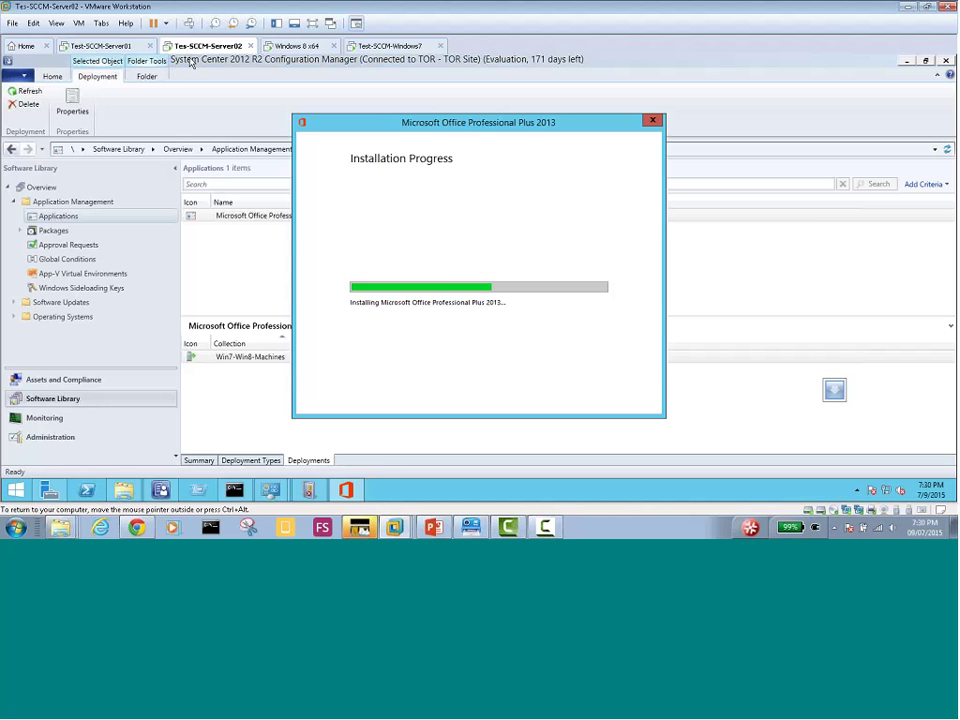
left_click(292, 46)
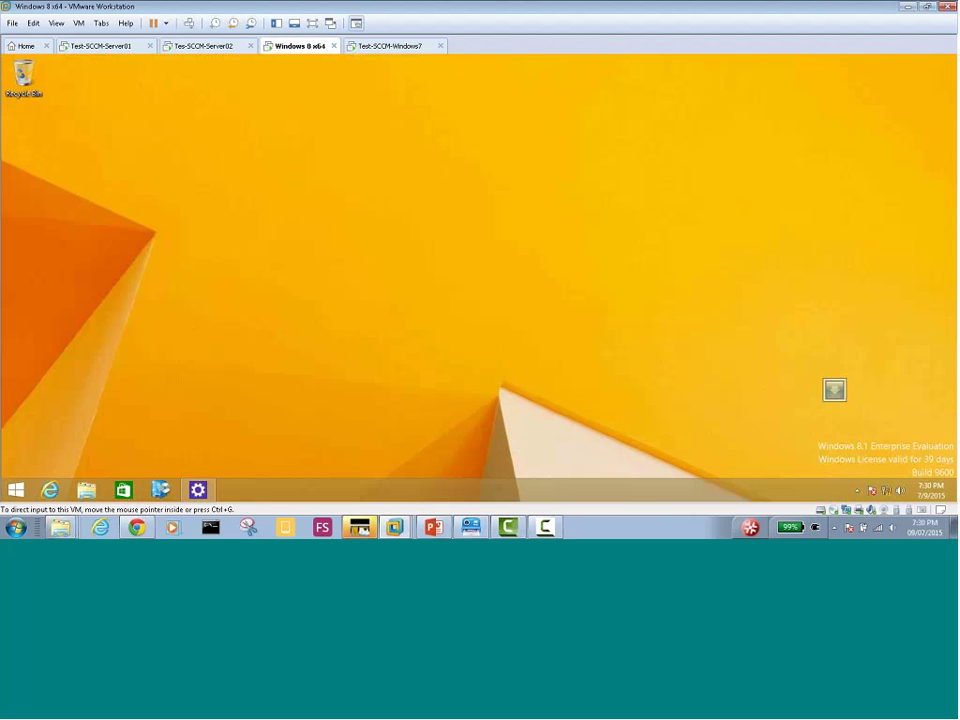
Reopen Software Center on Windows 8, check installation status, and refresh the available software list
left_click(160, 491)
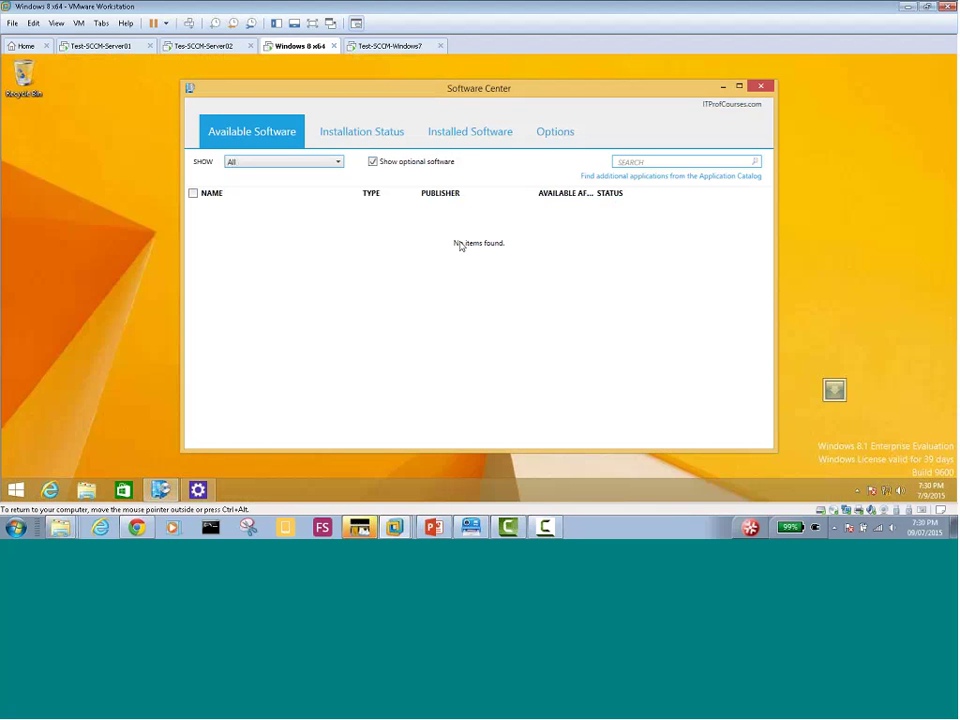
left_click(357, 138)
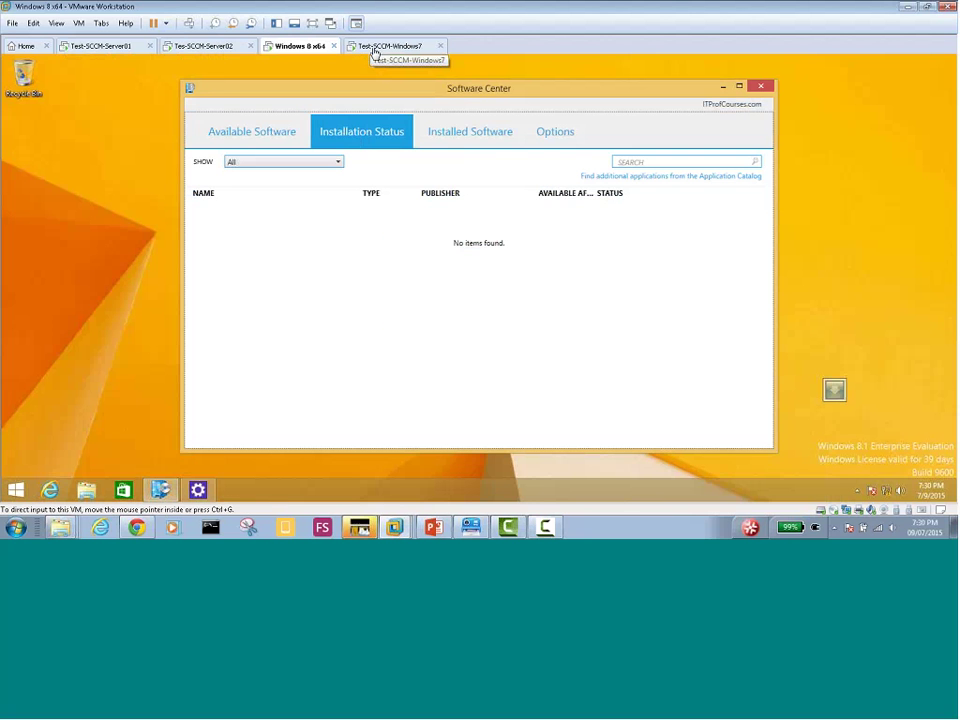
left_click(290, 136)
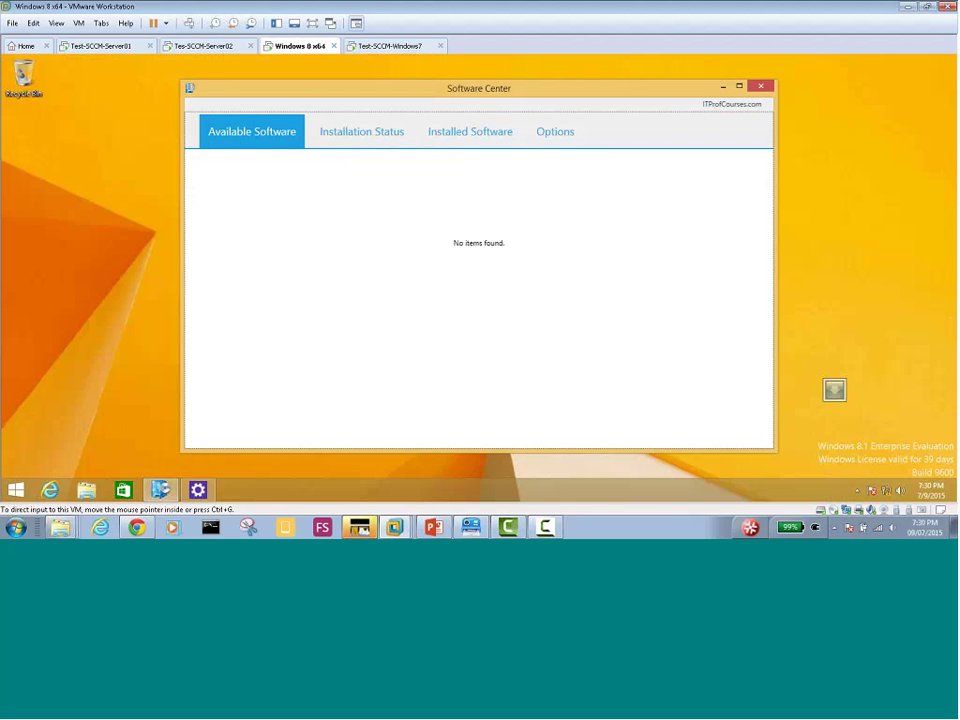
left_click(390, 46)
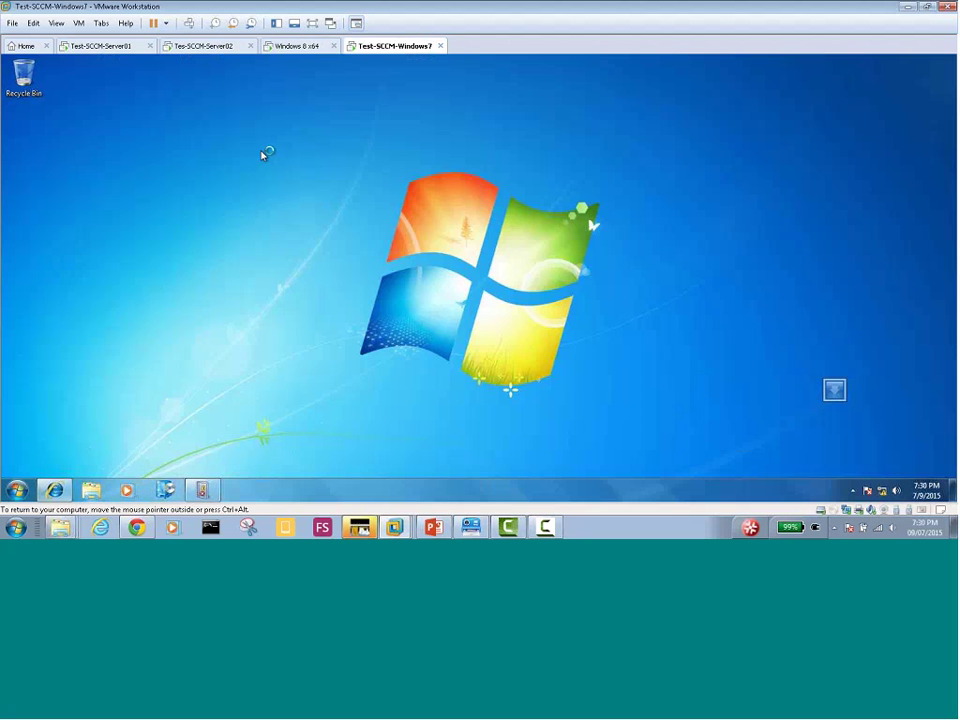
left_click(292, 48)
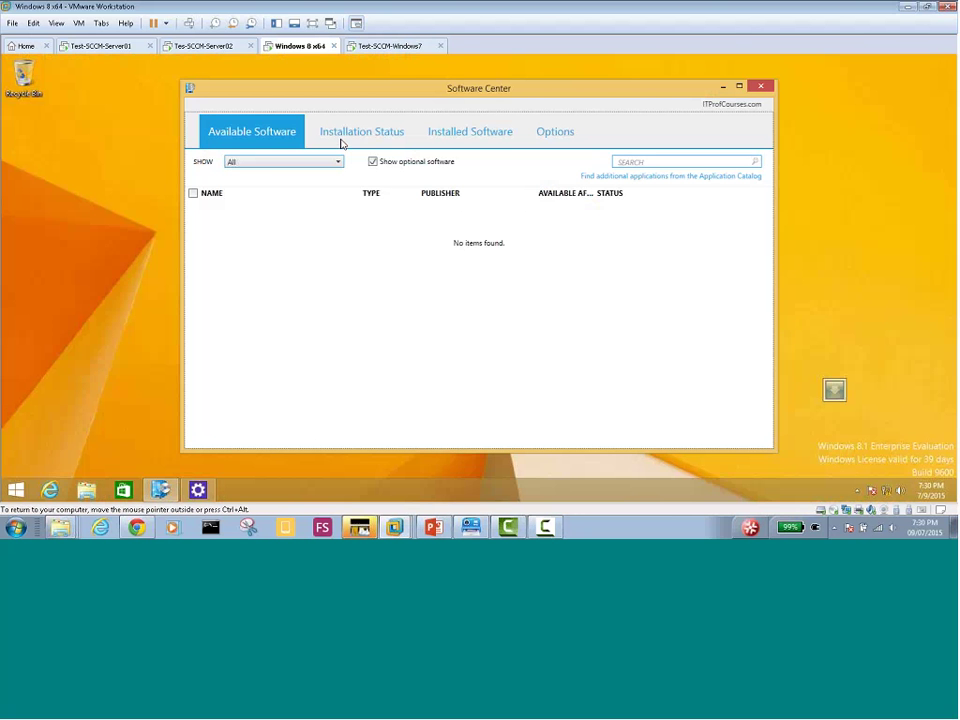
left_click(247, 137)
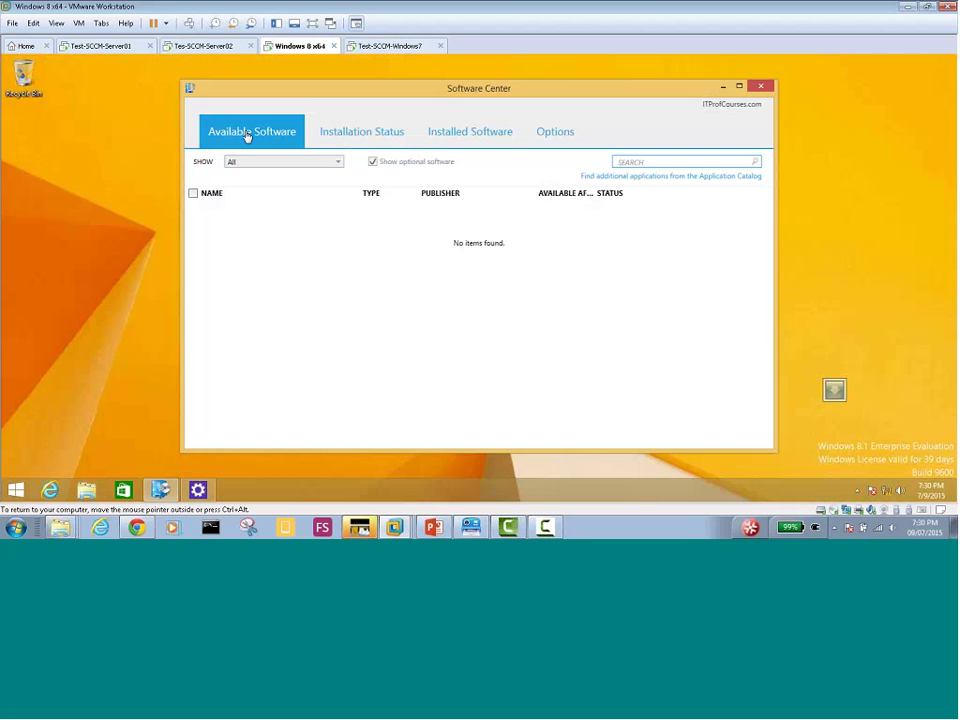
Sign in to the Windows 8 Application Catalog as administrator, then return to the server
left_click(604, 177)
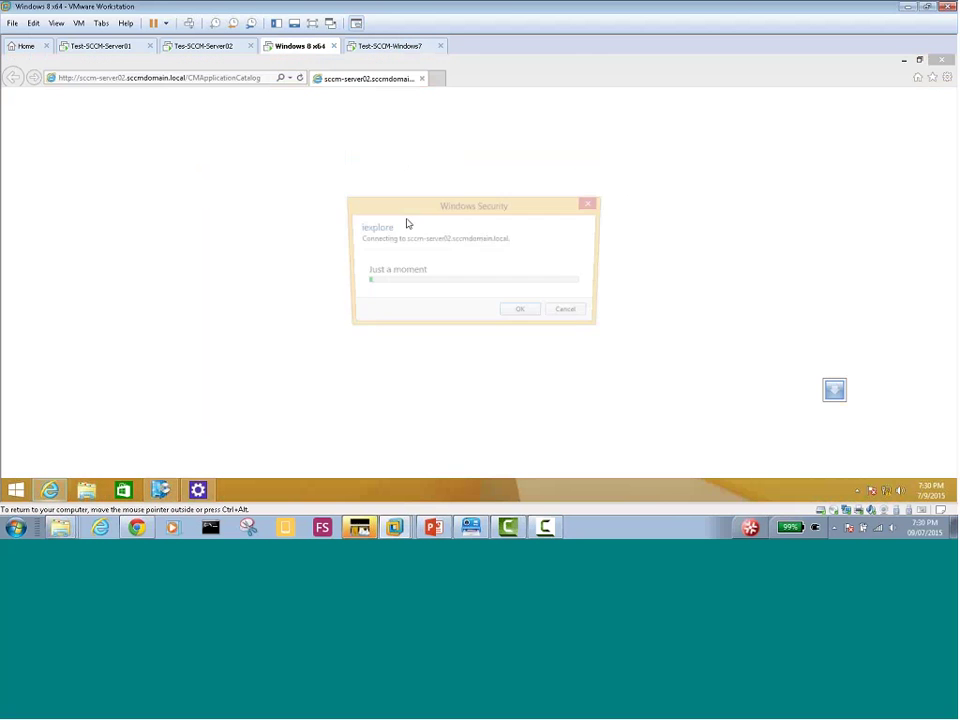
type("admin")
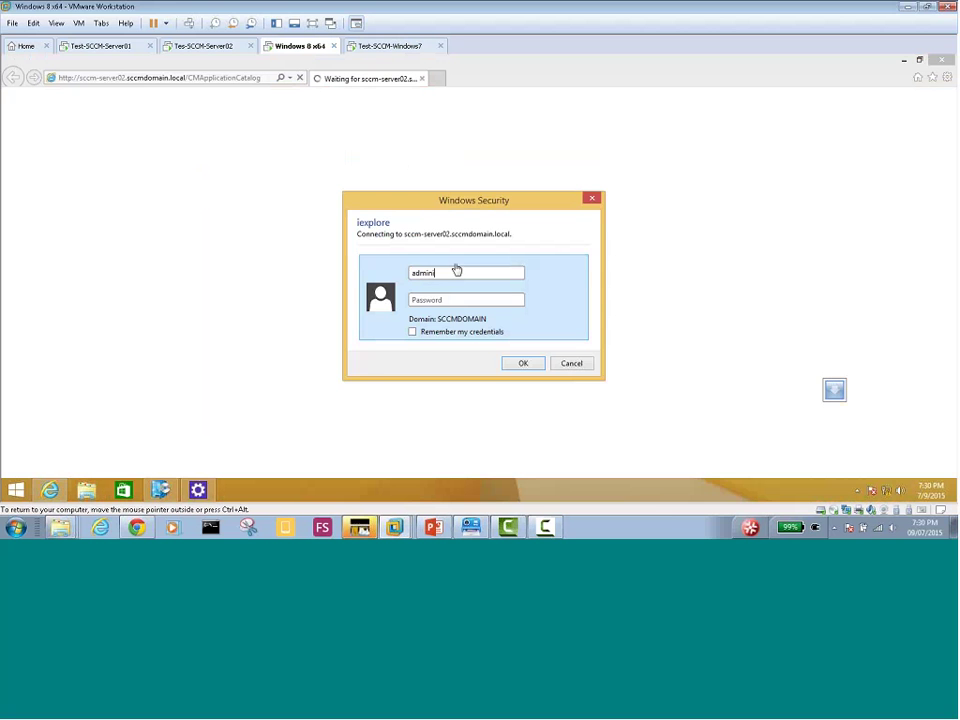
type("istrator")
key("Tab")
type("•••")
key("Return")
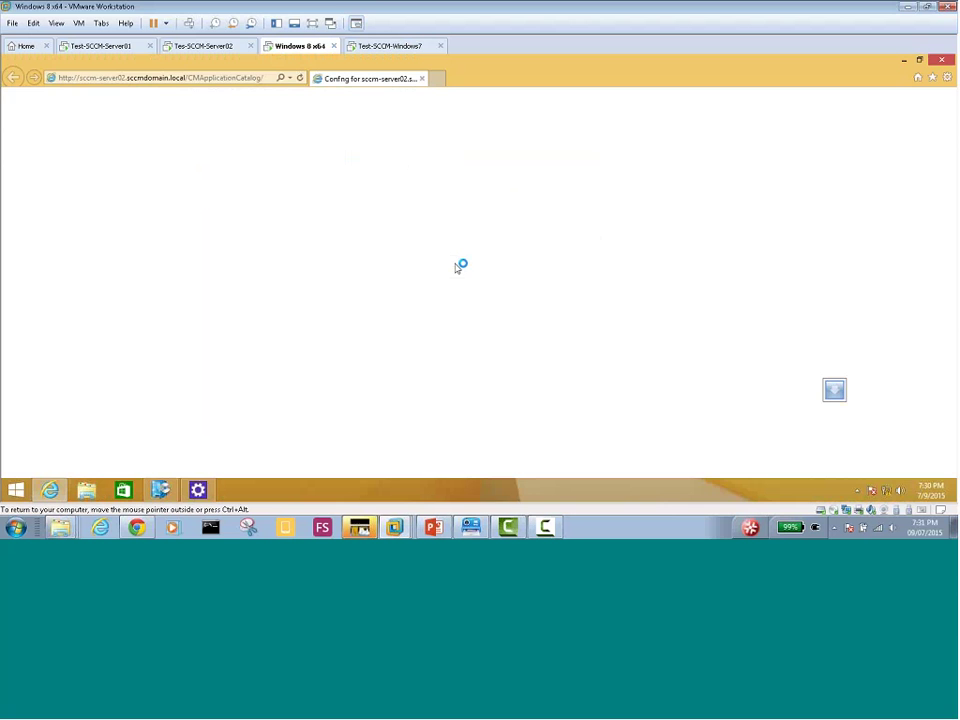
left_click(205, 46)
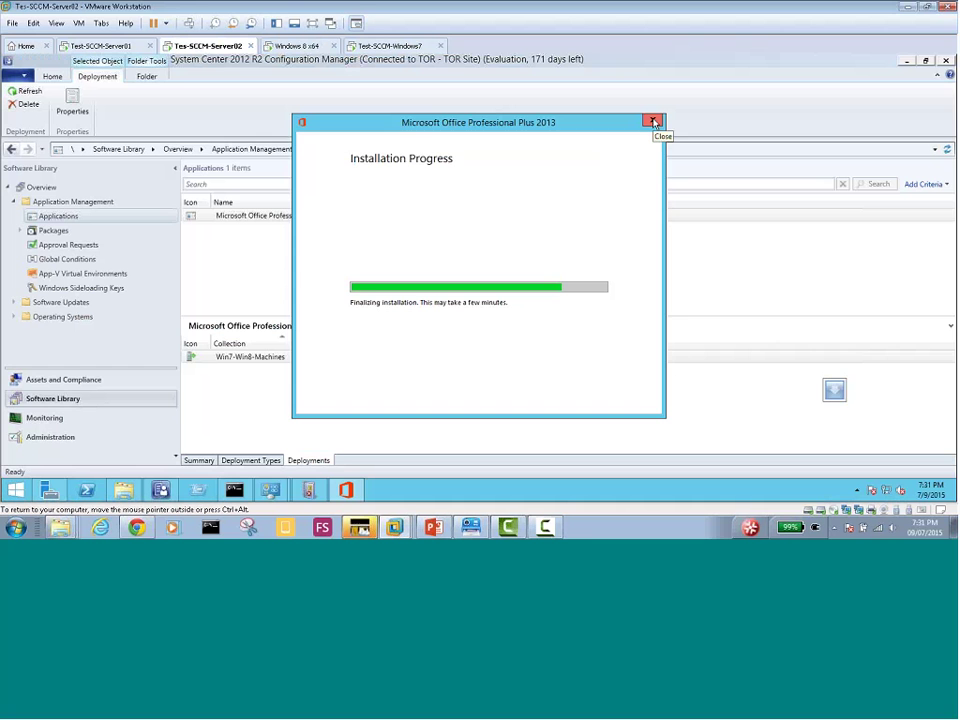
Cancel the server's Office Professional Plus 2013 setup and select the Office application in the console
left_click(654, 122)
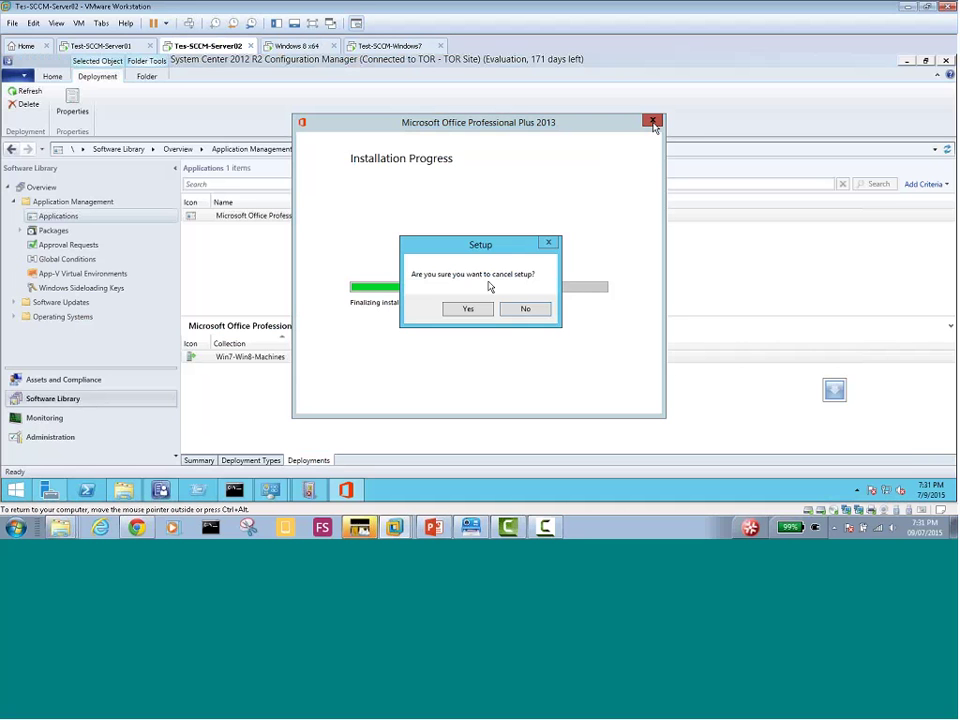
left_click(467, 307)
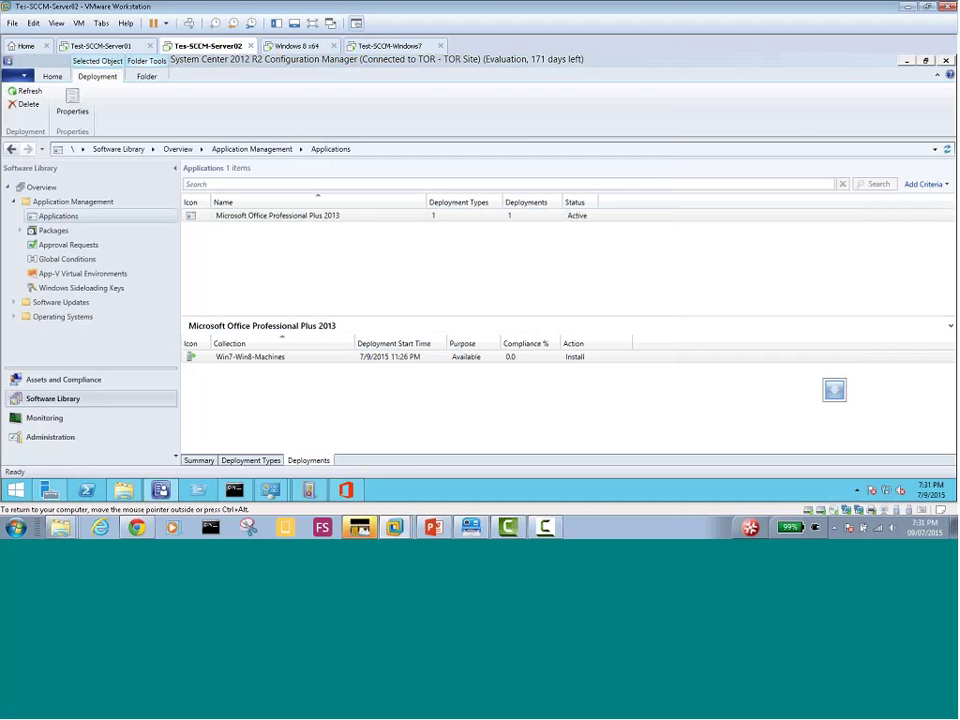
left_click(241, 217)
Deploy Office Professional Plus 2013 to a device collection, advancing the wizard to deployment settings
right_click(245, 222)
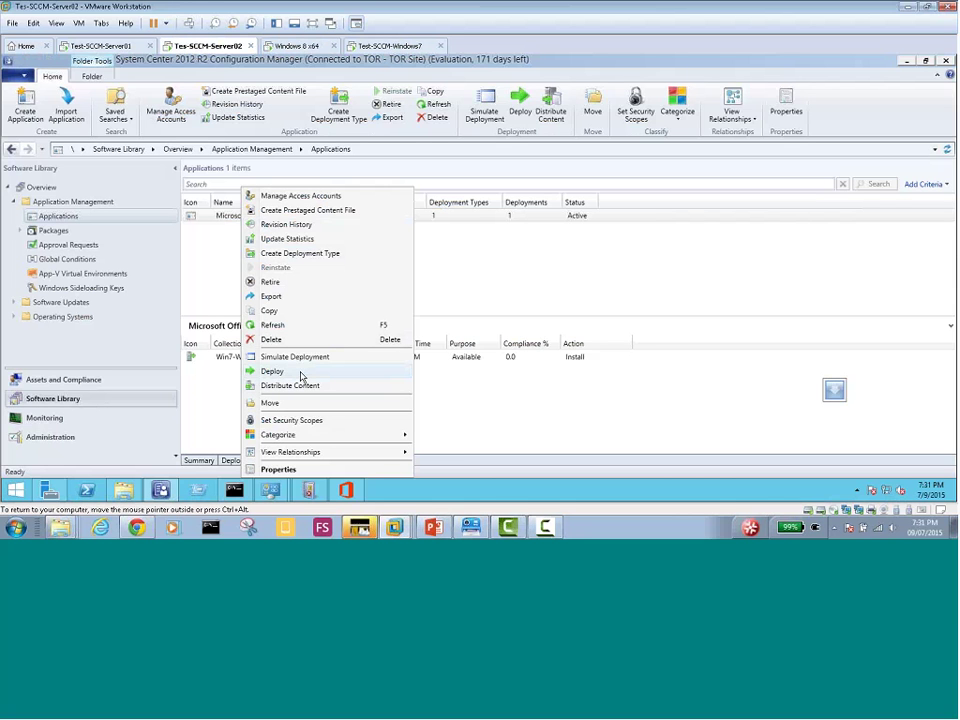
left_click(300, 373)
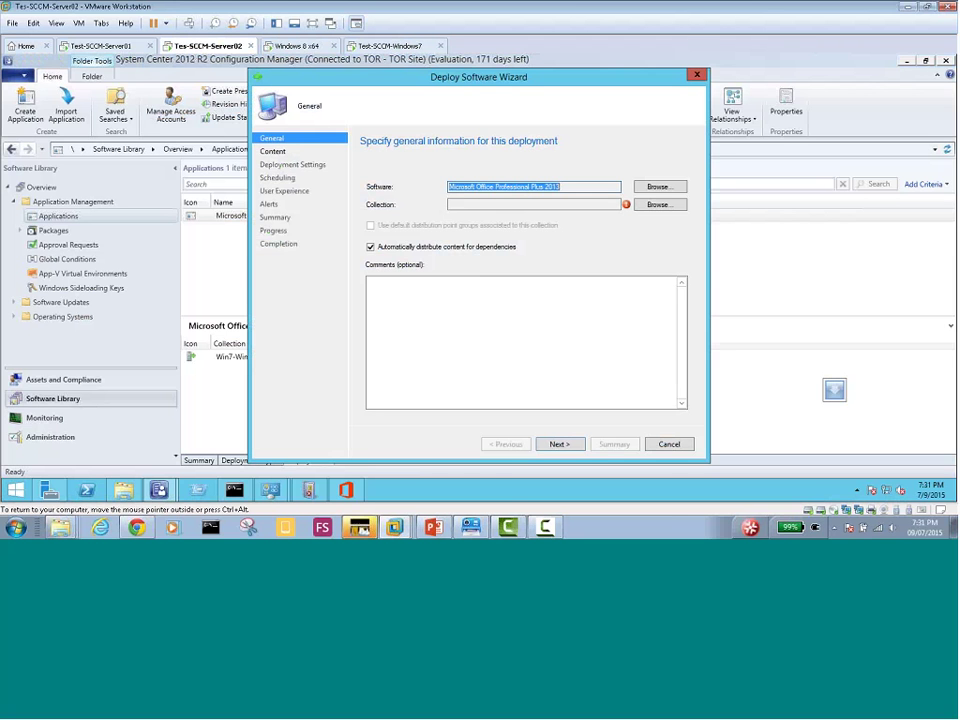
left_click(657, 205)
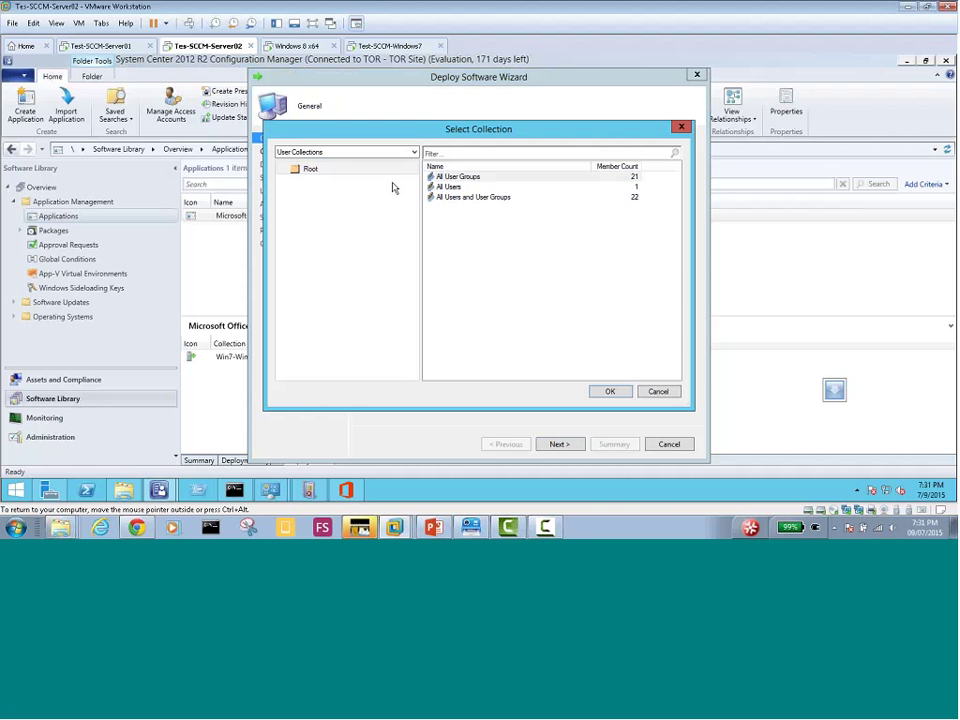
left_click(356, 152)
left_click(347, 170)
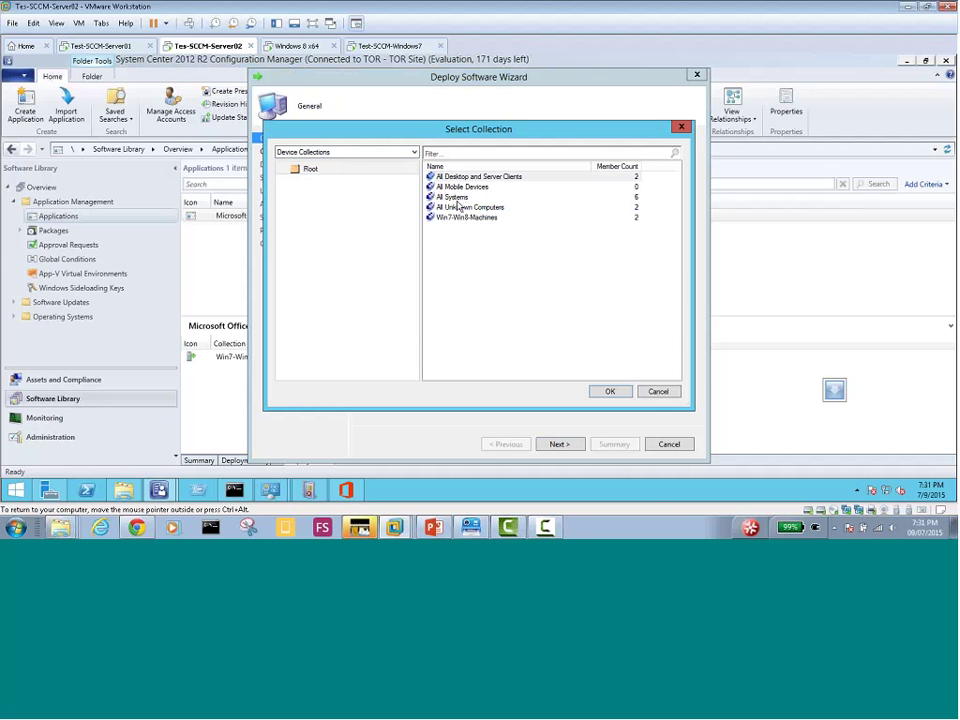
double_click(457, 199)
left_click(562, 445)
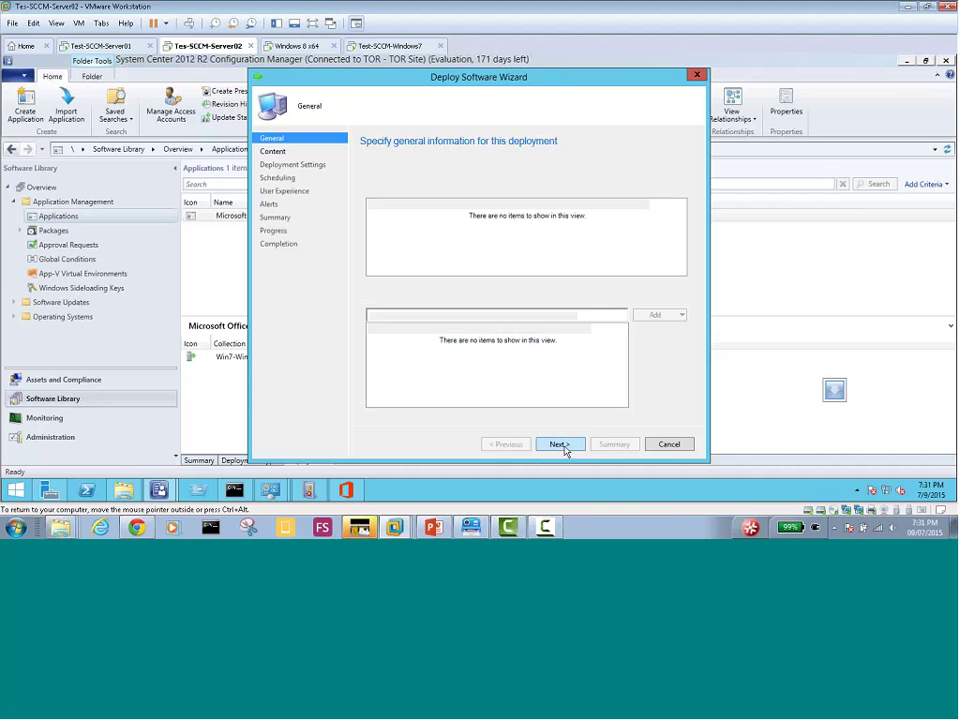
left_click(562, 445)
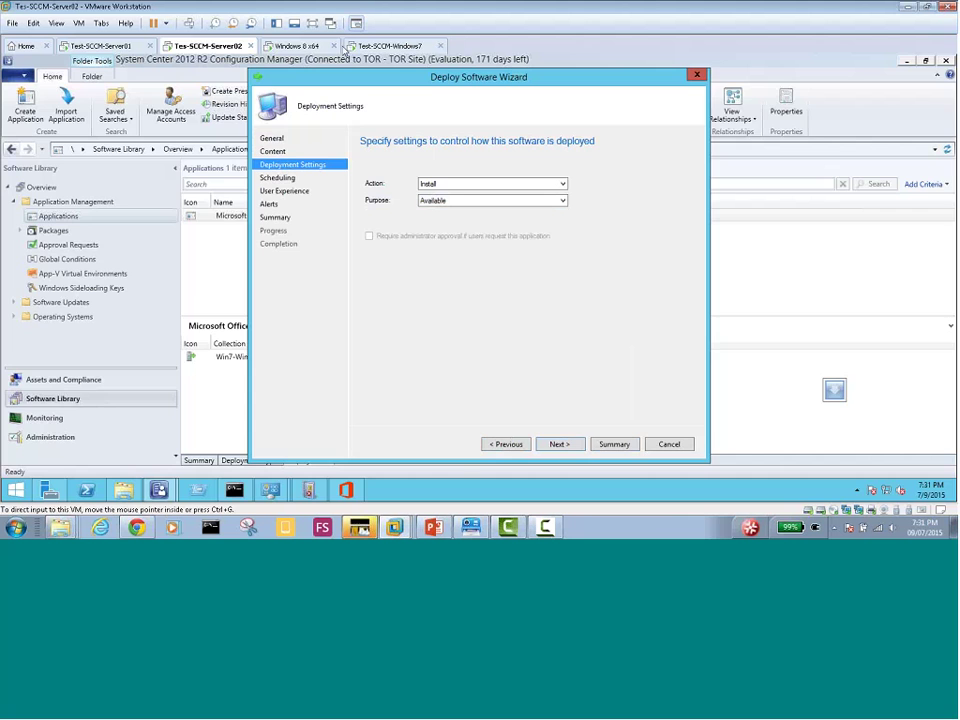
left_click(306, 48)
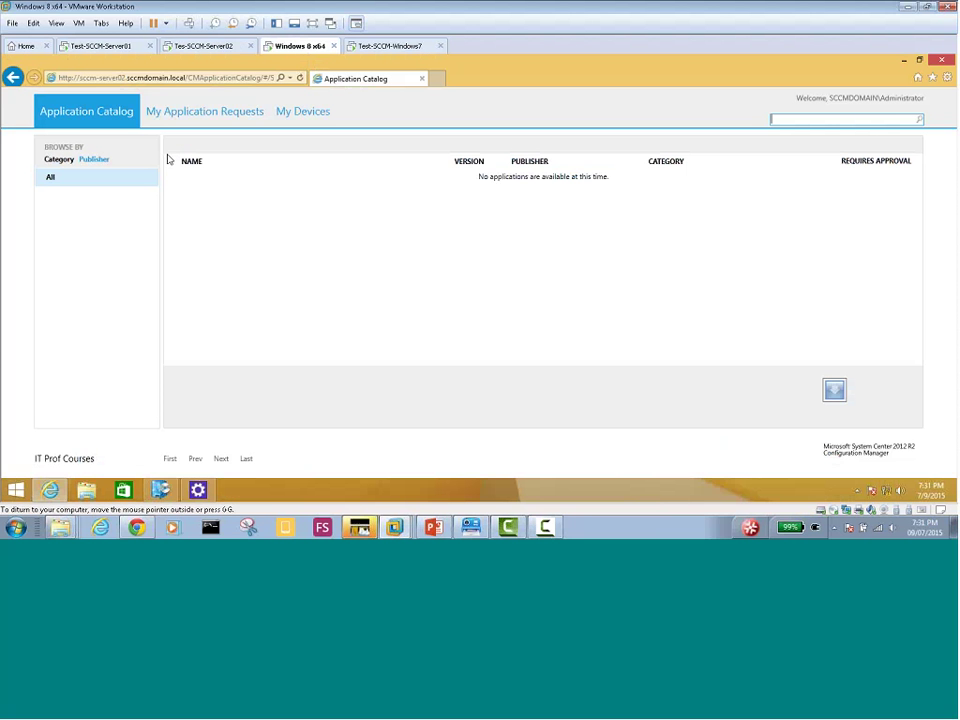
Minimize the Application Catalog and install Office Professional Plus 2013 from Software Center on Windows 8 and Windows 7
left_click(903, 61)
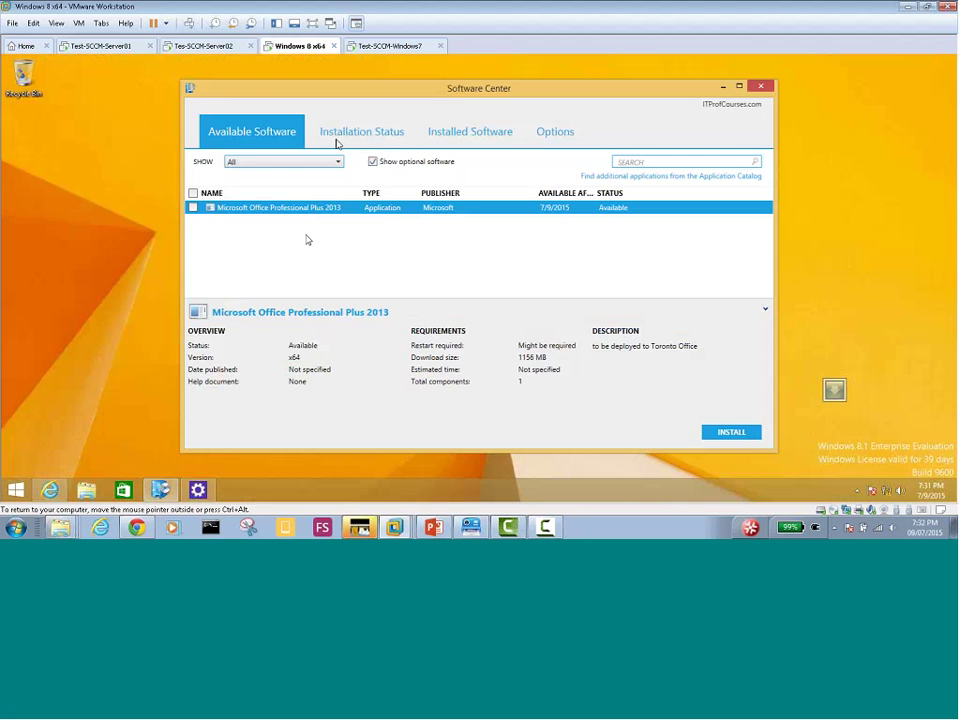
left_click(390, 46)
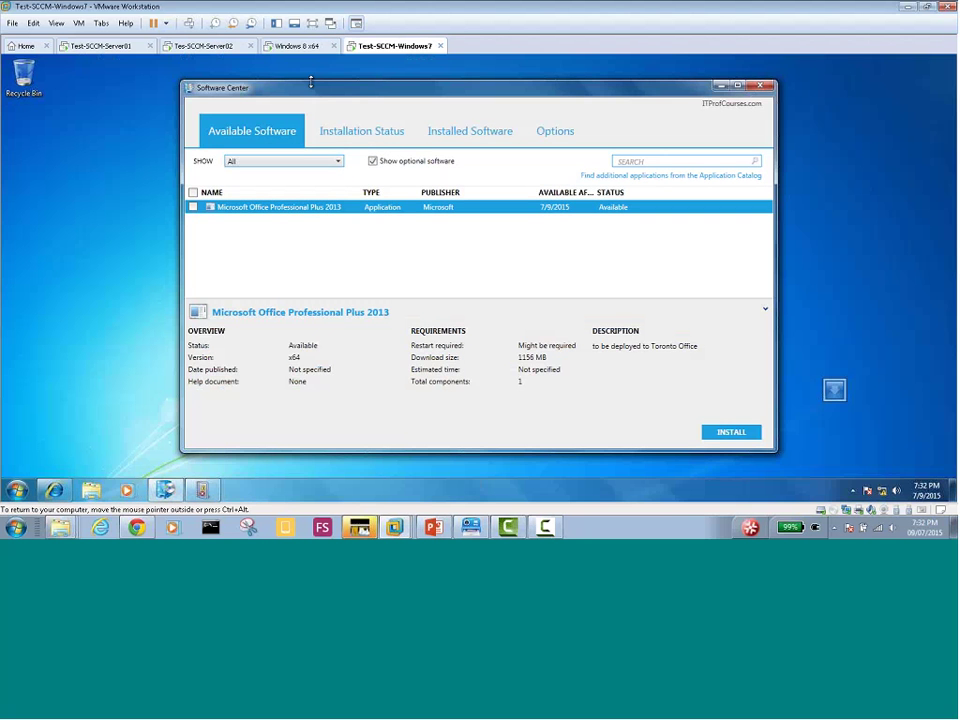
left_click(297, 46)
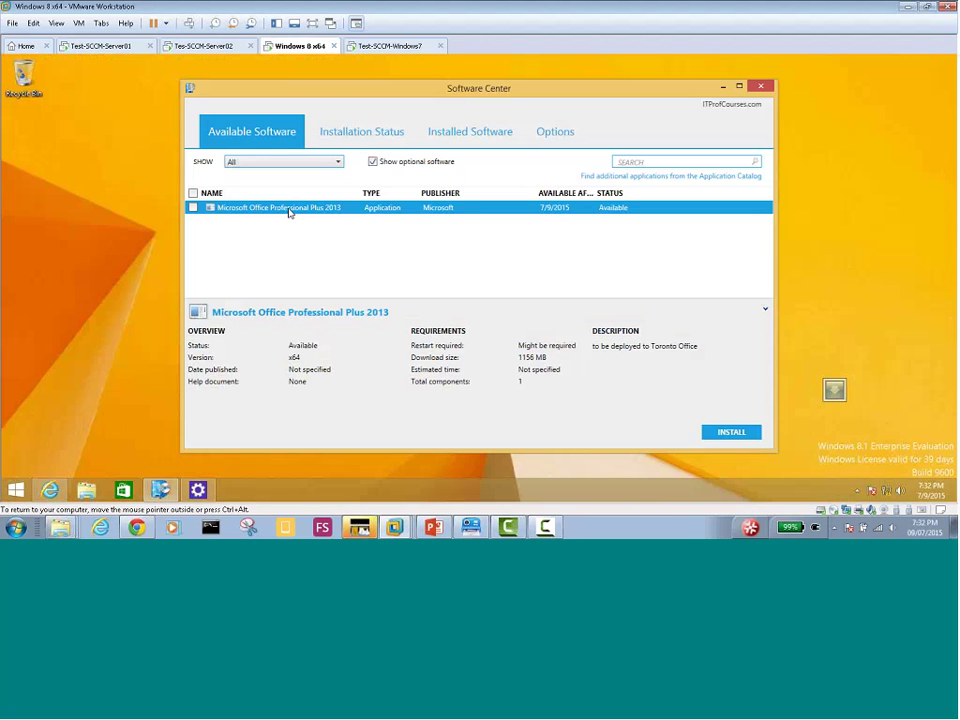
left_click(724, 433)
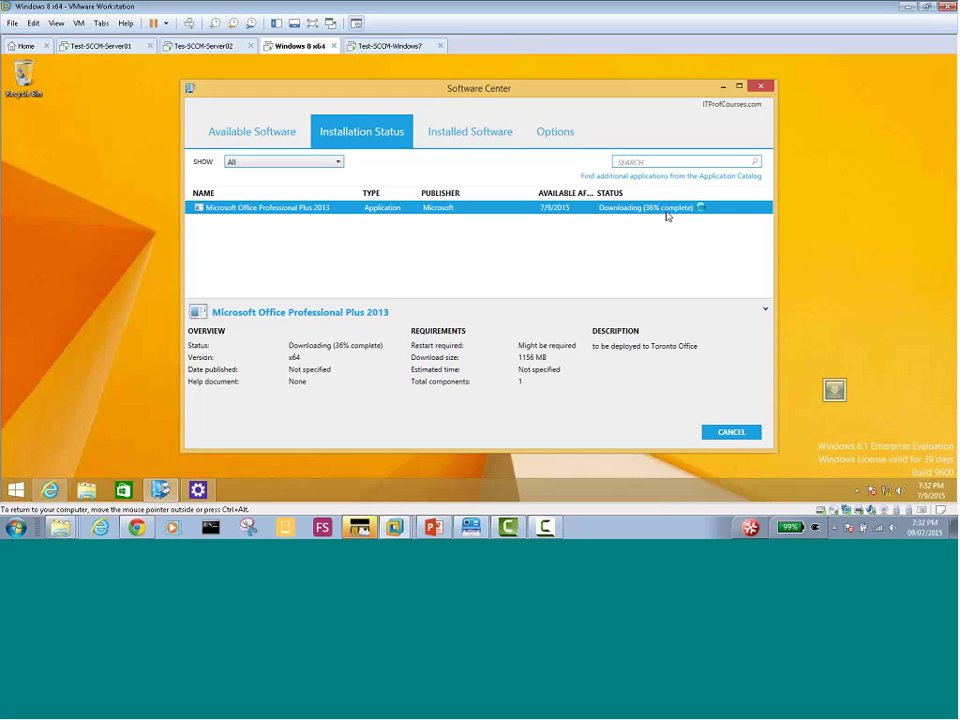
left_click(400, 46)
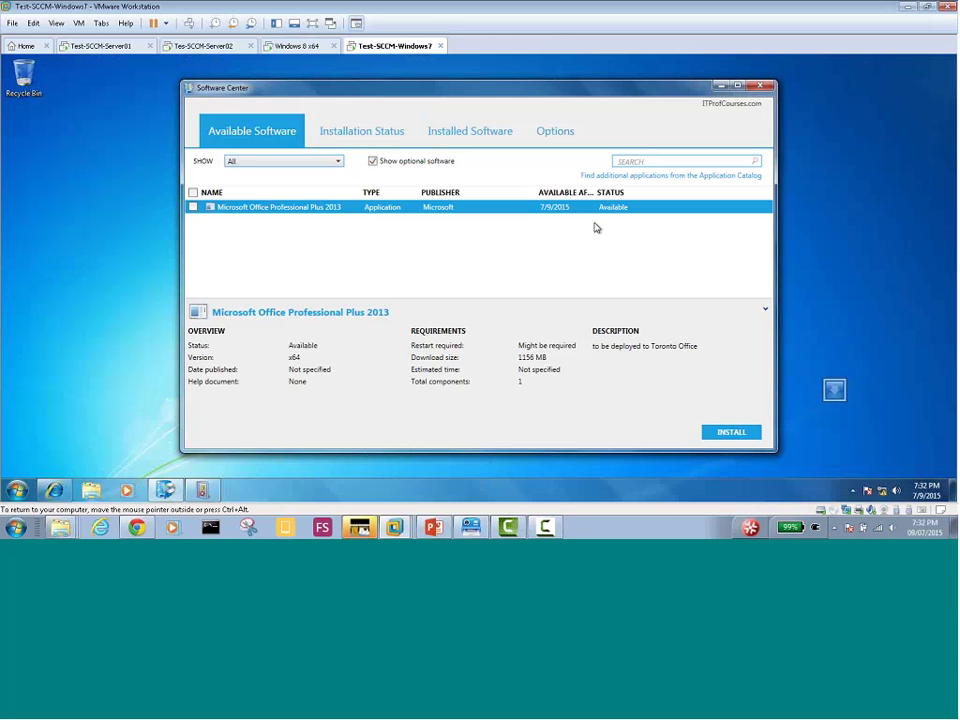
left_click(726, 434)
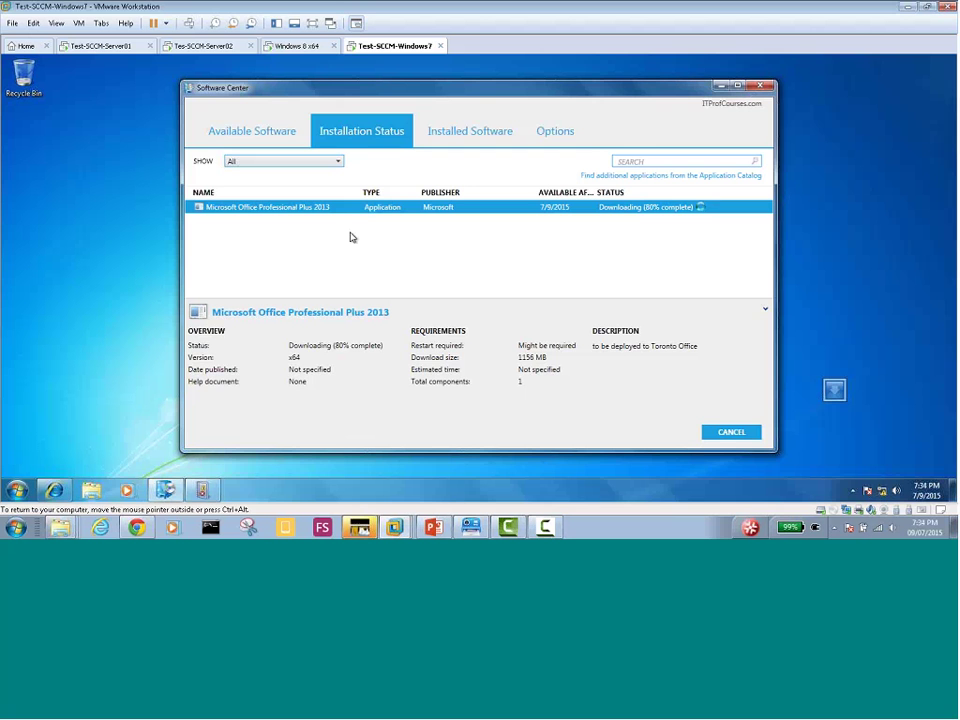
On Windows 8, accept the Office license terms and choose Install Now
left_click(280, 46)
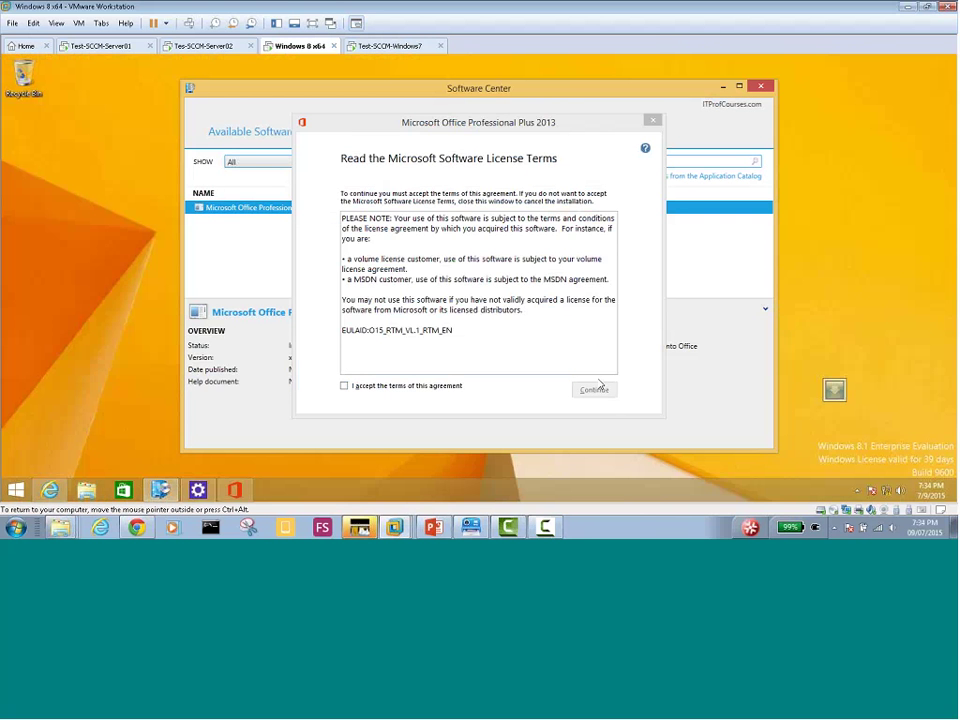
left_click(381, 392)
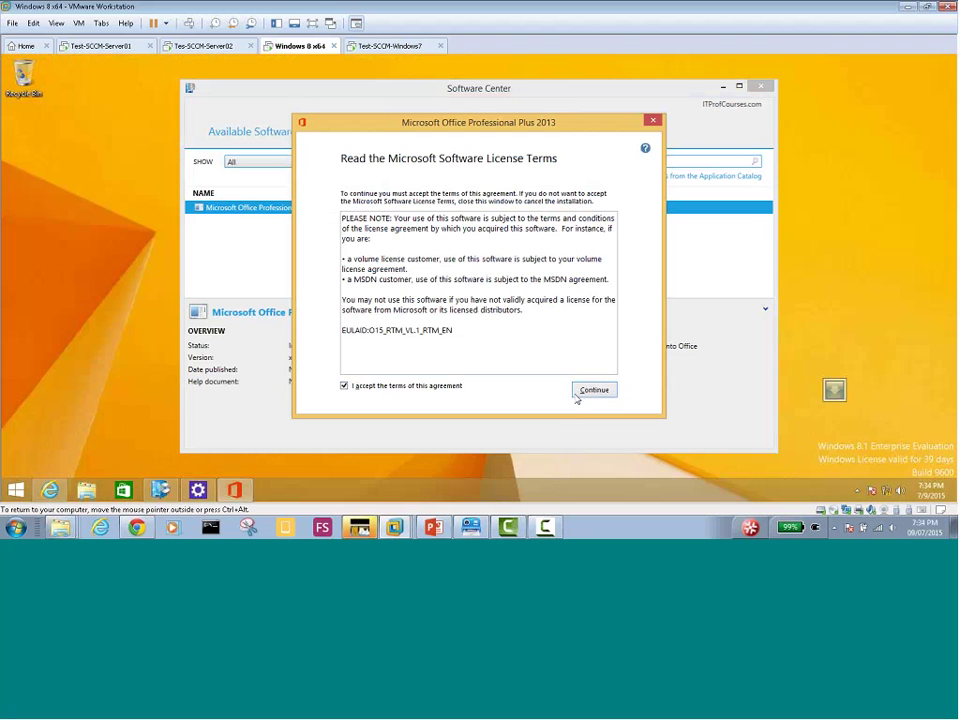
left_click(595, 390)
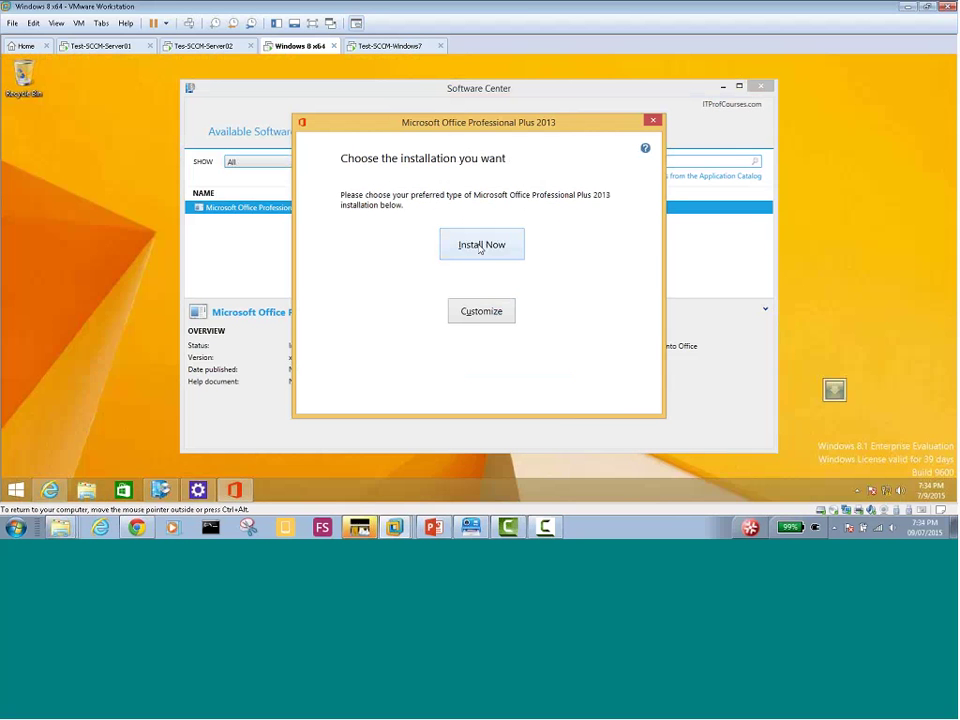
left_click(480, 248)
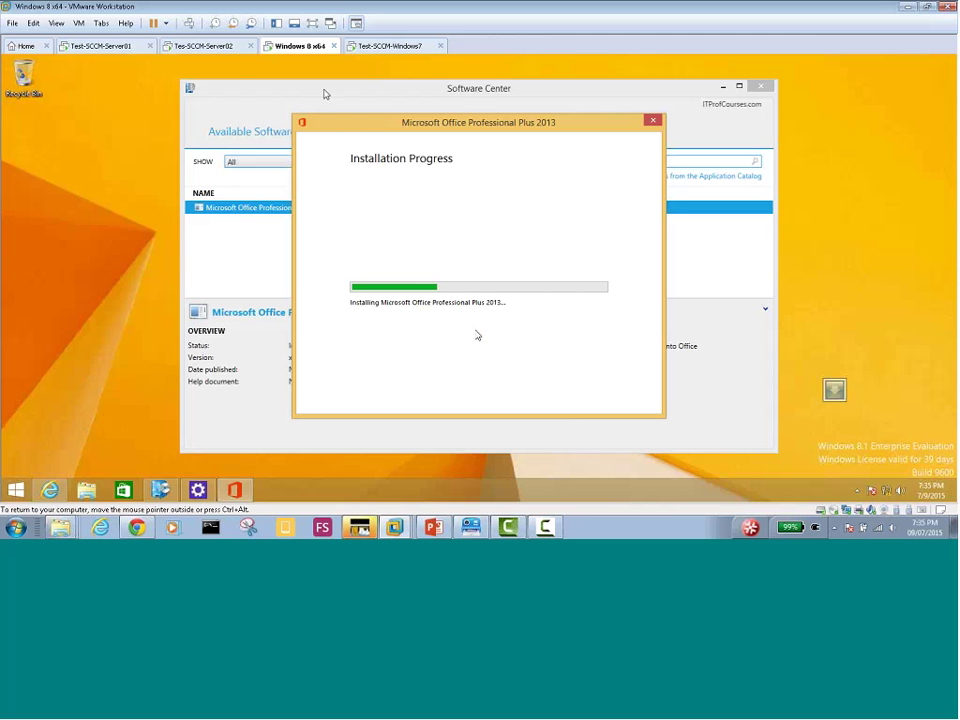
On Windows 7, accept the license, open Customize, cancel setup, then retry the install from Software Center
left_click(391, 47)
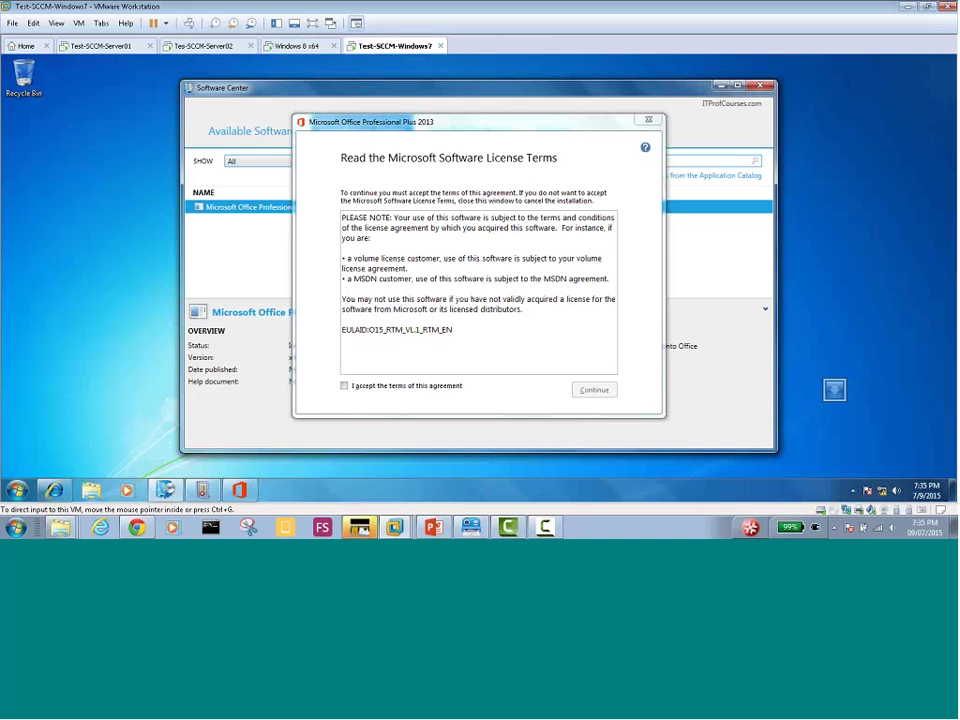
left_click(433, 388)
left_click(593, 389)
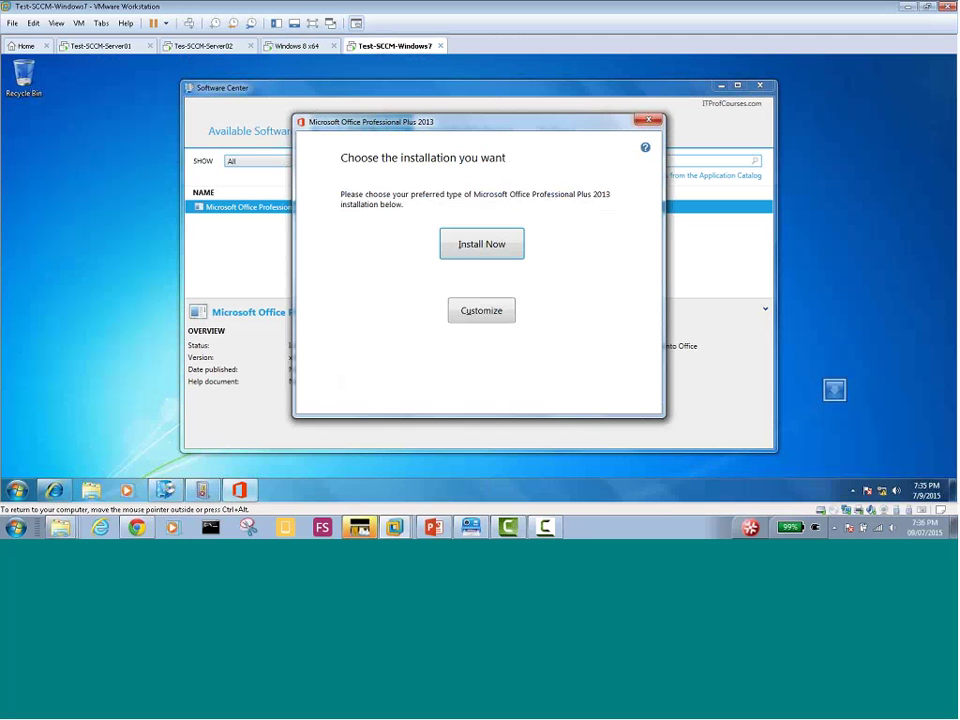
left_click(482, 311)
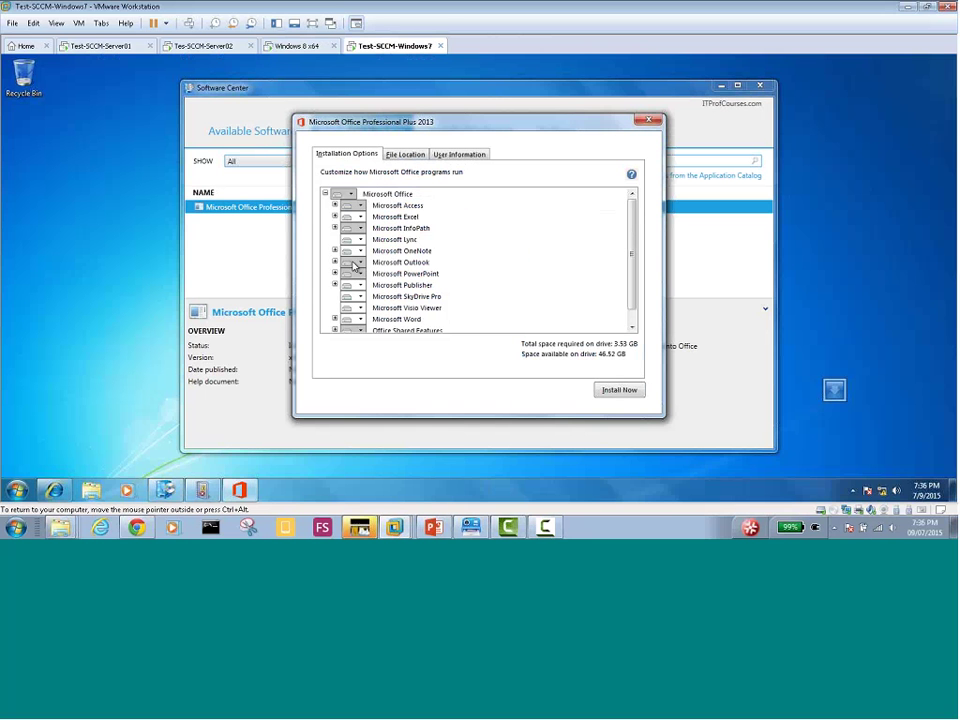
left_click(651, 123)
left_click(468, 308)
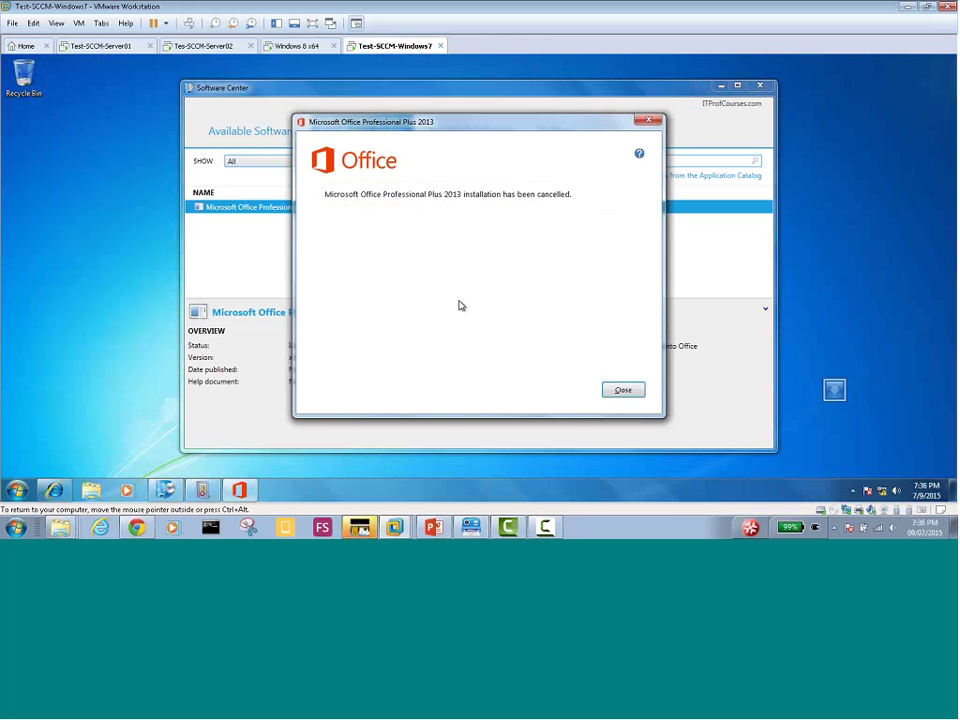
left_click(625, 396)
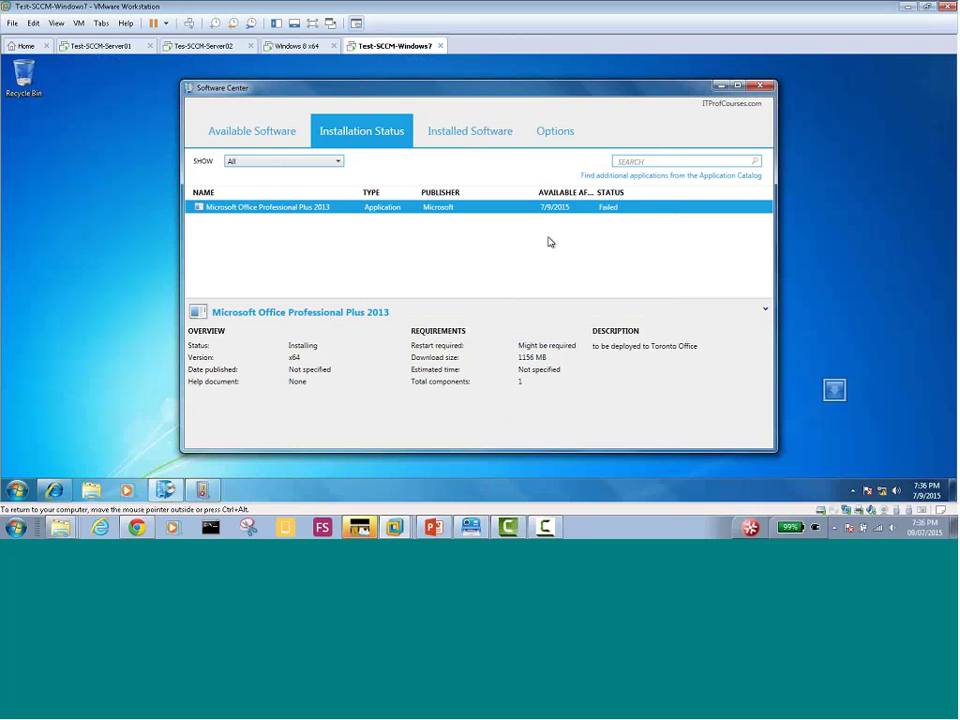
left_click(731, 434)
left_click(300, 46)
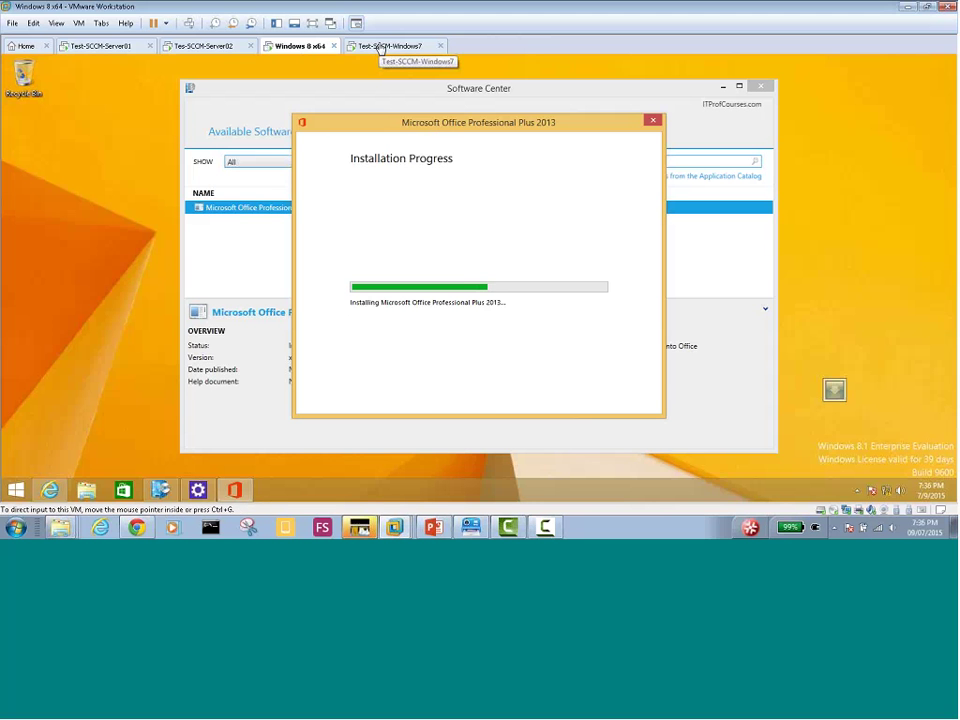
On Windows 7, accept the Office license terms and choose Install Now
left_click(381, 47)
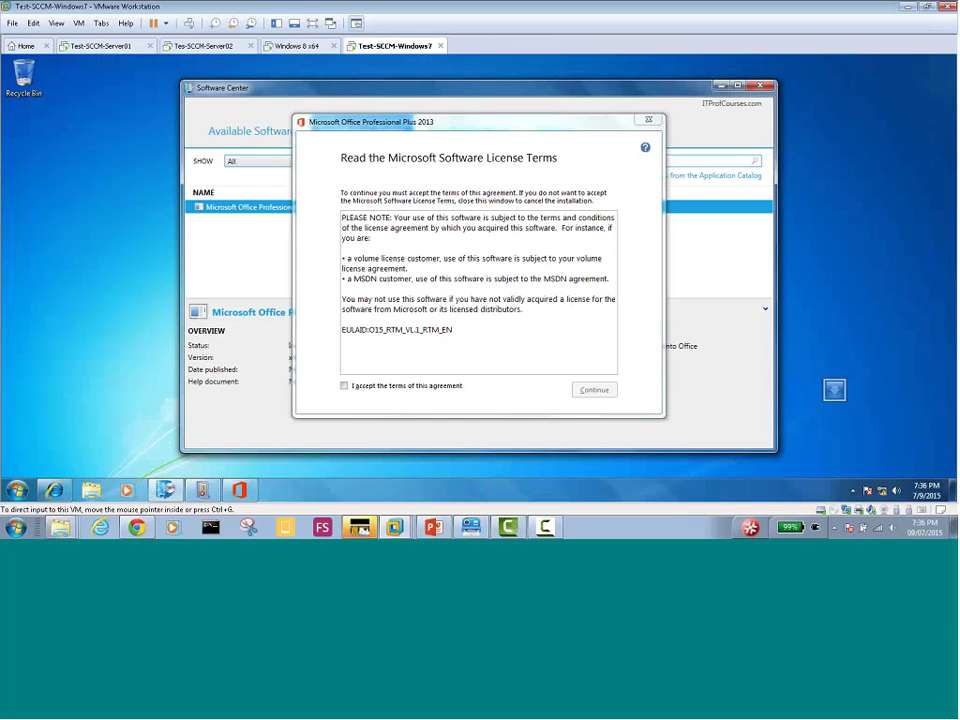
left_click(344, 385)
left_click(592, 390)
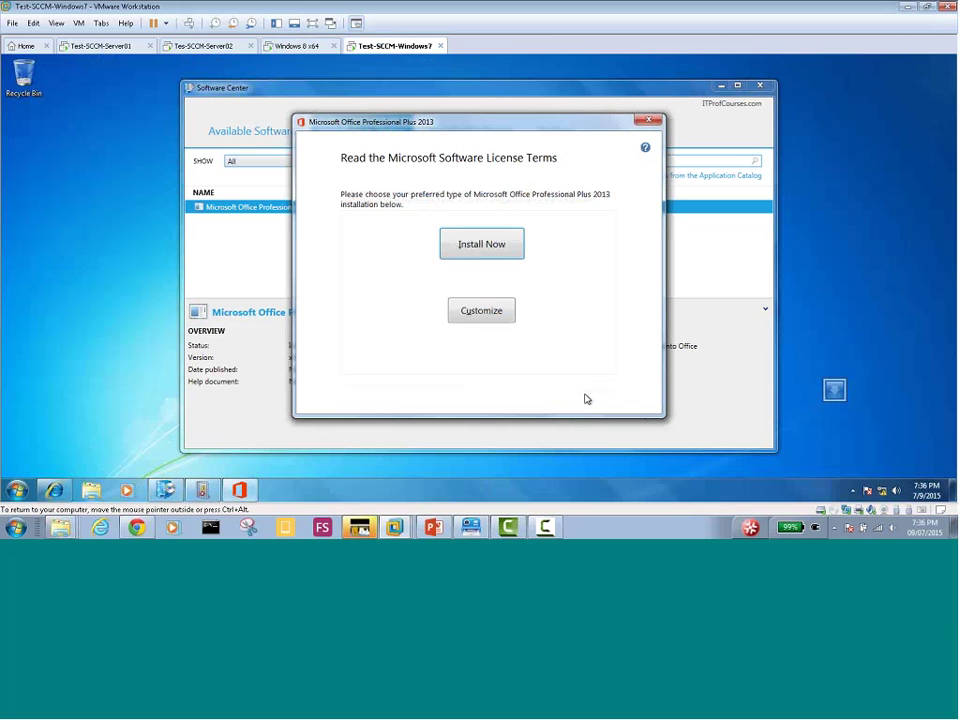
left_click(492, 253)
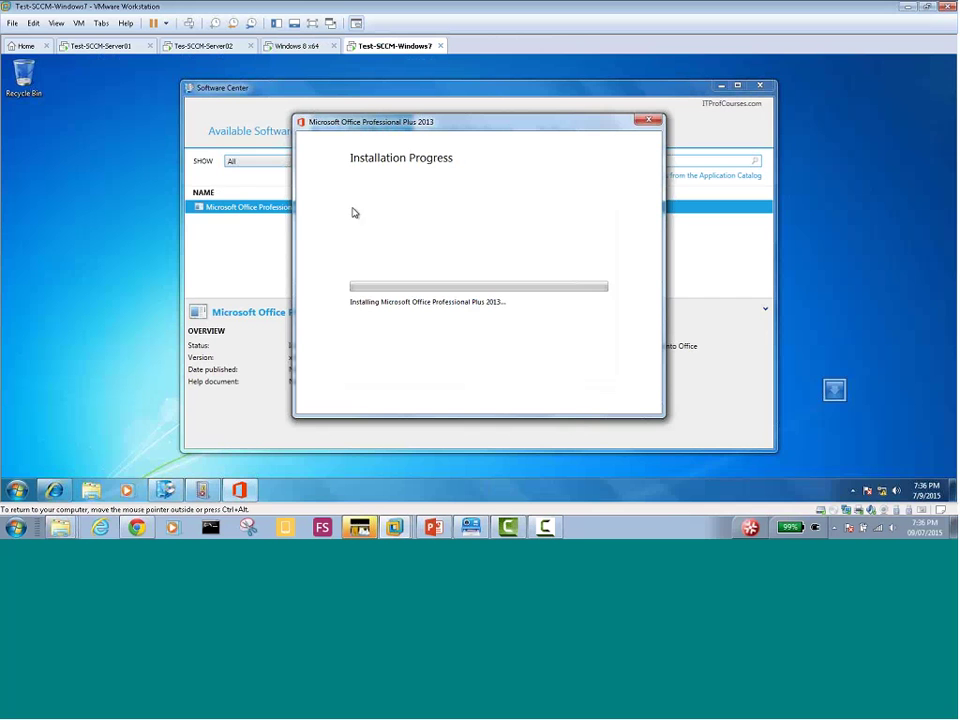
Compare Office install progress on the Windows 8 and Windows 7 VMs, then go to the server
left_click(295, 50)
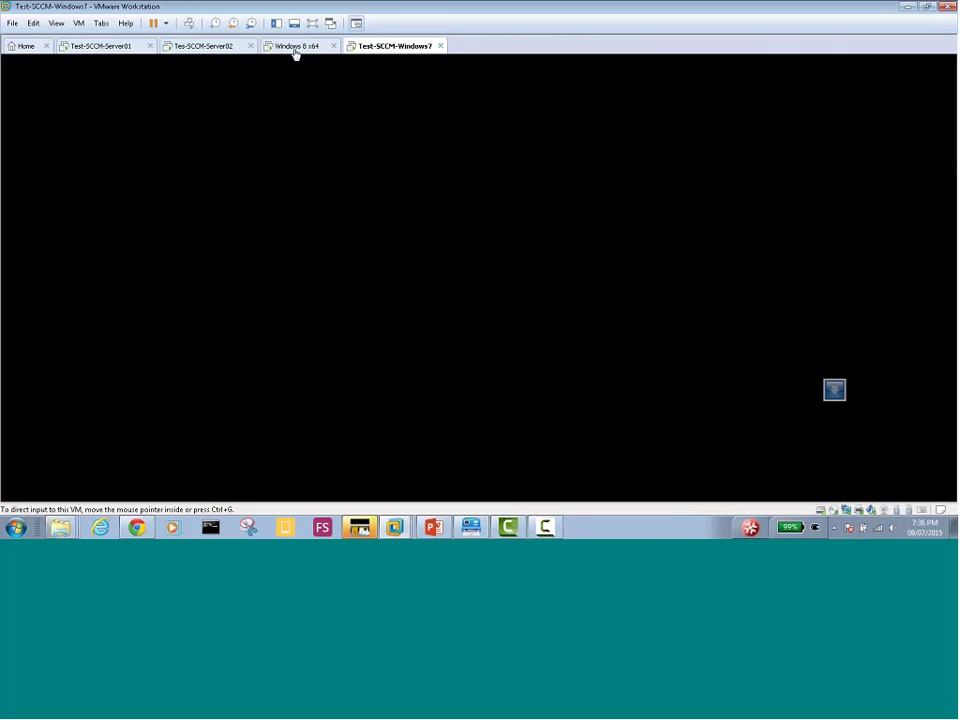
left_click(295, 50)
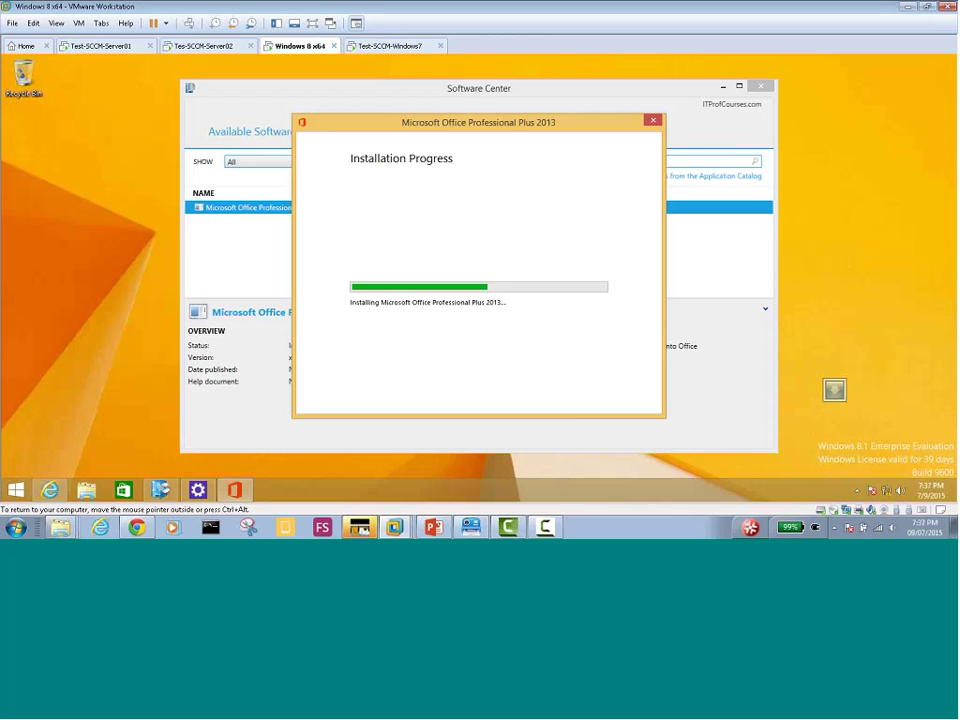
left_click(392, 46)
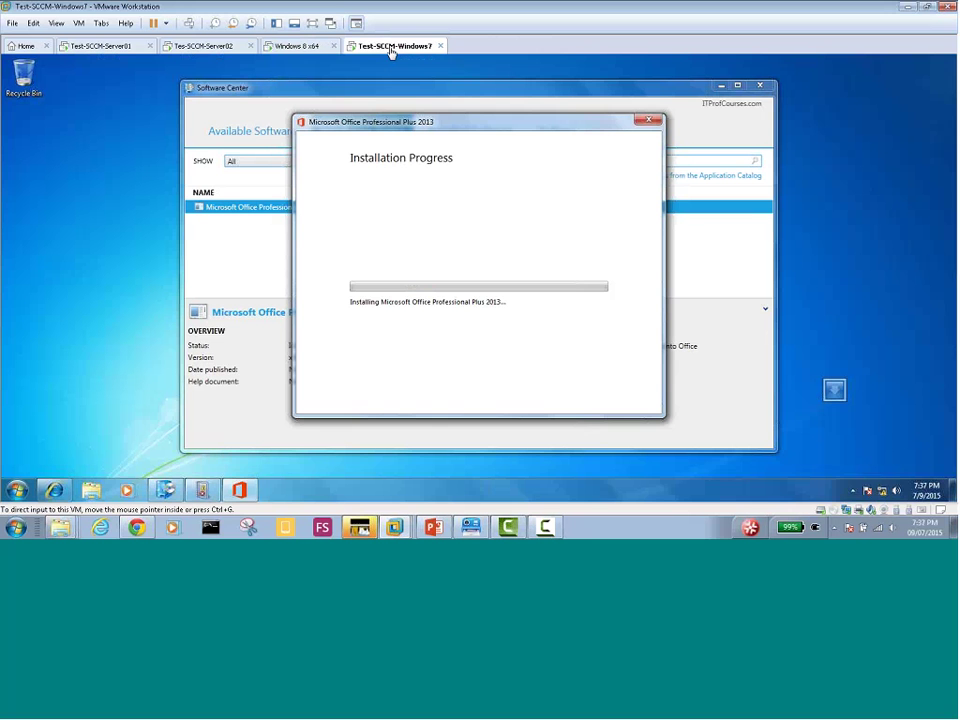
left_click(299, 46)
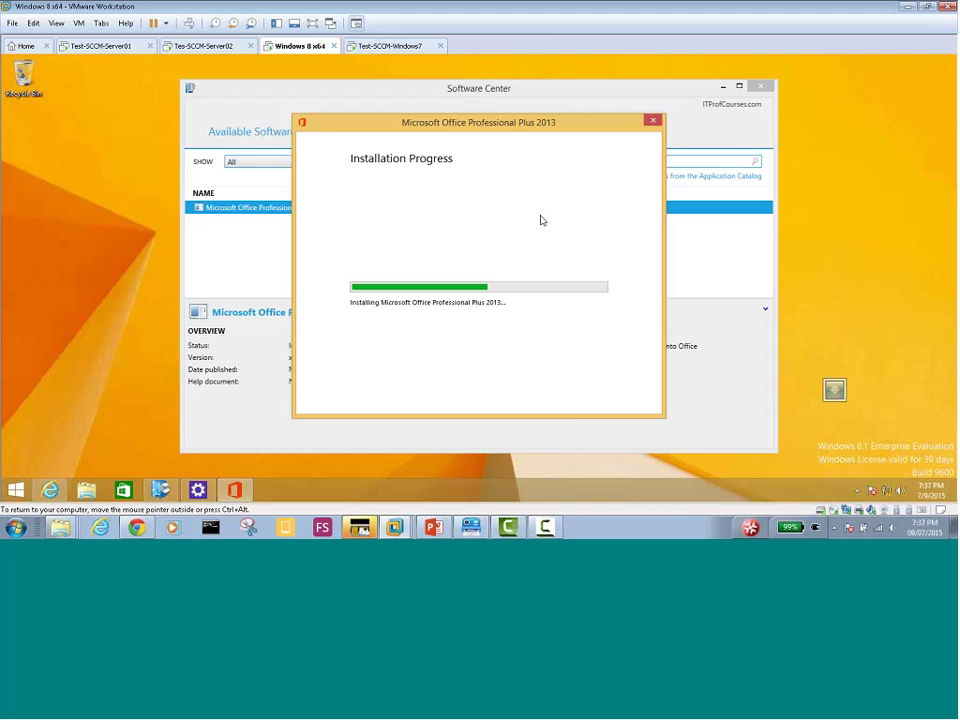
left_click(395, 50)
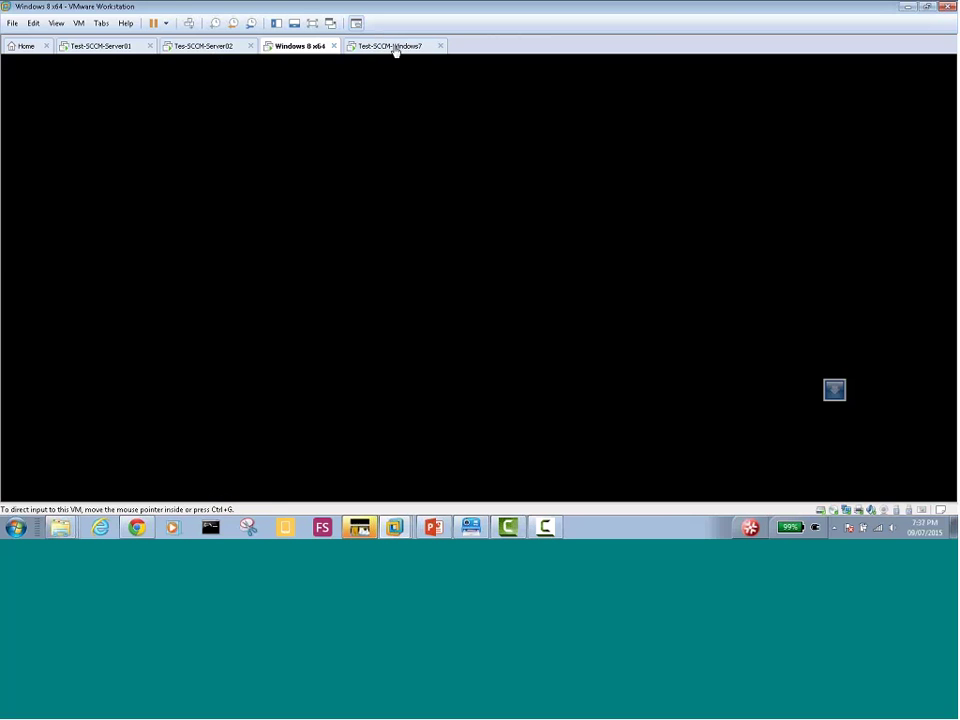
left_click(395, 50)
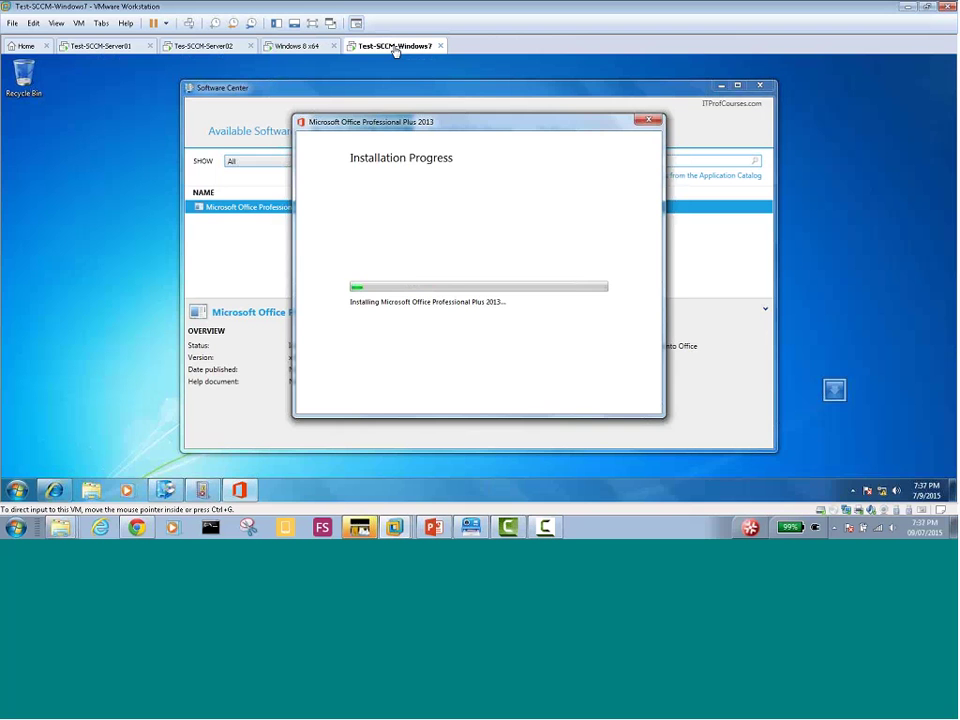
left_click(300, 45)
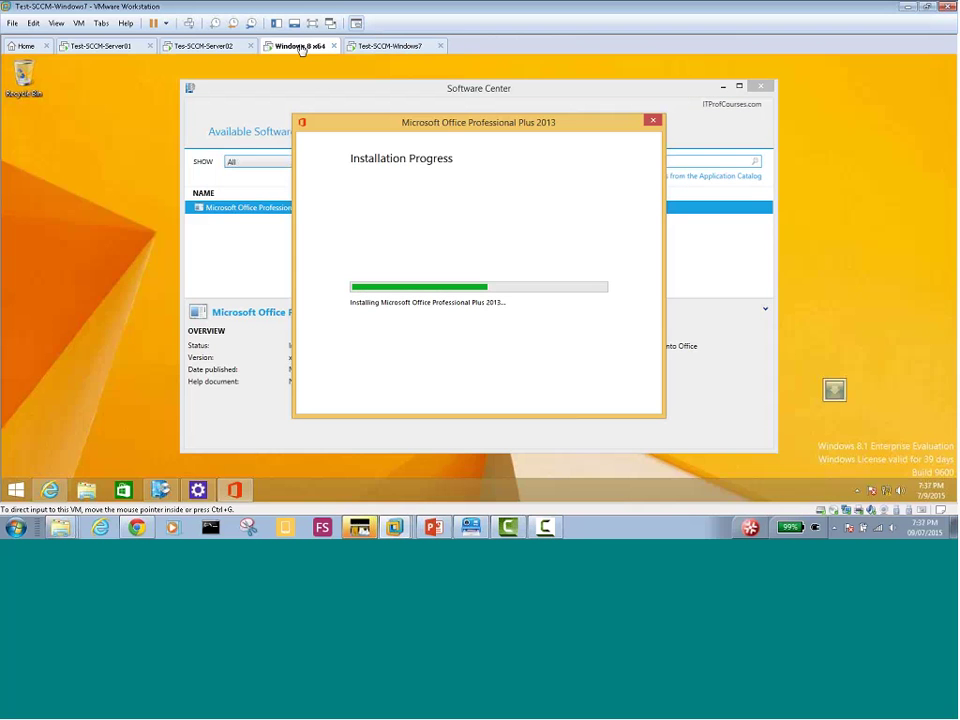
left_click(395, 48)
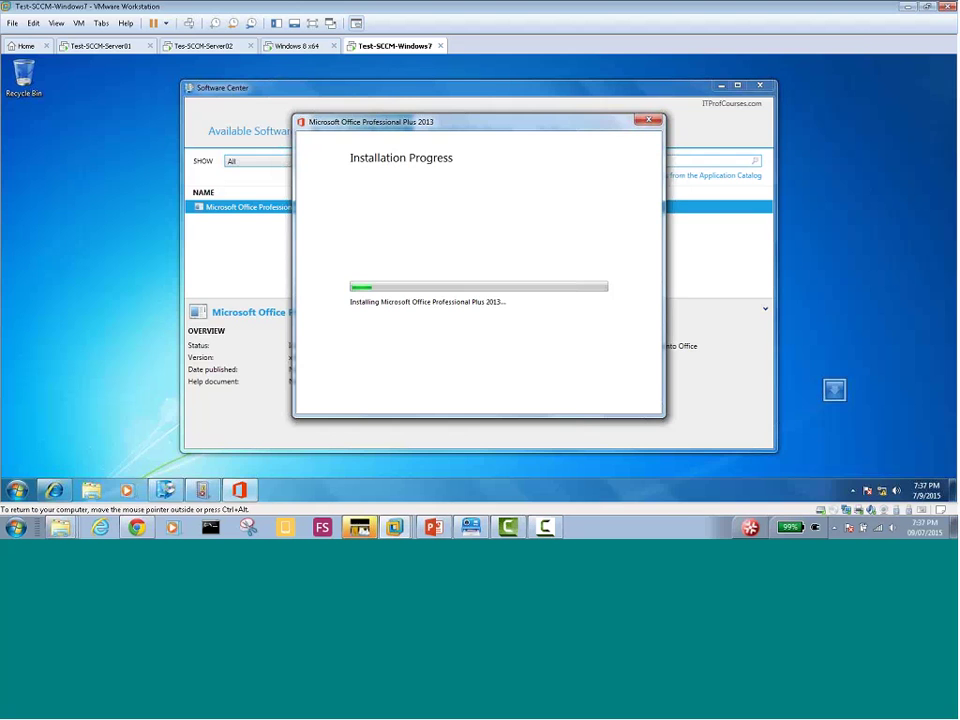
left_click(193, 46)
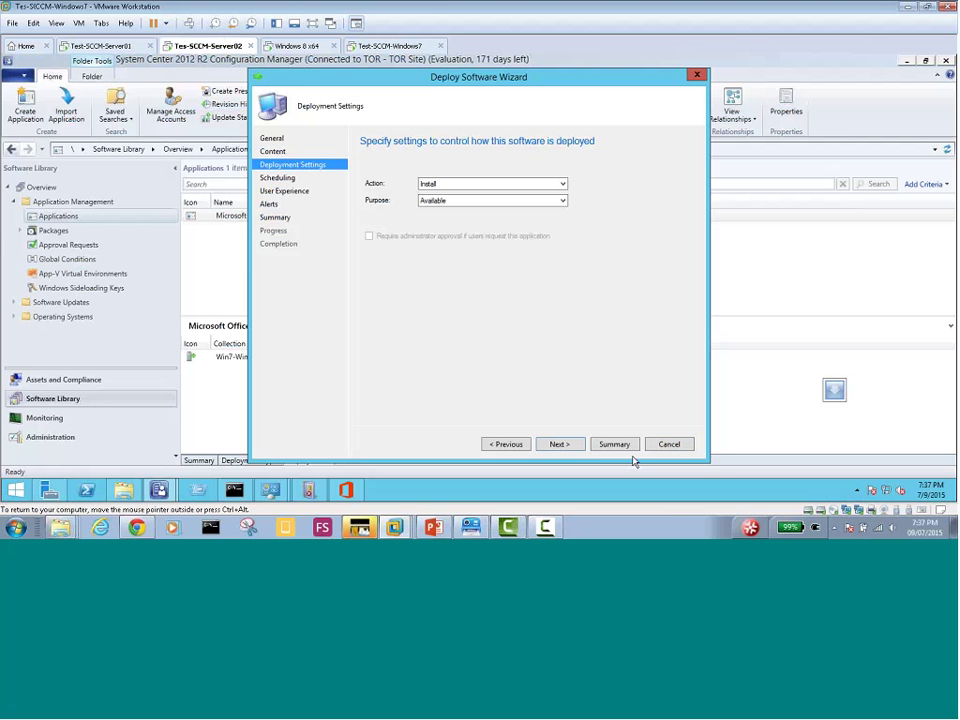
Exit the Deploy Software Wizard without saving and run setup /admin from the From_ISO folder
left_click(666, 445)
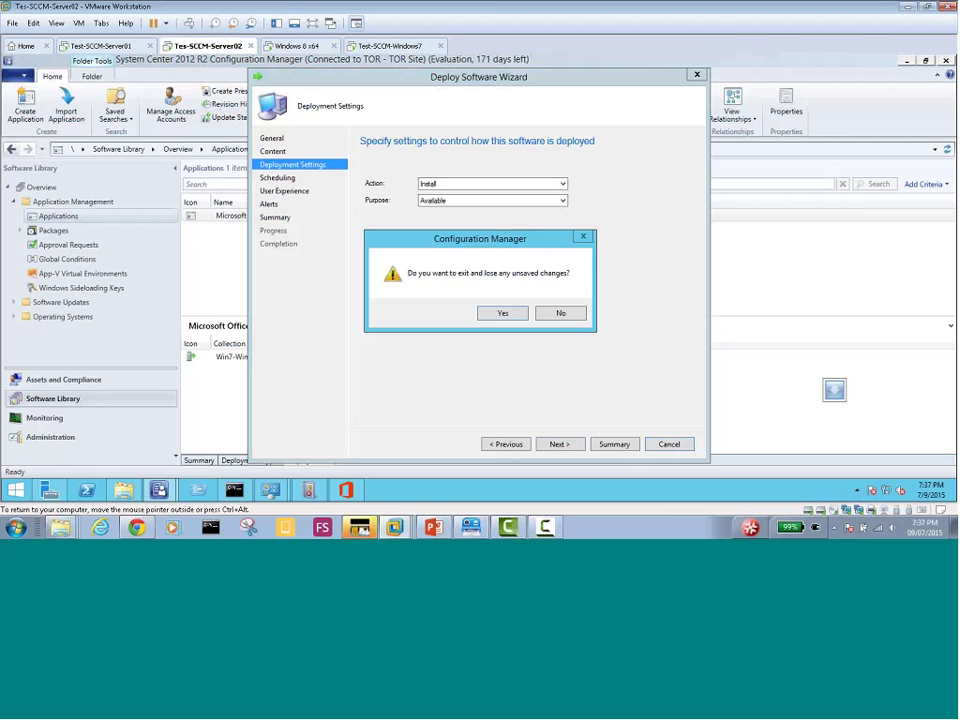
left_click(503, 313)
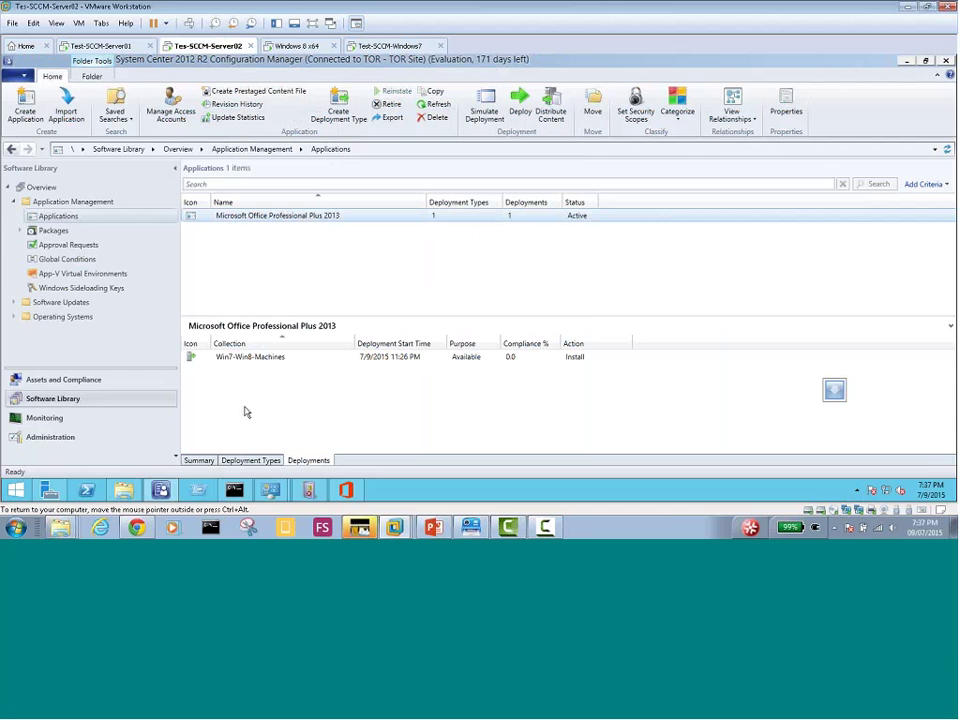
left_click(125, 491)
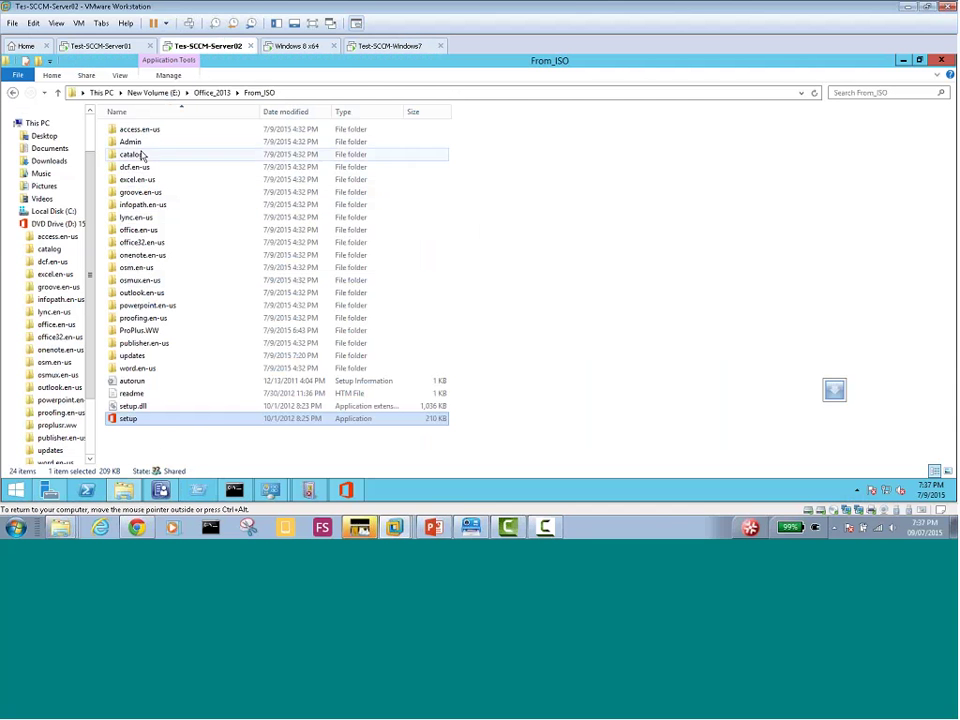
left_click(236, 490)
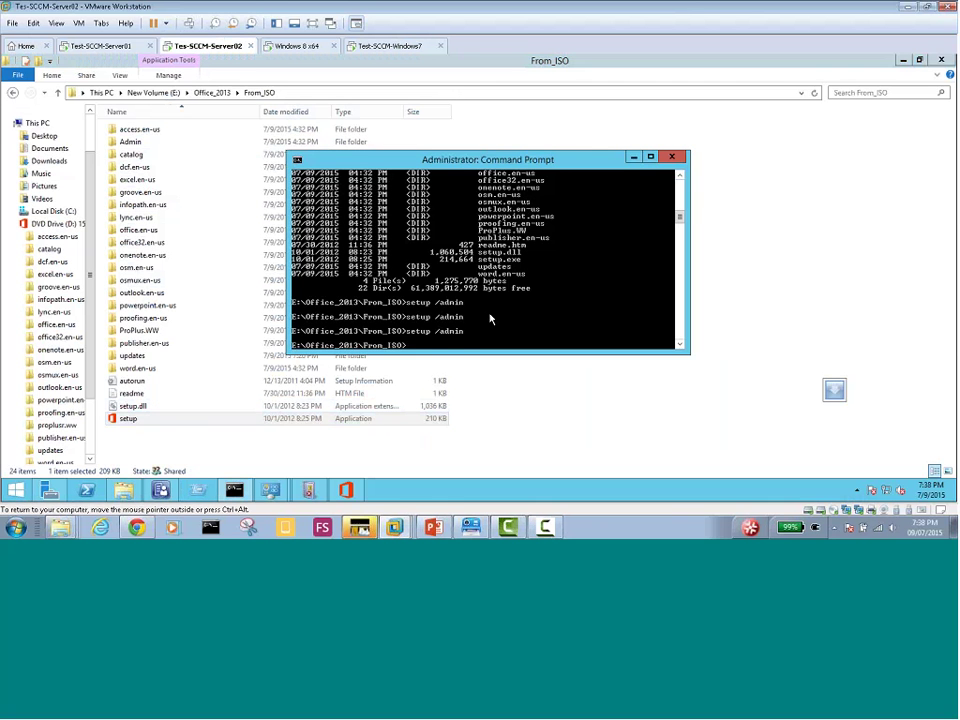
key("Up")
key("Return")
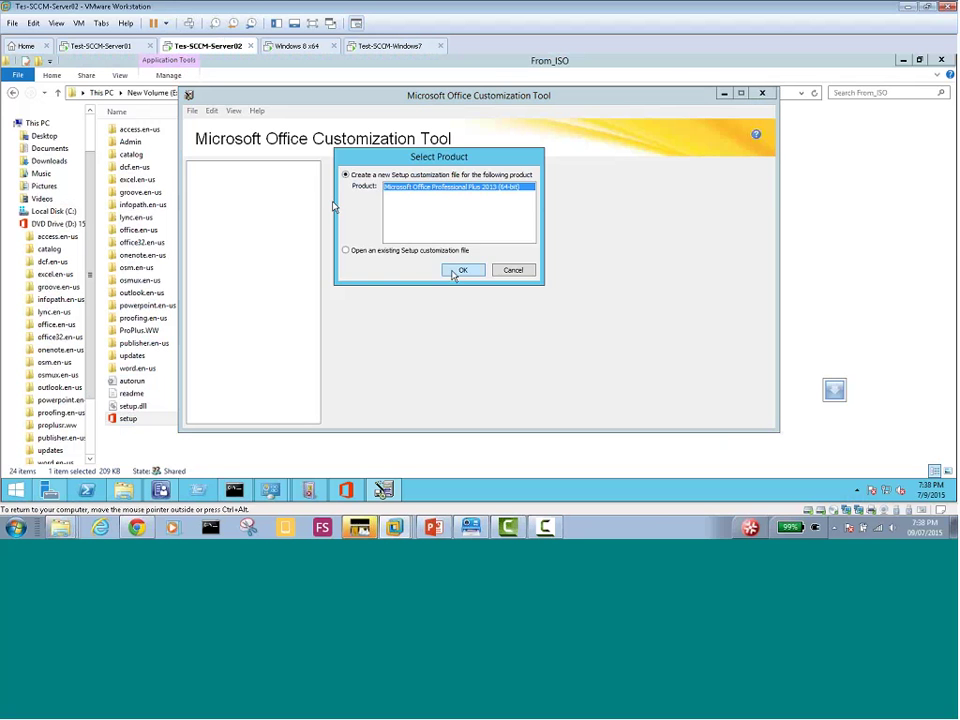
Confirm Professional Plus 2013, open Custom_Settings.MSP, and view its Licensing and user interface page
left_click(456, 270)
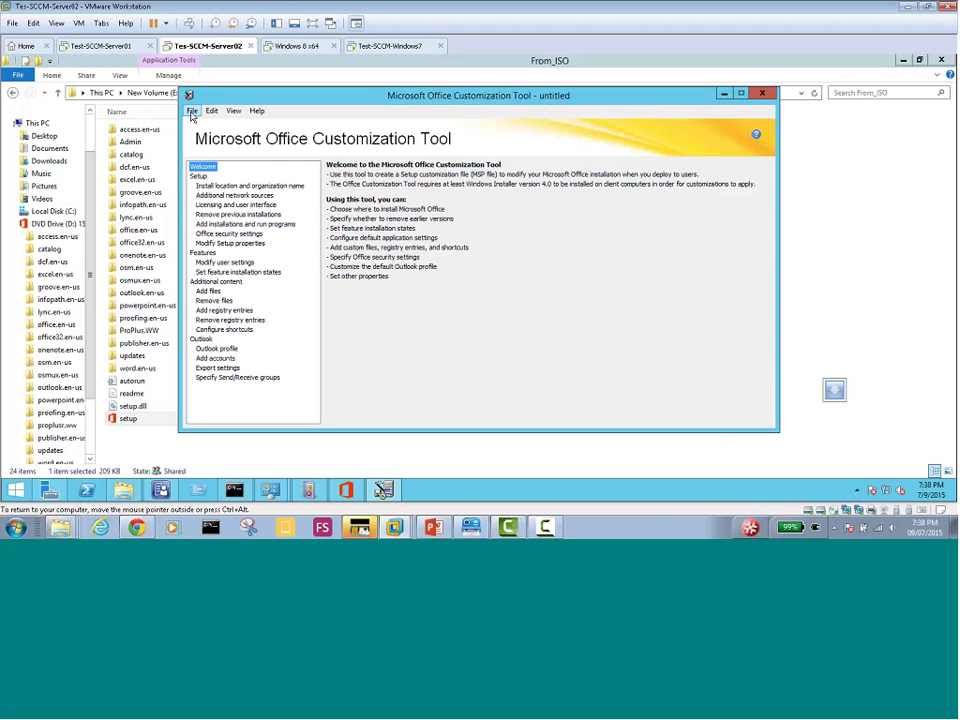
left_click(192, 113)
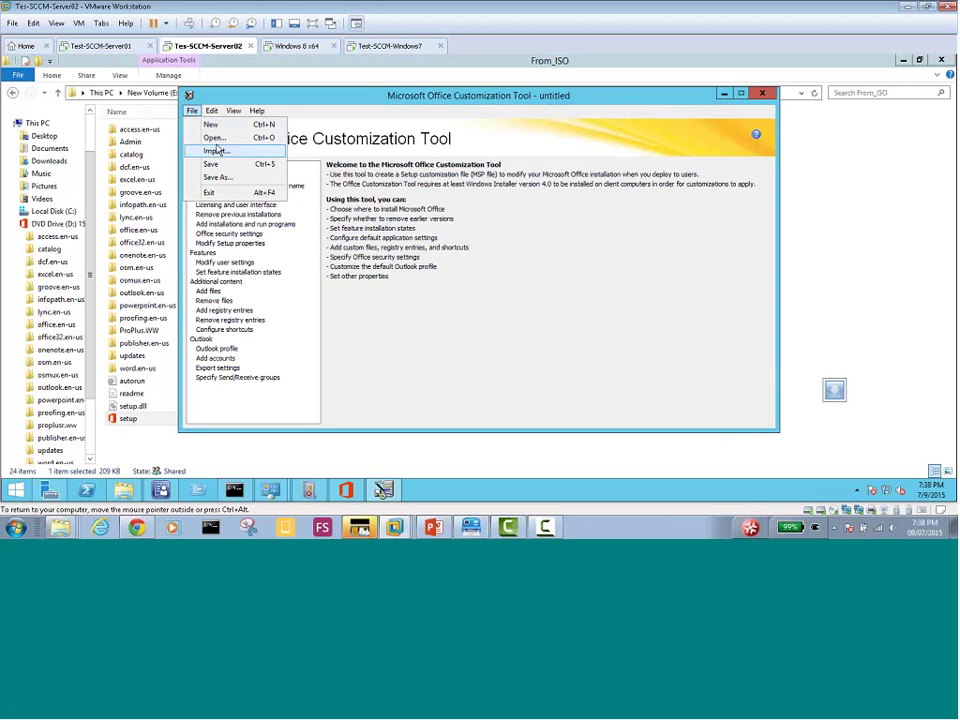
left_click(241, 150)
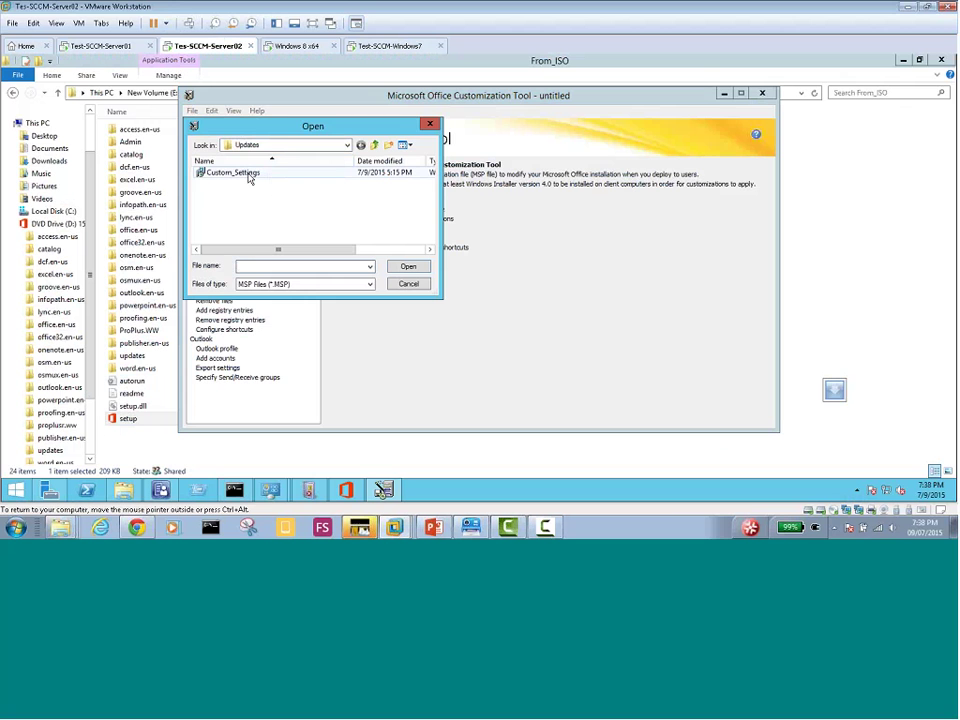
double_click(248, 174)
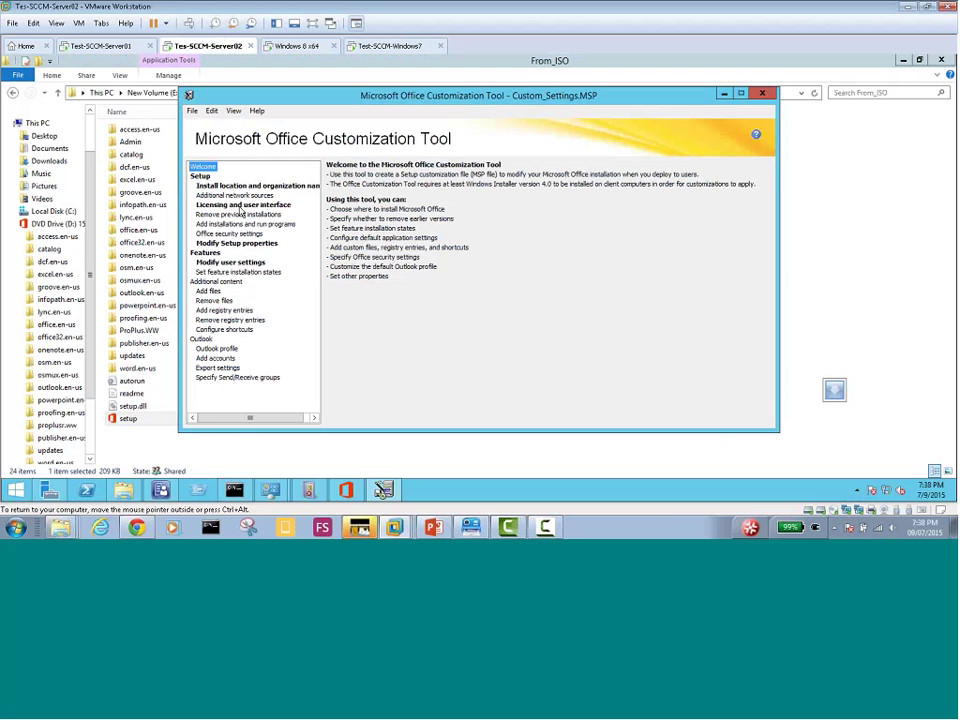
left_click(241, 205)
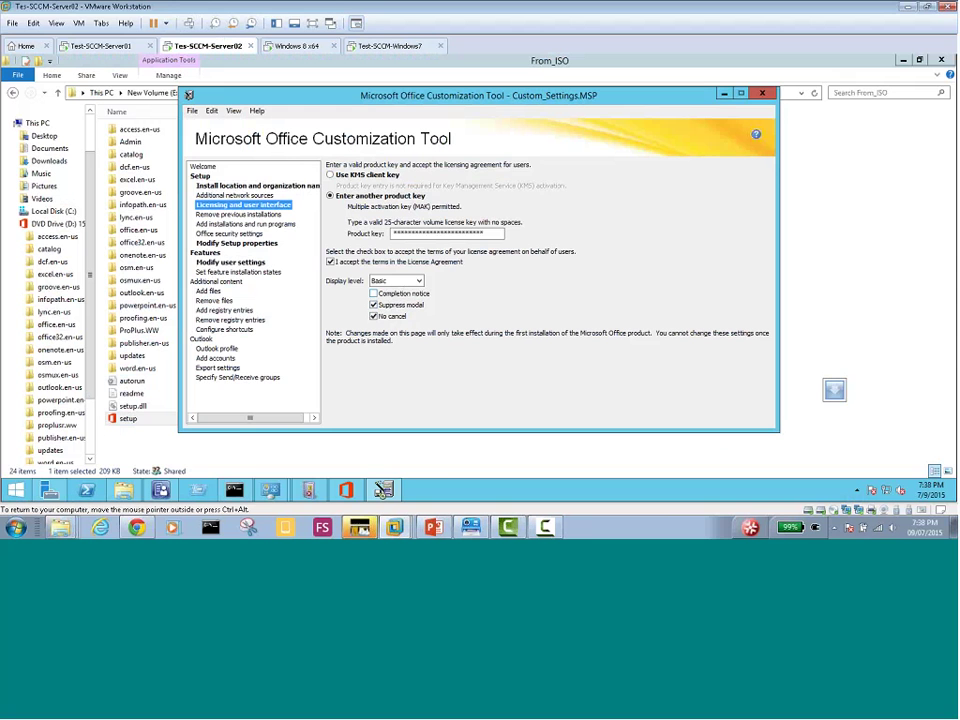
Open Custom_Settings_MyDomain.MSP from Office_2013\From_ISO\updates in the Office Customization Tool
left_click(193, 111)
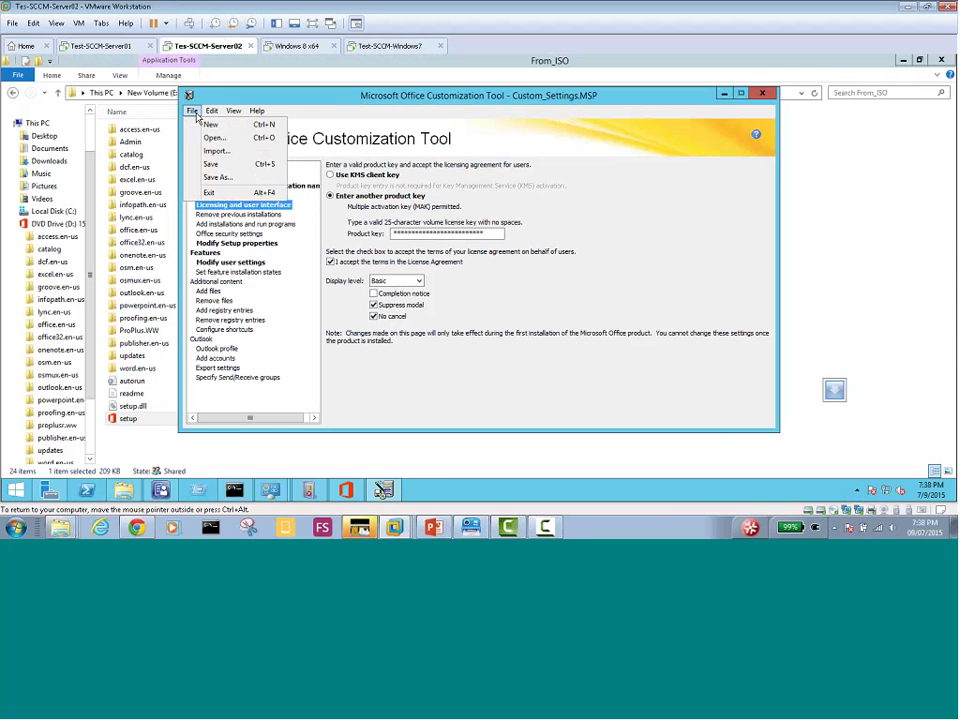
left_click(214, 137)
left_click(265, 147)
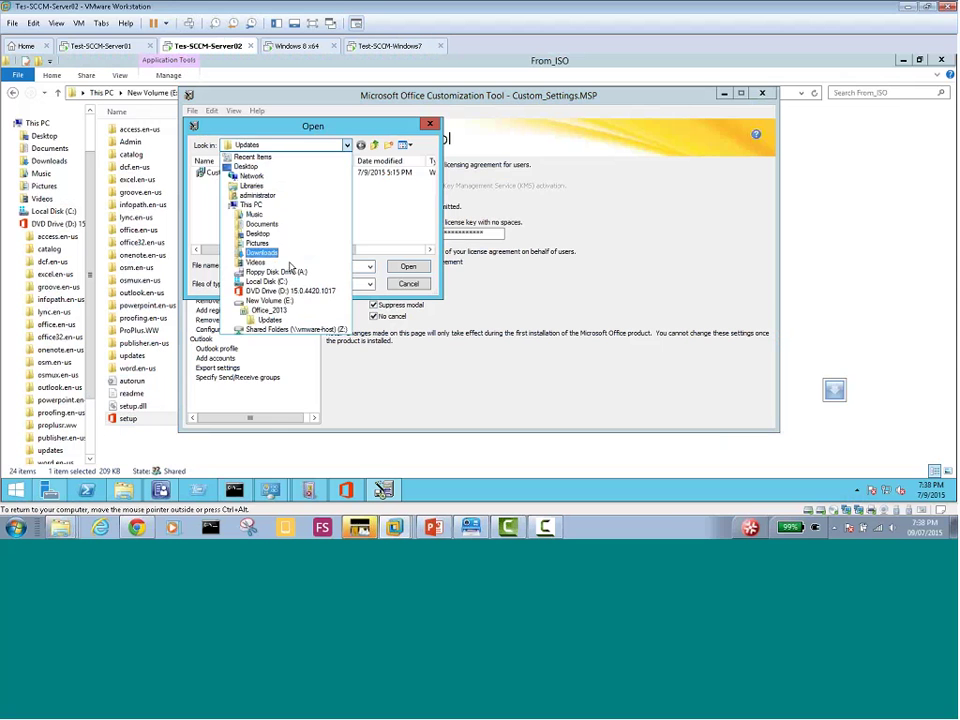
left_click(268, 311)
double_click(216, 172)
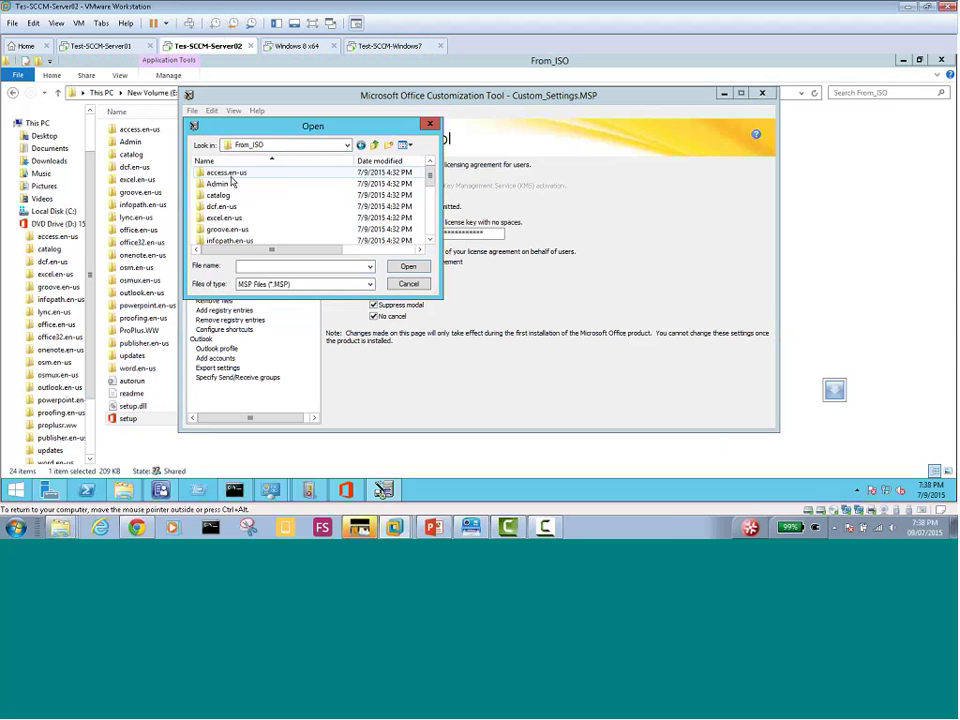
left_click(431, 229)
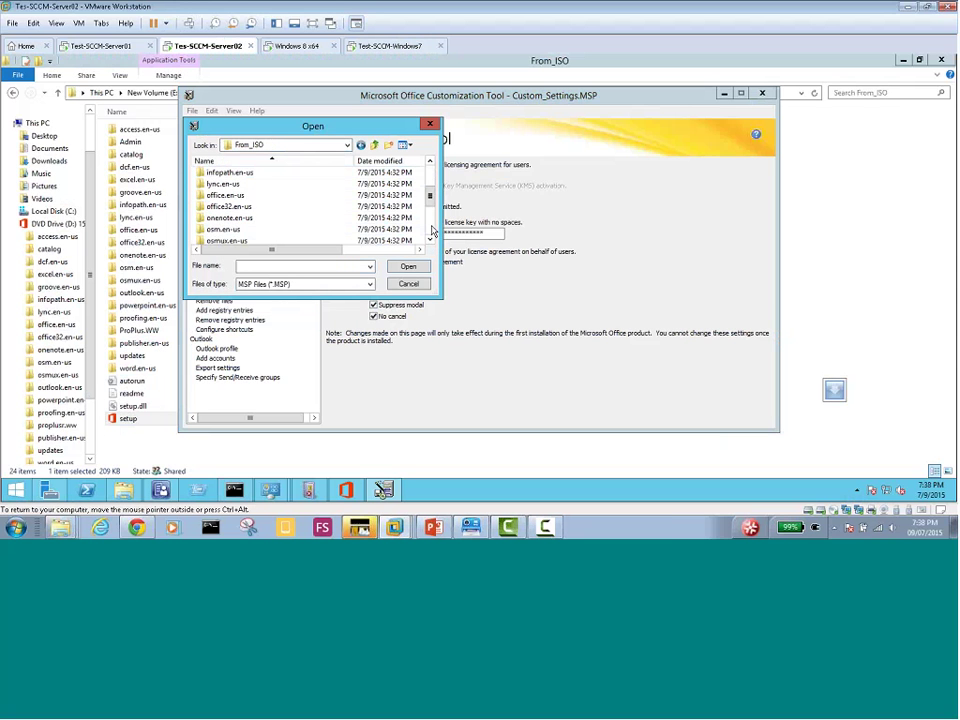
left_click(433, 231)
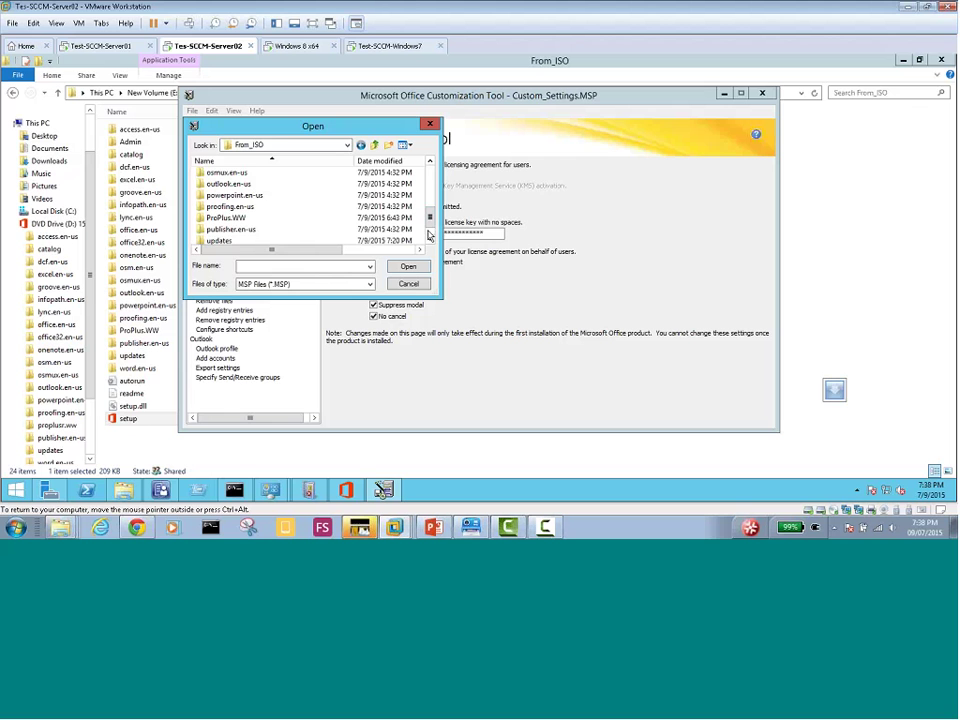
scroll(323, 178, "down", 1)
double_click(222, 217)
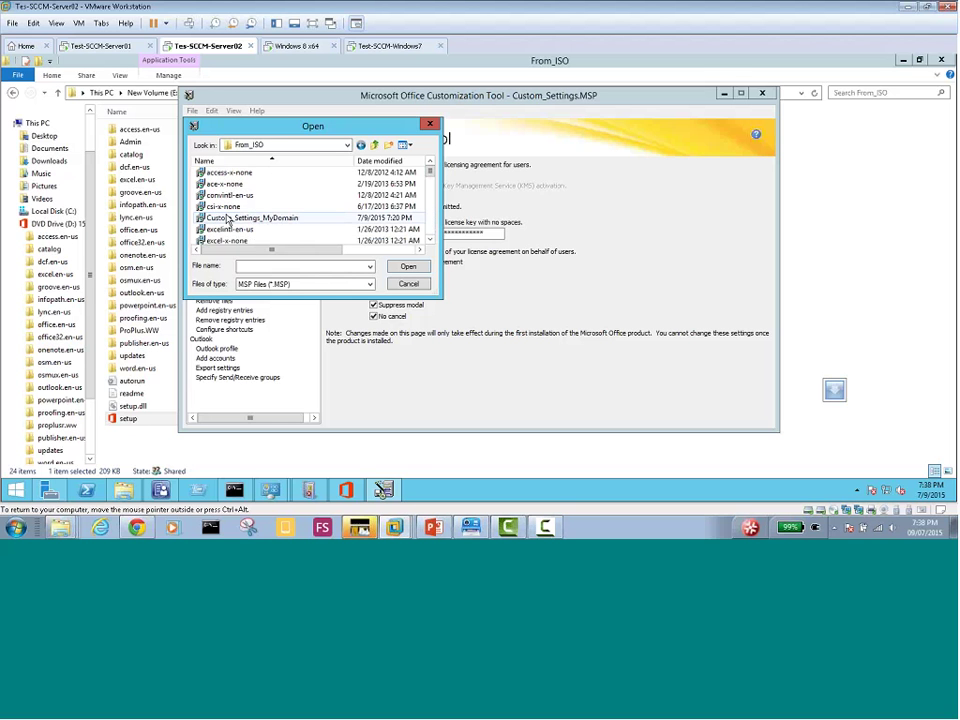
double_click(259, 221)
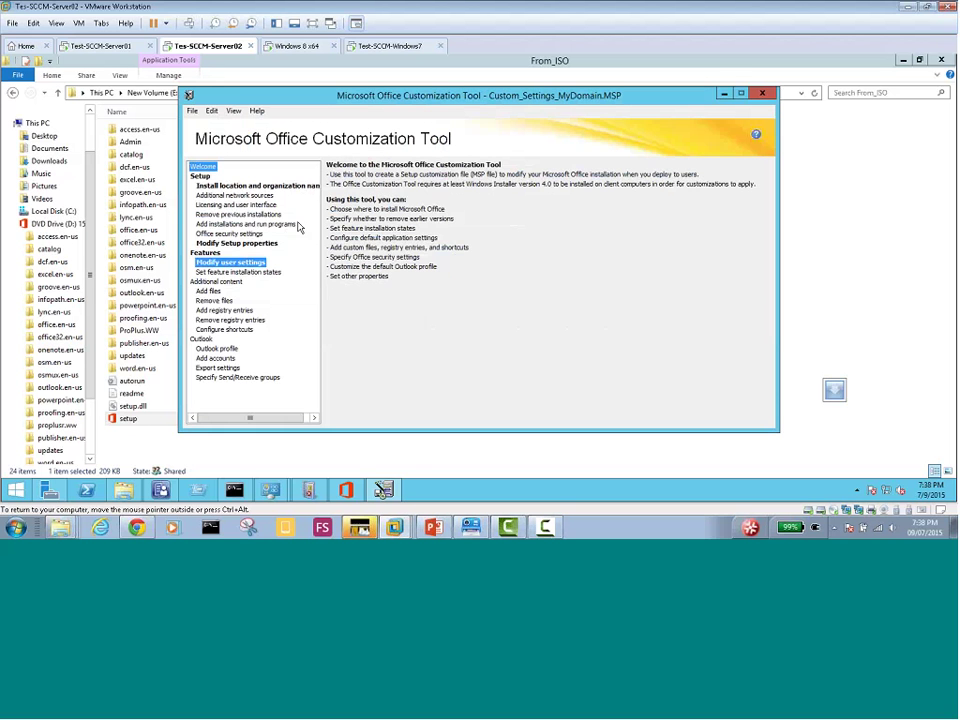
Accept the license terms, choose Basic display with Suppress modal and No cancel, and attempt a save
left_click(234, 205)
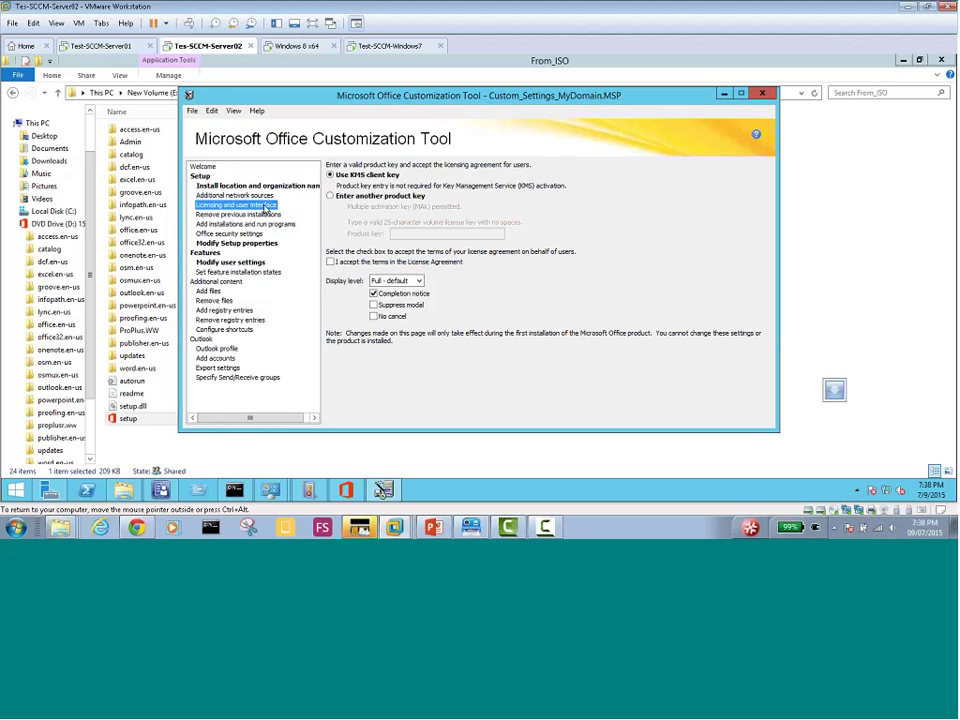
left_click(331, 262)
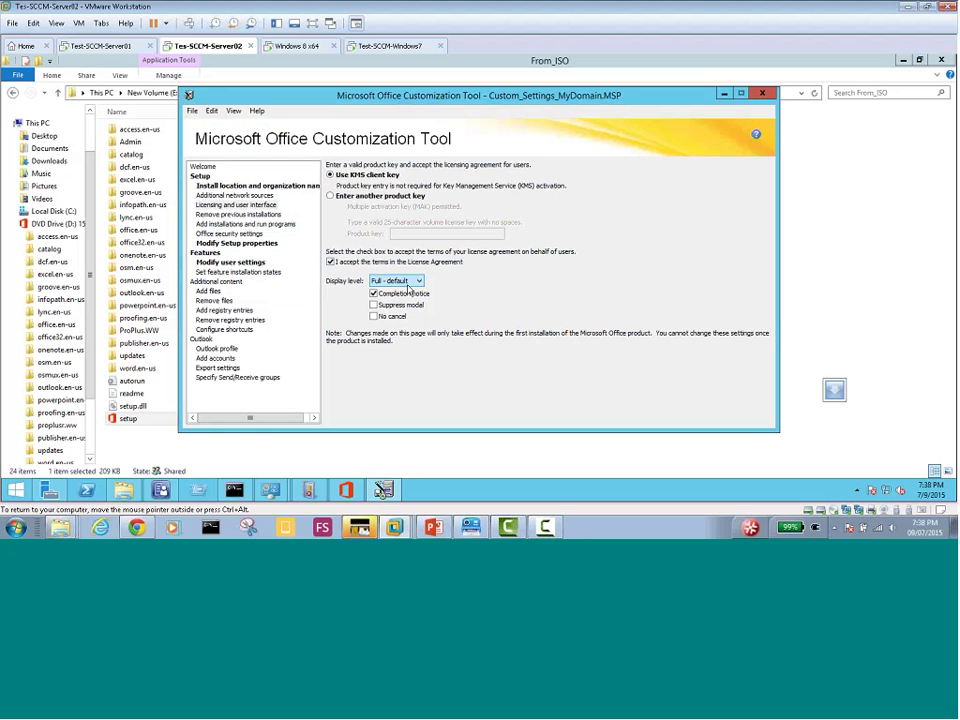
left_click(395, 281)
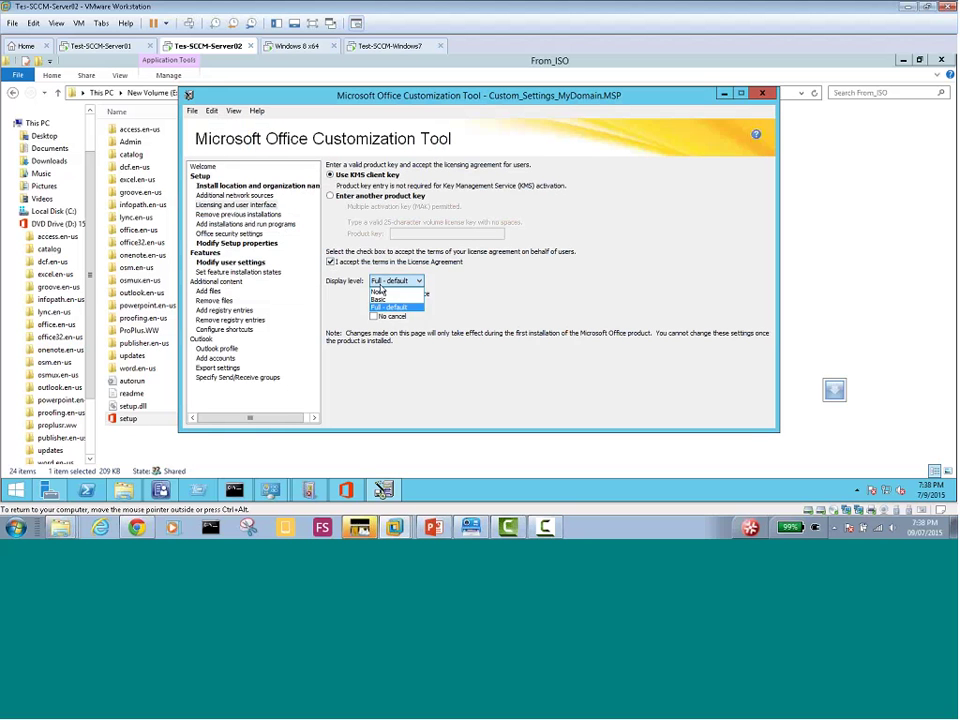
left_click(385, 300)
left_click(373, 305)
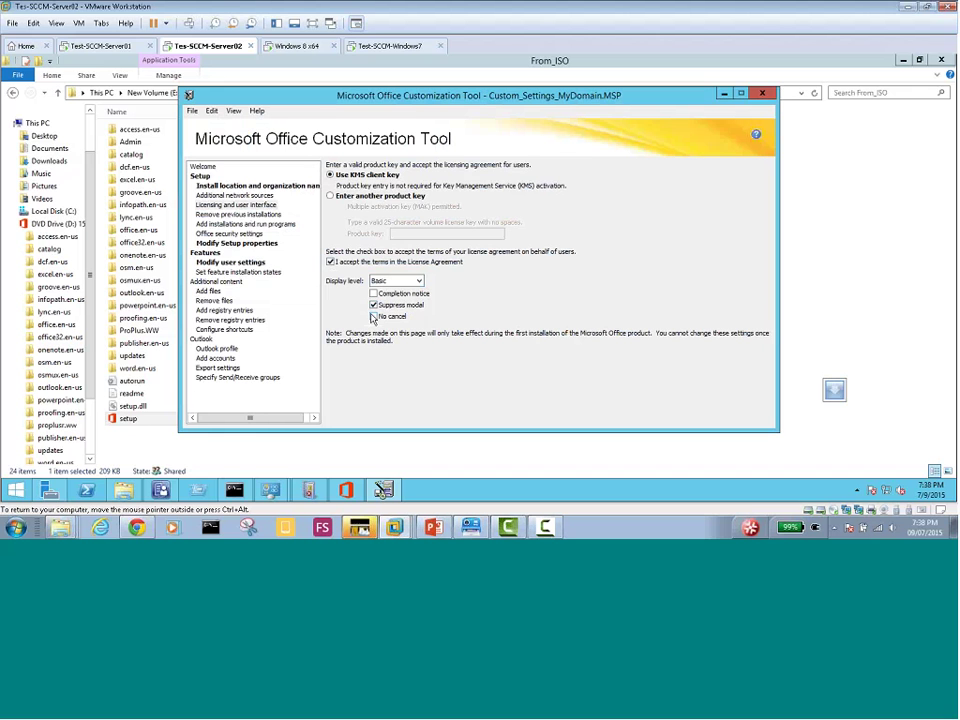
left_click(374, 316)
left_click(192, 110)
left_click(210, 164)
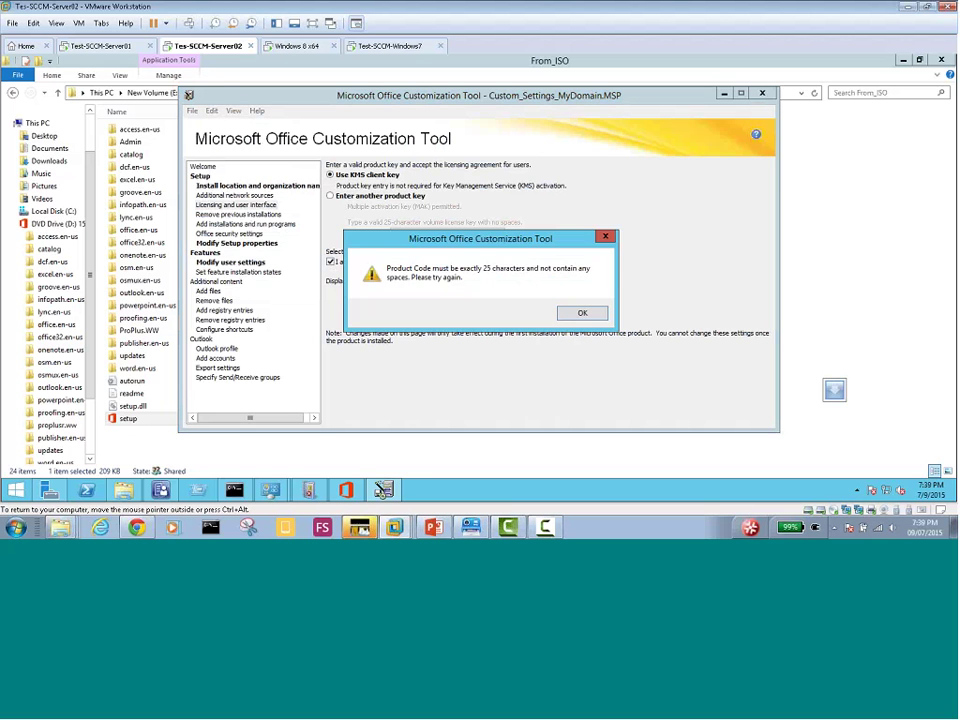
left_click(570, 313)
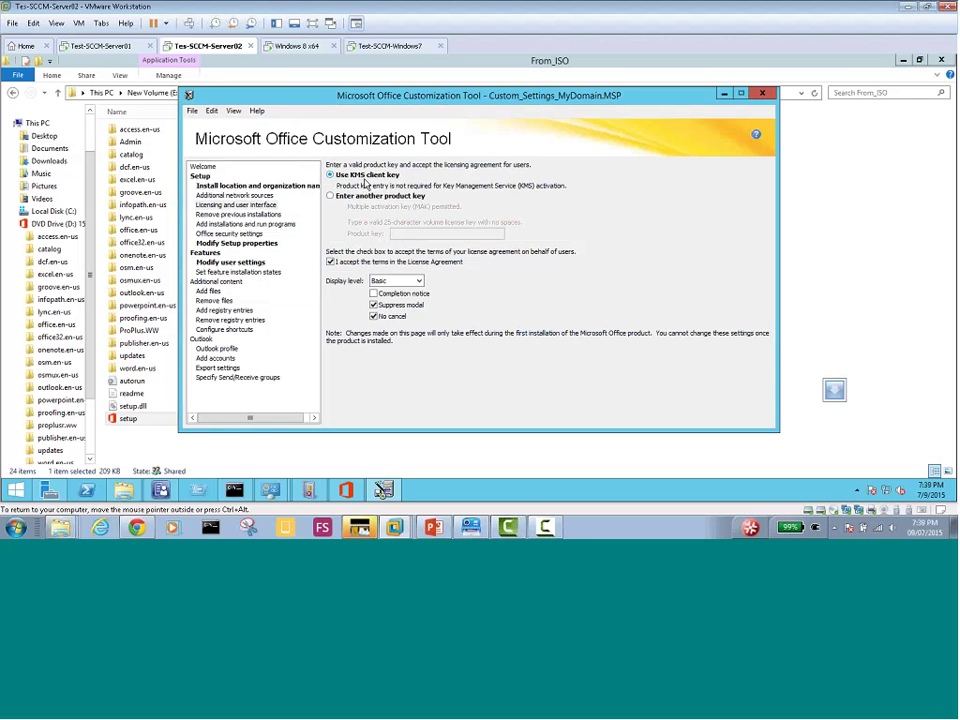
Reselect the Basic display level and turn on the Completion notice option
left_click(398, 281)
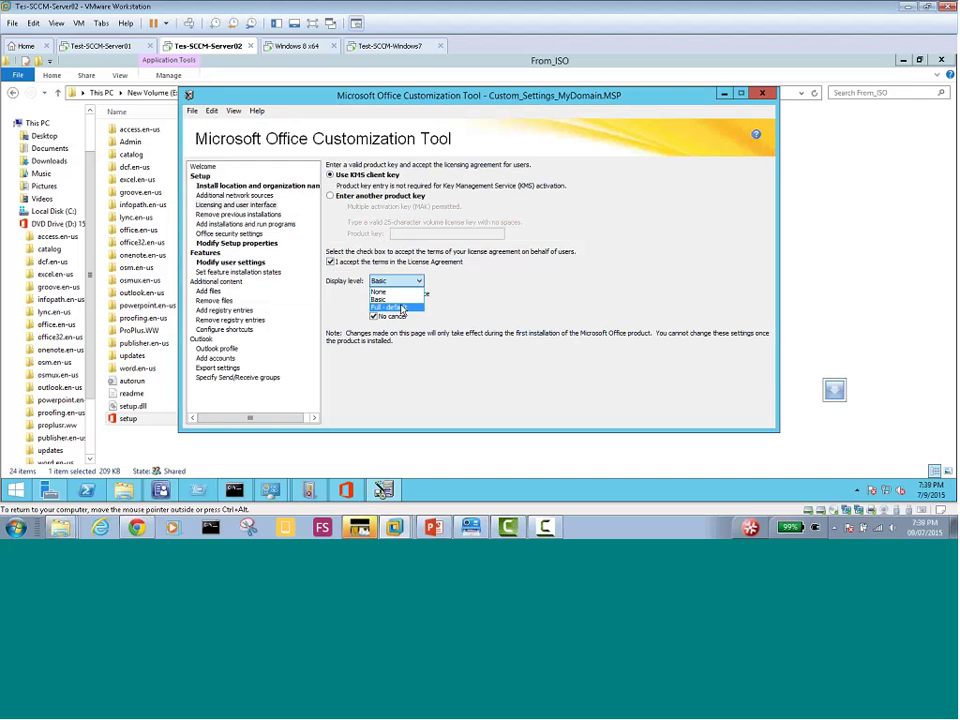
left_click(400, 307)
left_click(397, 281)
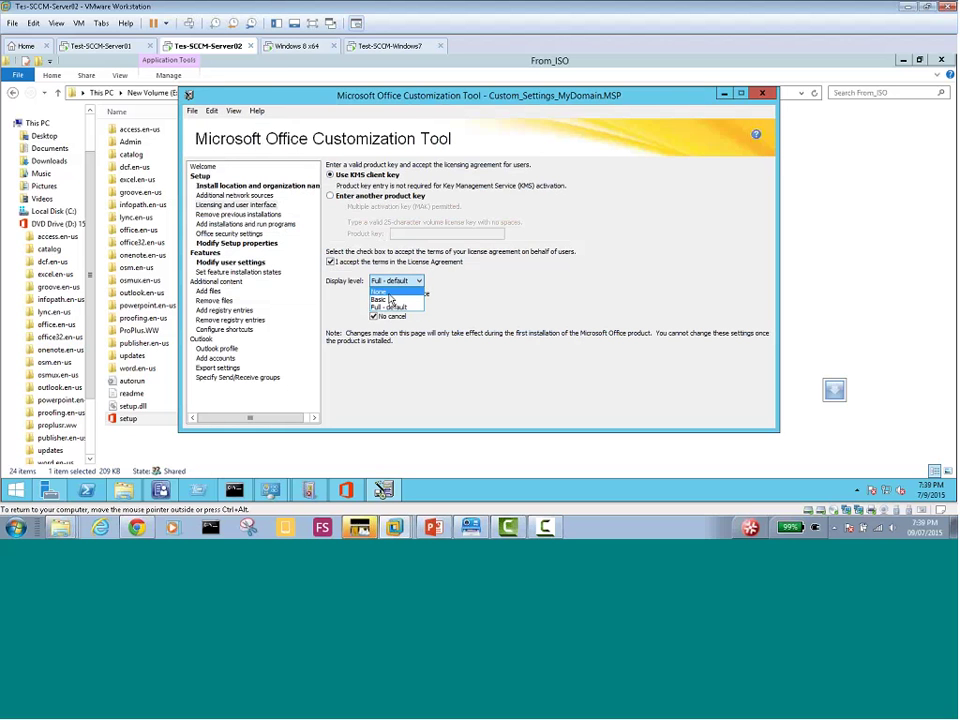
left_click(386, 300)
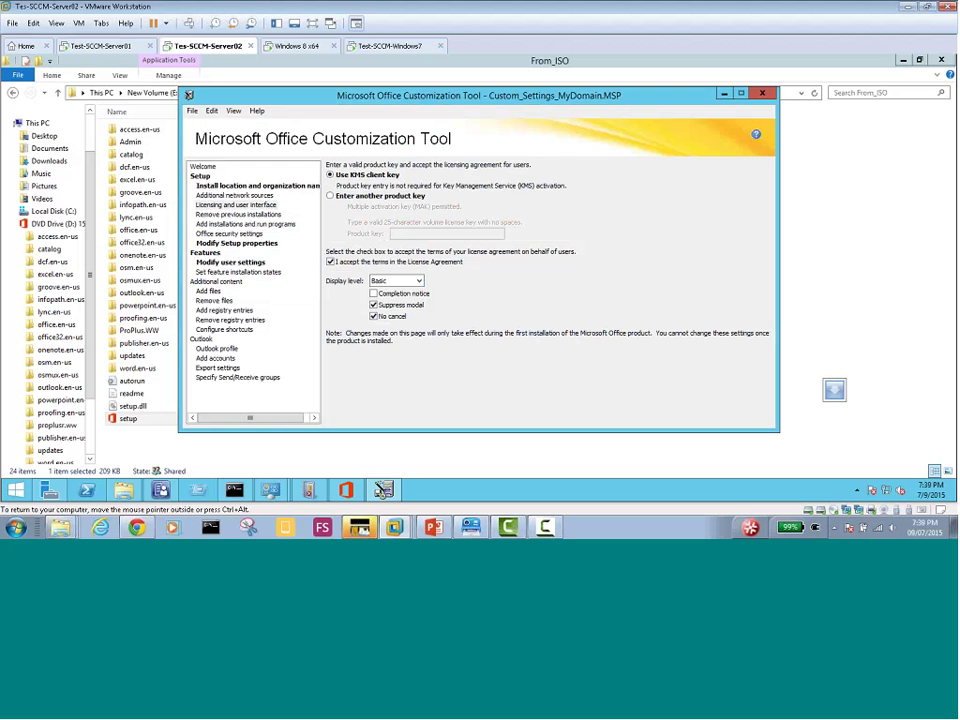
left_click(374, 294)
left_click(192, 111)
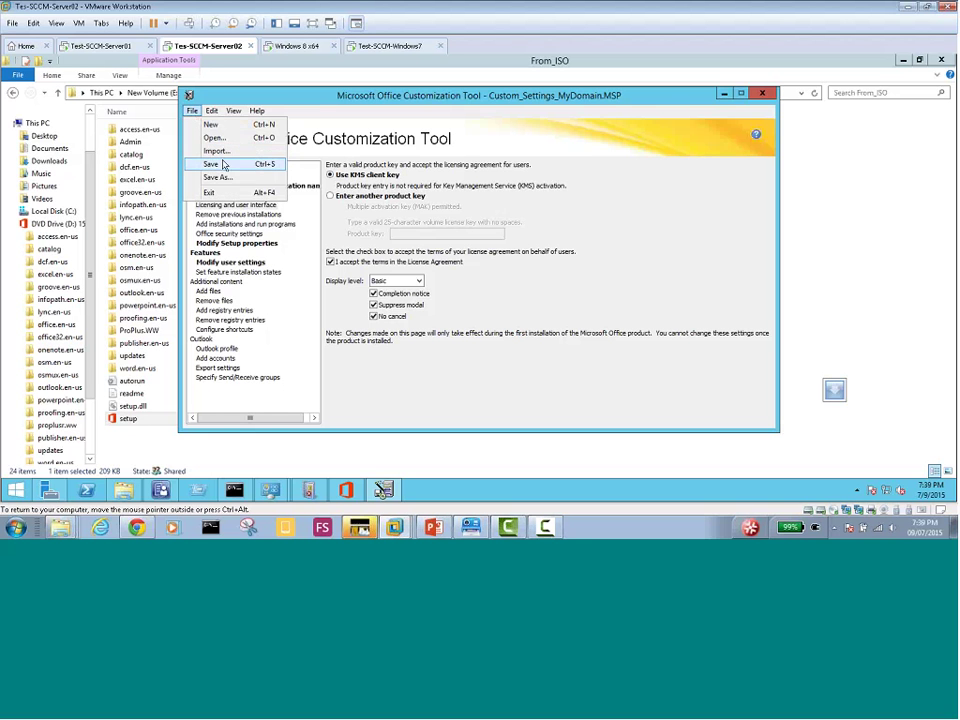
Enable Suppress modal and No cancel, retrying the save past the product code error
left_click(217, 177)
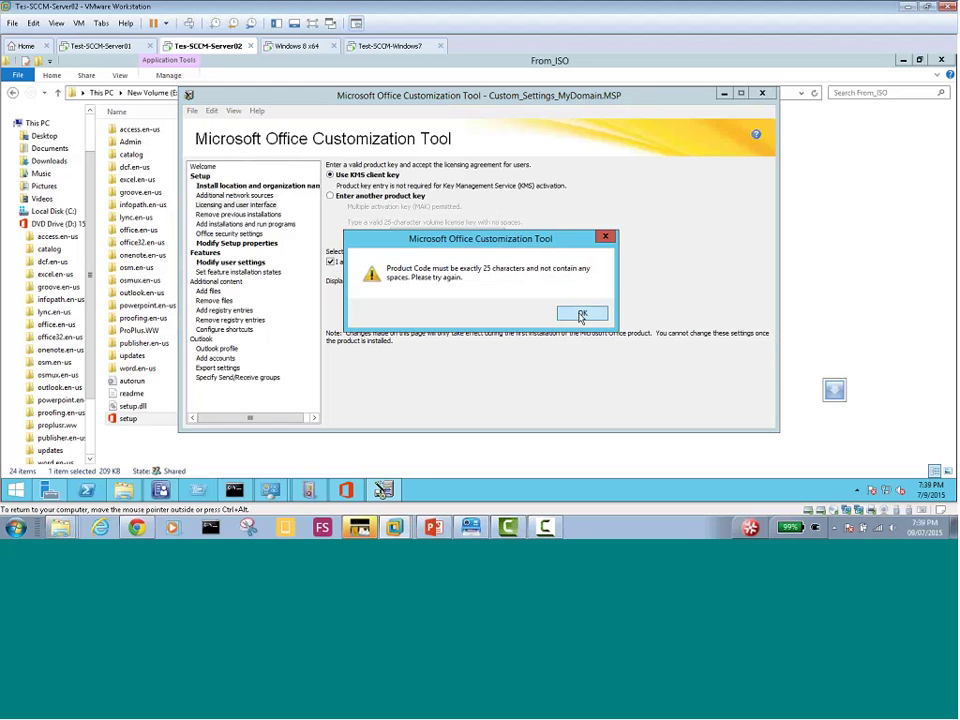
left_click(582, 316)
left_click(392, 282)
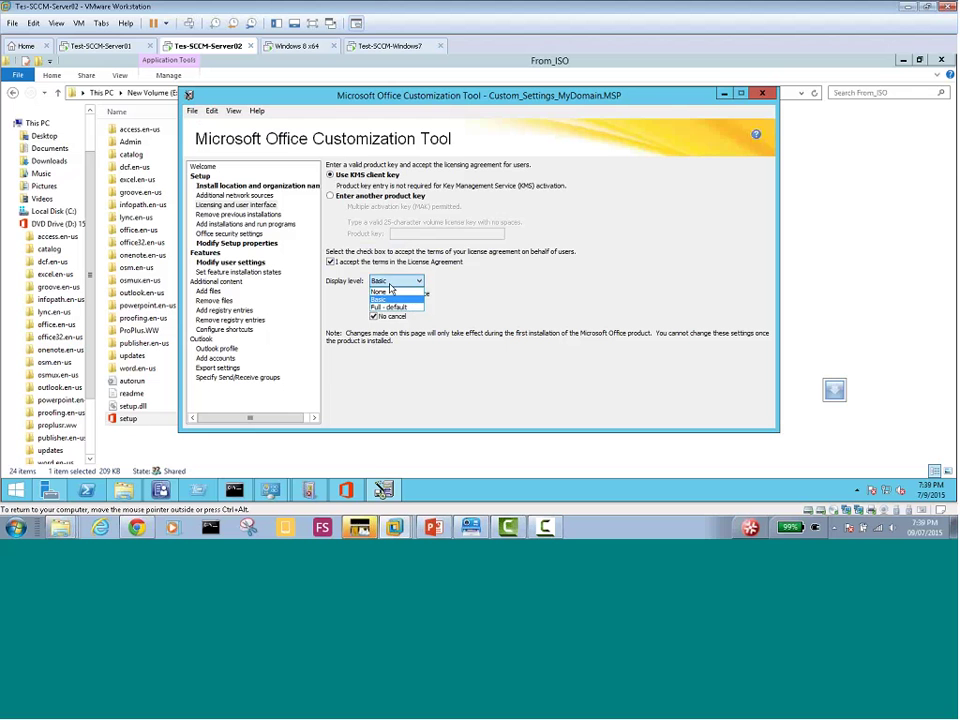
left_click(390, 306)
left_click(374, 305)
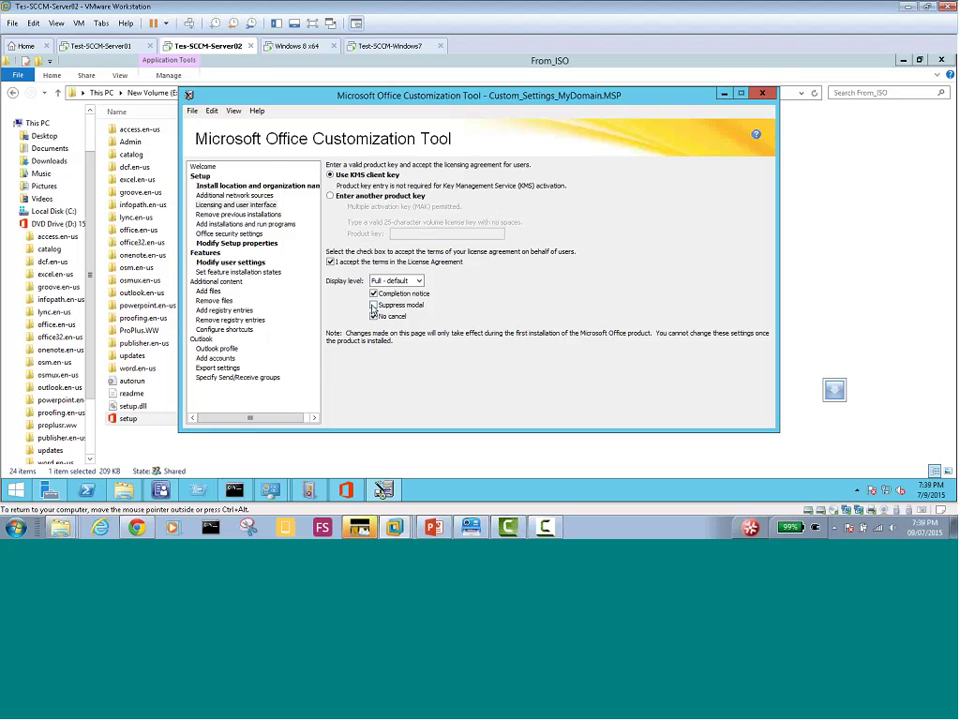
left_click(192, 110)
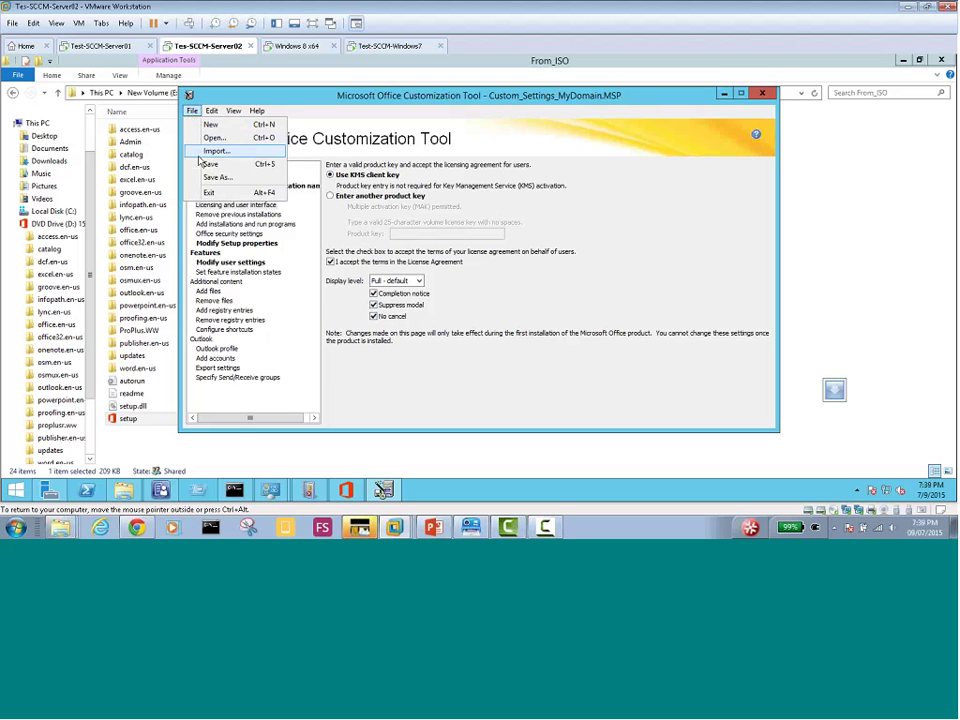
left_click(207, 164)
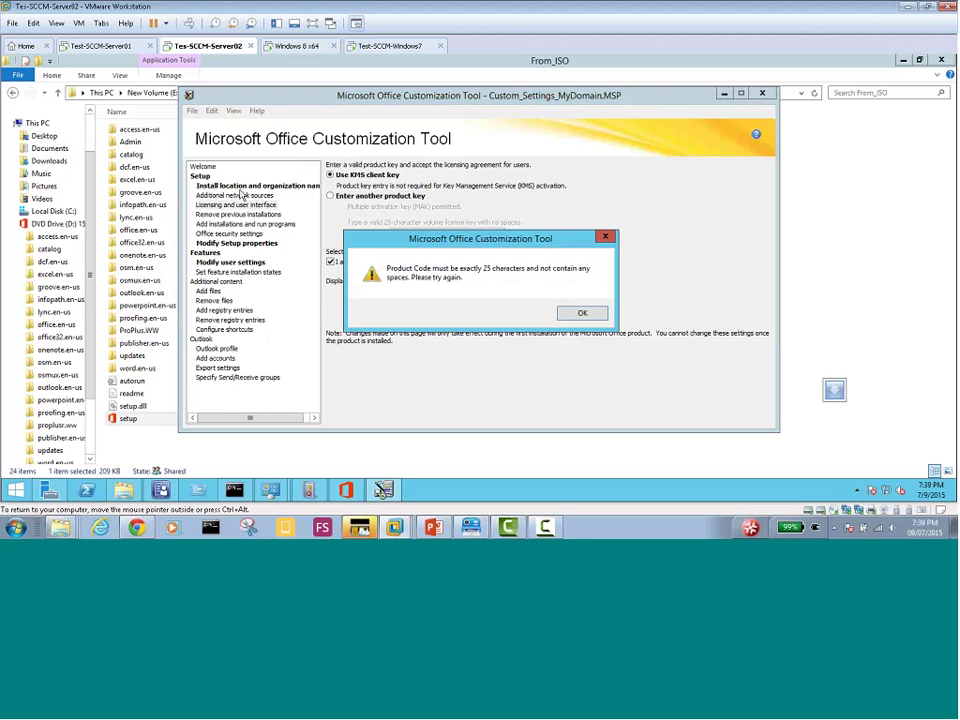
left_click(582, 315)
Keep the Use KMS client key option and save the customization as an MSP file
left_click(330, 195)
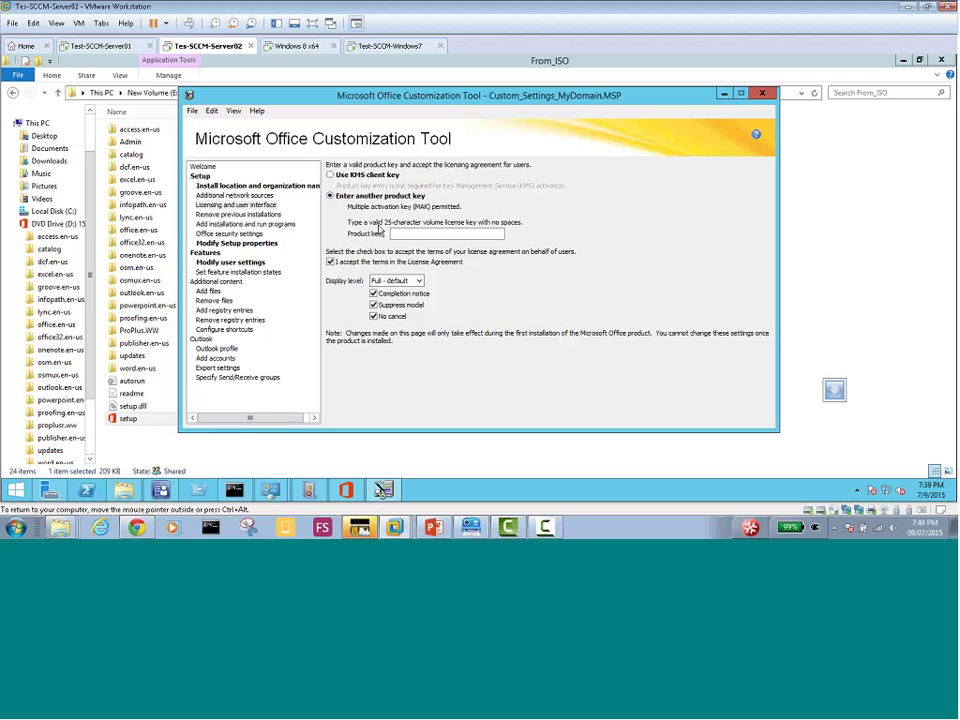
left_click(401, 233)
left_click(331, 175)
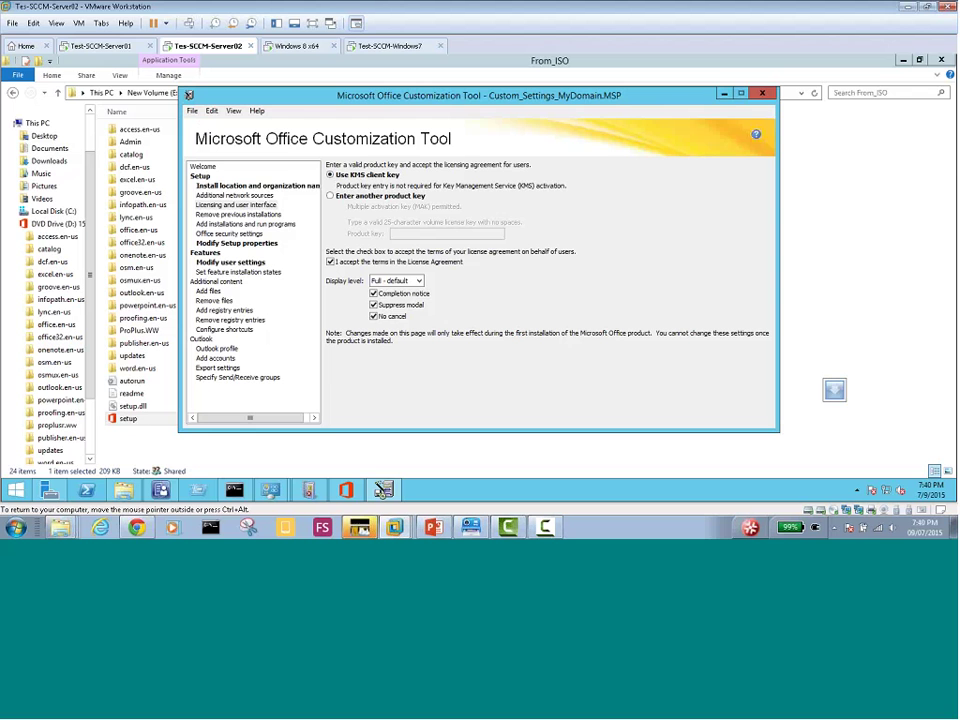
left_click(192, 110)
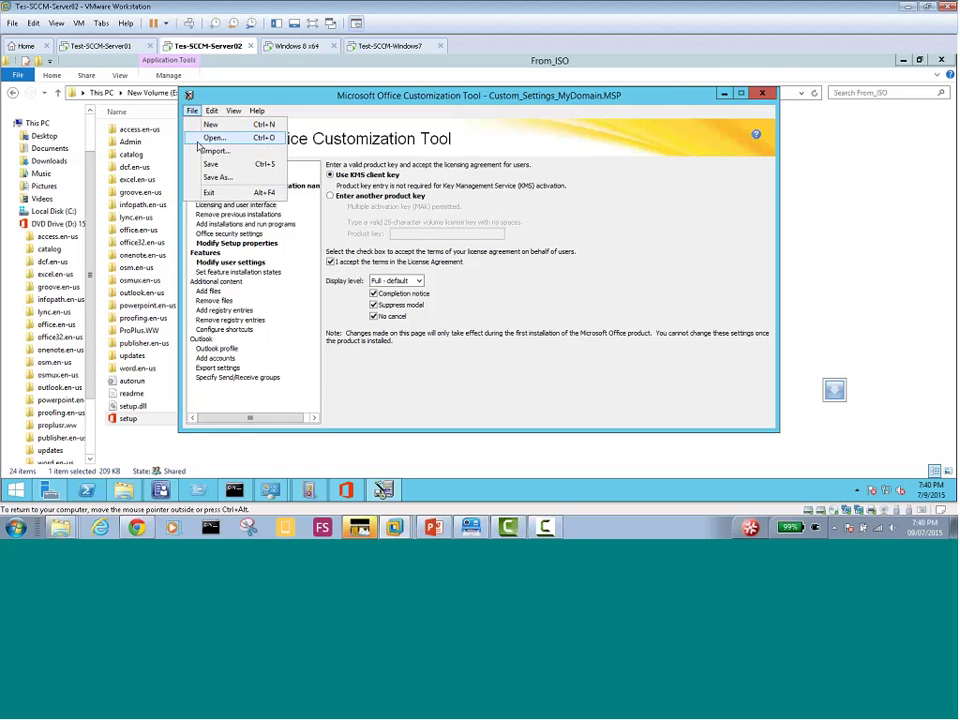
left_click(211, 164)
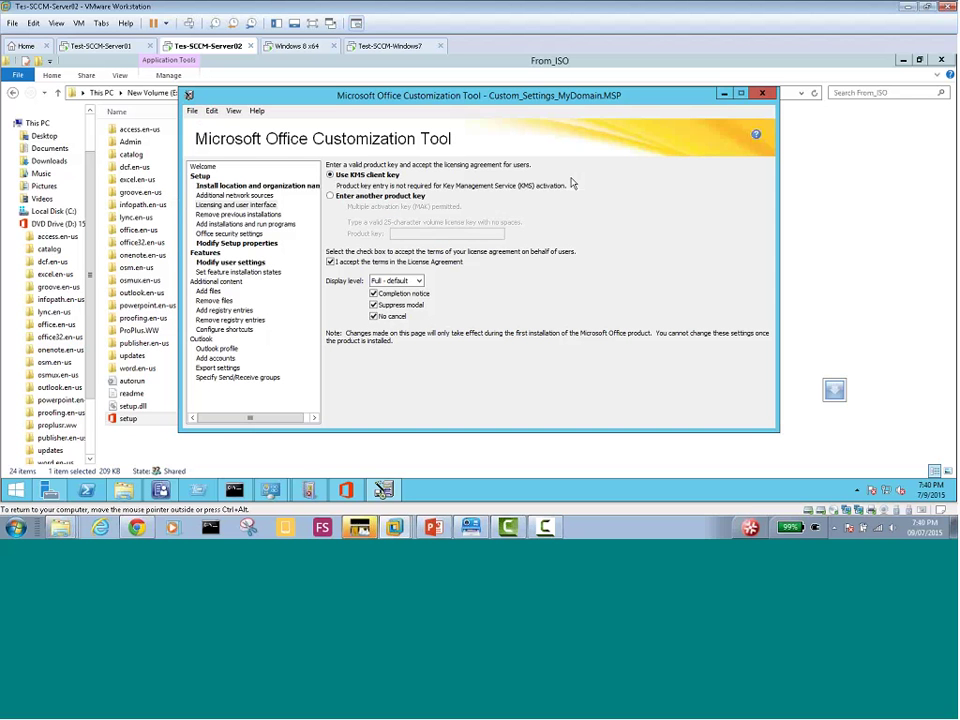
Close the Customization Tool and run Update Content on the Office Professional Plus 2013 deployment type
left_click(764, 95)
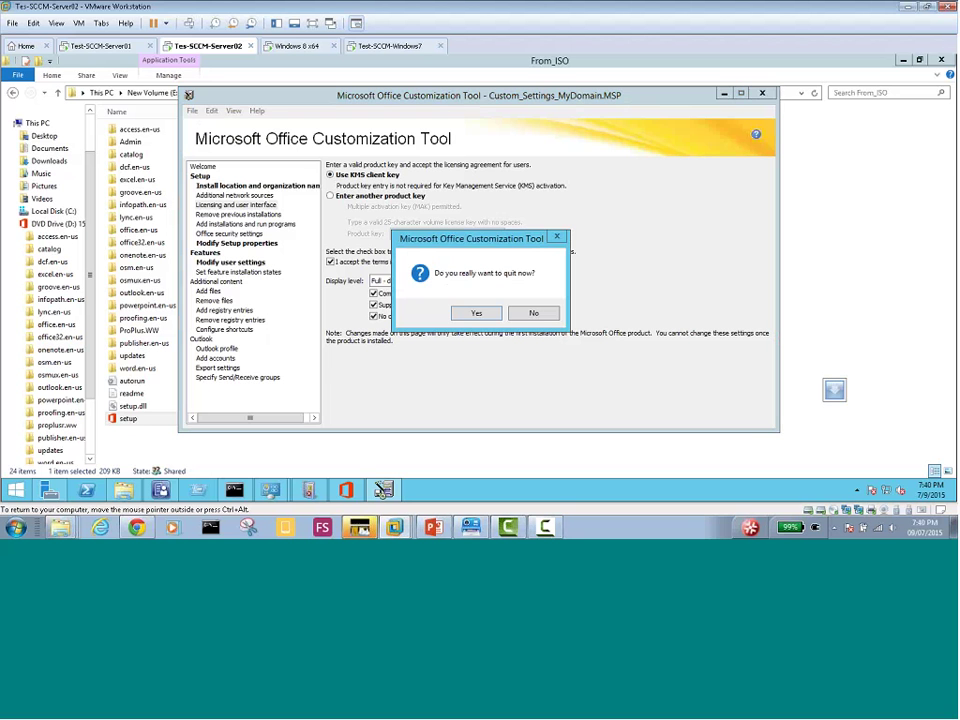
left_click(476, 313)
left_click(161, 490)
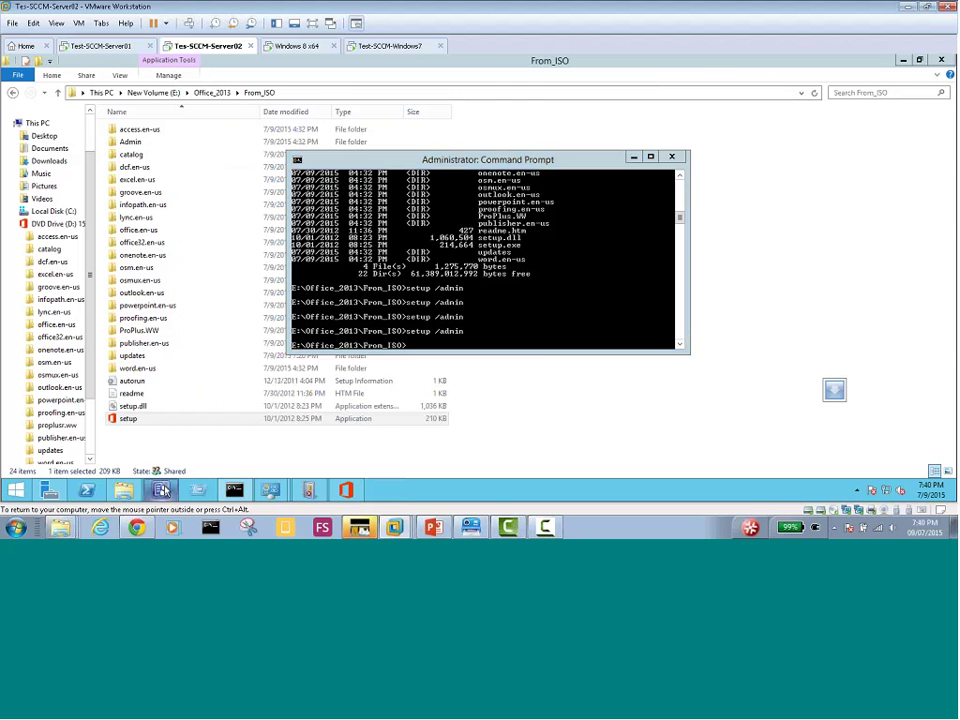
left_click(250, 216)
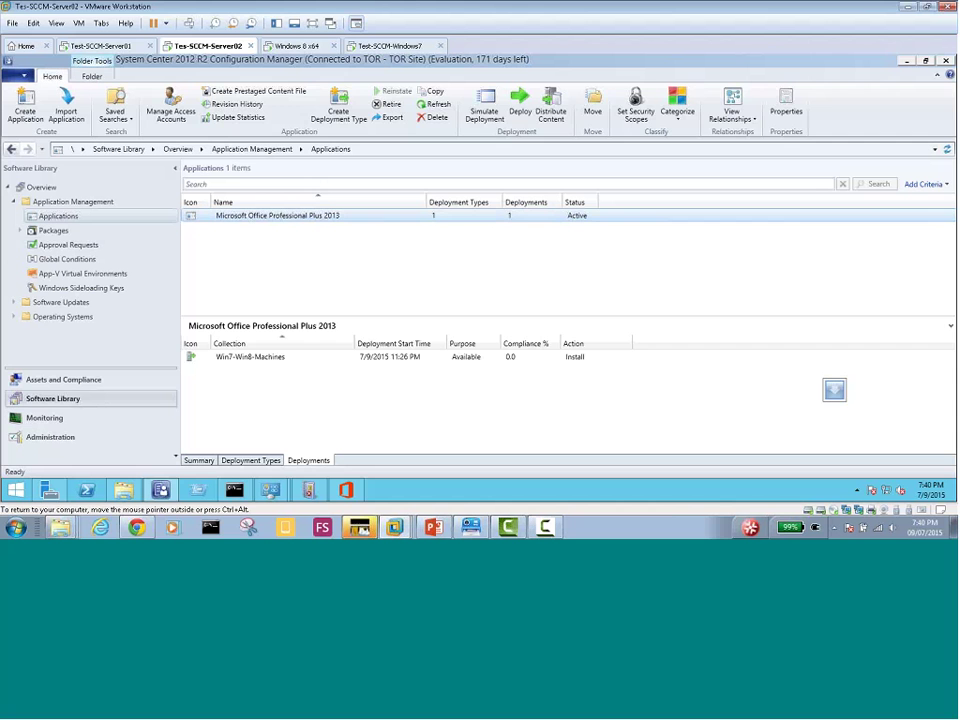
left_click(250, 461)
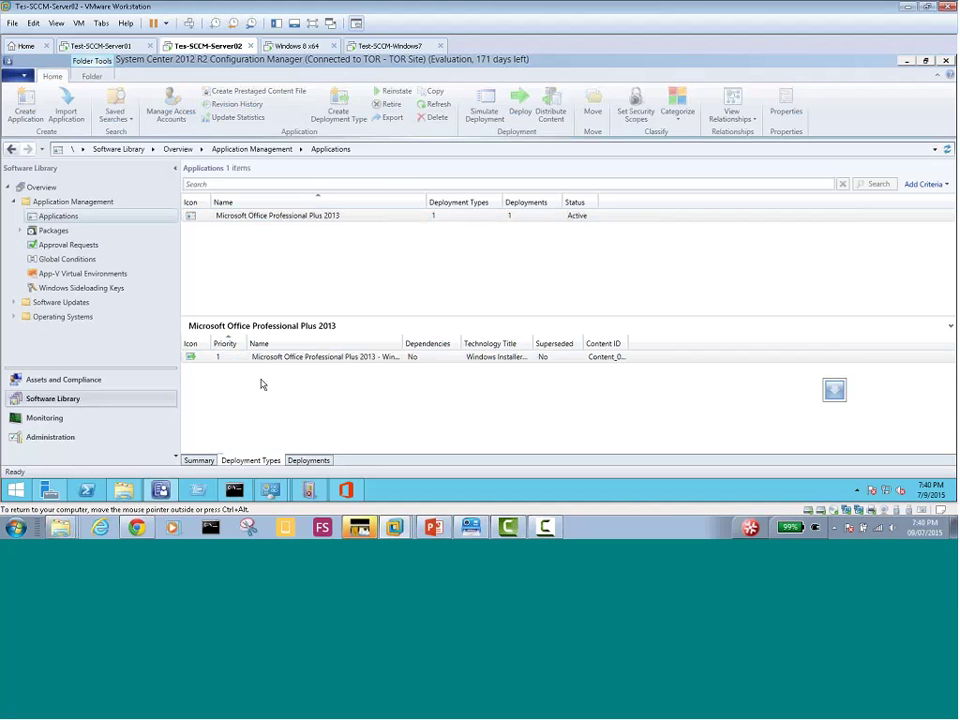
left_click(270, 358)
right_click(270, 360)
left_click(275, 346)
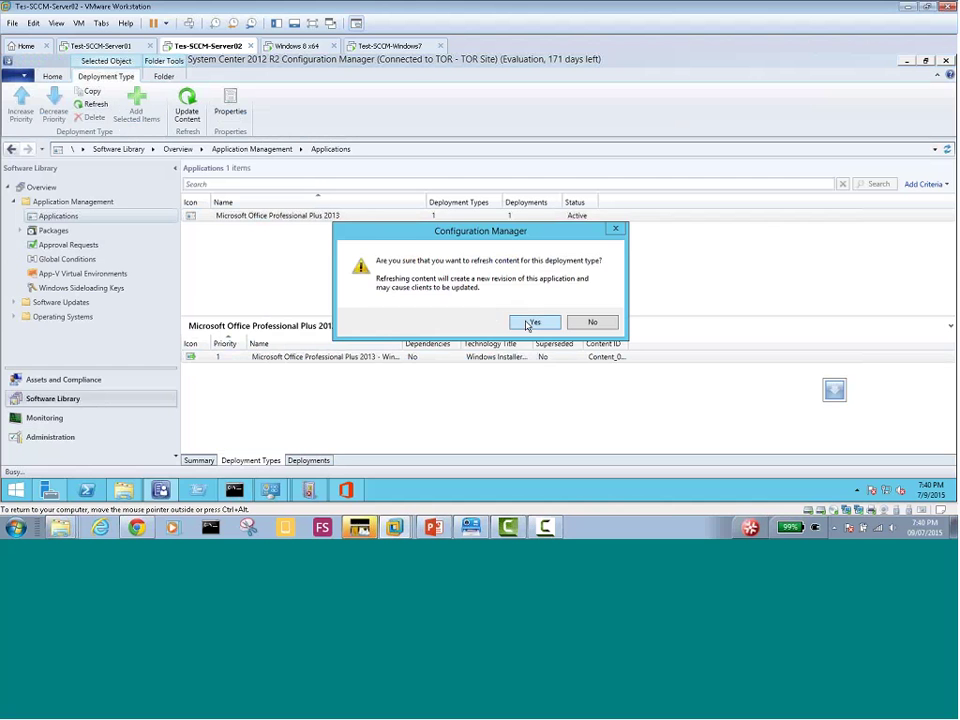
left_click(531, 319)
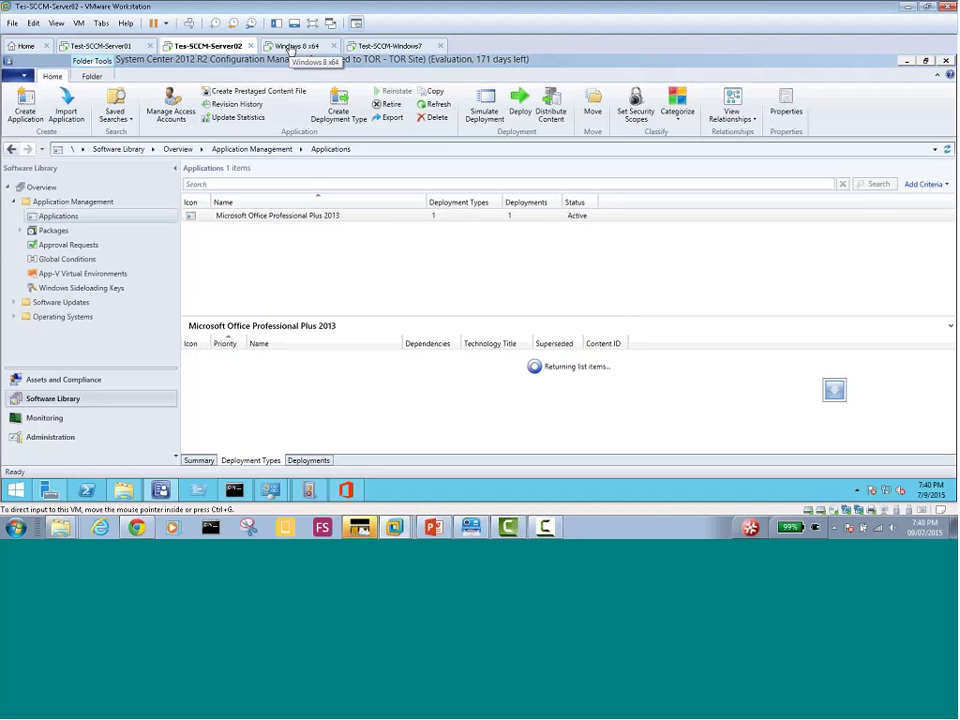
Look in on the Windows 8 x64 and Test-SCCM-Windows7 VMs, then return to Tes-SCCM-Server02
left_click(293, 46)
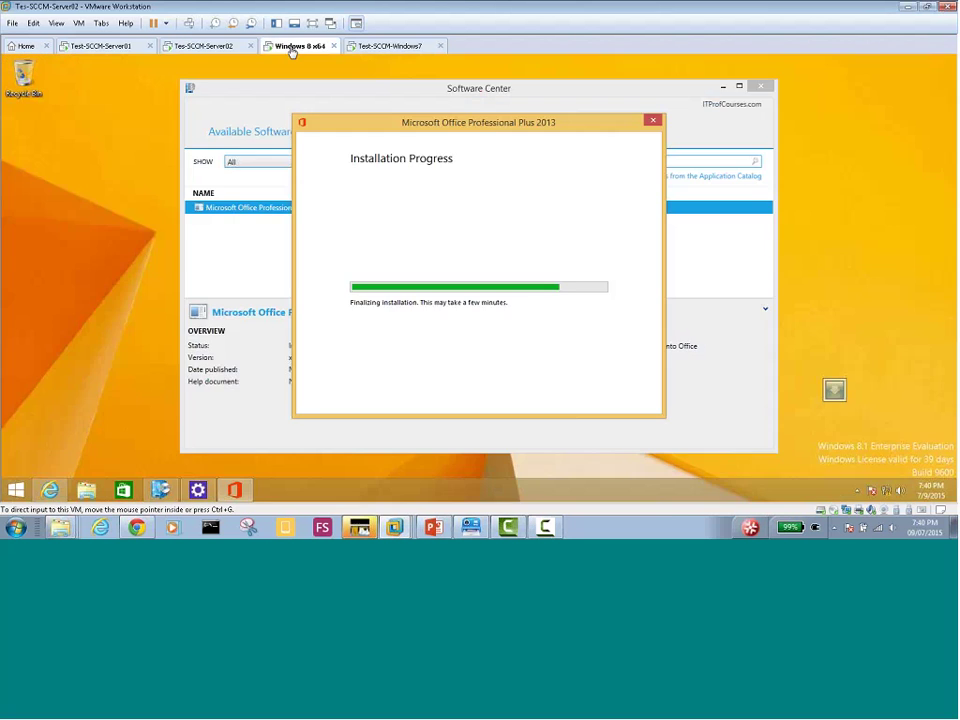
left_click(391, 46)
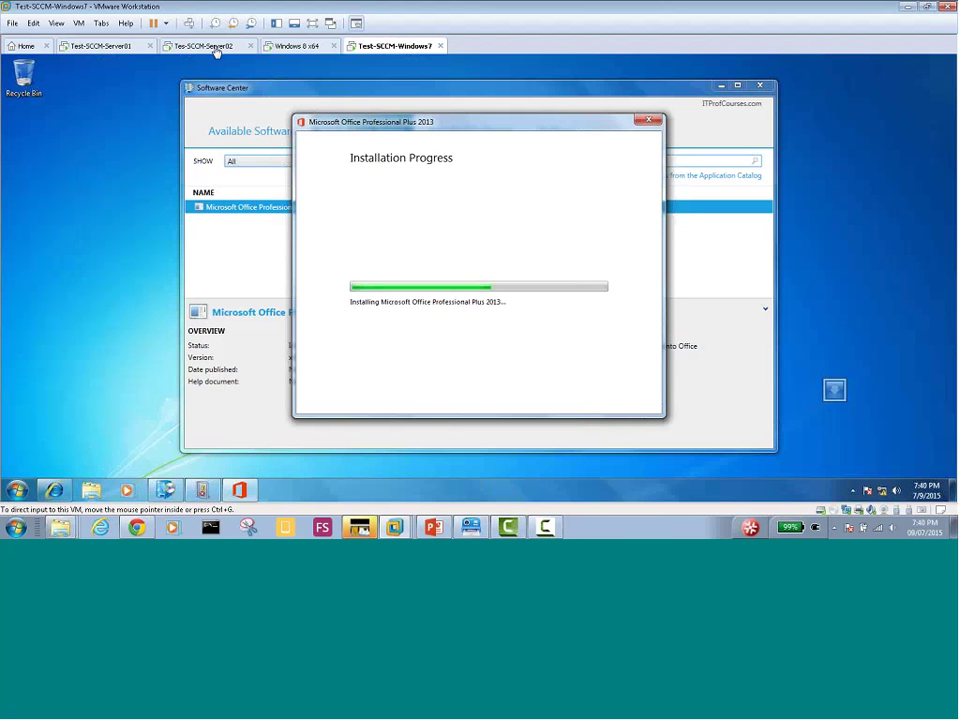
left_click(215, 48)
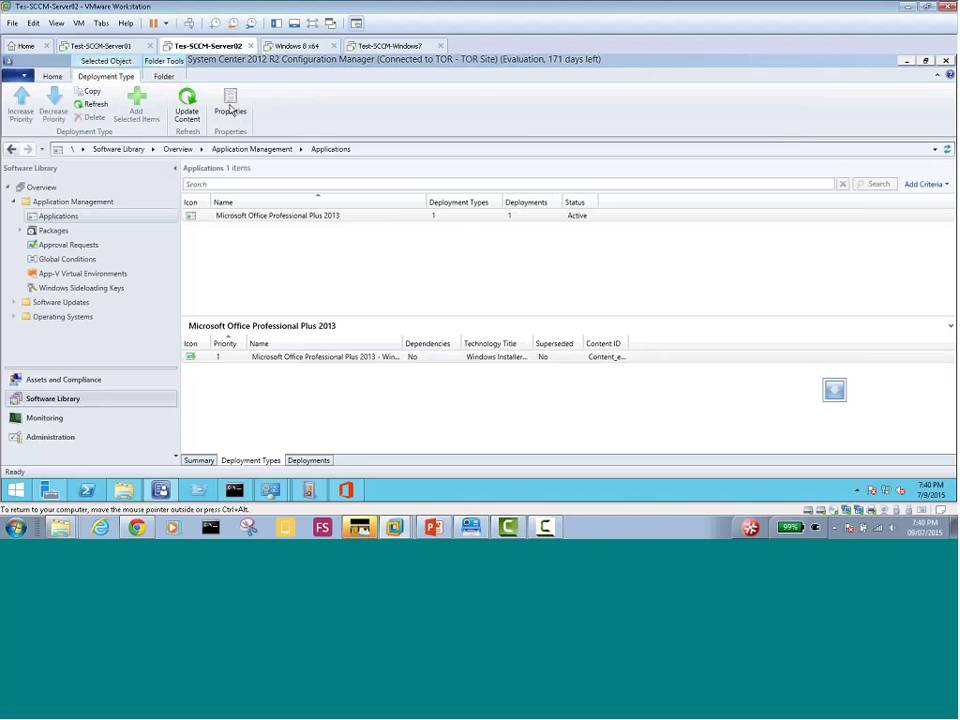
Show the Deployments tab listing Office 2013 deployed to Win7-Win8-Machines as Available, Install
left_click(306, 463)
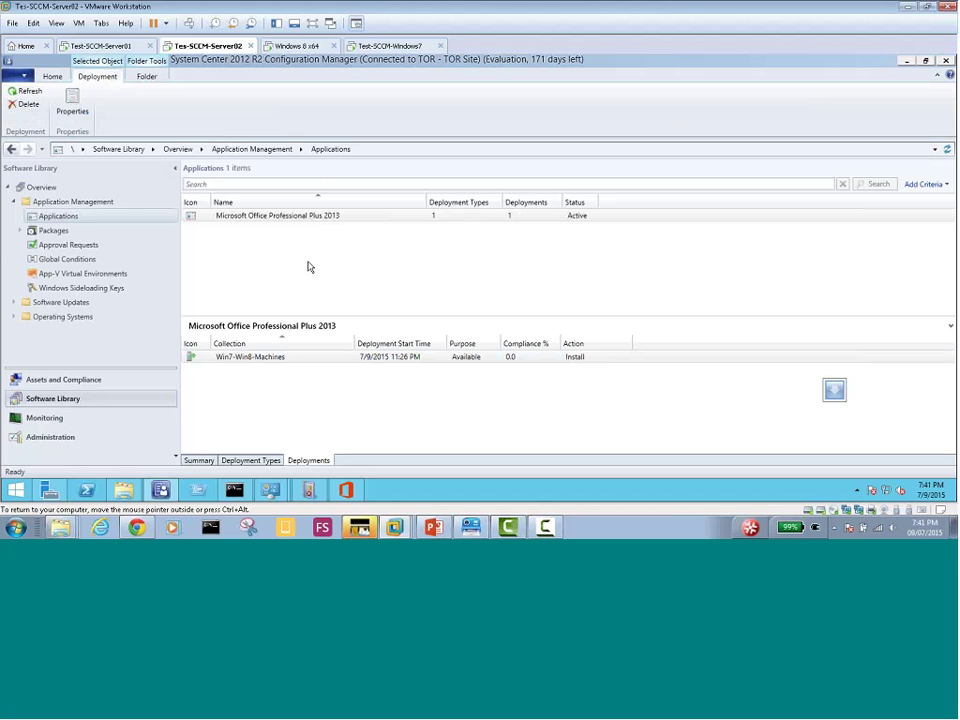
Alternate between the Windows 8 x64, Windows 7 and Server02 VMs, ending on Test-SCCM-Windows7
left_click(296, 48)
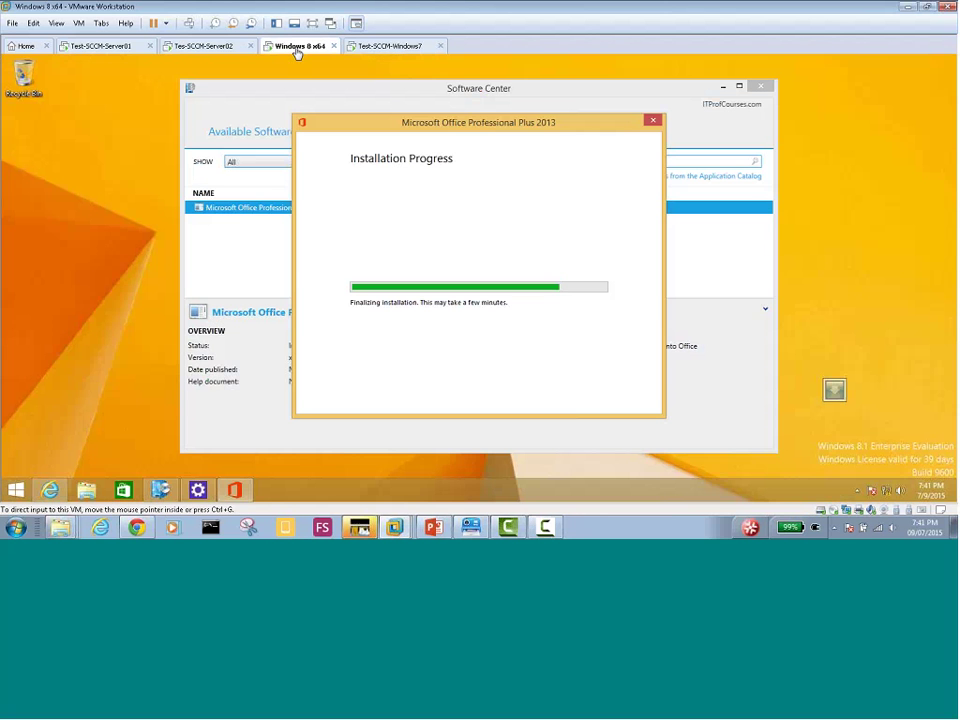
left_click(393, 50)
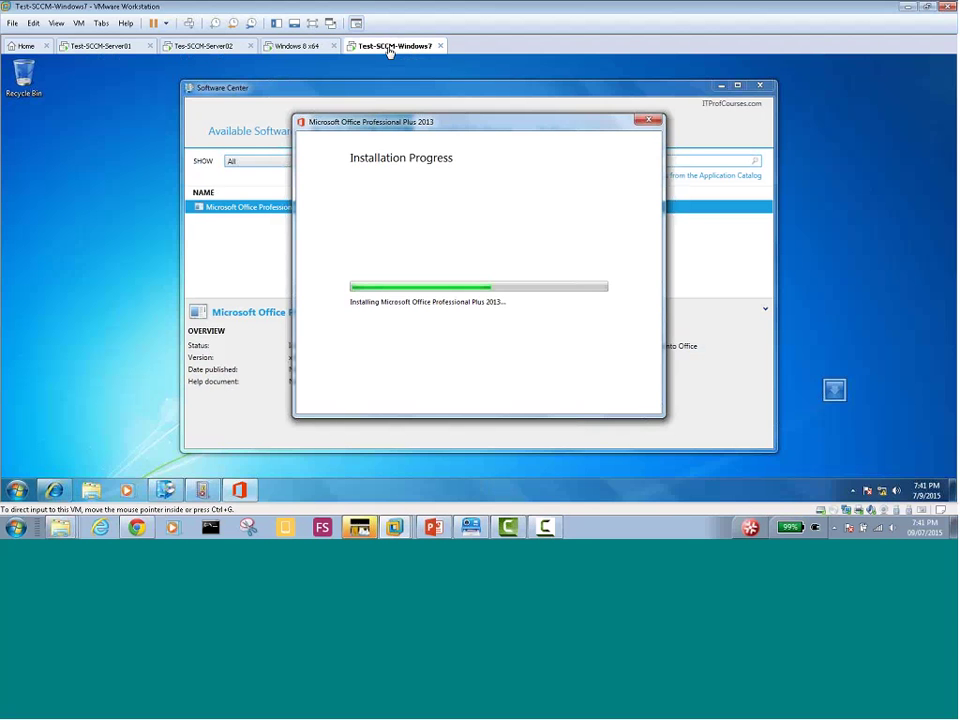
left_click(295, 49)
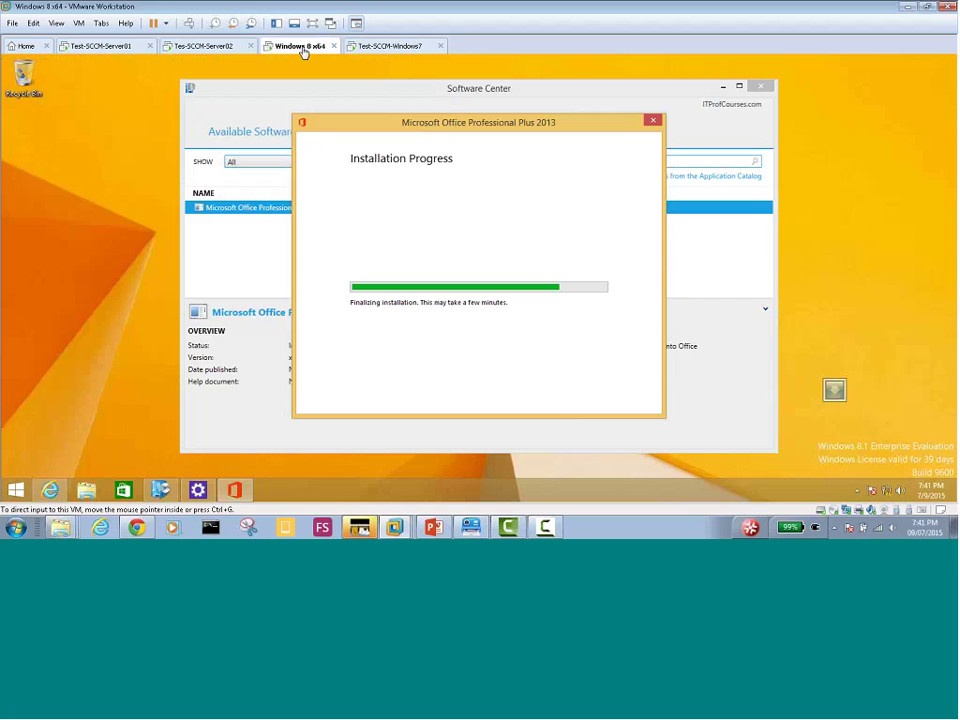
left_click(399, 50)
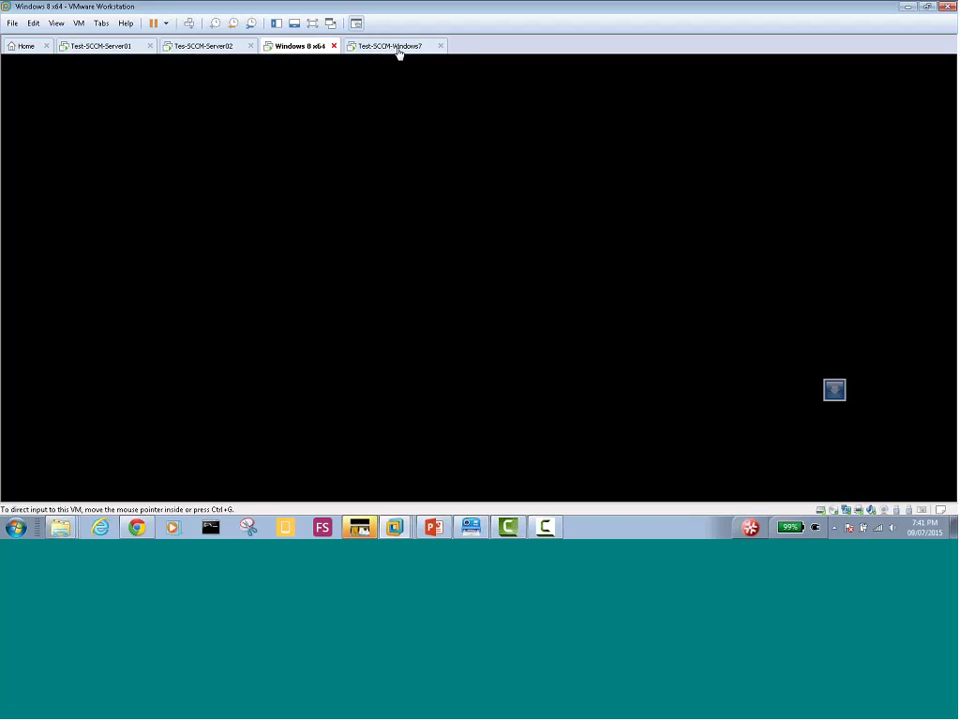
left_click(276, 45)
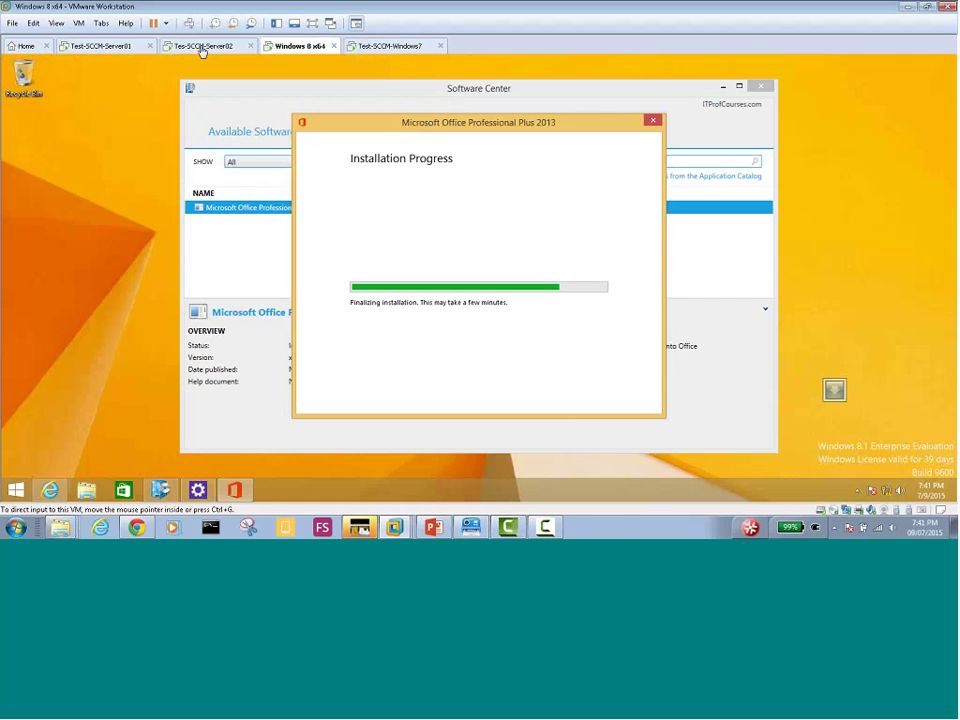
left_click(203, 46)
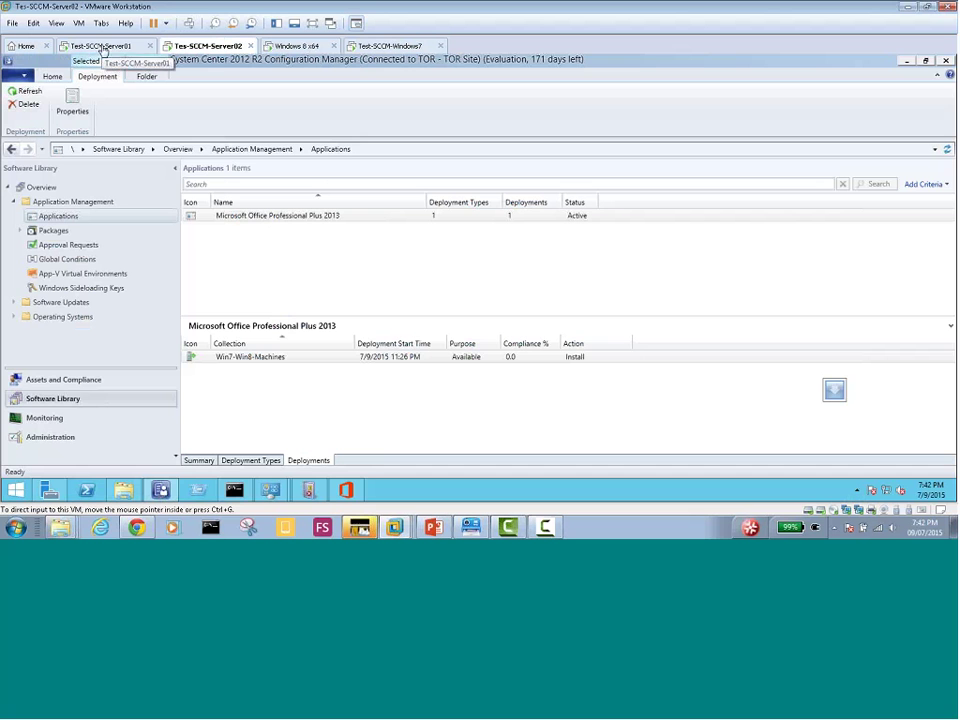
left_click(390, 46)
Open Task Manager on the Windows 7 VM to see msiexec.exe and setup.exe running, then the Start menu
right_click(551, 490)
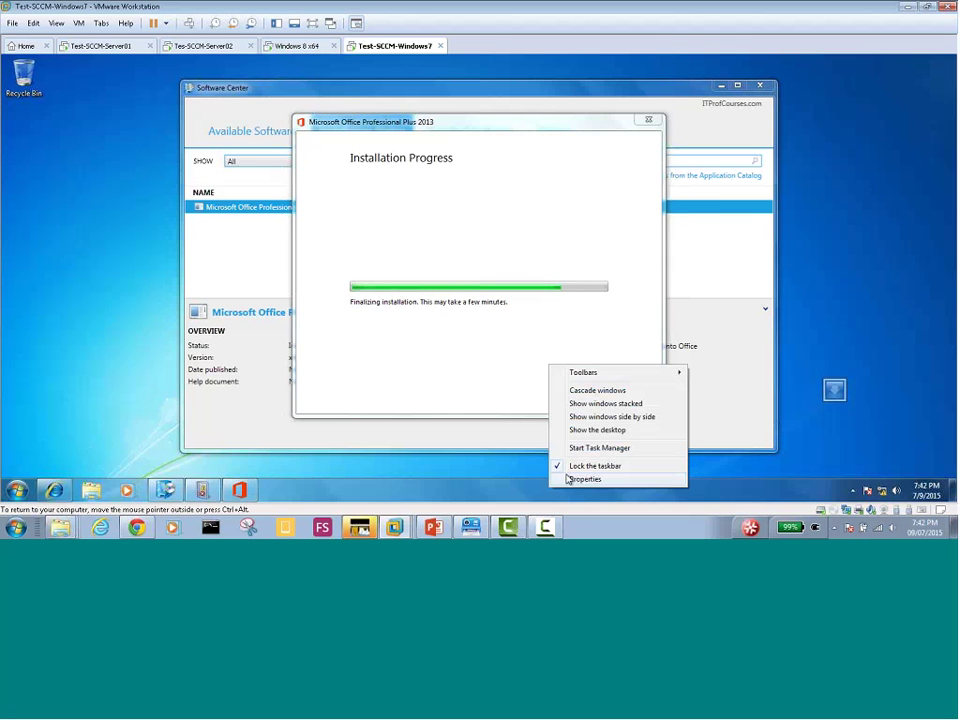
left_click(585, 452)
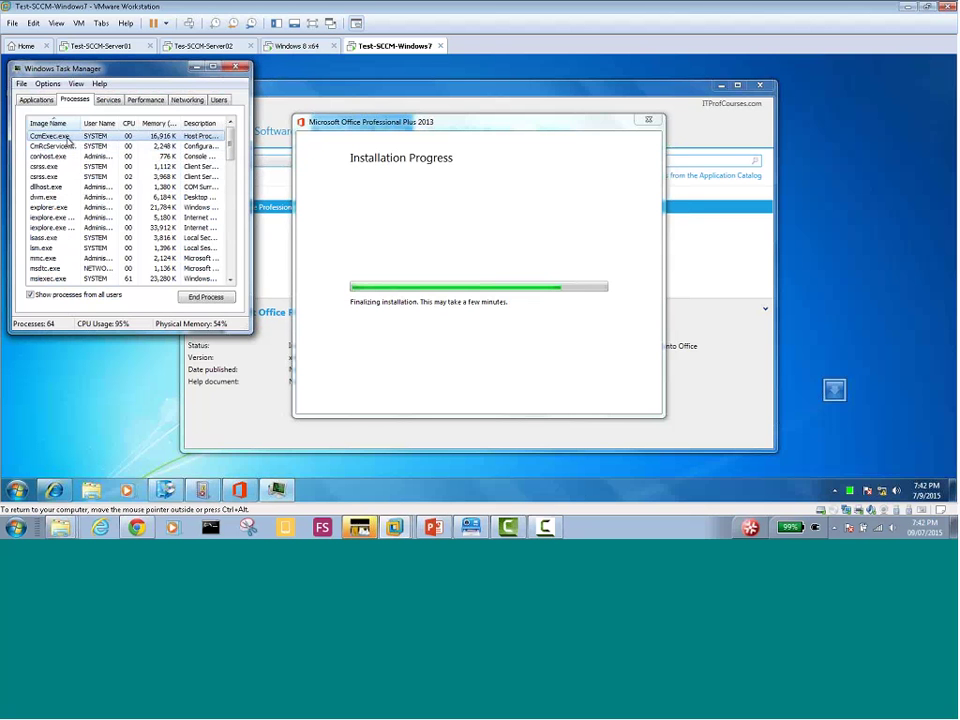
left_click(230, 280)
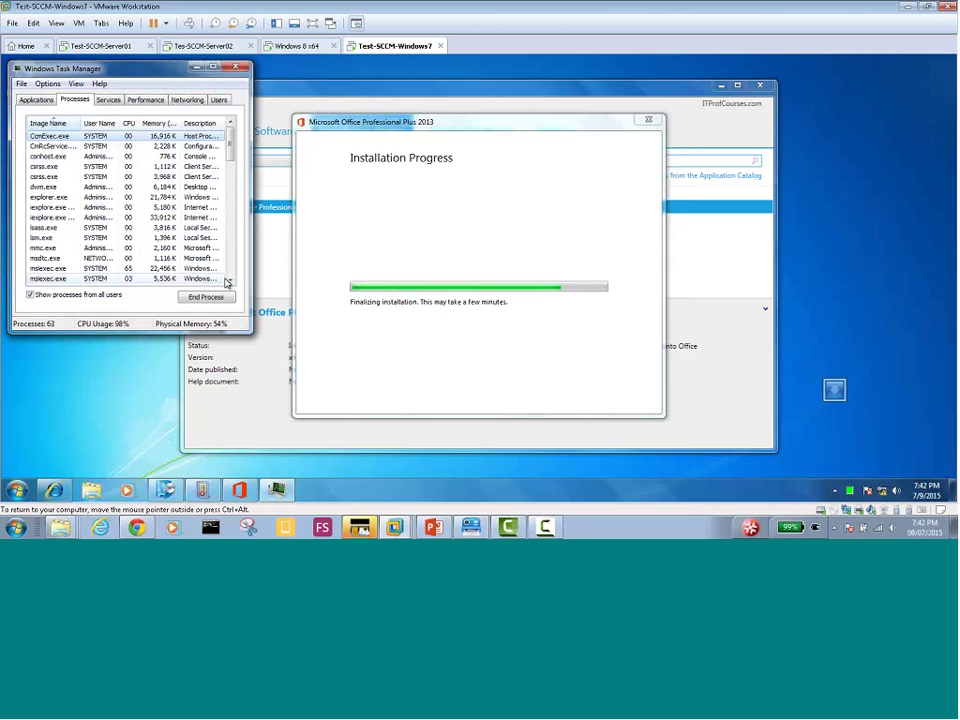
left_click(230, 282)
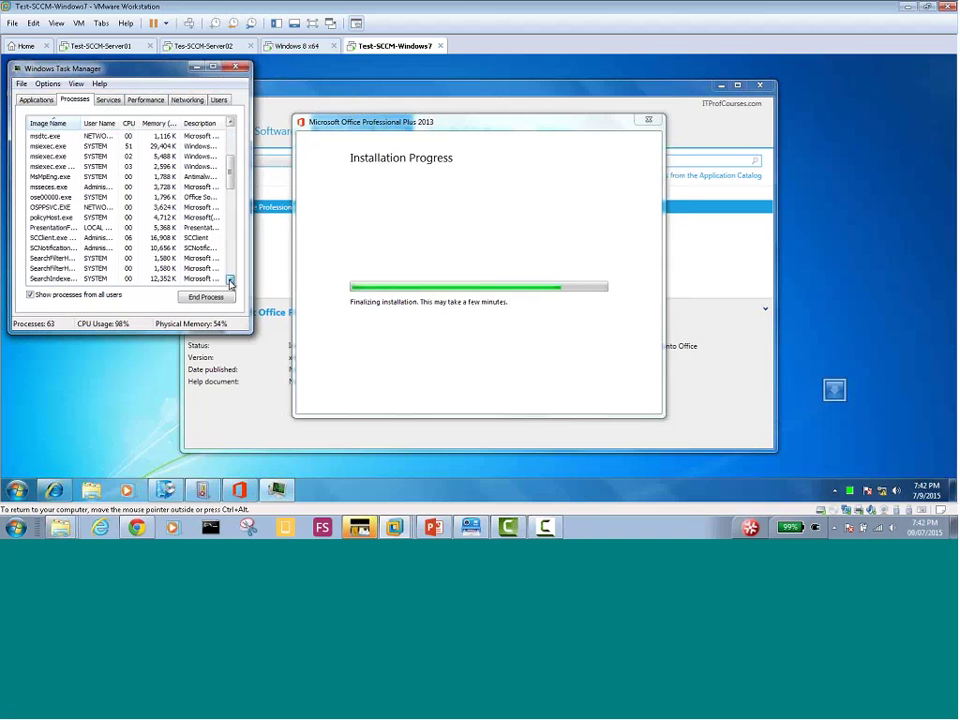
left_click(16, 489)
Expand the Microsoft Office 2013 group in All Programs, launch Outlook 2013, then view Windows 8 x64
left_click(22, 438)
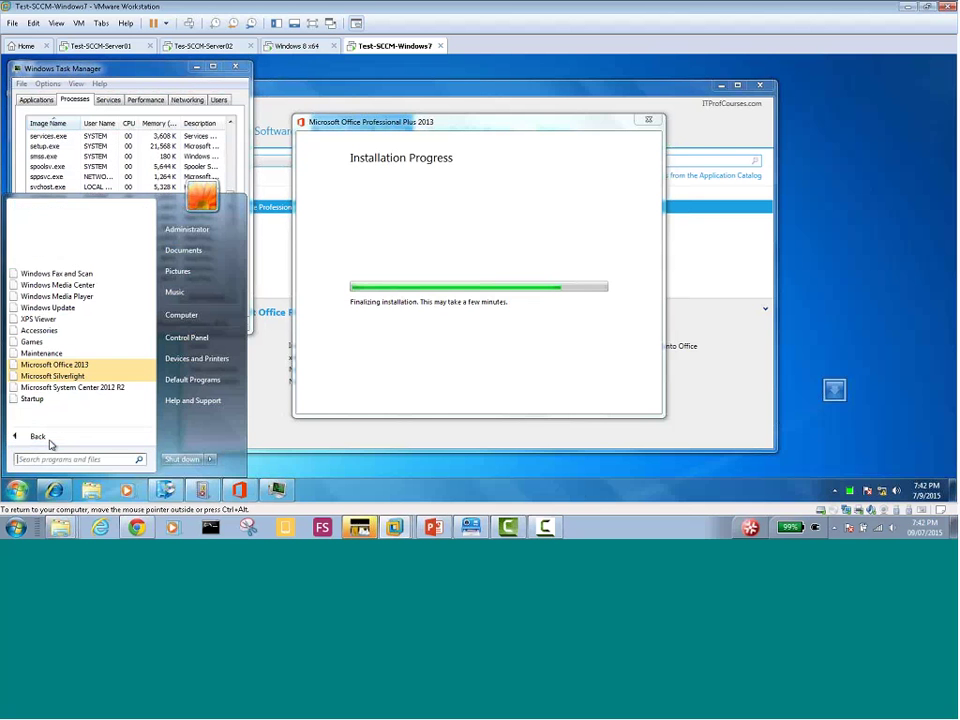
left_click(62, 365)
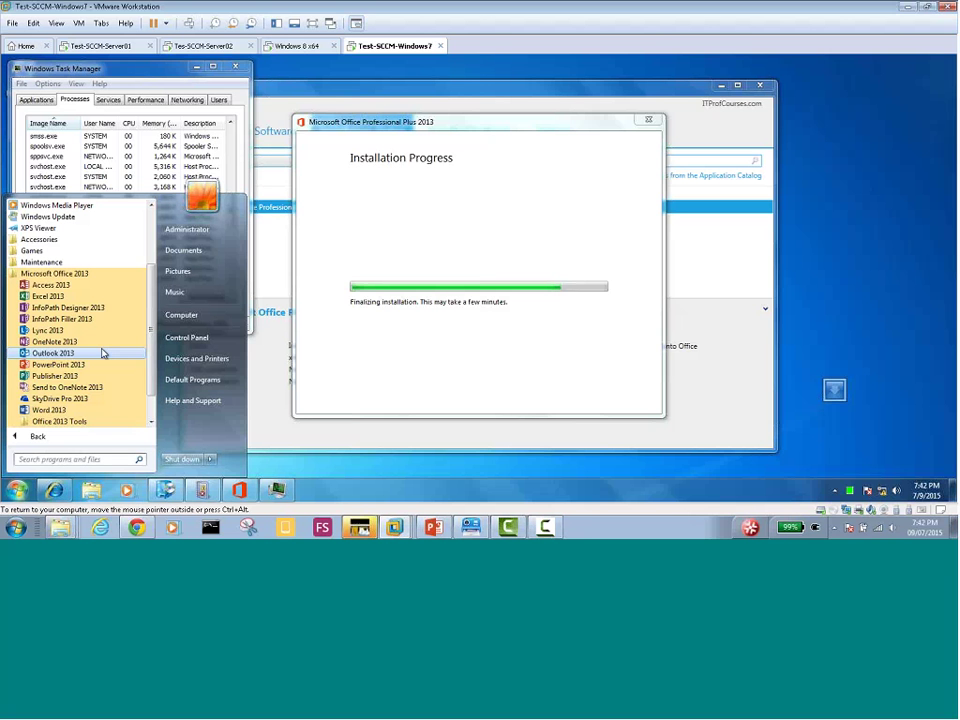
left_click(103, 352)
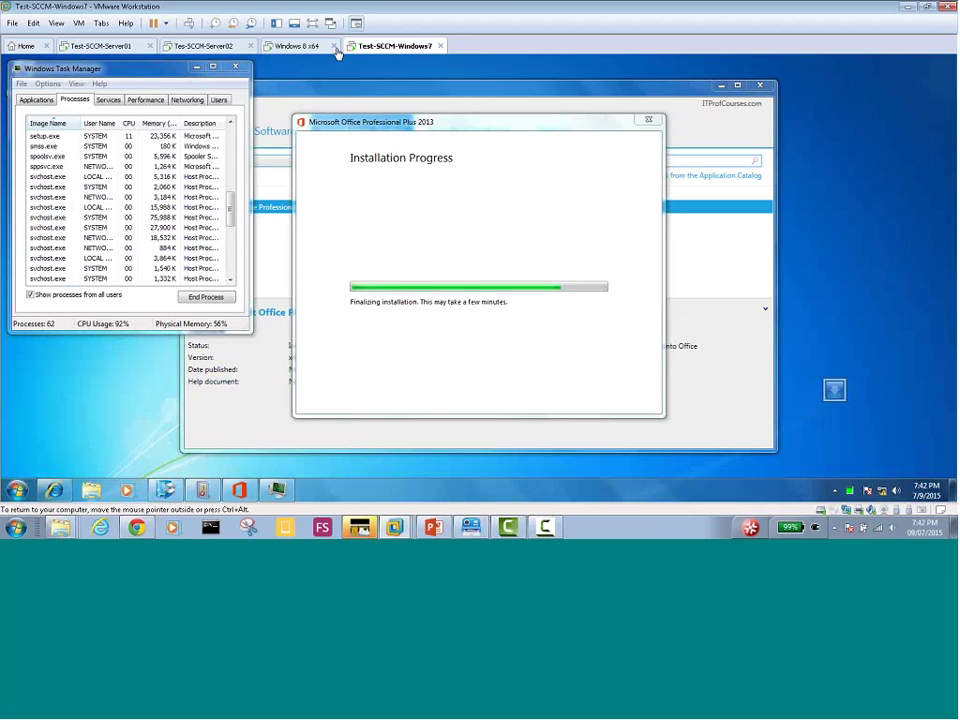
left_click(300, 47)
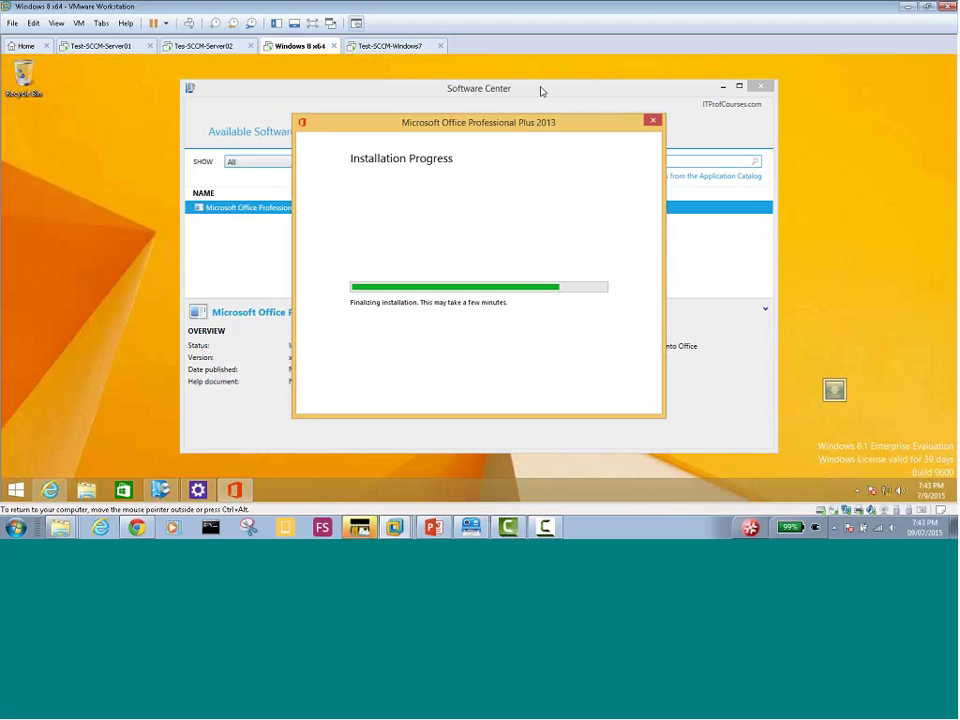
Check the Windows 7 VM's progress twice, returning to Windows 8 x64 where the bar is full
left_click(372, 46)
left_click(297, 47)
left_click(392, 46)
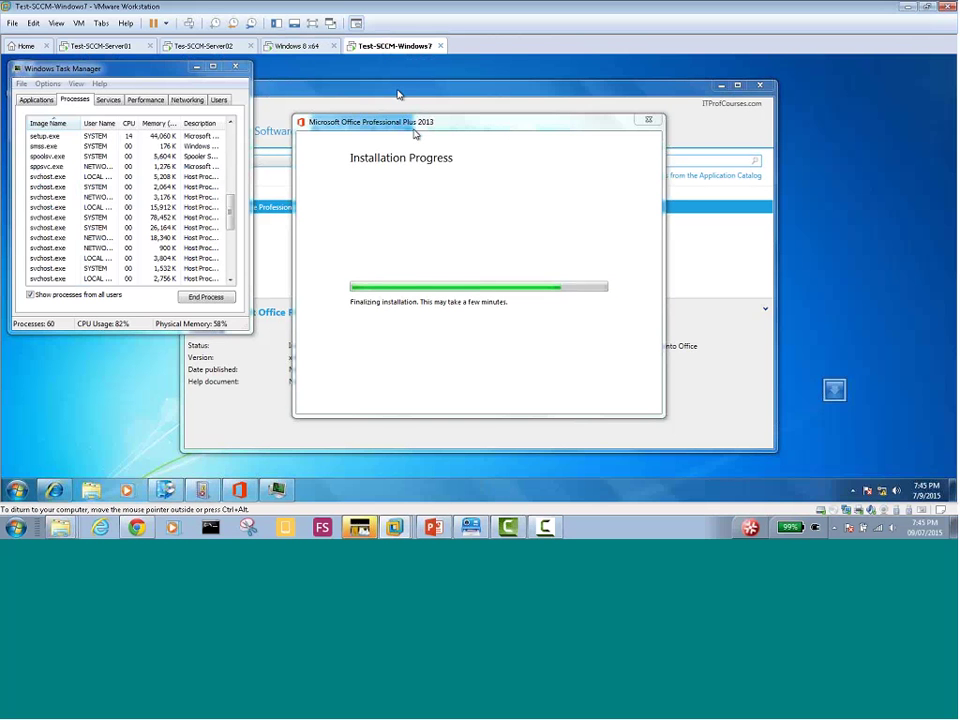
left_click(296, 46)
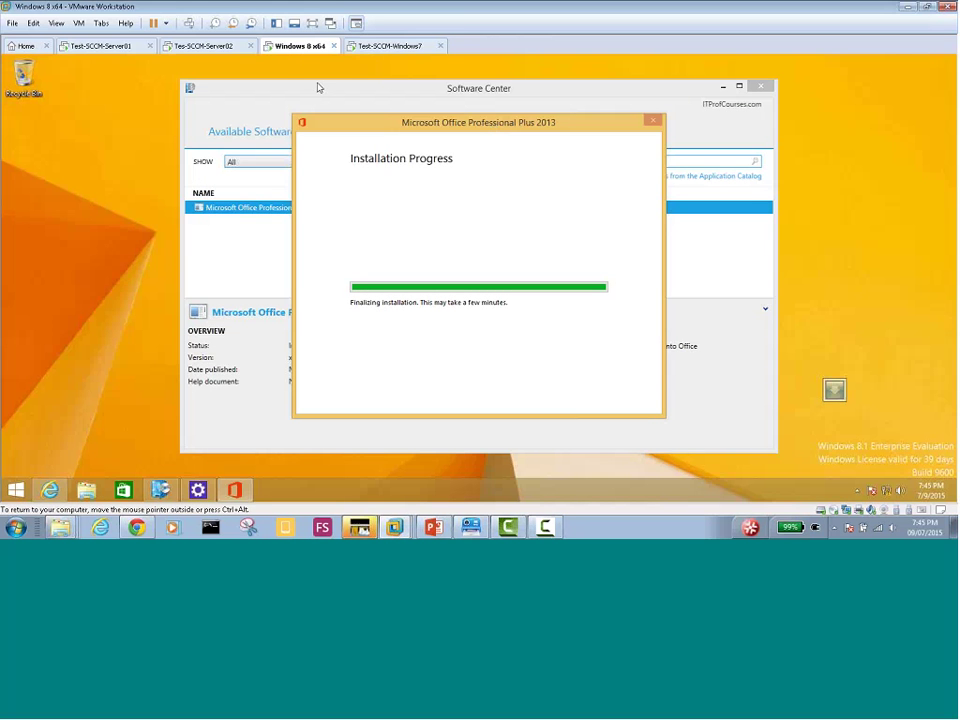
right_click(296, 48)
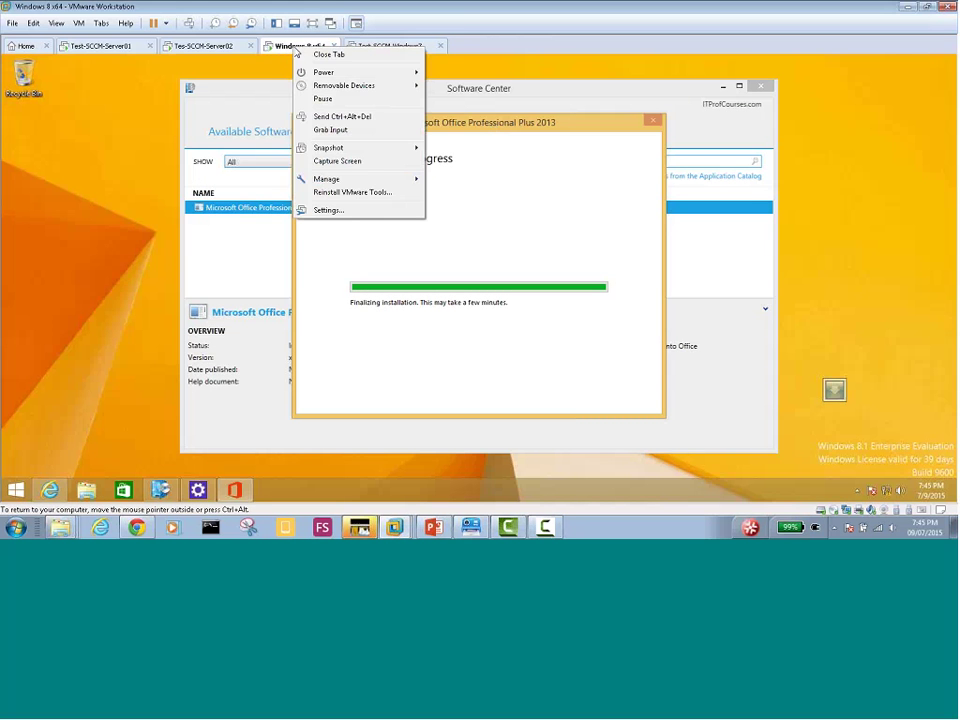
left_click(521, 178)
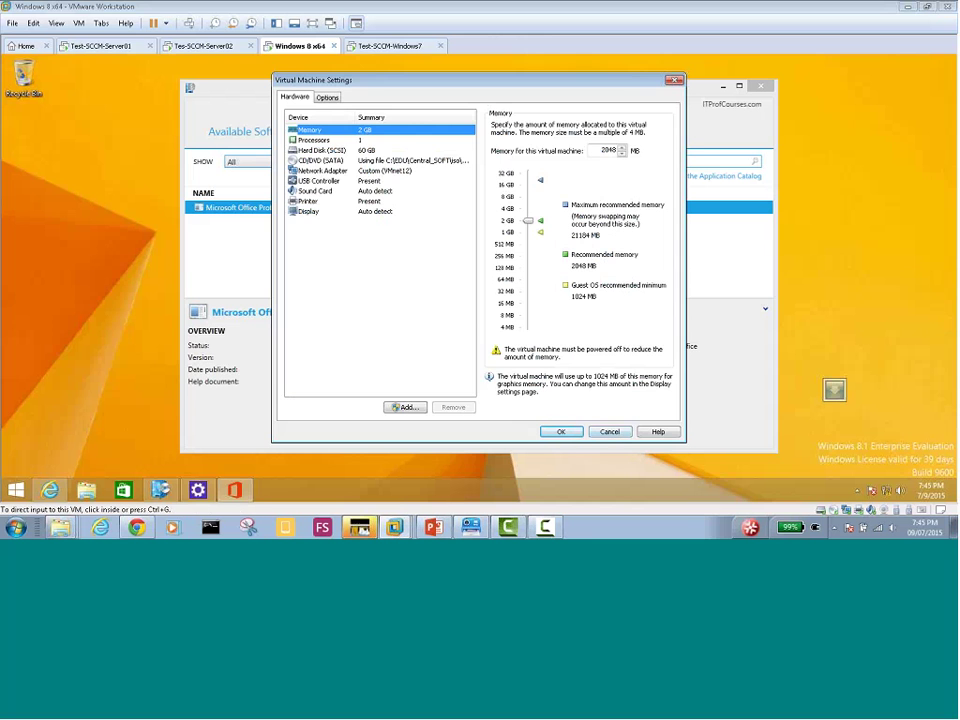
left_click(609, 431)
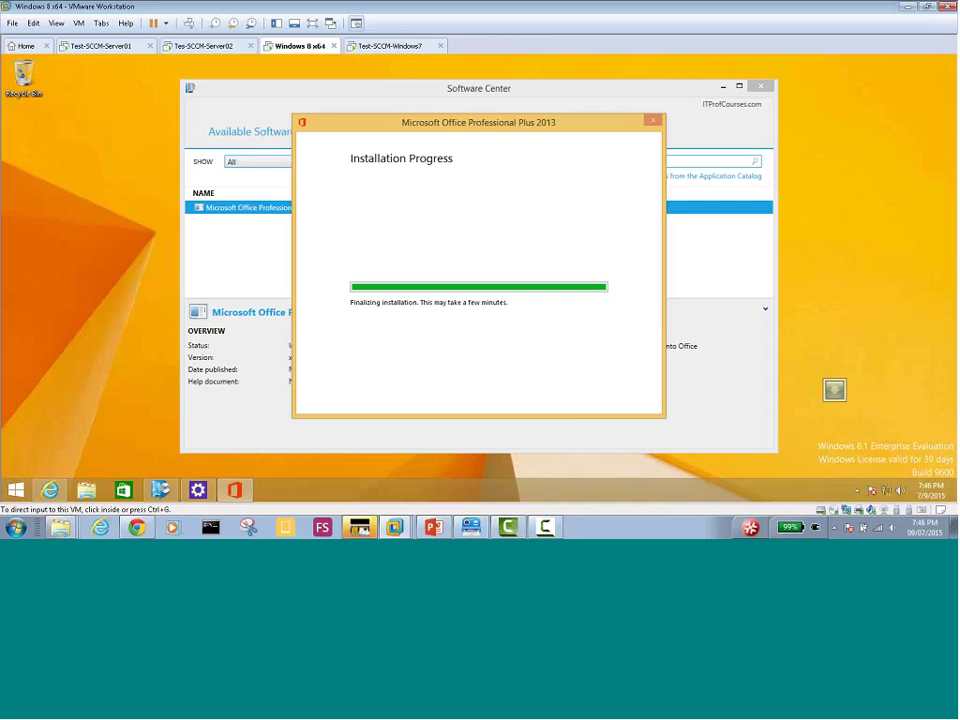
Glance at the Windows 7 VM, then return to Windows 8 x64 showing the setup thank-you screen
left_click(392, 49)
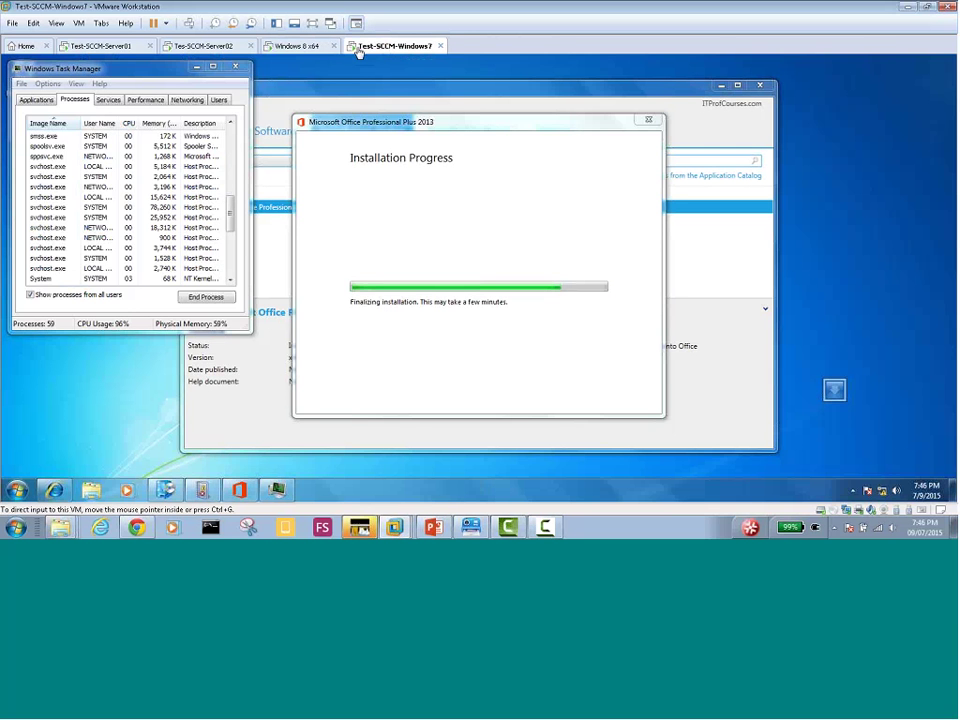
left_click(296, 49)
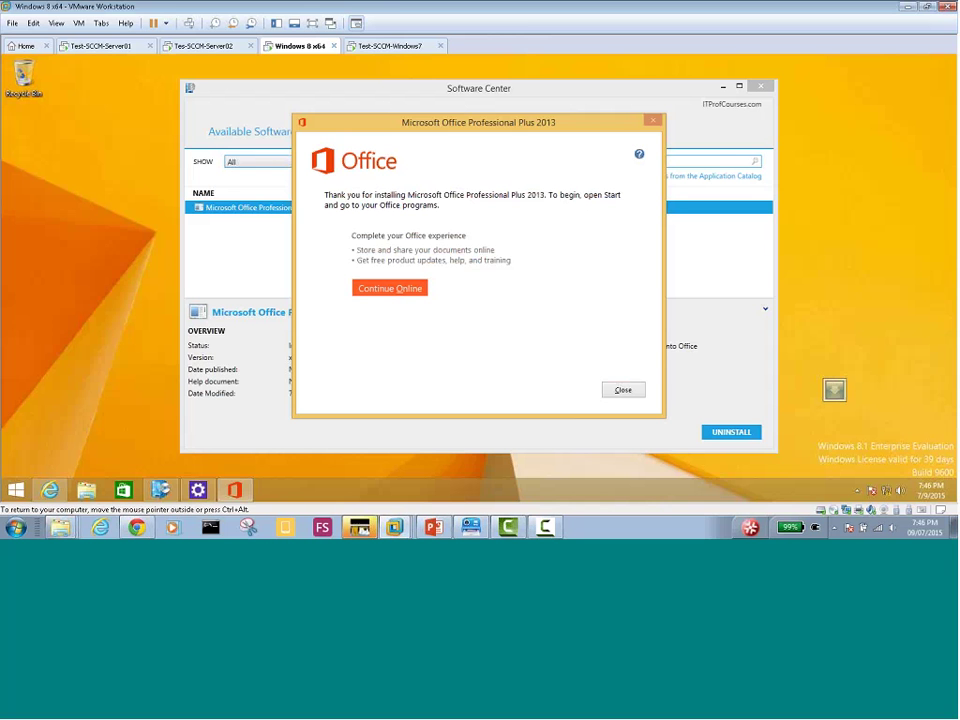
Close Office setup's completion screen on Windows 8 and return to Software Center on the desktop
left_click(622, 390)
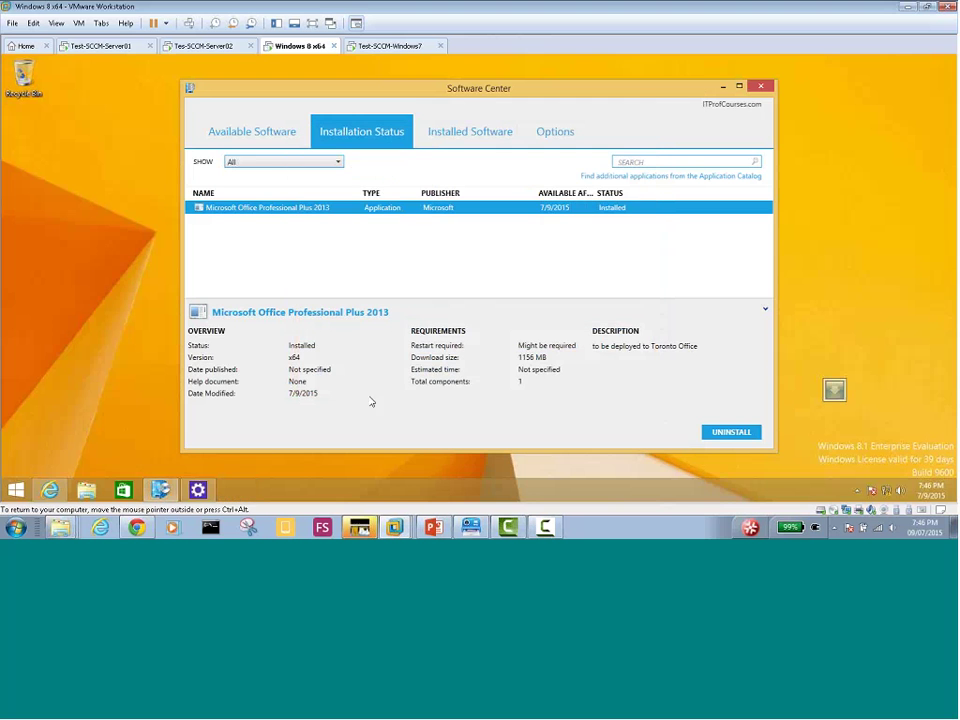
left_click(17, 491)
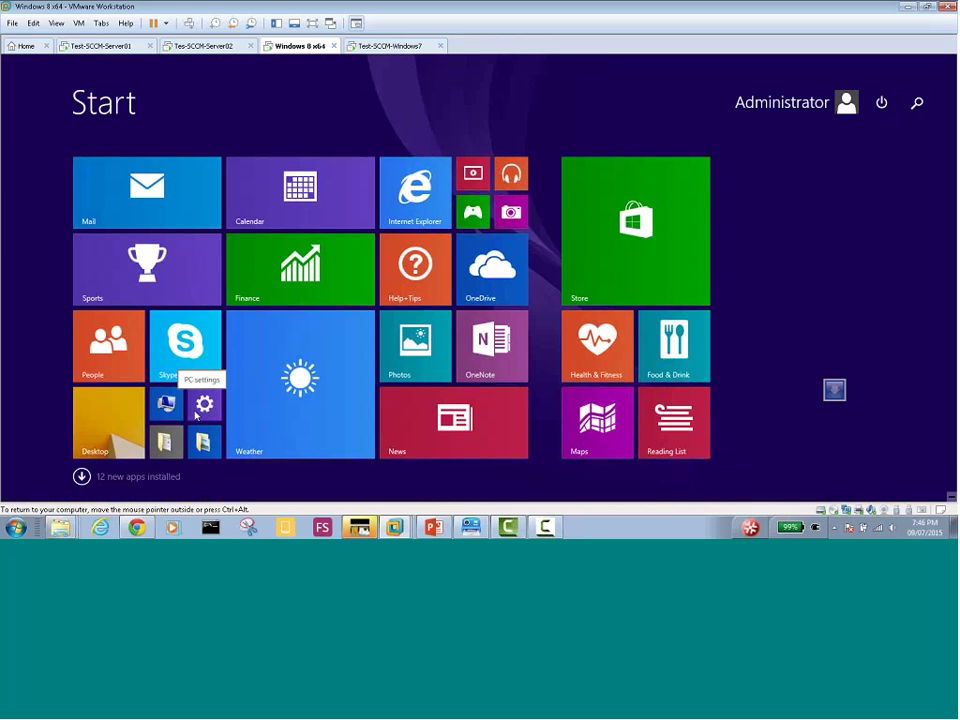
left_click(97, 450)
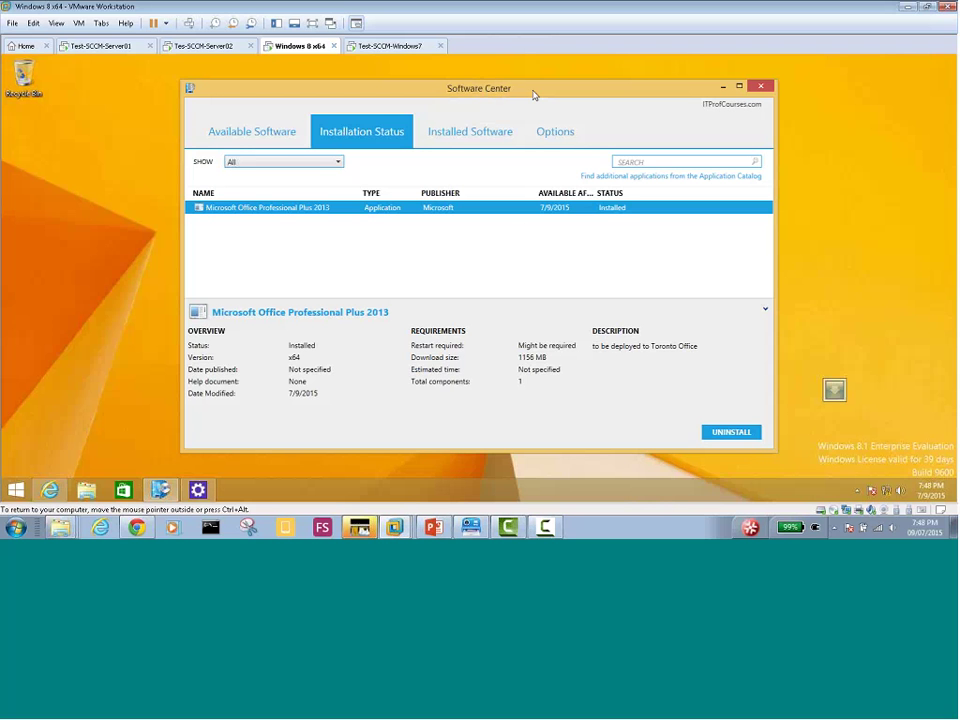
Start removing Office Professional Plus 2013 from the Windows 8 x64 VM in Software Center
left_click(732, 437)
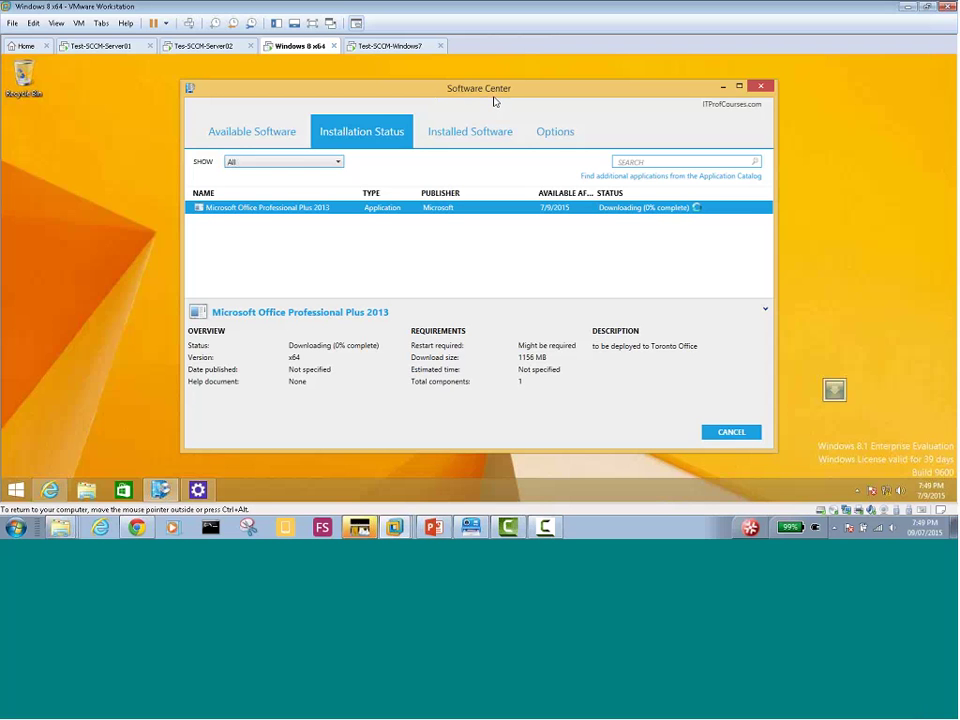
On the Test-SCCM-Windows7 VM, close the Office completion message and Windows Task Manager
left_click(386, 47)
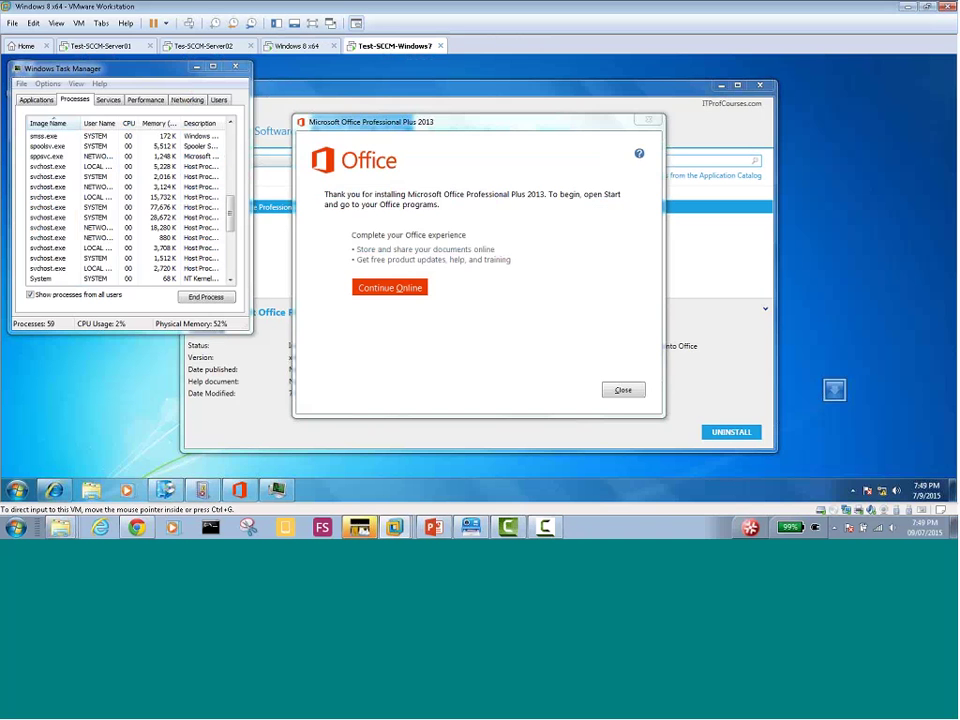
left_click(622, 390)
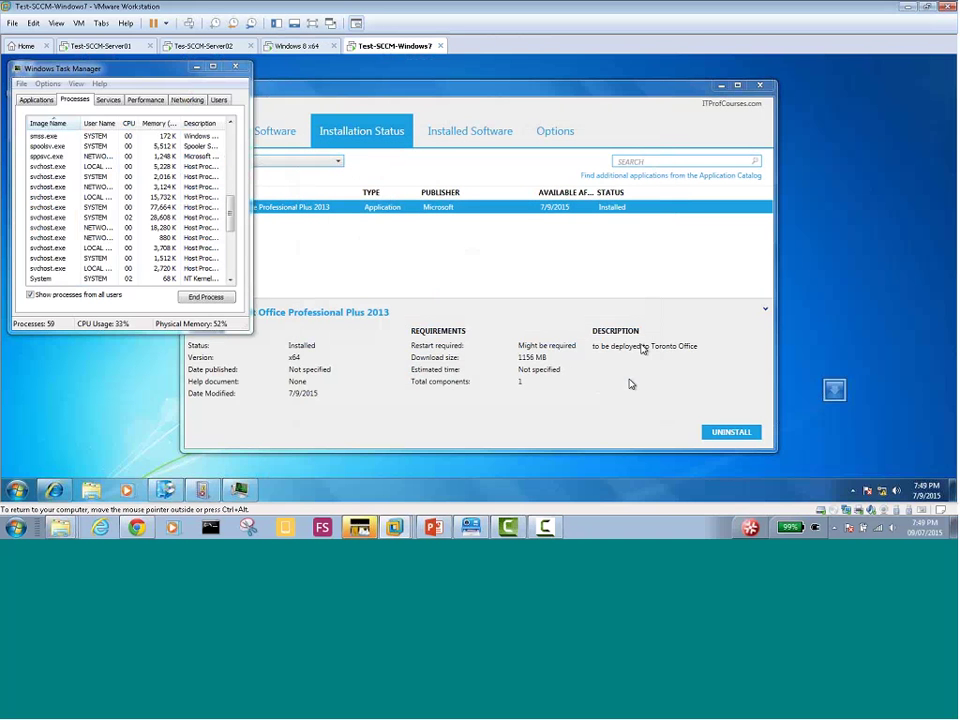
left_click(237, 67)
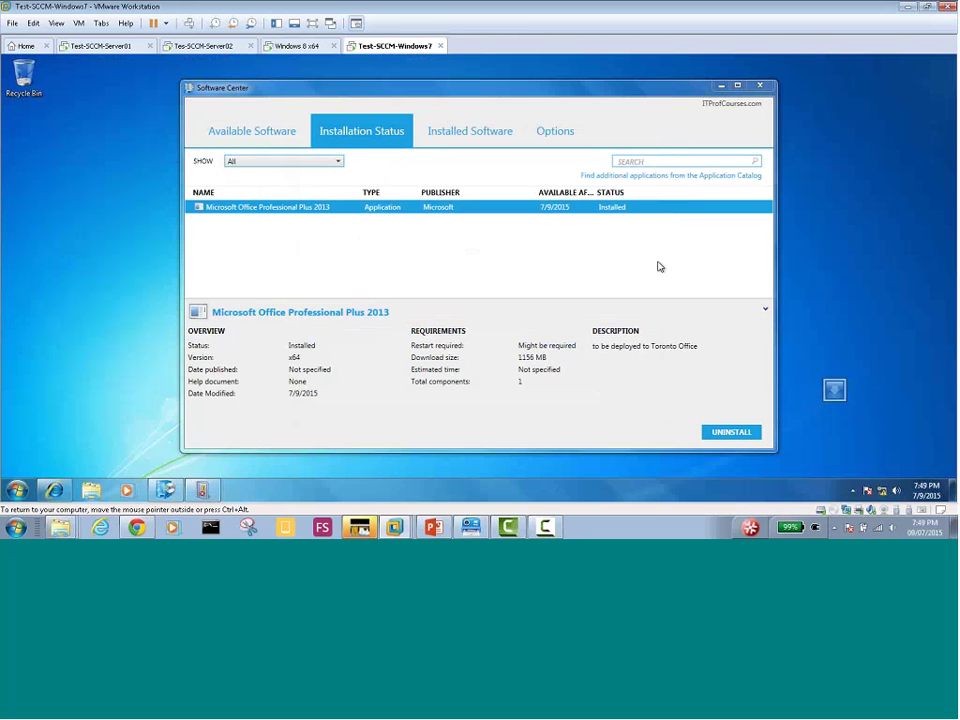
left_click(626, 178)
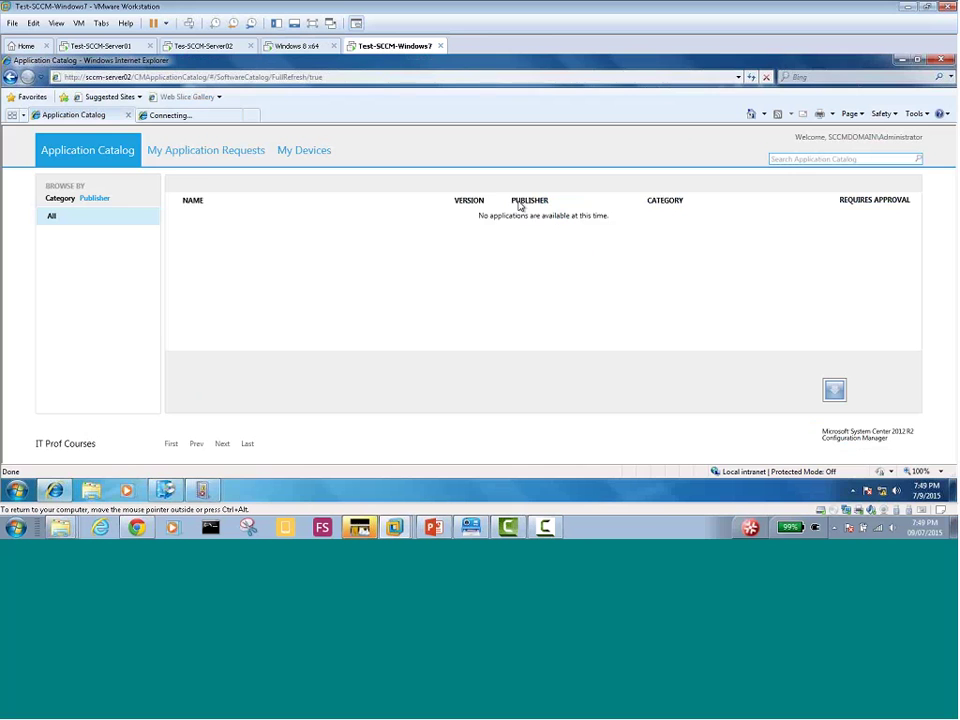
left_click(198, 150)
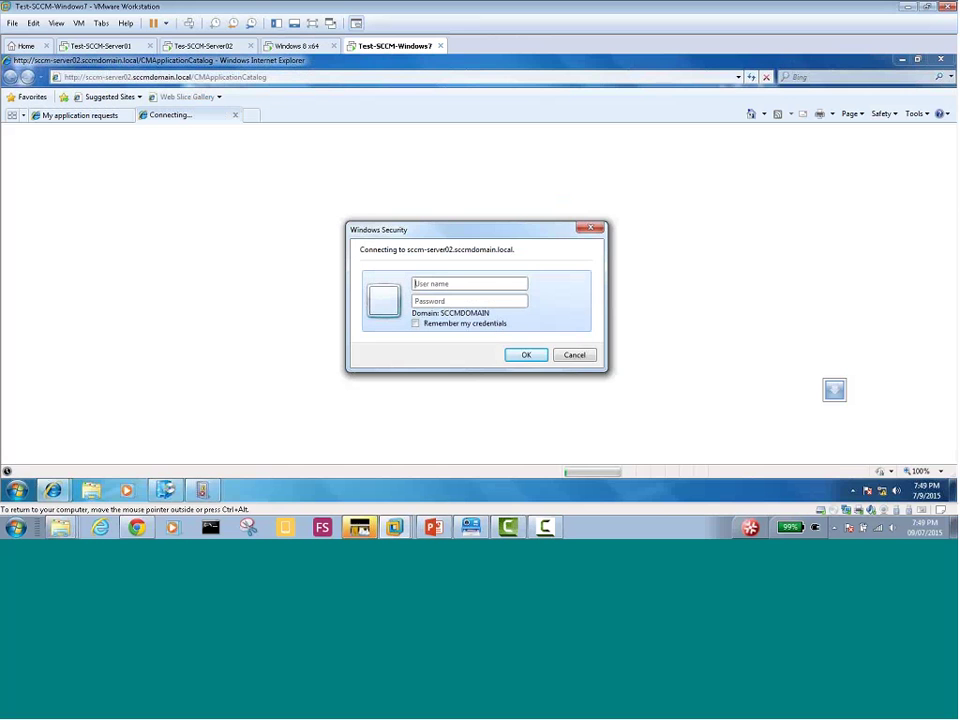
type("adminis")
type("trat")
type("io")
key("BackSpace")
key("BackSpace")
type("or")
key("Tab")
type("P@ssw0rd")
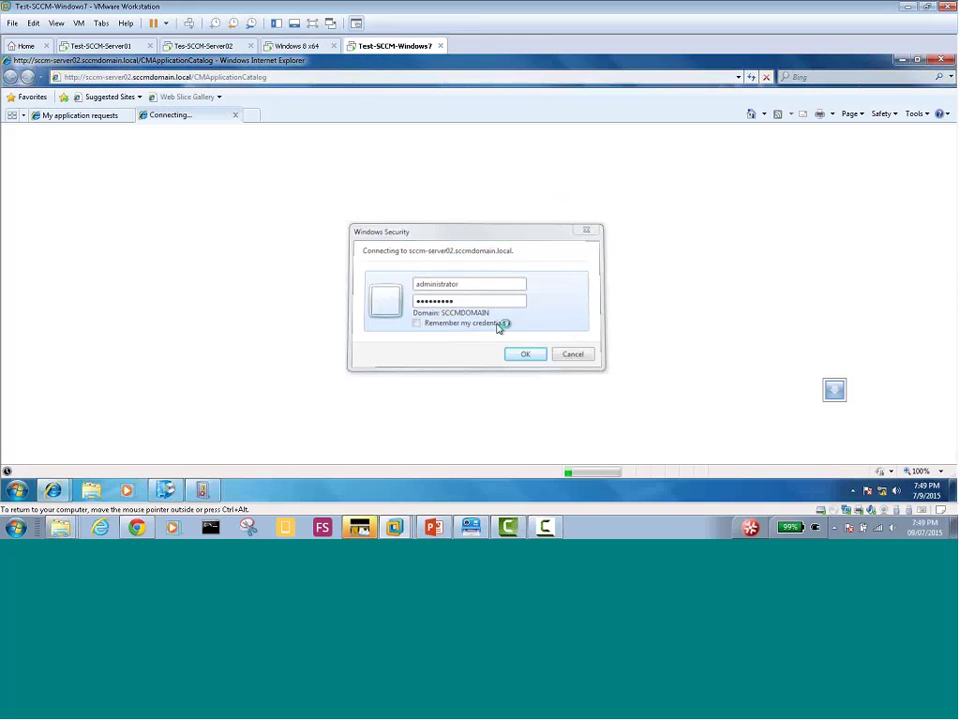
key("Return")
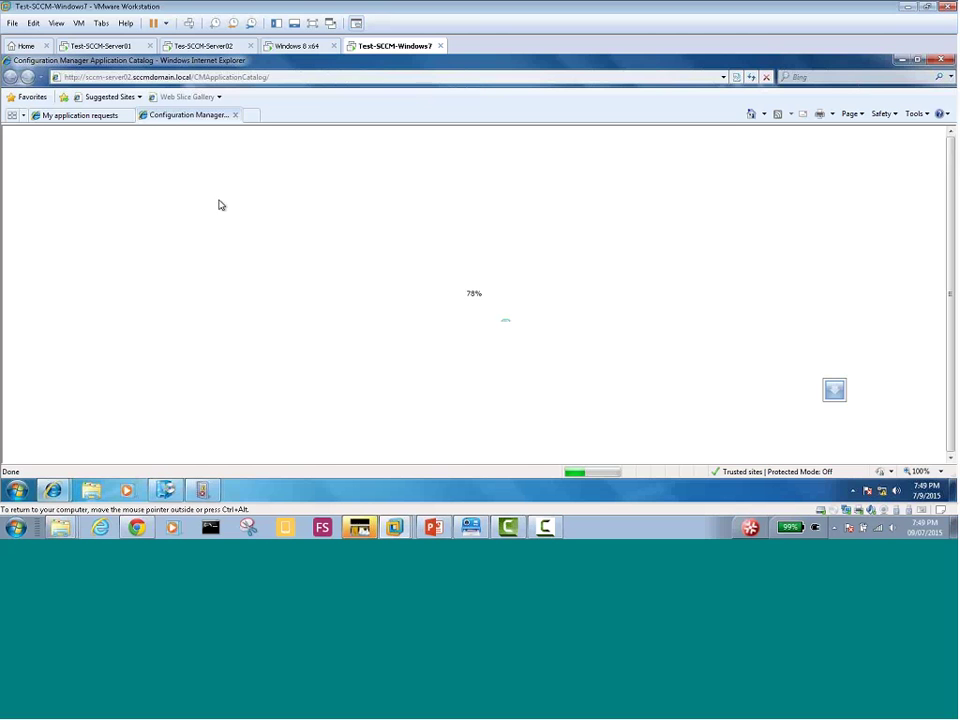
left_click(288, 47)
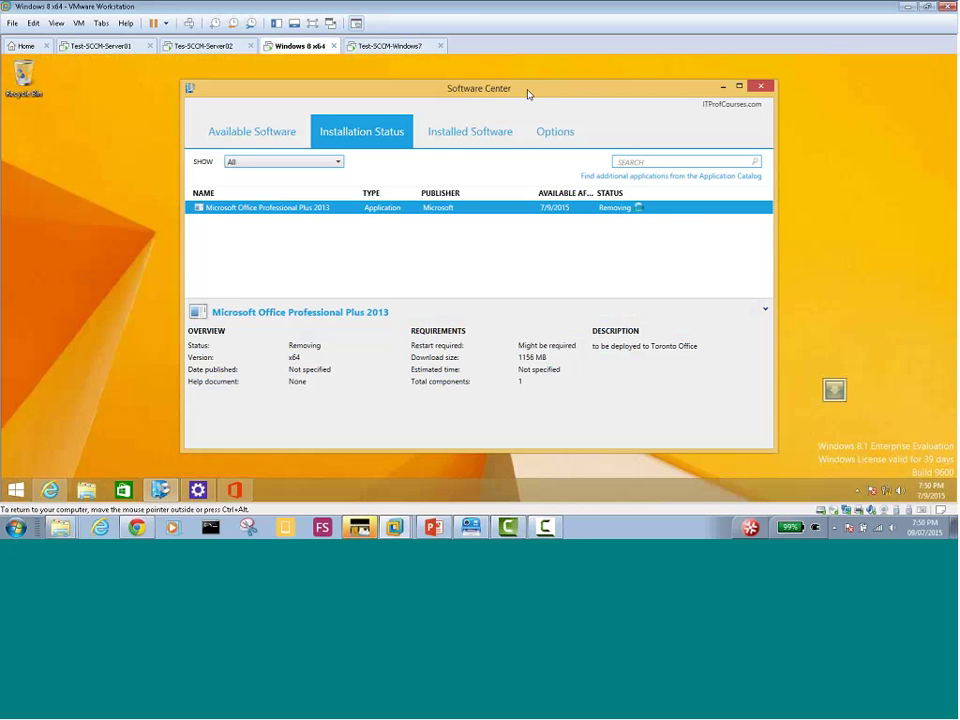
left_click(377, 46)
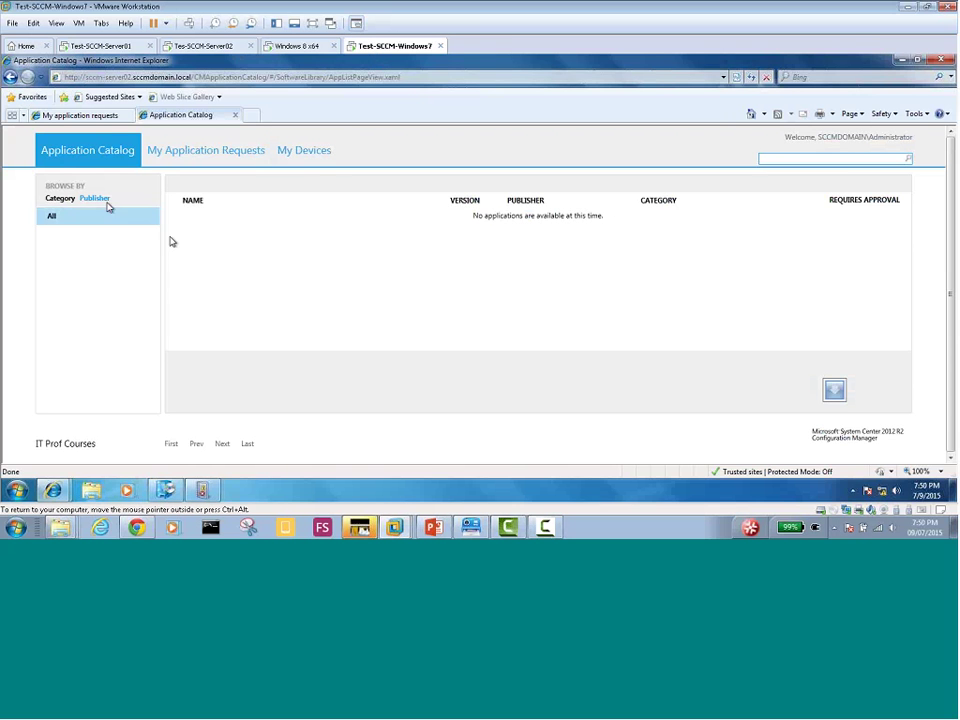
left_click(95, 199)
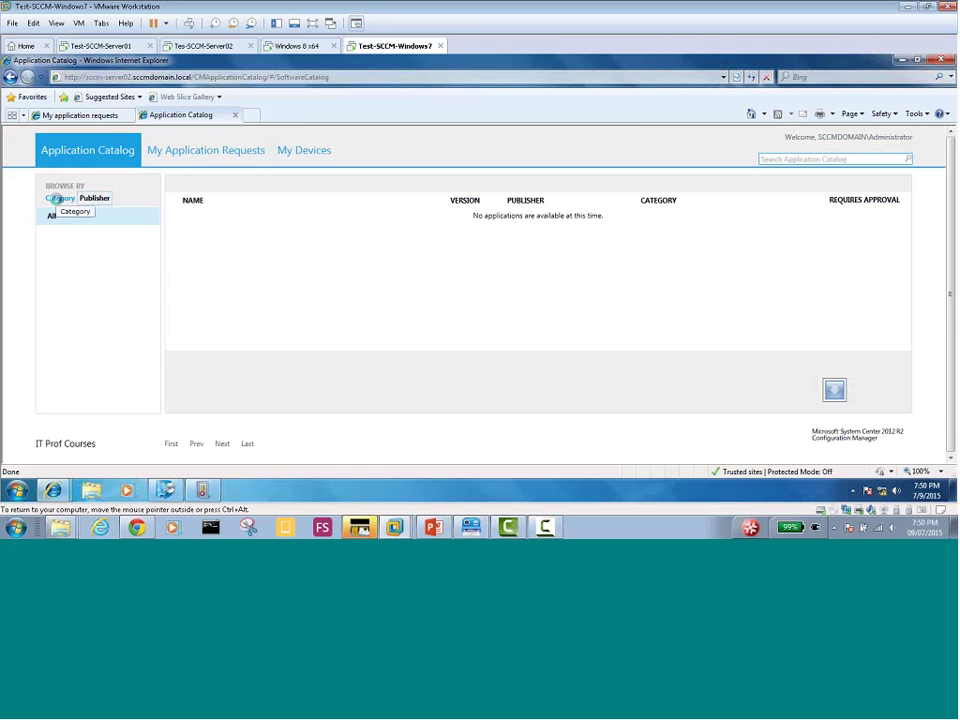
left_click(55, 199)
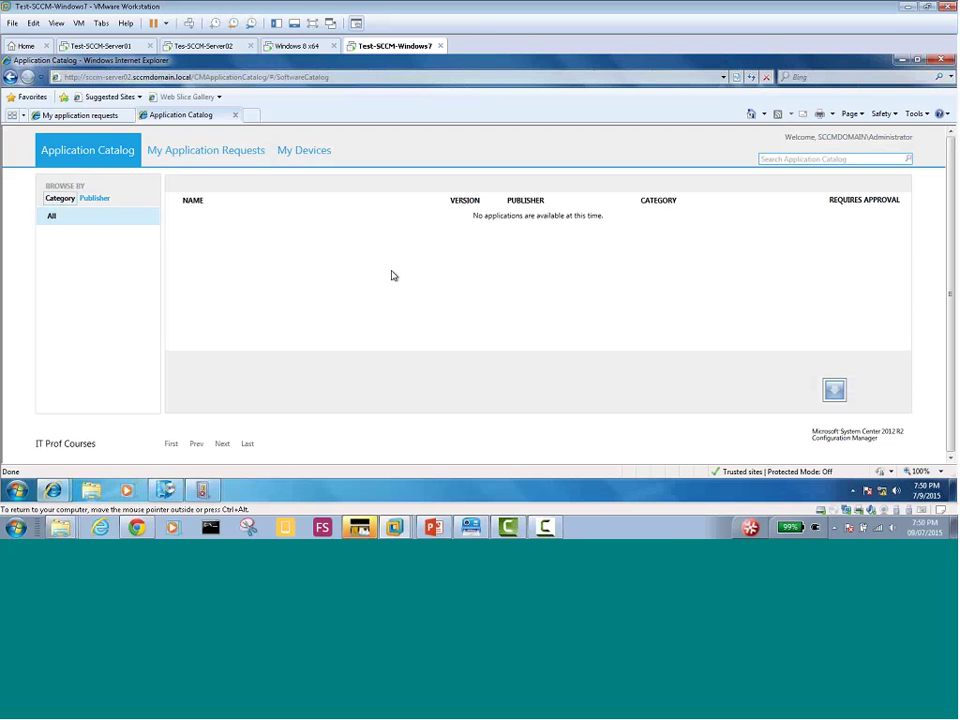
left_click(296, 46)
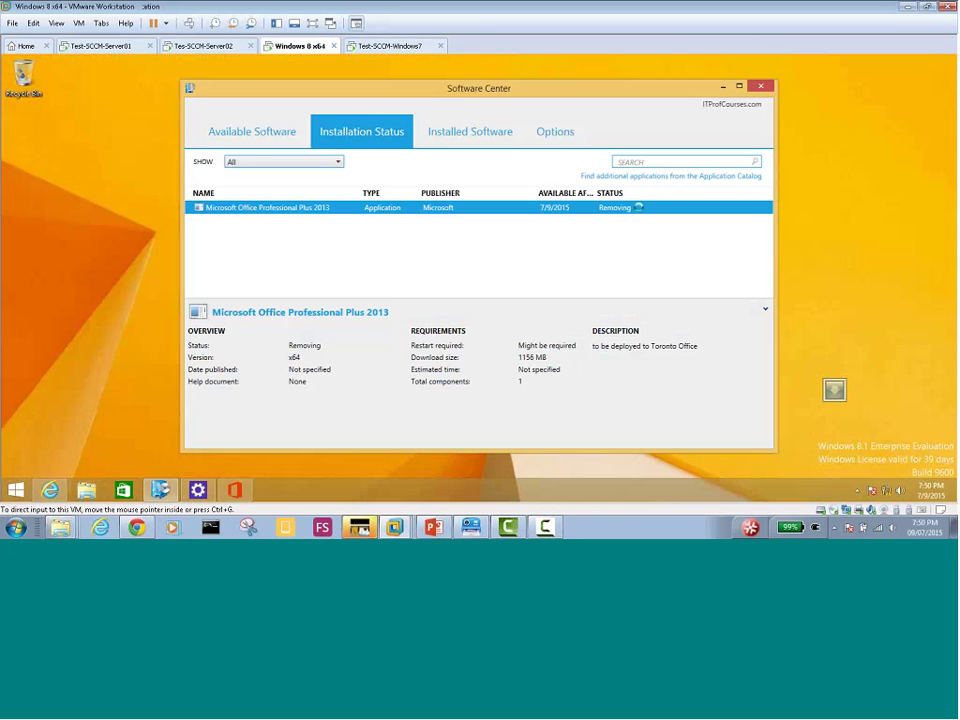
left_click(369, 48)
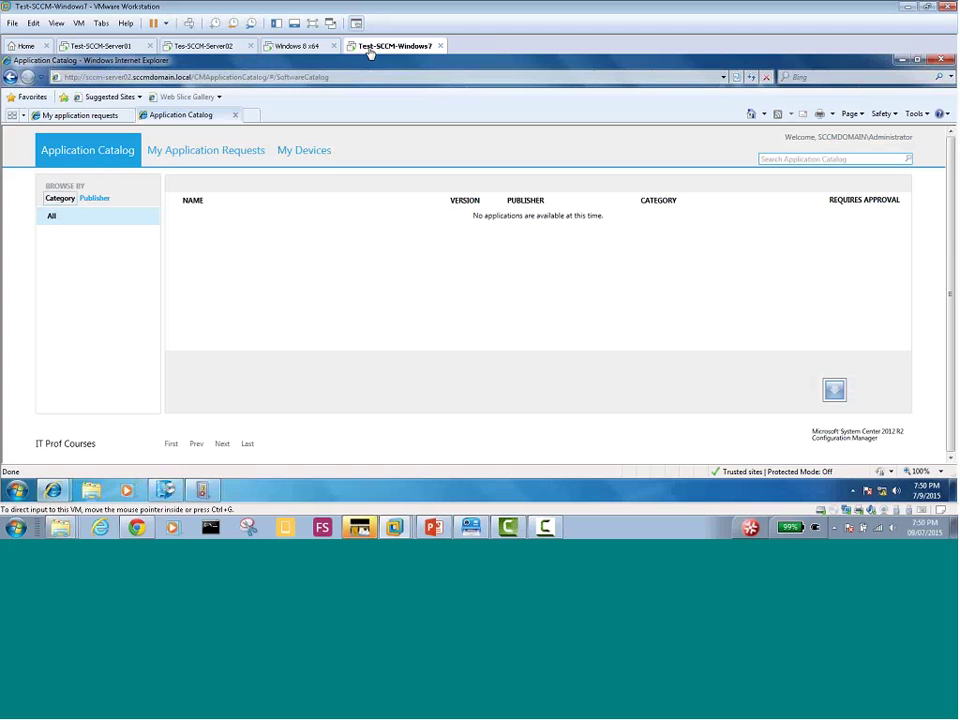
left_click(903, 60)
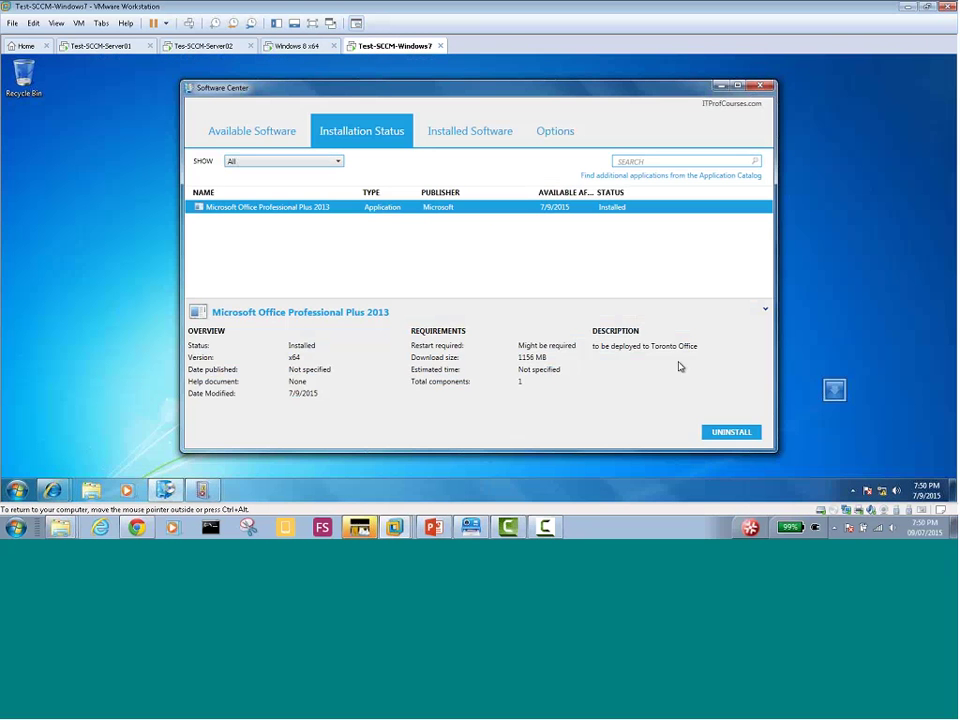
Start removing Office Professional Plus 2013 on Windows 7, comparing its progress with the Windows 8 VM
left_click(729, 434)
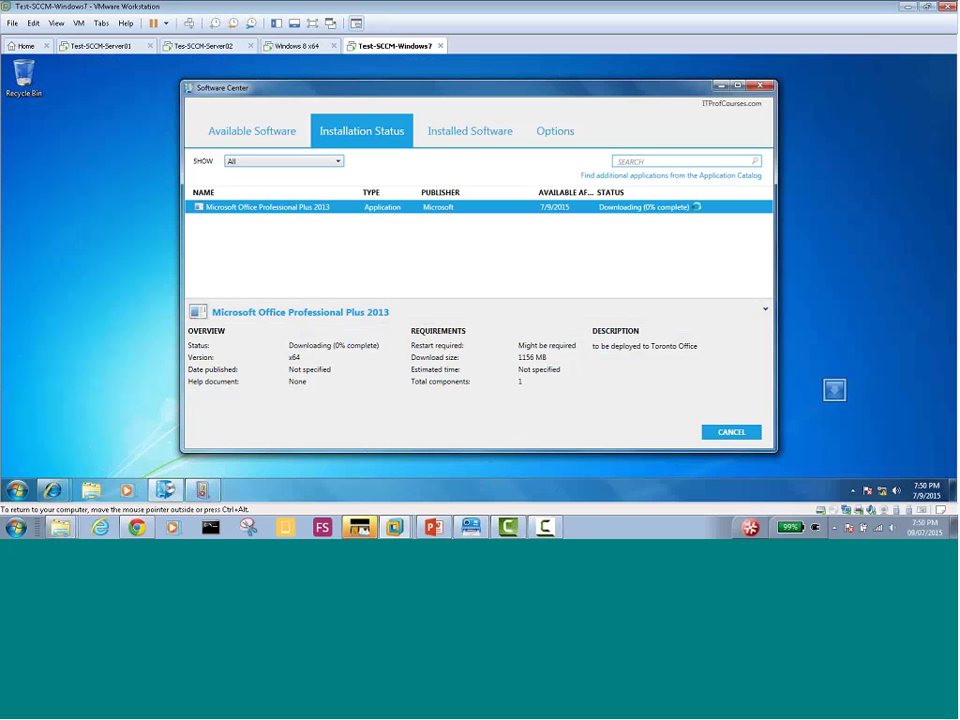
left_click(290, 46)
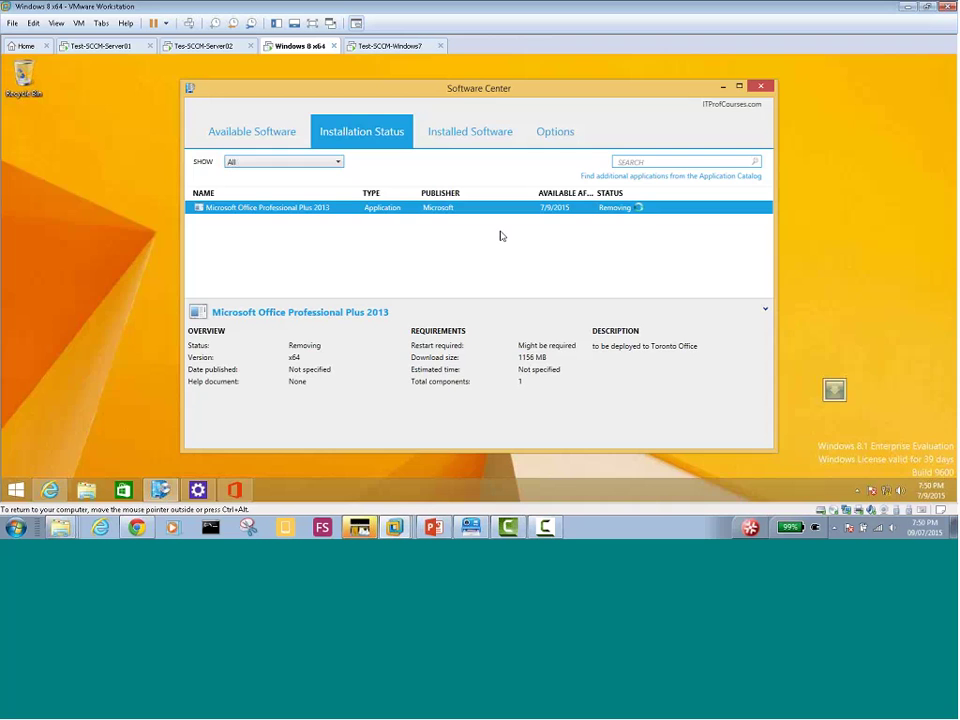
left_click(380, 46)
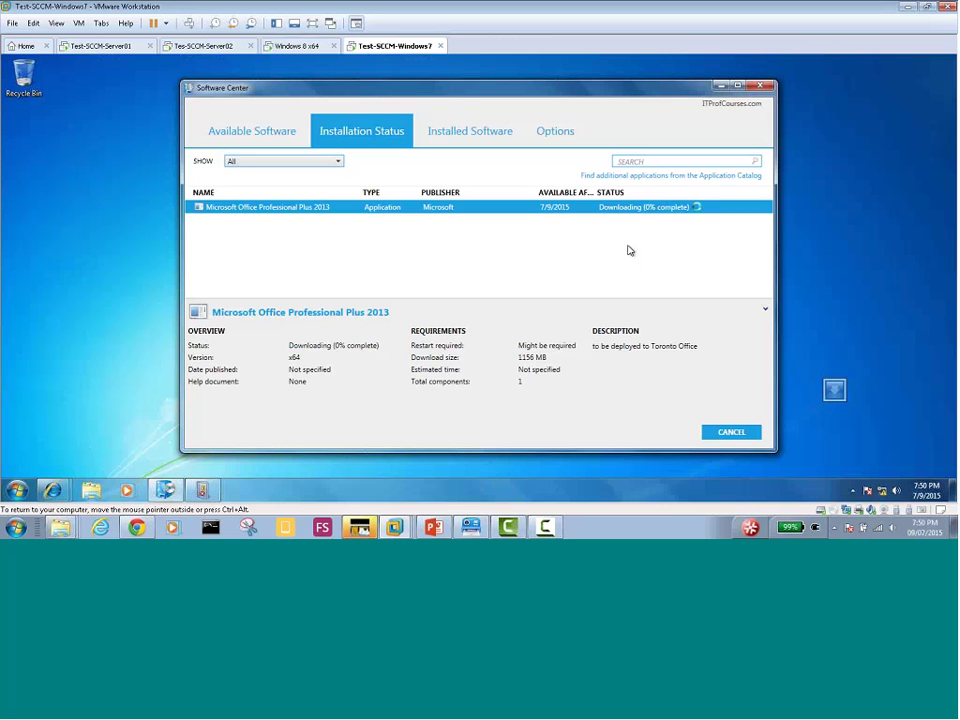
left_click(295, 46)
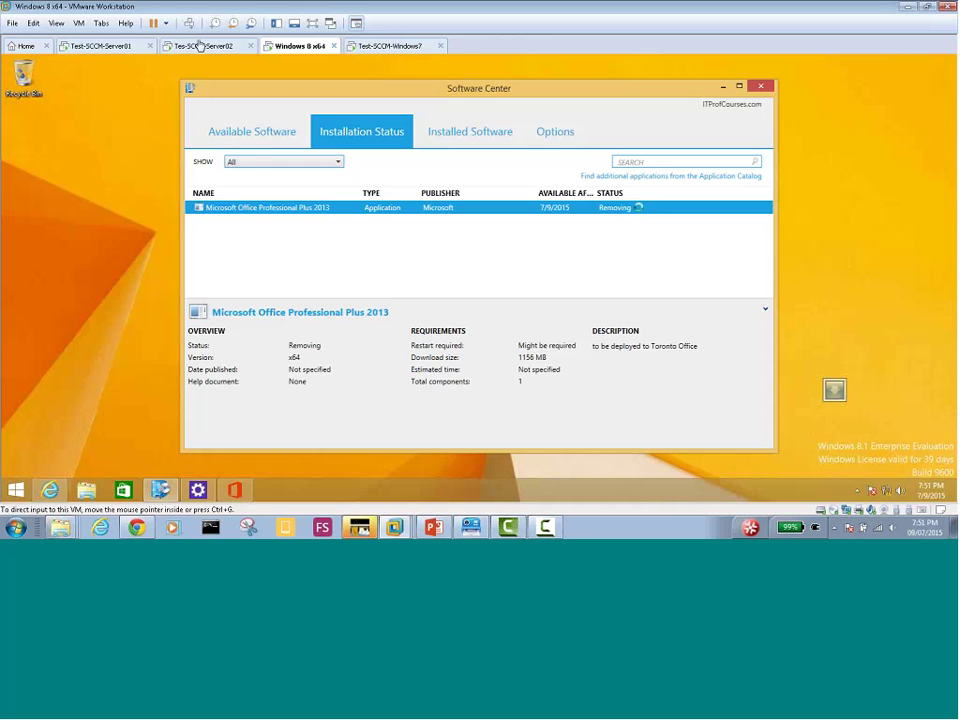
left_click(383, 47)
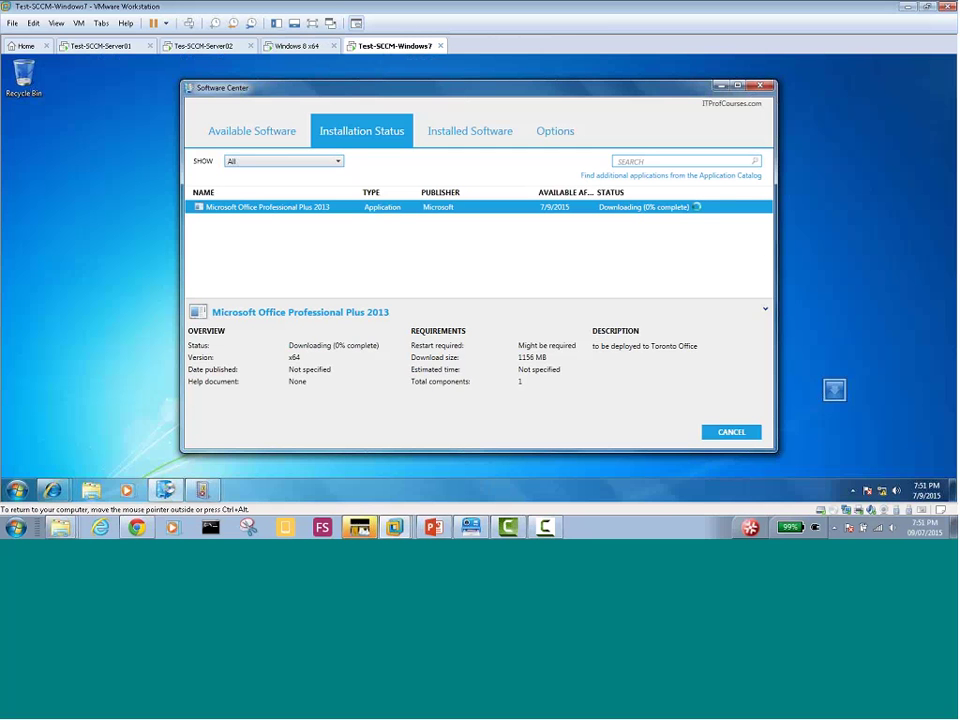
left_click_drag(446, 92, 450, 99)
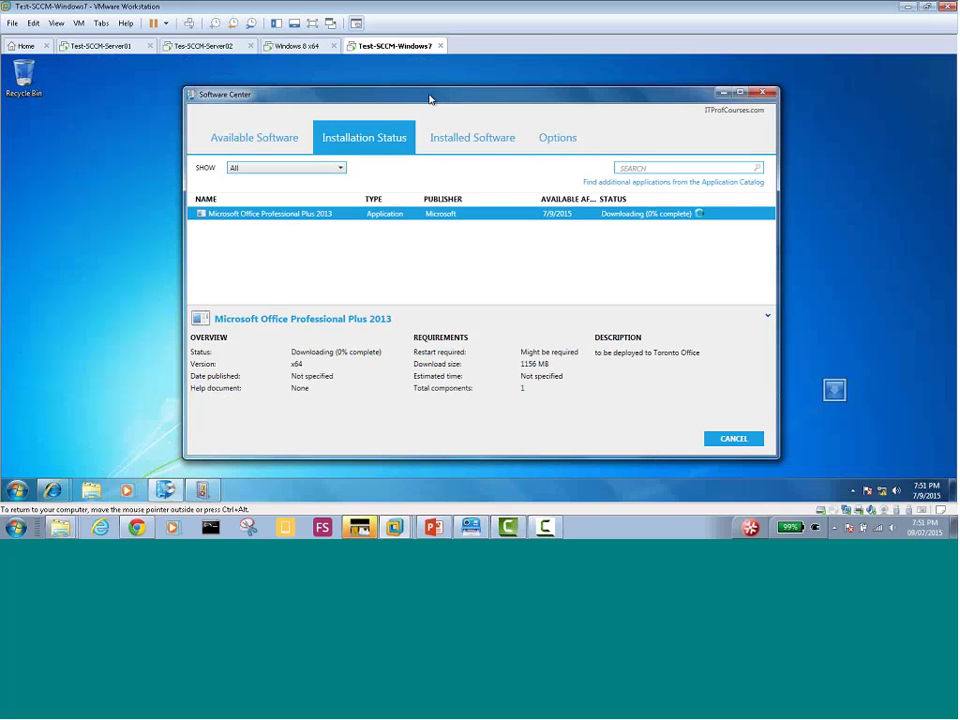
Check Office removal on both Windows 8 and Windows 7 VMs, then go to the Tes-SCCM-Server02 console
double_click(430, 99)
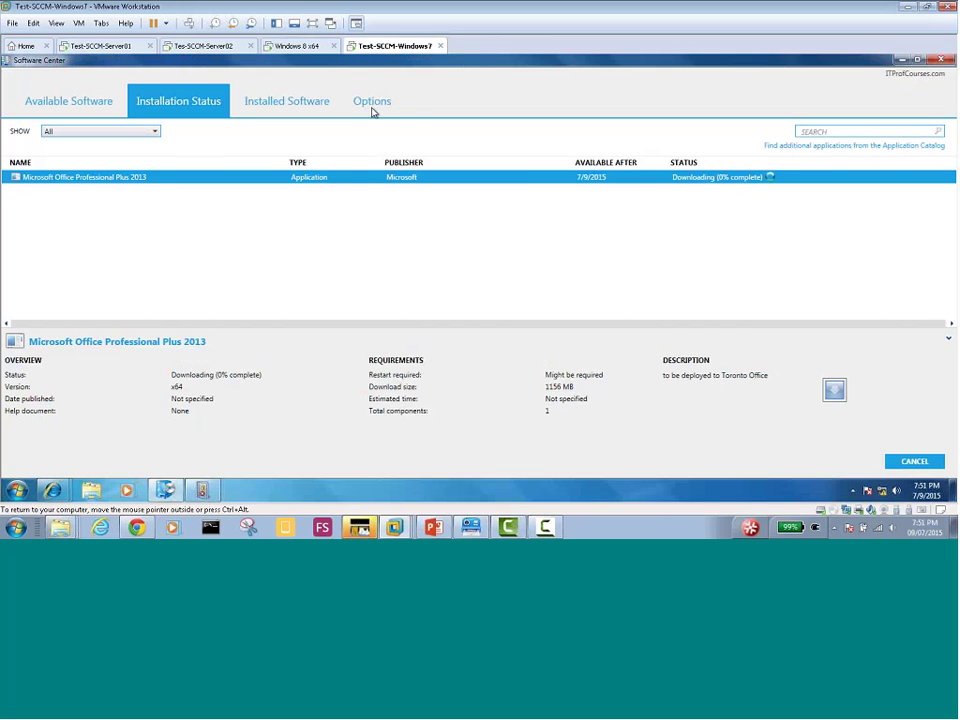
left_click(916, 60)
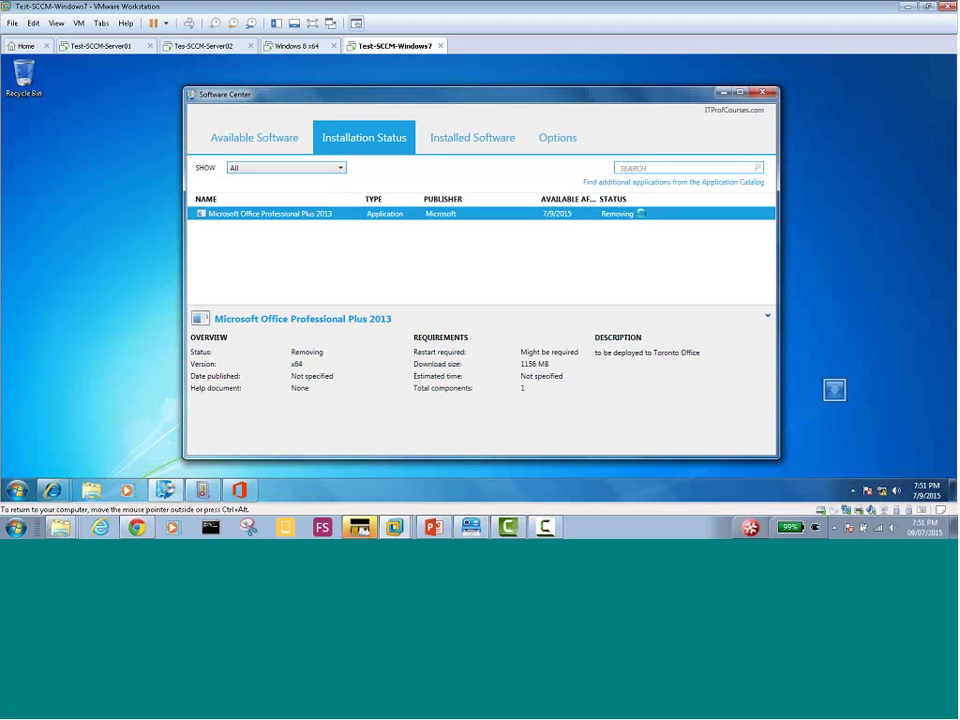
left_click(300, 47)
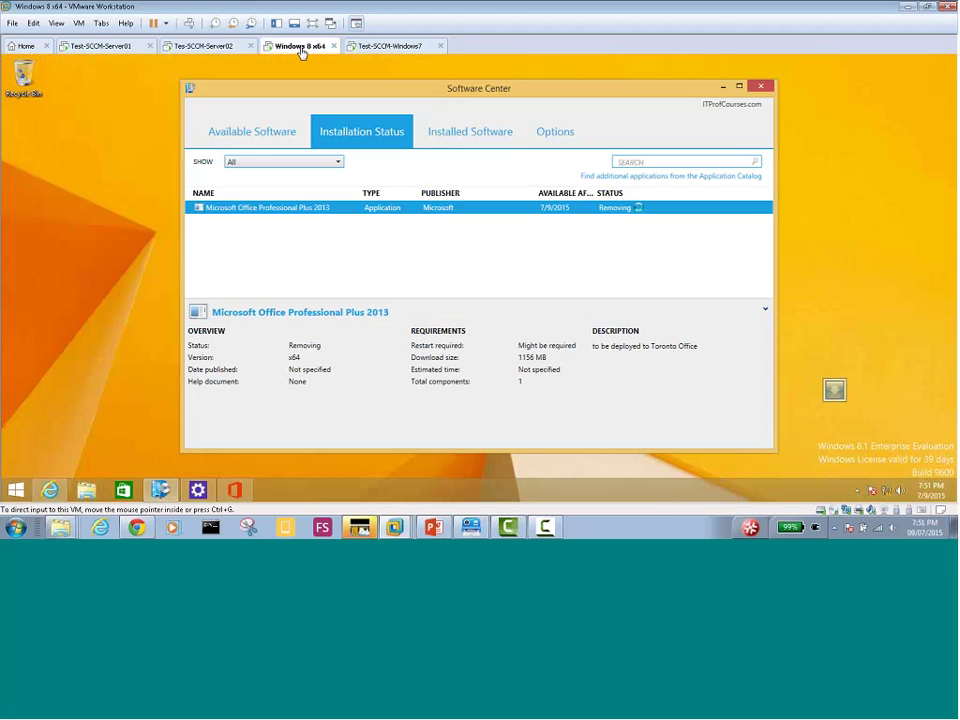
left_click(388, 48)
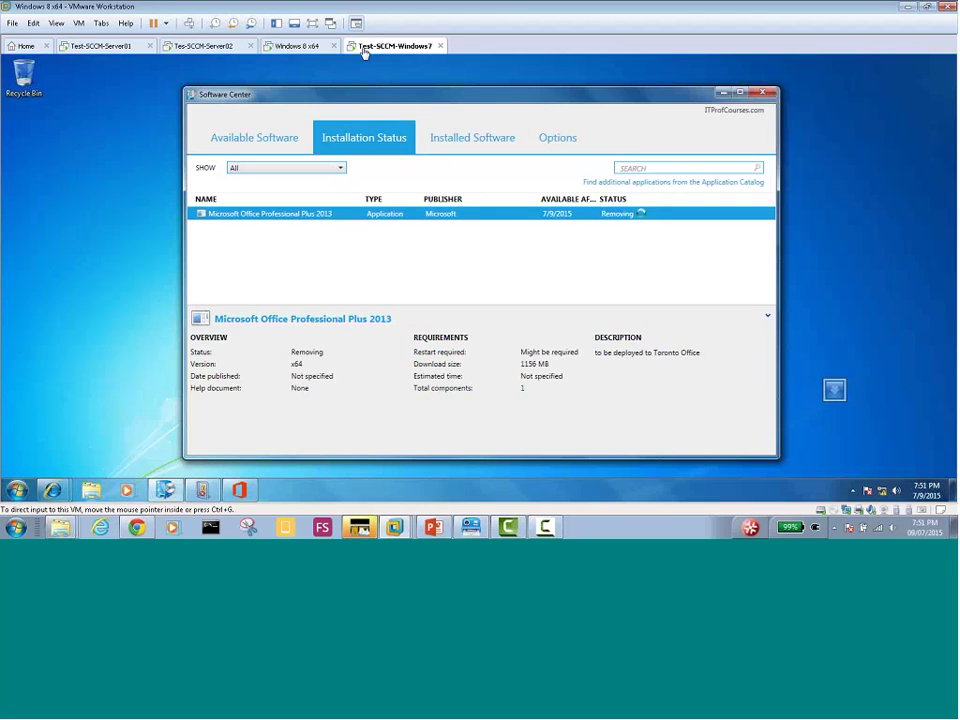
left_click(304, 48)
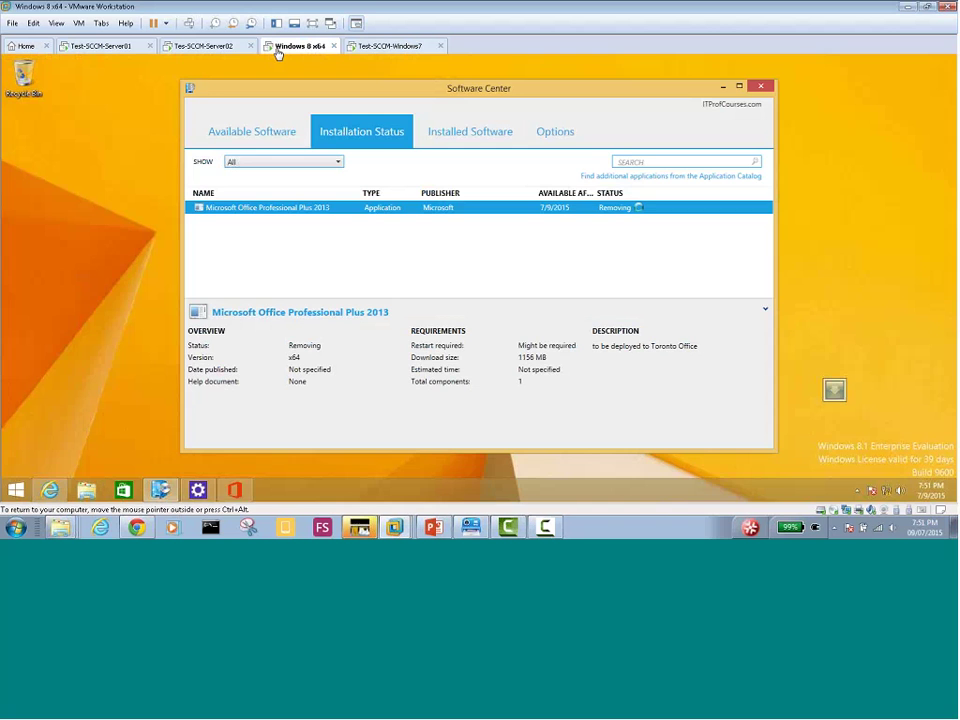
left_click(203, 46)
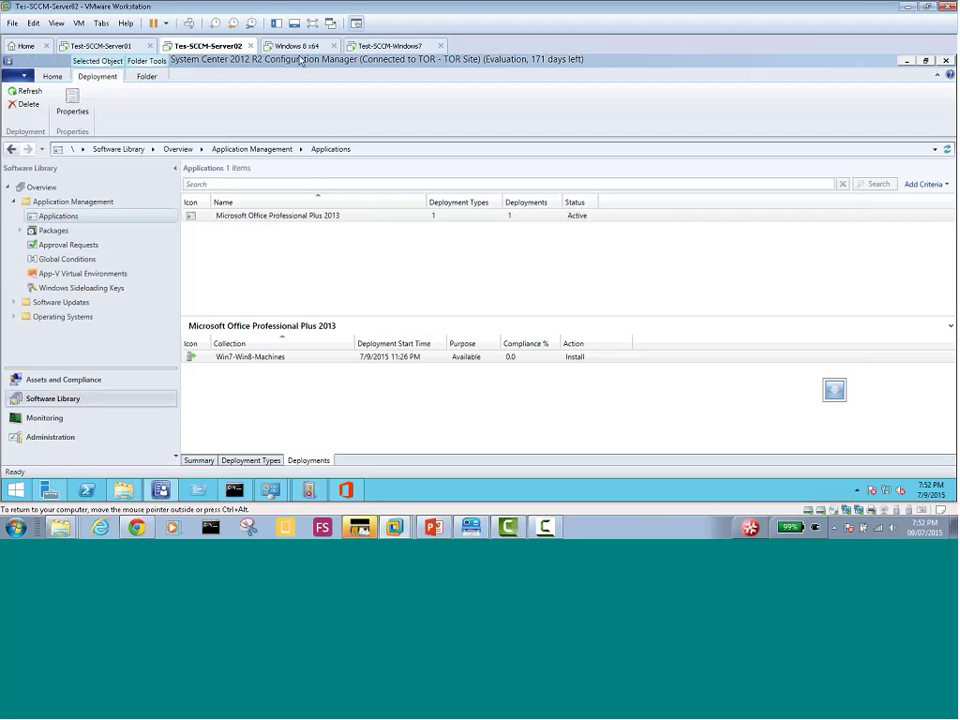
left_click(295, 47)
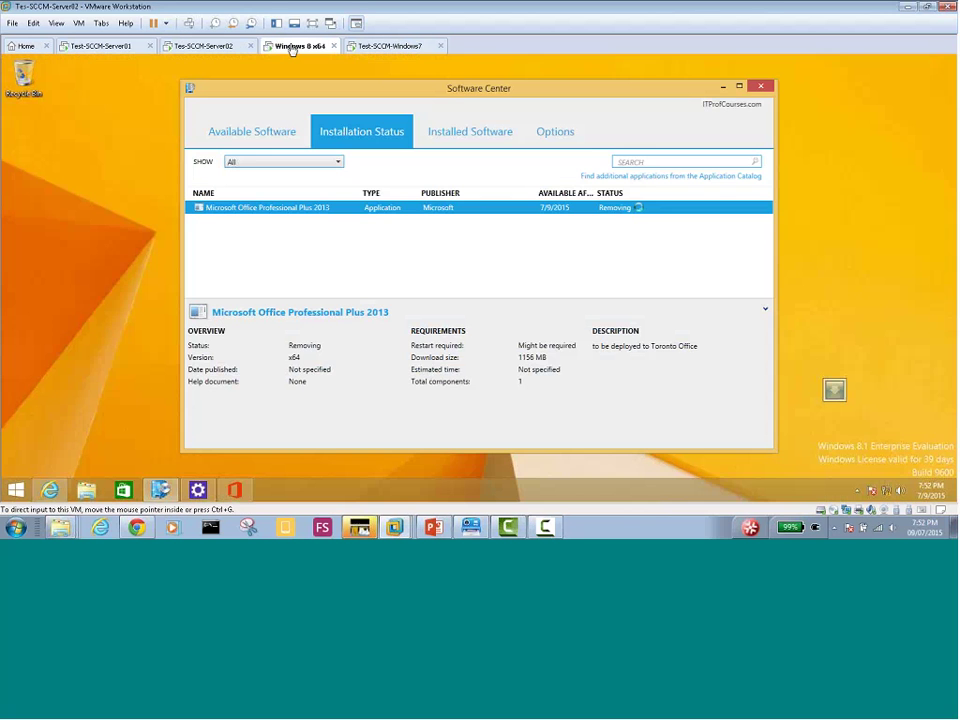
left_click(378, 47)
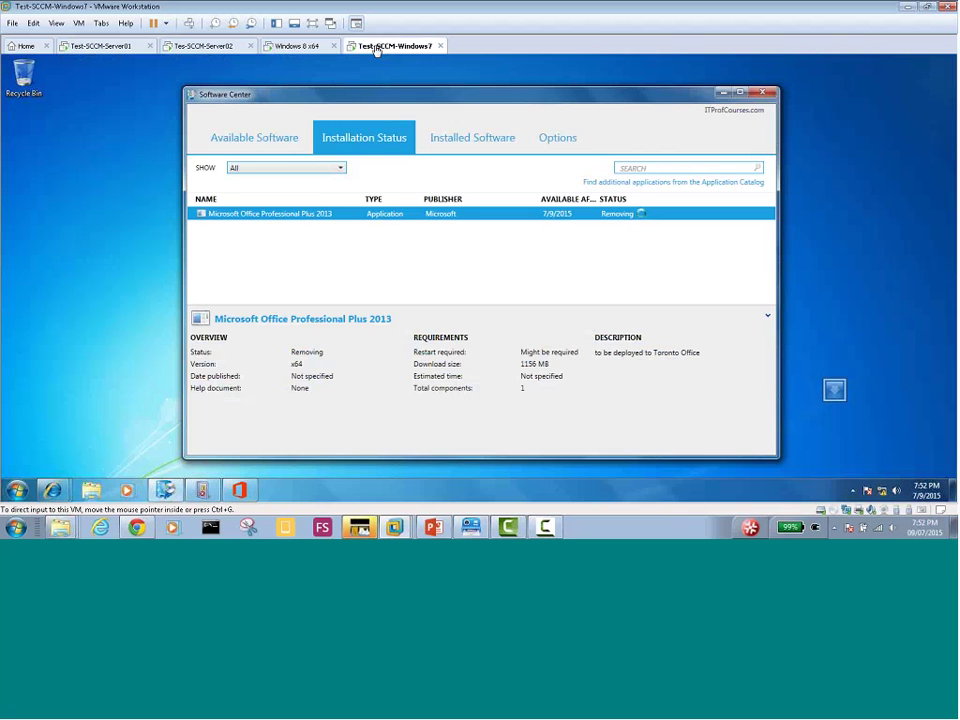
left_click(216, 47)
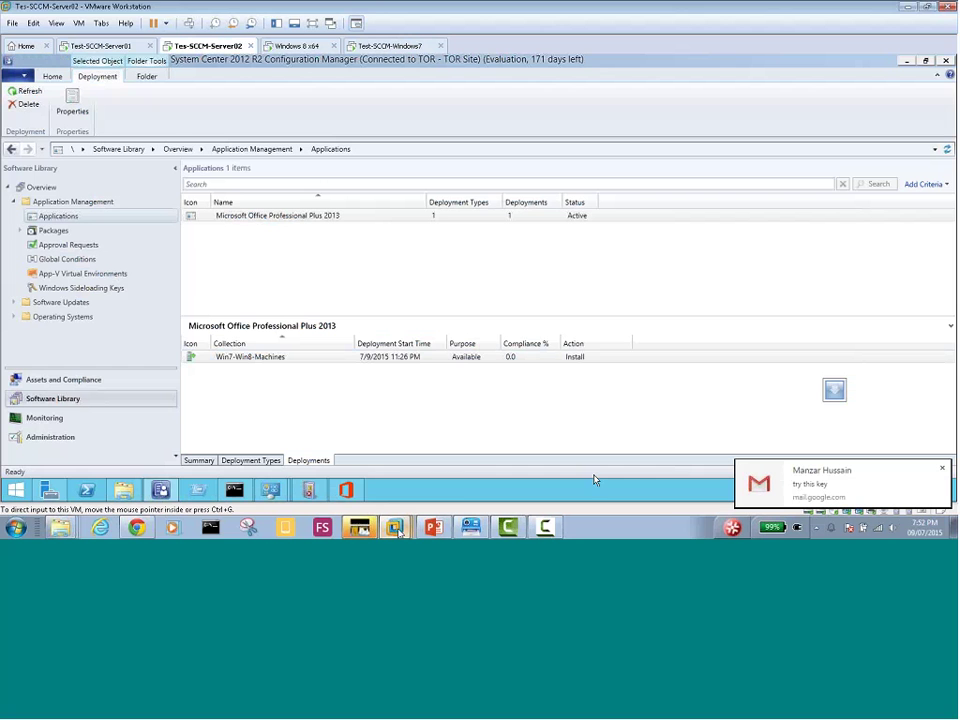
mouse_move(398, 531)
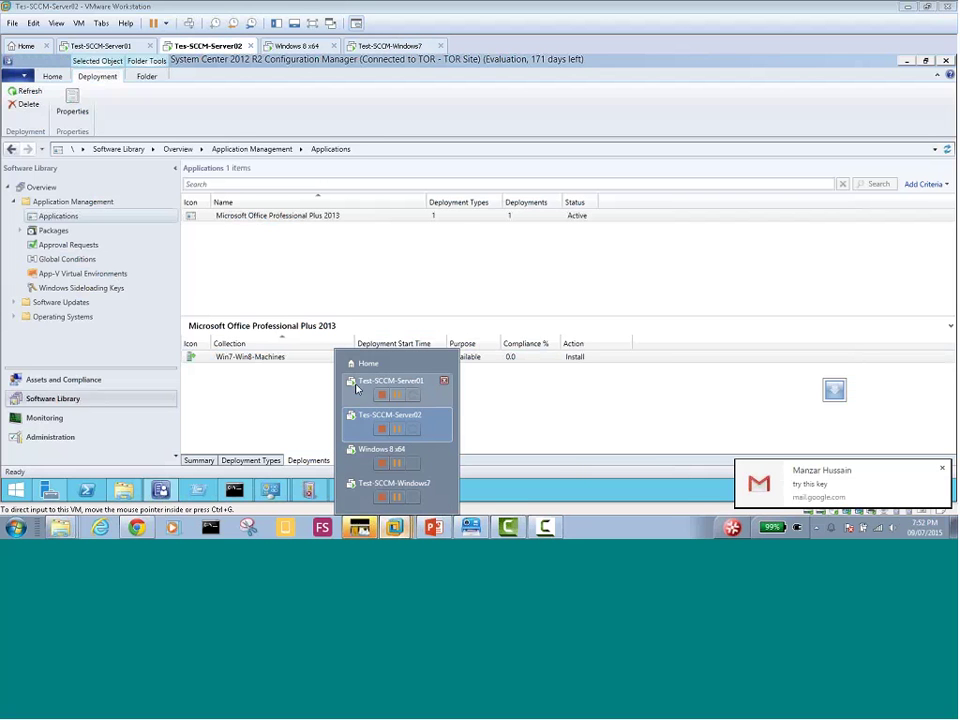
left_click(942, 470)
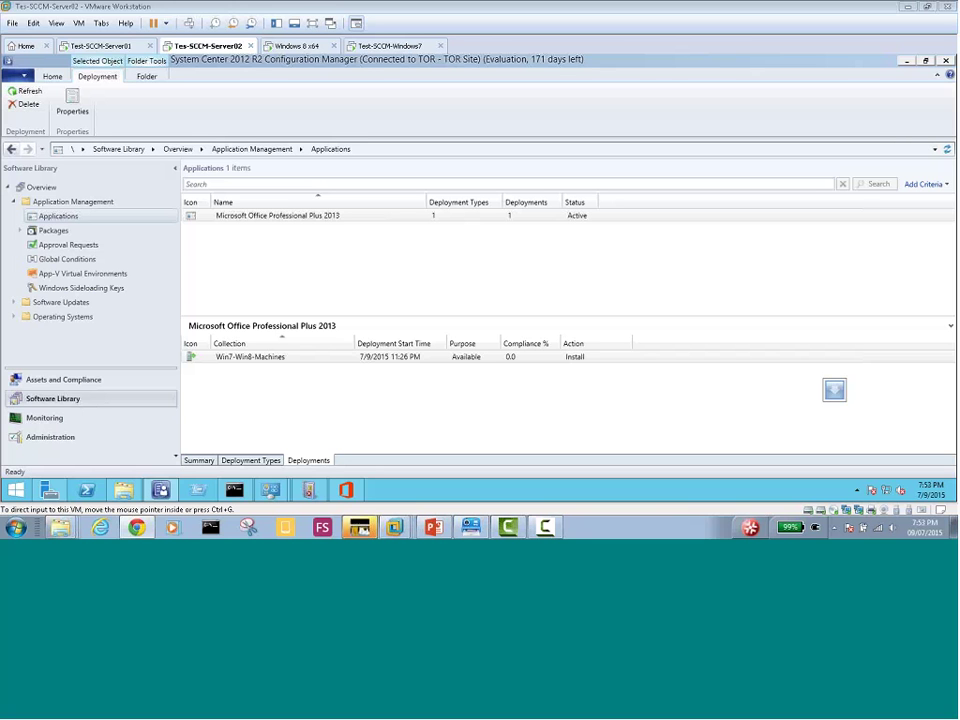
left_click(407, 296)
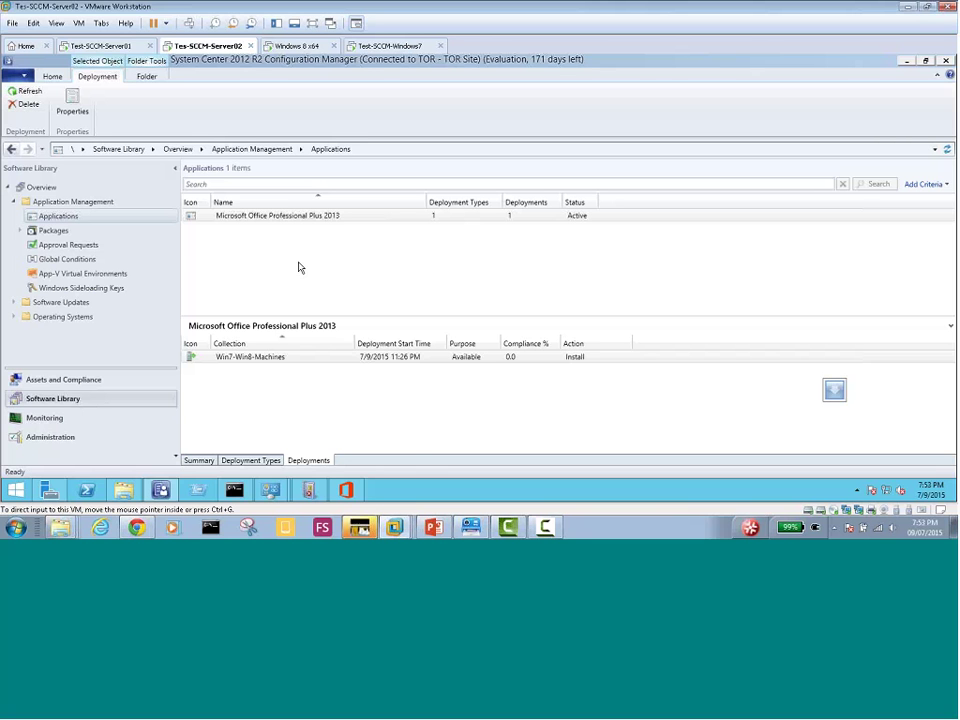
mouse_move(349, 492)
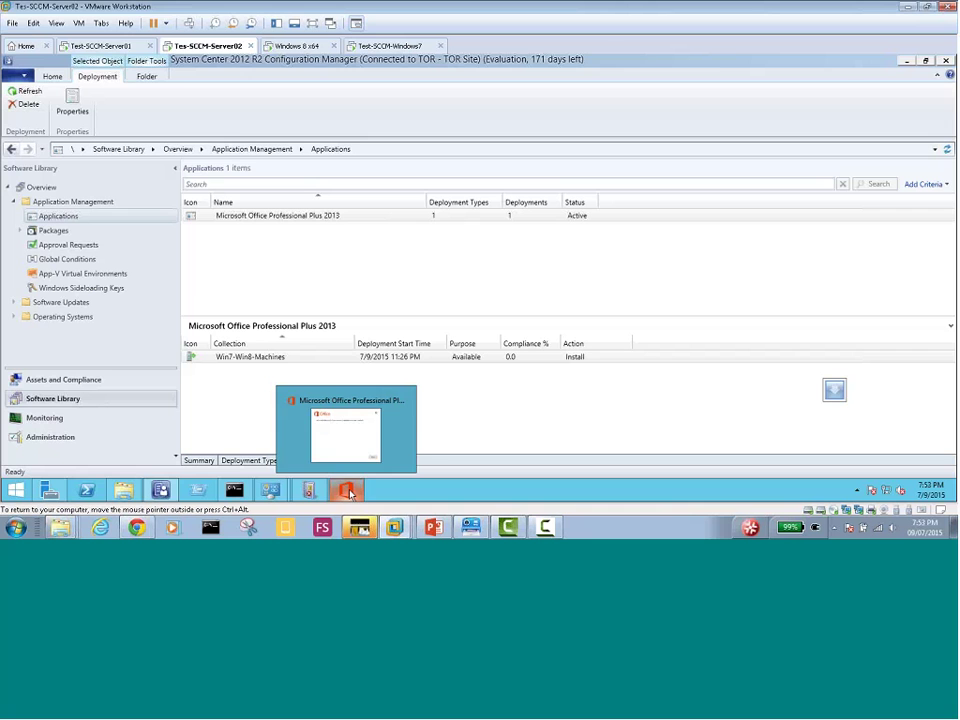
left_click(296, 46)
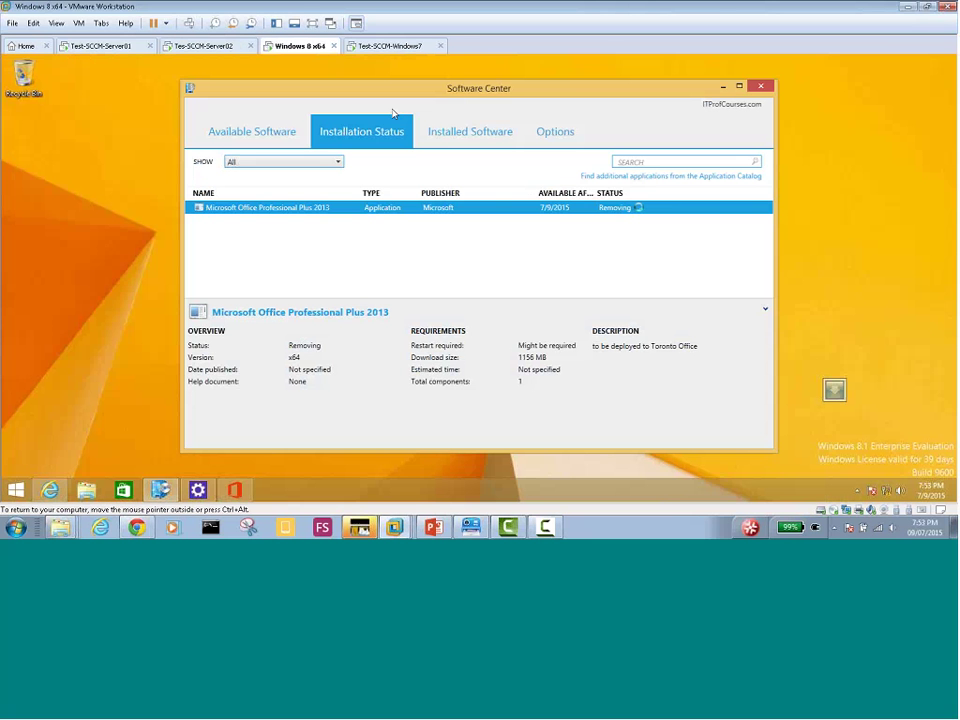
left_click(378, 52)
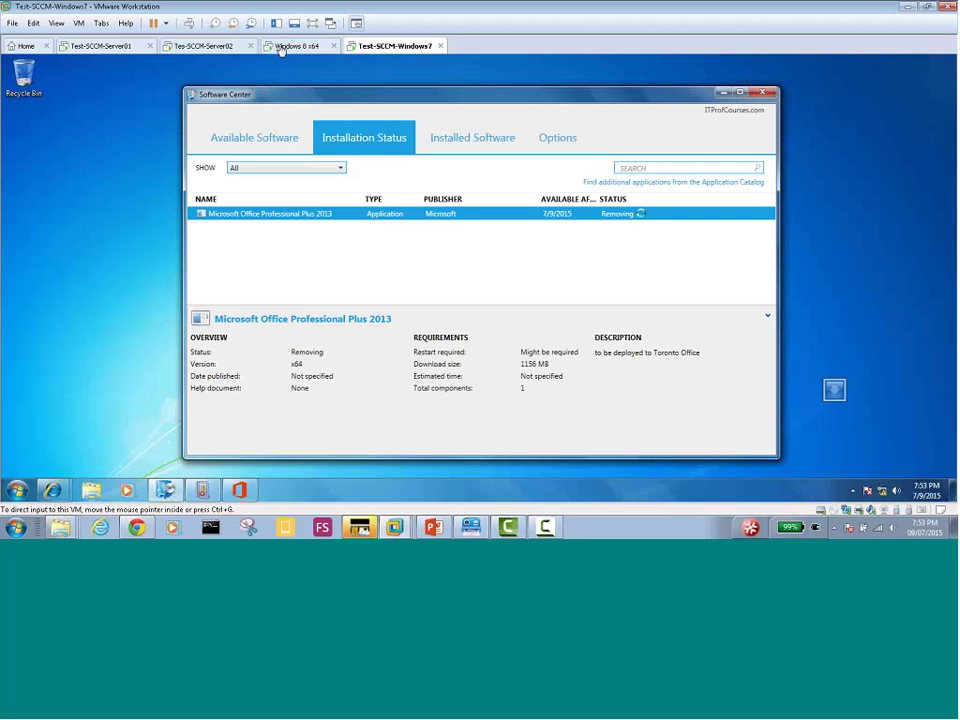
left_click(205, 49)
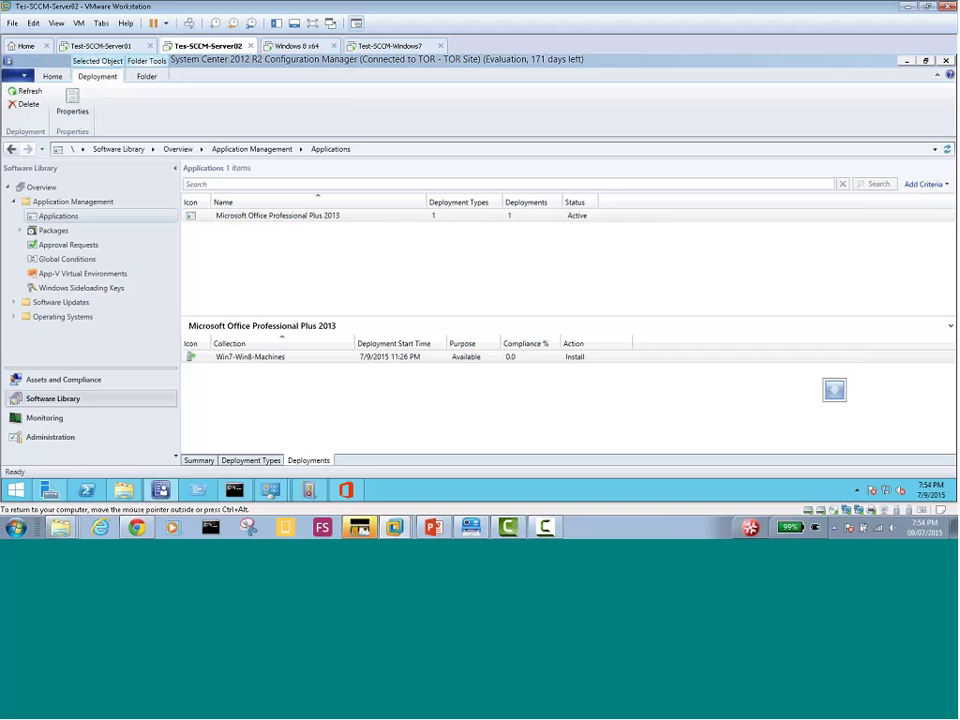
left_click(295, 45)
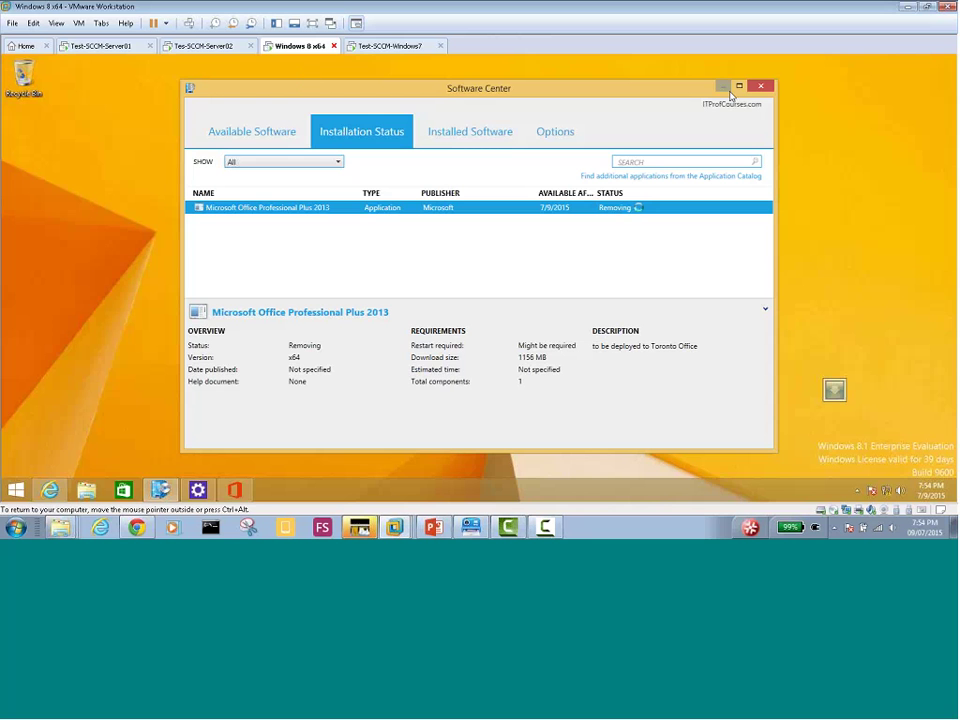
left_click(388, 46)
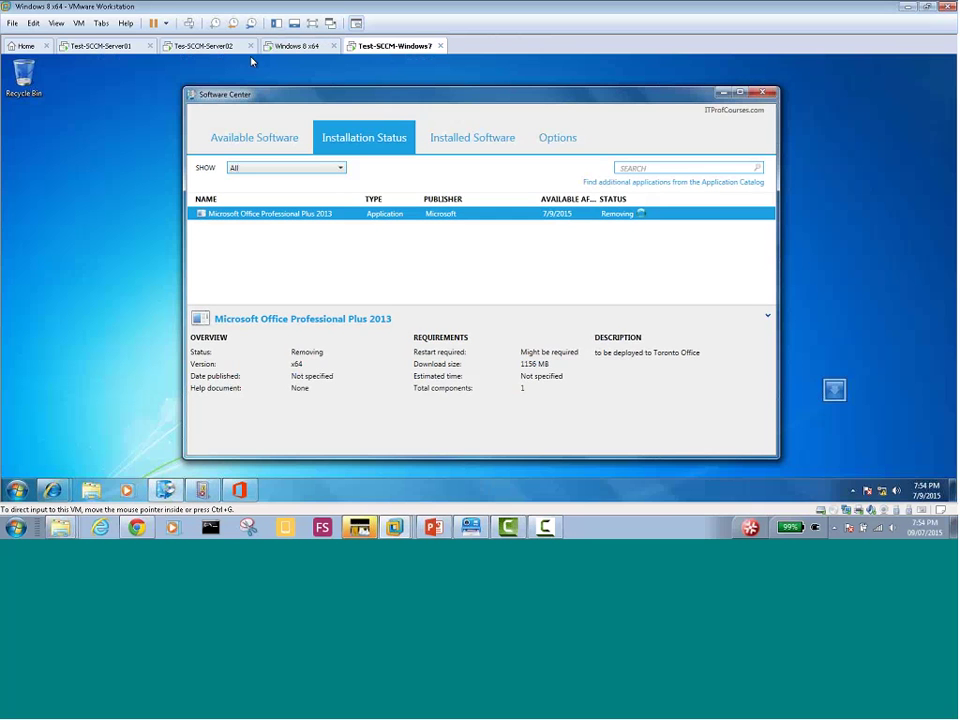
left_click(194, 46)
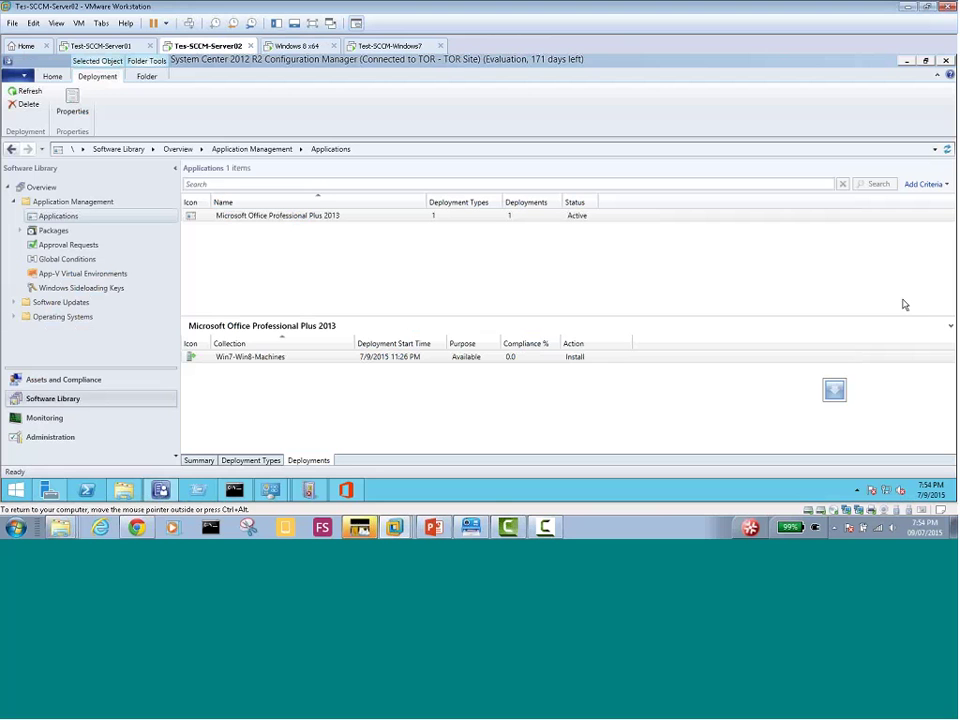
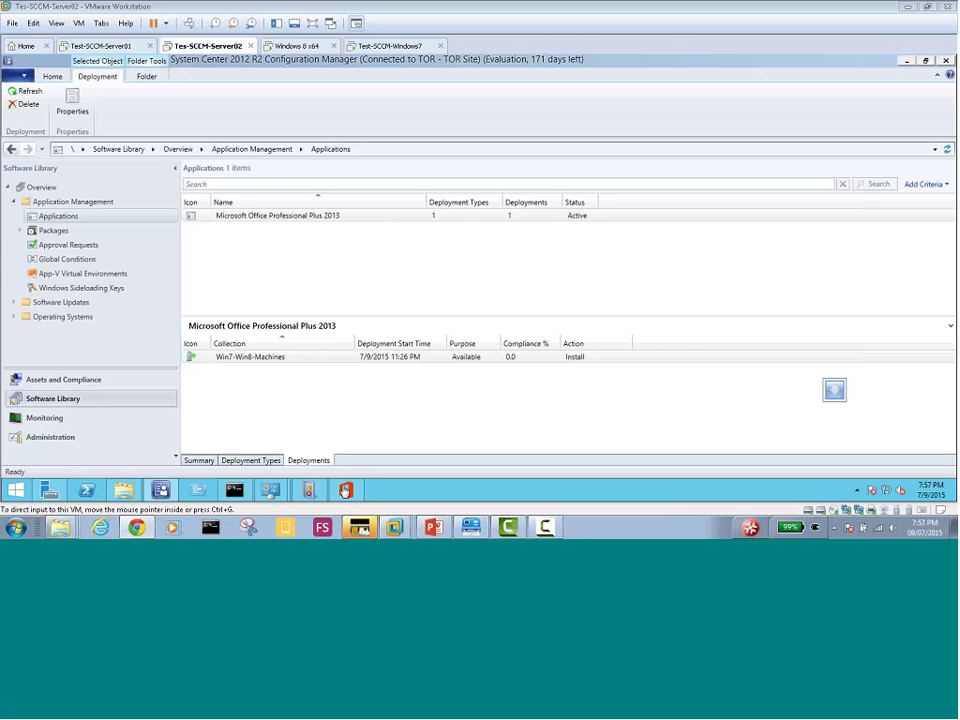
On the Windows 8 x64 VM, return Software Center to Installation Status and bring up Office's missing-config Setup Error
left_click(290, 47)
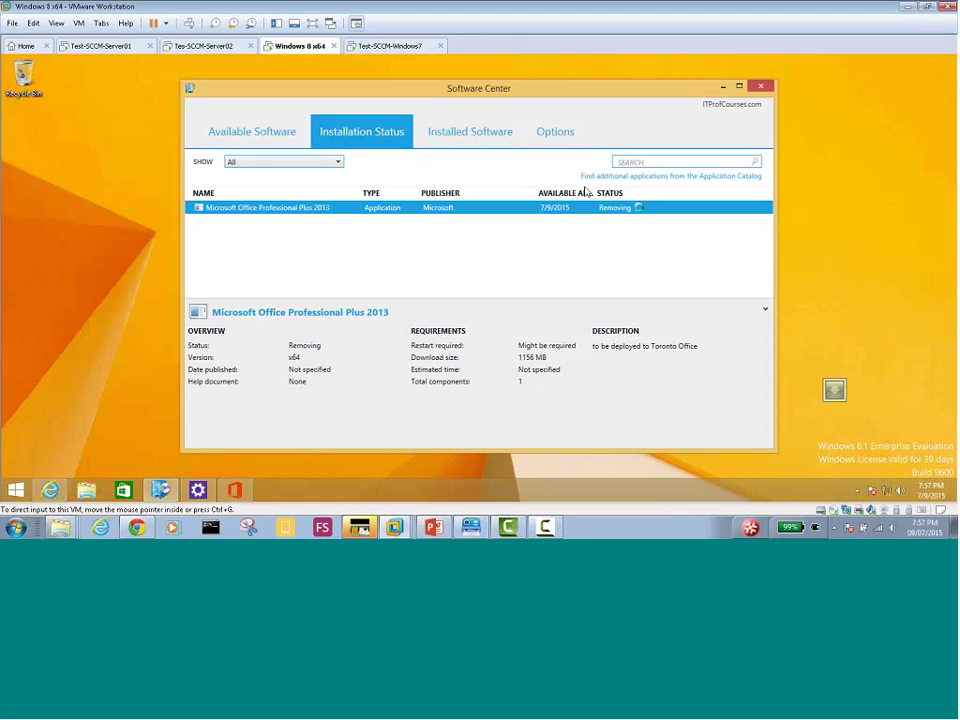
left_click(466, 133)
left_click(390, 136)
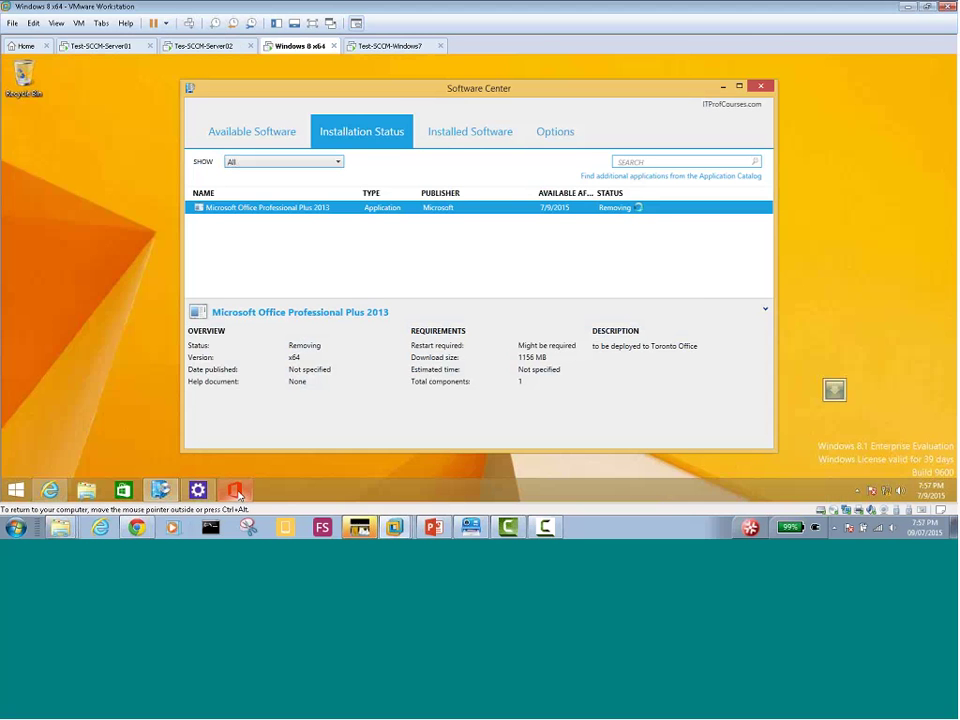
left_click(236, 491)
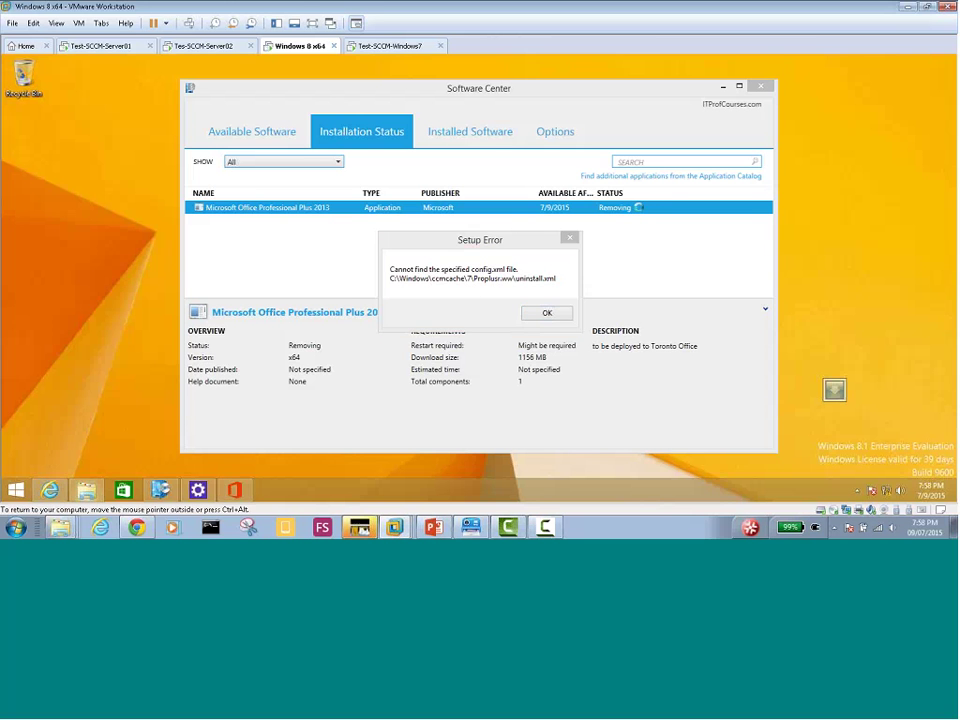
Open File Explorer on the Windows 8 client and browse to C:\Windows, moving the Setup Error aside
key("super+e")
left_click_drag(333, 72, 347, 323)
left_click(347, 352)
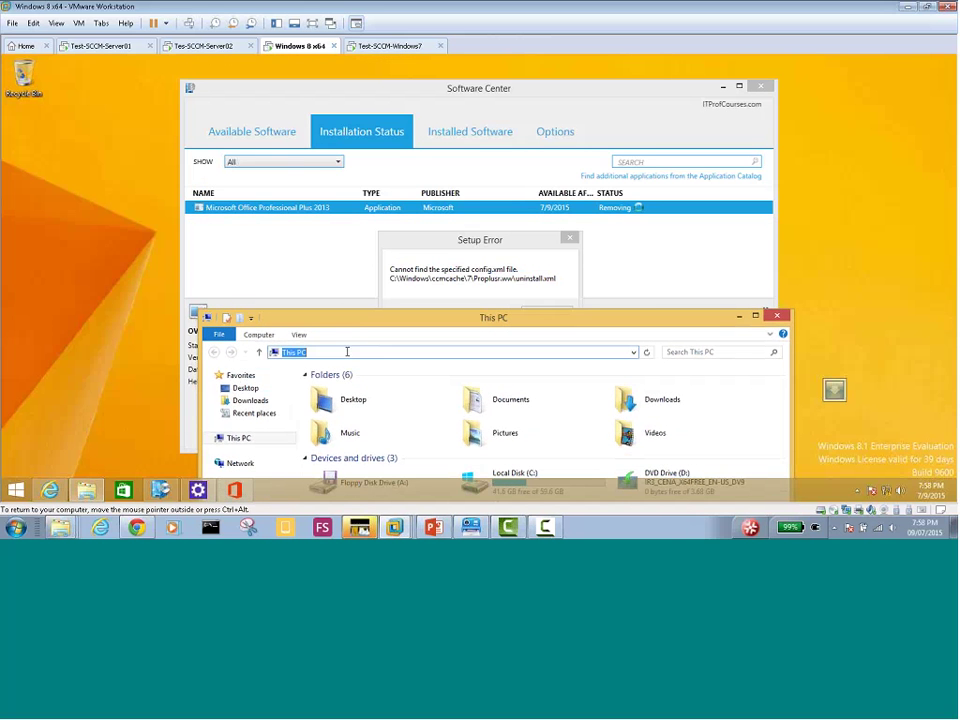
left_click(247, 441)
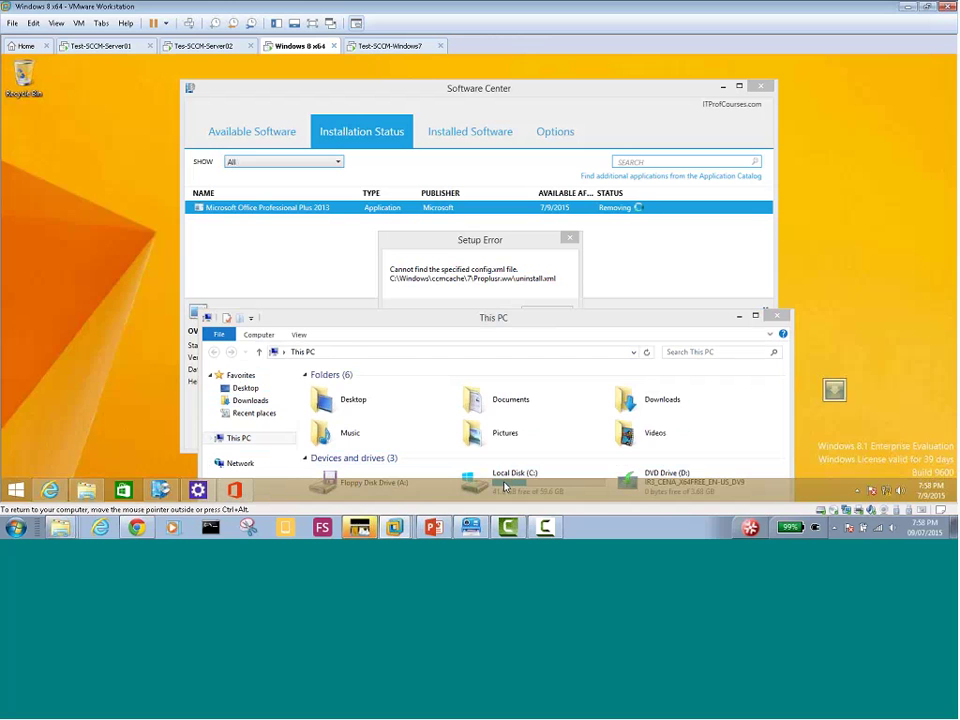
double_click(505, 487)
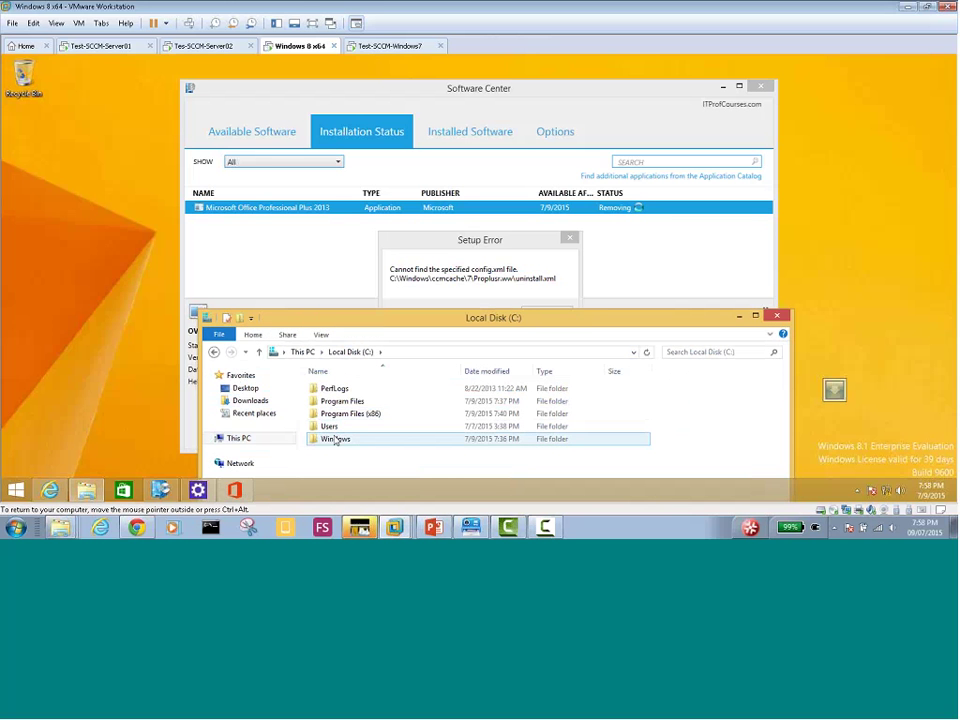
double_click(336, 440)
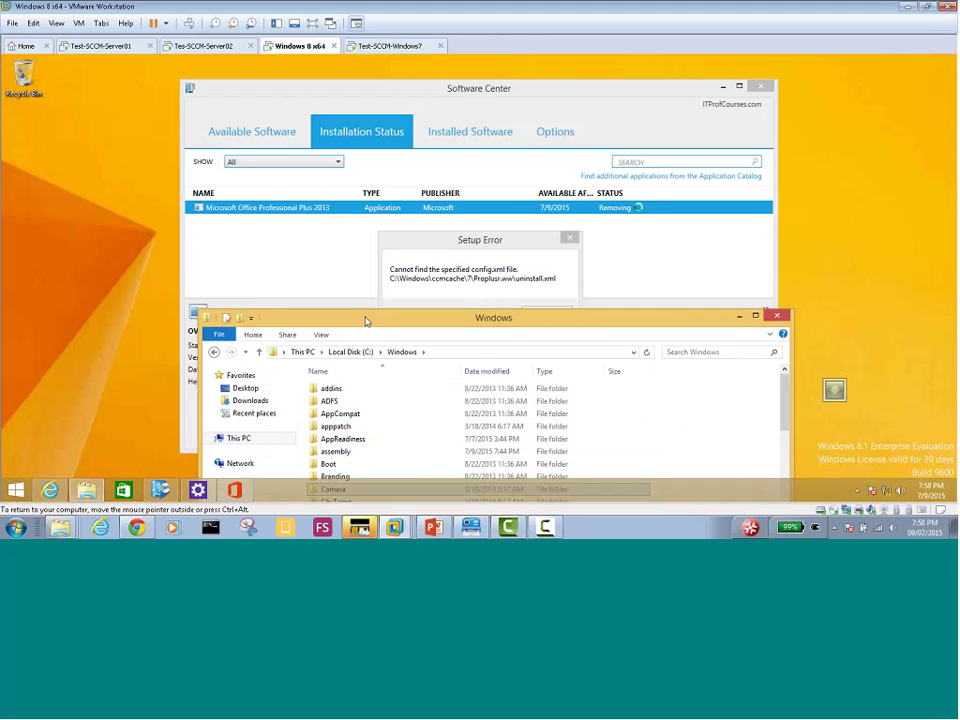
left_click_drag(360, 315, 297, 250)
left_click(428, 241)
left_click_drag(428, 241, 620, 82)
left_click_drag(458, 256, 429, 147)
Open ccmcache\7, select the cached ProPlus.WW folder, then switch to the Tes-SCCM-Server02 VM
left_click(249, 316)
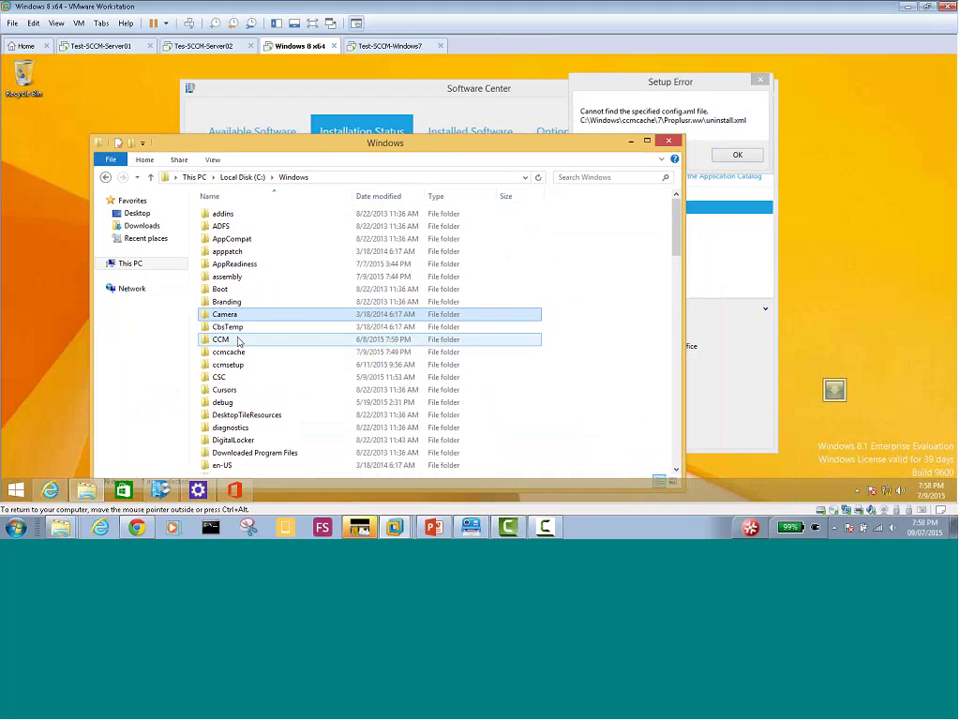
left_click(240, 339)
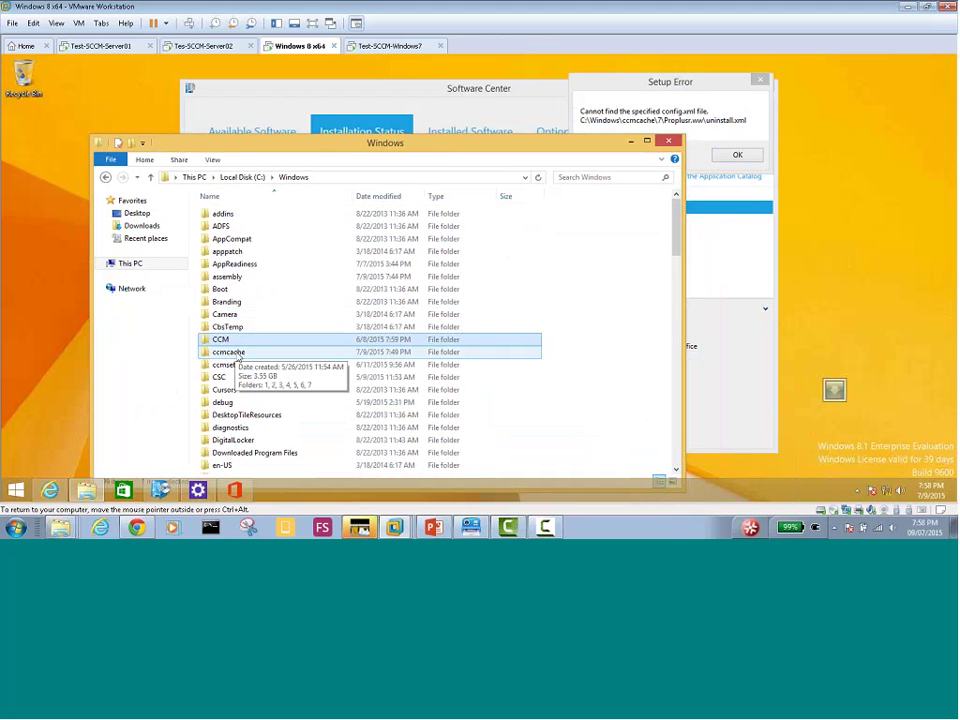
double_click(240, 353)
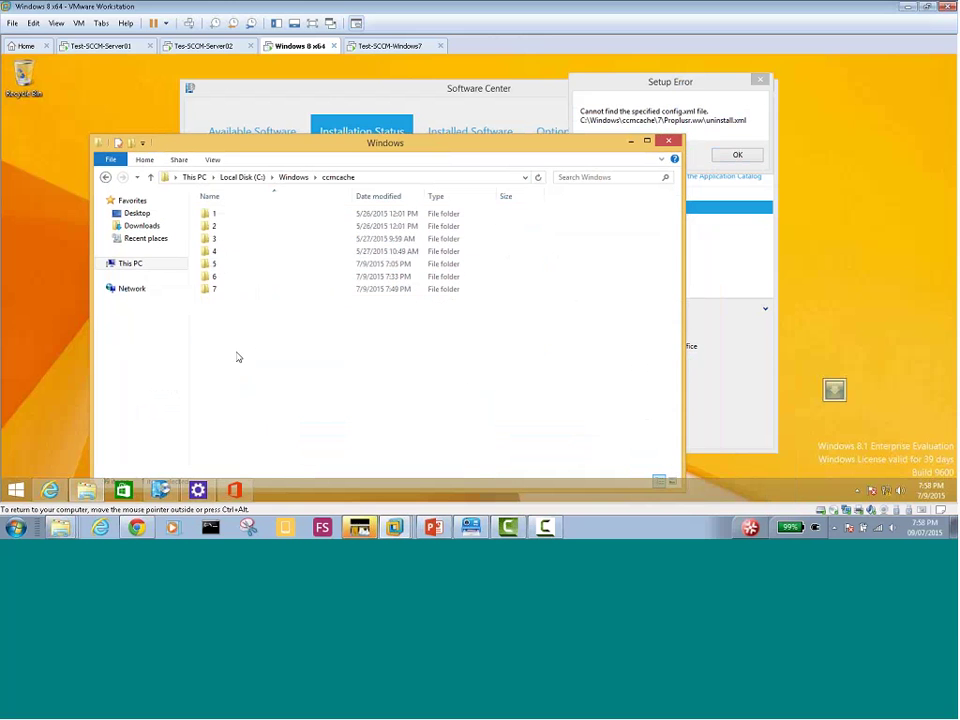
double_click(216, 289)
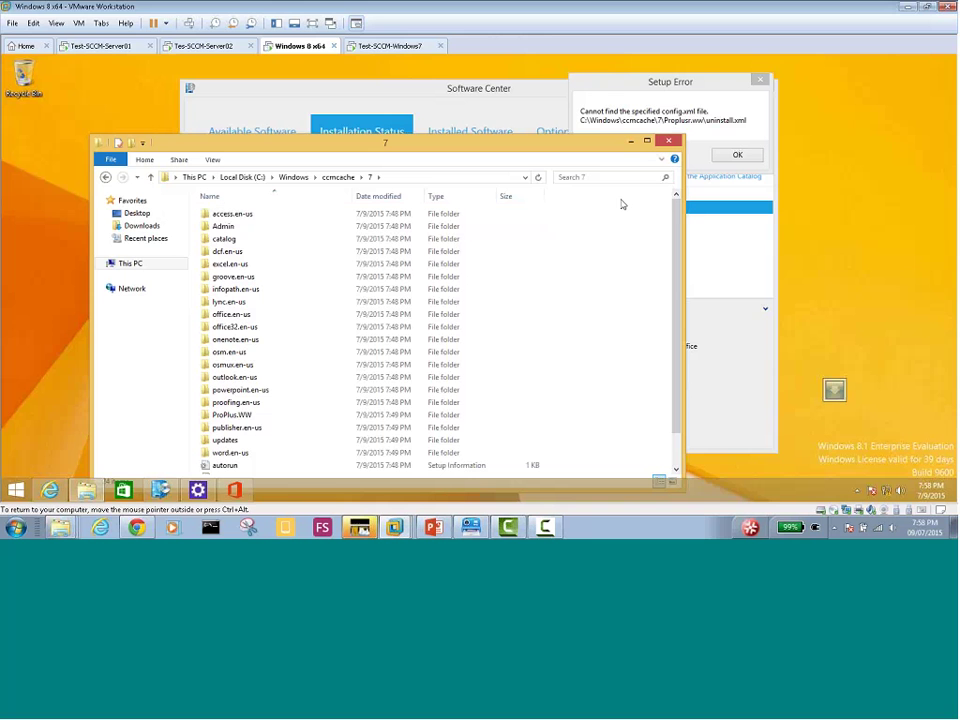
type("osm")
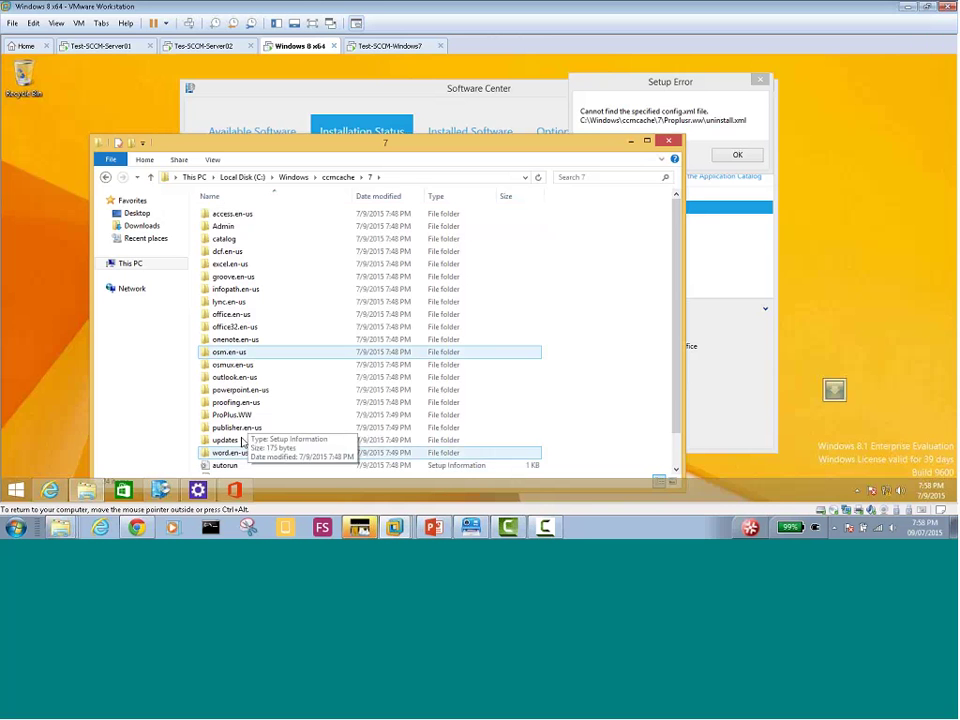
left_click(246, 416)
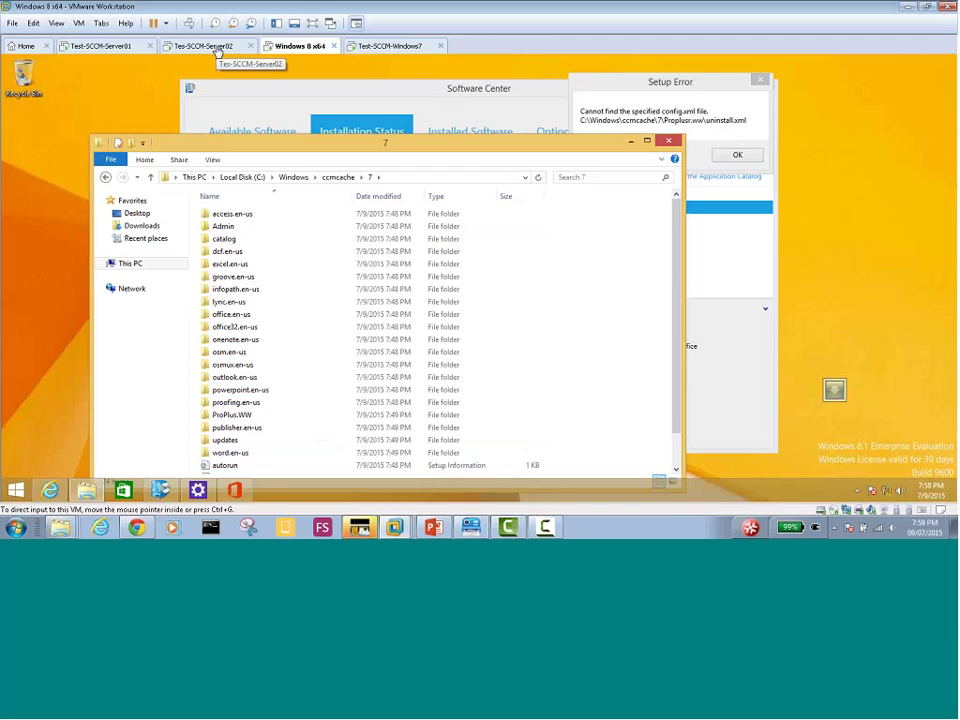
left_click(216, 50)
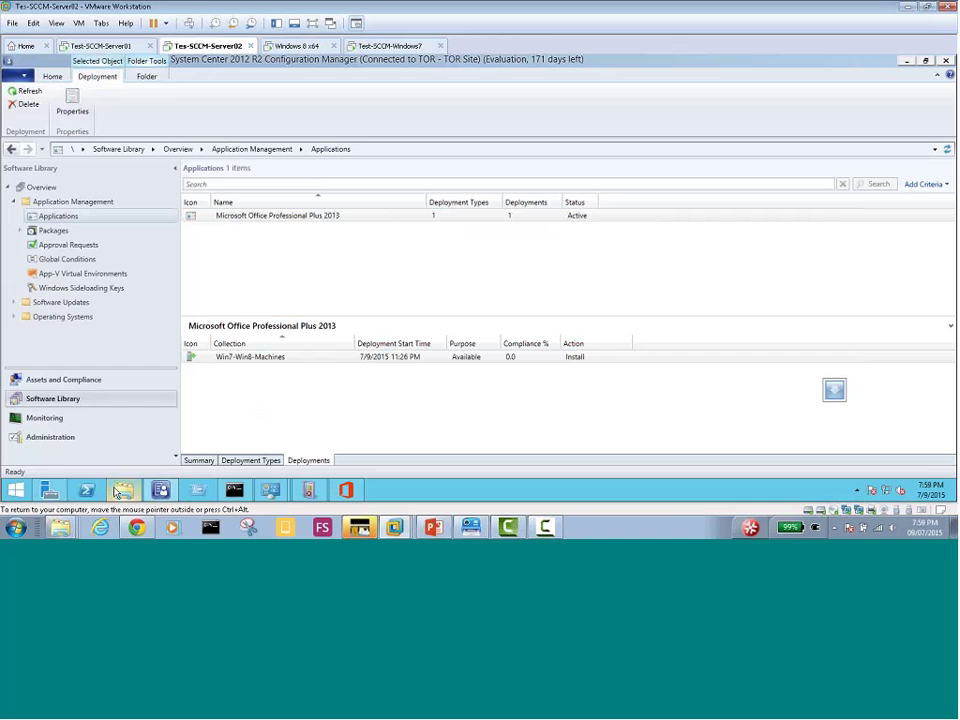
Review Uninstall.xml in the server's From_ISO\ProPlus.WW folder, close it, and return to the Configuration Manager console
mouse_move(120, 490)
left_click(110, 430)
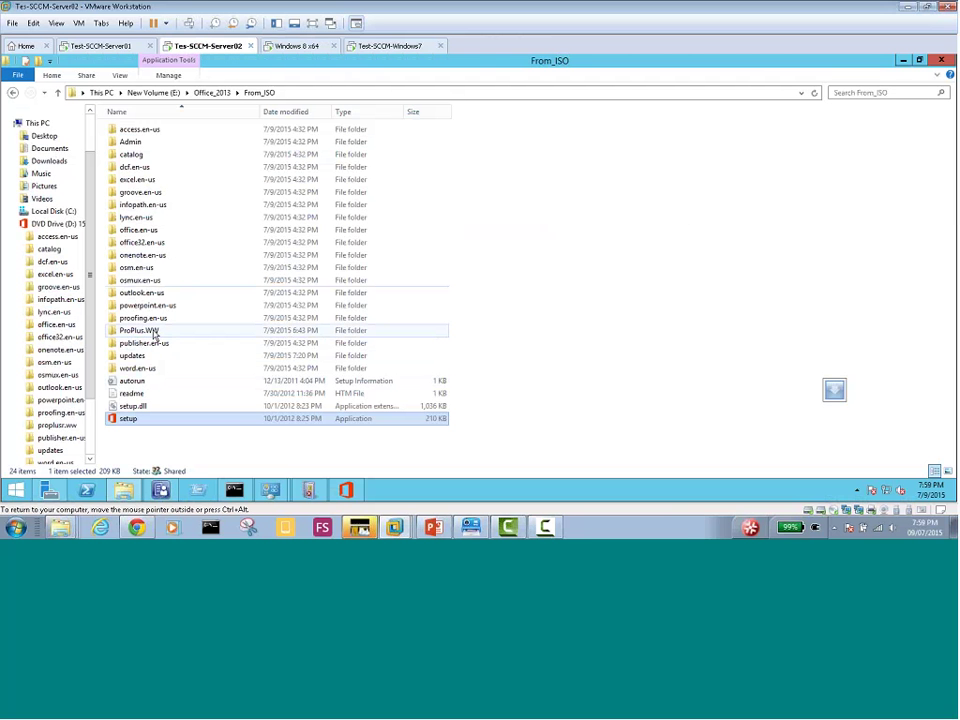
double_click(152, 336)
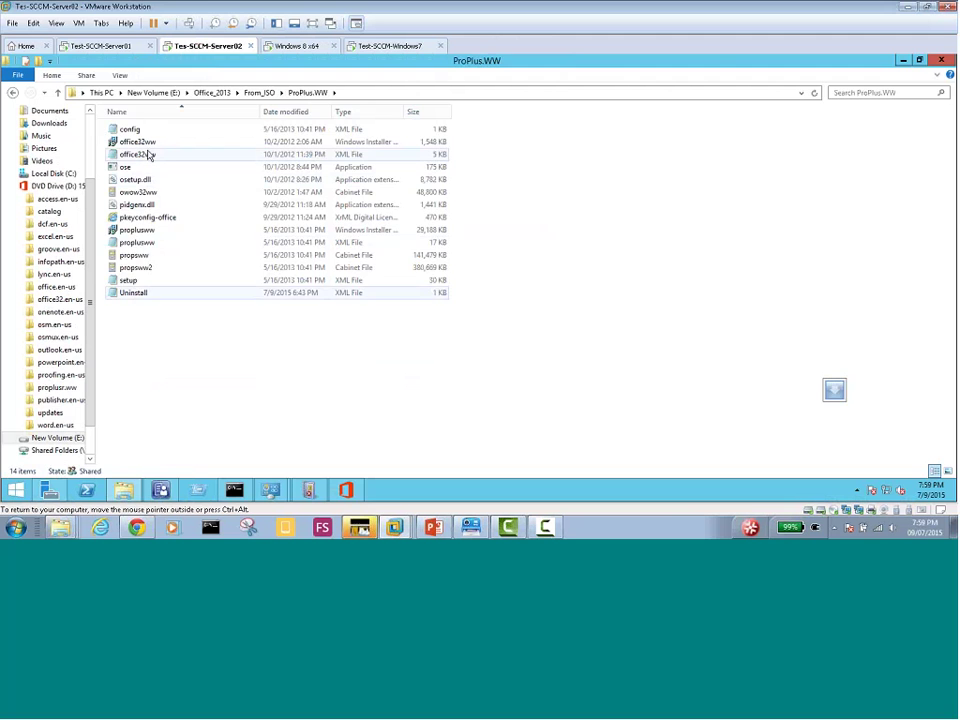
double_click(133, 292)
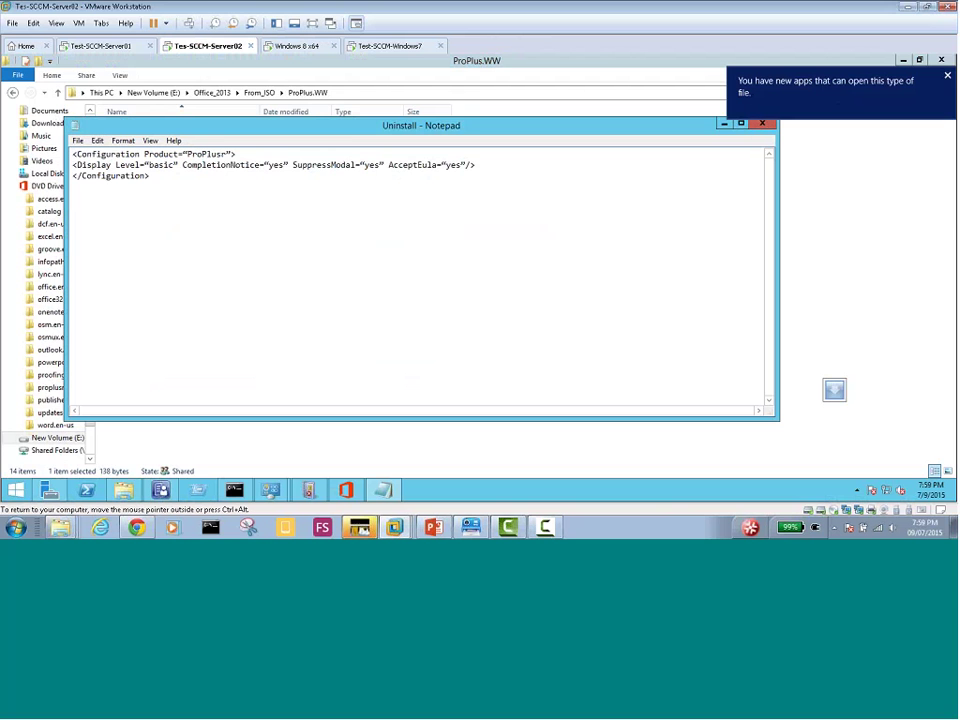
left_click(15, 490)
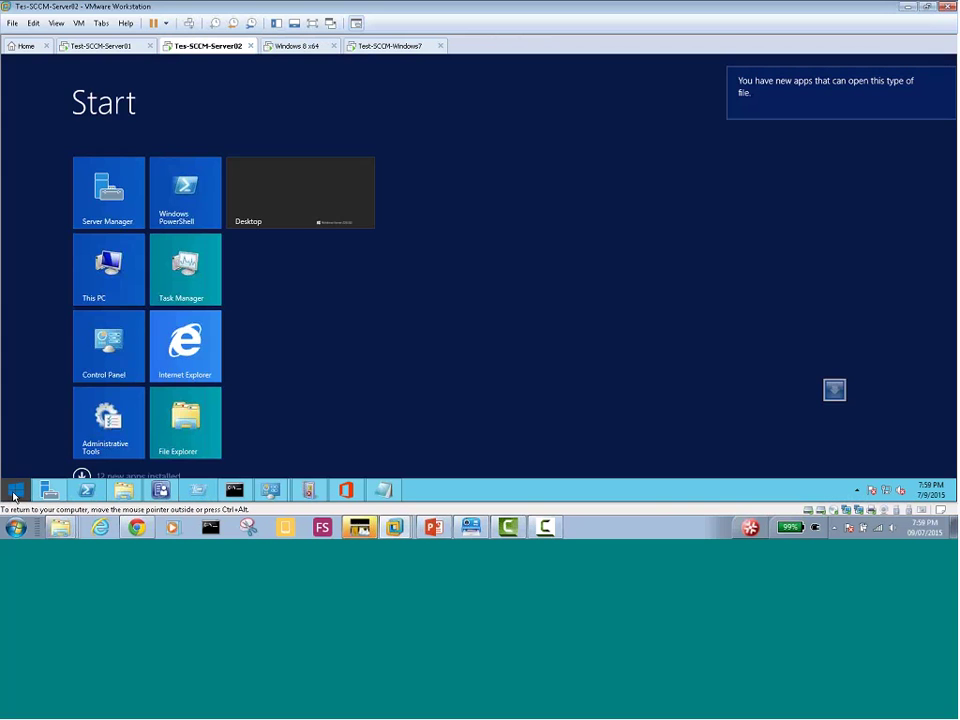
left_click(15, 490)
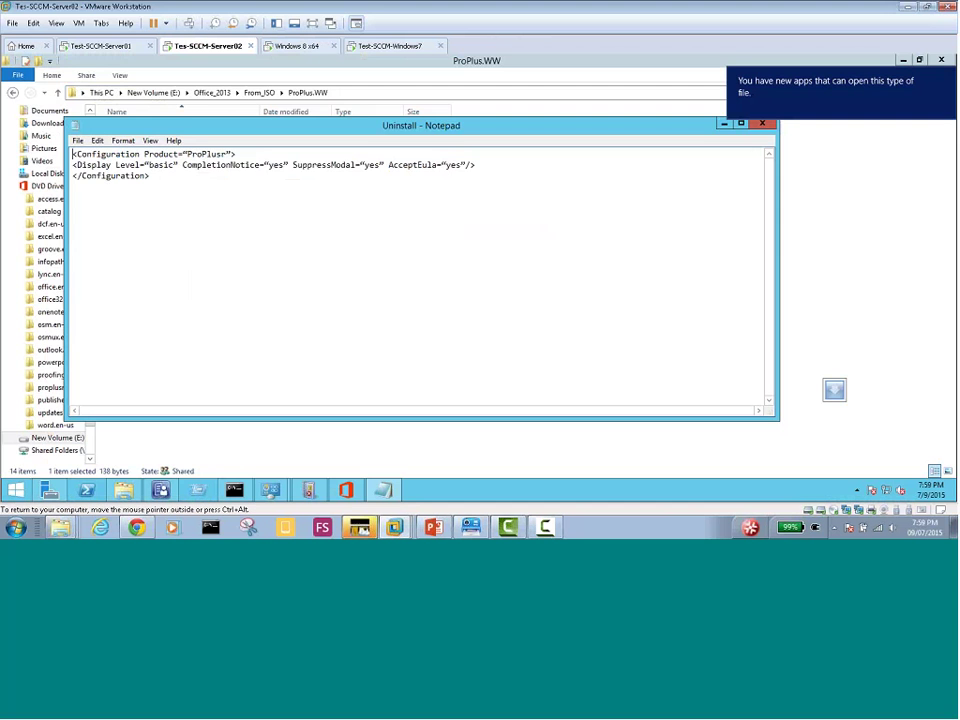
left_click(762, 126)
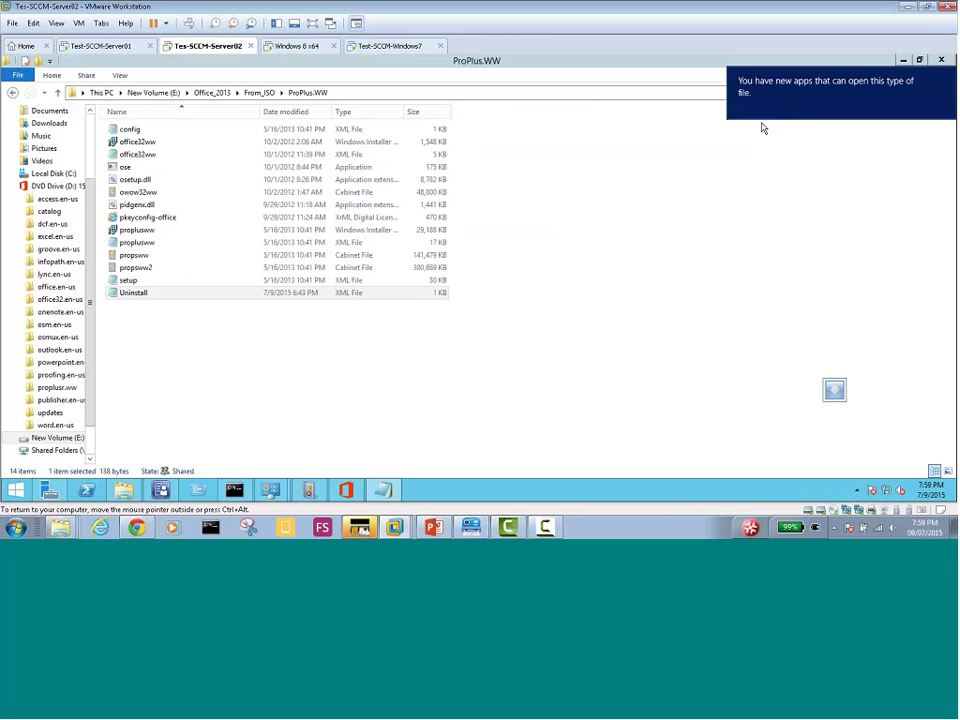
left_click(161, 491)
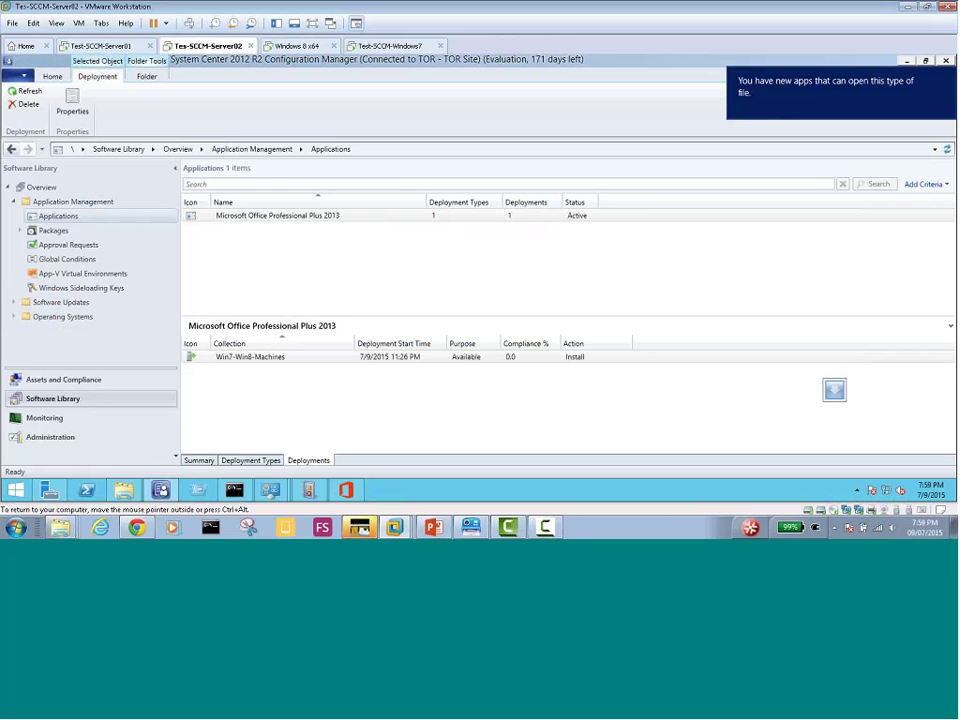
Open the Office application's MSI deployment type properties at its Programs settings
right_click(229, 218)
left_click(288, 469)
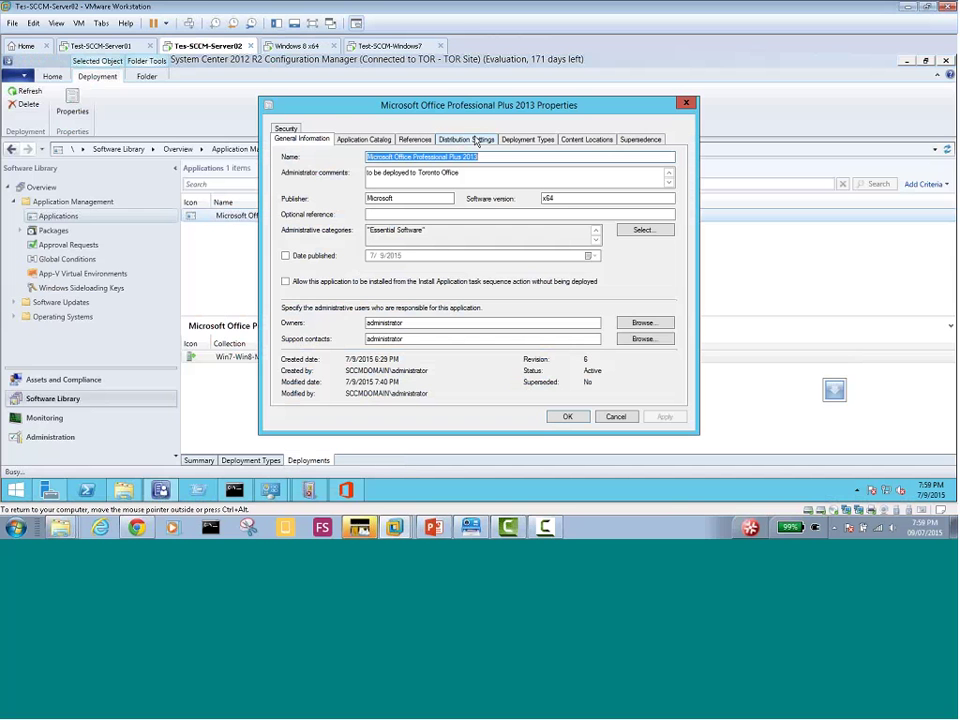
left_click(524, 142)
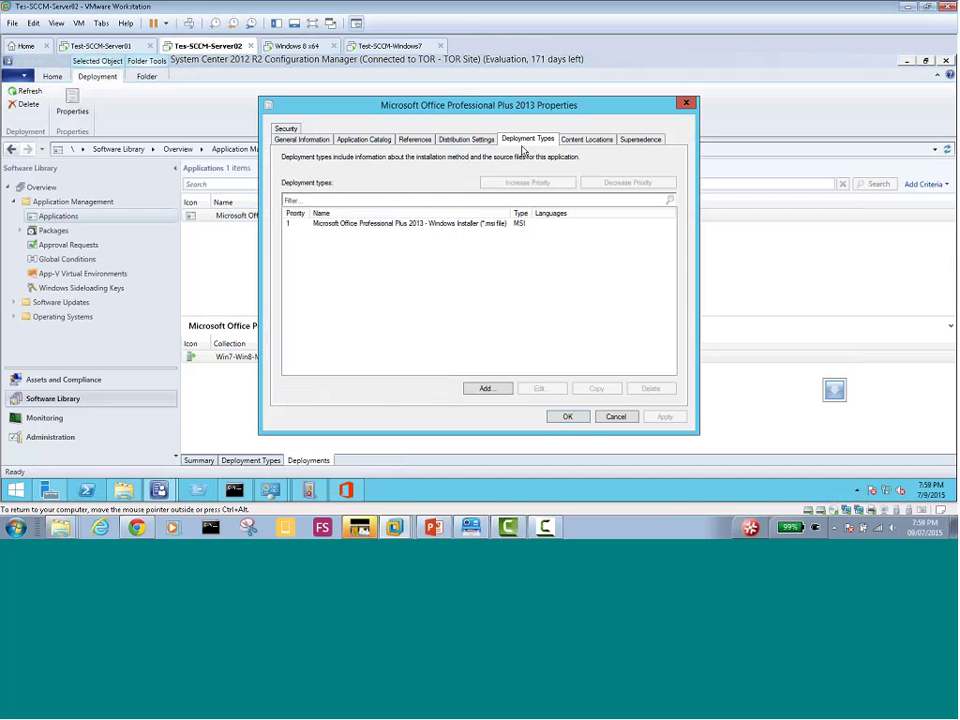
left_click(441, 222)
left_click(539, 388)
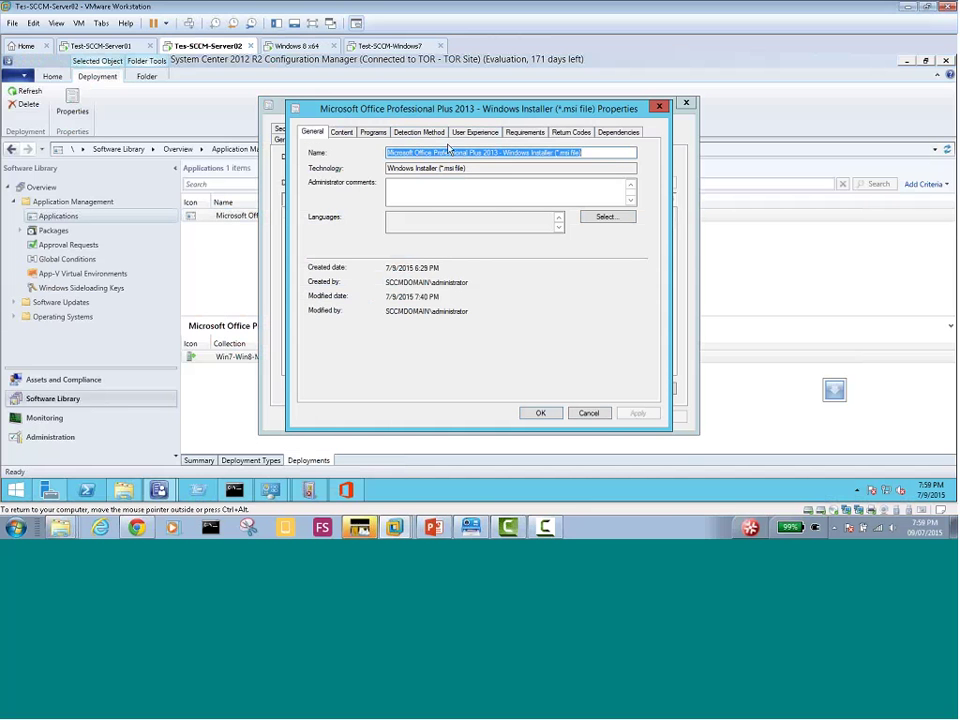
left_click(341, 132)
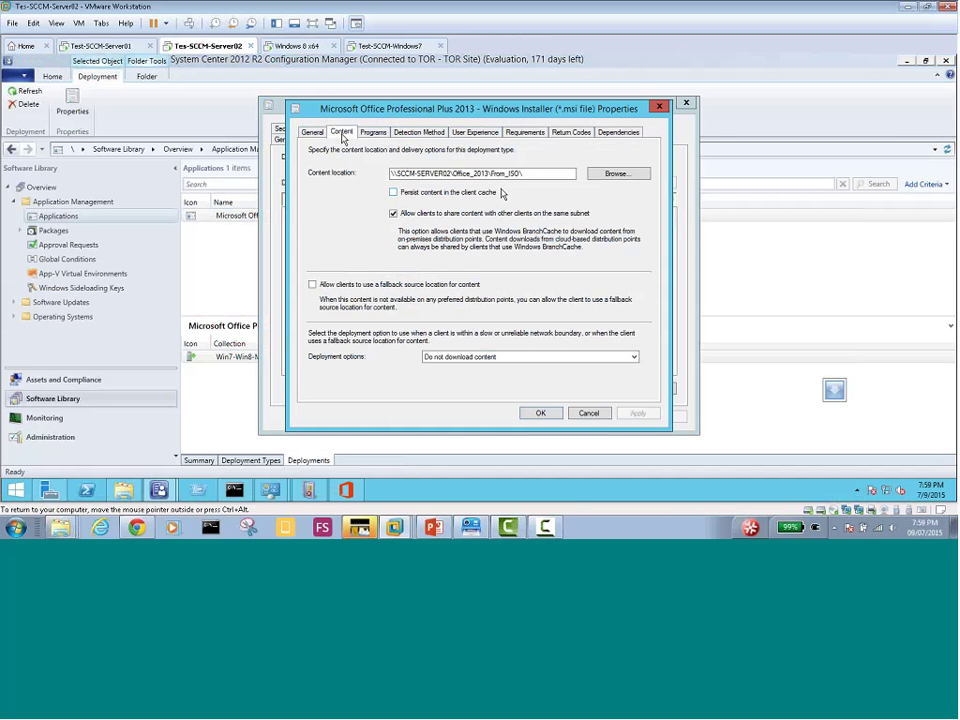
left_click(376, 134)
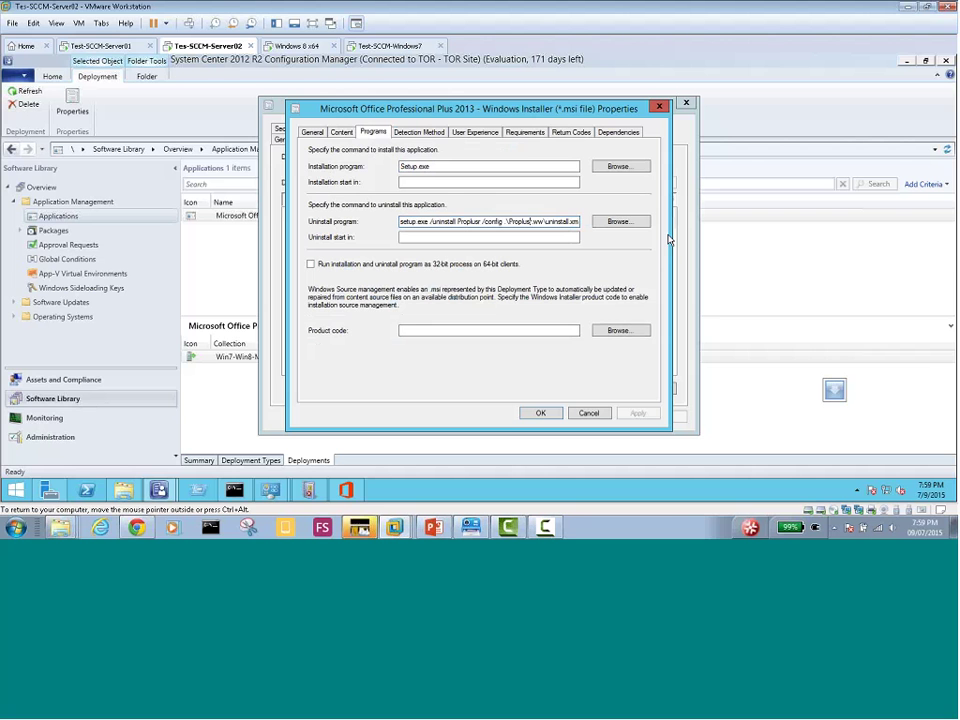
Correct the uninstall command to 'setup.exe /uninstall Proplus /config .\Proplus.ww\uninstall.xml' by deleting the stray 'r'
key("BackSpace")
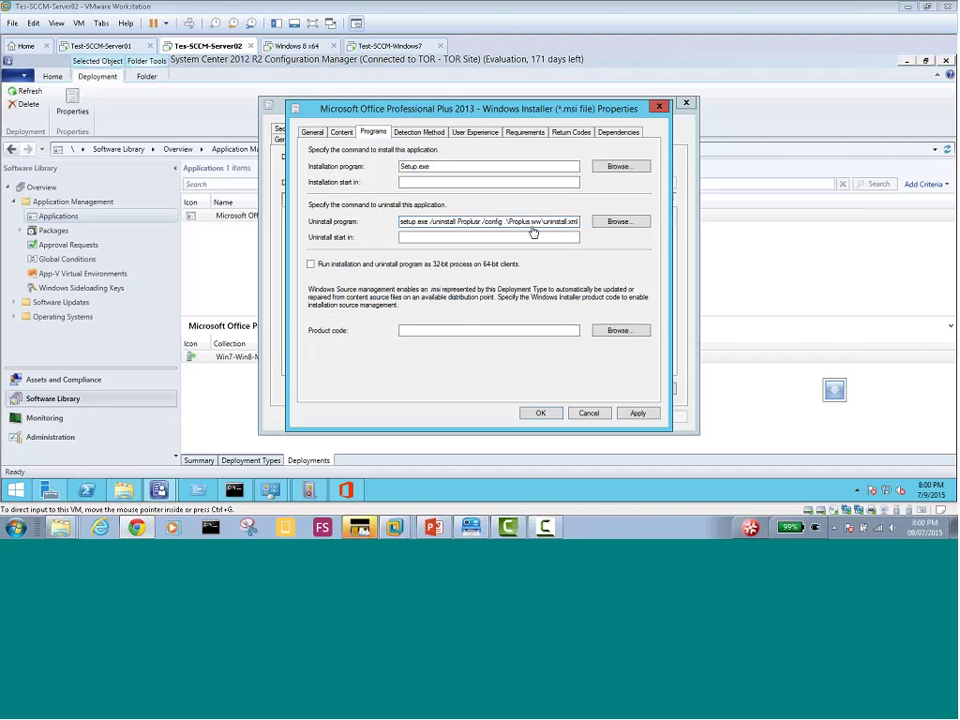
left_click(616, 222)
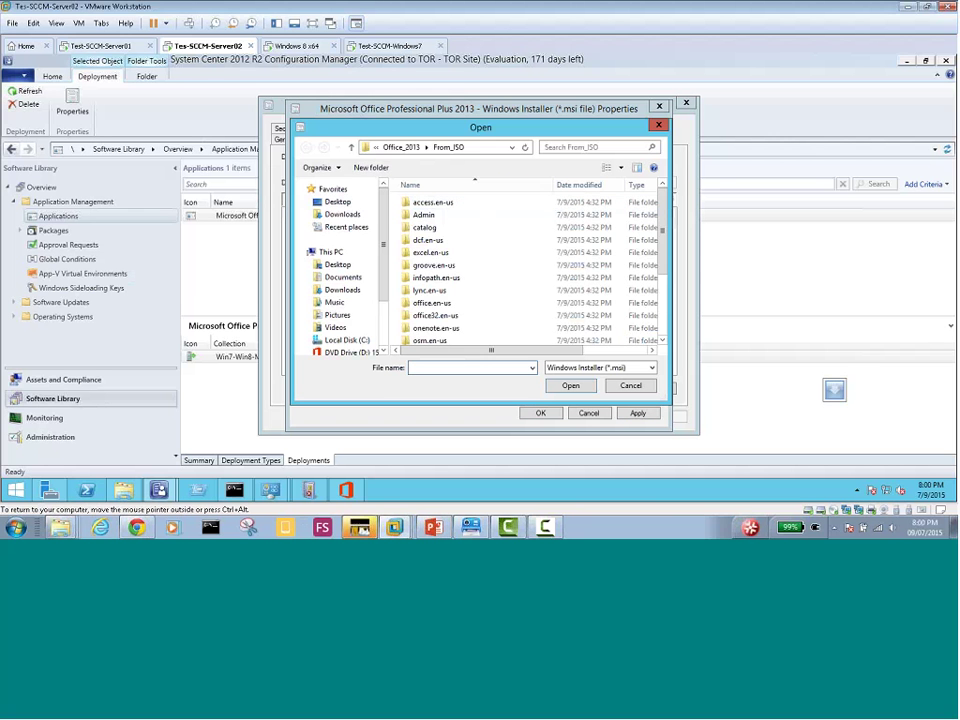
left_click_drag(662, 251, 669, 322)
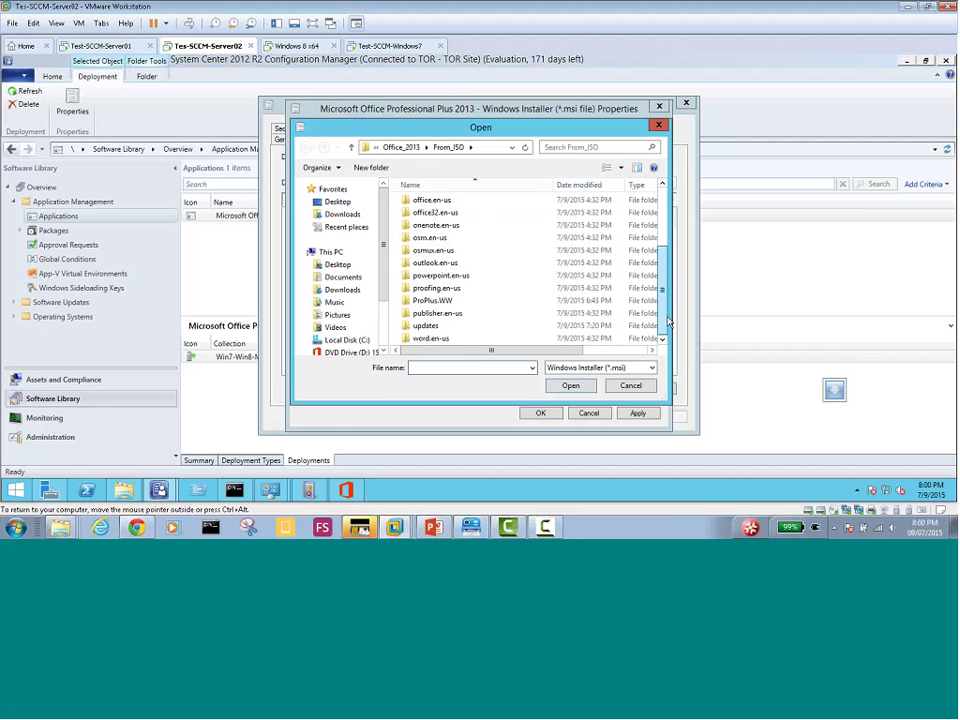
left_click(432, 300)
left_click(628, 386)
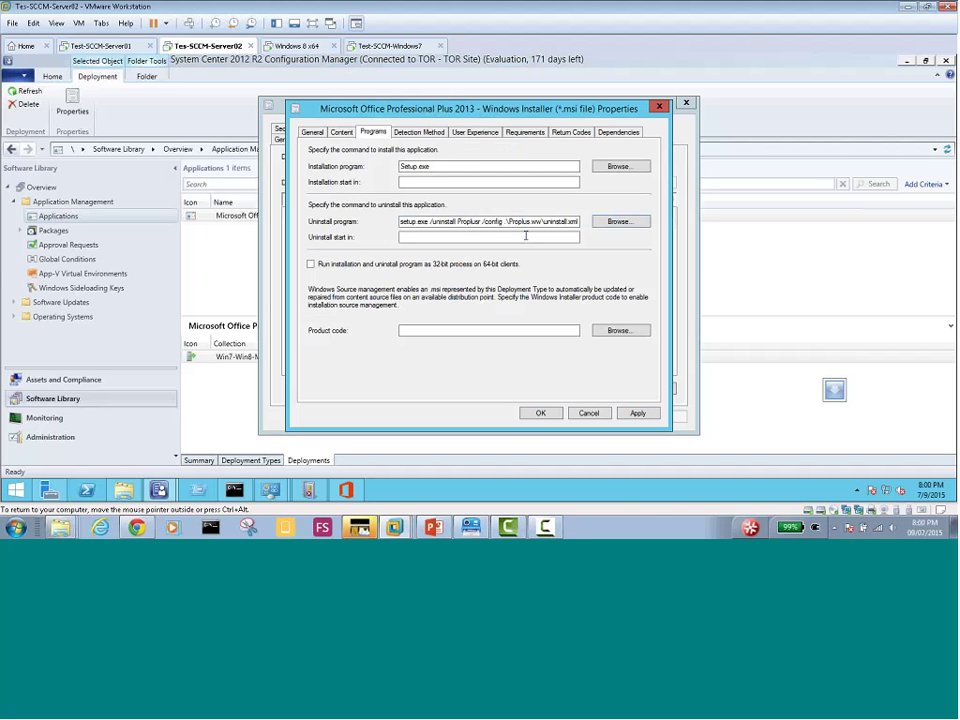
left_click(479, 222)
key("Delete")
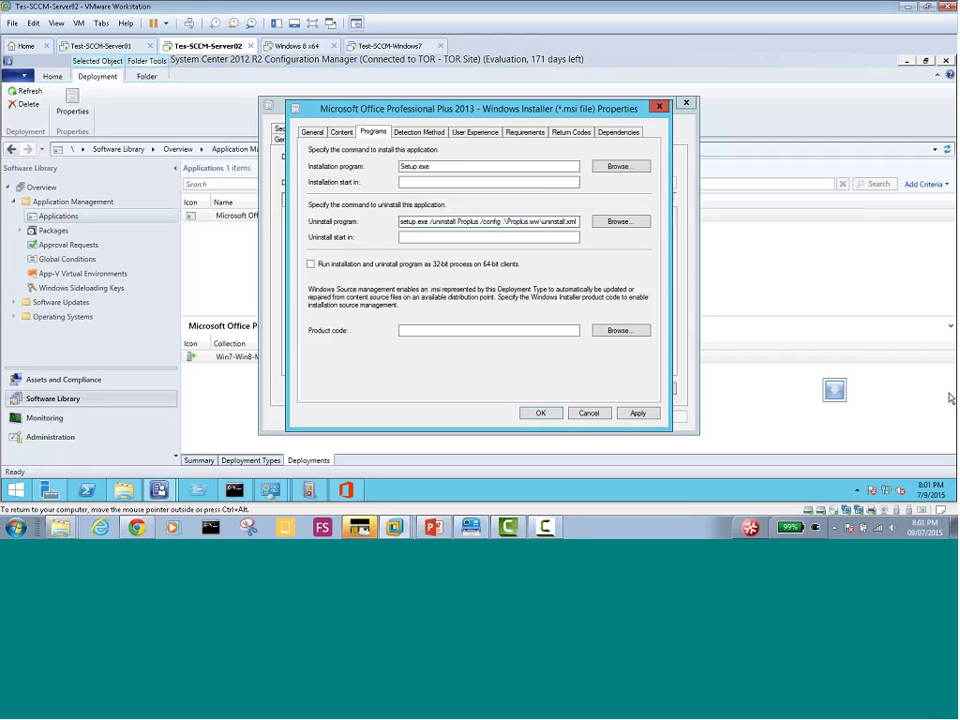
On PowerPoint slide 17, change both 'Proplusr' occurrences to 'Proplus', then Alt+Tab back to VMware
left_click(433, 527)
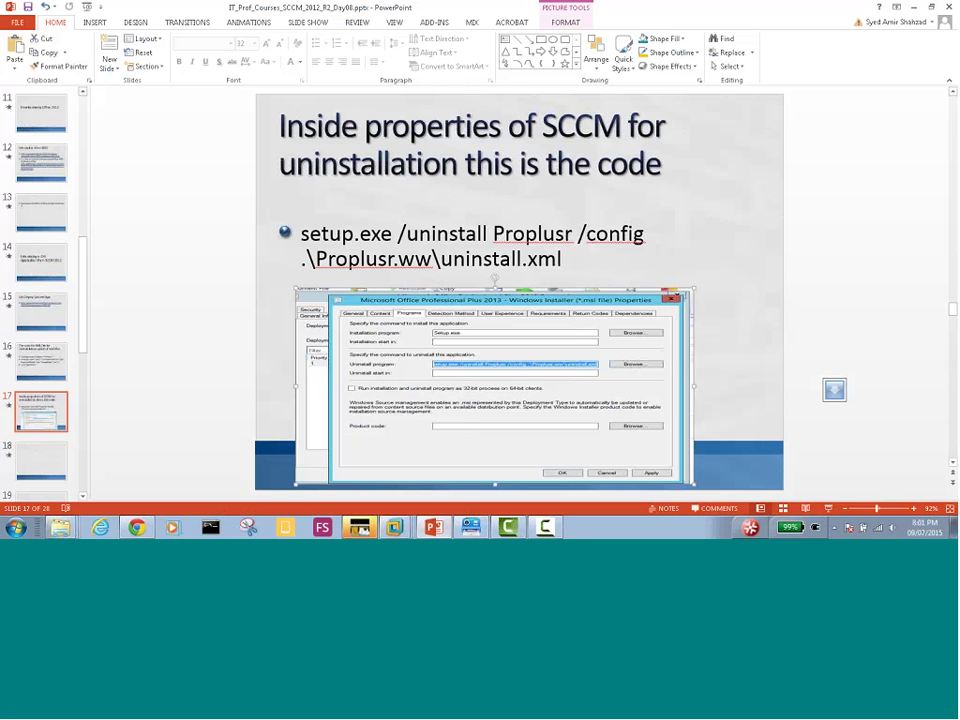
left_click(468, 258)
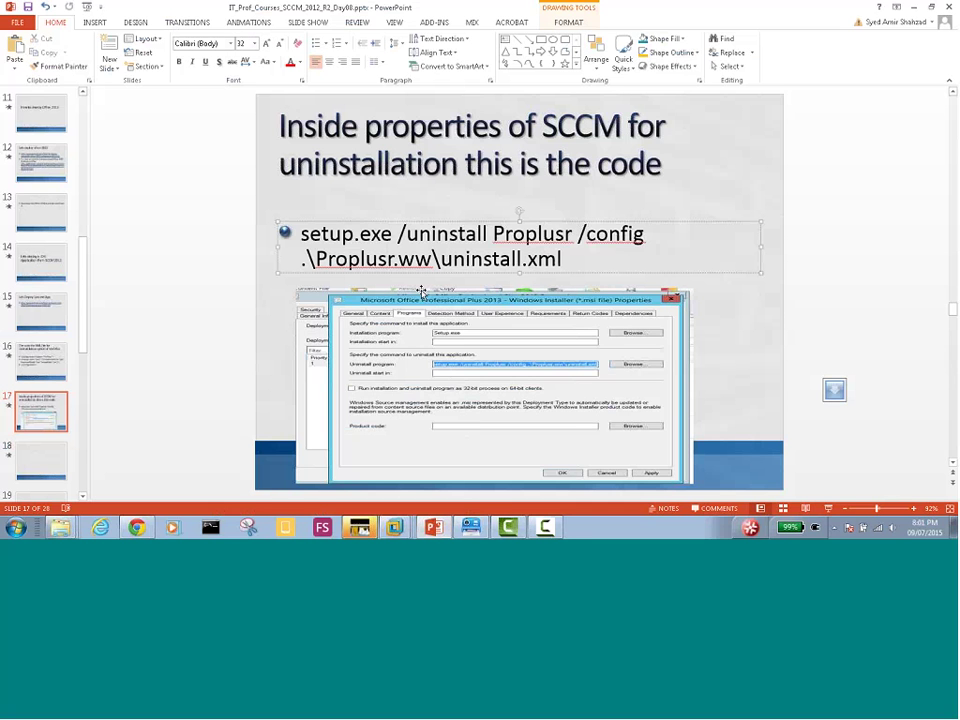
key("BackSpace")
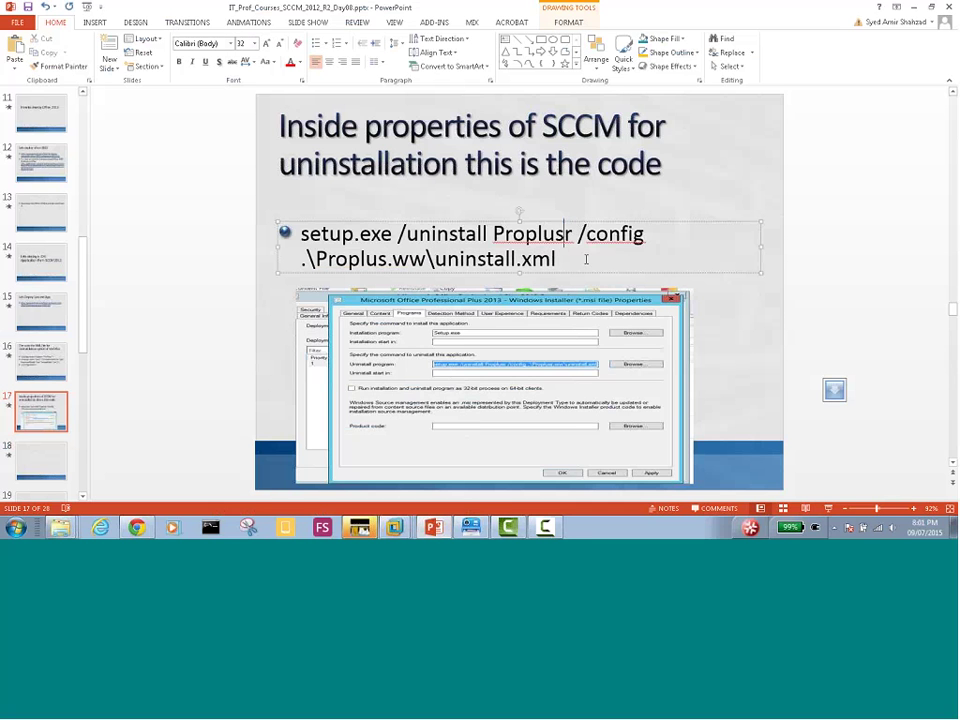
left_click(569, 233)
key("BackSpace")
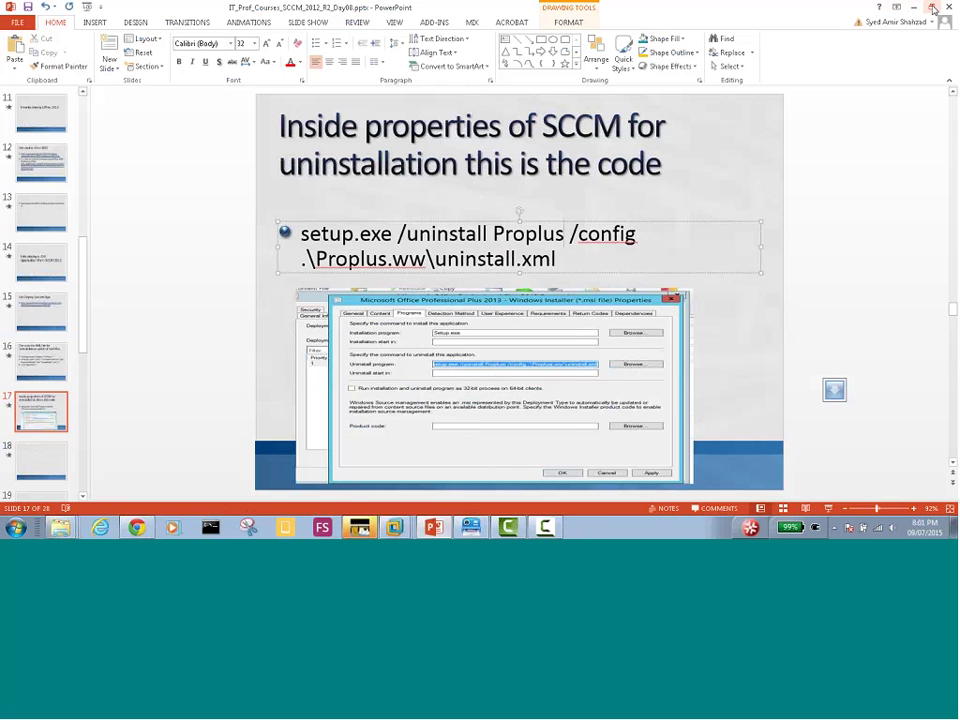
key("alt+Tab")
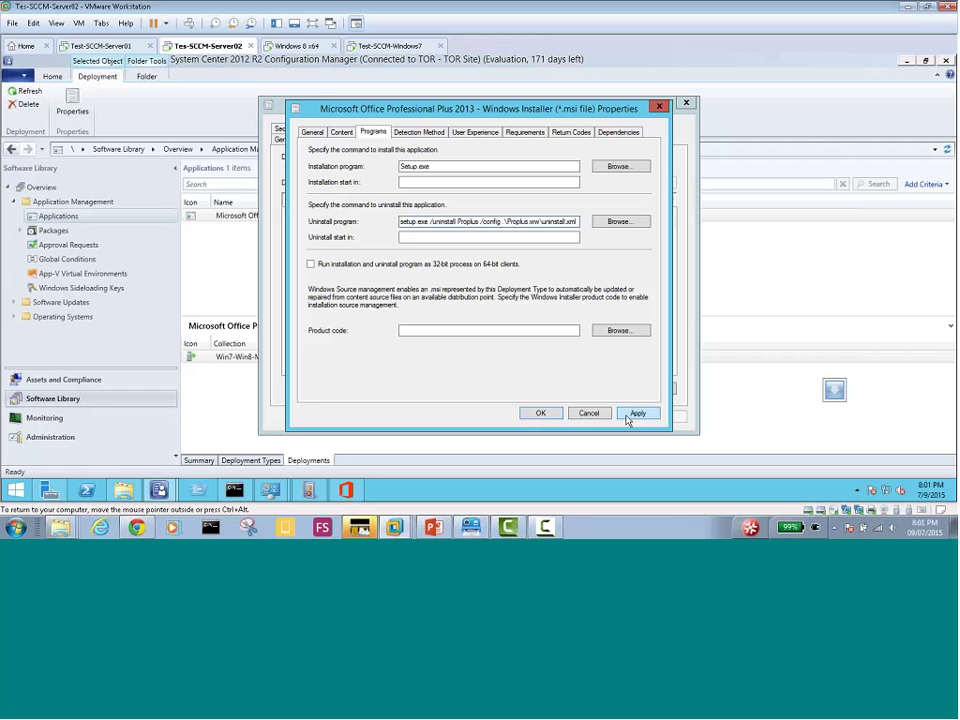
Apply the corrected uninstall command and close both the deployment type and Office application properties
left_click(637, 413)
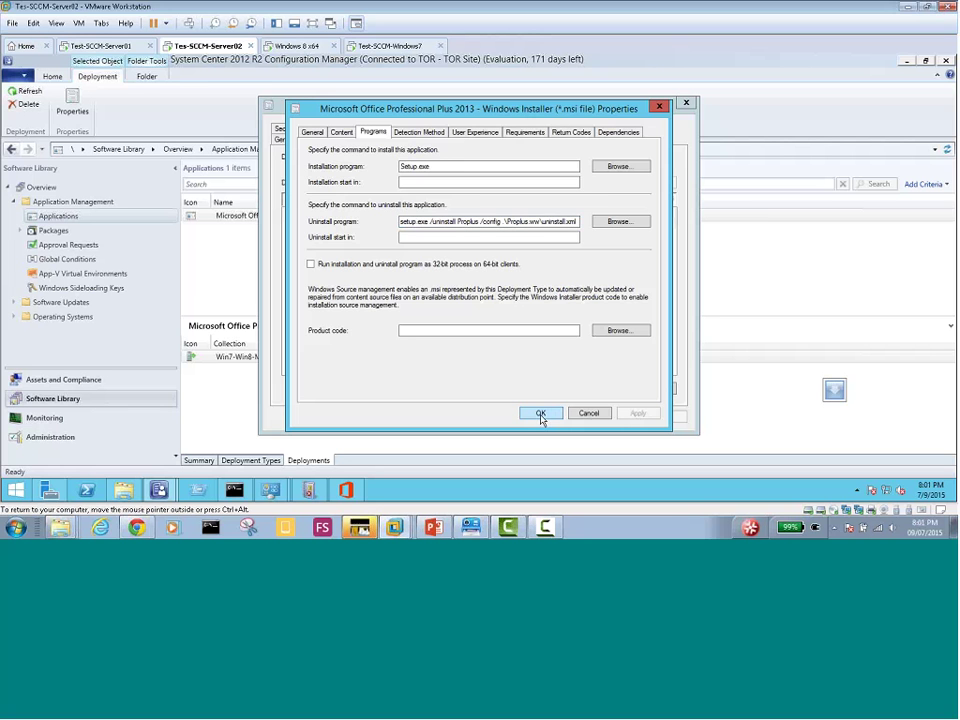
left_click(540, 415)
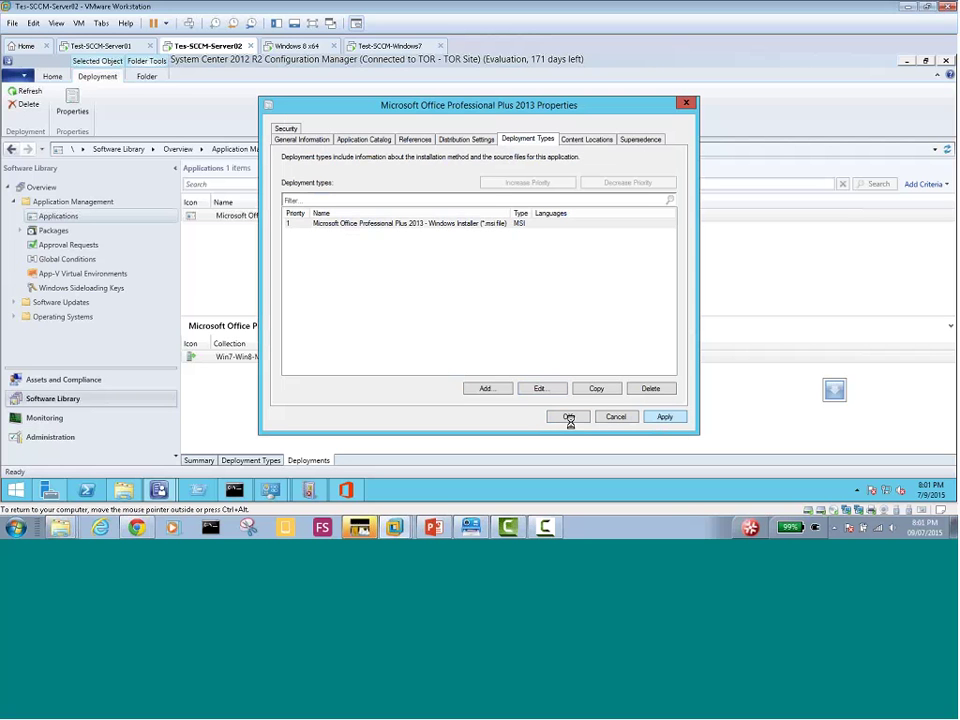
left_click(567, 417)
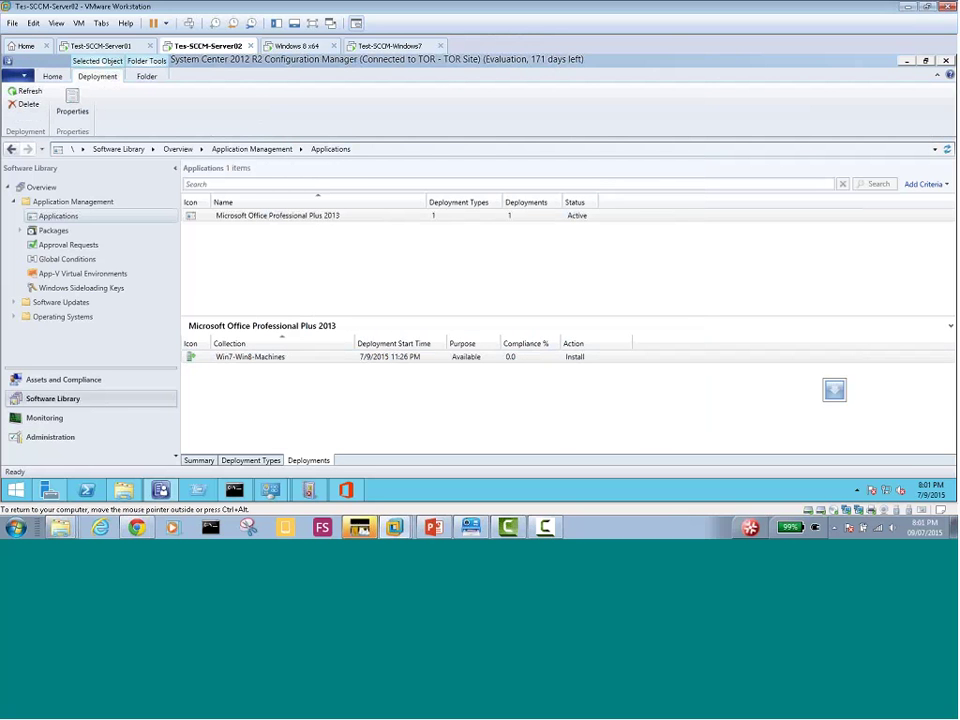
Run Update Content on the Office MSI deployment type and confirm with Yes
left_click(250, 461)
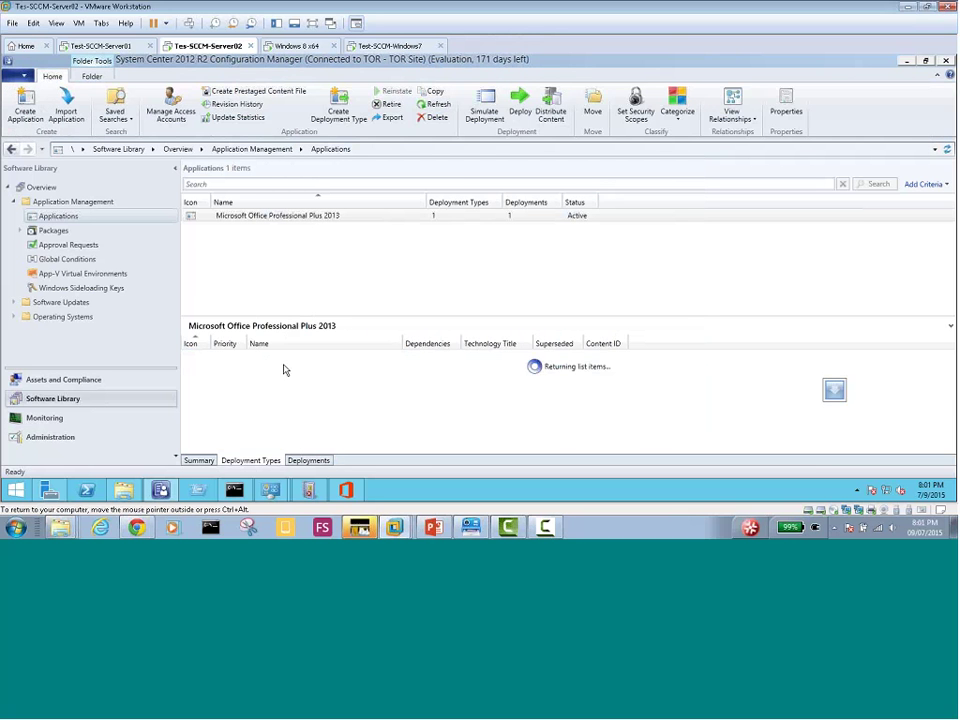
right_click(298, 358)
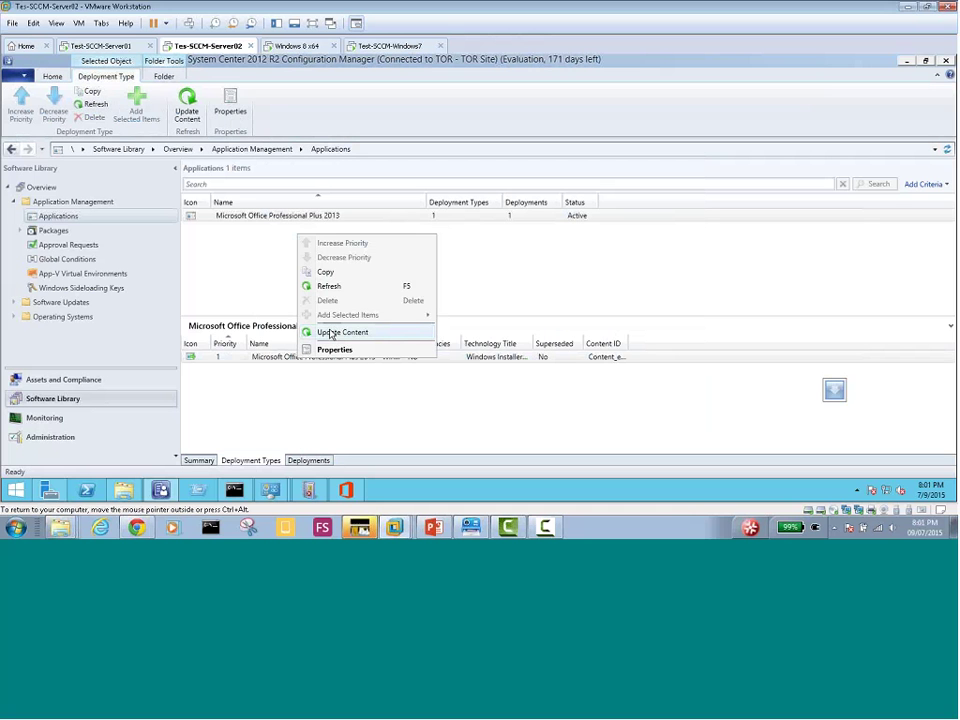
left_click(330, 333)
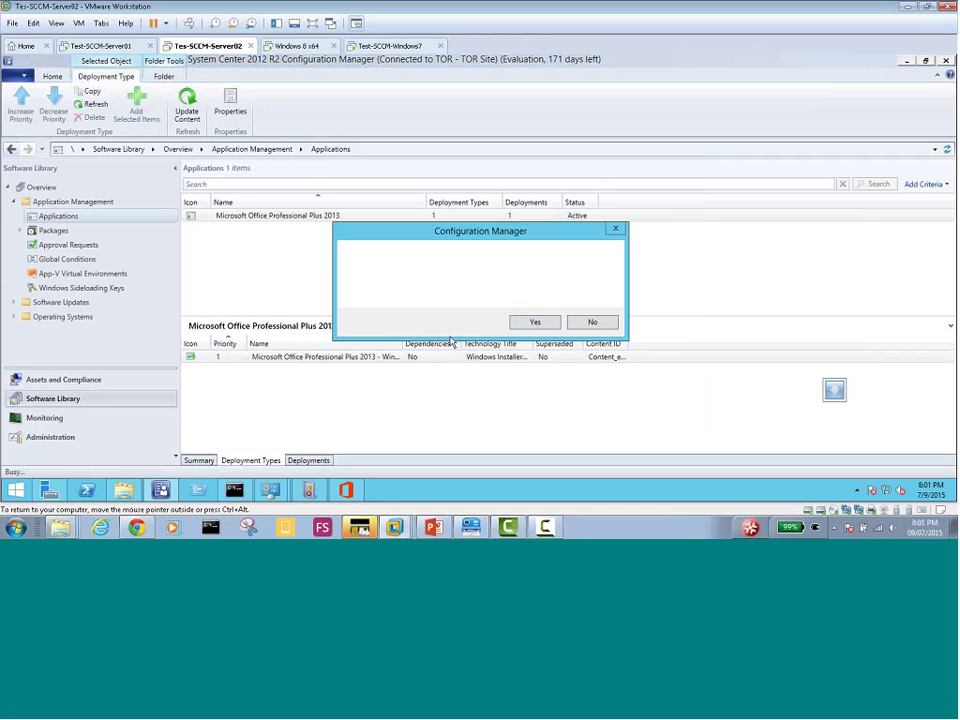
left_click(537, 322)
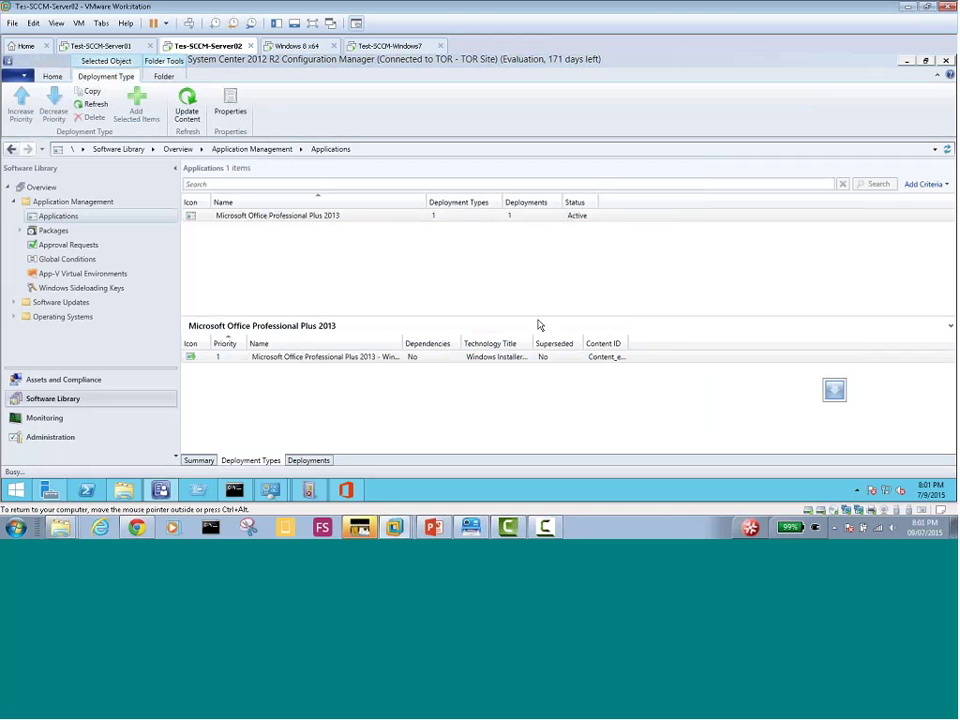
left_click(311, 461)
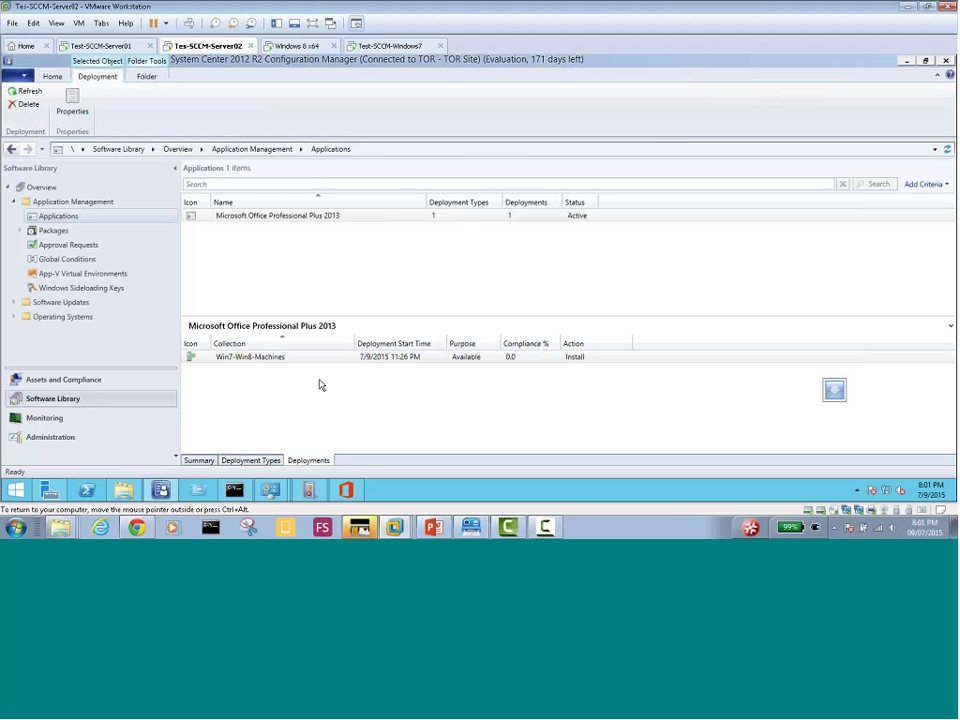
left_click(244, 462)
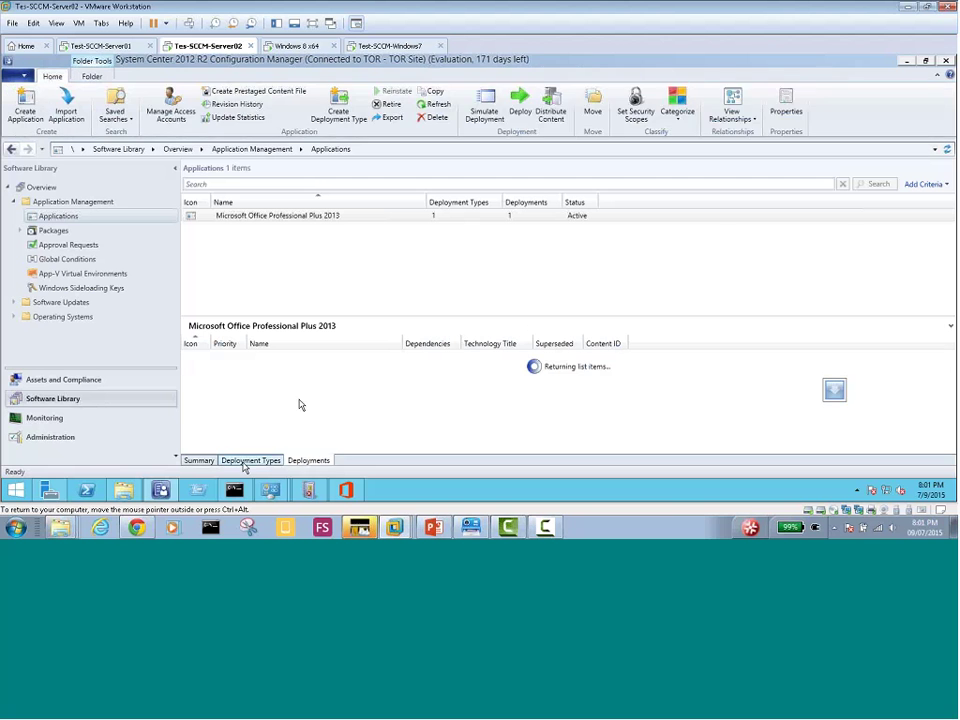
On Windows 8, close the cache folder, retry the Office removal, dismiss both config-file errors, and close Software Center
left_click(297, 46)
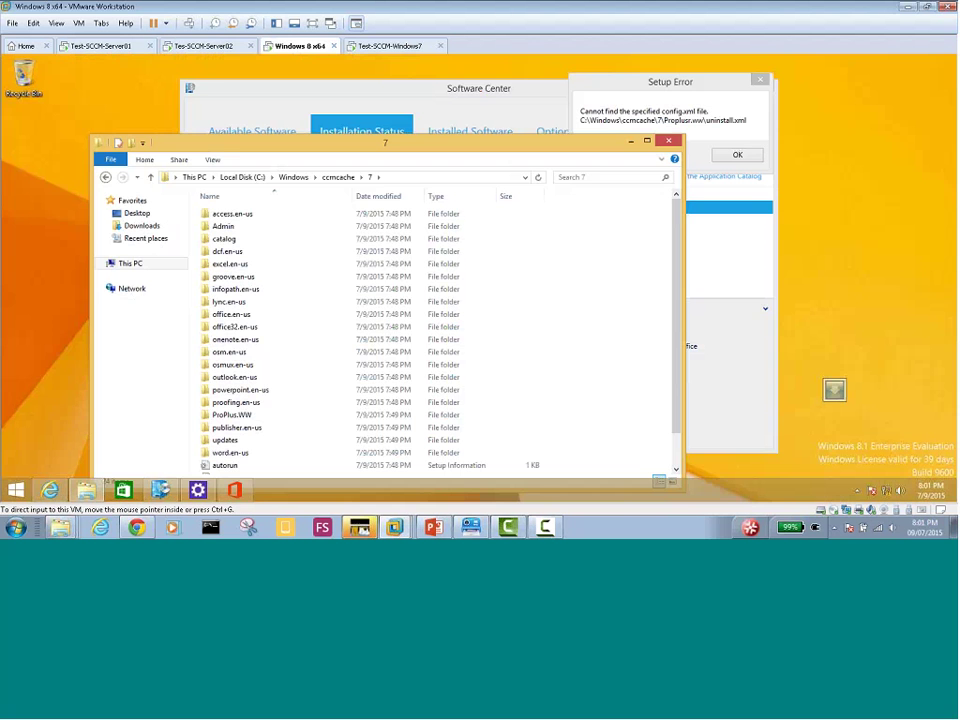
left_click(668, 141)
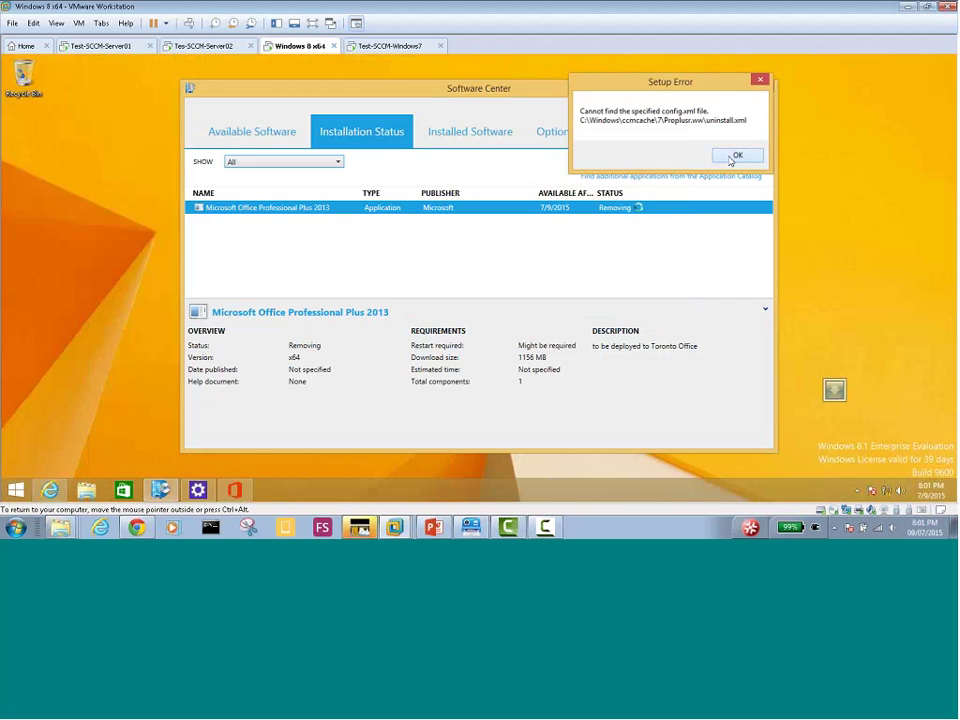
left_click(735, 156)
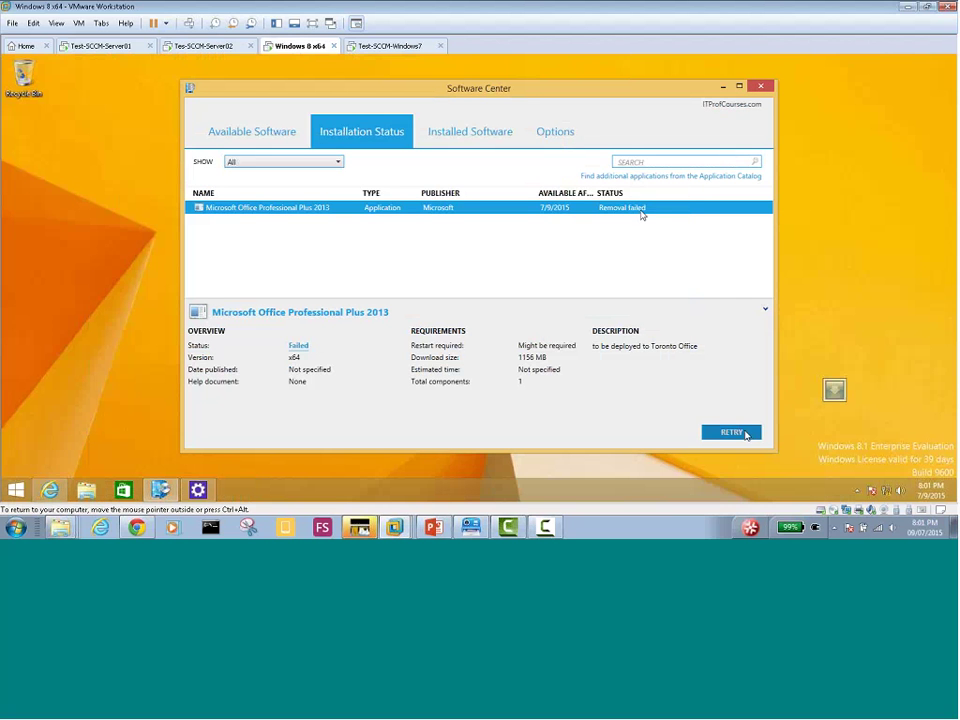
left_click(738, 433)
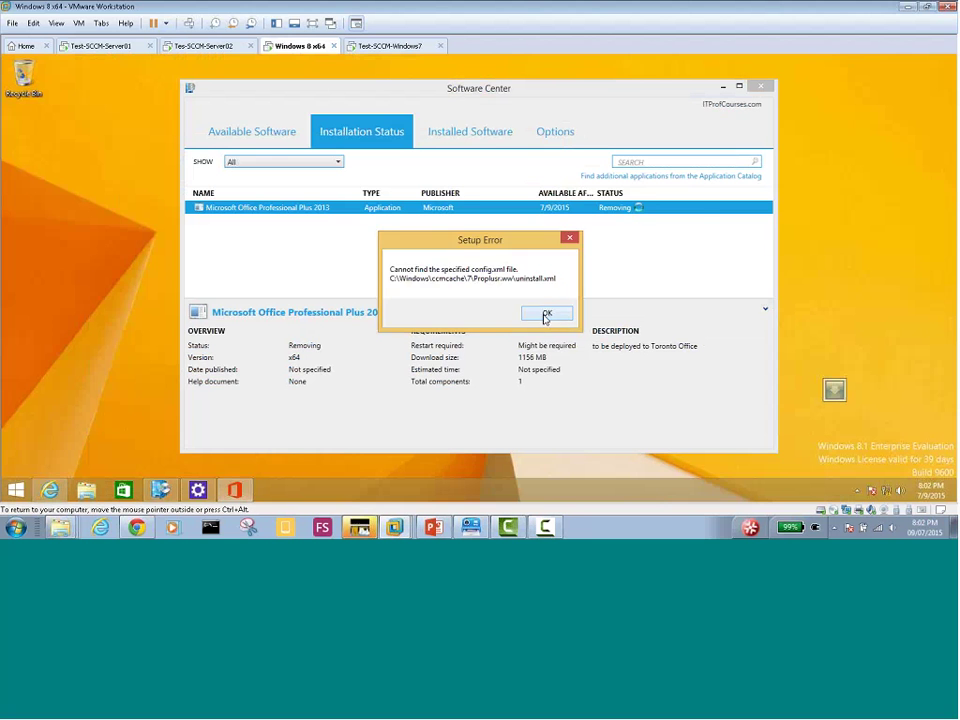
left_click(545, 315)
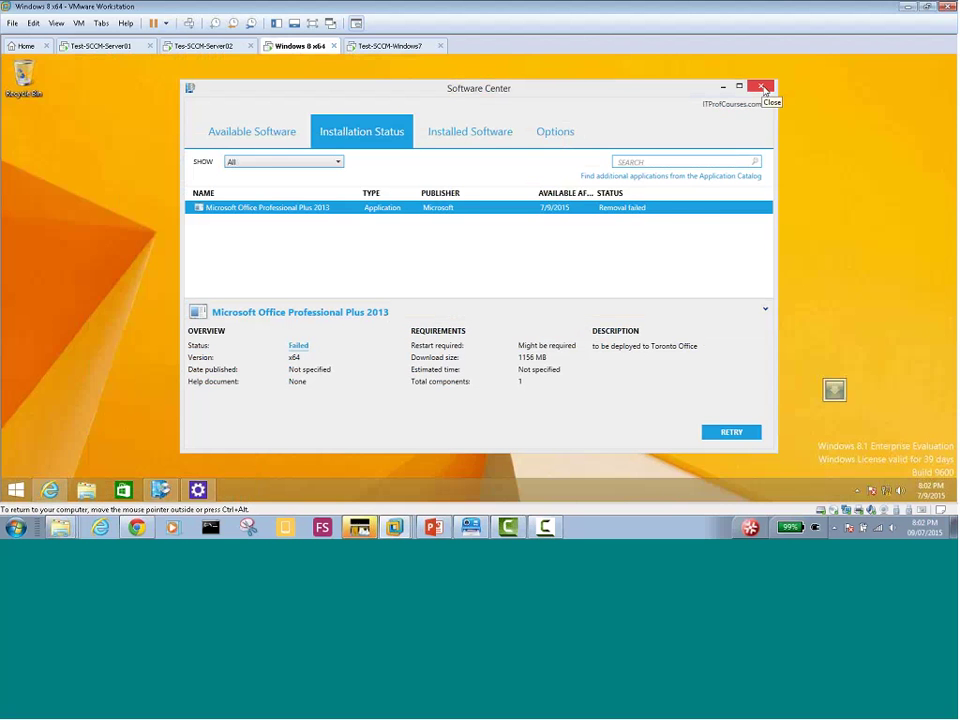
left_click(762, 88)
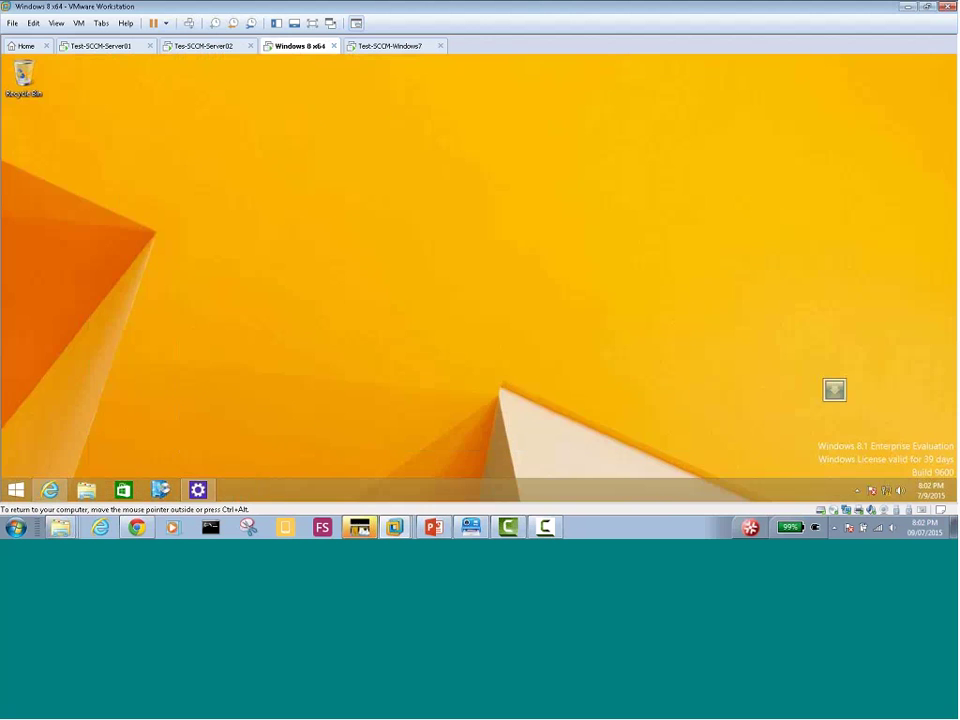
On Windows 7, dismiss the setup error and close Software Center, then reopen Software Center on Windows 8
left_click(365, 48)
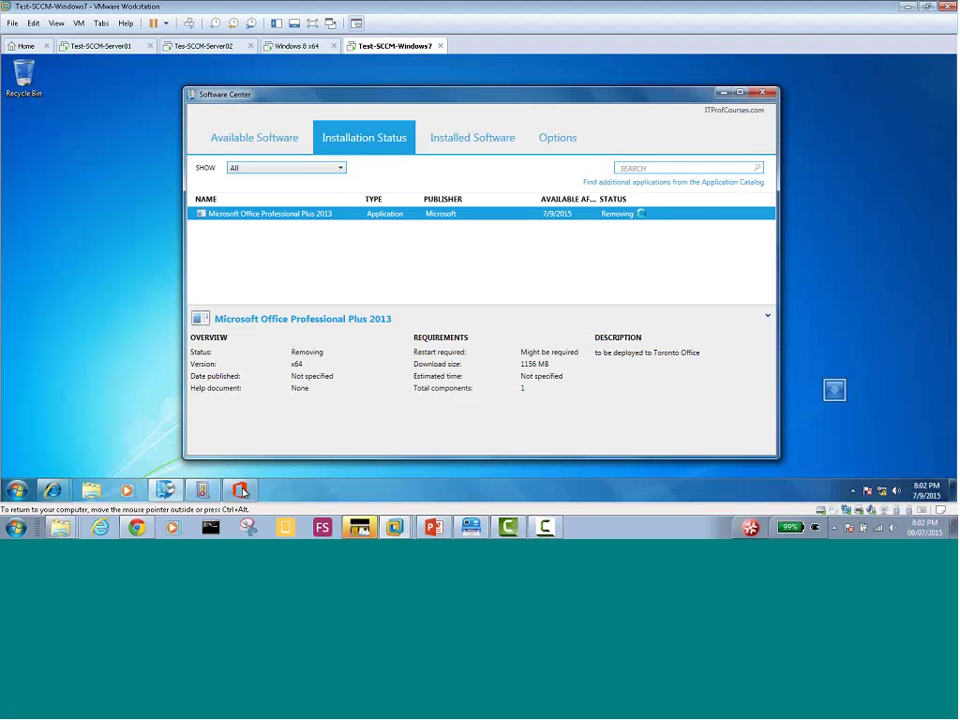
left_click(545, 312)
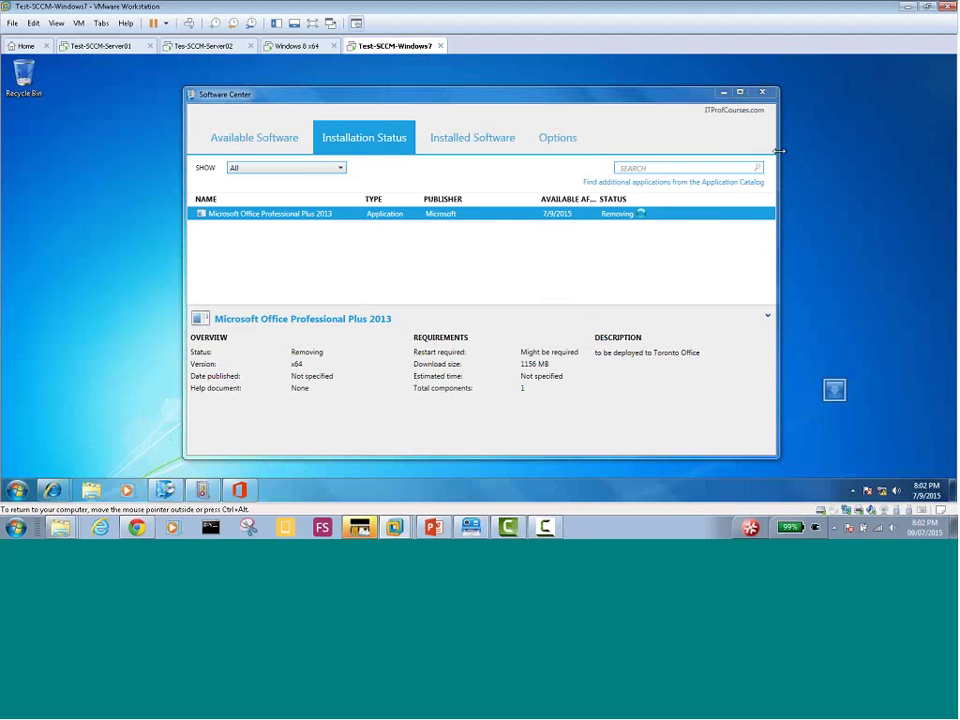
left_click(765, 95)
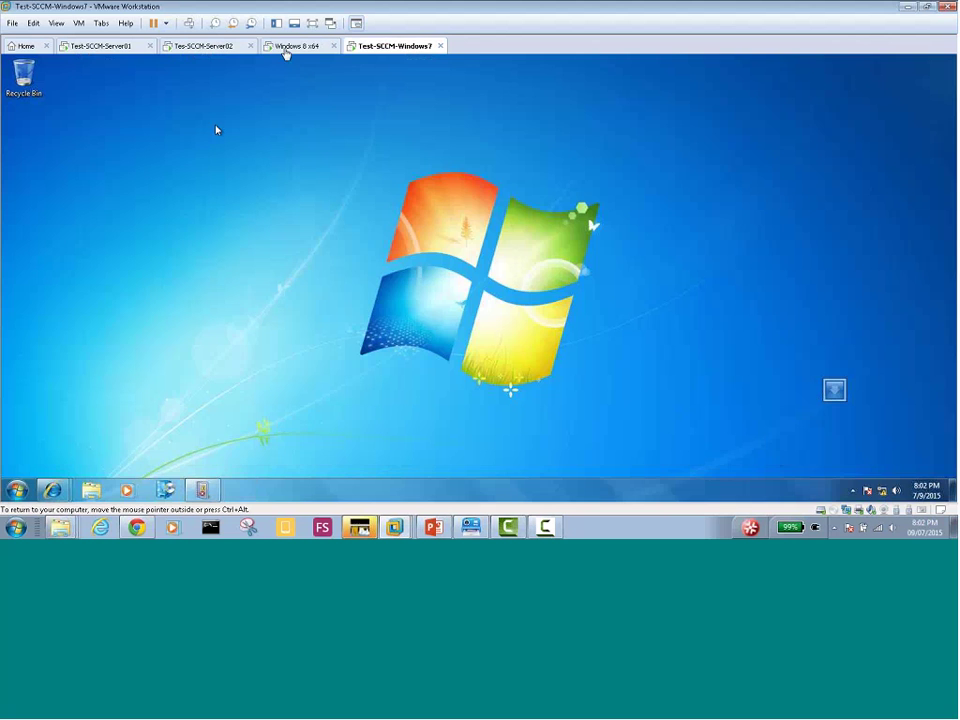
left_click(285, 48)
left_click(160, 489)
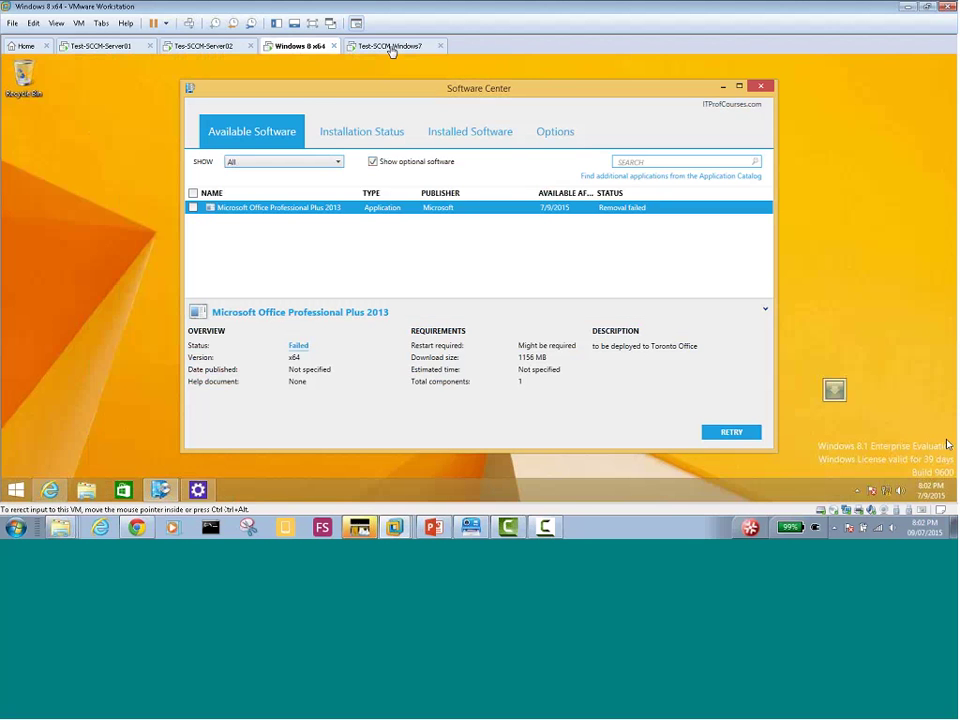
Check the notification area and cycle through the VM tabs, ending on Test-SCCM-Windows7's Software Center
left_click(857, 490)
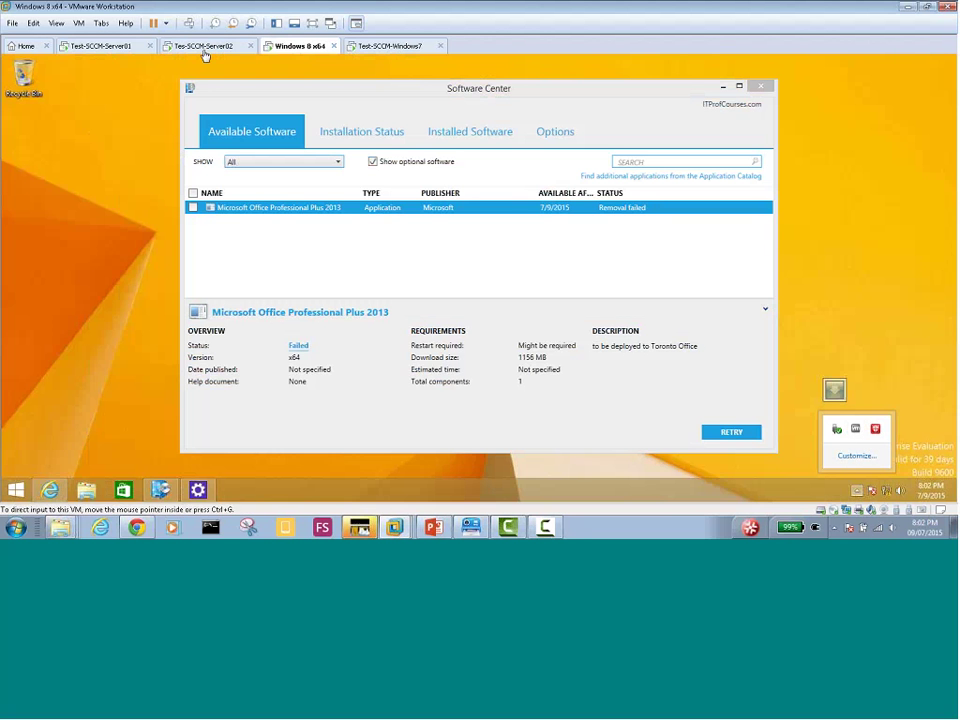
left_click(206, 48)
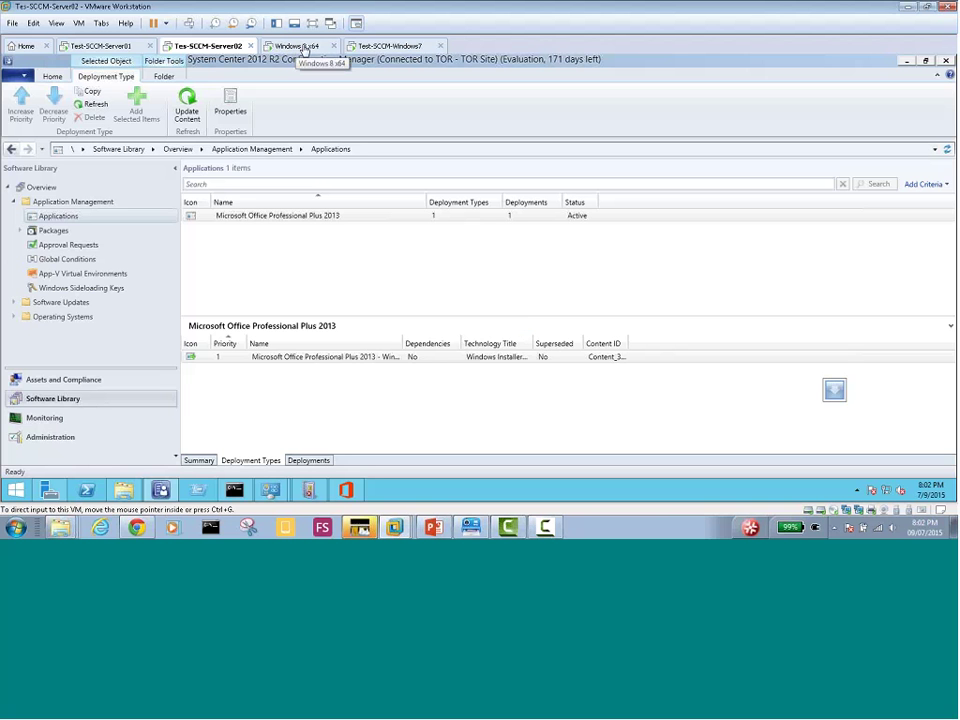
left_click(304, 48)
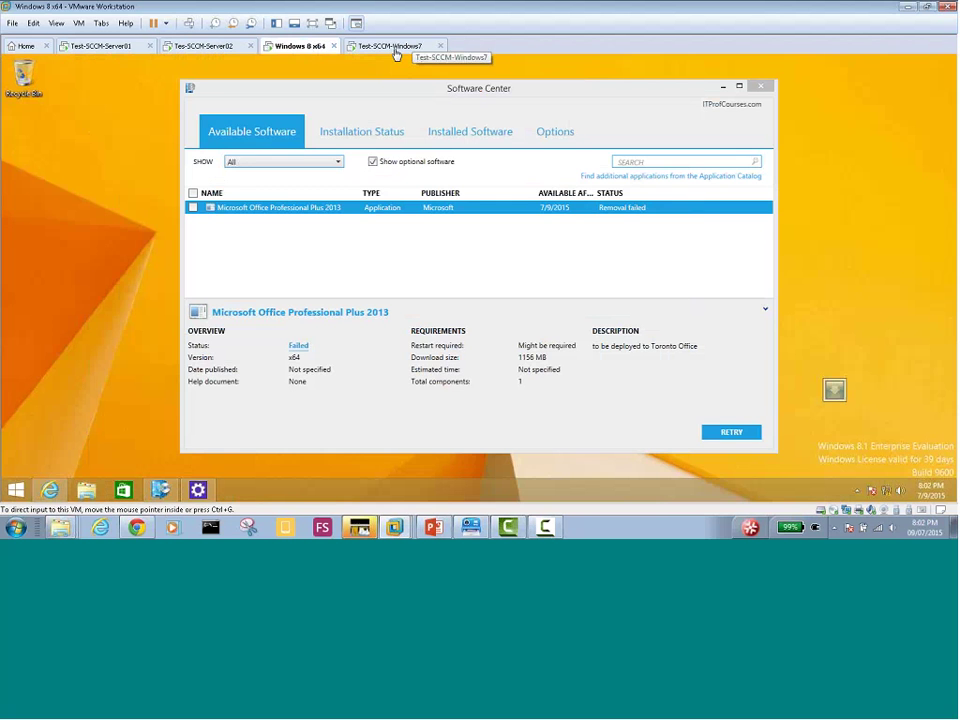
left_click(395, 50)
left_click(295, 47)
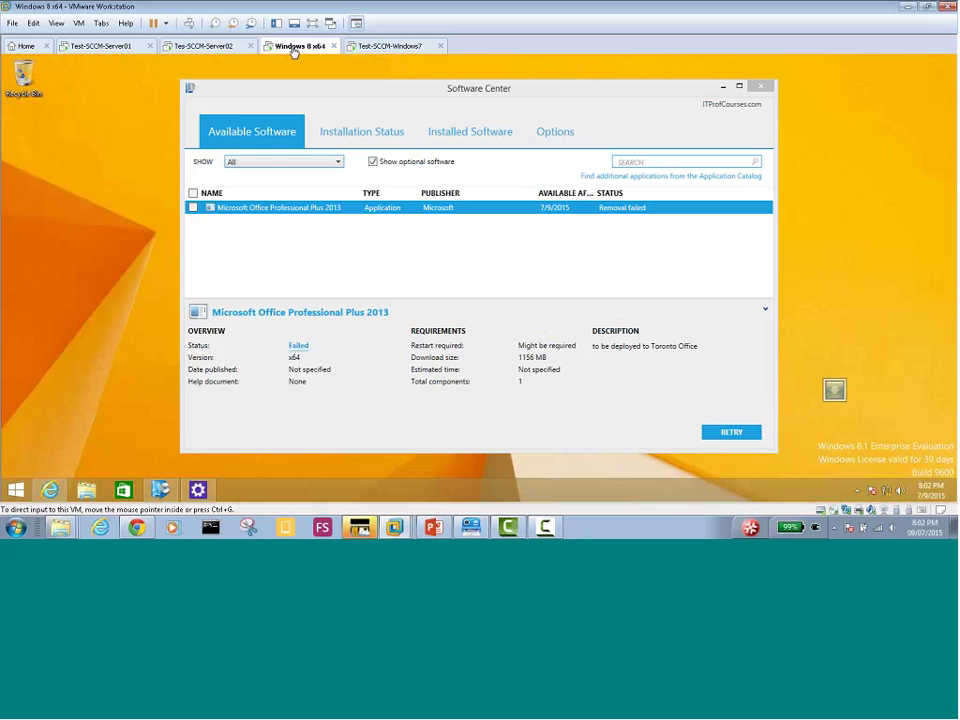
left_click(380, 47)
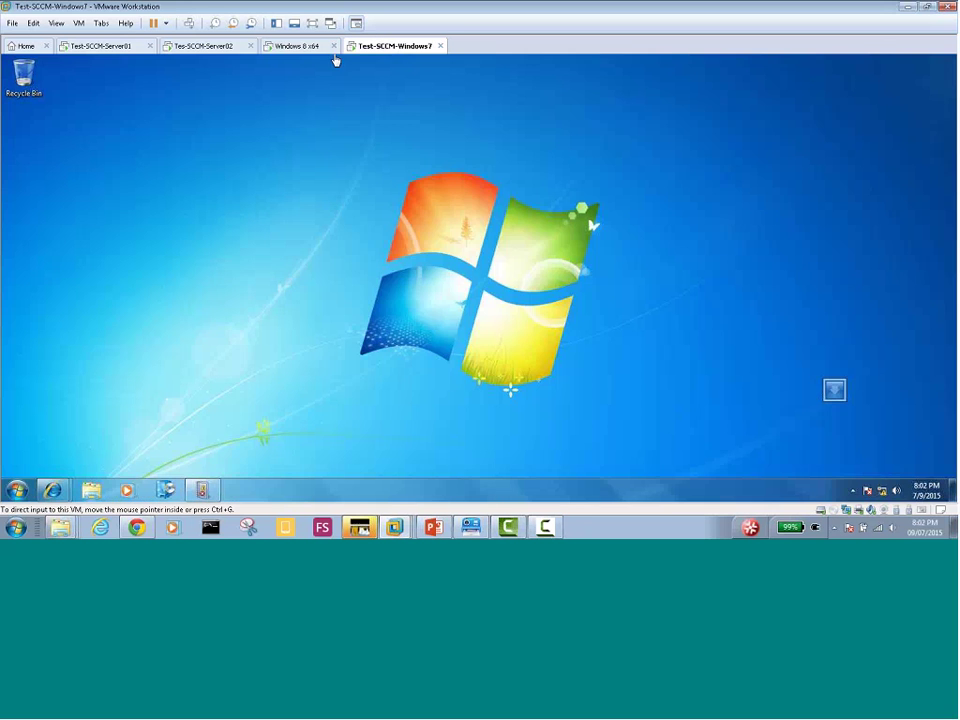
left_click(203, 47)
left_click(302, 48)
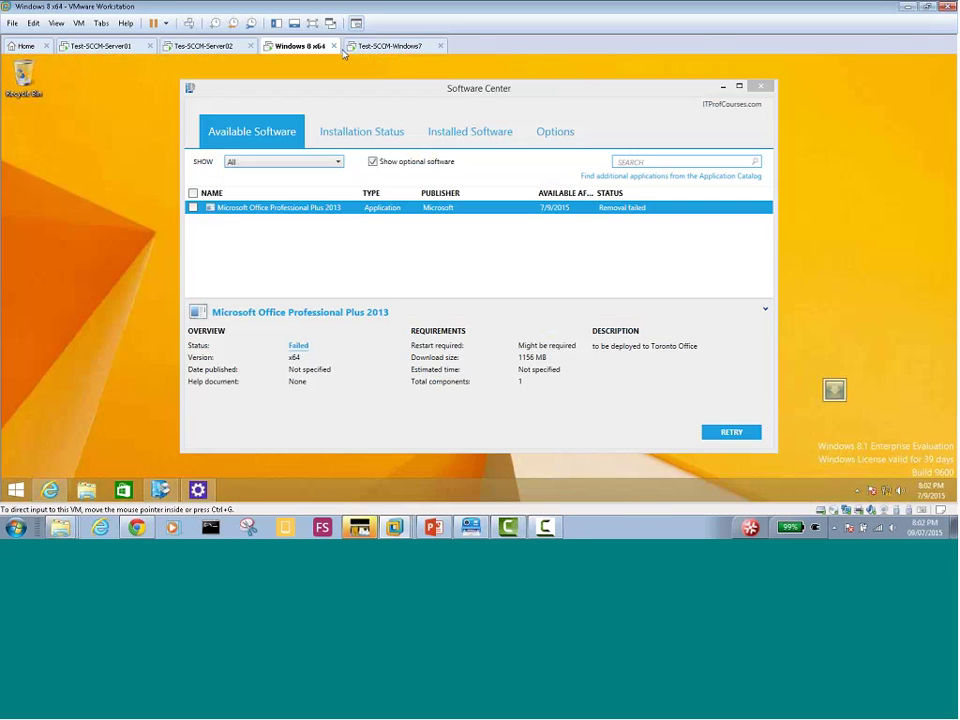
left_click(380, 47)
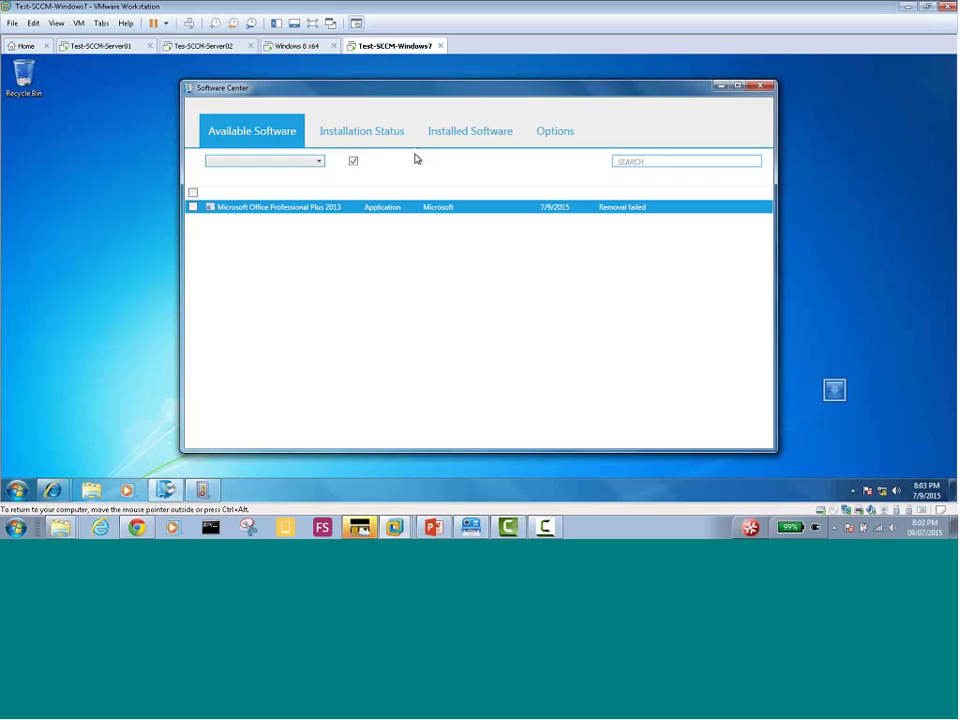
Retry removing Office Professional Plus 2013 on Windows 7, dismiss the repeated Setup Error, then switch to Windows 8
left_click(852, 491)
left_click(729, 432)
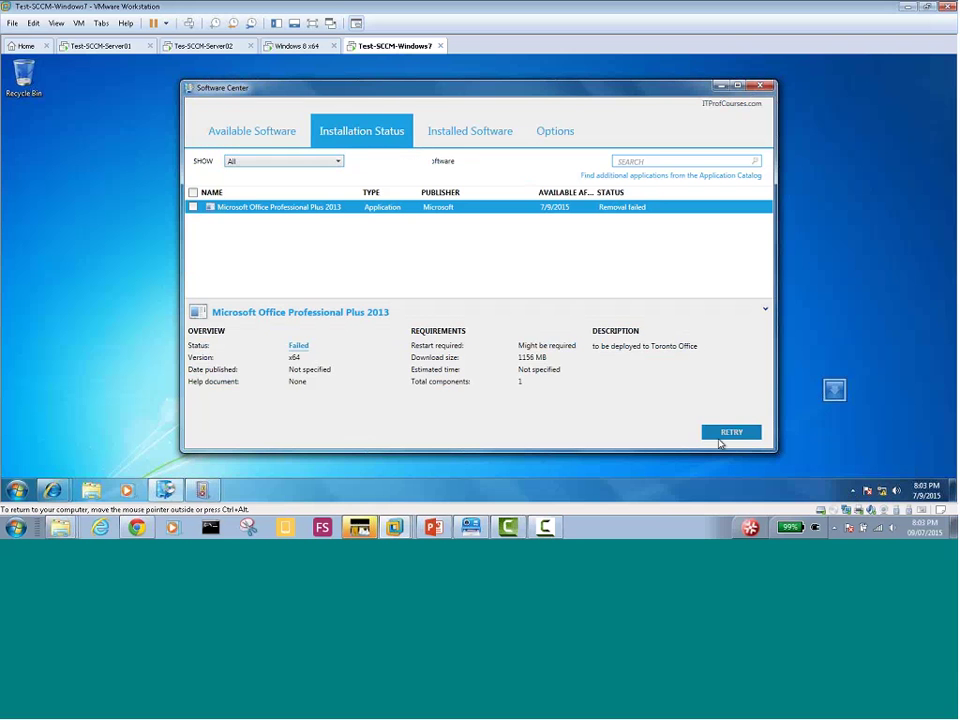
left_click(723, 439)
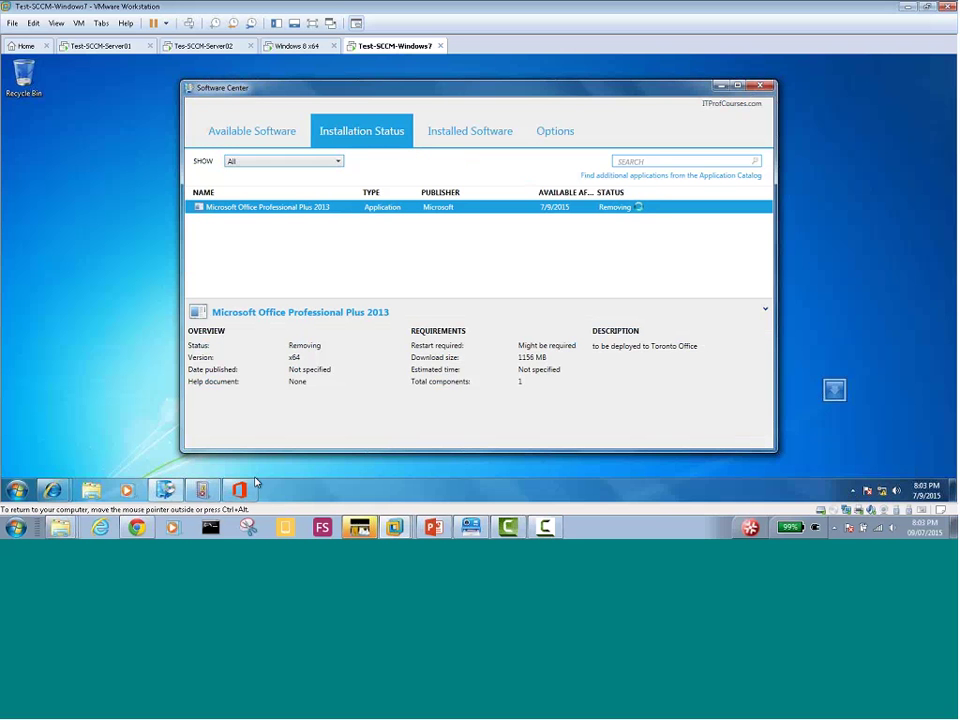
left_click(553, 369)
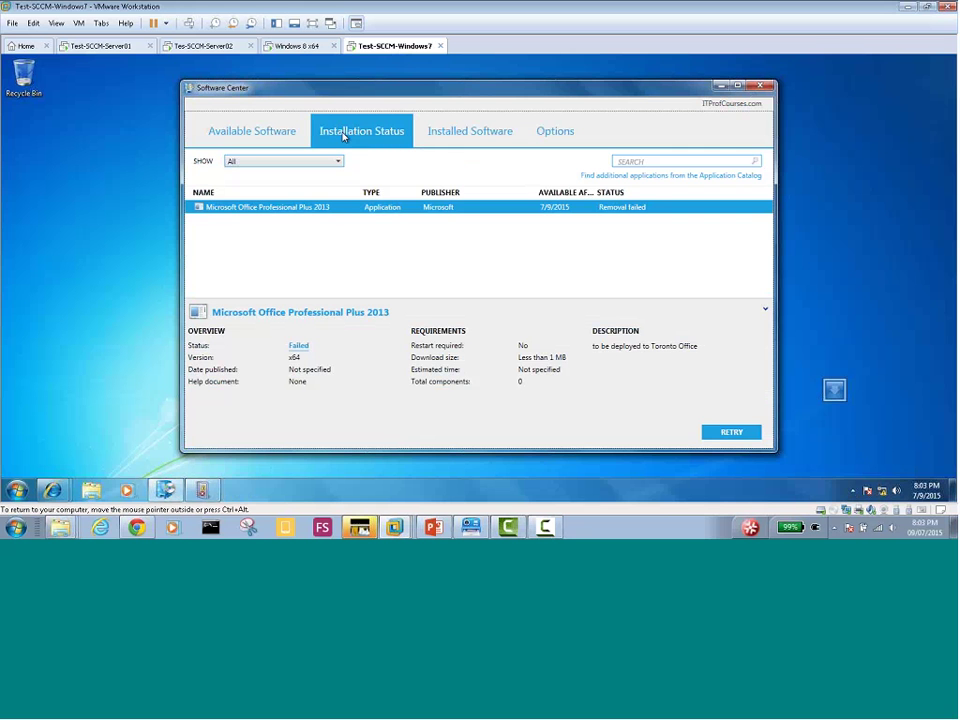
left_click(294, 46)
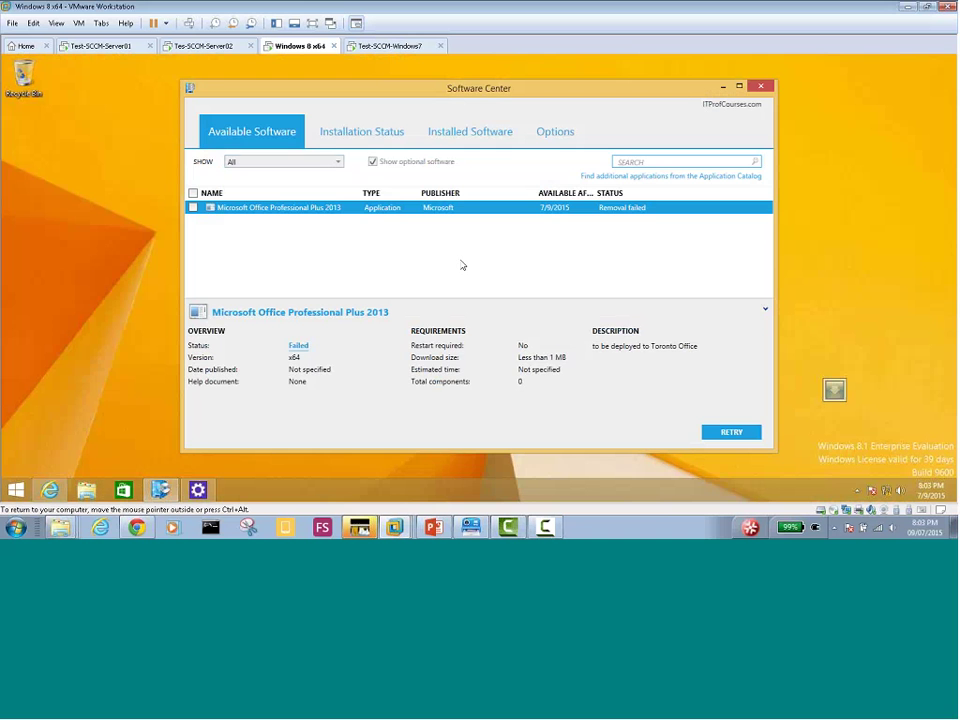
left_click(207, 47)
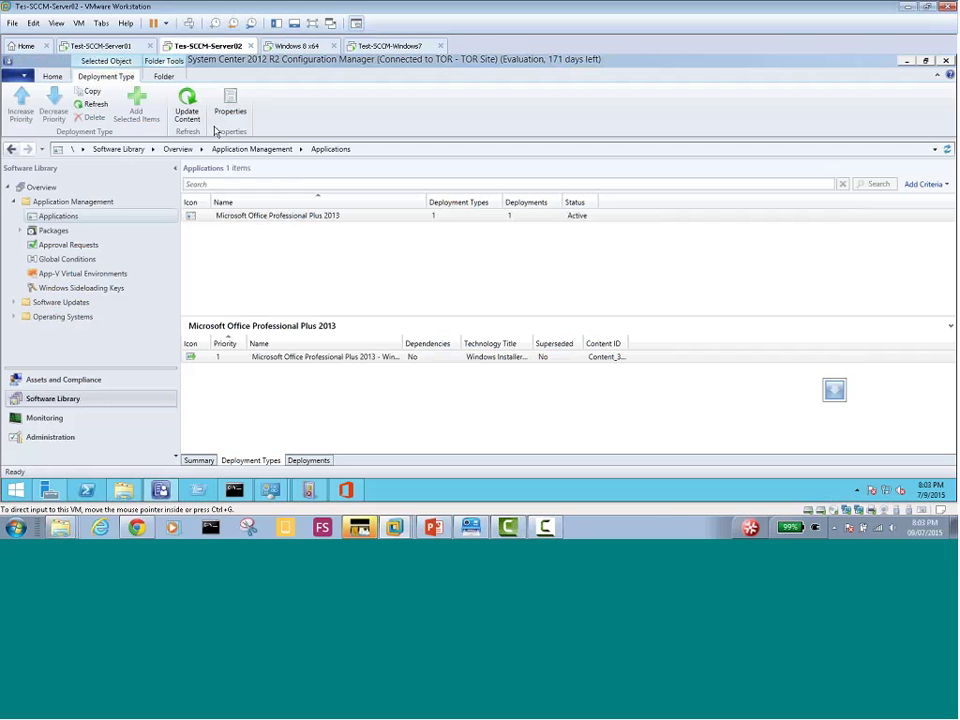
left_click(306, 460)
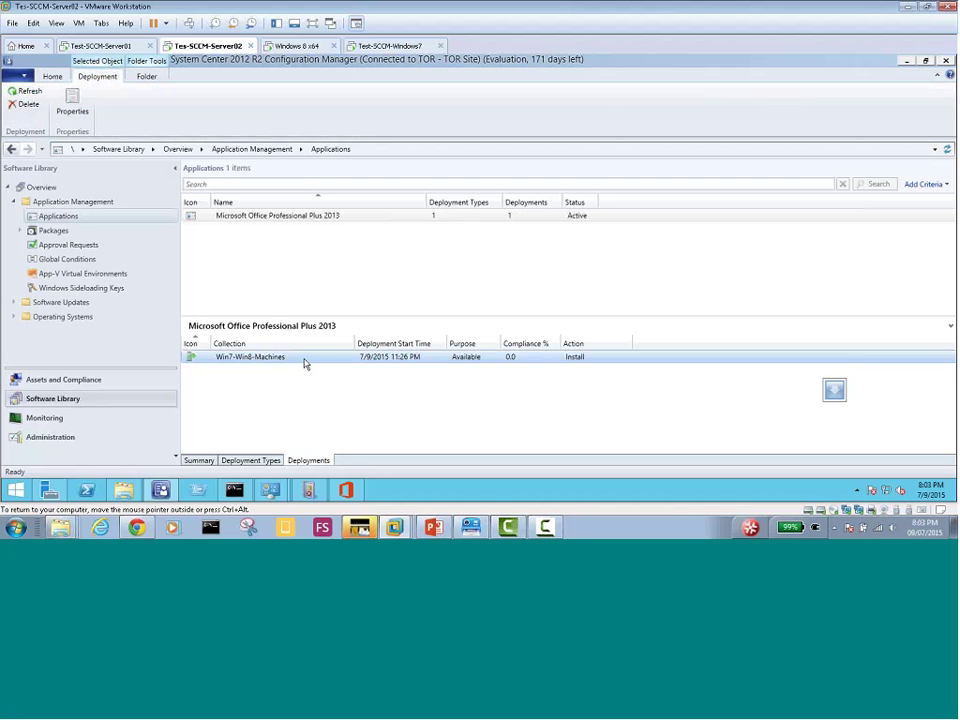
right_click(302, 358)
left_click(325, 369)
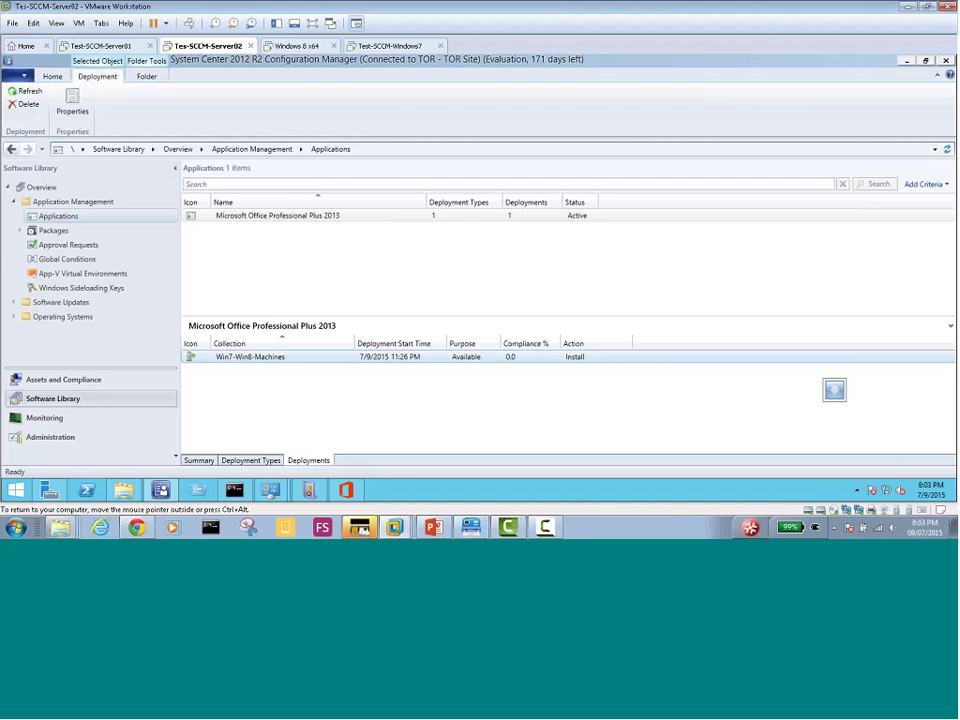
left_click(251, 460)
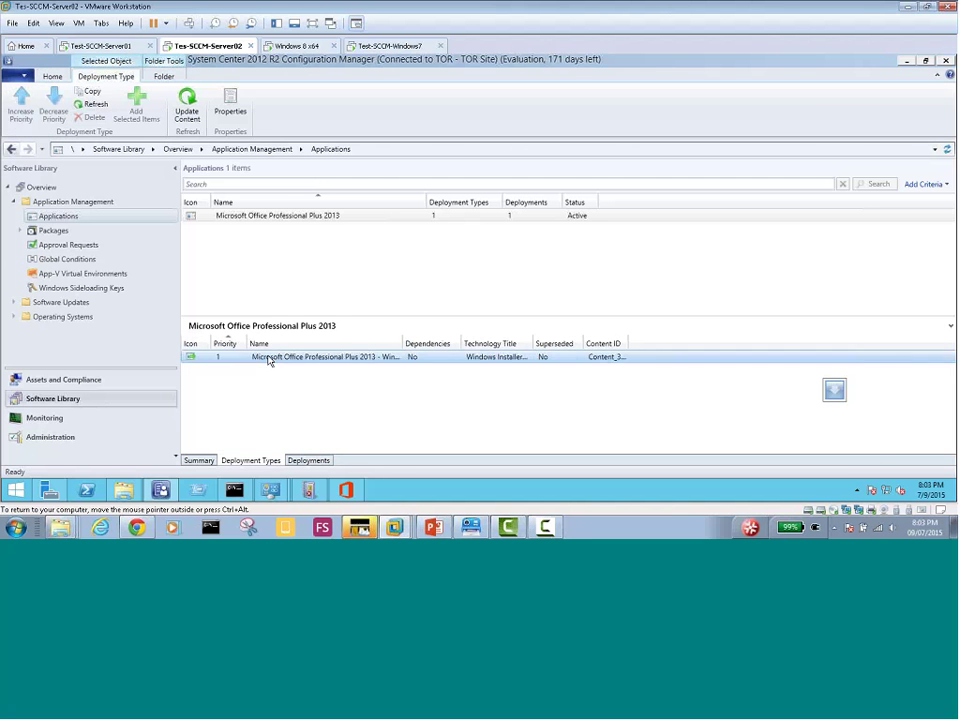
right_click(268, 357)
left_click(299, 285)
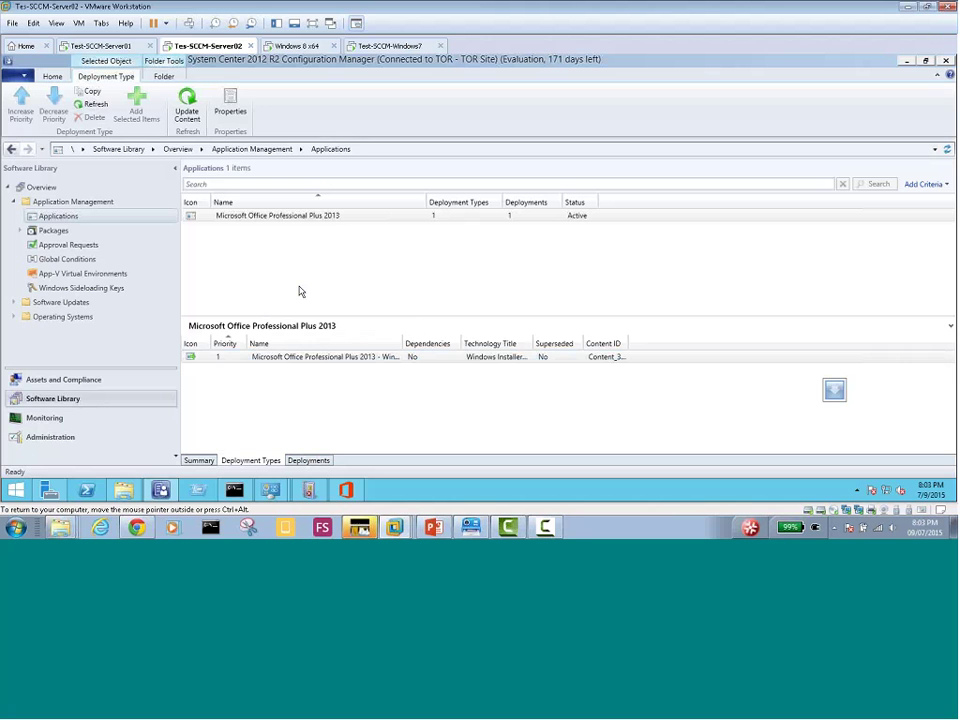
left_click(308, 217)
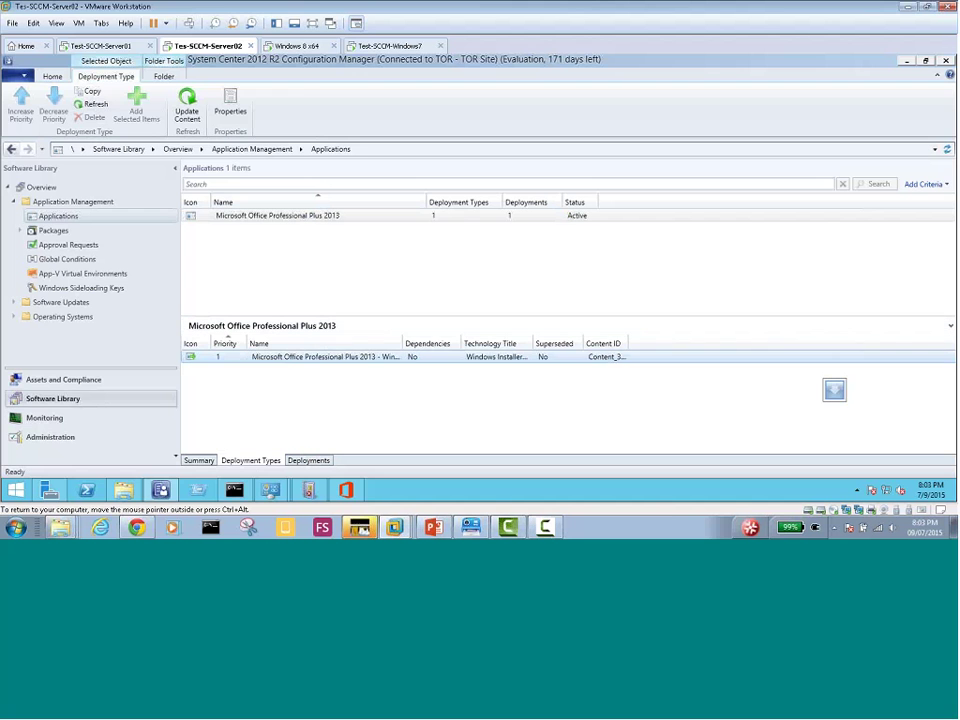
left_click(308, 461)
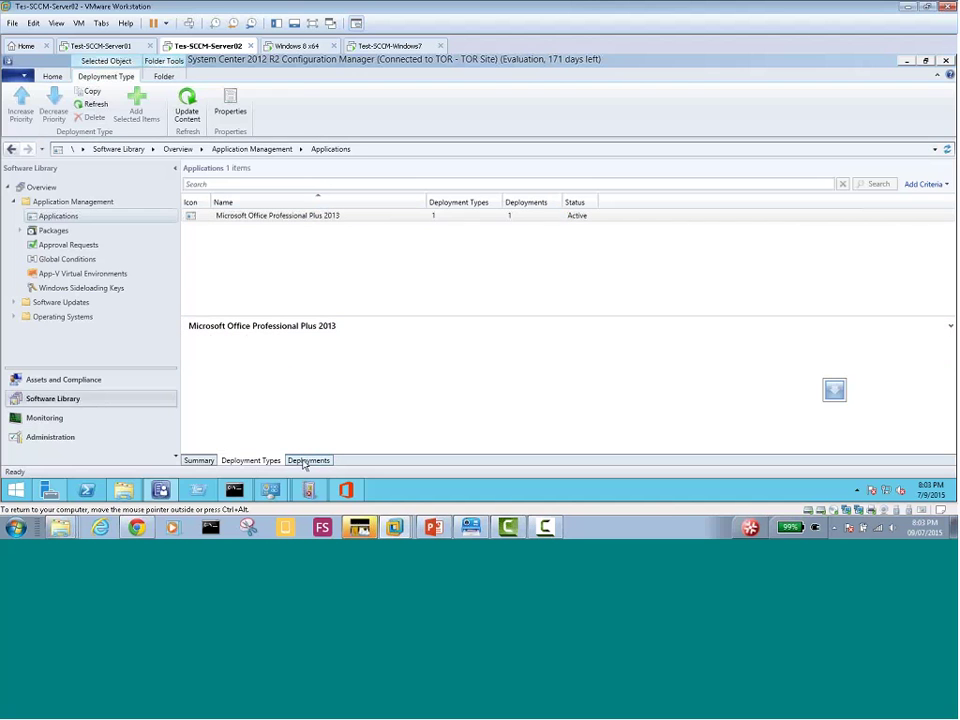
left_click(300, 46)
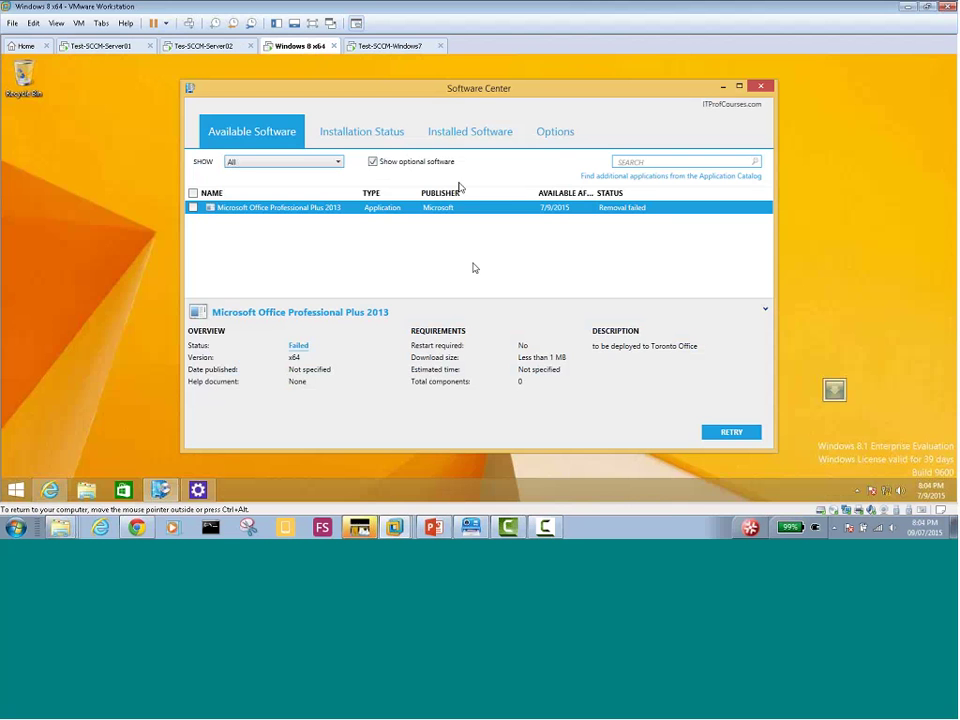
Close Software Center on Windows 7, then close and relaunch it on Windows 8, showing Office's 1156 MB download
left_click(204, 46)
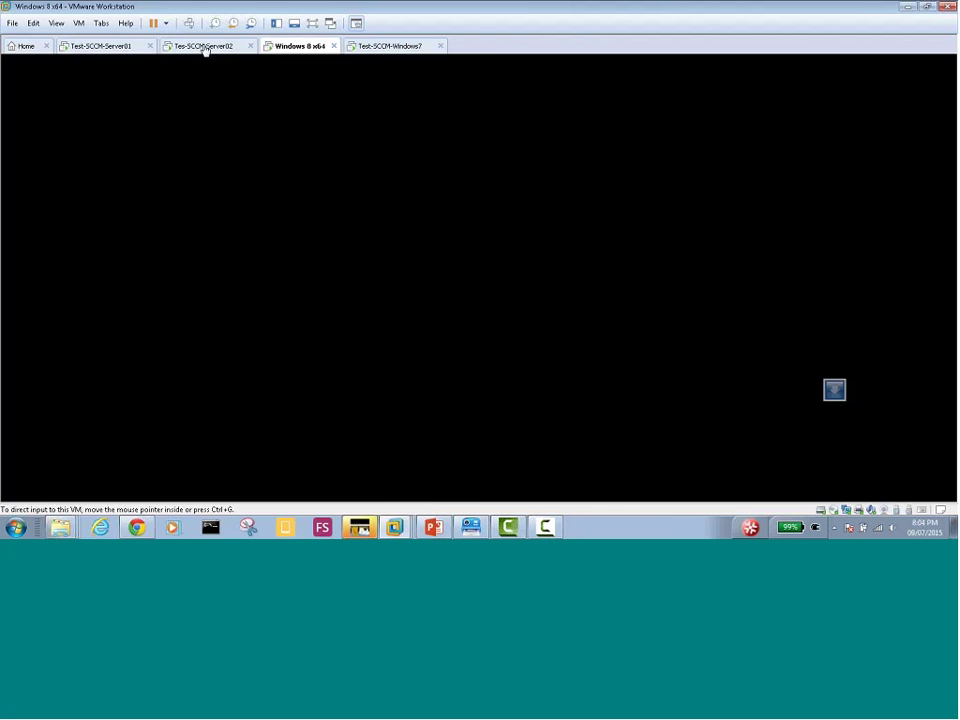
left_click(298, 46)
left_click(387, 50)
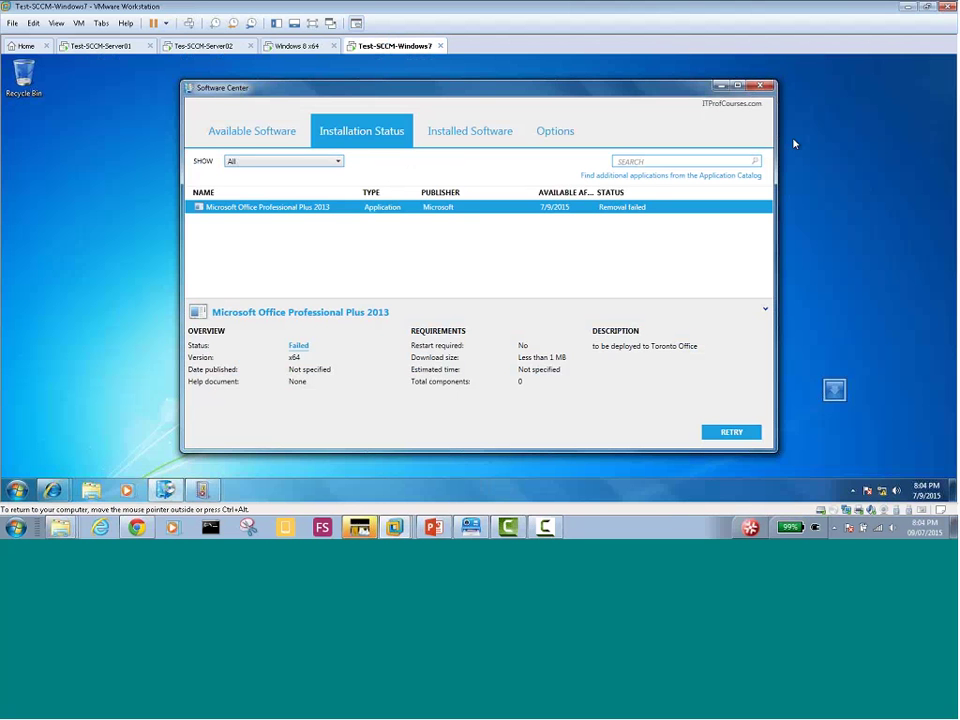
left_click(760, 86)
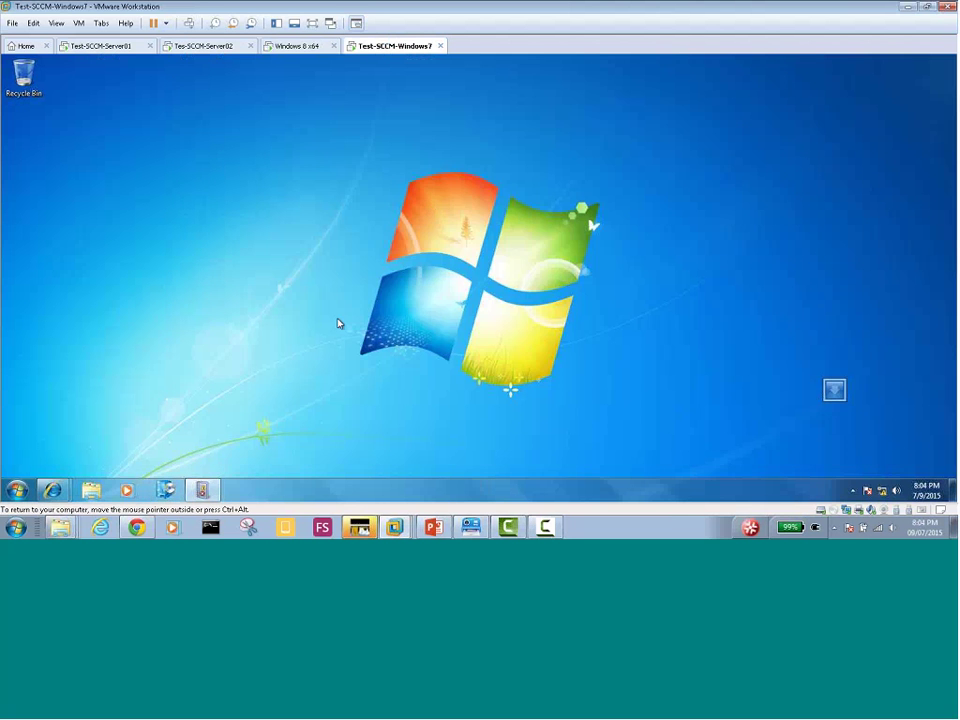
left_click(300, 46)
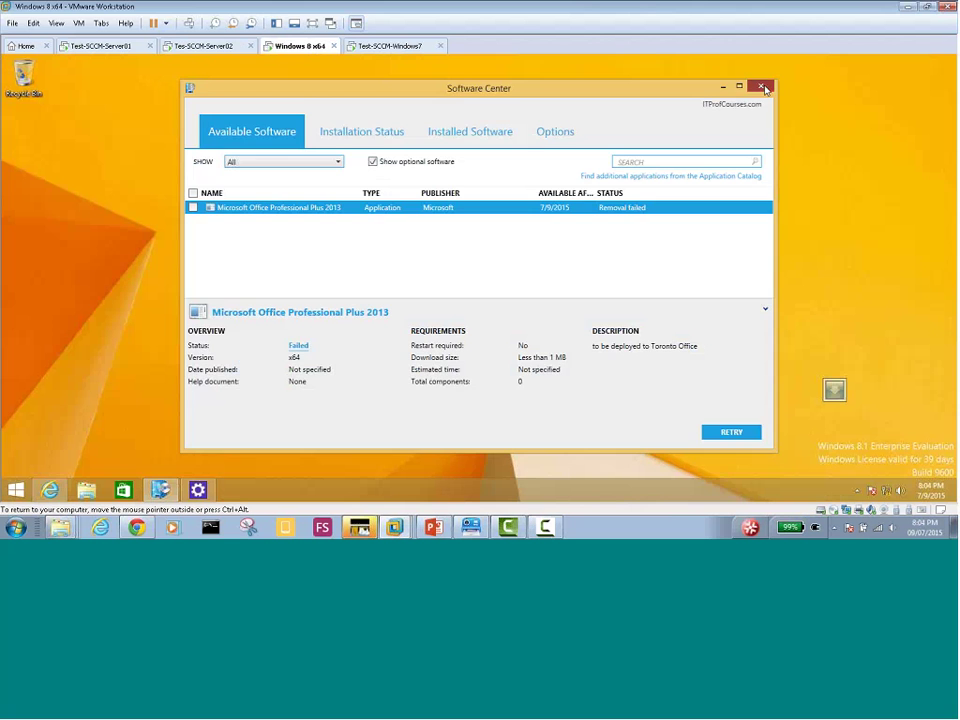
left_click(762, 87)
left_click(160, 490)
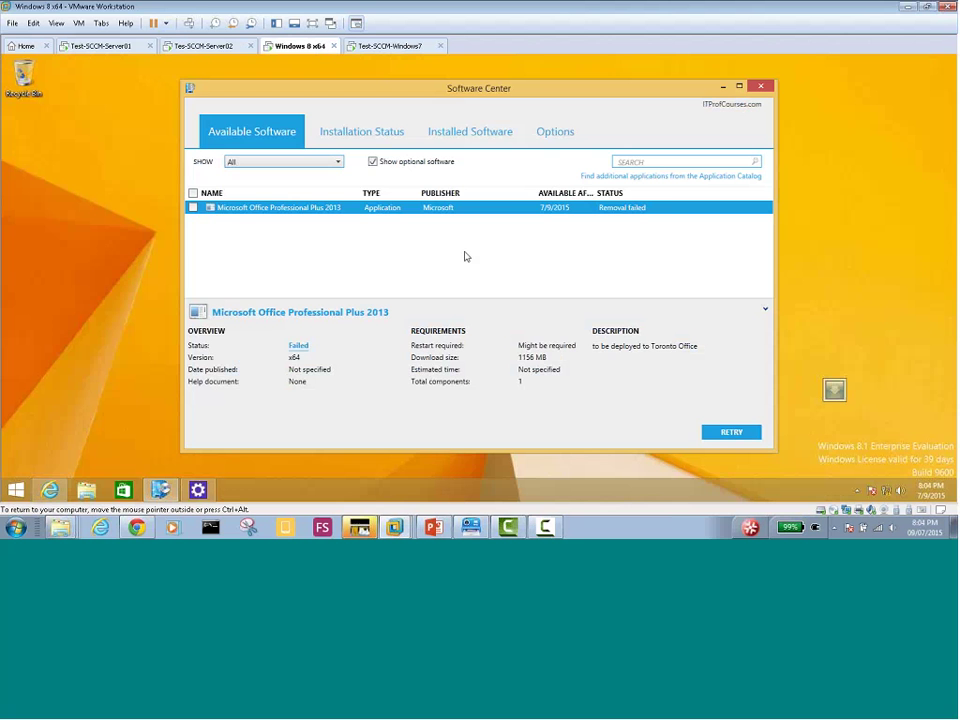
On the Windows 8 client, open the Configuration Manager Properties list of client action cycles
left_click(86, 489)
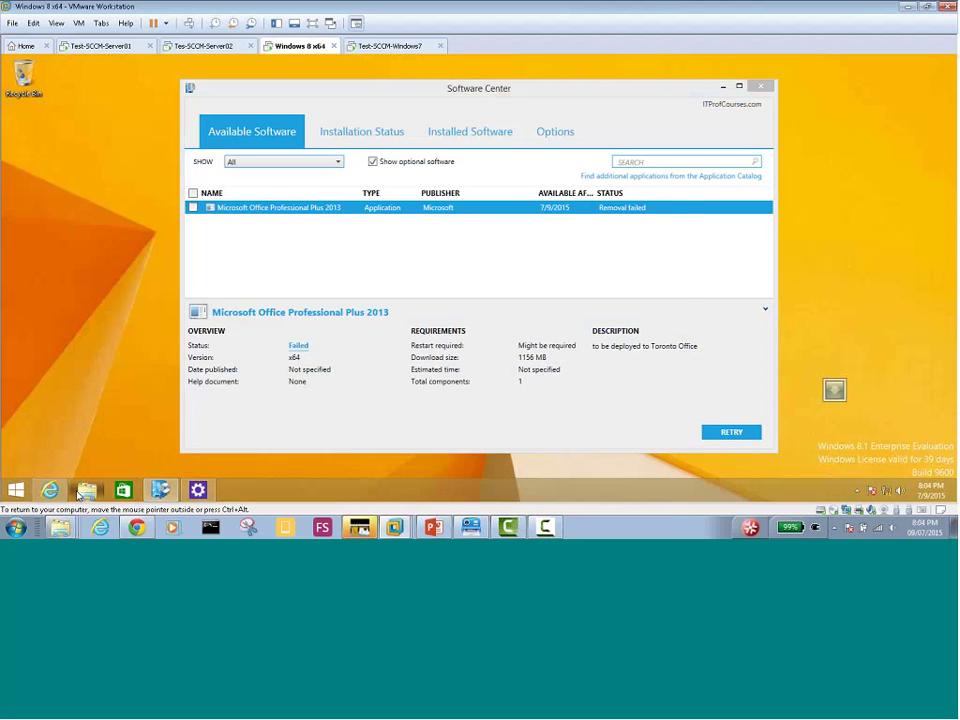
left_click(197, 489)
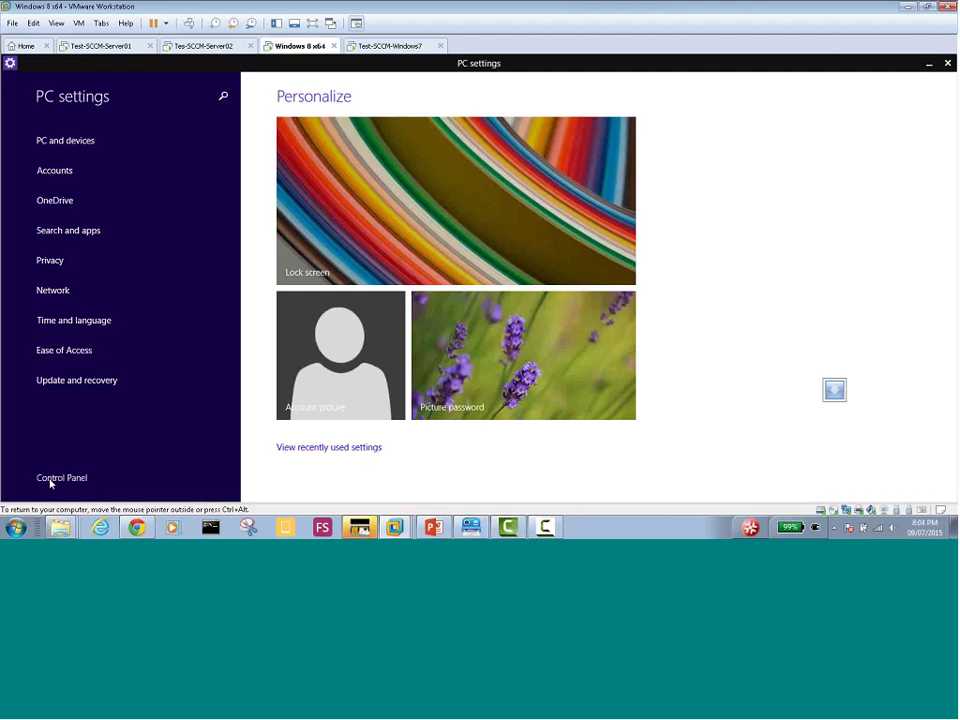
left_click(50, 479)
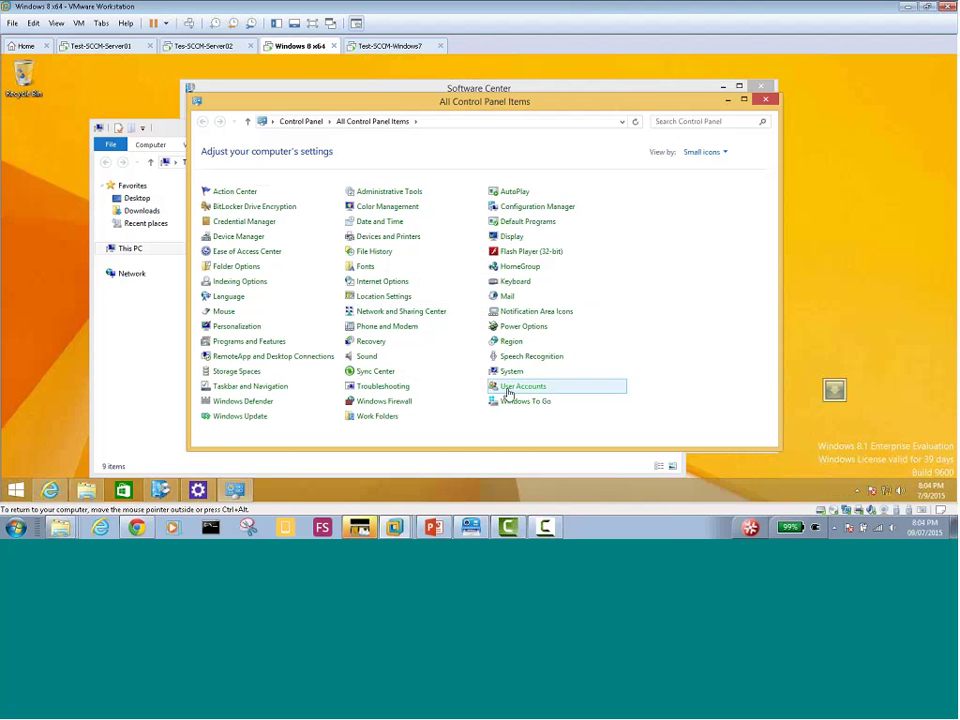
left_click(518, 210)
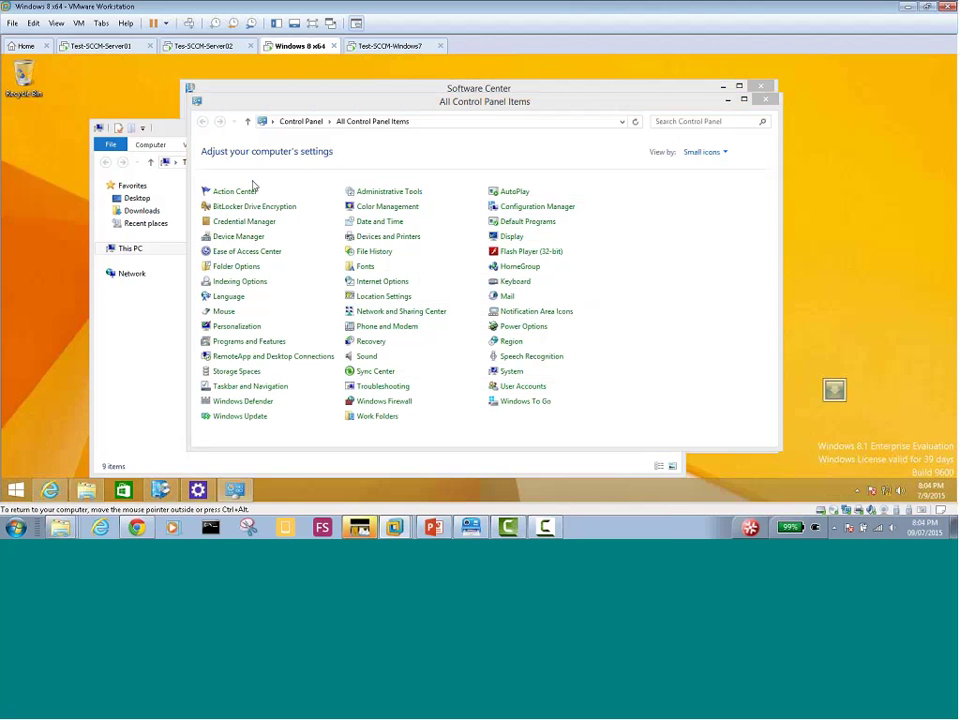
left_click(223, 156)
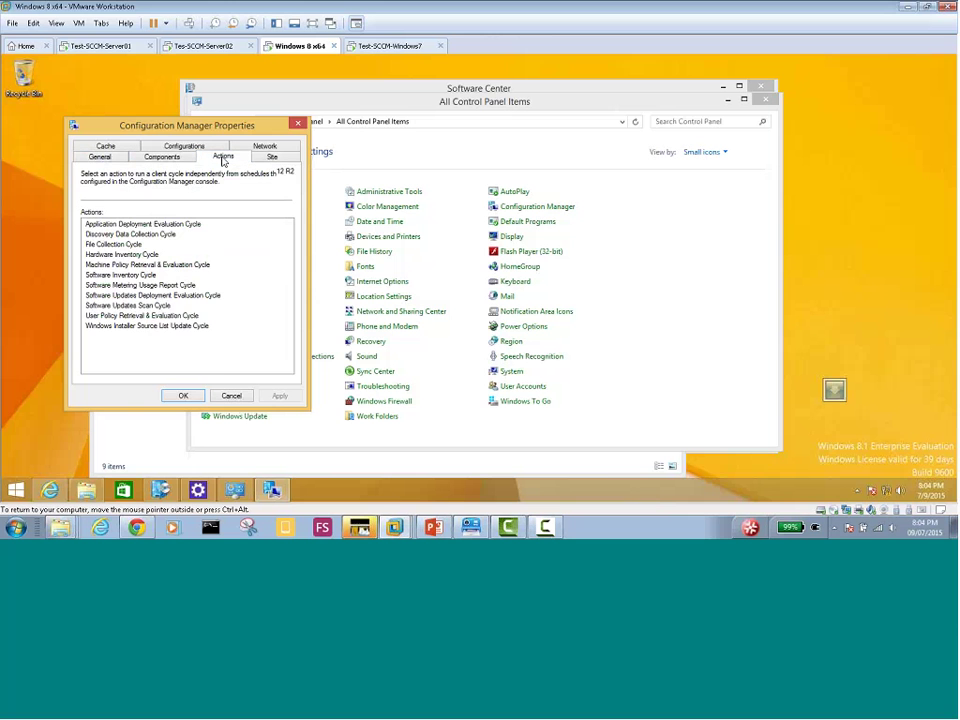
Run the User Policy, Machine Policy Retrieval & Evaluation and Software Inventory cycles
left_click(121, 316)
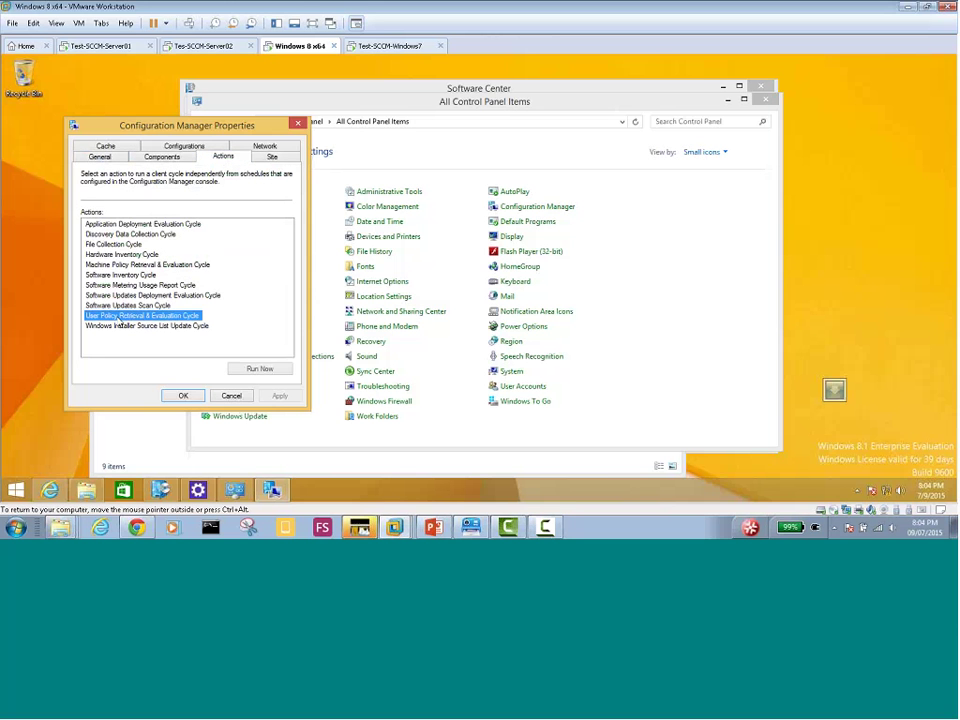
left_click(259, 369)
left_click(590, 316)
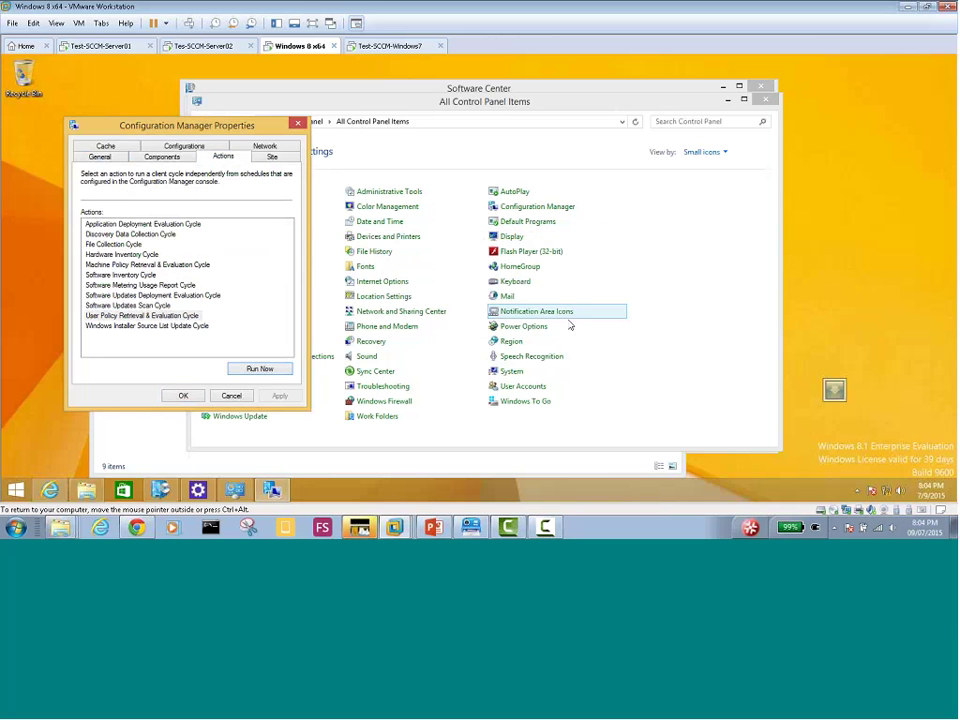
left_click(108, 265)
left_click(259, 369)
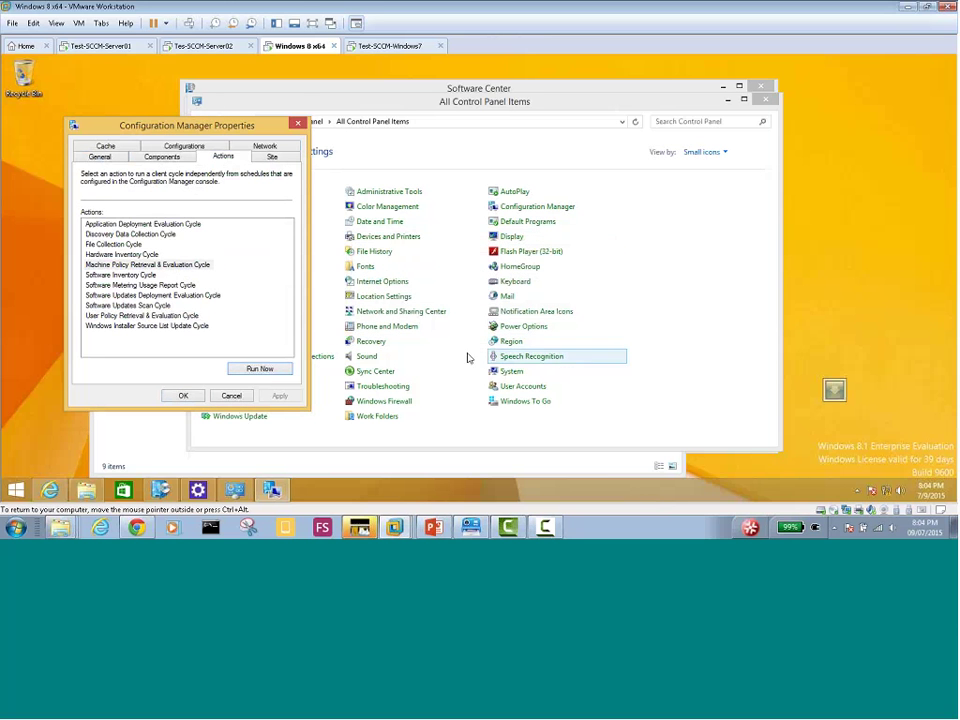
left_click(116, 275)
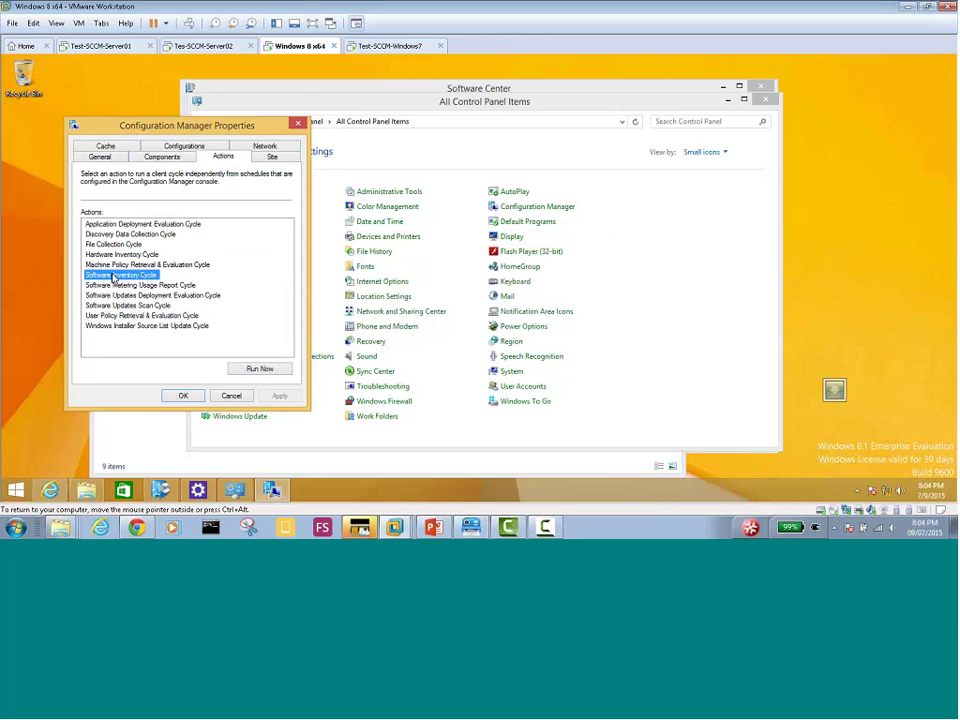
left_click(261, 368)
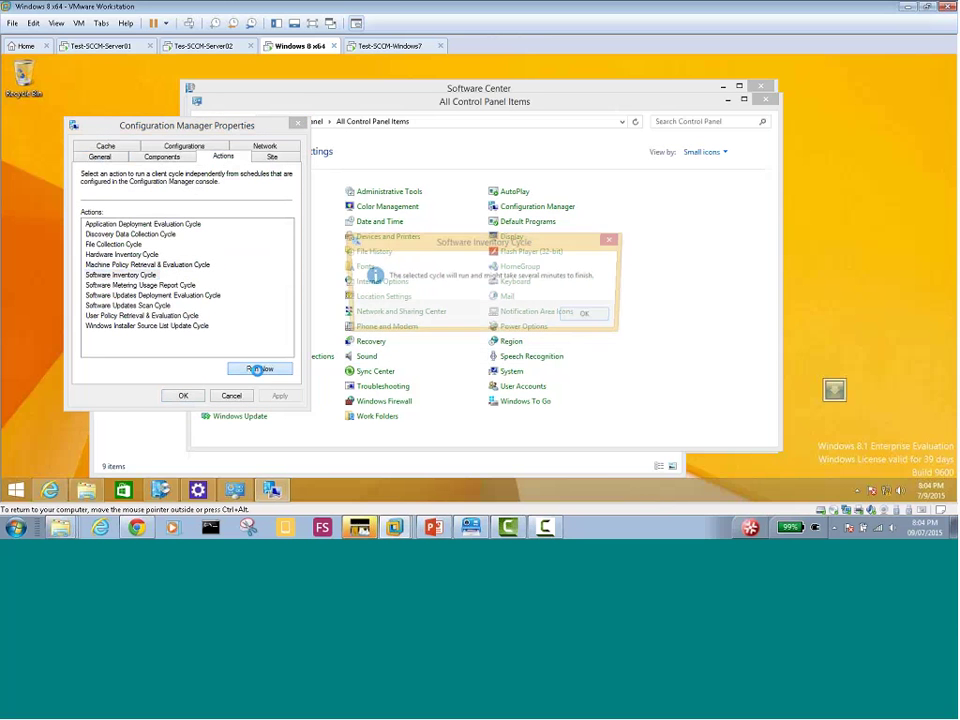
left_click(604, 316)
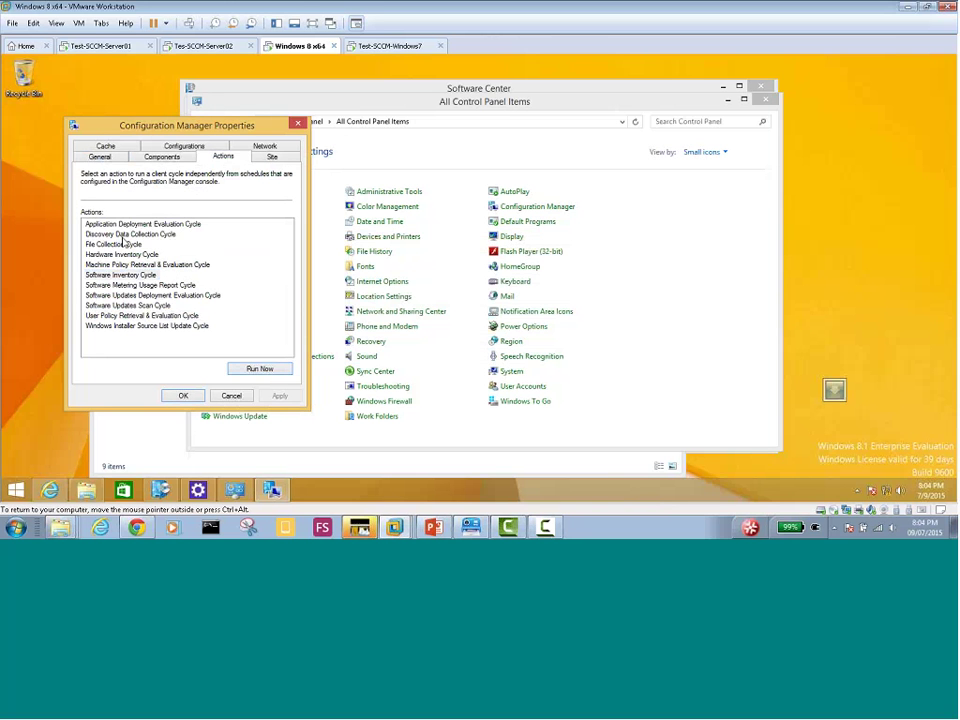
Run Discovery Data Collection, Application Deployment Evaluation and Software Updates Scan cycles, then close the properties
left_click(125, 234)
left_click(257, 368)
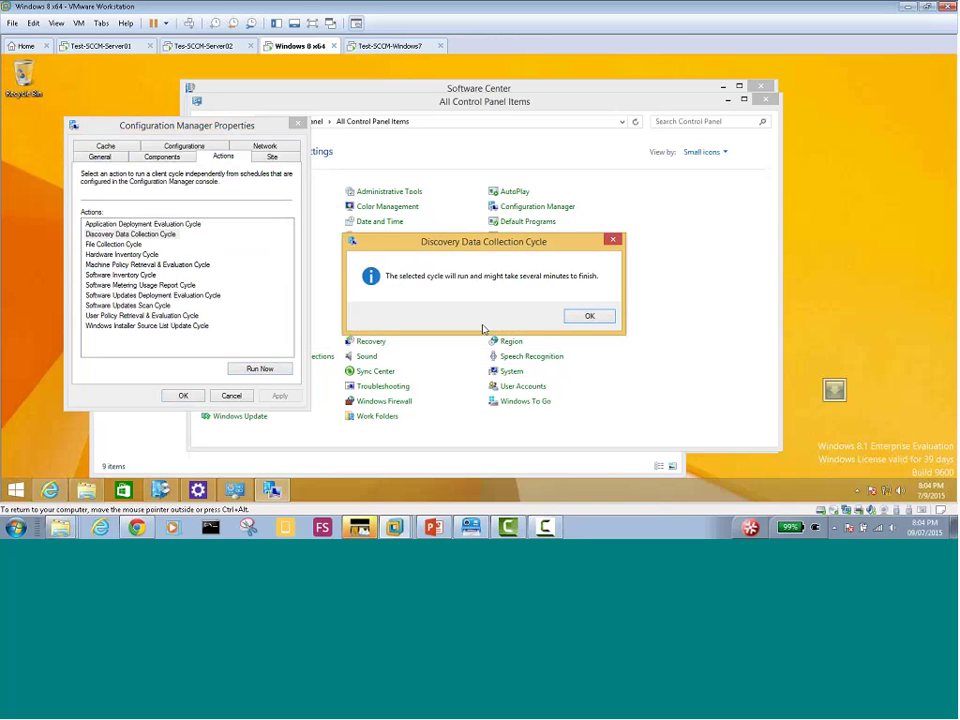
left_click(587, 315)
left_click(124, 224)
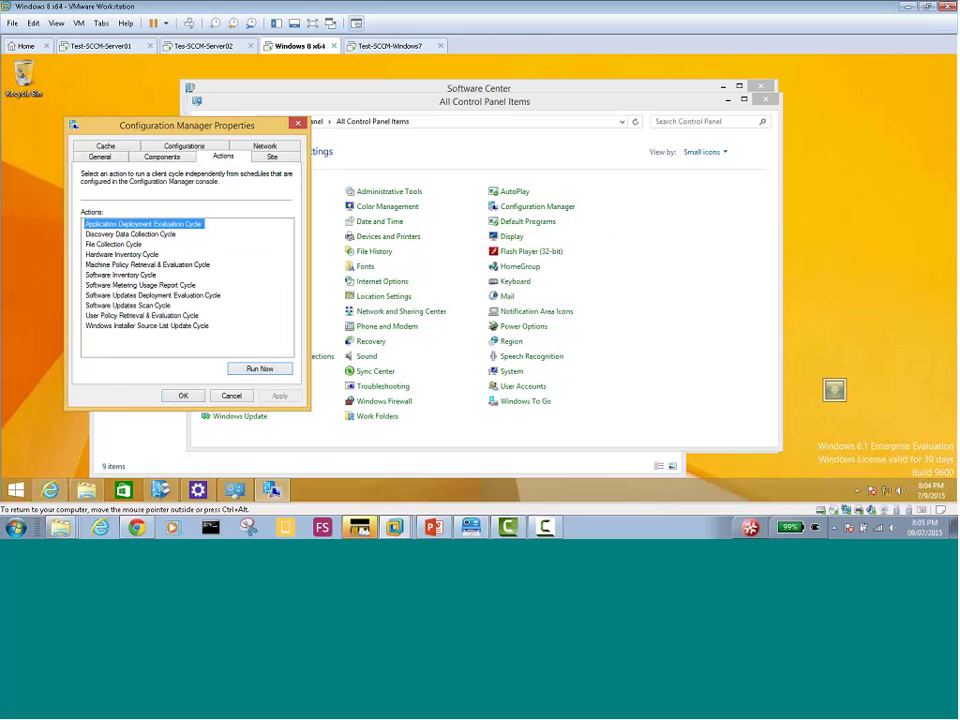
left_click(259, 369)
left_click(585, 315)
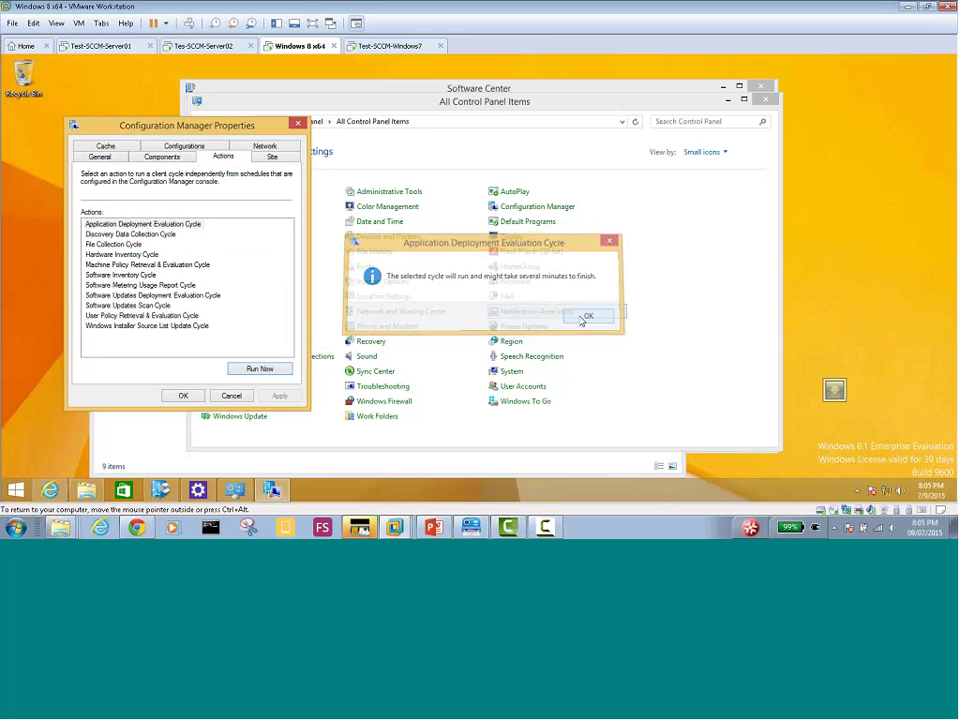
left_click(124, 305)
left_click(259, 369)
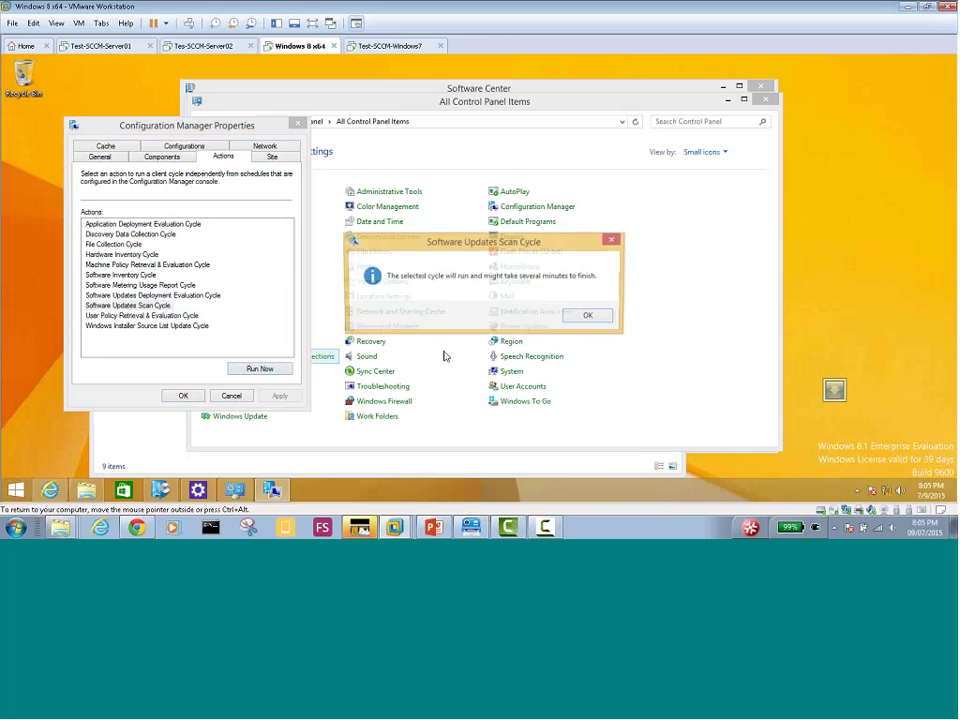
left_click(589, 315)
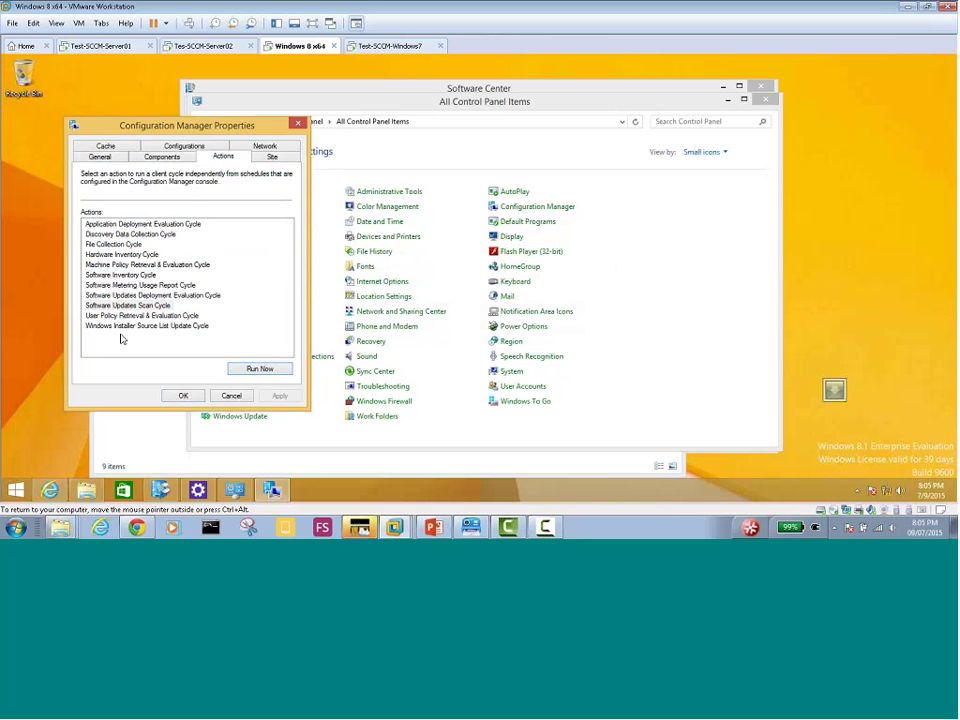
left_click(184, 397)
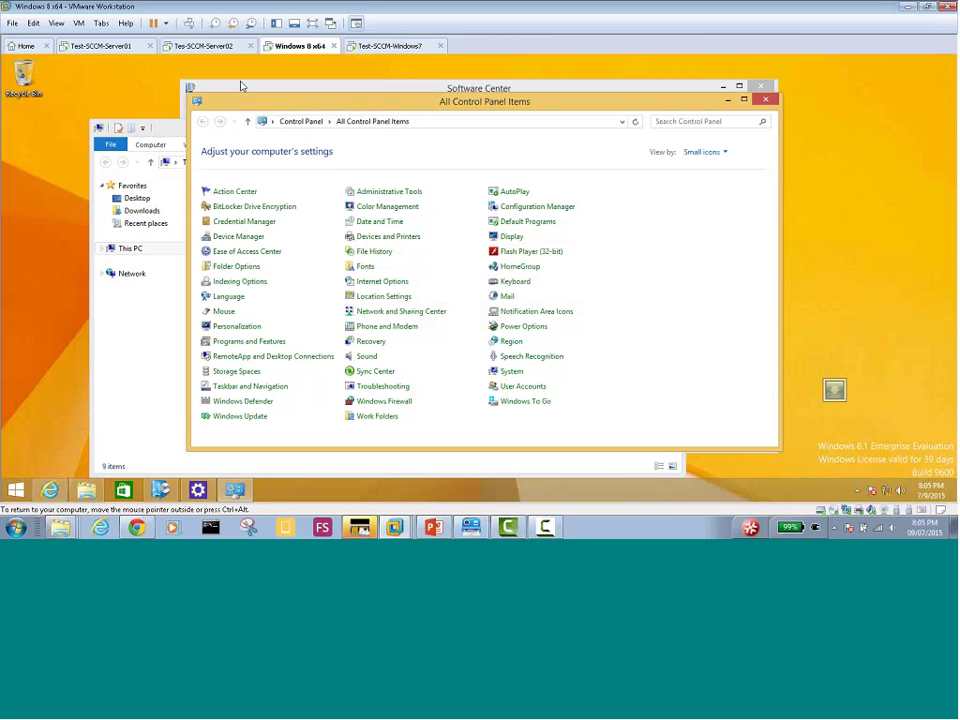
On the Test-SCCM-Windows7 VM, open Configuration Manager from System and Security and list its actions
left_click(393, 48)
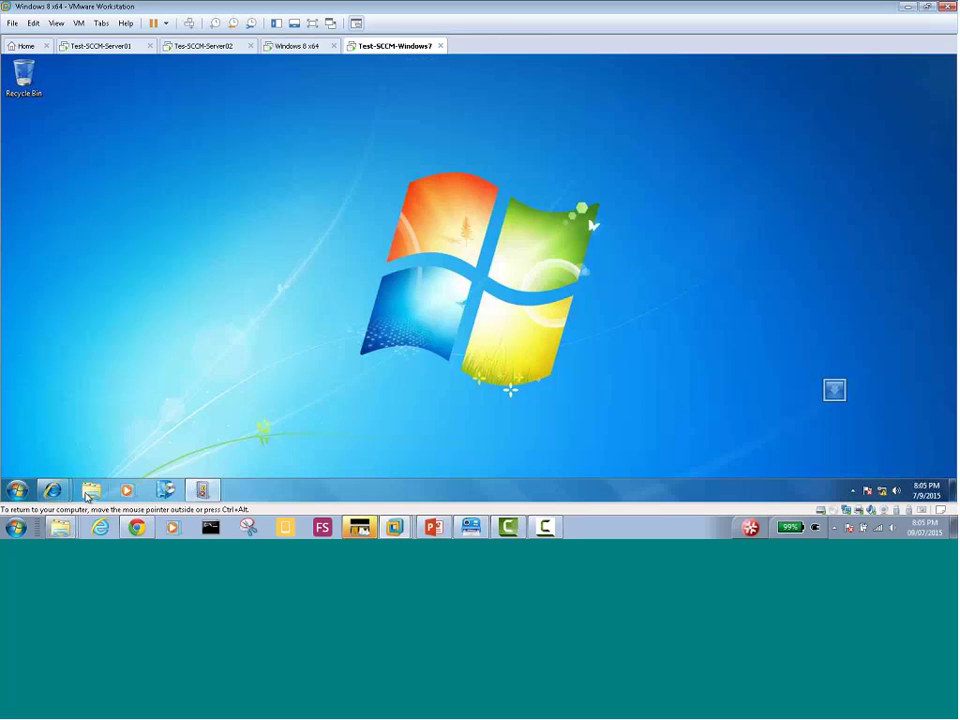
left_click(17, 490)
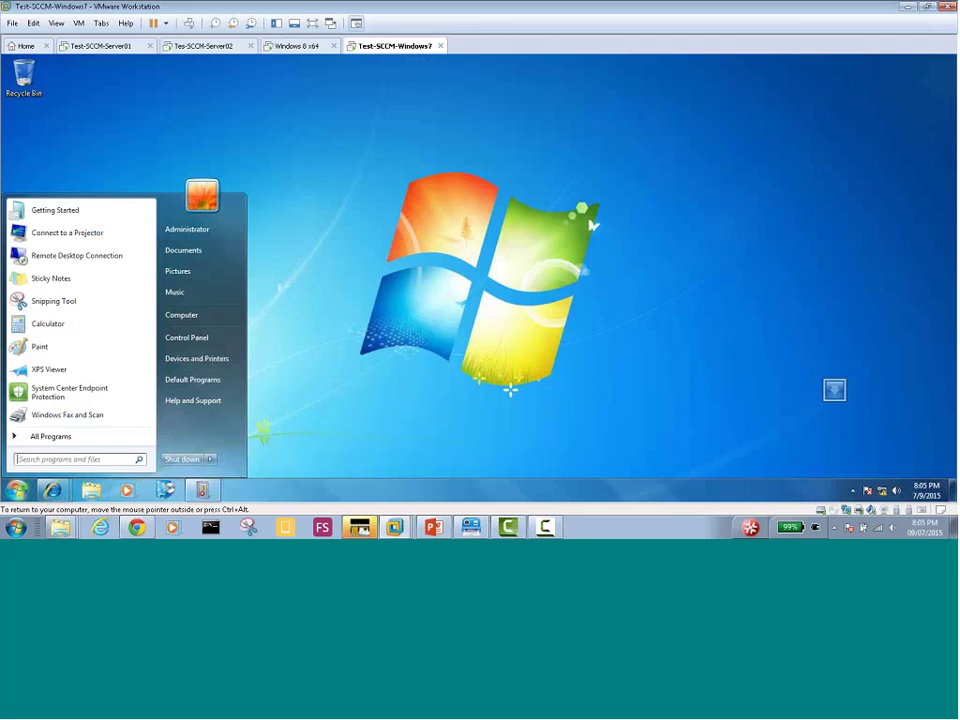
left_click(194, 317)
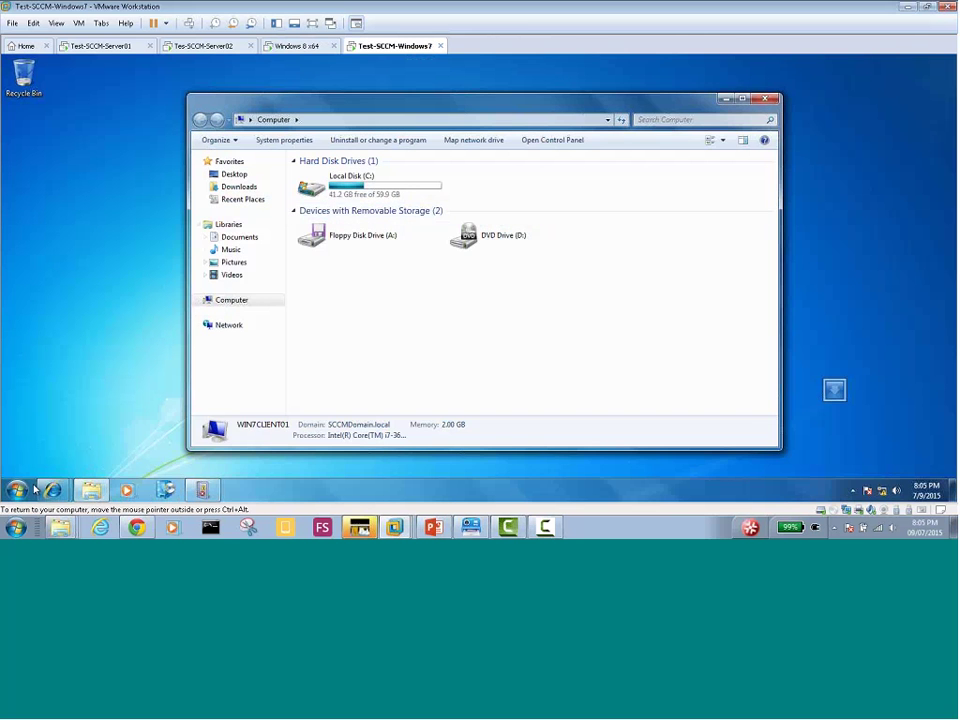
left_click(17, 490)
left_click(186, 337)
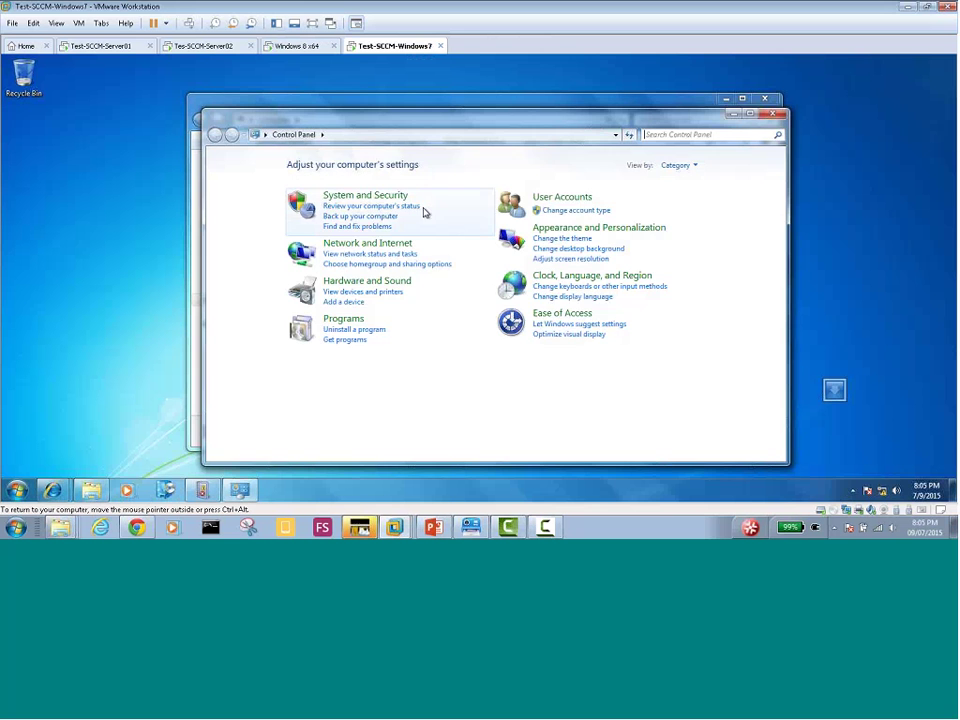
left_click(394, 197)
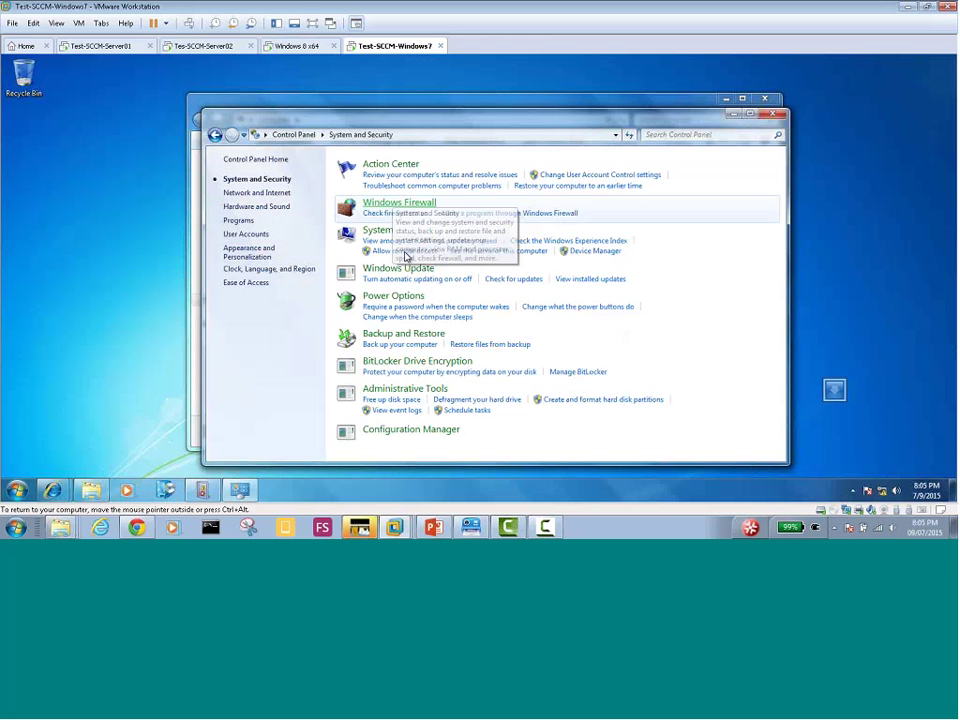
left_click(446, 433)
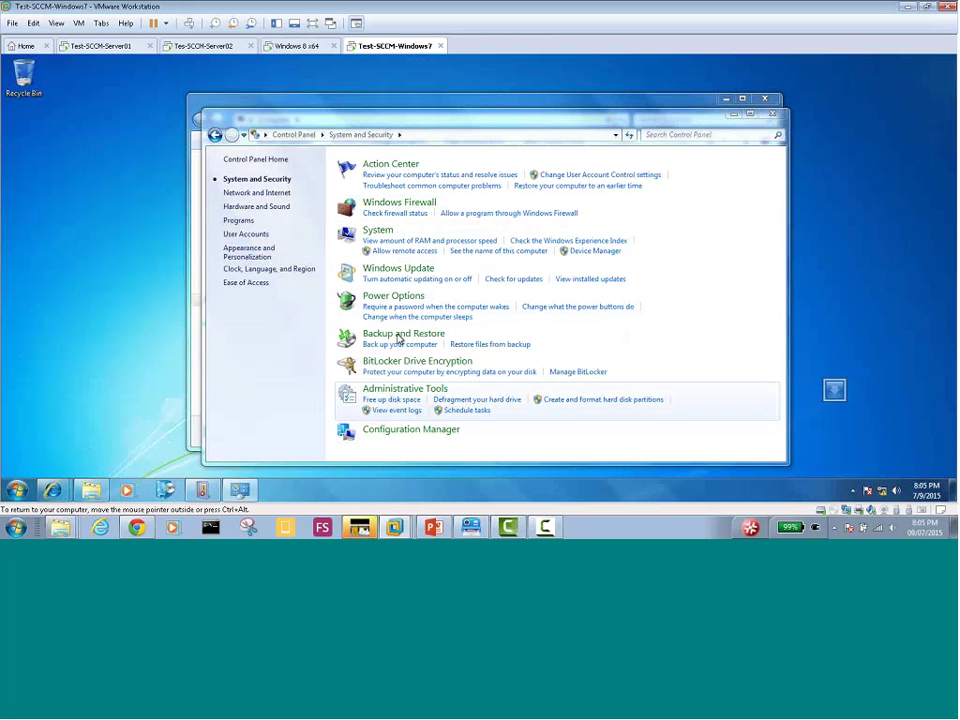
left_click(221, 153)
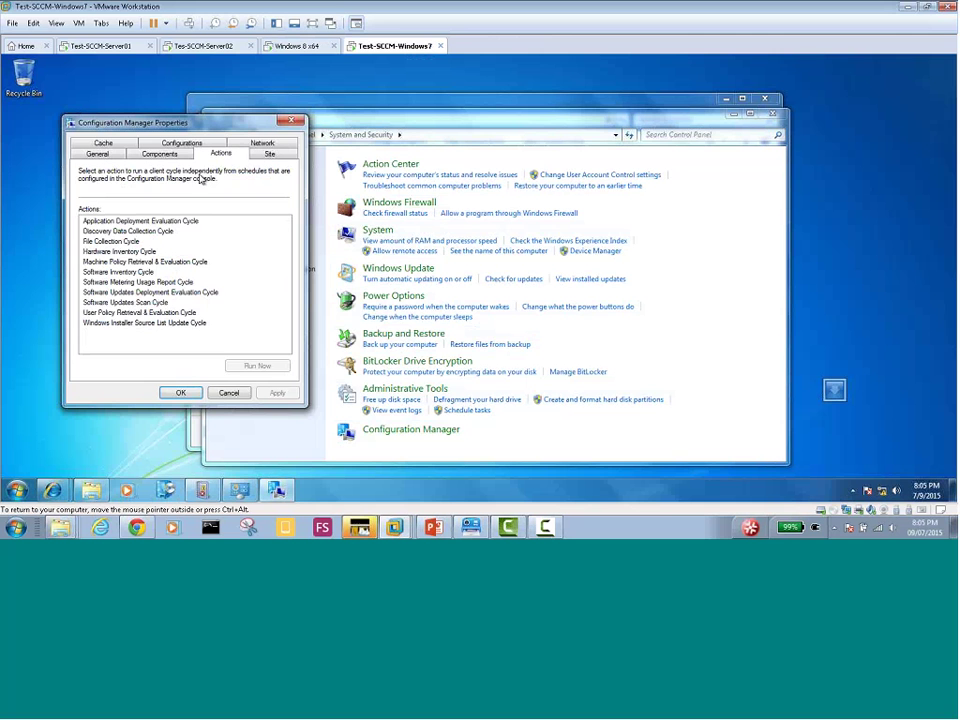
Run the User Policy, Software Updates Scan, Software Updates Deployment Evaluation and Software Inventory cycles
left_click(131, 314)
left_click(257, 365)
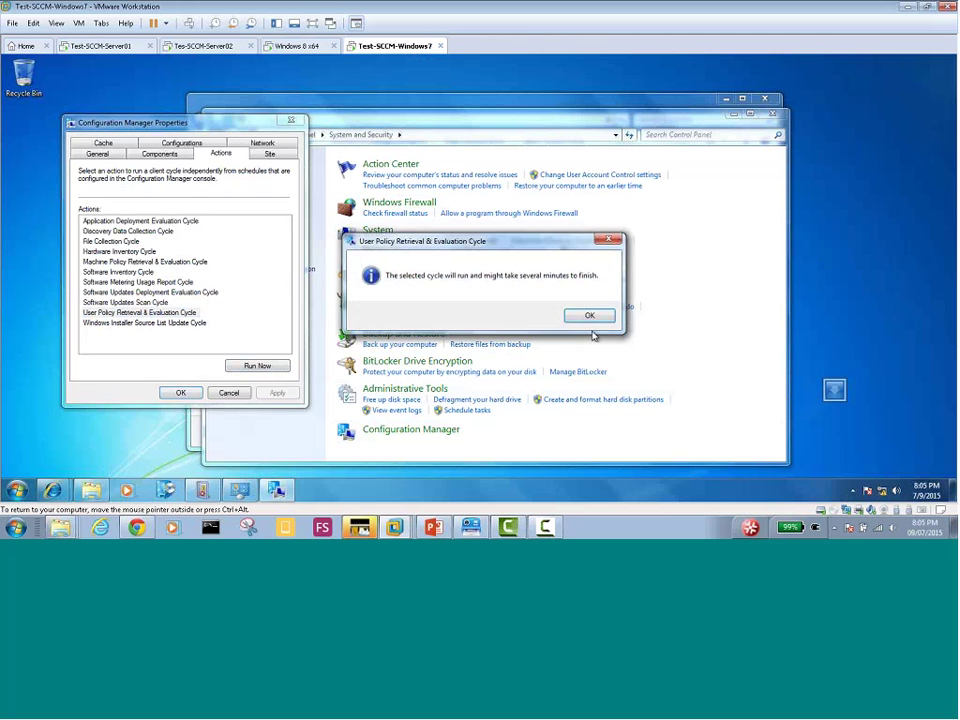
left_click(125, 302)
left_click(257, 365)
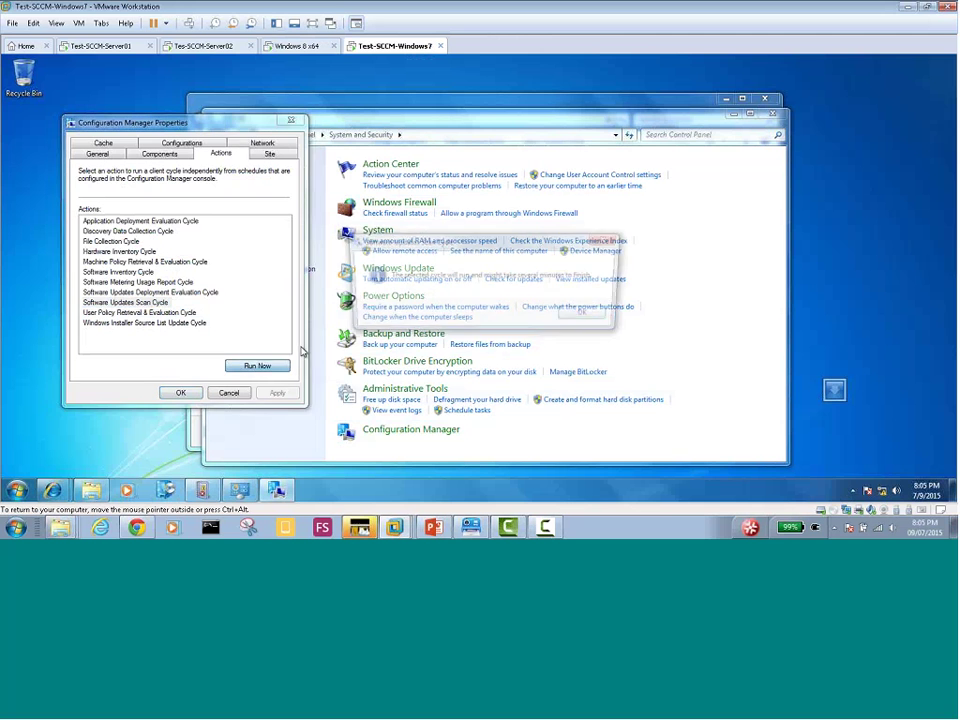
left_click(588, 314)
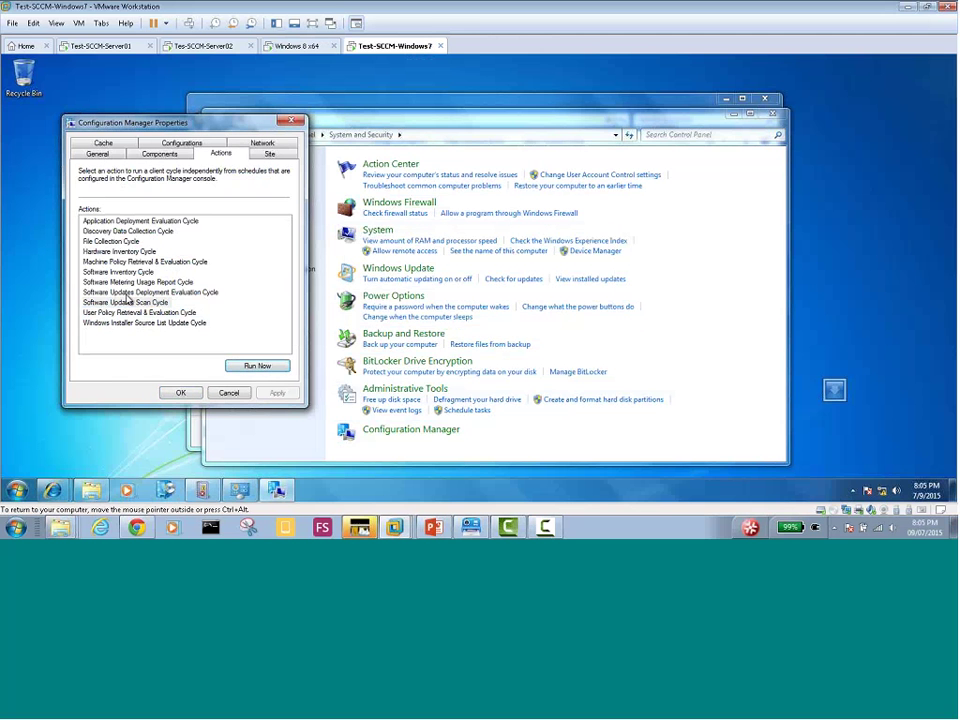
left_click(152, 293)
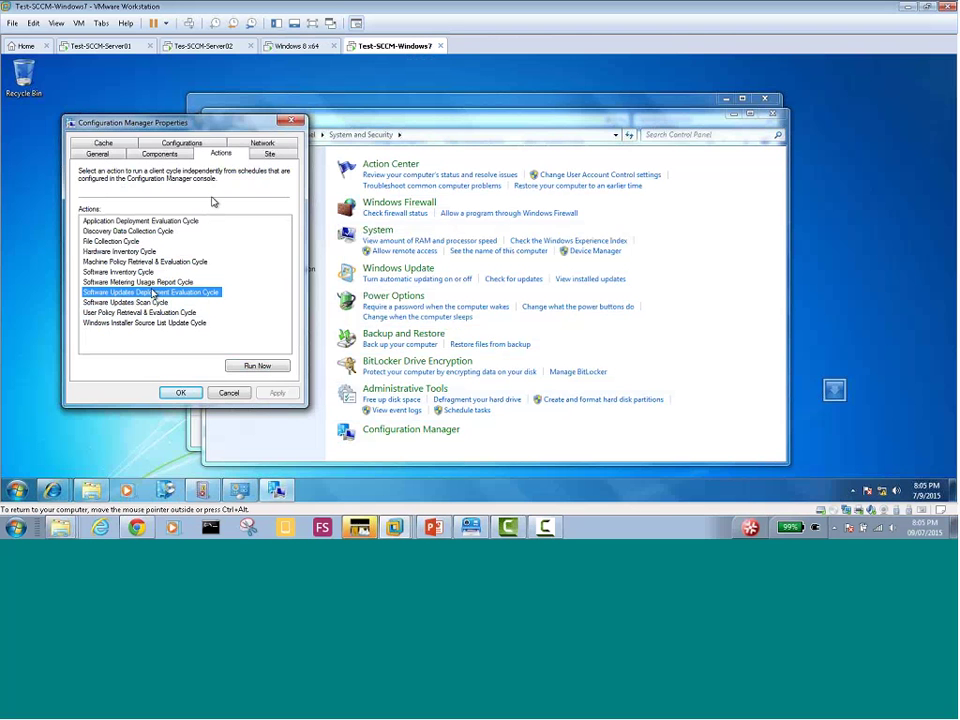
left_click(257, 365)
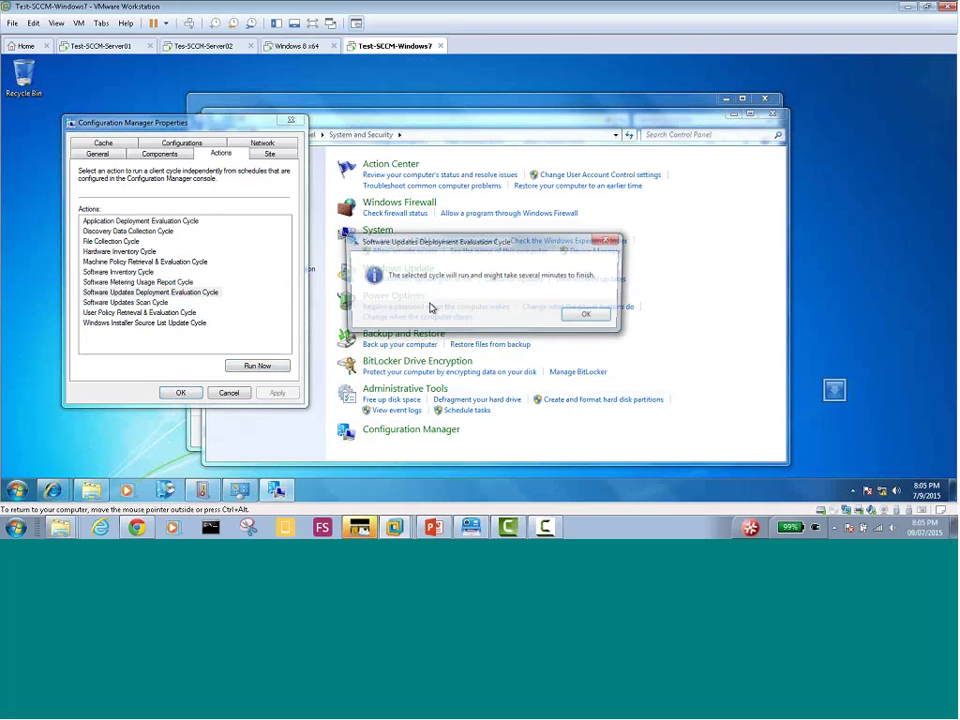
left_click(590, 316)
left_click(184, 282)
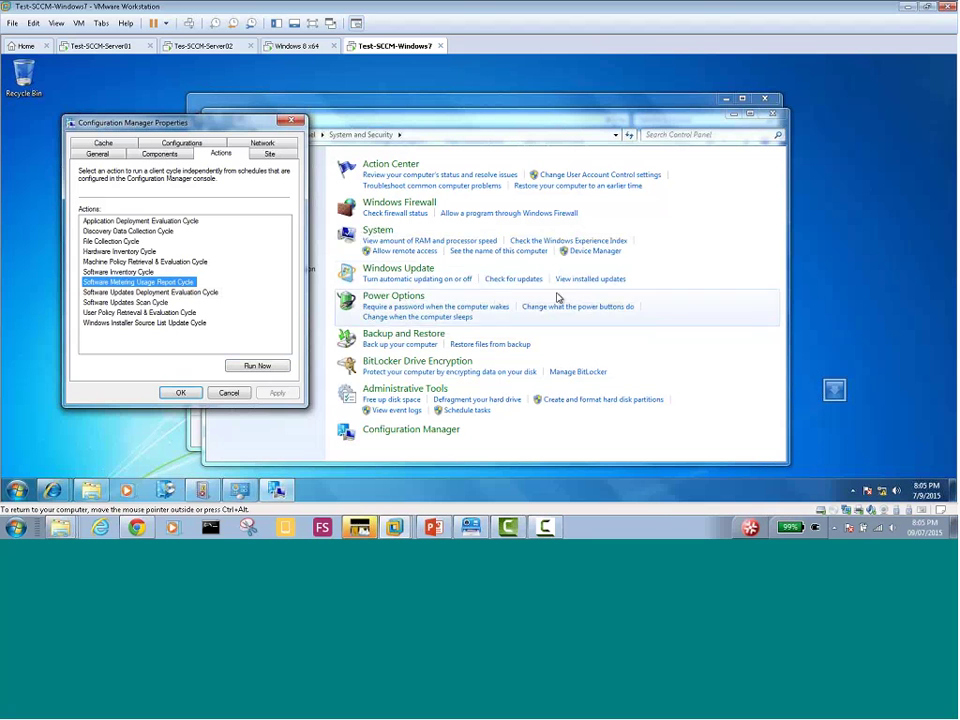
left_click(140, 272)
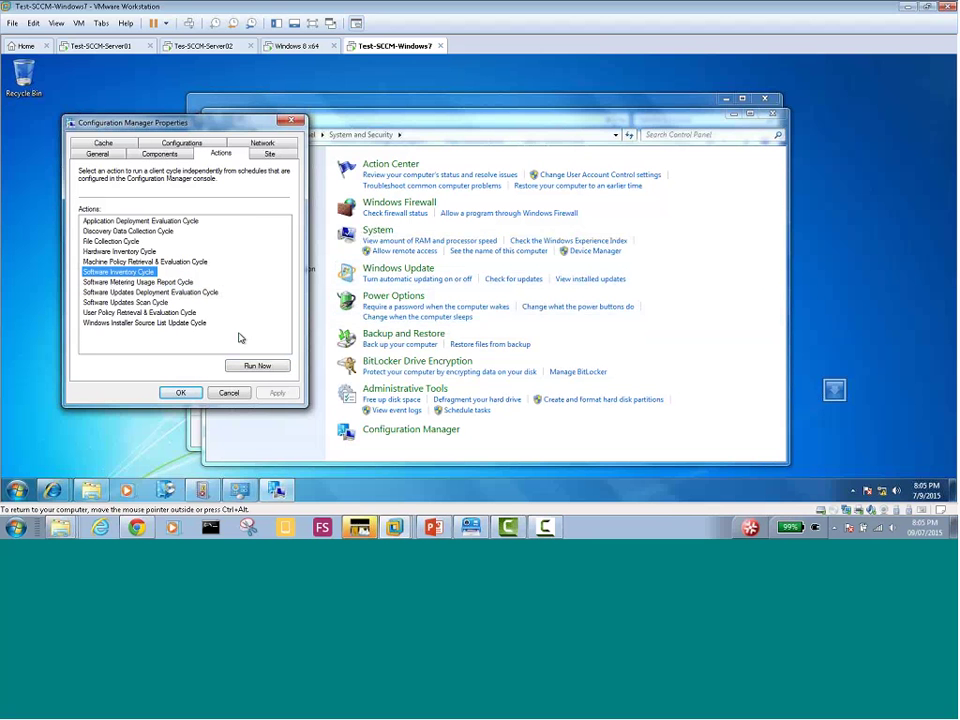
left_click(257, 365)
left_click(584, 315)
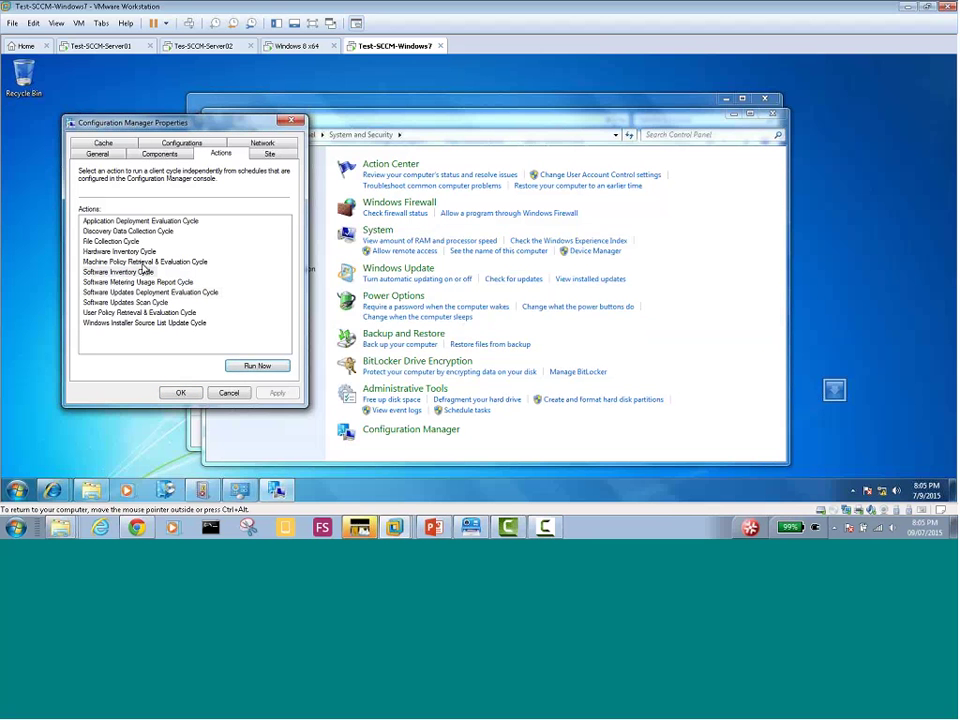
Run Machine Policy, Discovery Data Collection and Application Deployment Evaluation cycles, then close the properties
left_click(148, 262)
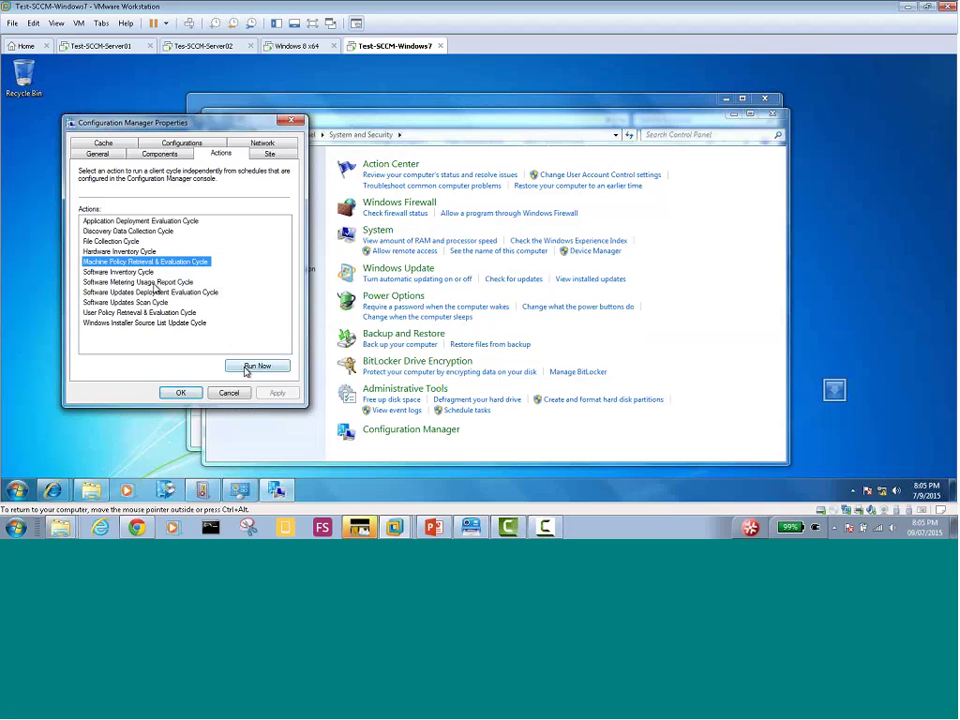
left_click(252, 366)
left_click(587, 315)
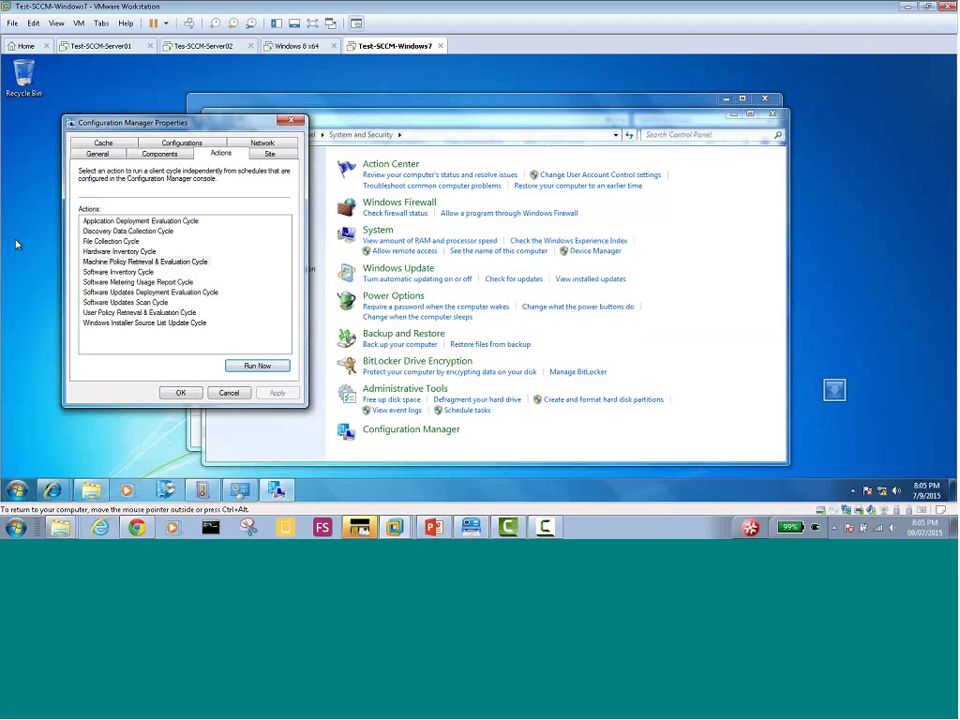
left_click(125, 251)
left_click(127, 231)
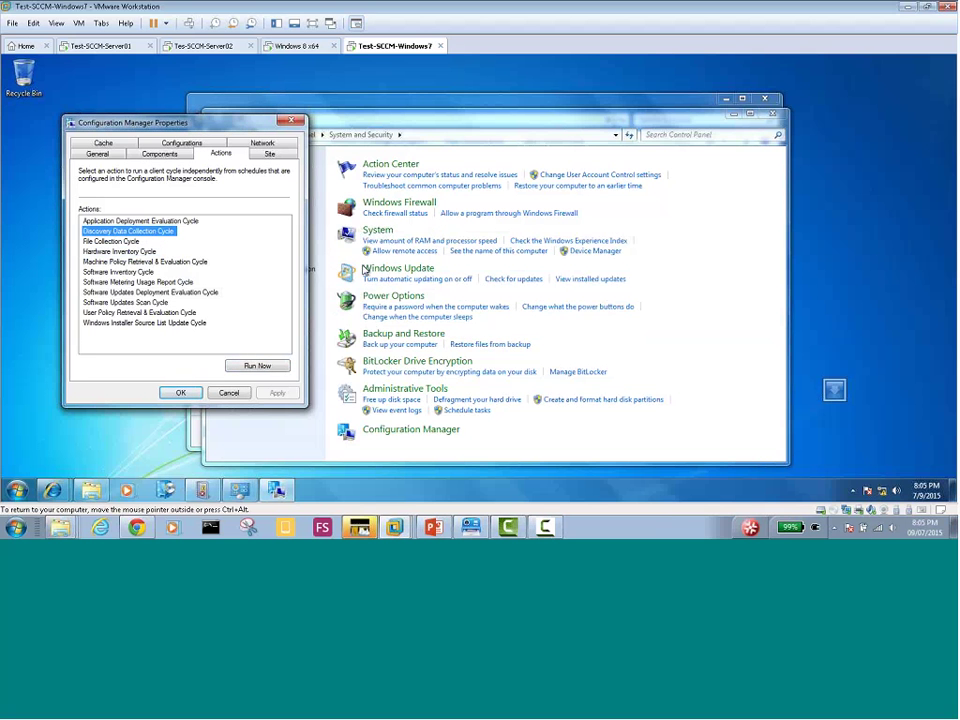
left_click(258, 366)
left_click(563, 316)
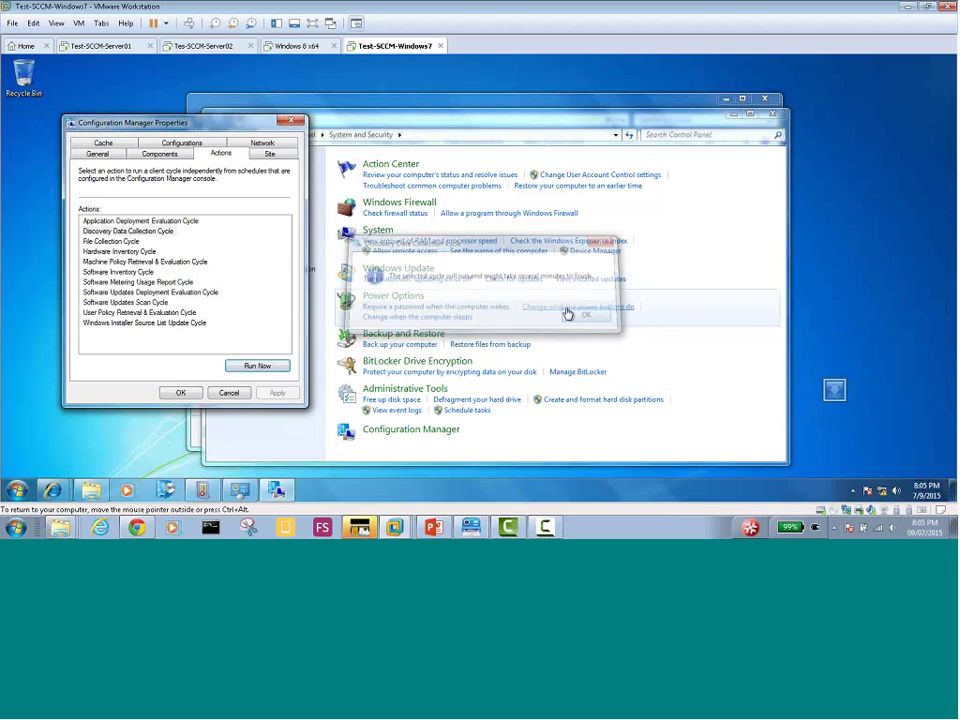
left_click(124, 221)
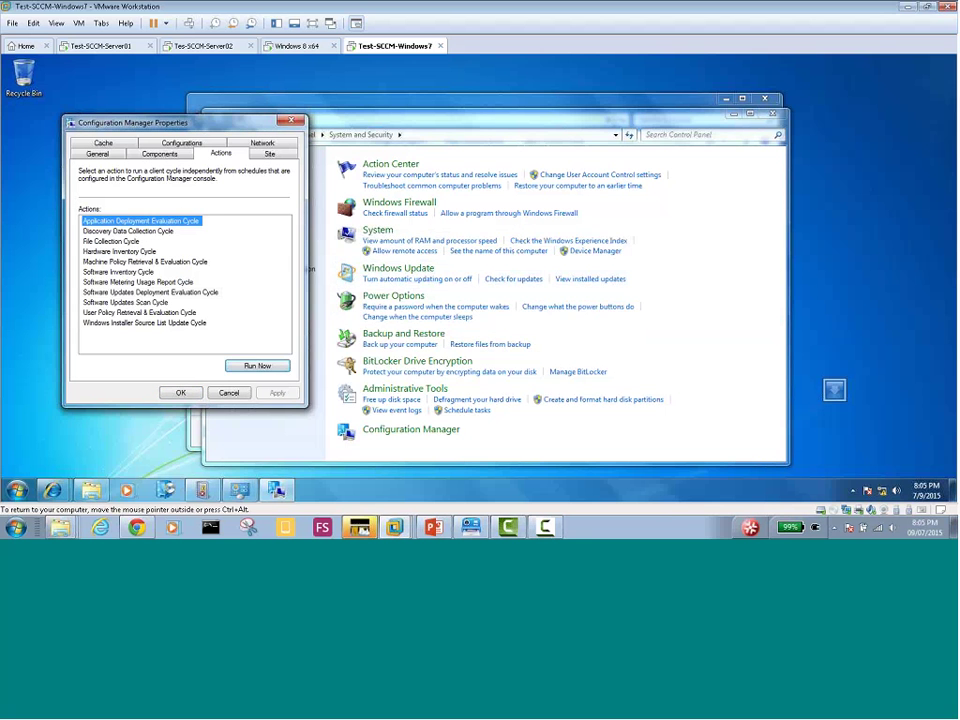
left_click(258, 366)
left_click(582, 316)
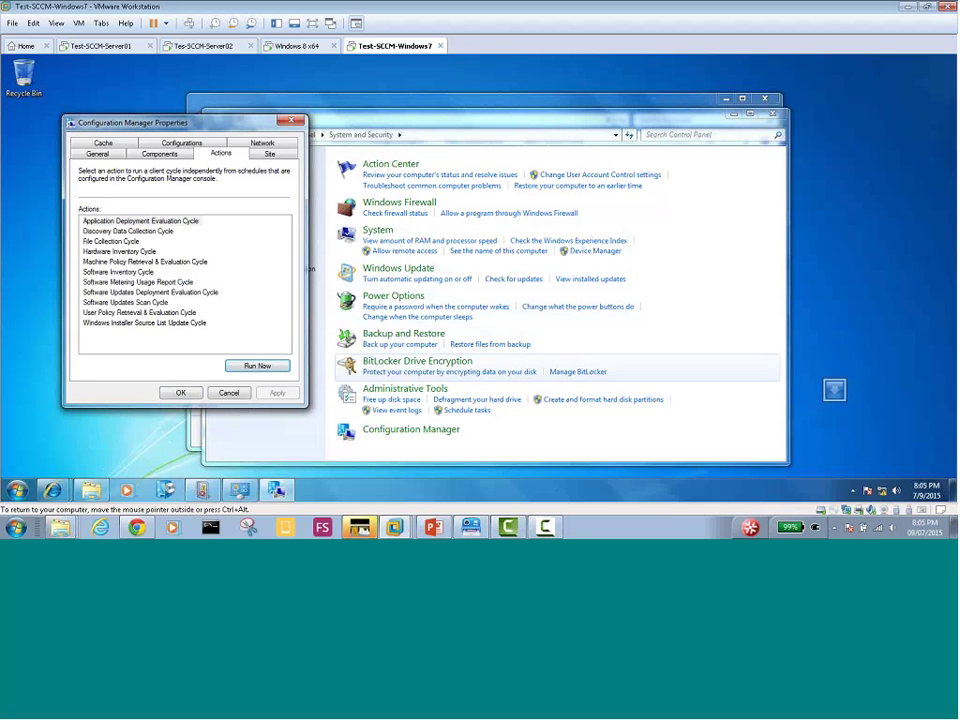
left_click(184, 393)
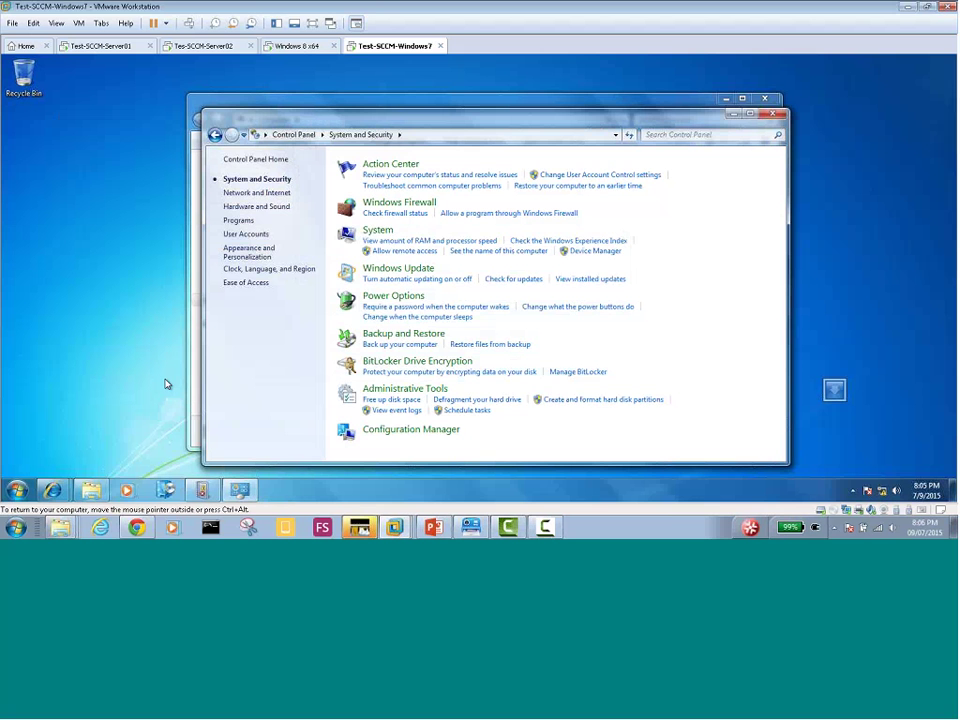
Close the Office installation-cancelled message on Tes-SCCM-Server02, then go back to the Windows 8 x64 VM
left_click(285, 49)
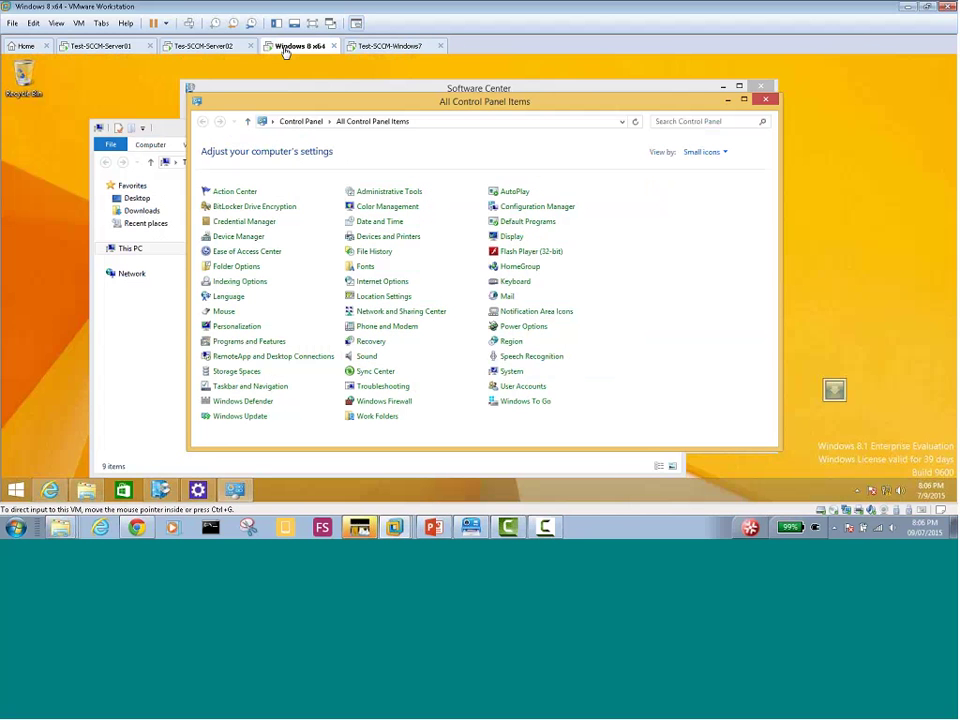
left_click(219, 49)
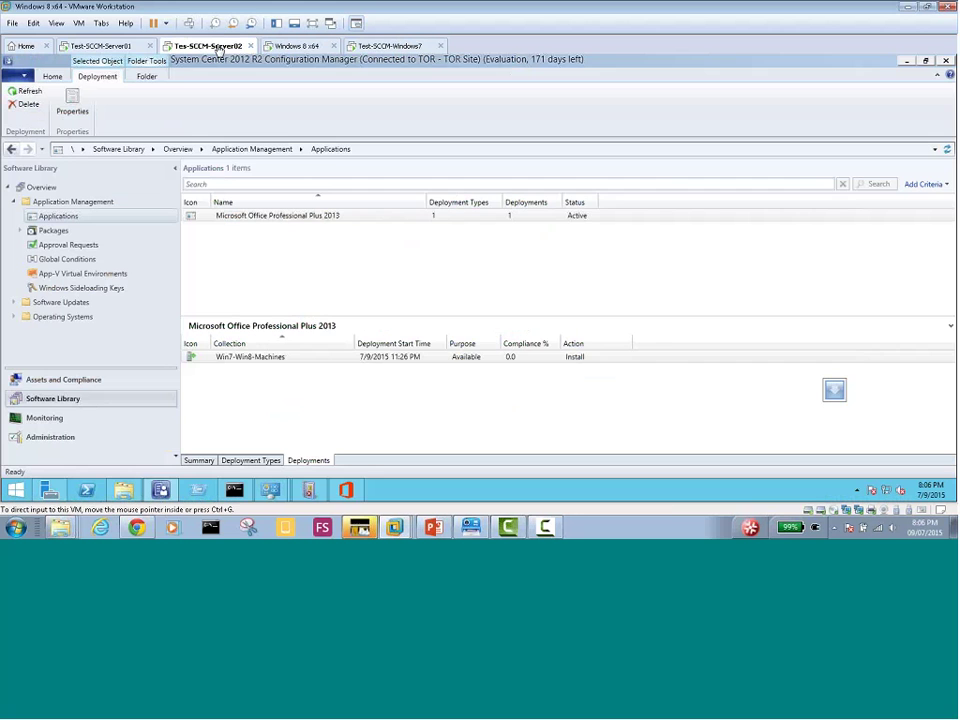
left_click(347, 491)
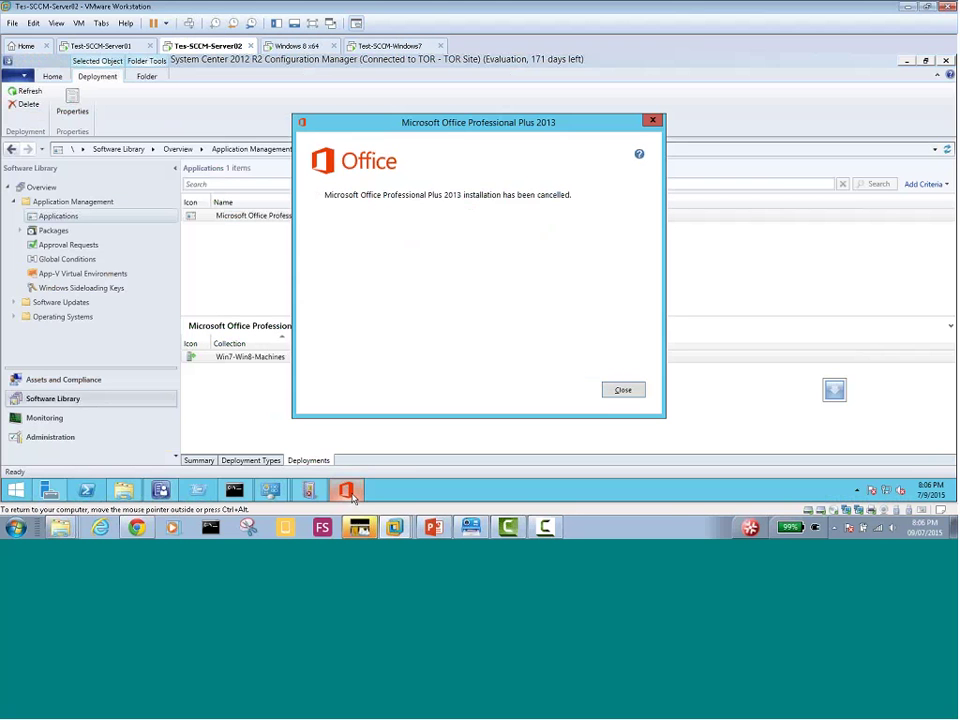
left_click(624, 390)
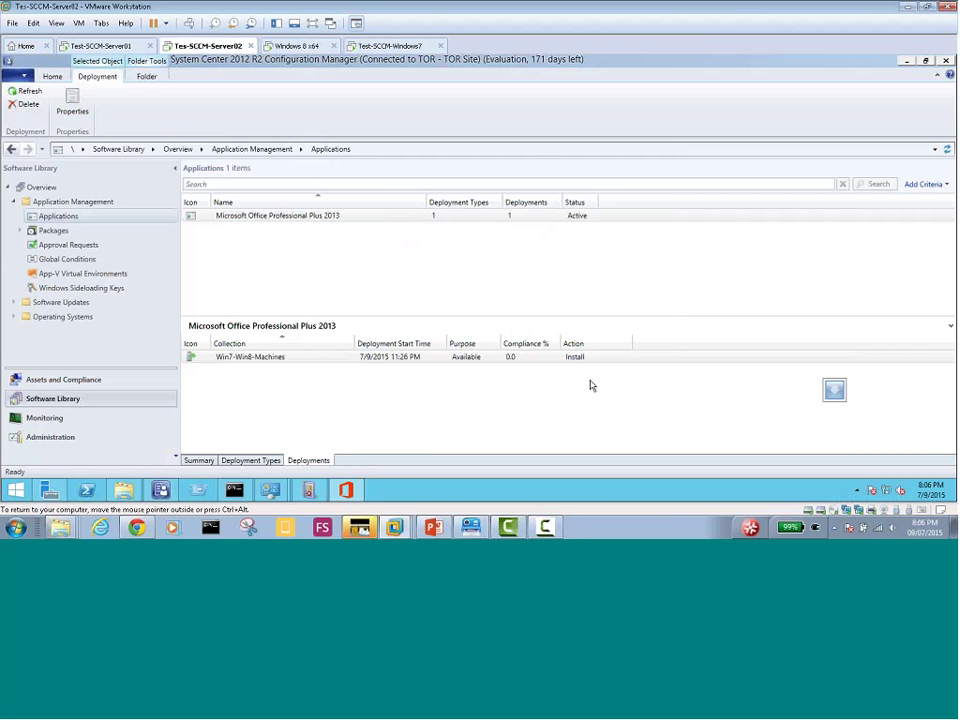
left_click(298, 46)
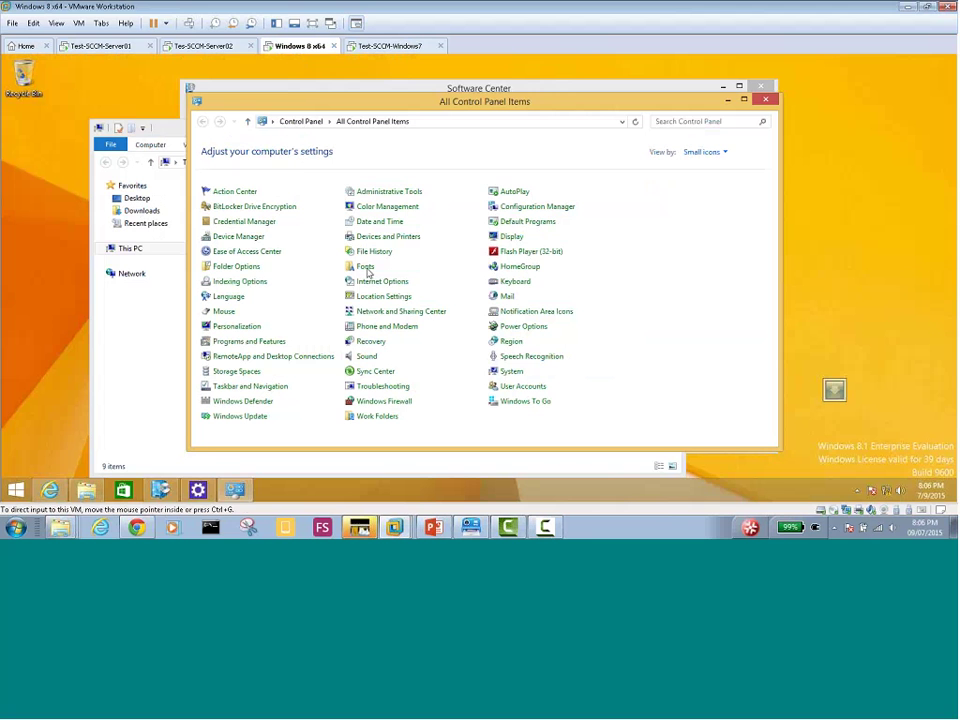
Find Office Professional Plus 2013 under Windows 8 Software Center Installation Status, start its uninstall, then go to Windows 7
left_click(152, 379)
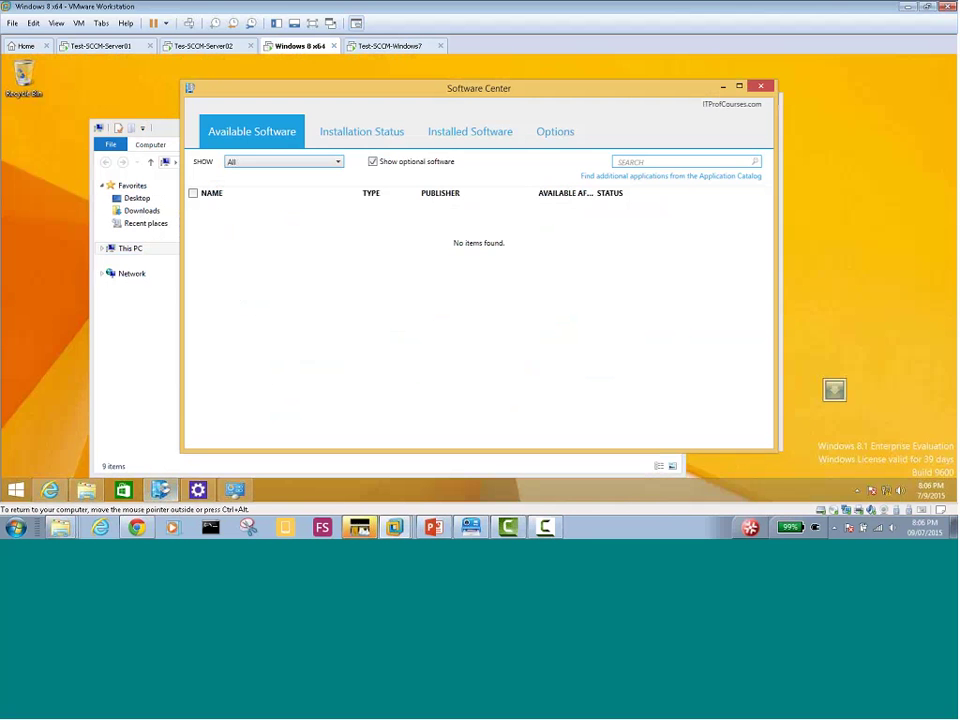
left_click(386, 133)
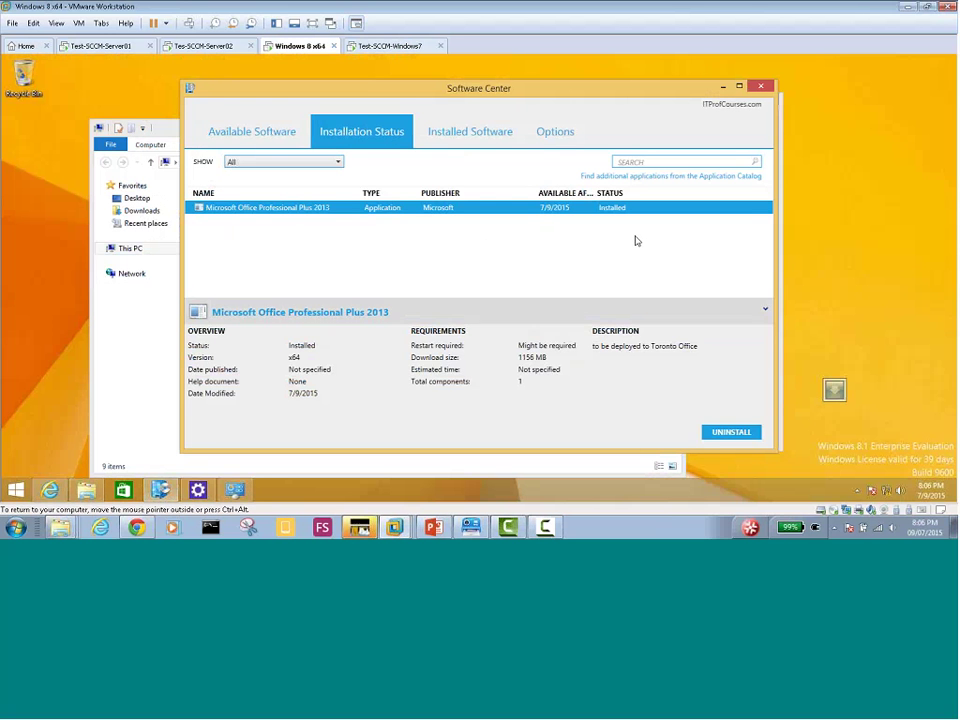
left_click(725, 436)
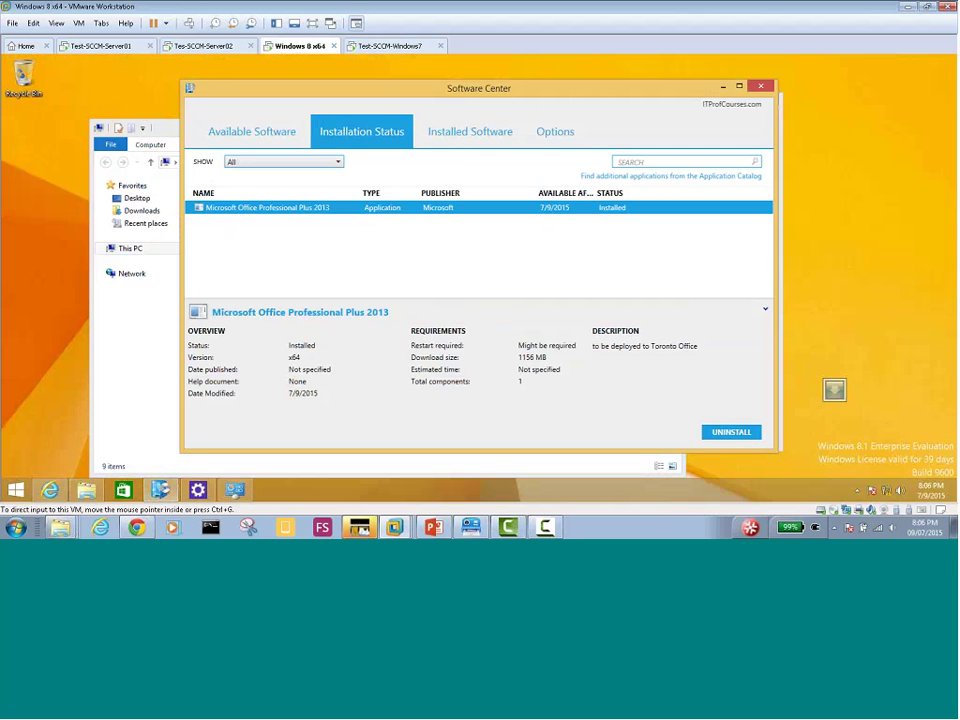
left_click(394, 45)
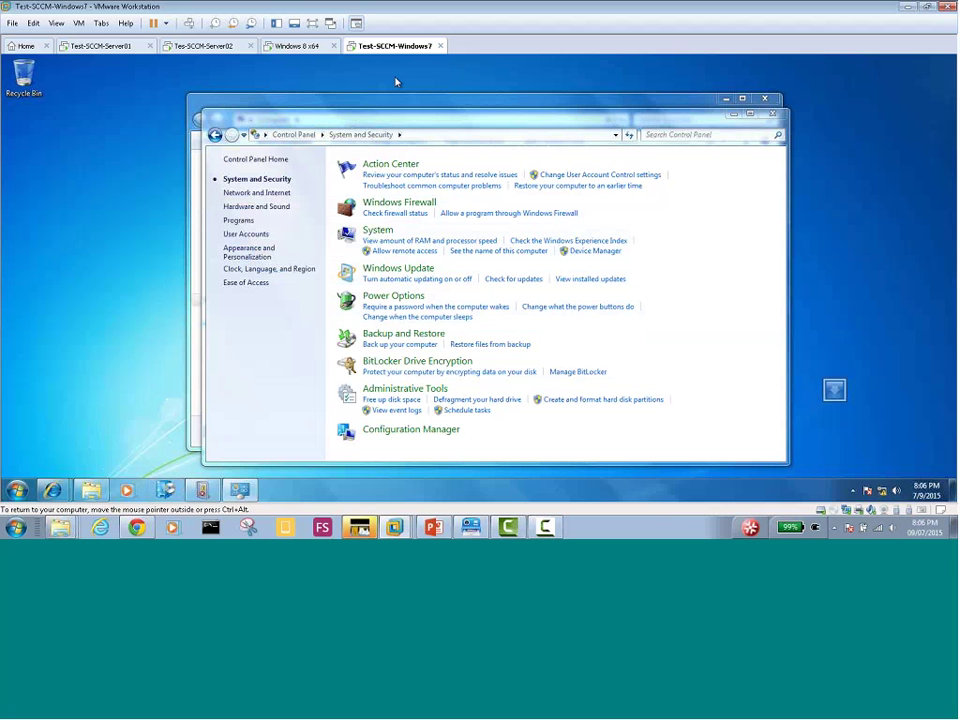
Close Control Panel and Computer on Windows 7, view Software Center's Installation Status, then return to Windows 8
left_click(771, 113)
left_click(762, 104)
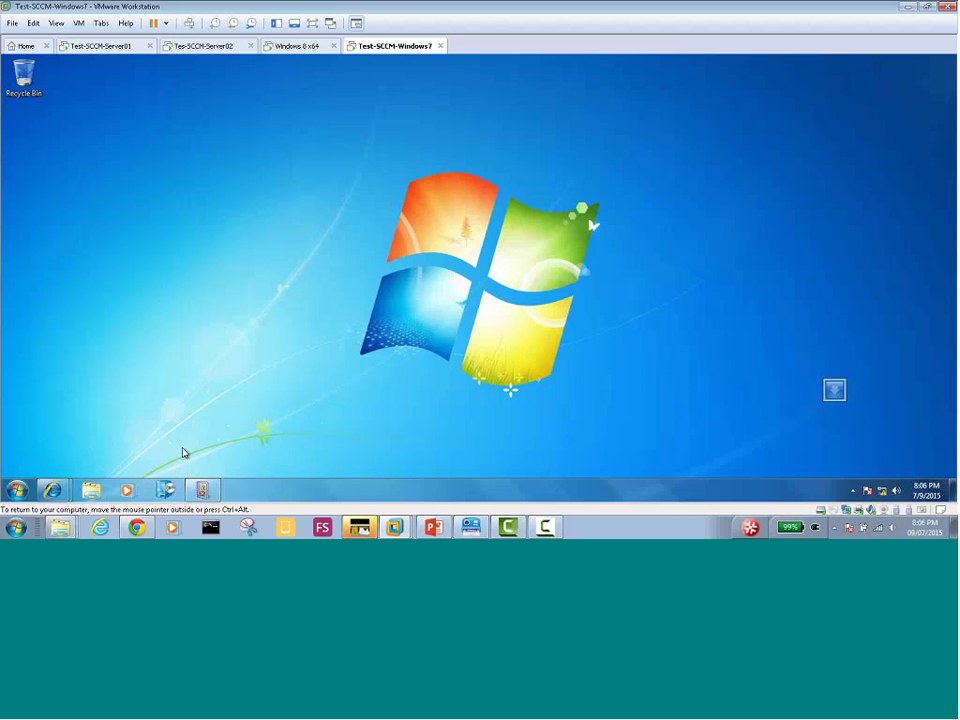
left_click(165, 489)
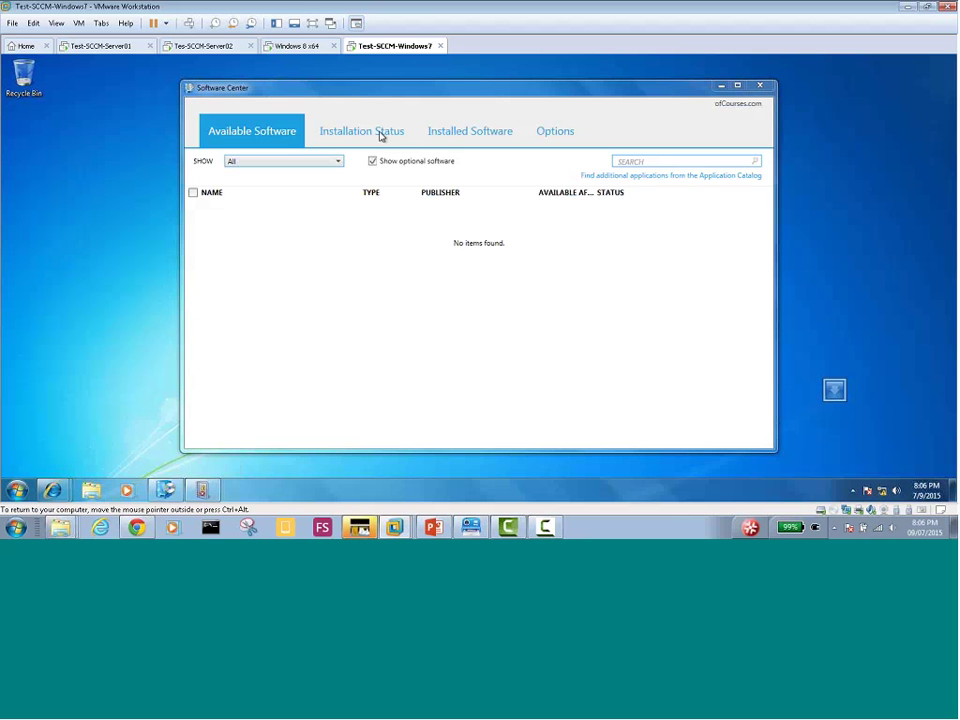
left_click(381, 137)
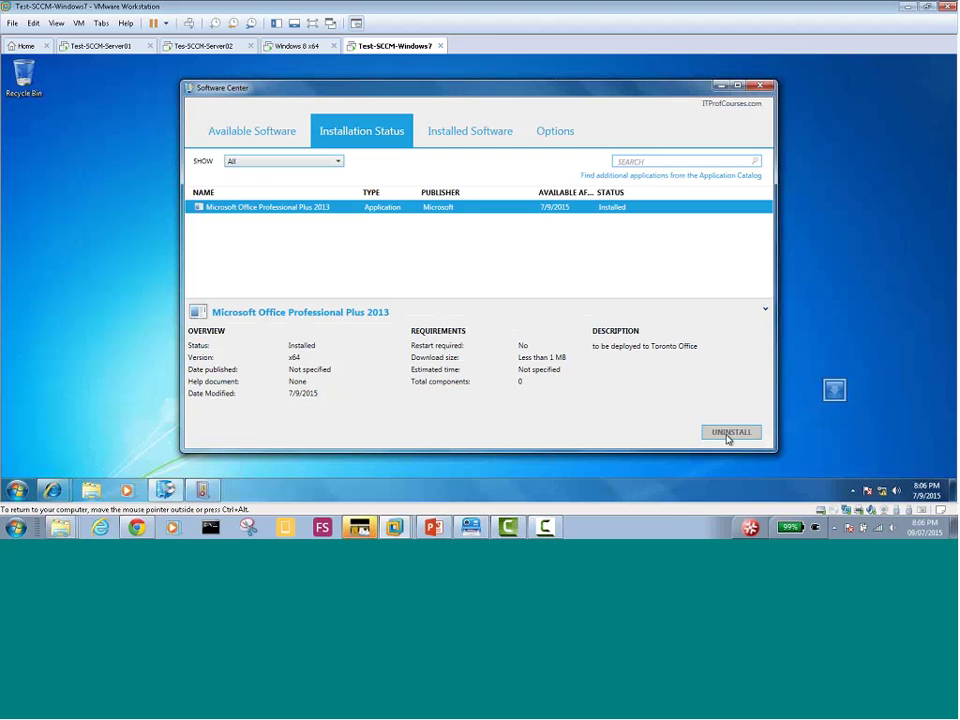
left_click(303, 48)
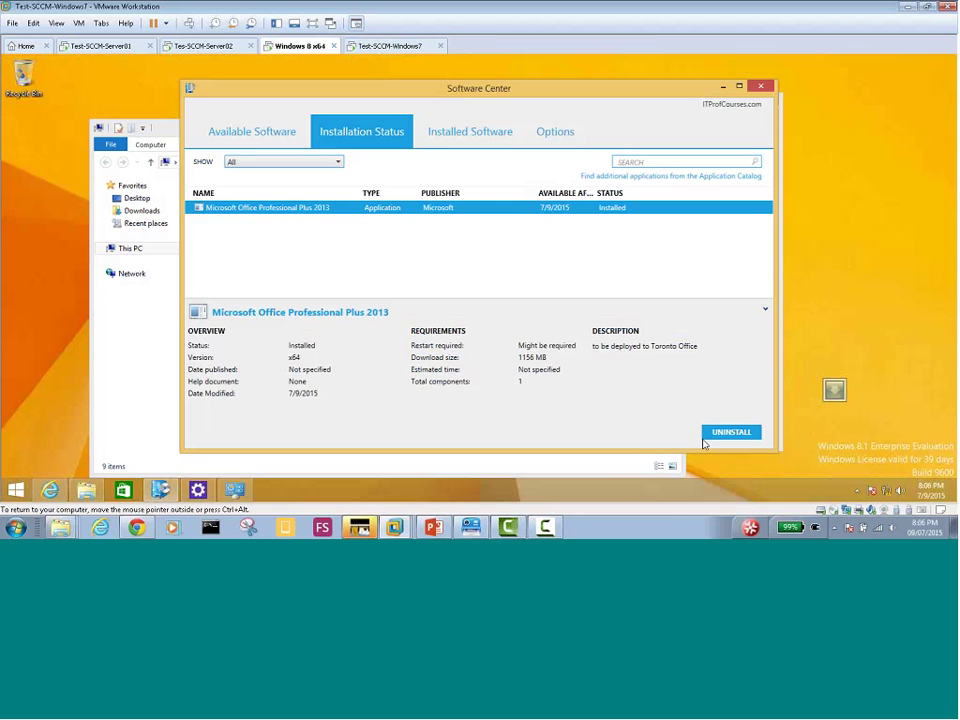
Start uninstalling Office Professional Plus 2013 on Windows 8, close Windows 7's Software Center, then bring up This PC
left_click(730, 433)
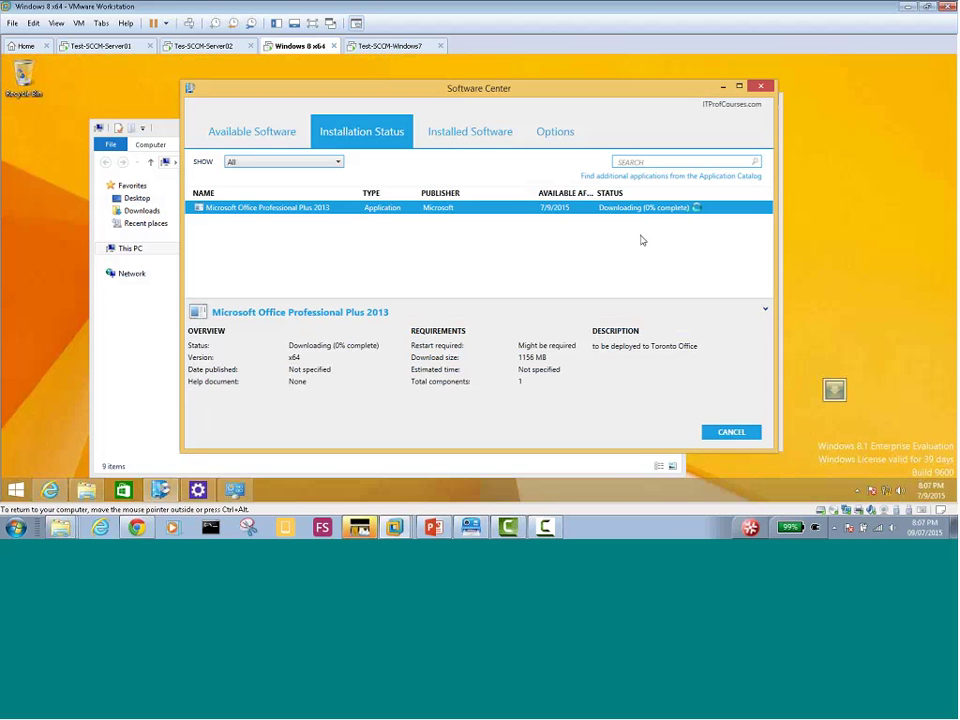
left_click(390, 46)
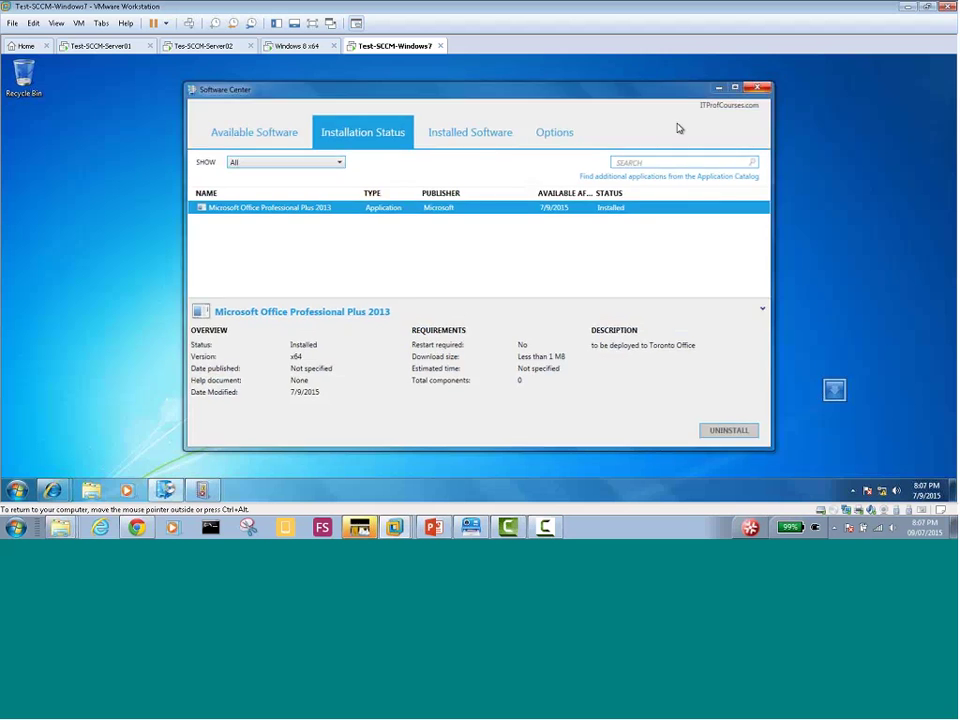
left_click(757, 88)
left_click(166, 492)
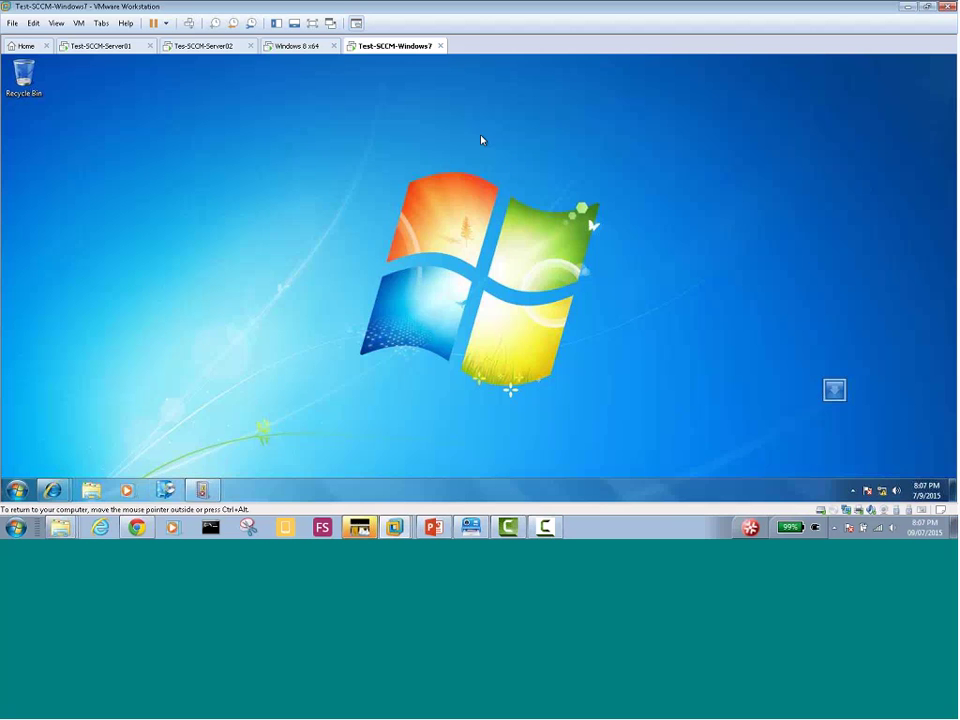
left_click(297, 46)
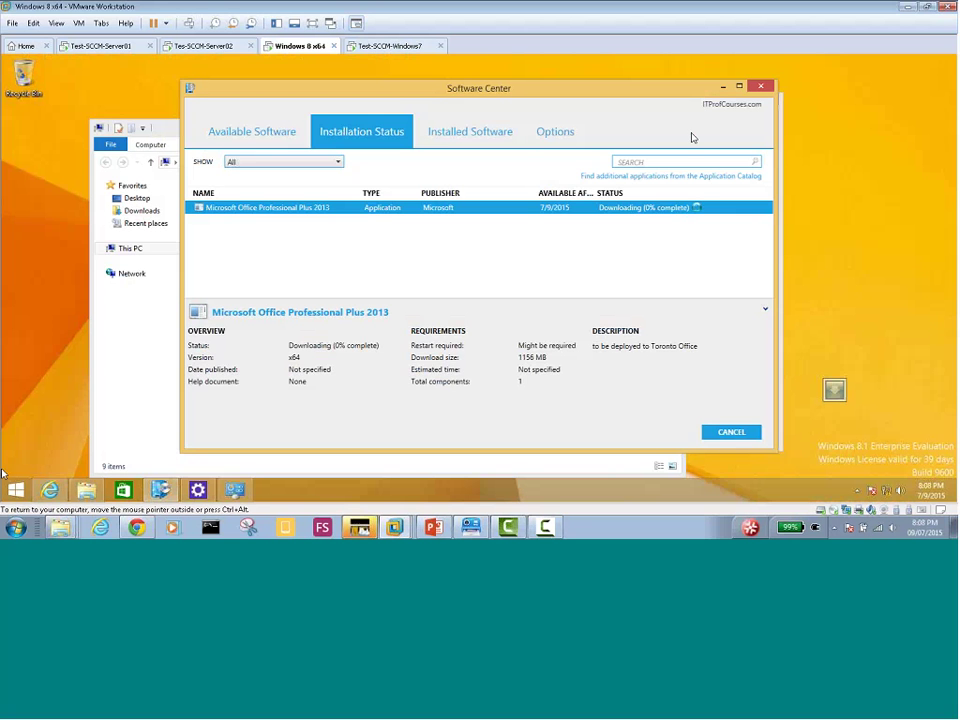
left_click(87, 491)
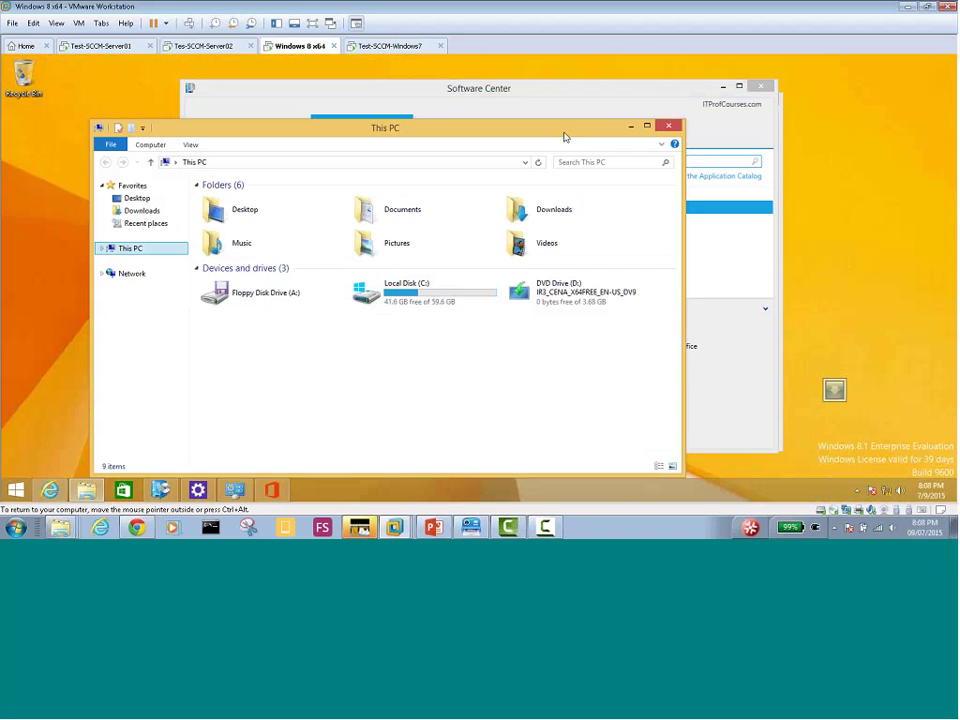
Move aside and close the This PC window, then acknowledge the Office Setup Error dialog
left_click_drag(564, 137, 122, 160)
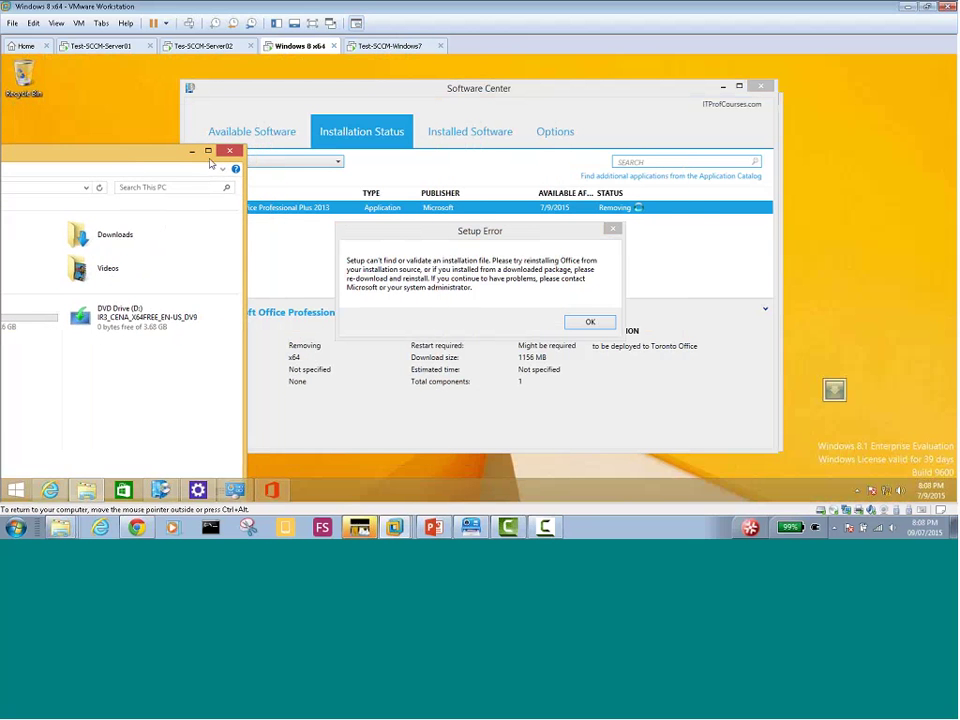
left_click(158, 116)
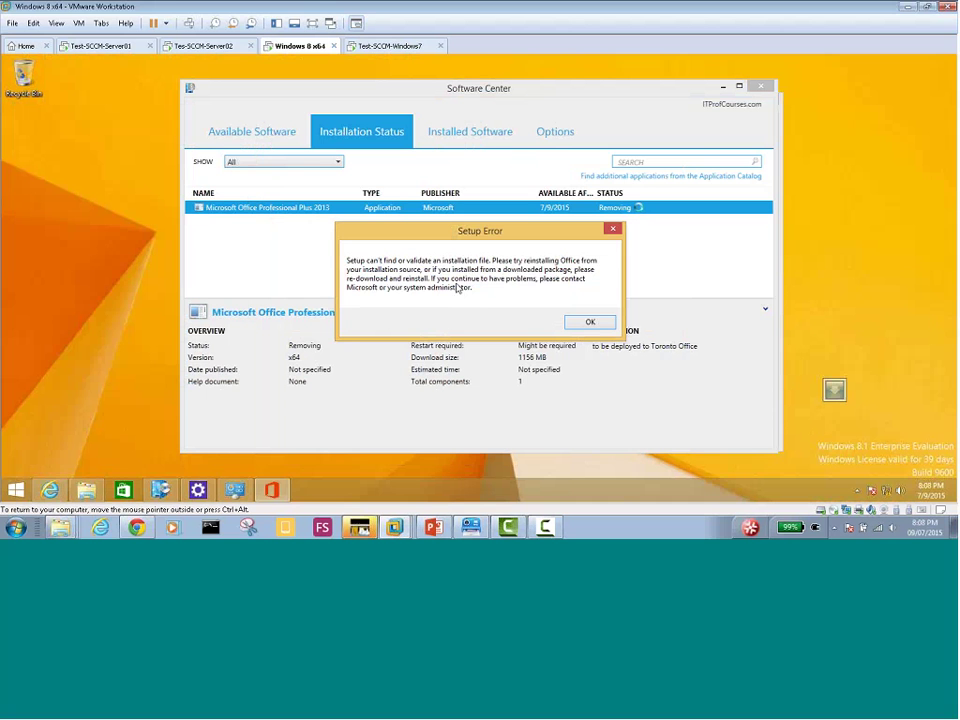
left_click(590, 323)
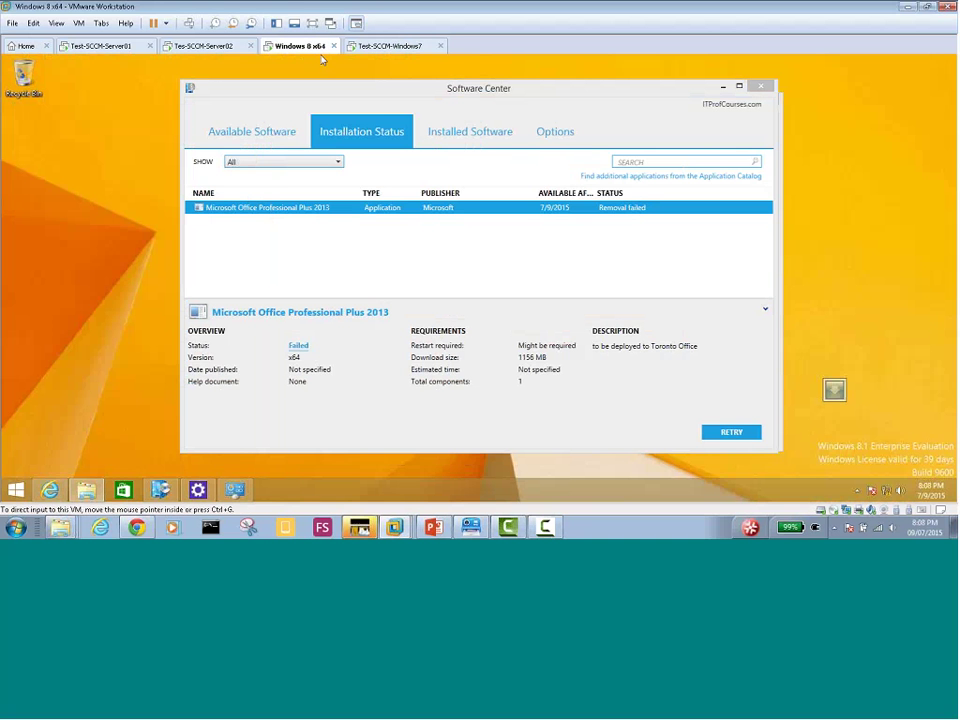
Launch PowerPoint 2013 from the Apps list, create a blank presentation, then close PowerPoint
left_click(5, 495)
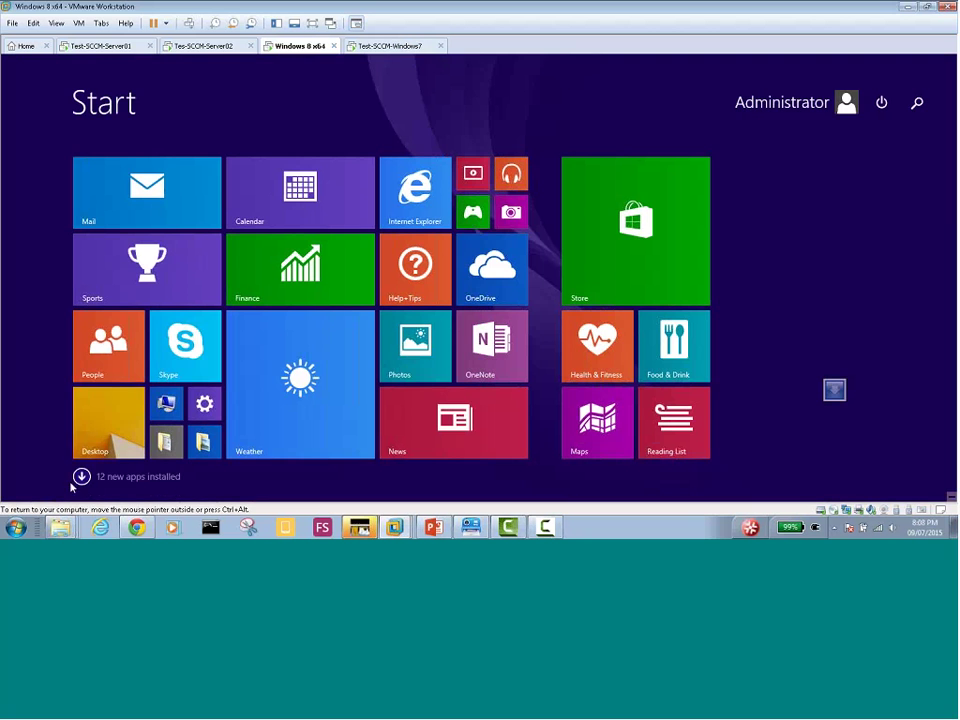
left_click(80, 477)
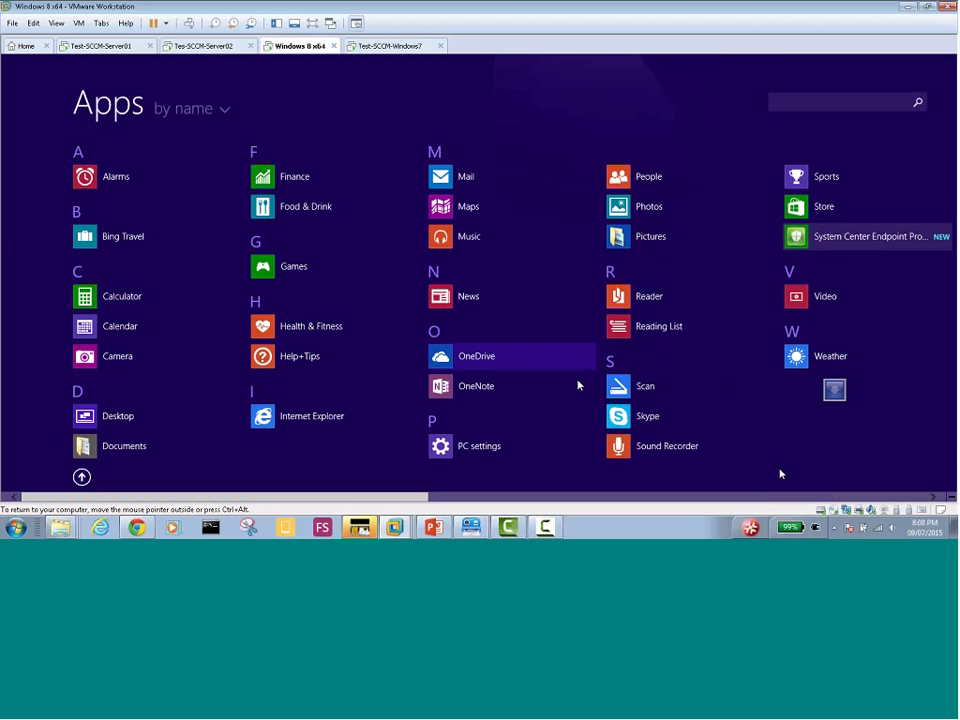
scroll(754, 496, "down", 5)
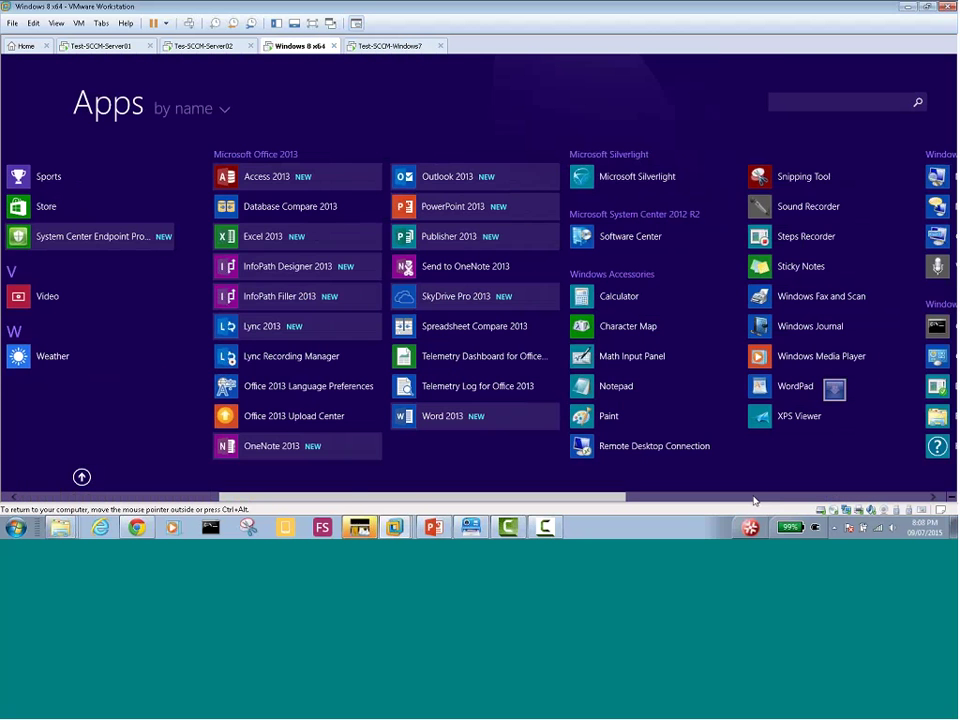
left_click(431, 236)
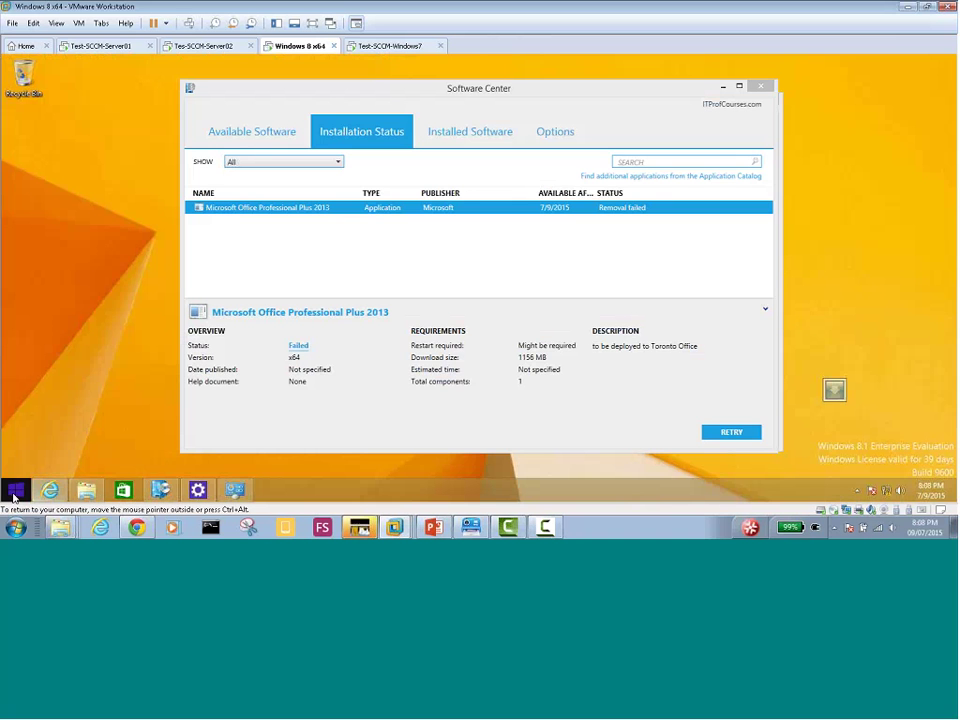
left_click(16, 489)
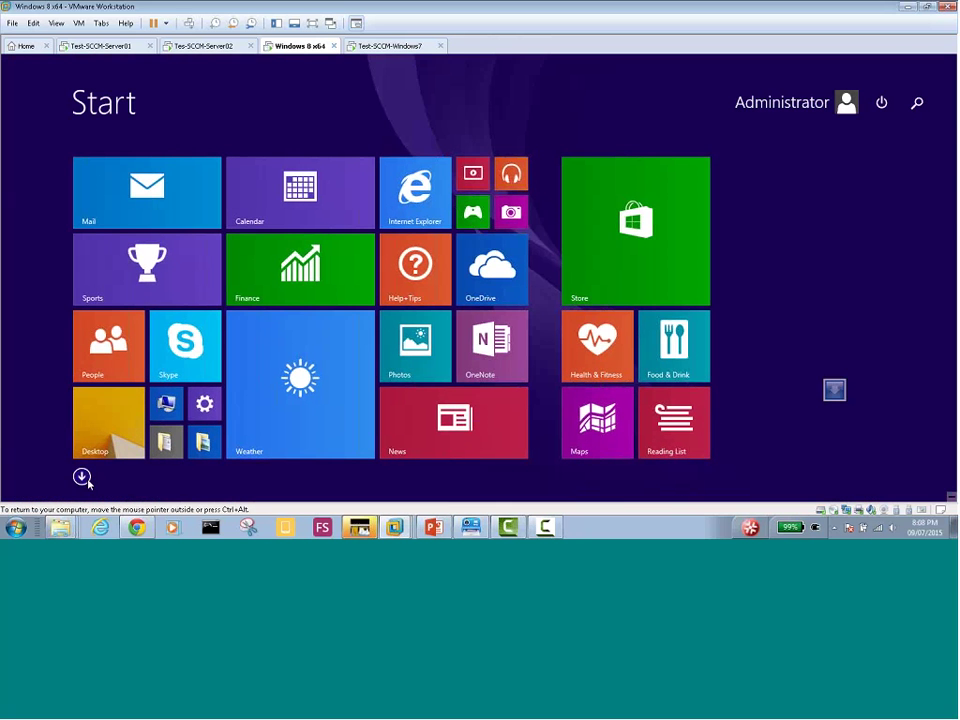
left_click(81, 476)
scroll(436, 212, "down", 5)
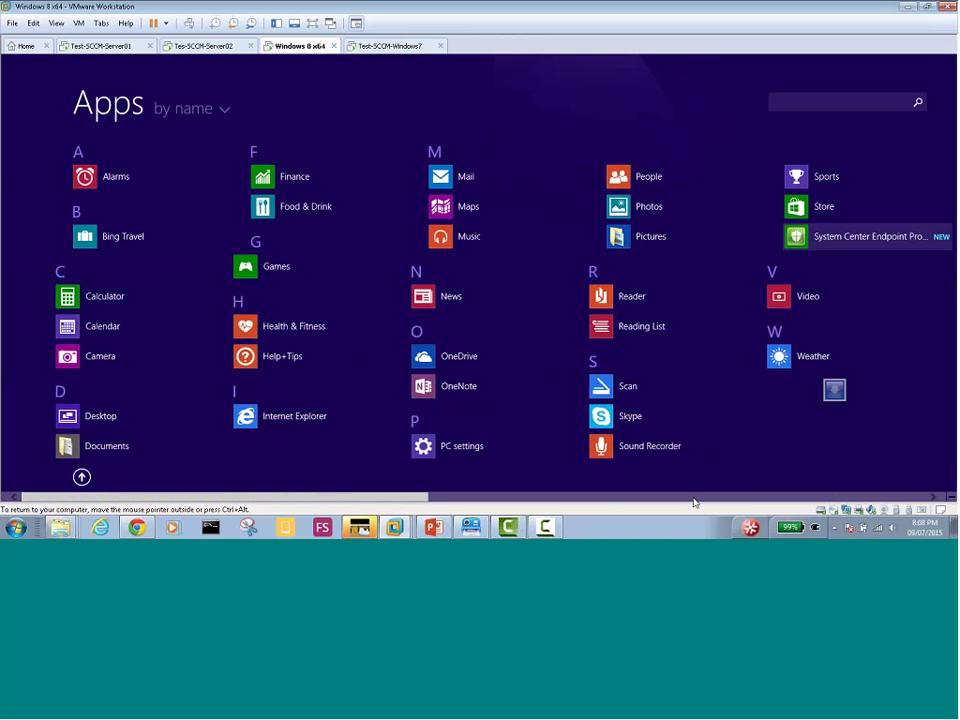
left_click(436, 212)
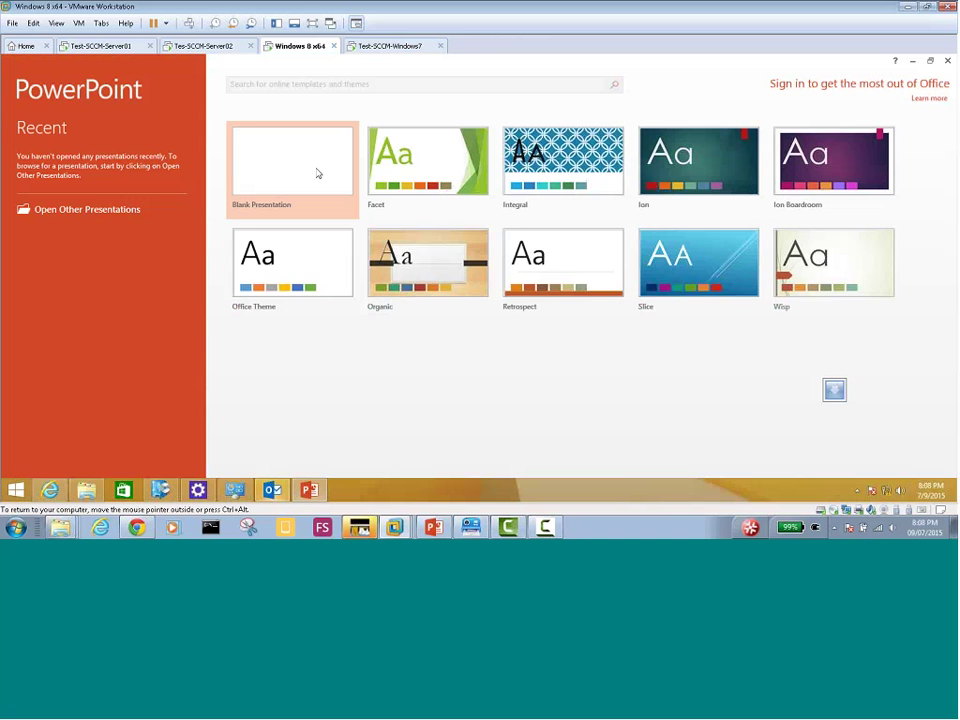
left_click(281, 167)
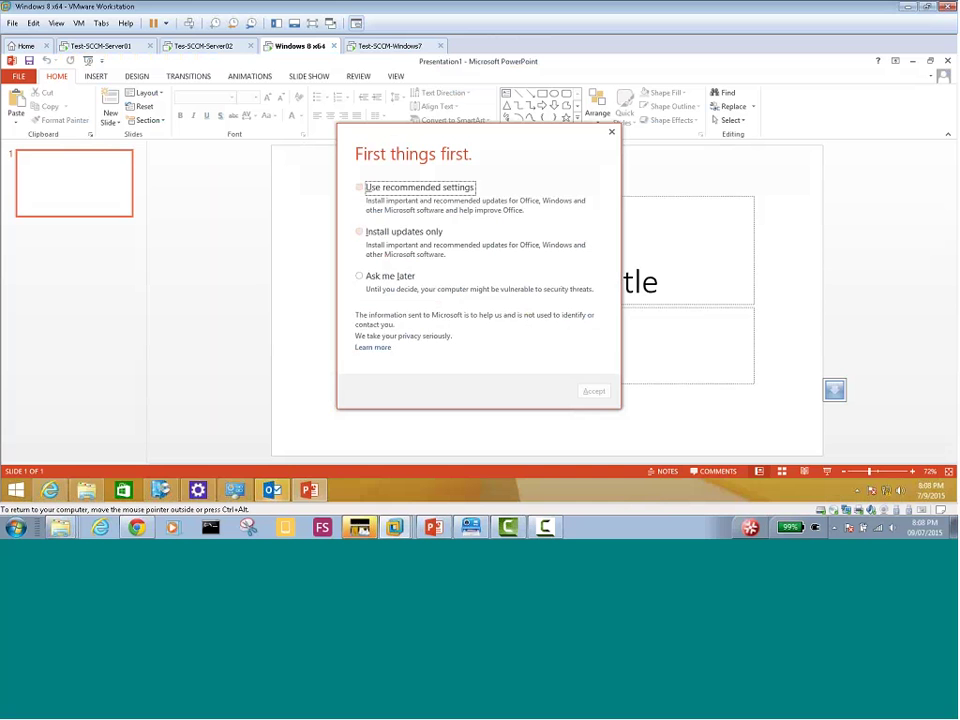
left_click(612, 131)
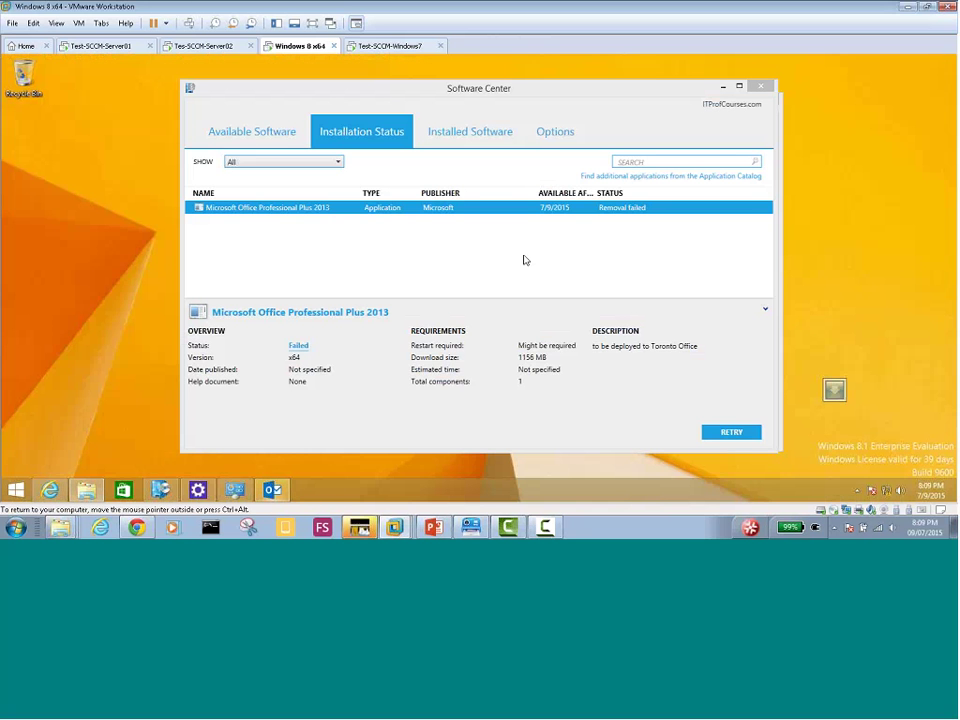
Start Outlook 2013 and cancel its account setup wizard
left_click(272, 490)
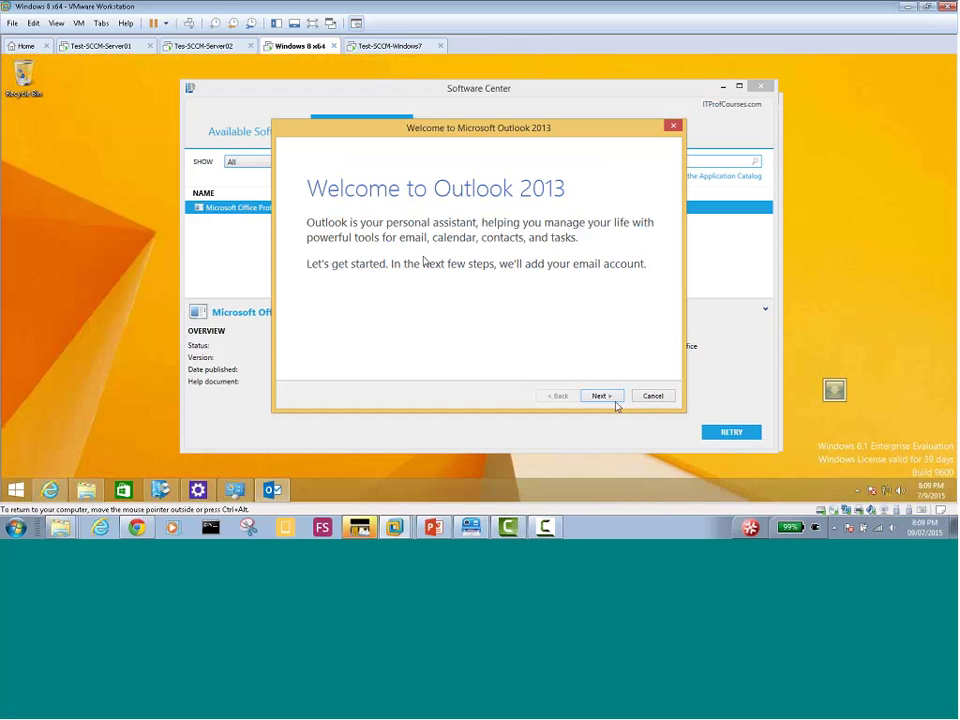
left_click(645, 396)
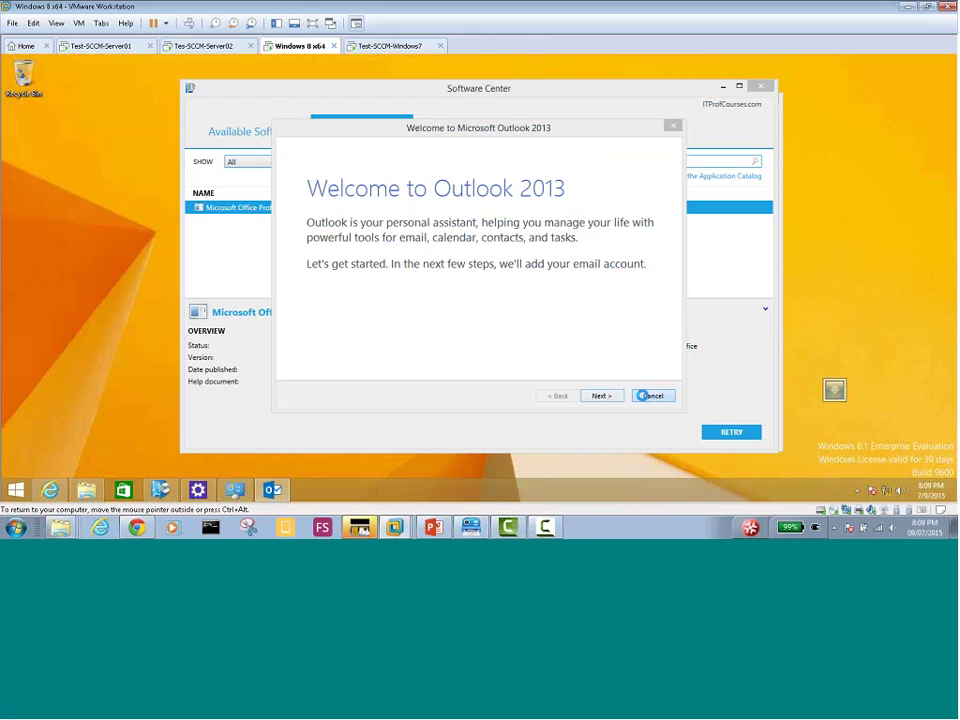
left_click(456, 306)
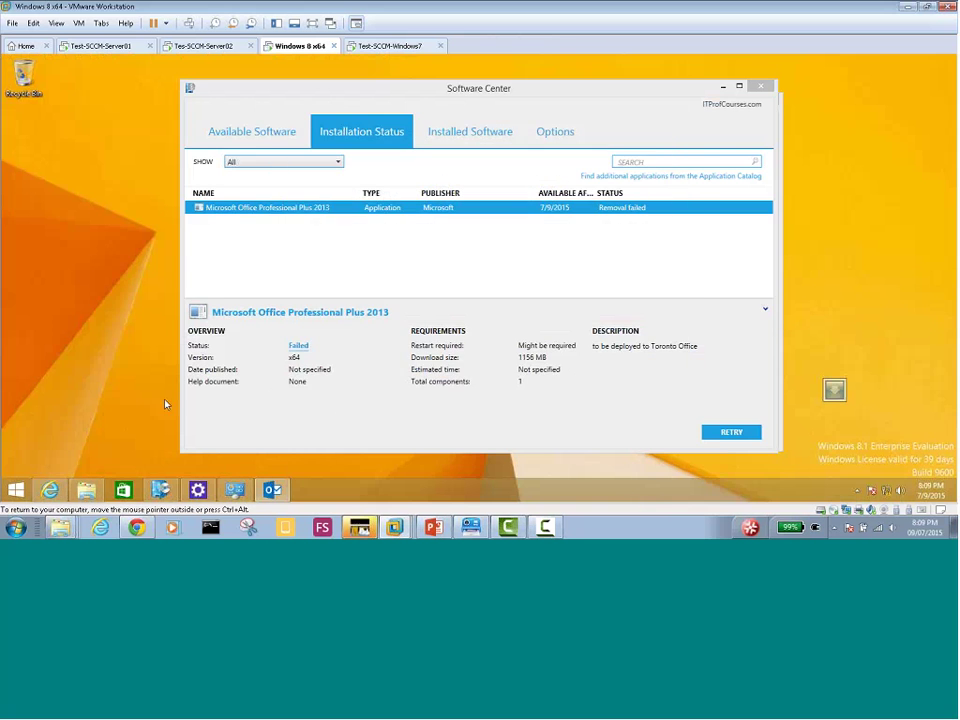
Launch Excel 2013 from the Start screen's Apps list
left_click(15, 492)
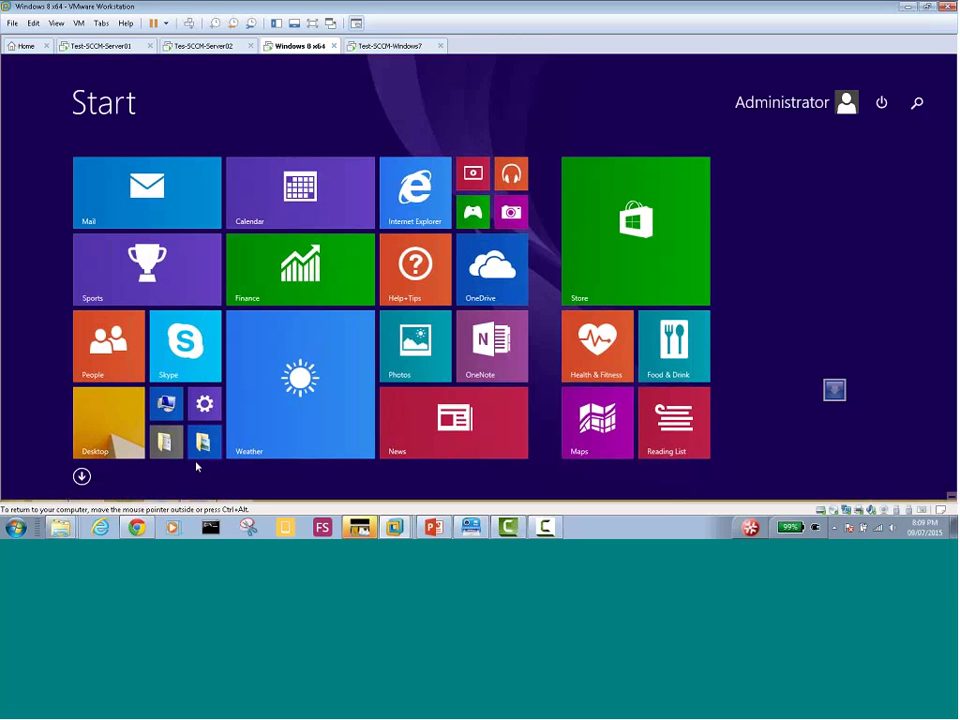
left_click(81, 476)
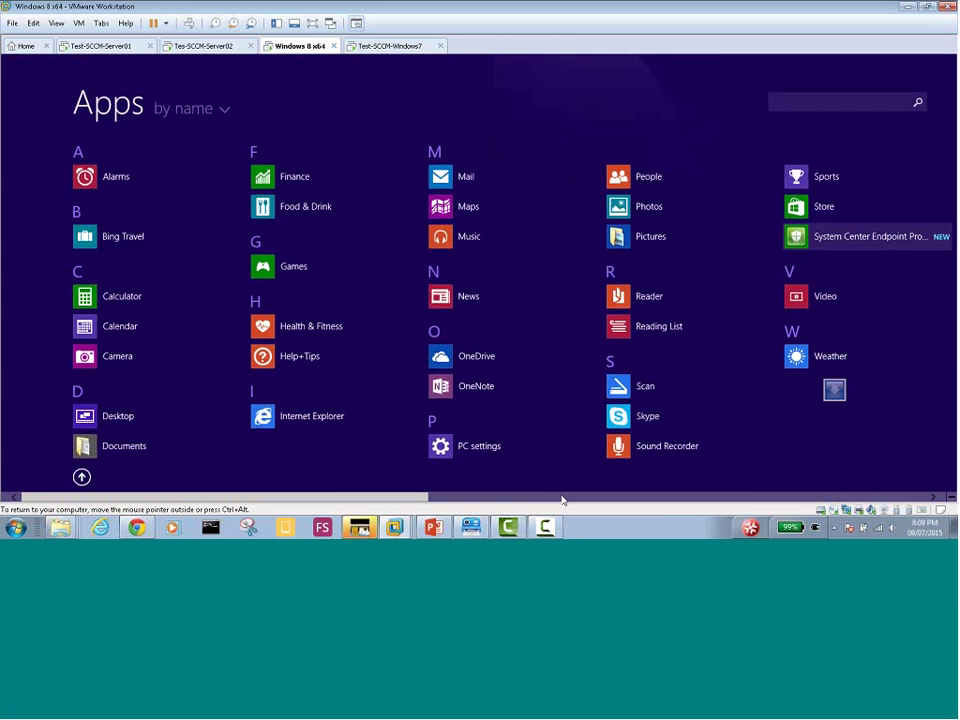
scroll(562, 497, "down", 5)
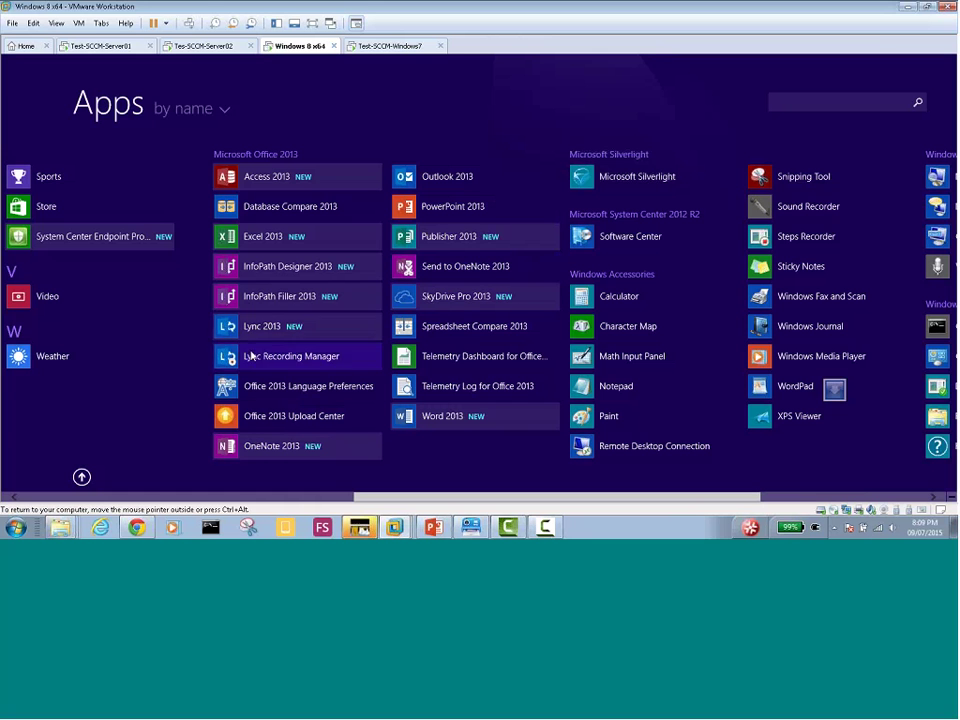
left_click(258, 238)
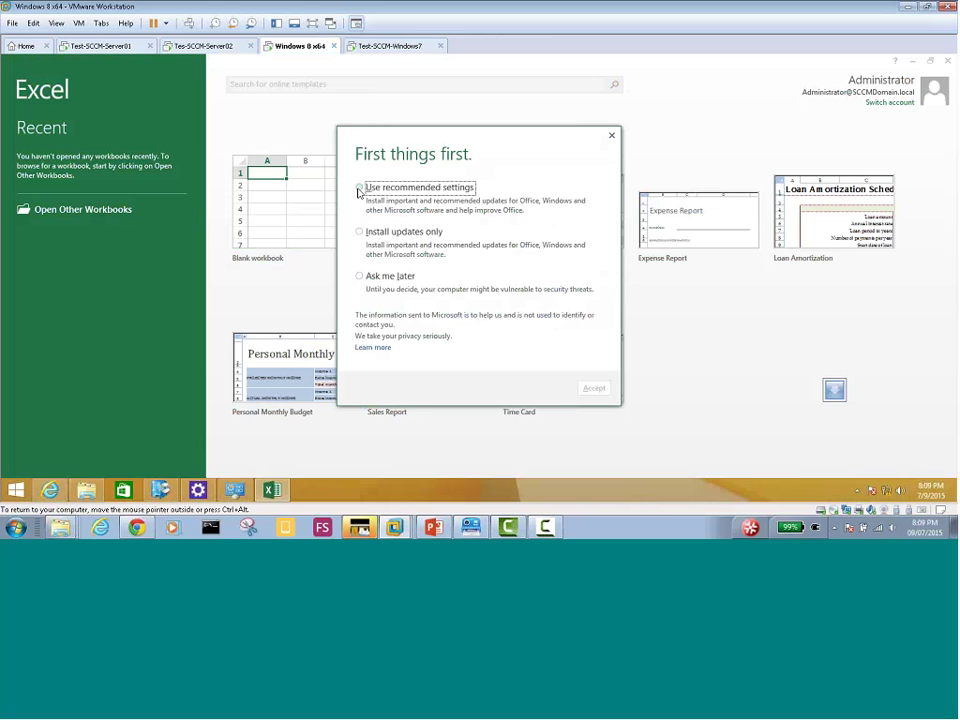
Choose Ask me later for Excel's first-run update settings, accept, and dismiss the welcome wizard
left_click(359, 188)
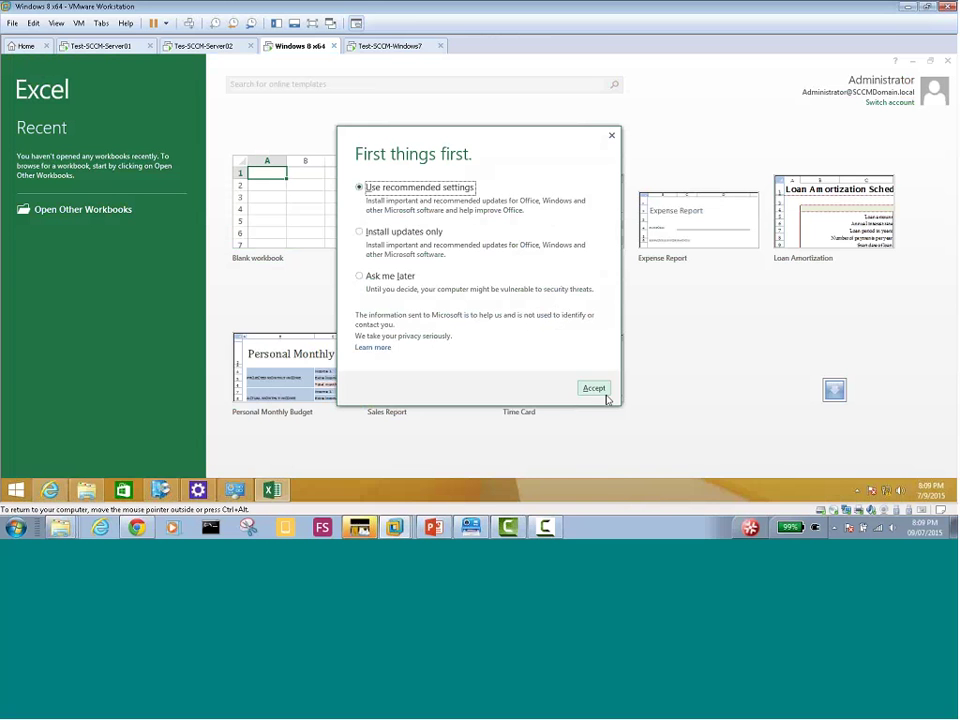
left_click(398, 277)
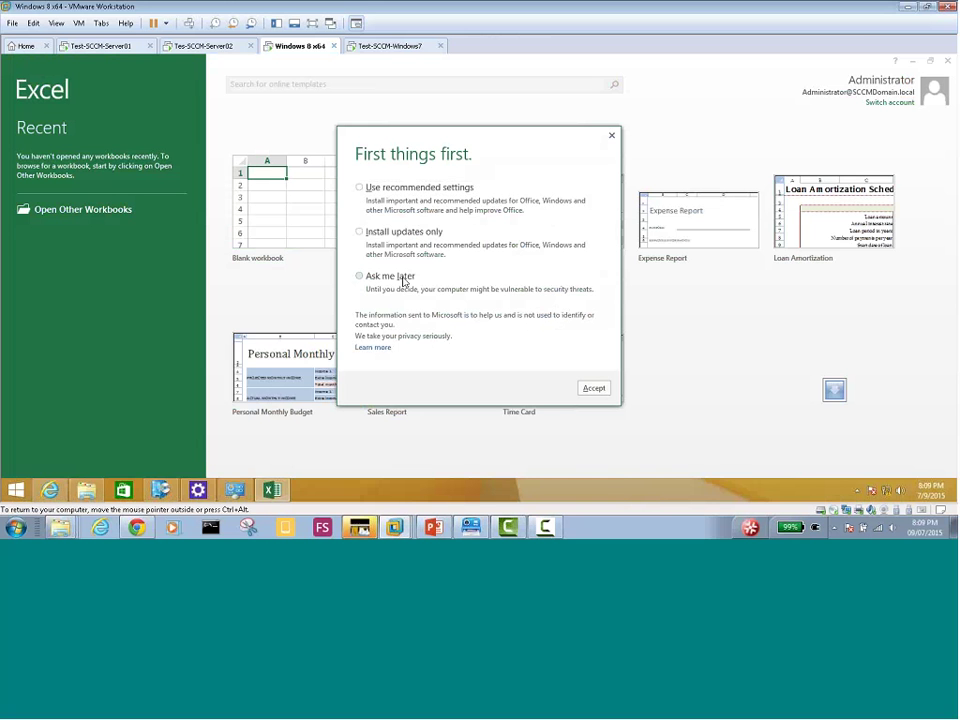
left_click(592, 388)
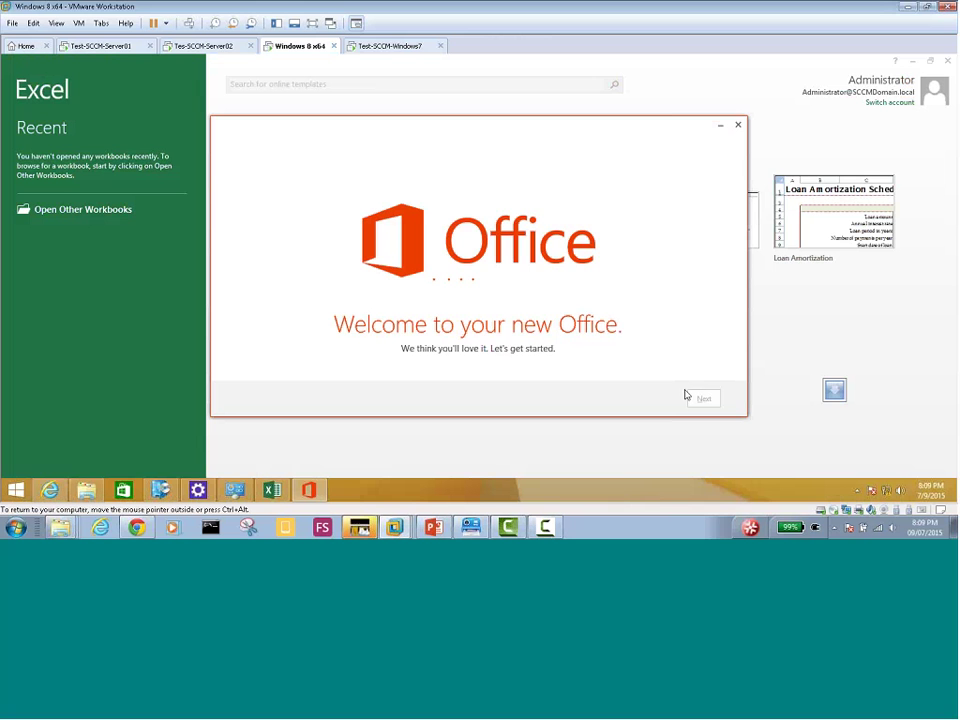
left_click(738, 127)
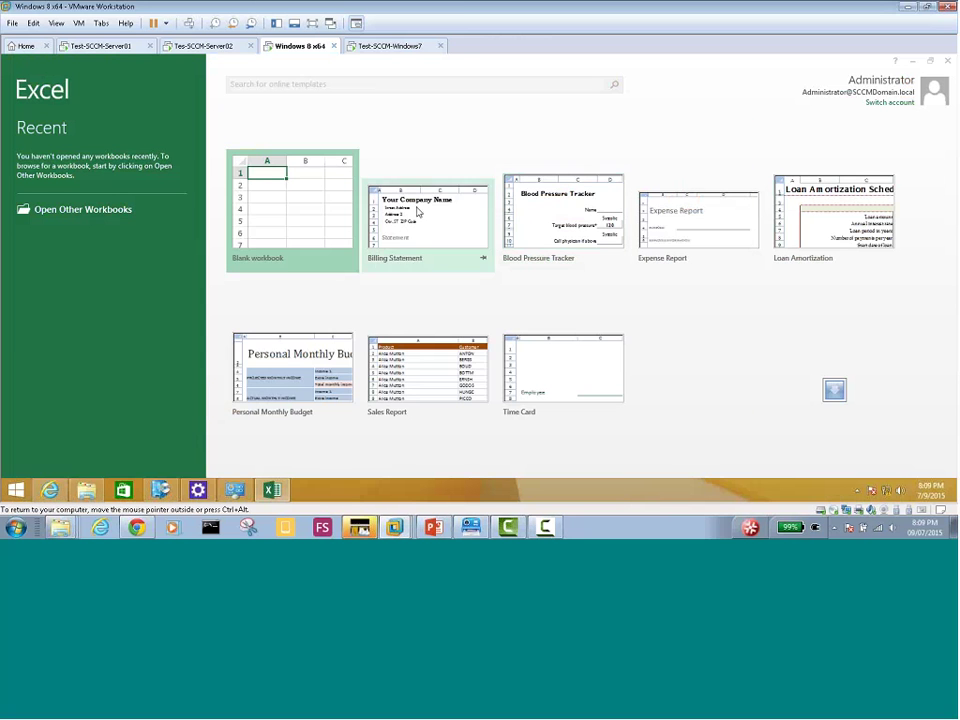
Create a blank workbook, type 'ewrtewrtrwt' in K8, and save it as Book1 on the Desktop
left_click(265, 213)
left_click(263, 208)
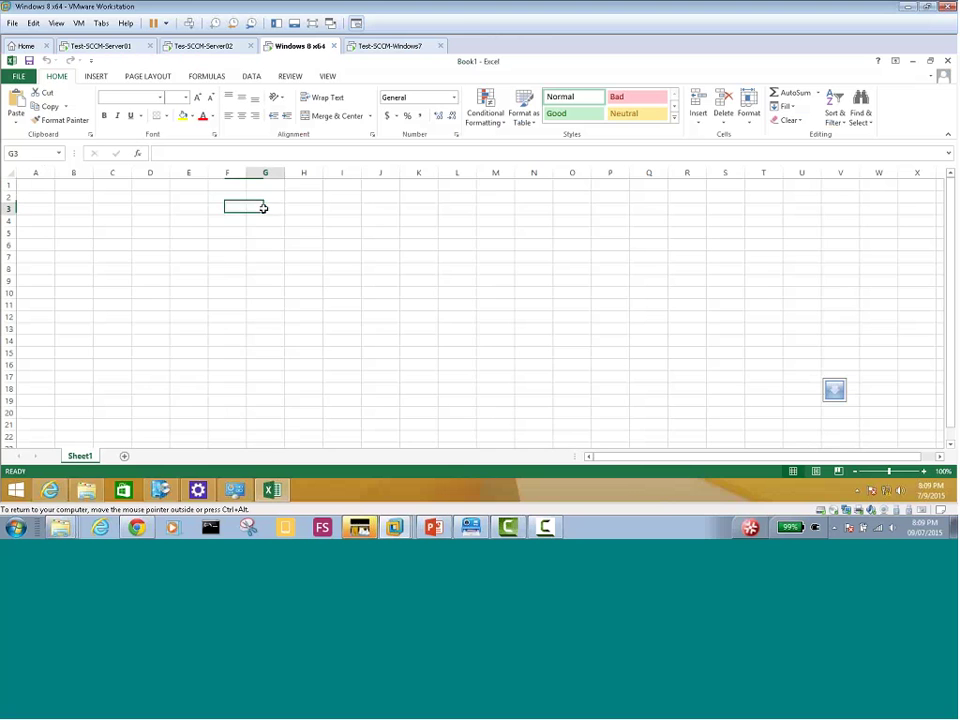
left_click_drag(300, 257, 360, 257)
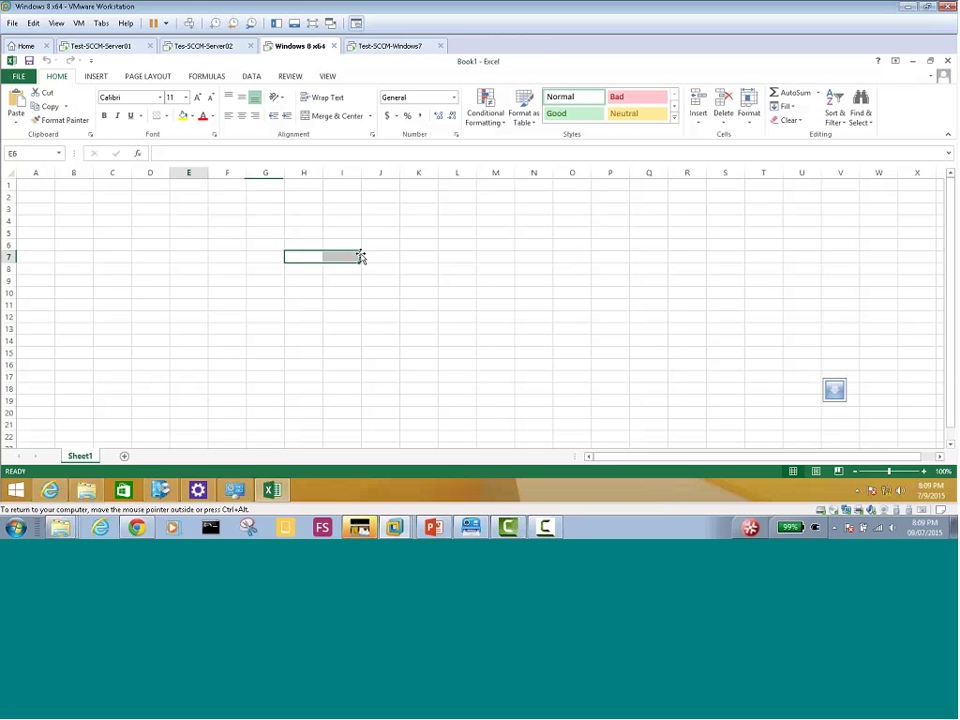
left_click(428, 270)
type("ewrtewrtrwt")
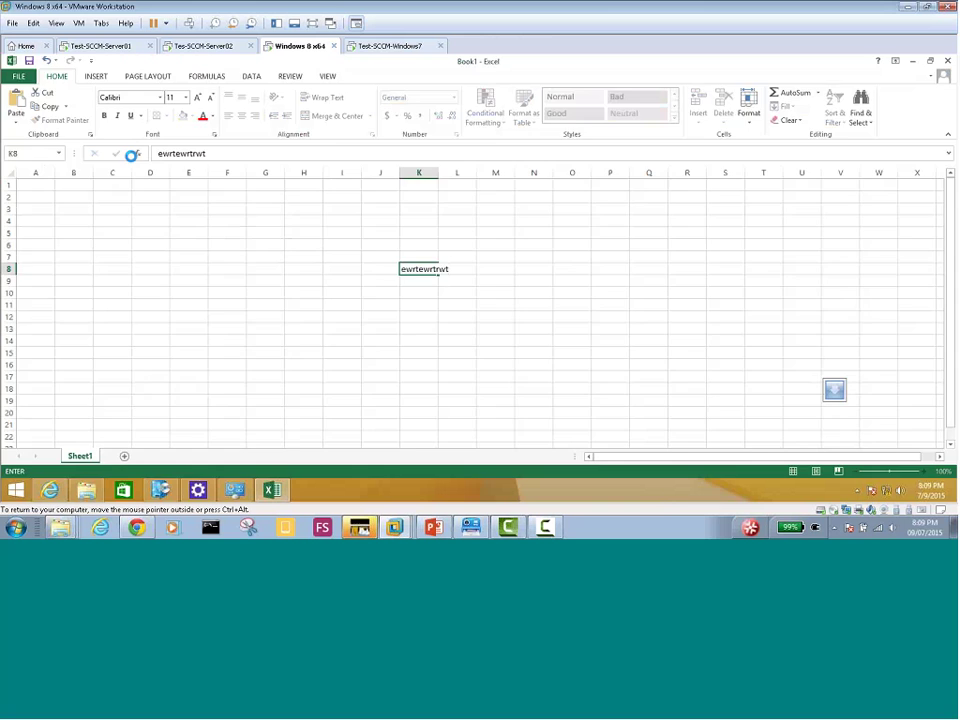
key("ctrl+s")
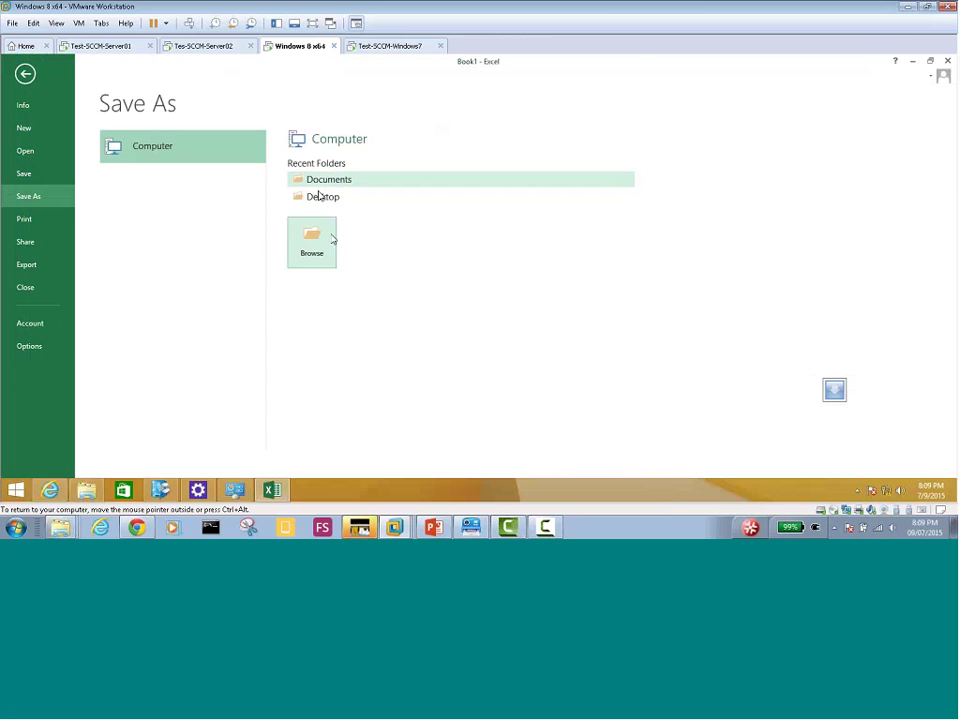
left_click(313, 198)
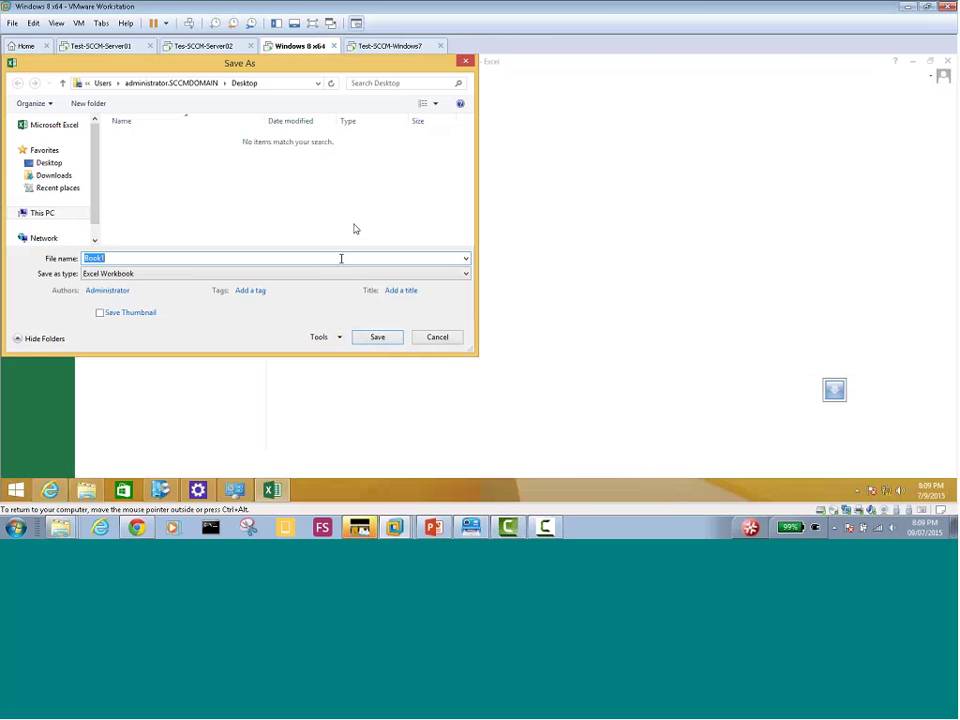
left_click(377, 337)
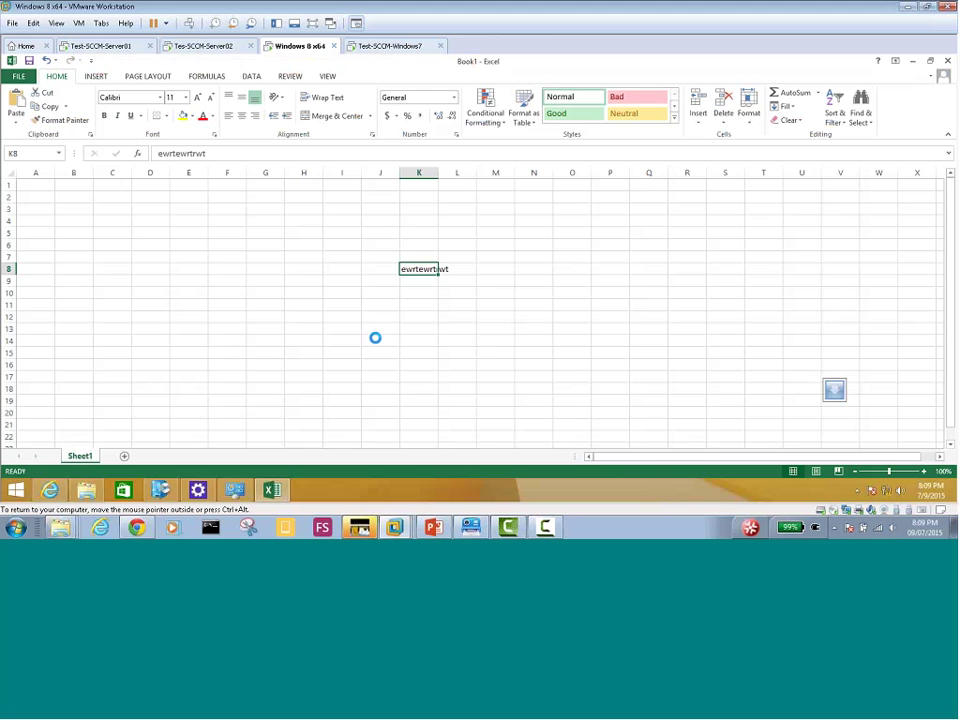
Add test entries 'sfw', 'f' and 'fwfewfwe', check Office activation under File > Account, then close Excel
type("sfw")
left_click(386, 242)
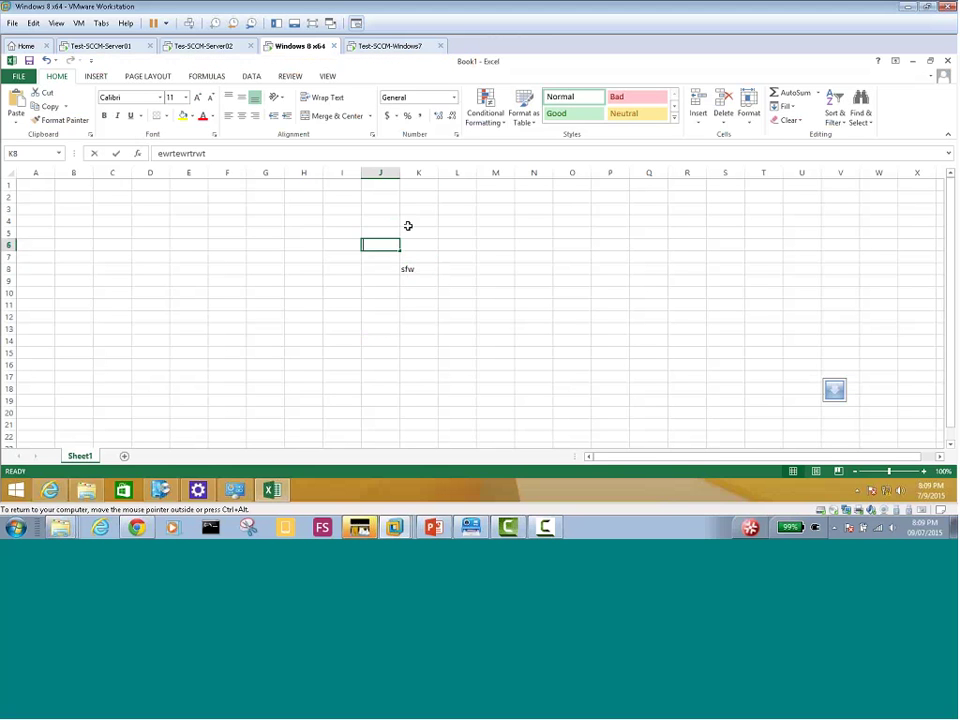
type("f")
left_click(406, 228)
type("fwfewfwe")
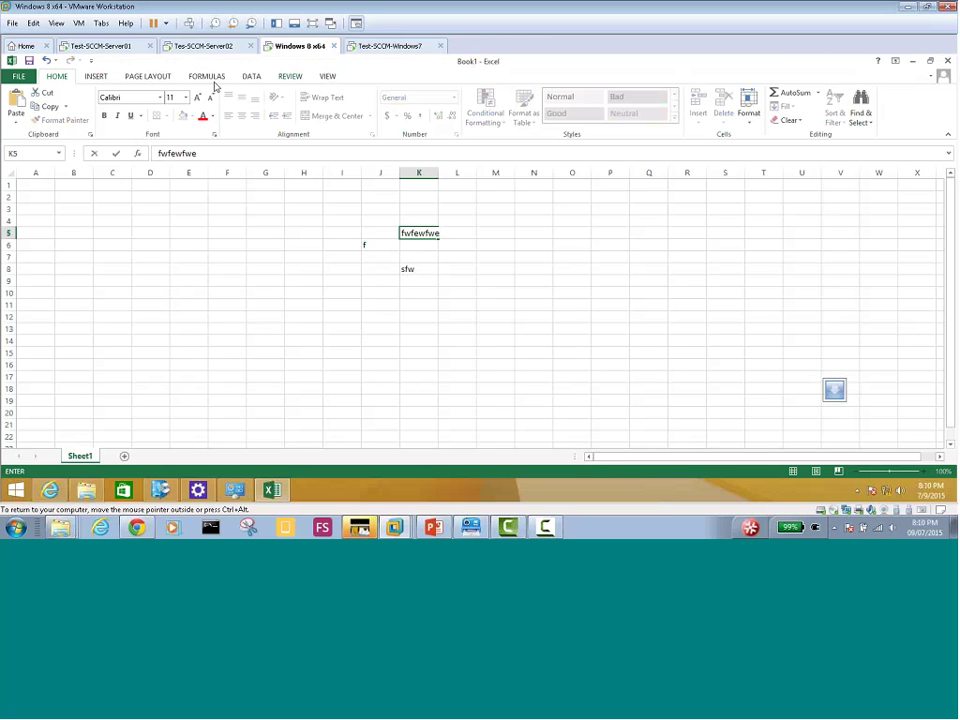
left_click(18, 76)
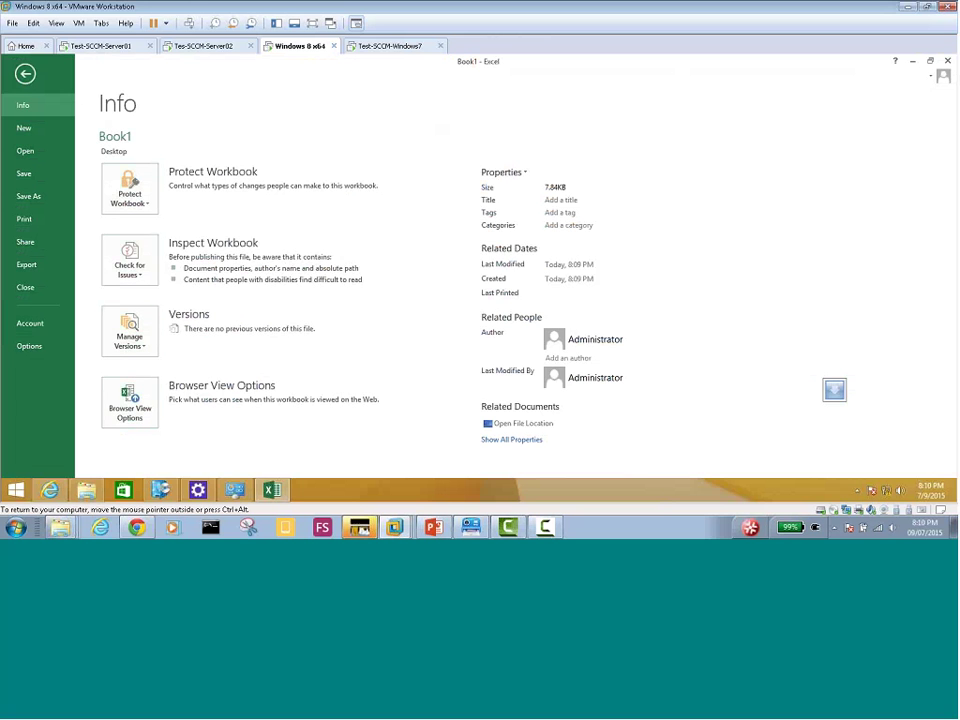
left_click(31, 324)
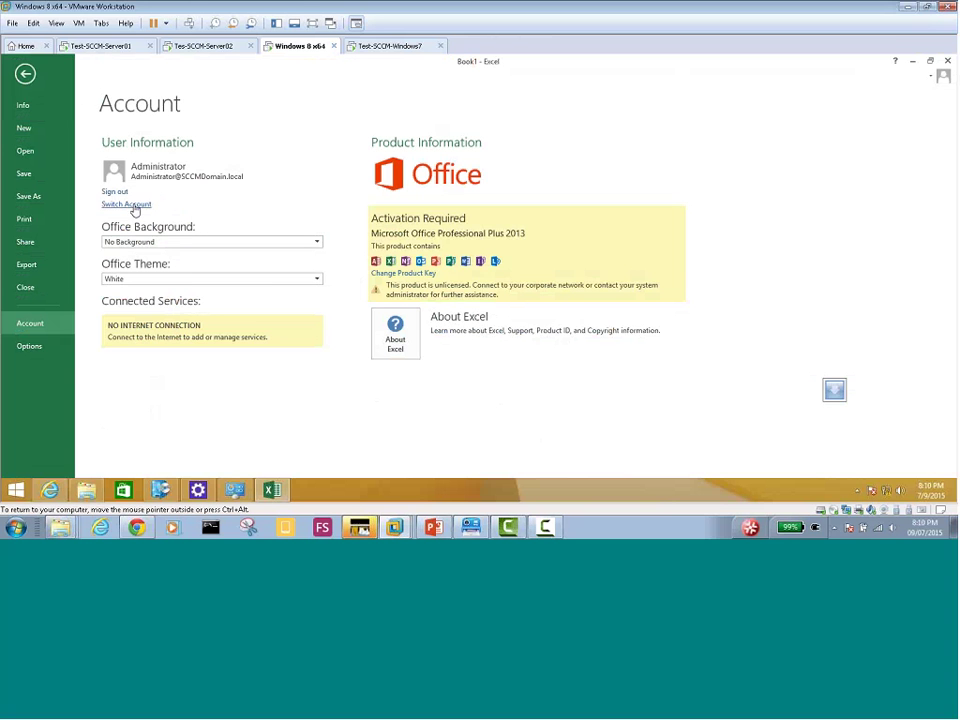
left_click(24, 76)
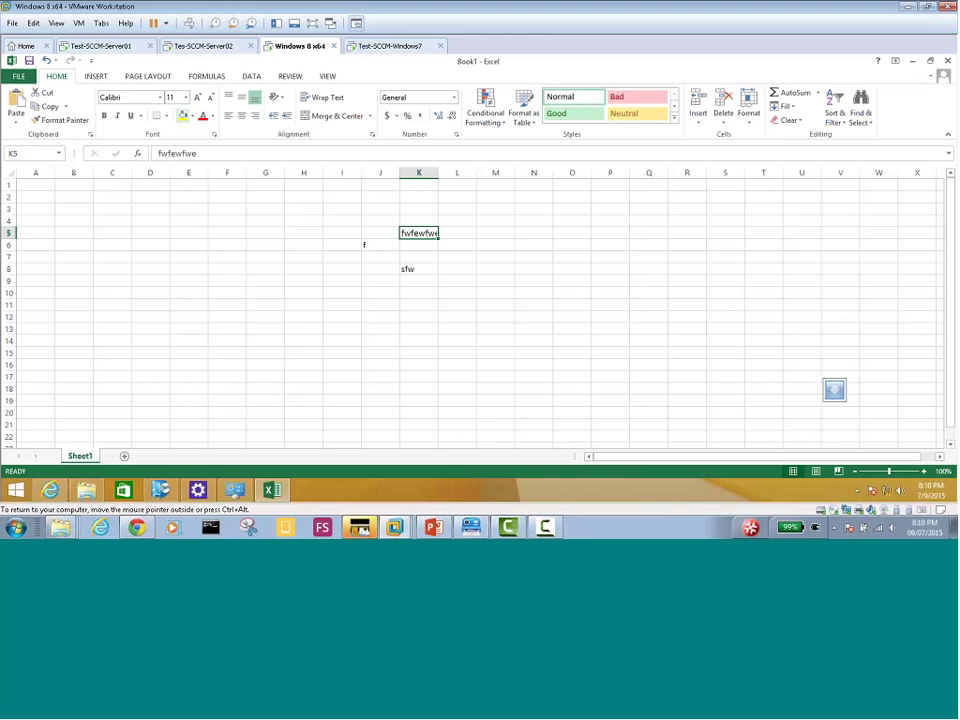
left_click(947, 61)
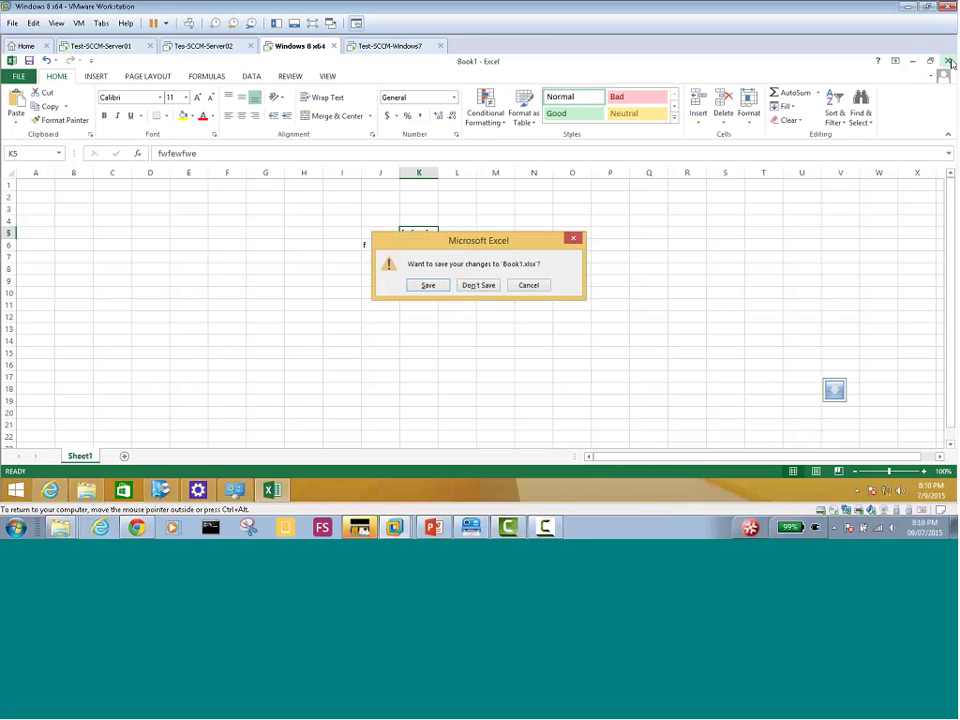
Close Excel without saving and bring up the failed Office 2013 removal's error details
left_click(478, 285)
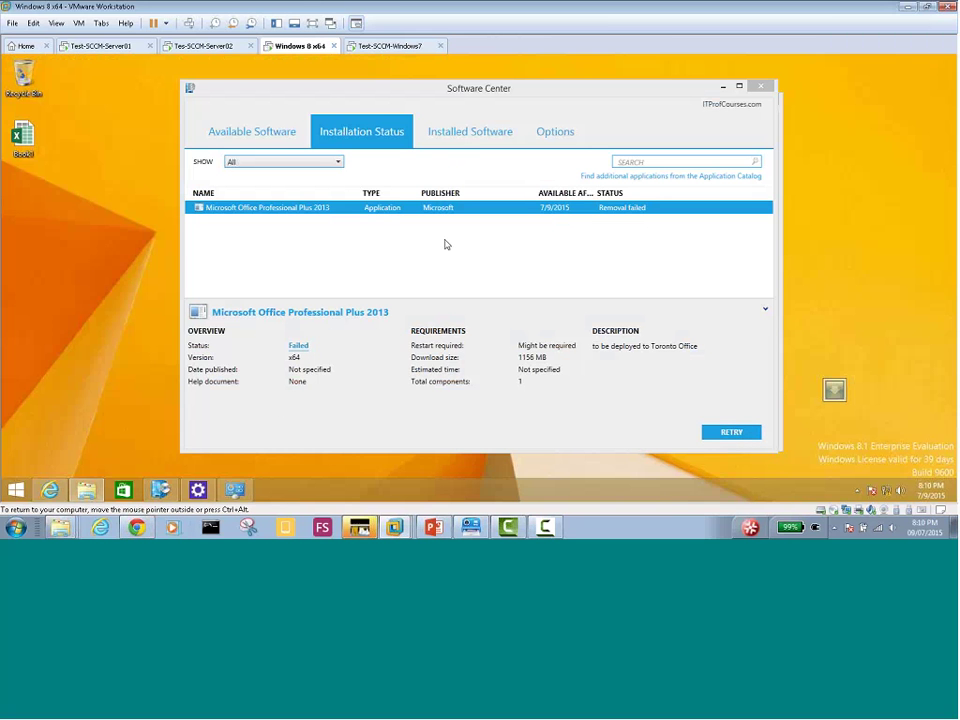
left_click(298, 347)
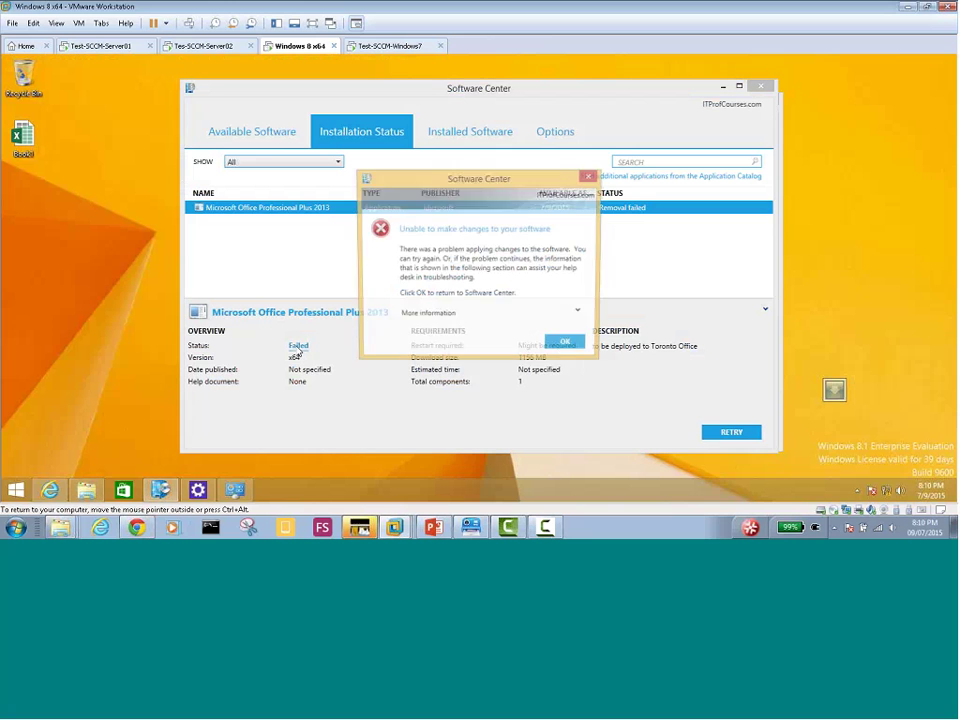
left_click(550, 316)
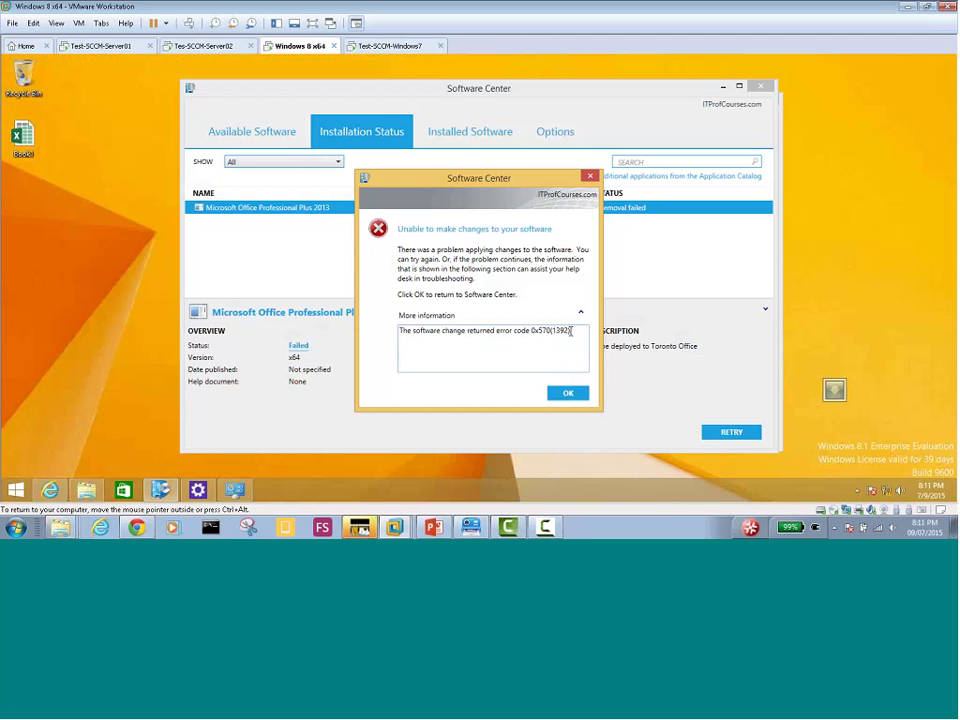
Copy the error code 0x570(1392) text and dismiss the error dialog
left_click_drag(571, 331, 396, 331)
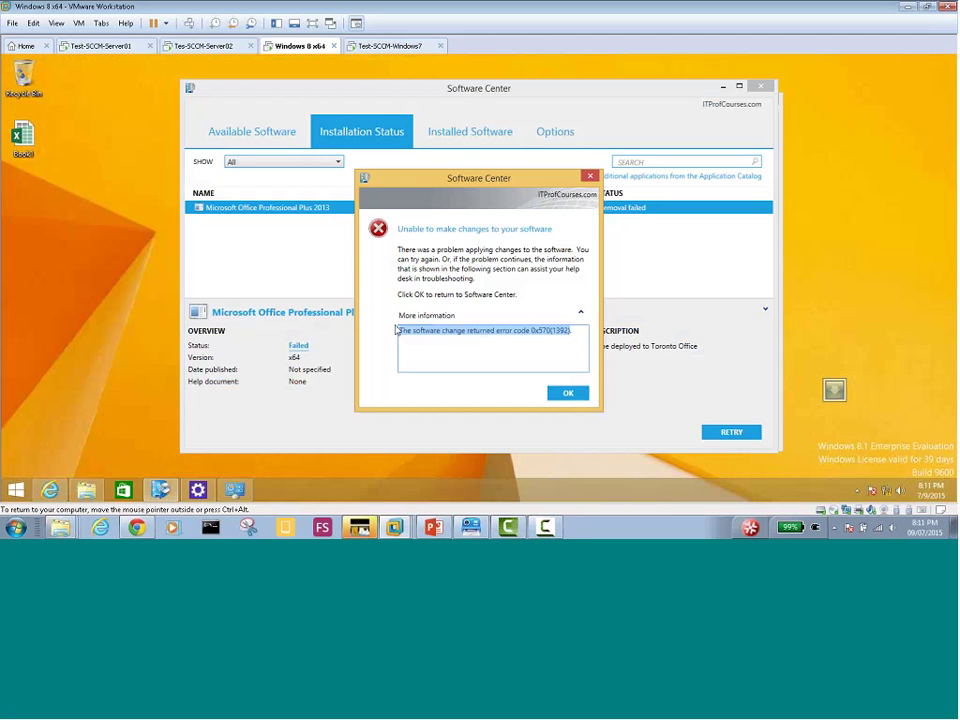
right_click(537, 334)
left_click(568, 355)
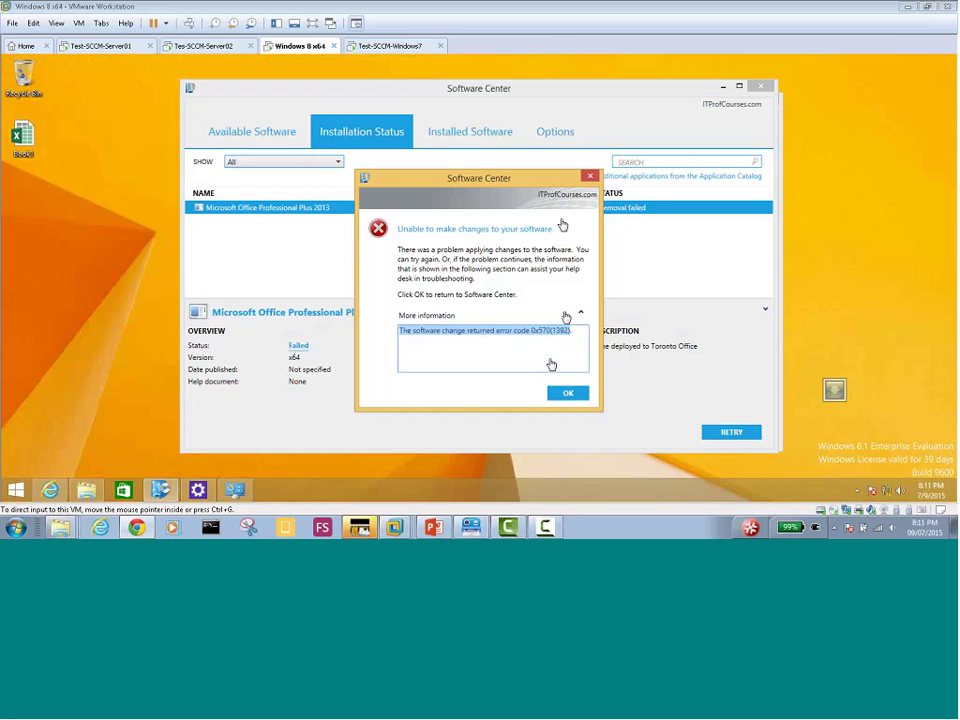
left_click(567, 392)
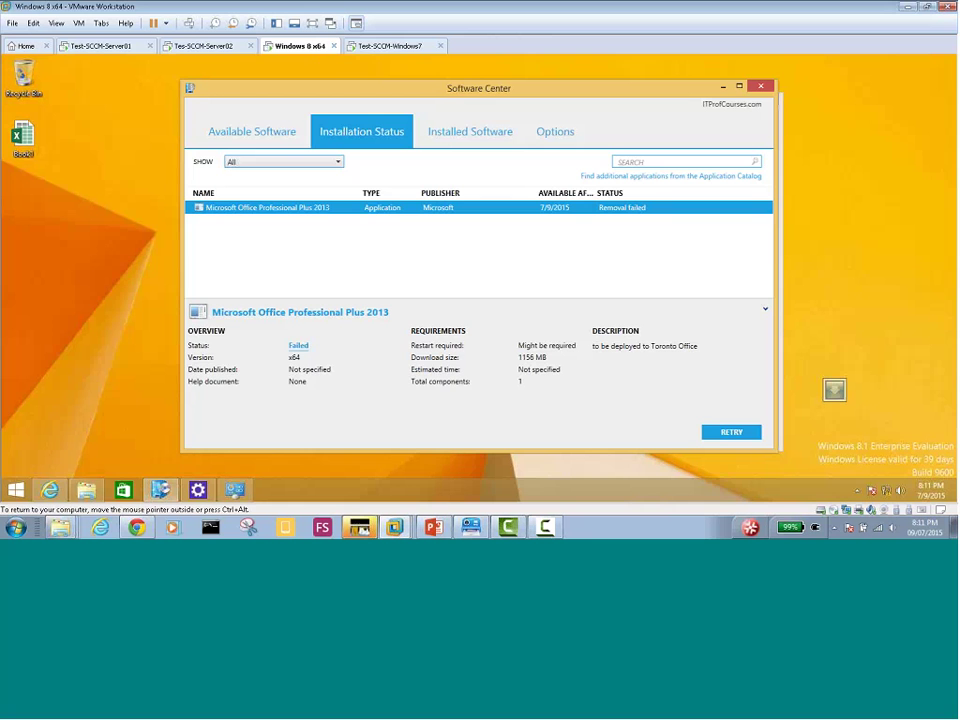
On the server VM, delete Office 2013's deployment to Win7-Win8-Machines
left_click(205, 46)
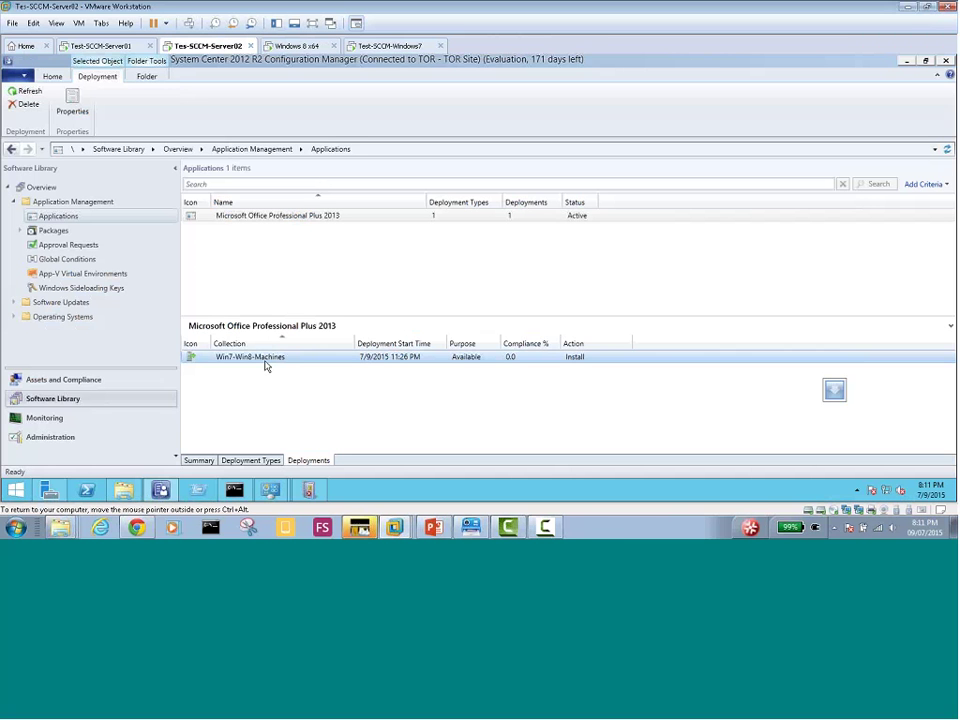
right_click(265, 366)
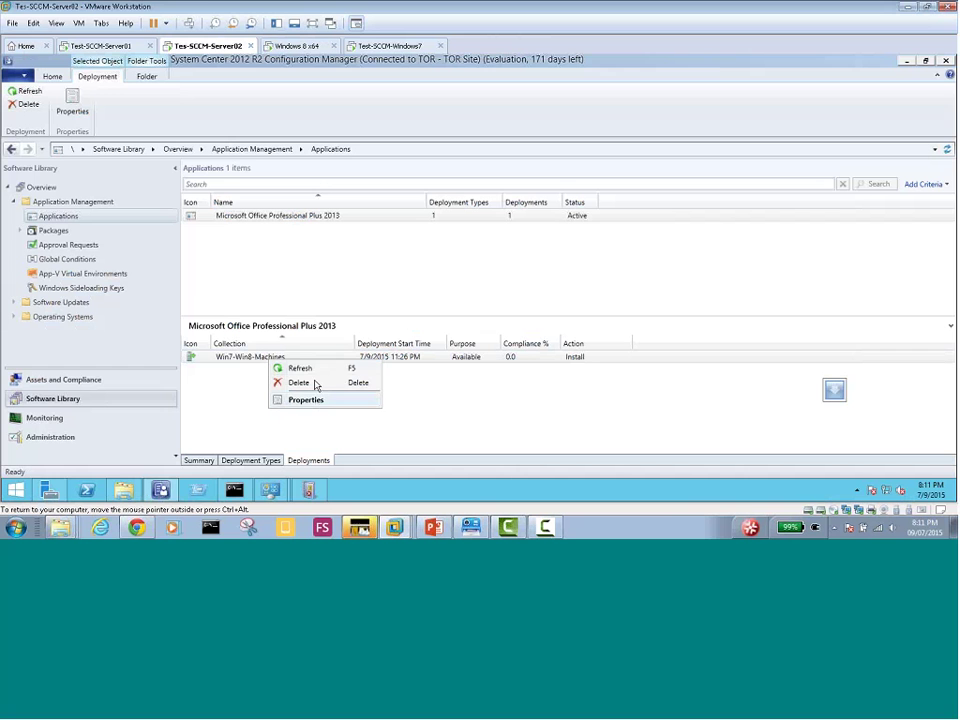
left_click(313, 385)
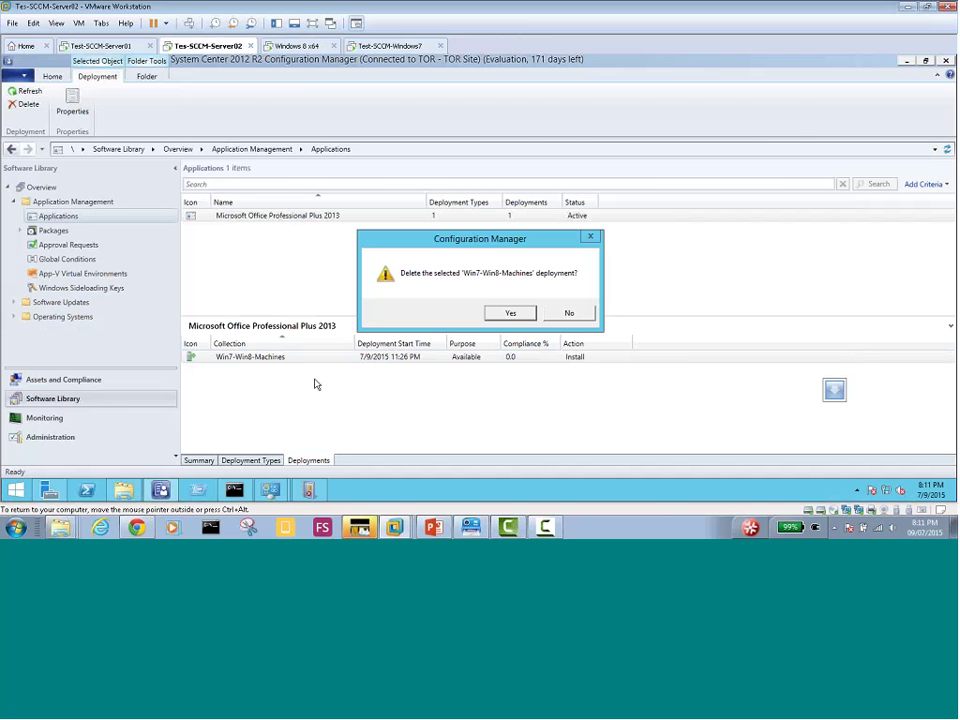
left_click(505, 314)
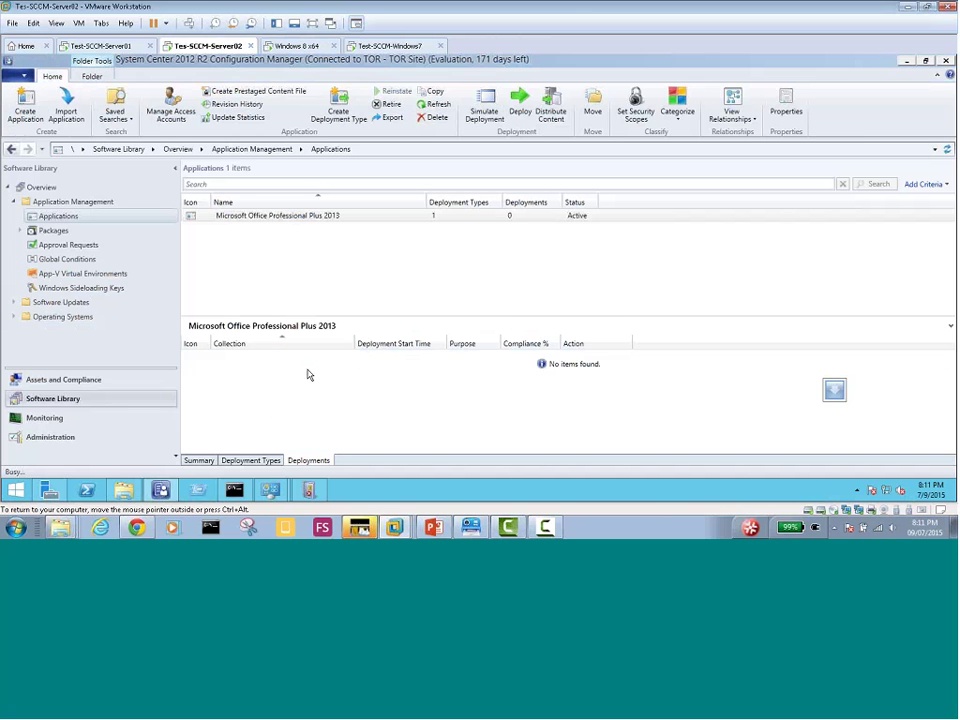
Update the content of Office 2013's Windows Installer deployment type
right_click(272, 217)
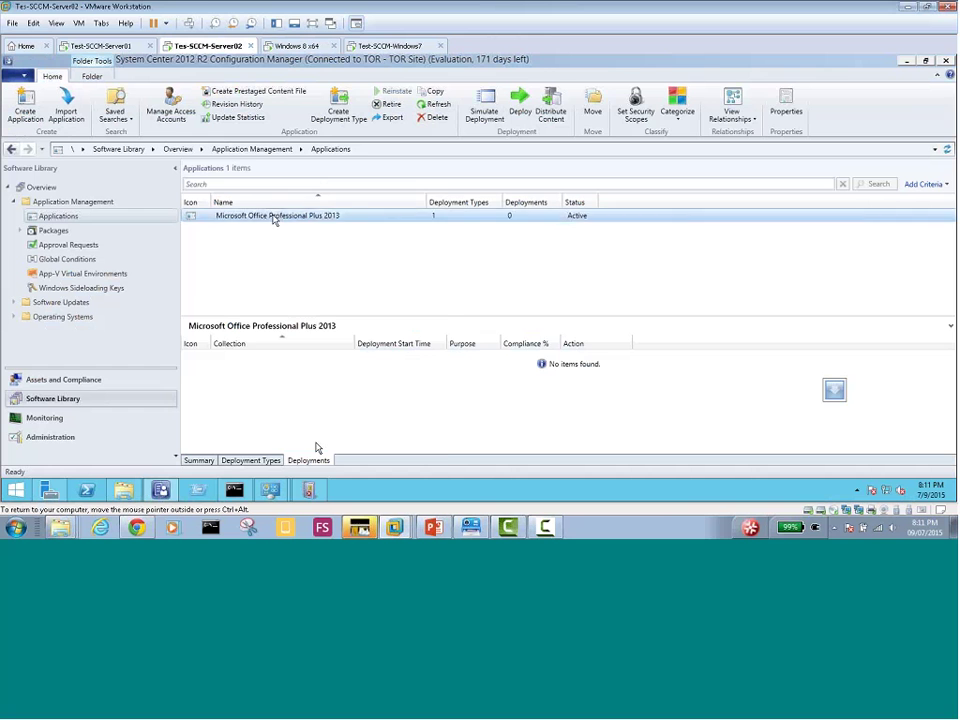
left_click(251, 460)
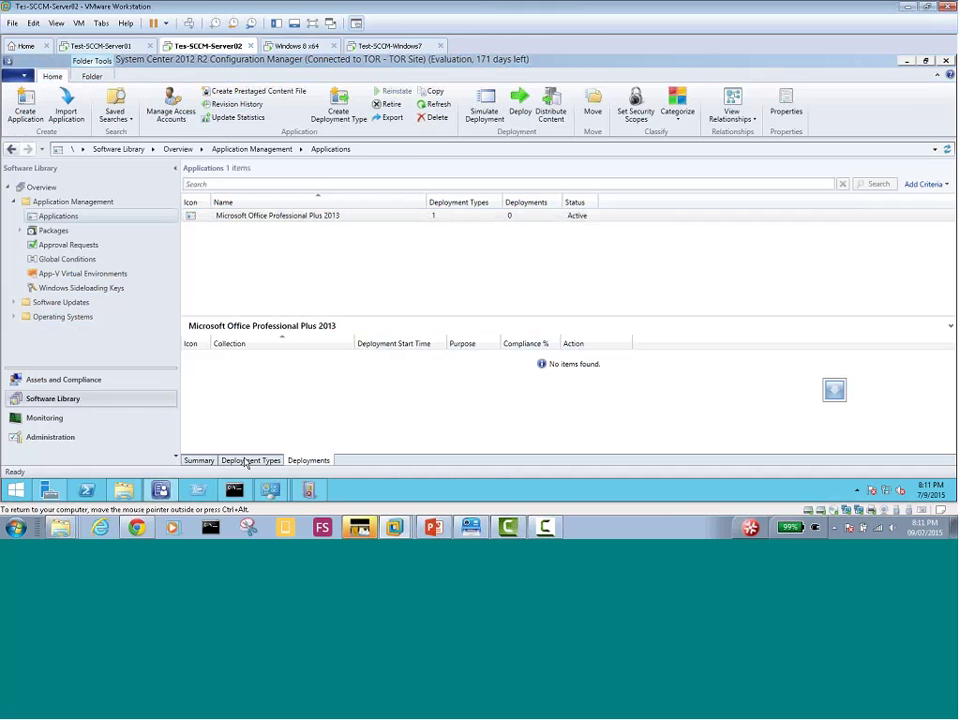
left_click(272, 358)
right_click(272, 358)
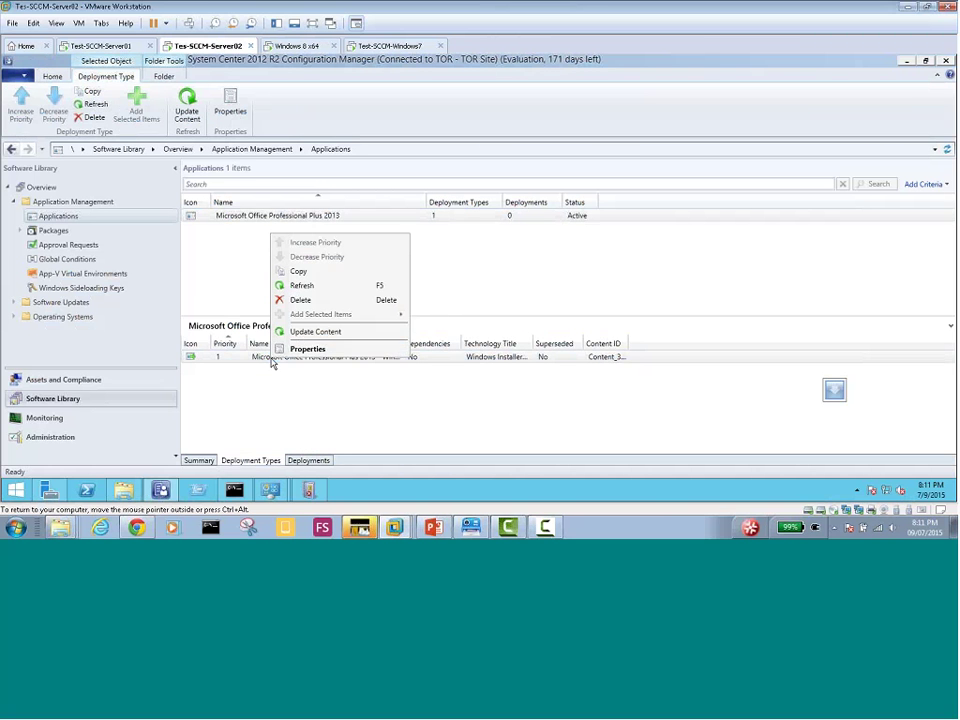
left_click(315, 331)
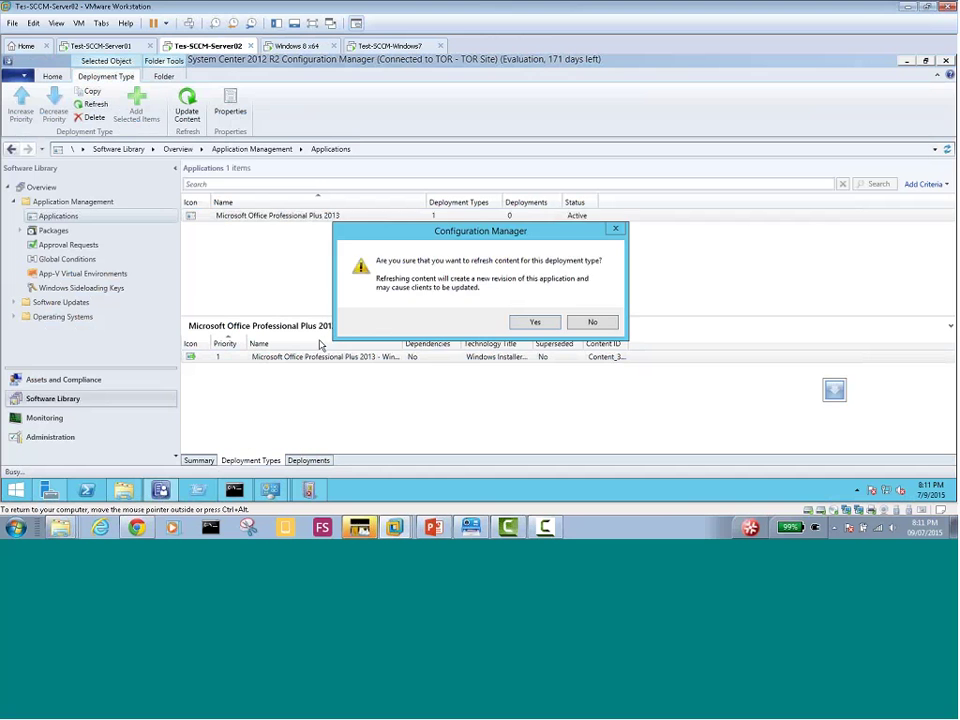
left_click(540, 321)
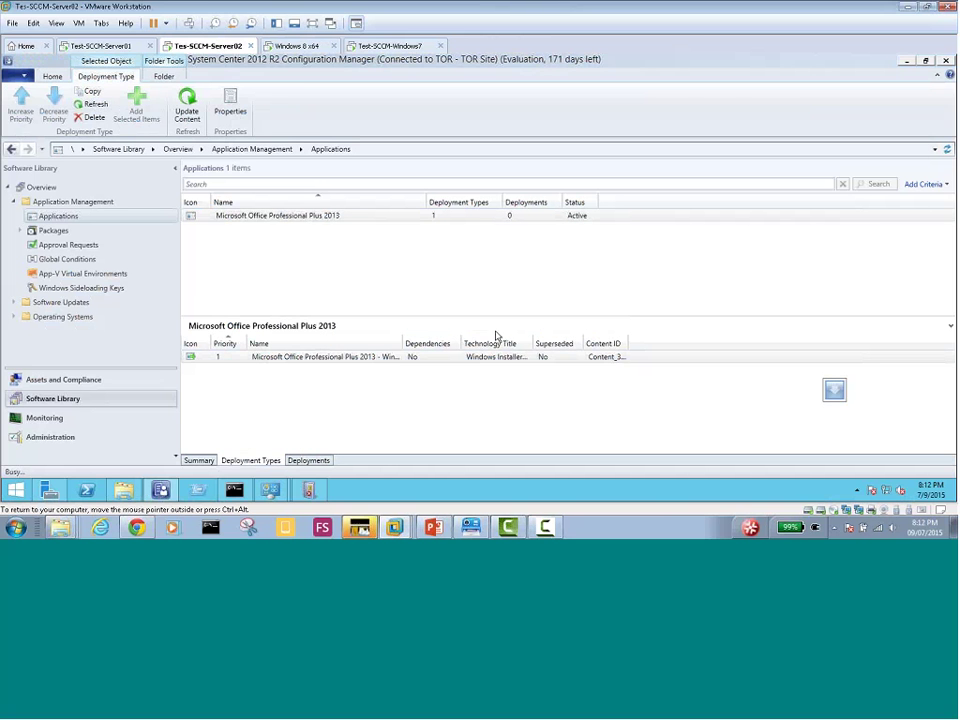
Start a new deployment of Microsoft Office Professional Plus 2013
left_click(309, 460)
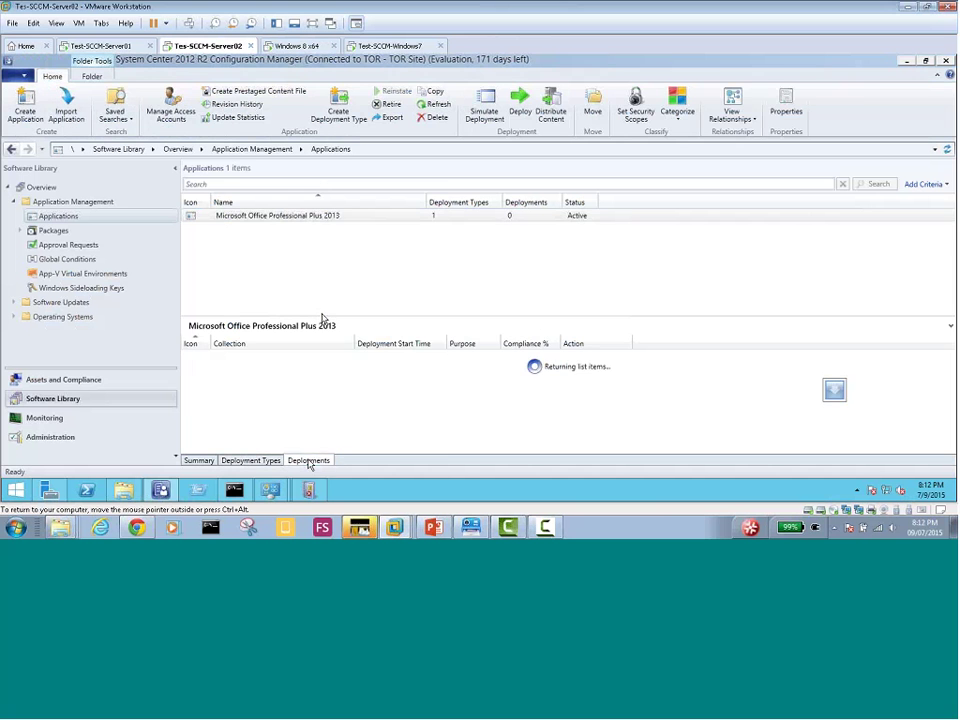
right_click(281, 216)
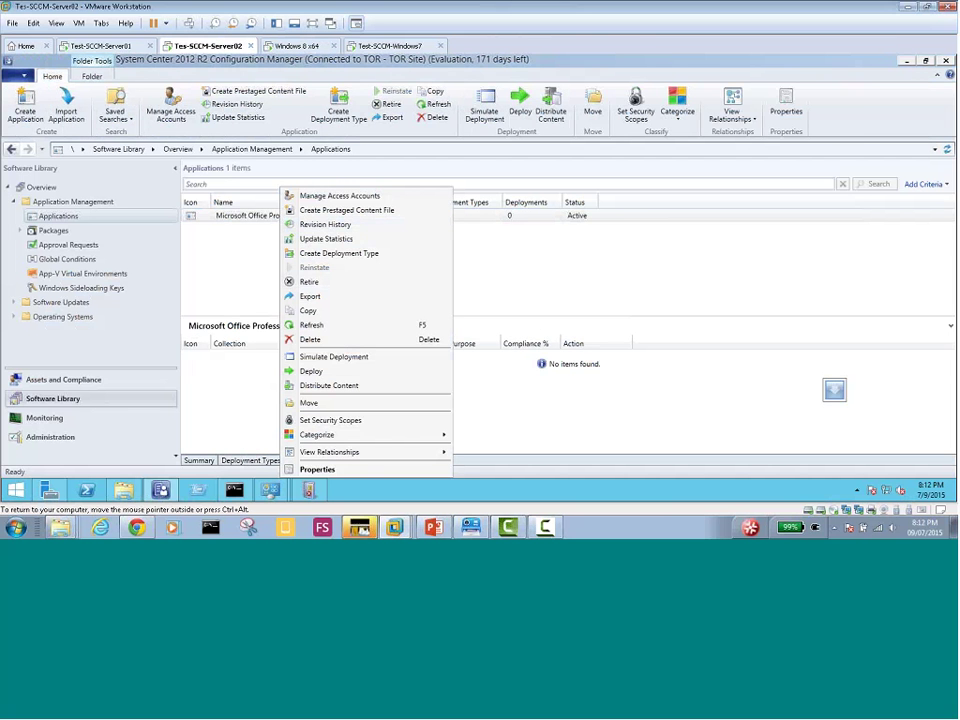
left_click(318, 372)
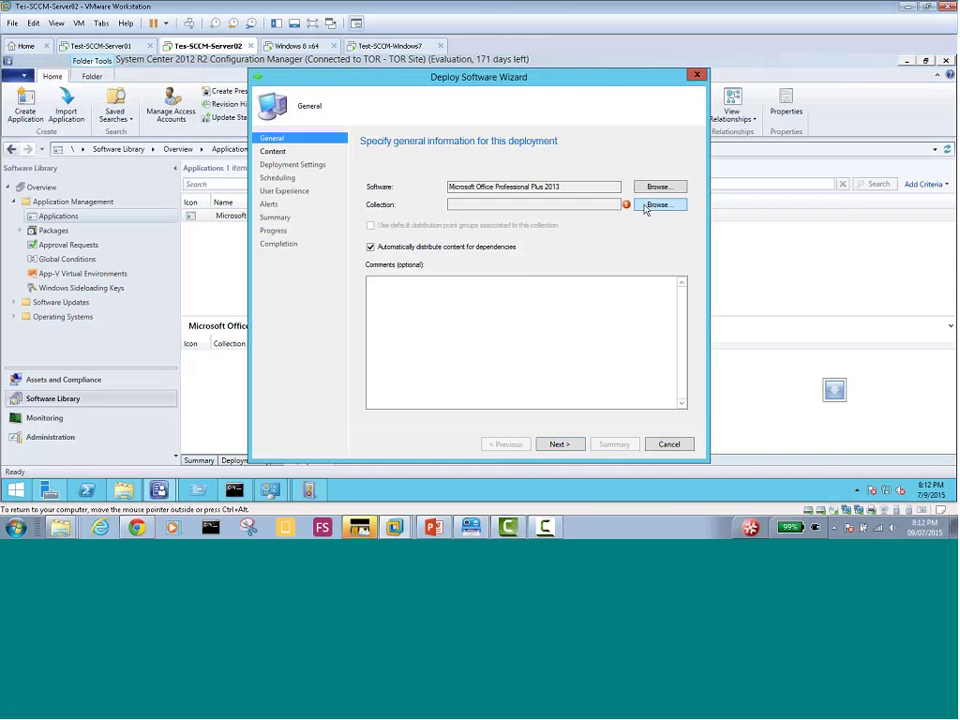
Target the deployment at the Win7-Win8-Machines device collection
left_click(655, 205)
left_click(343, 152)
left_click(332, 171)
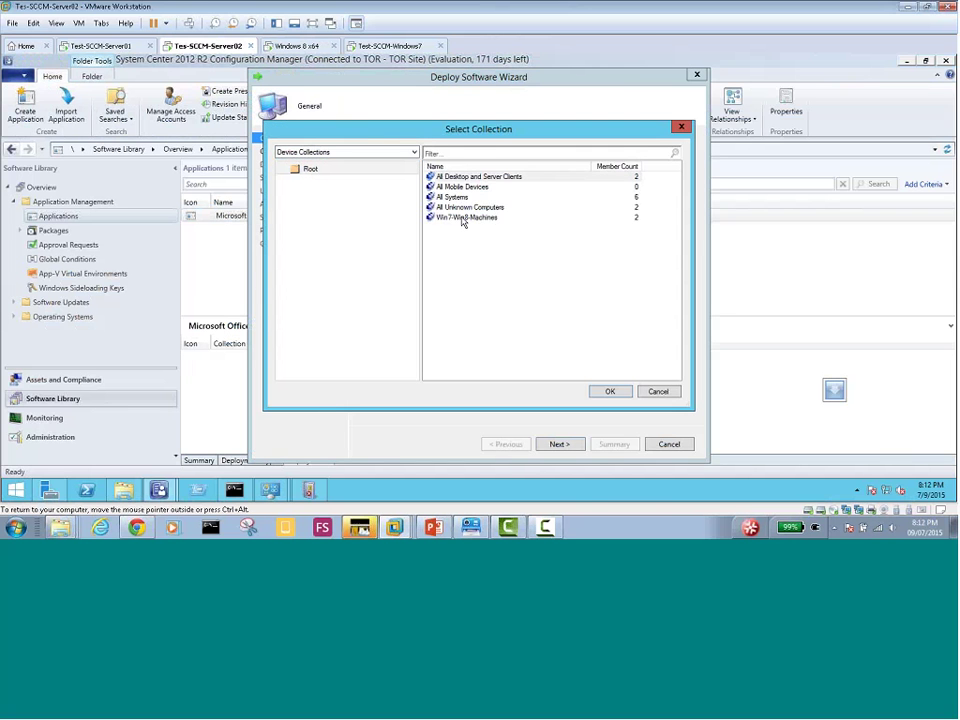
double_click(463, 218)
Finish the Deploy Software Wizard with default settings, then go to the Windows 8 VM
left_click(559, 445)
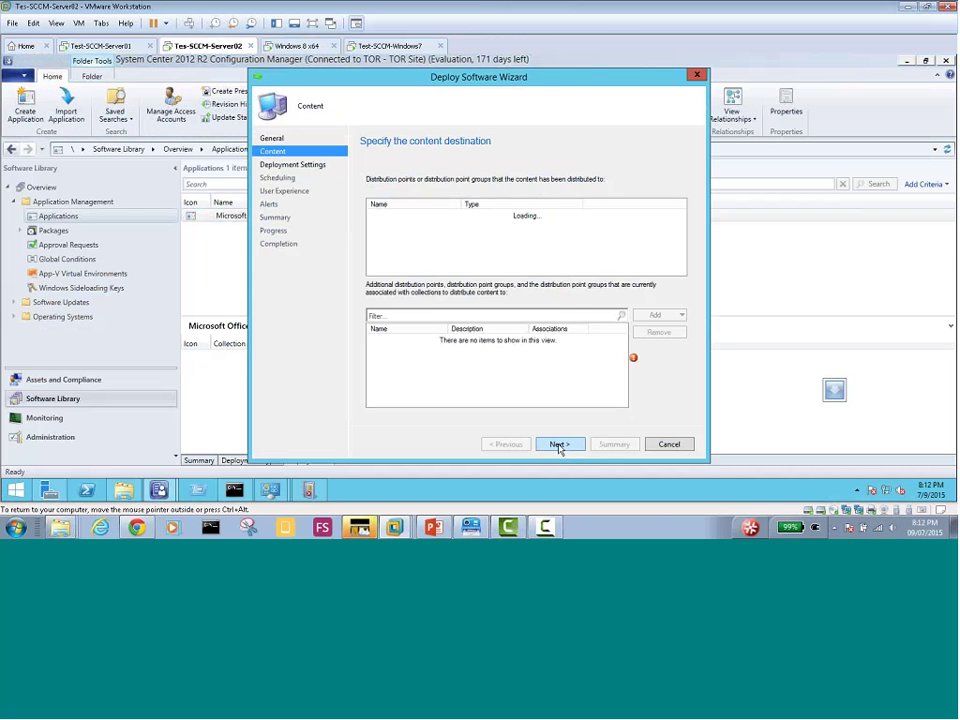
left_click(559, 445)
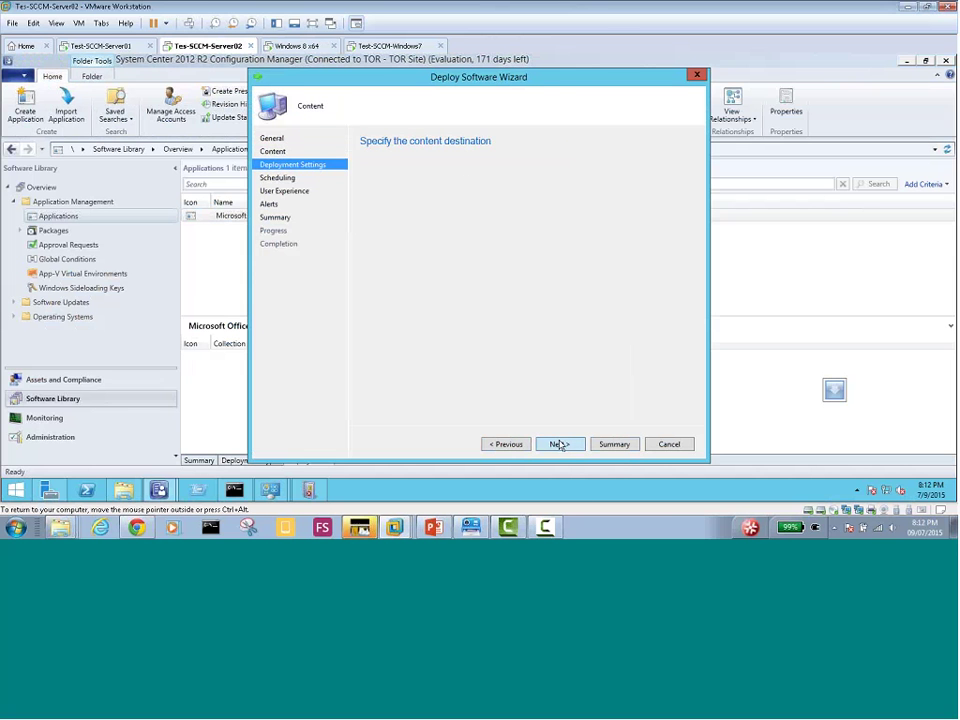
left_click(561, 449)
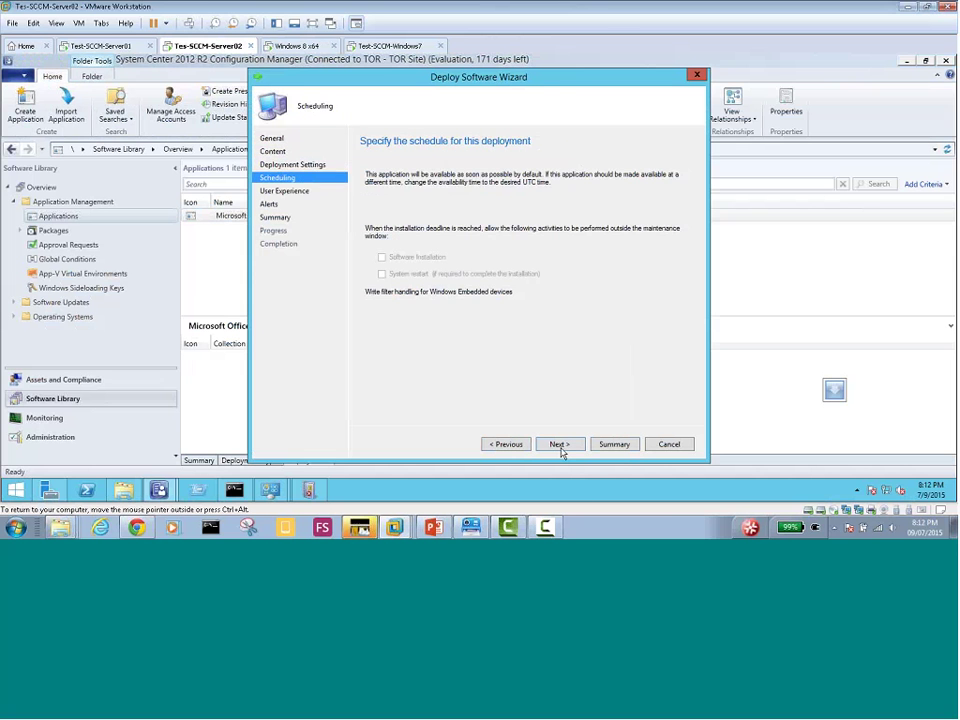
left_click(561, 449)
left_click(561, 449)
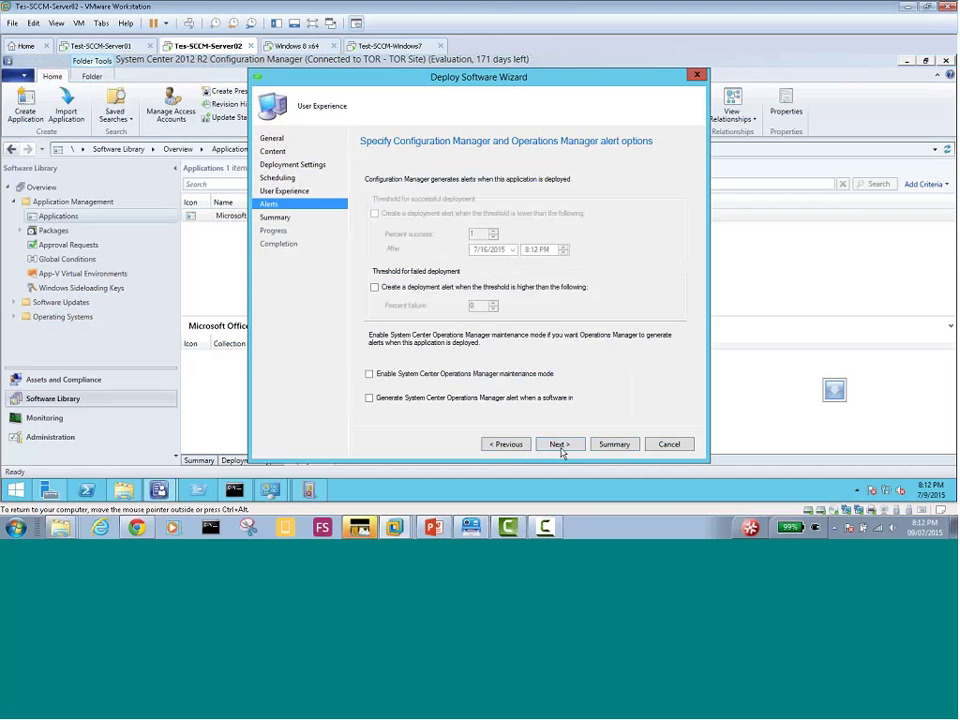
left_click(561, 449)
left_click(561, 449)
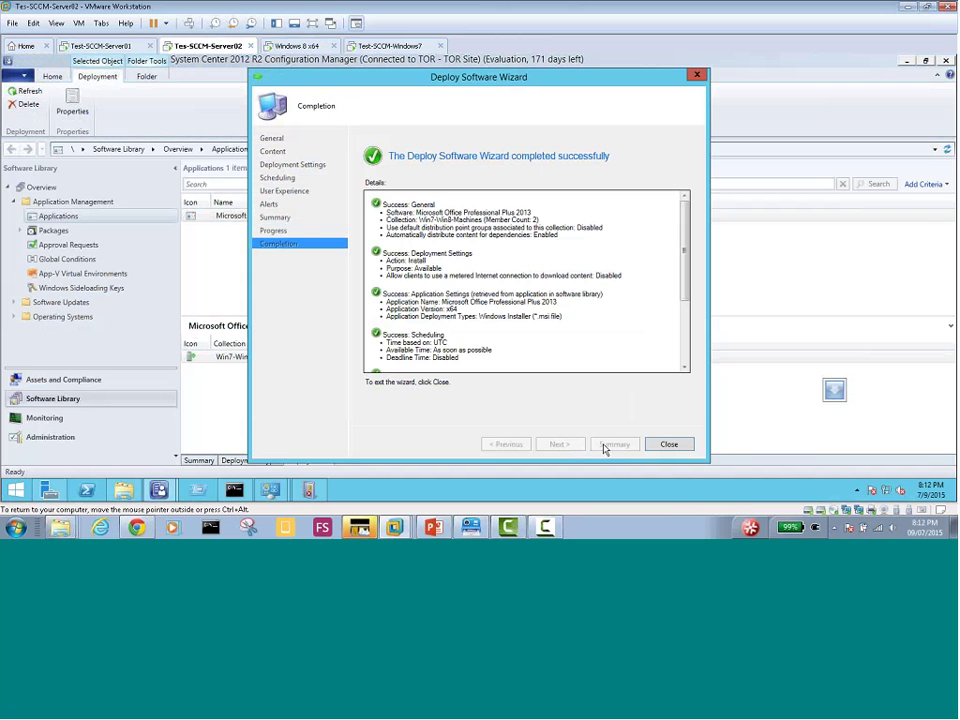
left_click(650, 446)
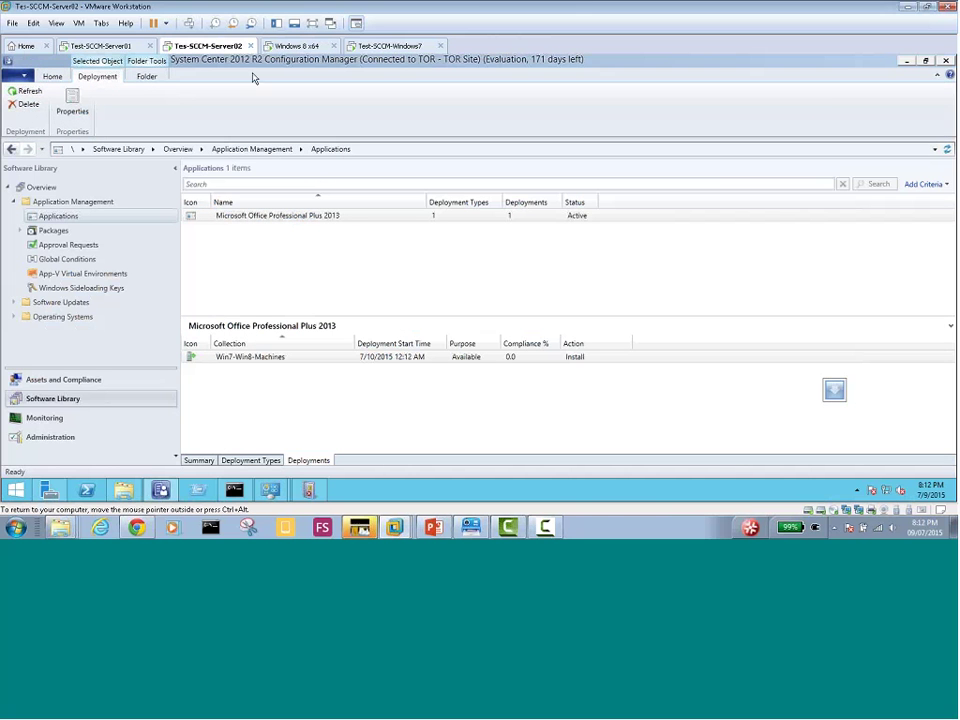
left_click(295, 46)
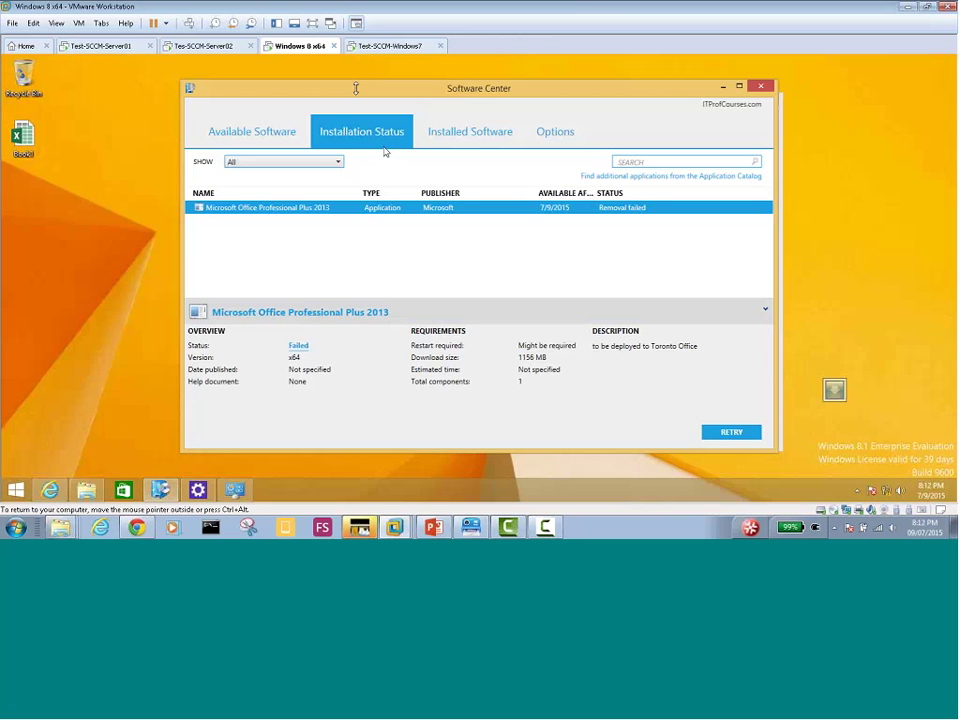
Close Software Center and Control Panel on Windows 8, then move to the Windows 7 client
left_click(755, 94)
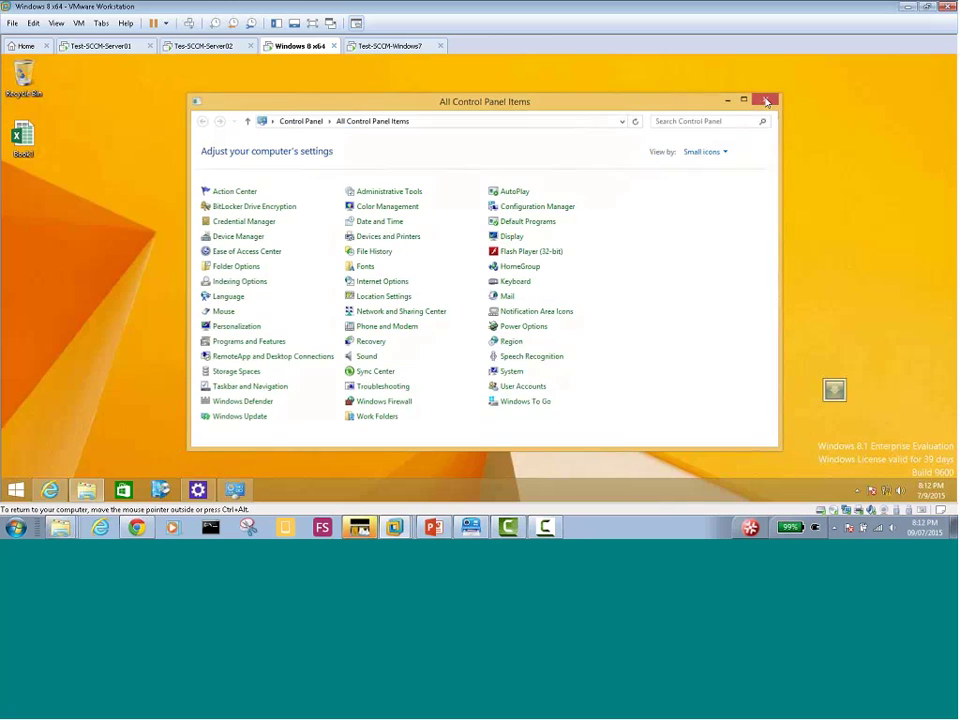
left_click(765, 100)
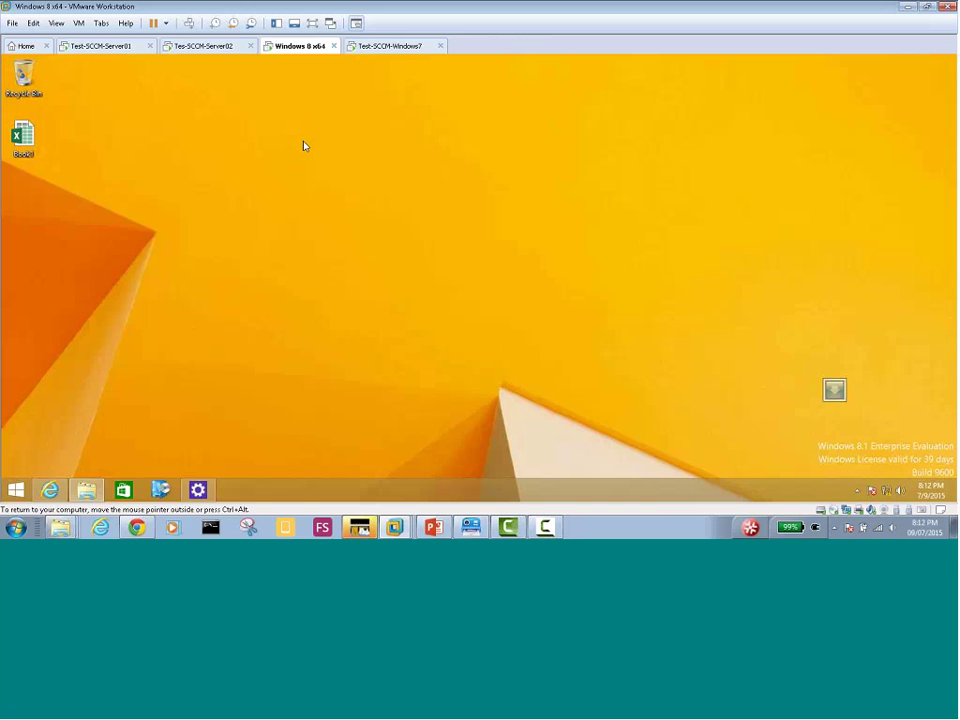
left_click(367, 48)
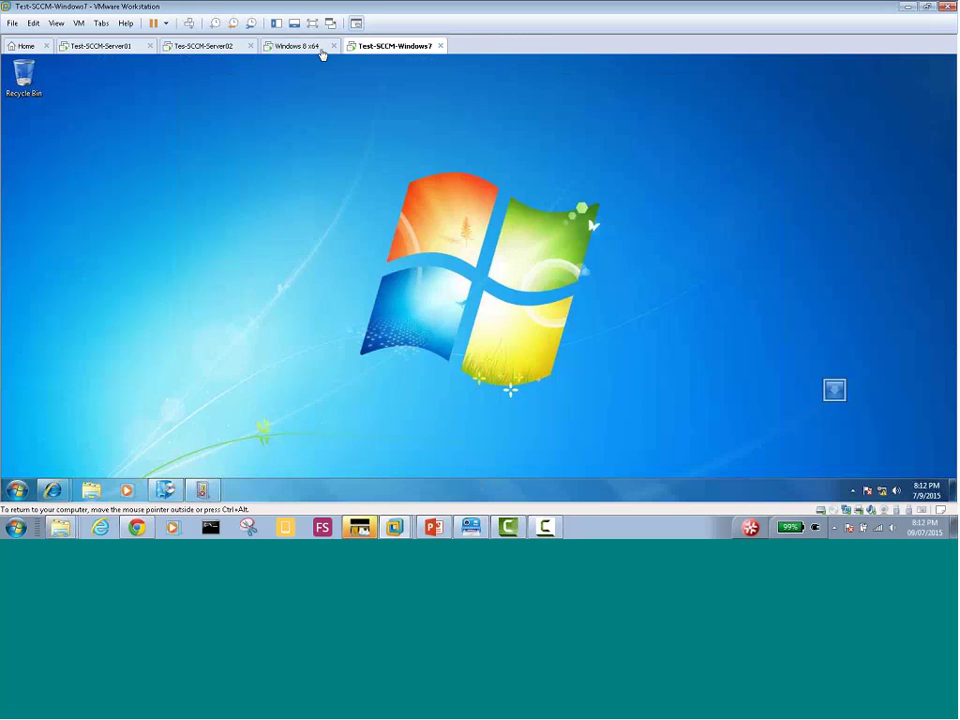
left_click(296, 47)
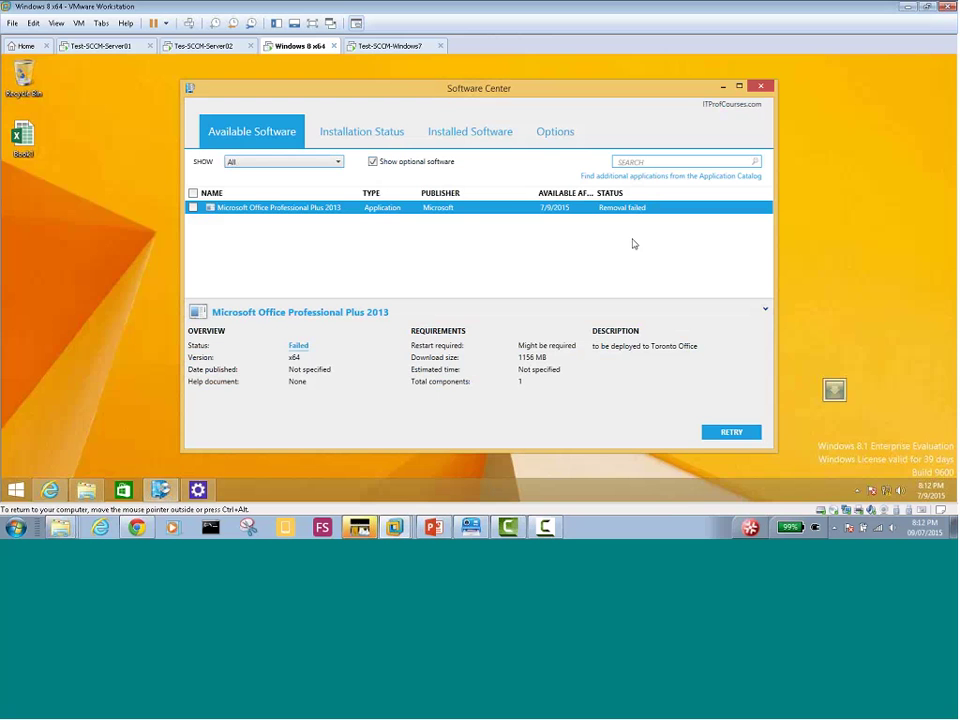
left_click(401, 45)
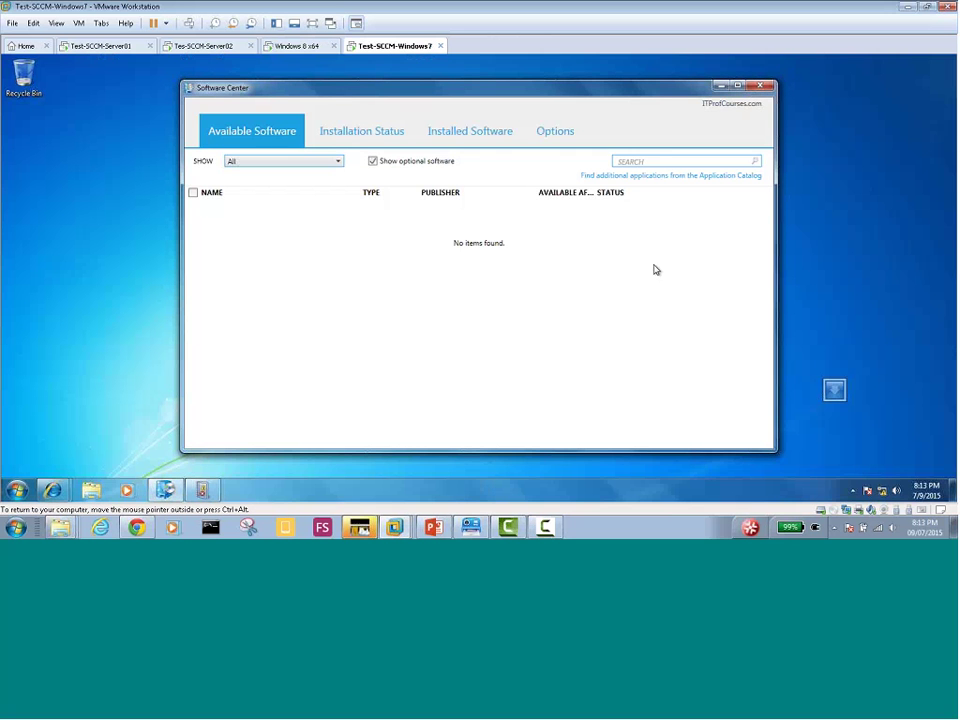
Check Office 2013's installation status, then close Software Center on the Windows 8 VM
left_click(372, 138)
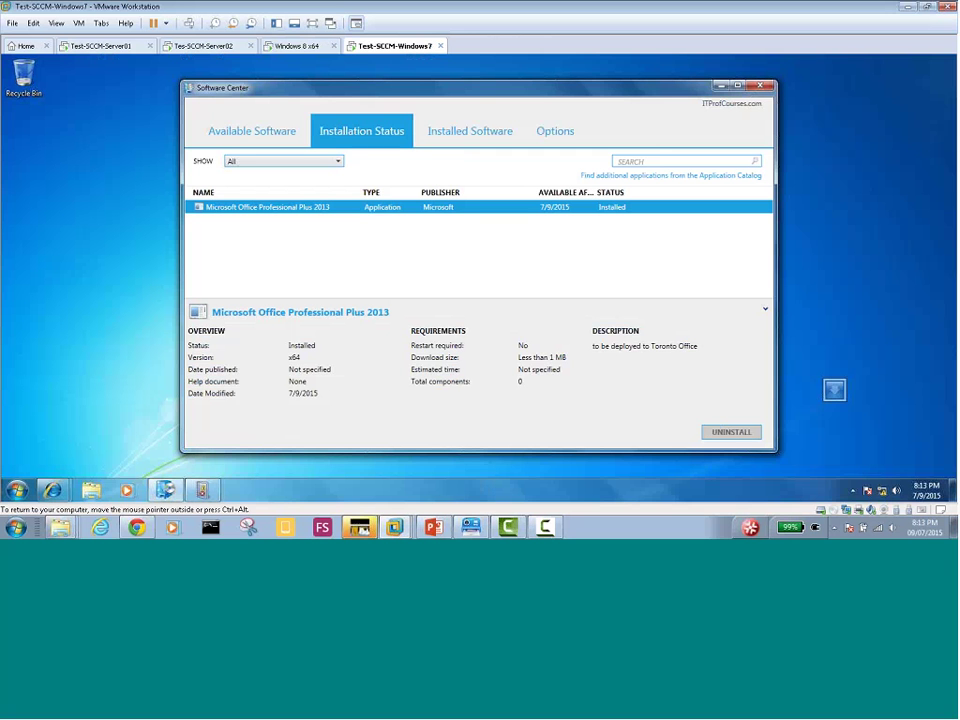
left_click(853, 491)
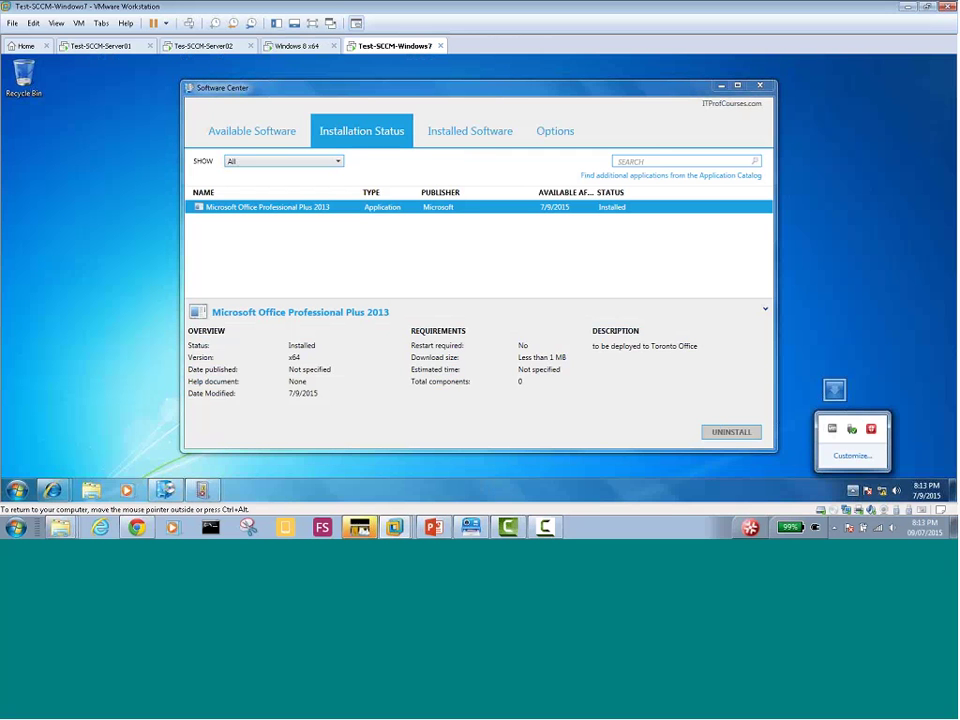
left_click(287, 46)
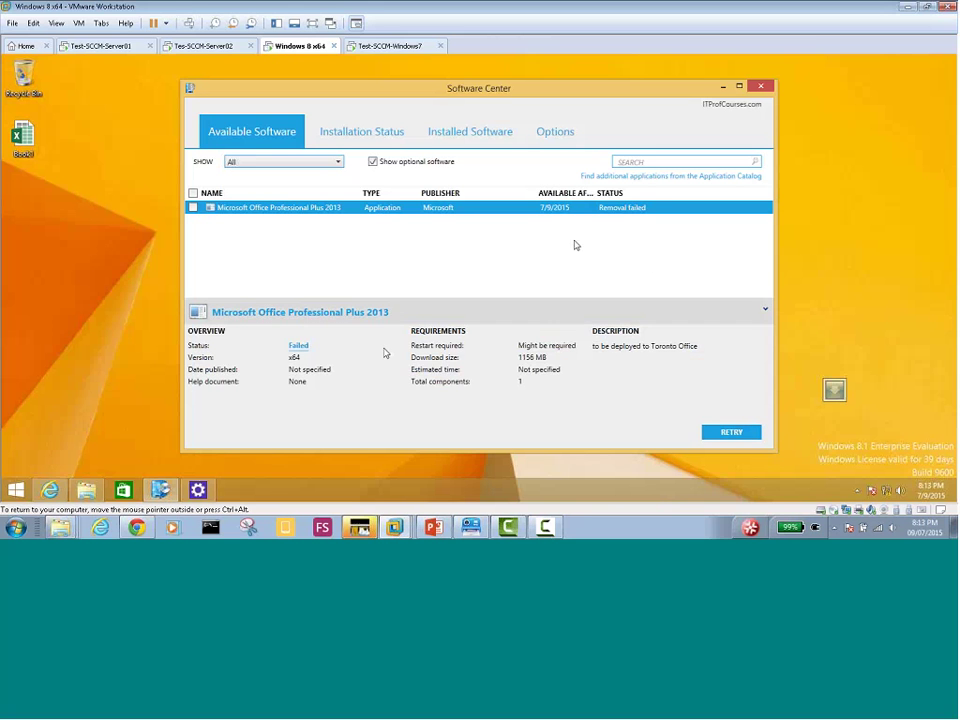
left_click(760, 89)
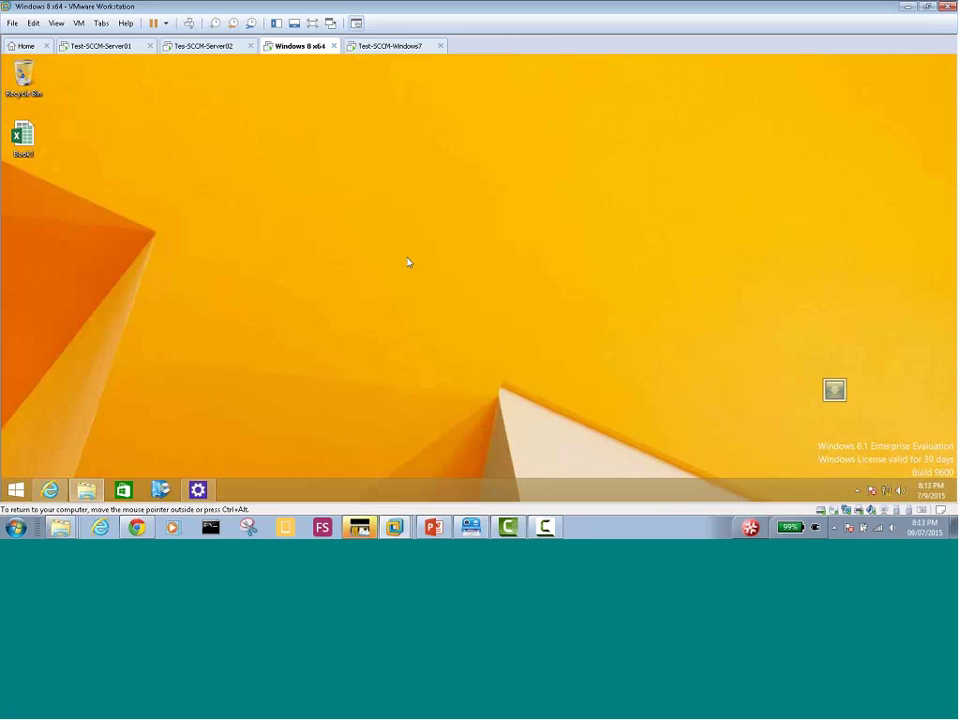
Close Software Center on the Windows 7 VM and open its Start menu
left_click(364, 45)
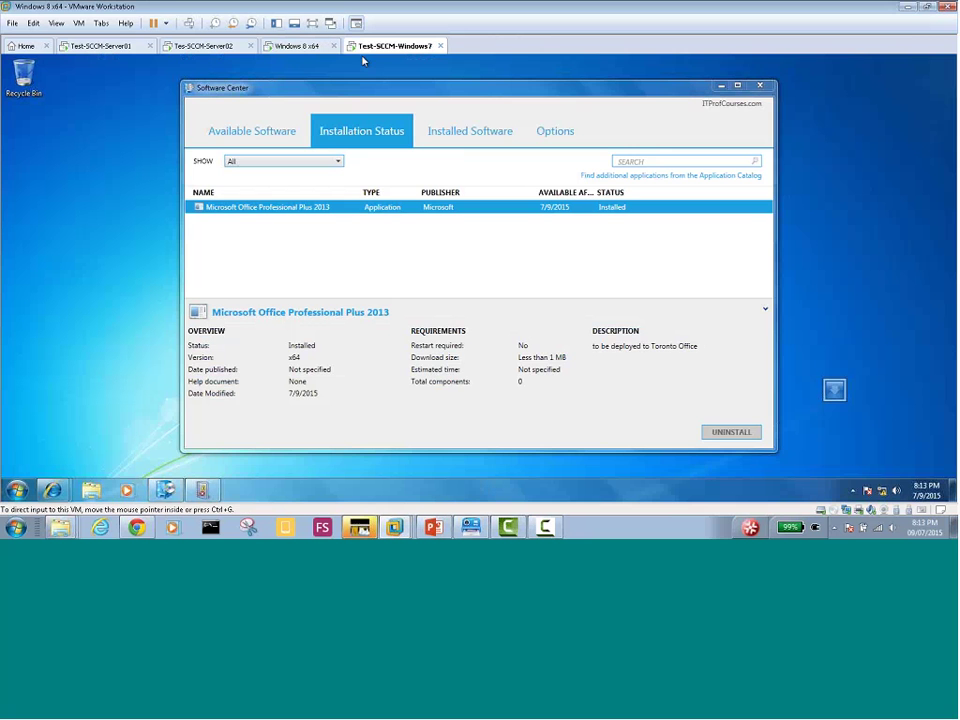
left_click(760, 89)
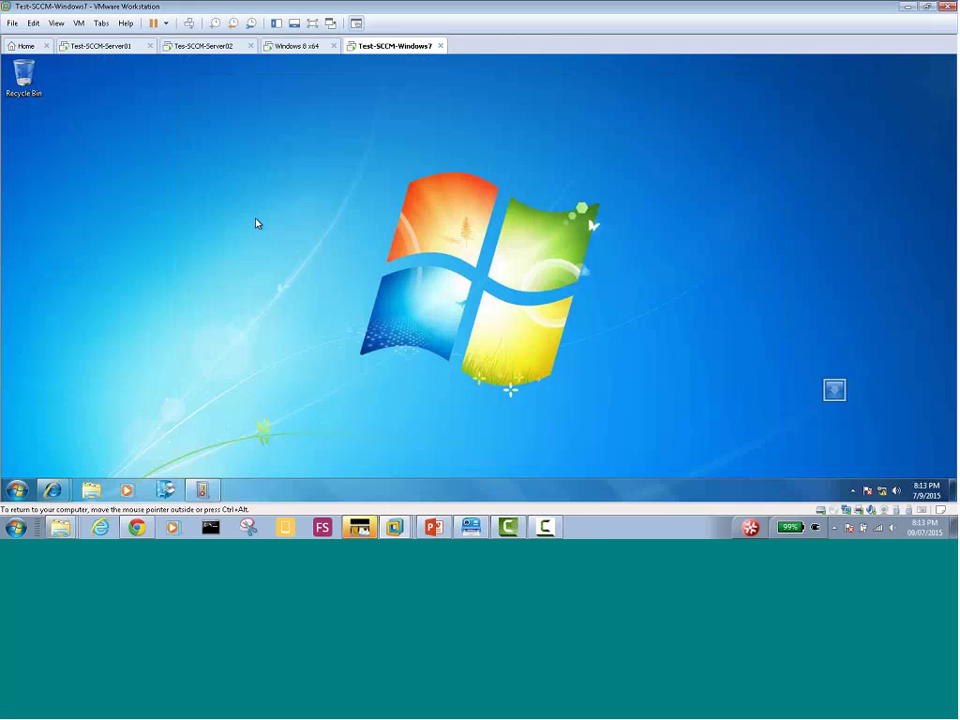
left_click(293, 46)
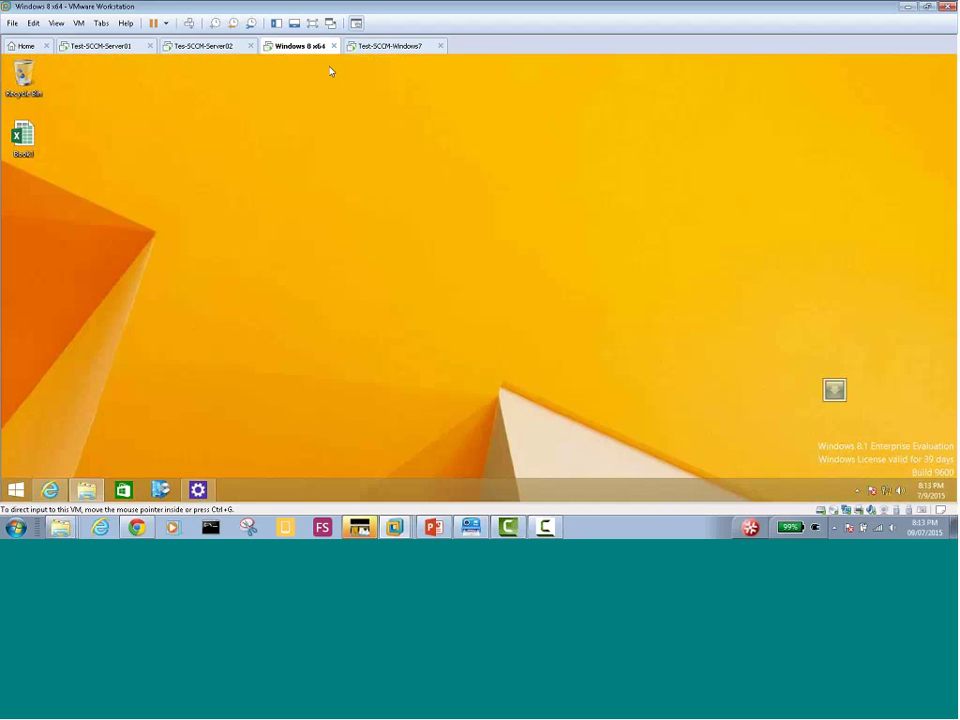
left_click(388, 49)
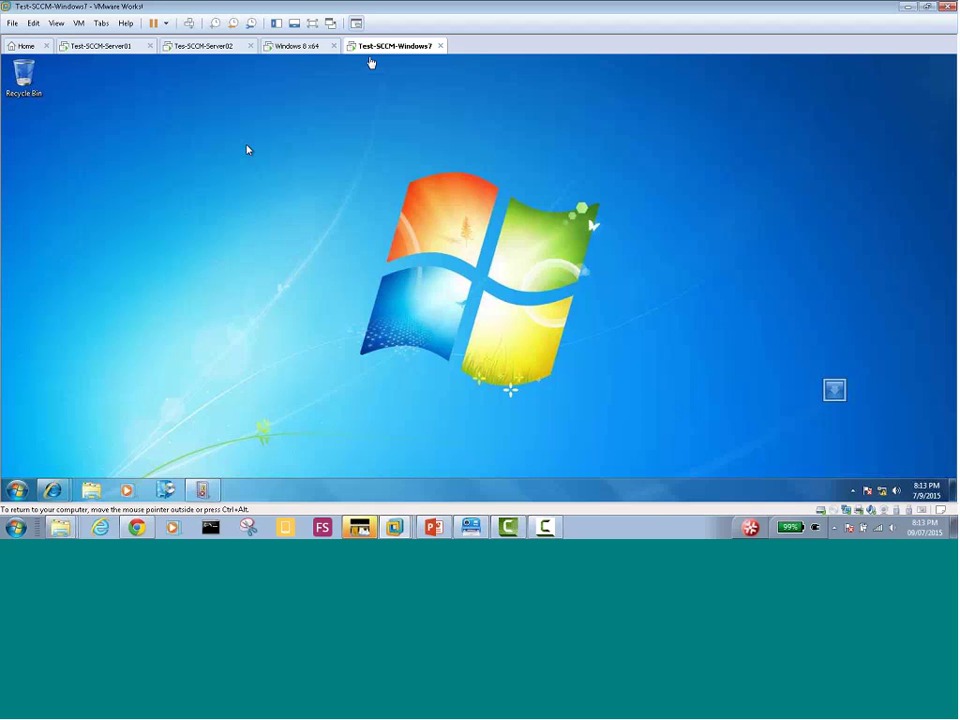
left_click(16, 489)
Restart the Windows 7 VM, release input to the host, and move to the Windows 8 VM
left_click(210, 461)
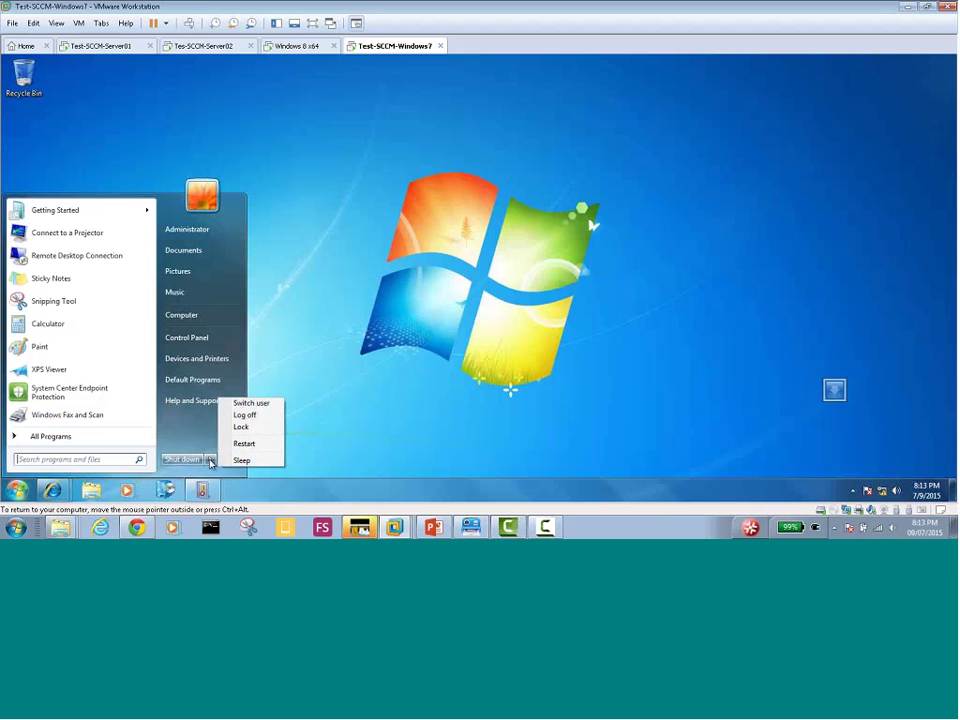
left_click(247, 445)
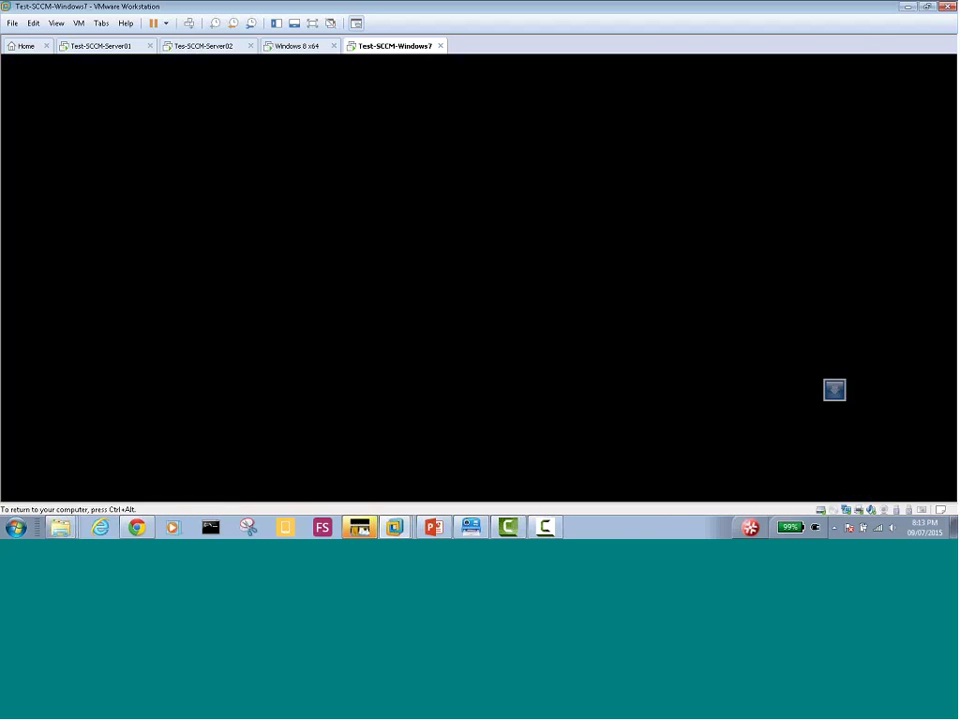
key("ctrl+alt")
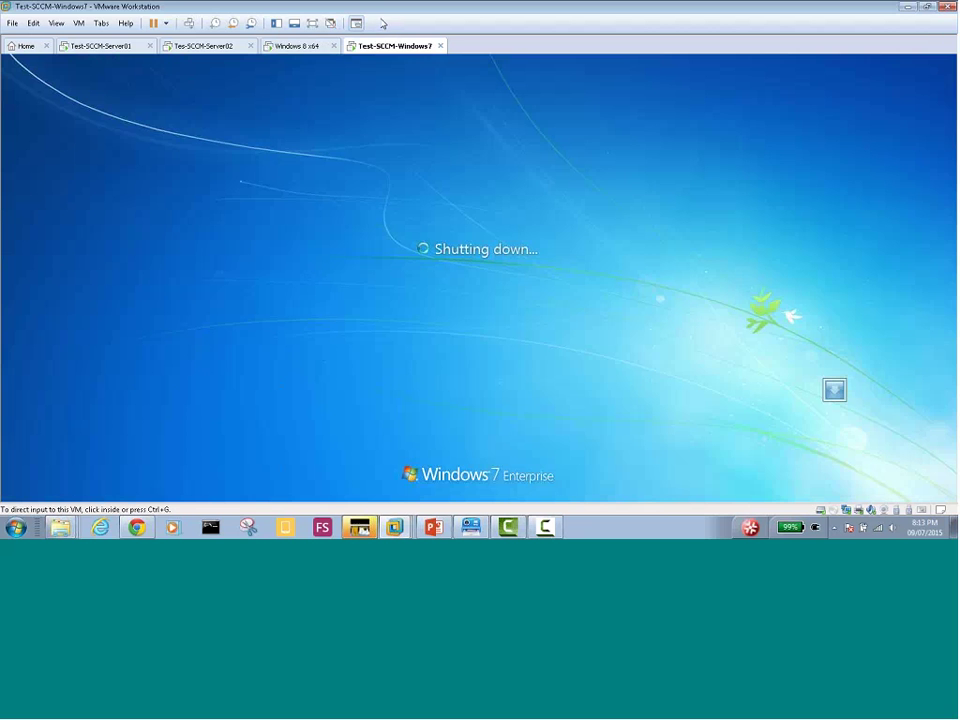
left_click(294, 47)
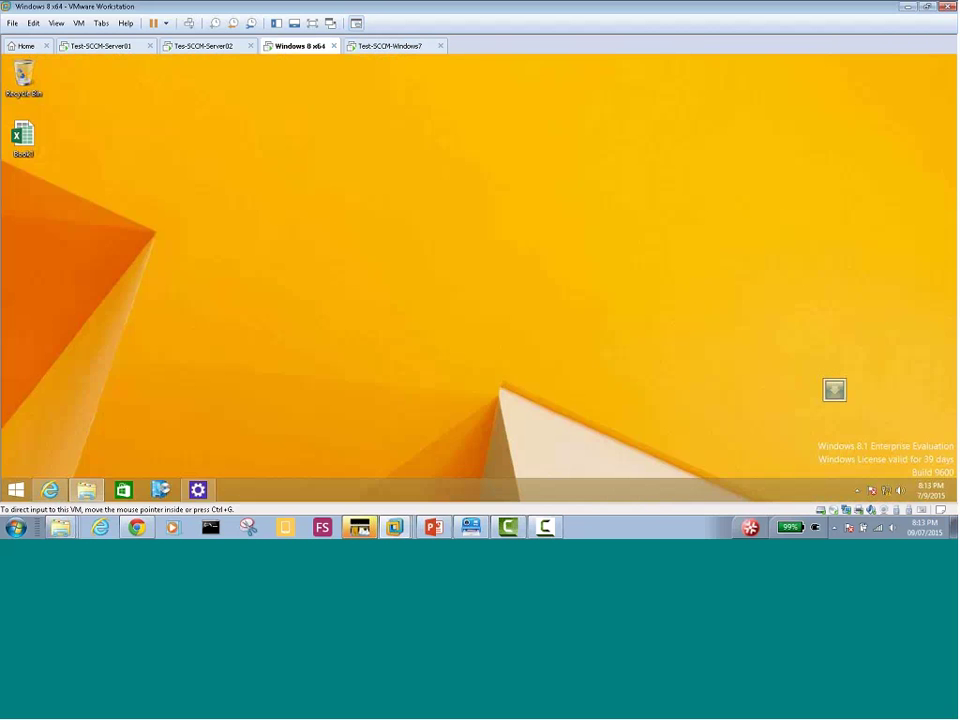
Retry the failed Office Professional Plus 2013 removal on Windows 8, then return to Windows 7
left_click(160, 489)
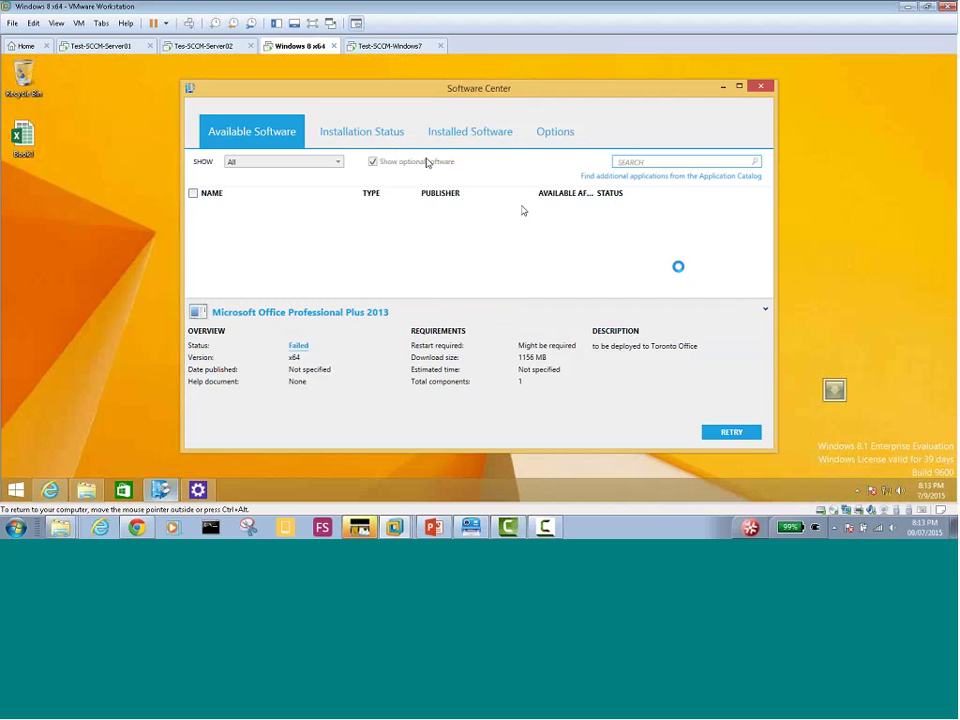
left_click(726, 432)
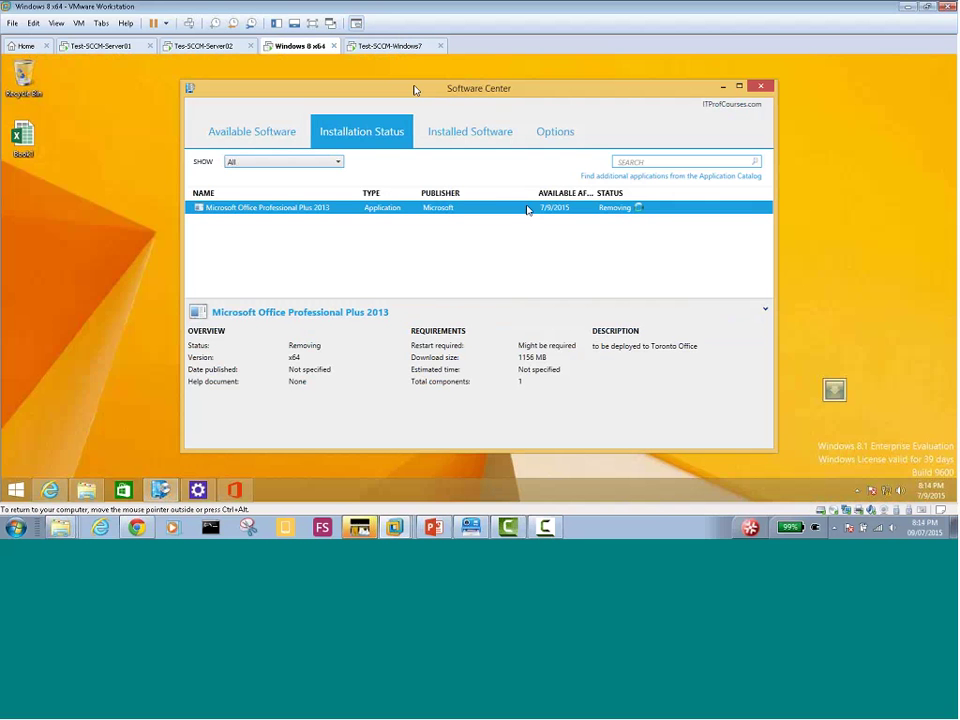
left_click(379, 47)
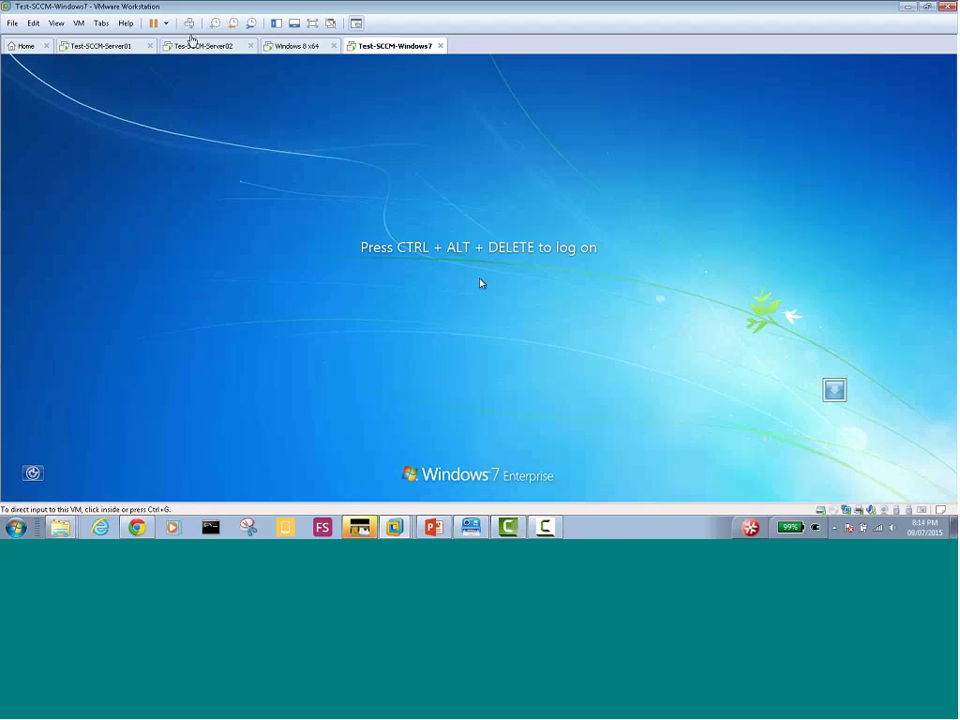
Send Ctrl+Alt+Del to the Windows 7 VM and log on with the account password
key("ctrl+alt+Insert")
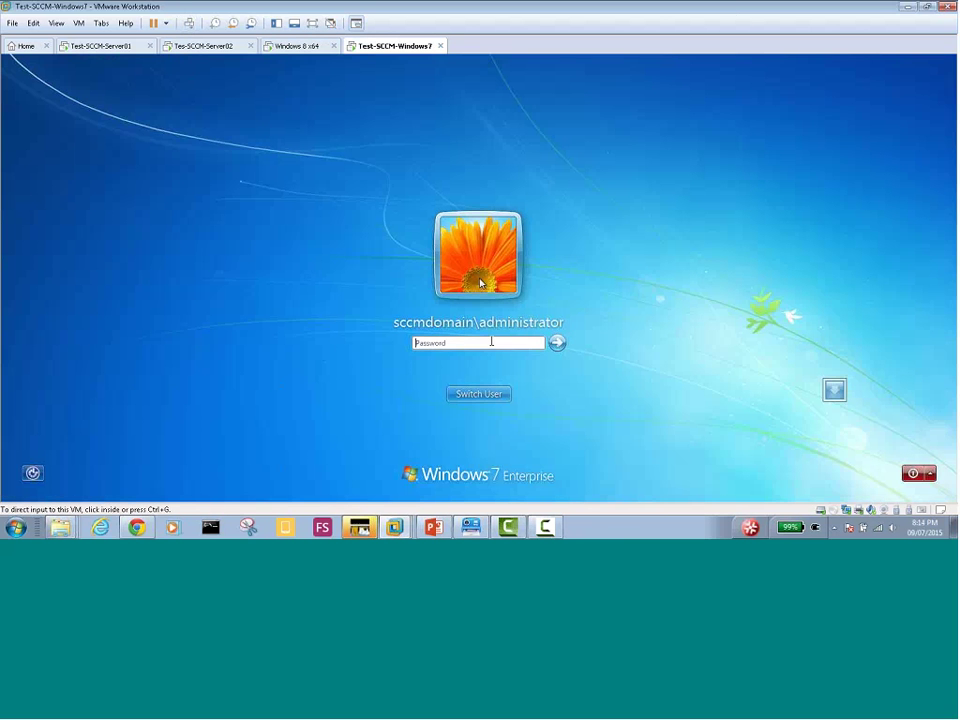
left_click(491, 342)
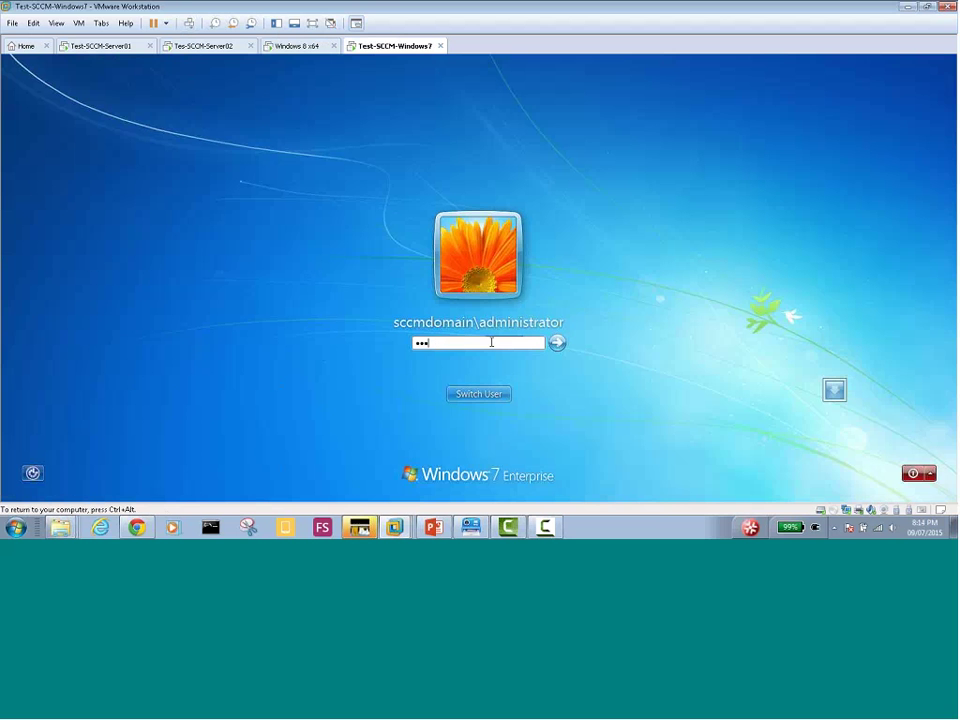
key("Return")
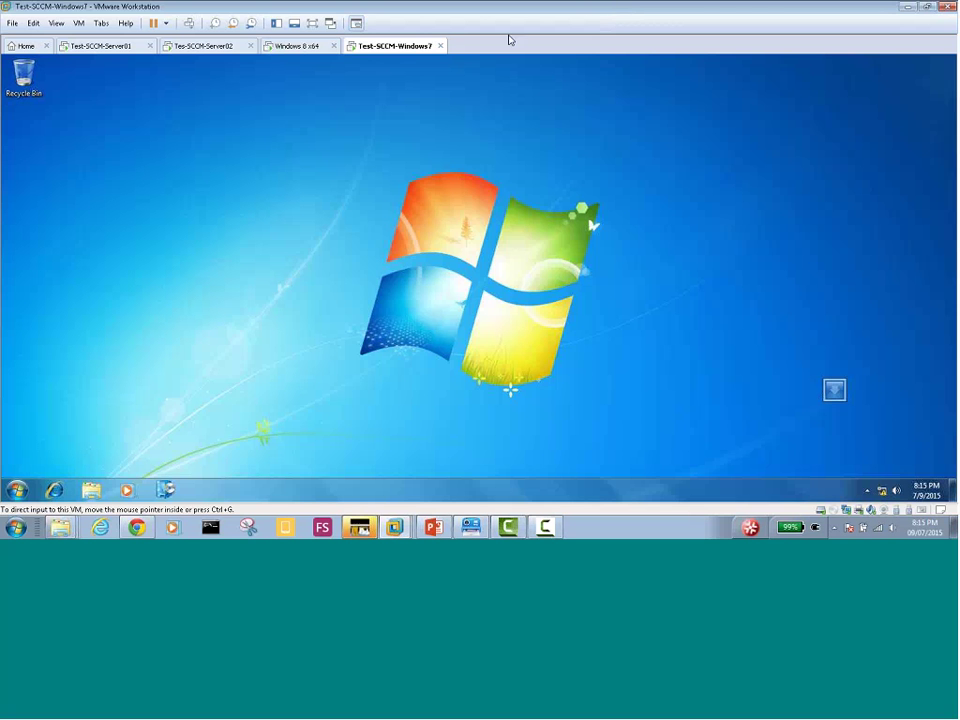
Return to the Windows 8 VM, where Office Professional Plus 2013 shows Removing
key("ctrl+g")
left_click(296, 50)
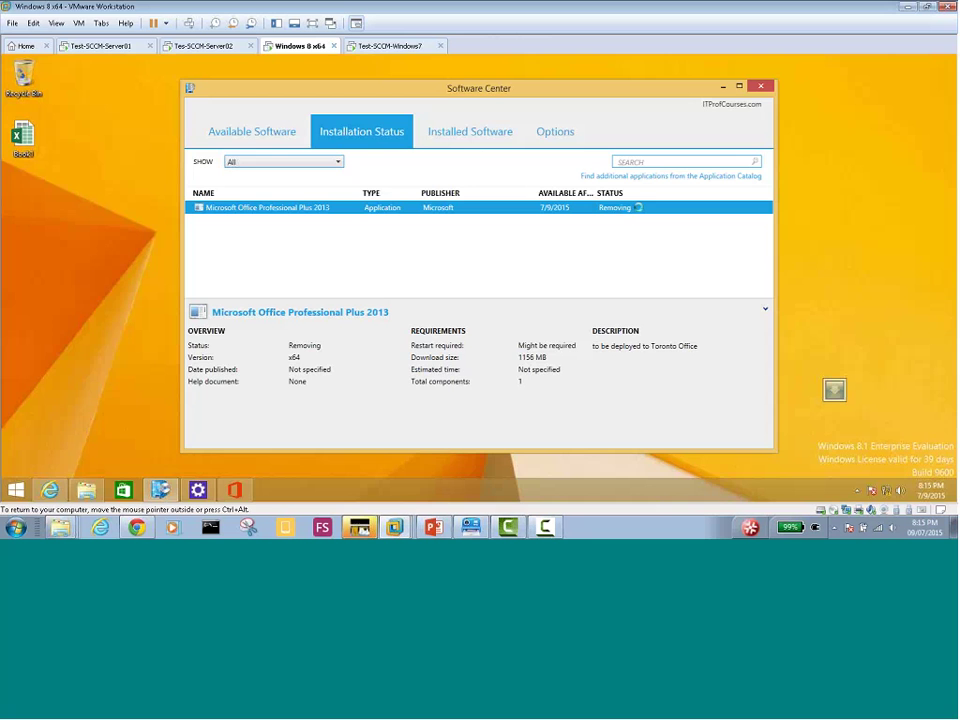
Dismiss the Office Setup Error on Windows 8 and move to the Configuration Manager server
left_click(378, 47)
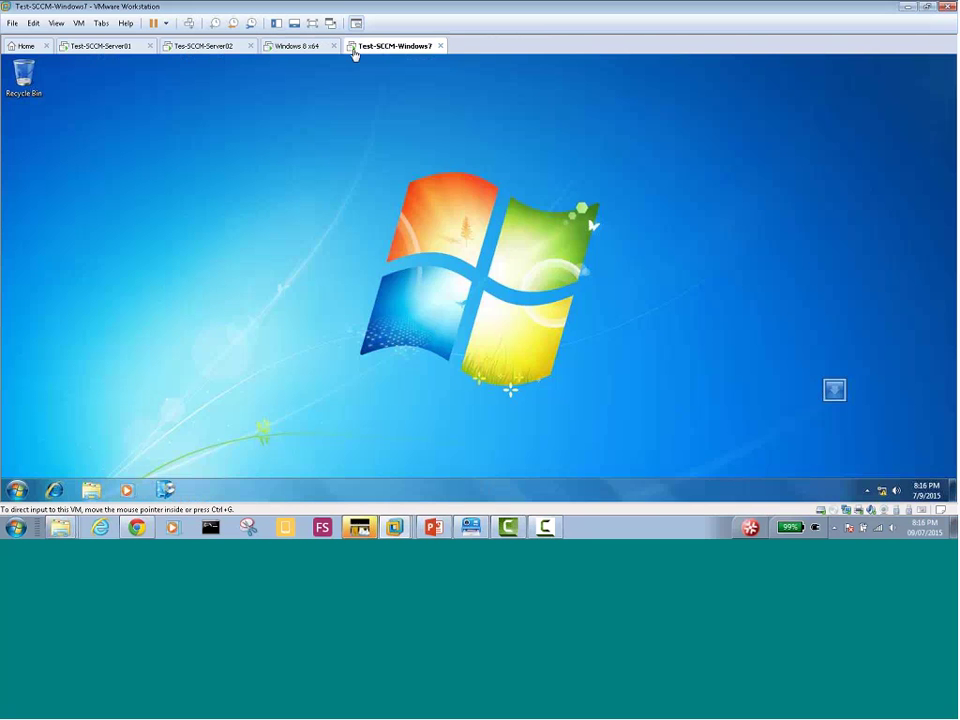
left_click(297, 47)
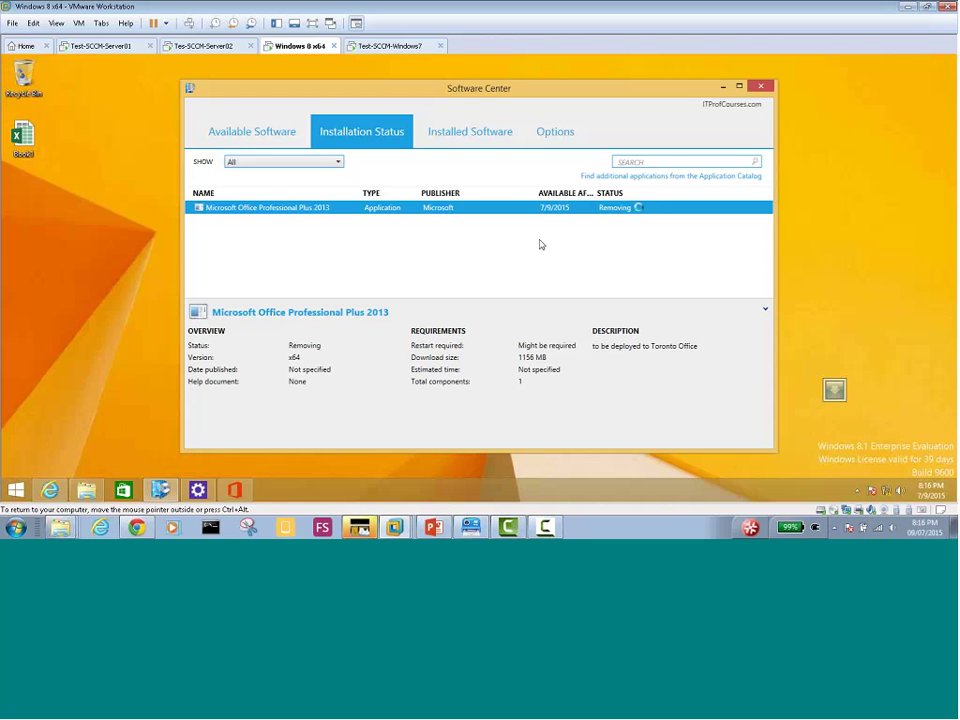
left_click(236, 489)
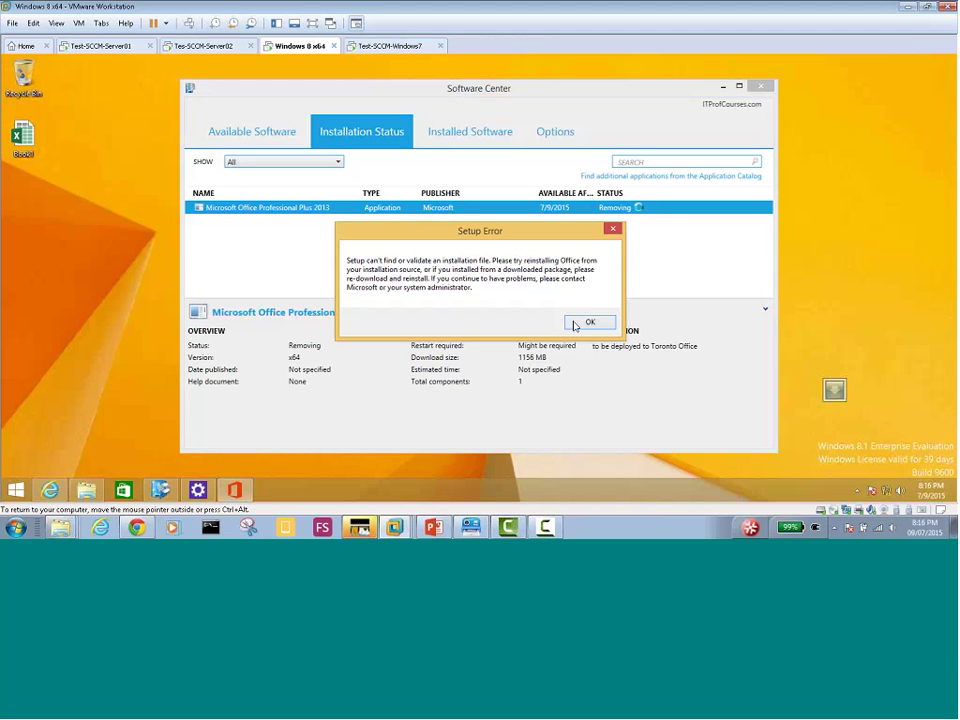
left_click(589, 321)
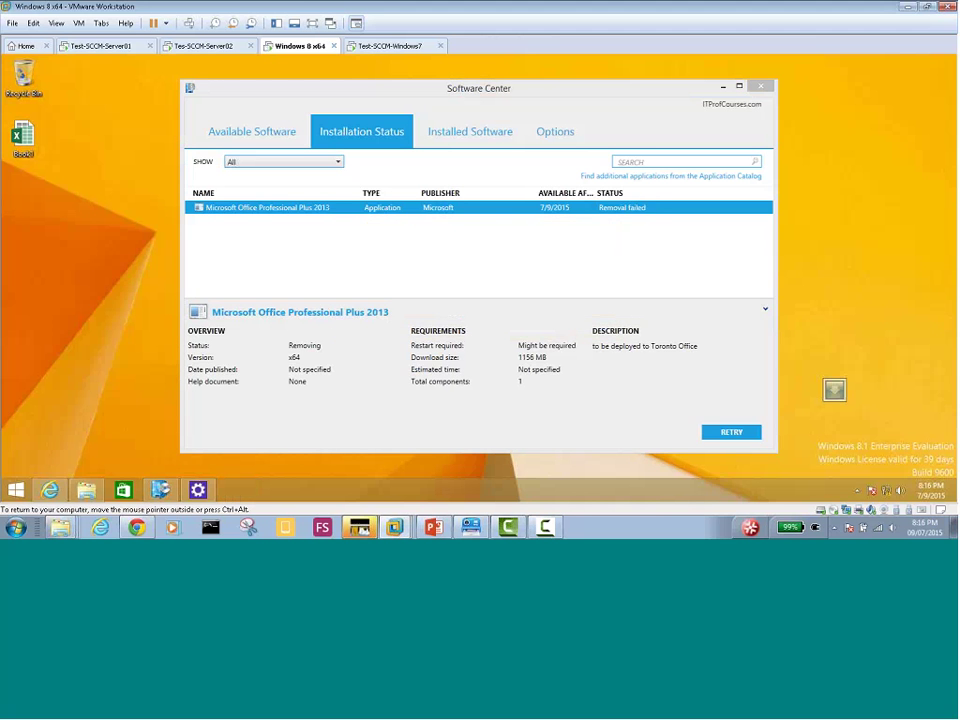
left_click(205, 46)
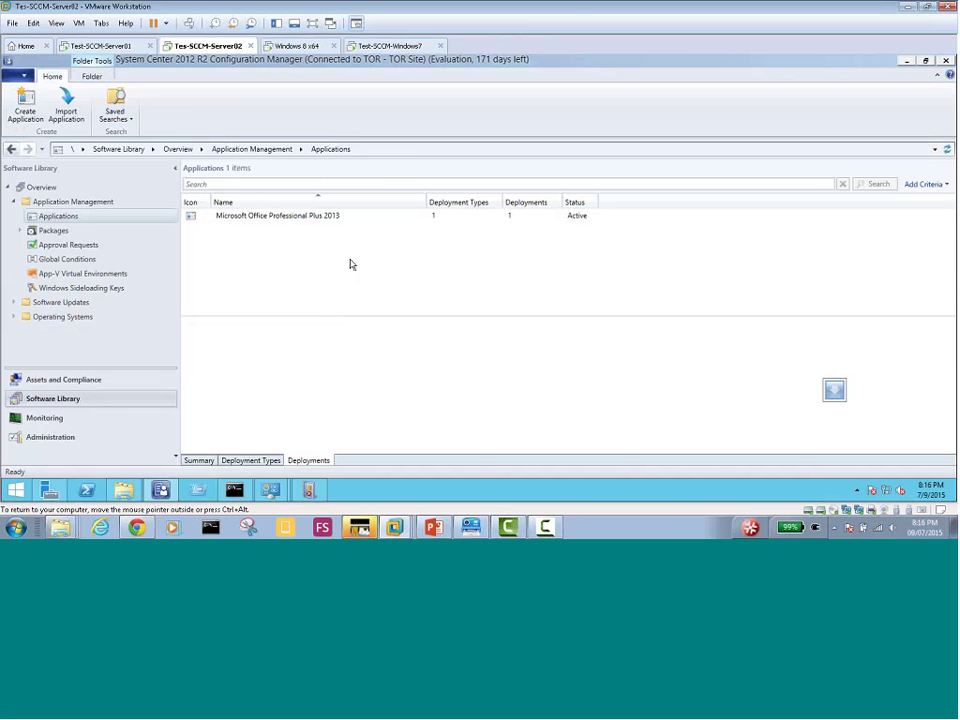
Delete Office Professional Plus 2013's existing Win7-Win8-Machines deployment
left_click(275, 216)
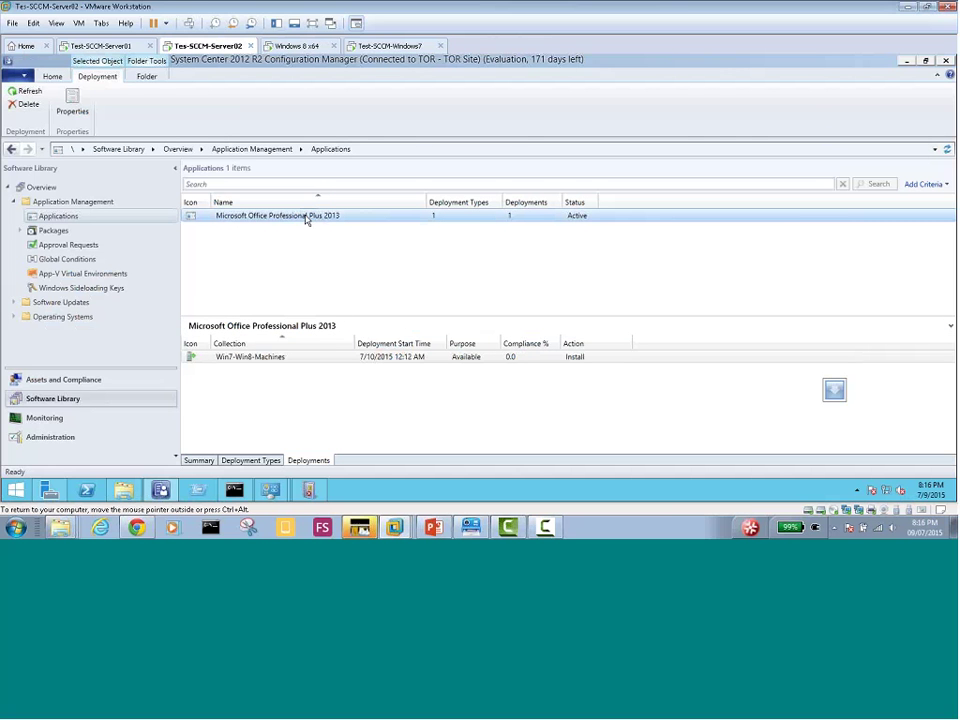
left_click(300, 360)
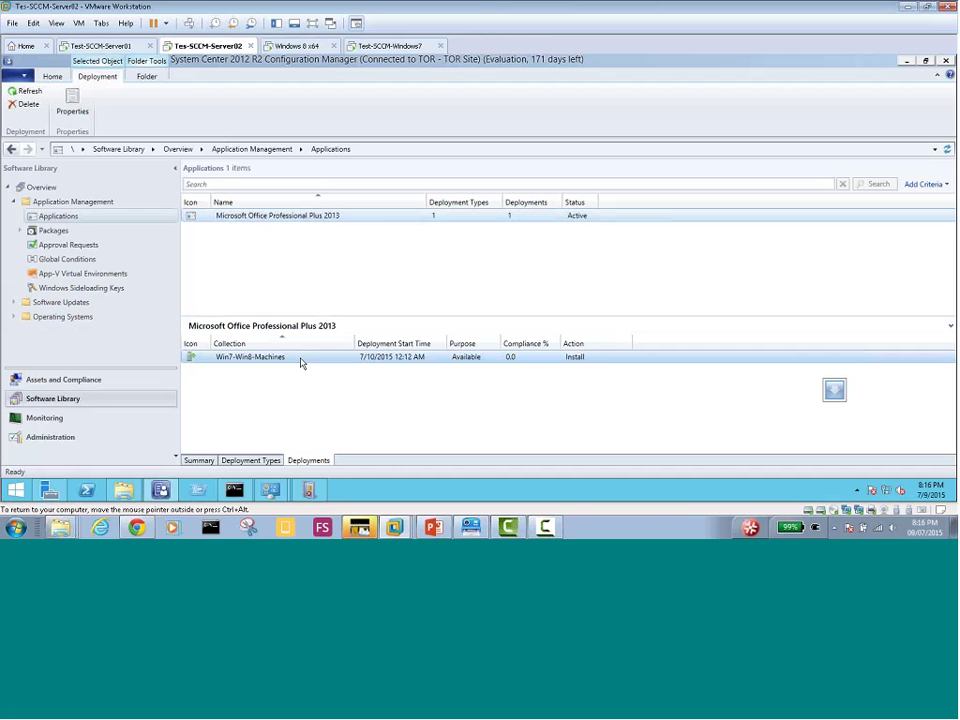
right_click(300, 362)
left_click(322, 366)
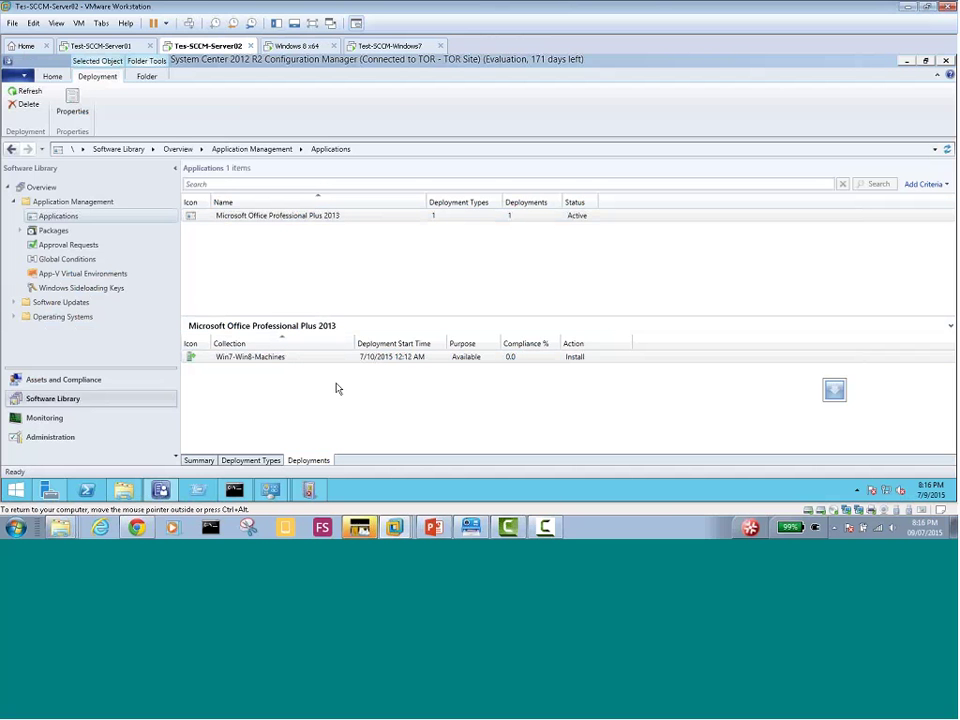
left_click(507, 314)
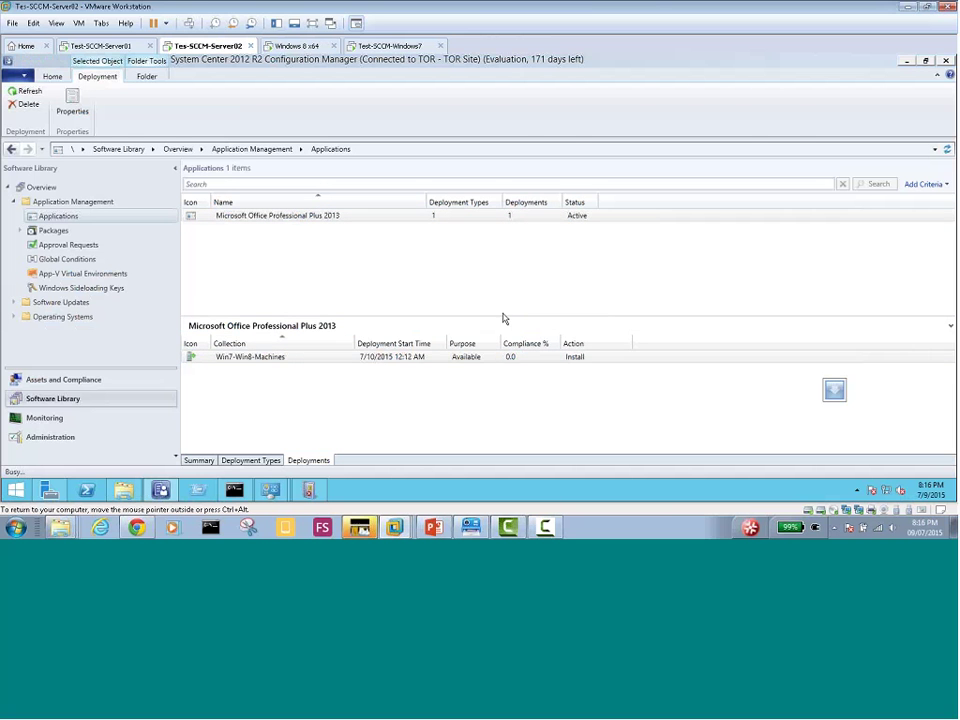
Run Update Content on the Office 2013 deployment type and show the now-empty Deployments list
right_click(303, 222)
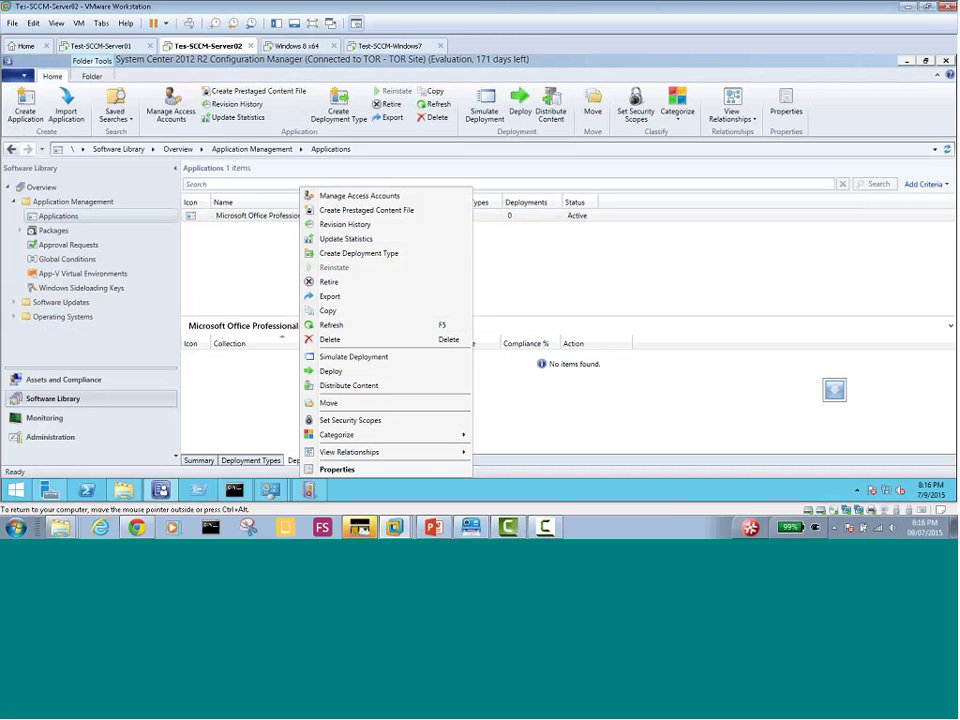
left_click(240, 413)
left_click(251, 460)
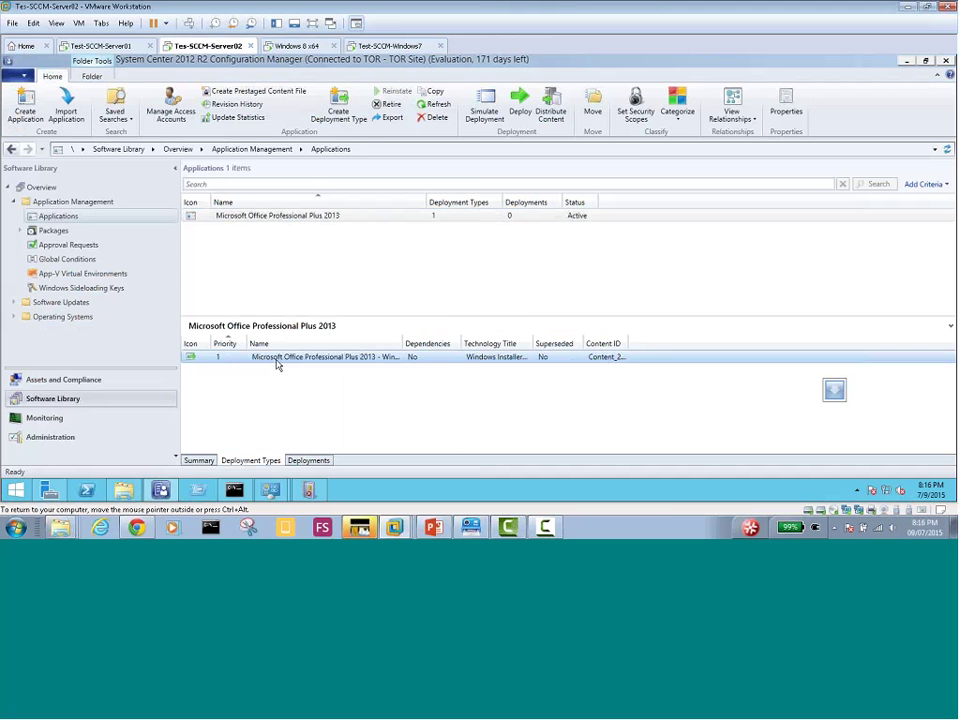
left_click(278, 358)
right_click(278, 362)
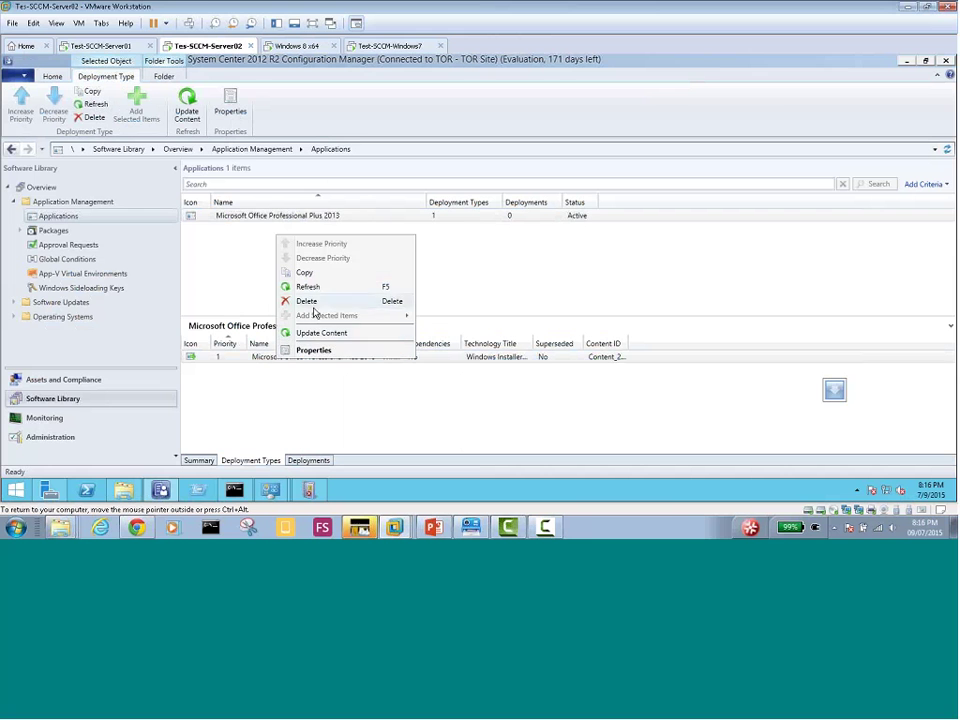
left_click(266, 218)
left_click(296, 360)
right_click(296, 360)
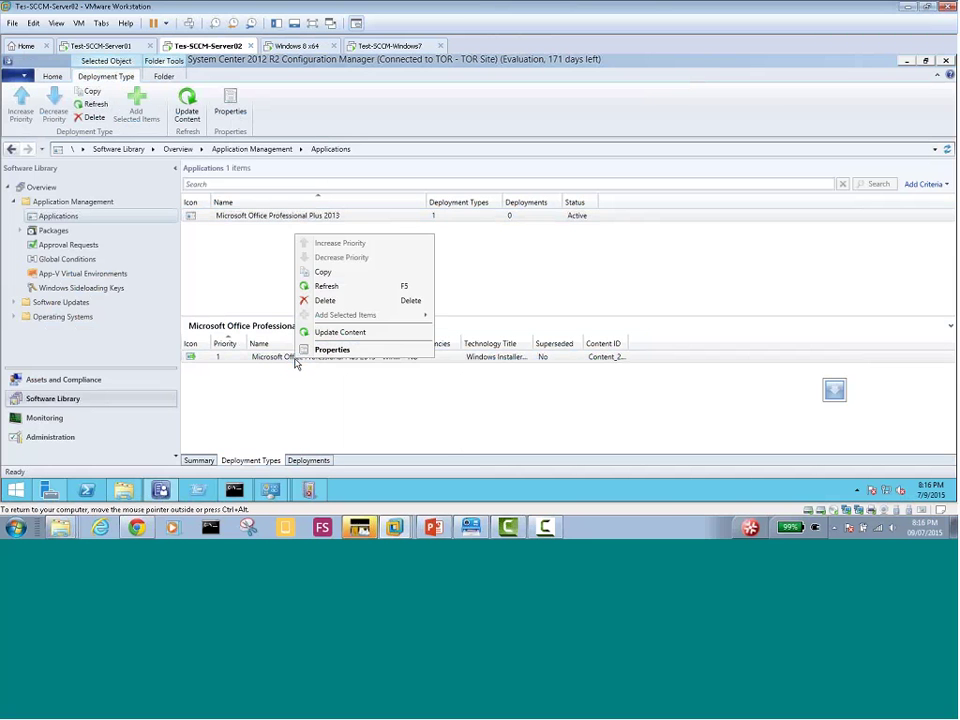
left_click(332, 332)
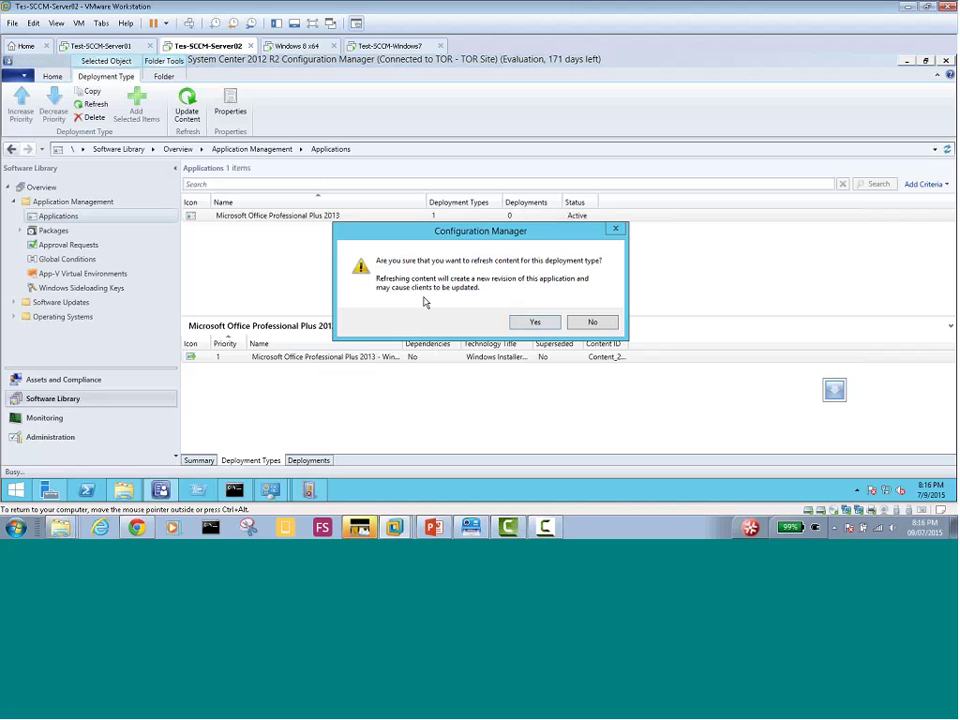
left_click(531, 325)
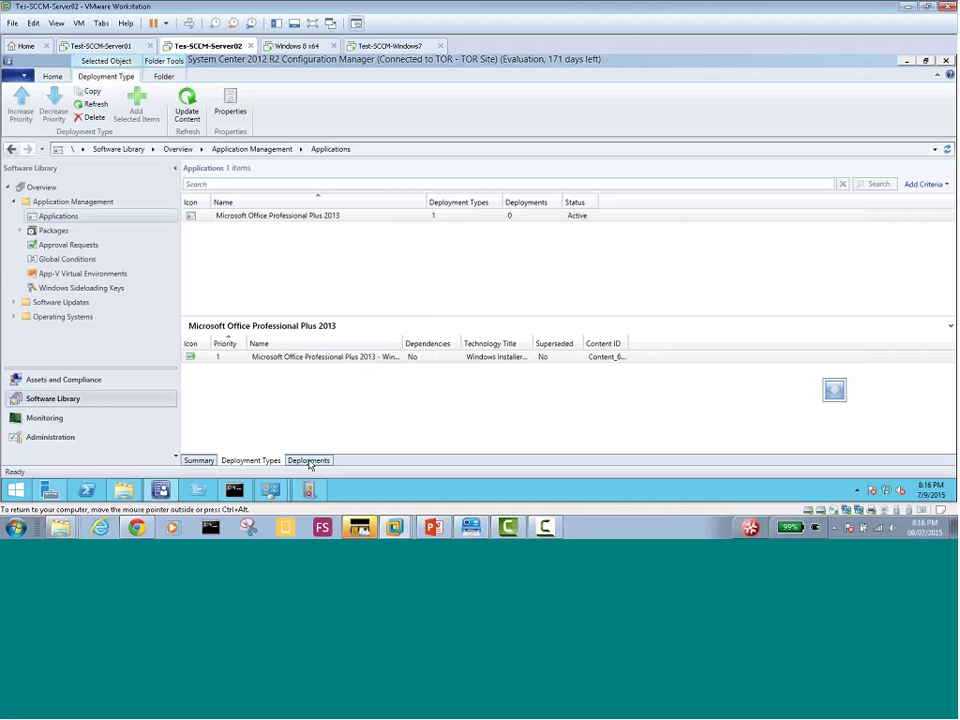
left_click(309, 461)
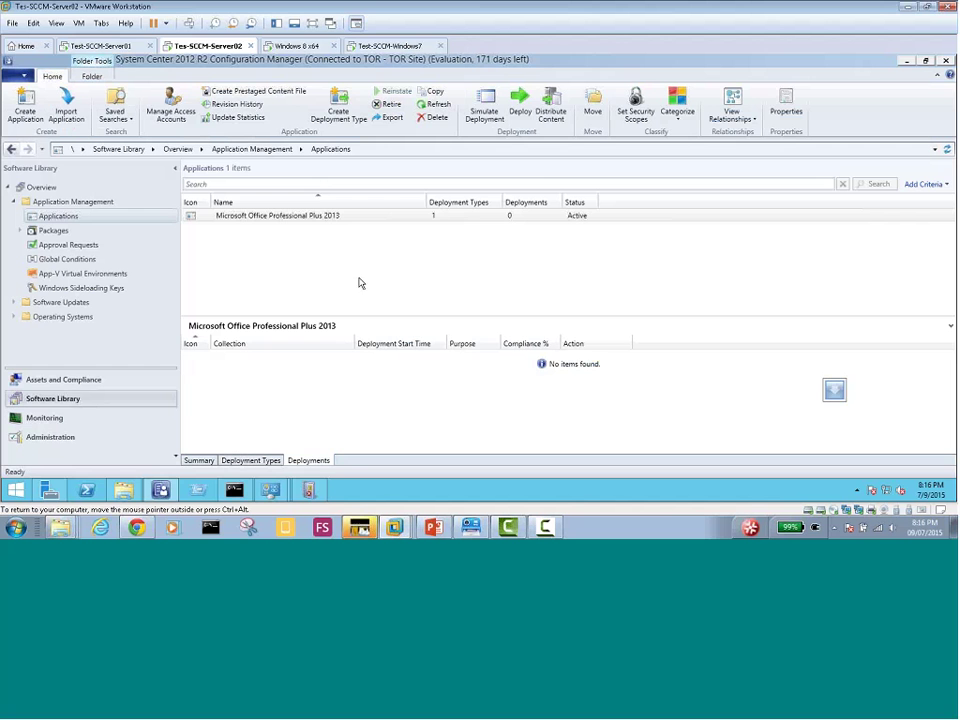
Start deploying Office 2013 to the Win7-Win8-Machines device collection
right_click(317, 216)
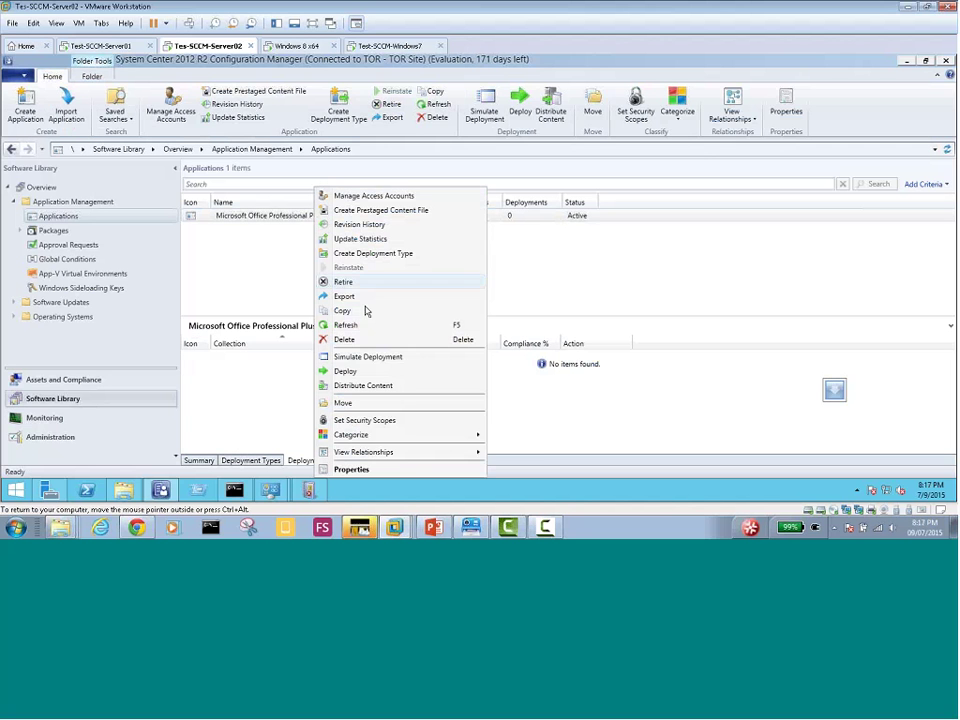
left_click(346, 371)
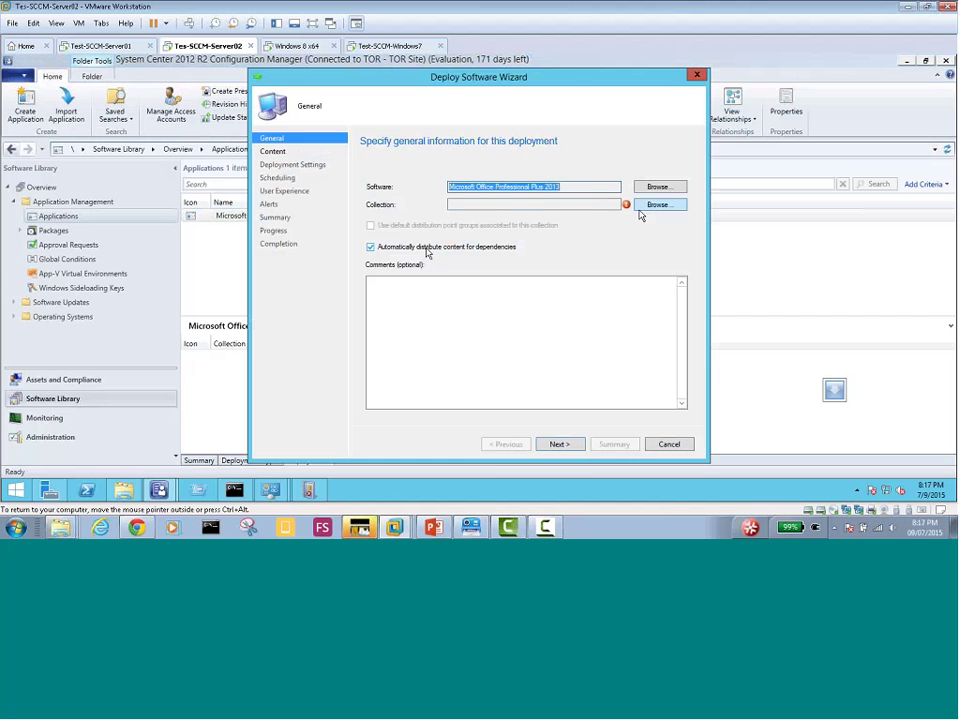
left_click(645, 206)
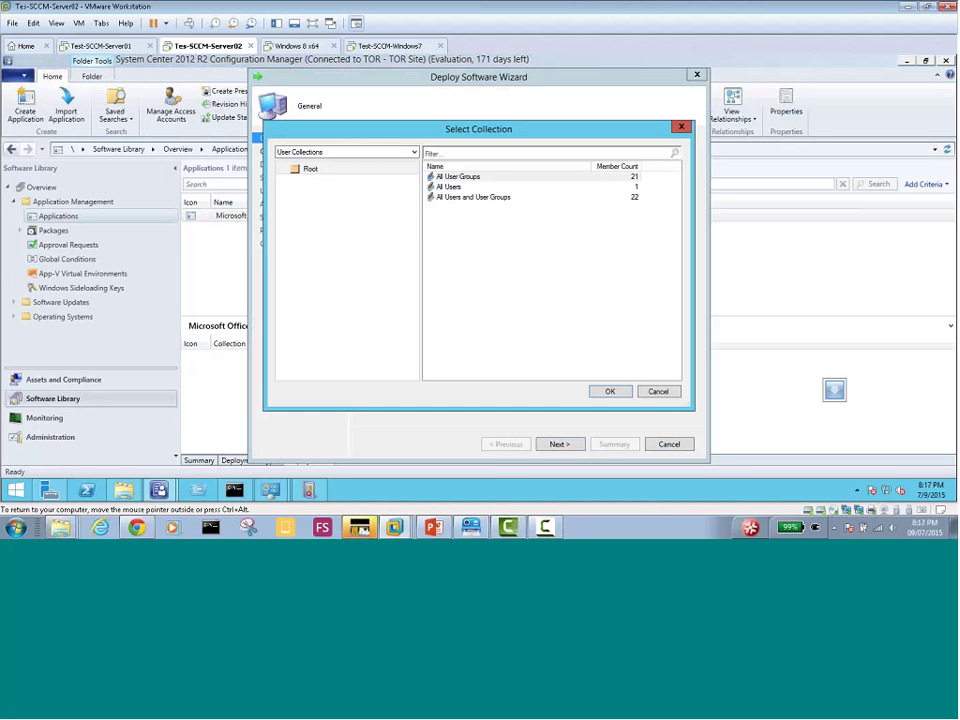
left_click(340, 152)
left_click(324, 172)
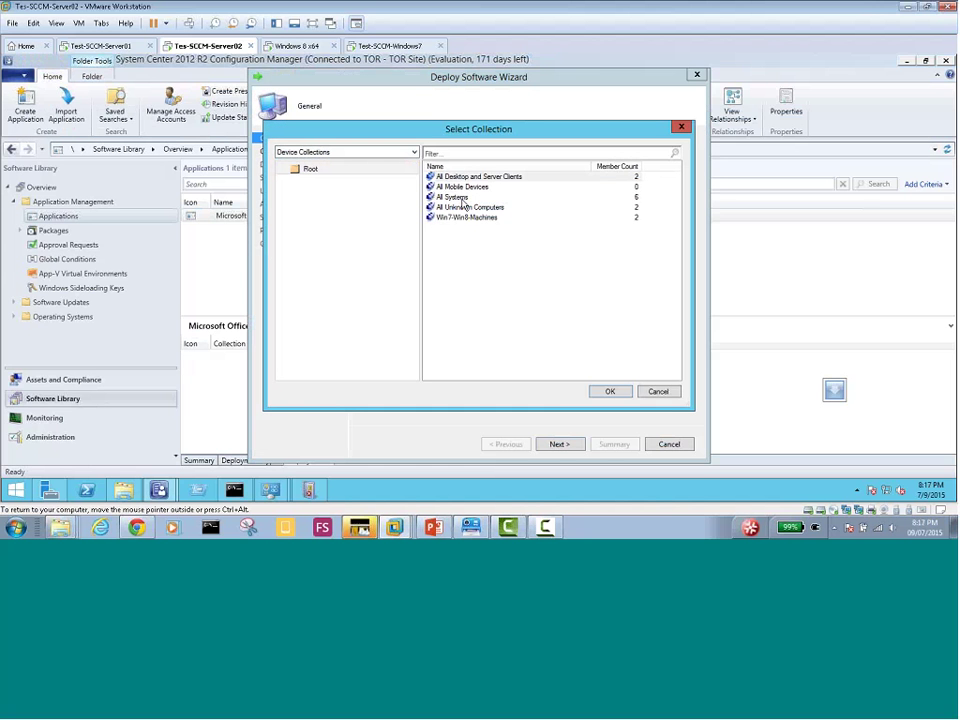
left_click(466, 217)
left_click(609, 391)
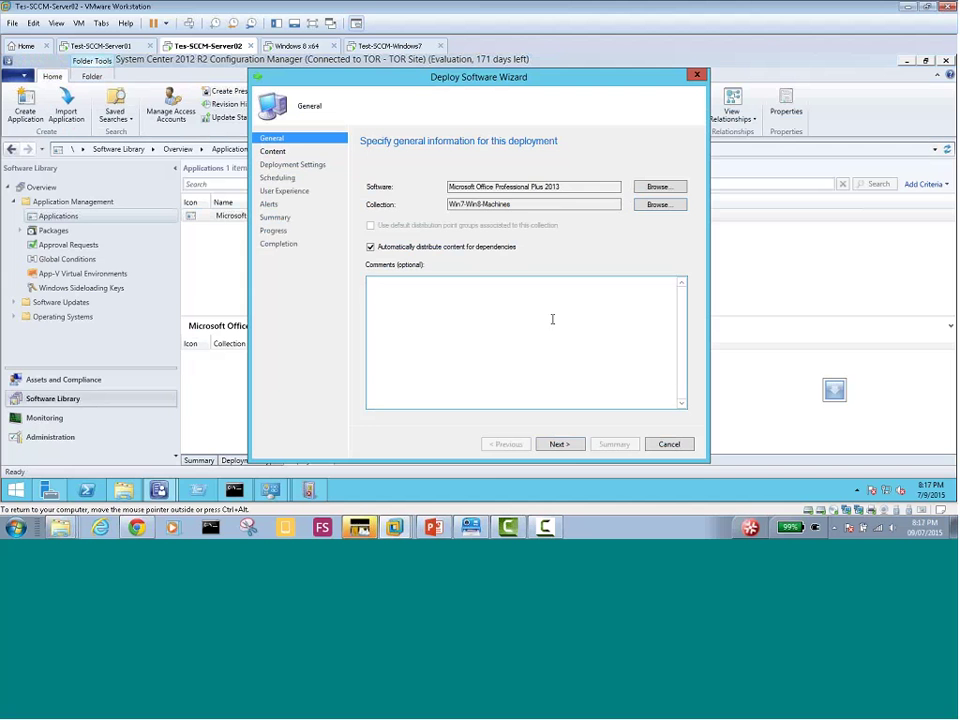
Set the deployment action to Uninstall
left_click(558, 444)
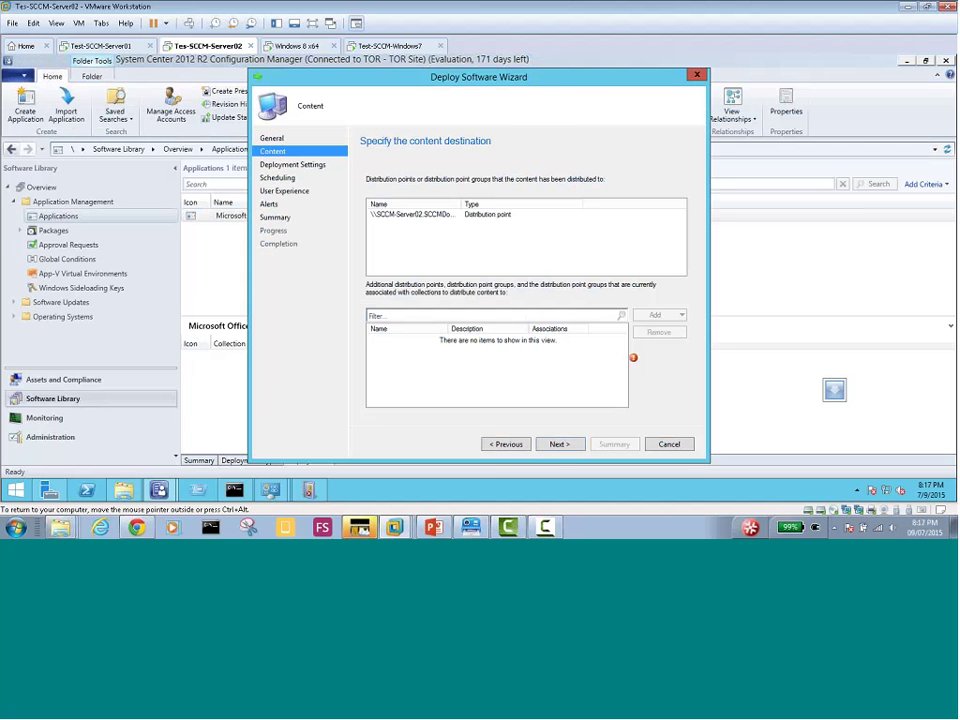
left_click(558, 444)
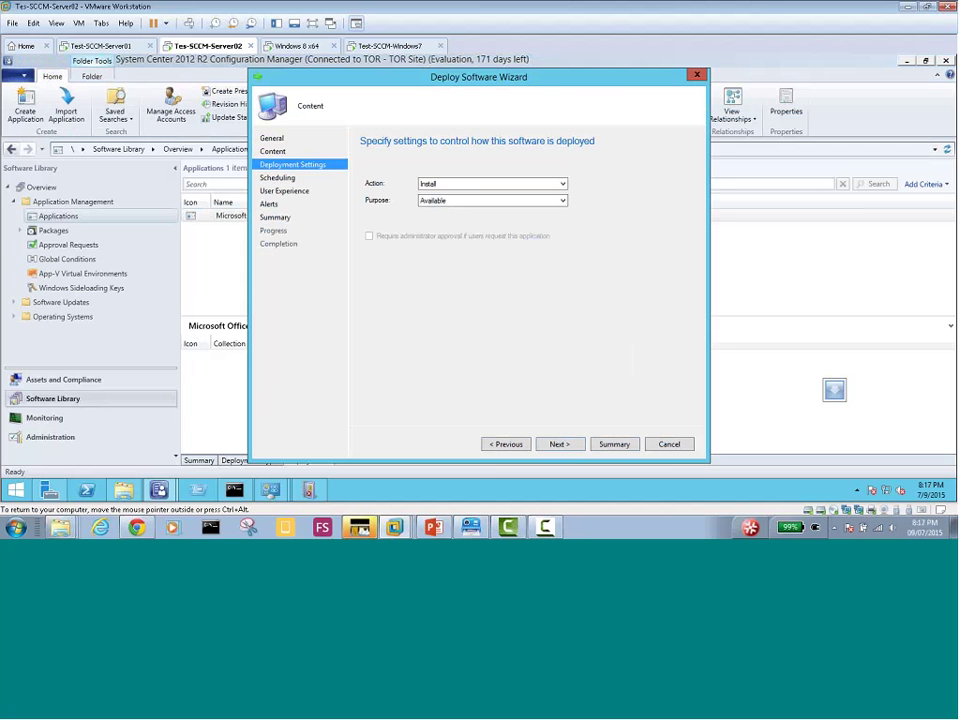
left_click(447, 184)
left_click(446, 203)
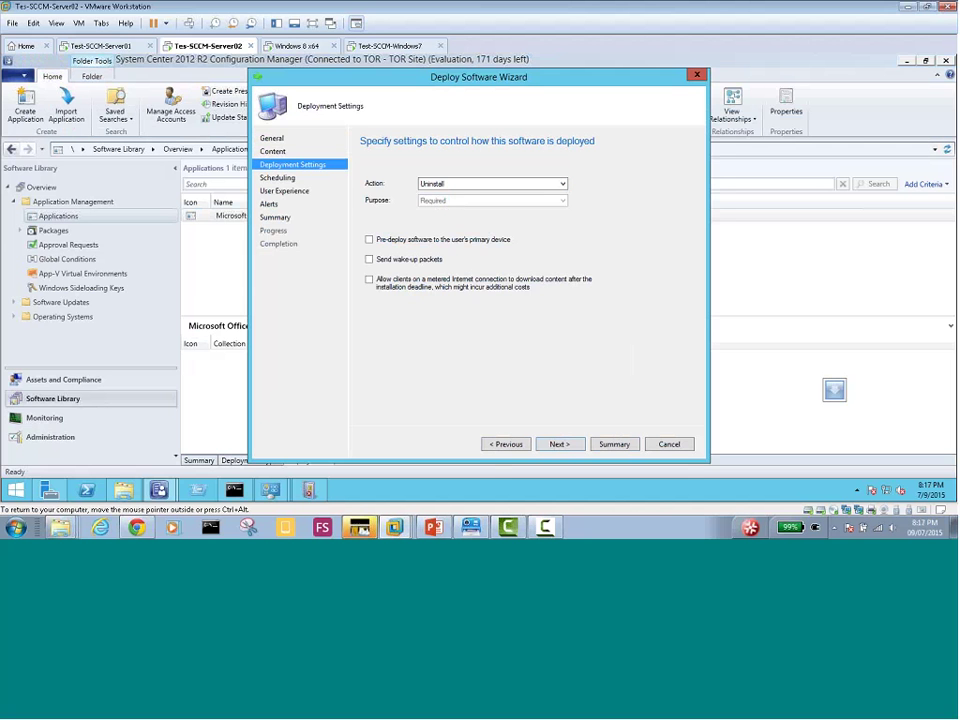
Allow the uninstall and a system restart outside the maintenance window
left_click(559, 444)
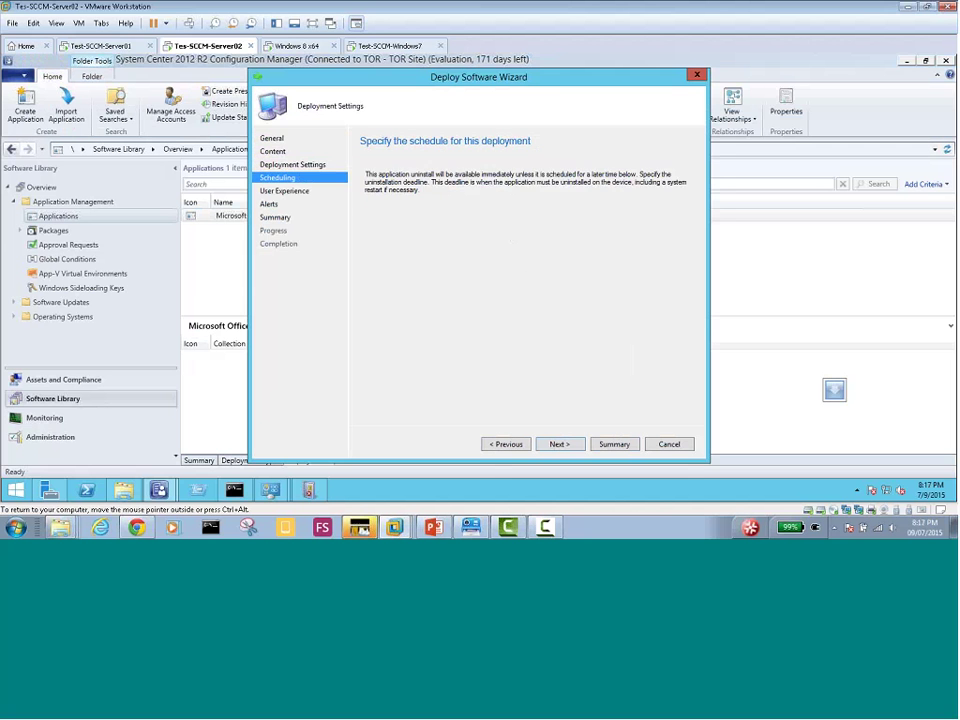
left_click(557, 445)
left_click(503, 444)
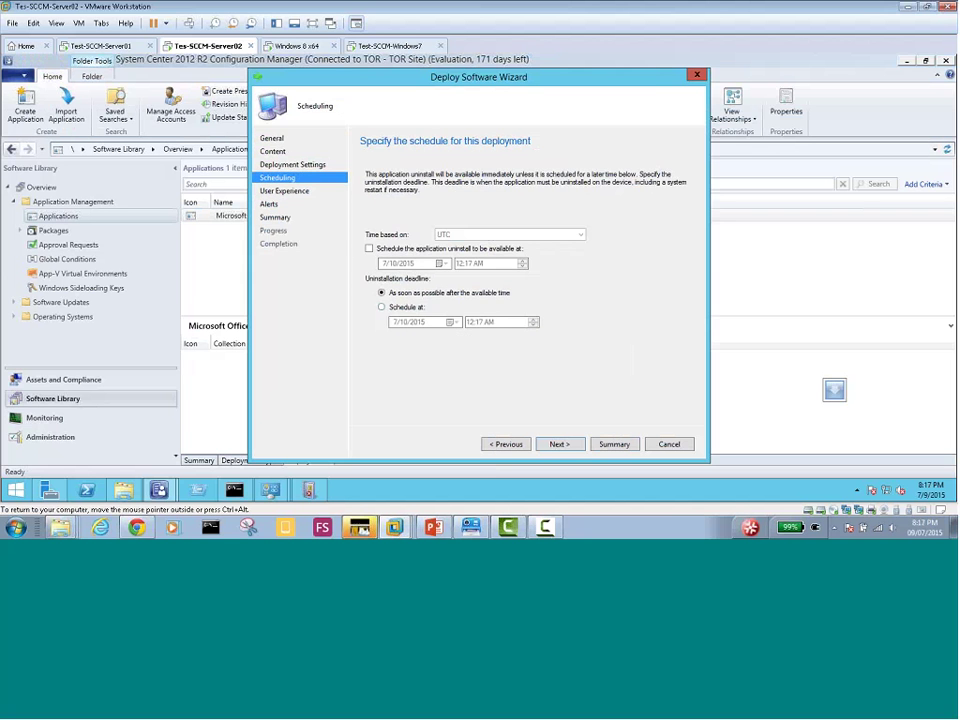
left_click(557, 444)
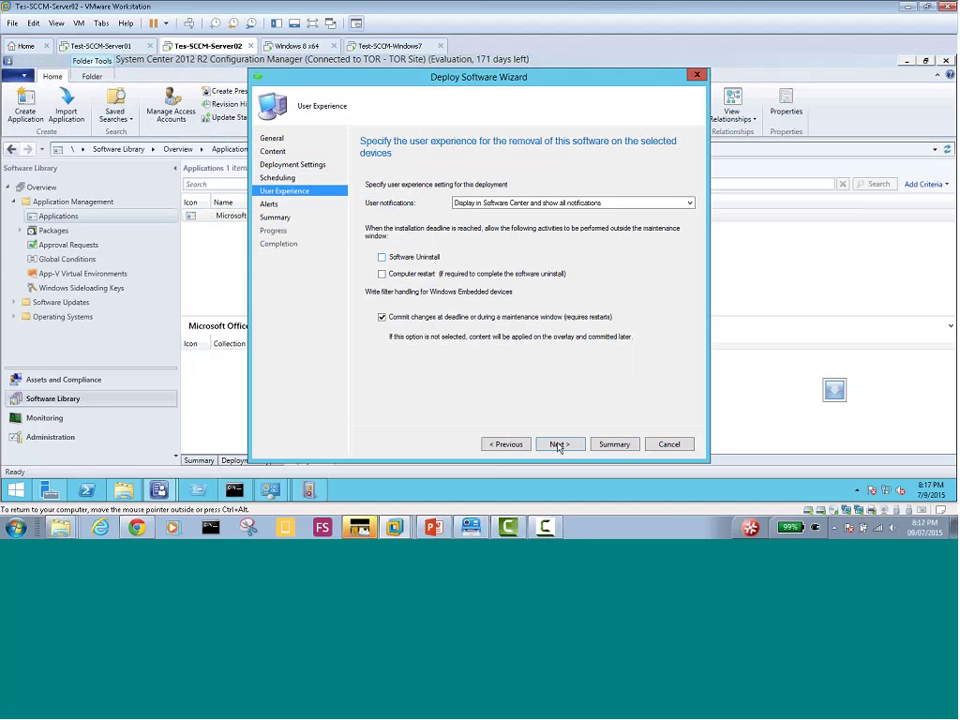
left_click(383, 257)
left_click(386, 273)
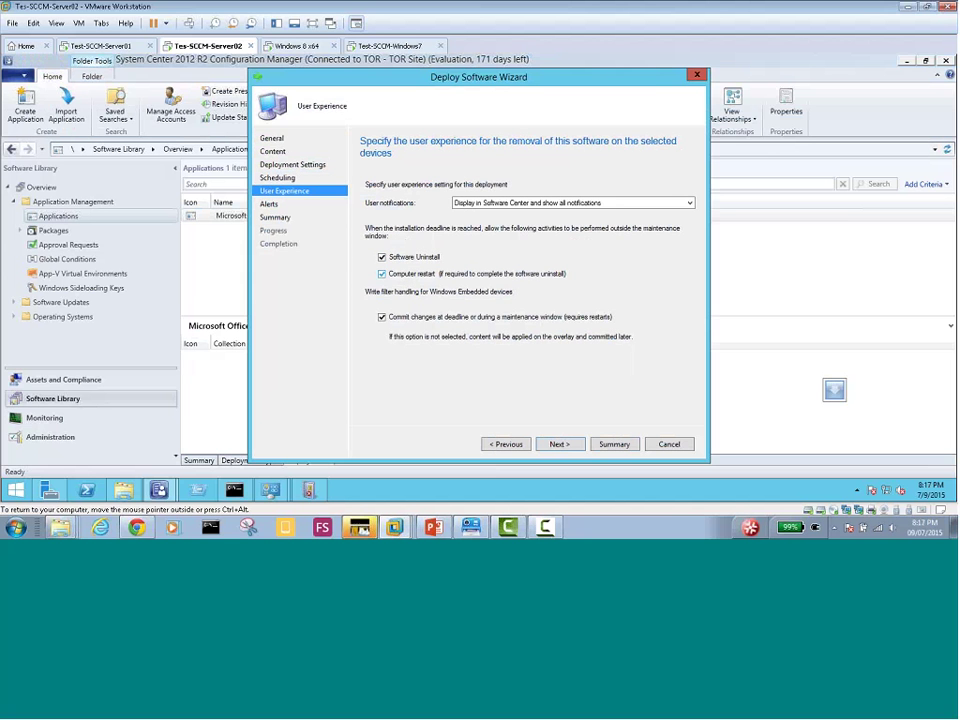
Finish and close the wizard to create the required uninstall deployment, then show the Windows 7 VM
left_click(562, 445)
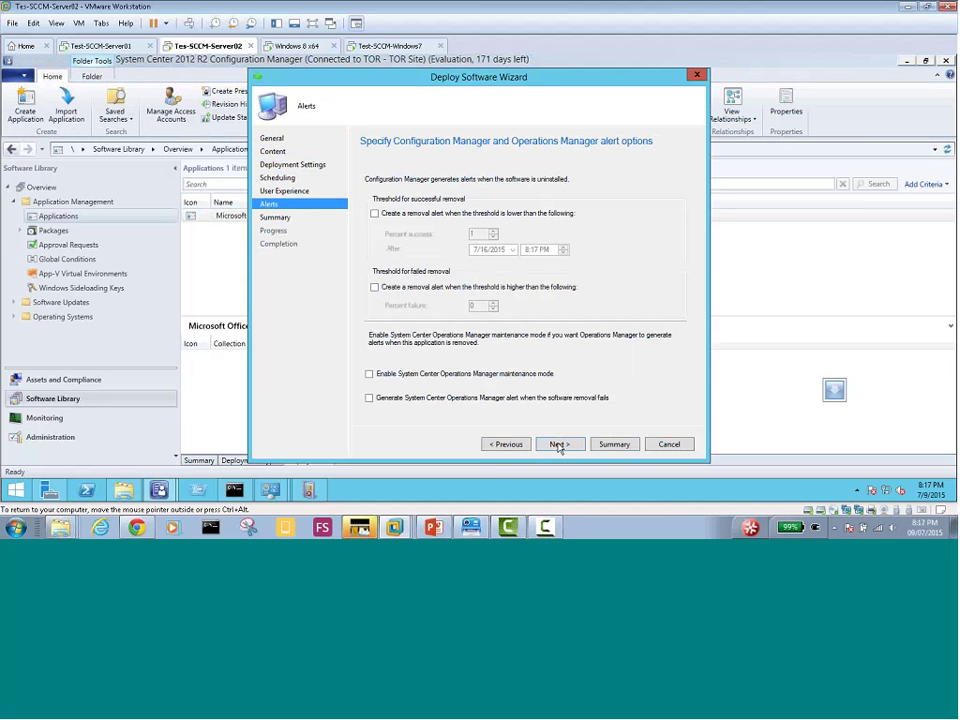
left_click(558, 445)
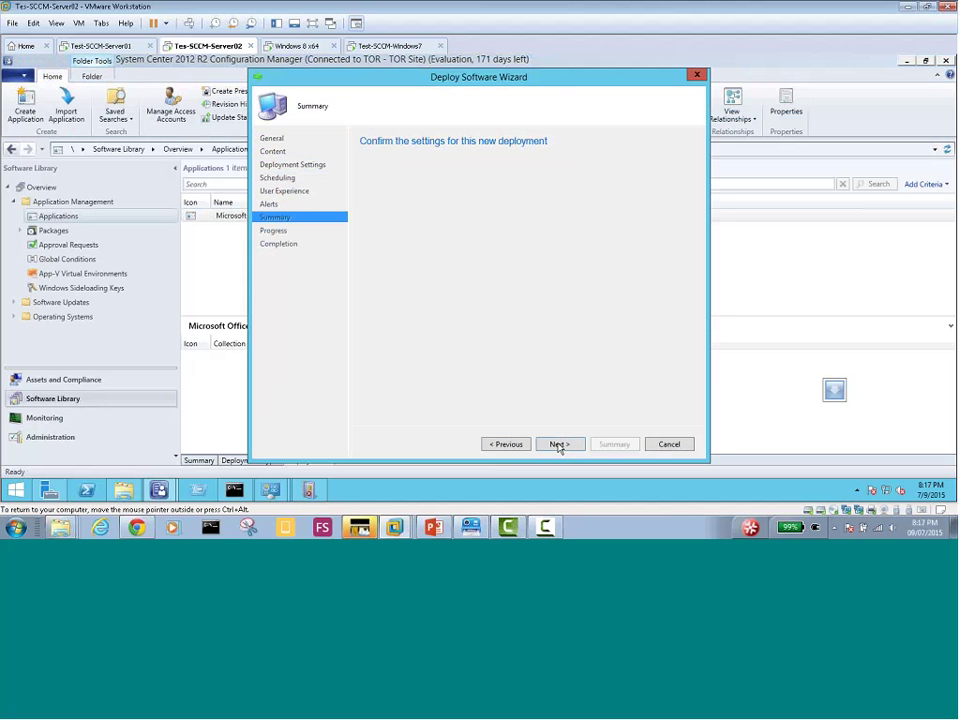
left_click(558, 445)
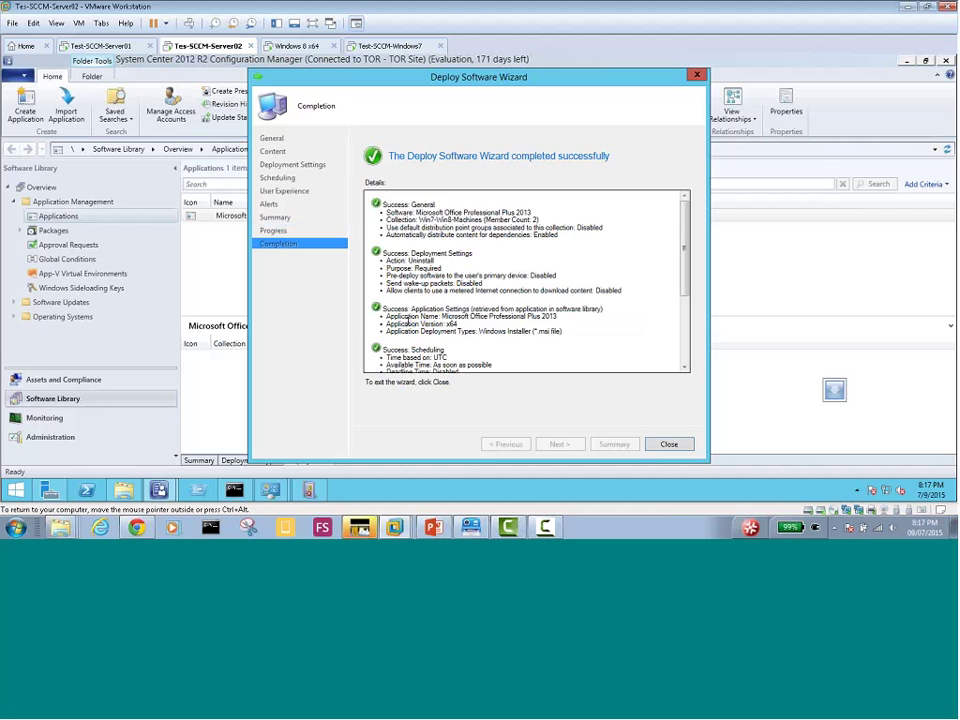
left_click(670, 444)
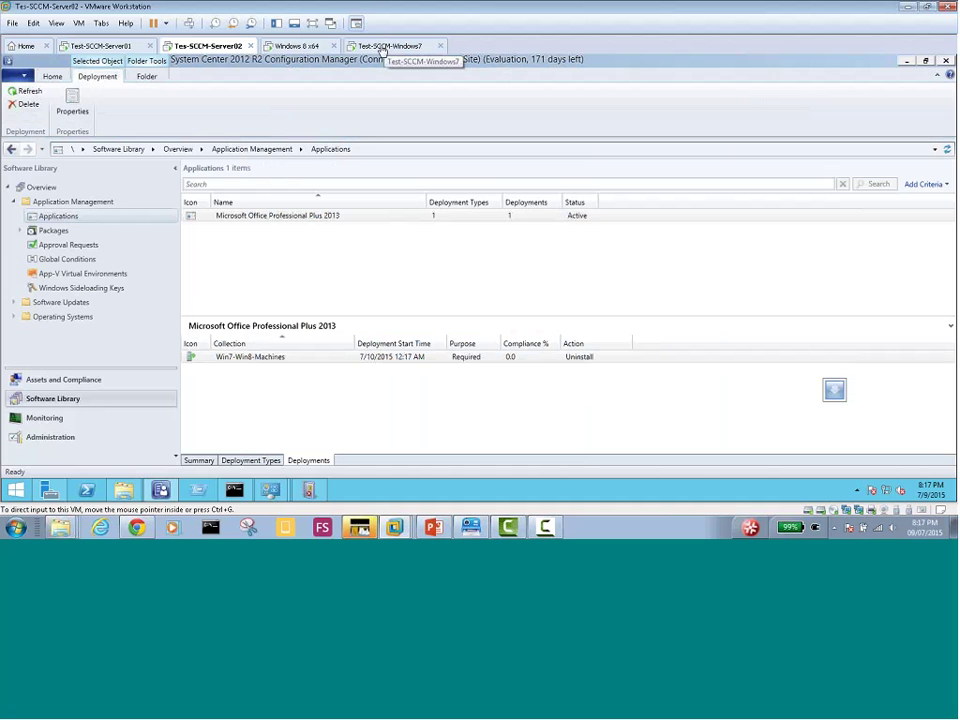
left_click(382, 48)
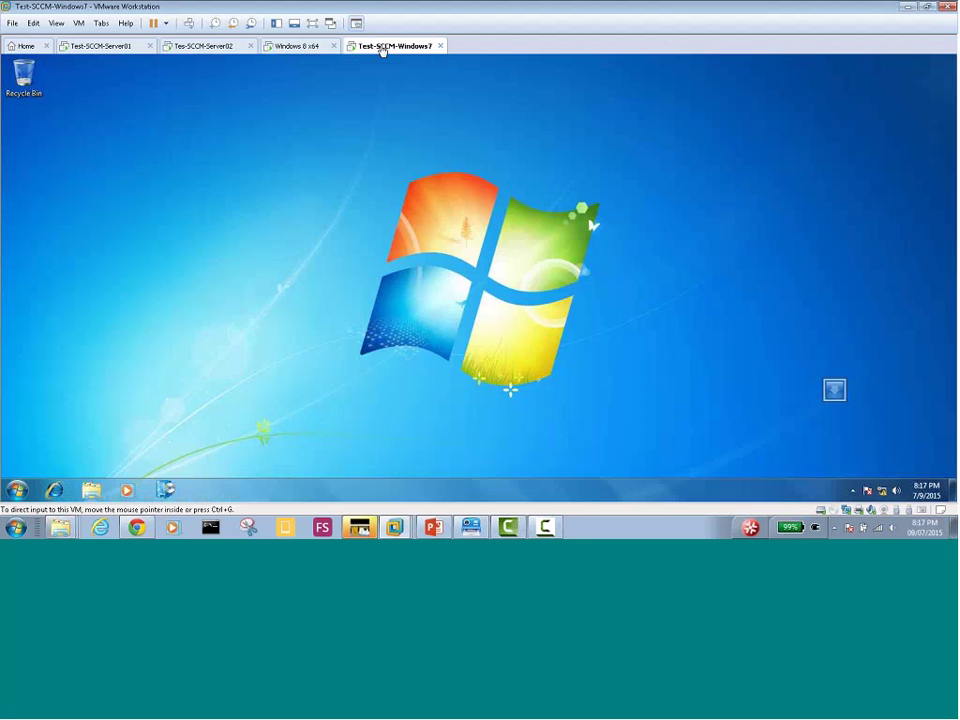
On the Windows 8 x64 VM, view Software Center's Installation Status showing Office Professional Plus 2013 Installed
left_click(168, 492)
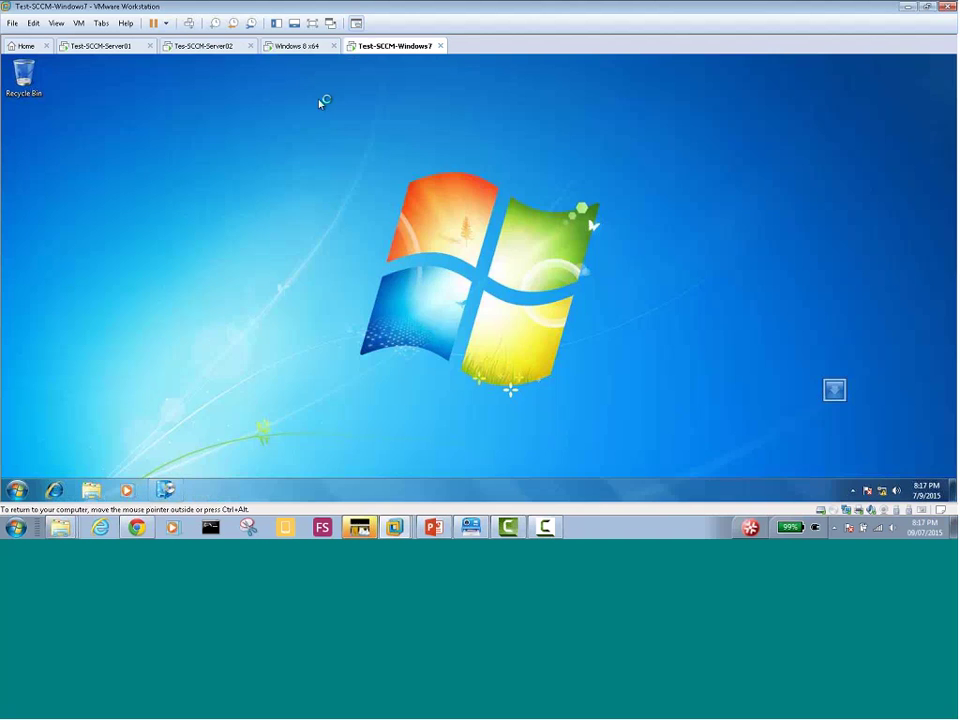
left_click(296, 45)
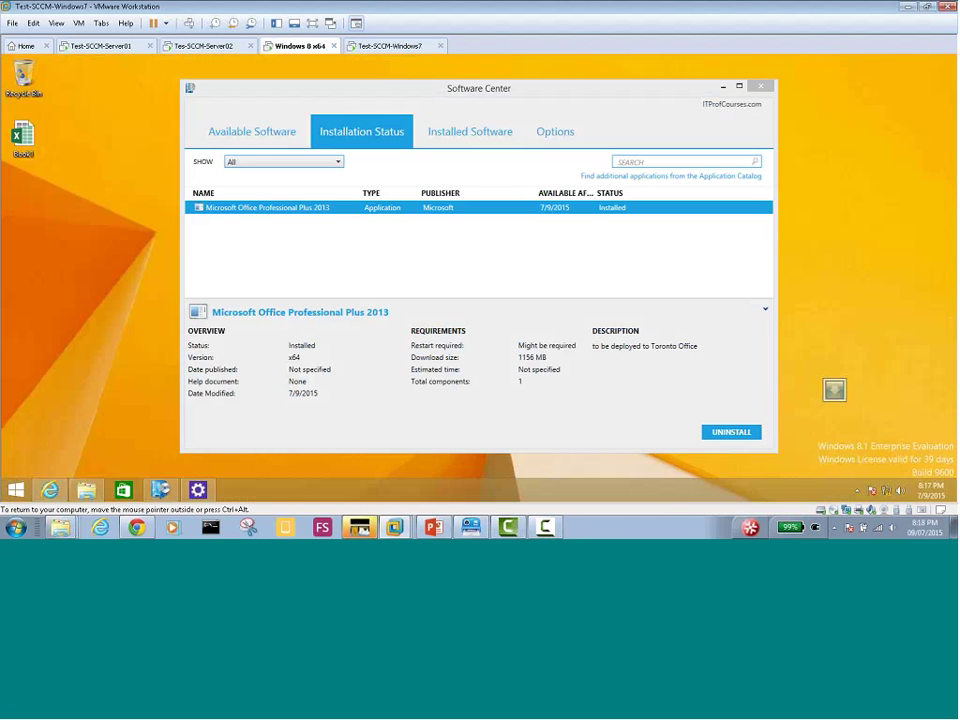
left_click(723, 87)
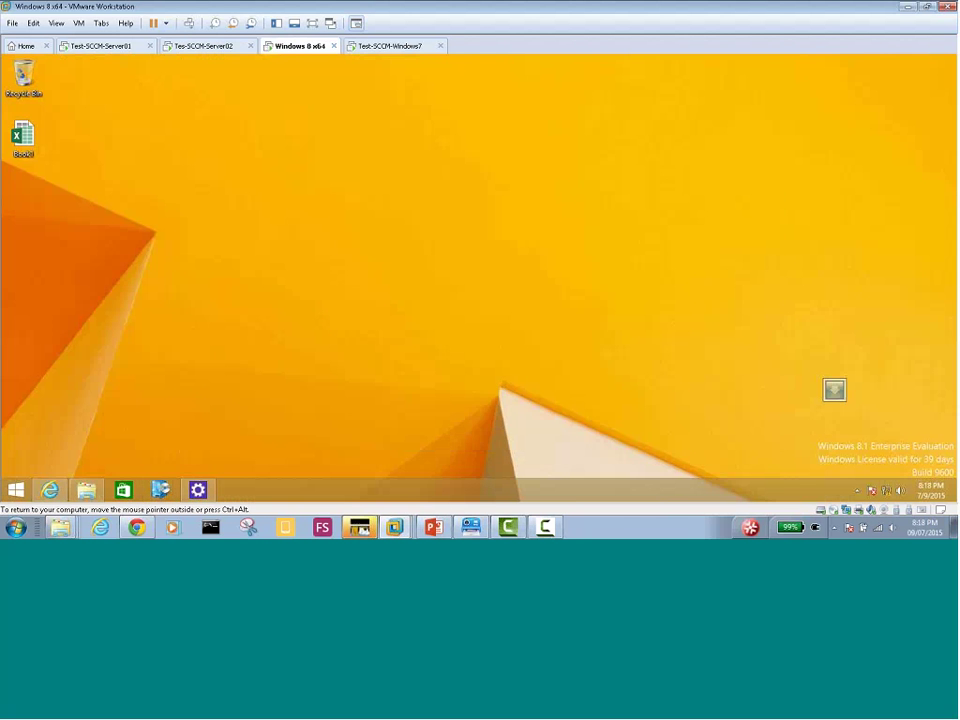
left_click(160, 489)
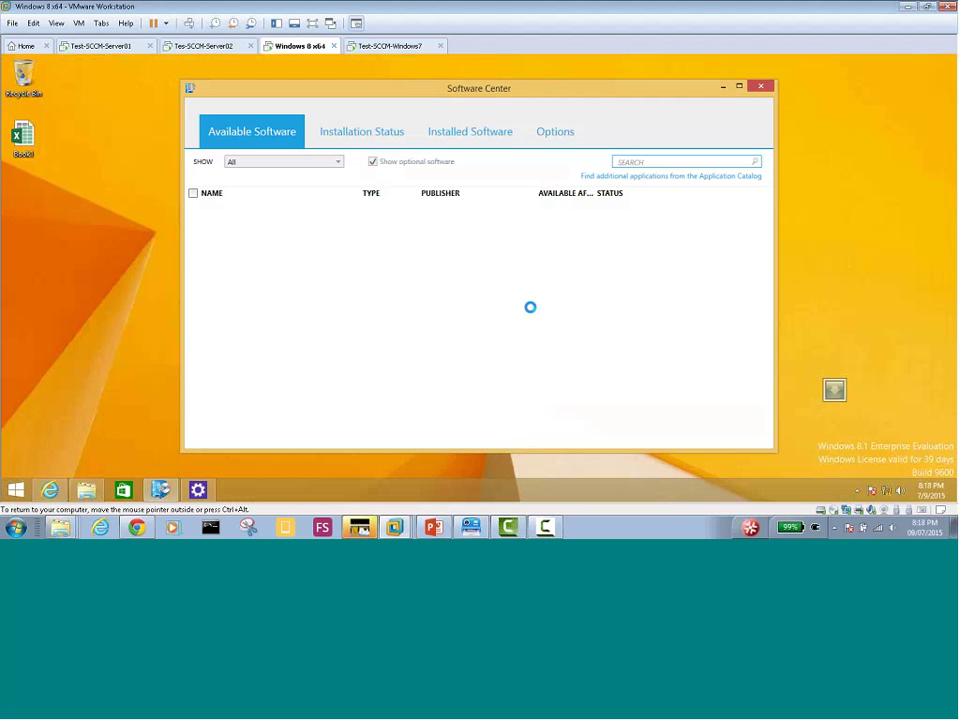
left_click(351, 138)
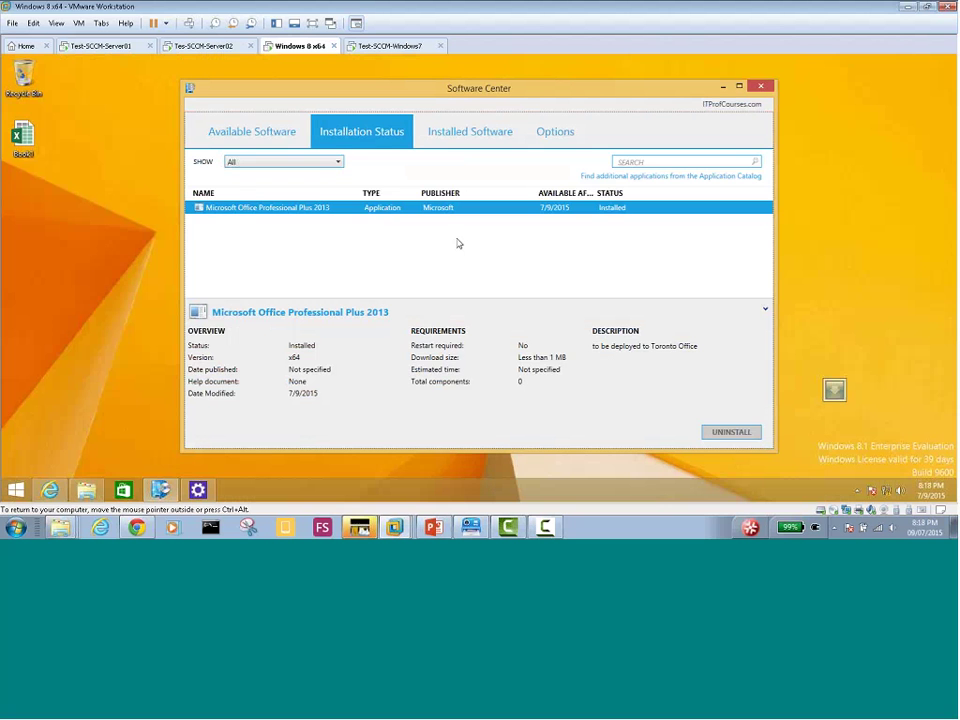
Check Windows 7's Software Center lists, showing Office 2013 installed on 7/9/2015, then return to Windows 8 x64
left_click(395, 46)
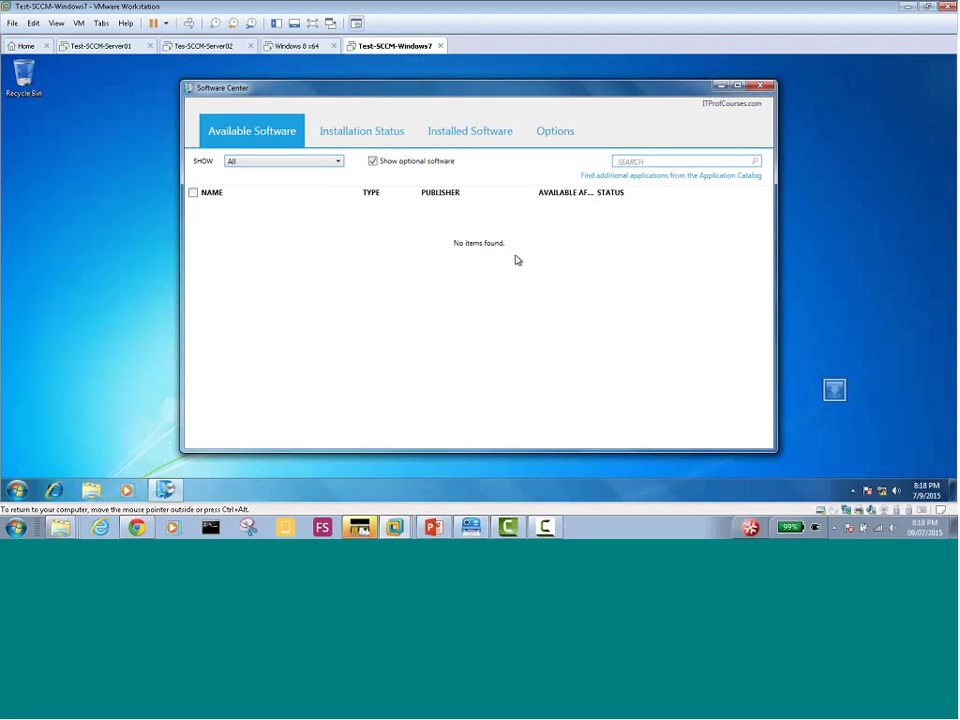
left_click(366, 137)
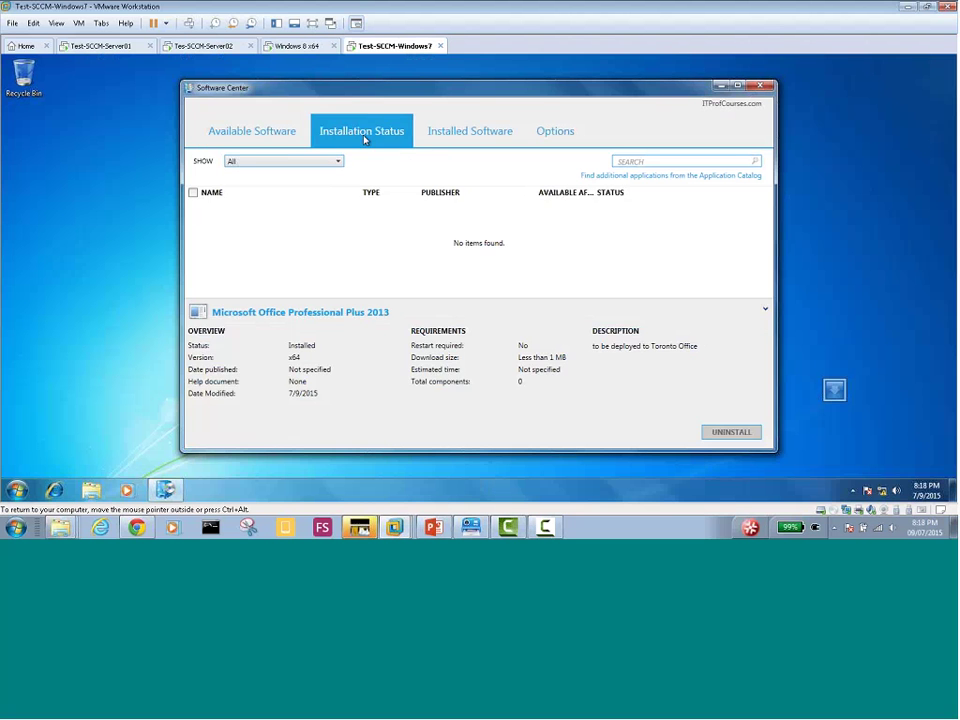
left_click(300, 137)
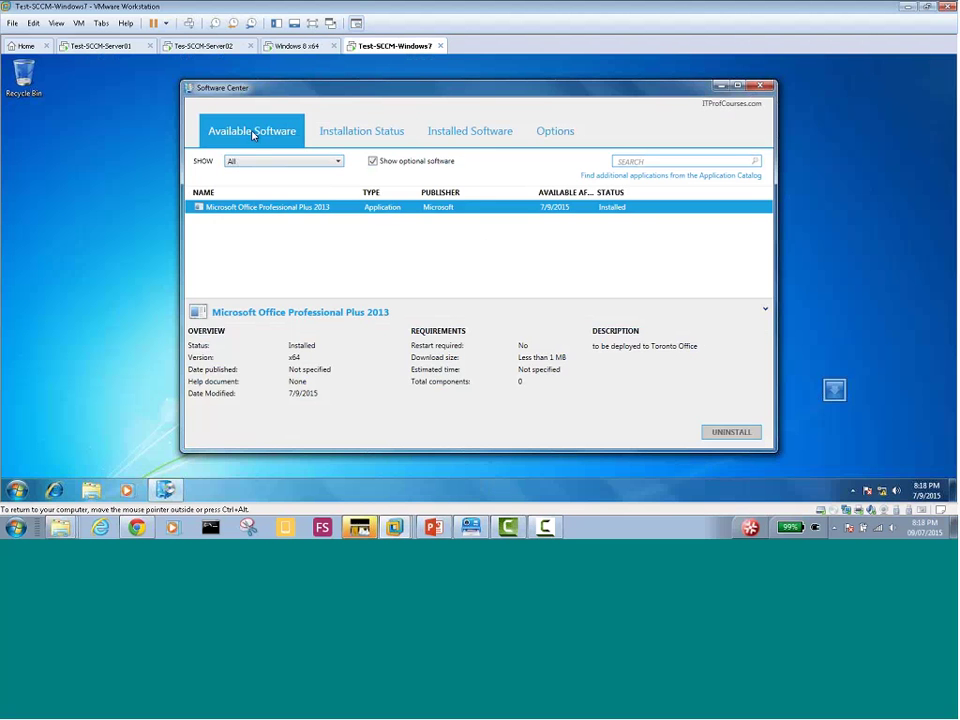
left_click(362, 131)
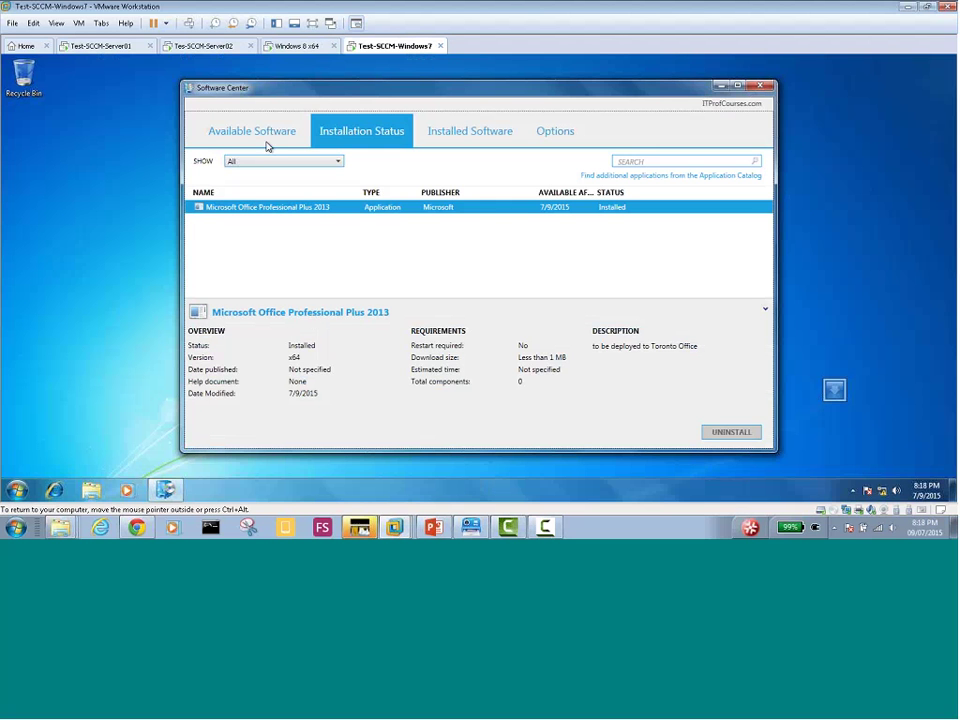
left_click(473, 134)
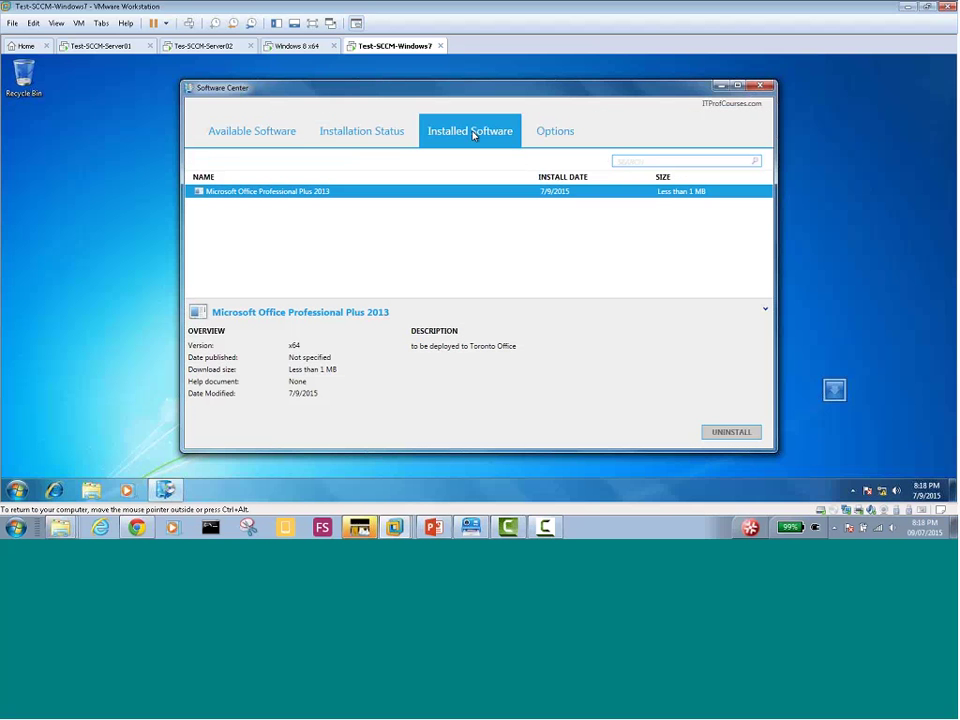
left_click(372, 134)
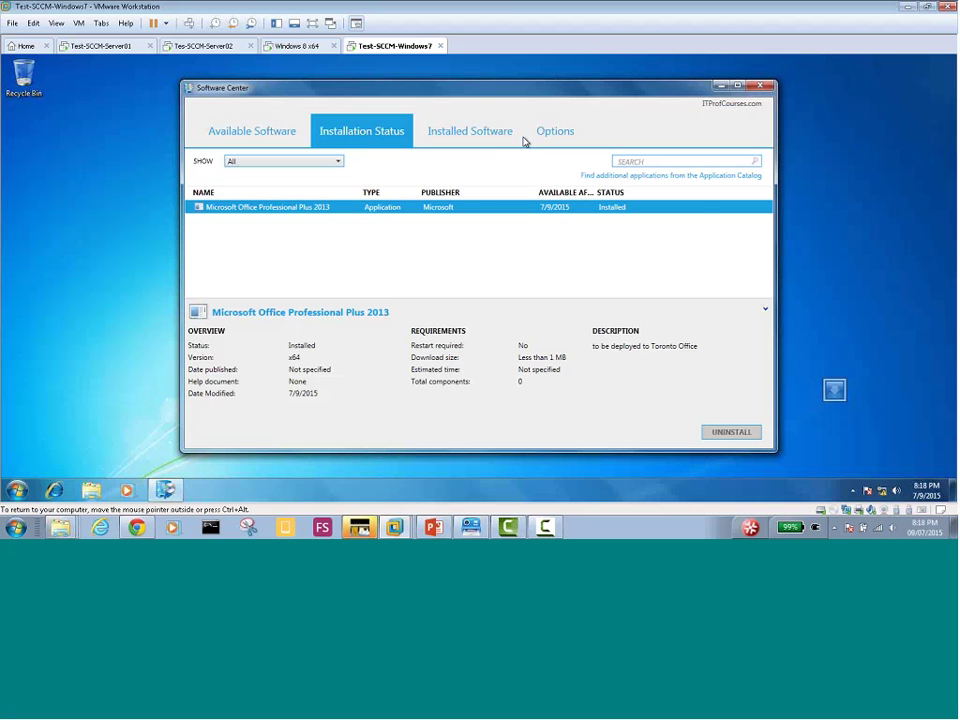
left_click(479, 134)
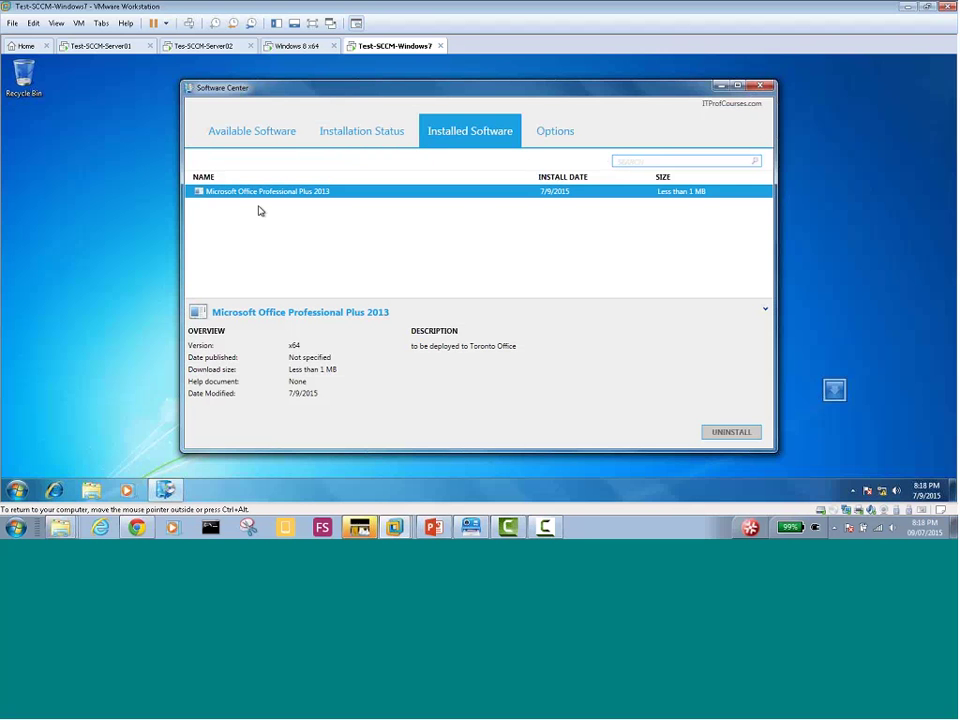
left_click(352, 133)
left_click(284, 50)
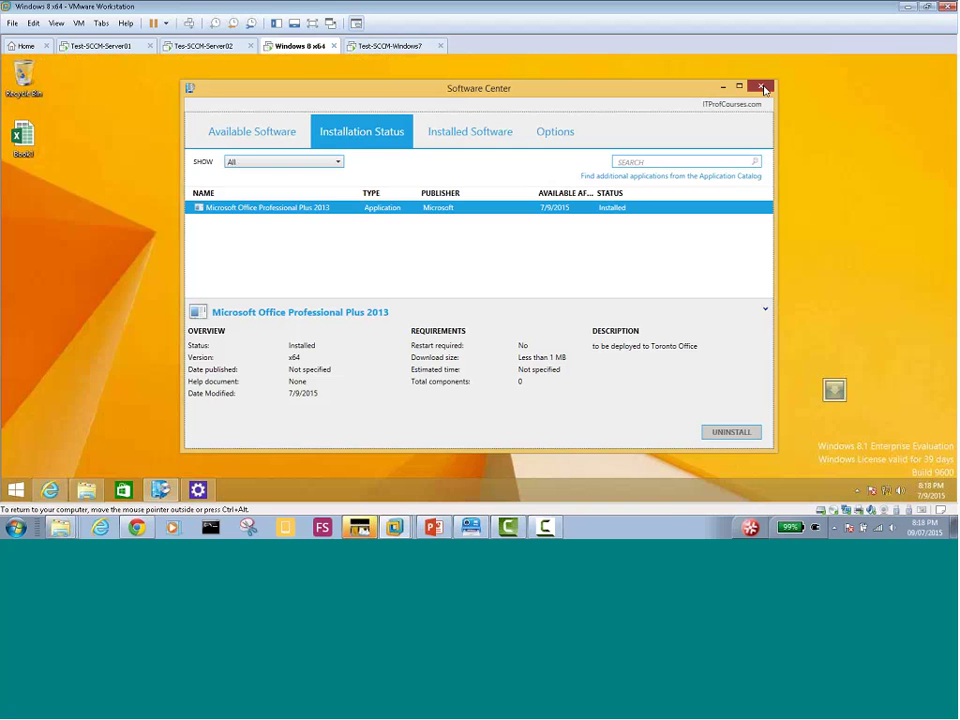
Close Software Center and open the Configuration Manager client's Actions list from Control Panel
left_click(763, 88)
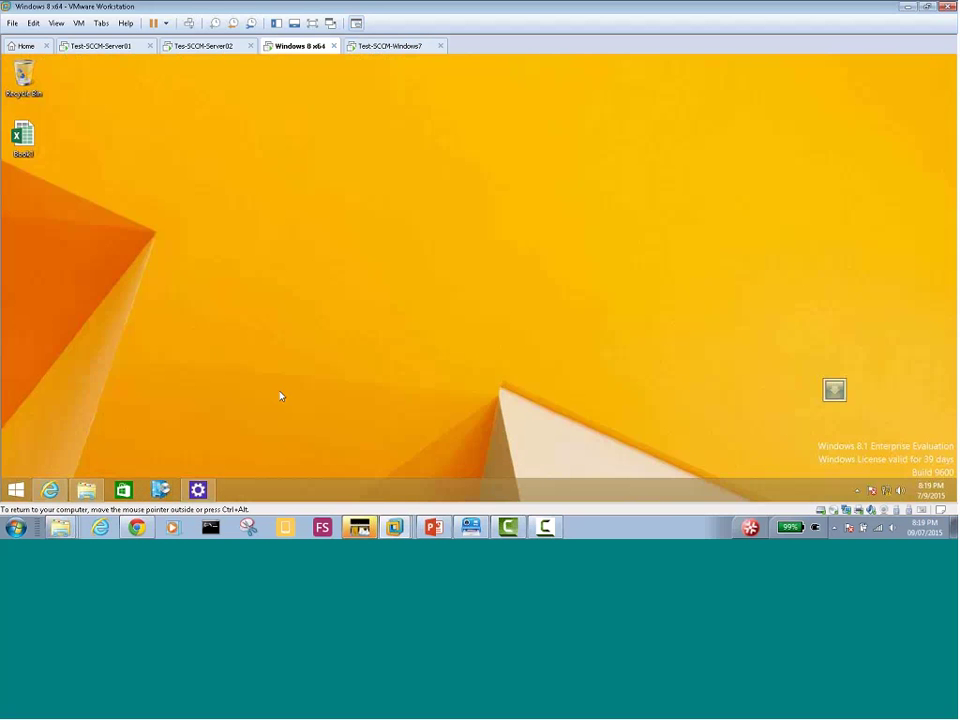
left_click(198, 489)
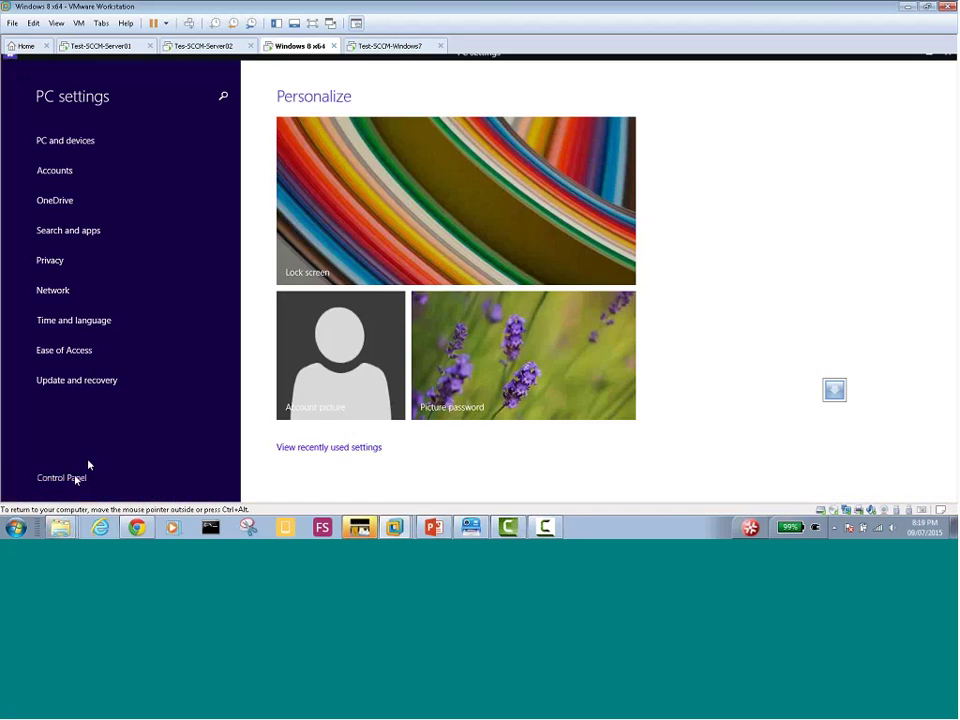
left_click(88, 466)
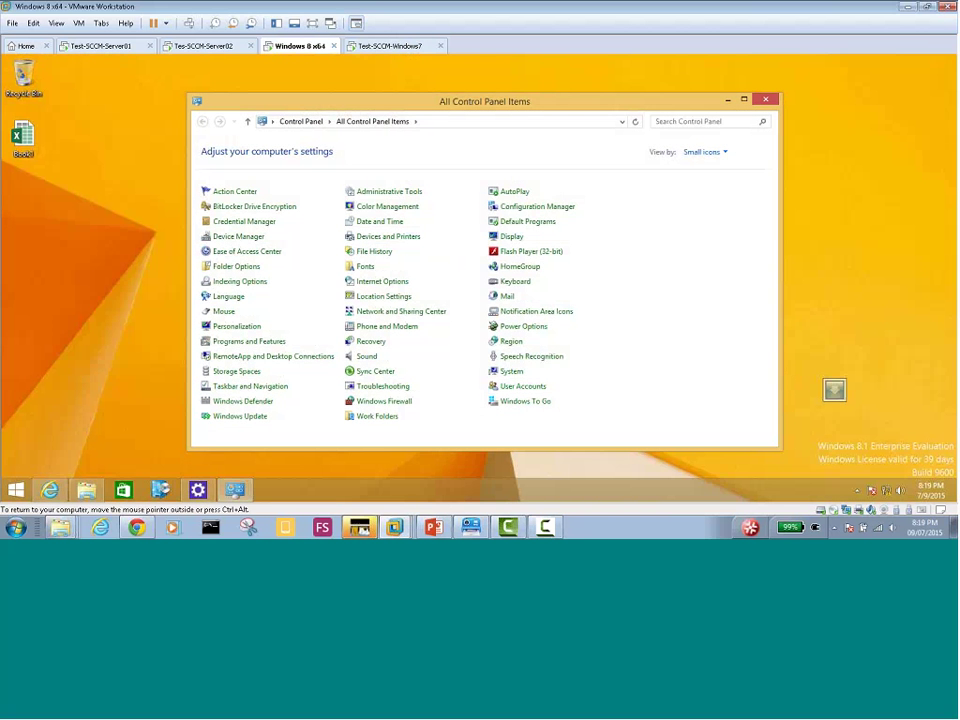
left_click(534, 206)
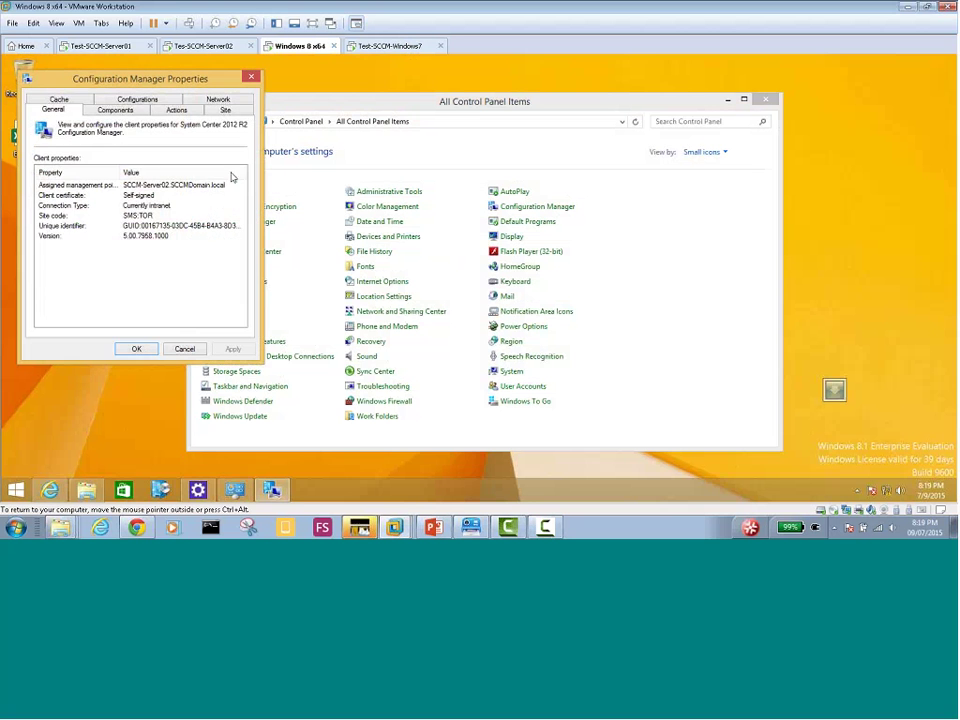
left_click(115, 110)
left_click(177, 112)
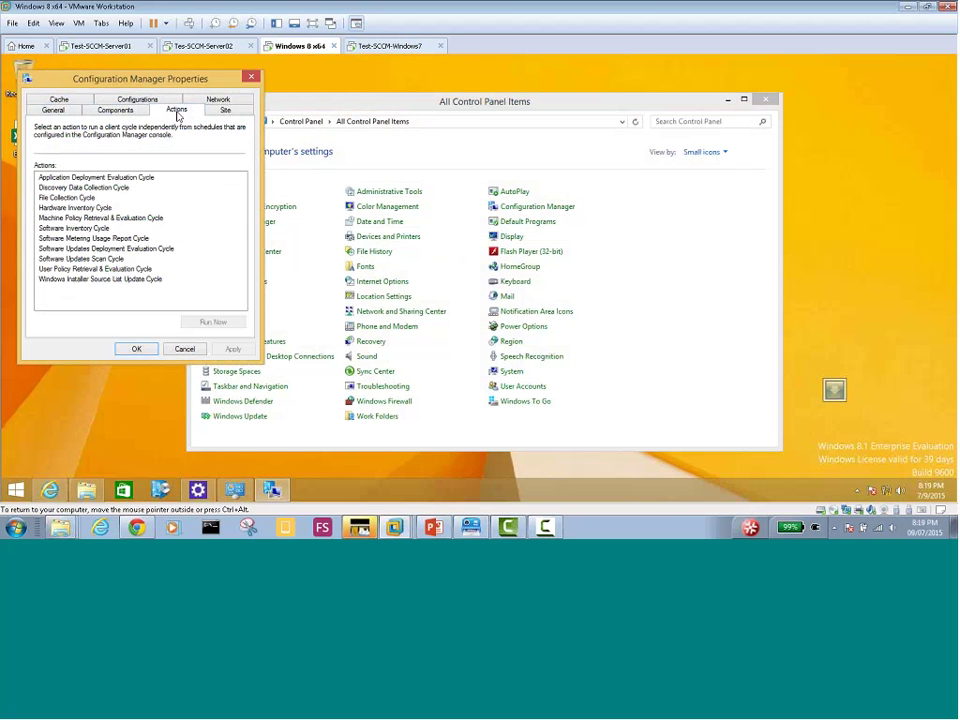
Run the Application Deployment Evaluation and File Collection cycles
left_click(100, 178)
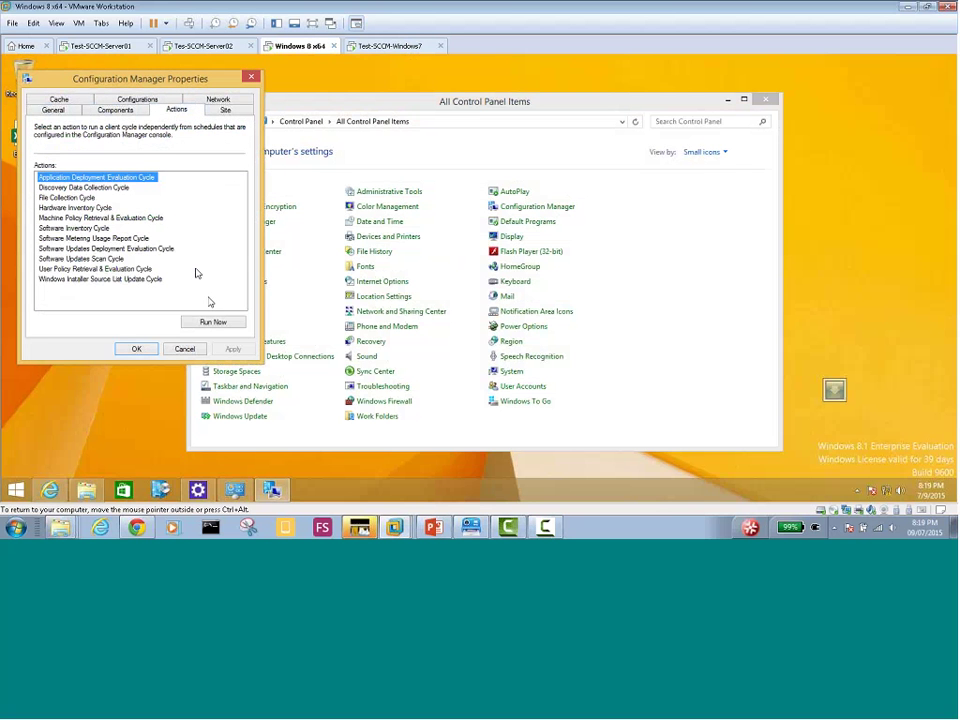
left_click(213, 322)
left_click(580, 314)
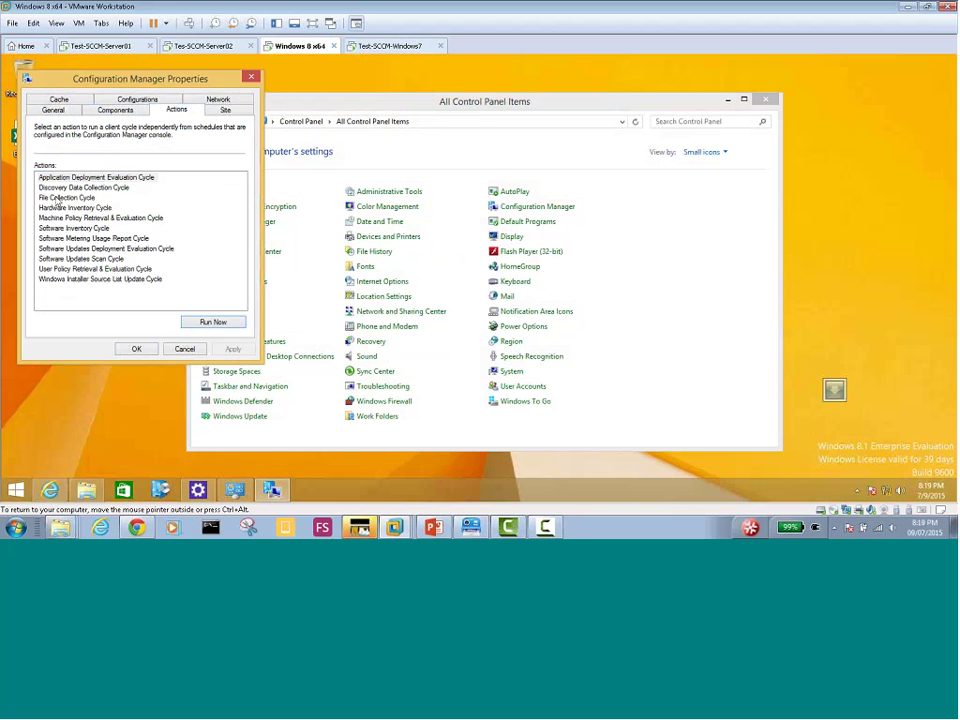
left_click(78, 187)
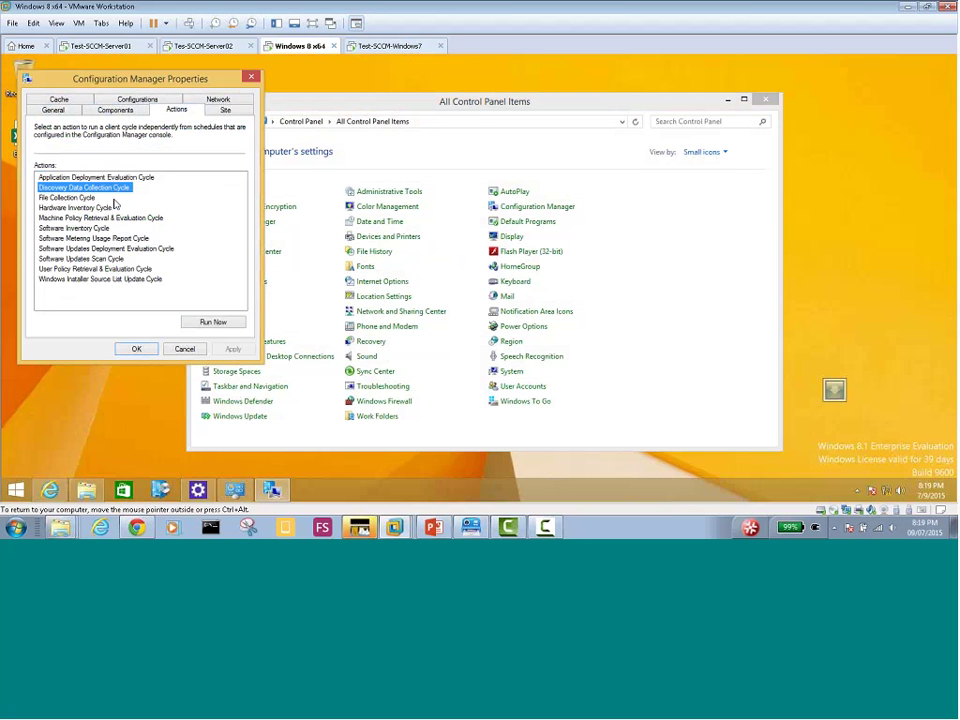
left_click(62, 198)
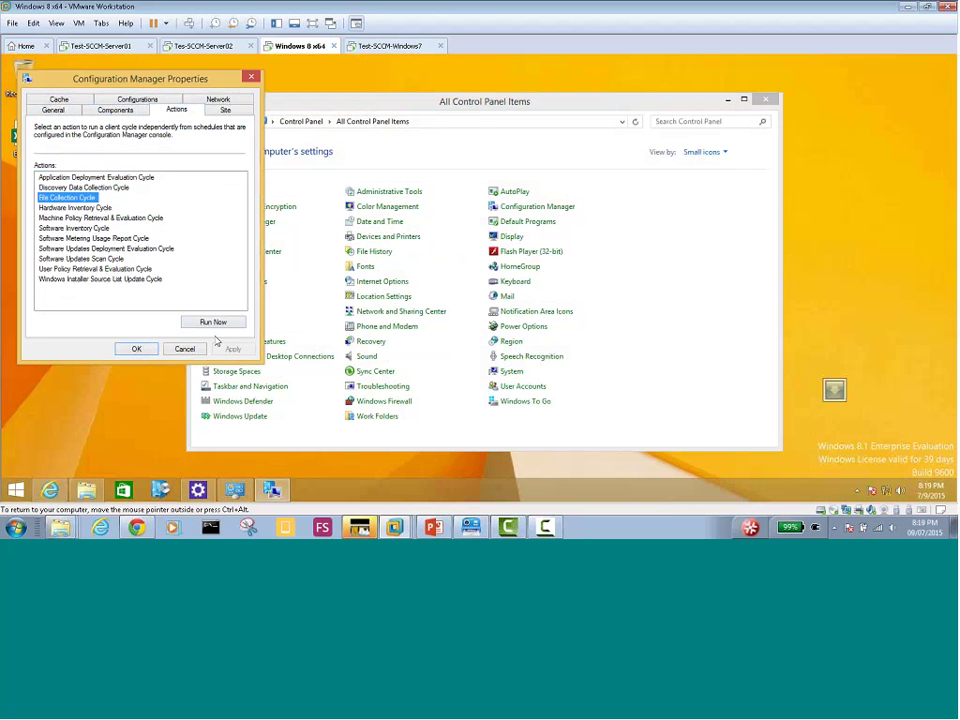
left_click(212, 321)
left_click(591, 316)
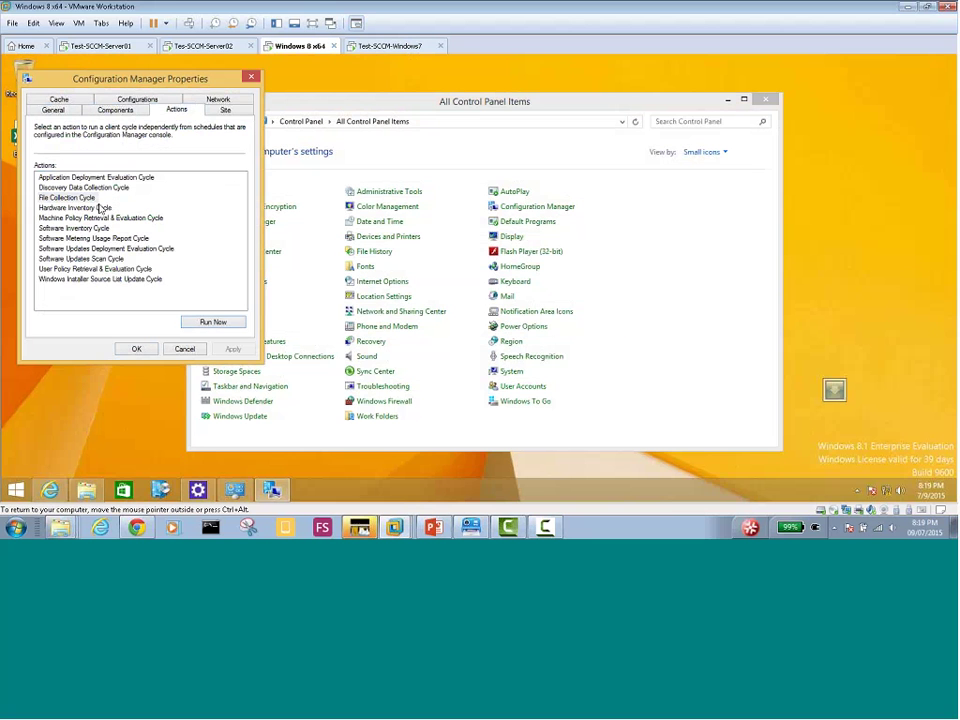
left_click(213, 324)
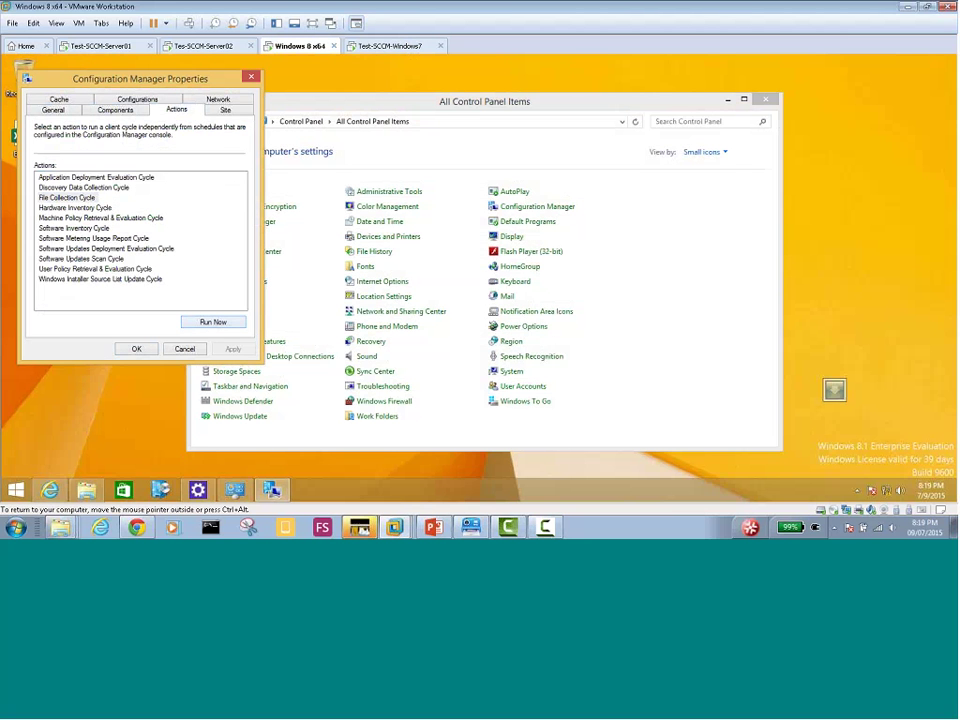
Run the Machine Policy Retrieval & Evaluation and Software Inventory cycles, then close the properties
left_click(82, 217)
left_click(213, 321)
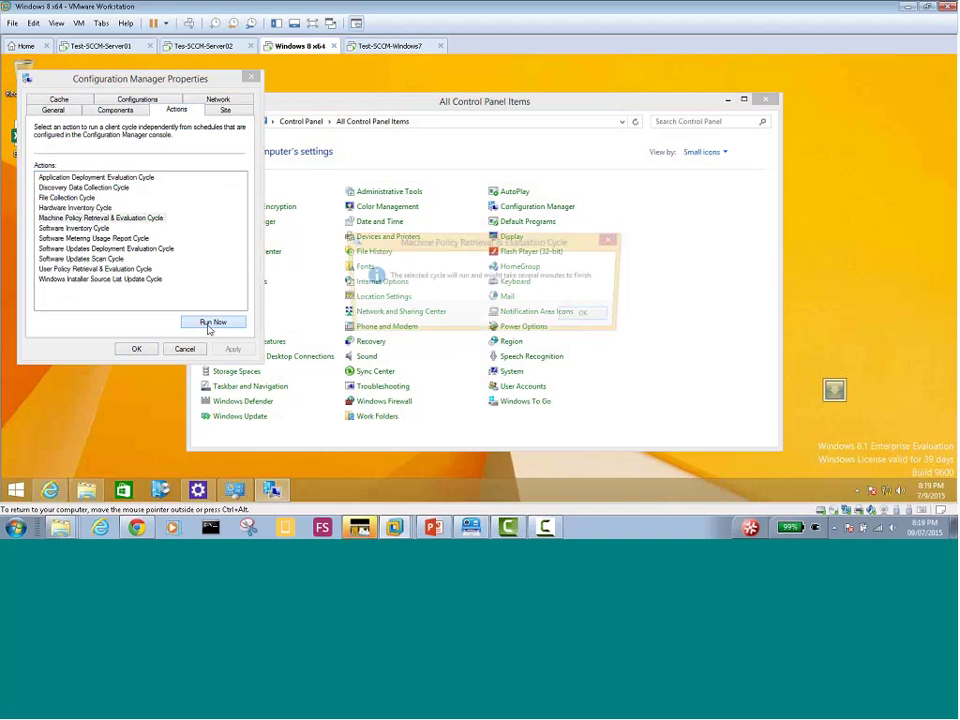
left_click(582, 316)
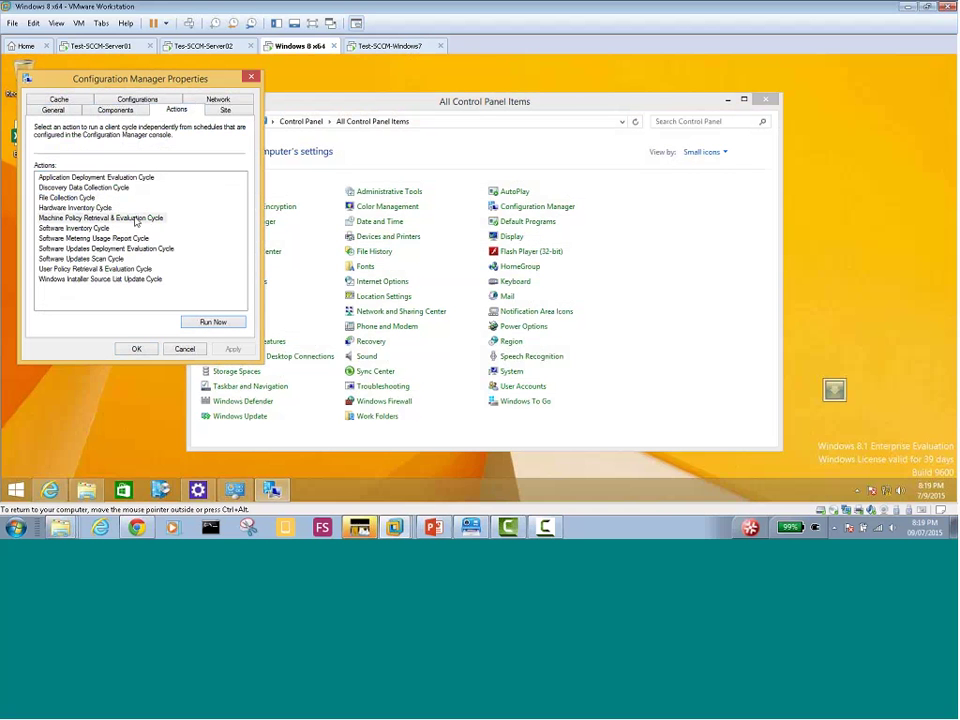
left_click(90, 229)
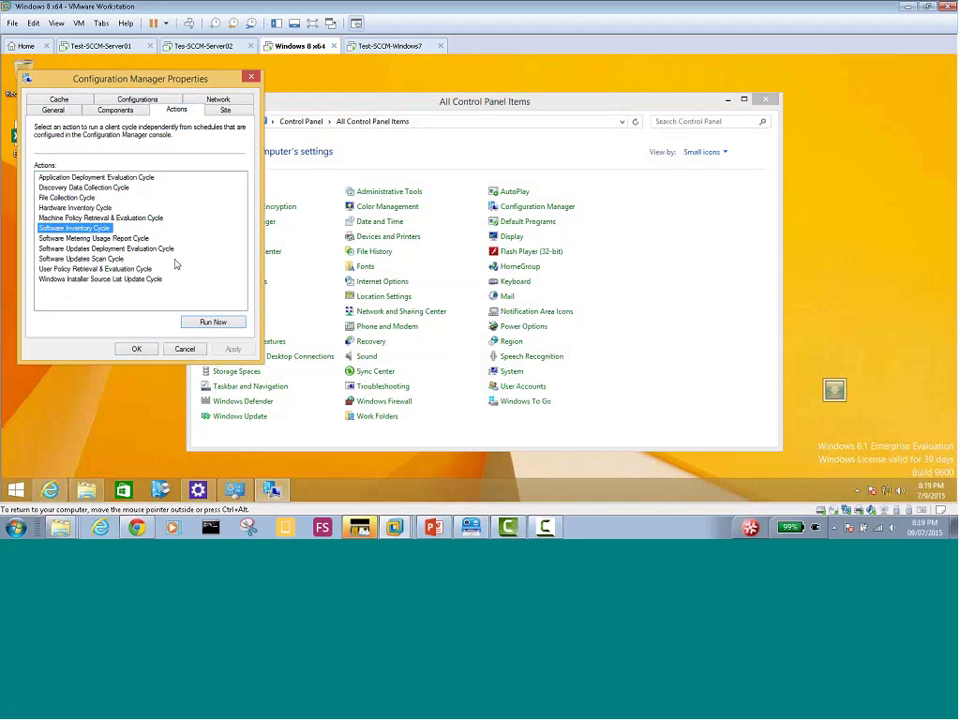
left_click(213, 322)
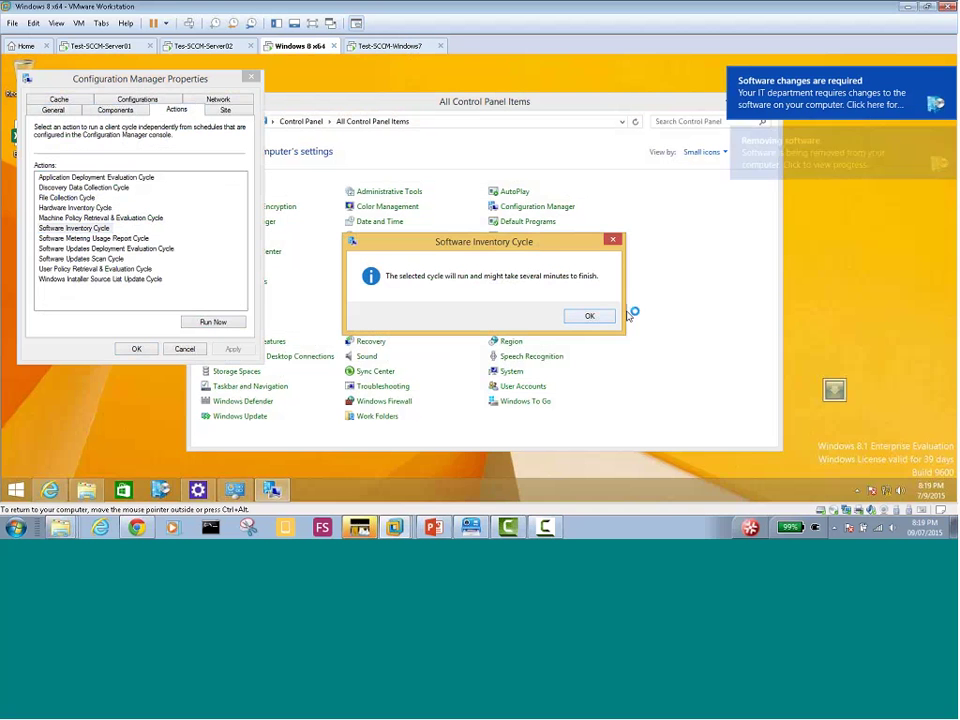
left_click(589, 316)
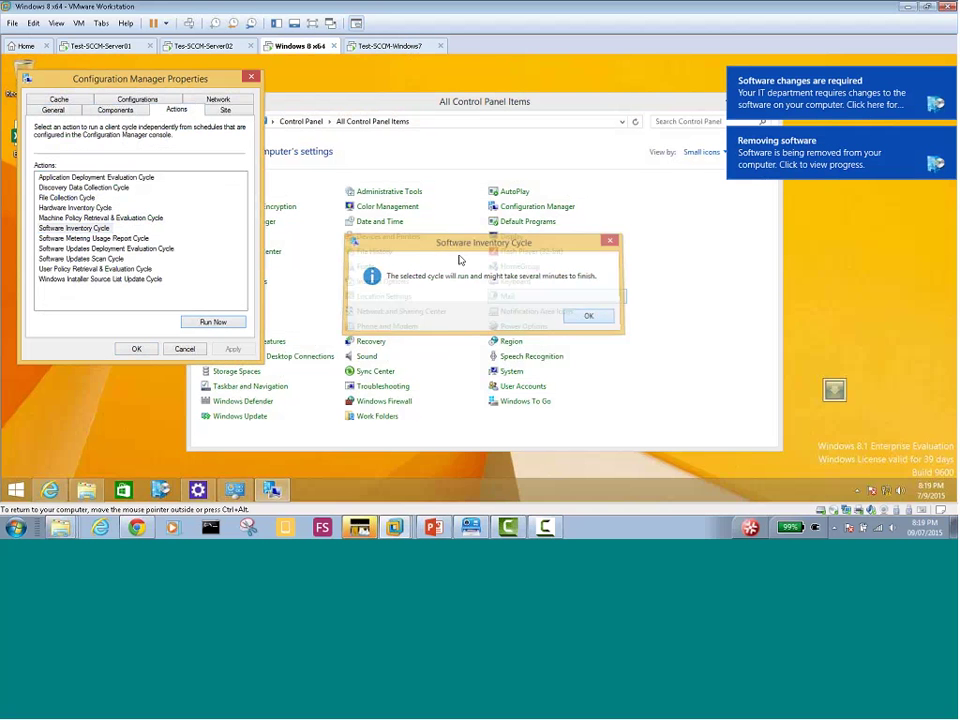
left_click(252, 78)
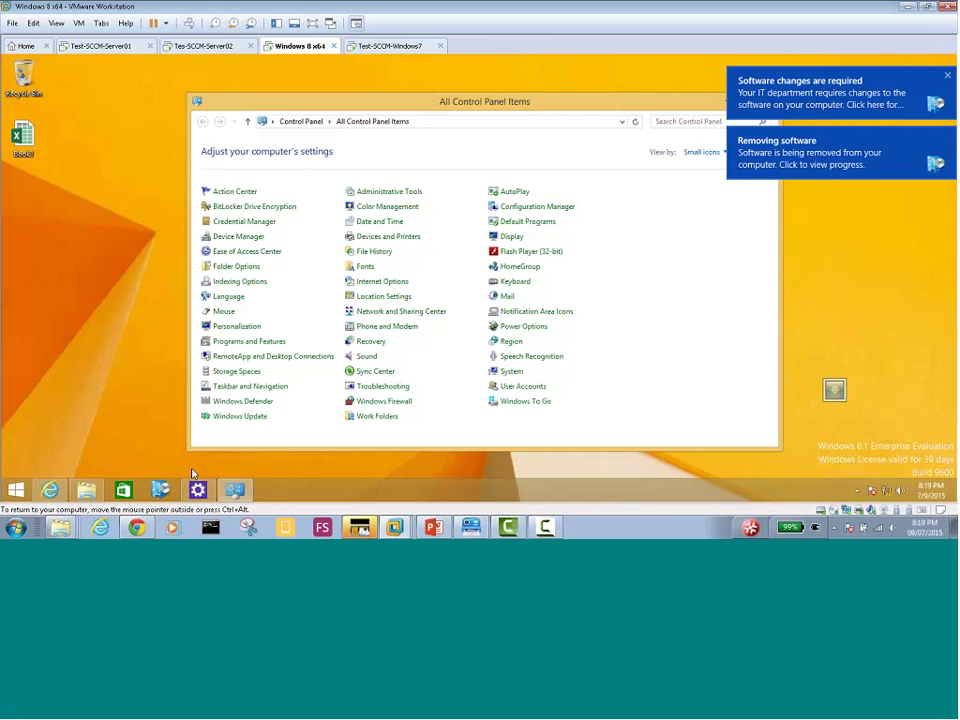
Open Windows 8's Software Center and view Office 2013's download progress at 85%
left_click(160, 490)
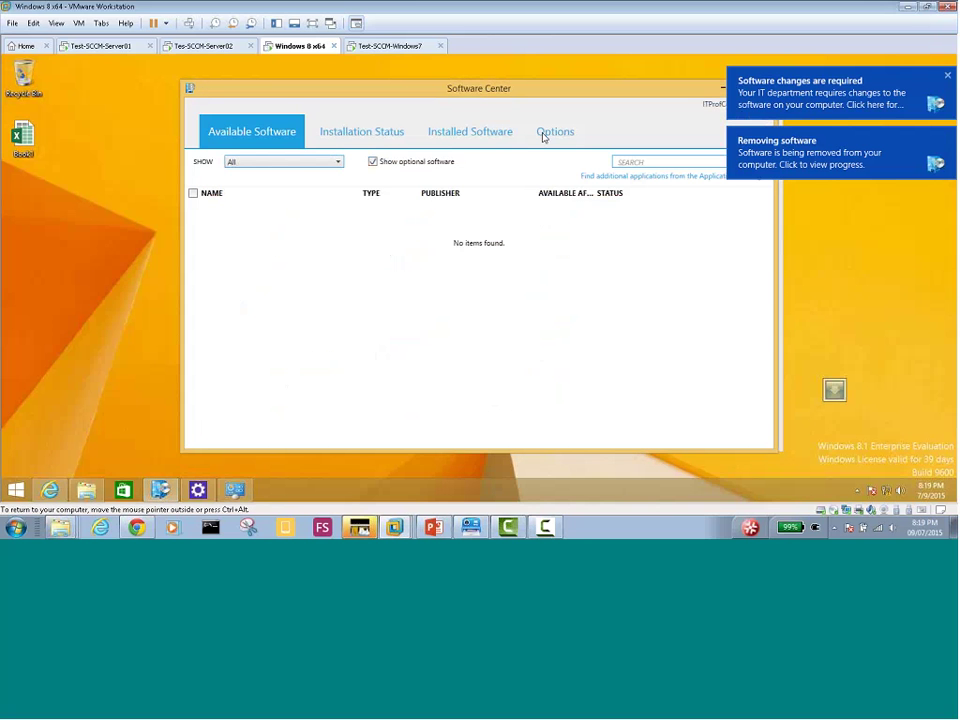
left_click(355, 140)
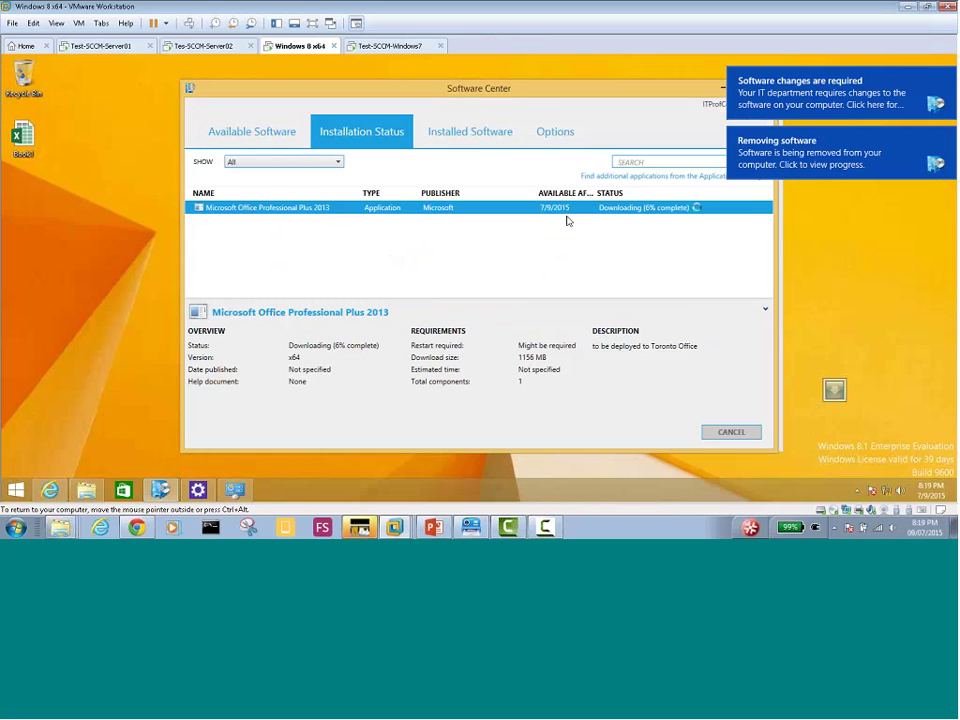
left_click(449, 137)
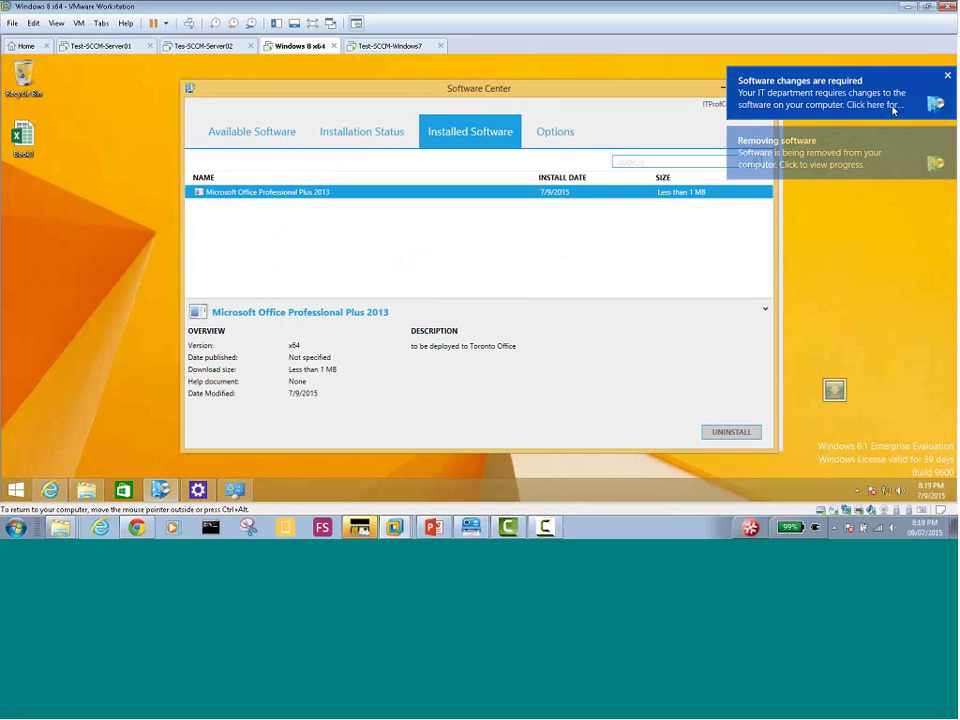
left_click(364, 136)
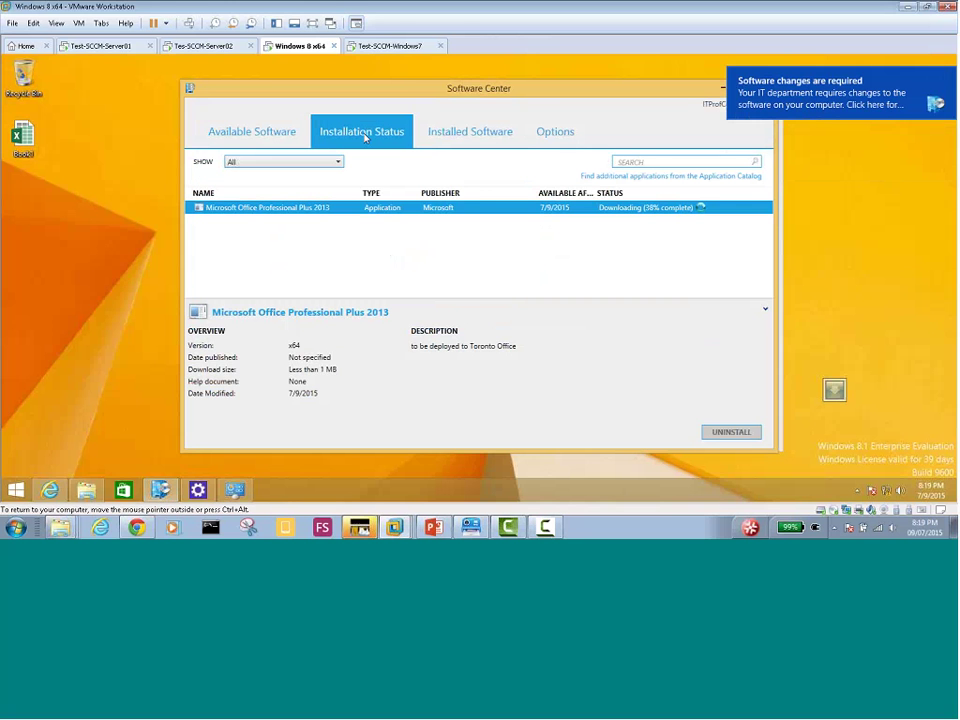
left_click(826, 110)
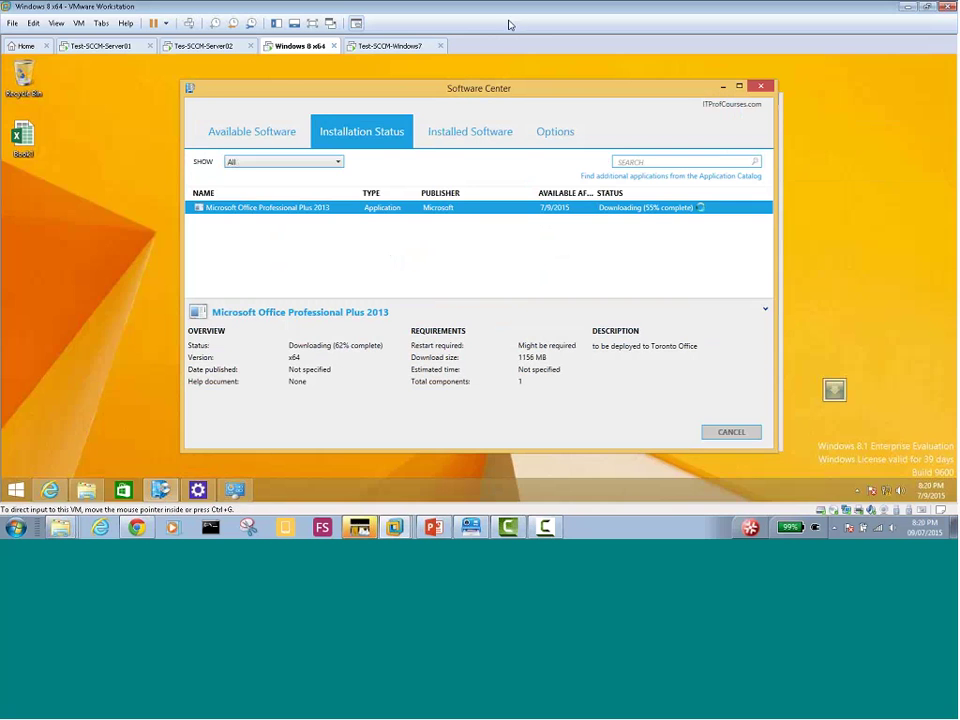
Check Windows 7's Software Center, still listing Office Installed, then return to Windows 8 x64
left_click(386, 46)
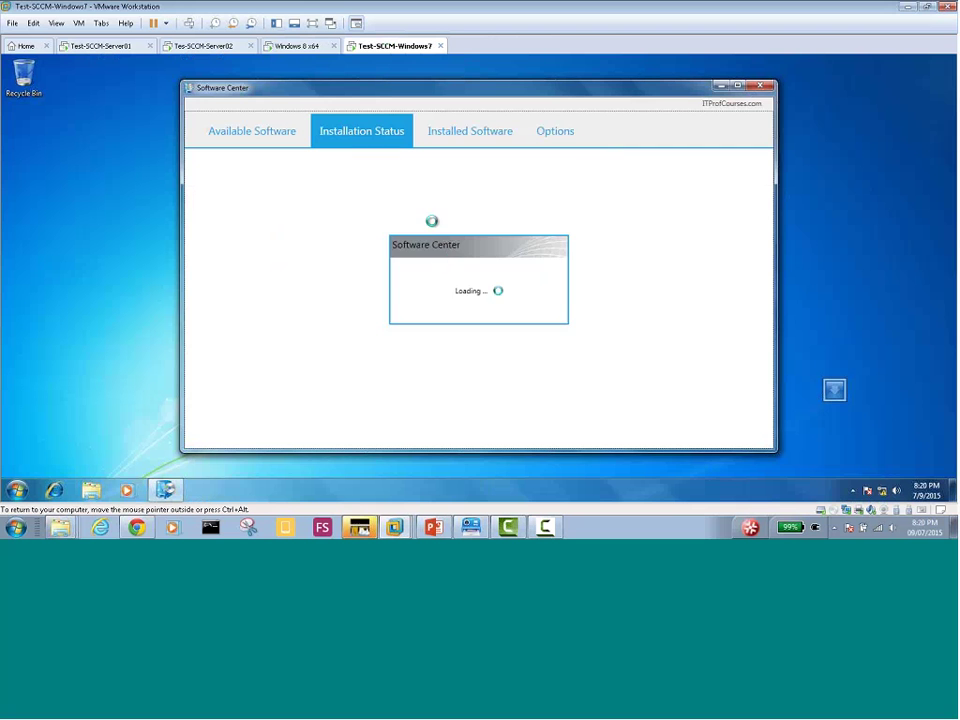
left_click(454, 140)
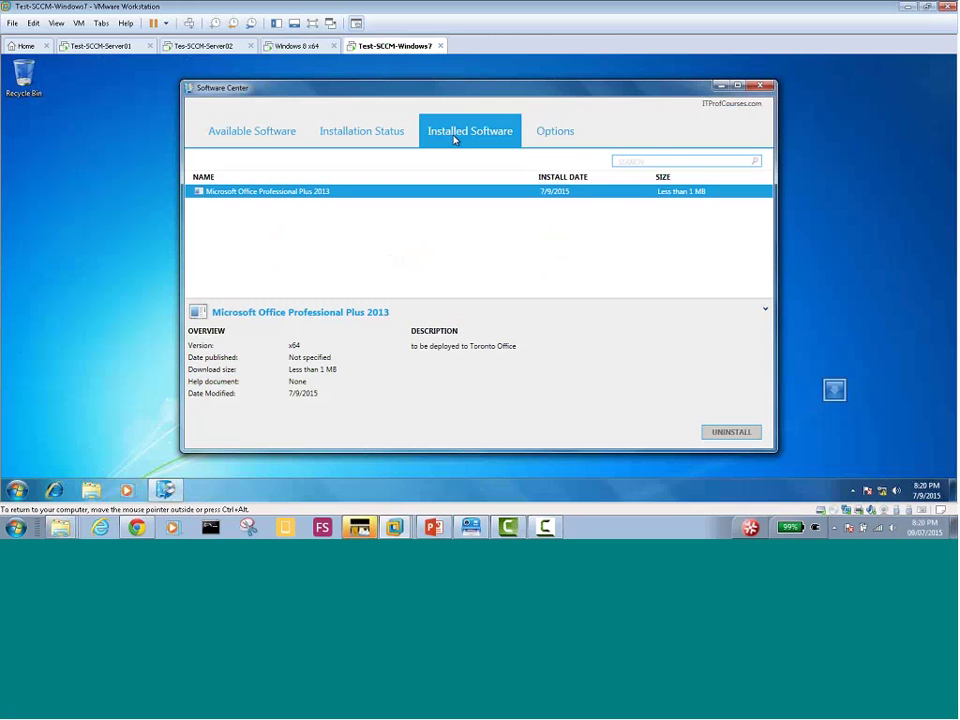
left_click(377, 133)
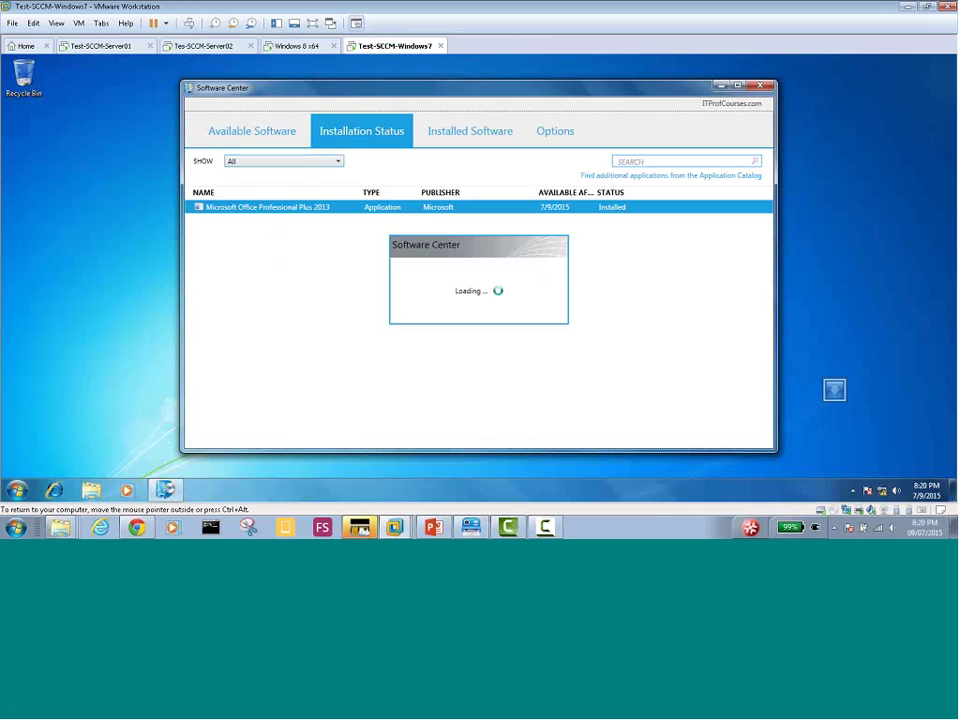
left_click(296, 46)
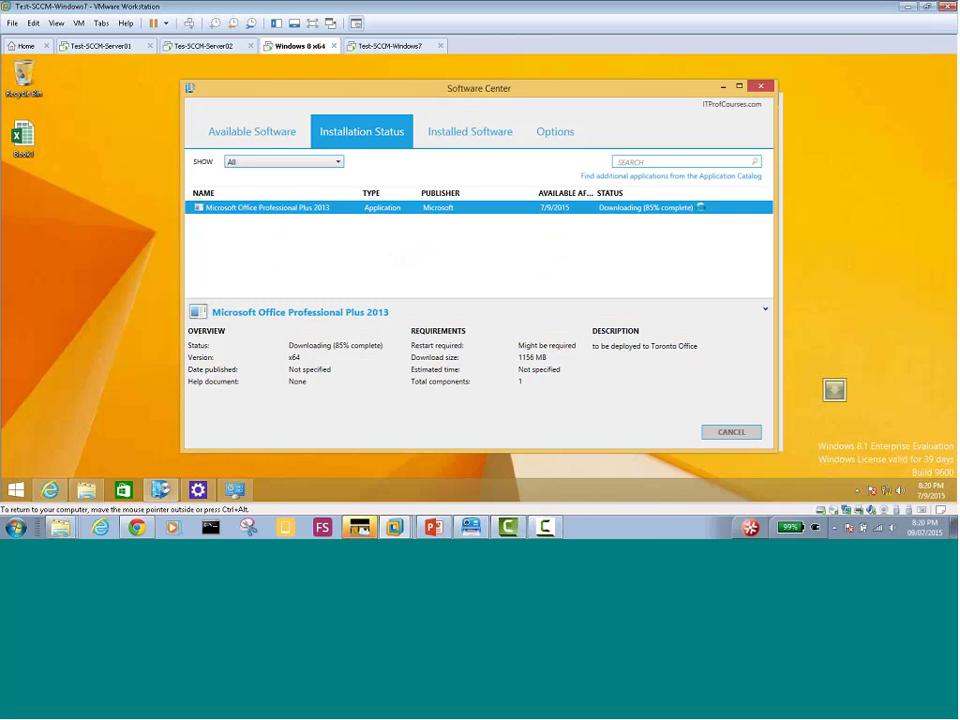
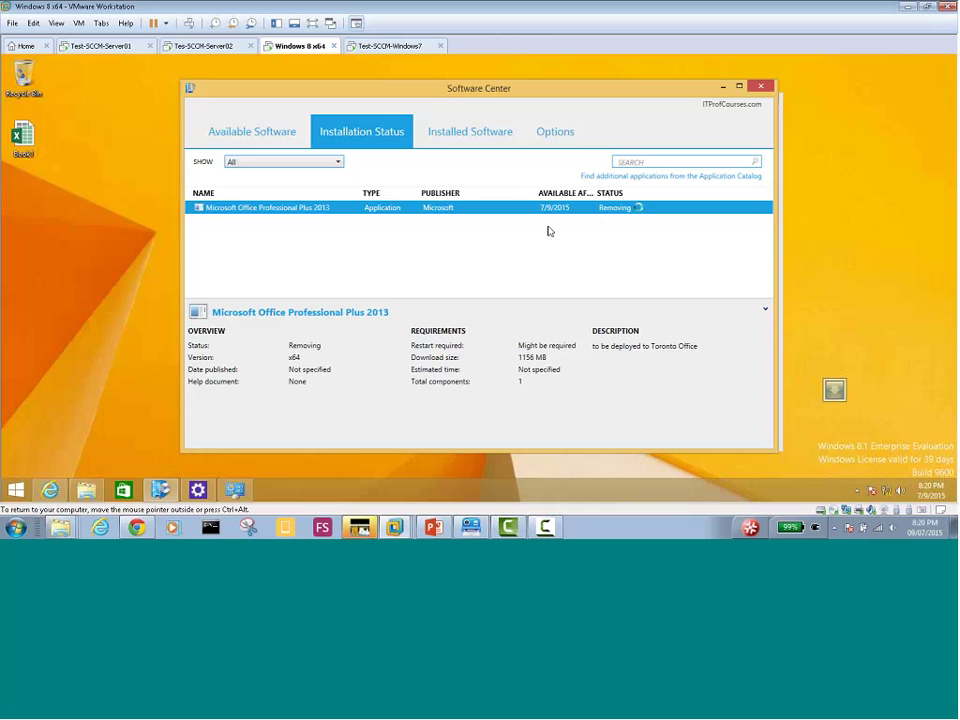
On Windows 7, check Software Center's Installed Software and Installation Status, then relaunch Software Center
left_click(401, 49)
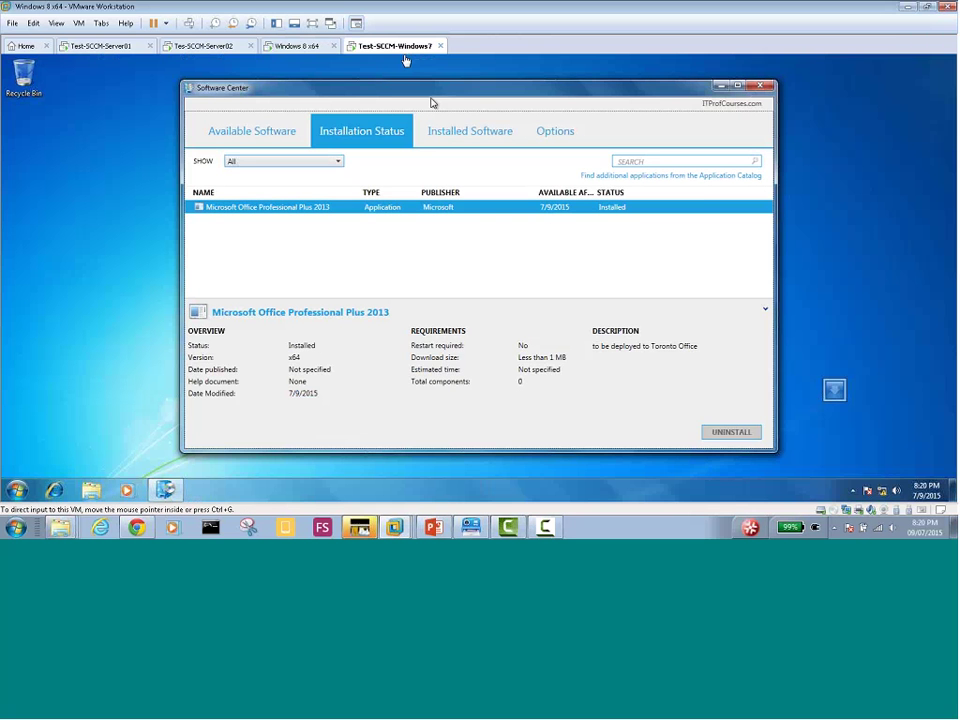
left_click(432, 144)
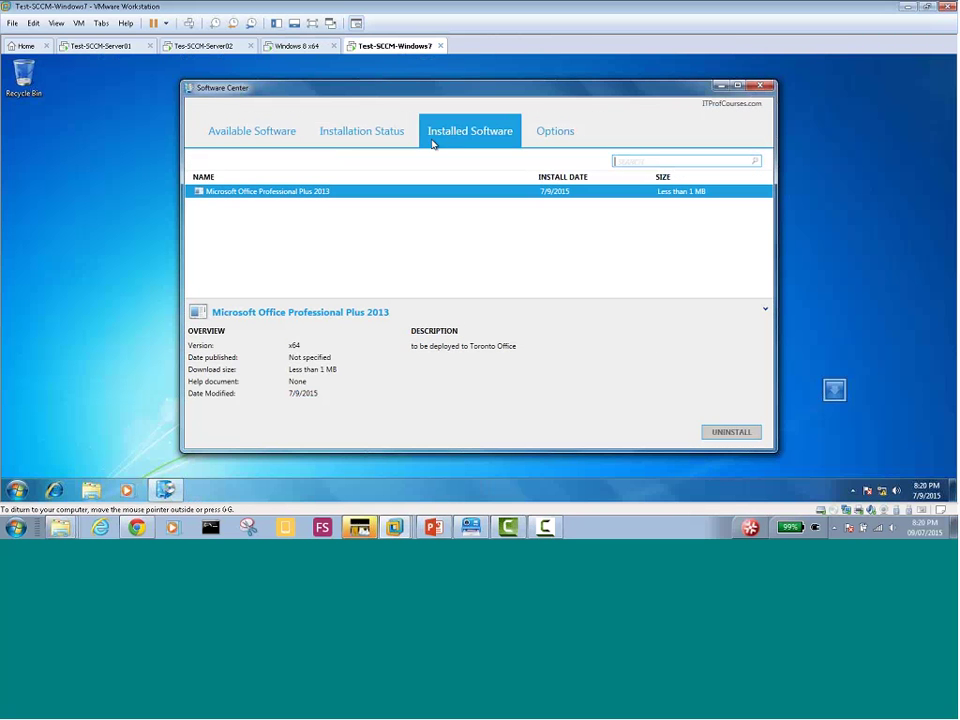
left_click(378, 143)
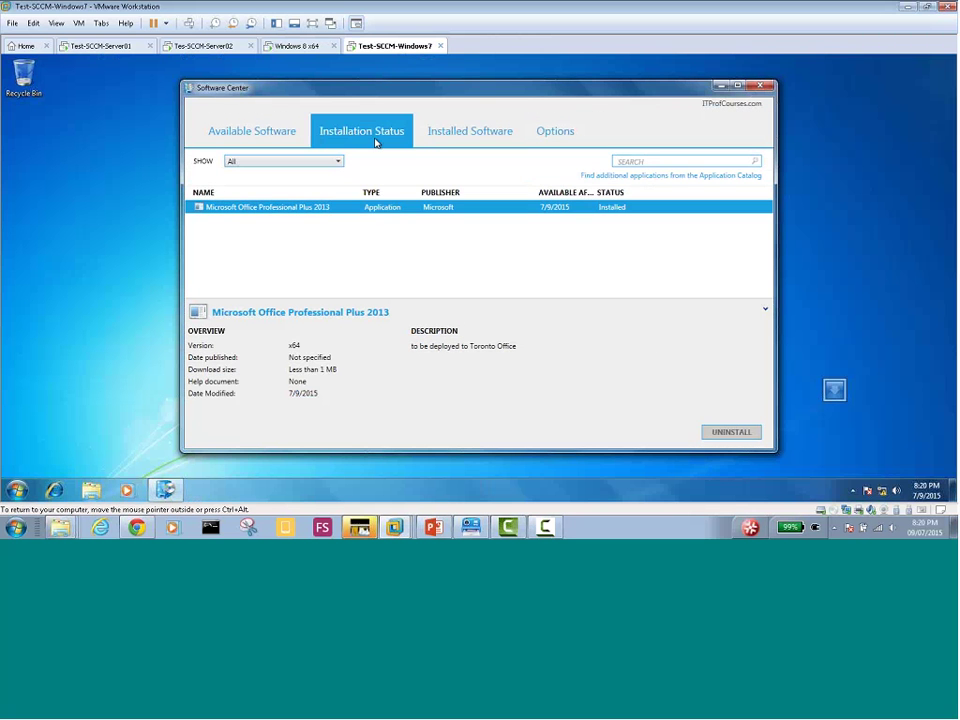
left_click(761, 86)
left_click(165, 490)
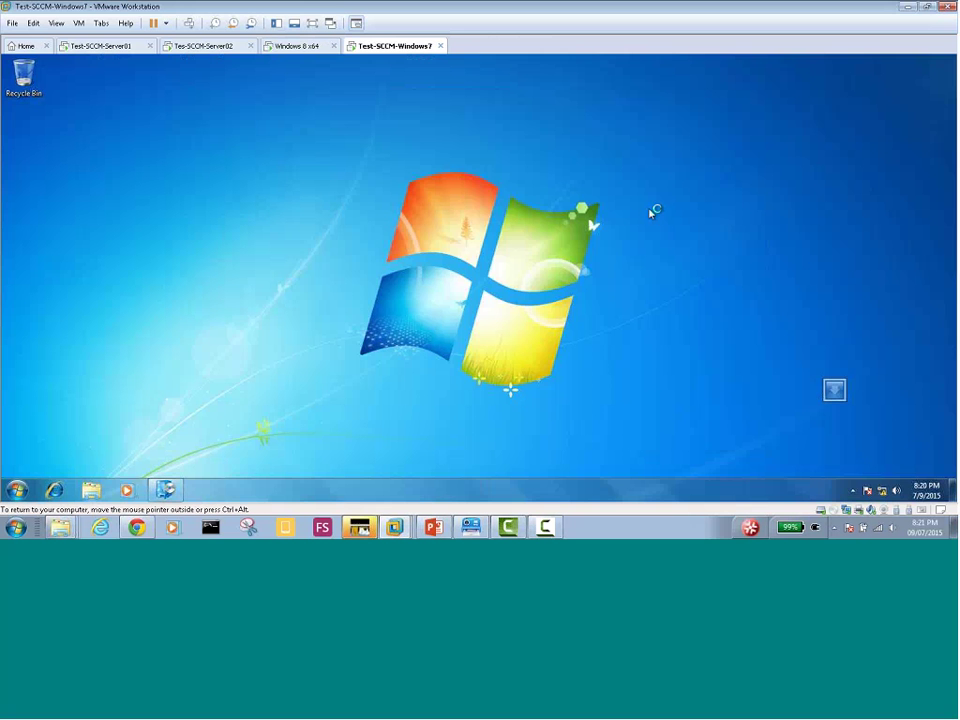
Glance at Windows 8's Office removal, recheck the status lists, then return to Tes-SCCM-Server02
left_click(290, 50)
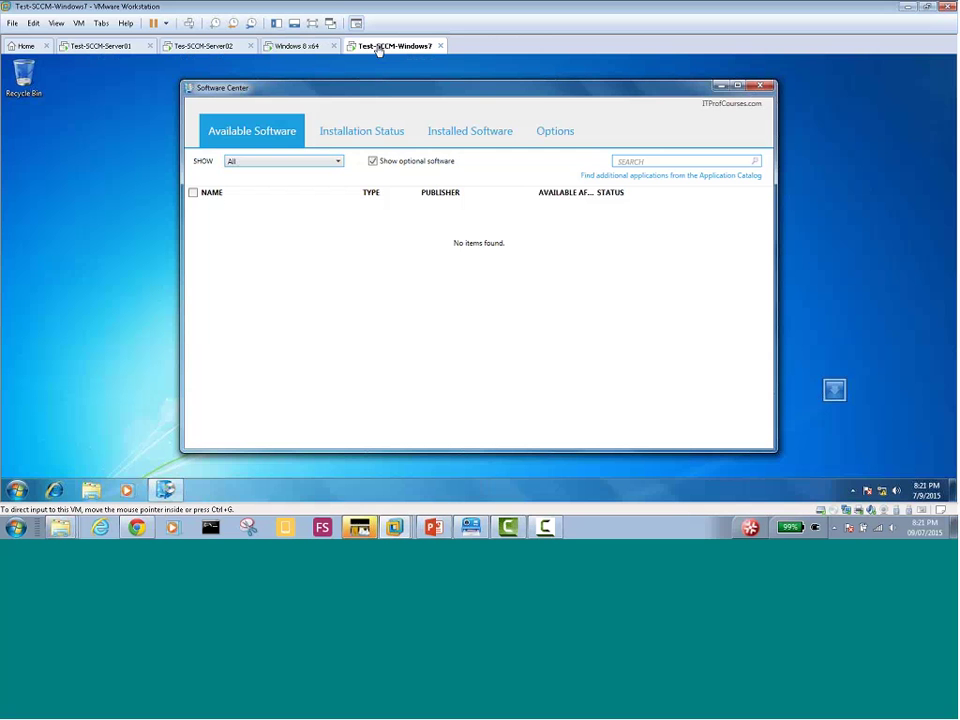
left_click(374, 132)
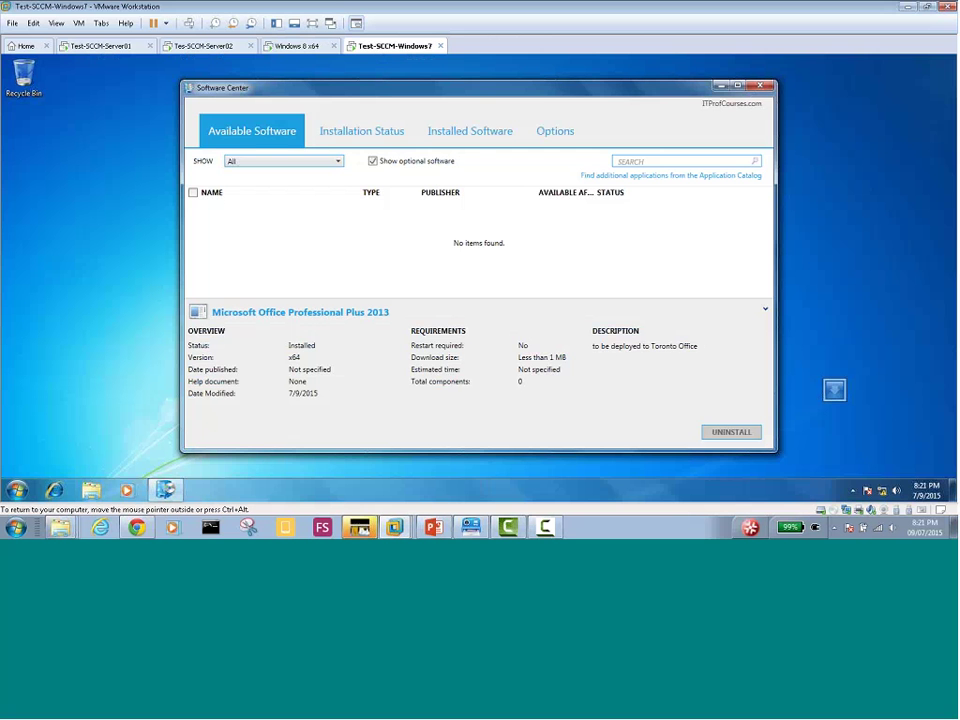
left_click(470, 143)
left_click(374, 134)
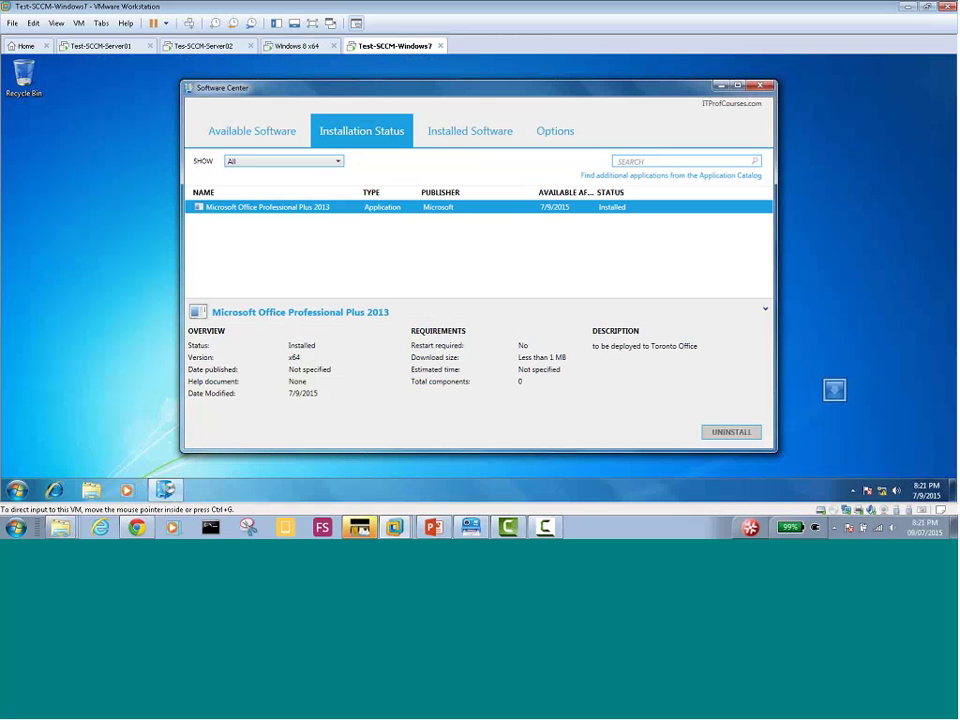
mouse_move(952, 489)
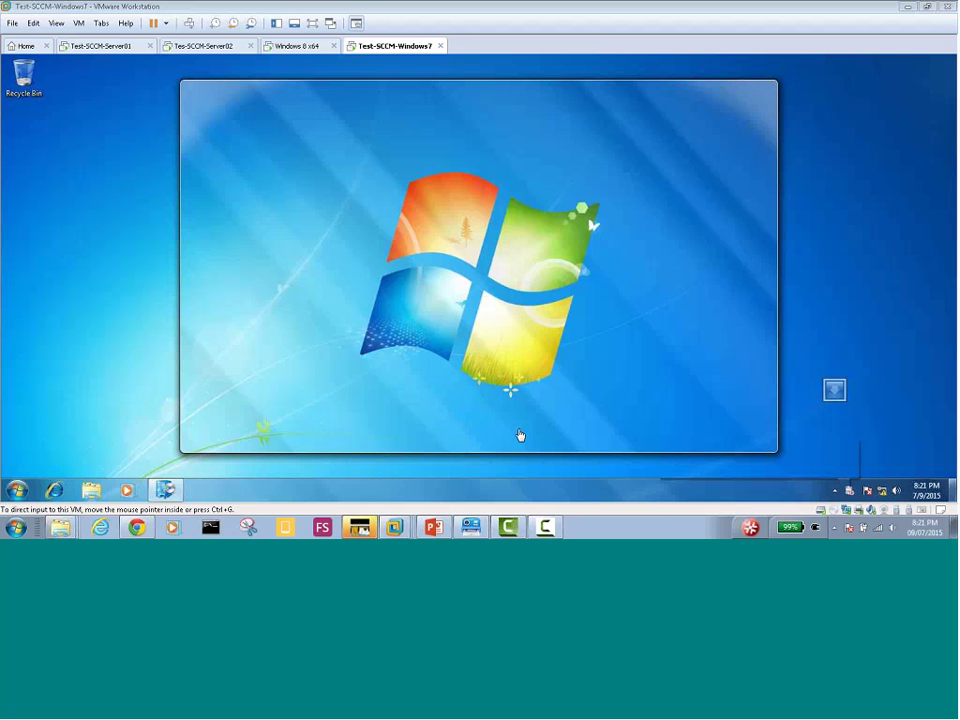
left_click(200, 46)
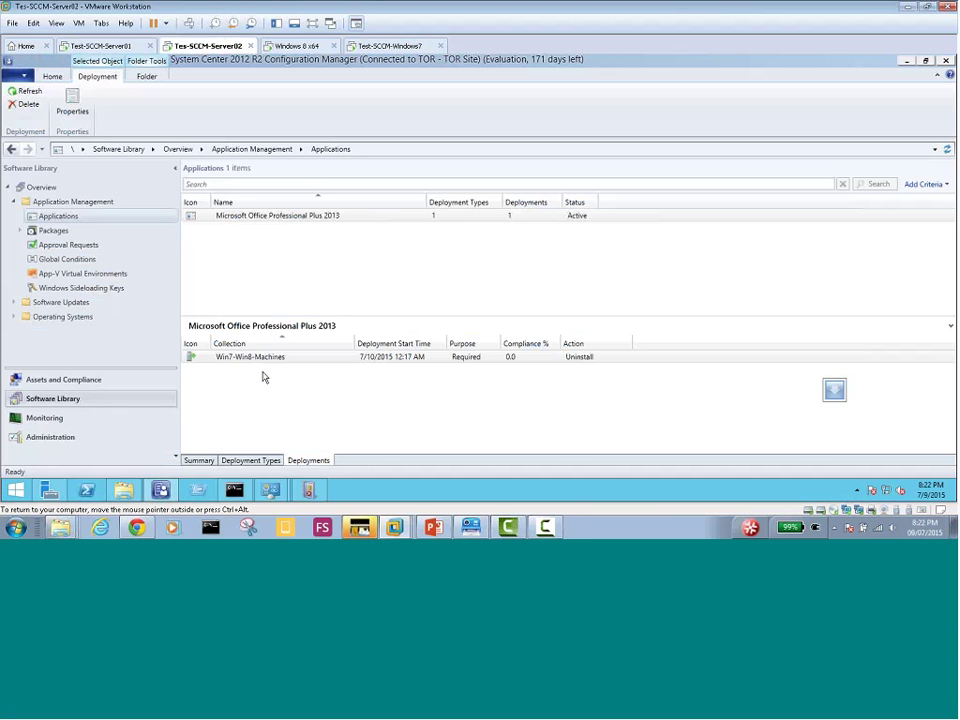
left_click(264, 360)
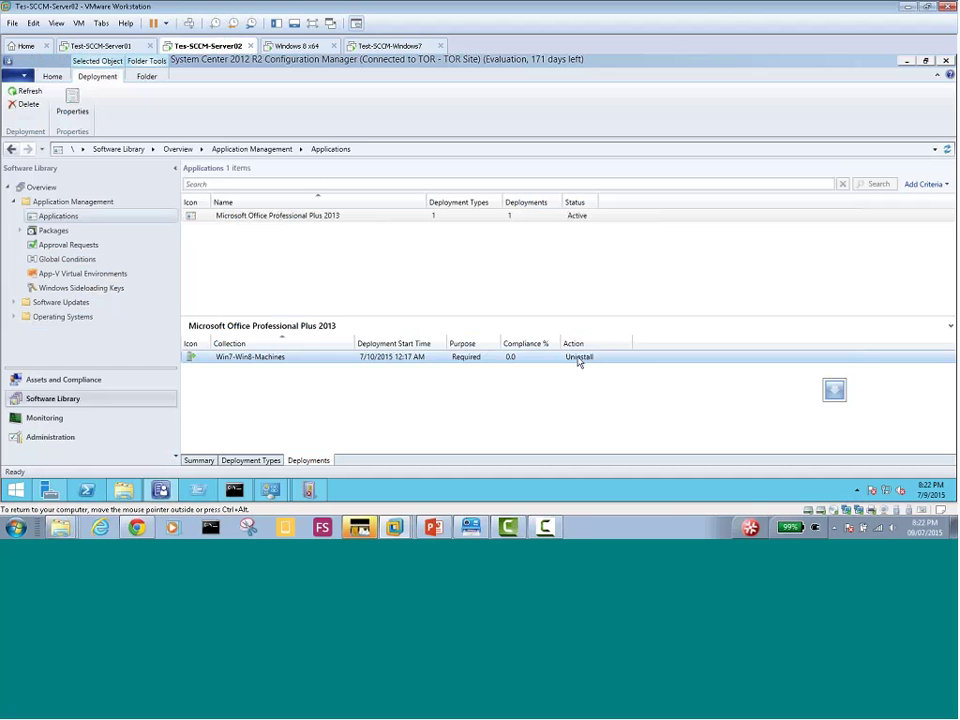
left_click(542, 438)
right_click(284, 217)
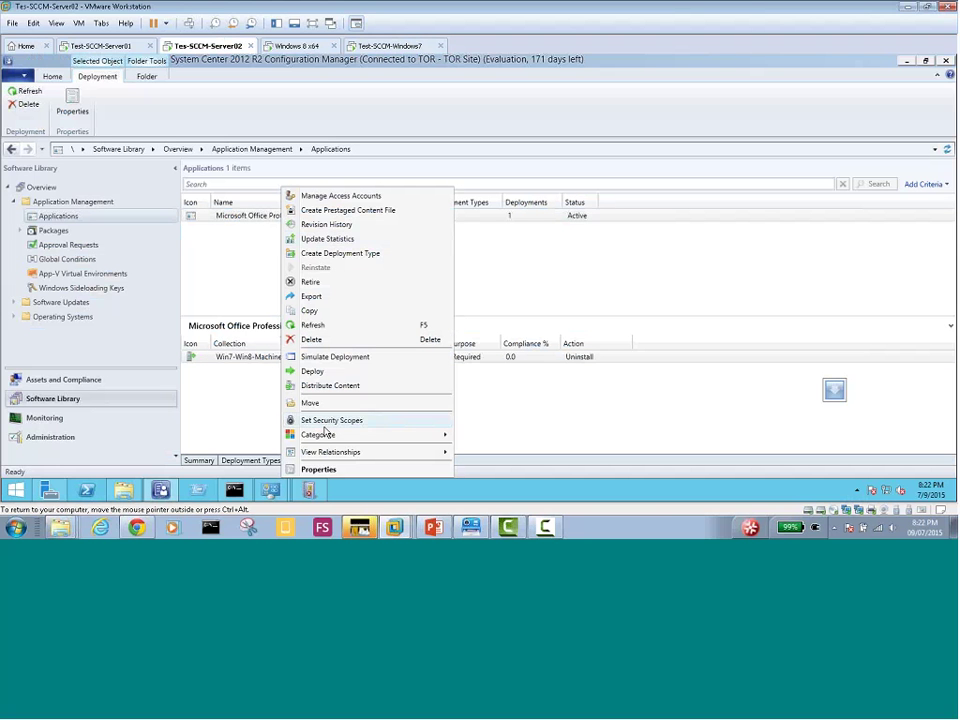
left_click(325, 374)
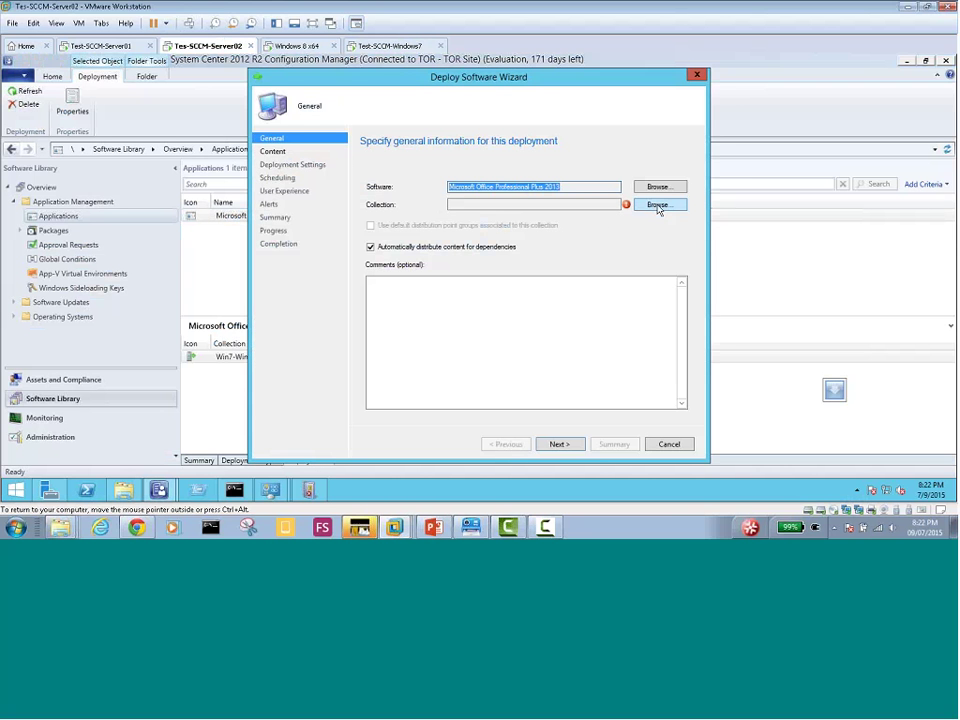
left_click(658, 206)
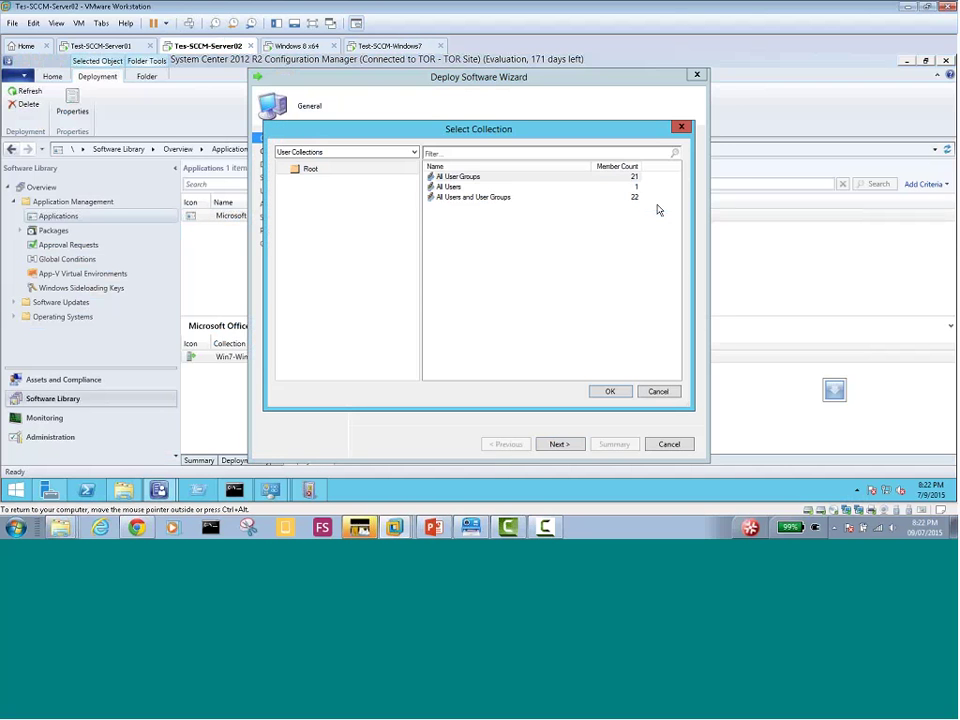
left_click(333, 155)
left_click(324, 167)
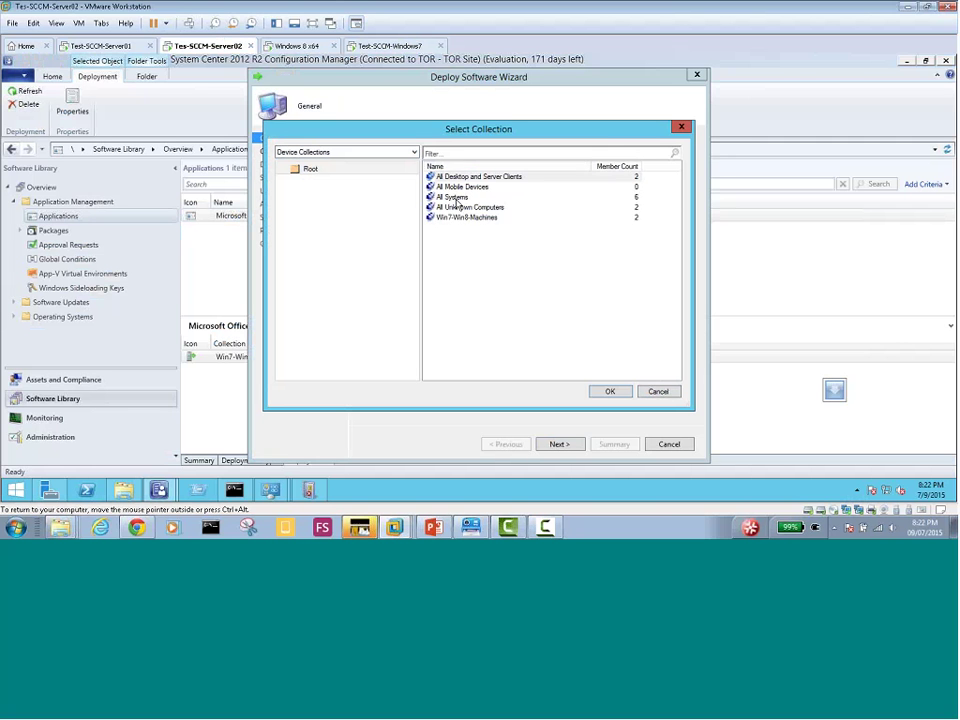
left_click(452, 197)
left_click(610, 391)
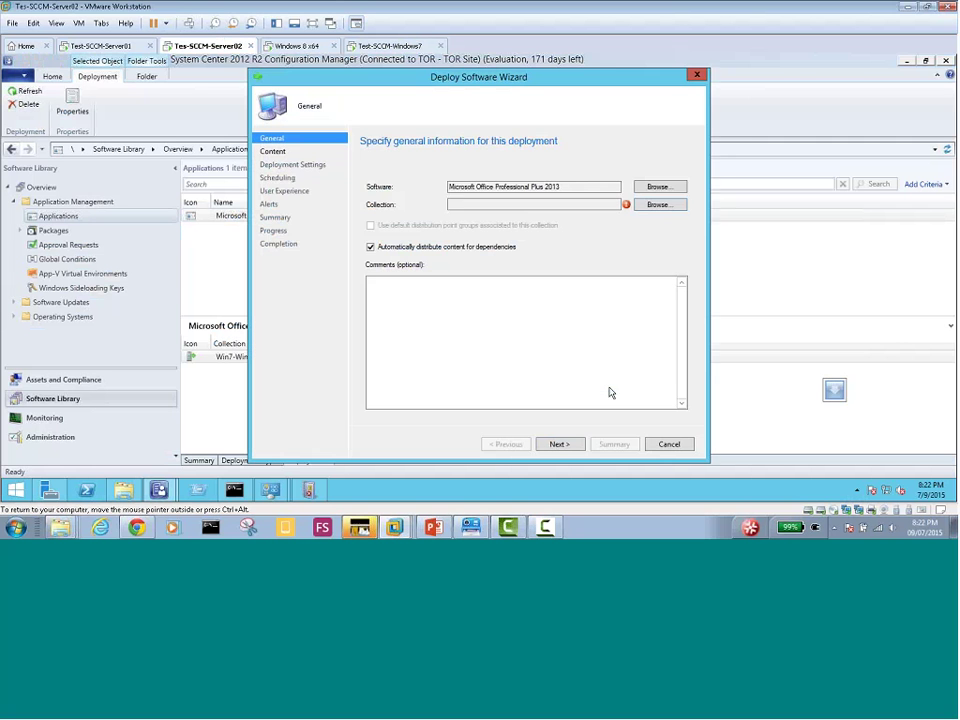
left_click(561, 445)
left_click(561, 445)
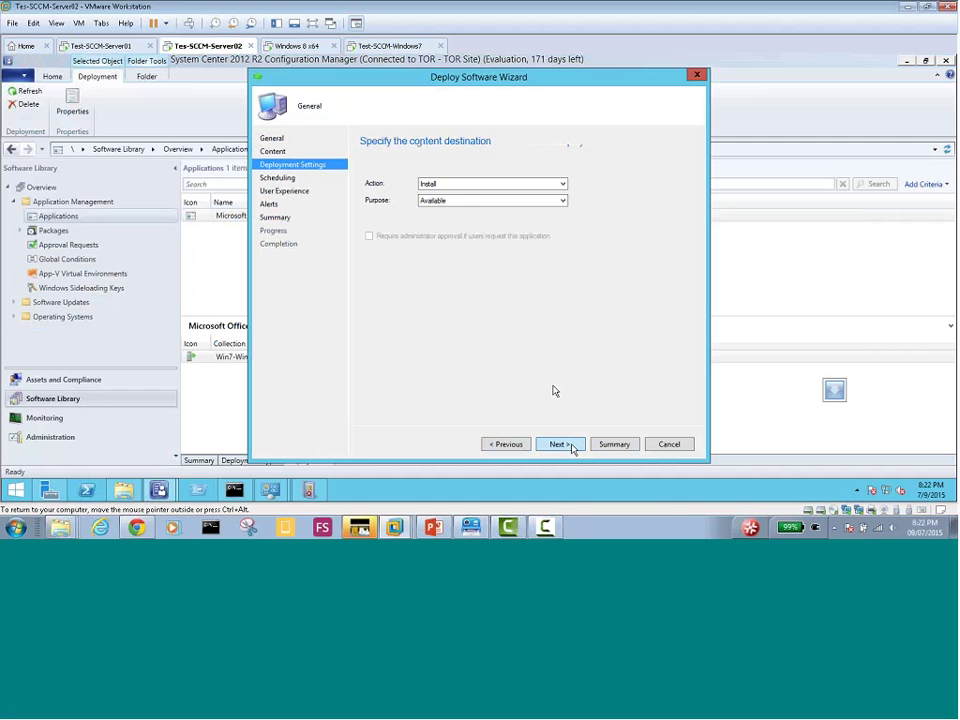
left_click(444, 184)
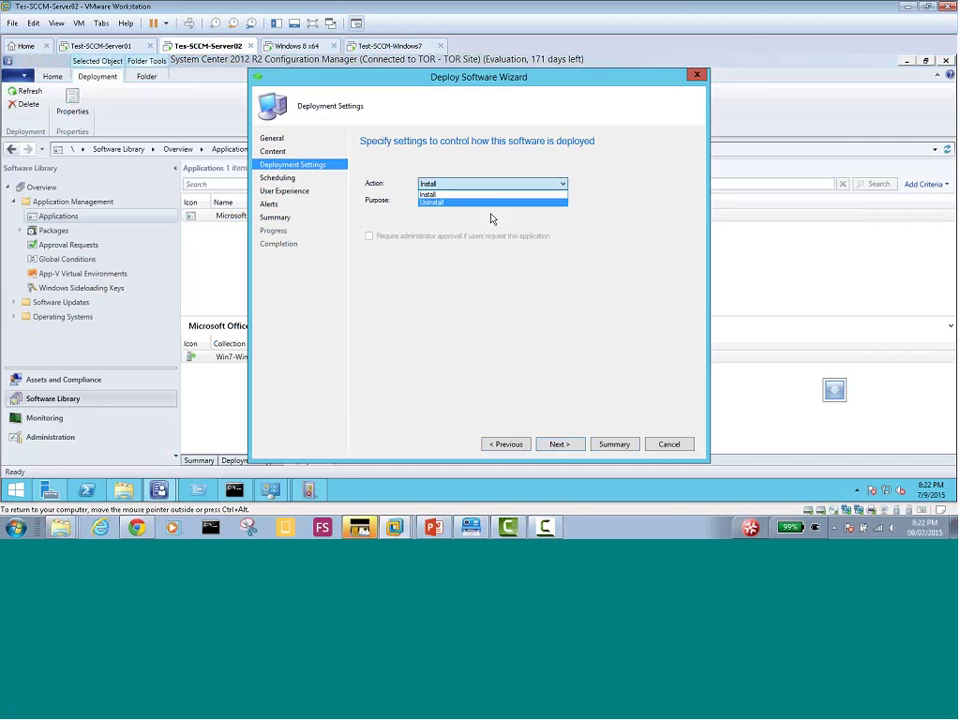
left_click(629, 288)
left_click(672, 445)
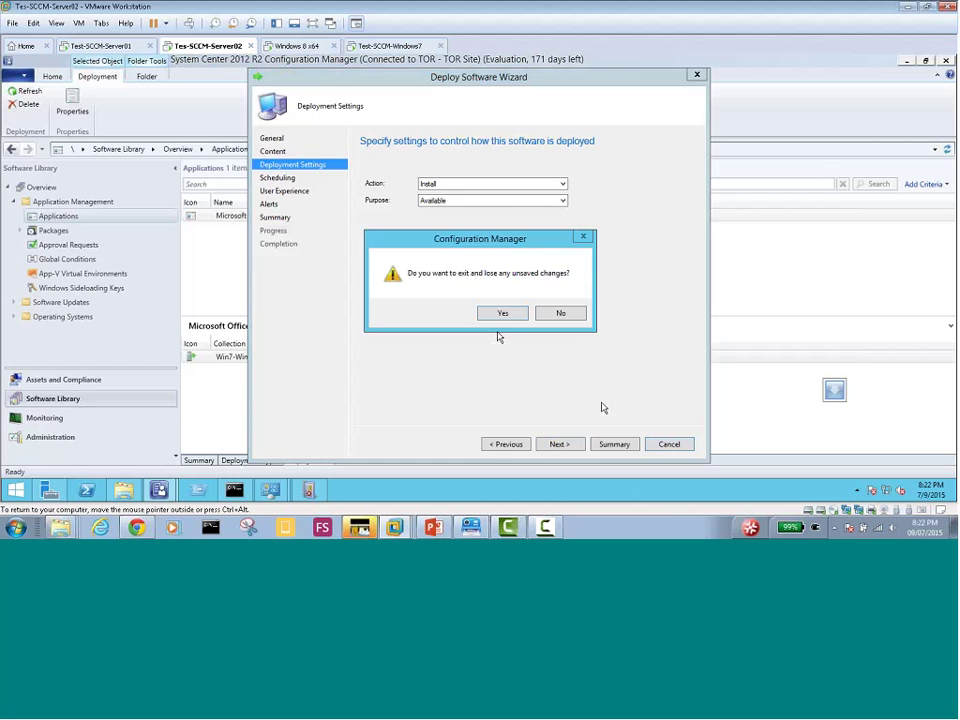
left_click(497, 316)
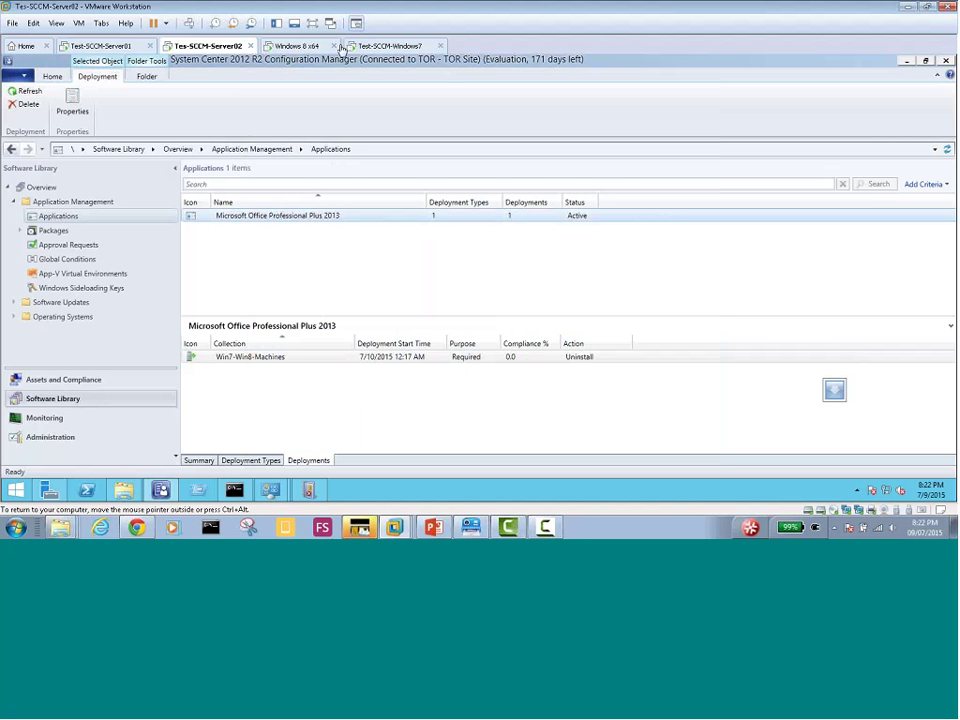
Check the Windows 8 and Windows 7 clients, then go back to the Tes-SCCM-Server02 console
left_click(309, 48)
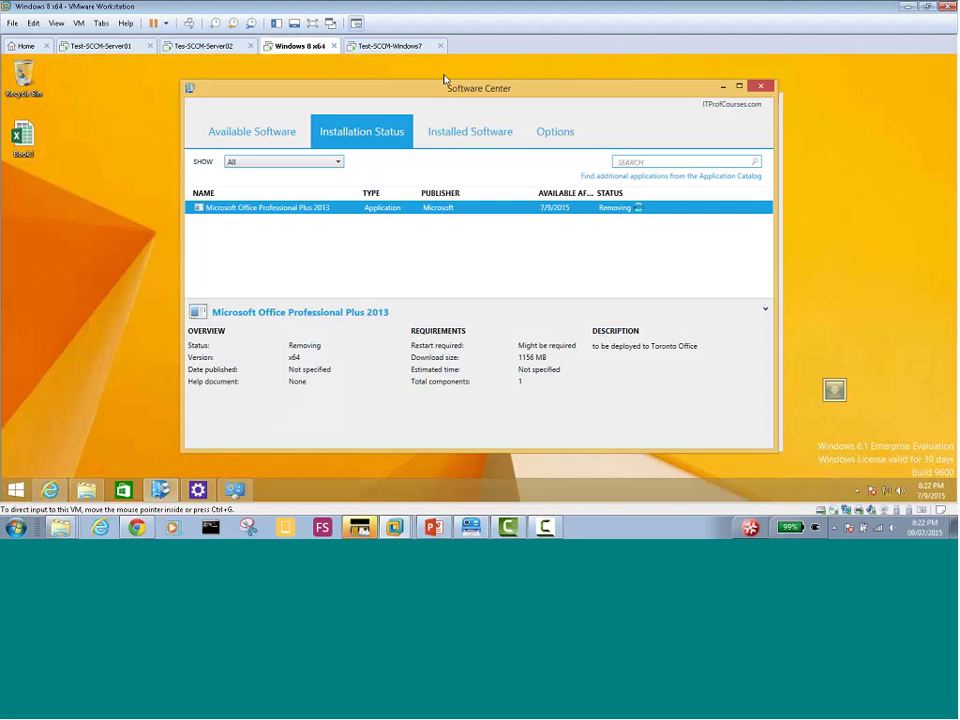
left_click(380, 46)
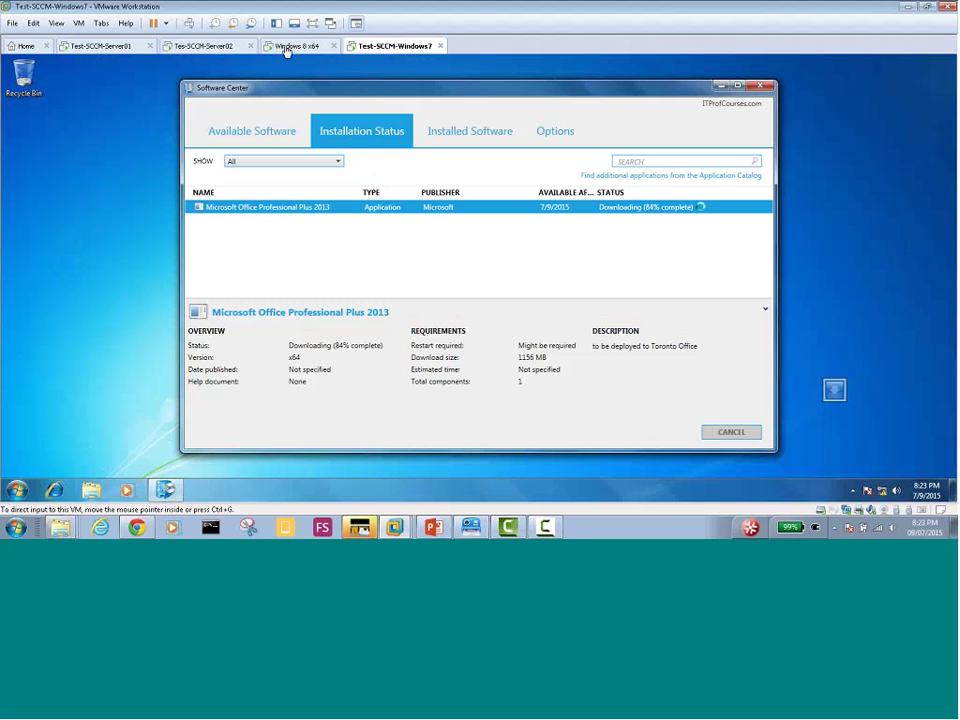
left_click(200, 46)
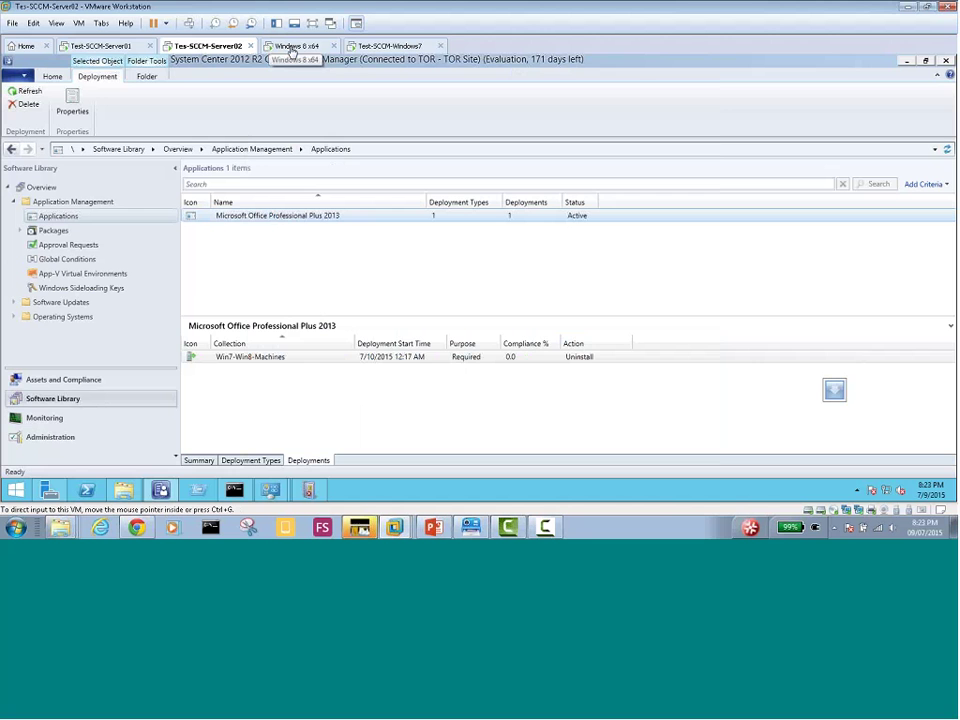
left_click(320, 245)
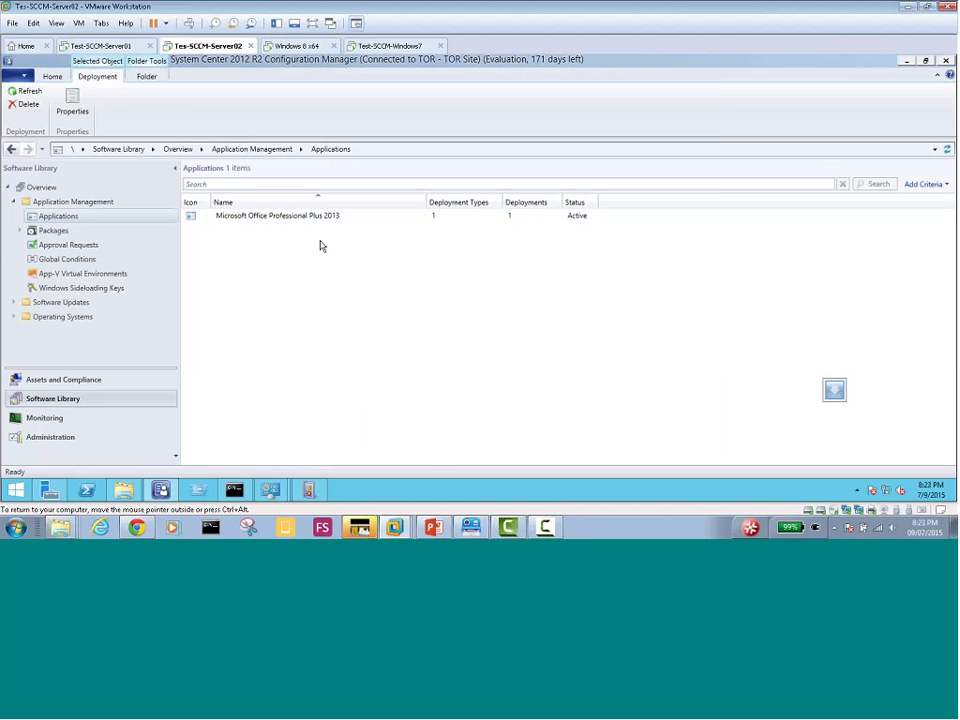
left_click(304, 220)
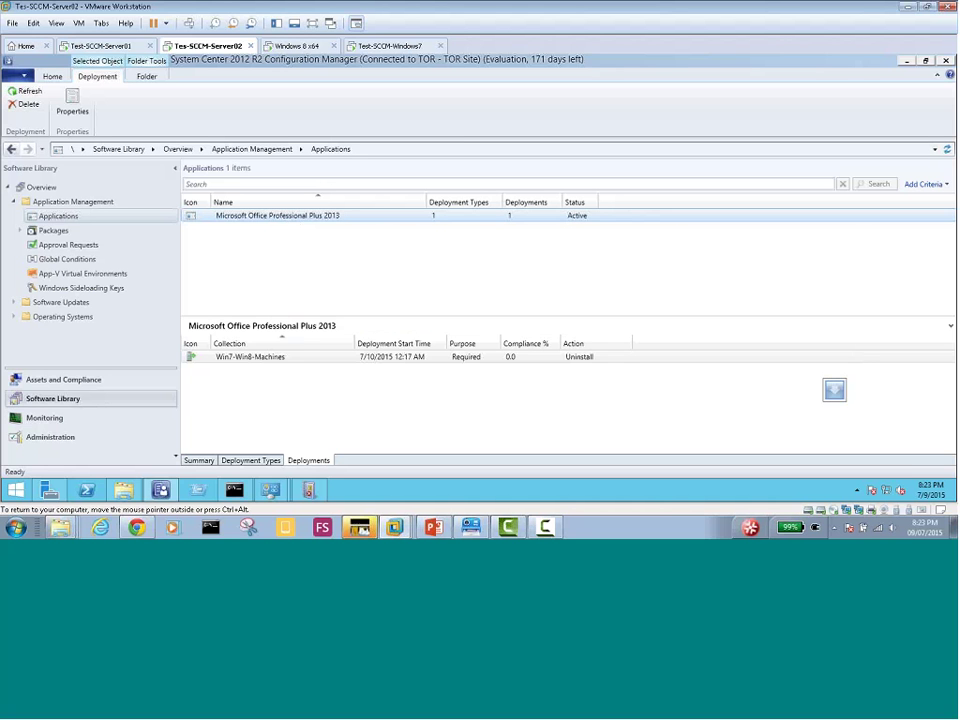
left_click(123, 491)
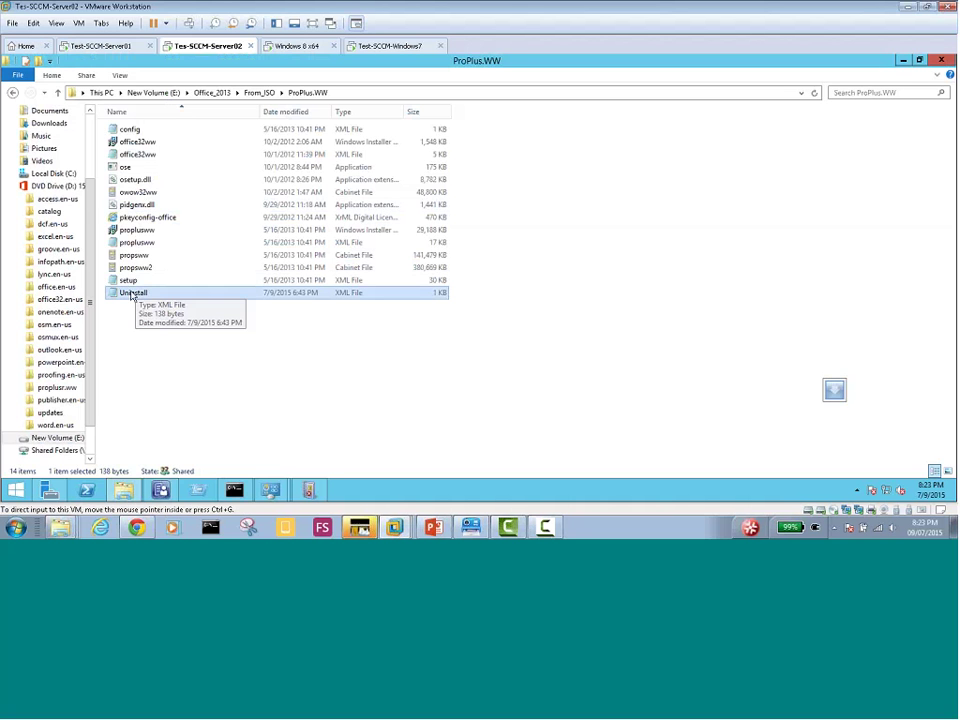
left_click(161, 489)
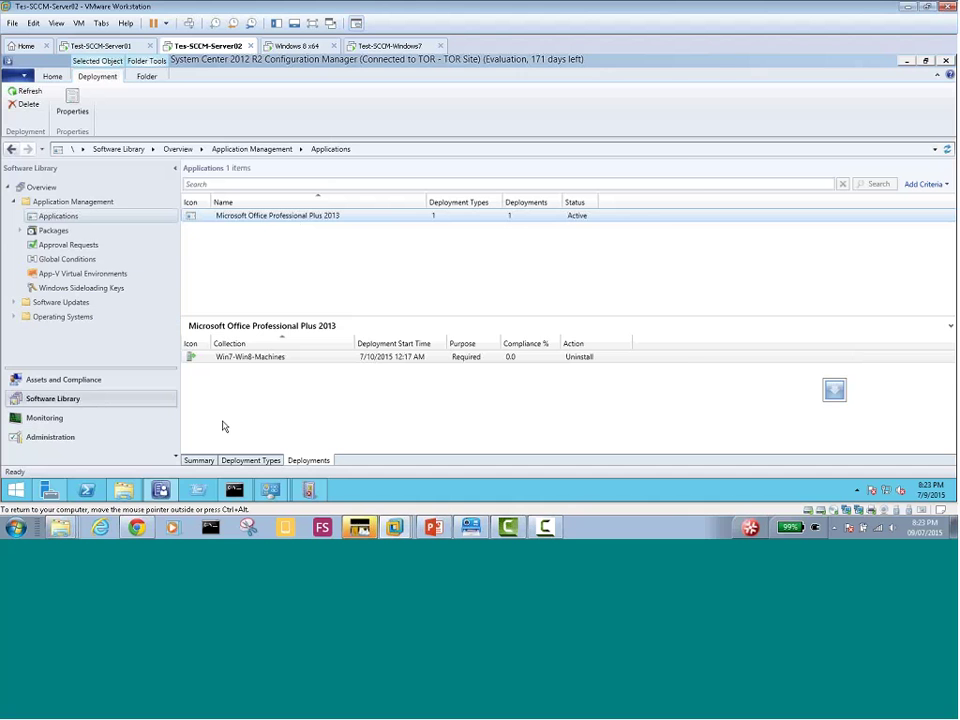
left_click(234, 489)
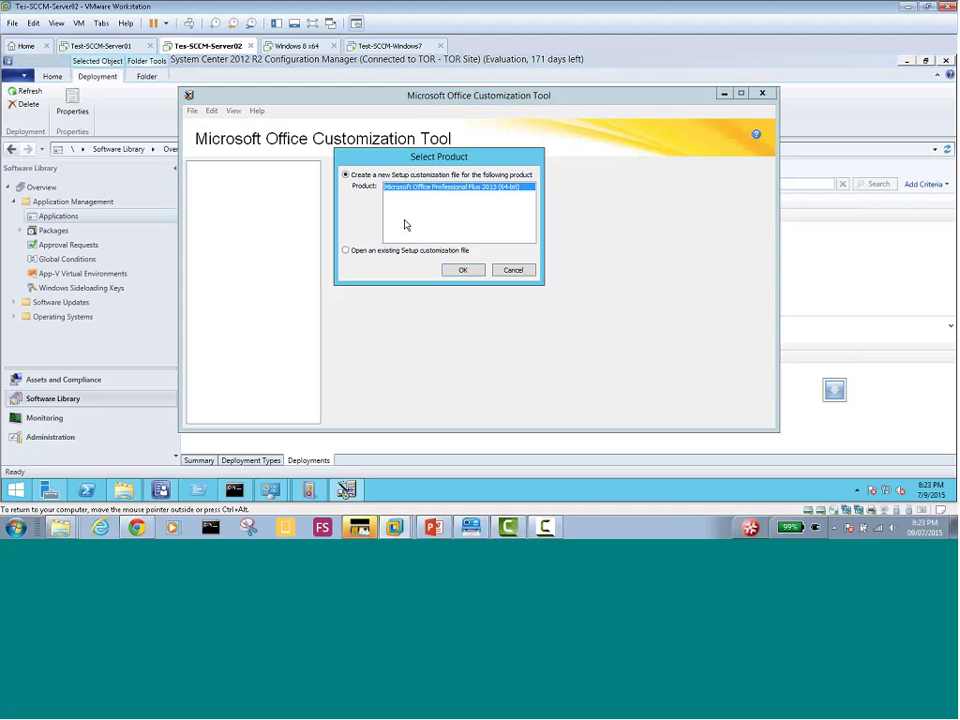
Open Custom_Settings_MyDomain.MSP via setup /admin, review Licensing and user interface, then quit the tool
left_click(456, 268)
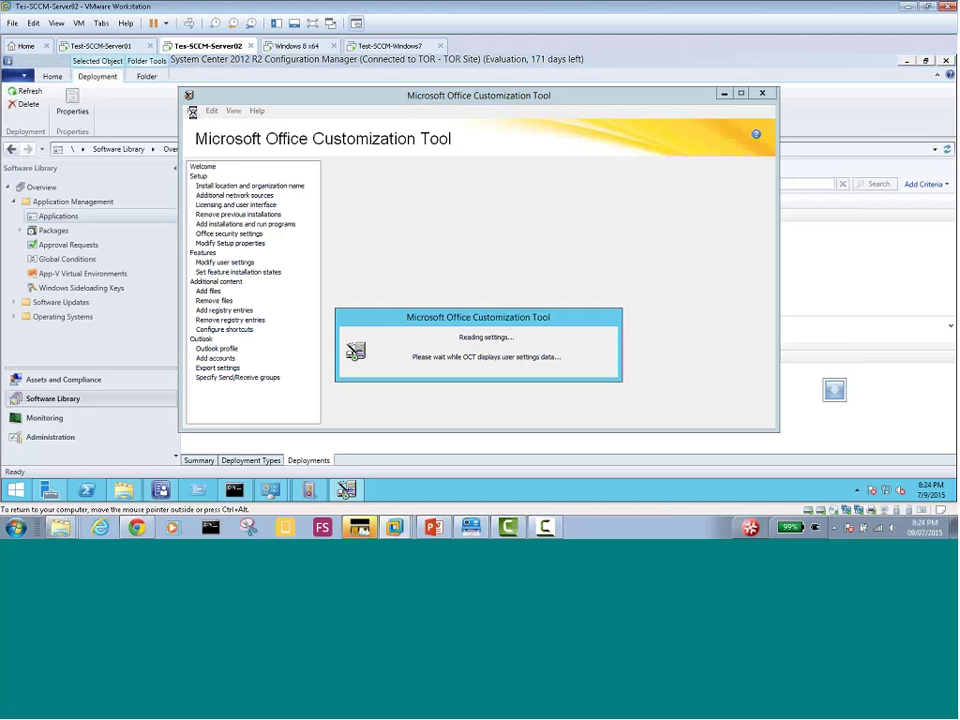
left_click(192, 110)
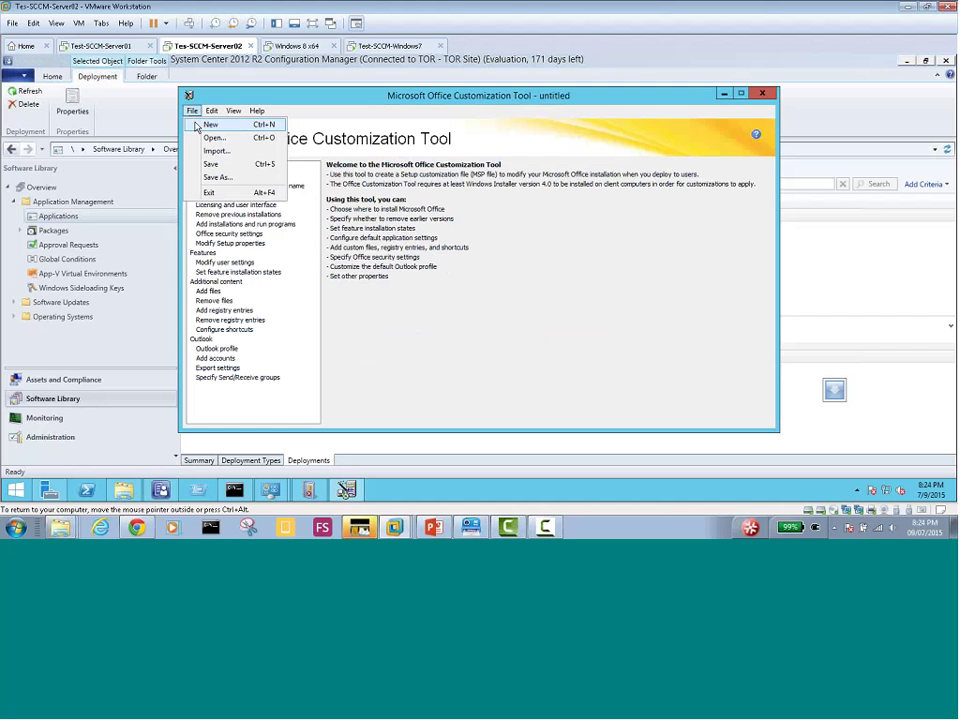
left_click(214, 137)
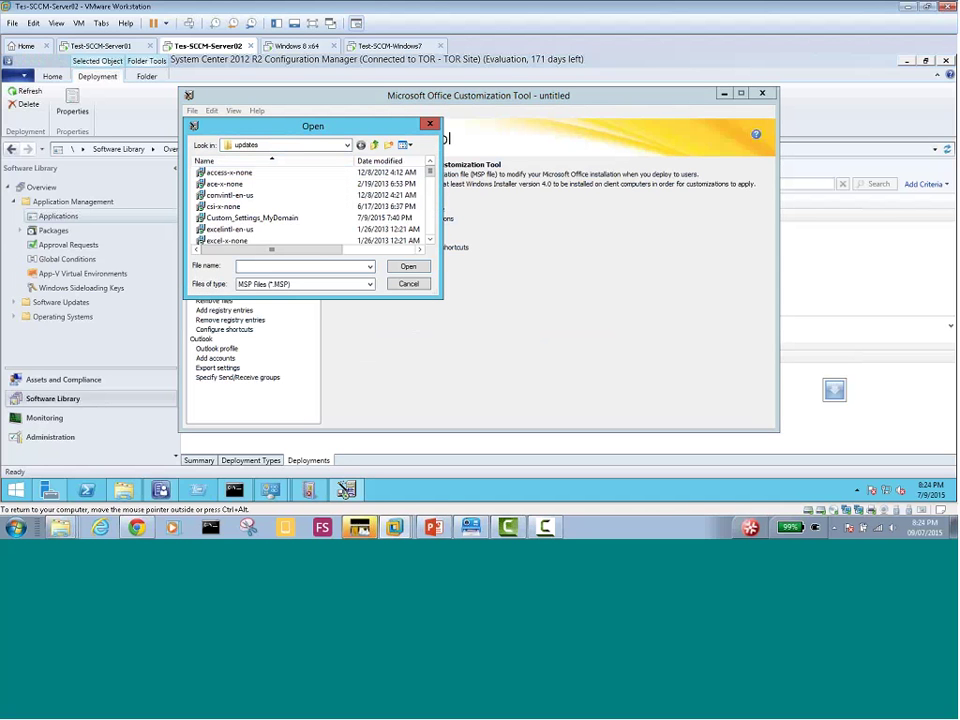
double_click(279, 217)
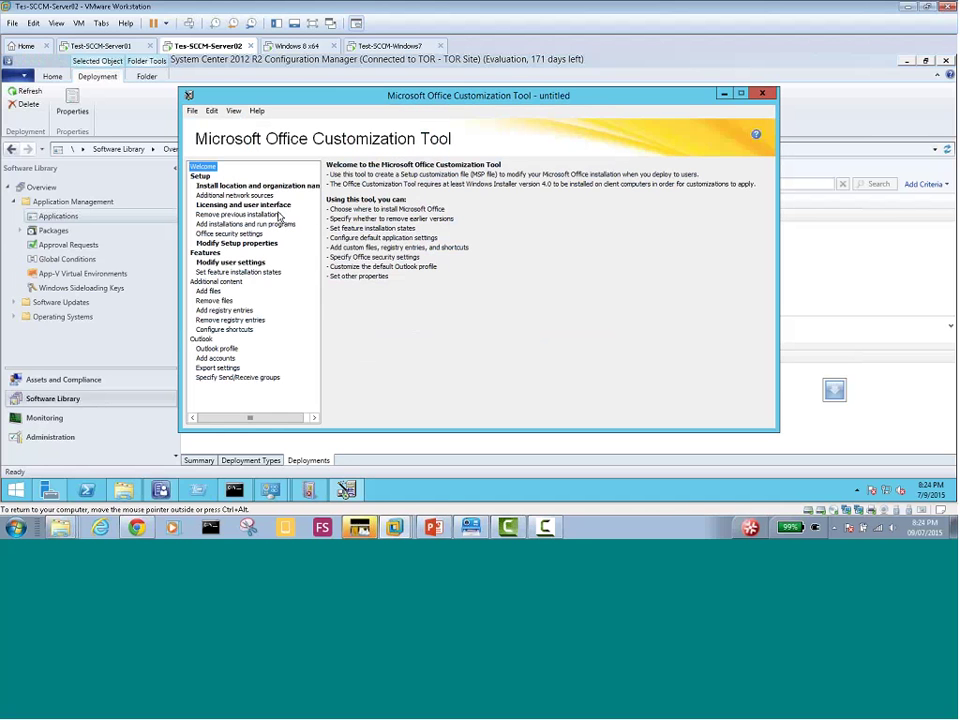
left_click(244, 206)
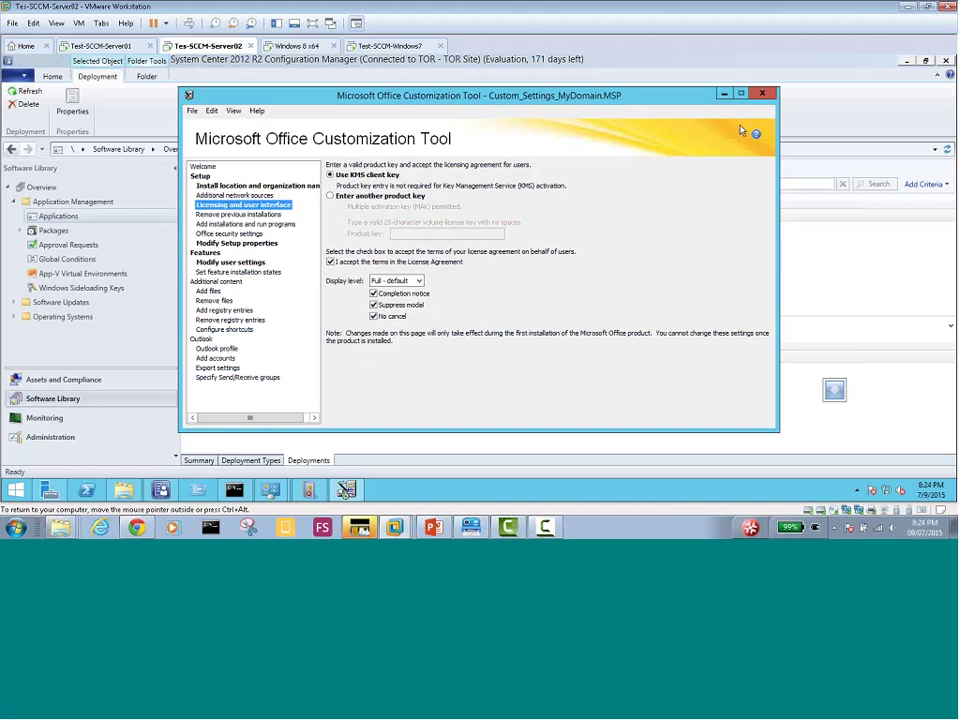
left_click(762, 94)
left_click(476, 314)
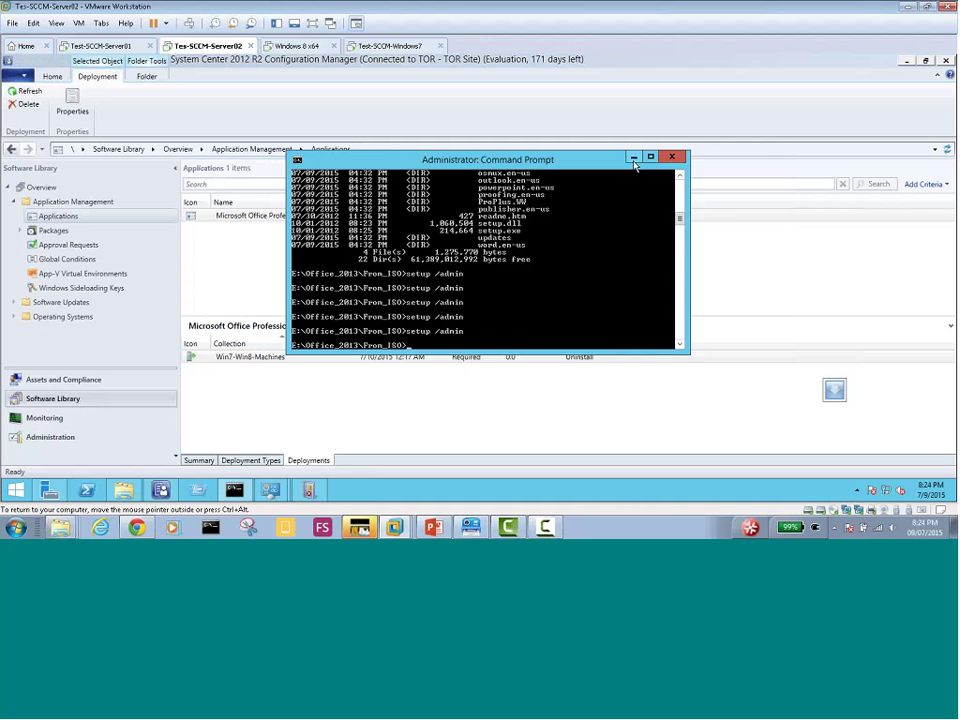
Minimise the command prompt and switch to Windows 8 x64, where Office shows Removing
left_click(633, 158)
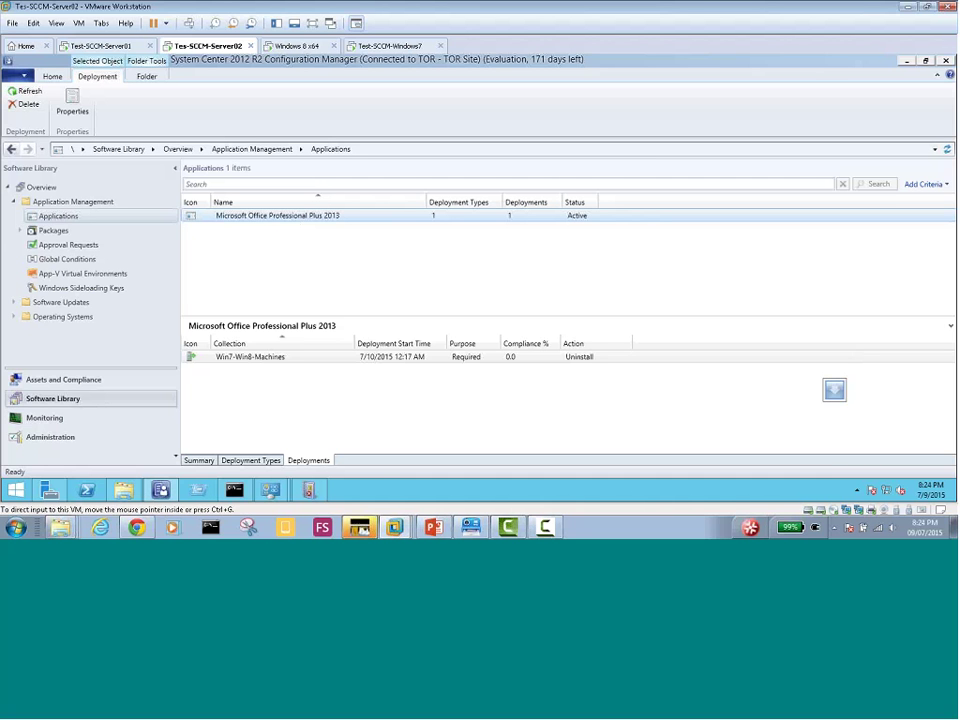
left_click(294, 50)
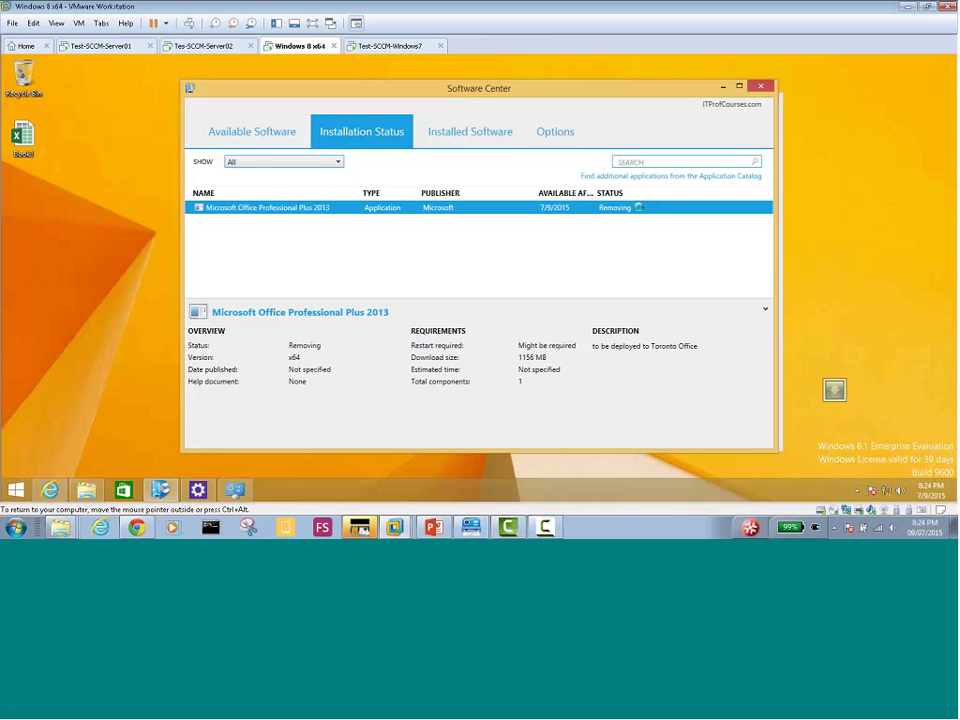
left_click(386, 46)
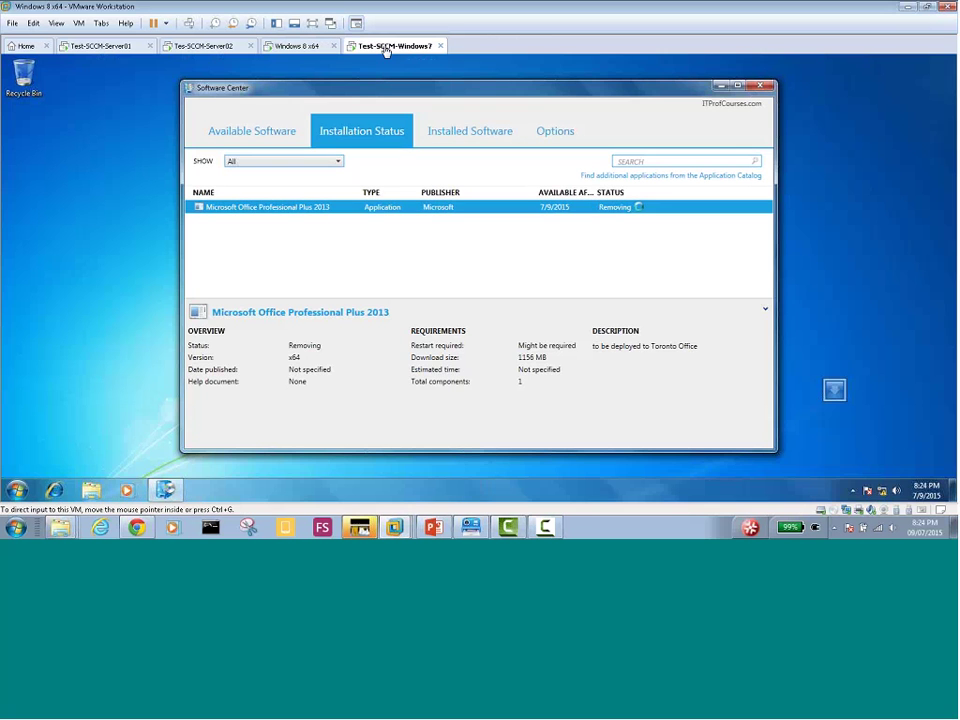
left_click(298, 47)
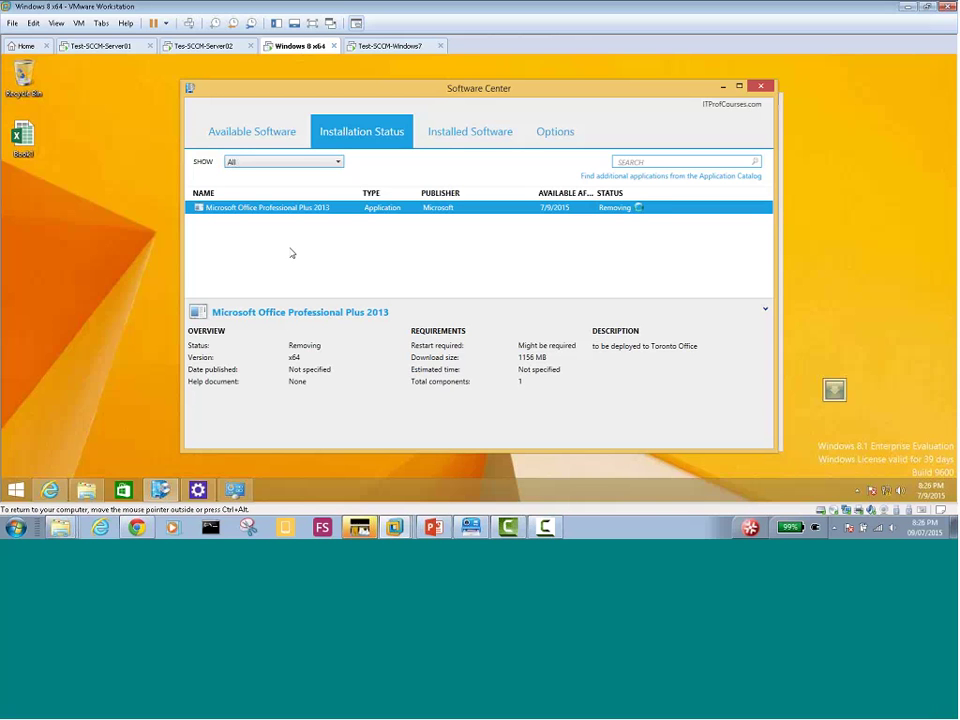
Toggle Windows 8 Software Center between Installed Software and Installation Status until Office 2013 shows Installed
left_click(462, 134)
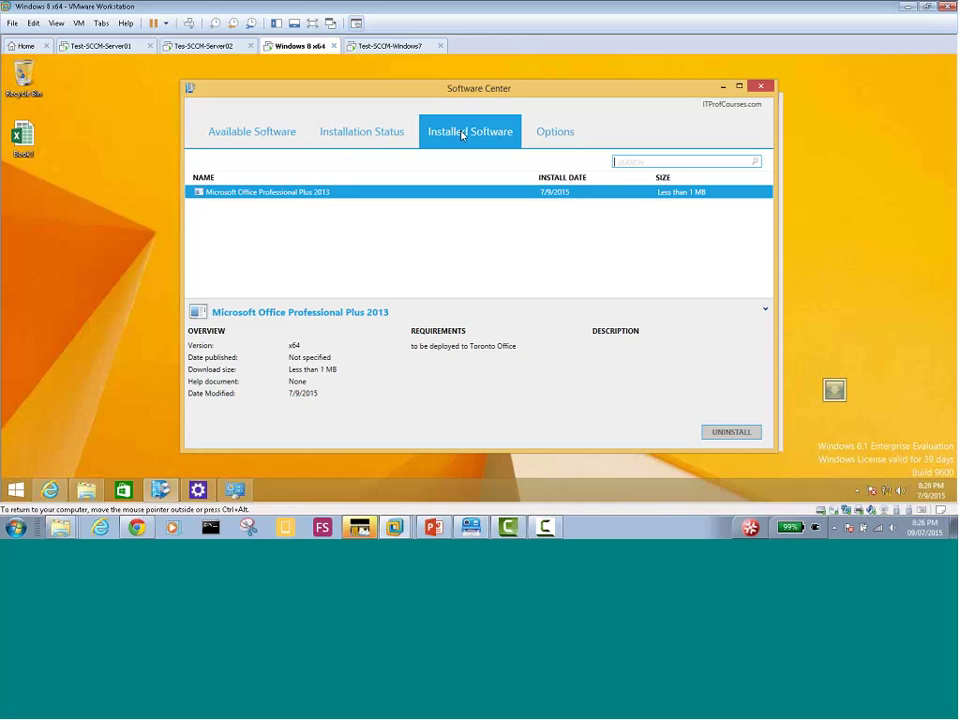
left_click(358, 133)
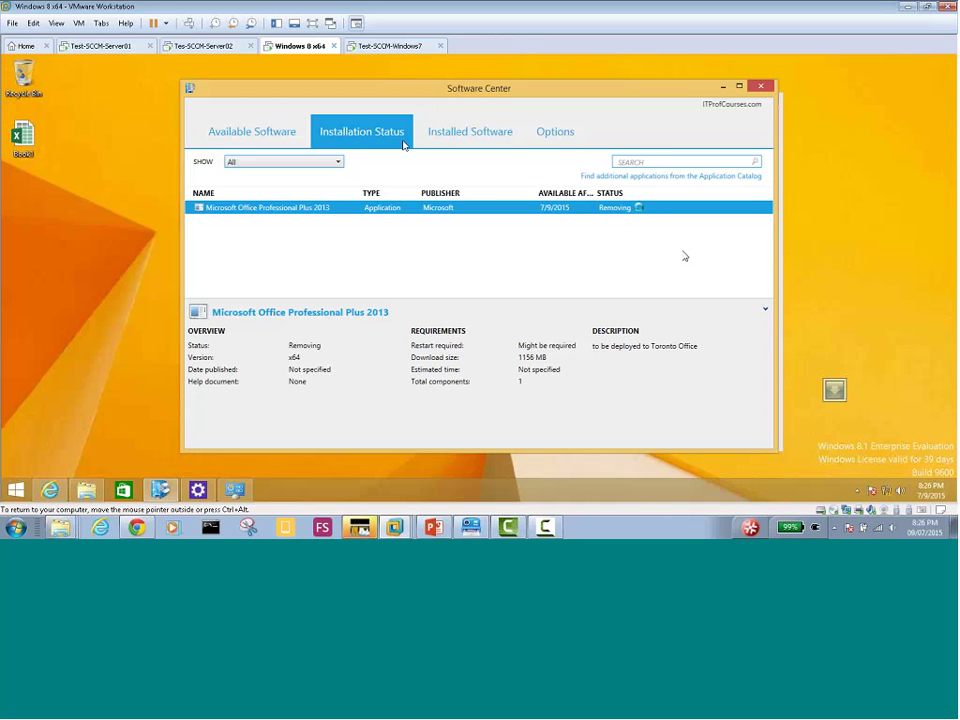
left_click(385, 46)
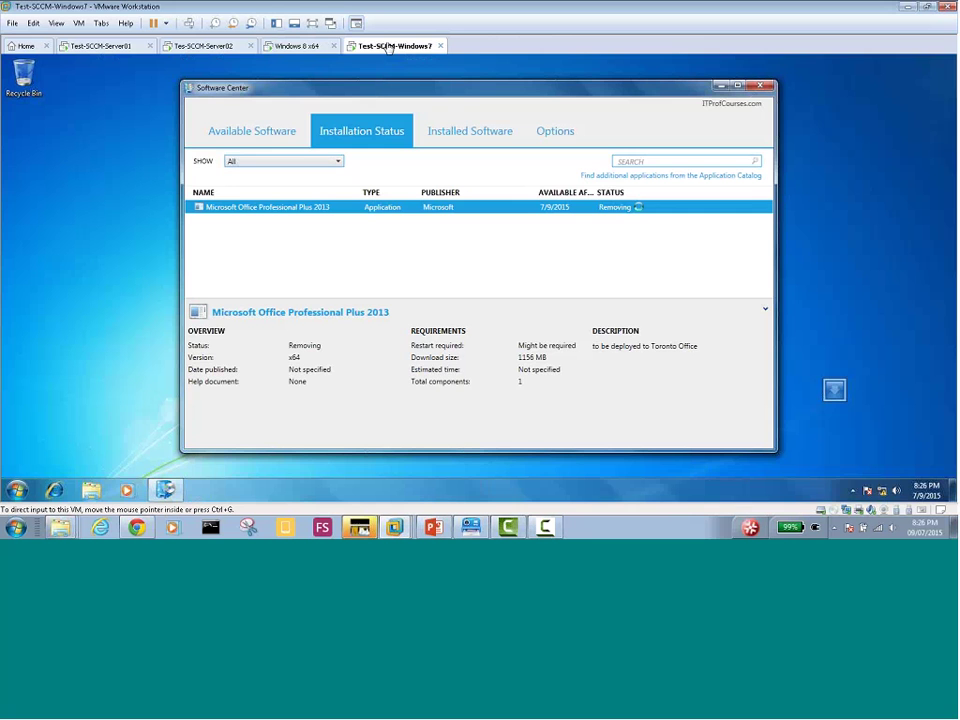
left_click(294, 45)
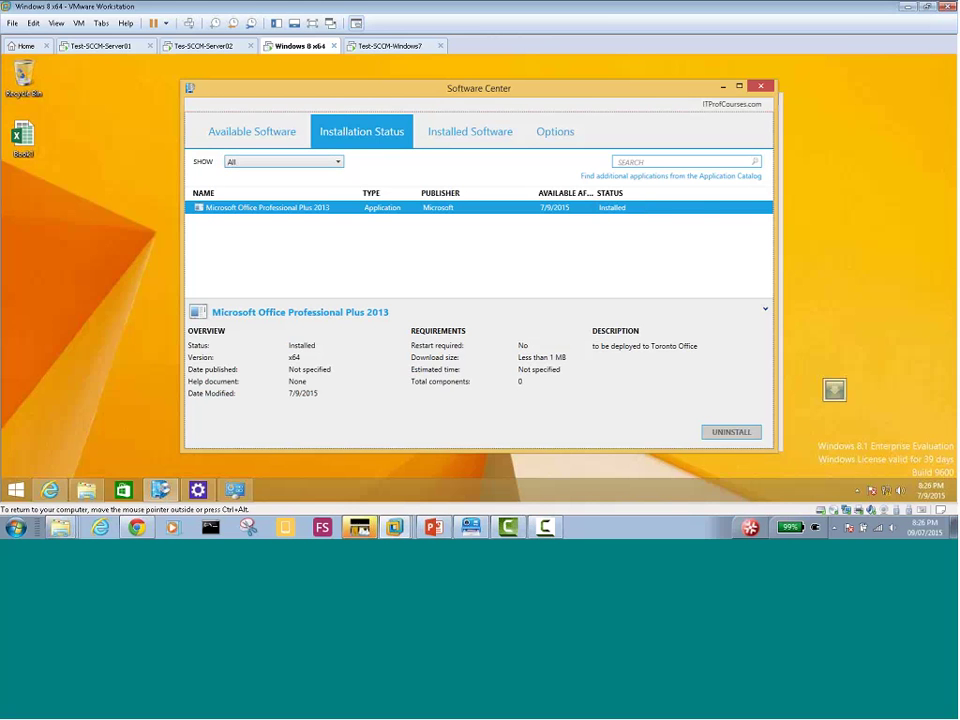
left_click(453, 131)
left_click(379, 136)
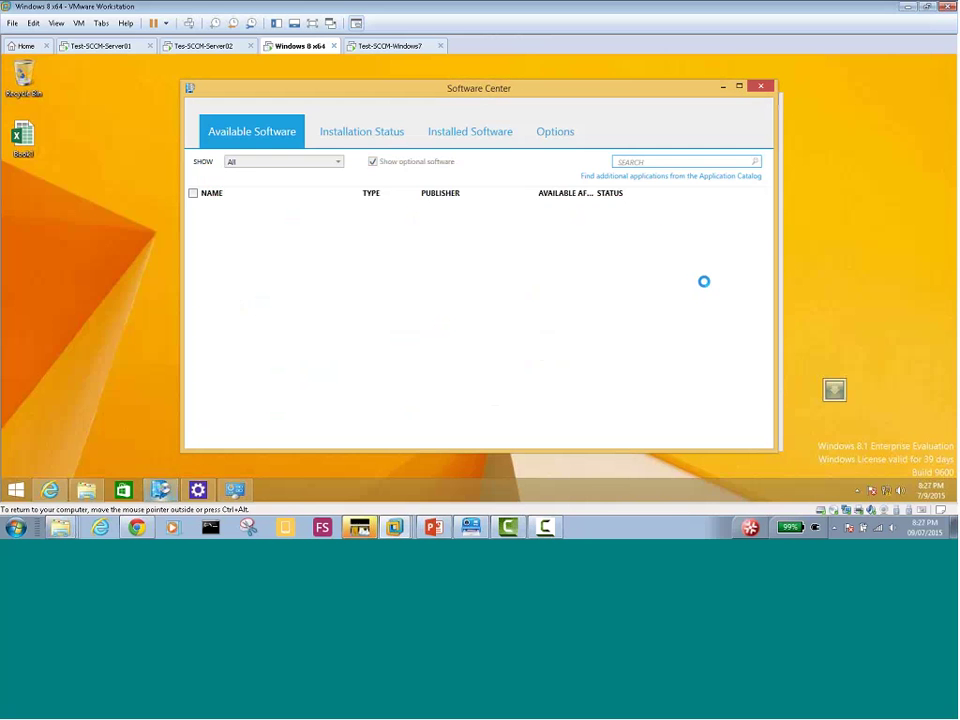
left_click(364, 136)
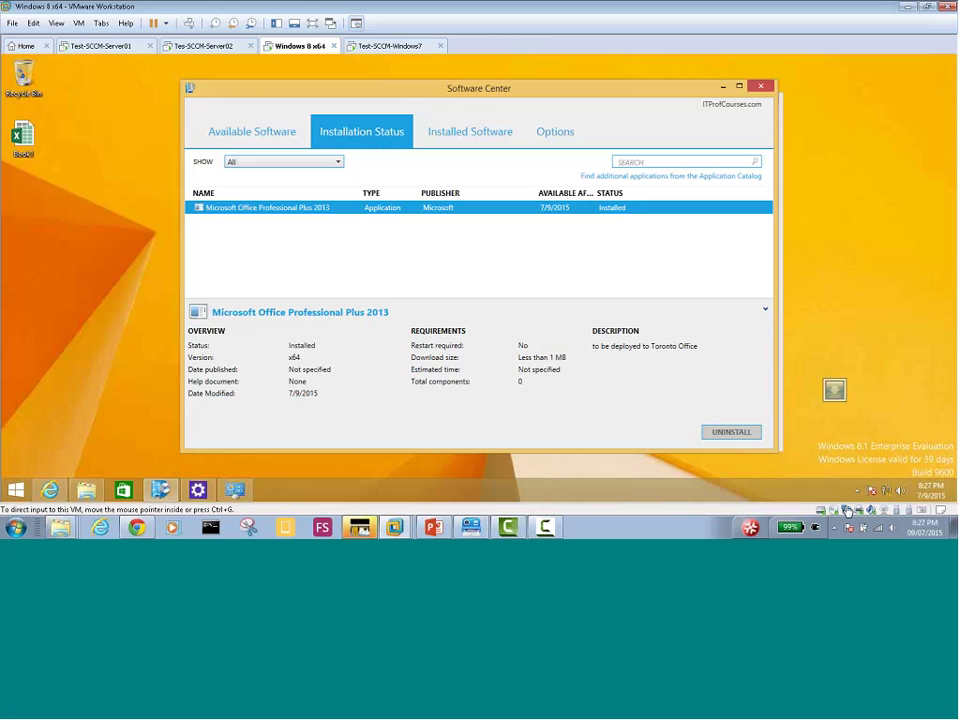
Bring Software Center forward from the Windows 8 tray icon, then view Test-SCCM-Windows7 showing Office Removing
left_click(857, 490)
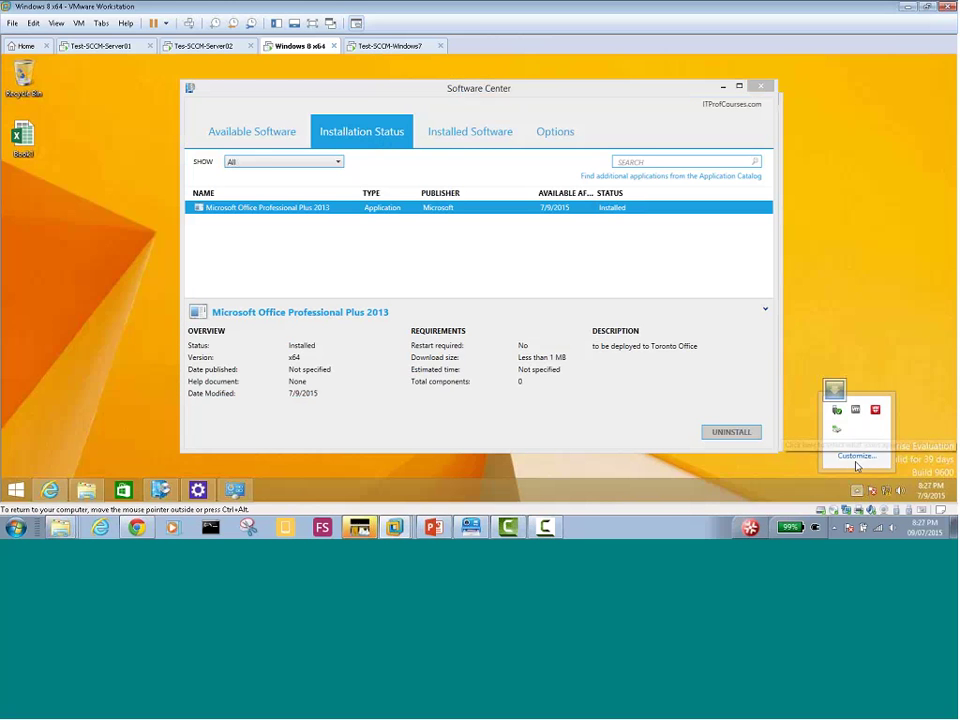
mouse_move(833, 432)
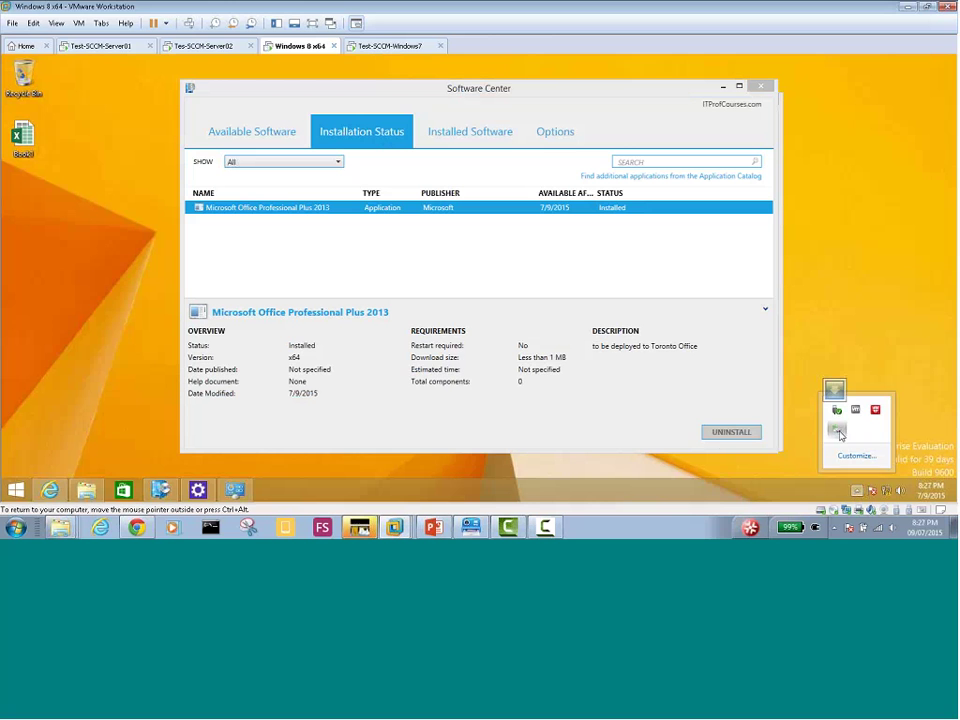
right_click(838, 433)
left_click(795, 441)
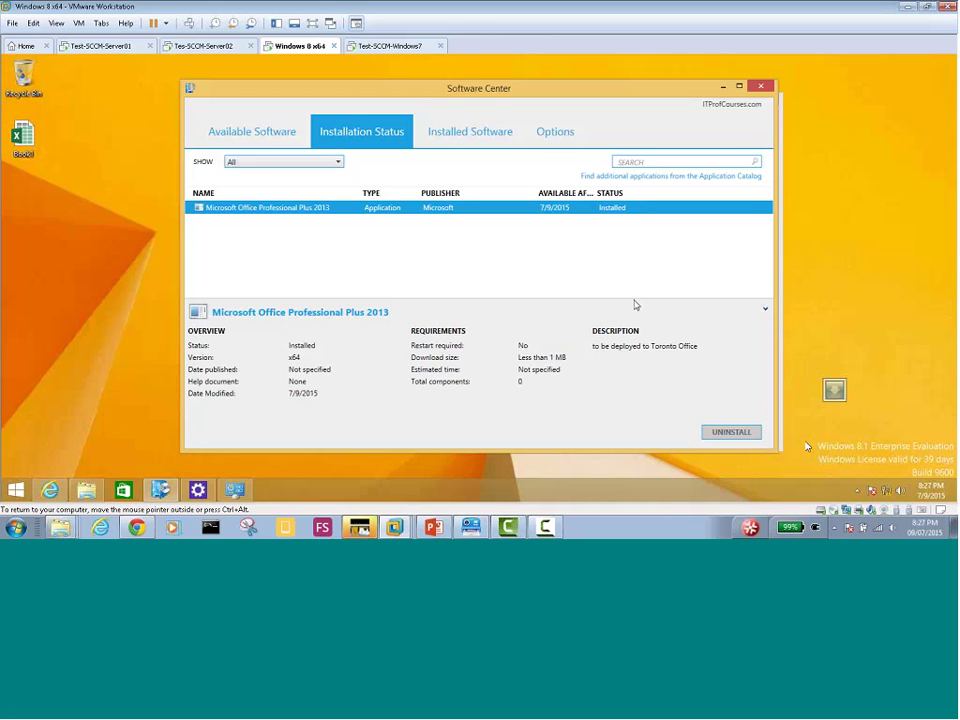
left_click(857, 490)
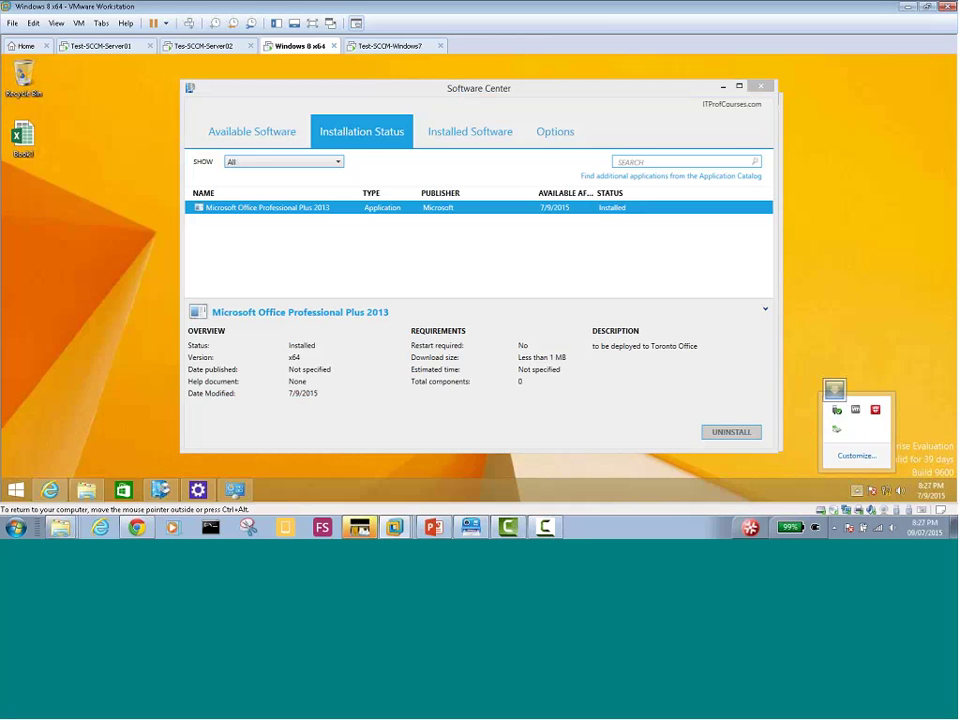
left_click(383, 46)
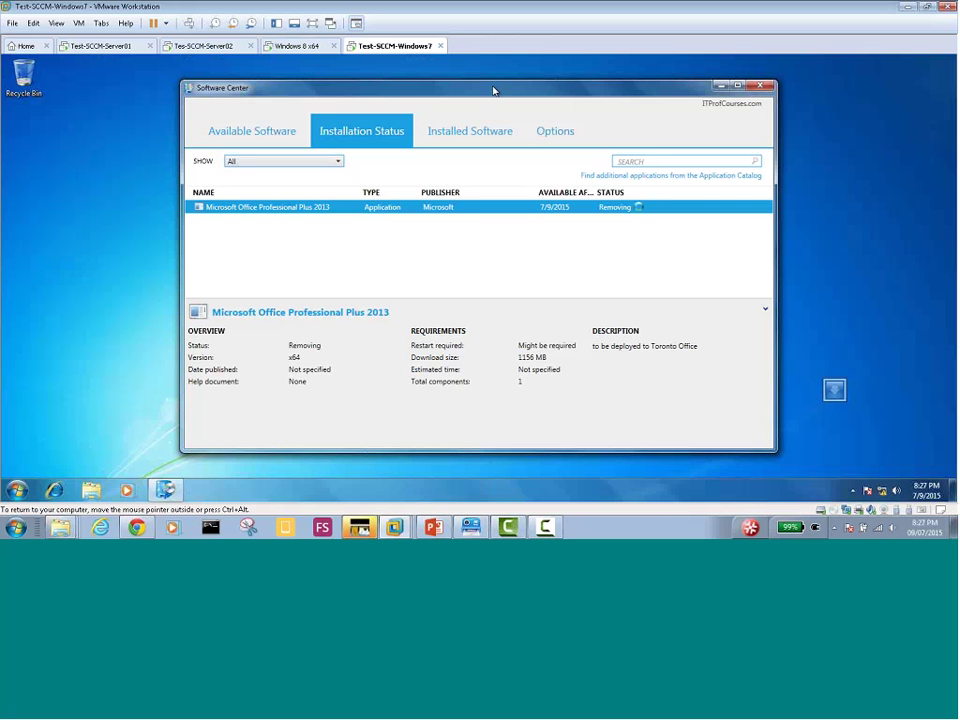
On Windows 7, shift Software Center left and check the tray's removal tooltip, then return to Windows 8
left_click_drag(493, 90, 460, 87)
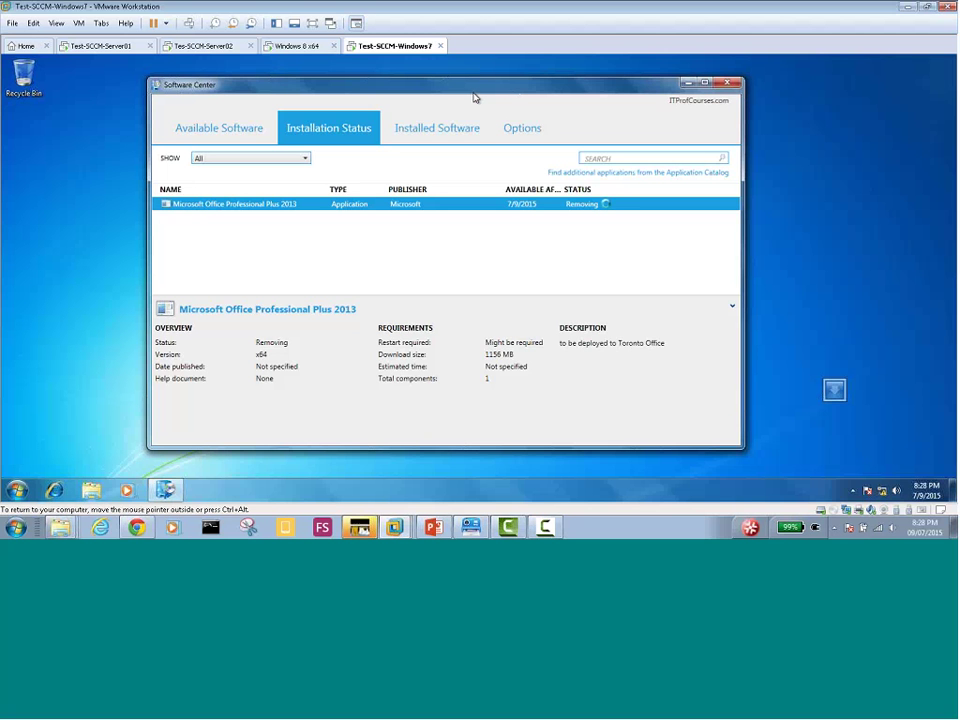
left_click(852, 490)
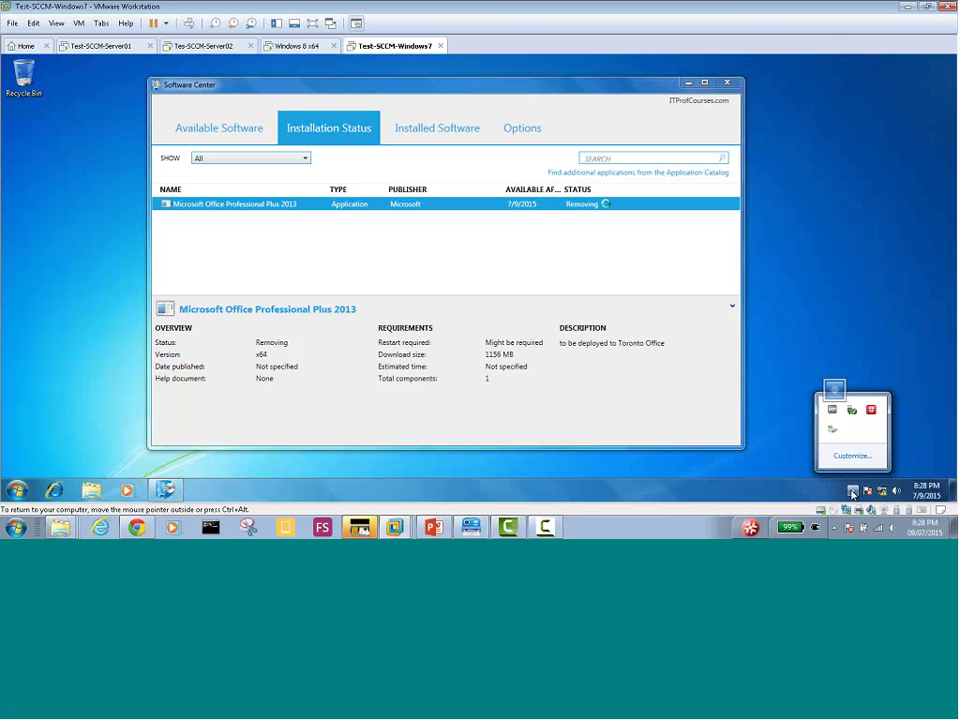
mouse_move(833, 432)
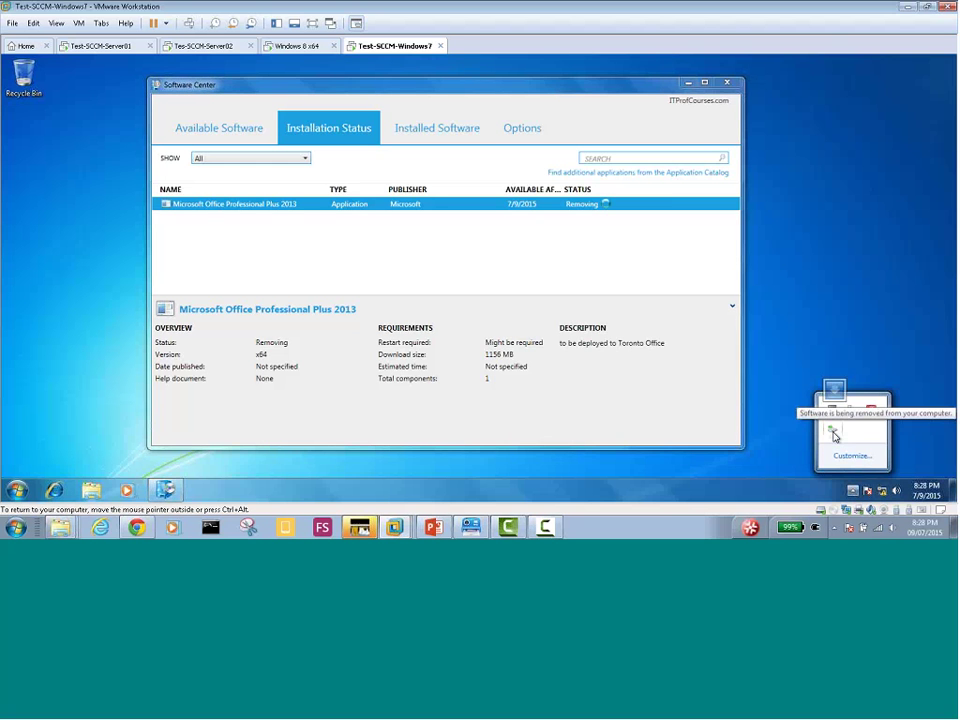
left_click(285, 50)
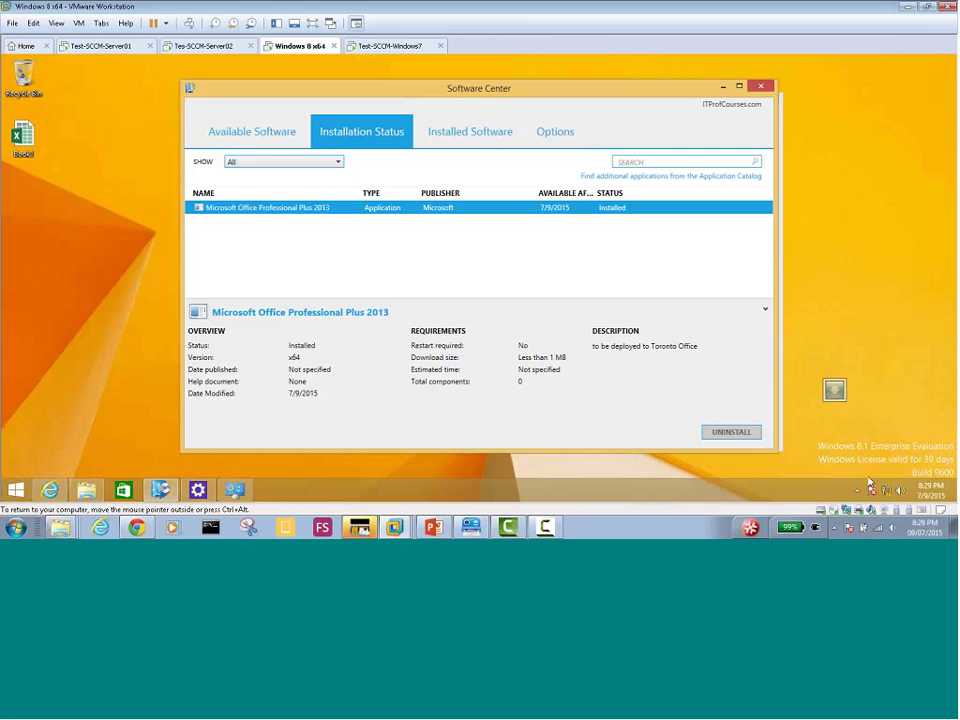
Reveal the Windows 8 hidden tray icons and right-click the red Endpoint Protection icon
left_click(857, 489)
mouse_move(838, 432)
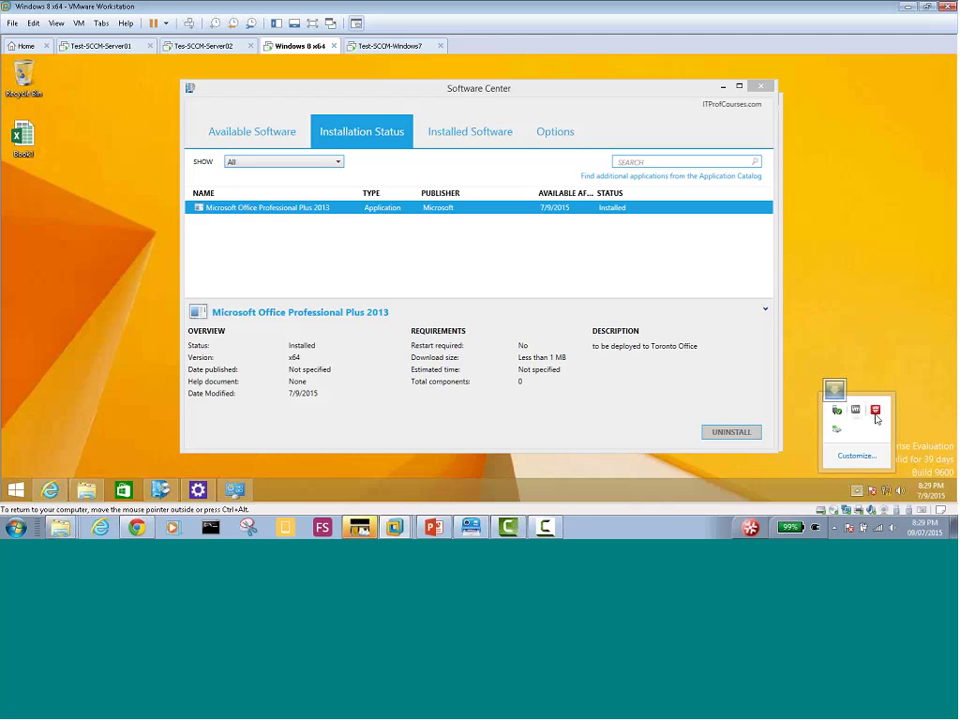
right_click(876, 411)
Open System Center Endpoint Protection, review its At risk status, then minimise it behind Software Center
left_click(897, 419)
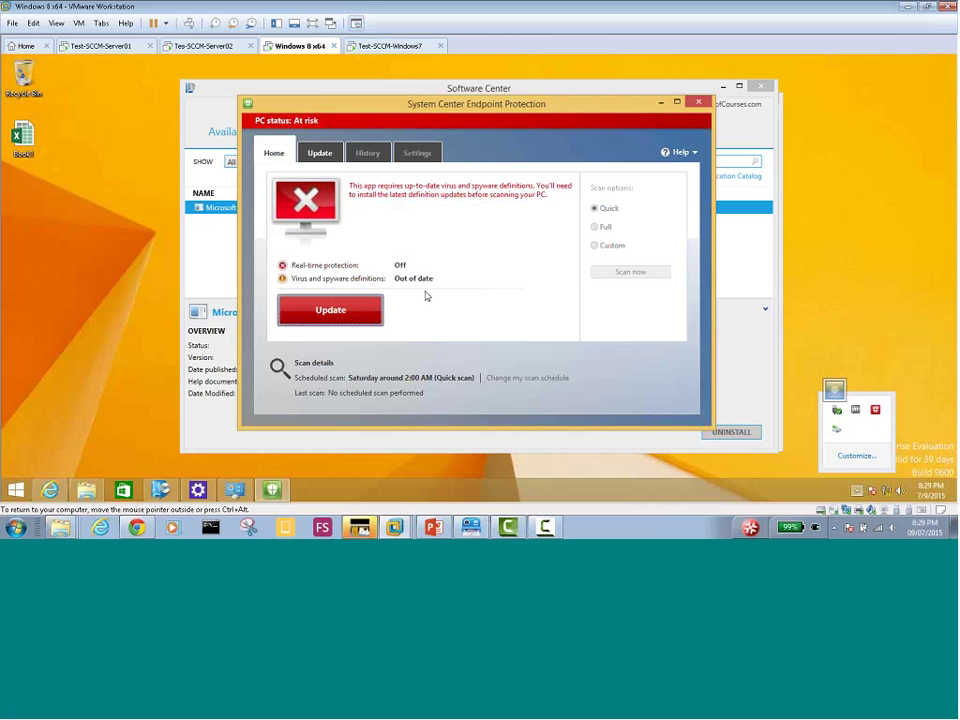
left_click(399, 266)
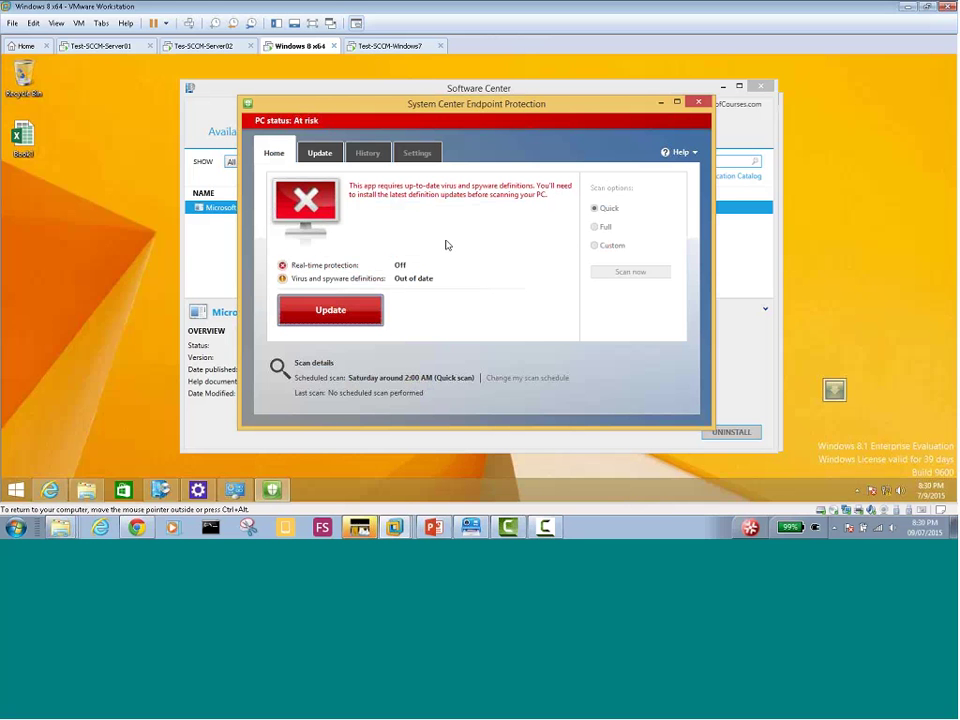
left_click(661, 102)
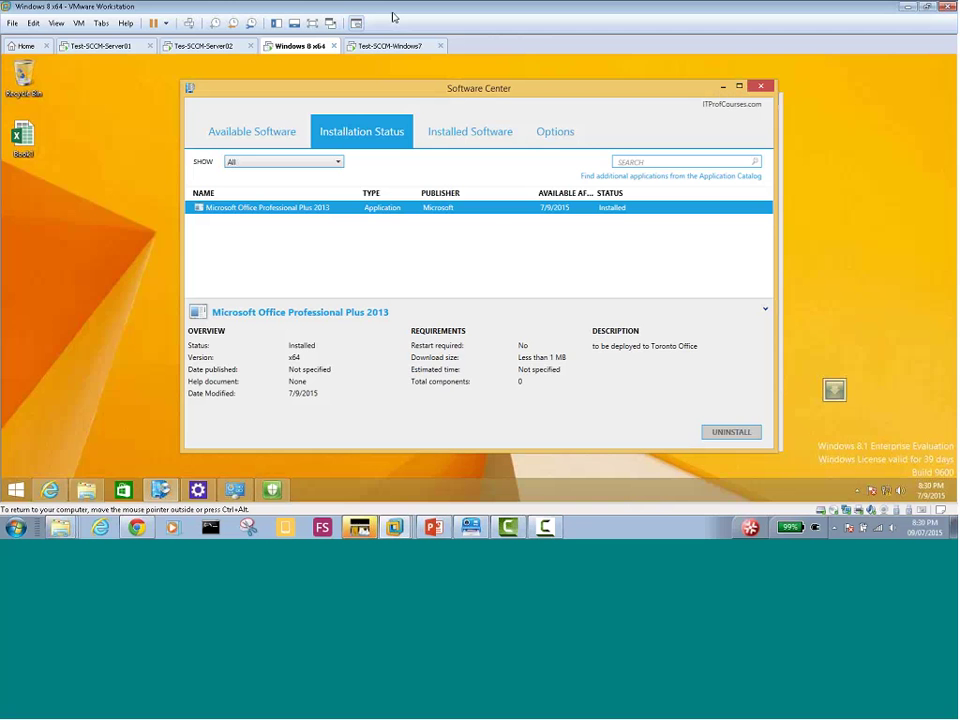
left_click(271, 489)
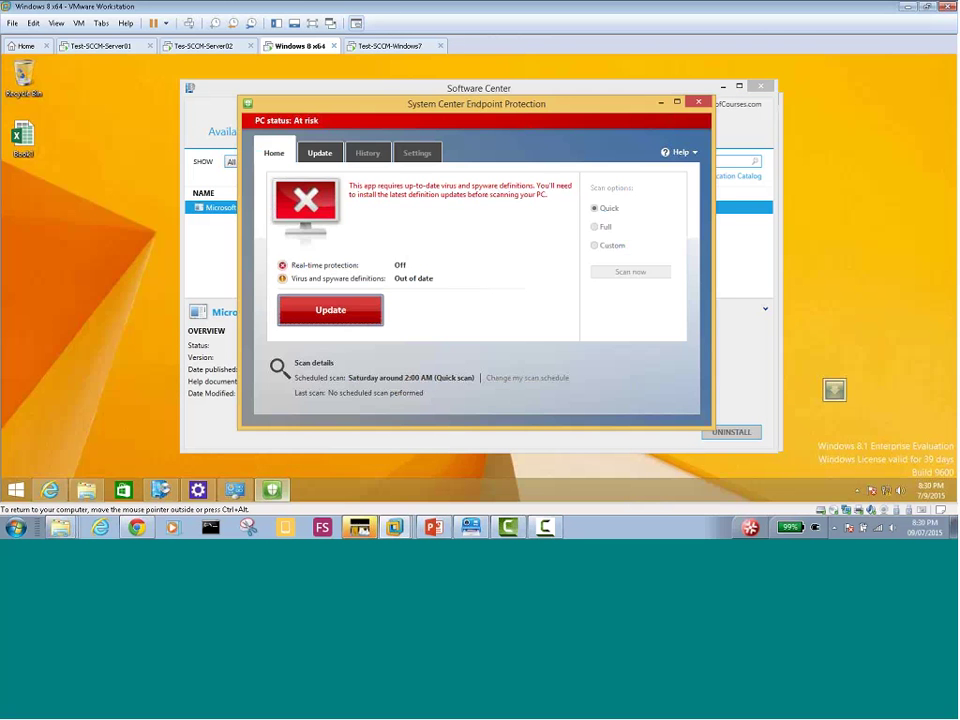
left_click(660, 102)
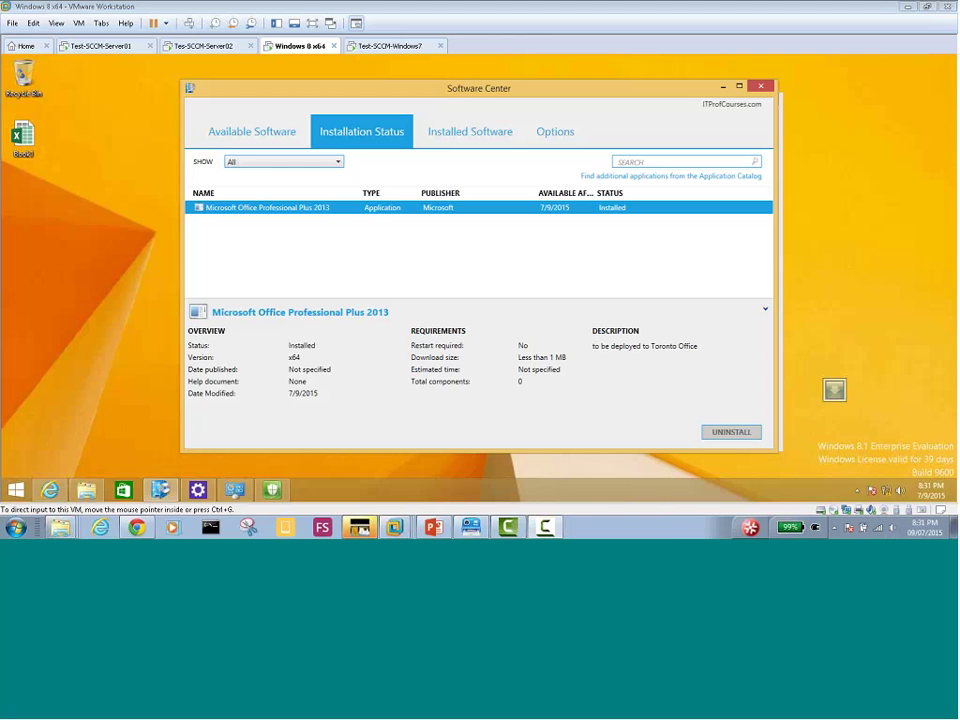
Stop the Camtasia recording with F10 and move the Preview window to the right edge
key("F10")
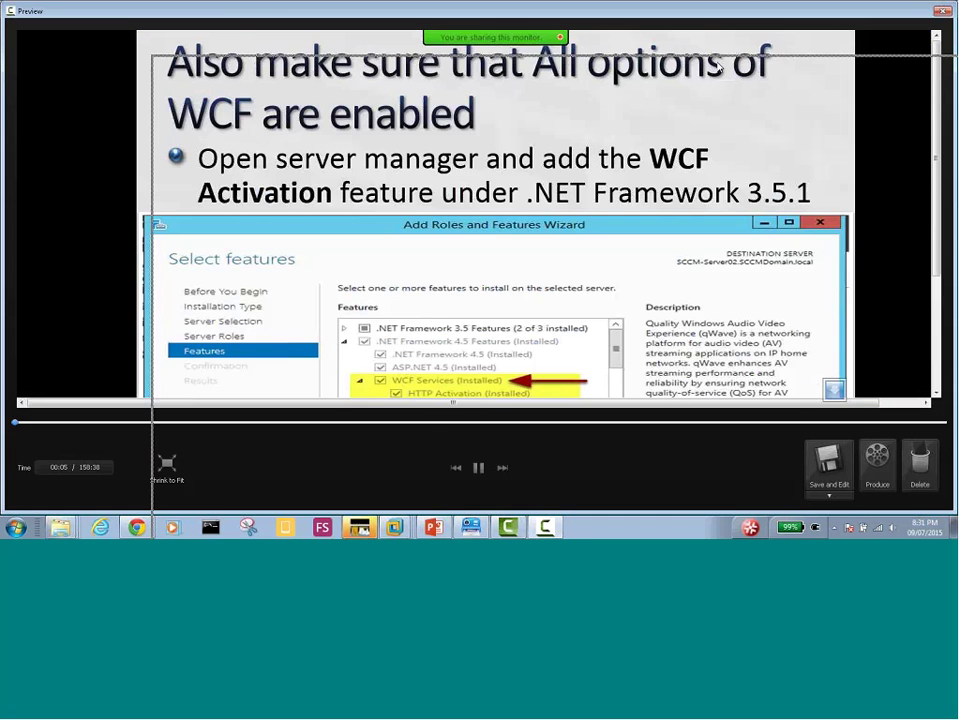
left_click_drag(717, 66, 959, 43)
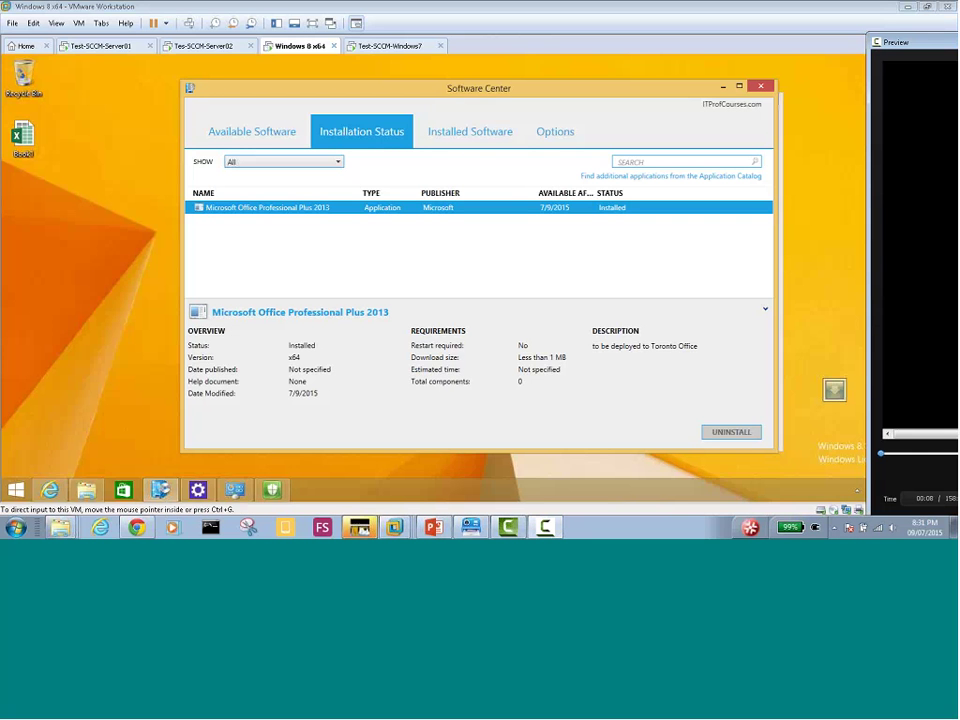